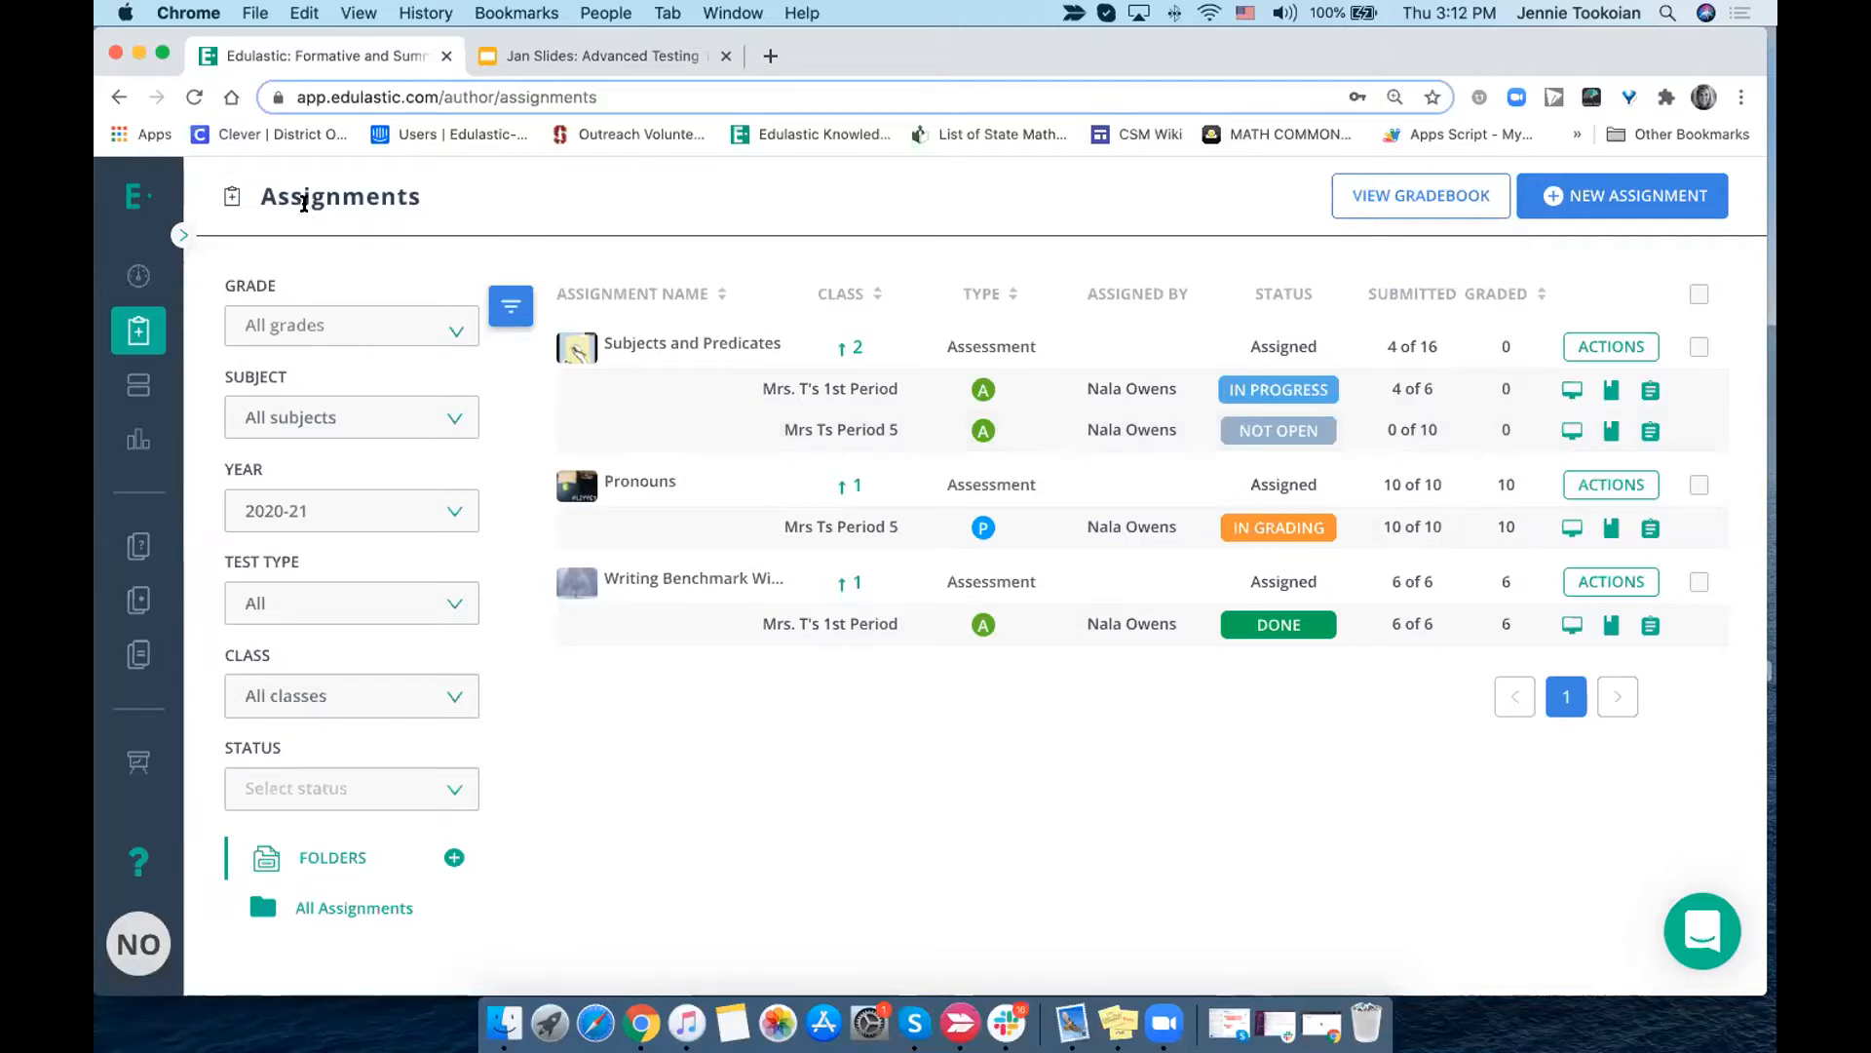
# - On the live class board for the Period 5 class's Subjects and Predicates assignment, select the first student and open the assignment
pyautogui.click(1570, 431)
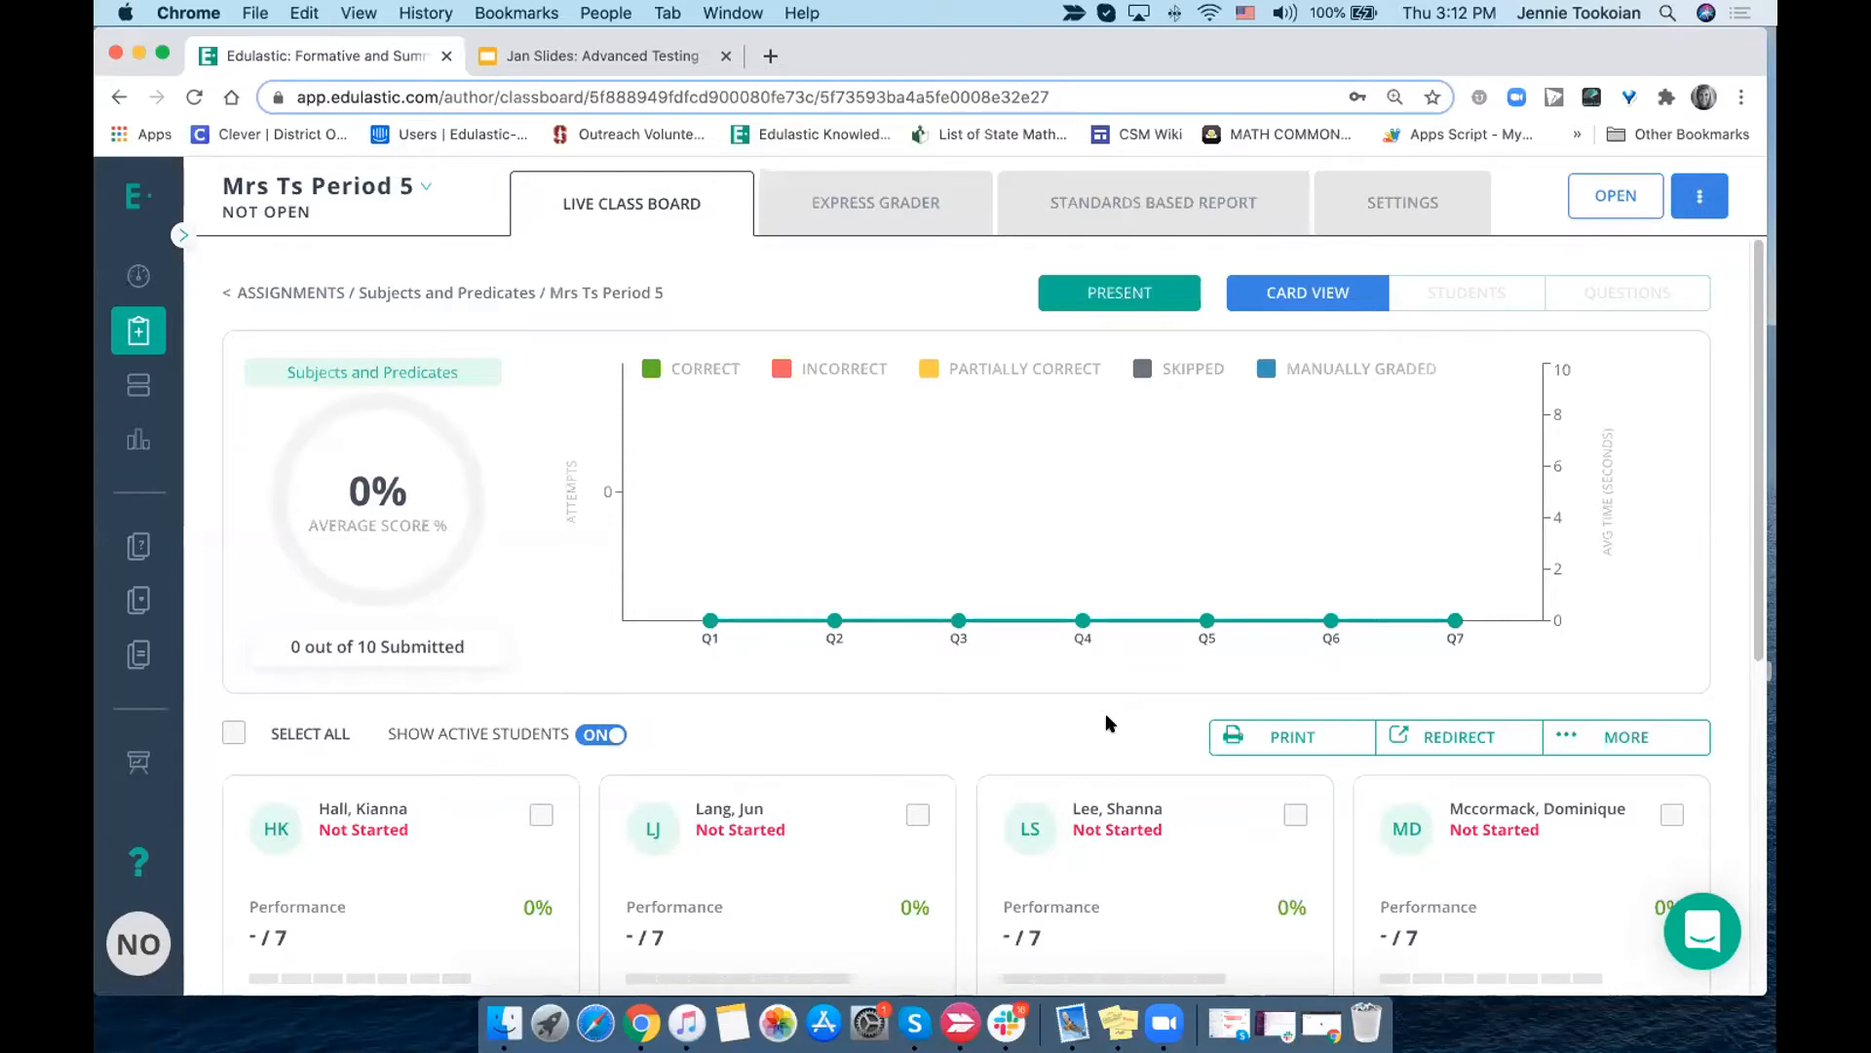
pyautogui.click(541, 814)
pyautogui.scroll(-3, 891, 836)
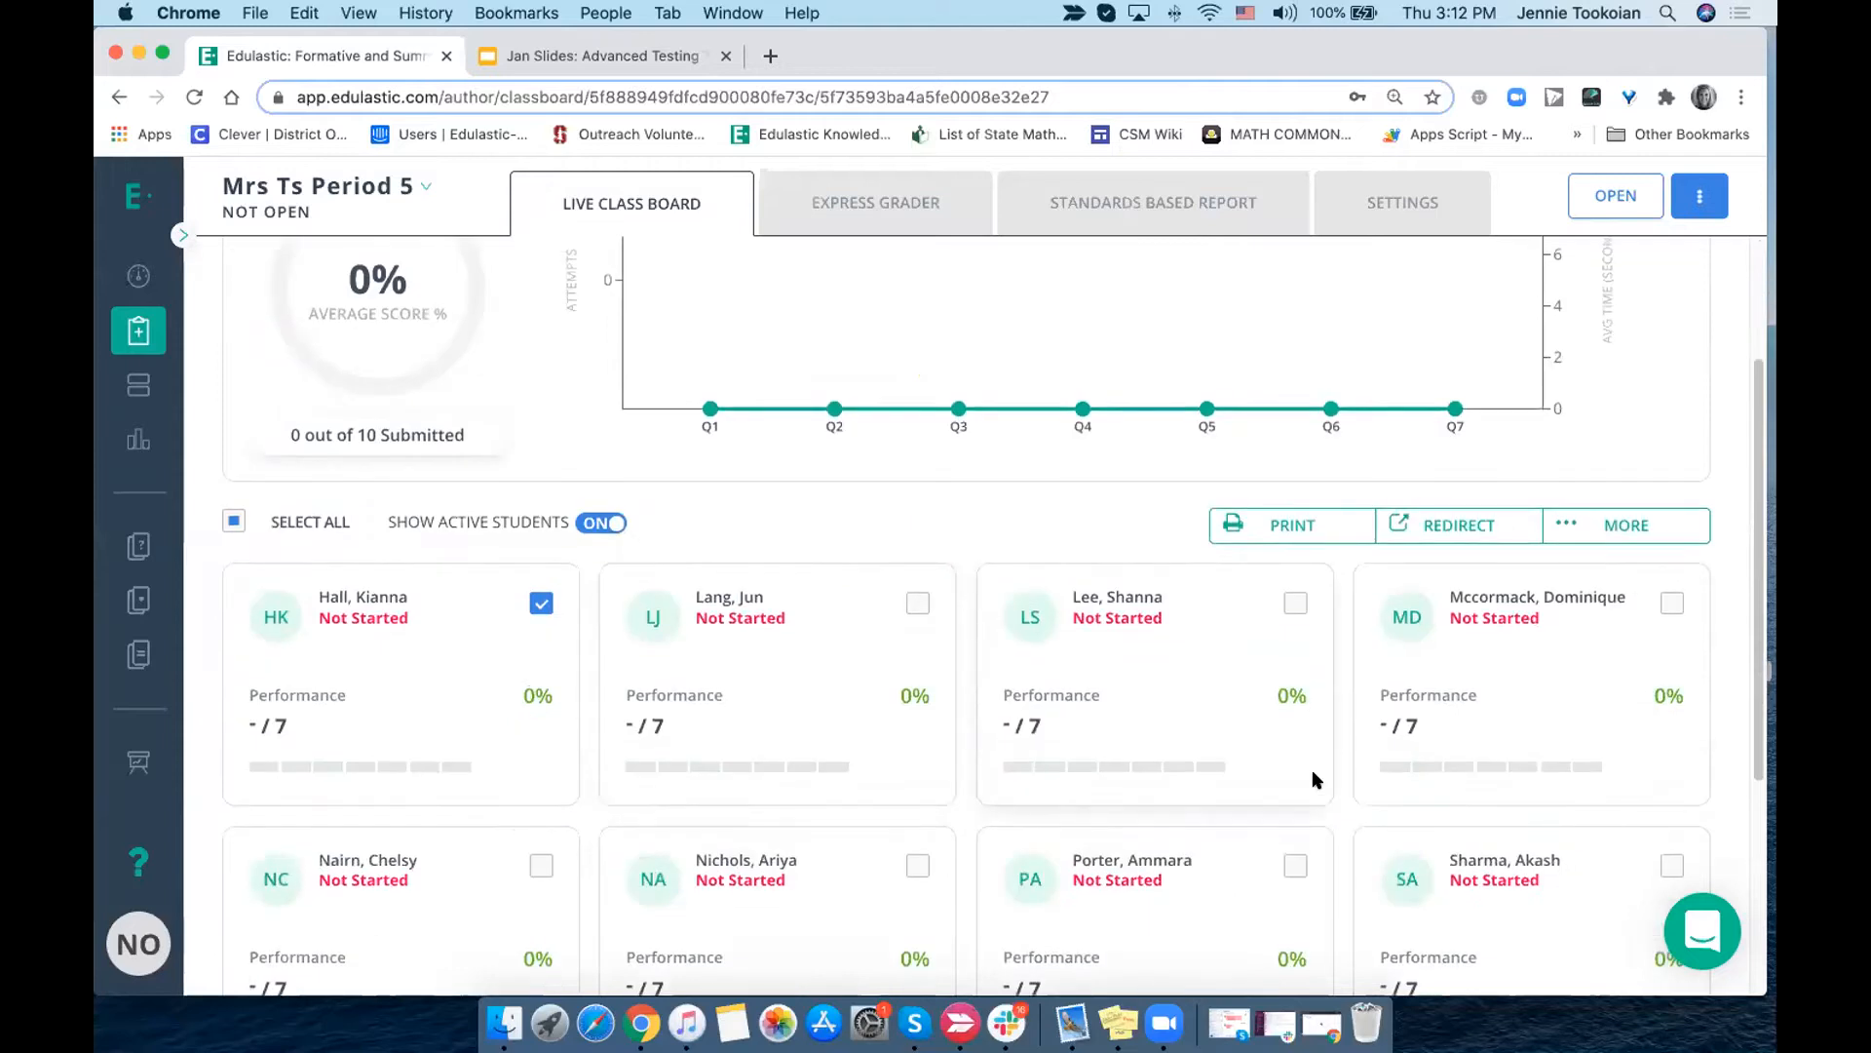
pyautogui.scroll(3, 1123, 880)
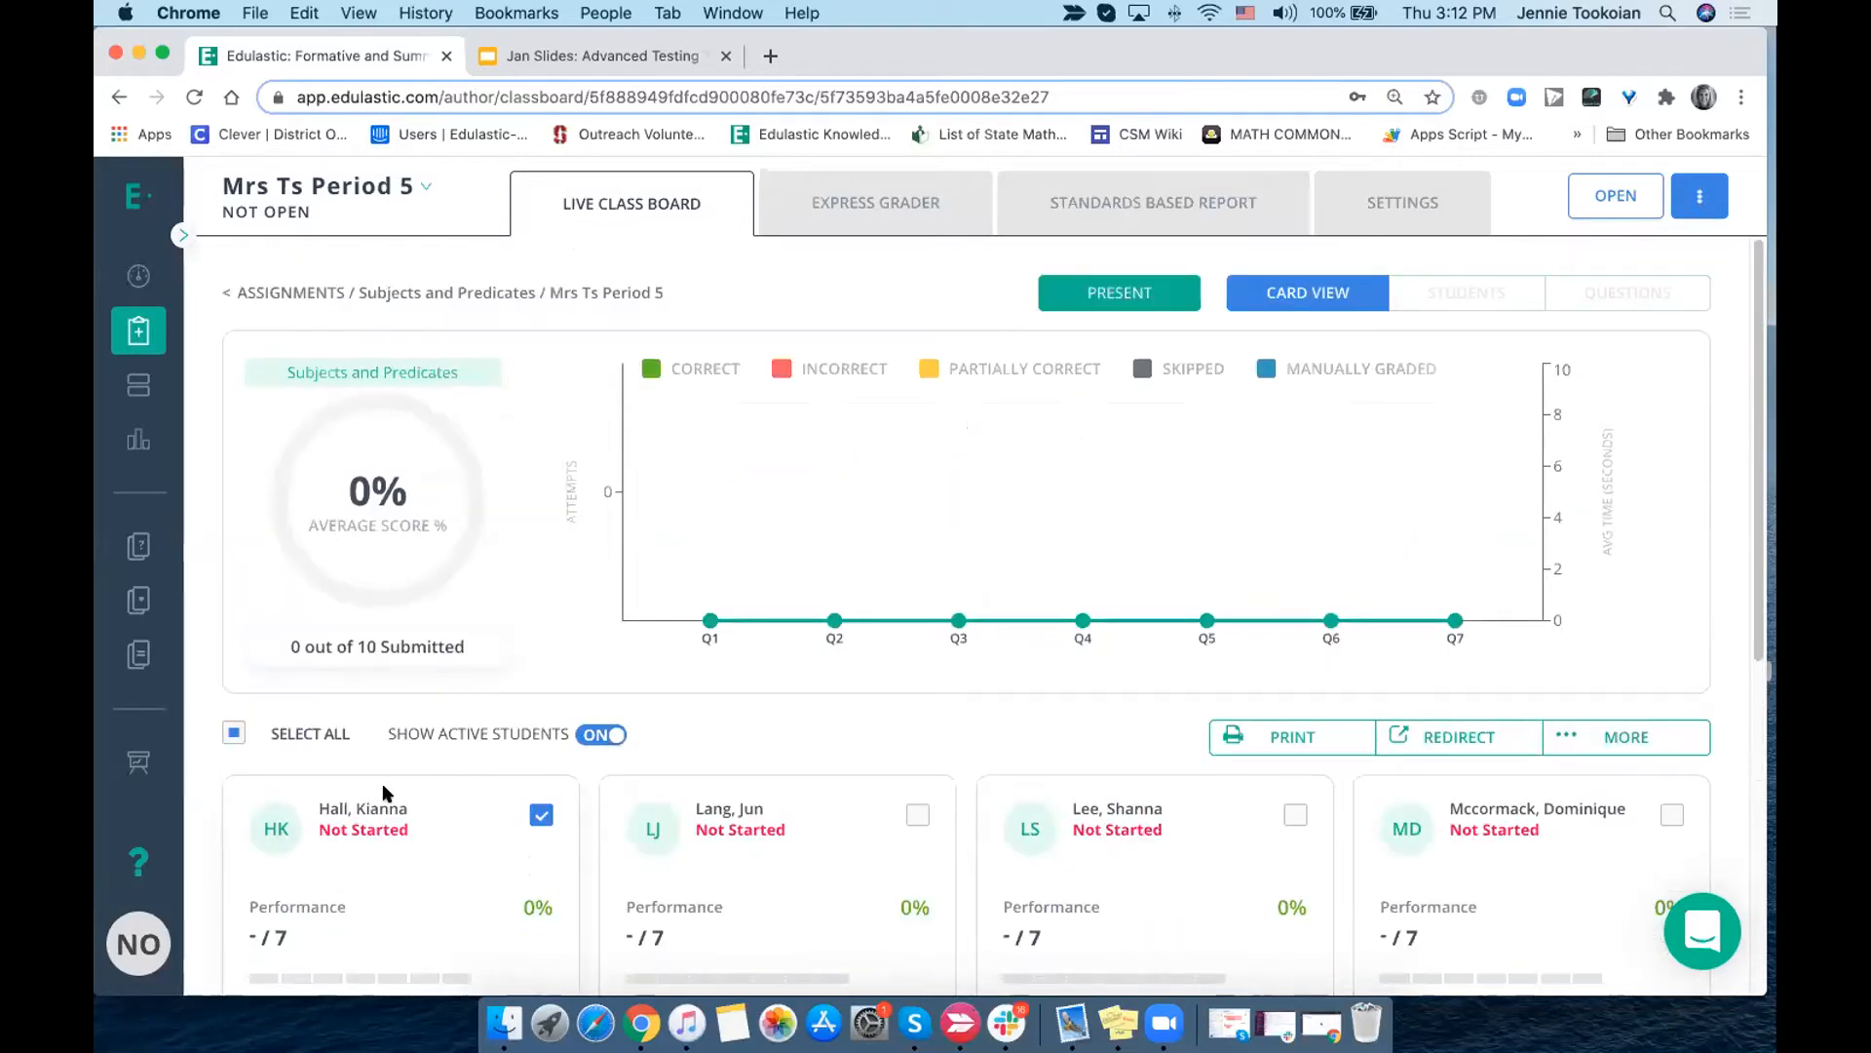
pyautogui.click(1605, 193)
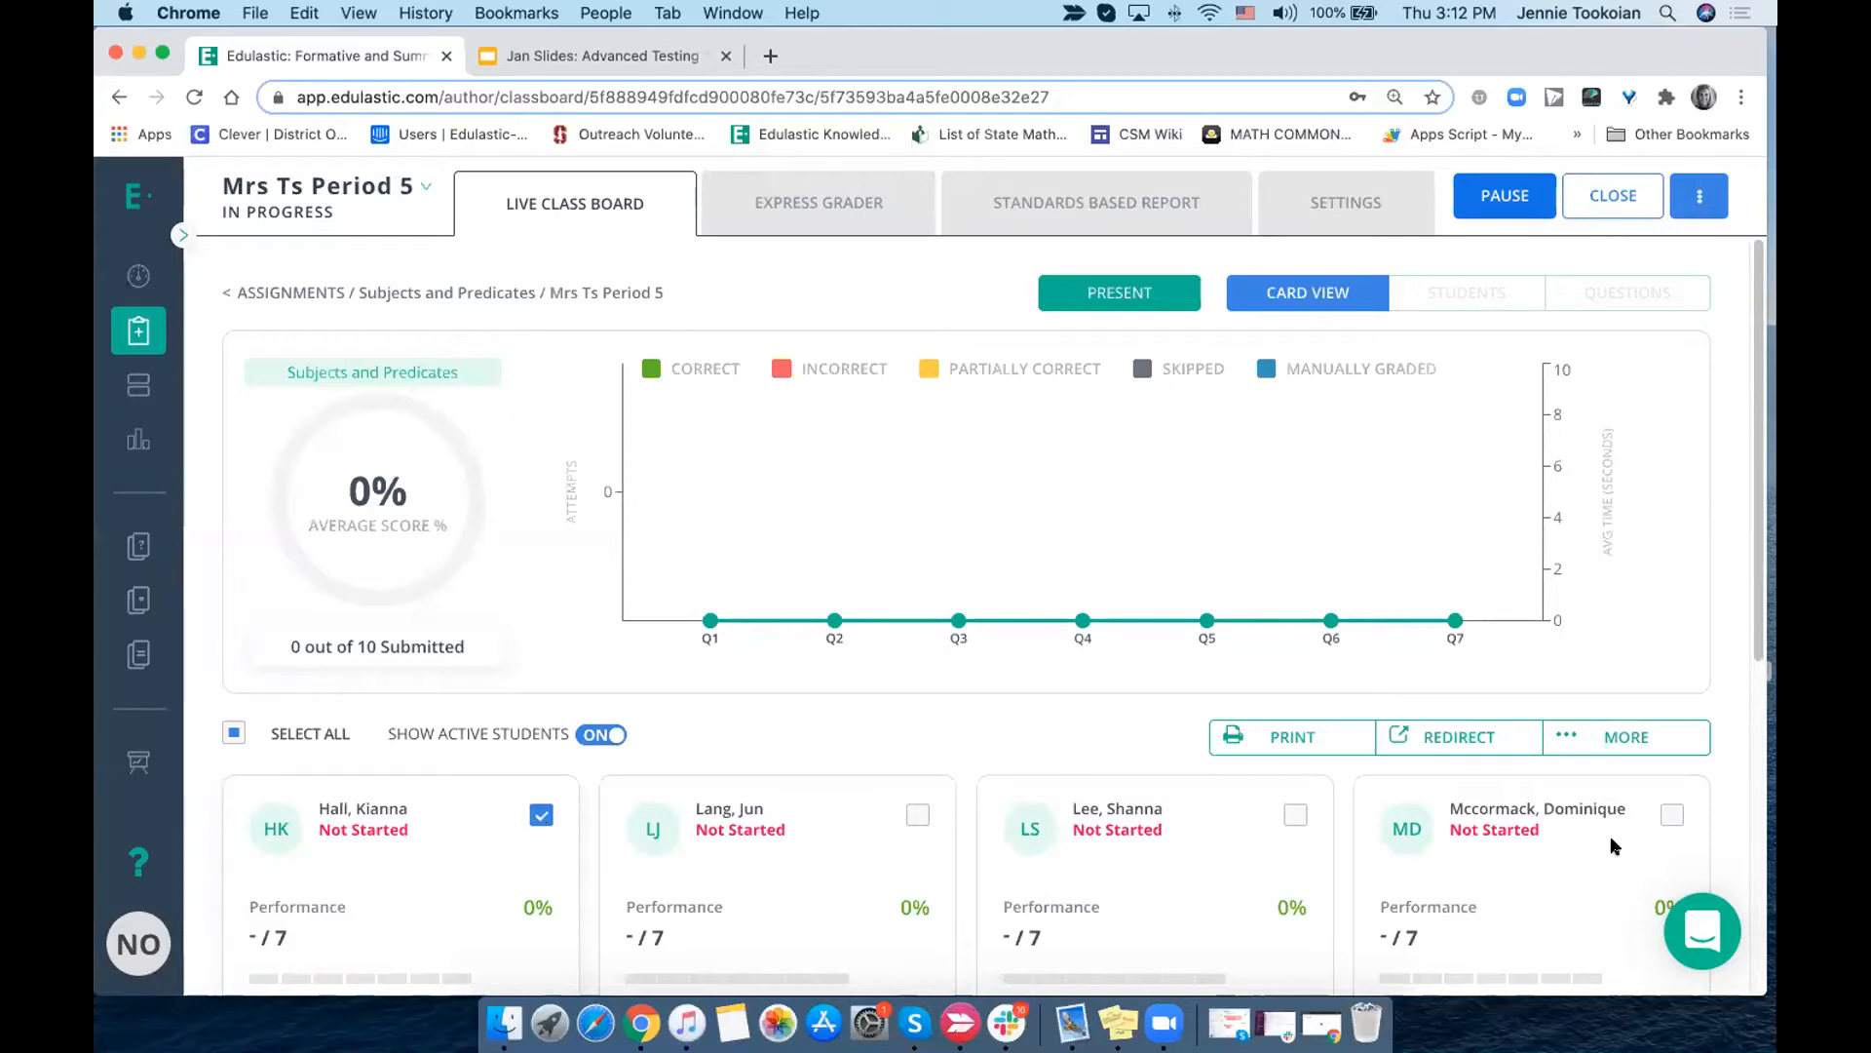
# - Mark the selected student as absent, entering "absent" as the confirmation word
pyautogui.click(1625, 739)
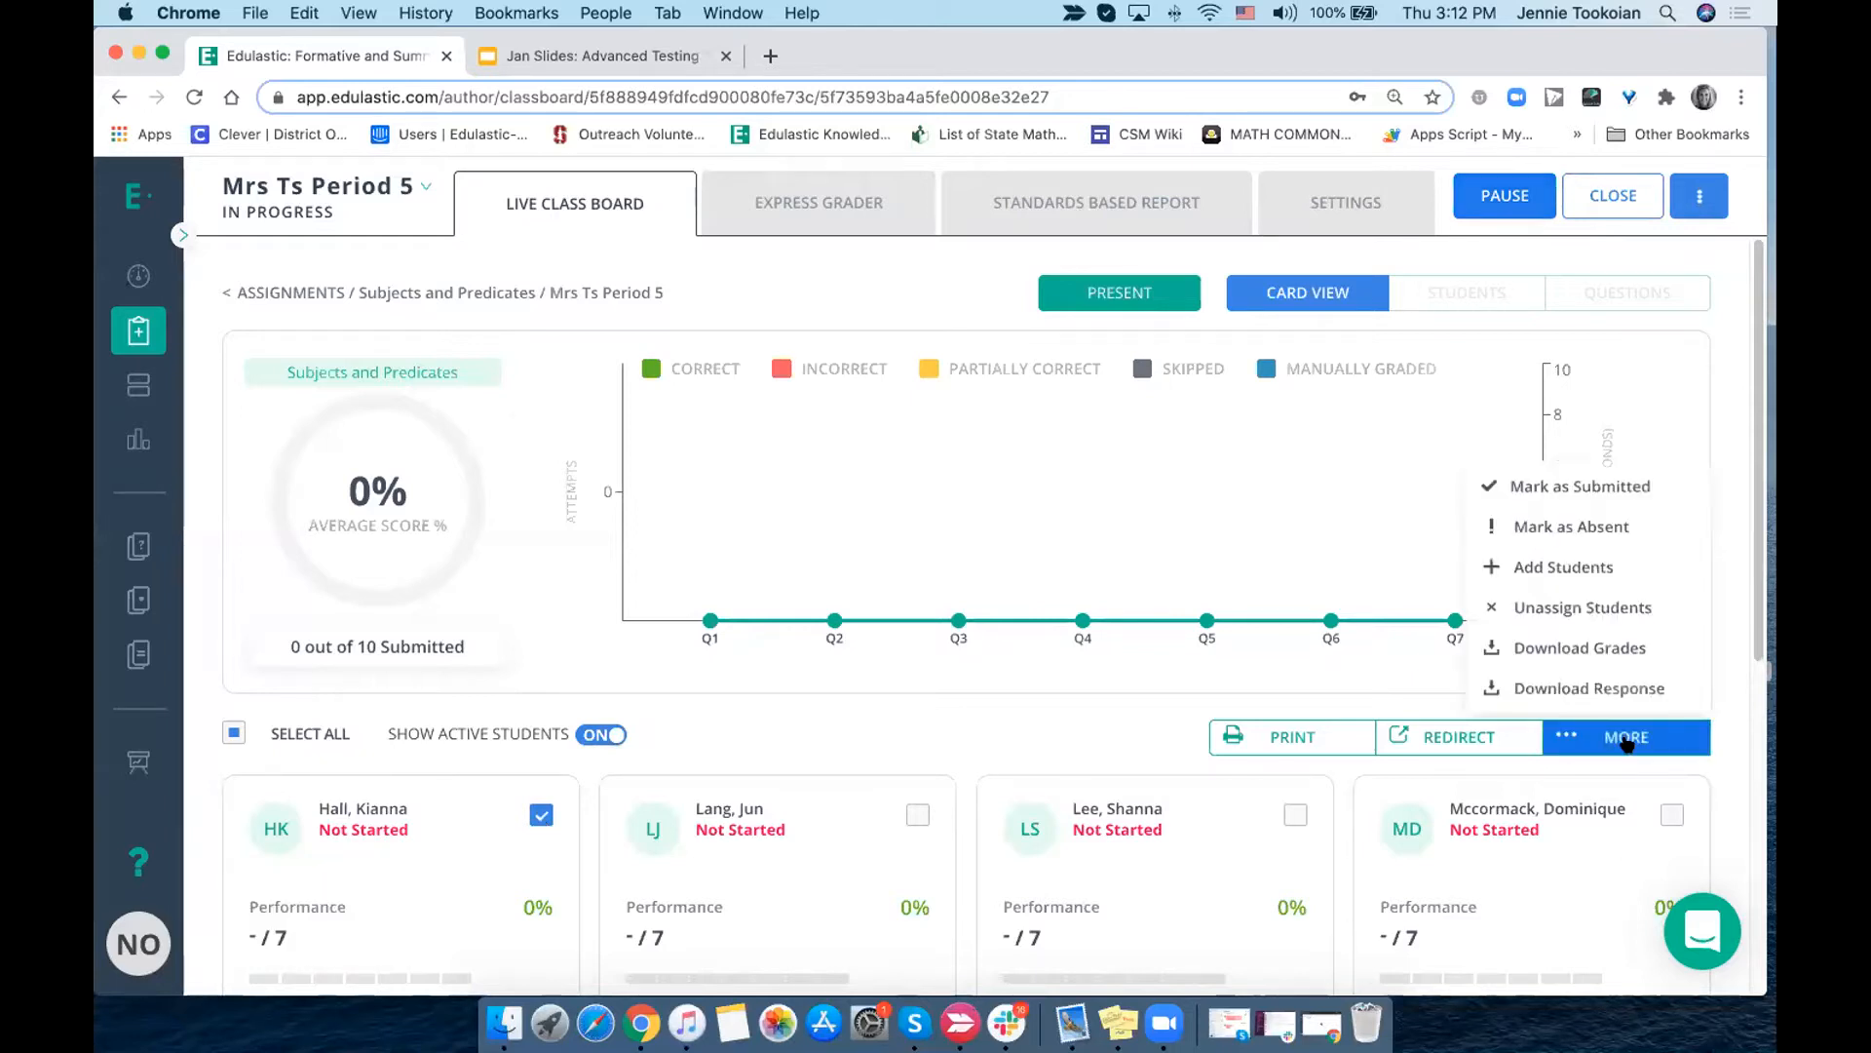
pyautogui.click(1589, 532)
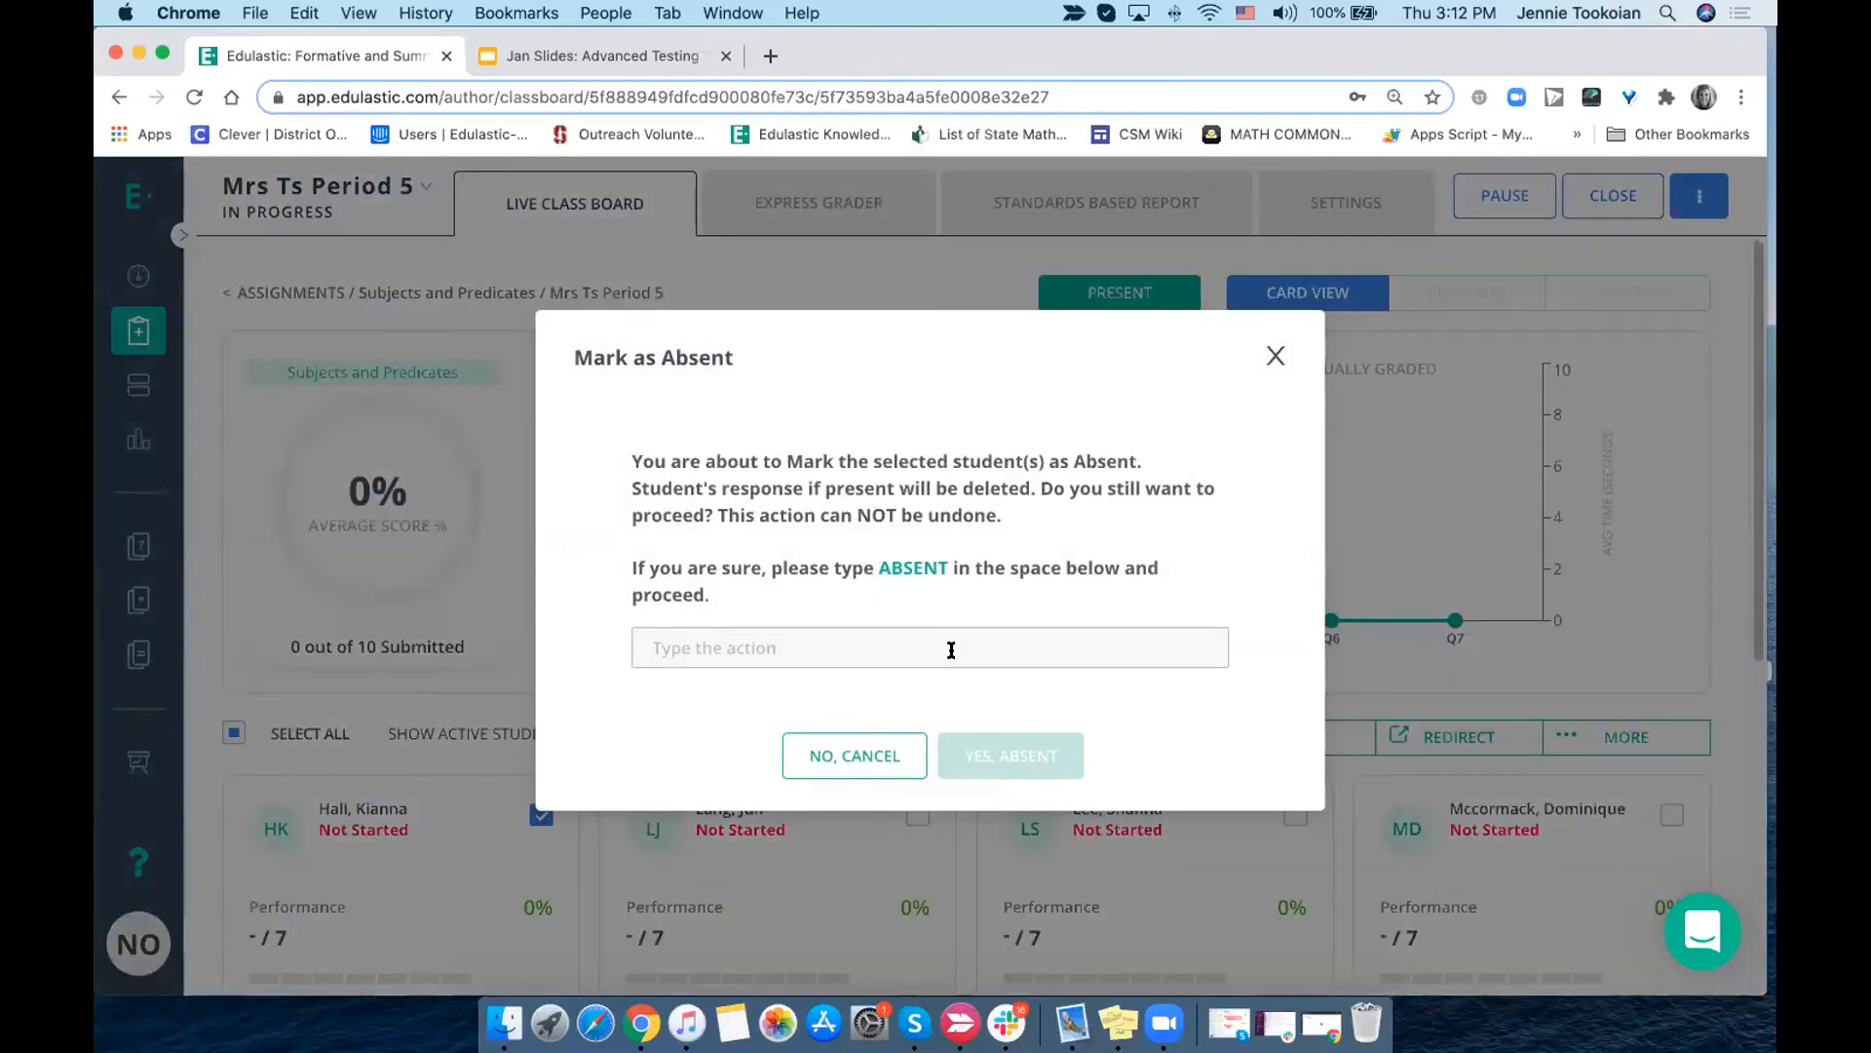
pyautogui.write('absent')
pyautogui.click(1037, 748)
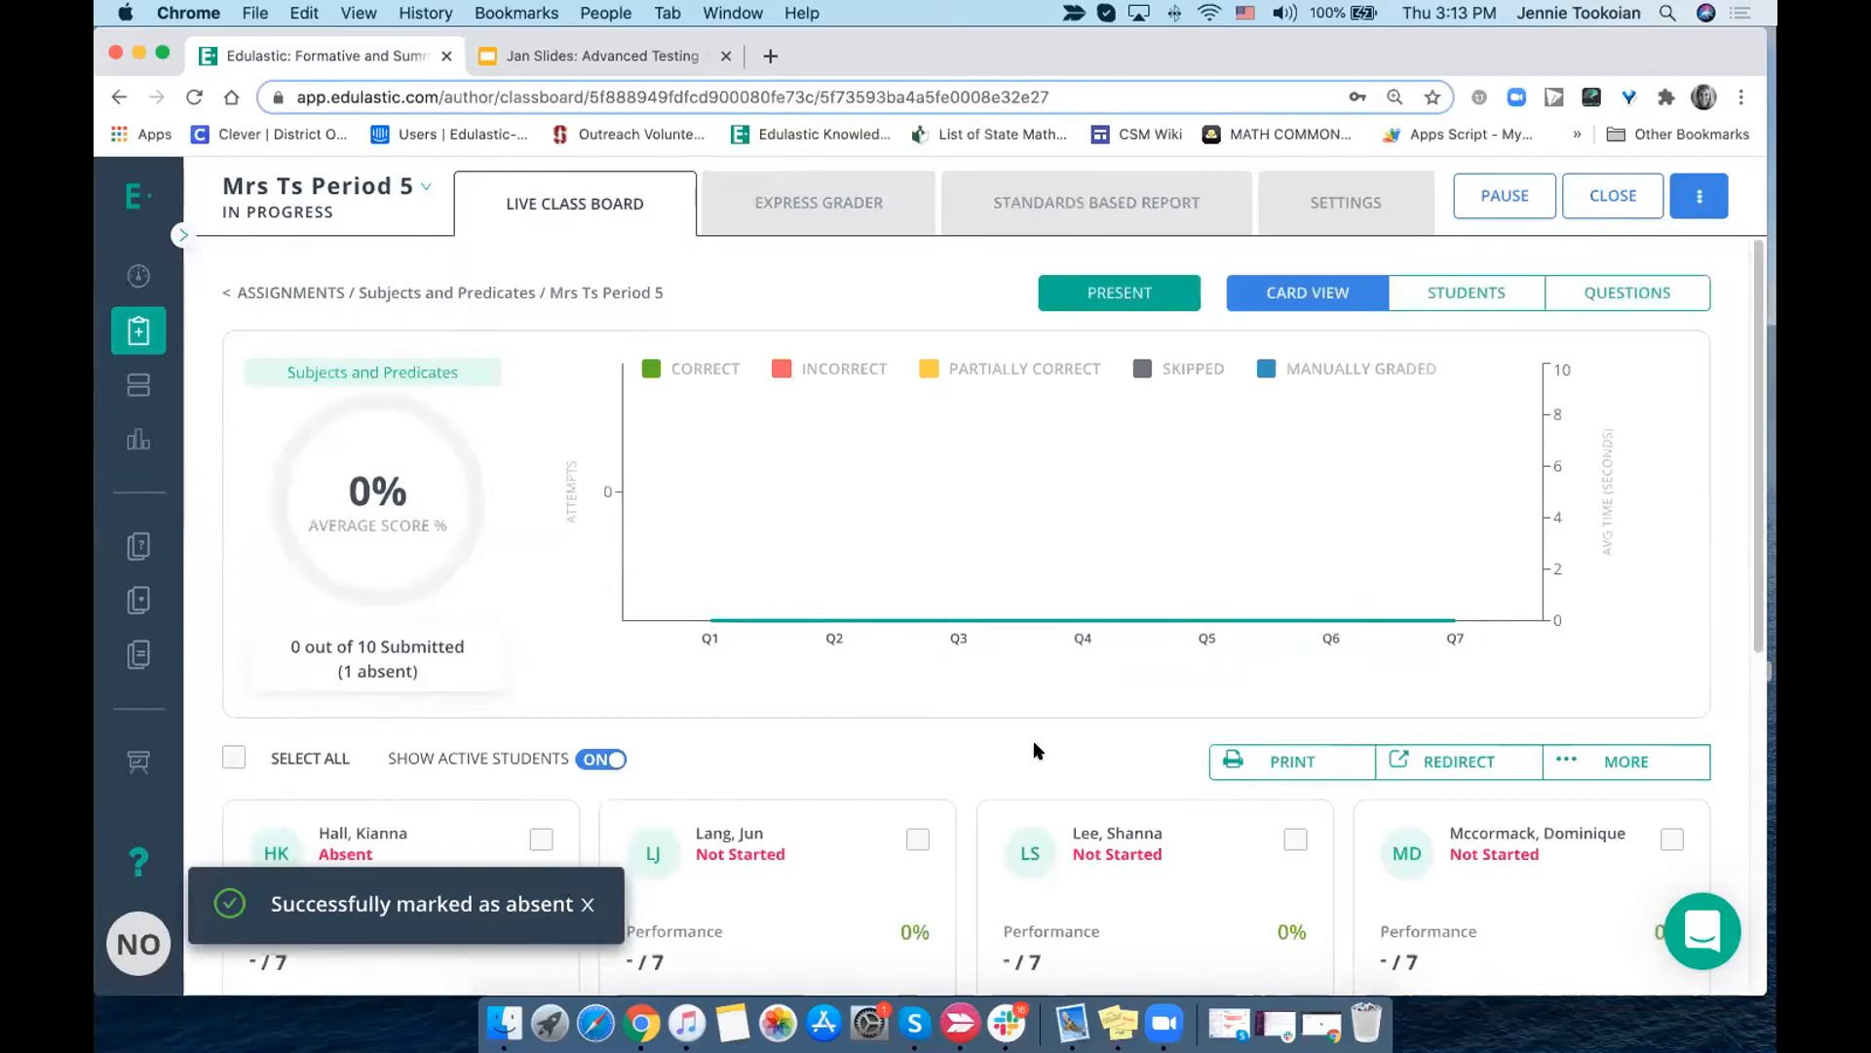
# - Check the absent student's card, select it, and return to the assignments list
pyautogui.scroll(-3, 994, 758)
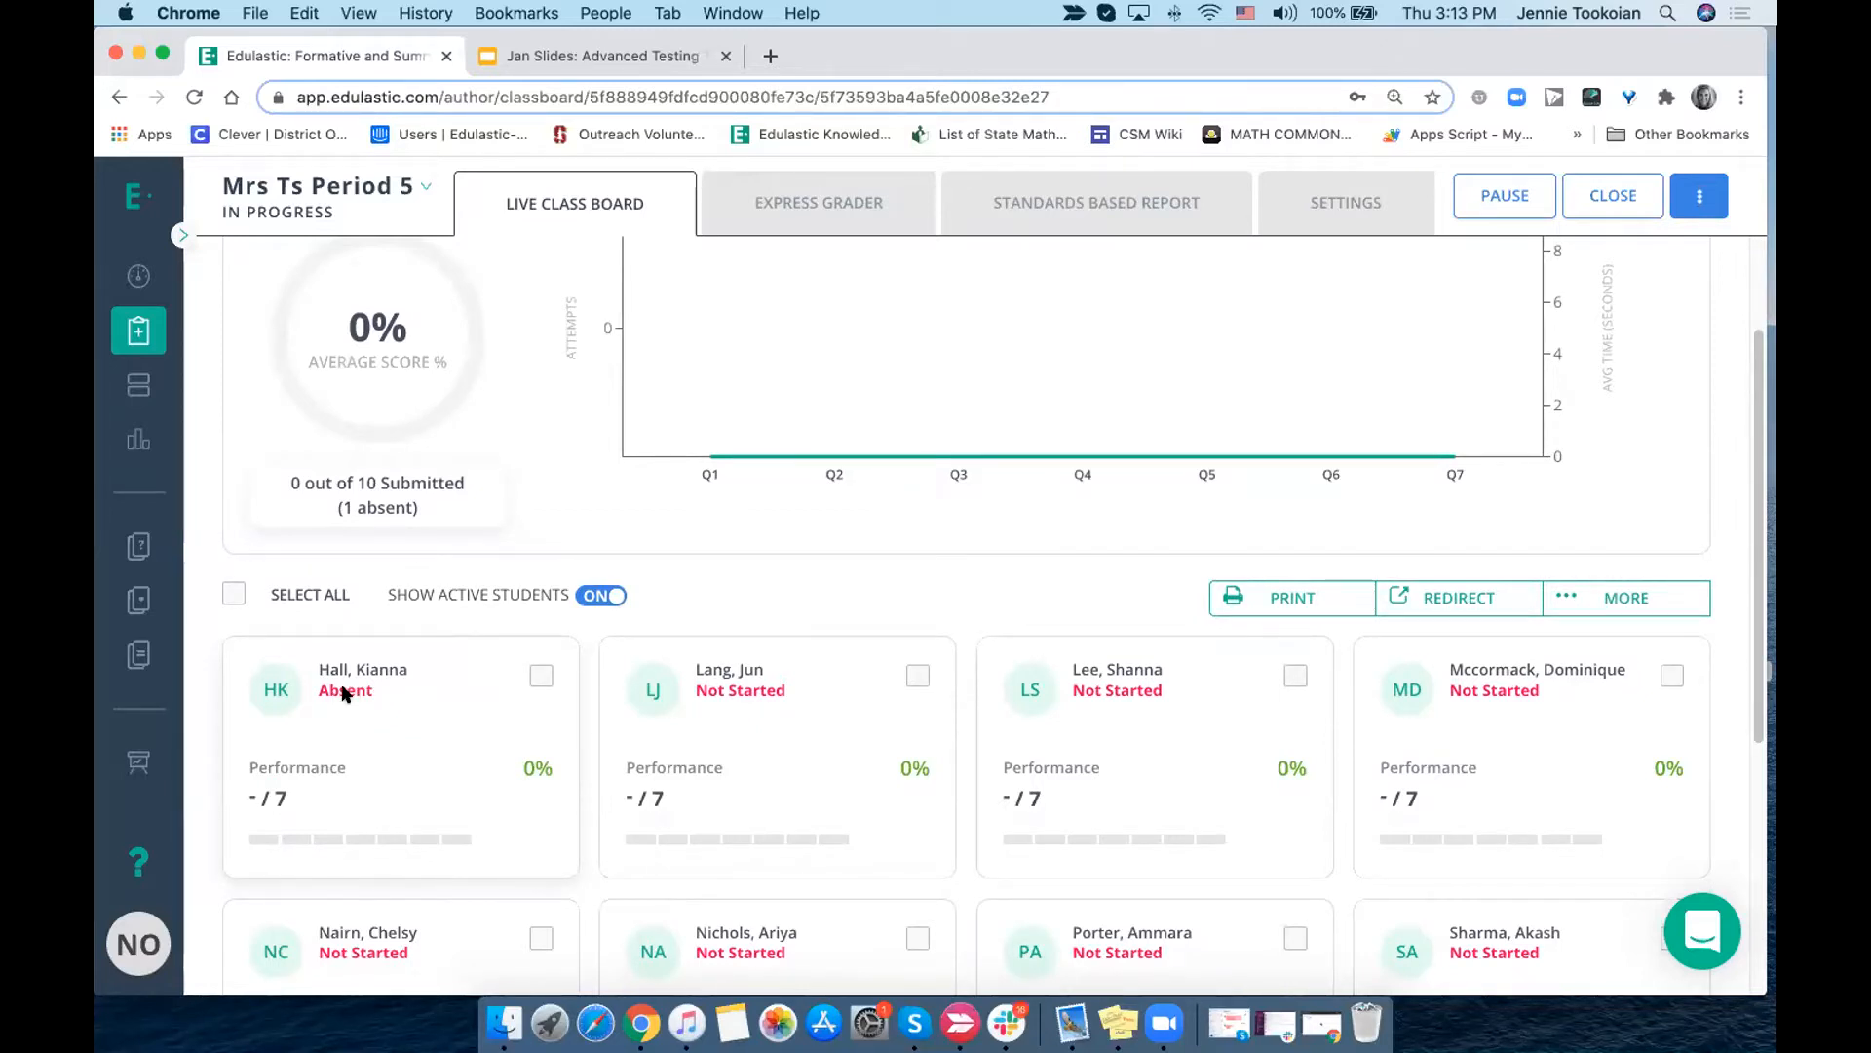
pyautogui.click(540, 679)
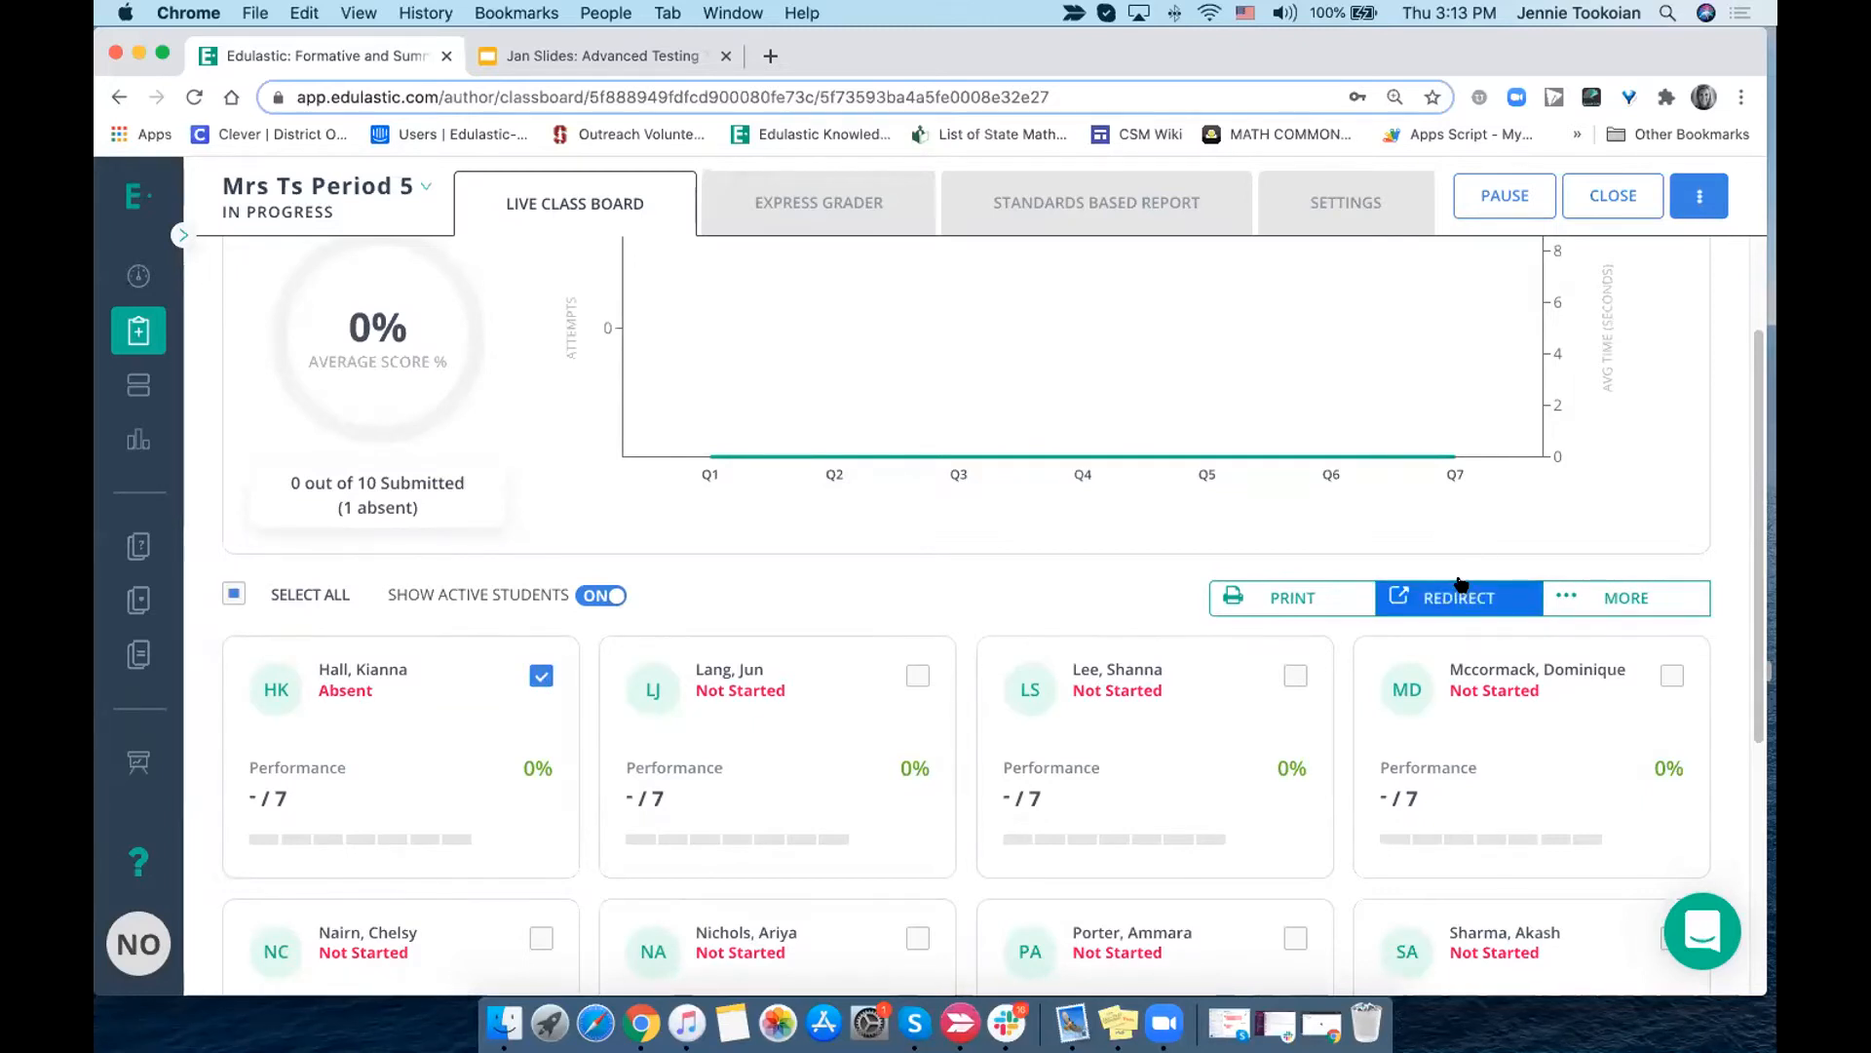
pyautogui.scroll(3, 1010, 521)
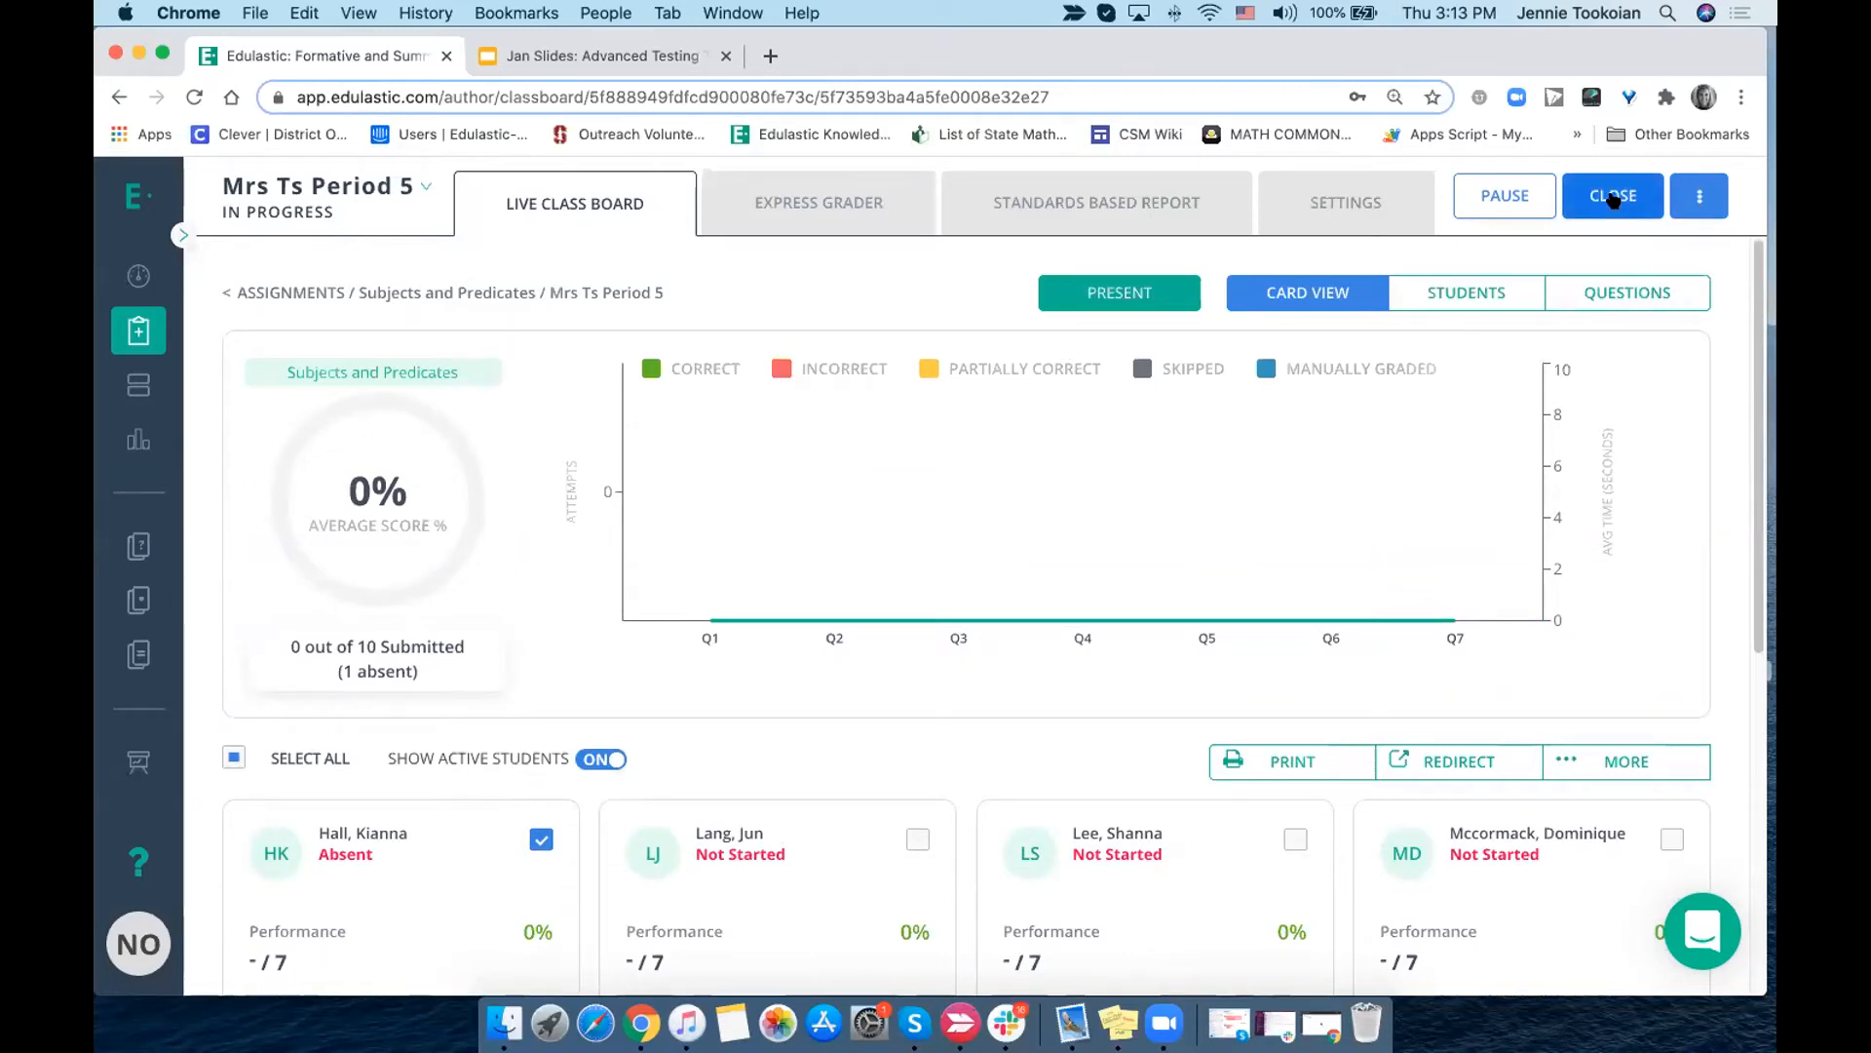
pyautogui.click(136, 332)
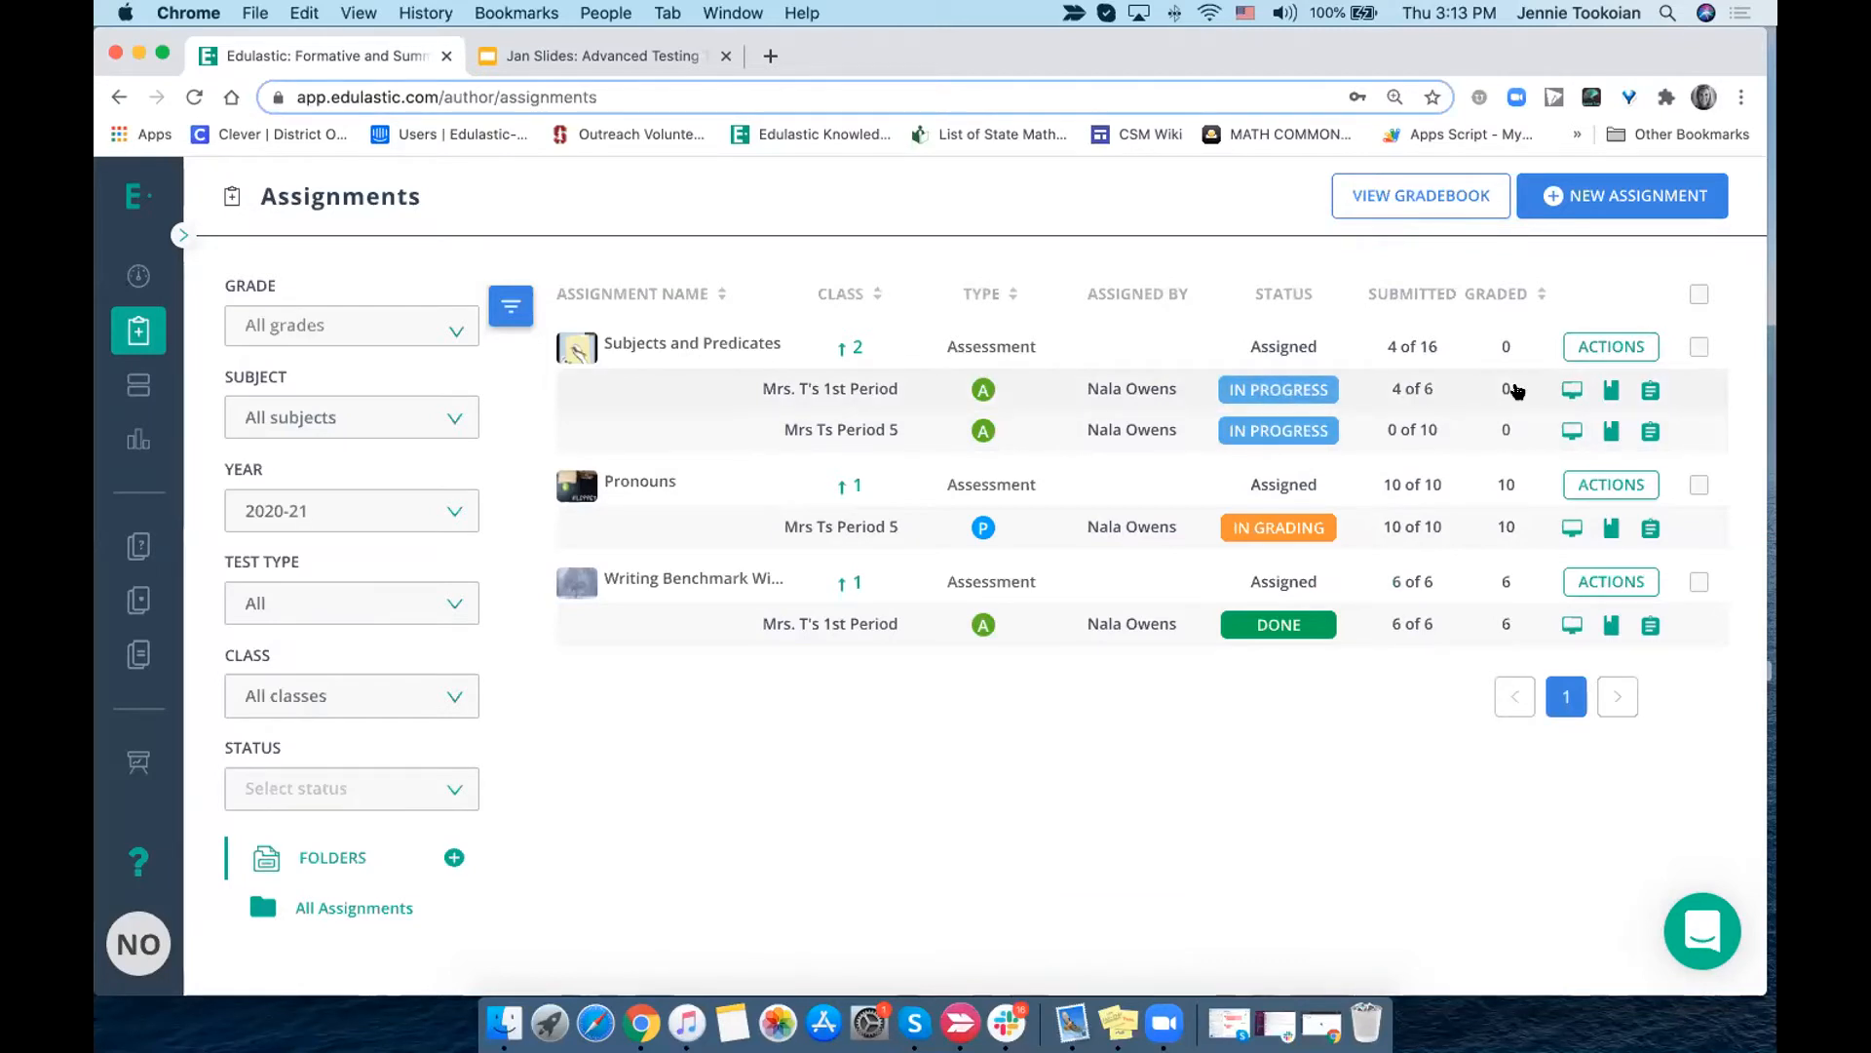
# - View the 1st Period class board for Subjects and Predicates and examine the question performance chart and student cards
pyautogui.click(1566, 392)
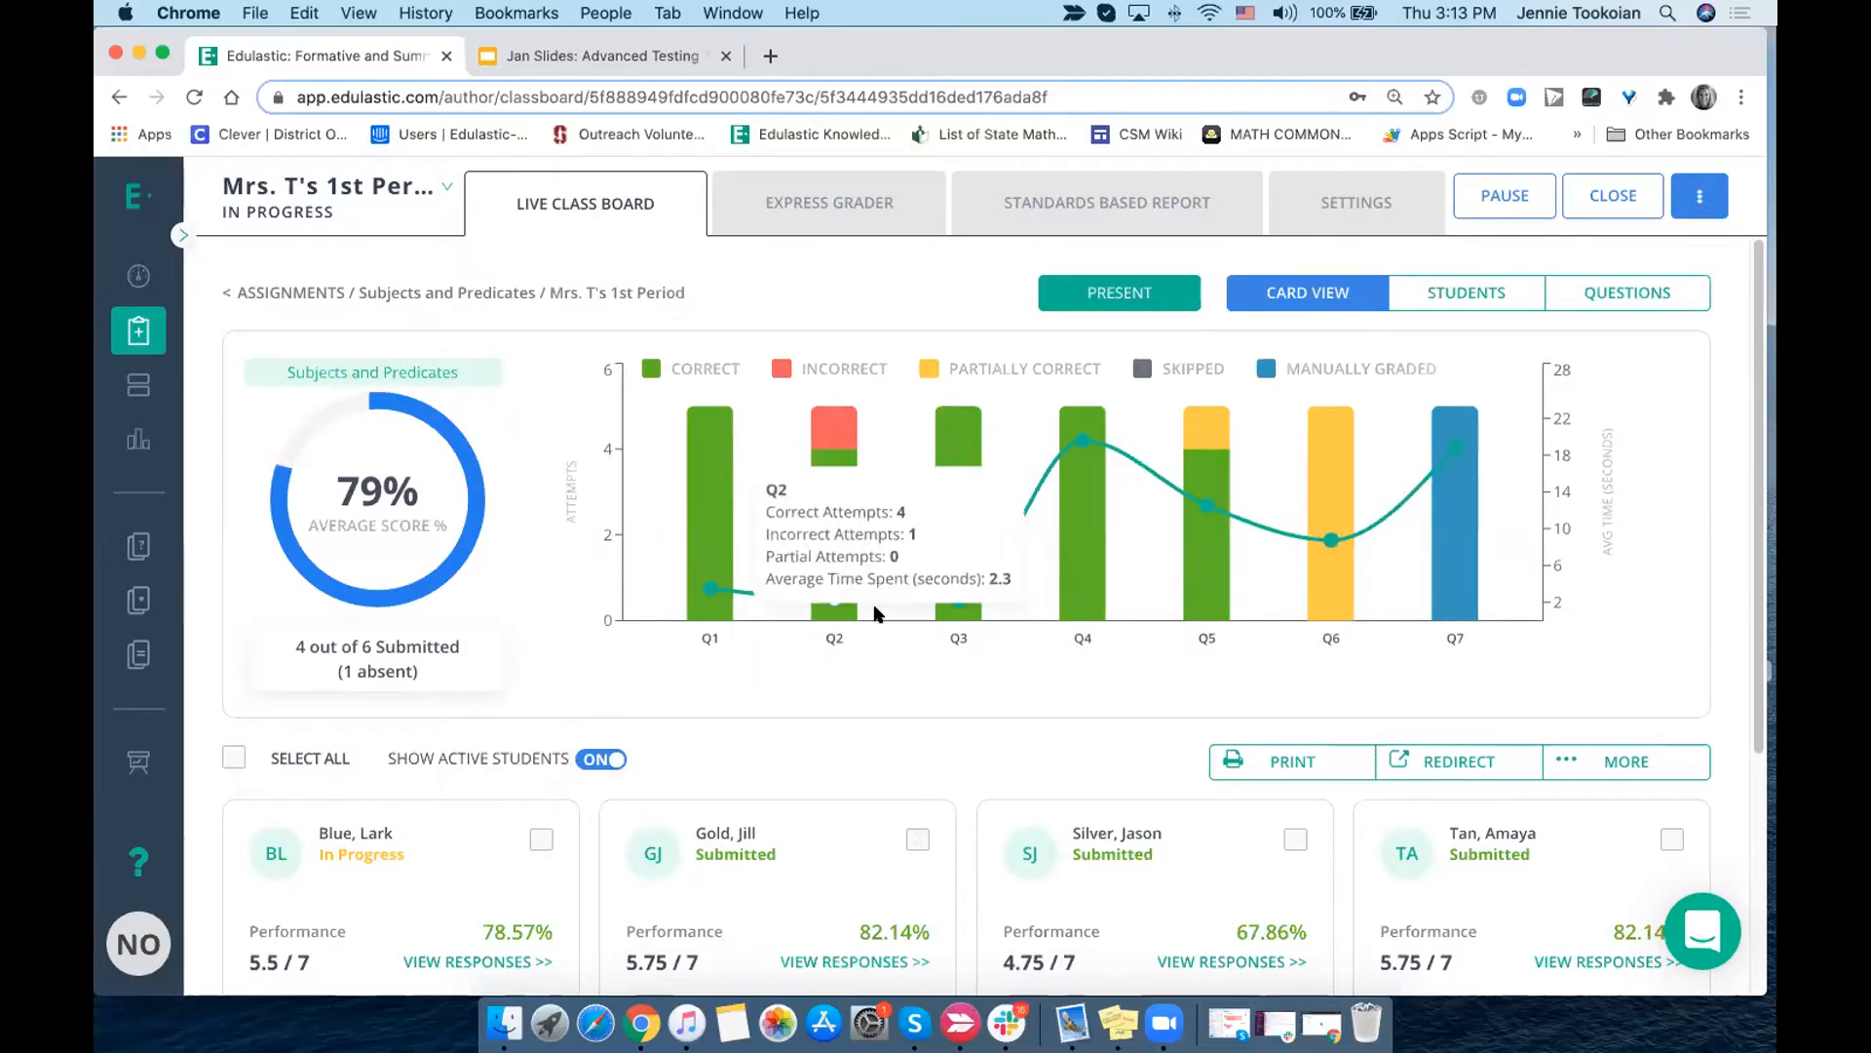
pyautogui.moveTo(1148, 565)
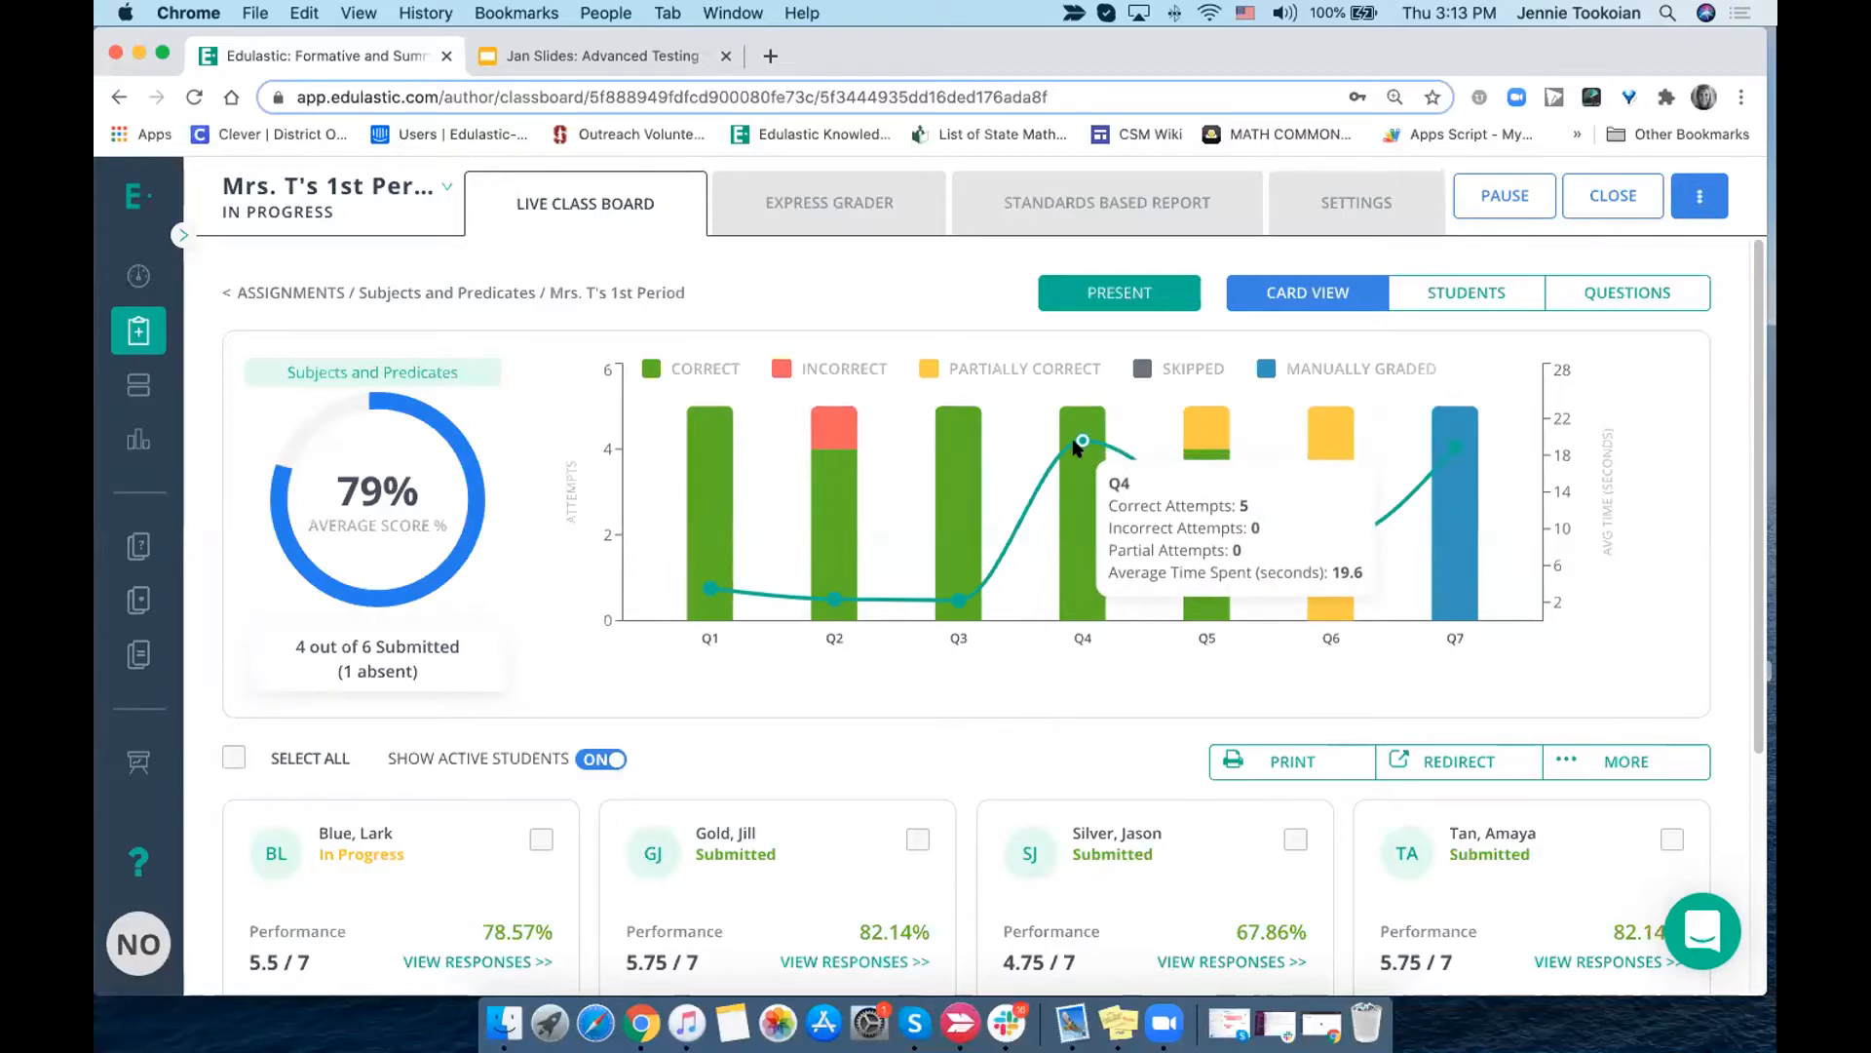
pyautogui.moveTo(1453, 599)
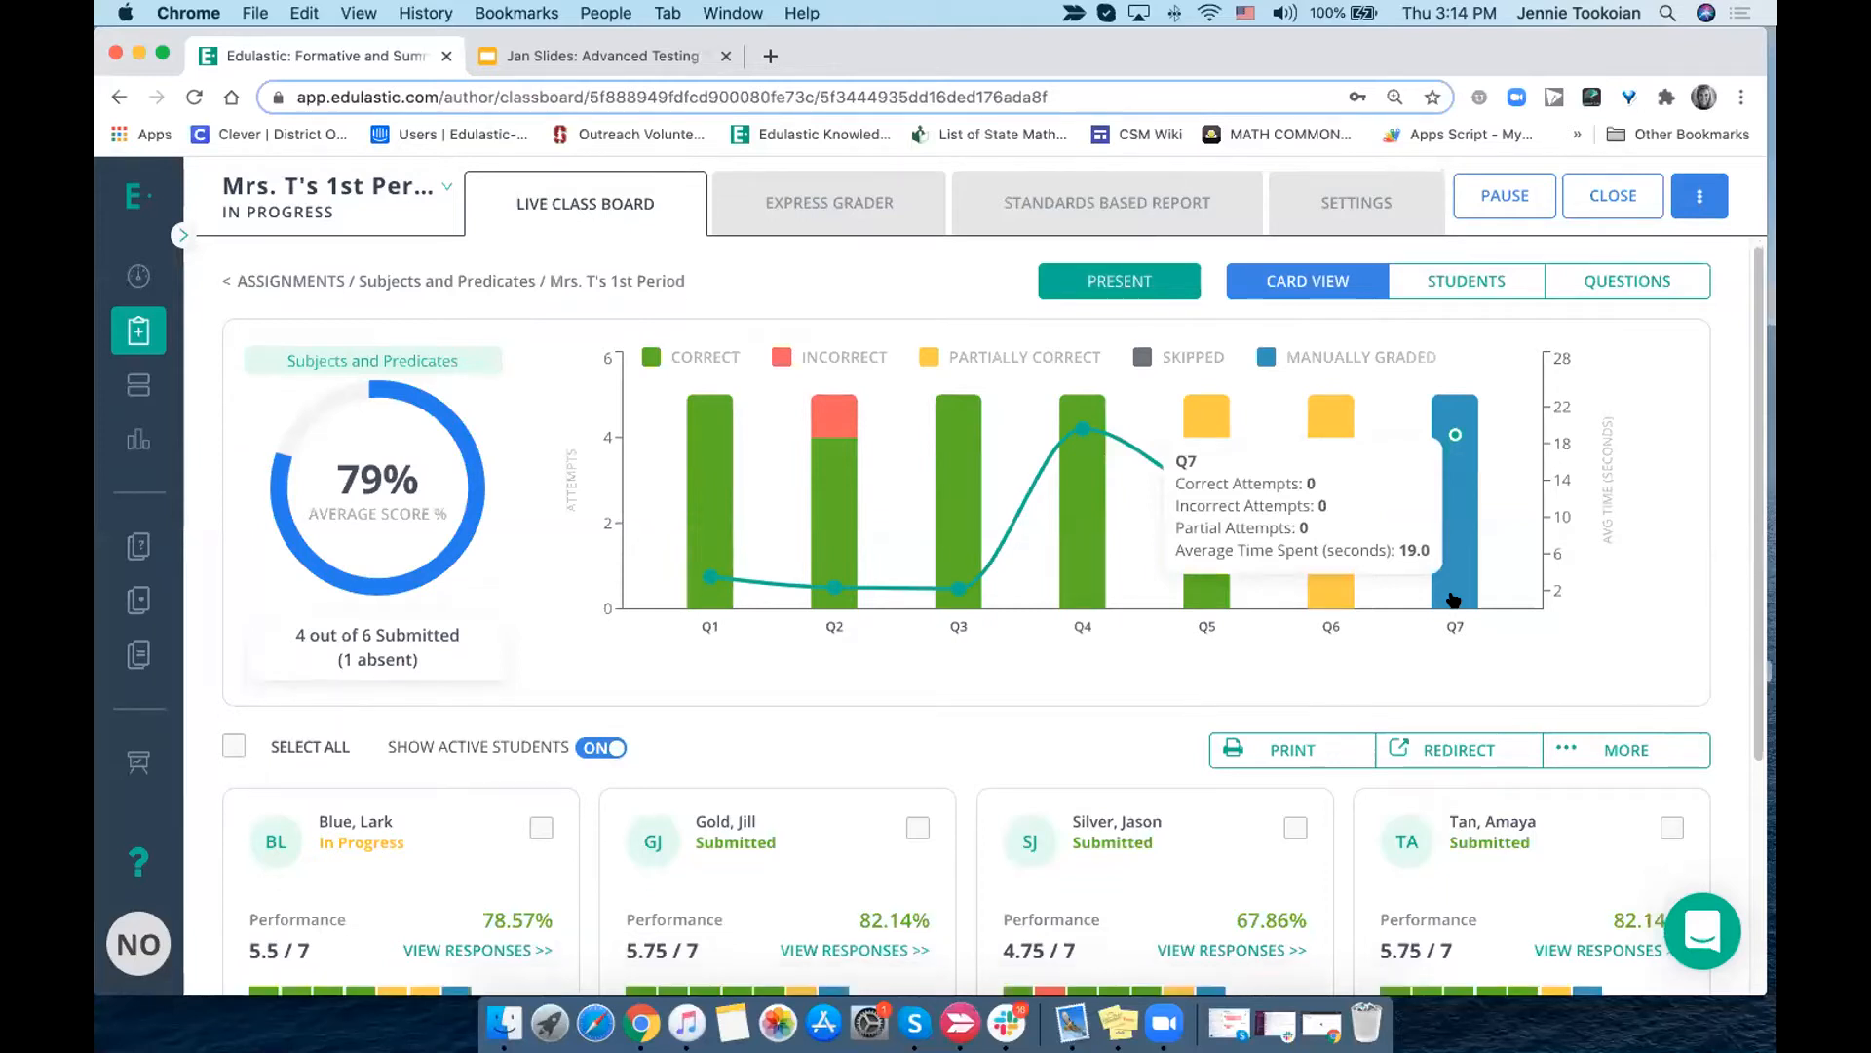
pyautogui.scroll(-3, 1453, 598)
pyautogui.scroll(-2, 1453, 598)
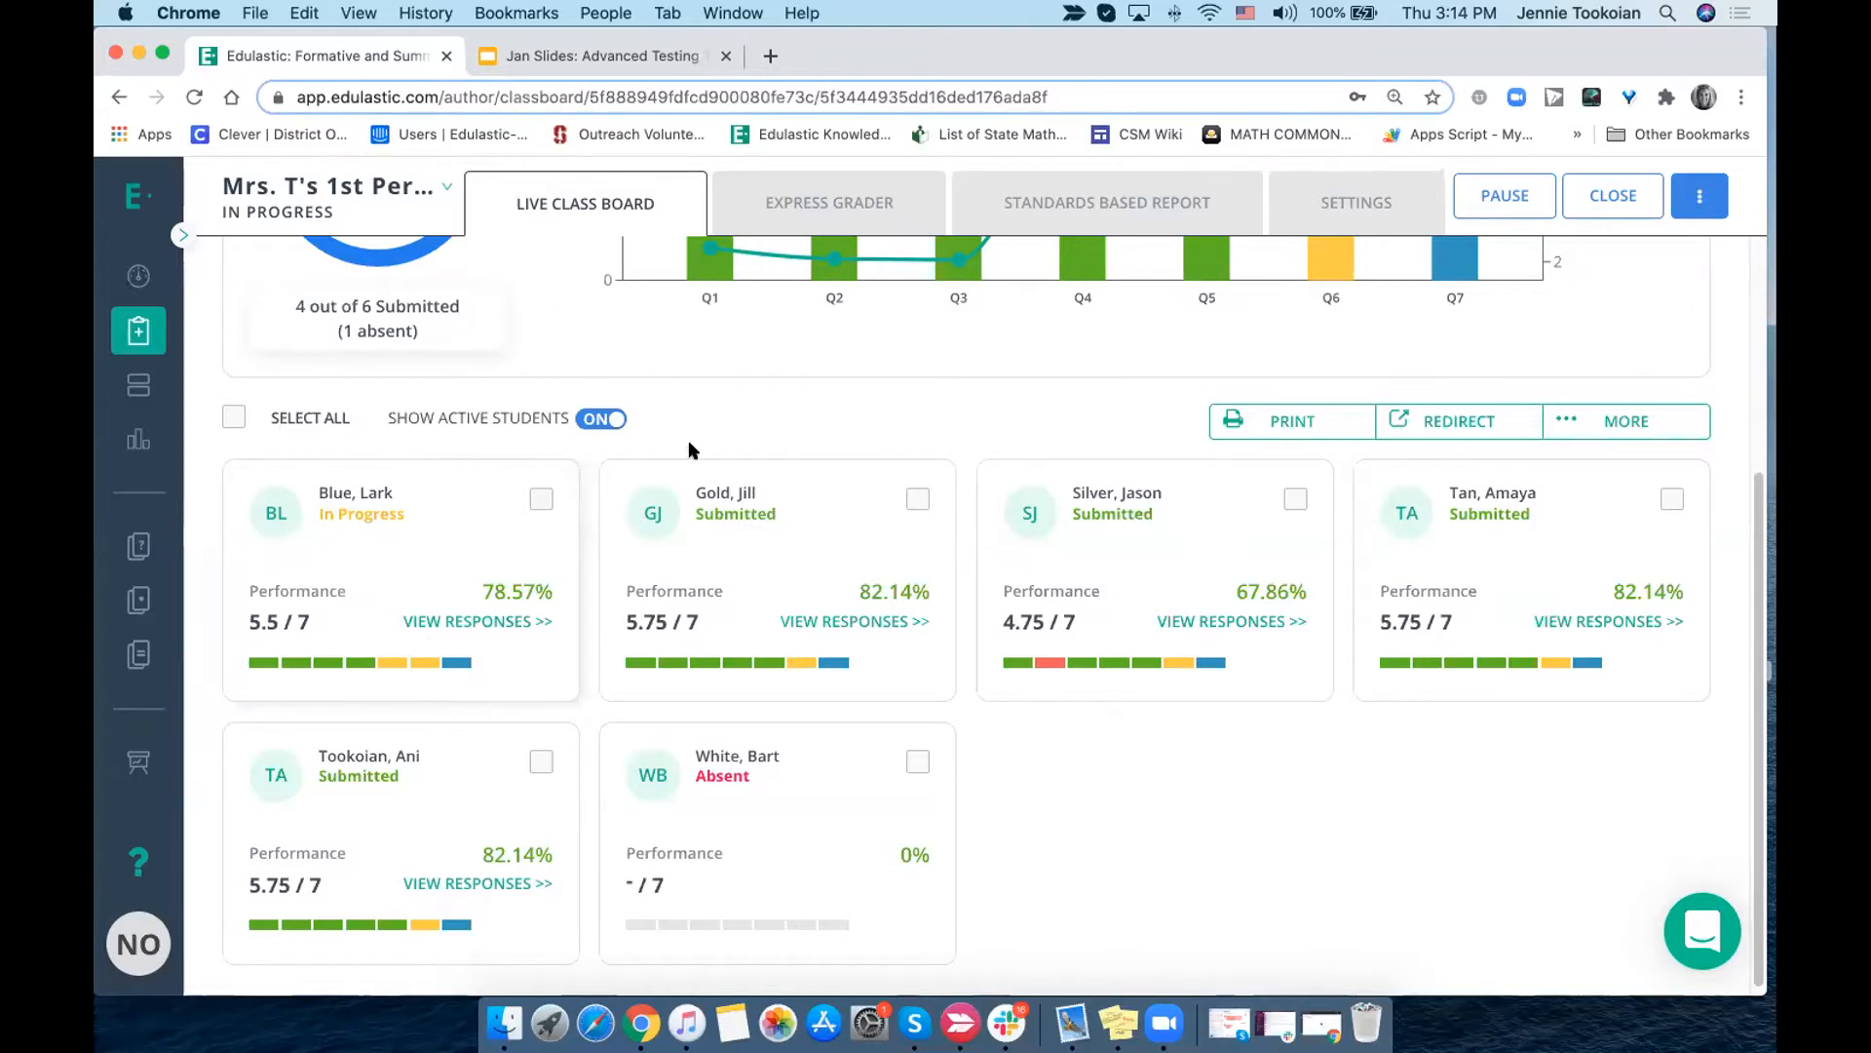
# - Open Question 7 from the performance chart and review all the students' written responses
pyautogui.scroll(5, 688, 441)
pyautogui.click(1441, 571)
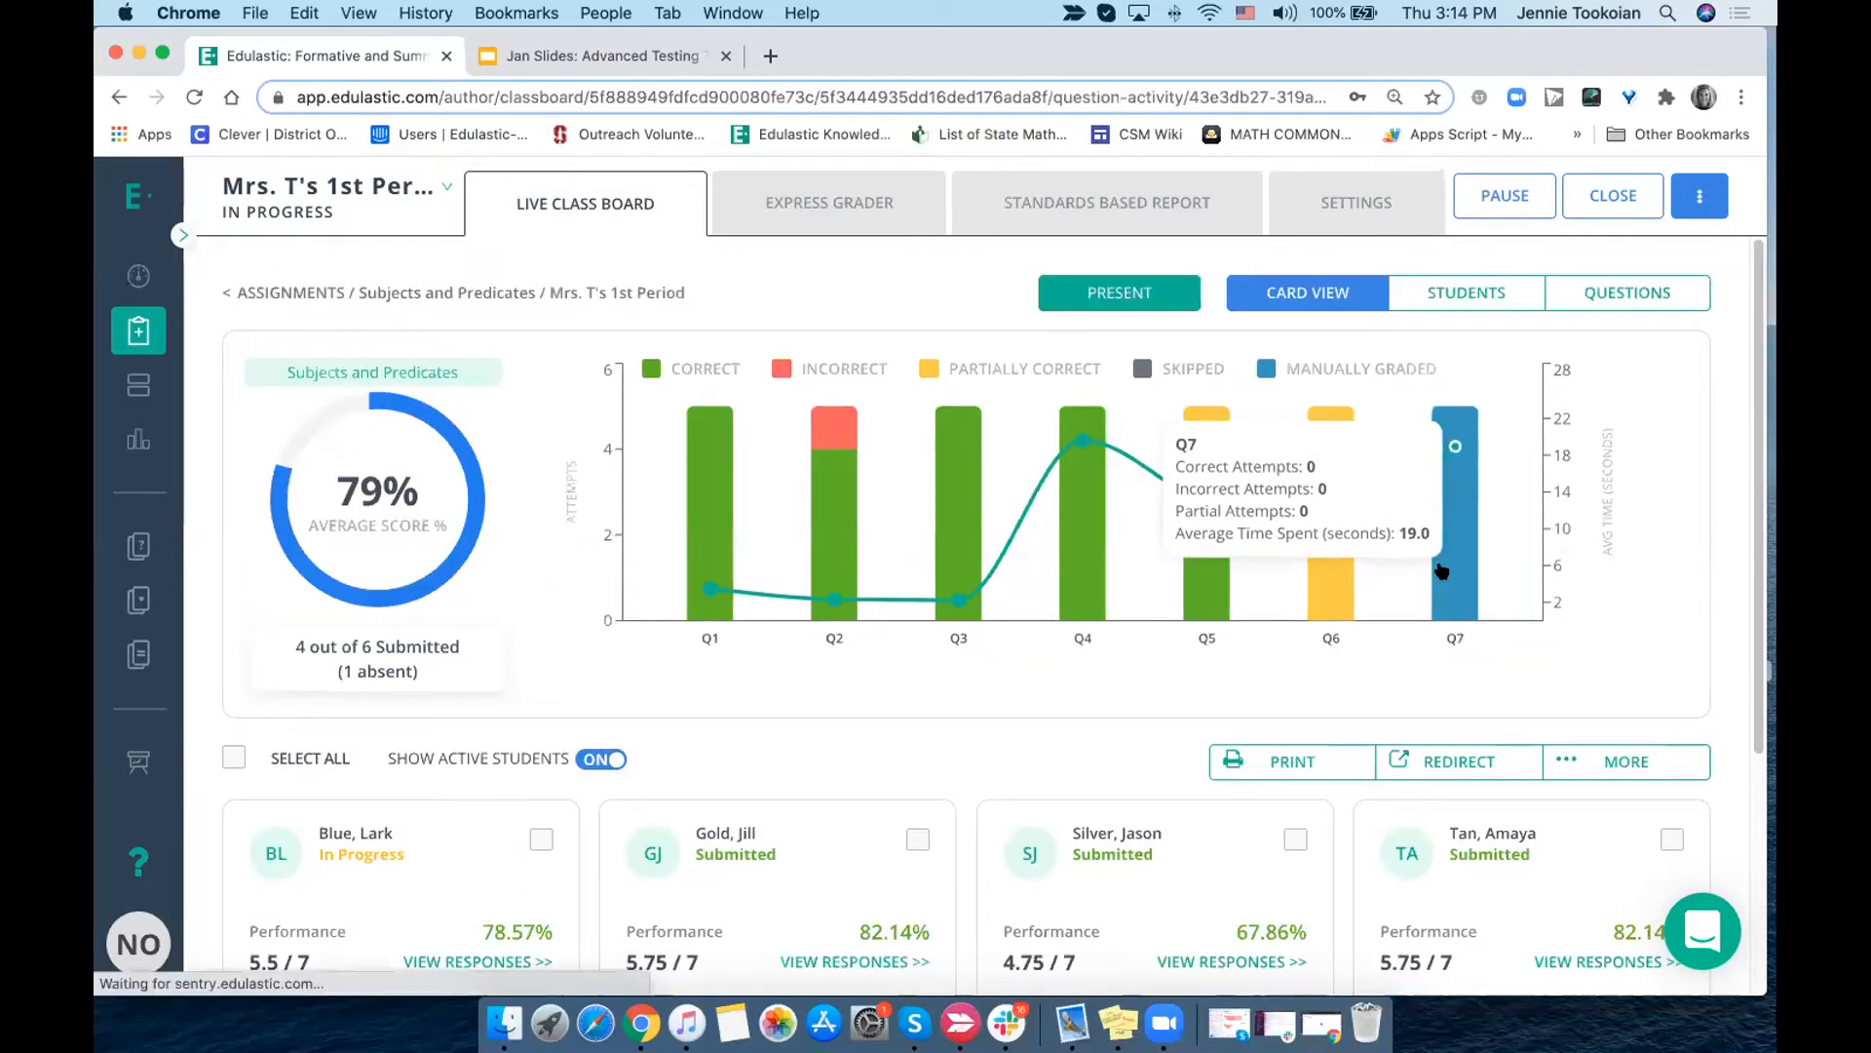
pyautogui.scroll(-7, 1335, 664)
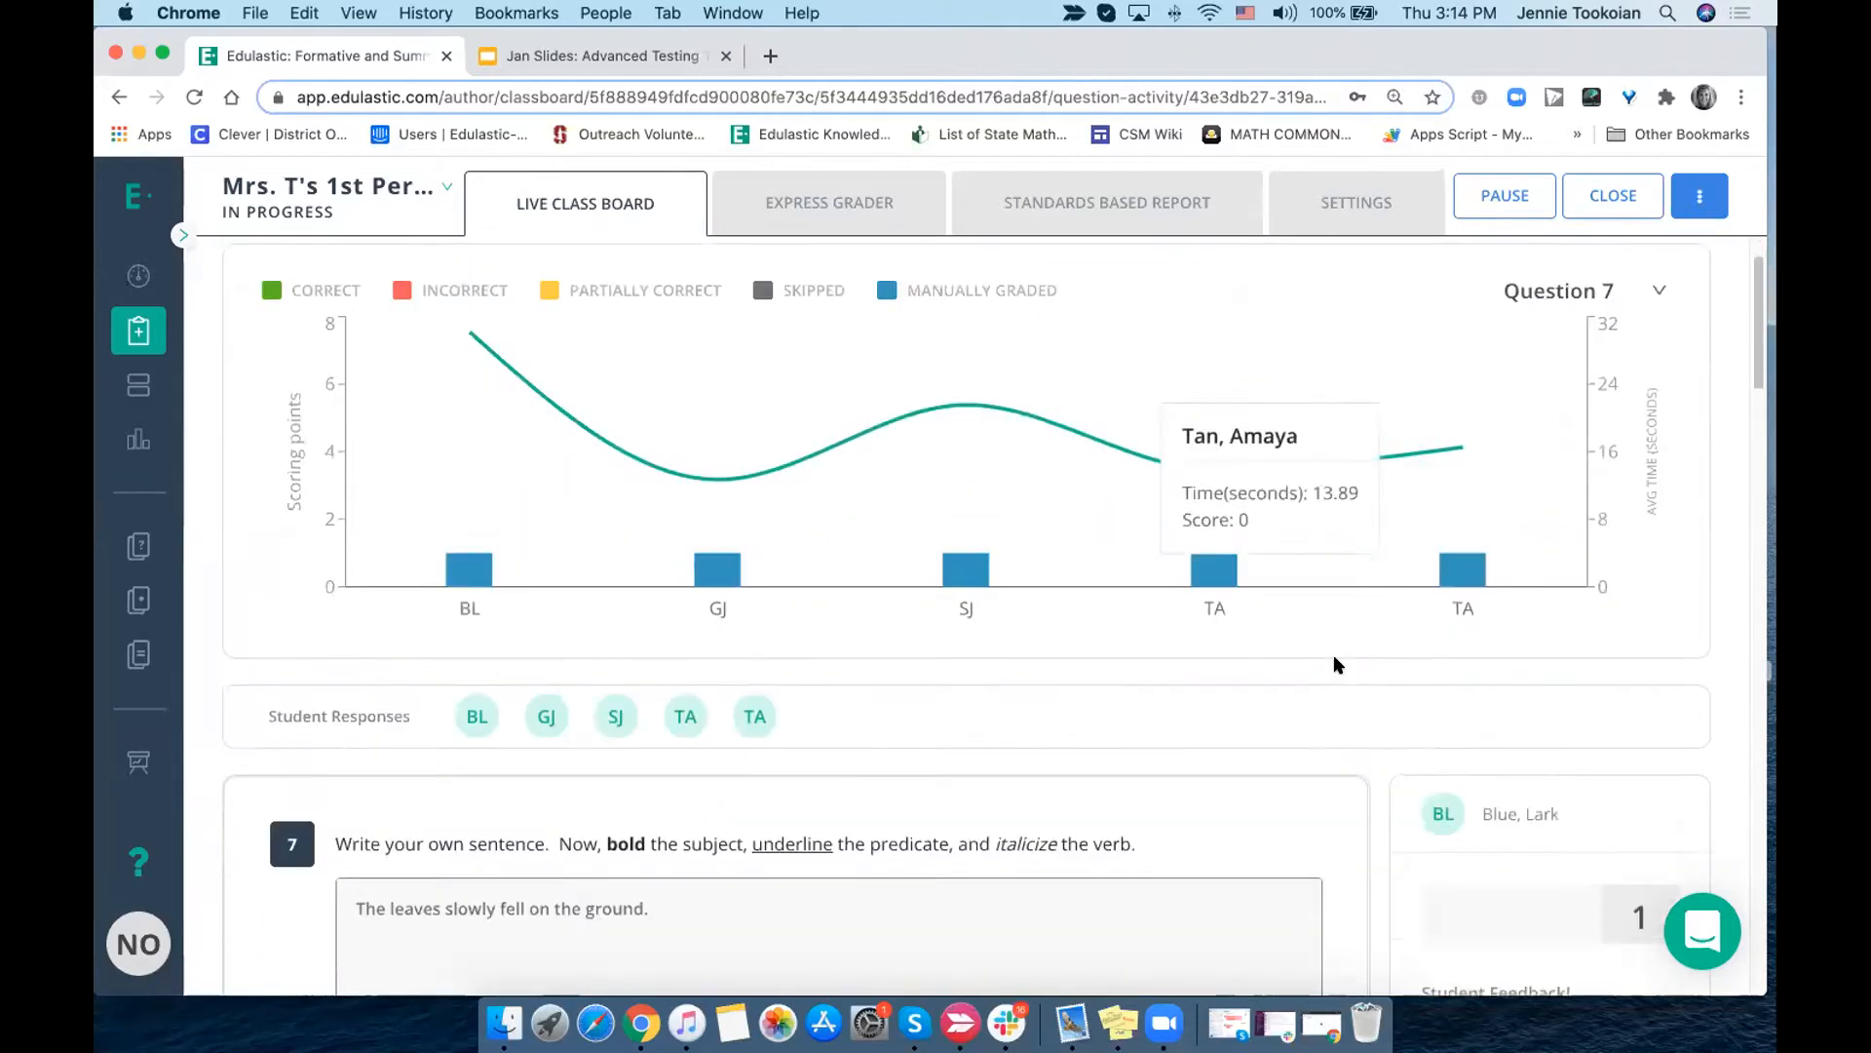
pyautogui.scroll(-20, 865, 650)
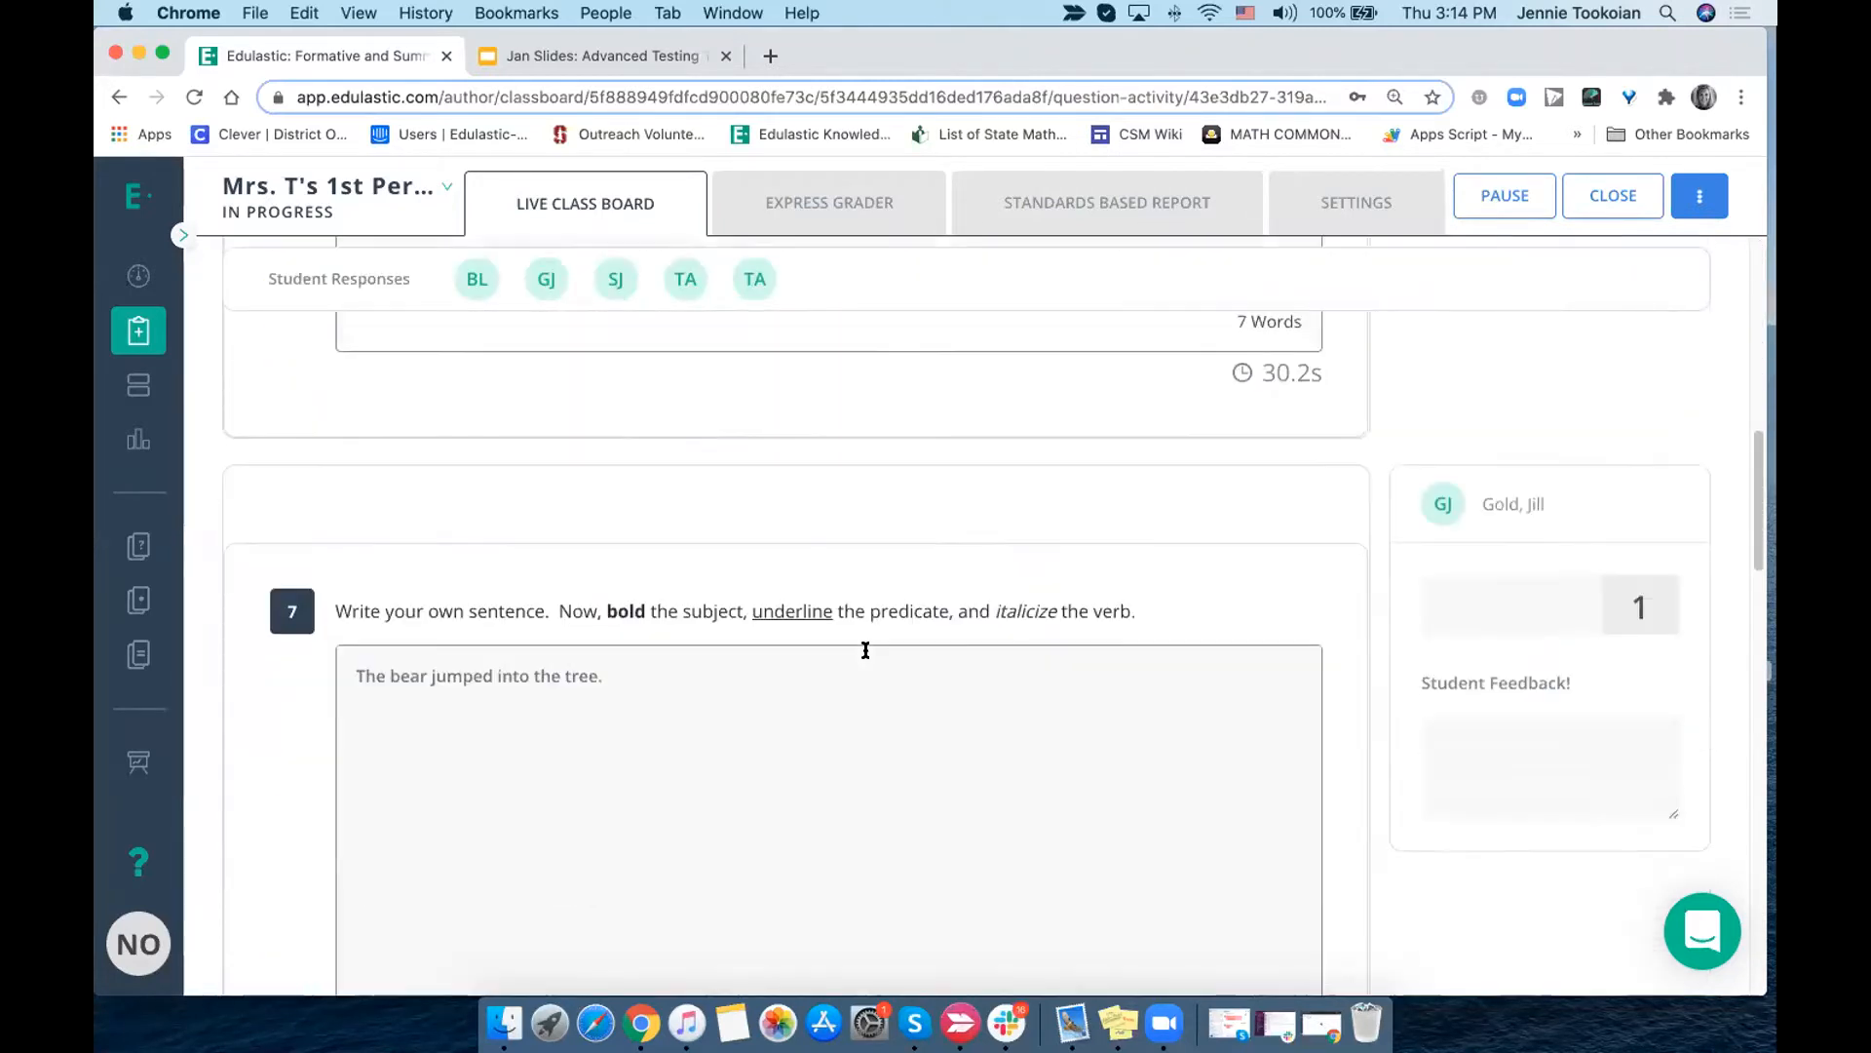
pyautogui.scroll(-4, 866, 651)
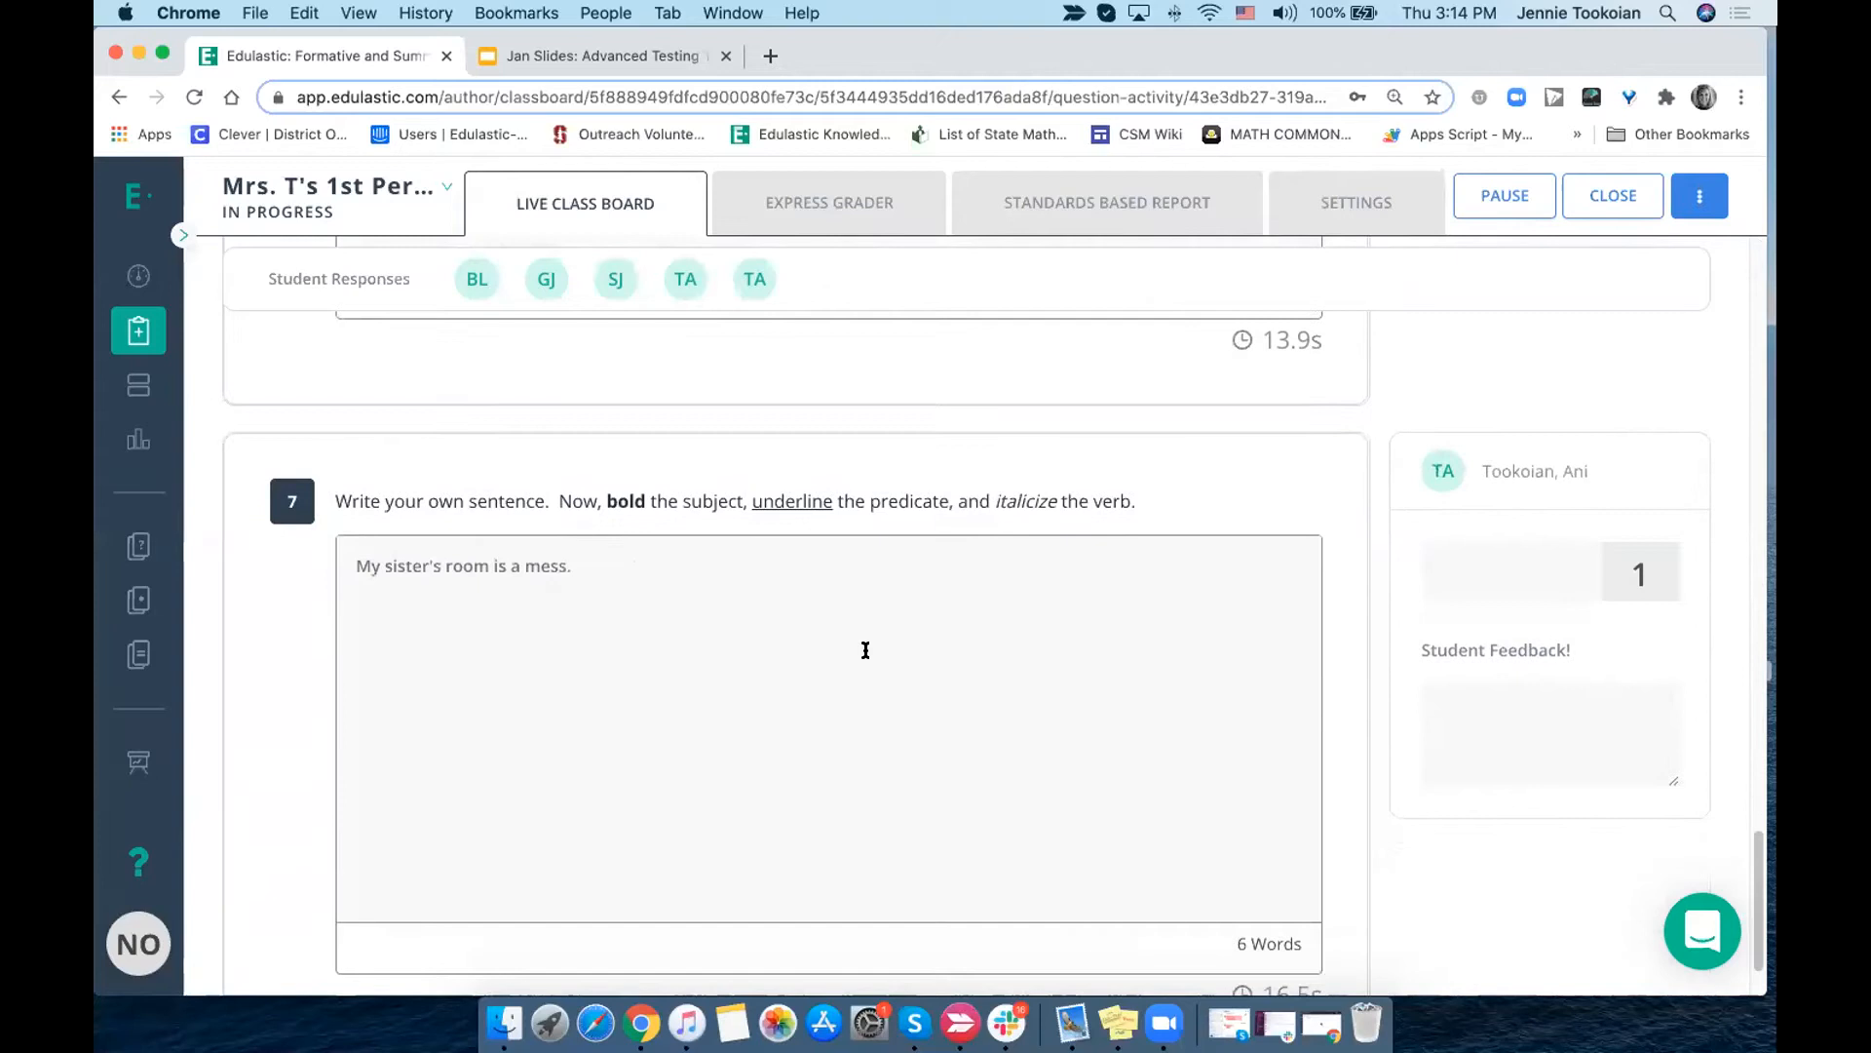
pyautogui.scroll(20, 865, 653)
pyautogui.scroll(-3, 893, 792)
pyautogui.scroll(3, 893, 792)
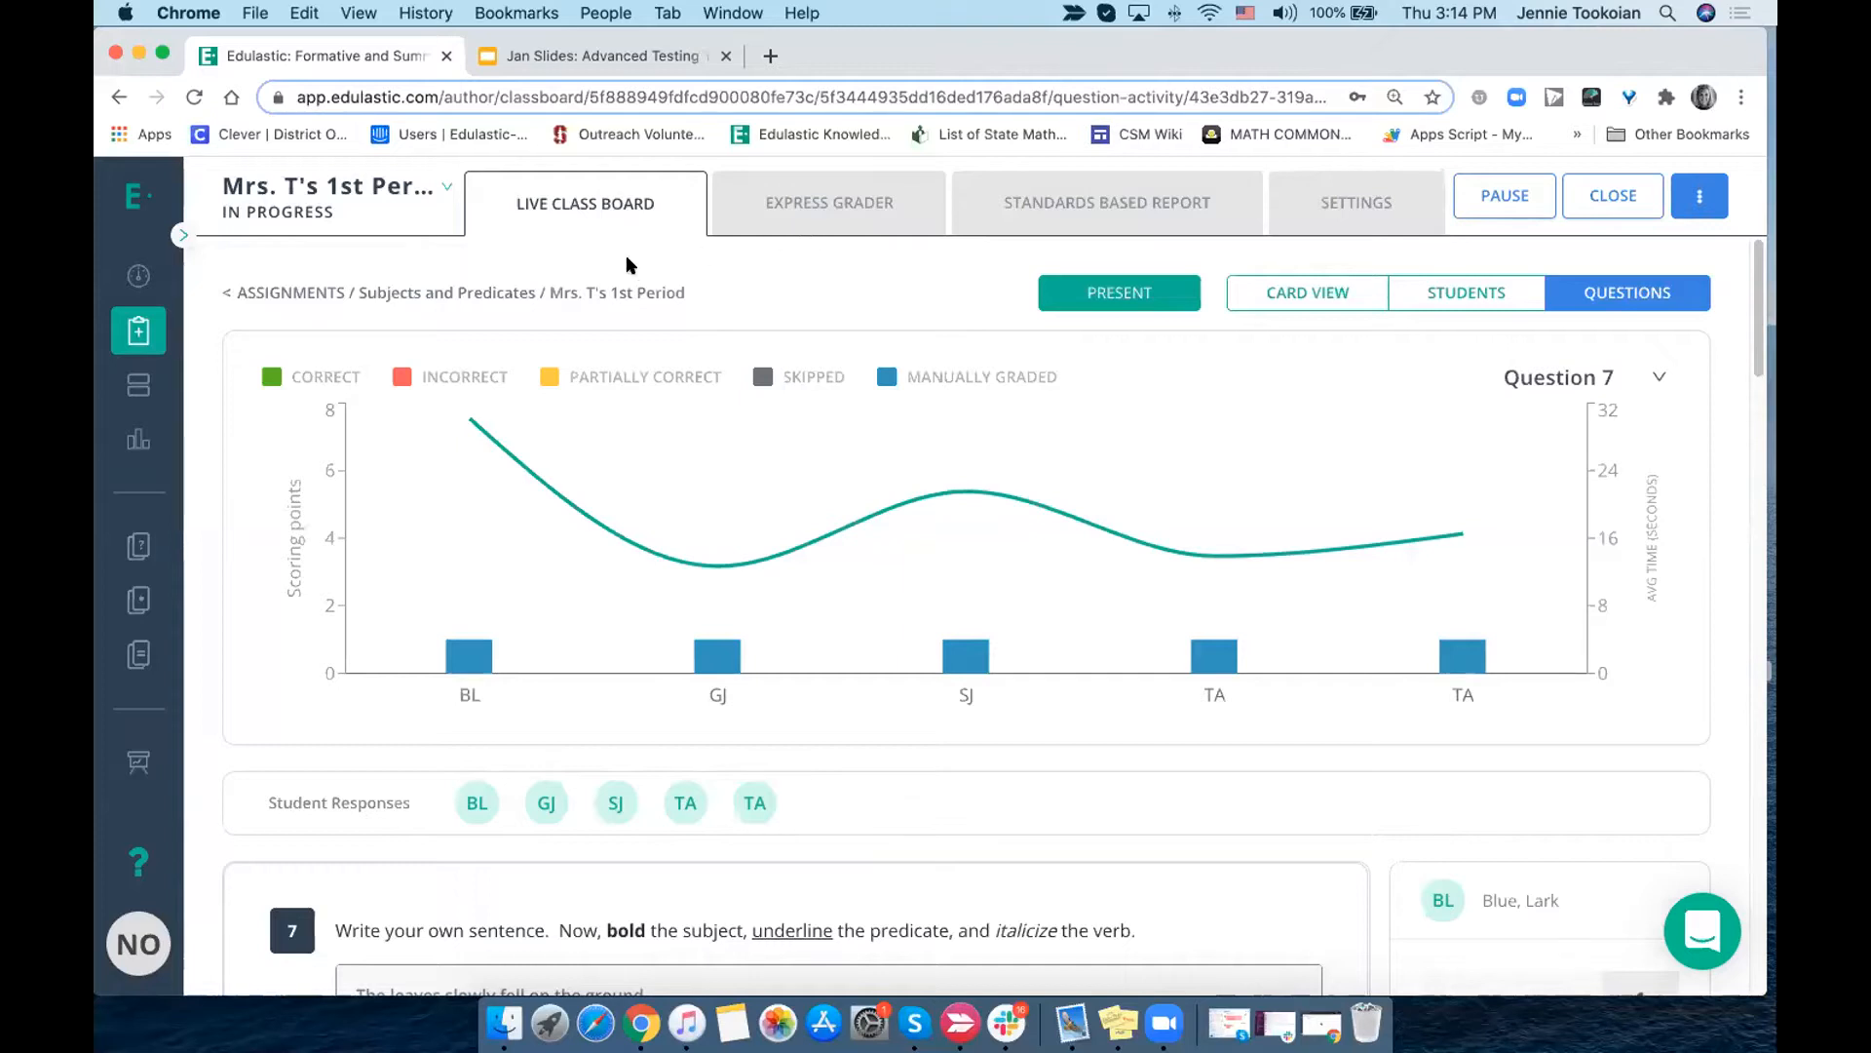
# - Return to the assignments list and reopen the 1st Period live class board for Subjects and Predicates
pyautogui.click(453, 295)
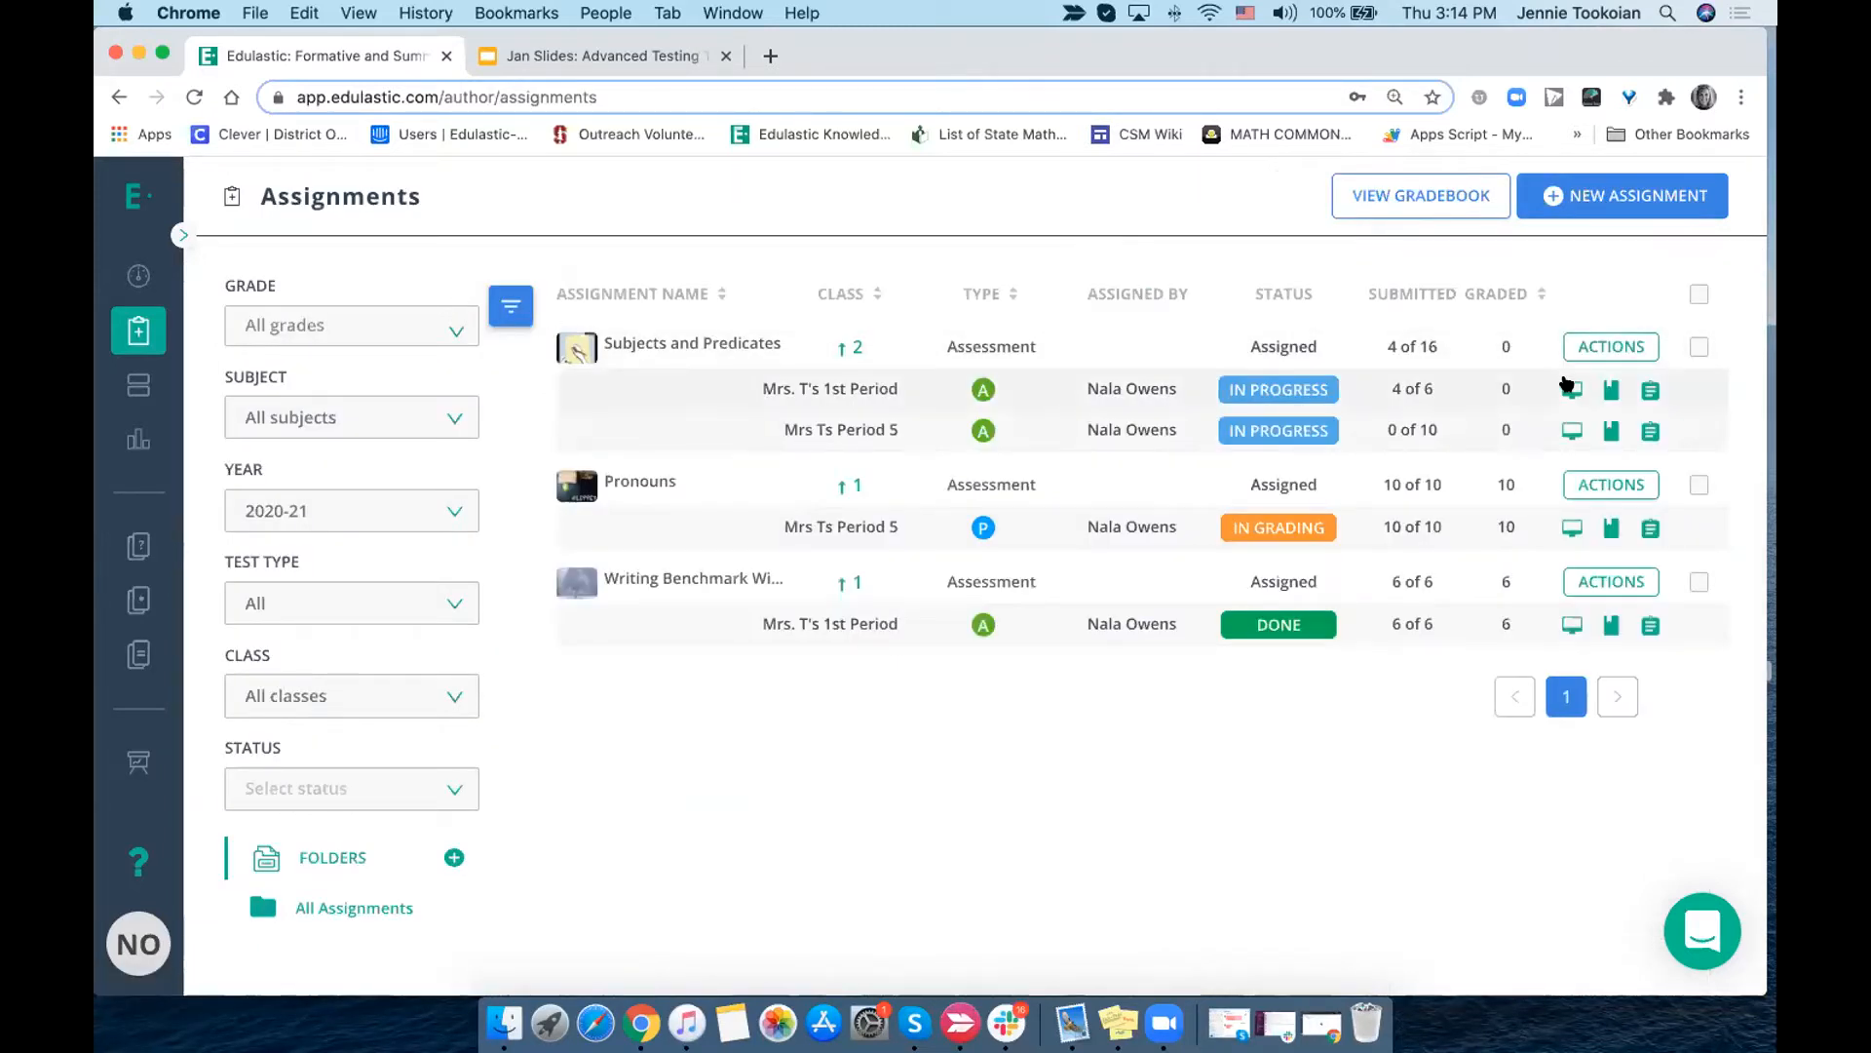
pyautogui.click(1571, 389)
pyautogui.scroll(-3, 1007, 643)
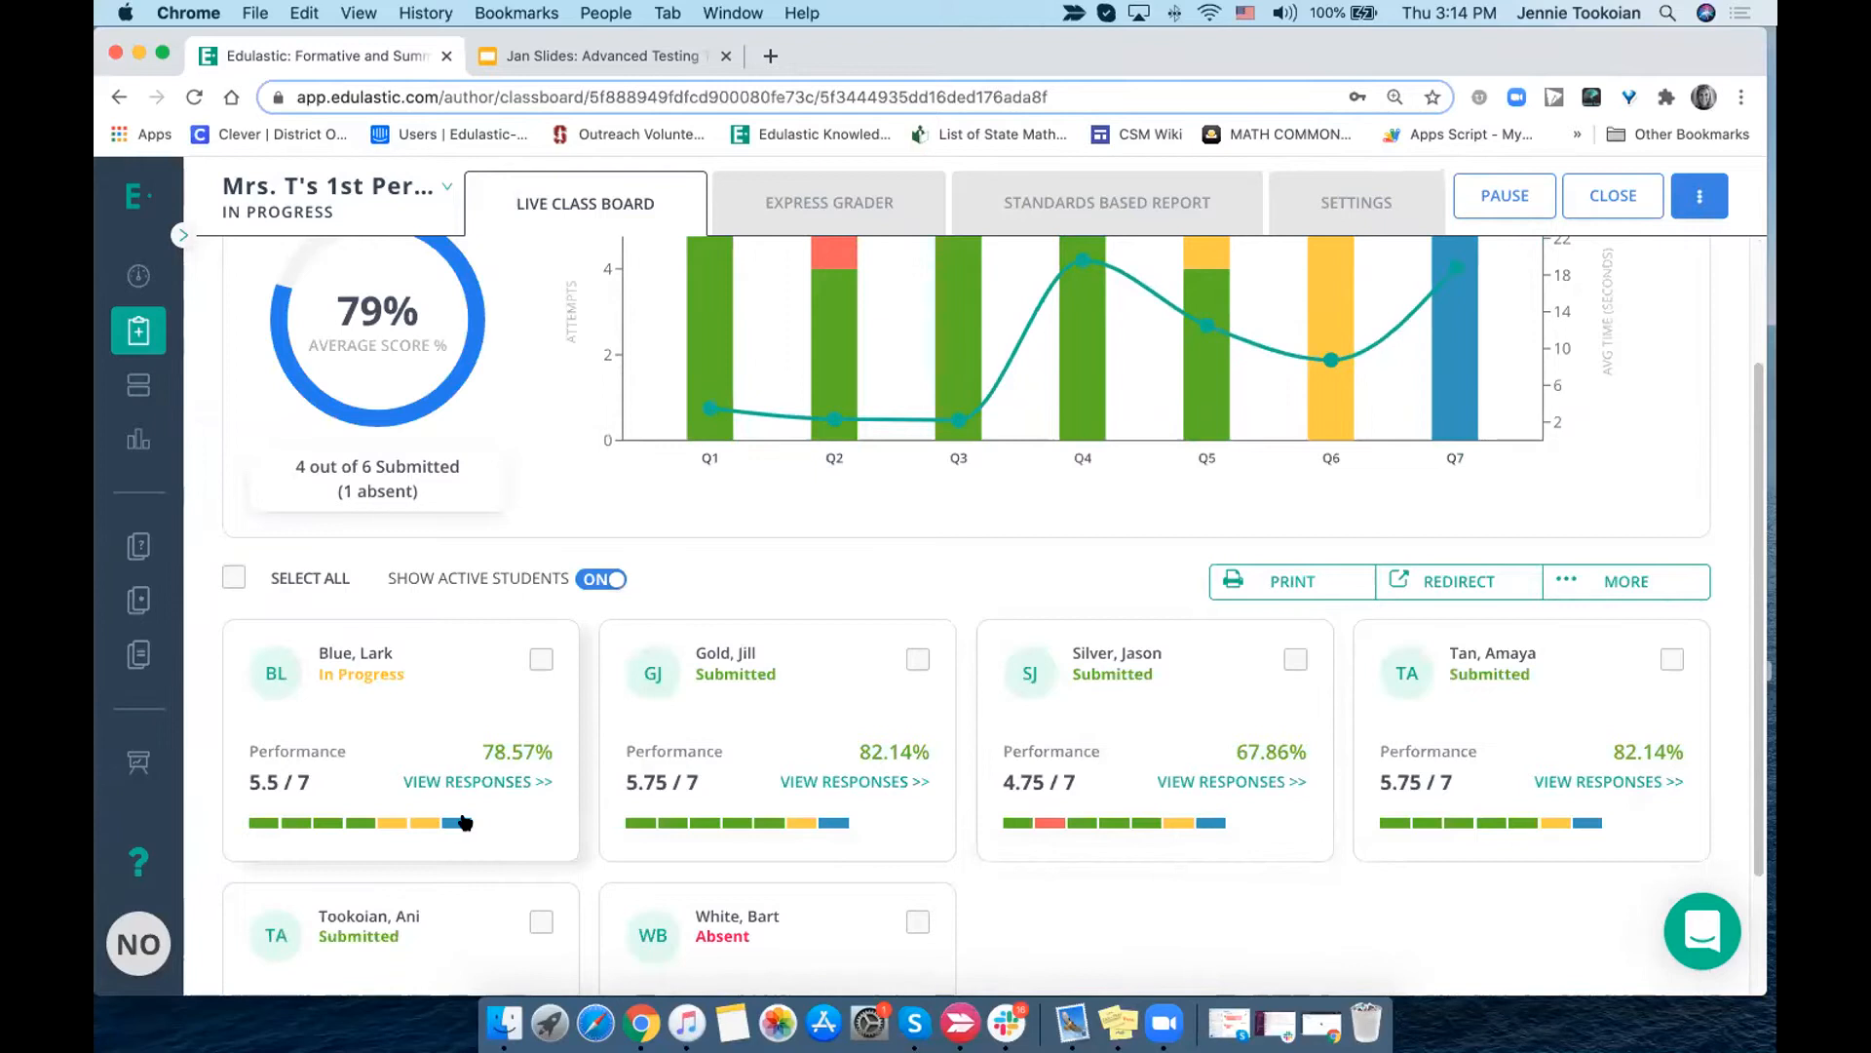
# - Mark the in-progress student's assignment as submitted, entering "submit" as the confirmation word, and check the student cards
pyautogui.click(539, 661)
pyautogui.moveTo(1647, 592)
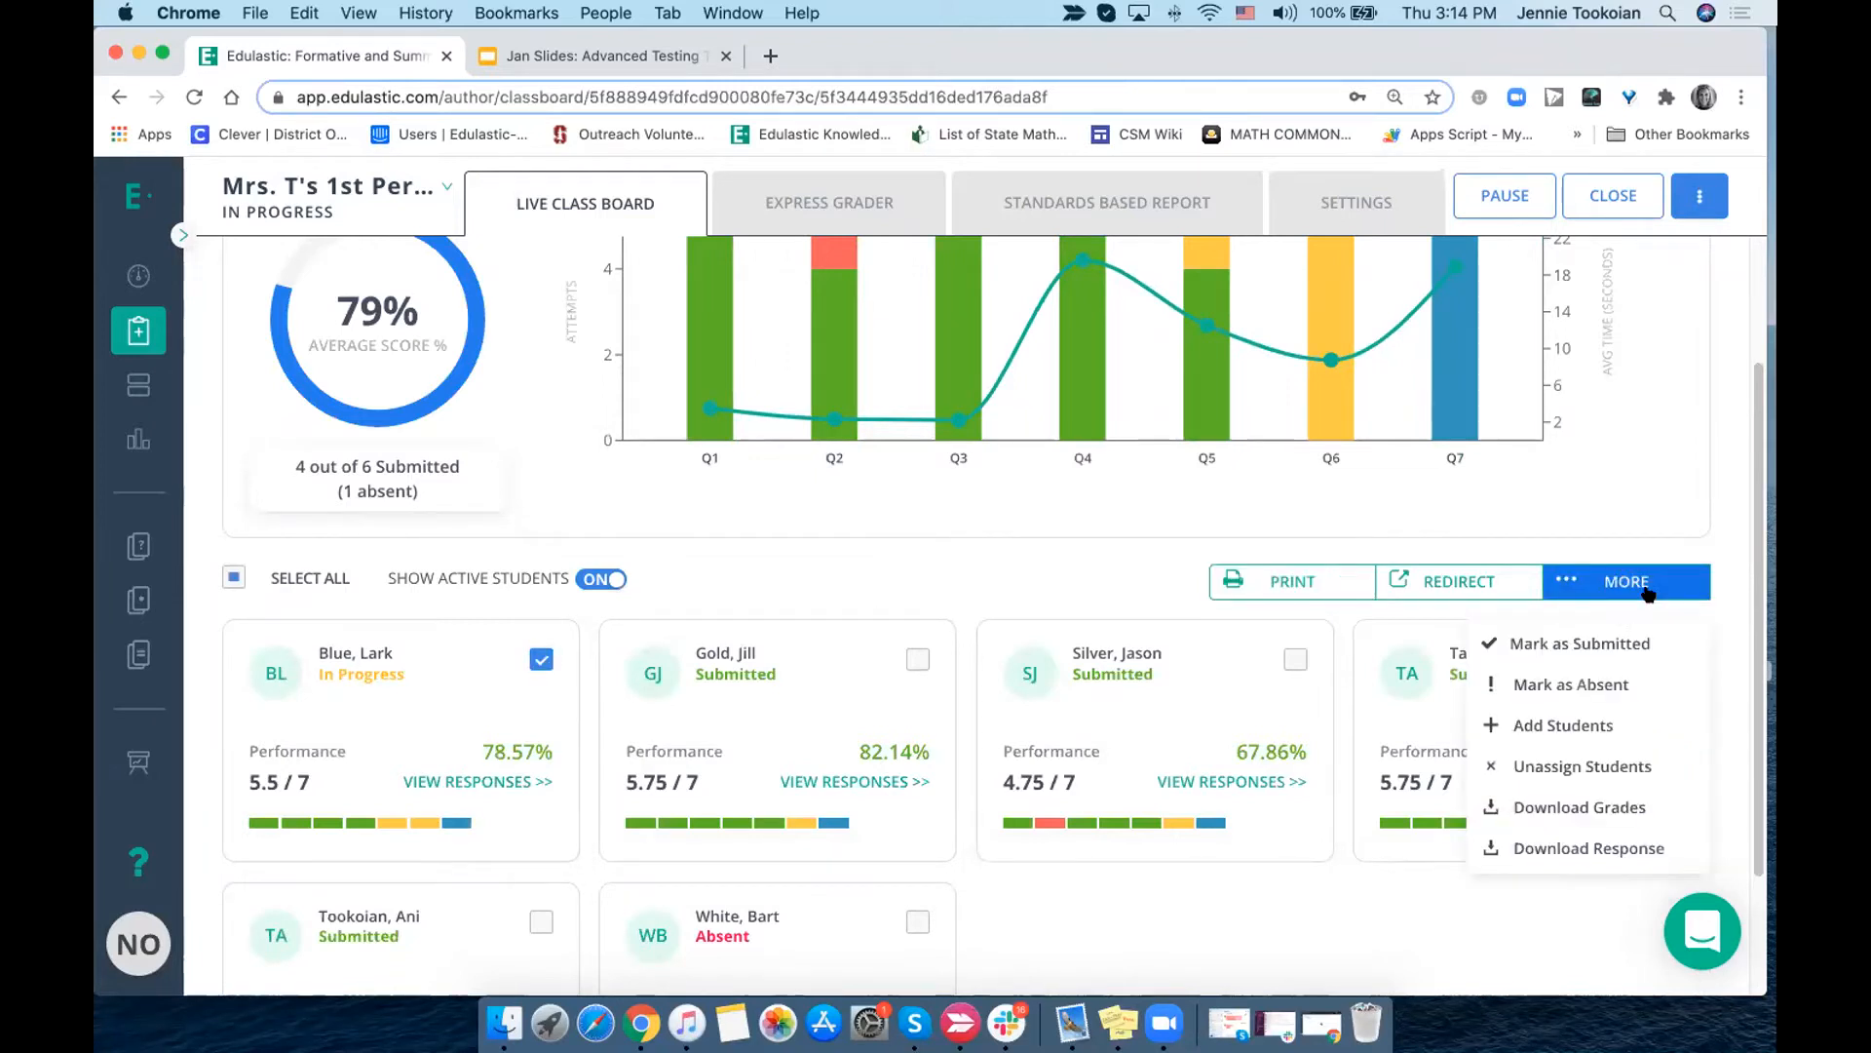
pyautogui.click(1597, 639)
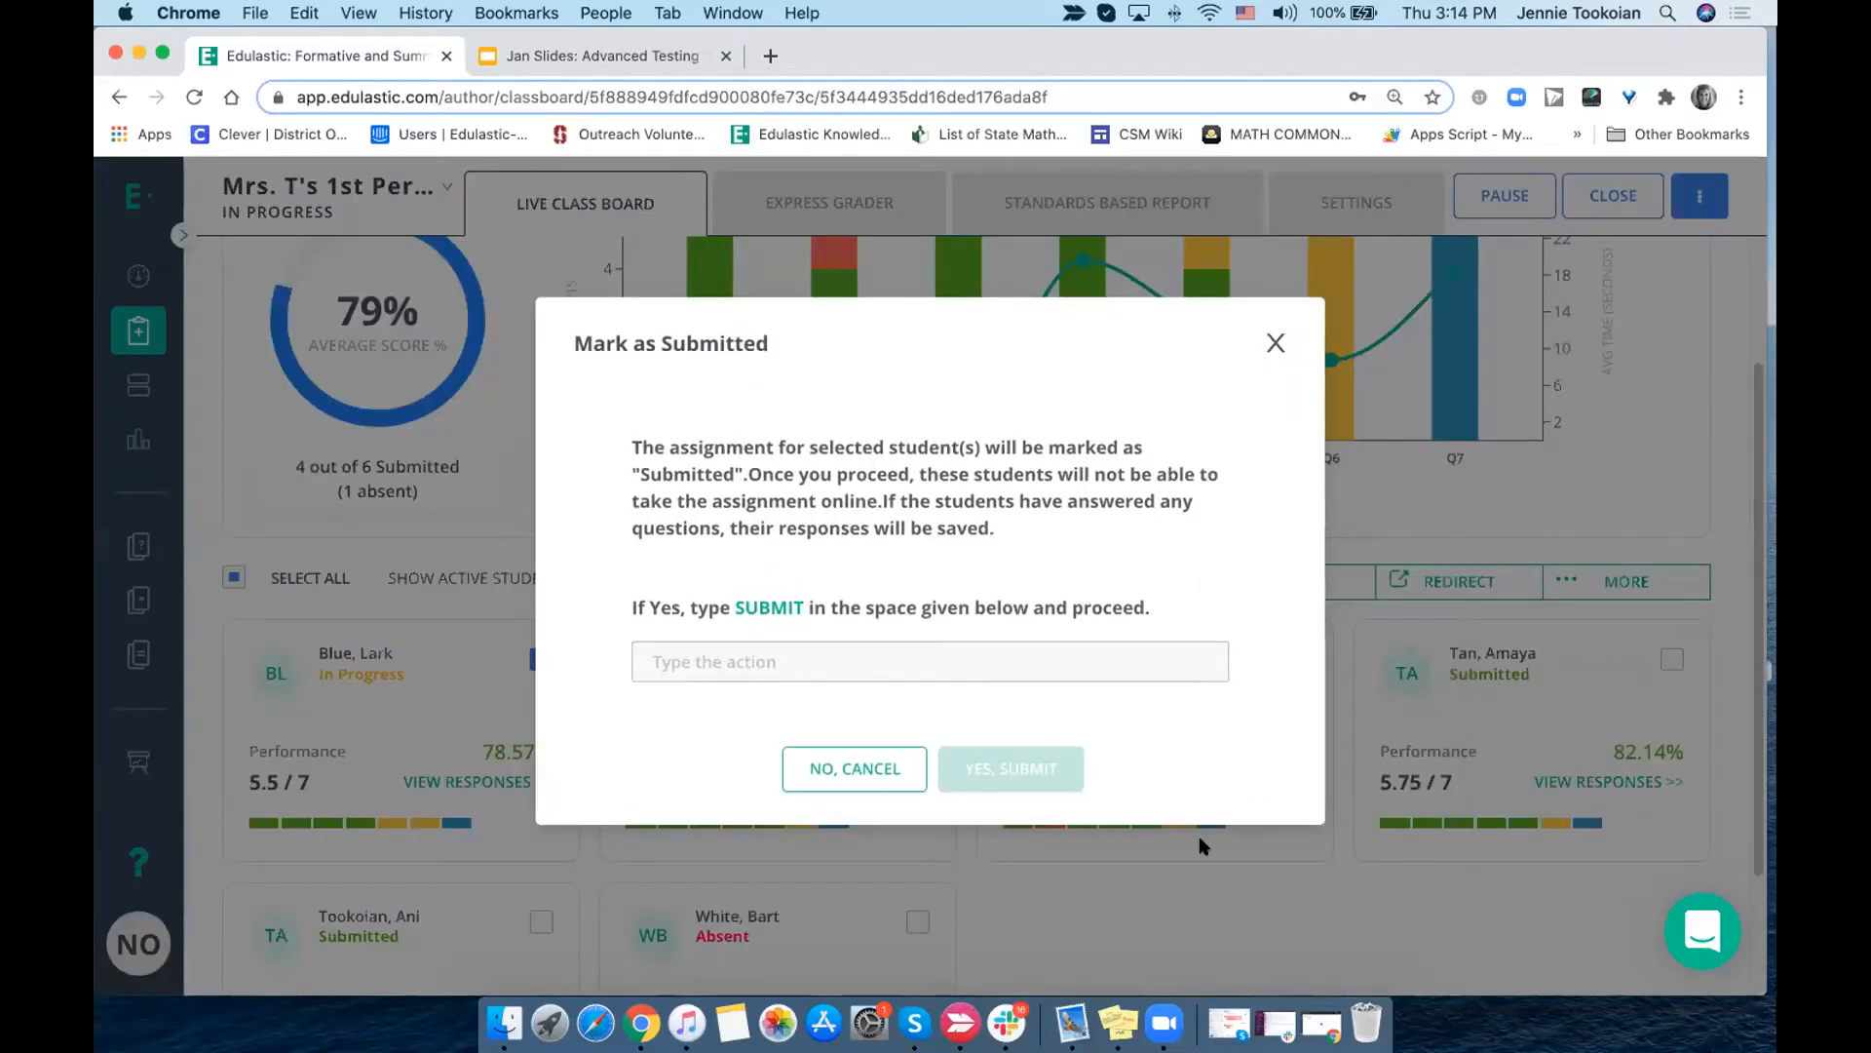
pyautogui.rightClick(1052, 656)
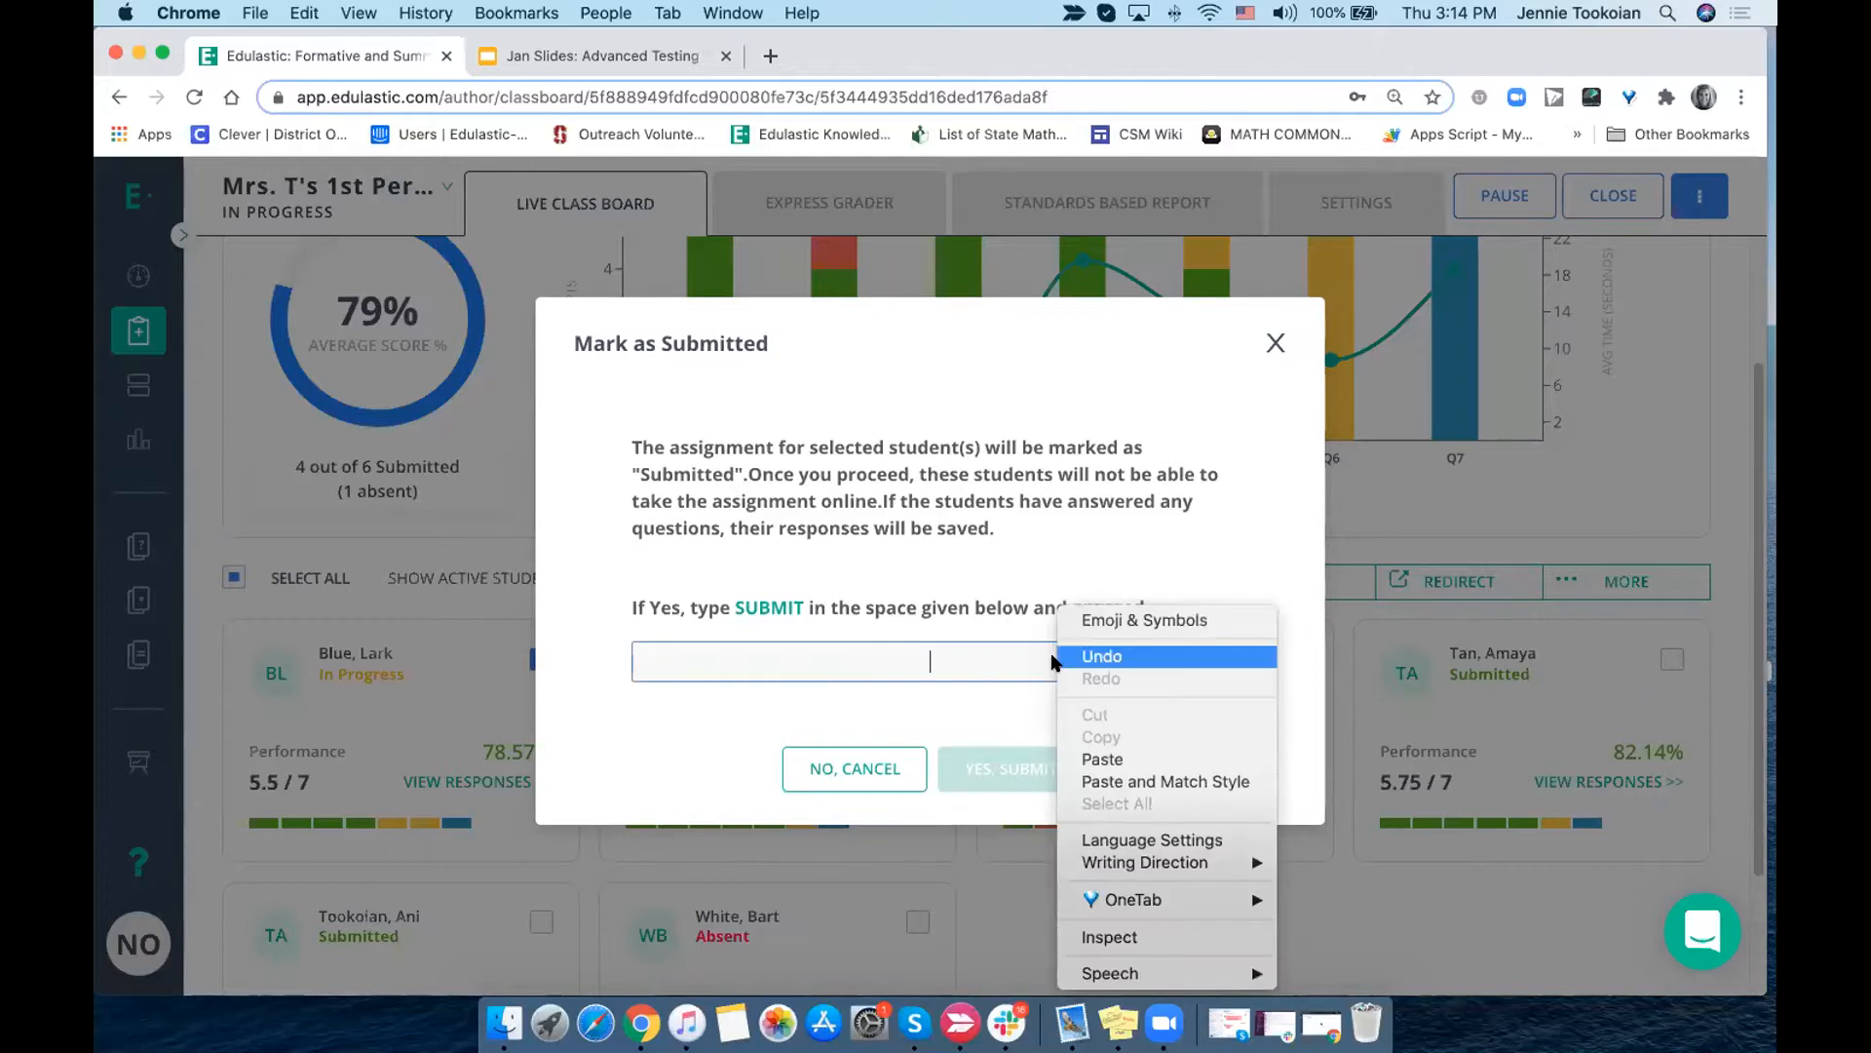
pyautogui.click(962, 671)
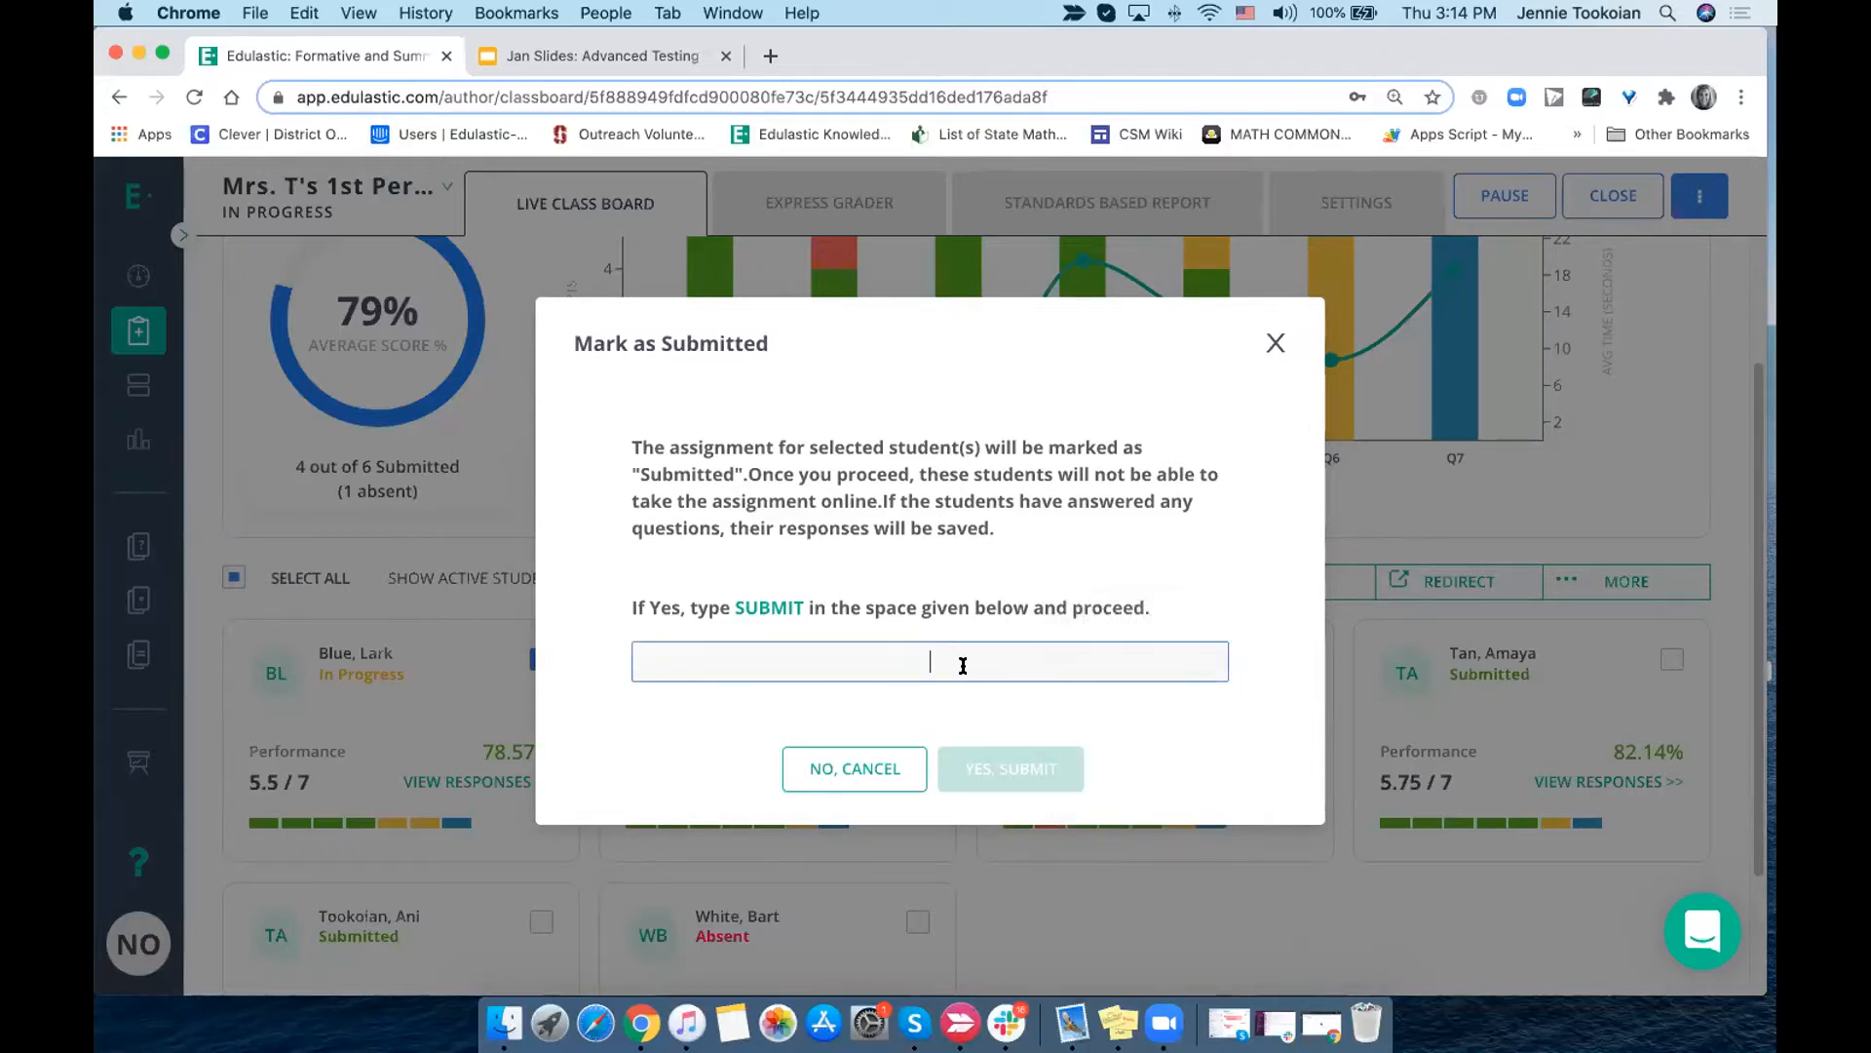
pyautogui.write('submit')
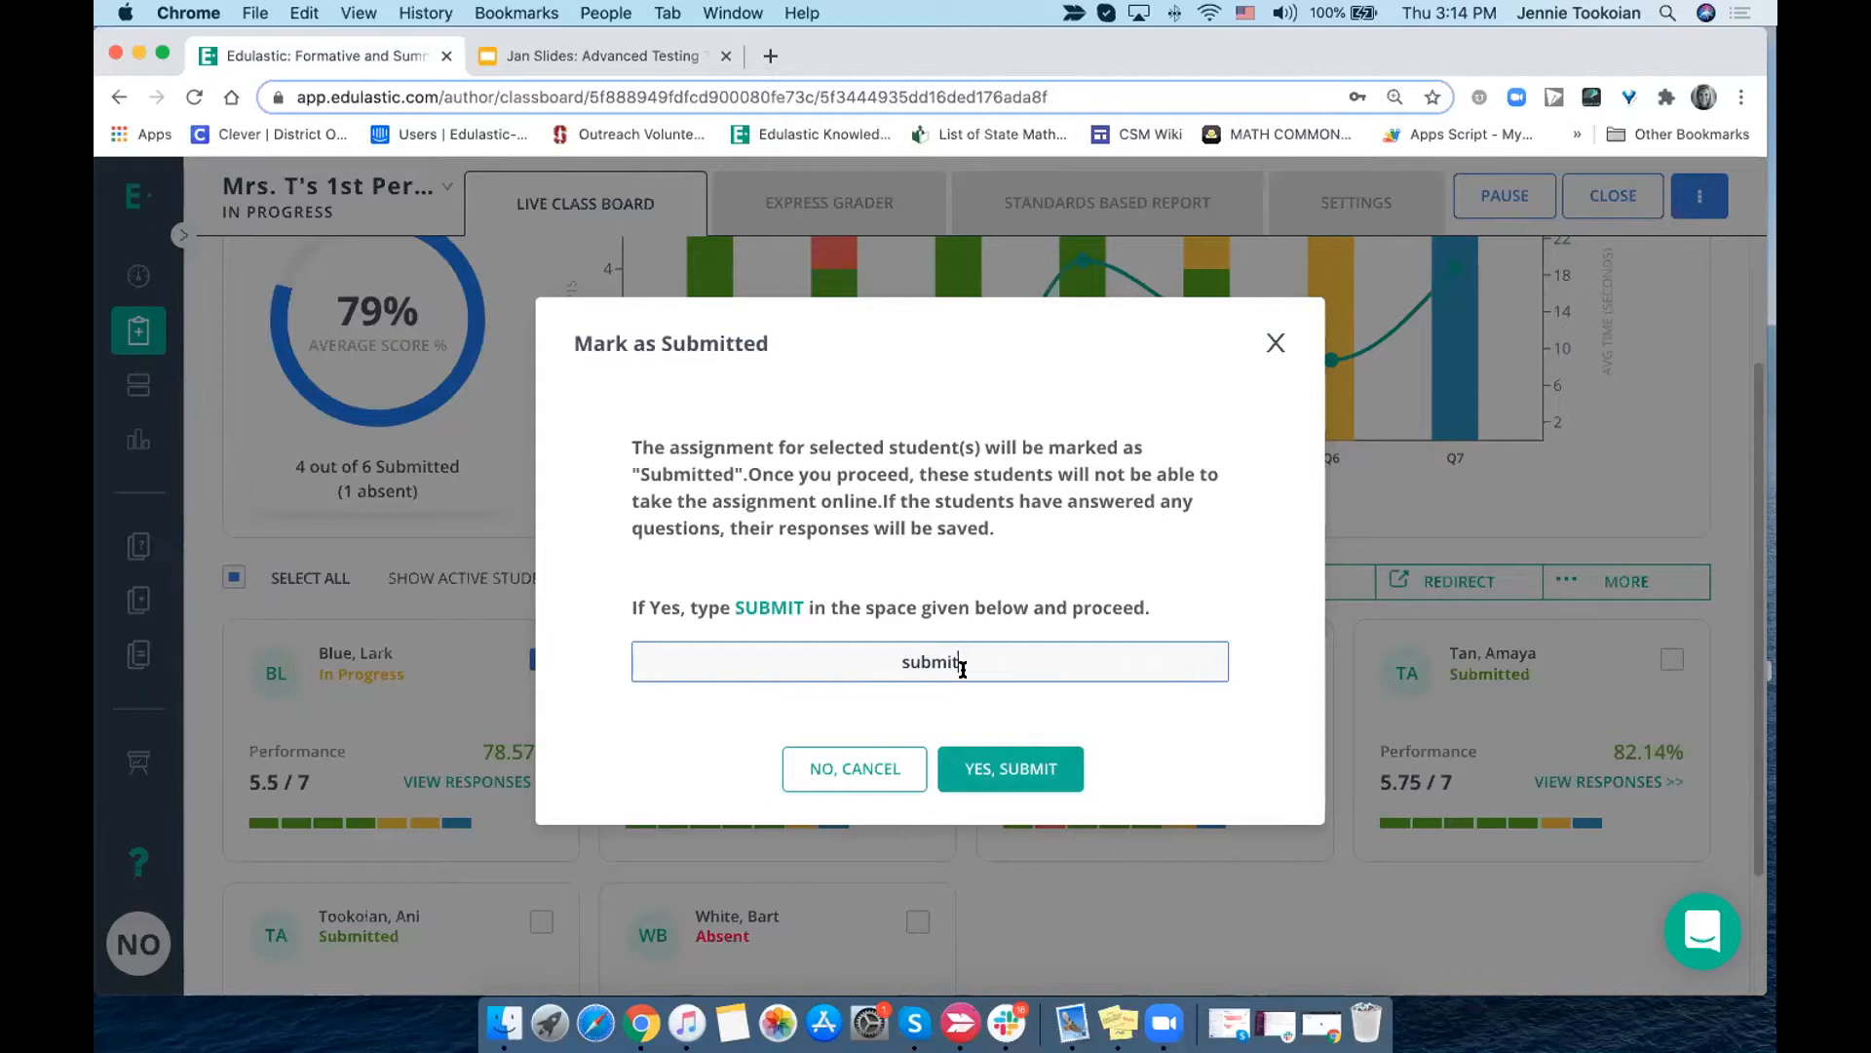
pyautogui.click(989, 770)
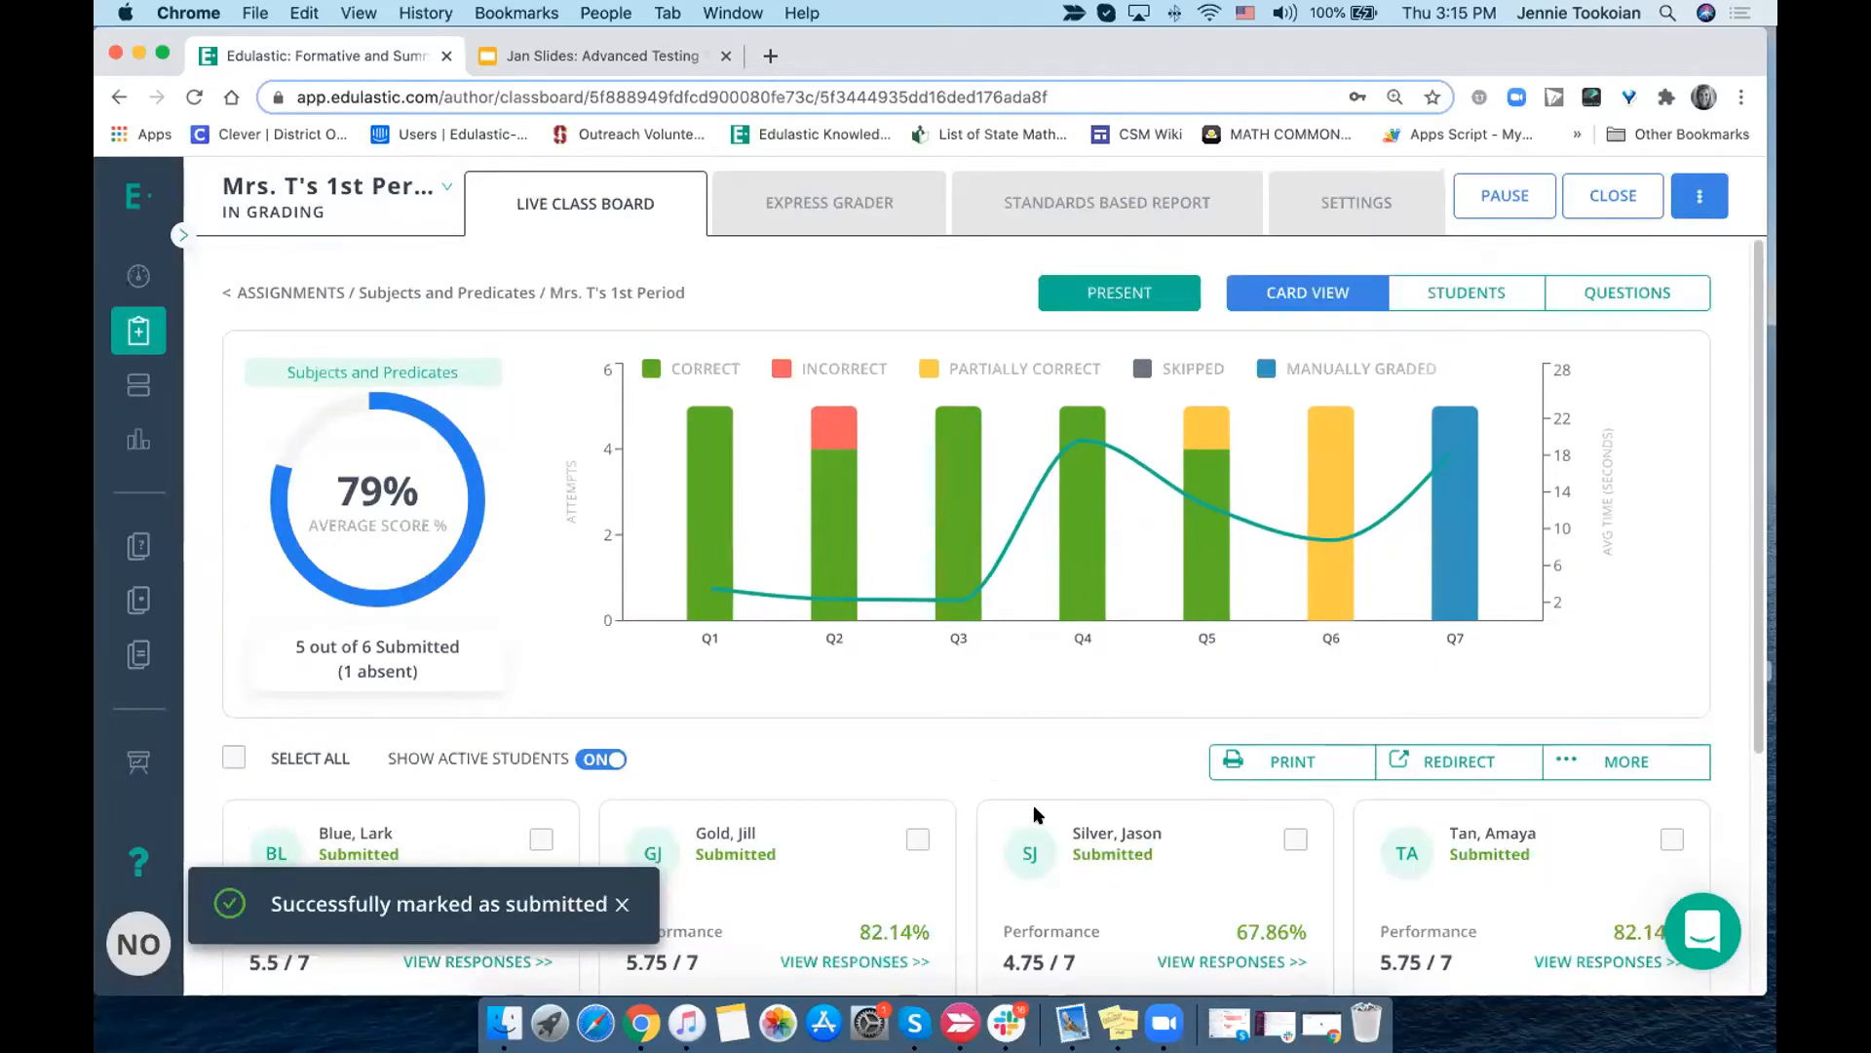
pyautogui.scroll(-5, 1031, 809)
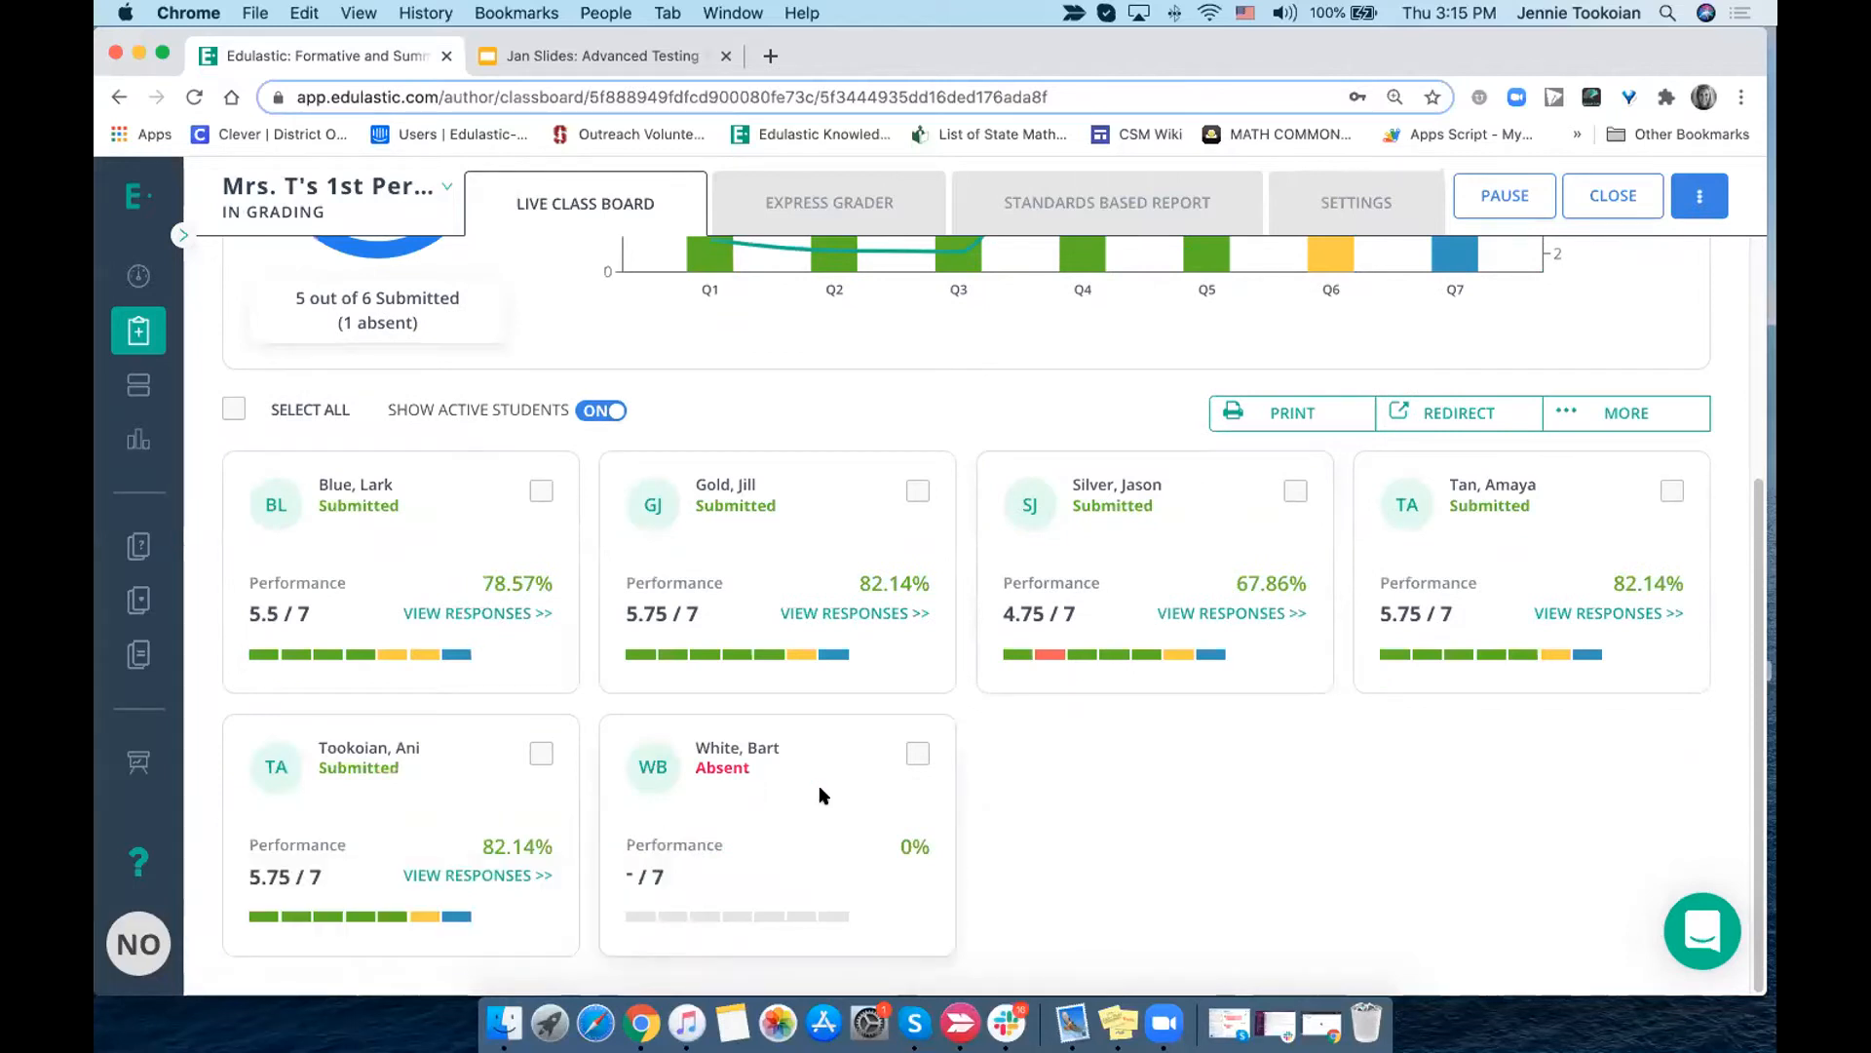
pyautogui.scroll(5, 824, 722)
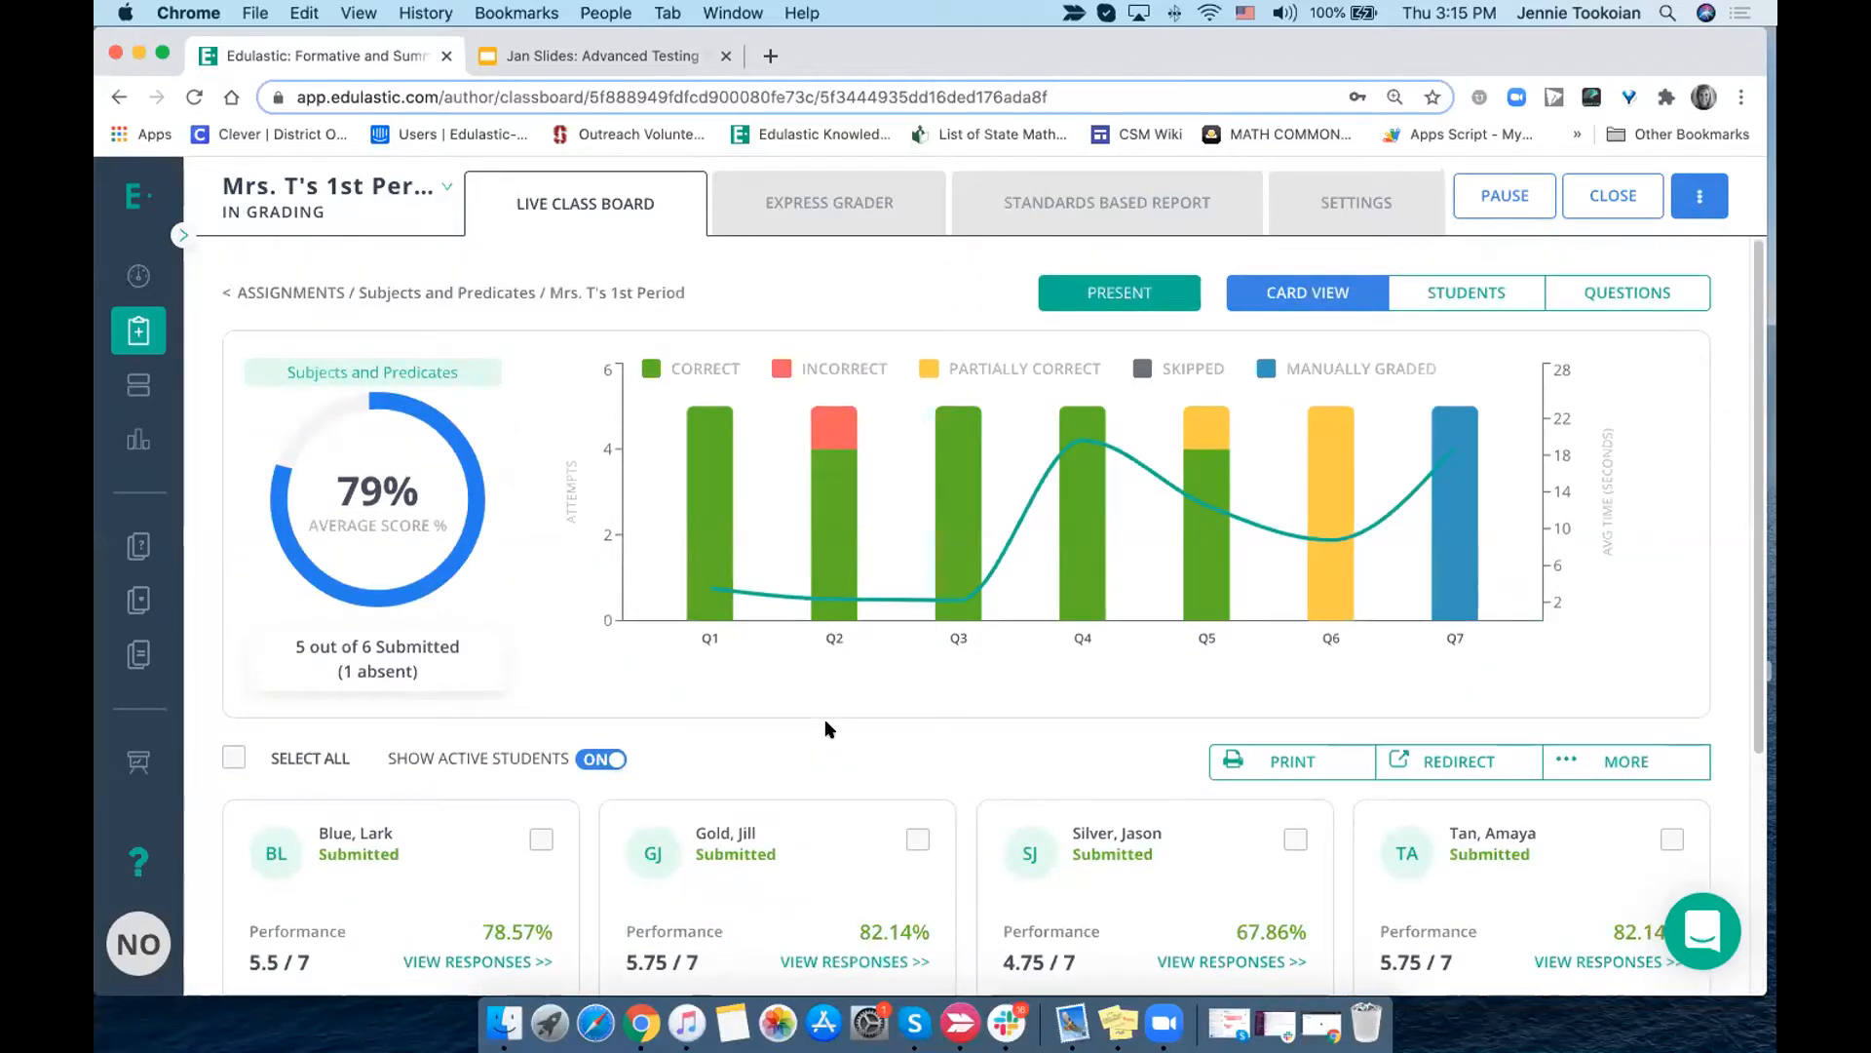
# - Bring up the pause confirmation for the 1st Period assignment and dismiss it without pausing
pyautogui.click(1494, 195)
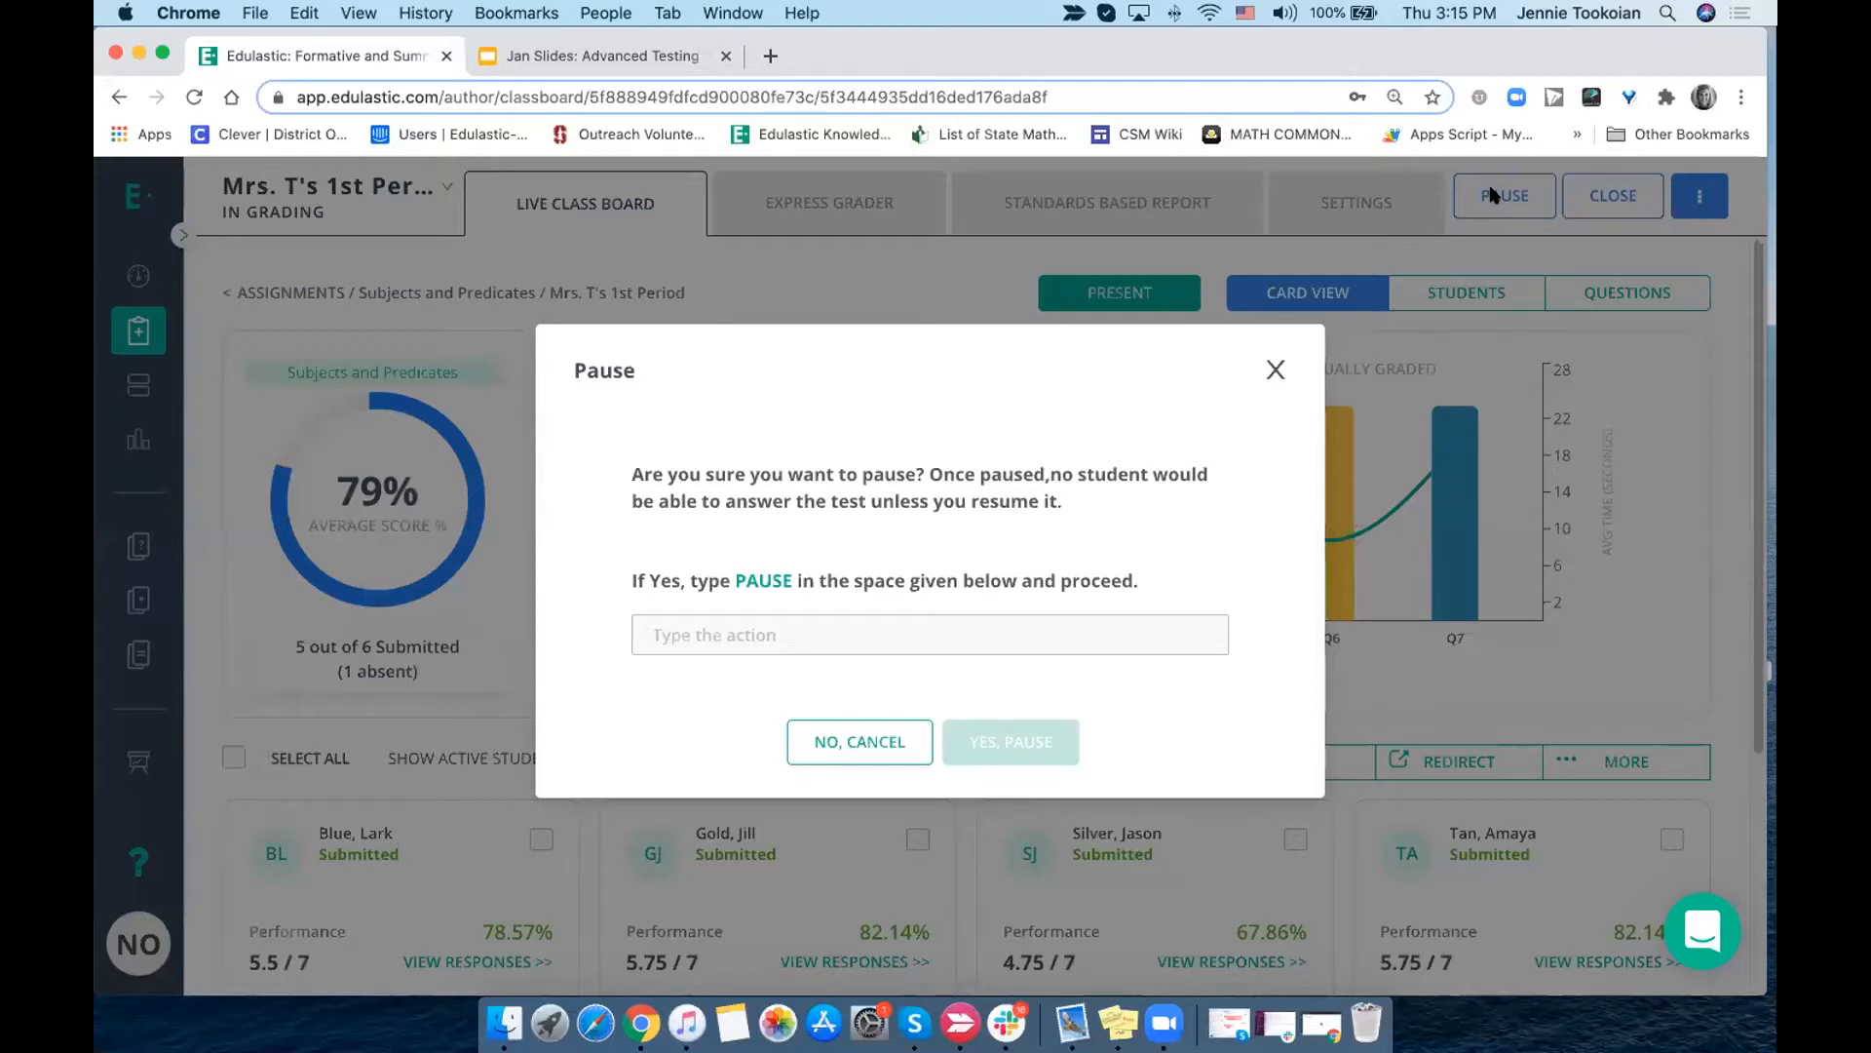
pyautogui.click(1275, 372)
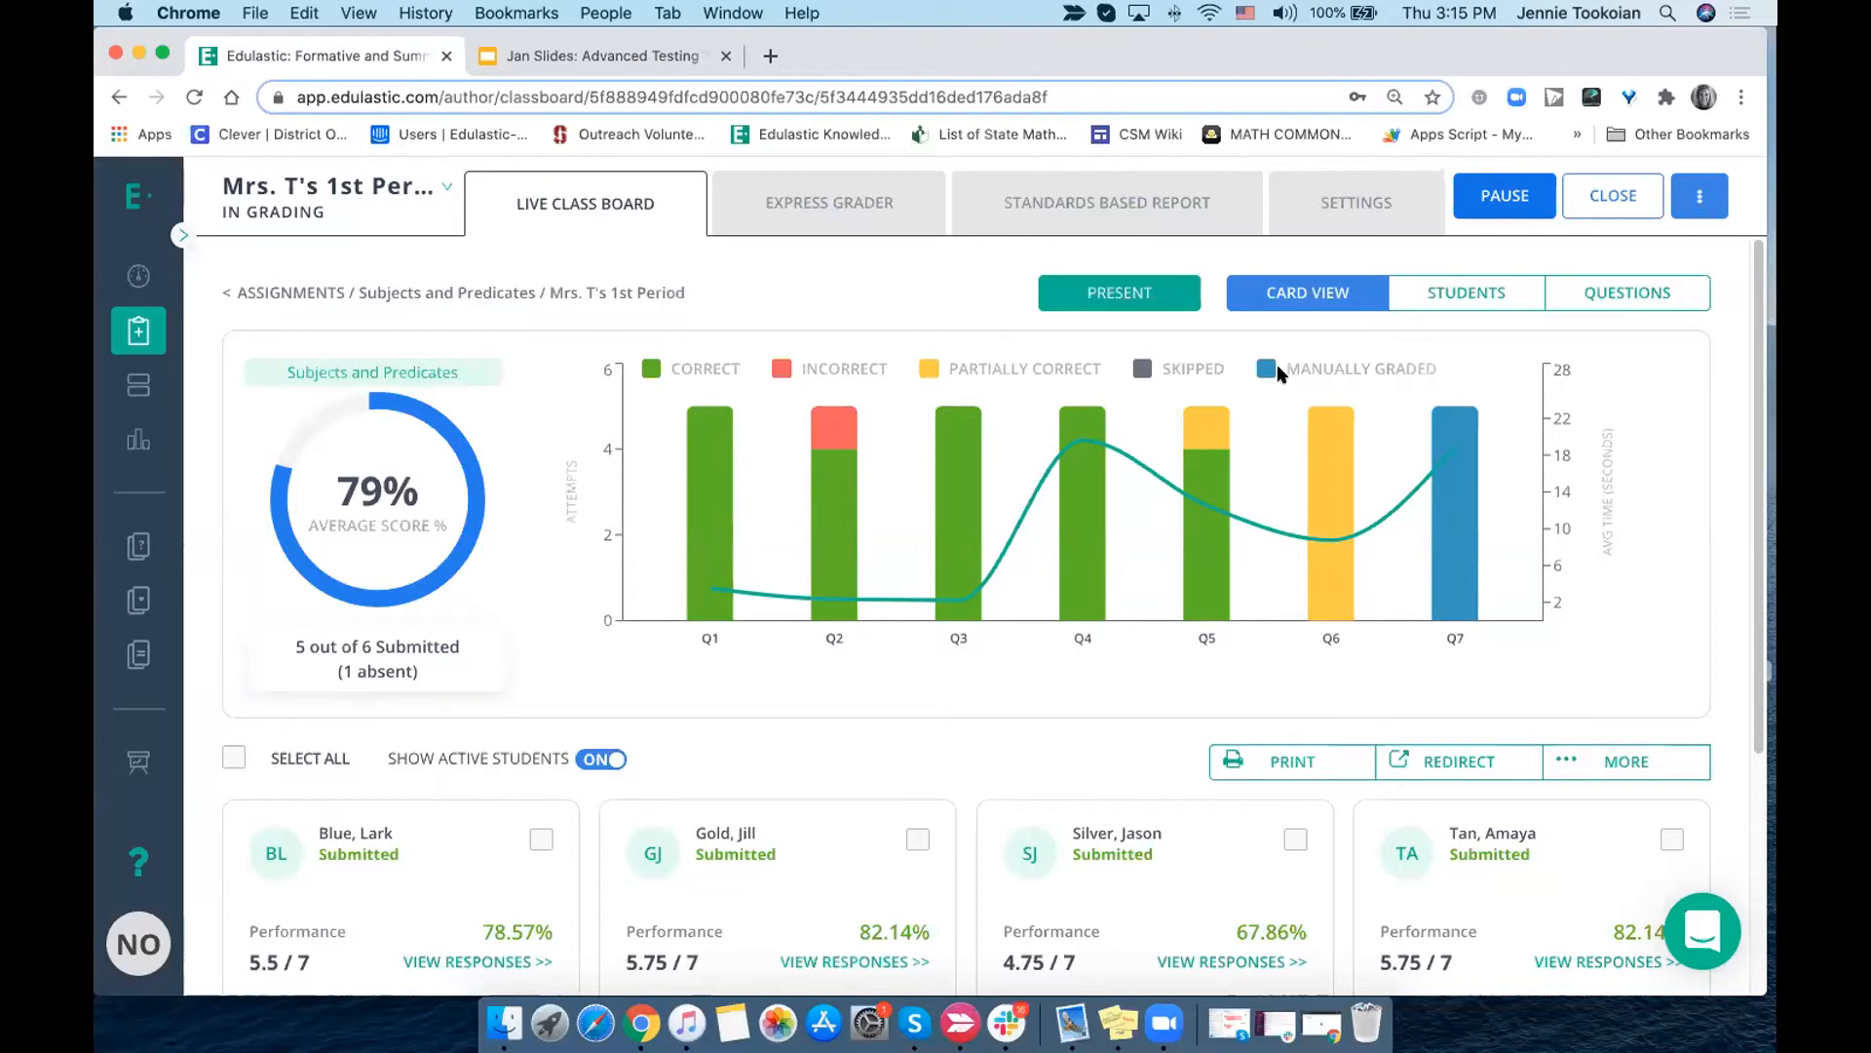
pyautogui.moveTo(1776, 2)
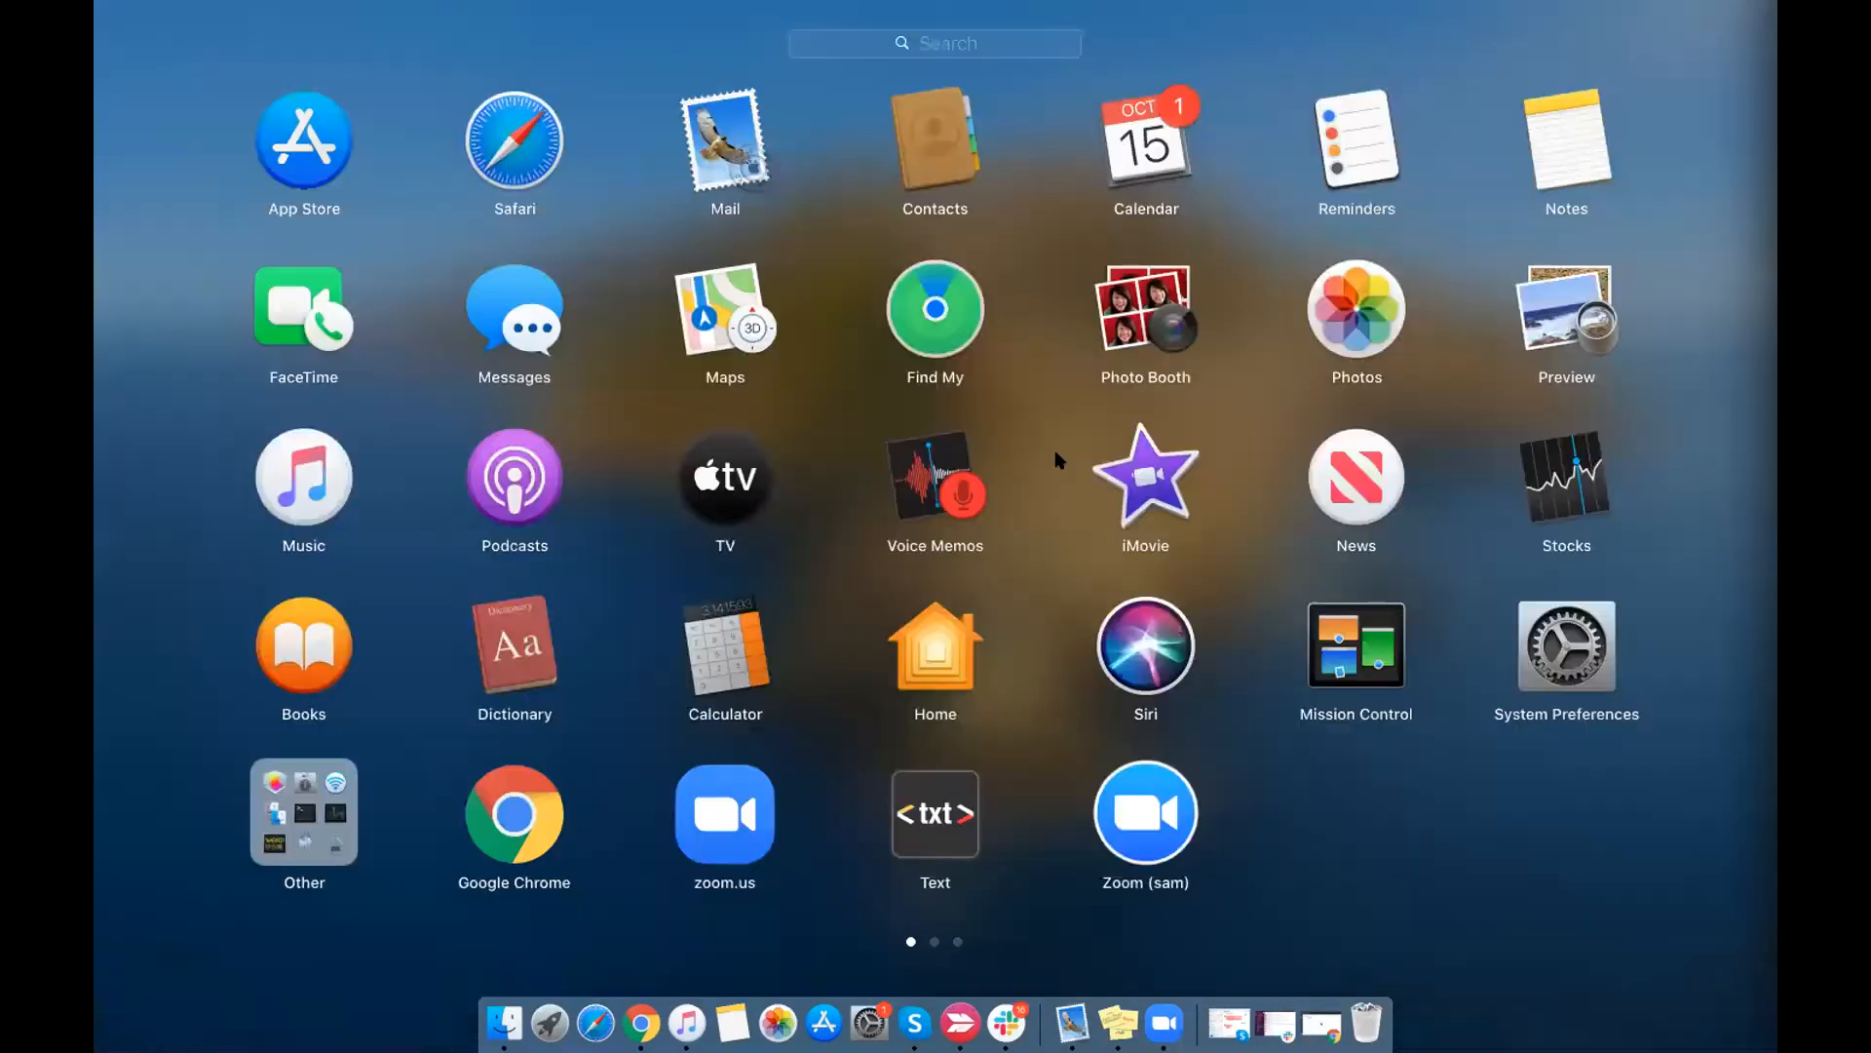
pyautogui.click(514, 815)
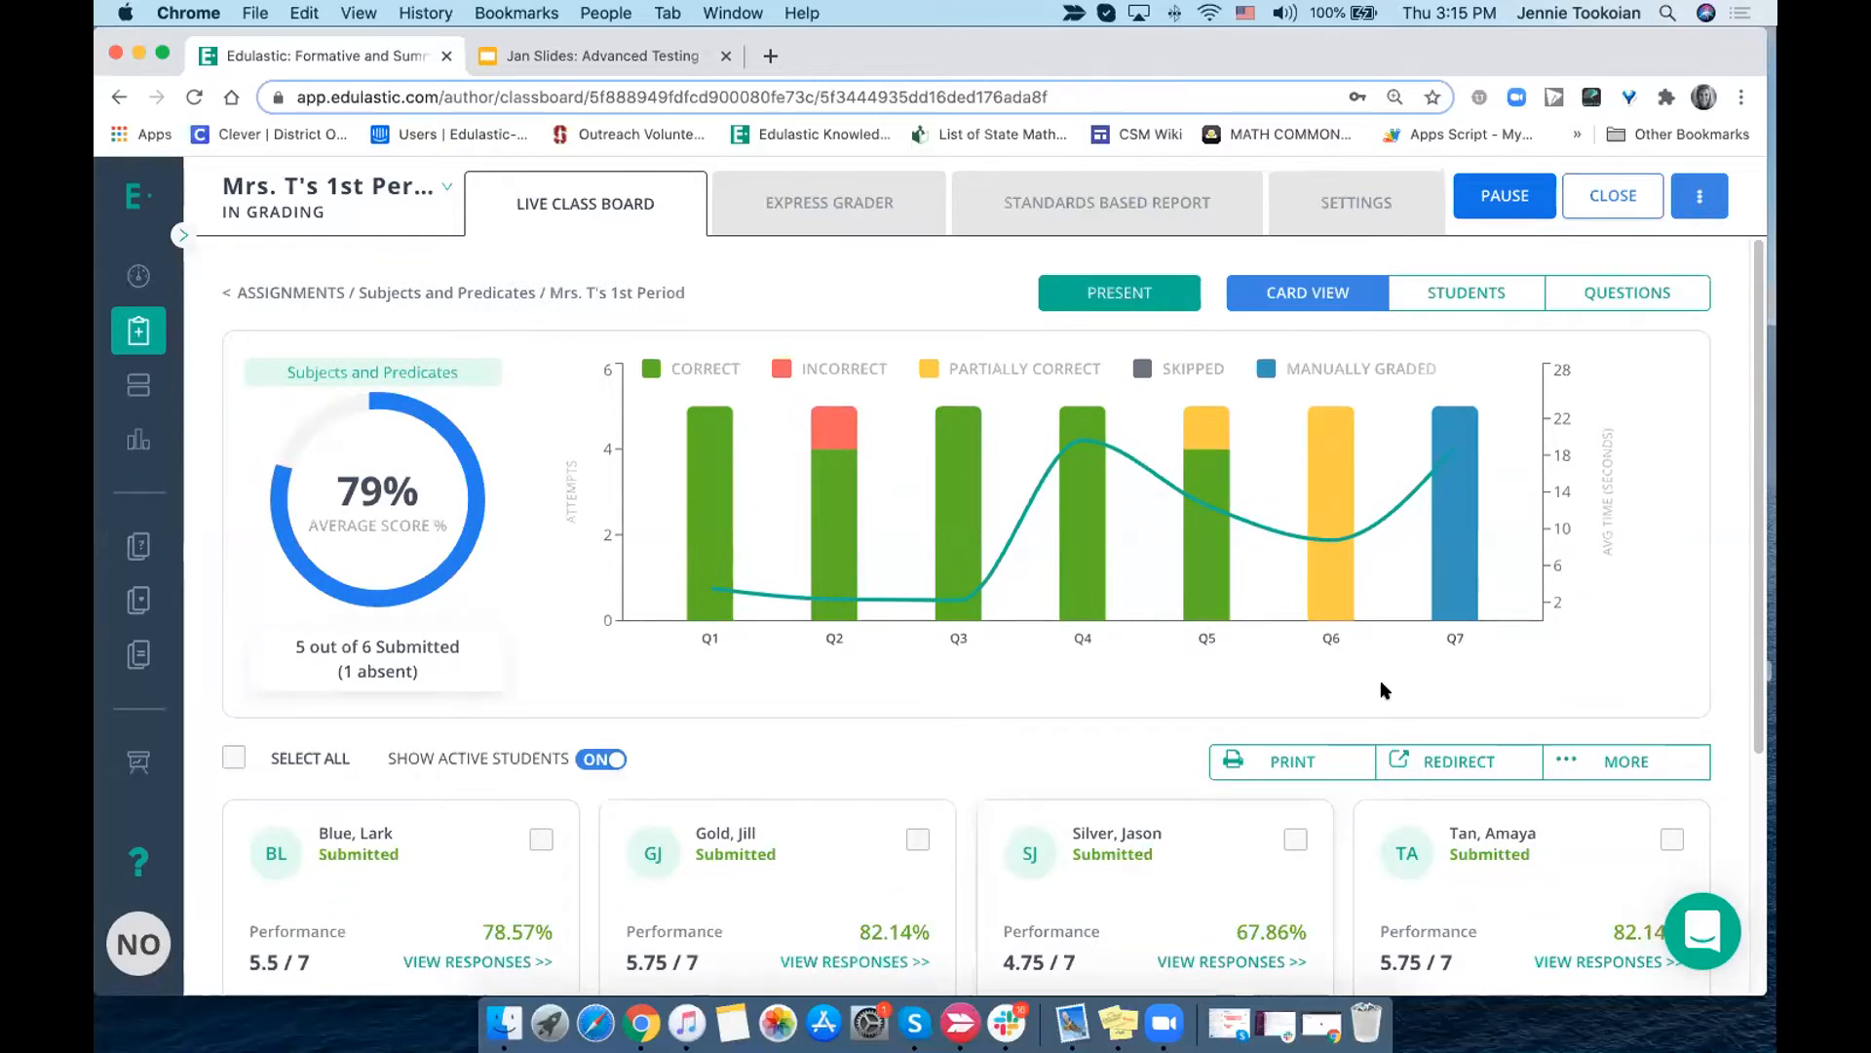
pyautogui.moveTo(1445, 597)
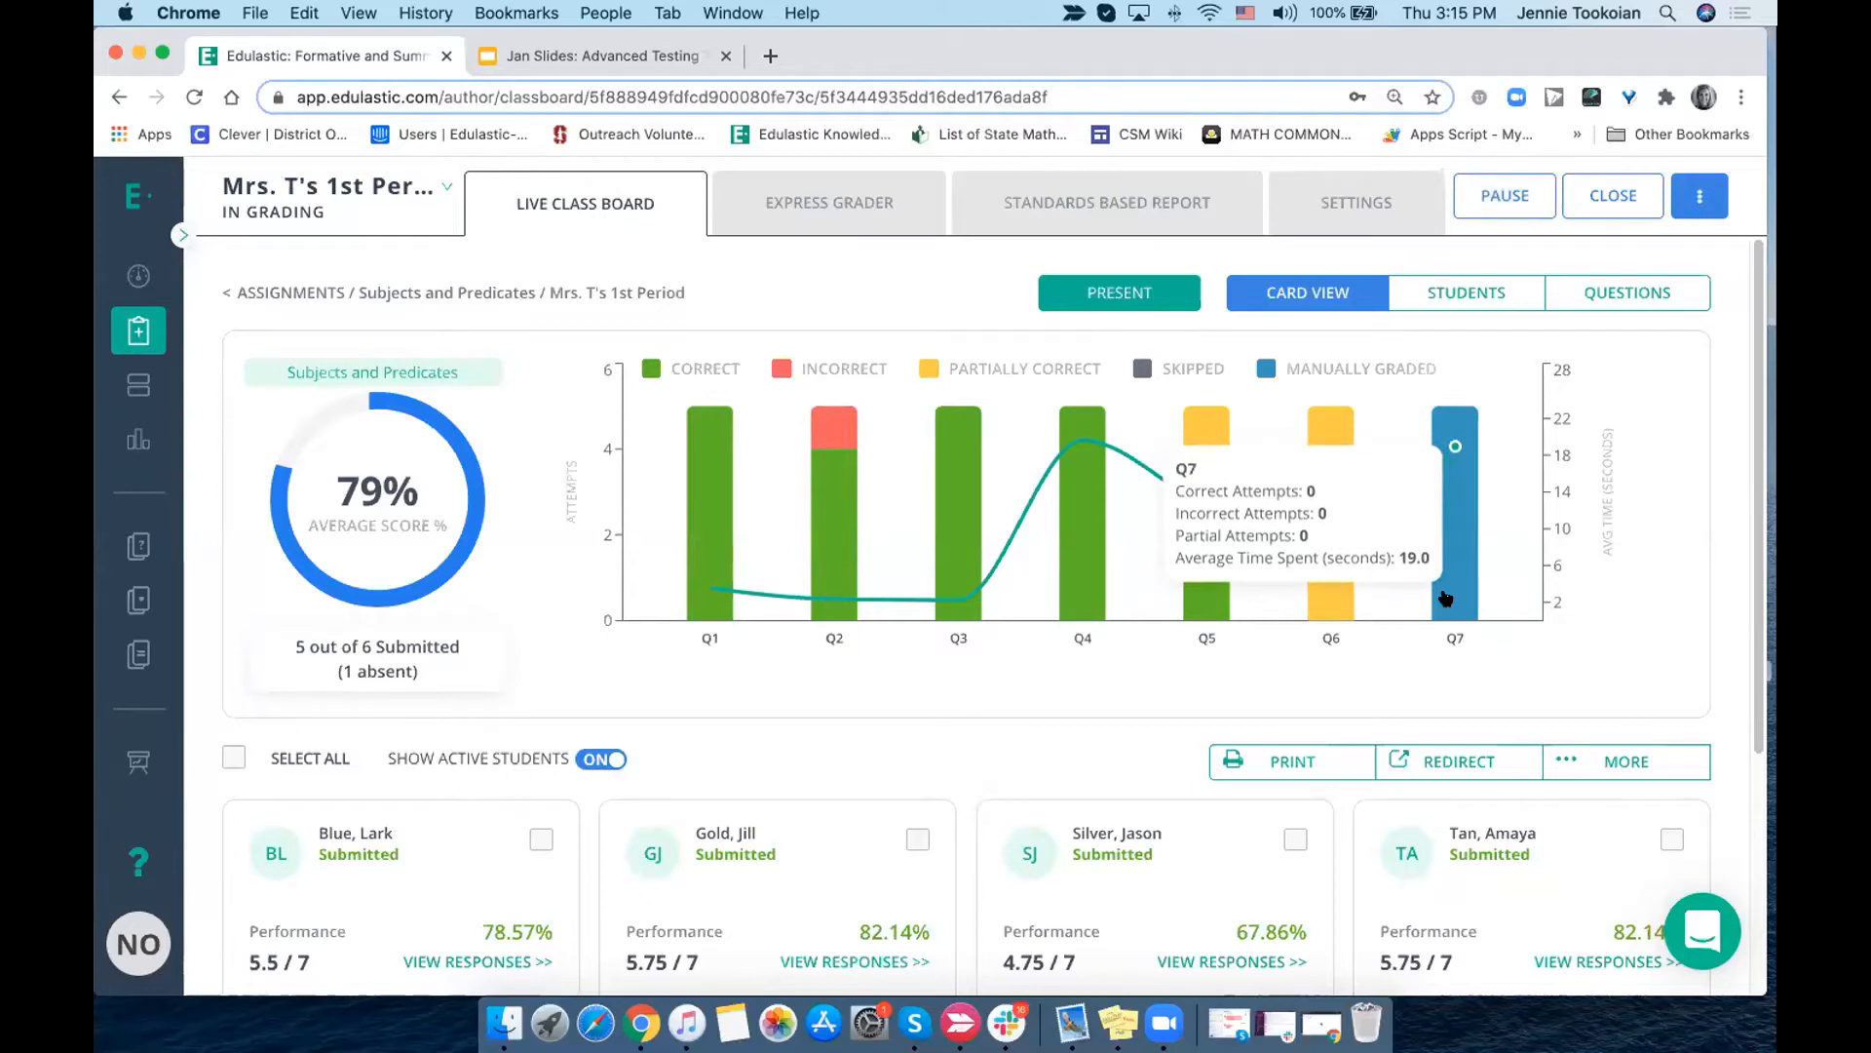
# - Open Question 7 from the performance chart and give the first student's written response a score of 0
pyautogui.click(1445, 597)
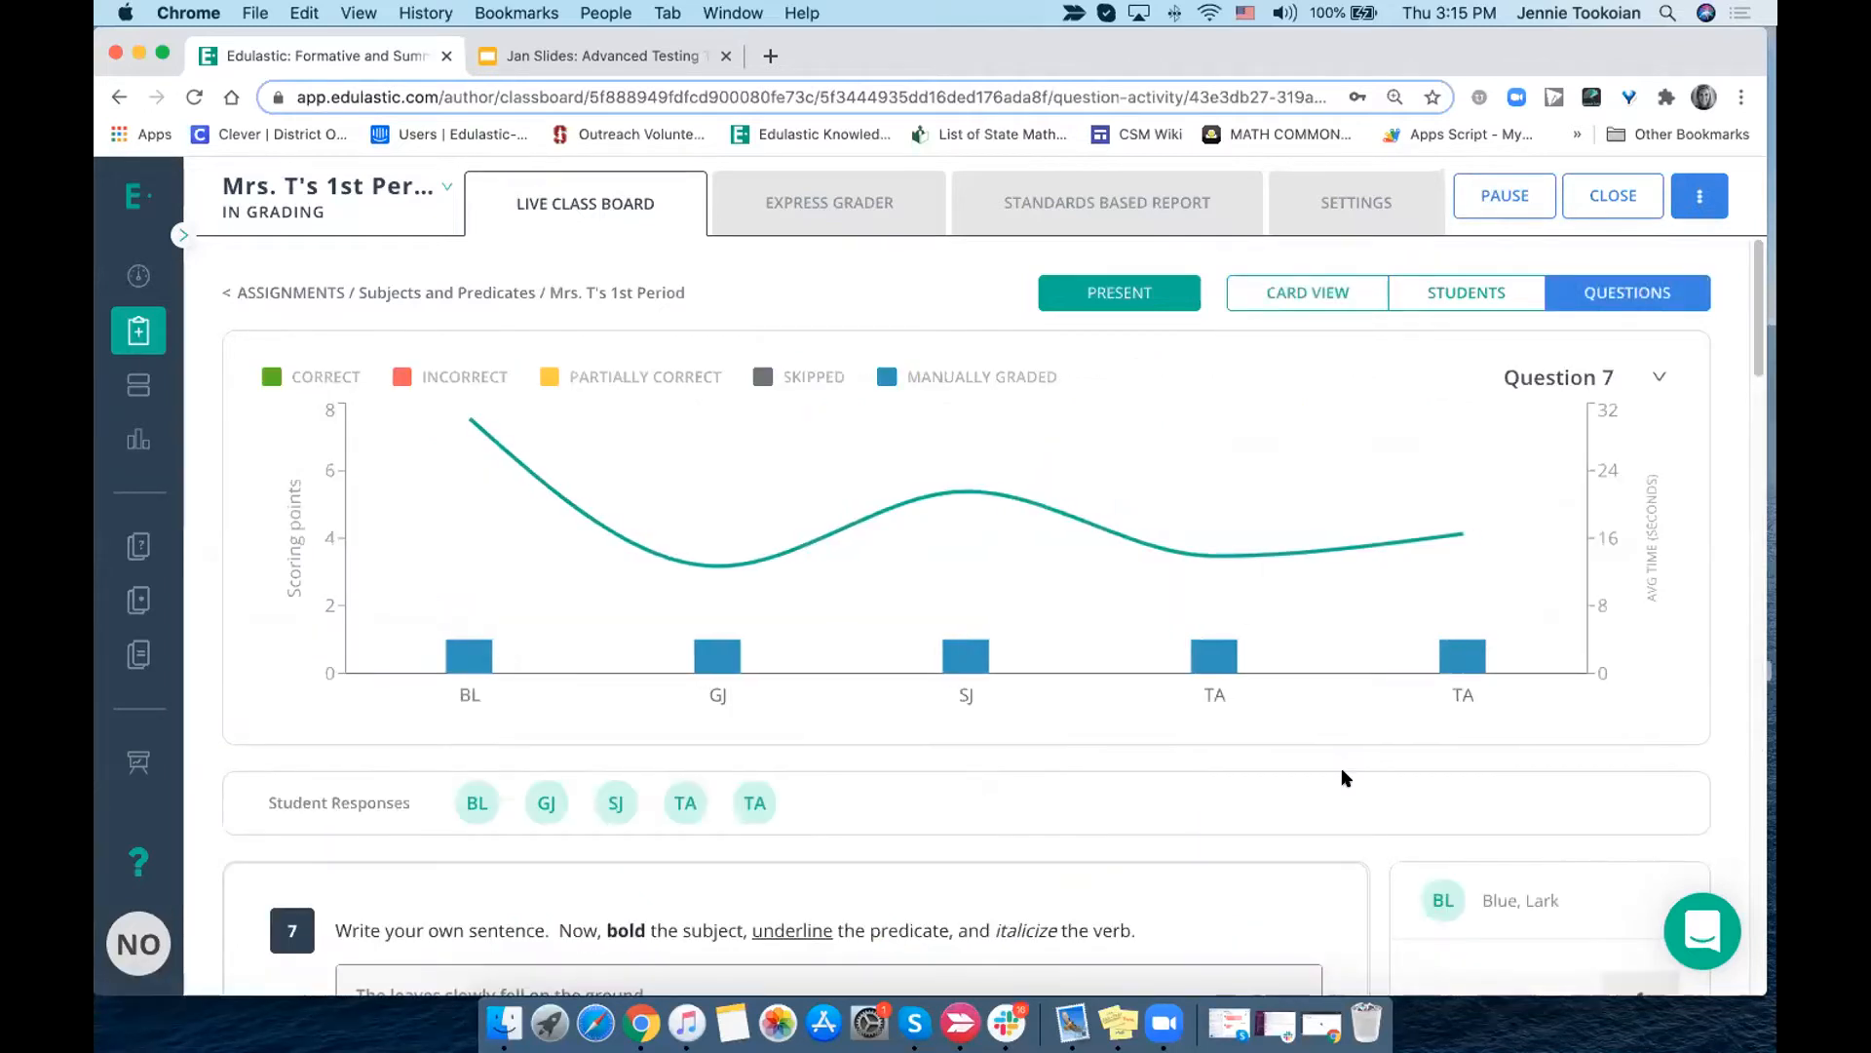
pyautogui.scroll(-5, 1343, 777)
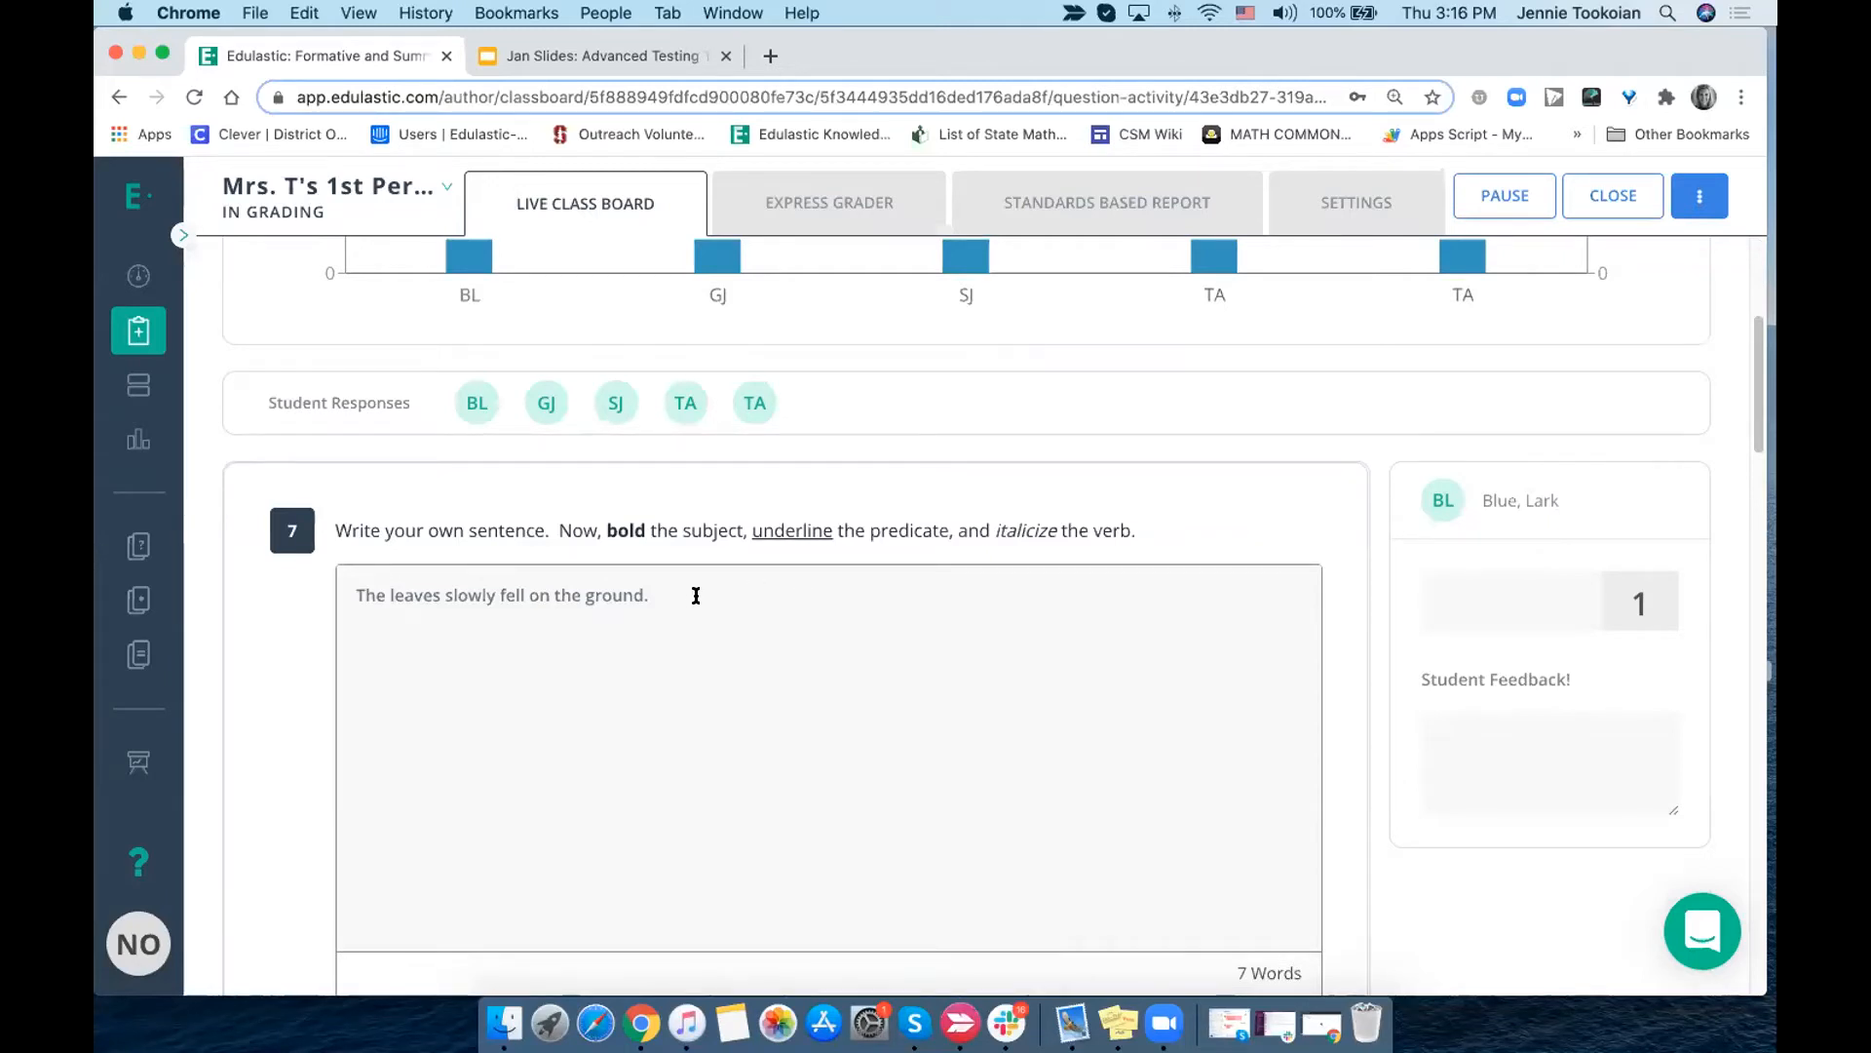
pyautogui.scroll(-3, 696, 595)
pyautogui.moveTo(656, 456); pyautogui.dragTo(370, 439)
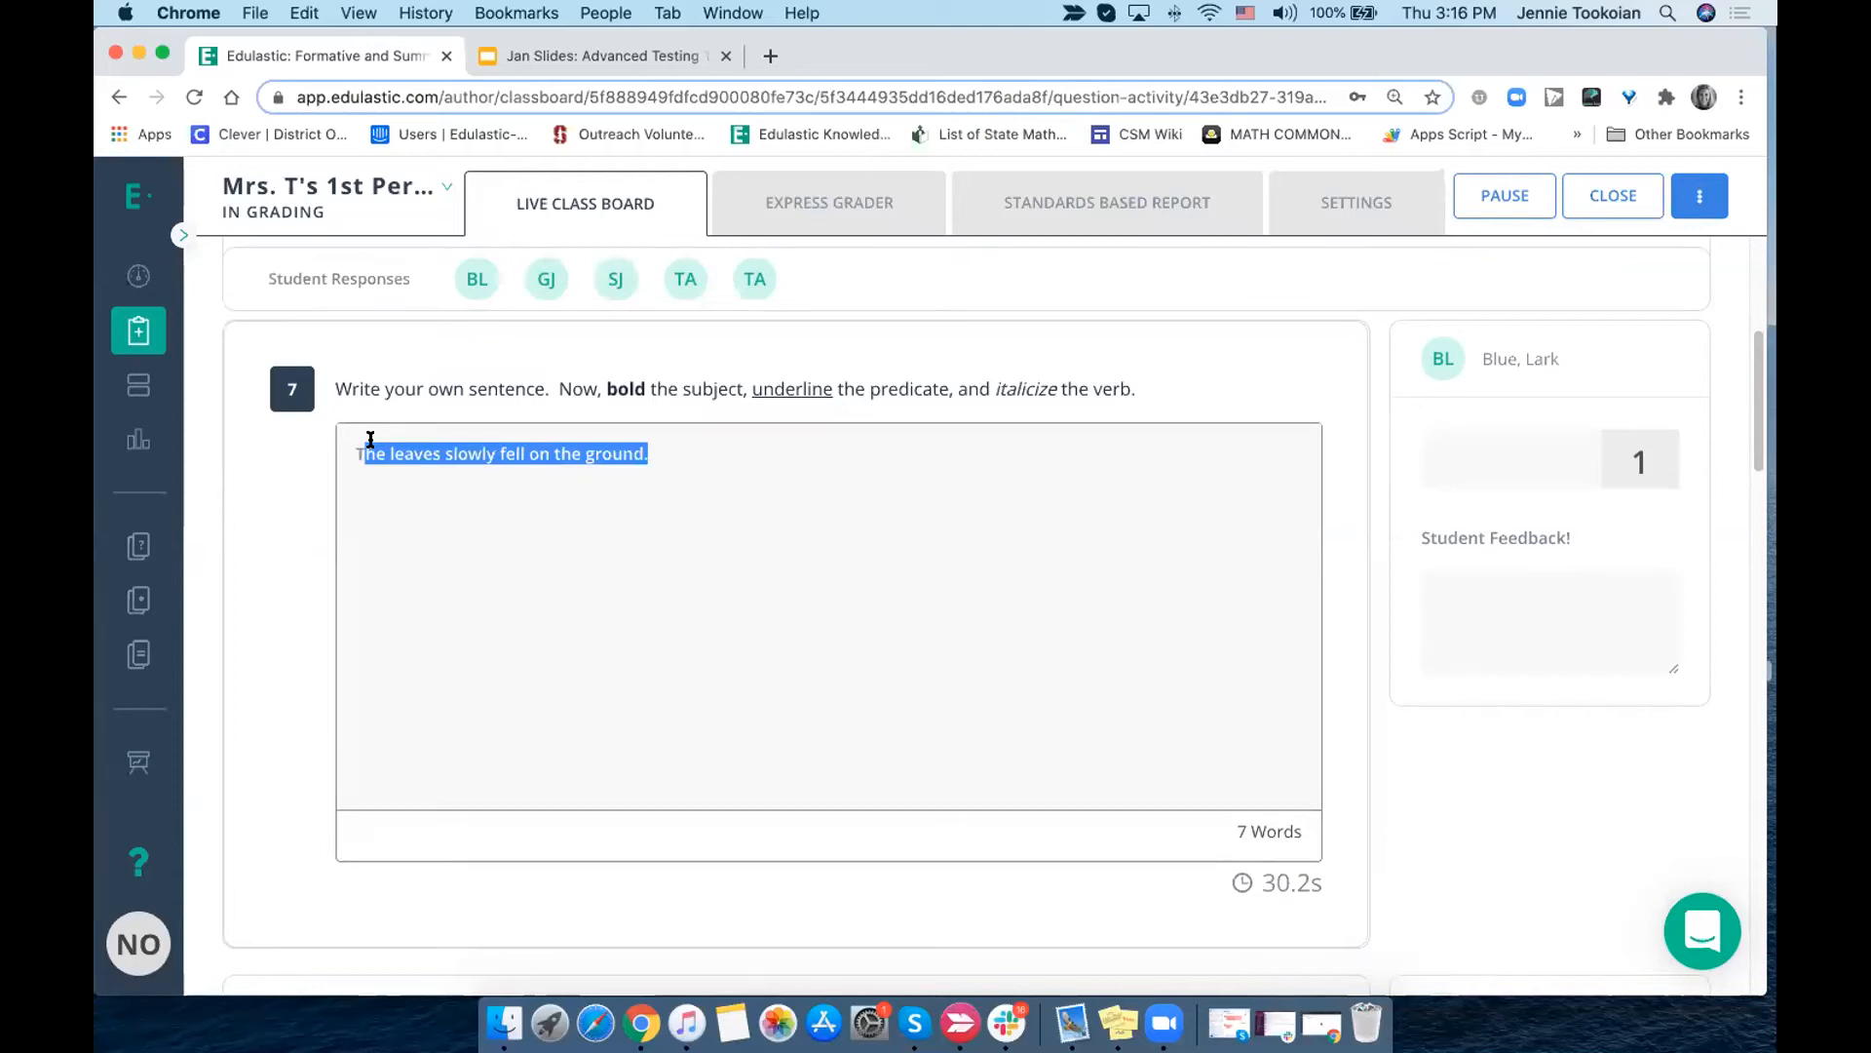
pyautogui.click(589, 527)
pyautogui.click(1501, 463)
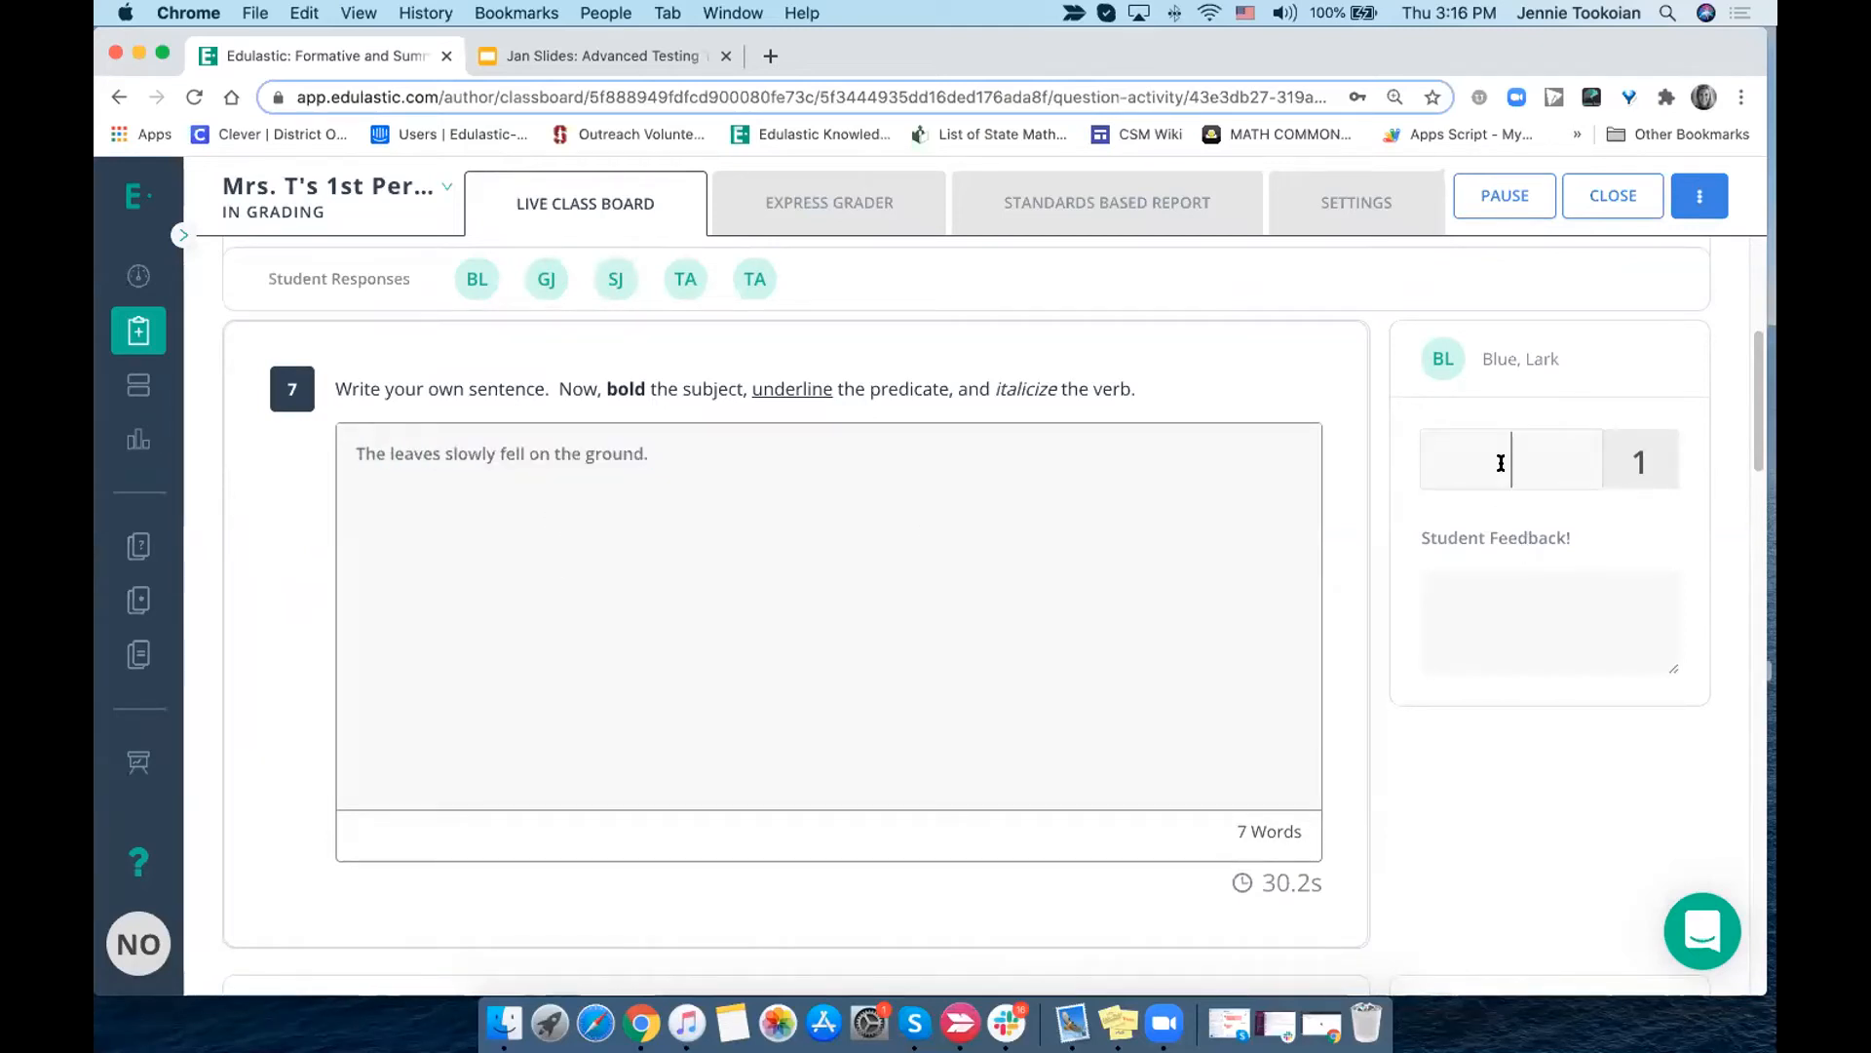
pyautogui.write('0')
pyautogui.click(1532, 618)
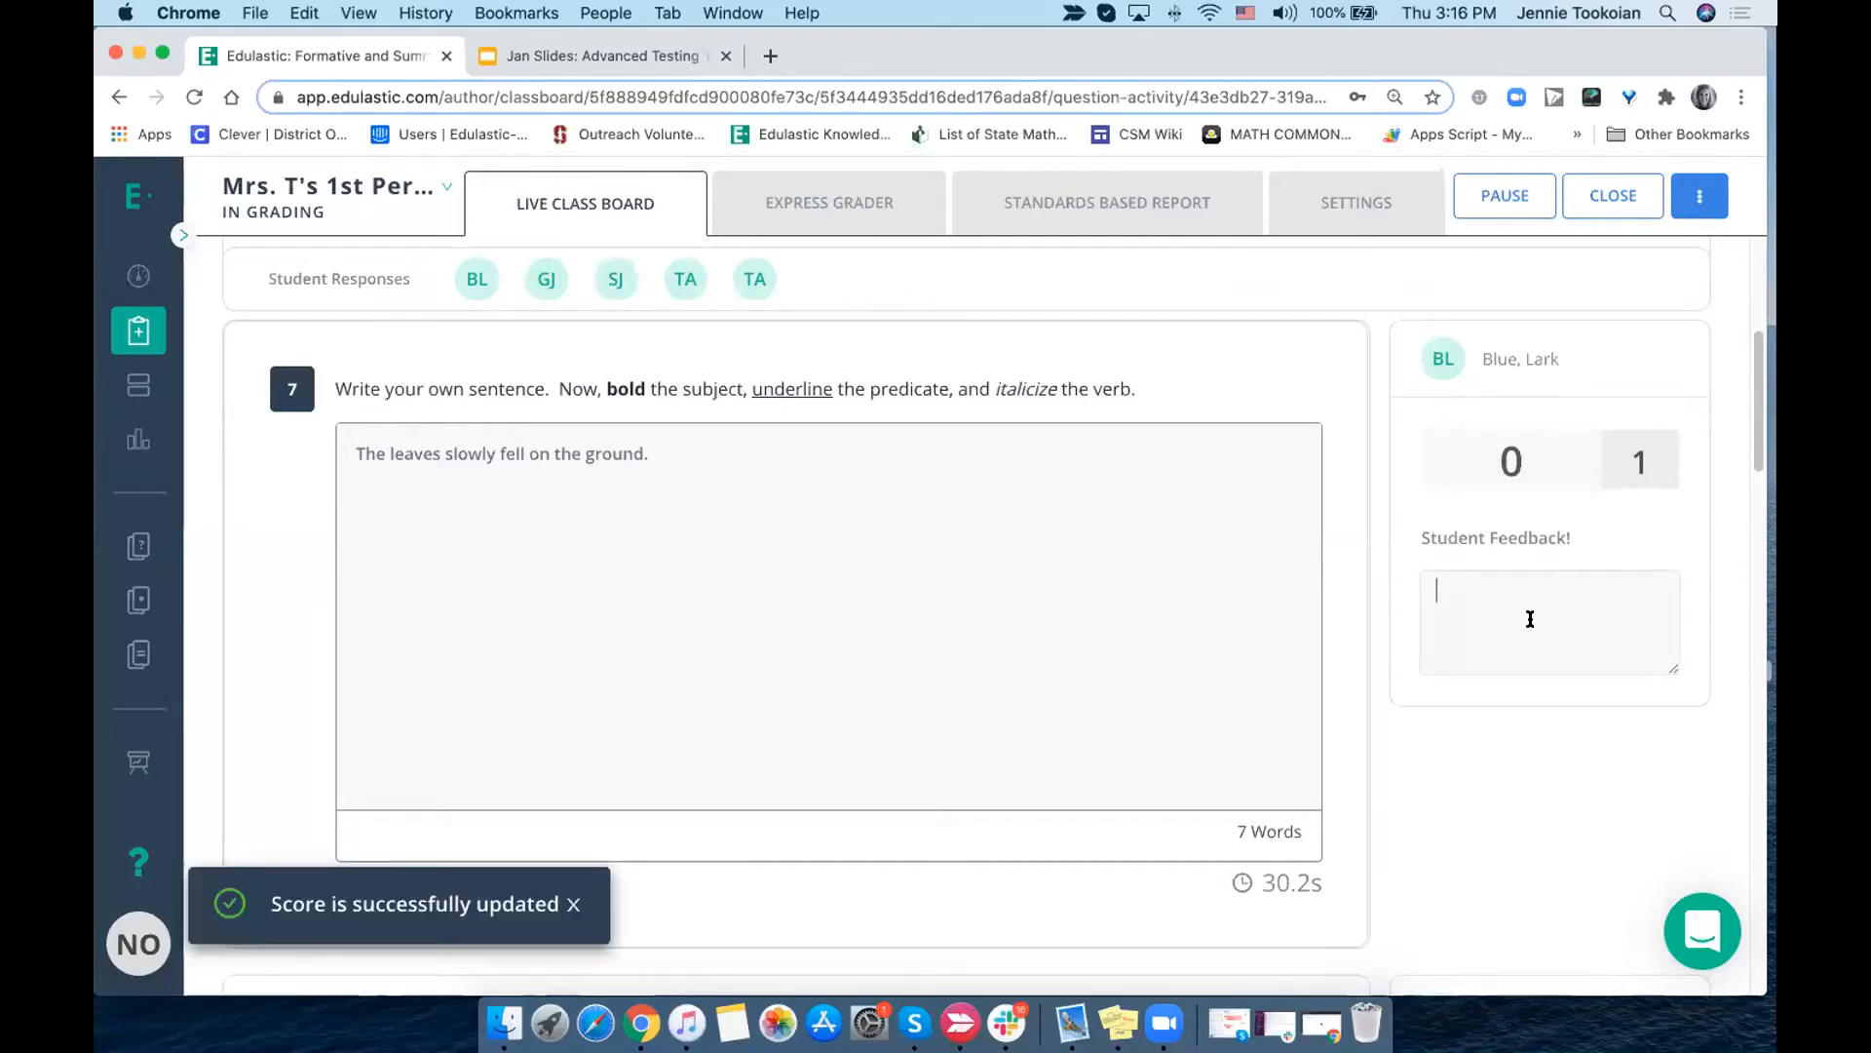
# - Review the remaining students' Question 7 responses for missing bold, underline and italic formatting, and recheck the scoring chart
pyautogui.scroll(-7, 1530, 618)
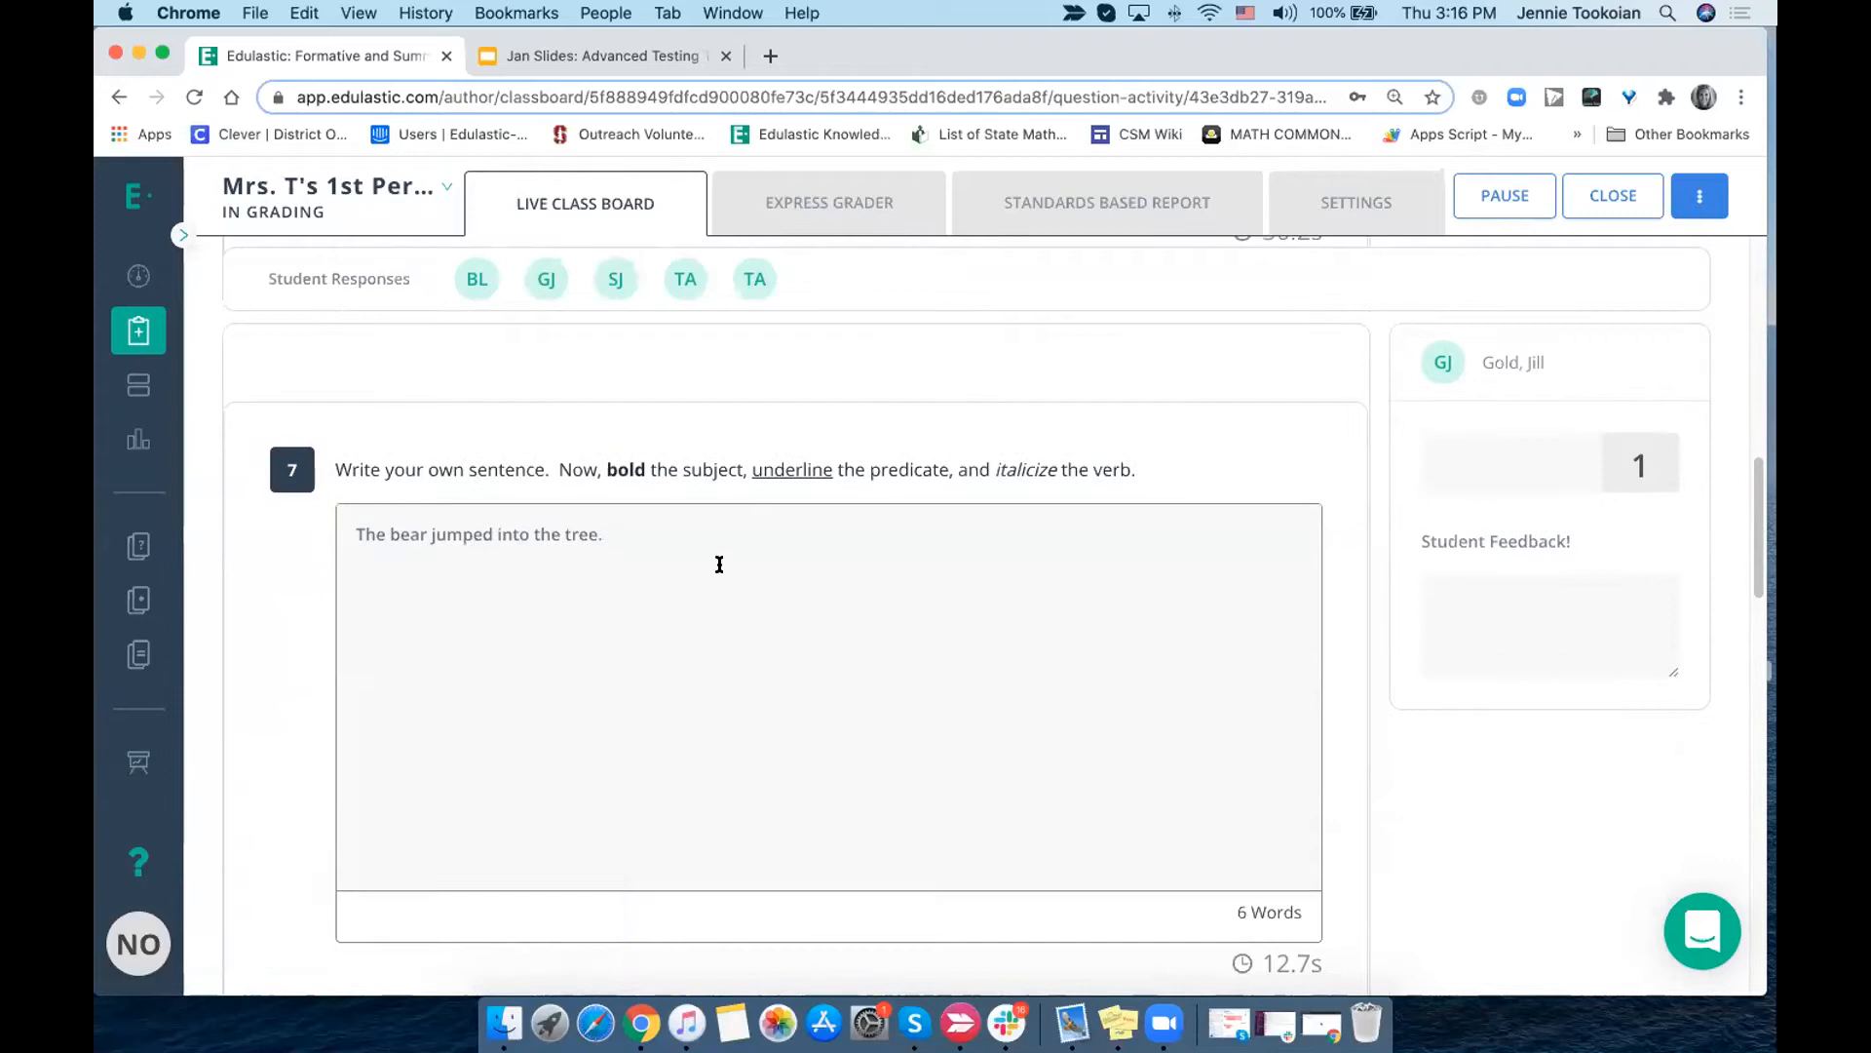
pyautogui.moveTo(604, 534); pyautogui.dragTo(353, 536)
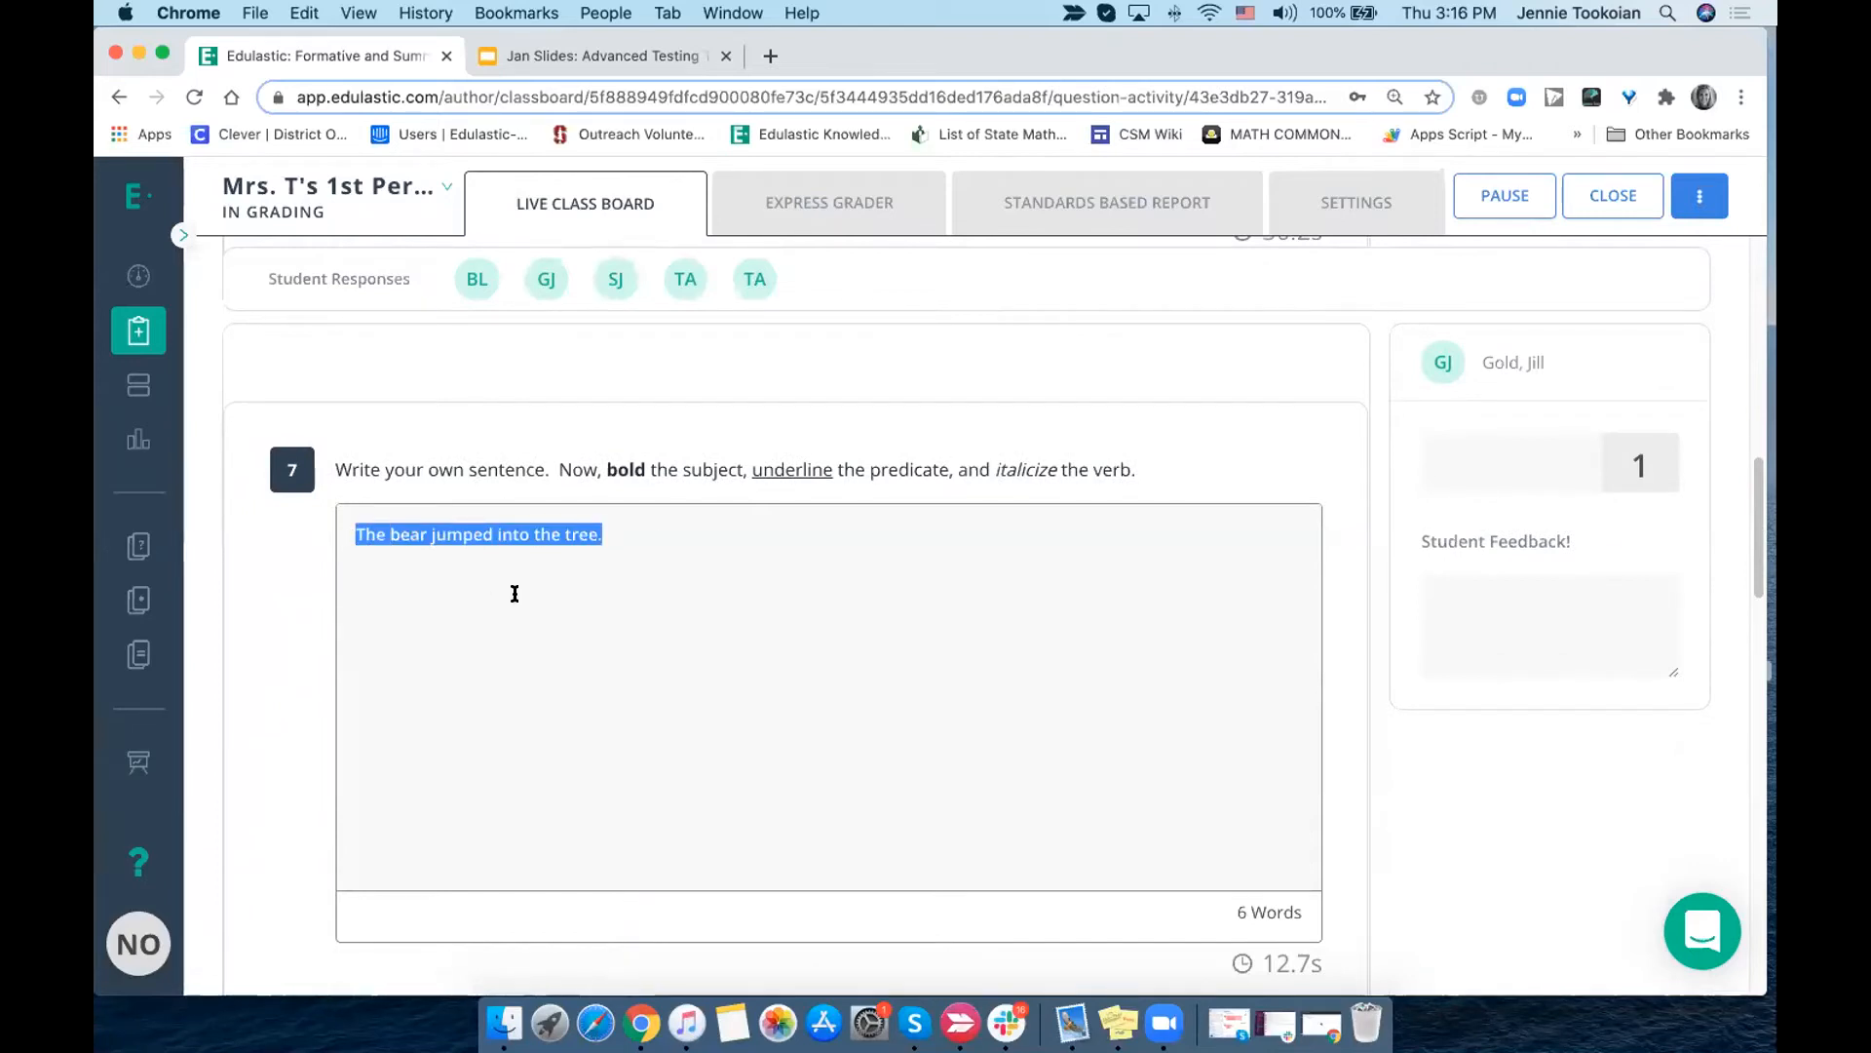
pyautogui.scroll(-7, 514, 591)
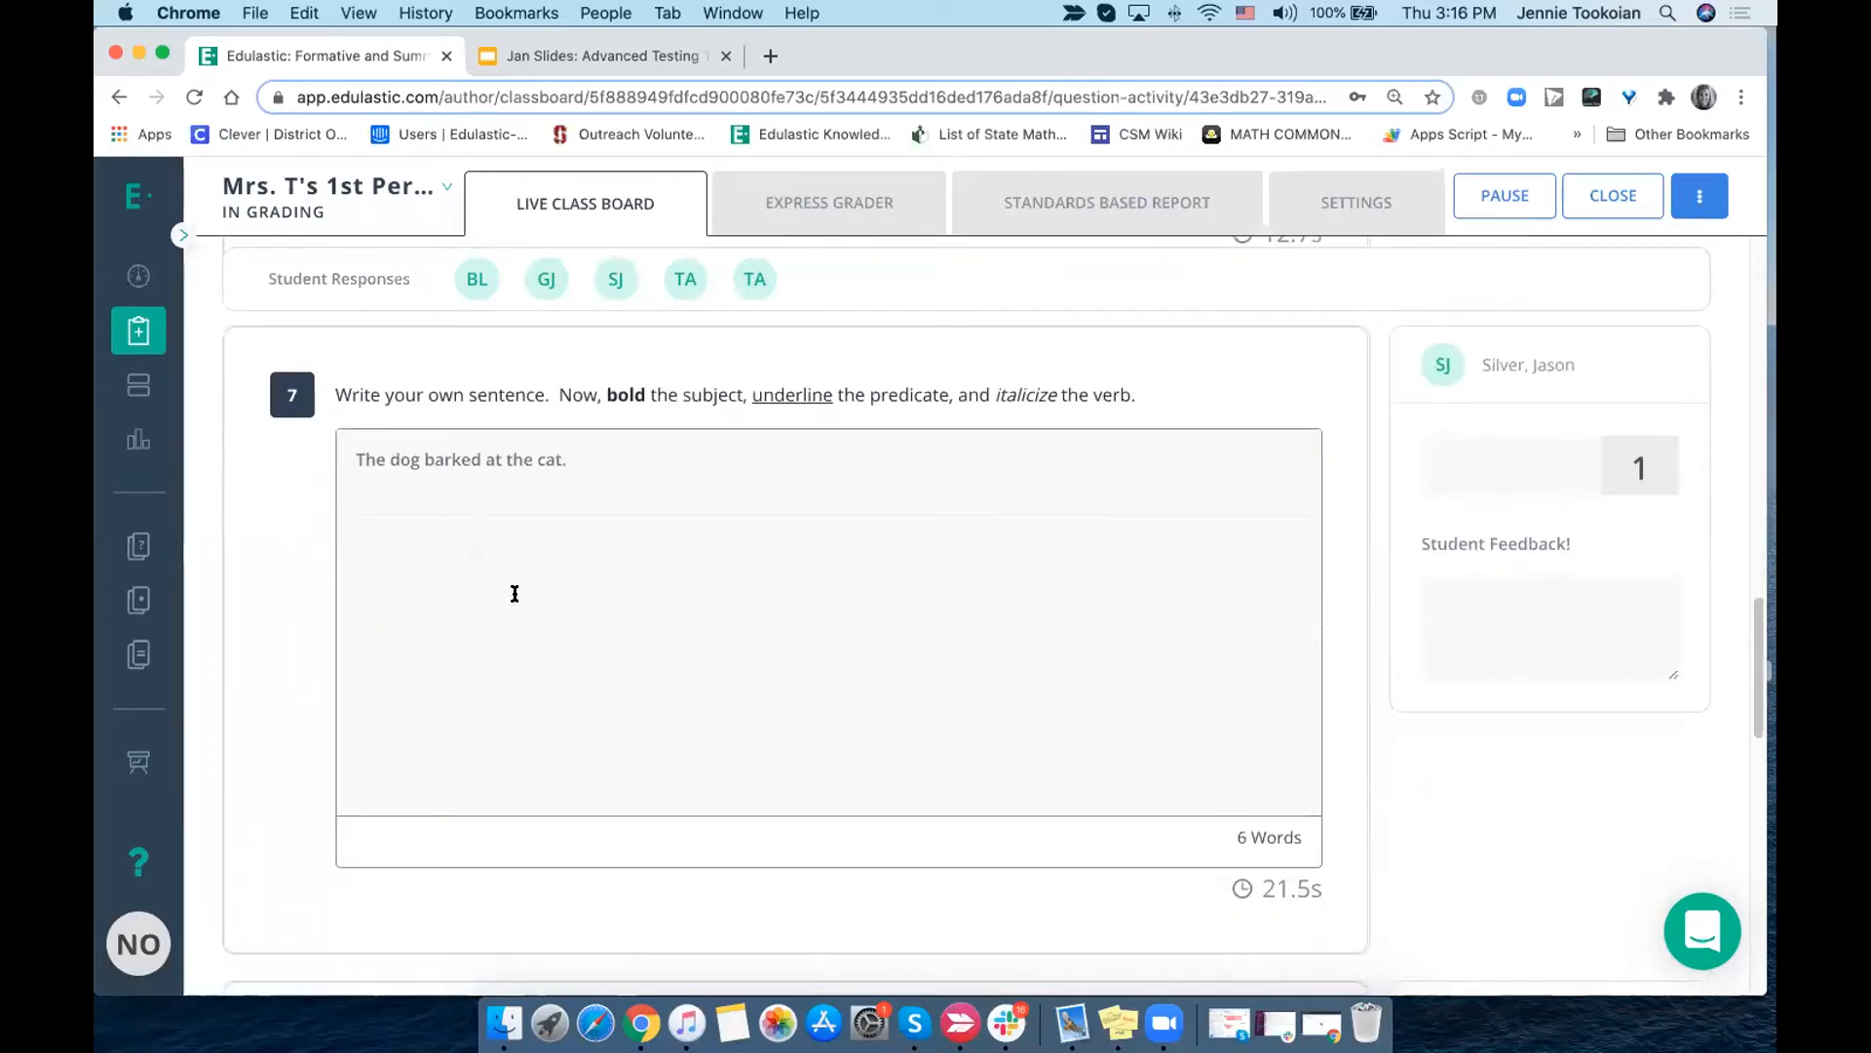
pyautogui.scroll(-7, 515, 592)
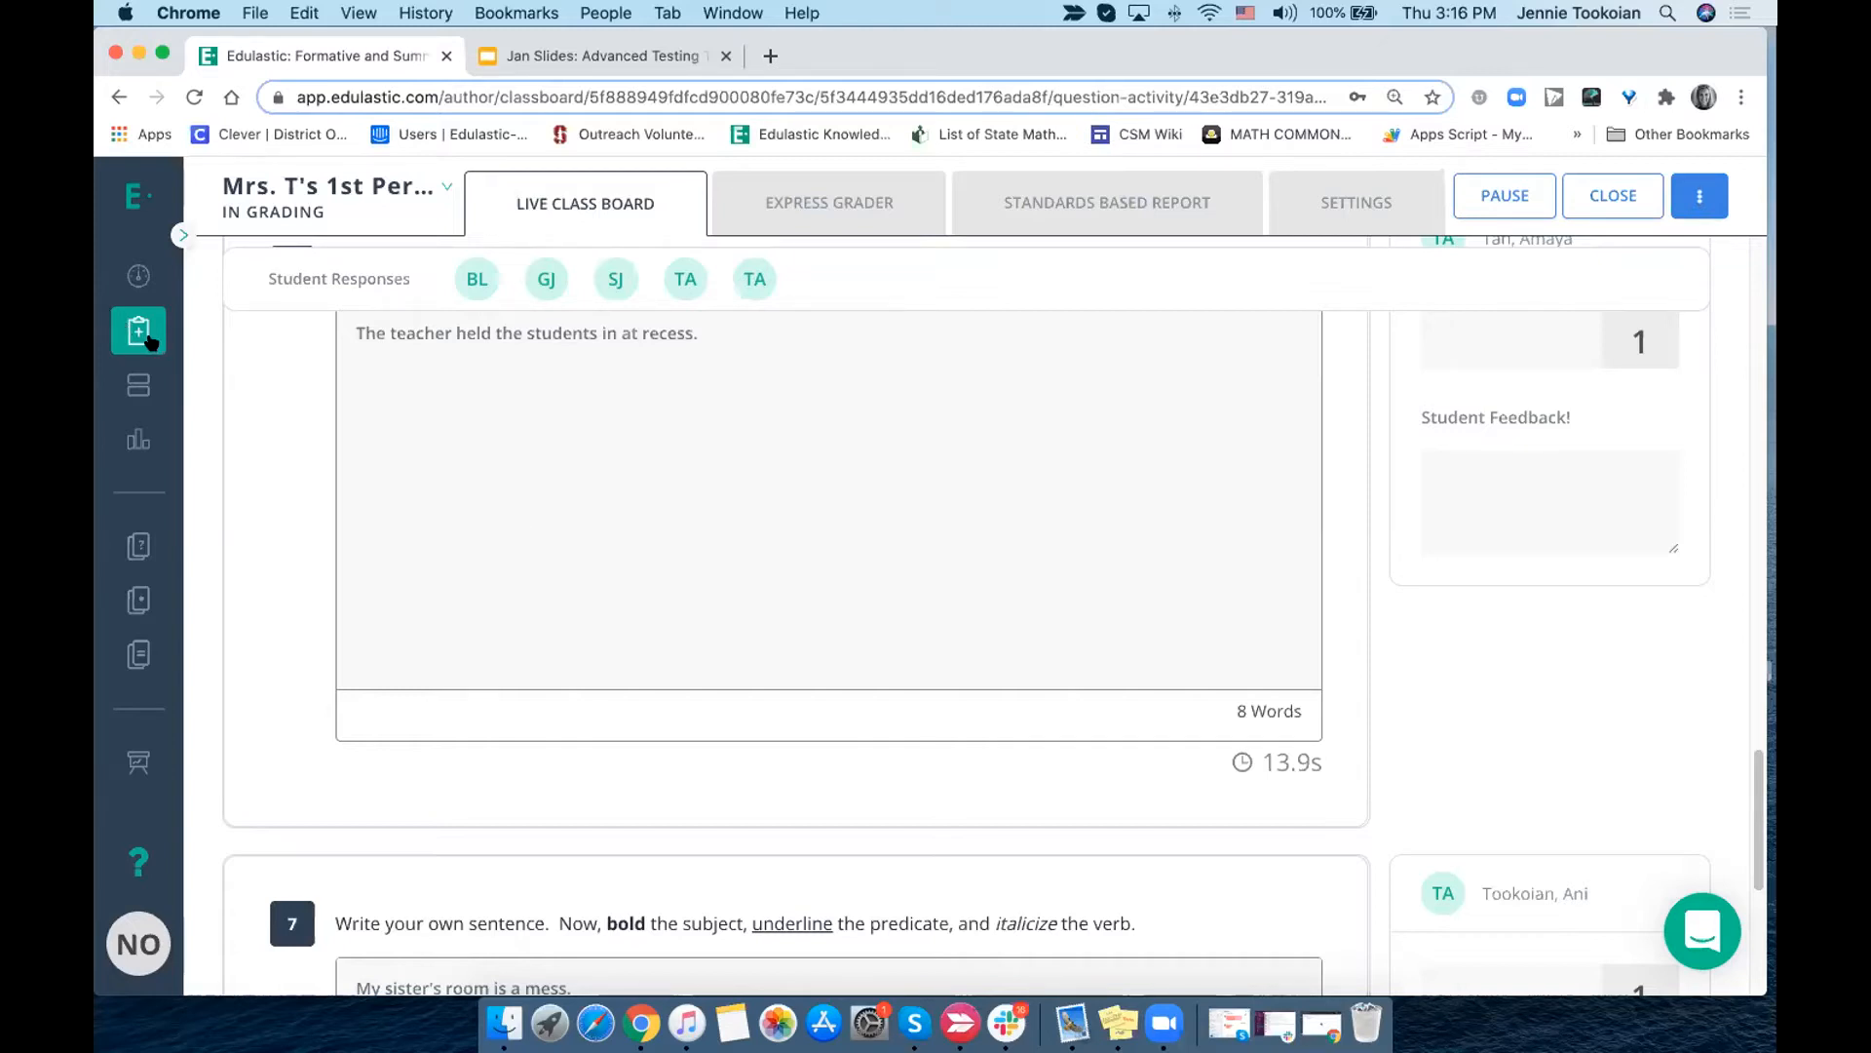
pyautogui.scroll(15, 614, 492)
pyautogui.scroll(-6, 614, 492)
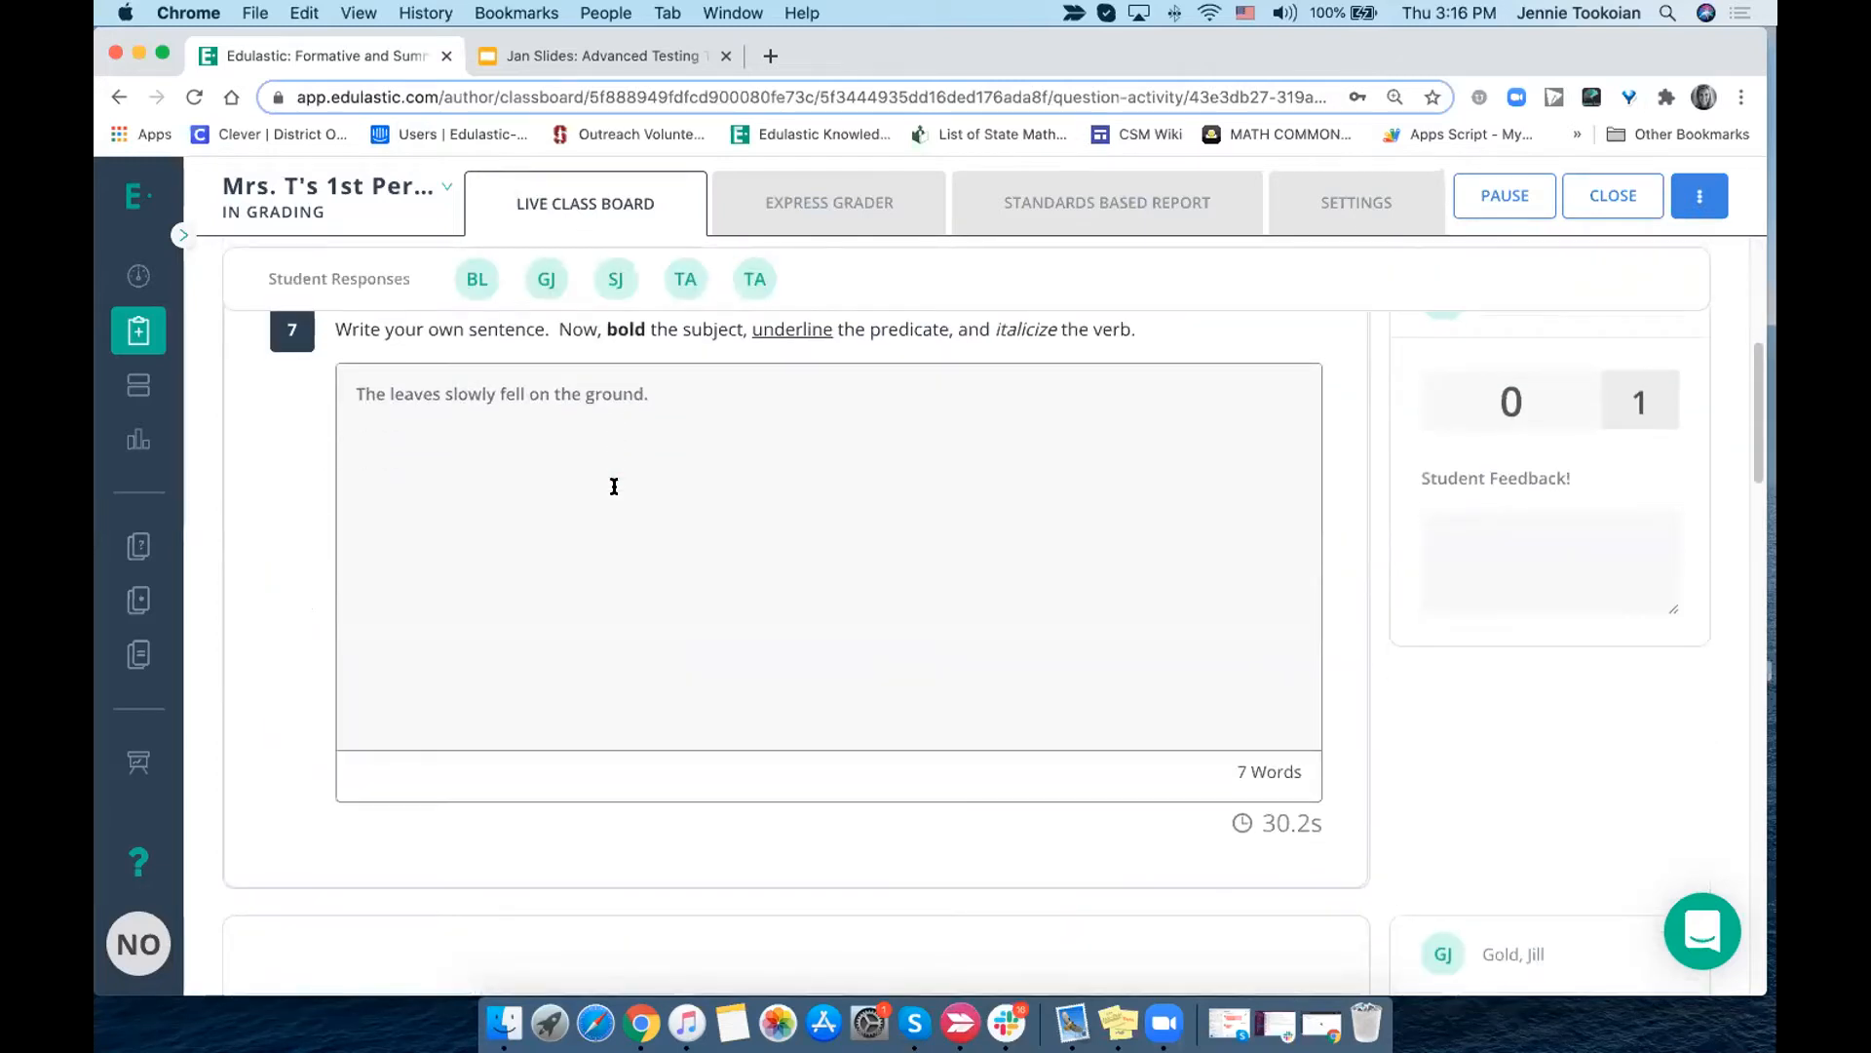
pyautogui.scroll(6, 614, 487)
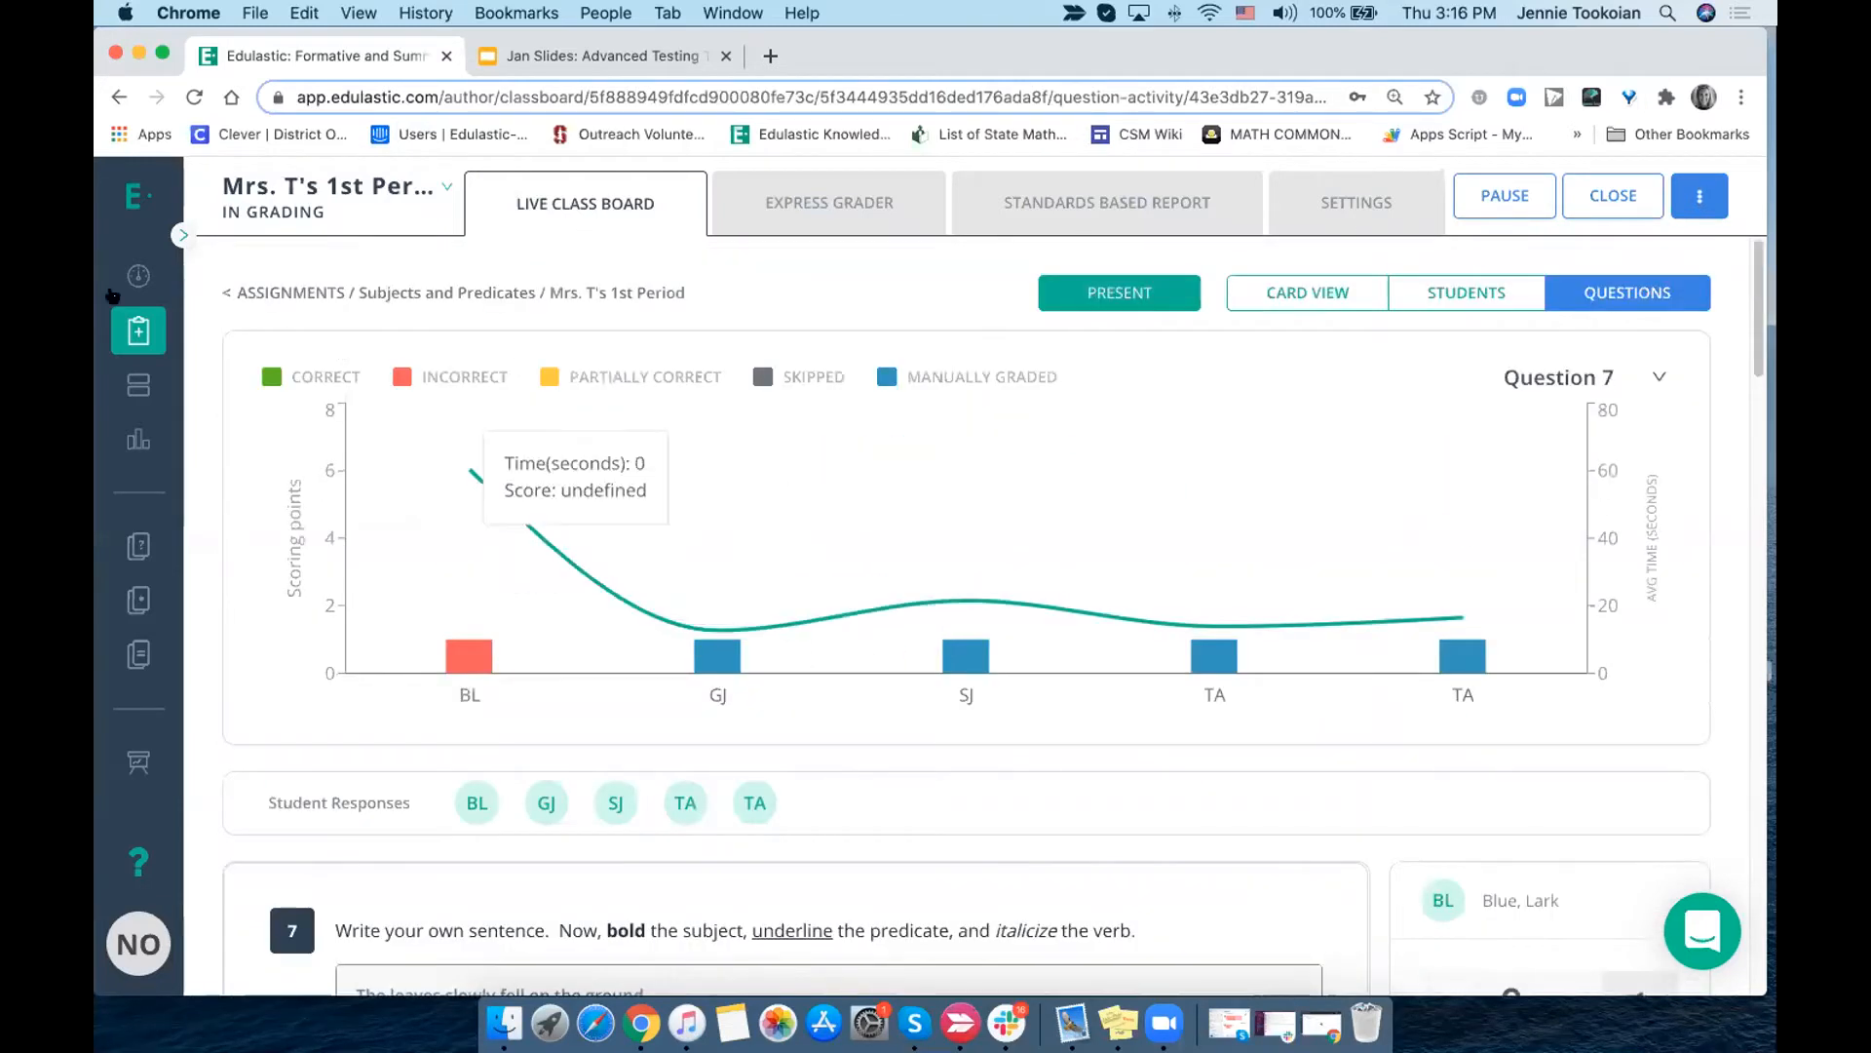
# - Go back to the assignments list and open the Subjects and Predicates test details to examine the question types
pyautogui.click(139, 330)
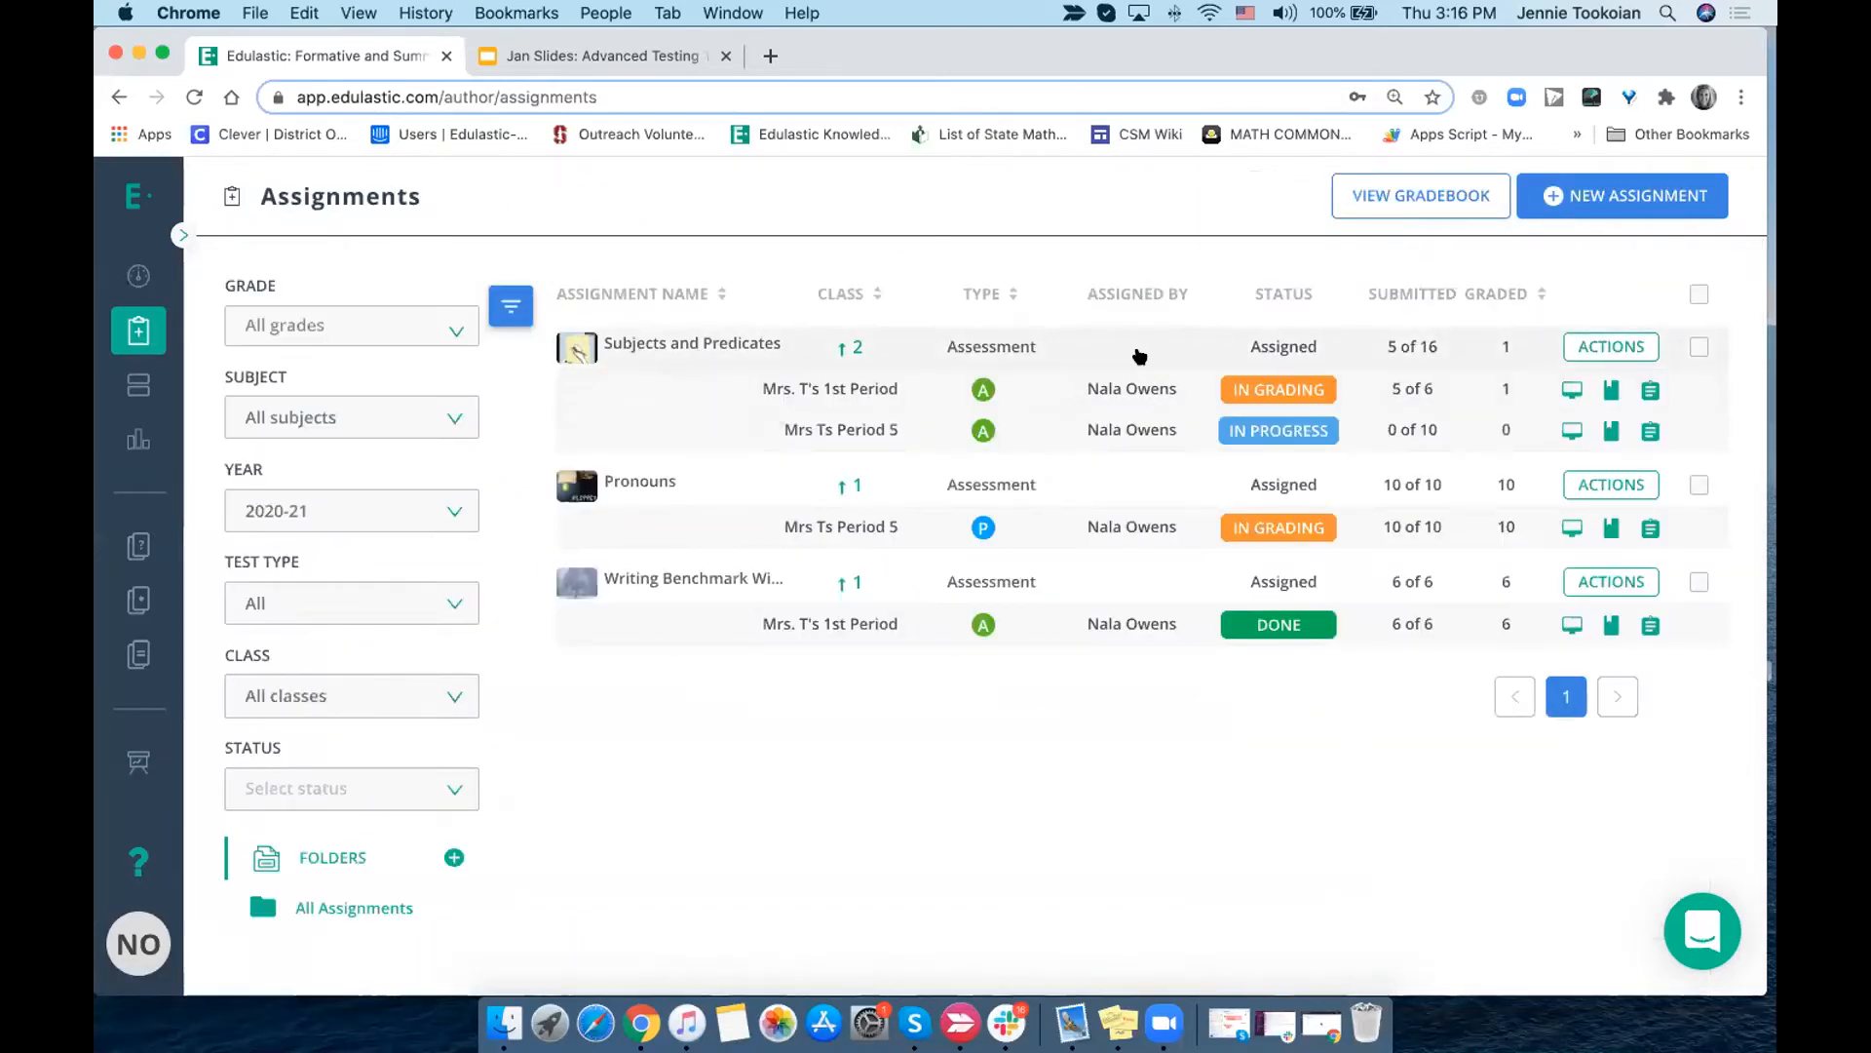
pyautogui.click(1584, 353)
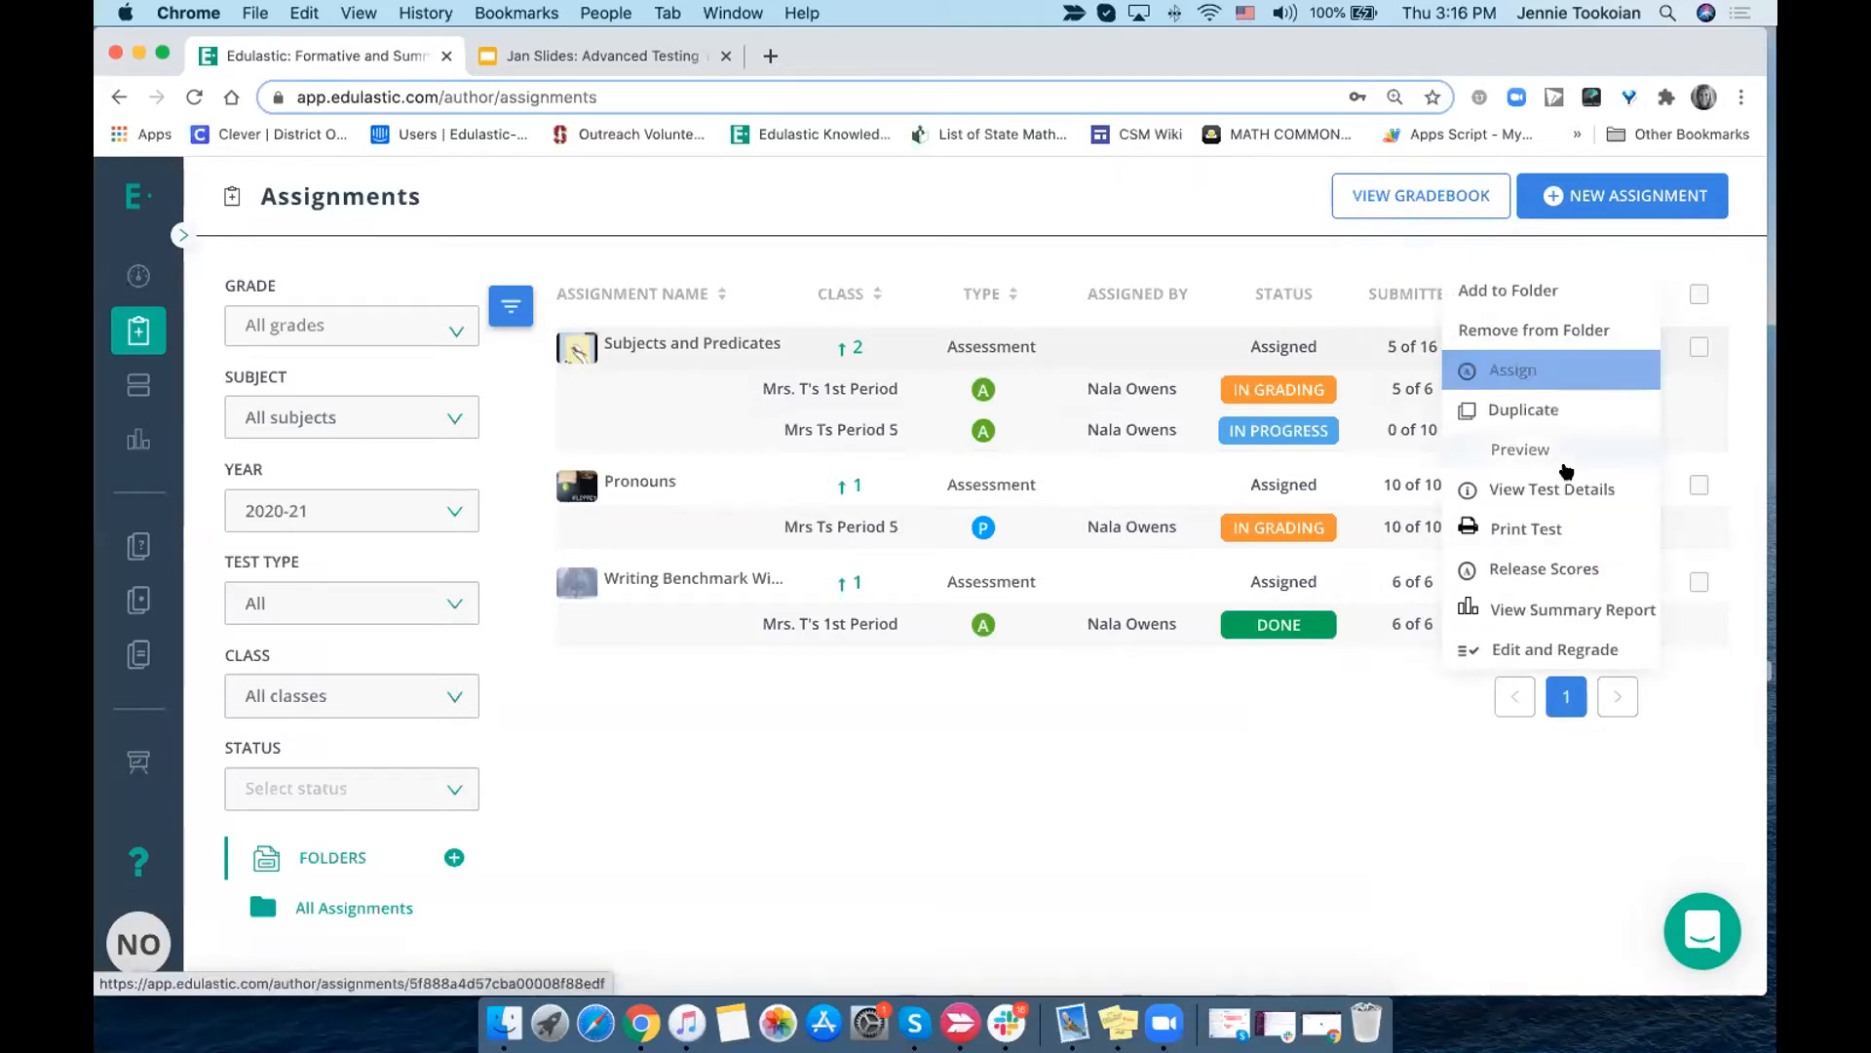
pyautogui.click(1571, 485)
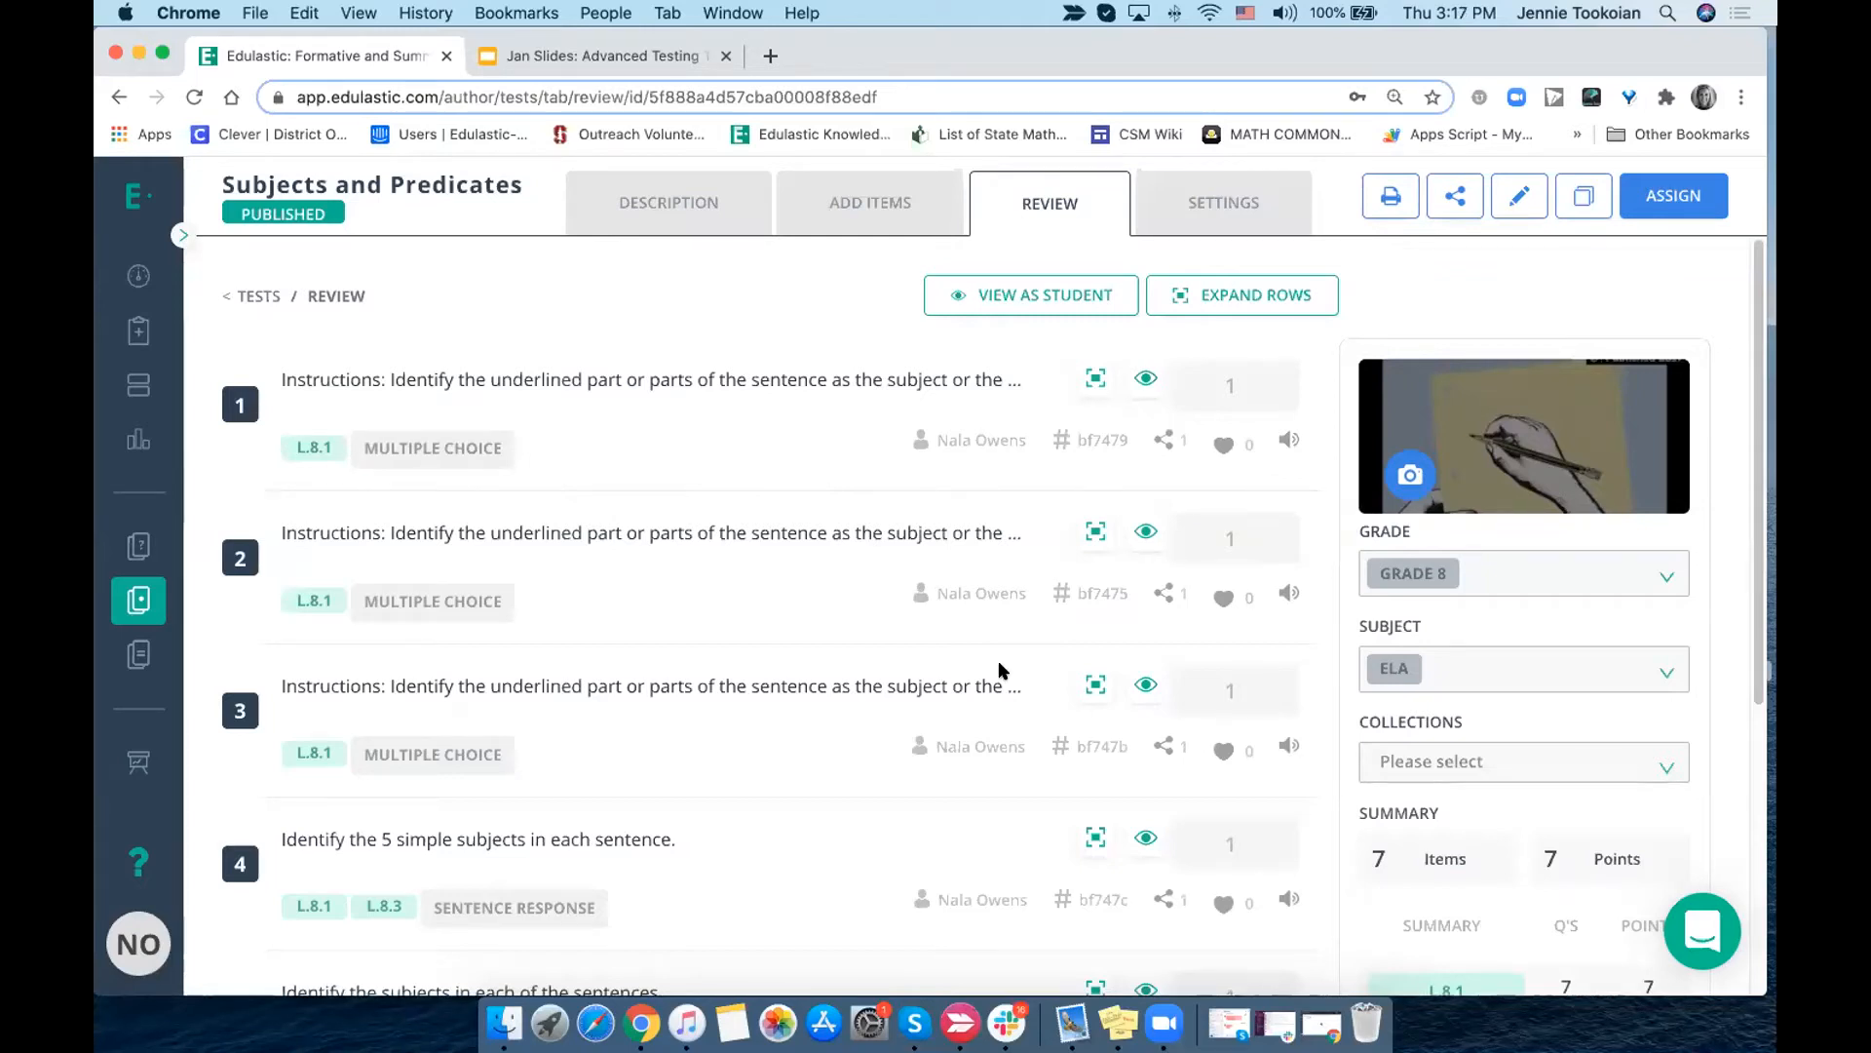
pyautogui.scroll(-3, 999, 673)
pyautogui.scroll(-3, 1000, 663)
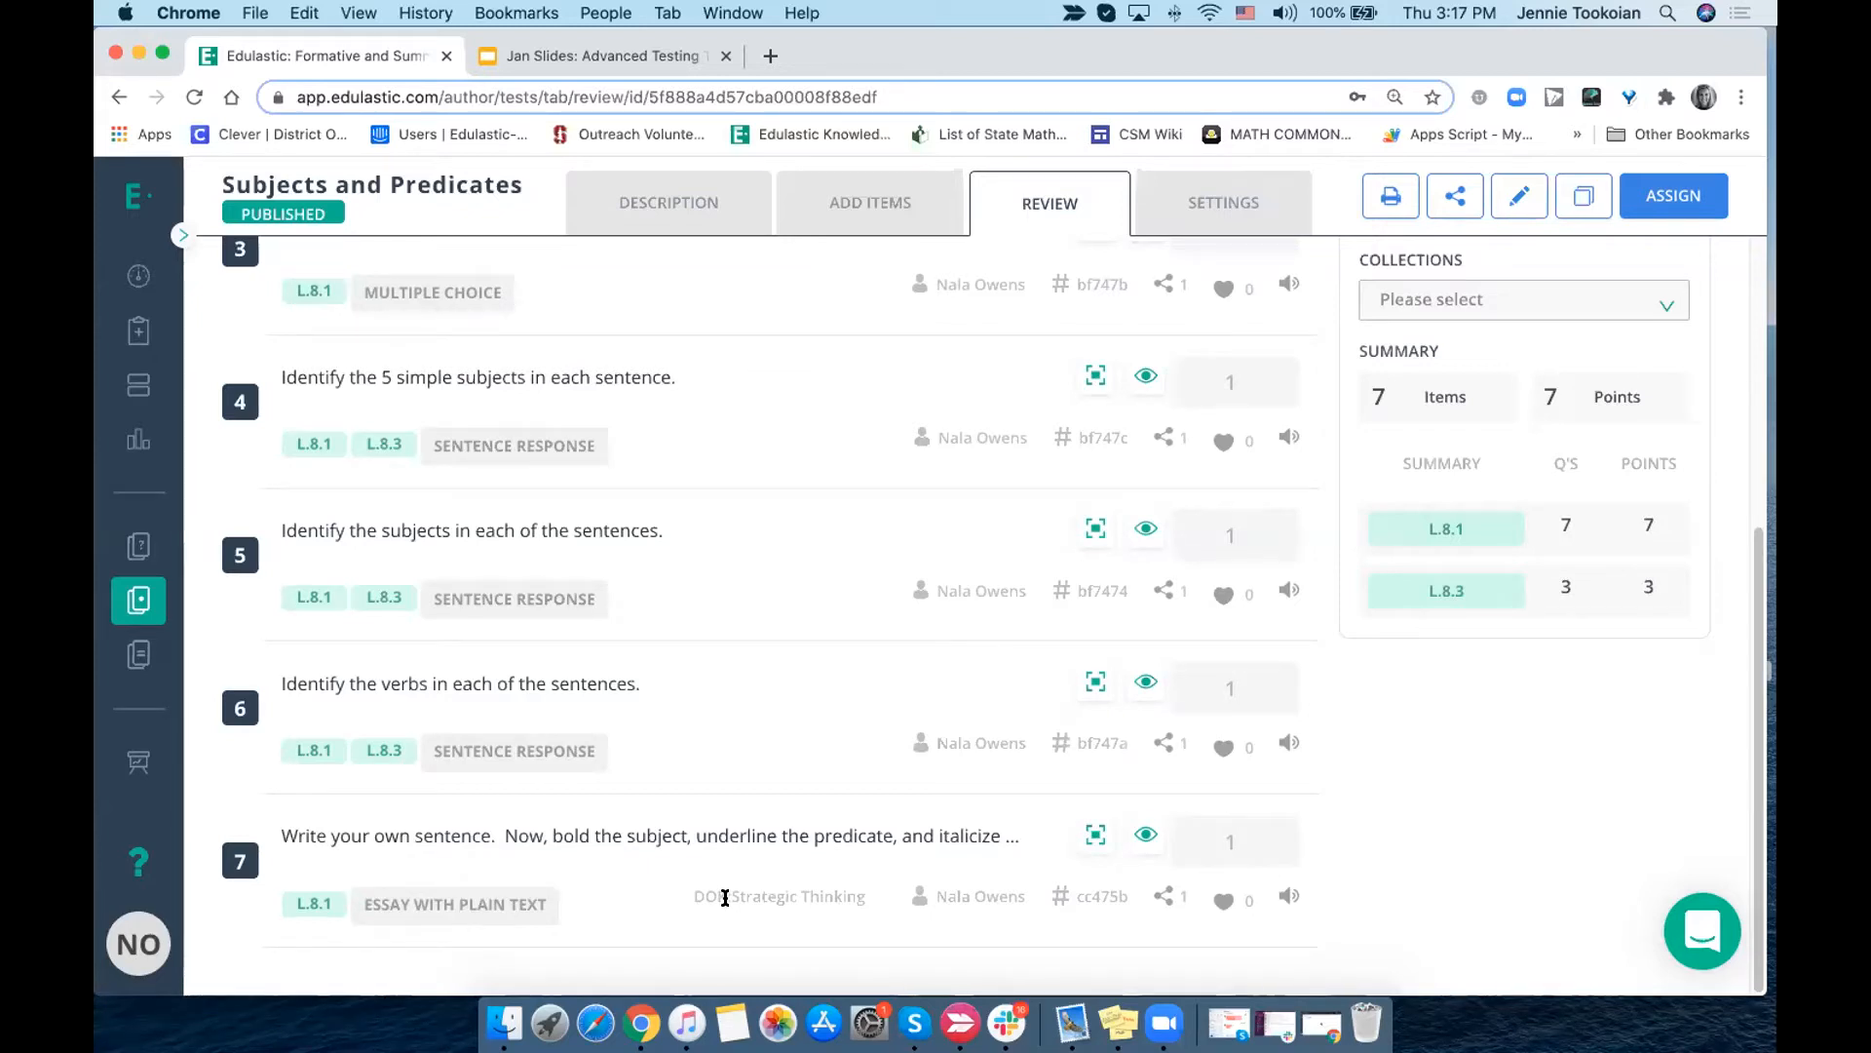
# - Return to the assignments list and start Edit and Regrade for Subjects and Predicates, agreeing to create a new test version
pyautogui.click(138, 329)
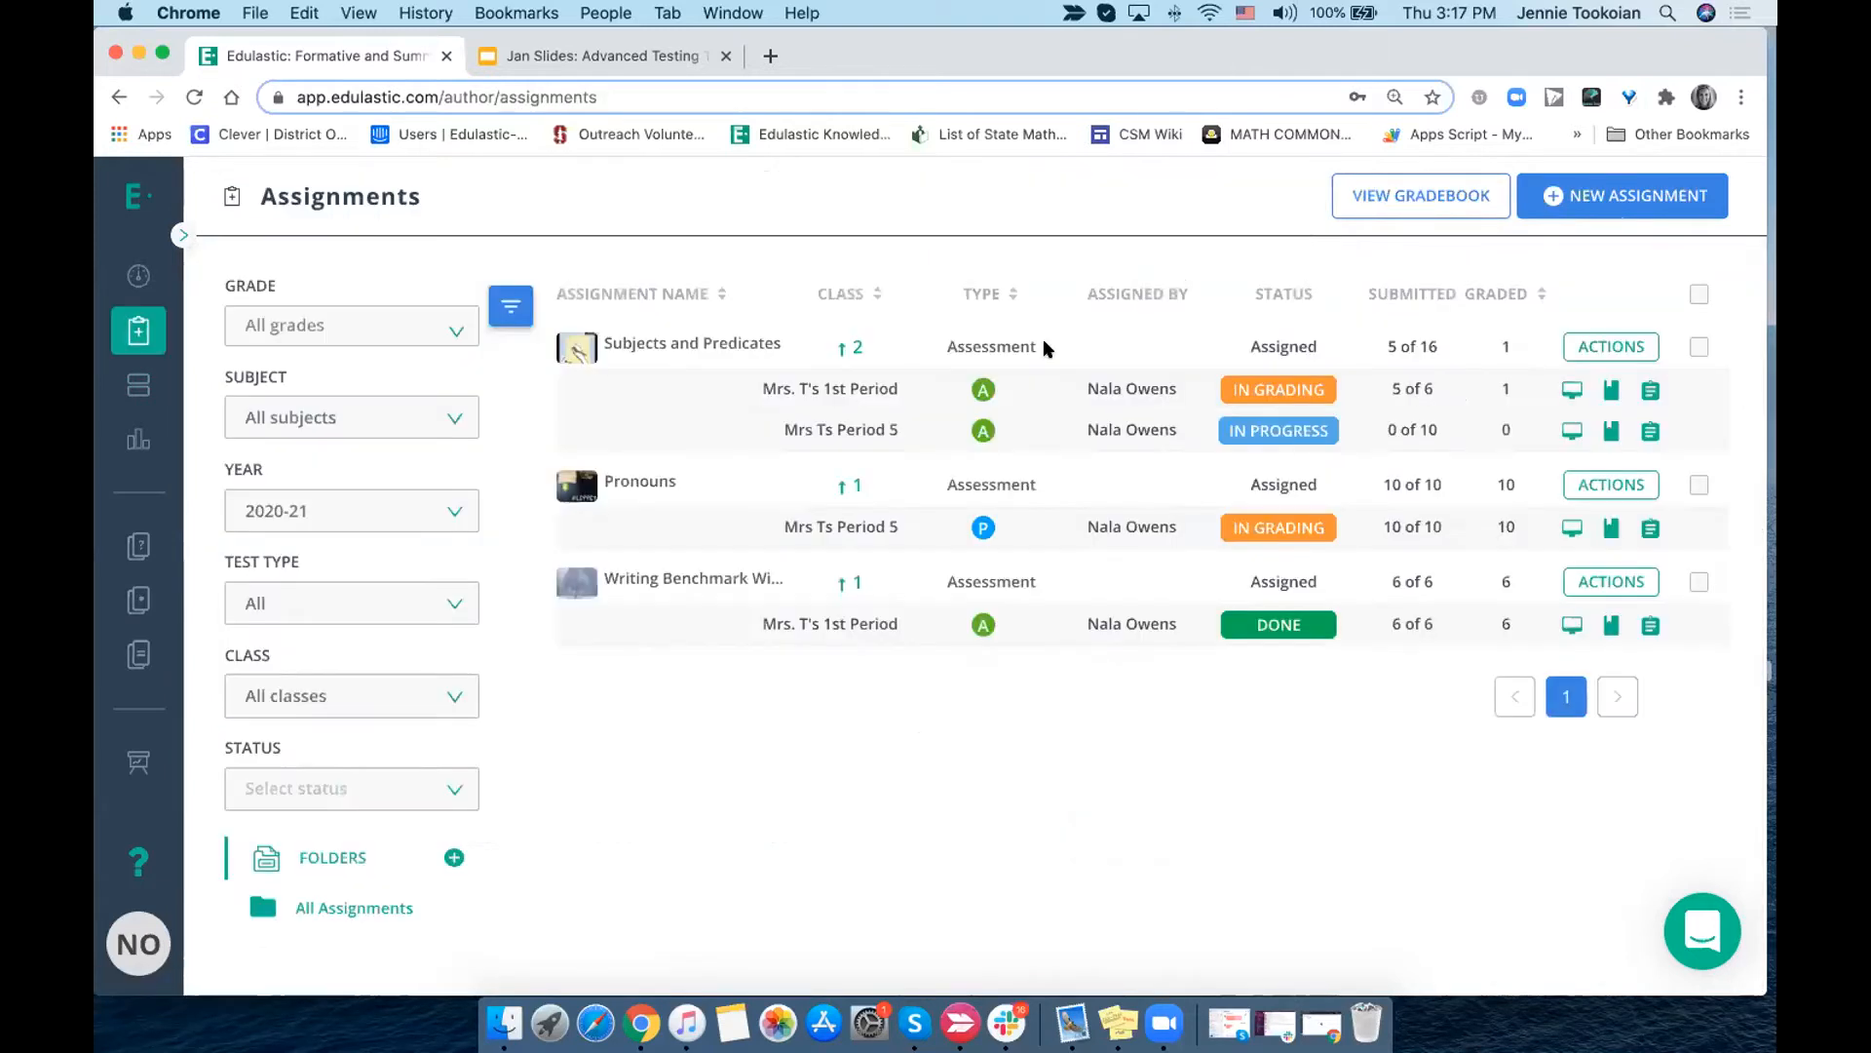
pyautogui.click(1623, 347)
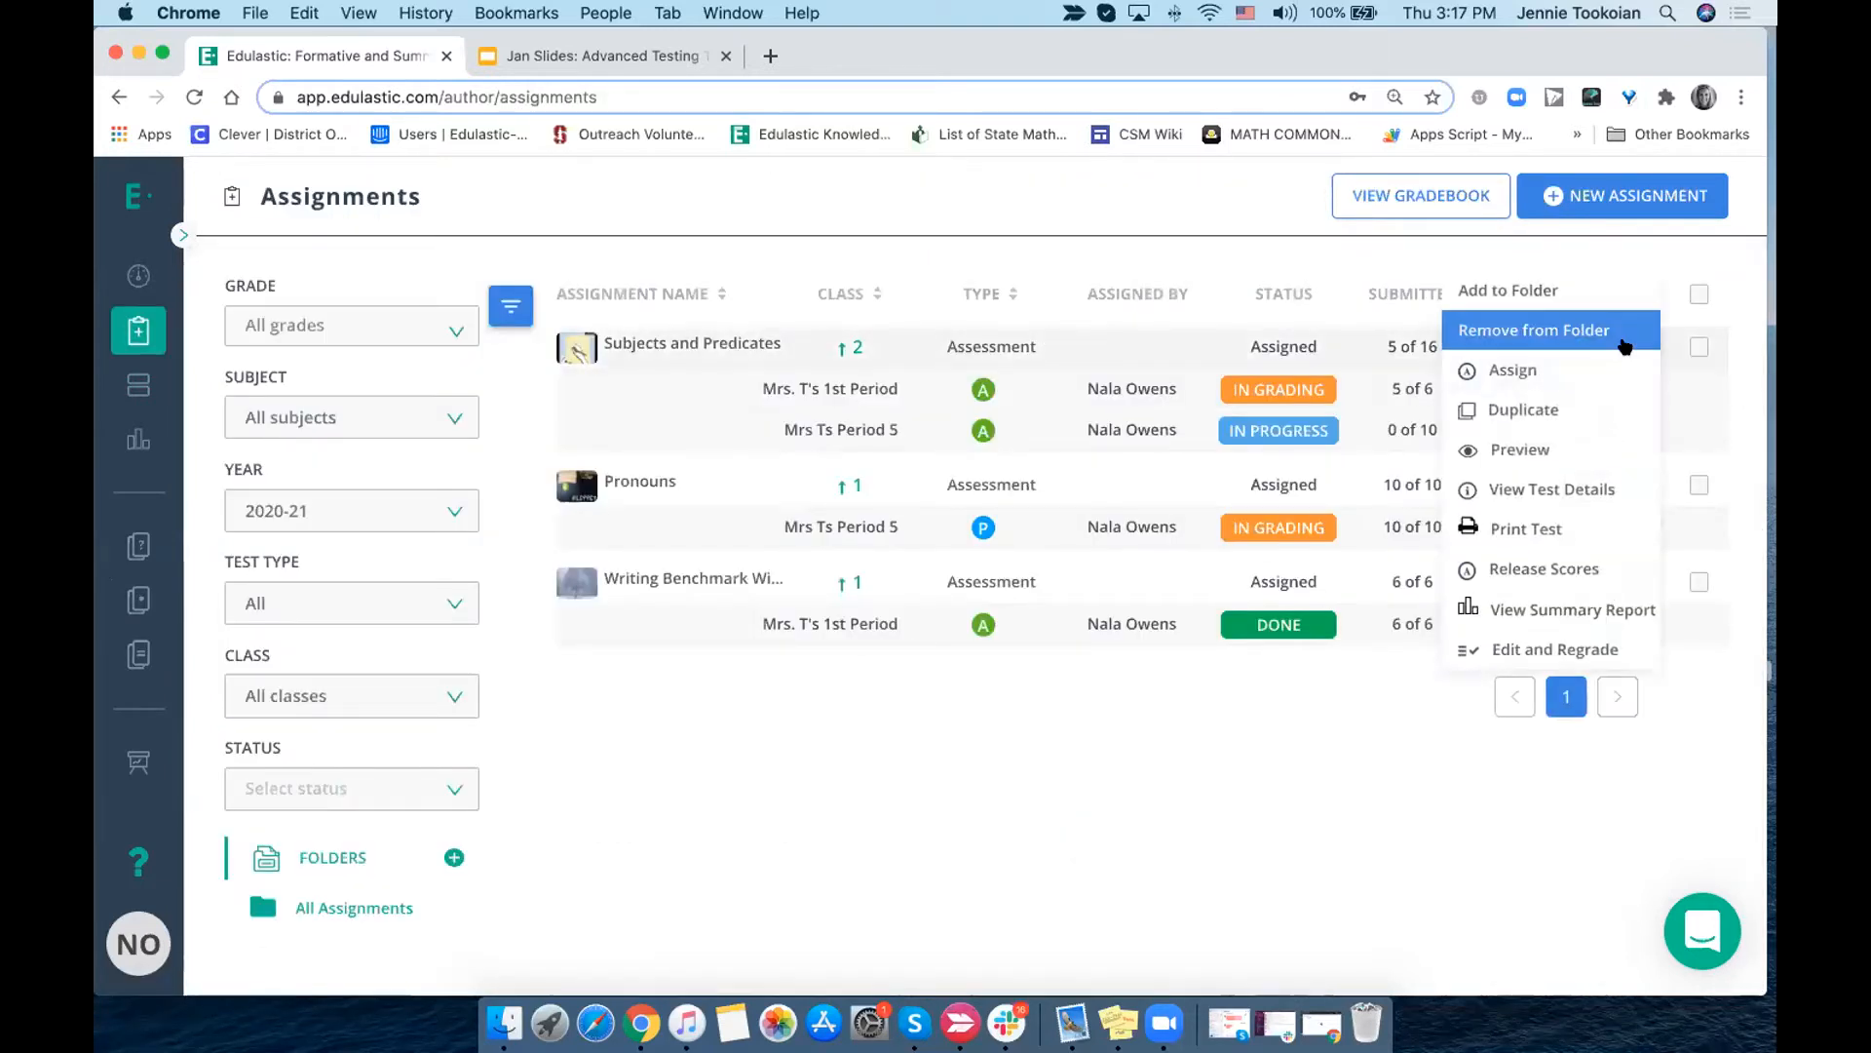
pyautogui.click(1591, 650)
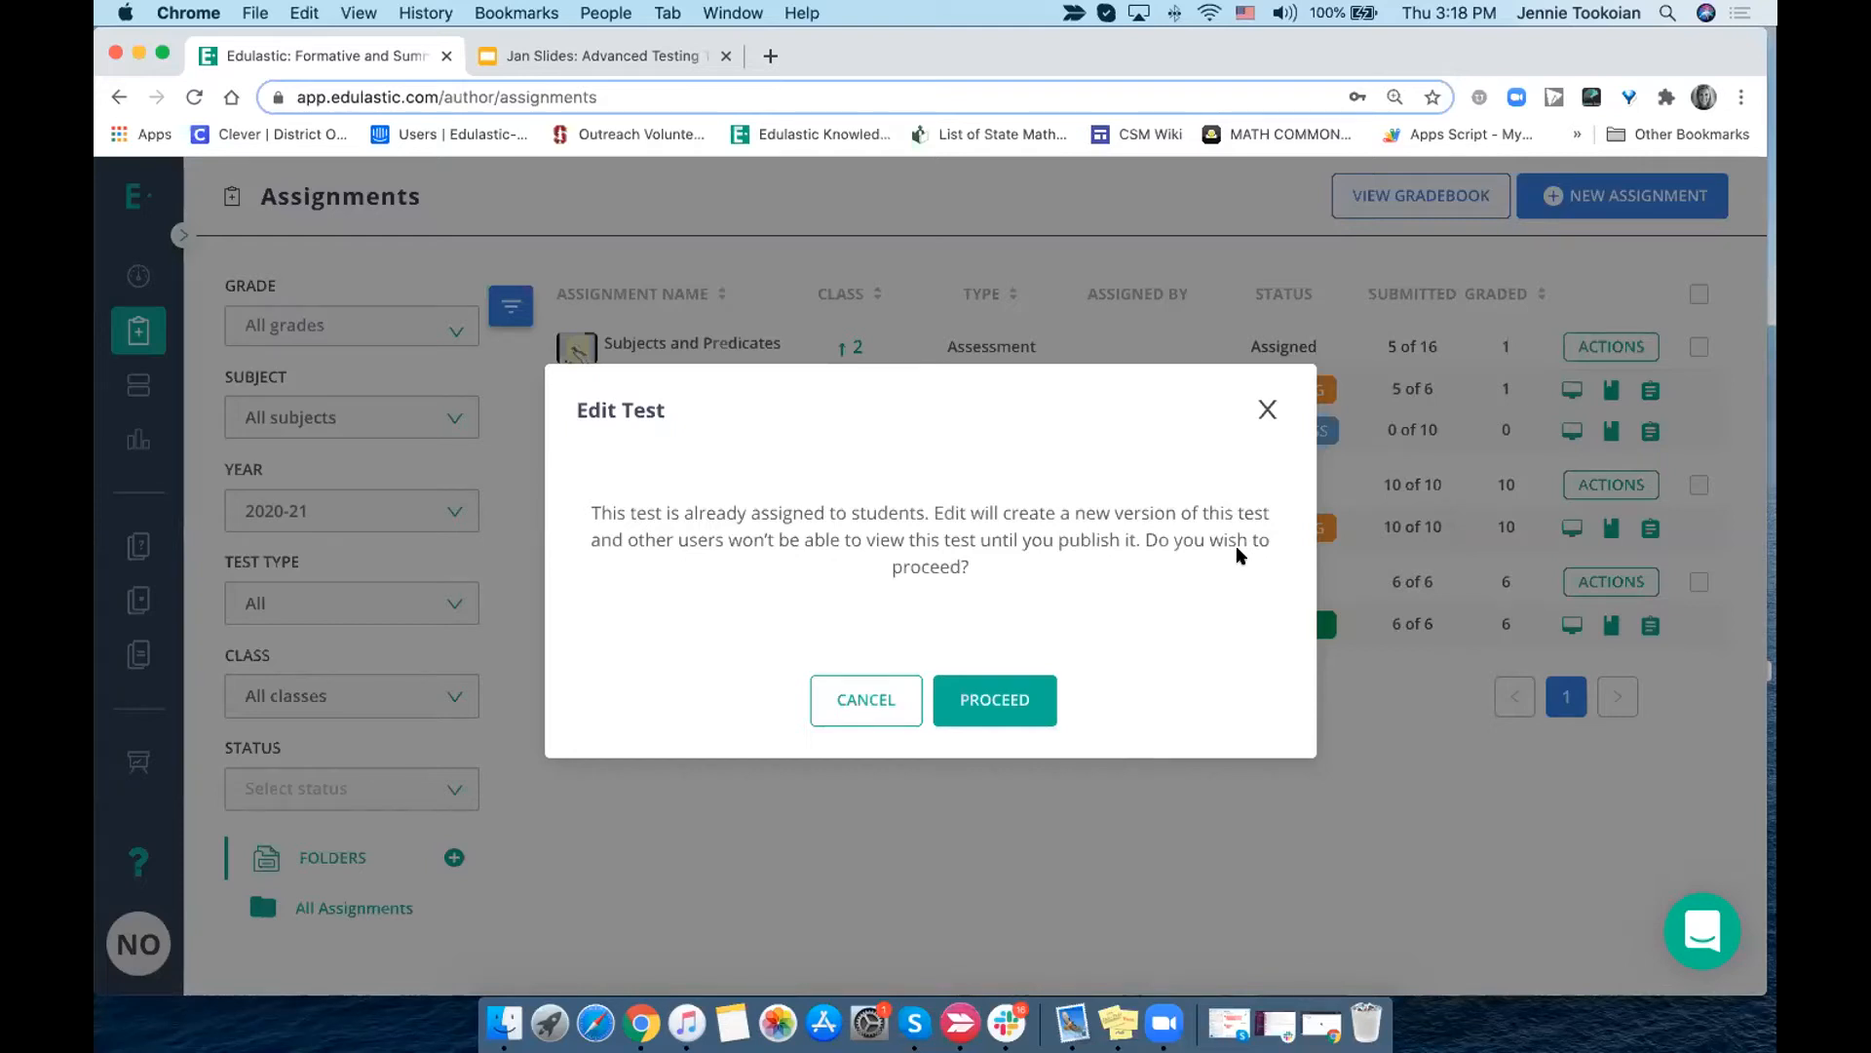
pyautogui.click(998, 704)
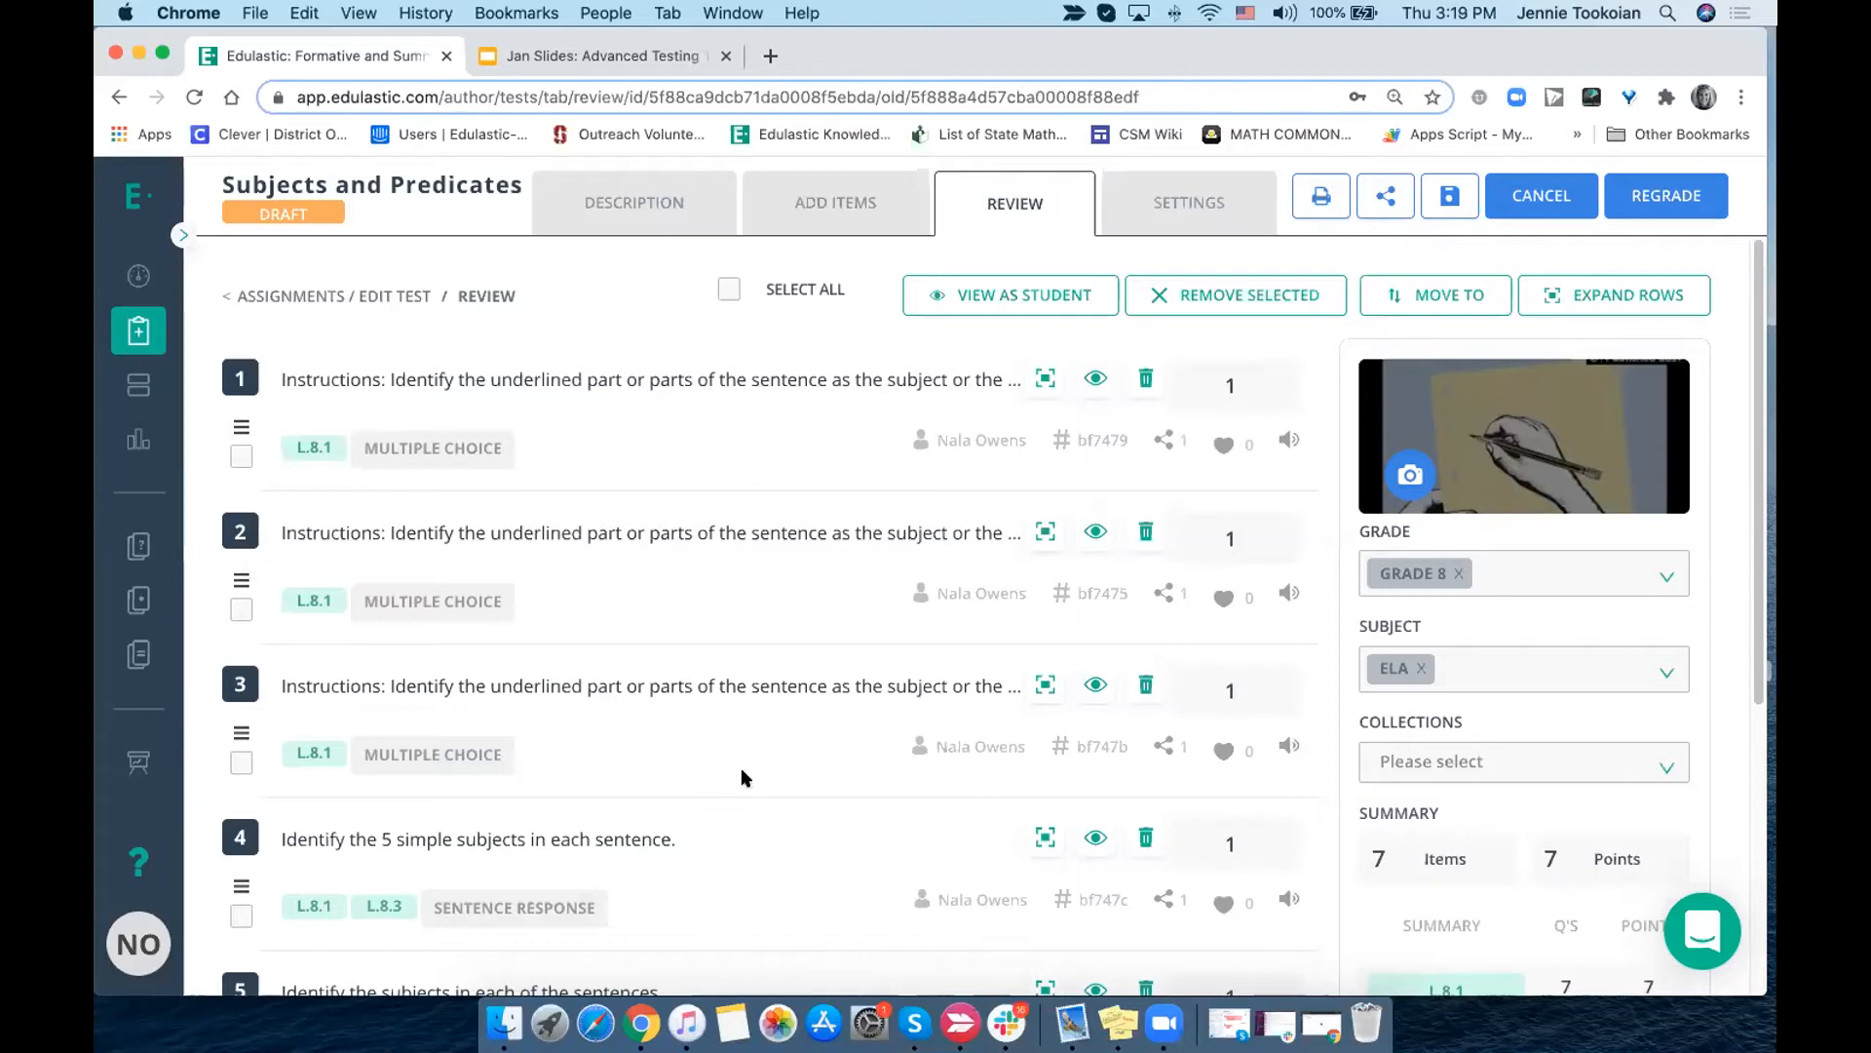
# - Add the "Write your own sentence" essay with rich text to the test and remove its essay with plain text version
pyautogui.scroll(-5, 740, 768)
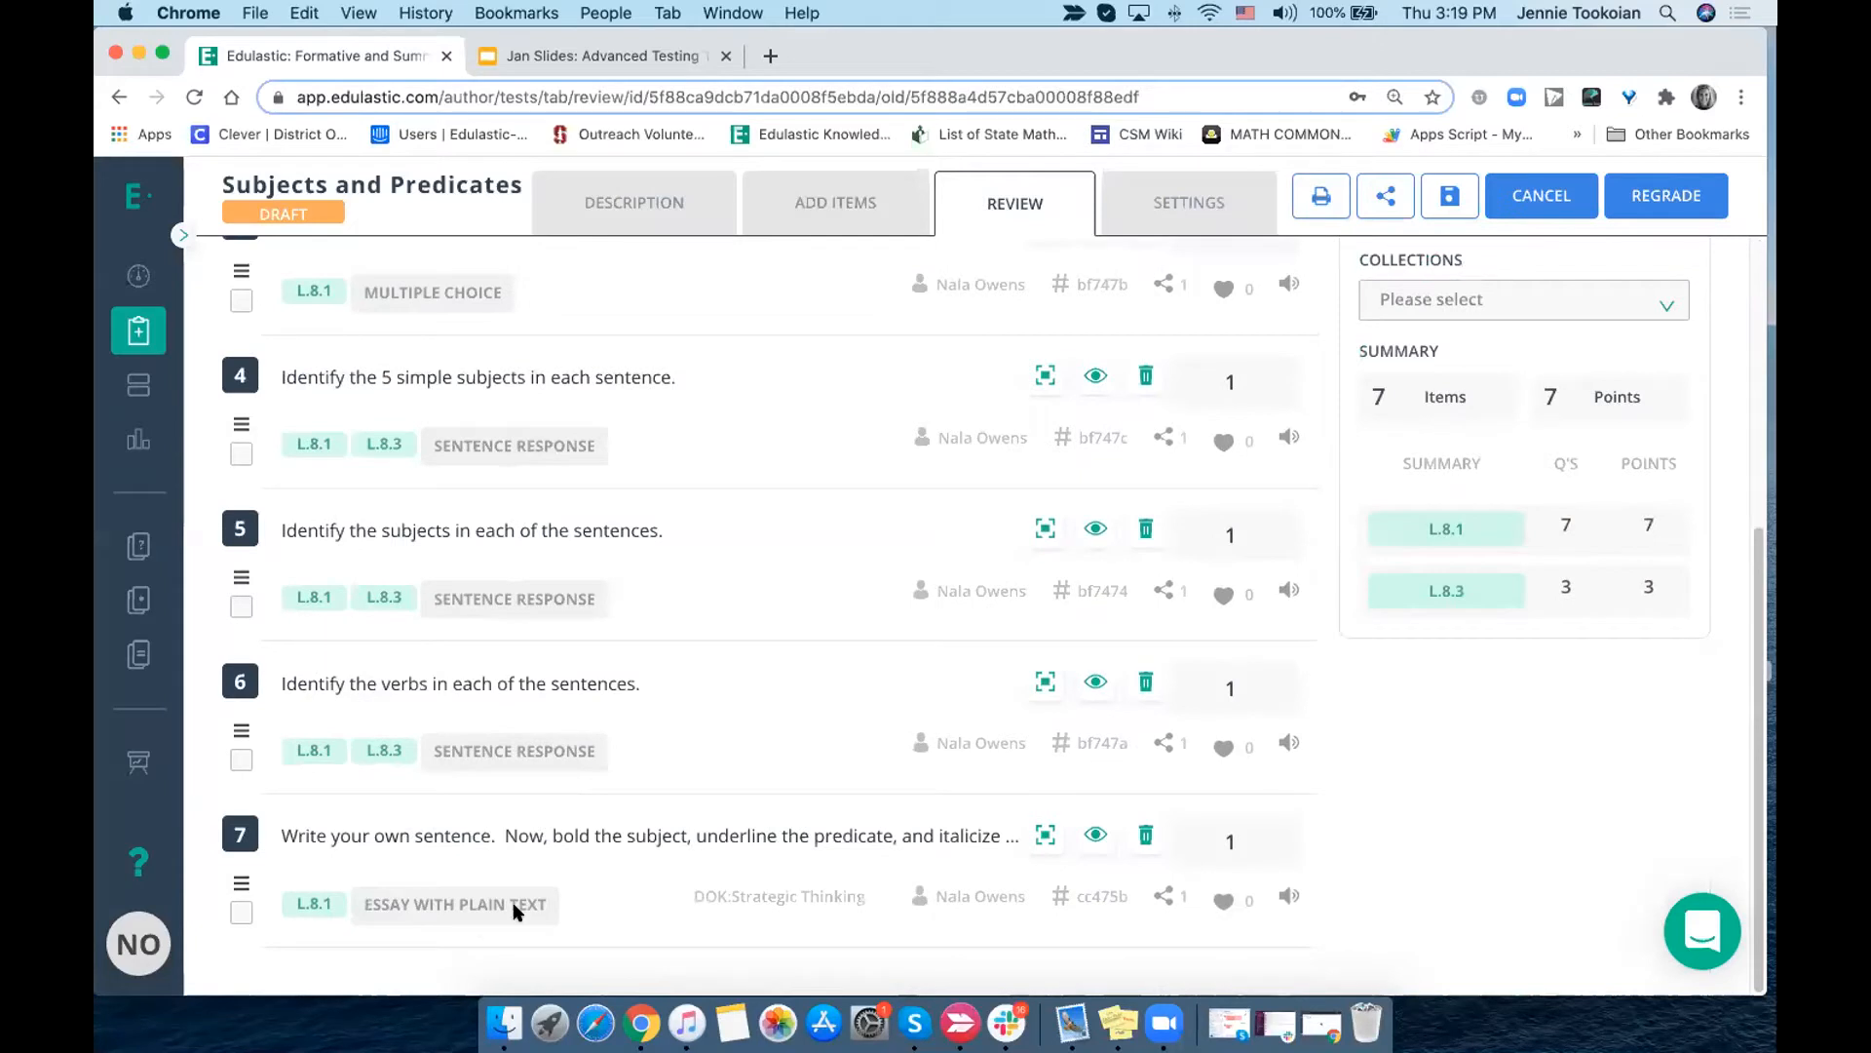
pyautogui.scroll(1, 733, 704)
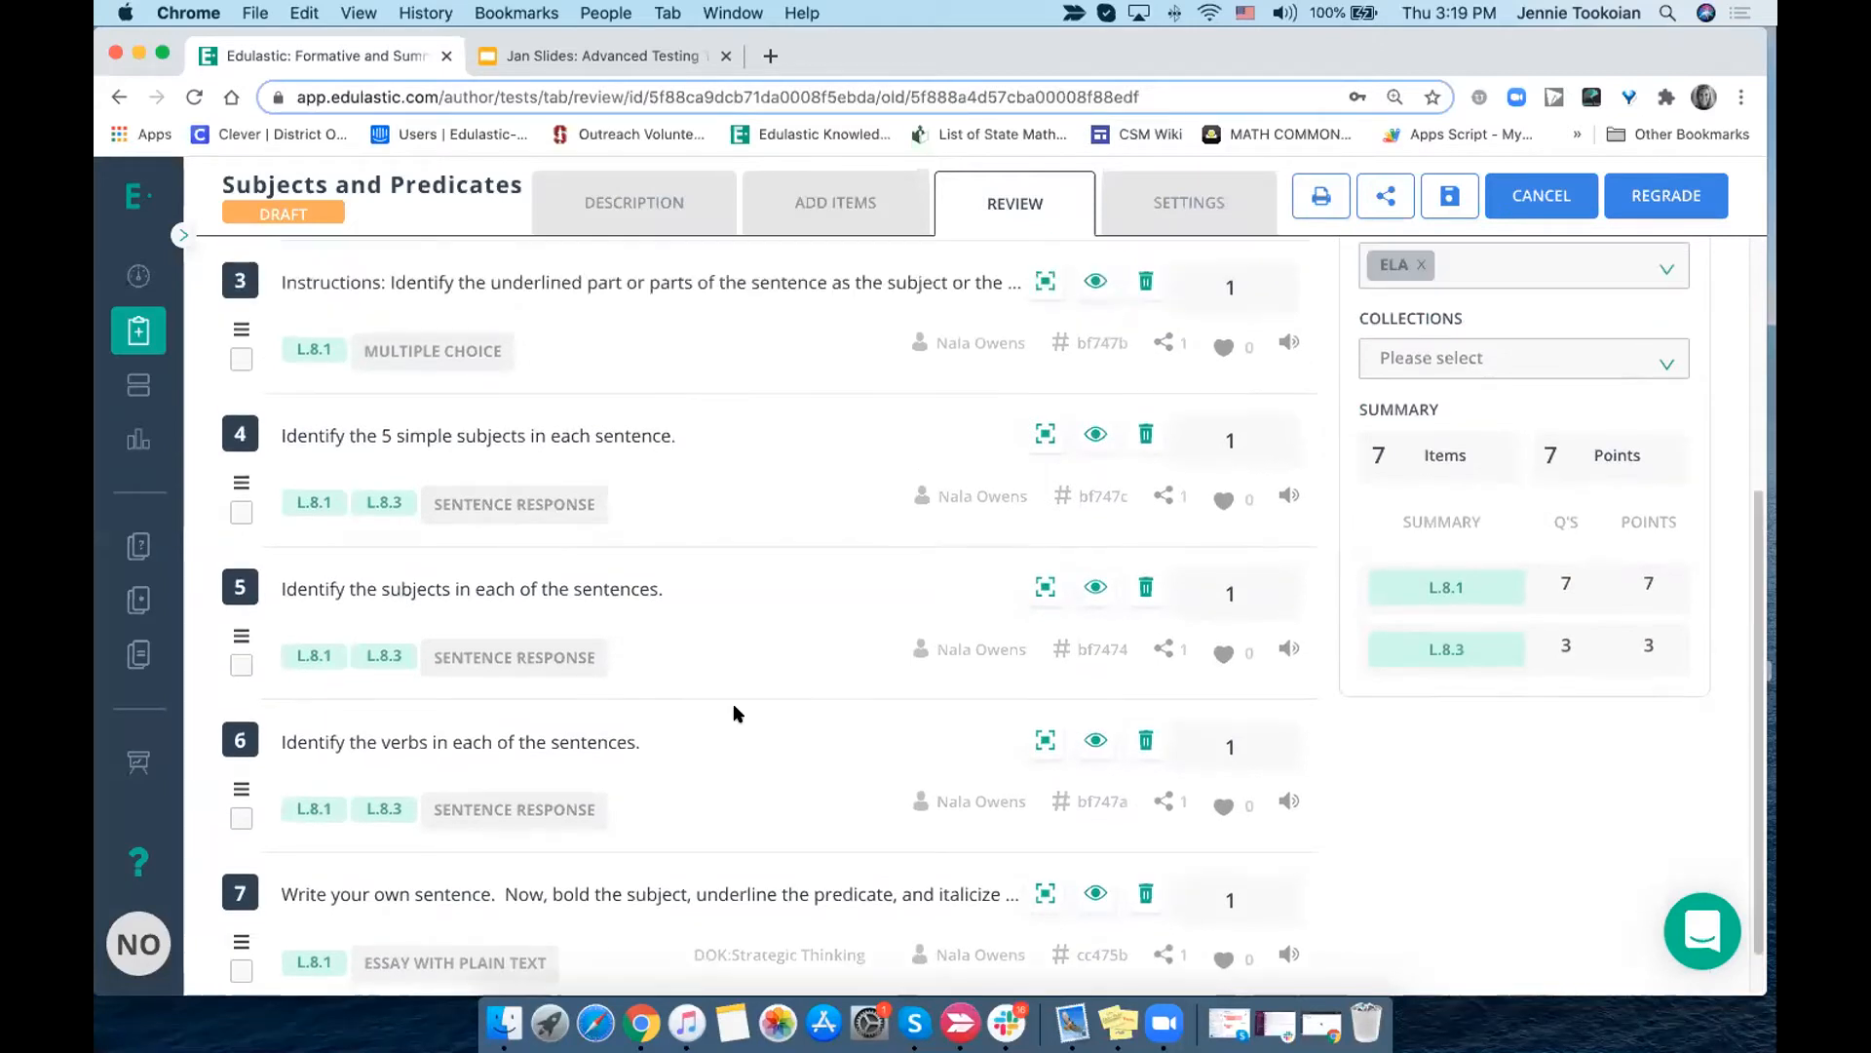
pyautogui.scroll(1, 733, 712)
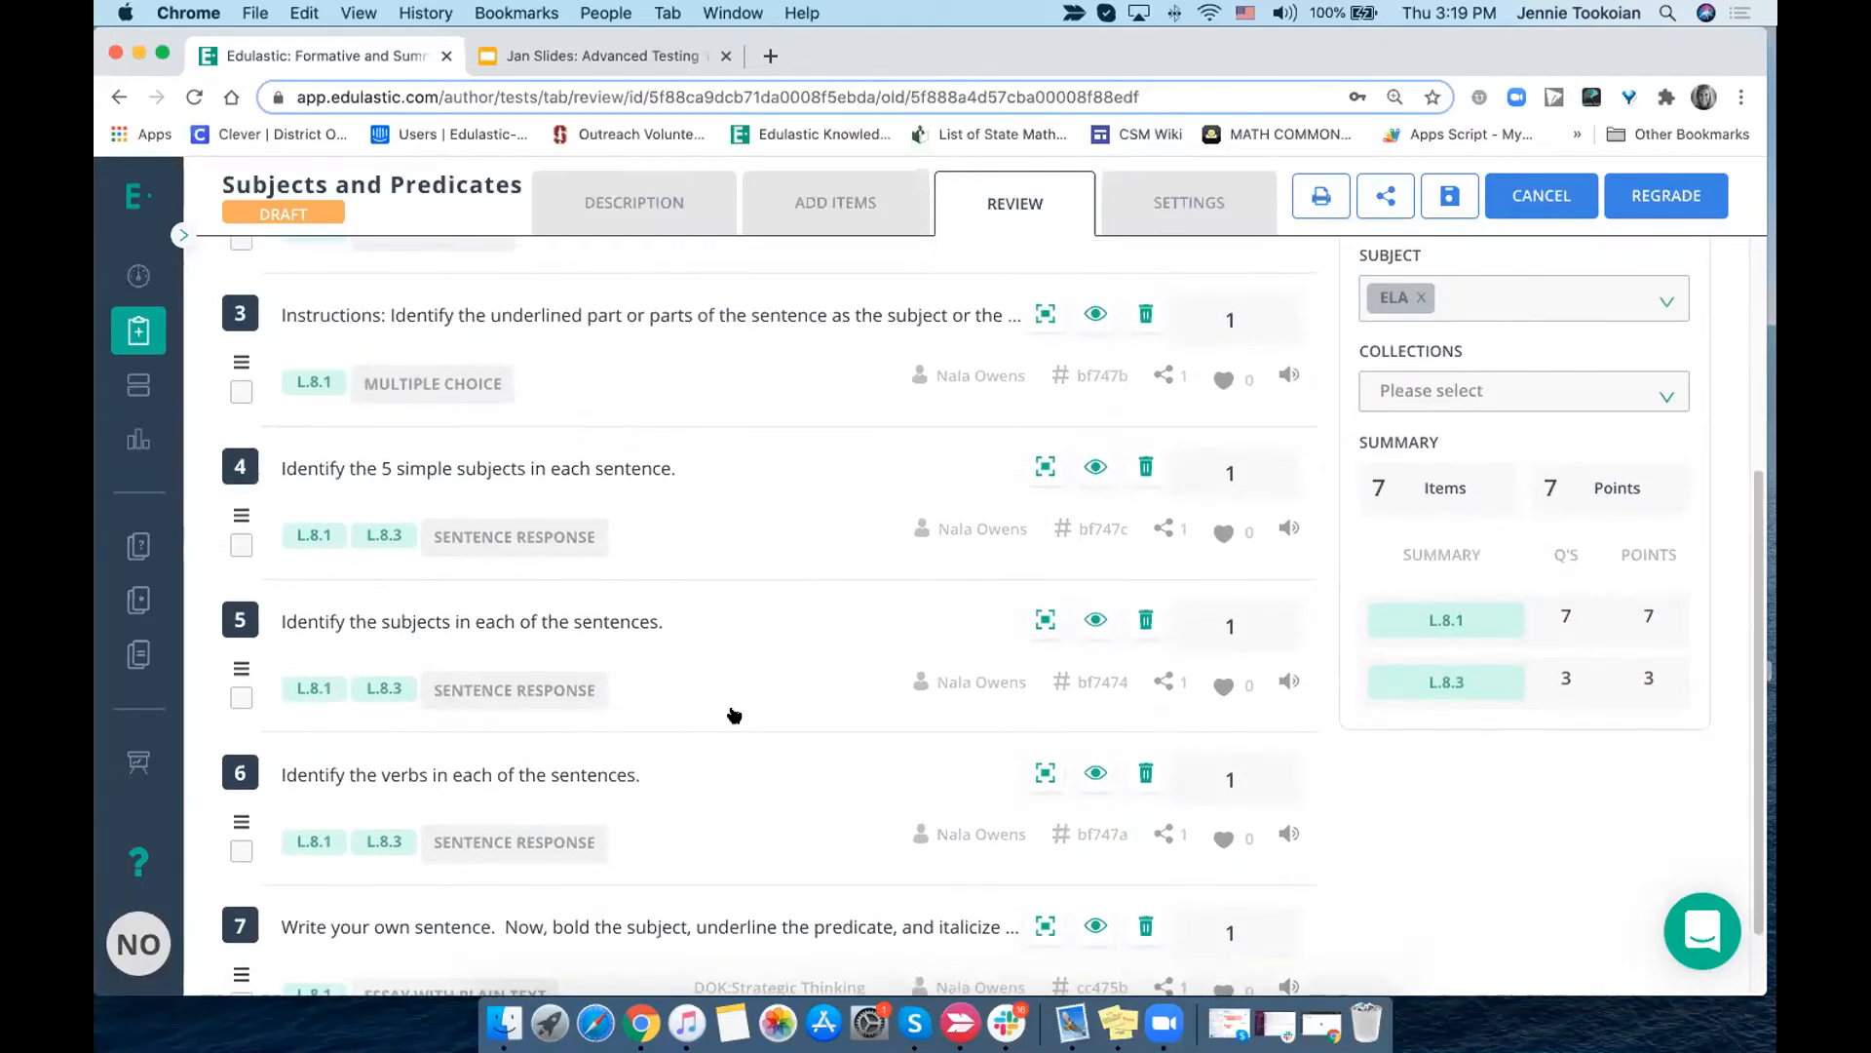
pyautogui.scroll(6, 734, 714)
pyautogui.click(837, 202)
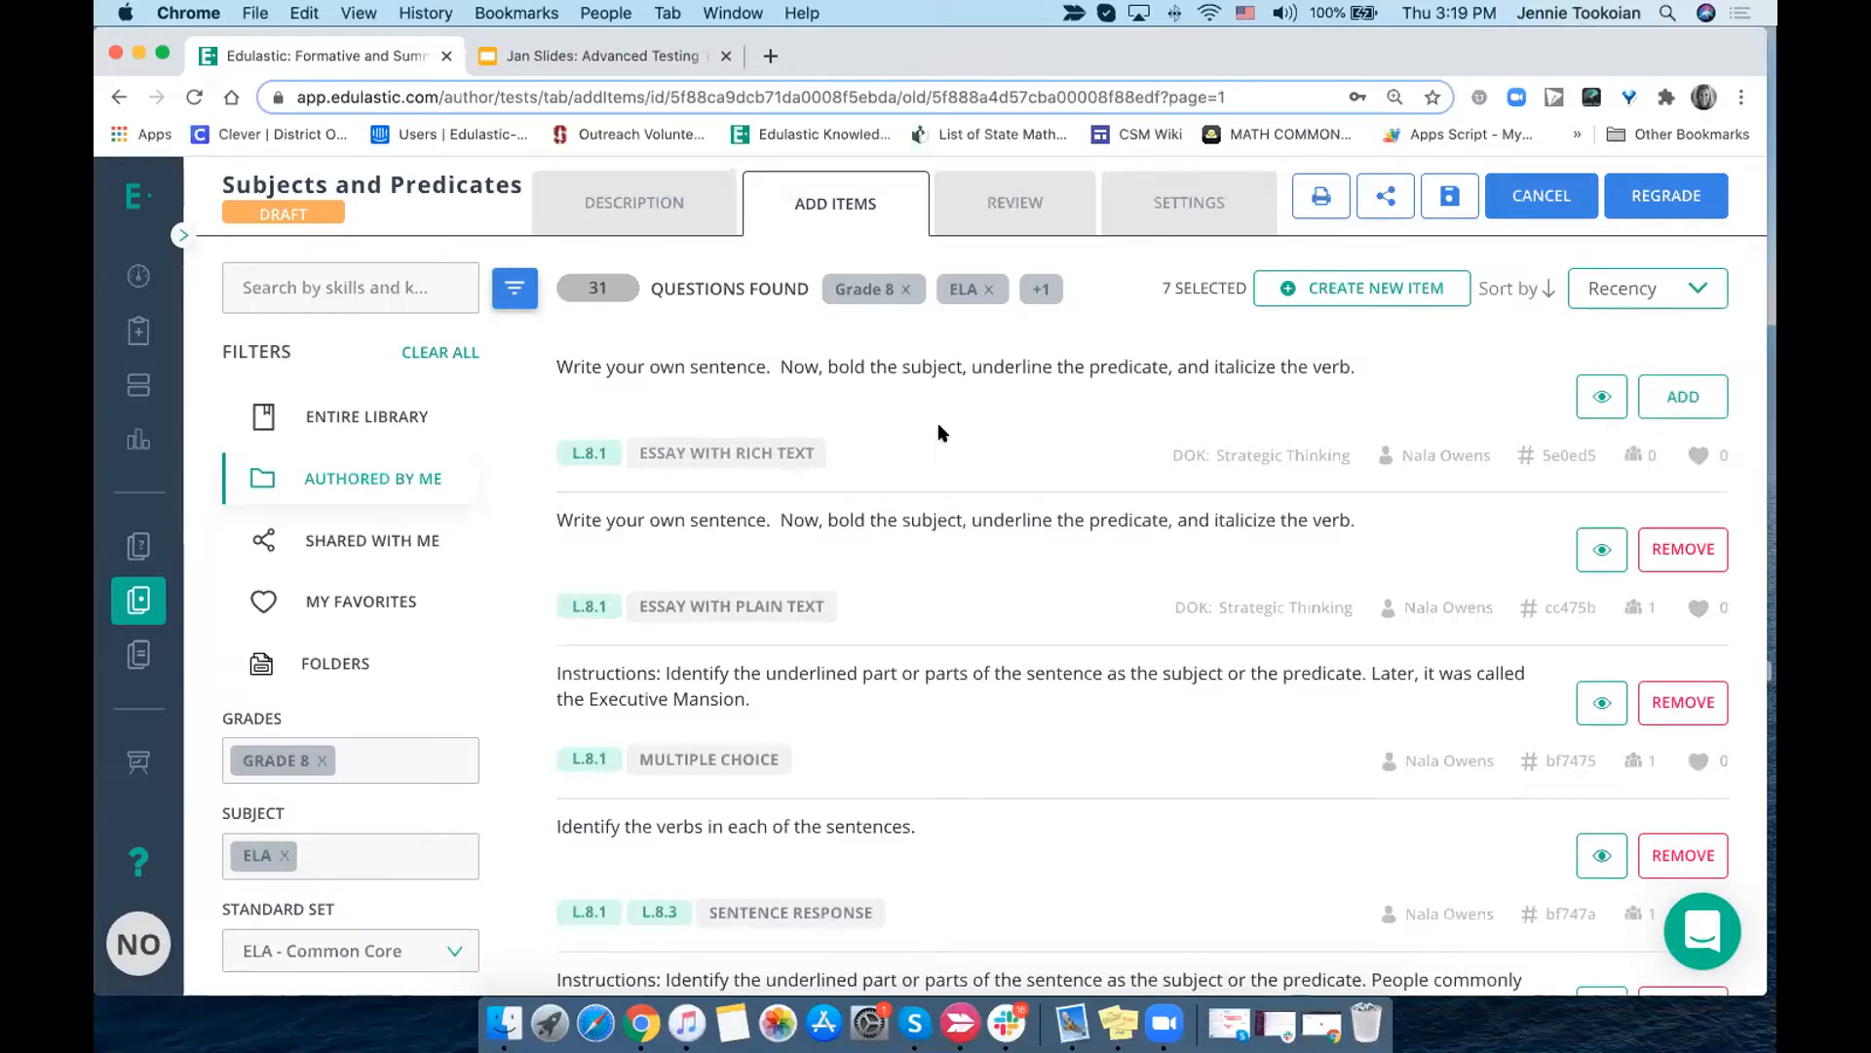
pyautogui.click(1680, 400)
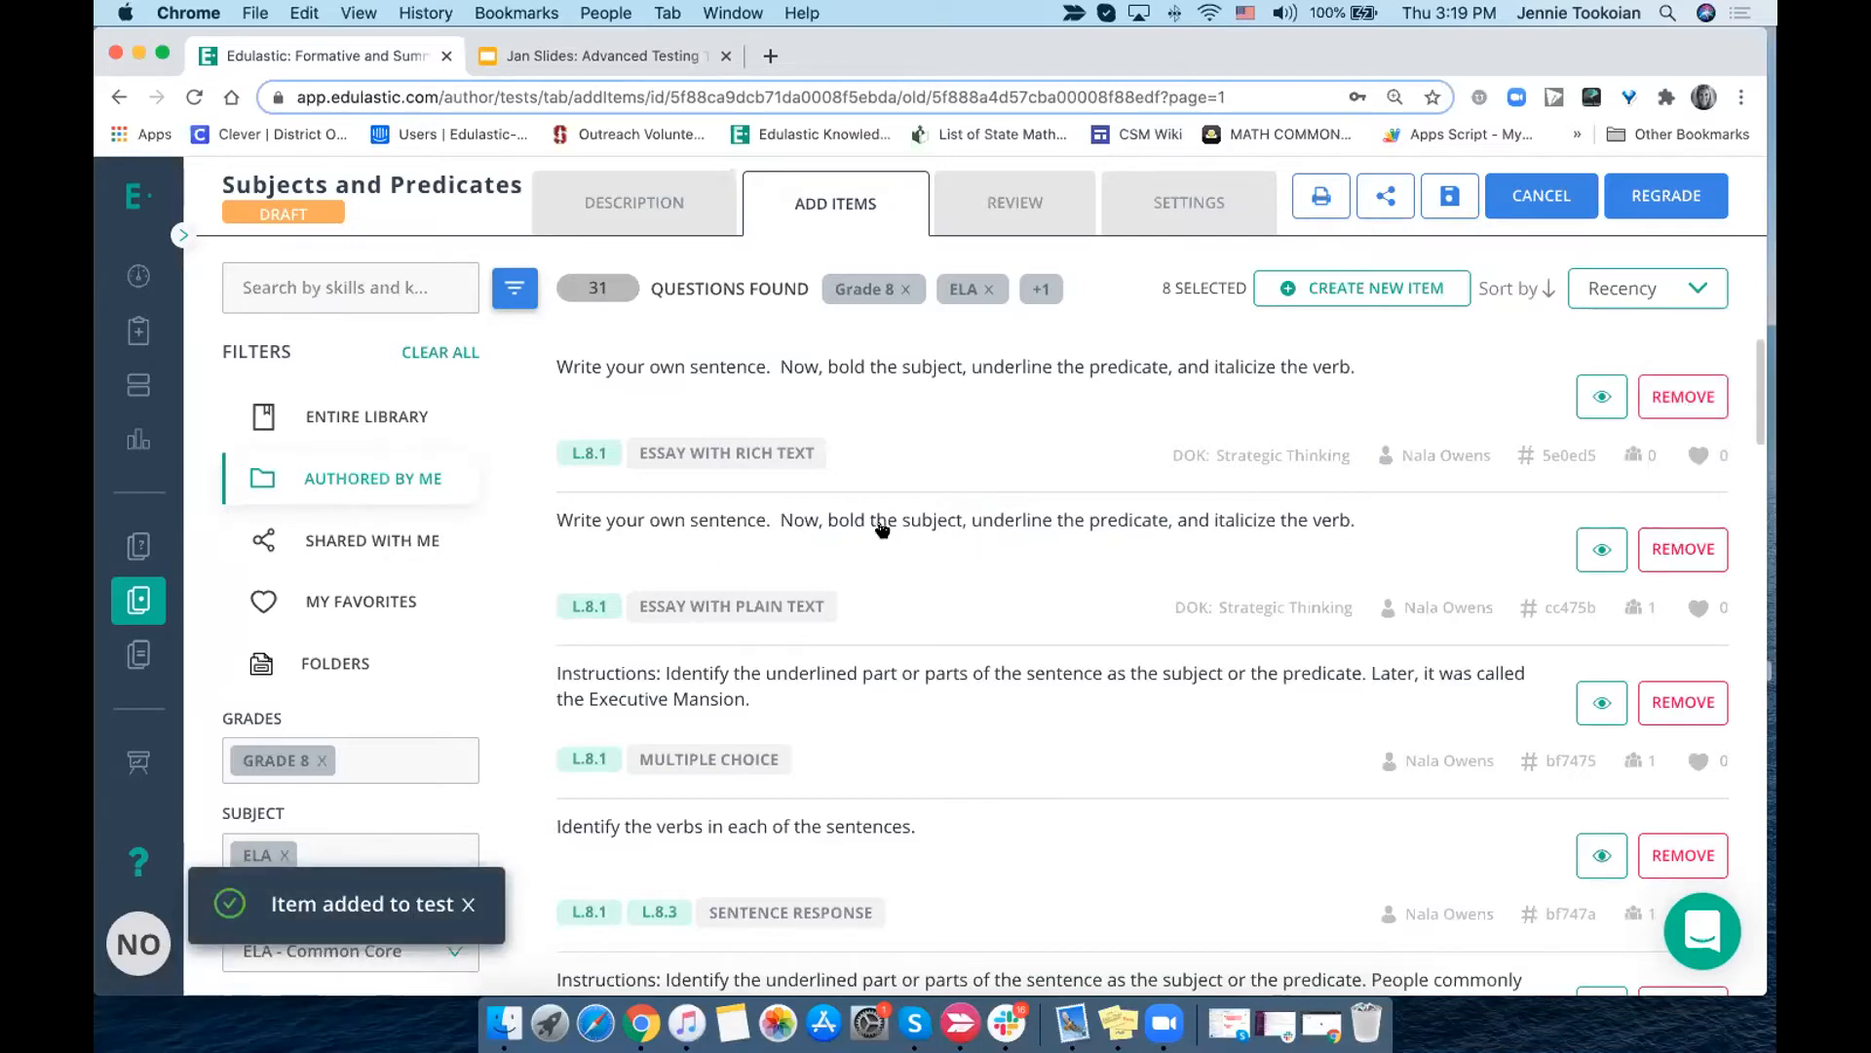
pyautogui.click(1661, 549)
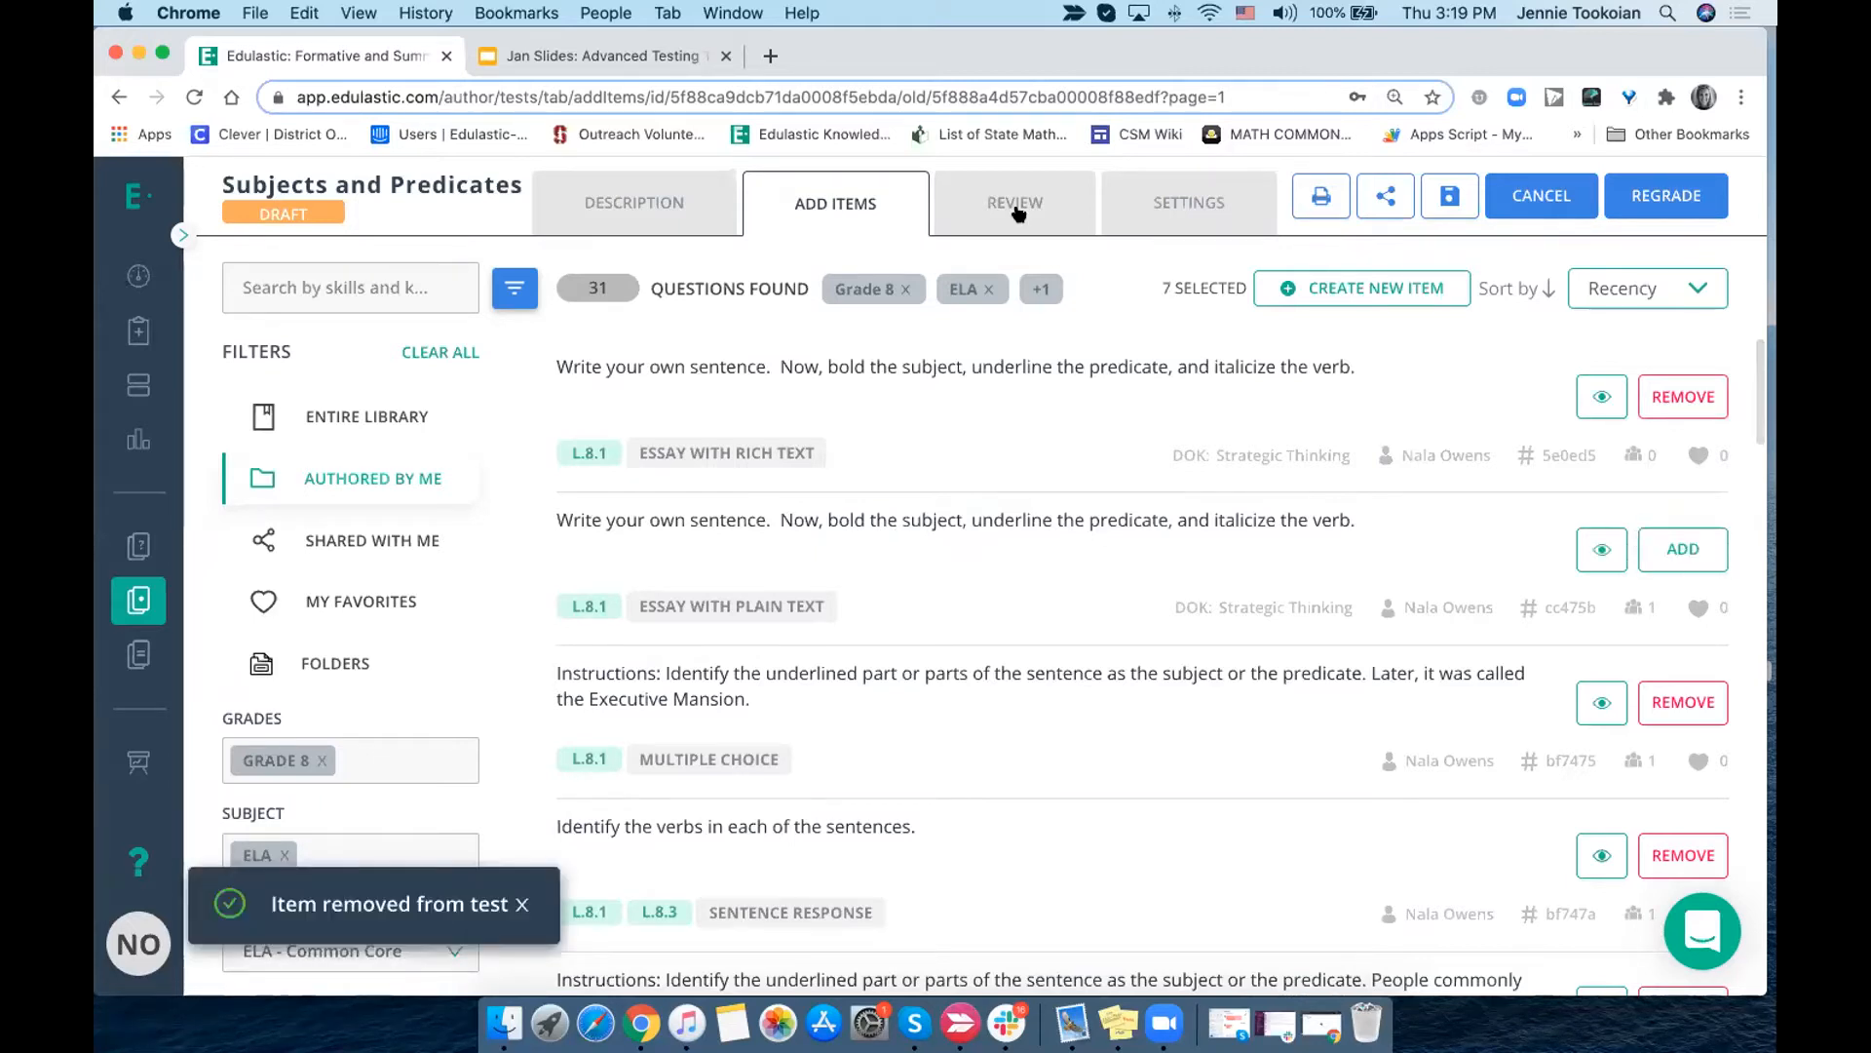
# - Return to the test review and check the question type of item 7
pyautogui.click(1014, 207)
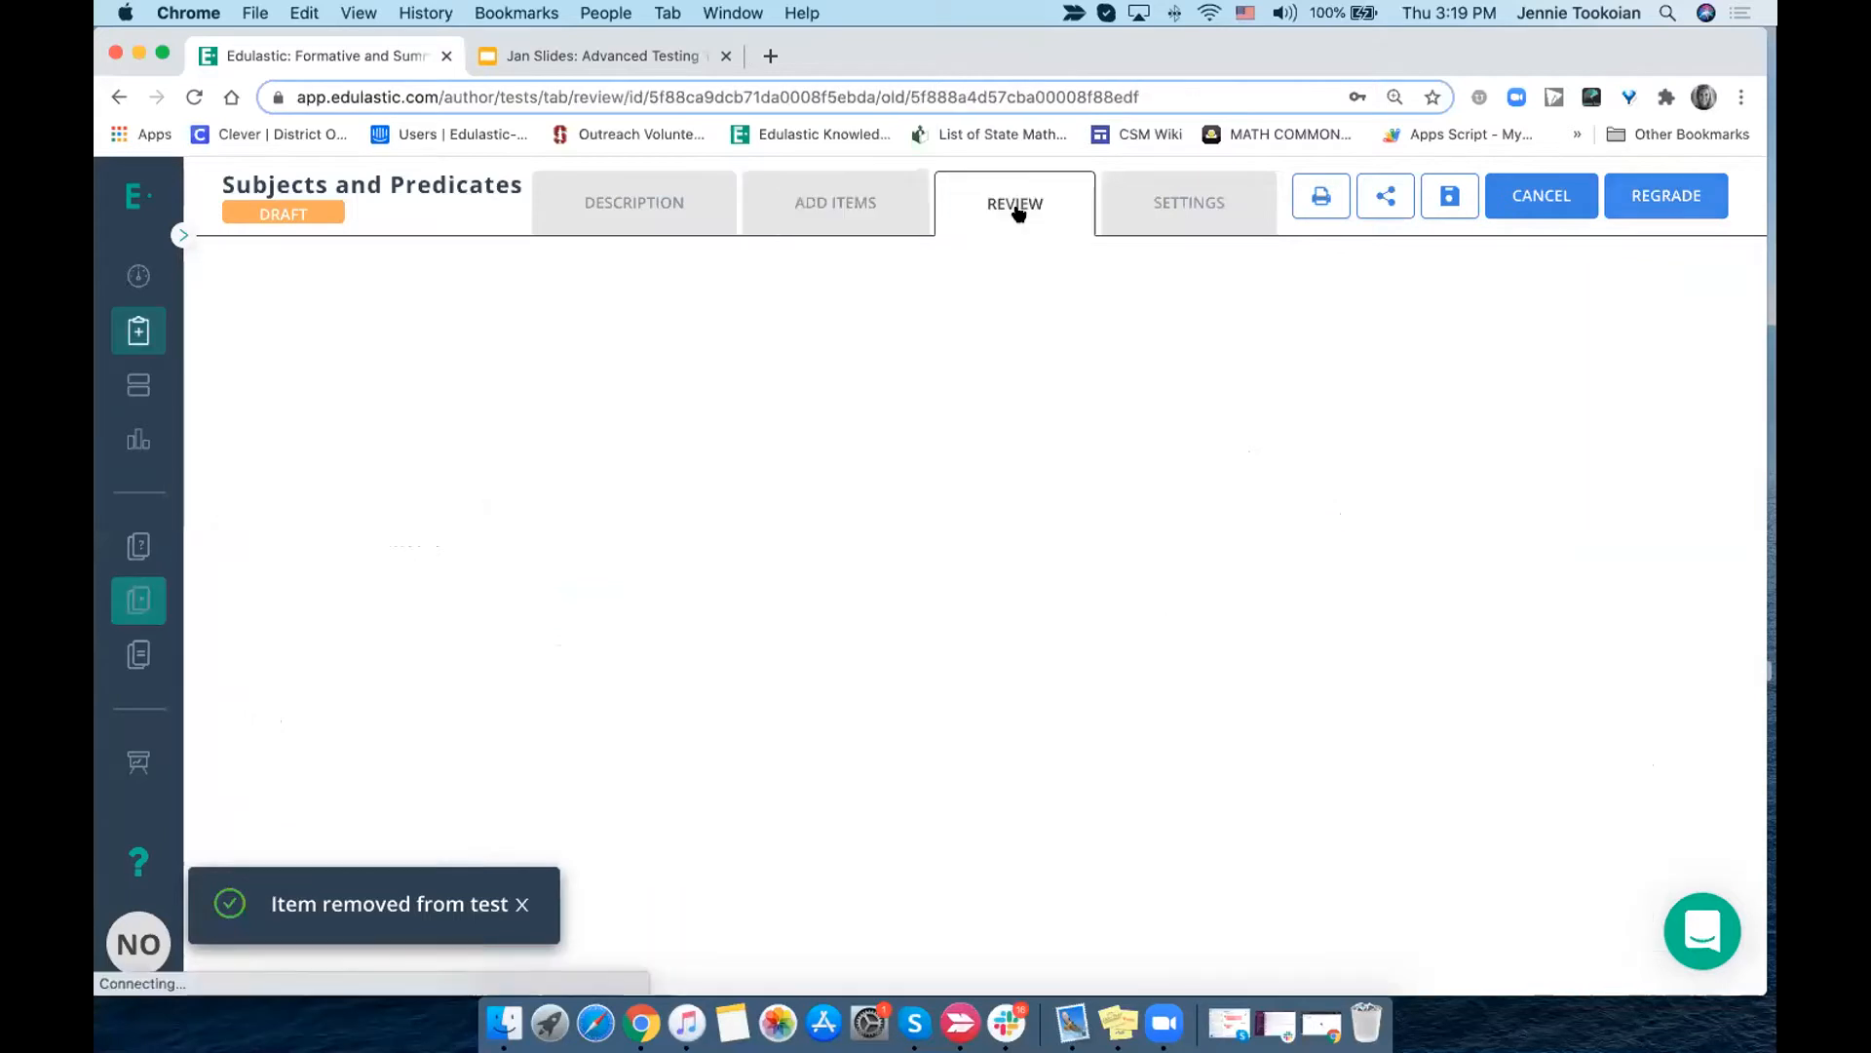
pyautogui.scroll(-5, 1072, 645)
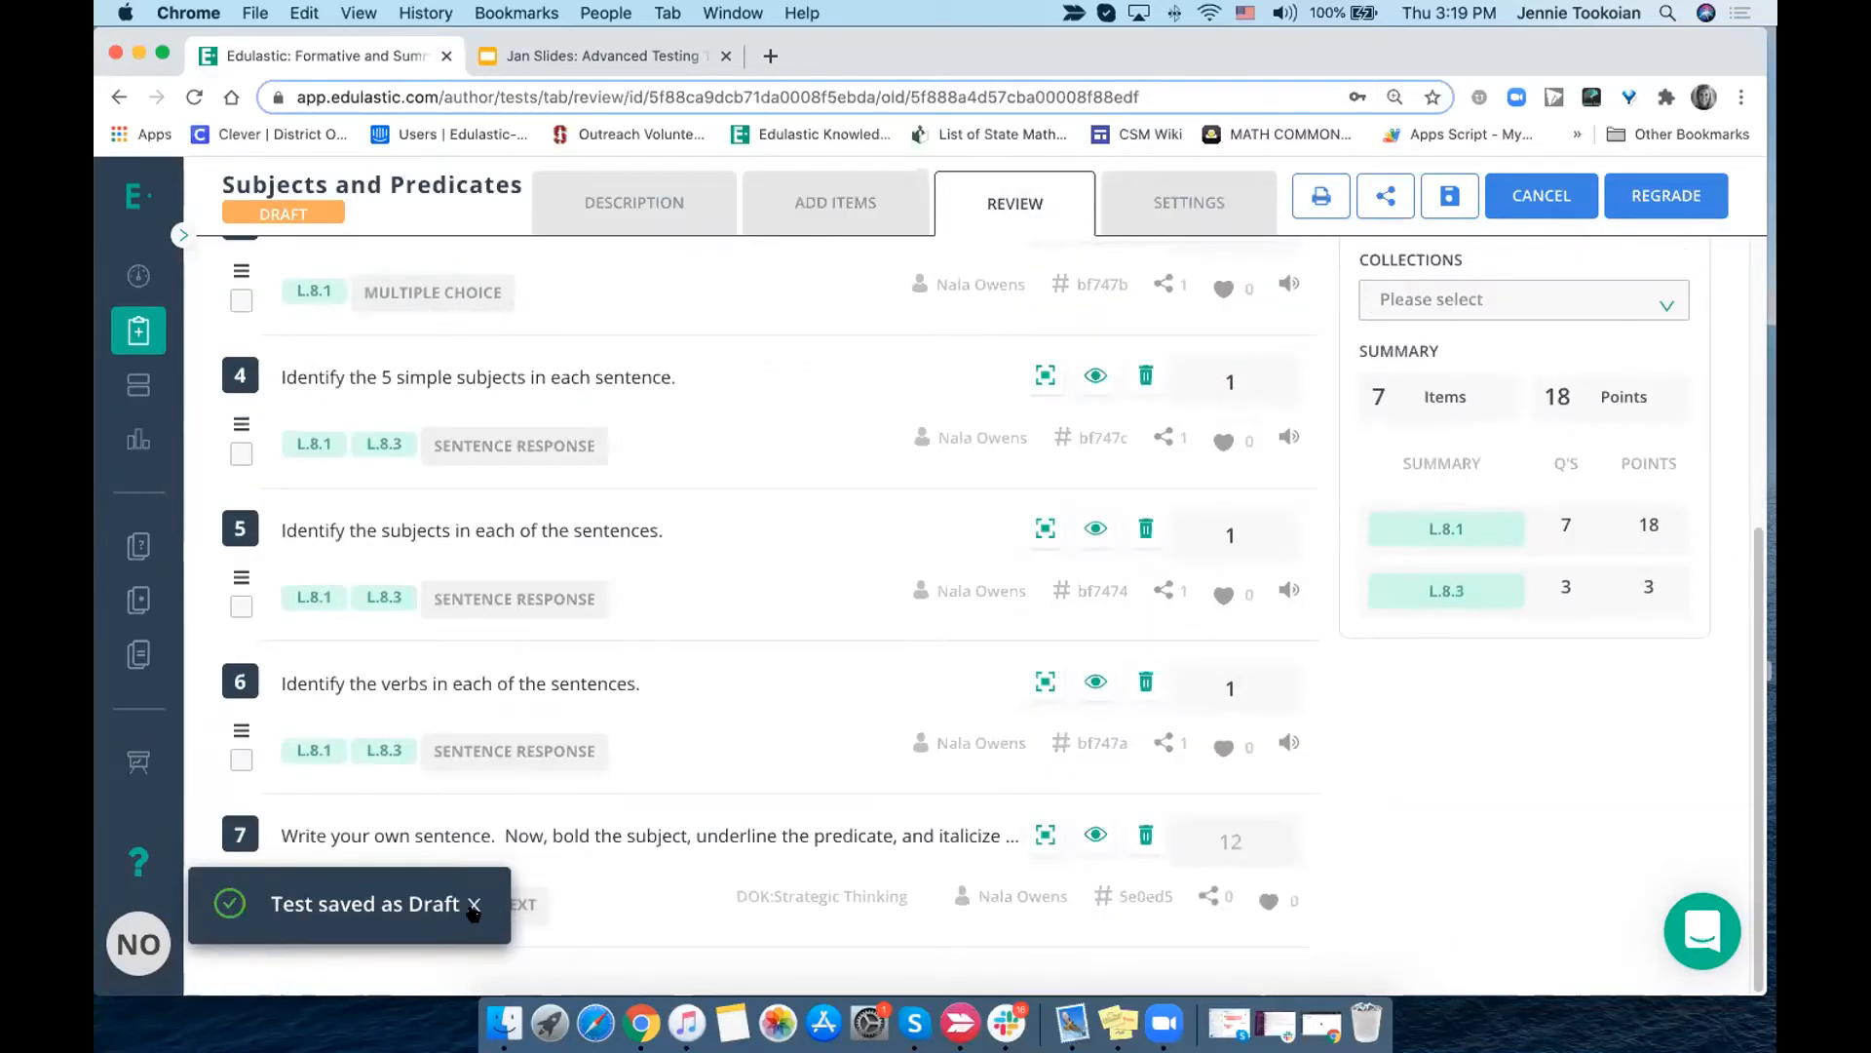
pyautogui.click(472, 908)
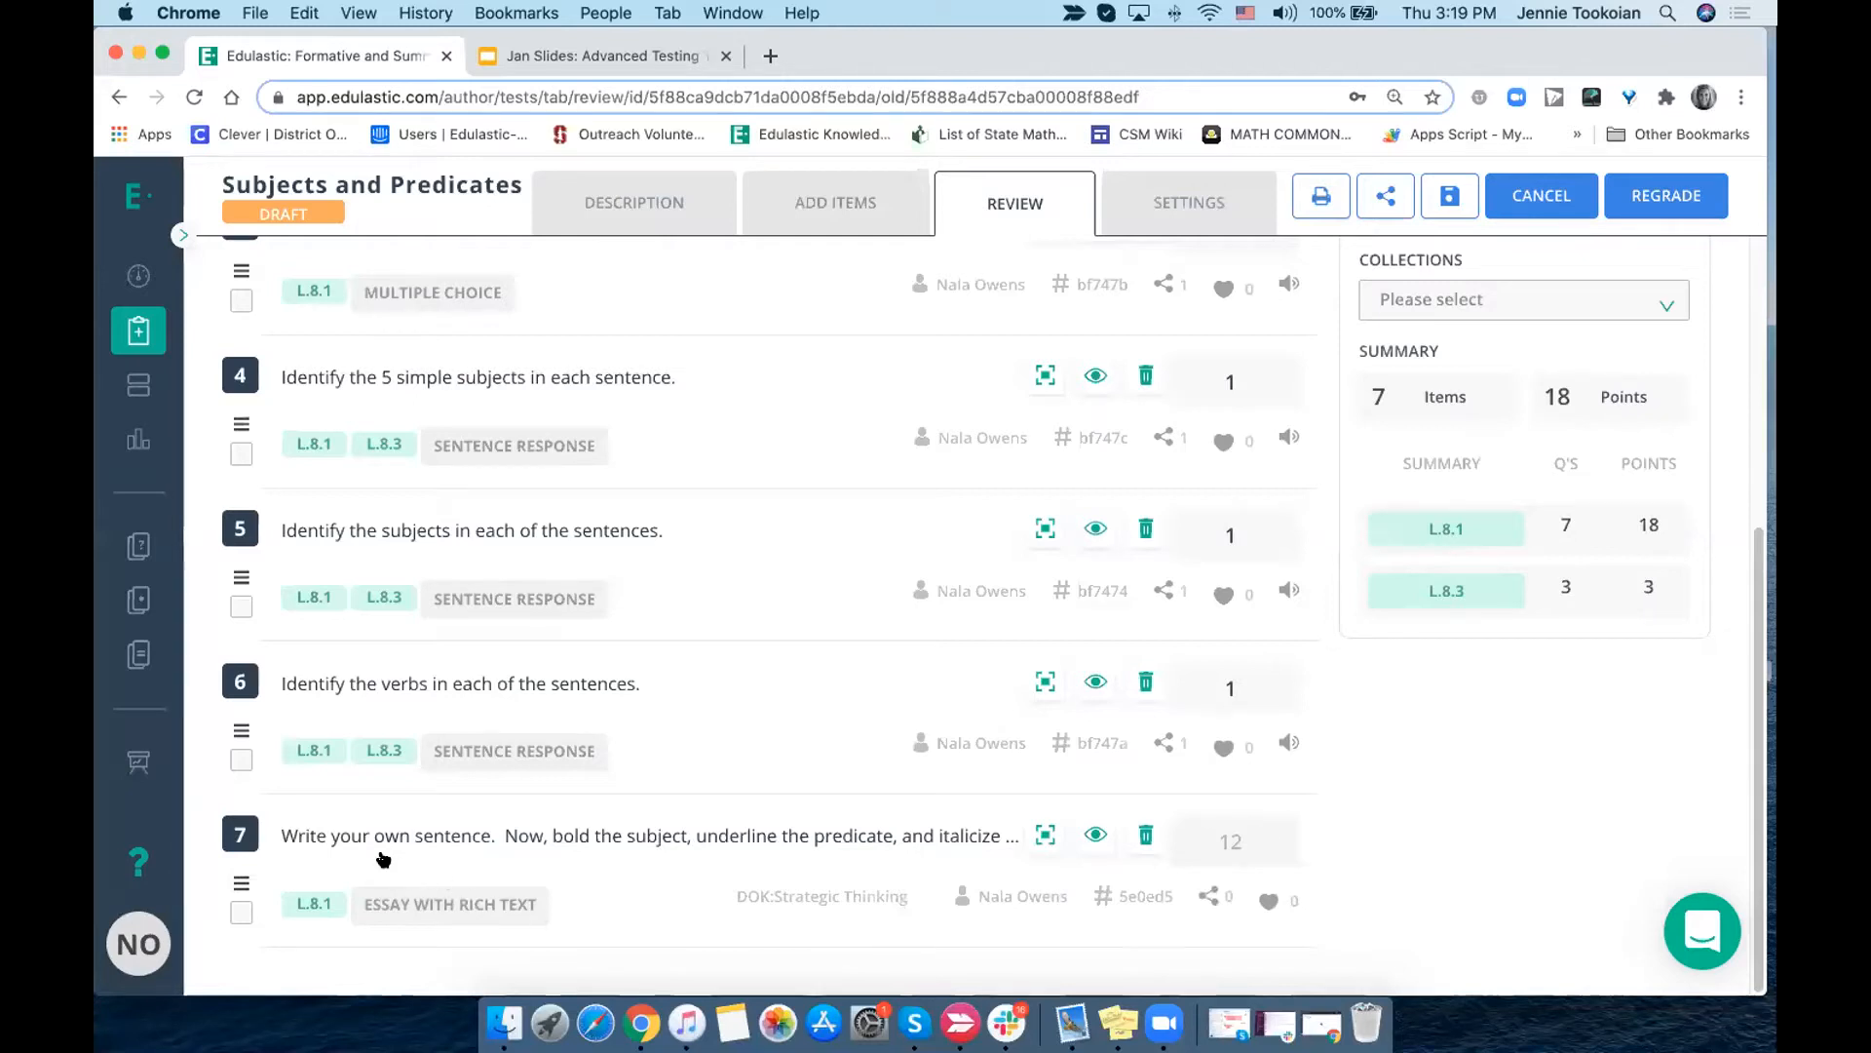
# - Try raising question 1 to 2 points and selecting question 2, and revert both changes
pyautogui.scroll(6, 530, 824)
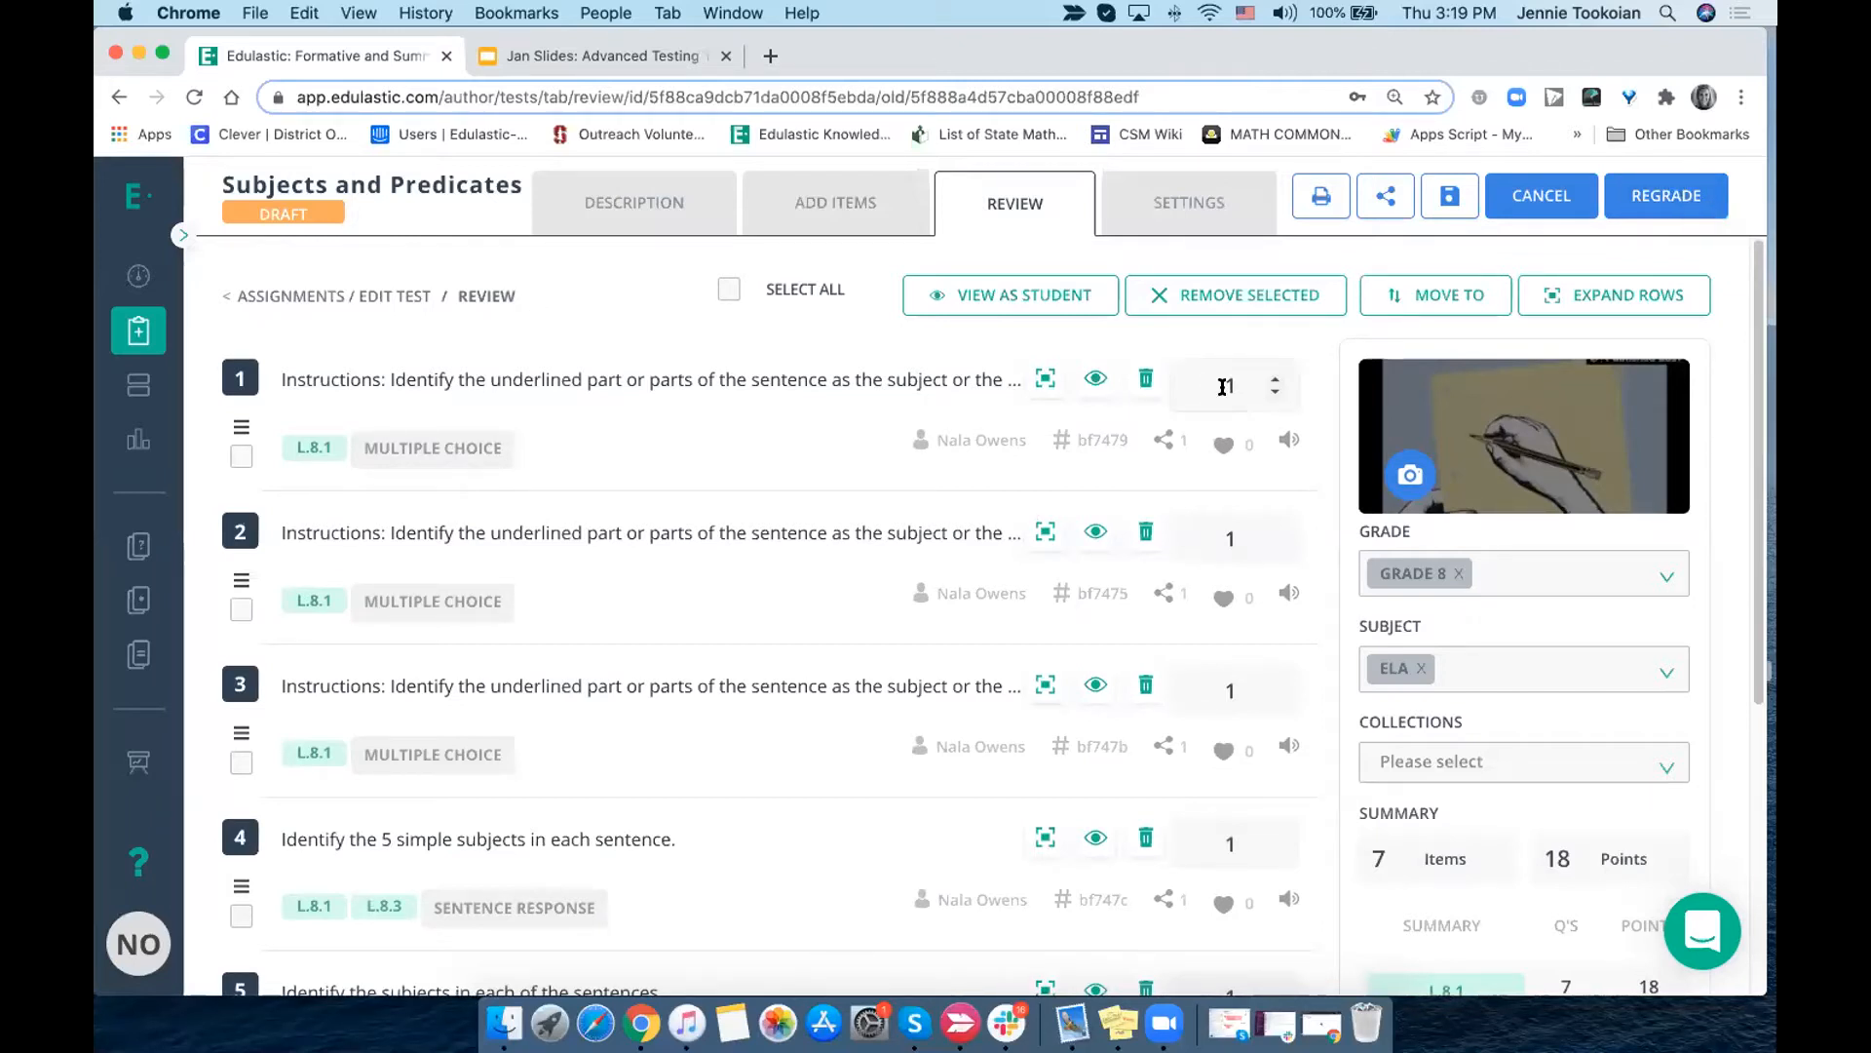
pyautogui.click(1275, 379)
pyautogui.click(236, 612)
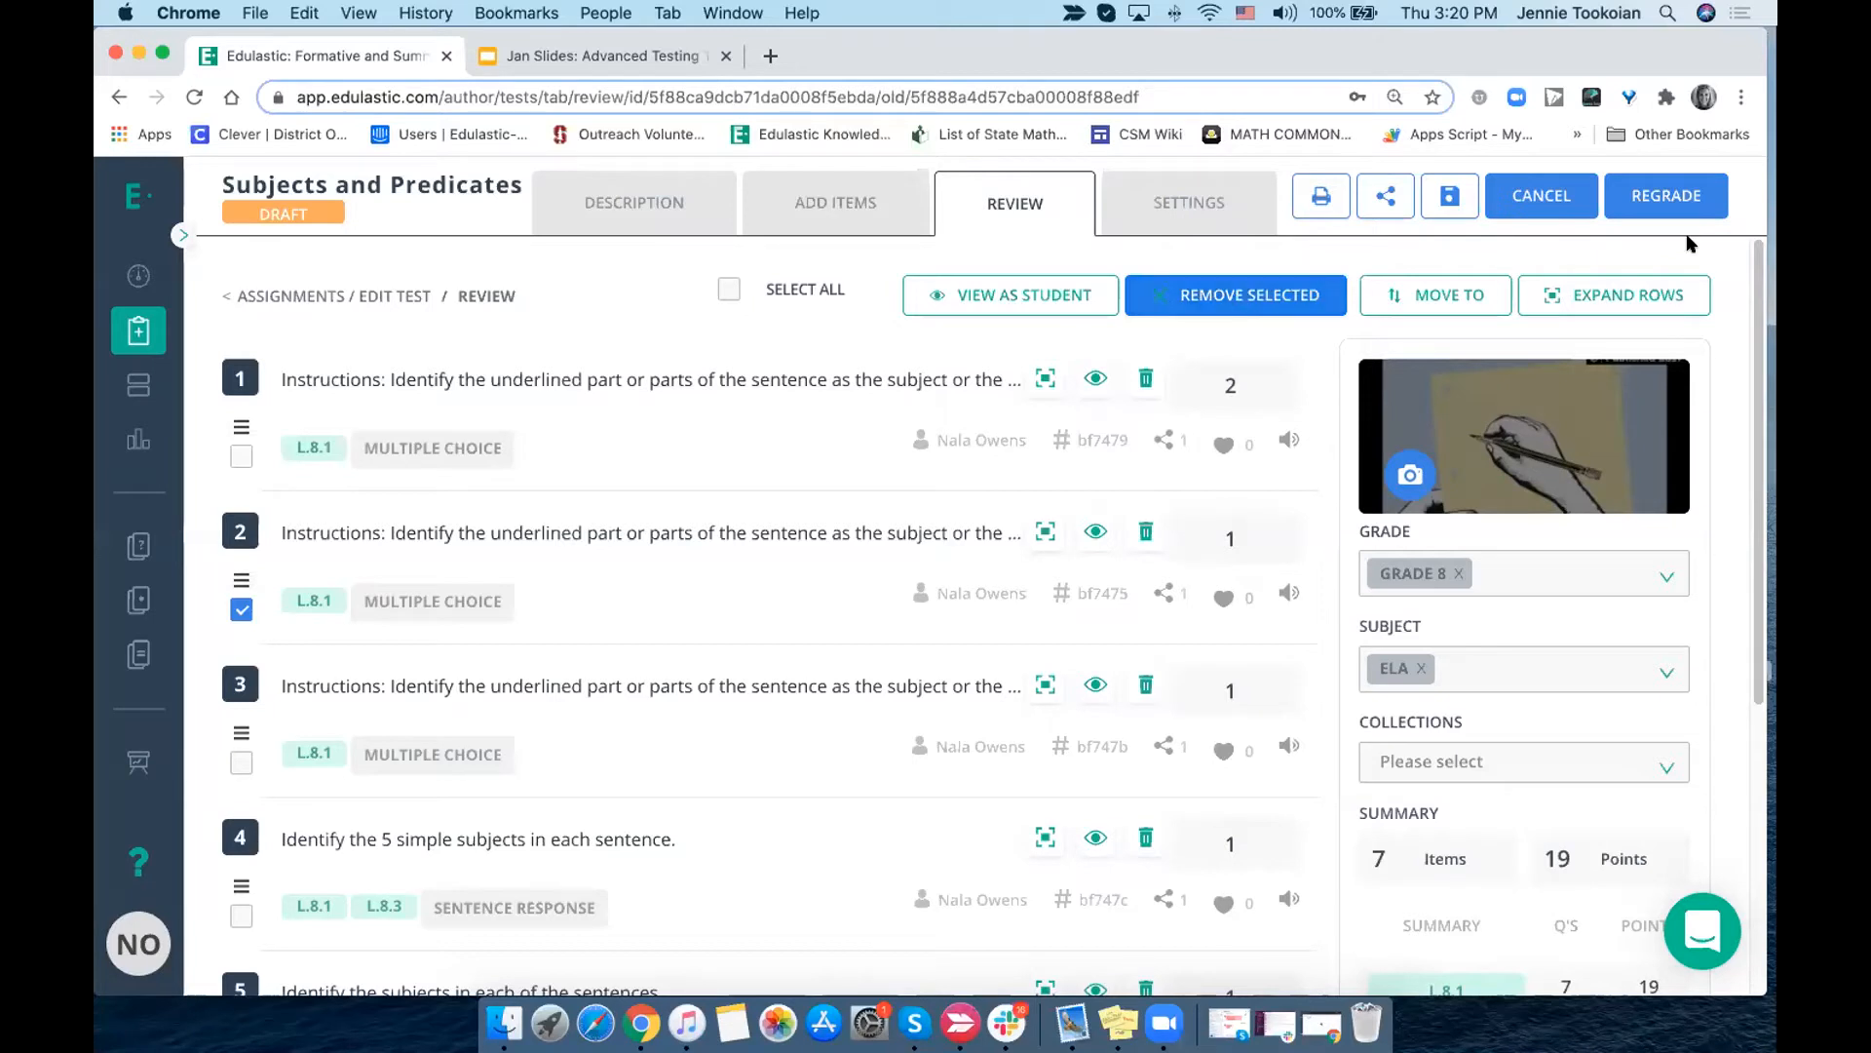
pyautogui.click(243, 611)
pyautogui.click(1276, 393)
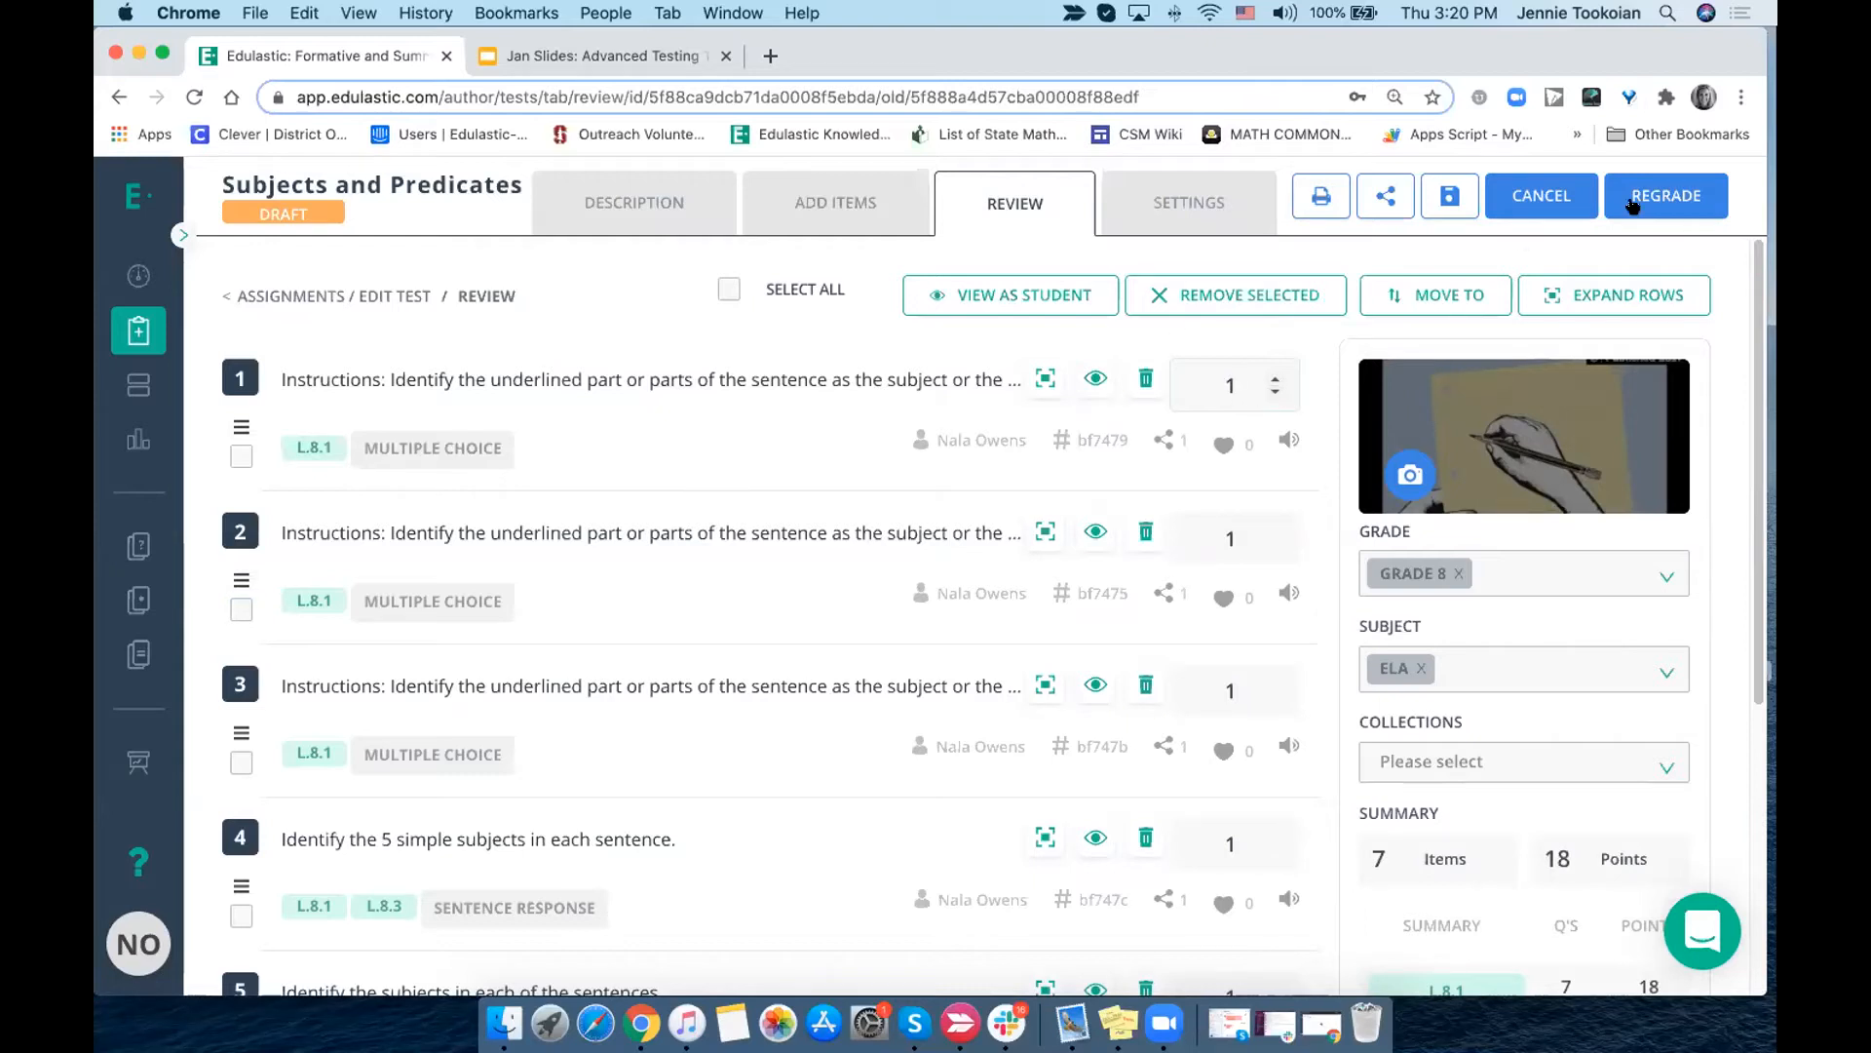
# - Proceed to the regrade options for the edited test and choose Give ZERO Points for added items
pyautogui.click(1667, 196)
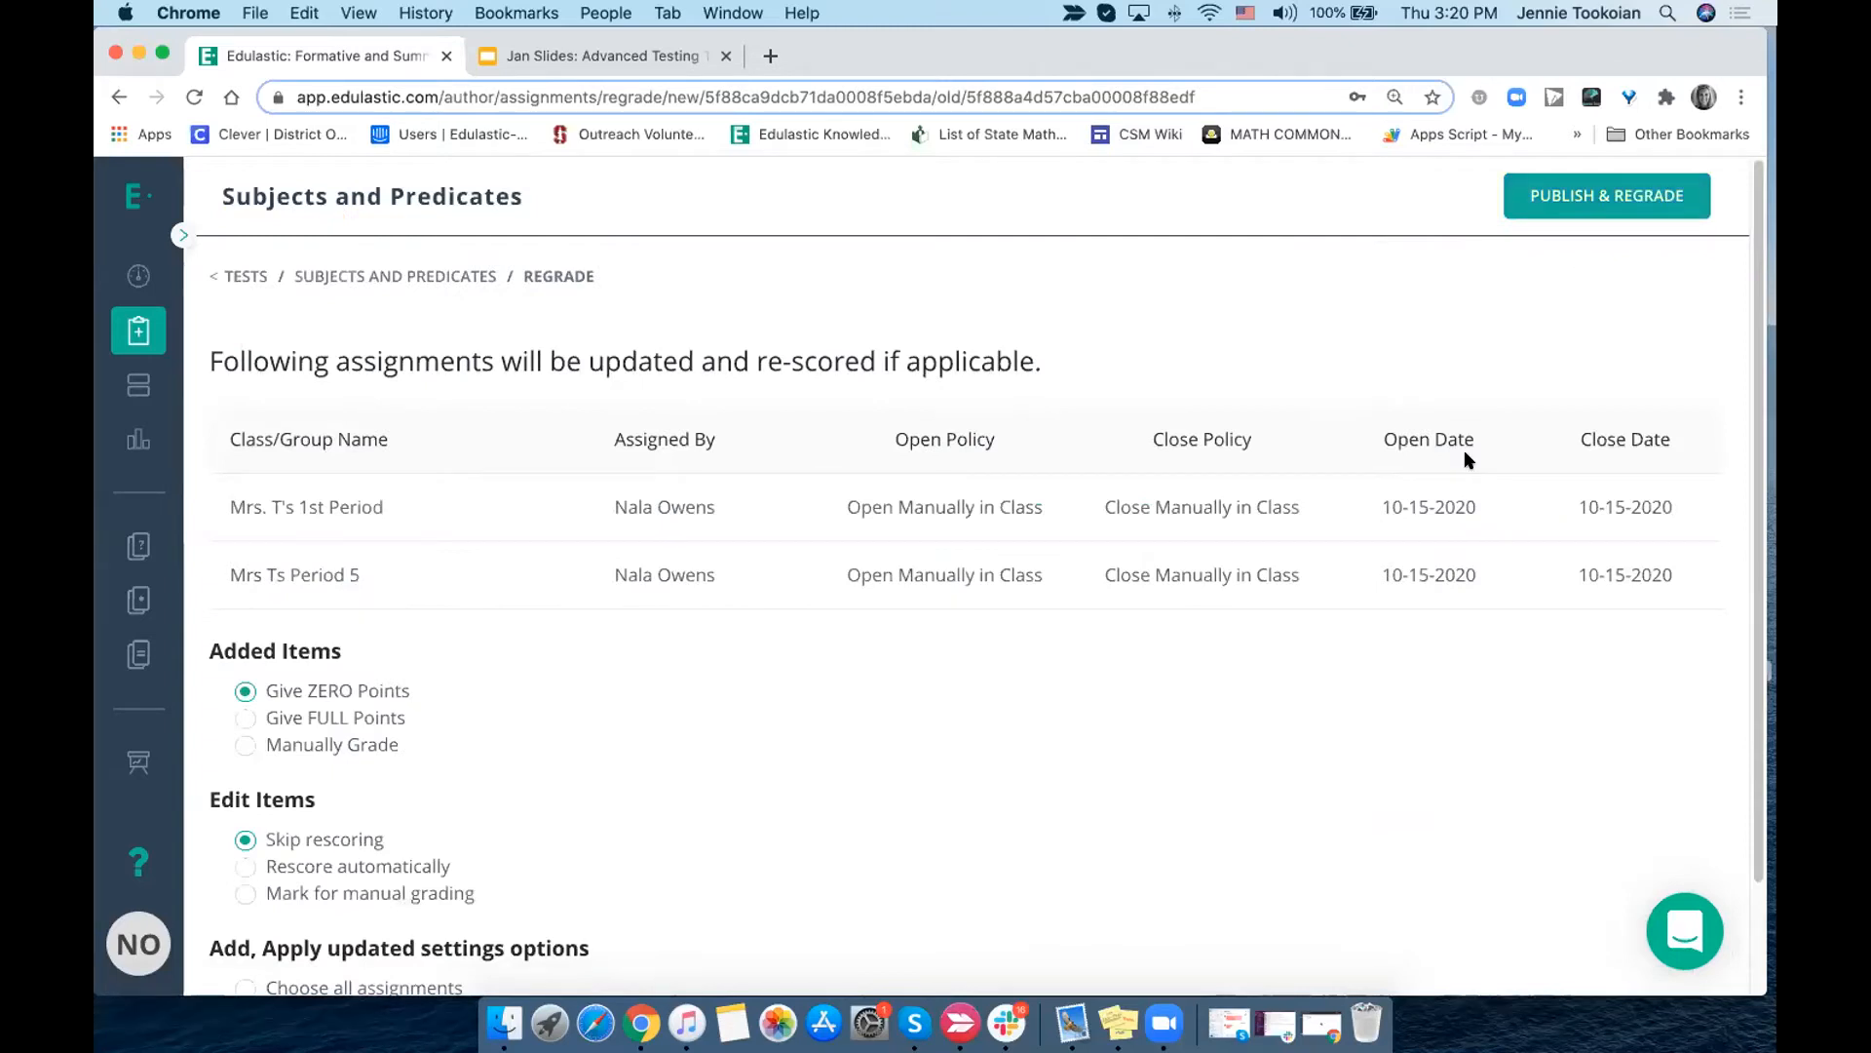
pyautogui.scroll(-2, 1464, 448)
pyautogui.scroll(-2, 1464, 448)
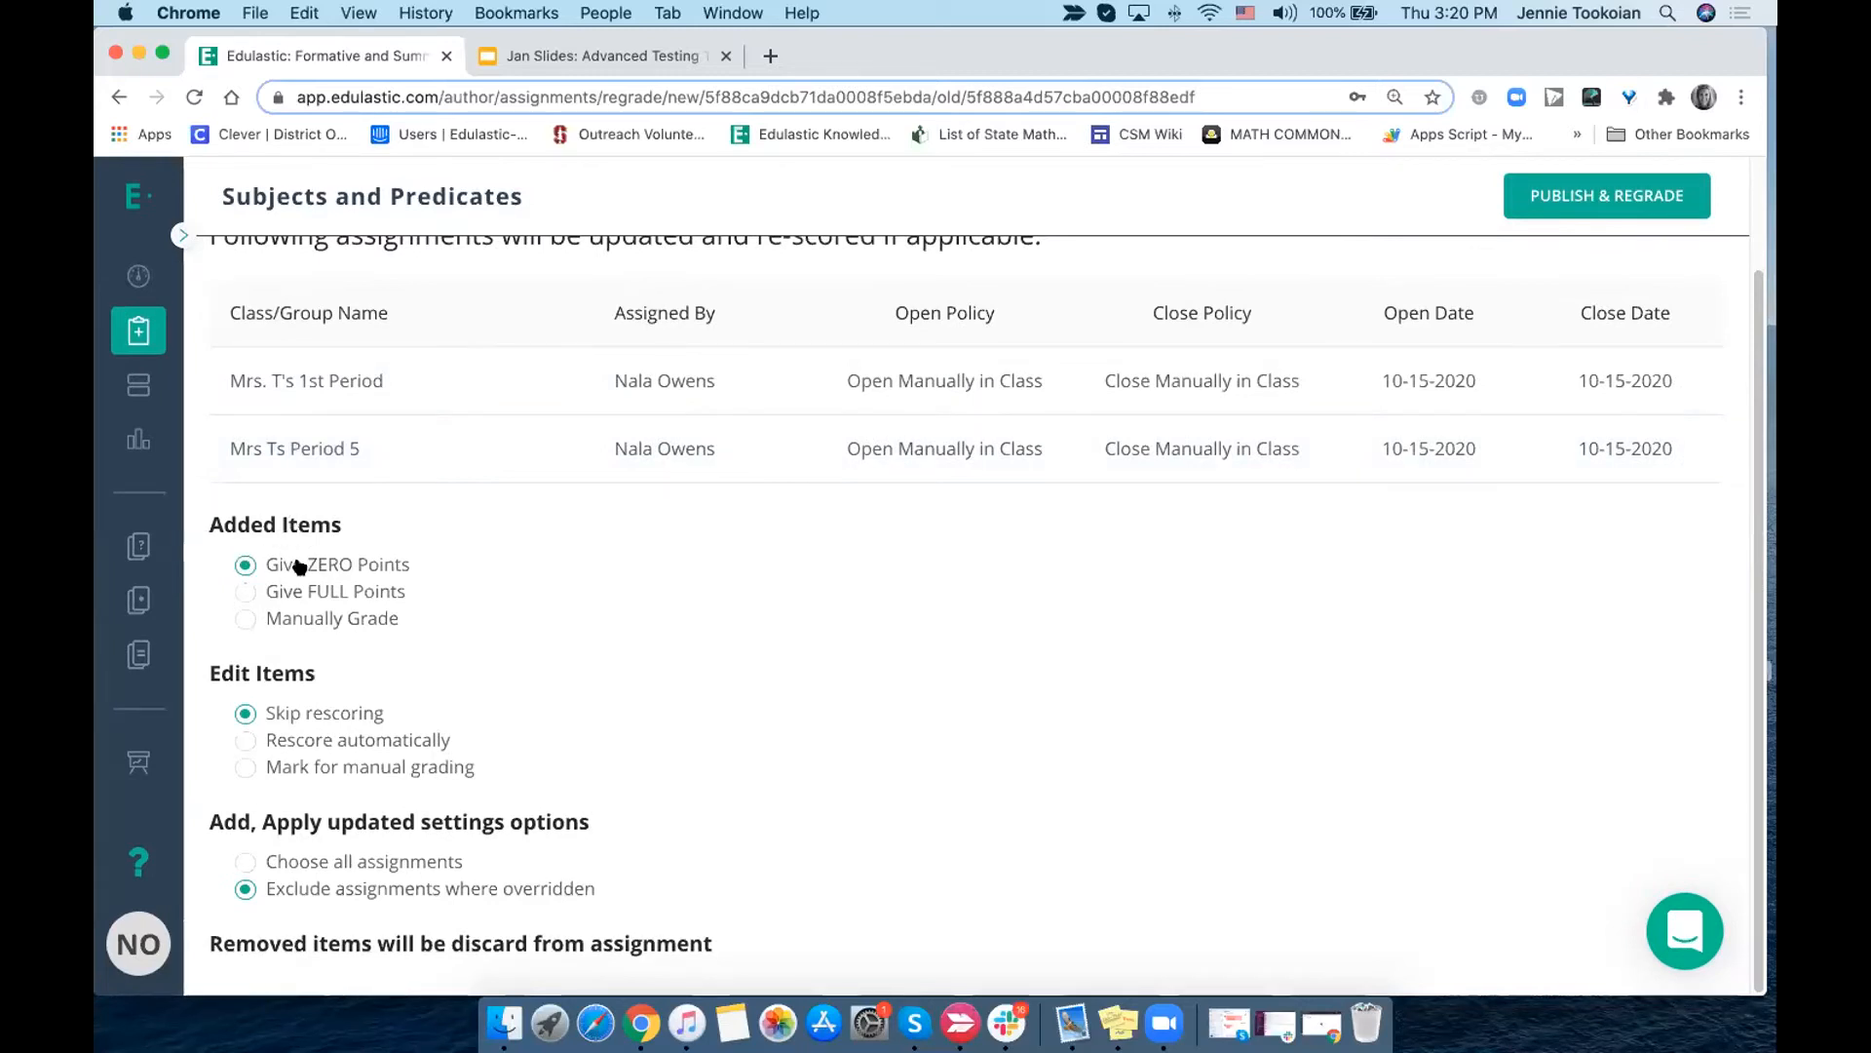
pyautogui.moveTo(351, 518); pyautogui.dragTo(202, 522)
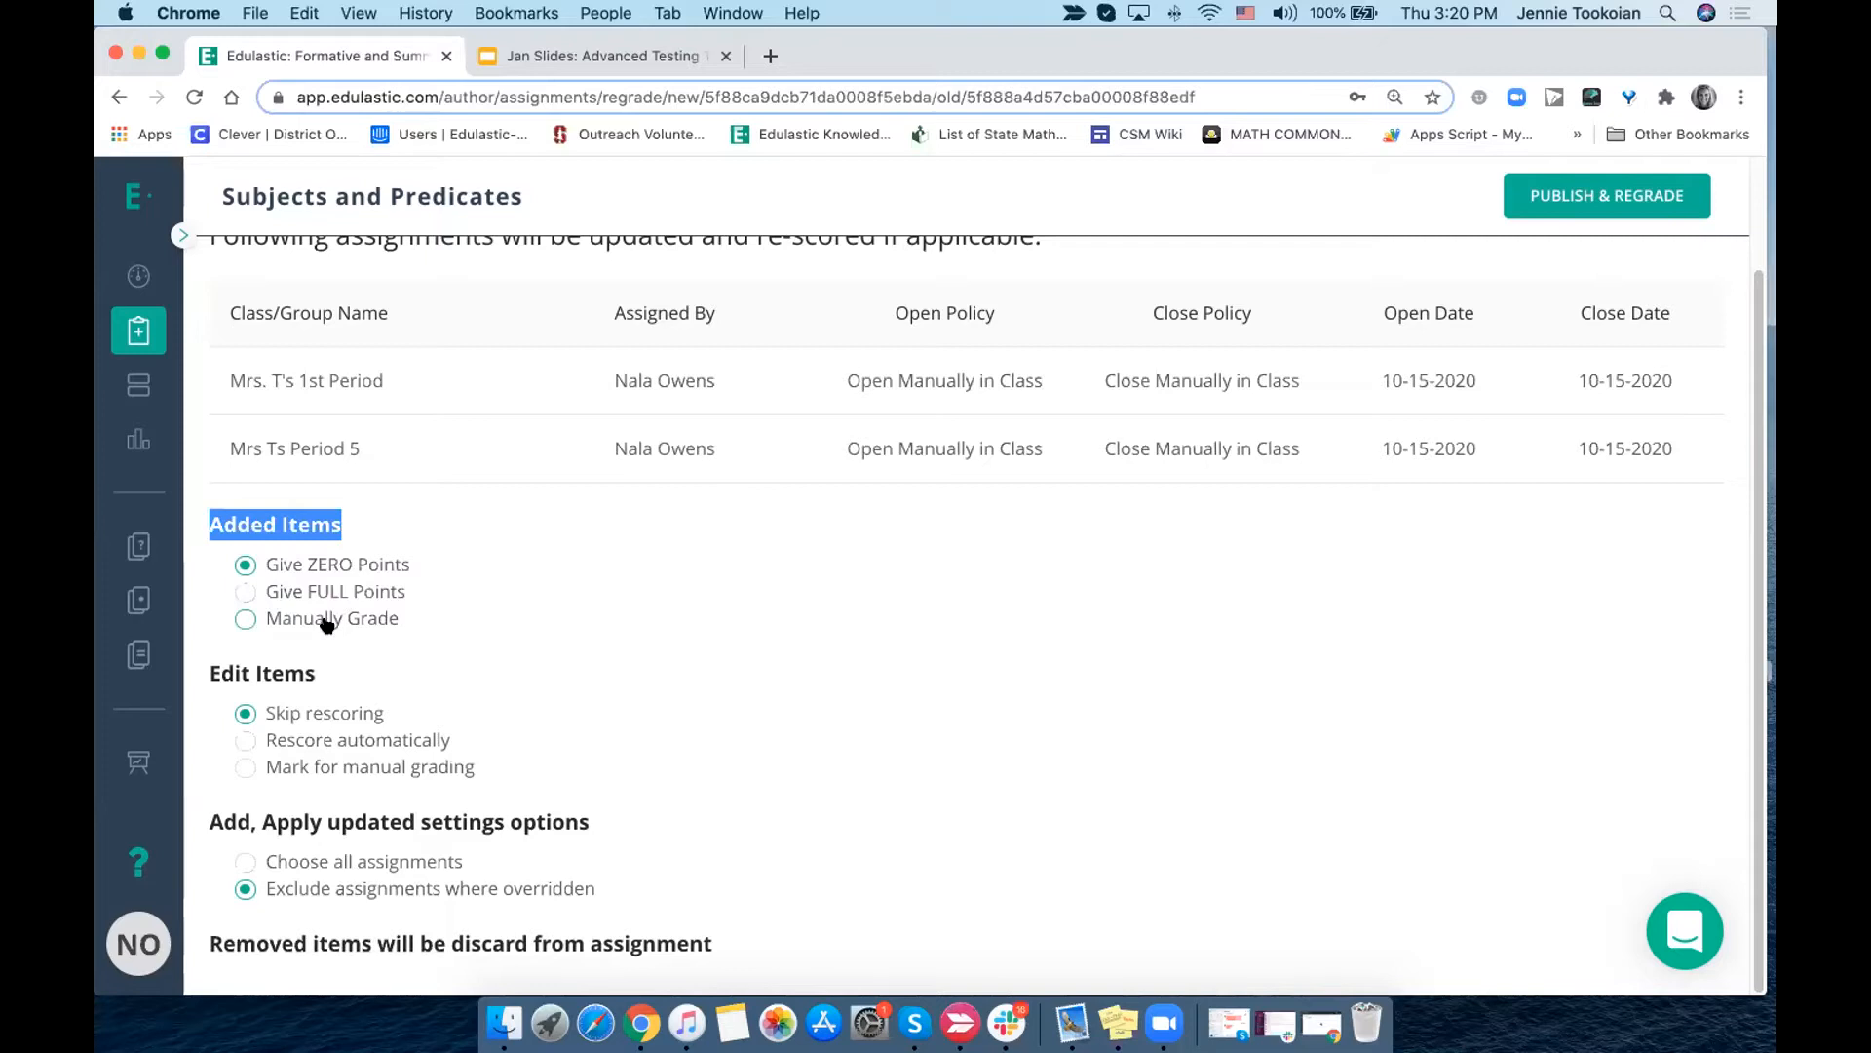
pyautogui.click(293, 569)
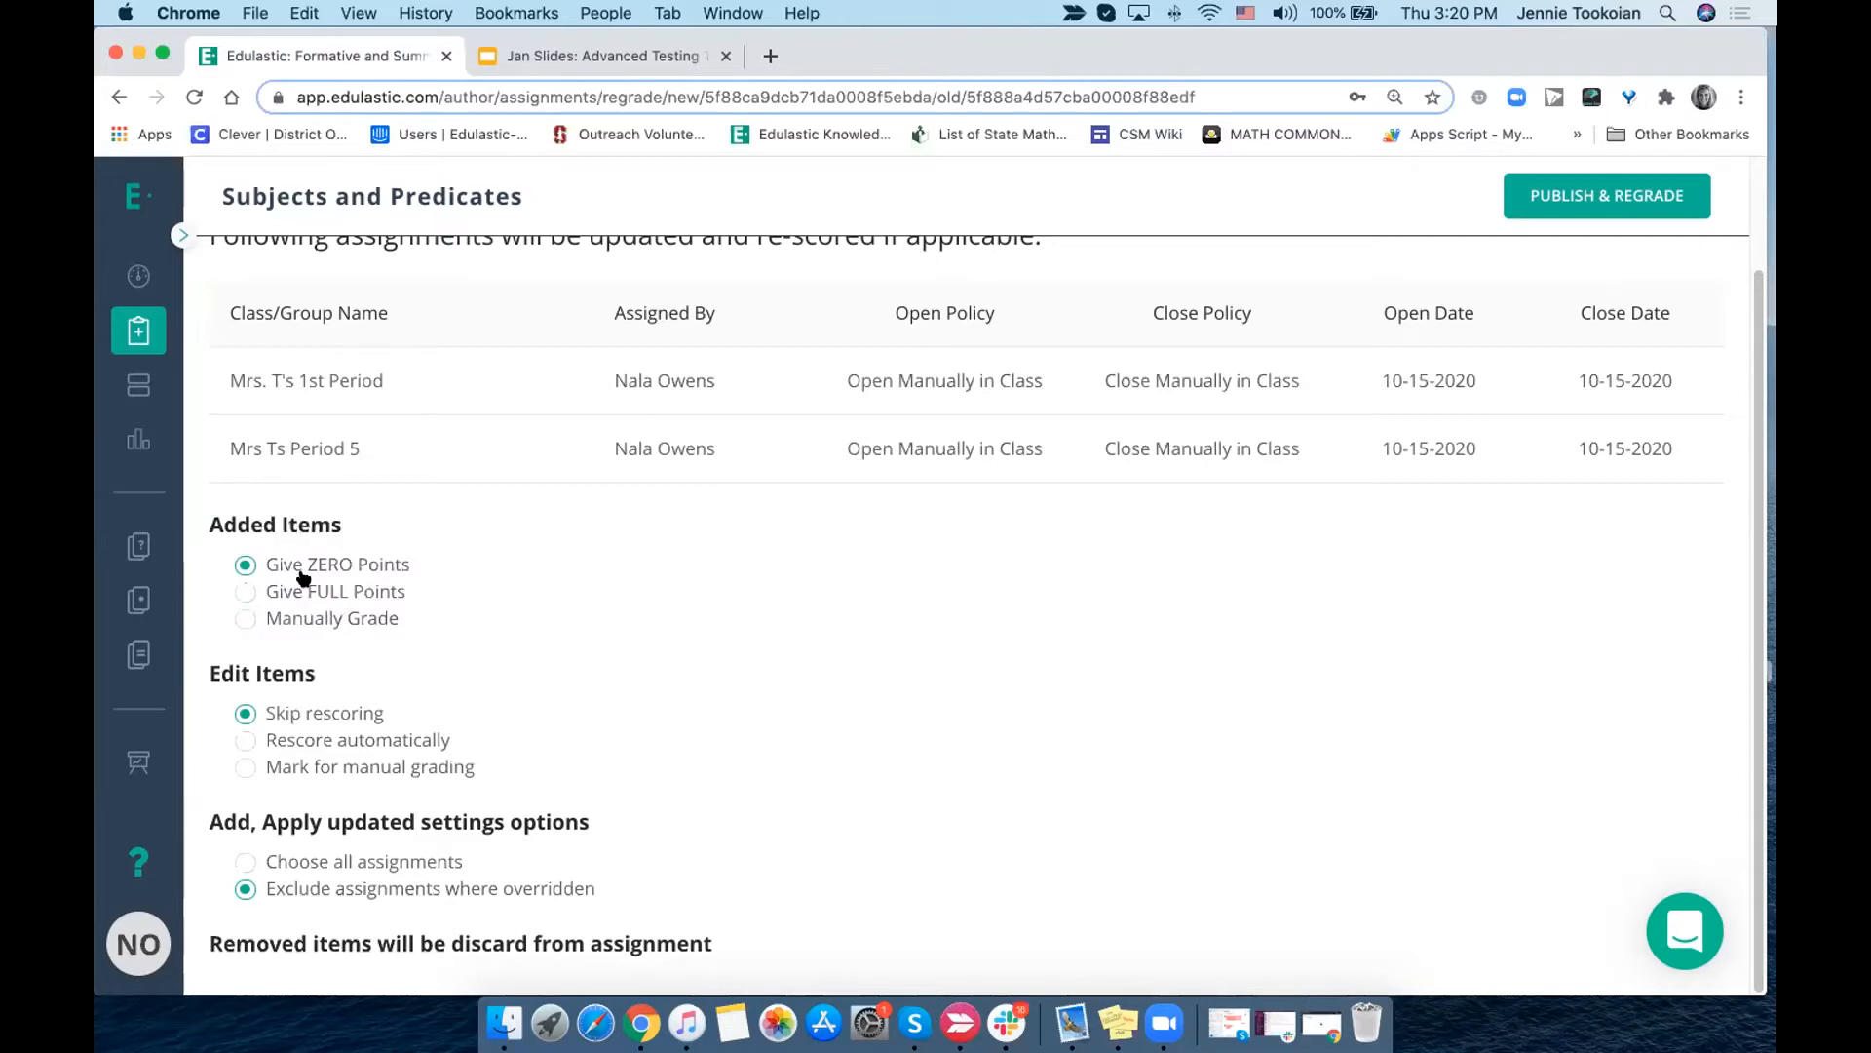
# - Set added items to Give FULL Points, edited items to Rescore automatically and settings to Choose all assignments, then publish the regrade
pyautogui.click(246, 592)
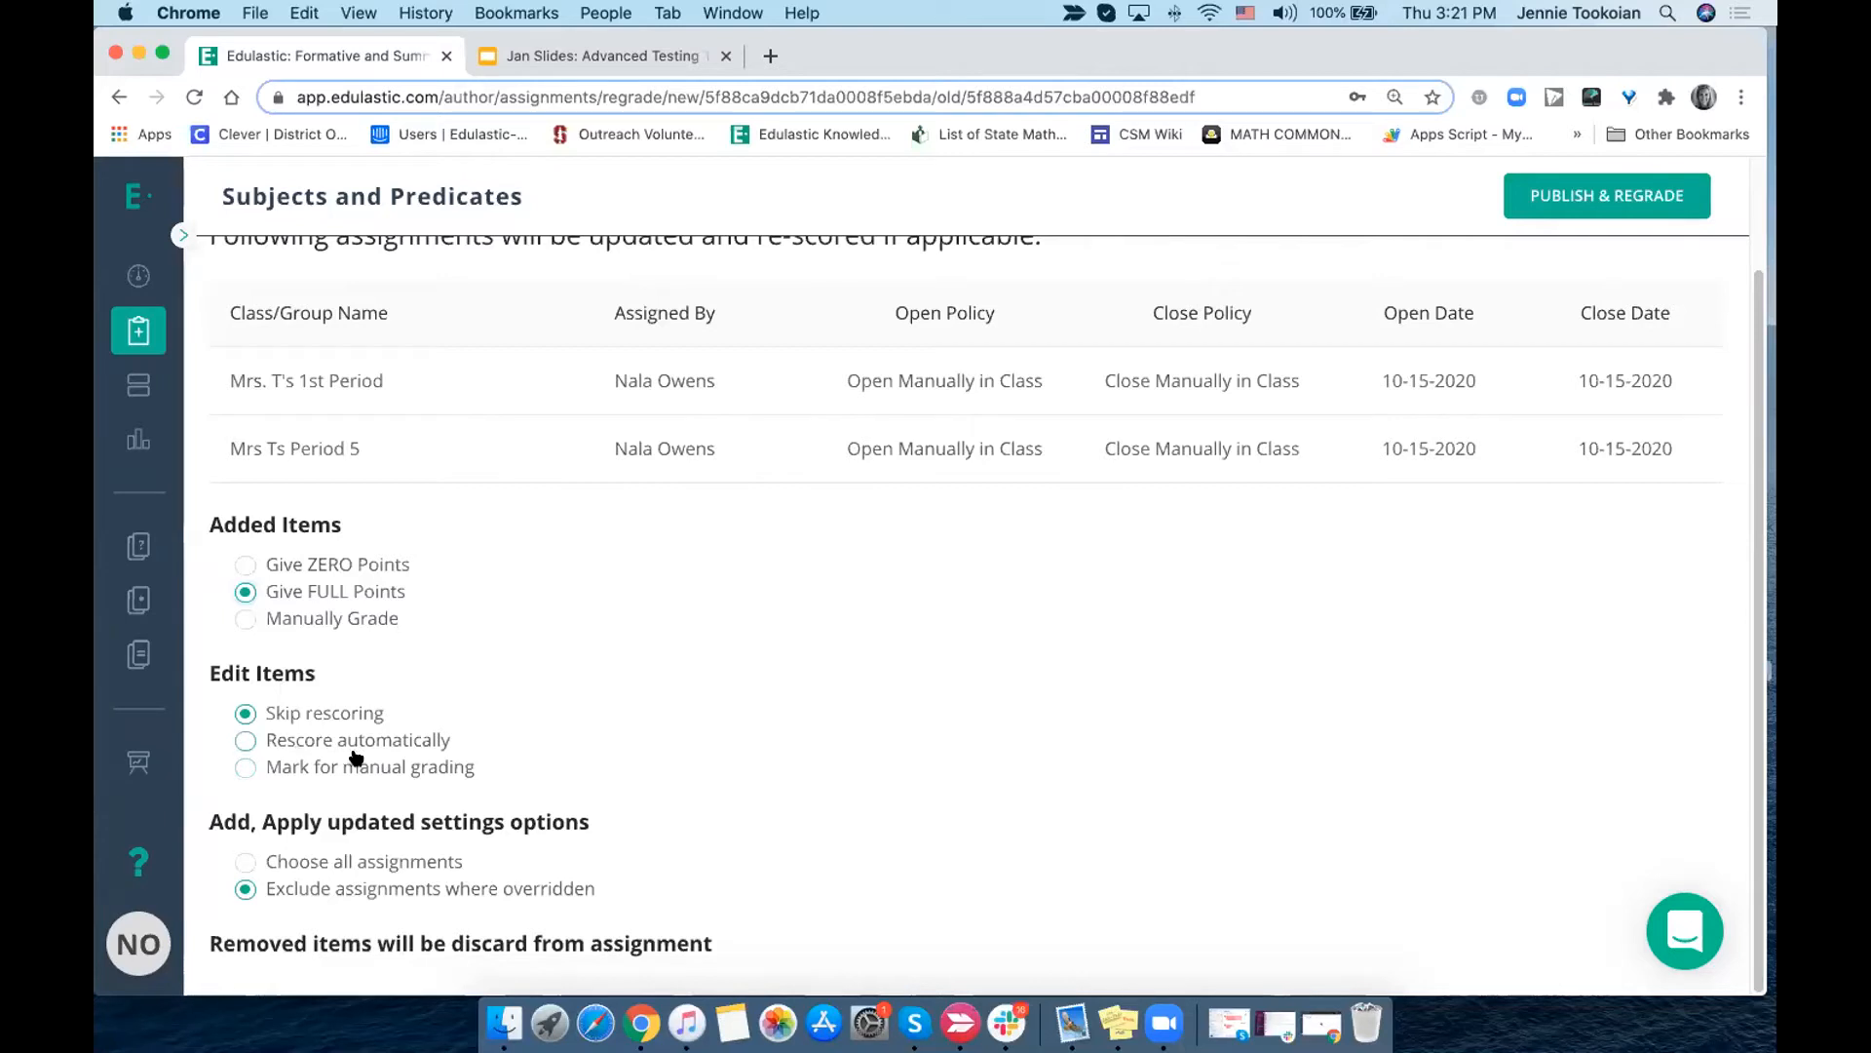
pyautogui.click(245, 742)
pyautogui.click(245, 864)
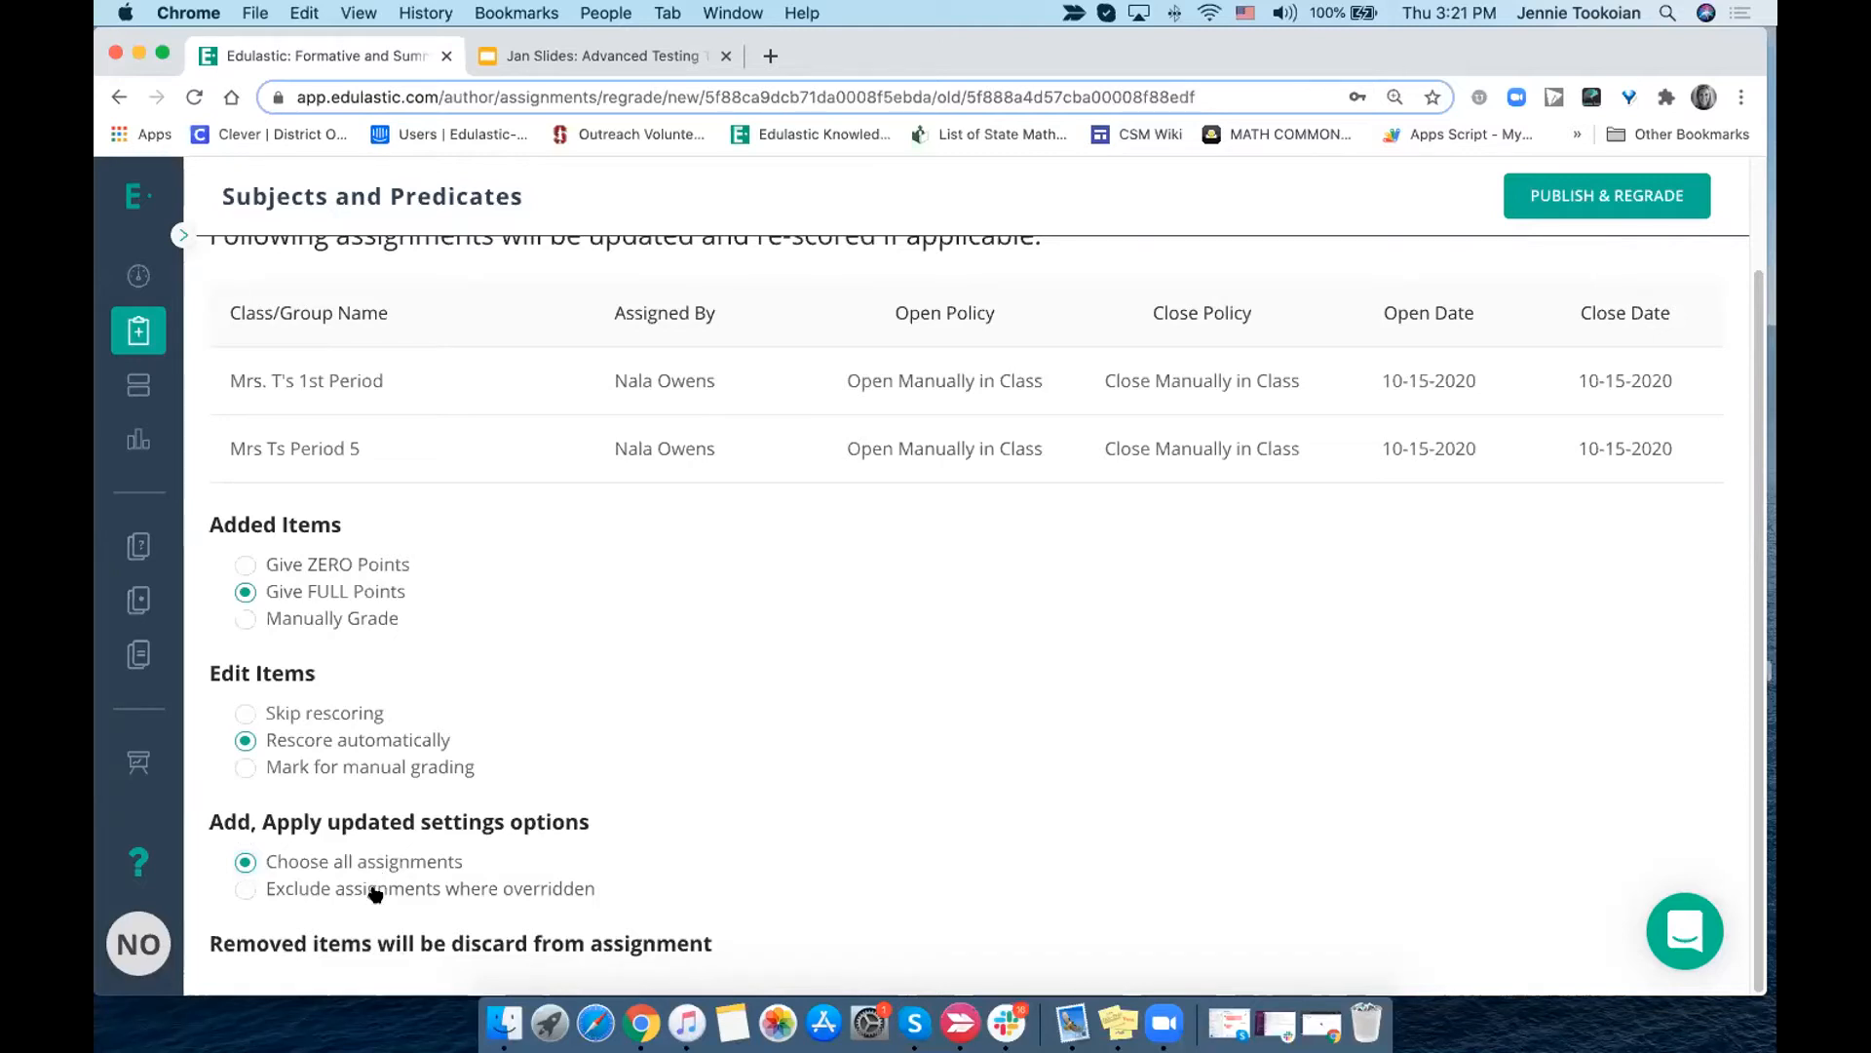
pyautogui.click(245, 889)
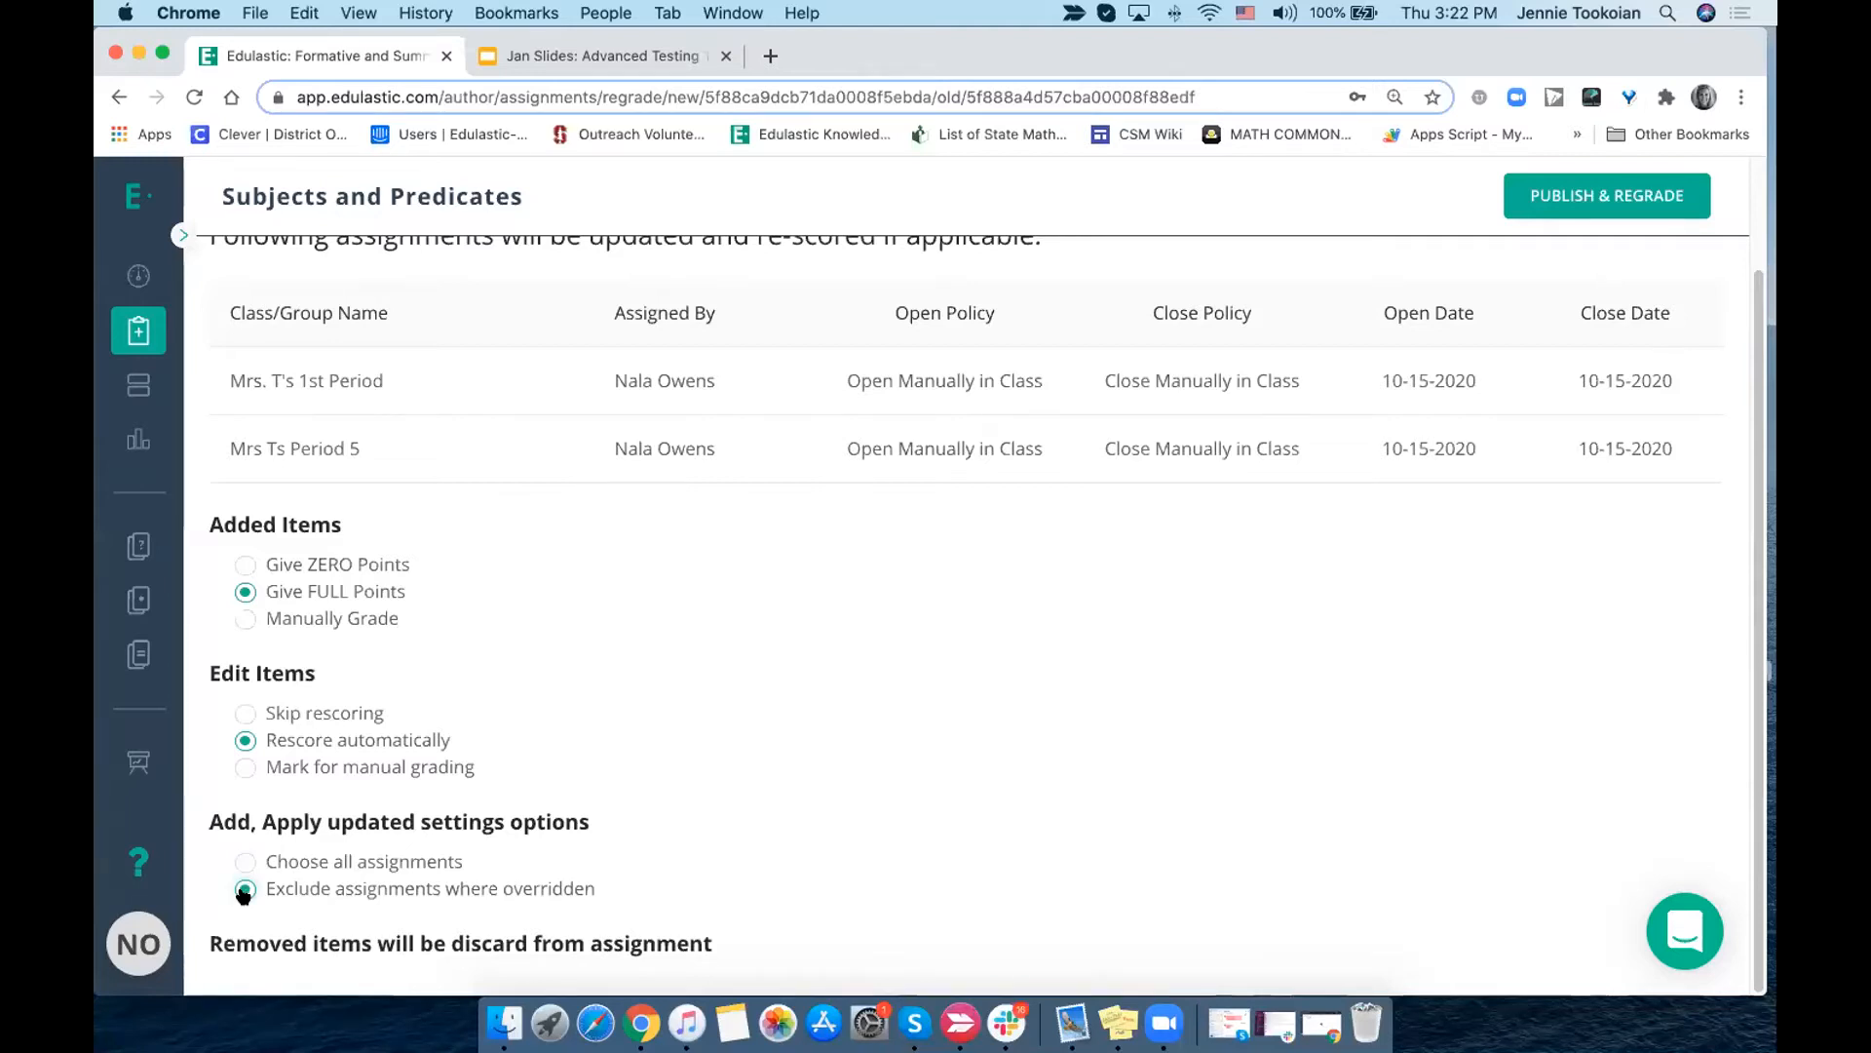
pyautogui.click(245, 862)
pyautogui.click(1607, 198)
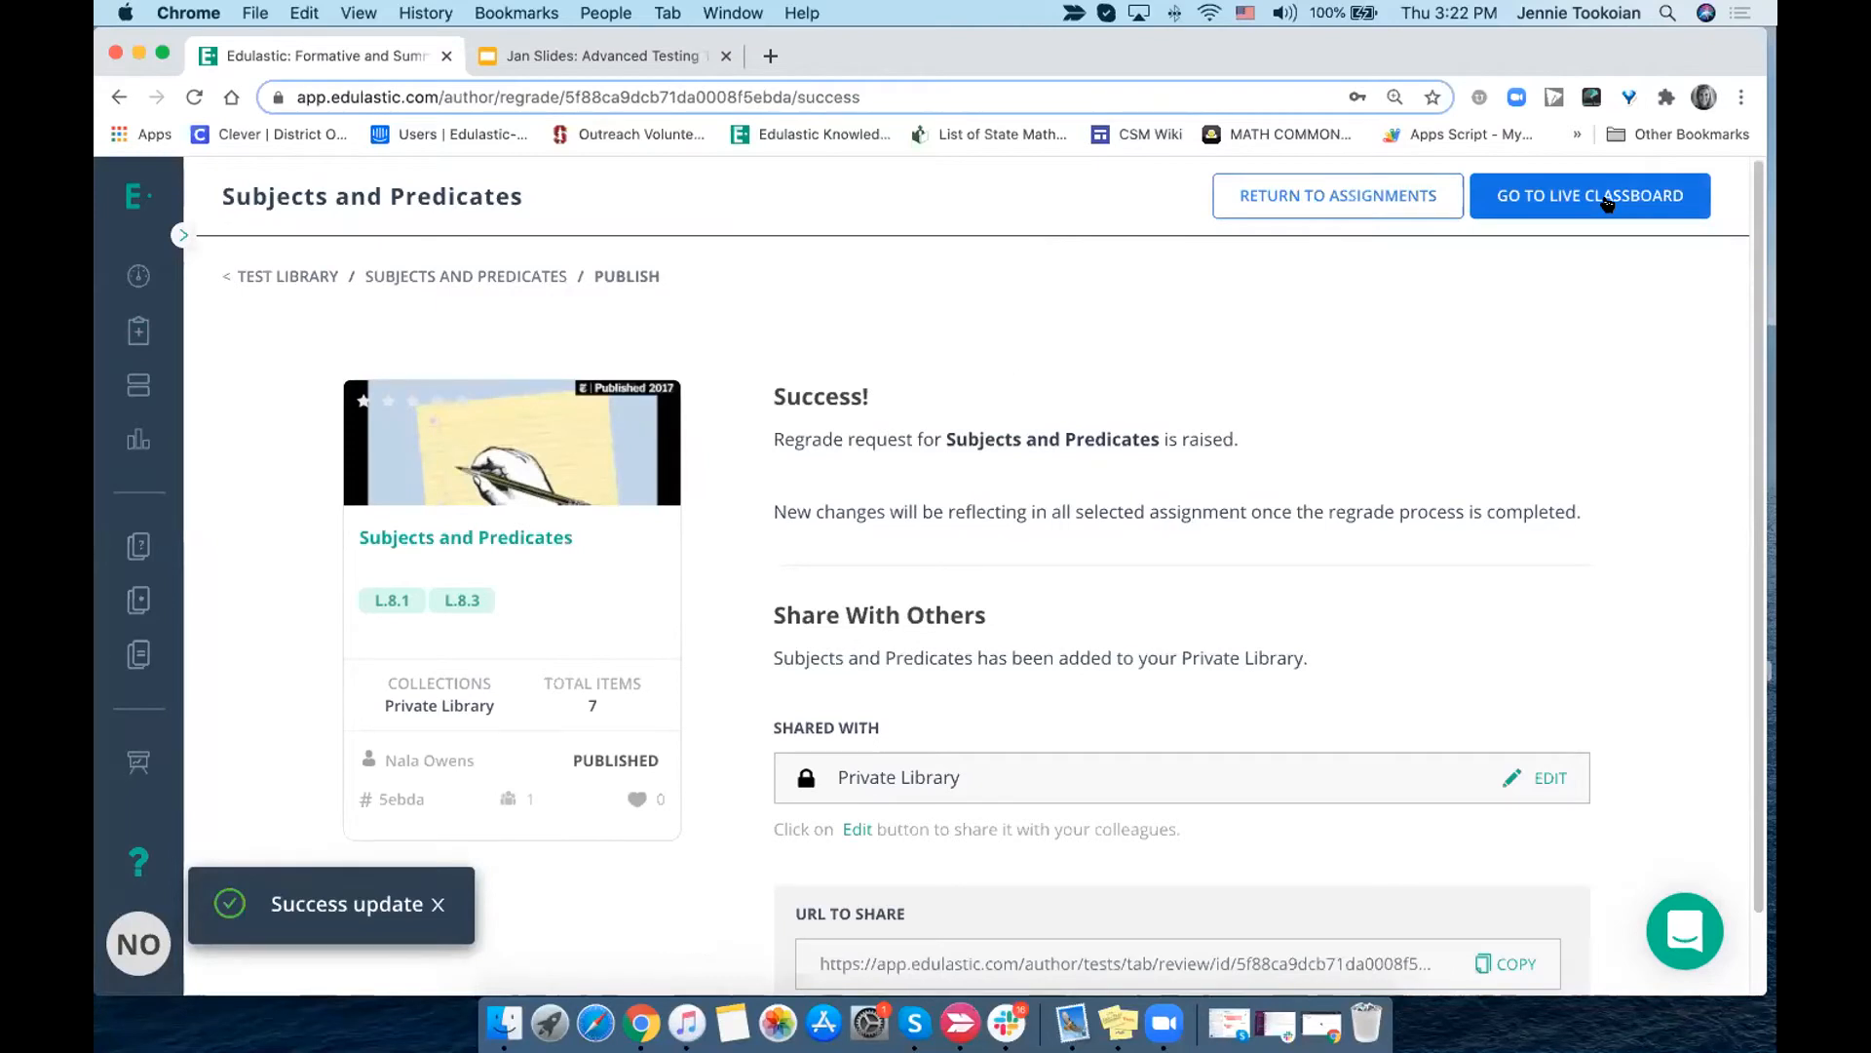
# - Go to the live class board of the regraded test and review the question chart and student scores
pyautogui.click(1568, 195)
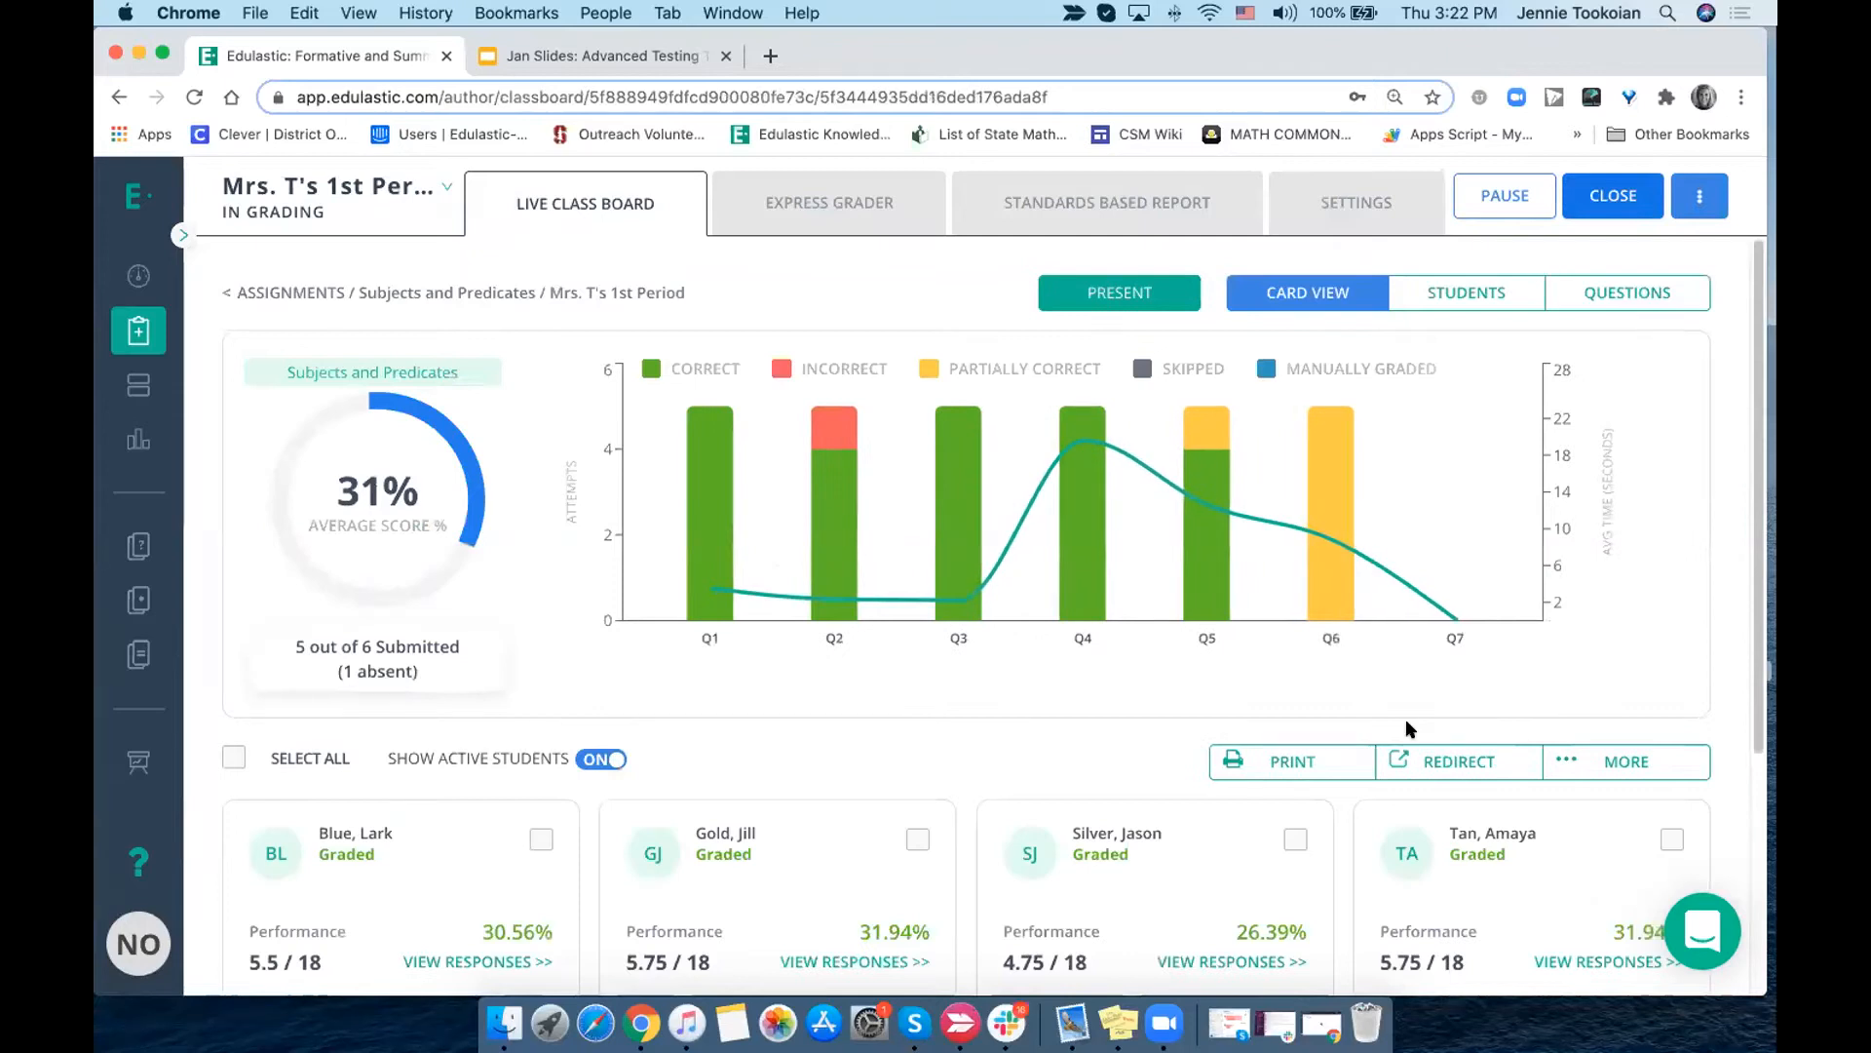
pyautogui.scroll(-2, 1459, 688)
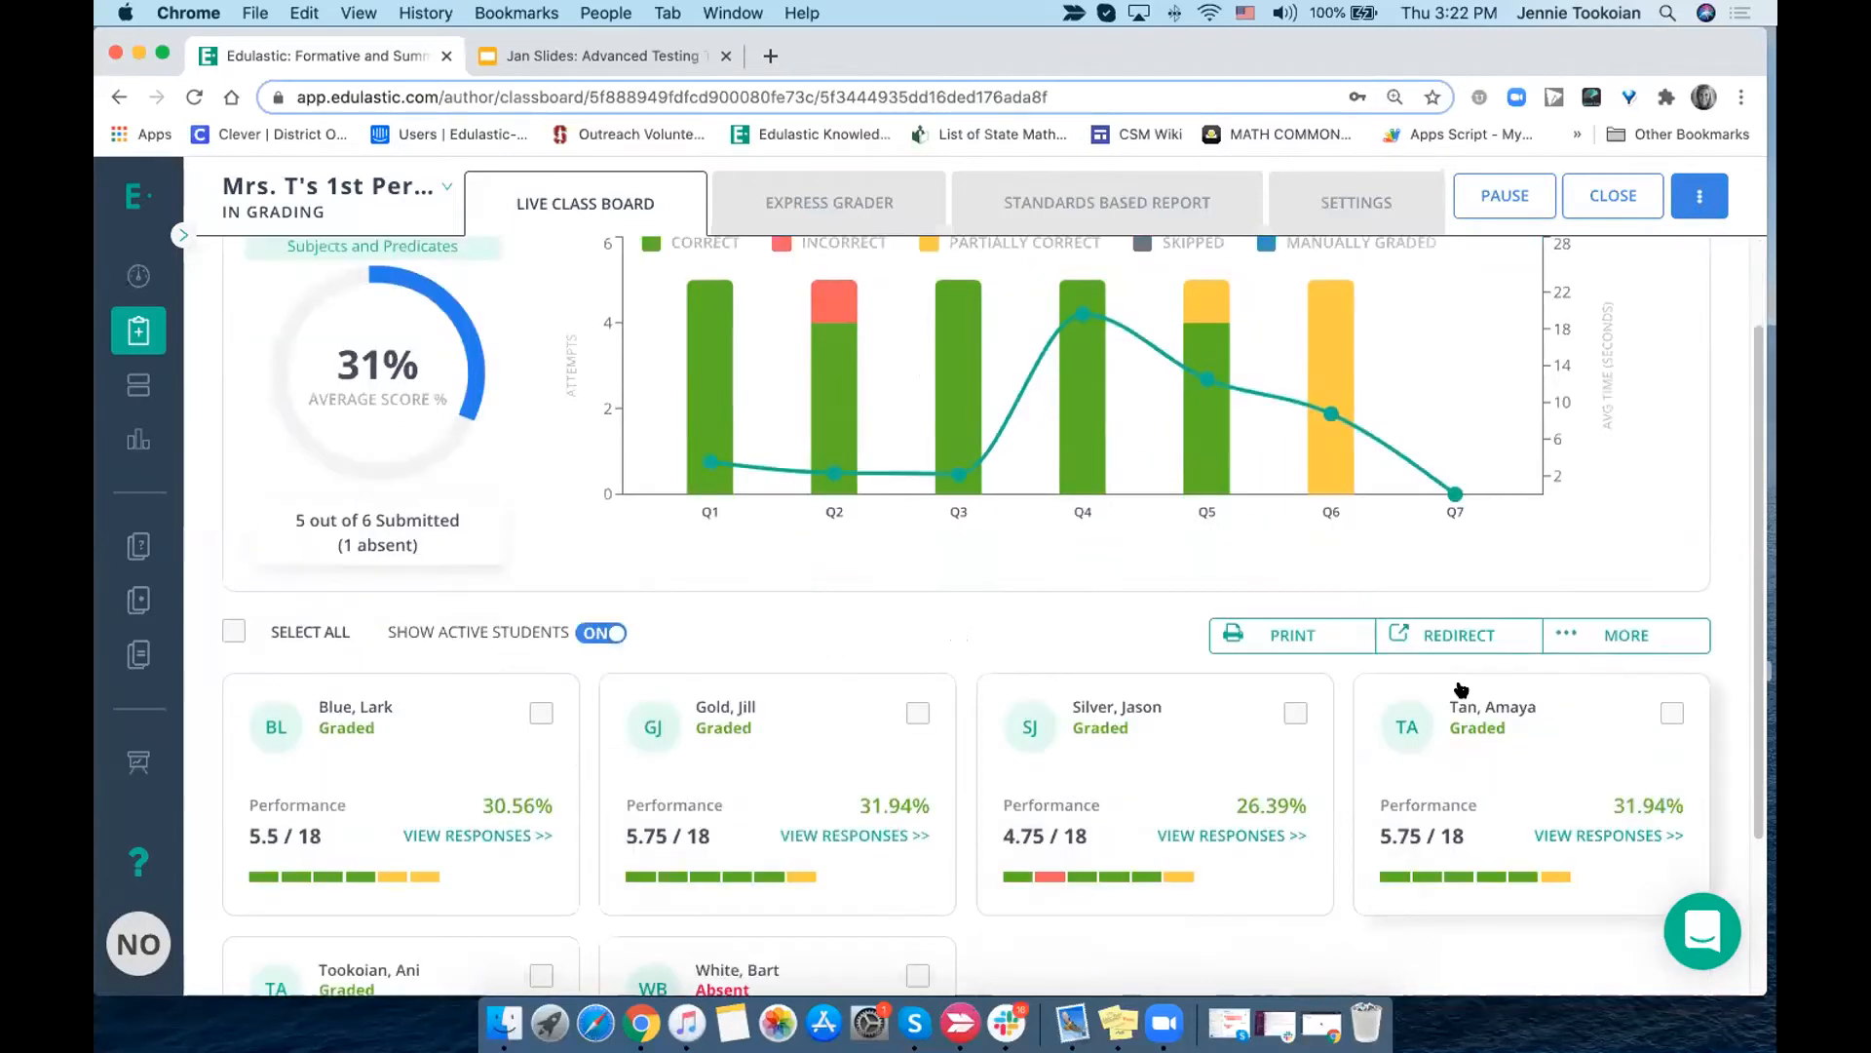
pyautogui.scroll(-1, 1461, 634)
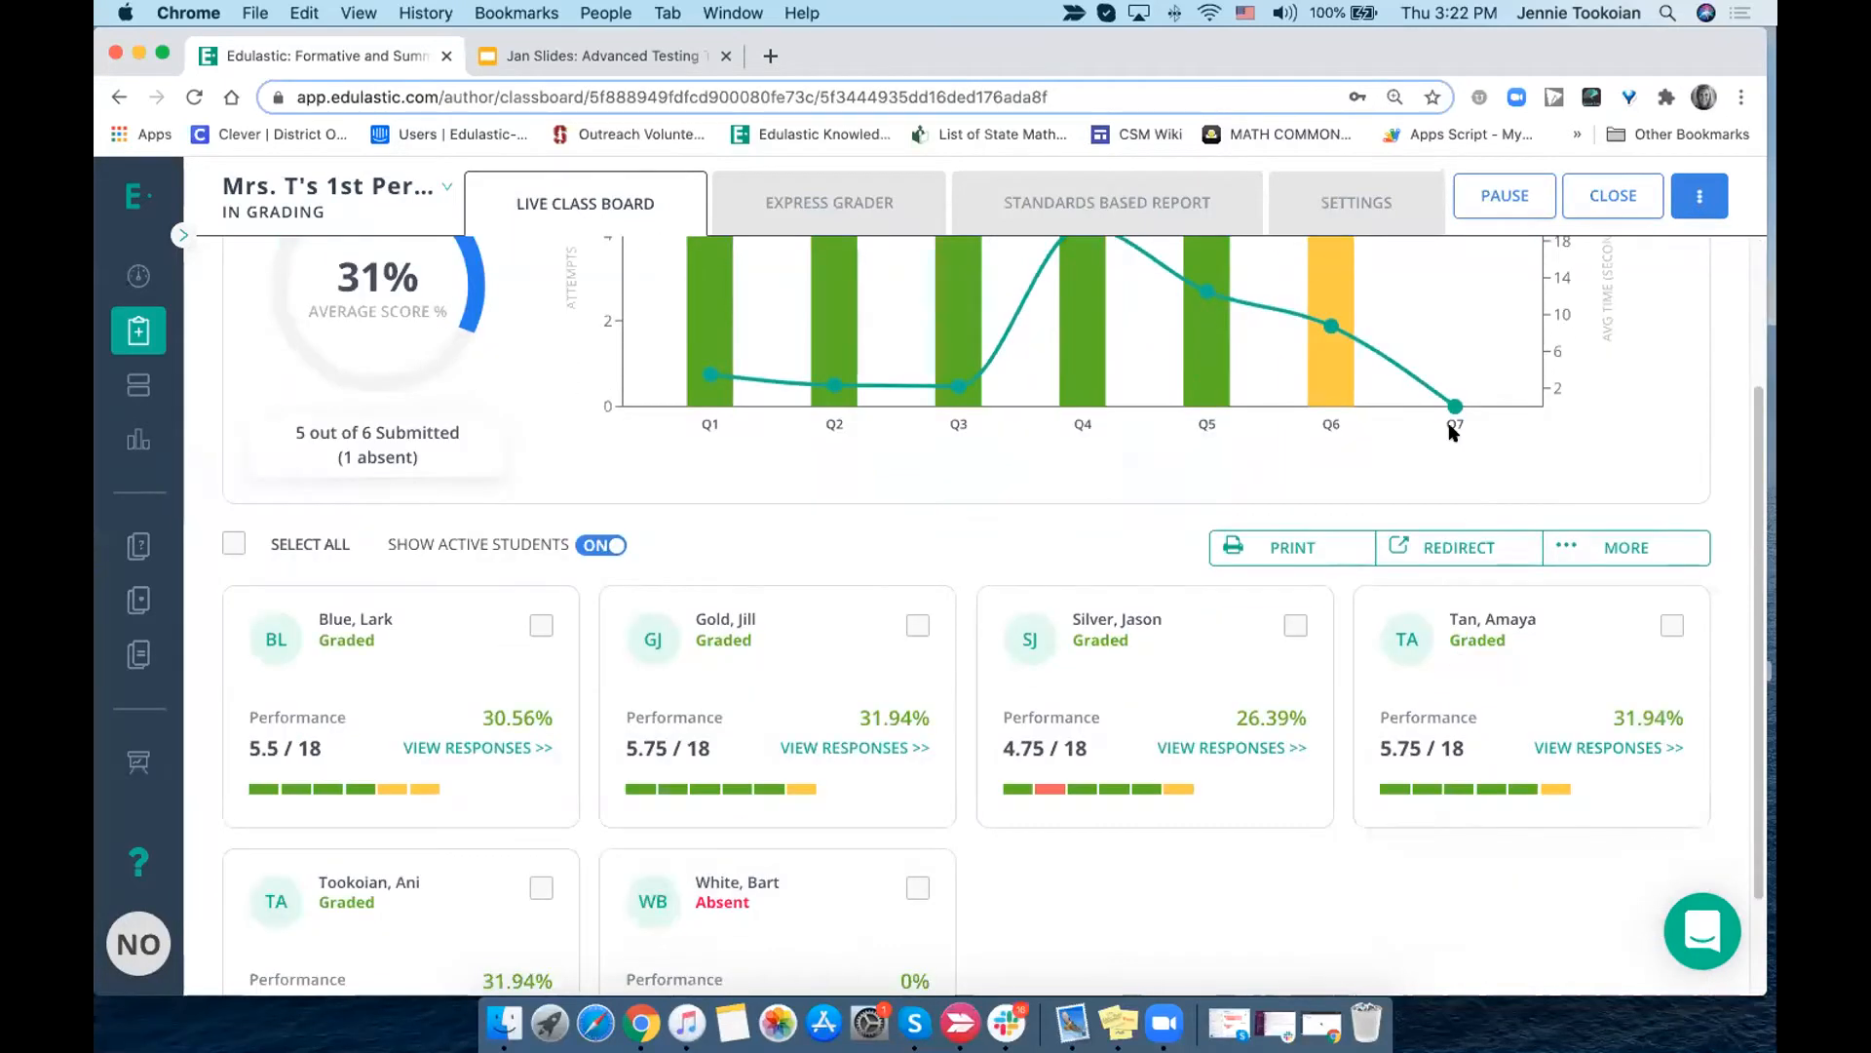
pyautogui.scroll(1, 1451, 431)
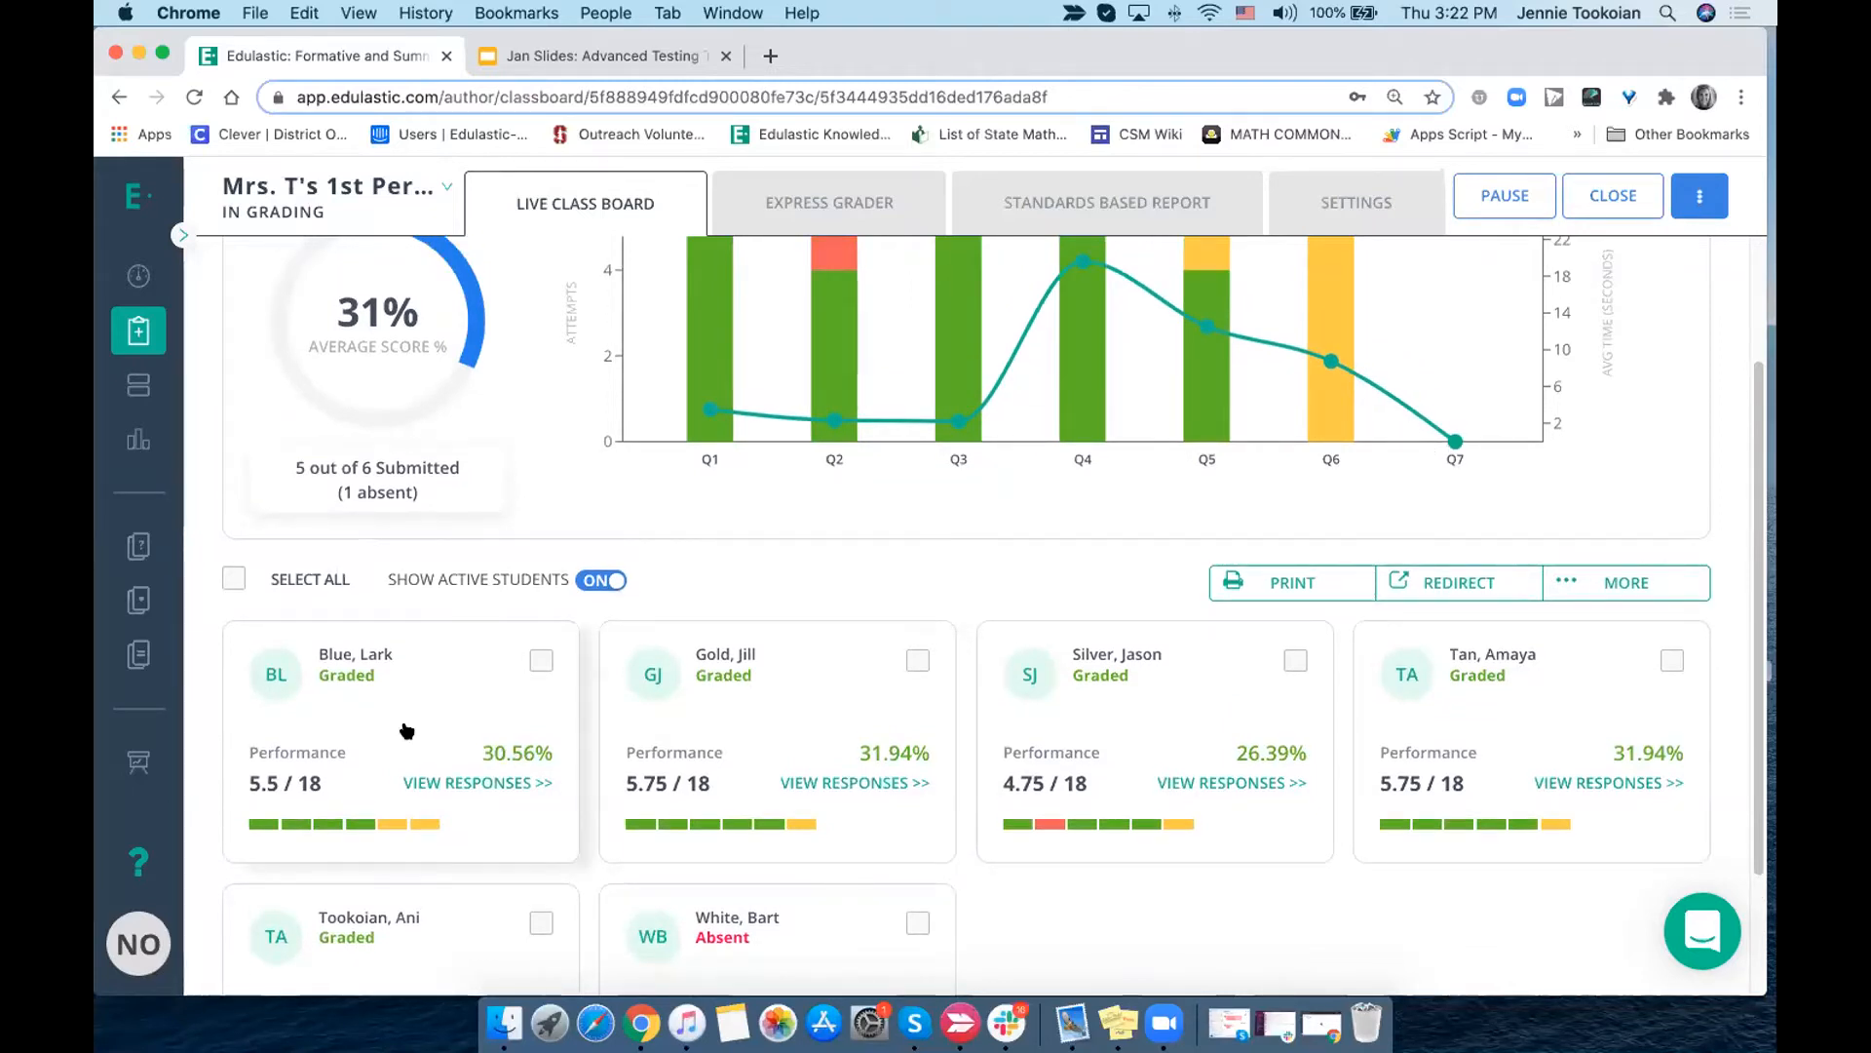
# - Select all students and start redirecting the assignment, targeting the entire class
pyautogui.click(233, 579)
pyautogui.scroll(-3, 1195, 745)
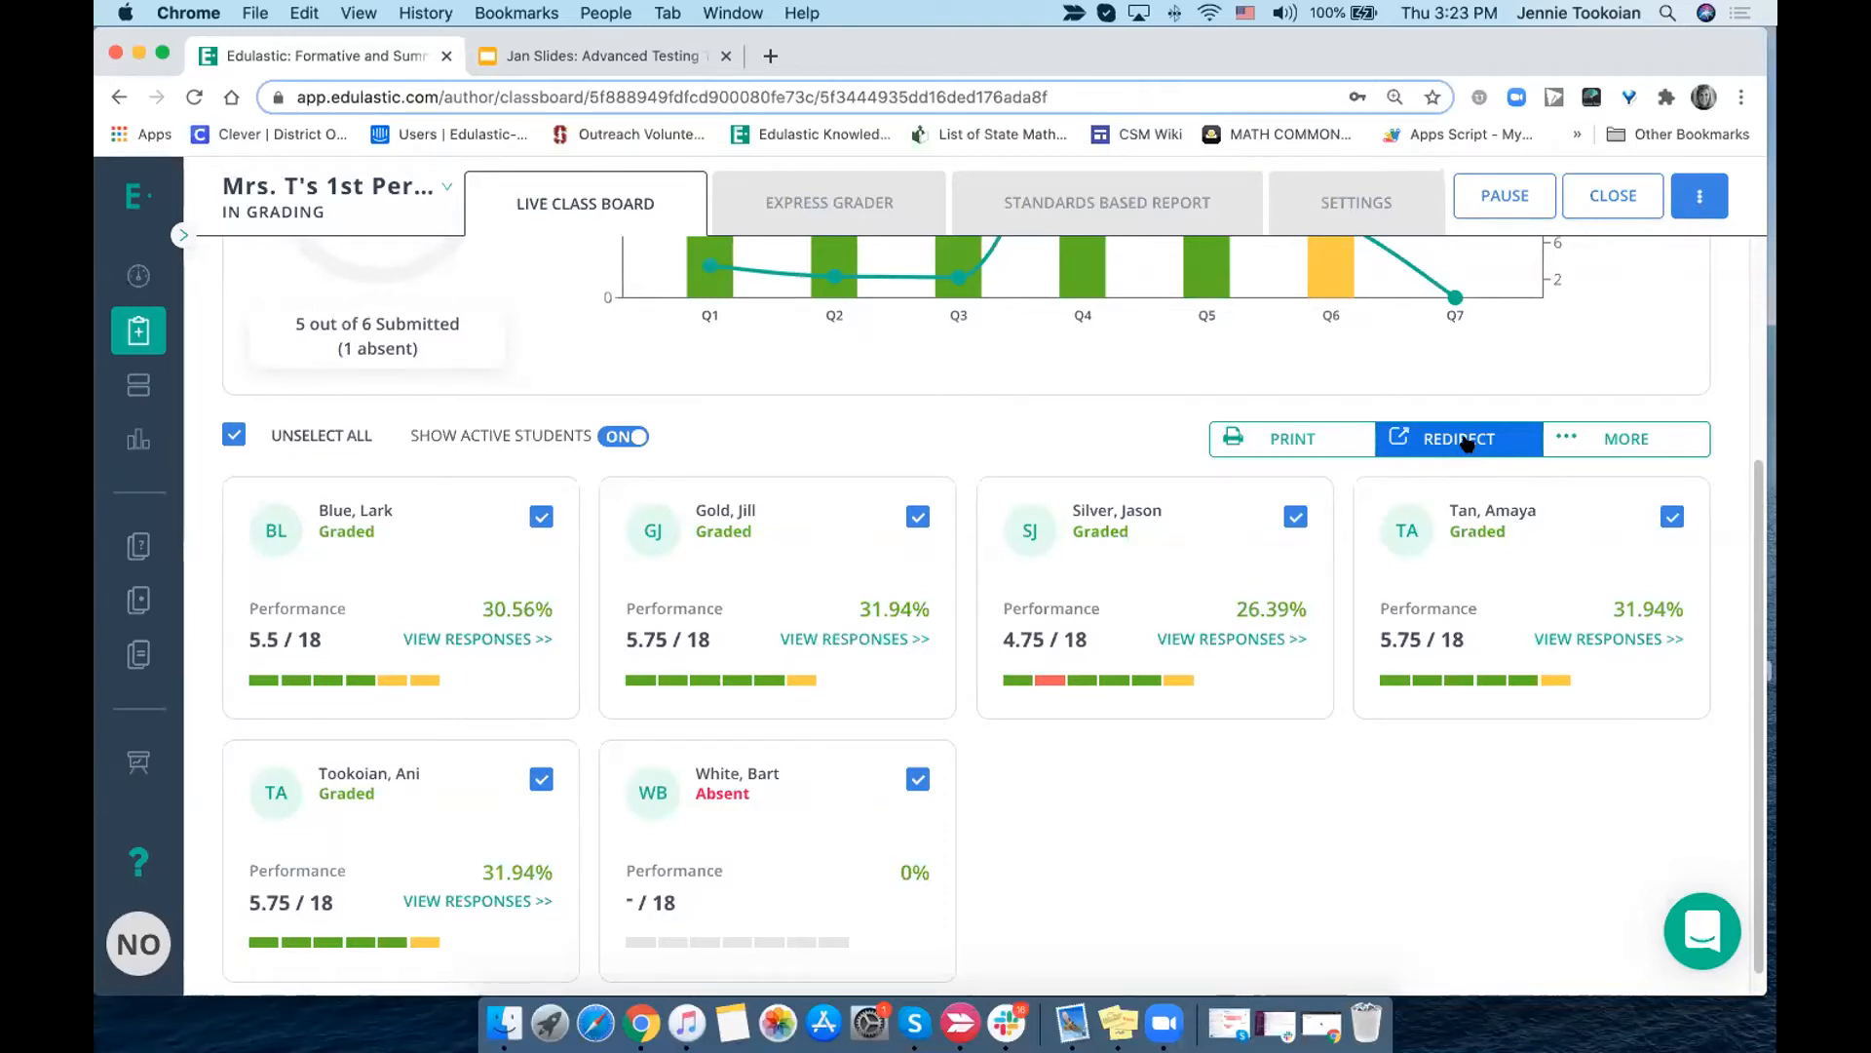
pyautogui.click(1467, 441)
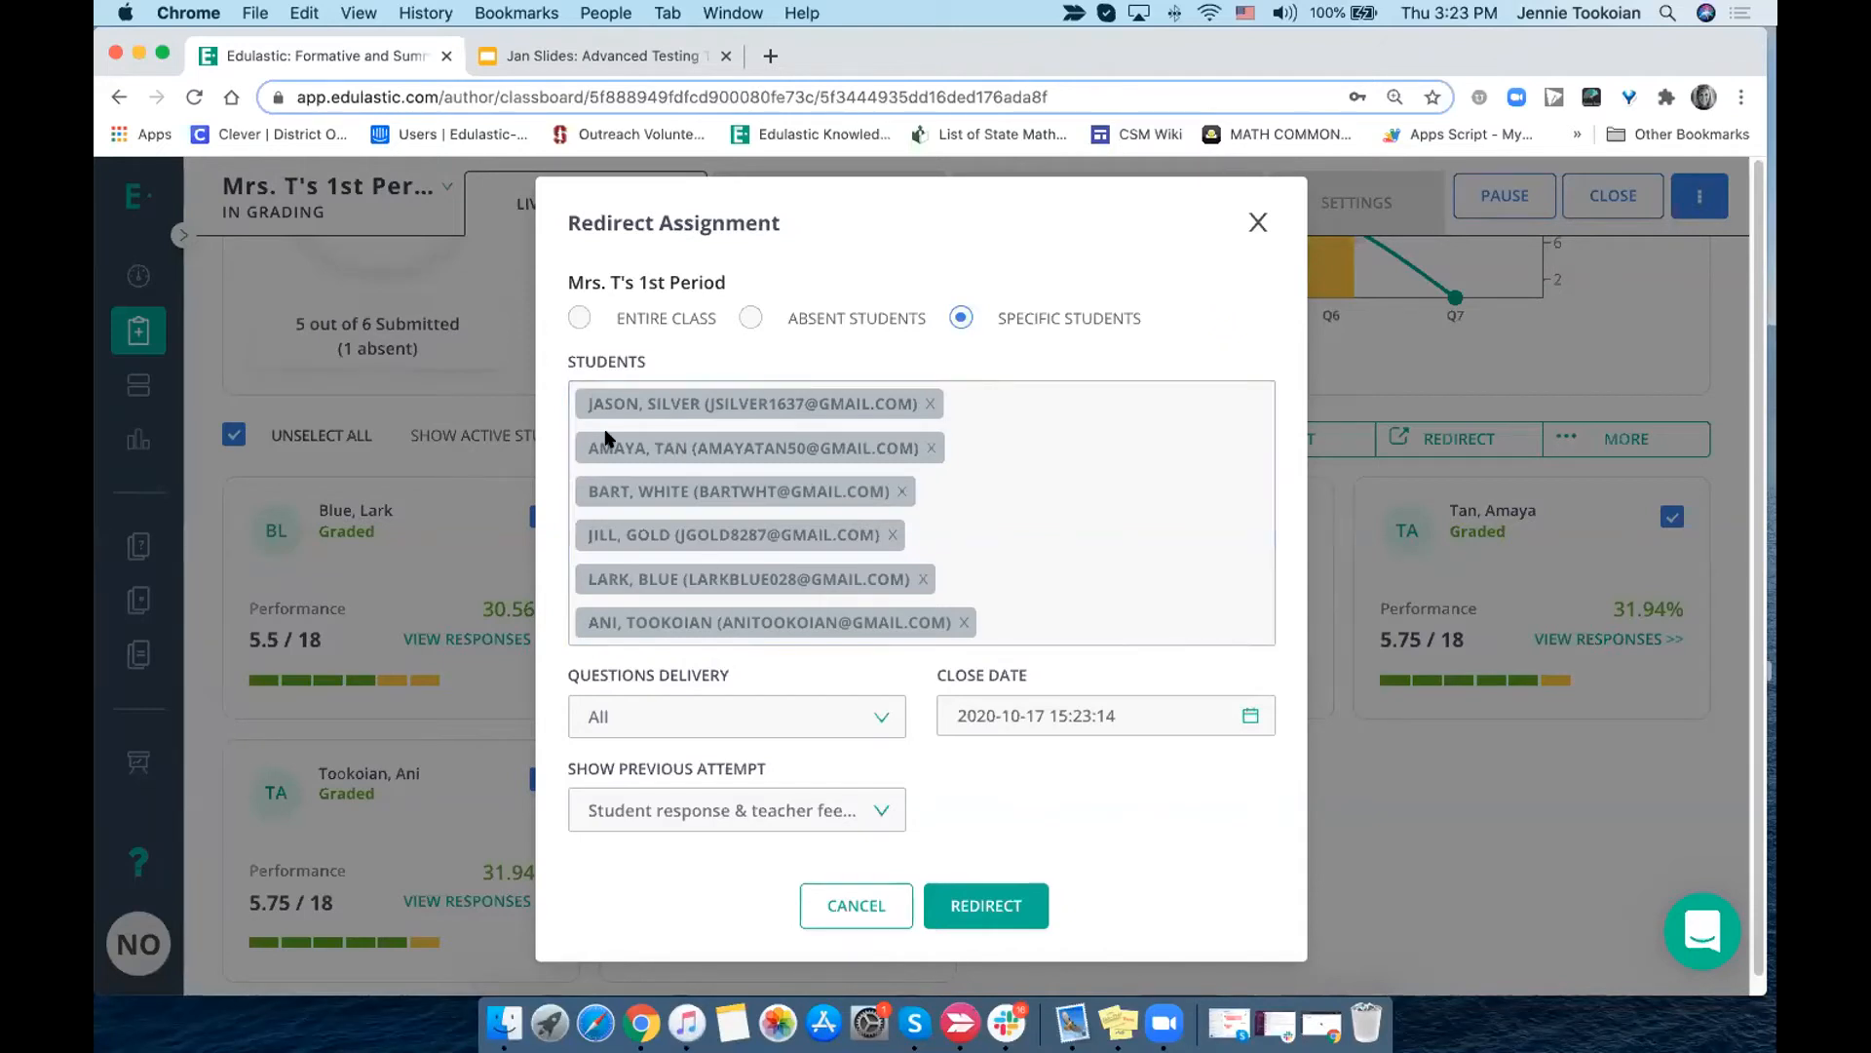
pyautogui.click(578, 318)
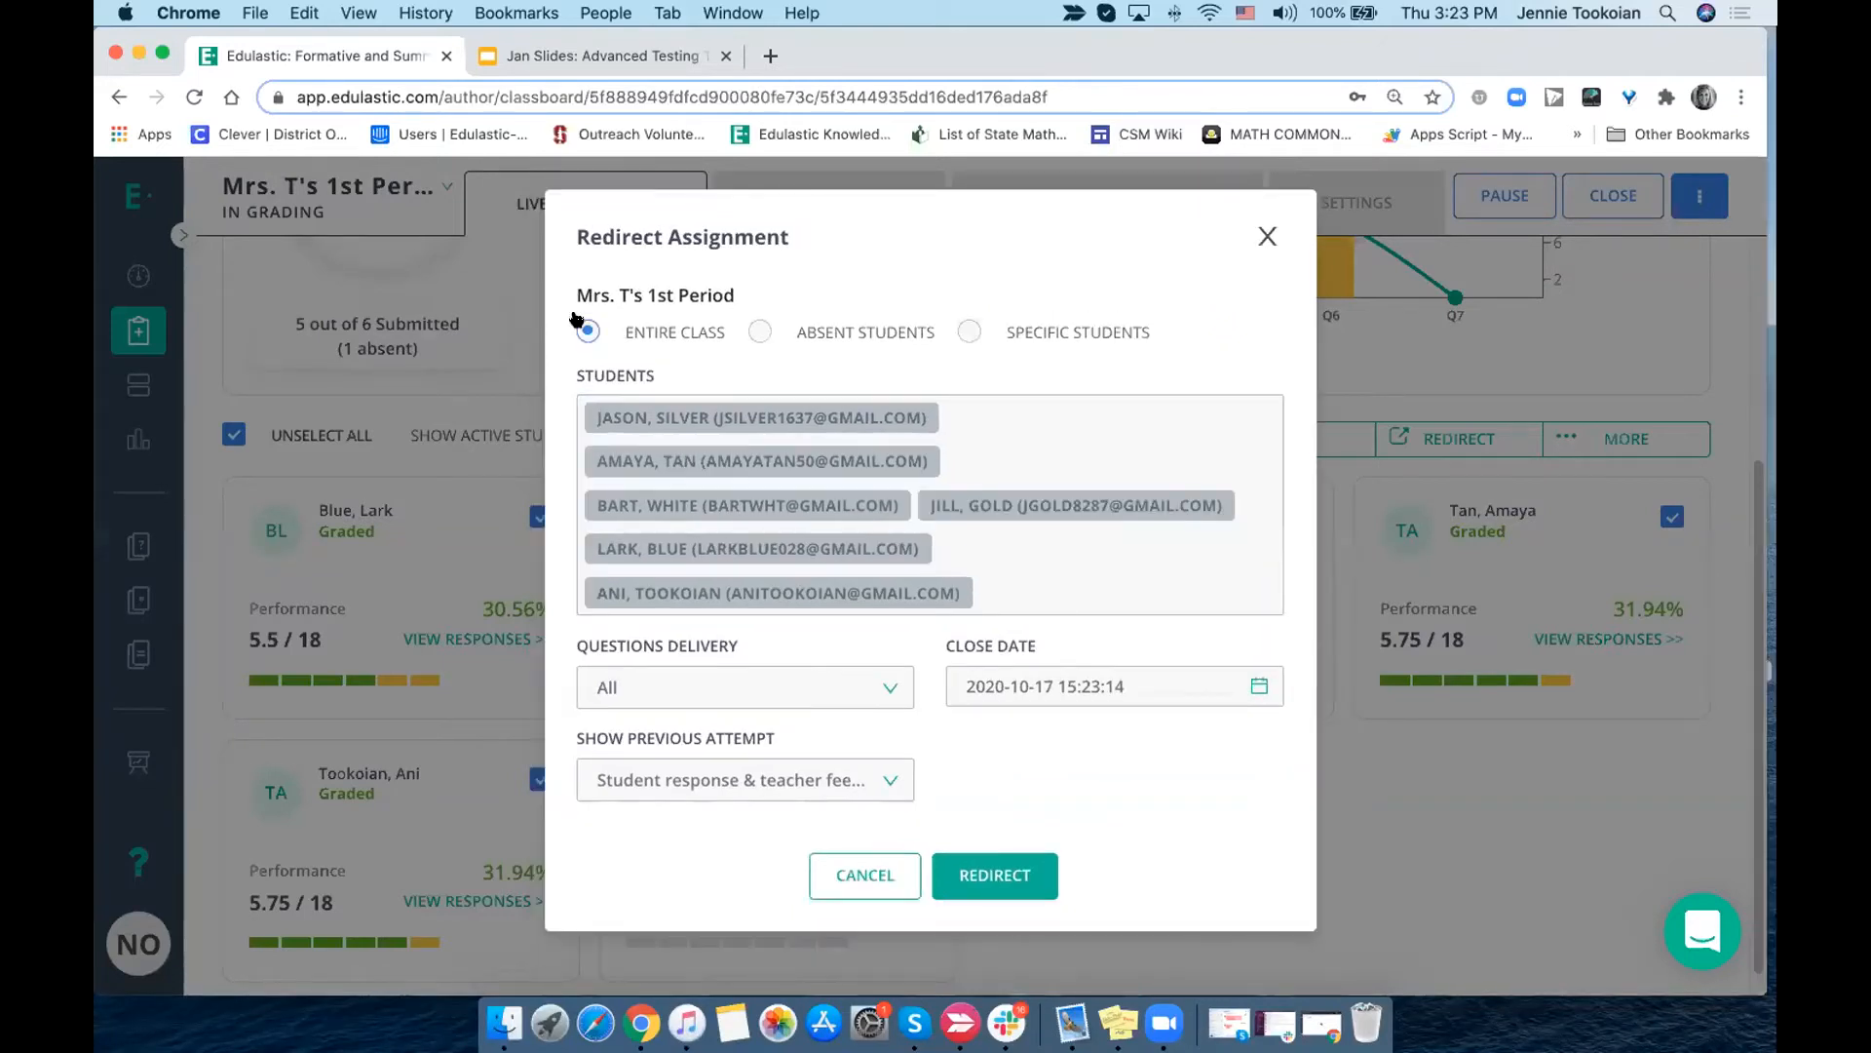
pyautogui.click(759, 333)
pyautogui.click(591, 332)
# - Redirect the assignment with questions delivery set to All and previous attempt display set to Teacher feedback only
pyautogui.click(694, 679)
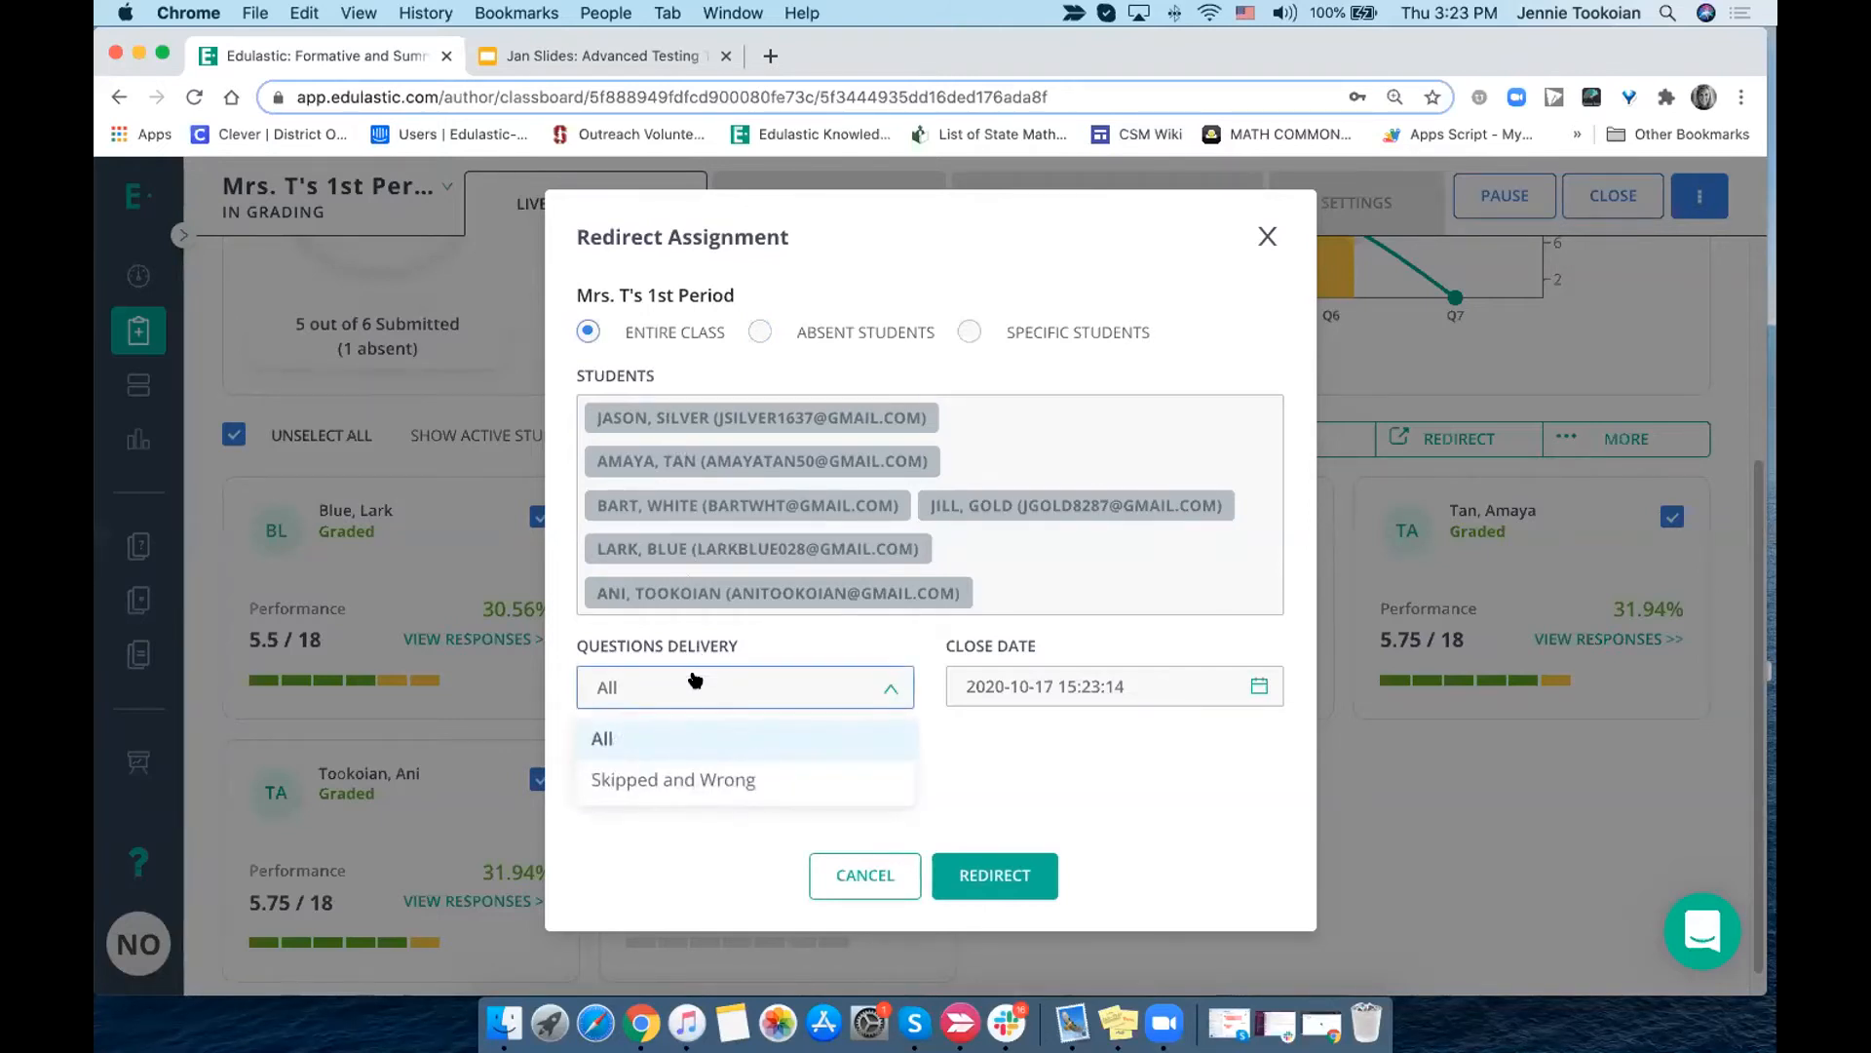
pyautogui.click(669, 749)
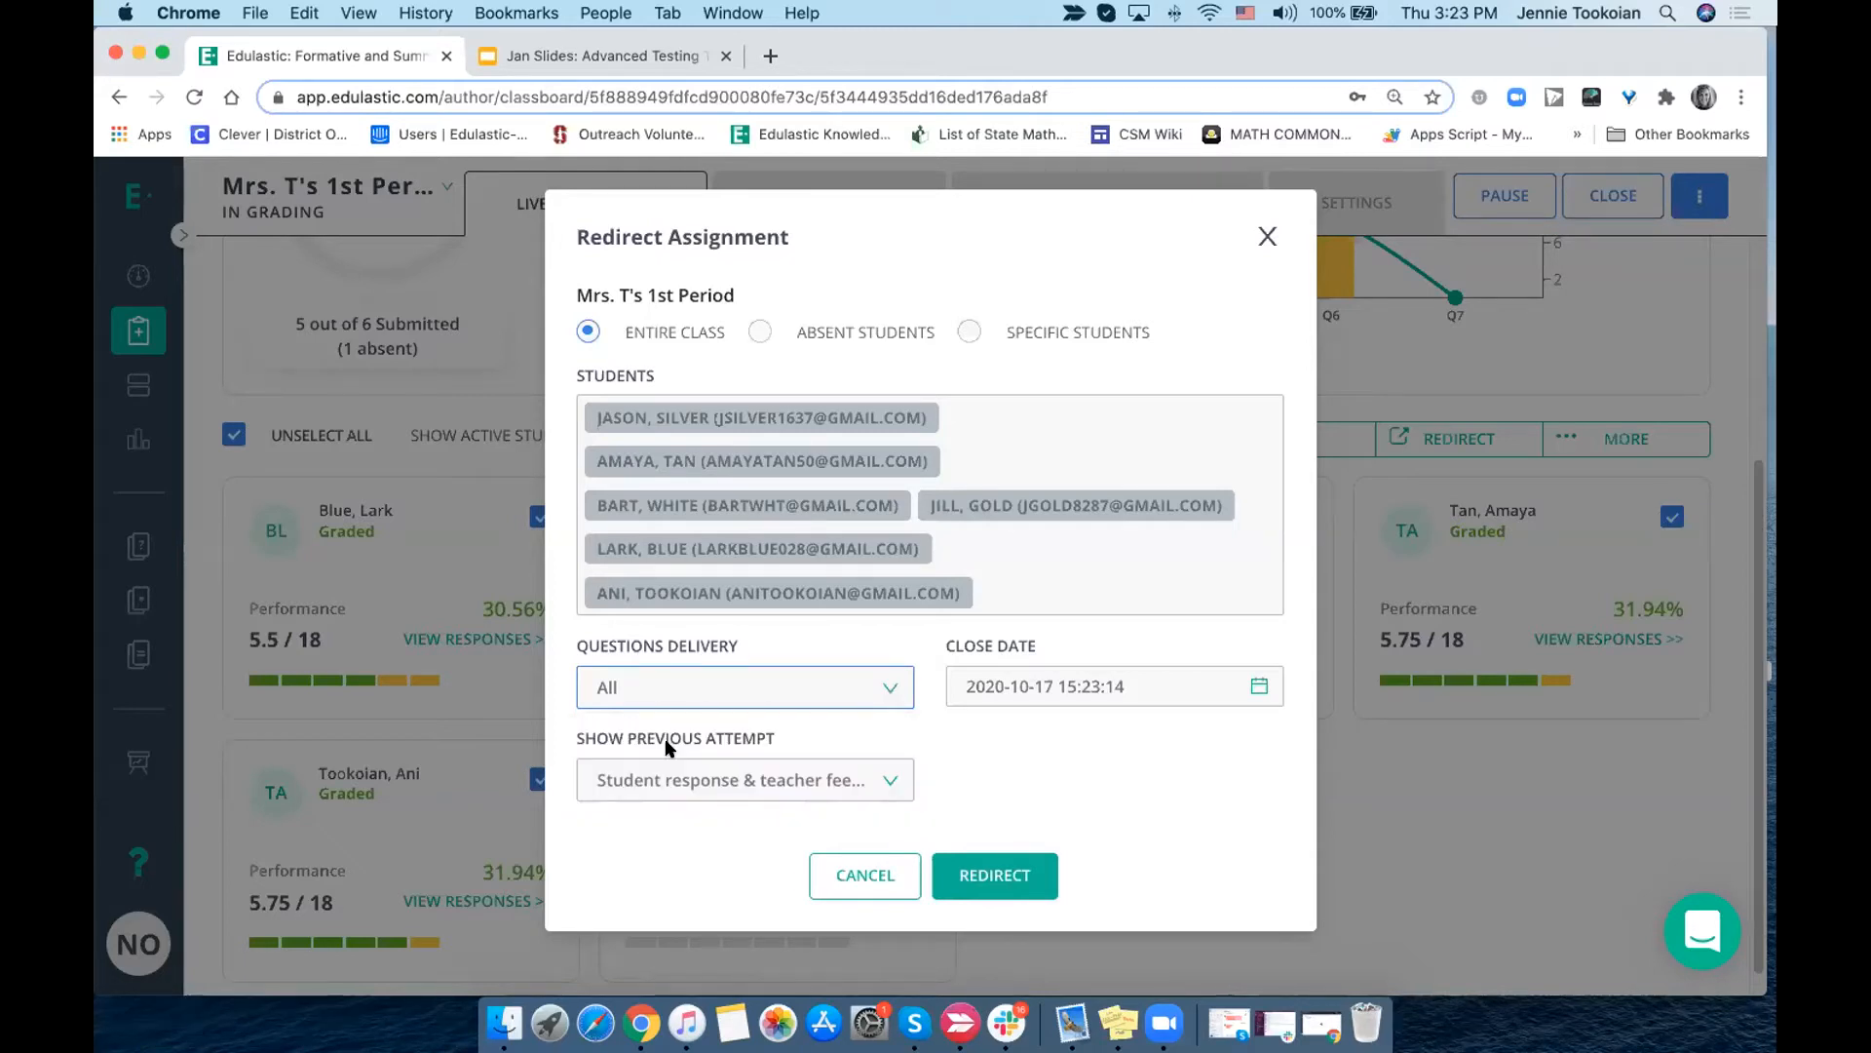
pyautogui.click(700, 787)
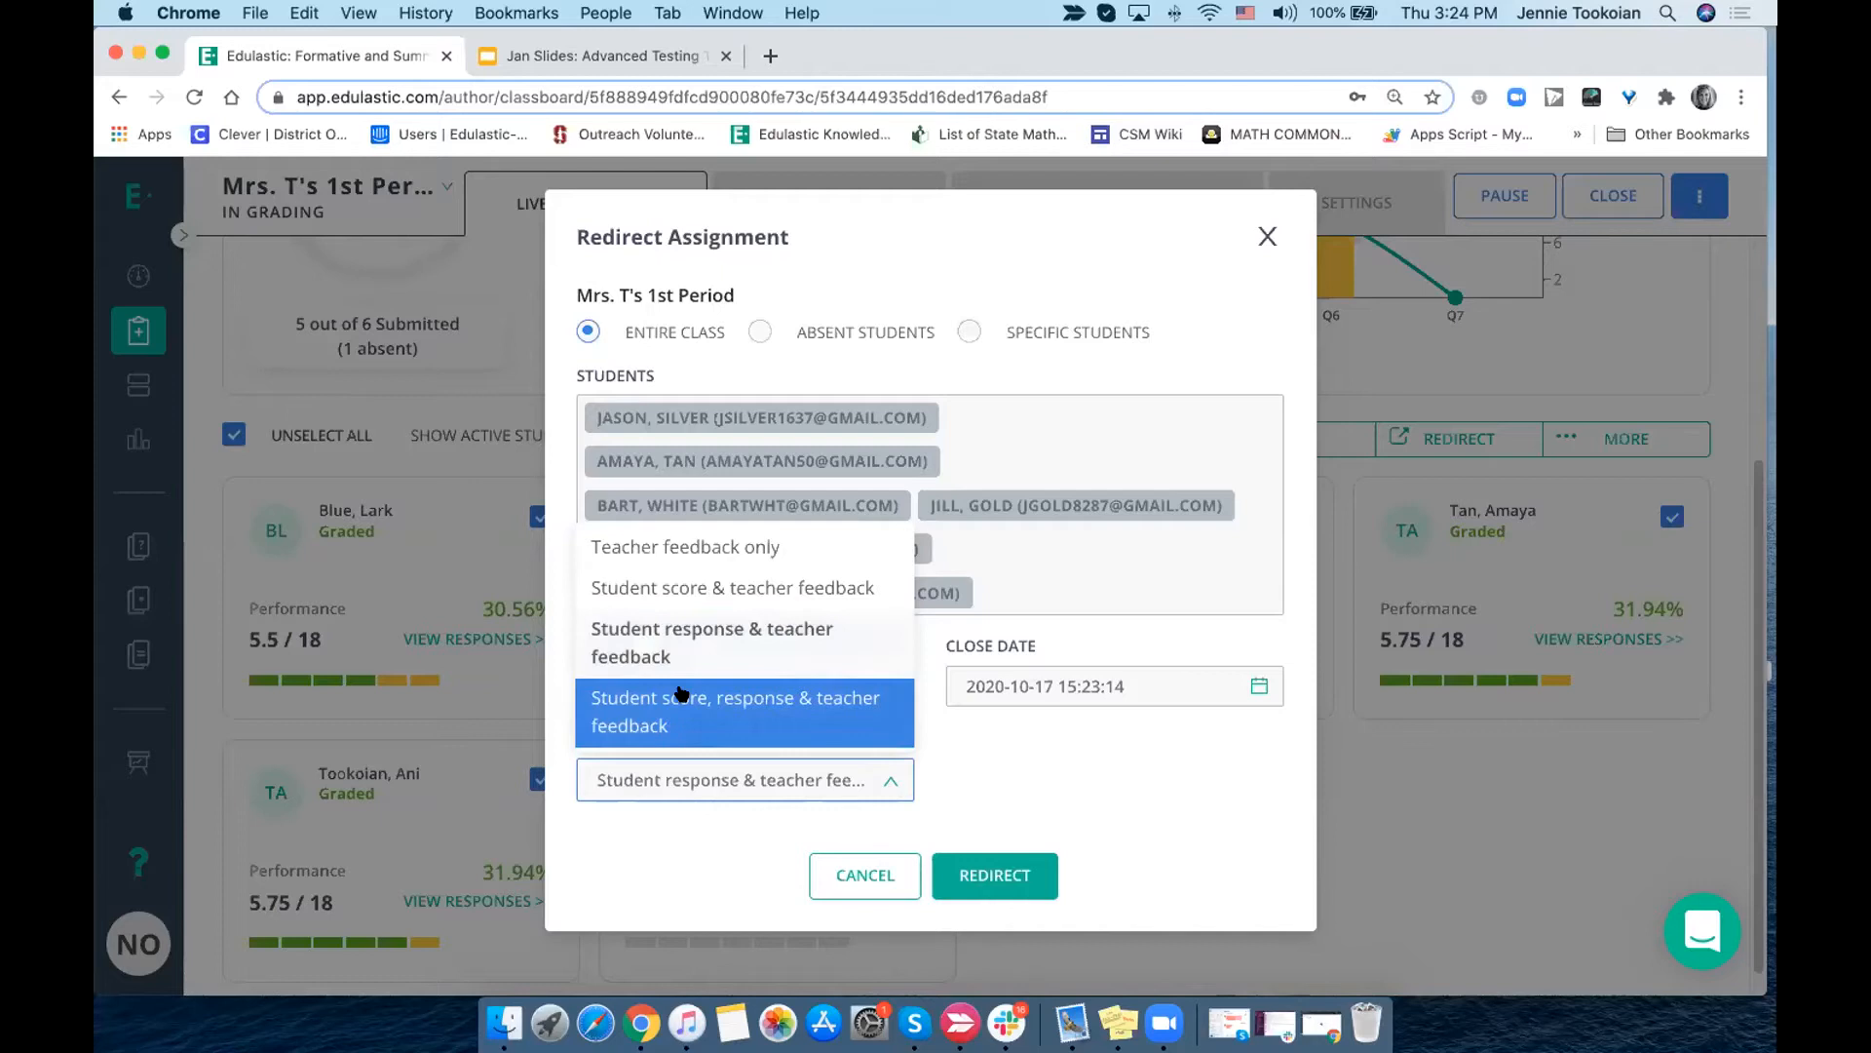
pyautogui.click(698, 552)
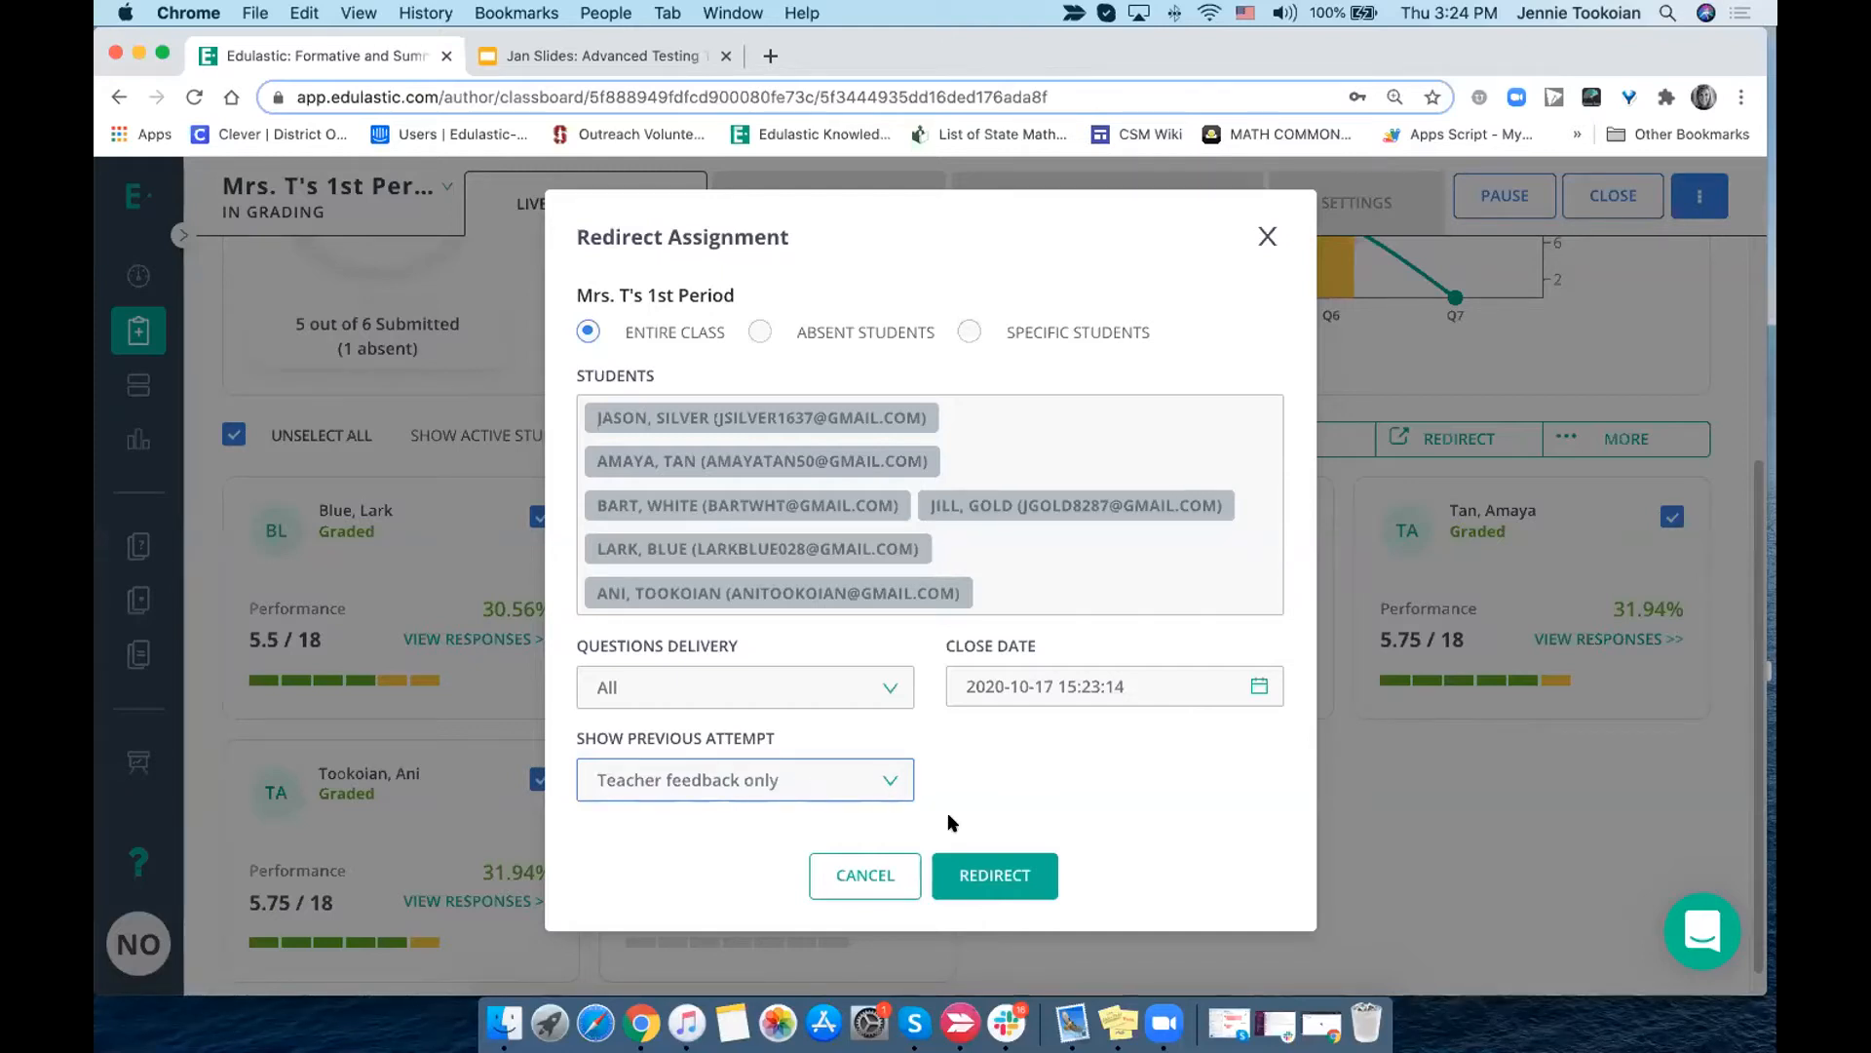
pyautogui.click(1011, 877)
pyautogui.scroll(-5, 1011, 877)
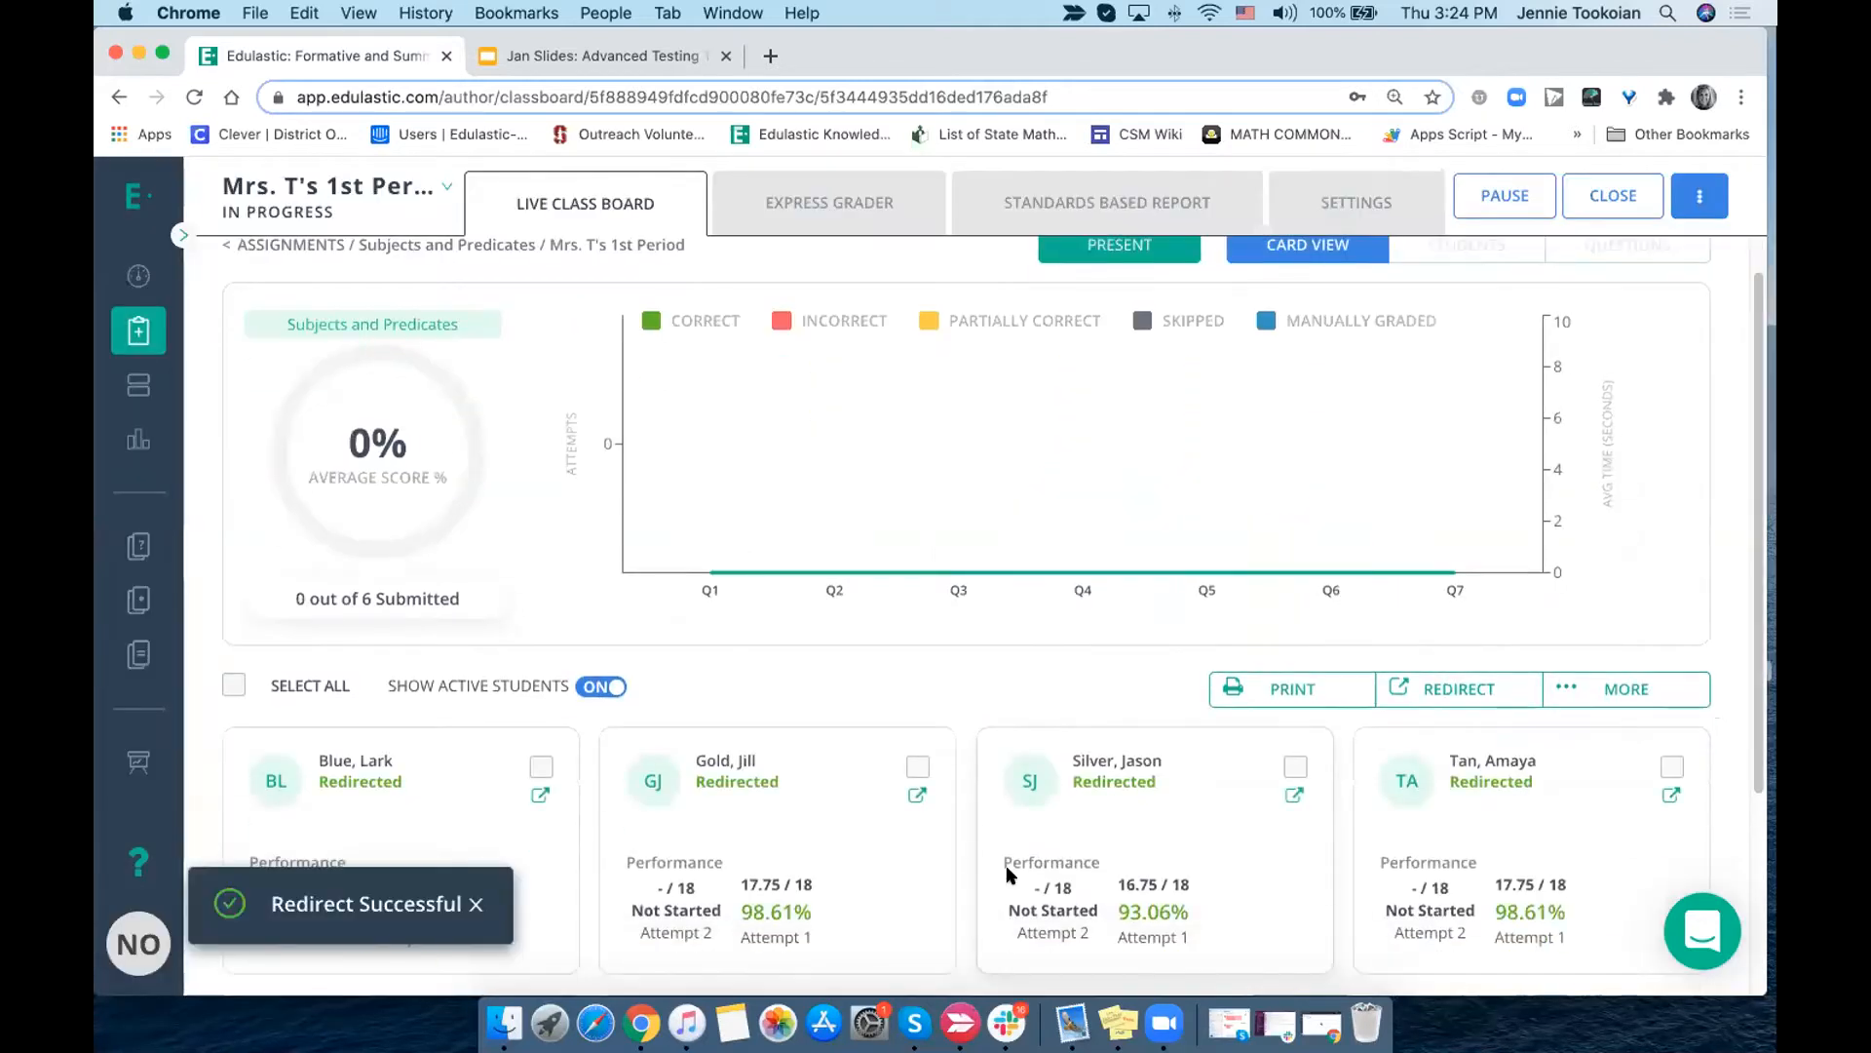
pyautogui.scroll(-2, 1010, 877)
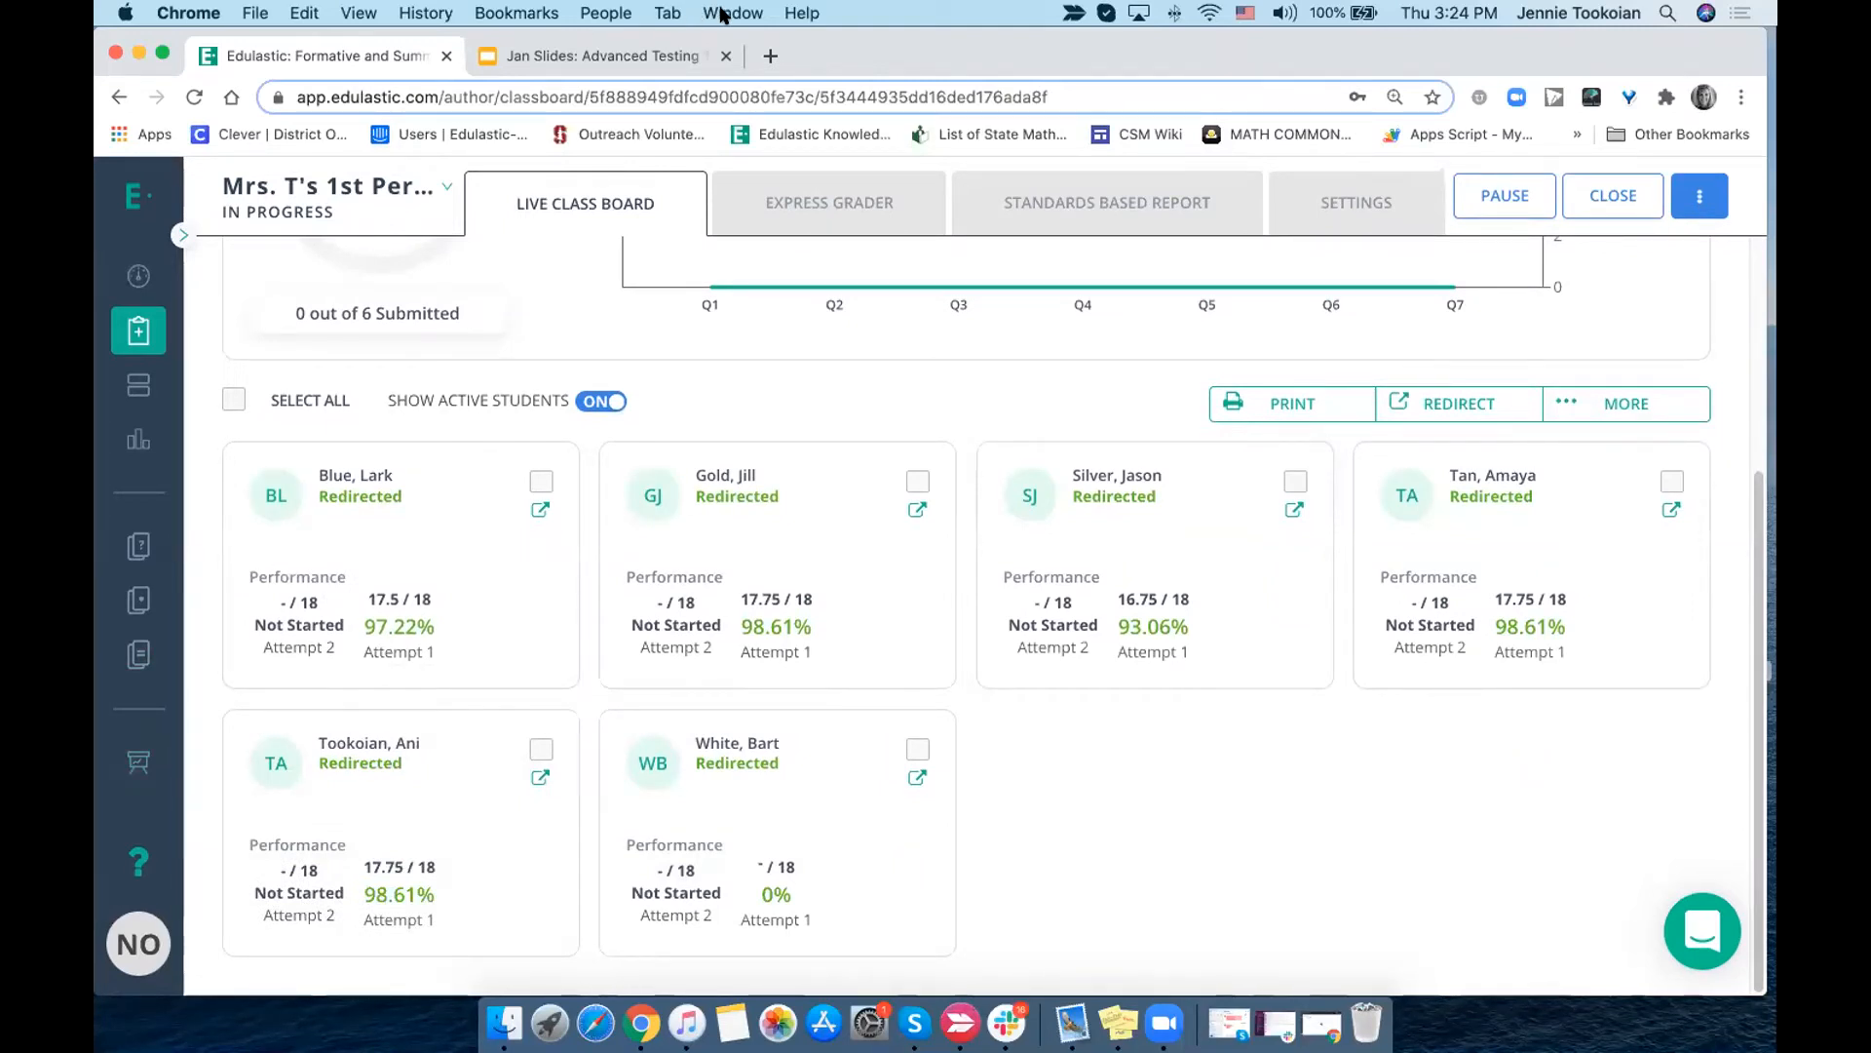
# - Select all redirected students and mark their assignments as submitted, confirming with "submit"
pyautogui.scroll(4, 739, 281)
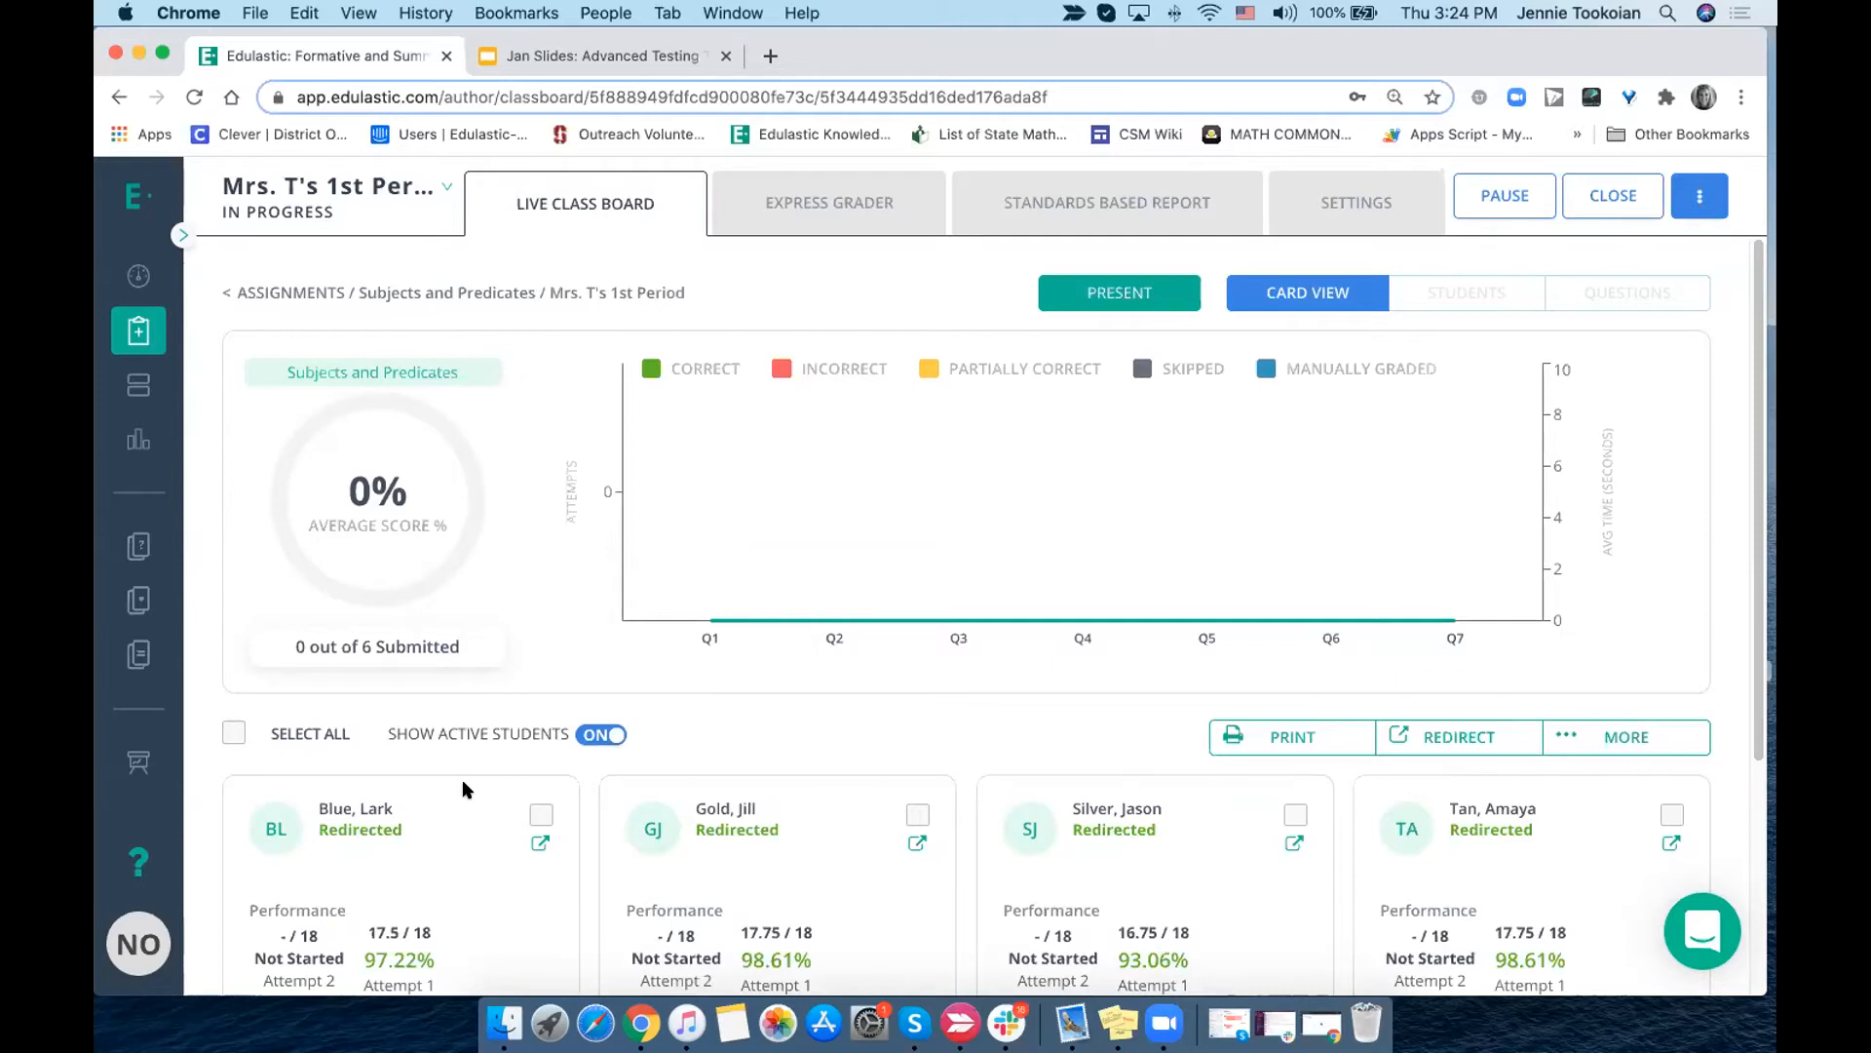
pyautogui.click(234, 732)
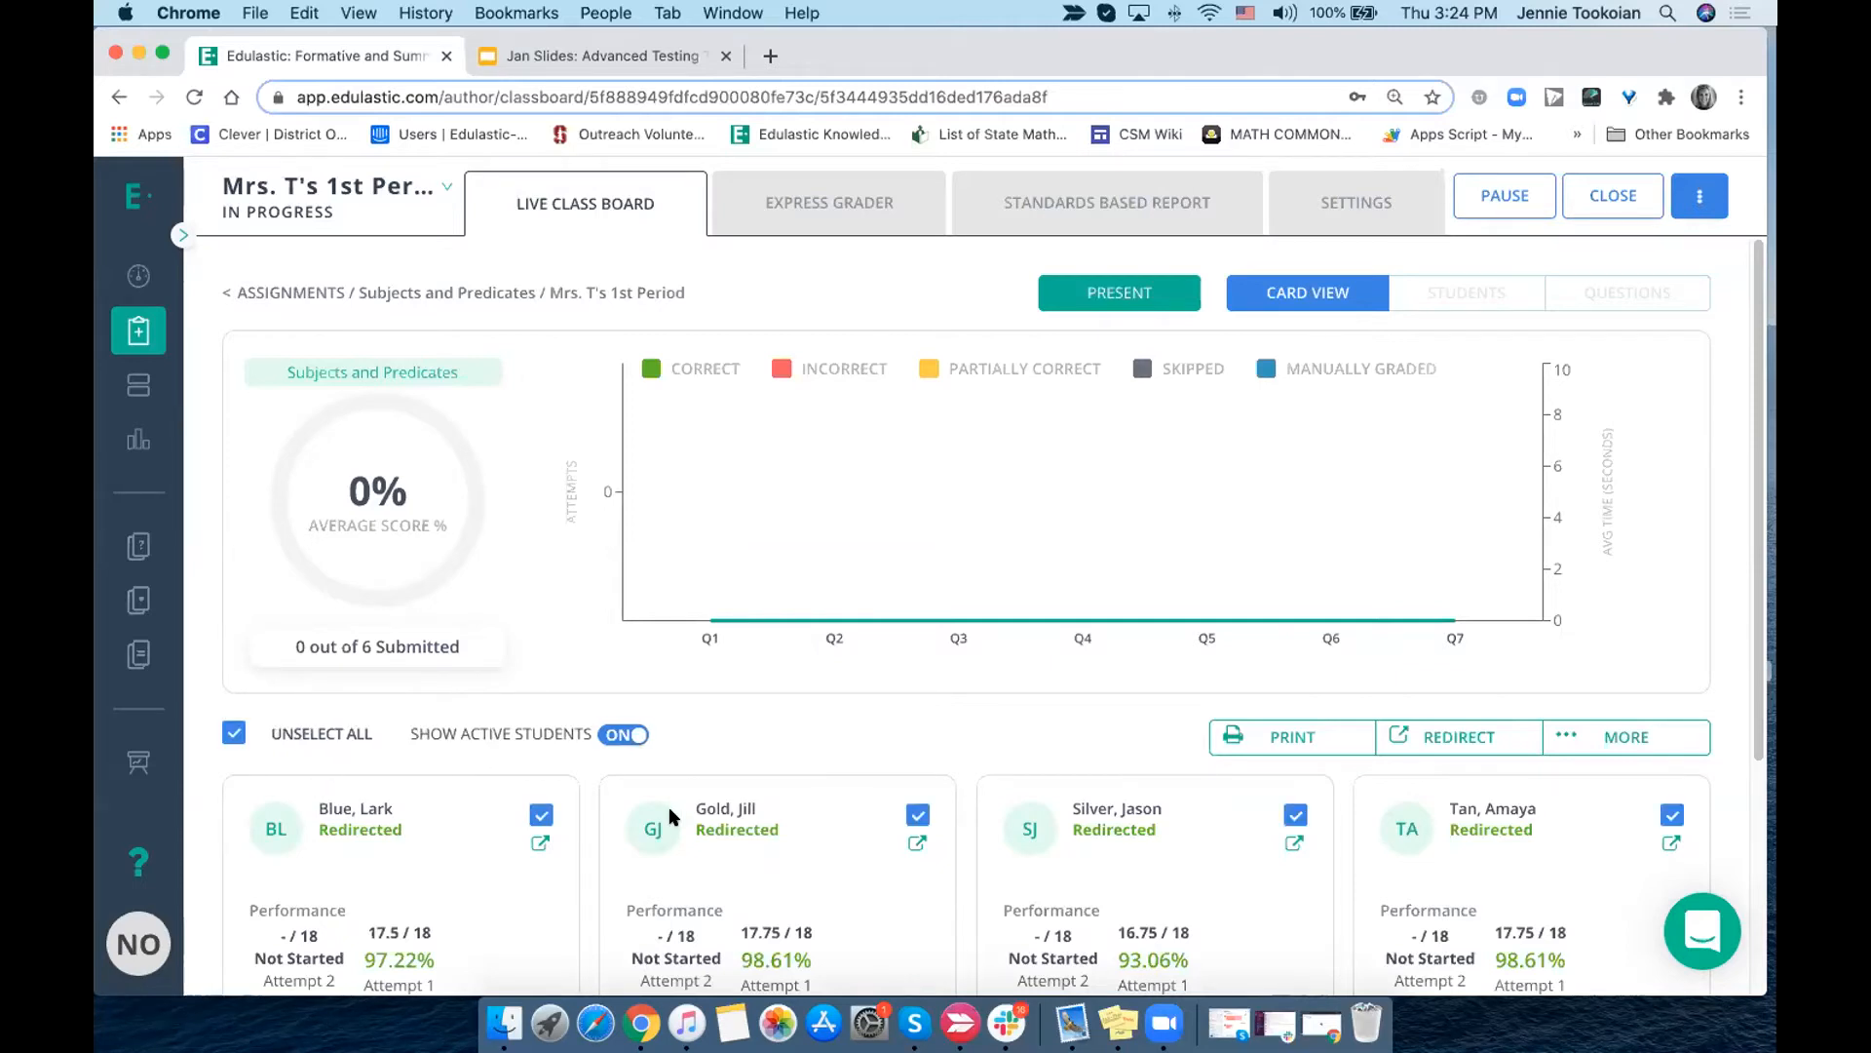
pyautogui.scroll(-5, 668, 809)
pyautogui.scroll(5, 975, 760)
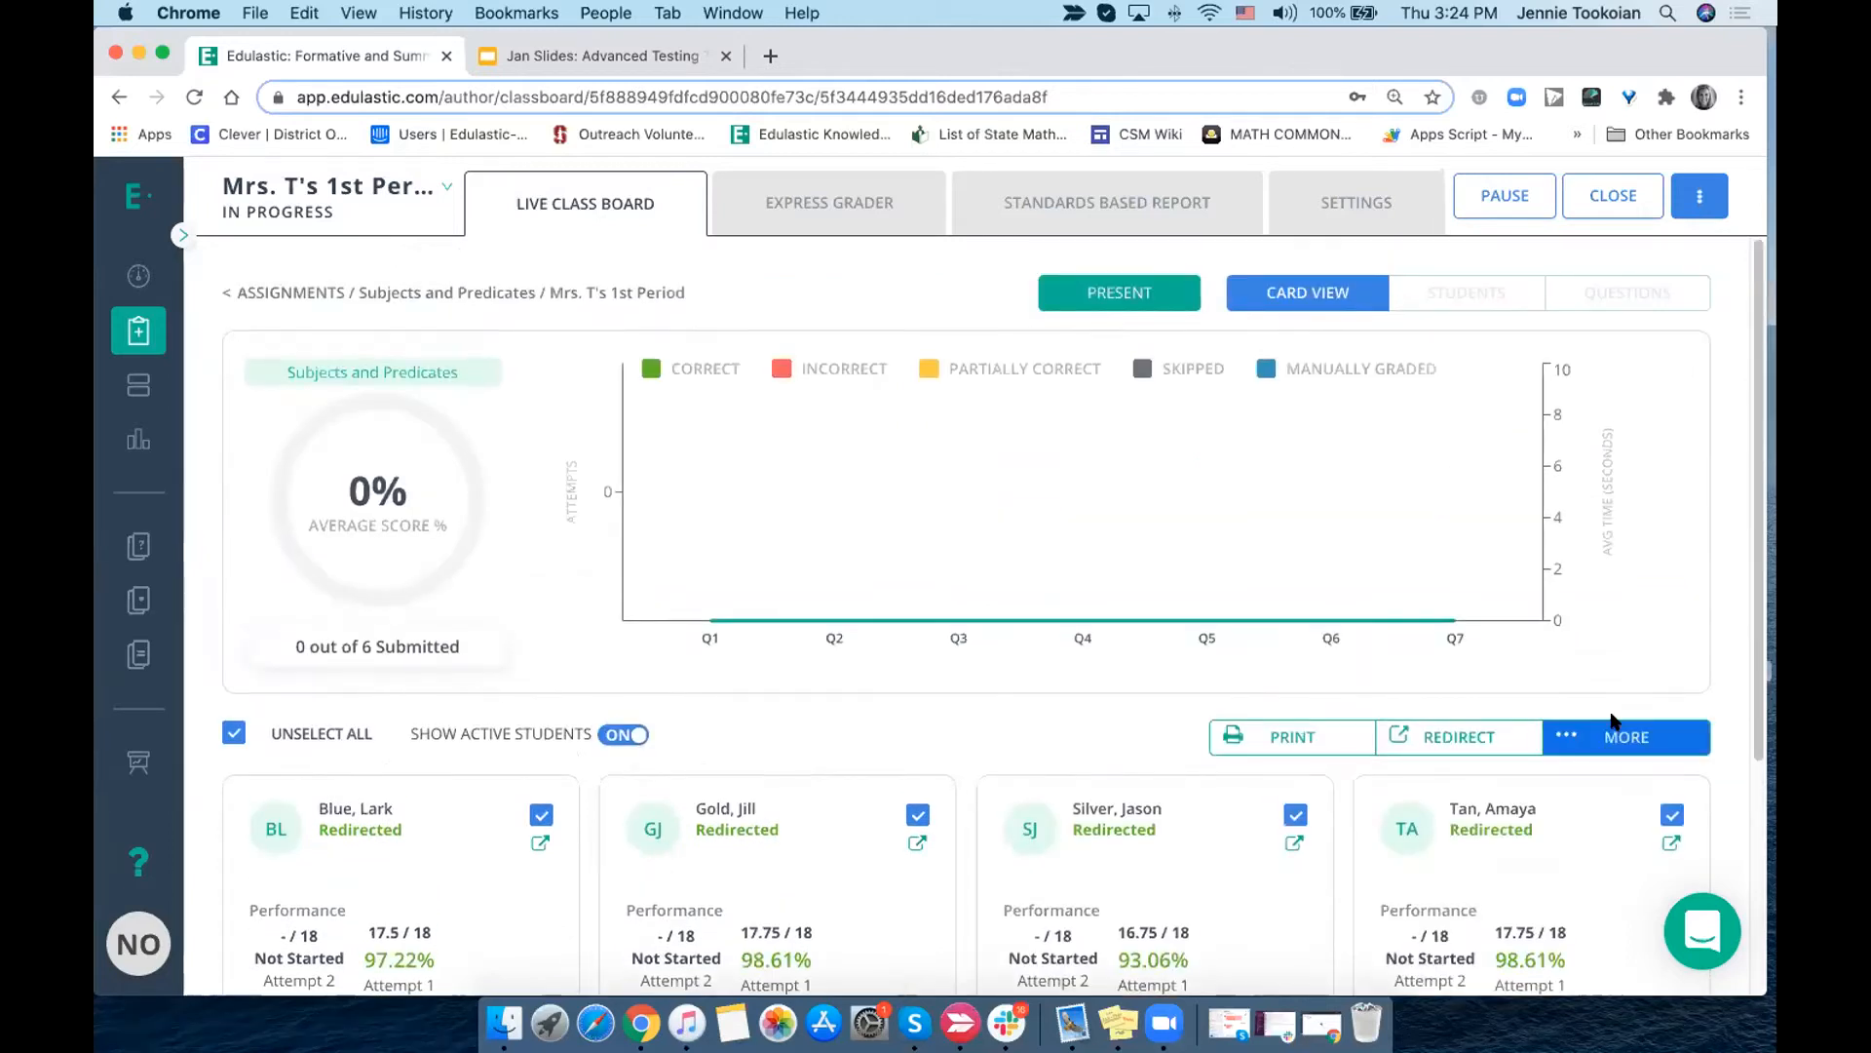
pyautogui.click(1611, 726)
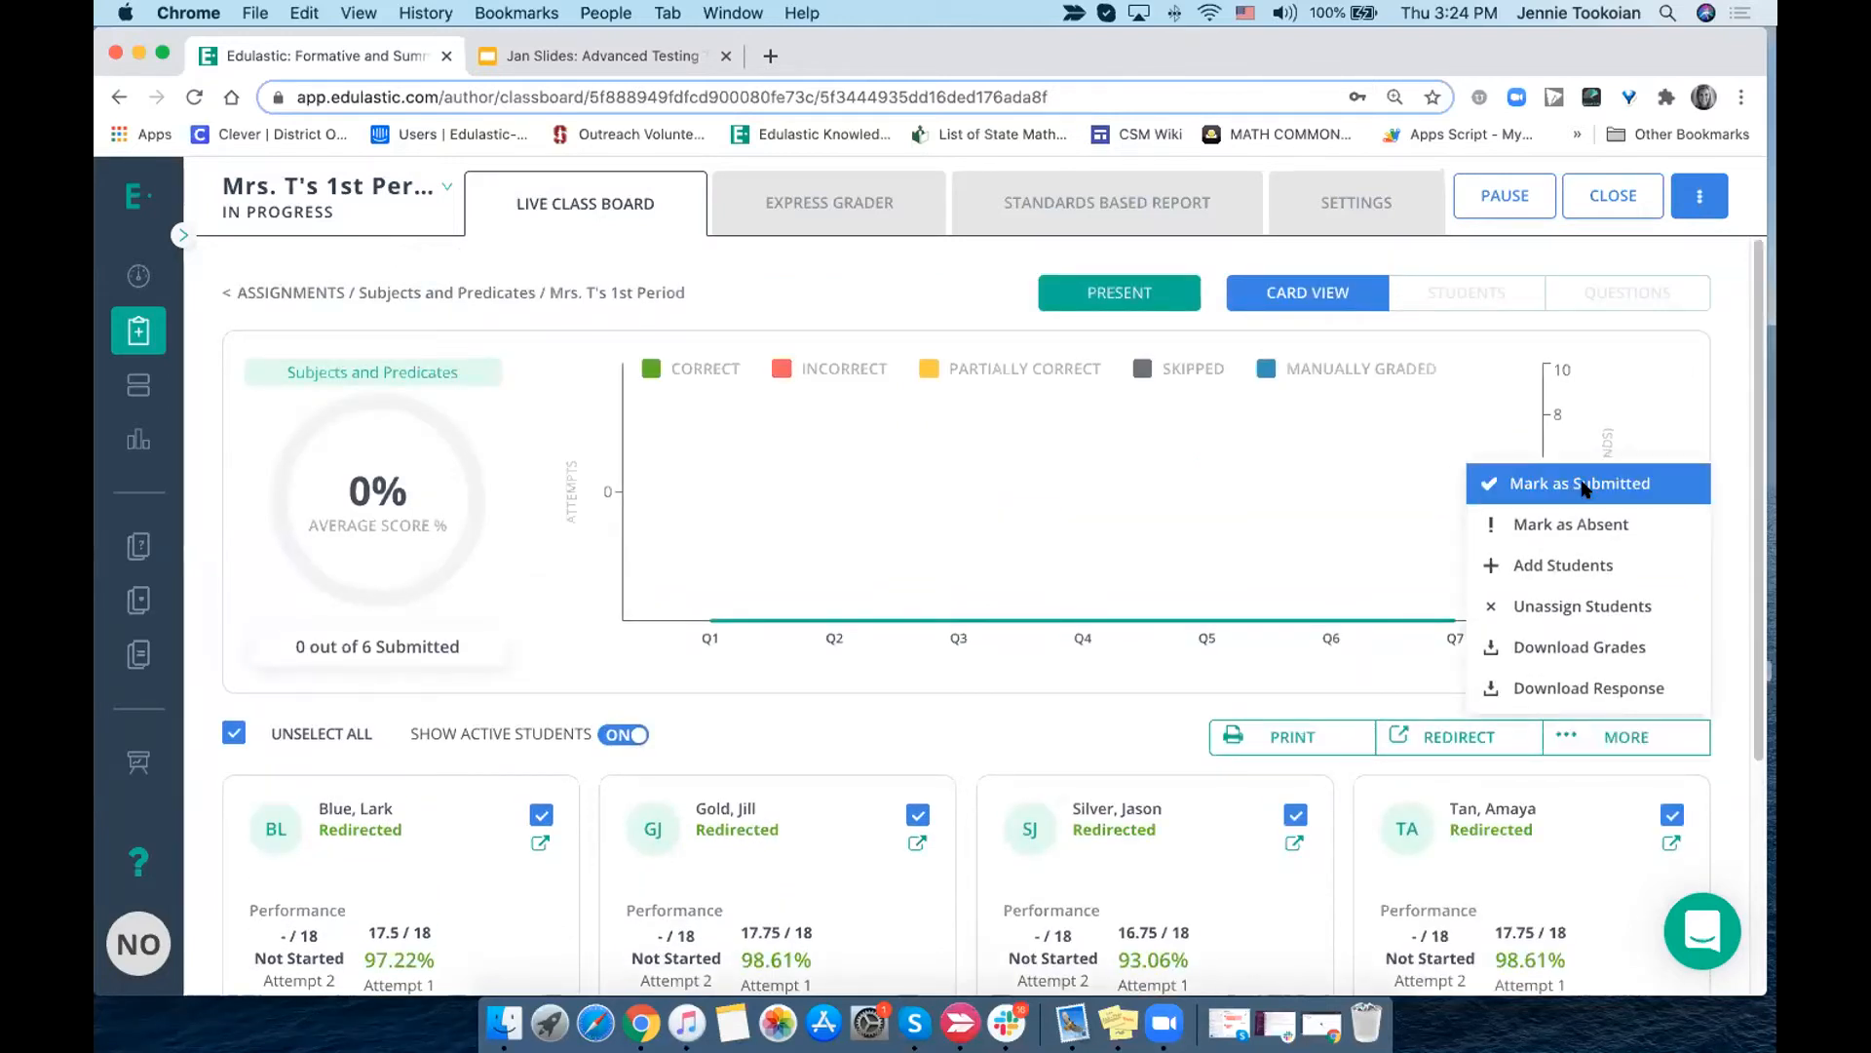
pyautogui.click(1583, 488)
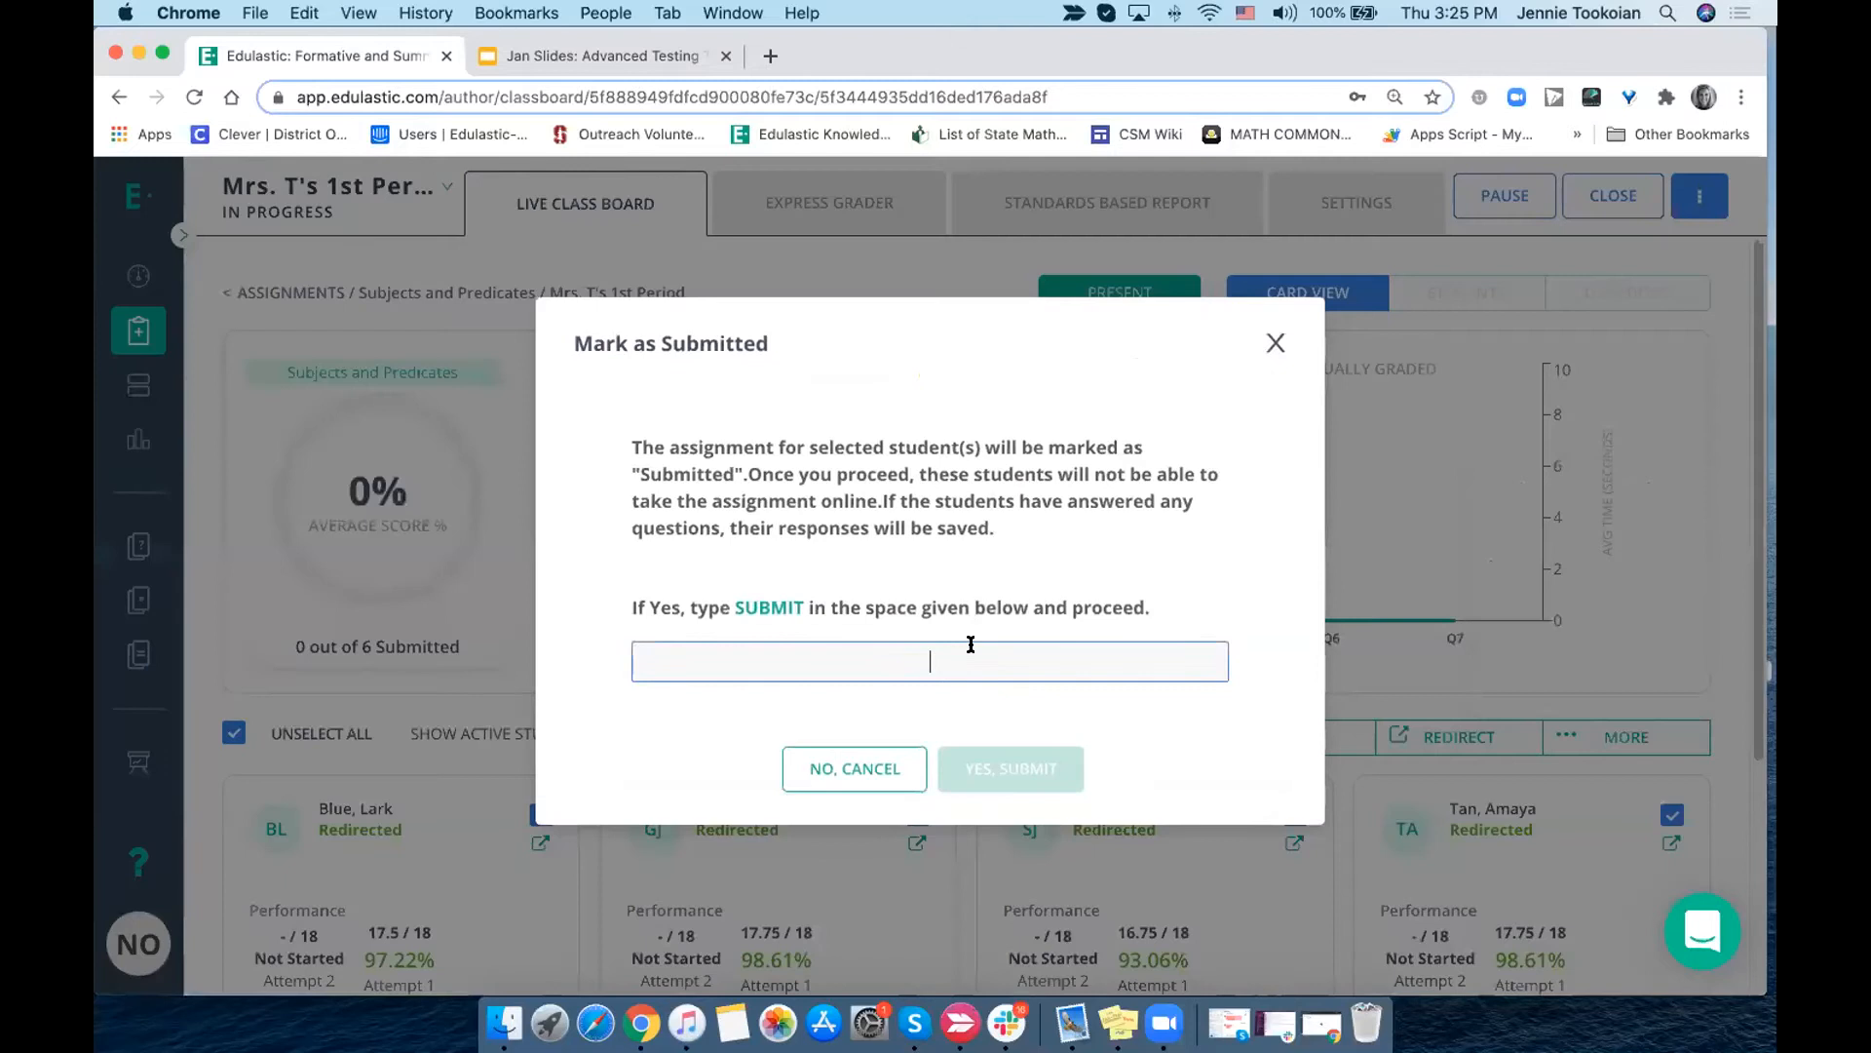
pyautogui.write('submit')
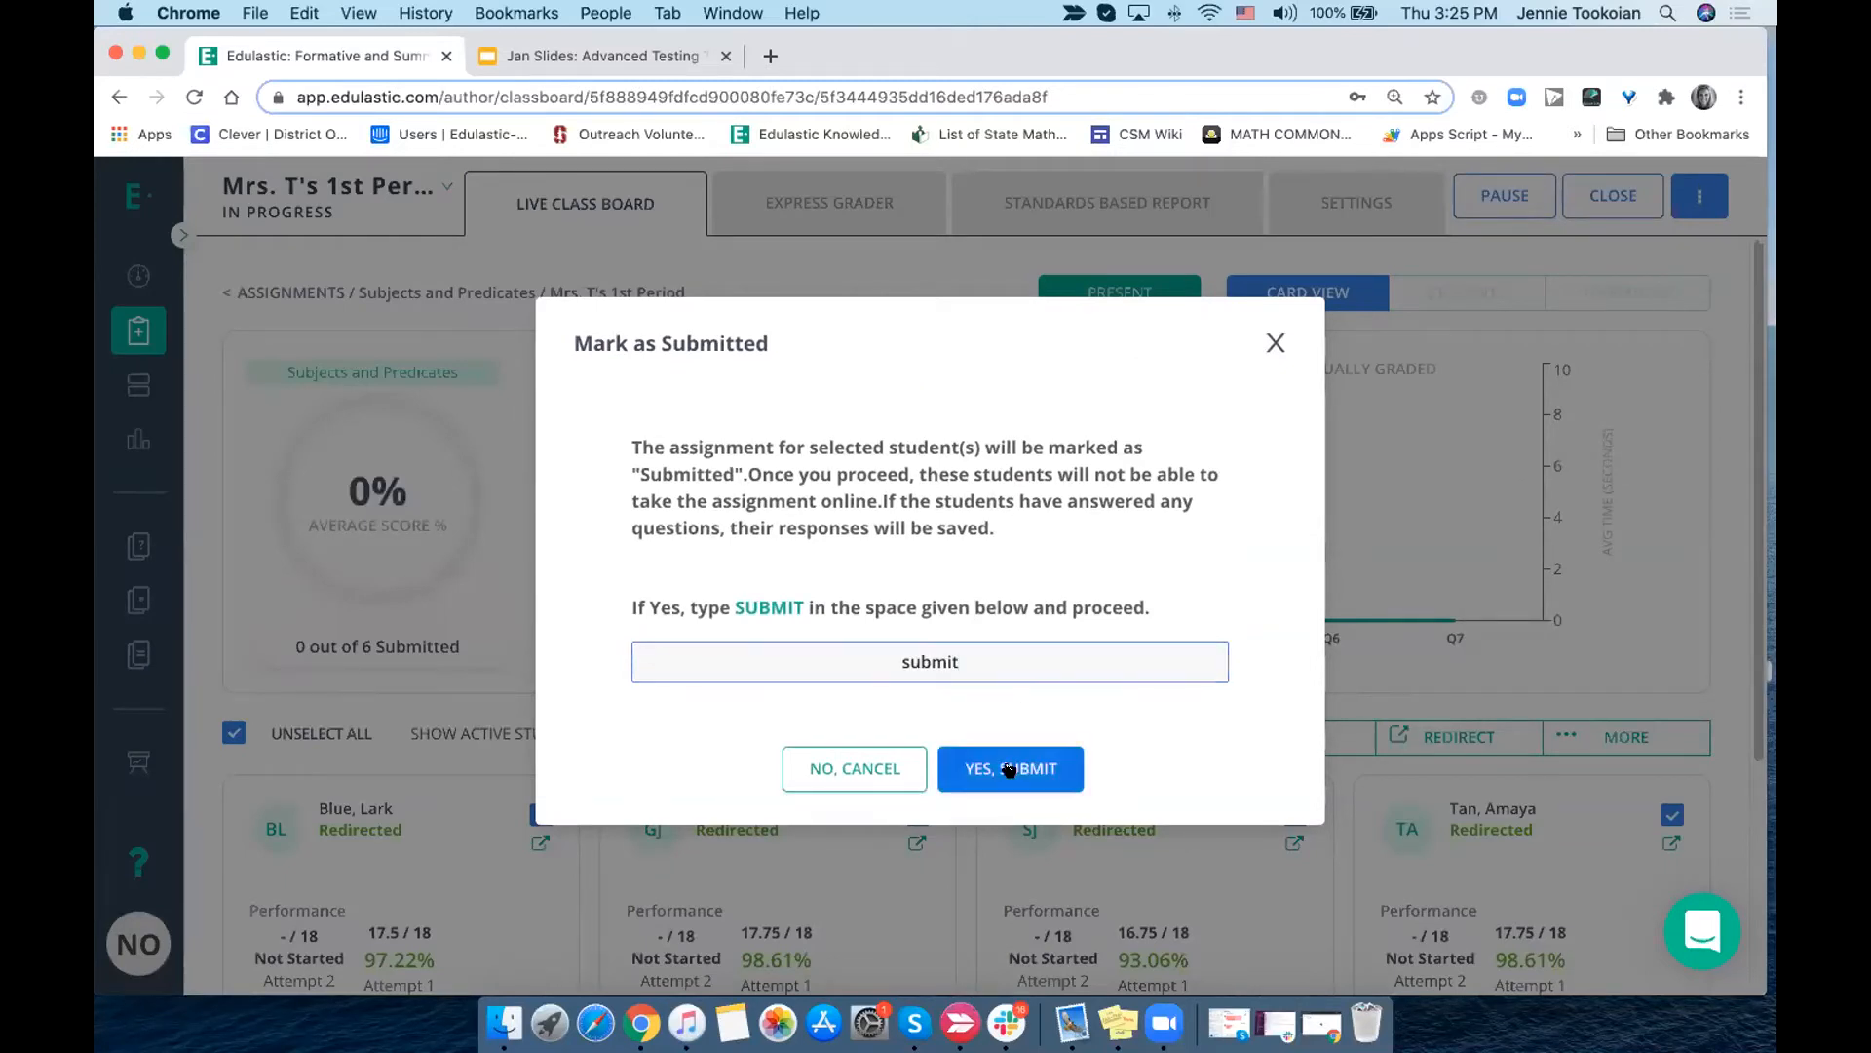
pyautogui.click(1006, 767)
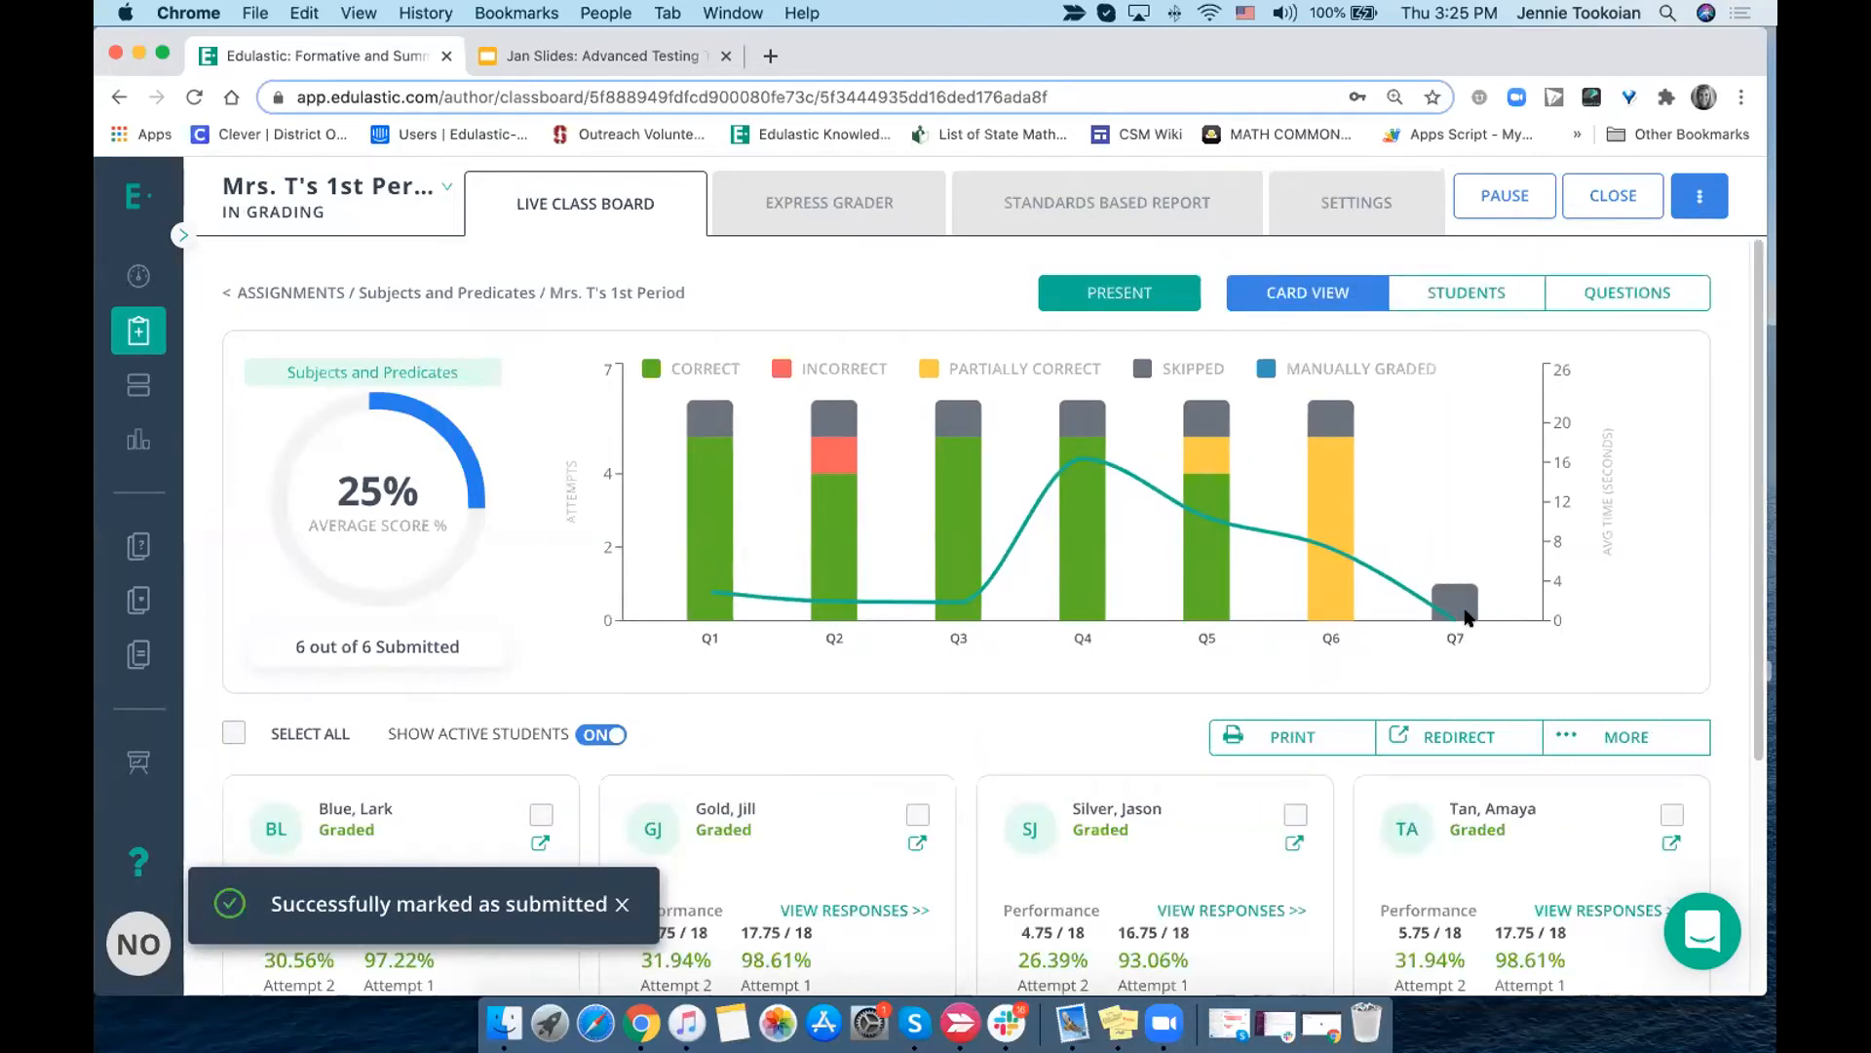
# - Review both attempts' scores on the student cards and check the additional actions available for the class assignment
pyautogui.scroll(-2, 1230, 746)
pyautogui.scroll(-5, 1231, 743)
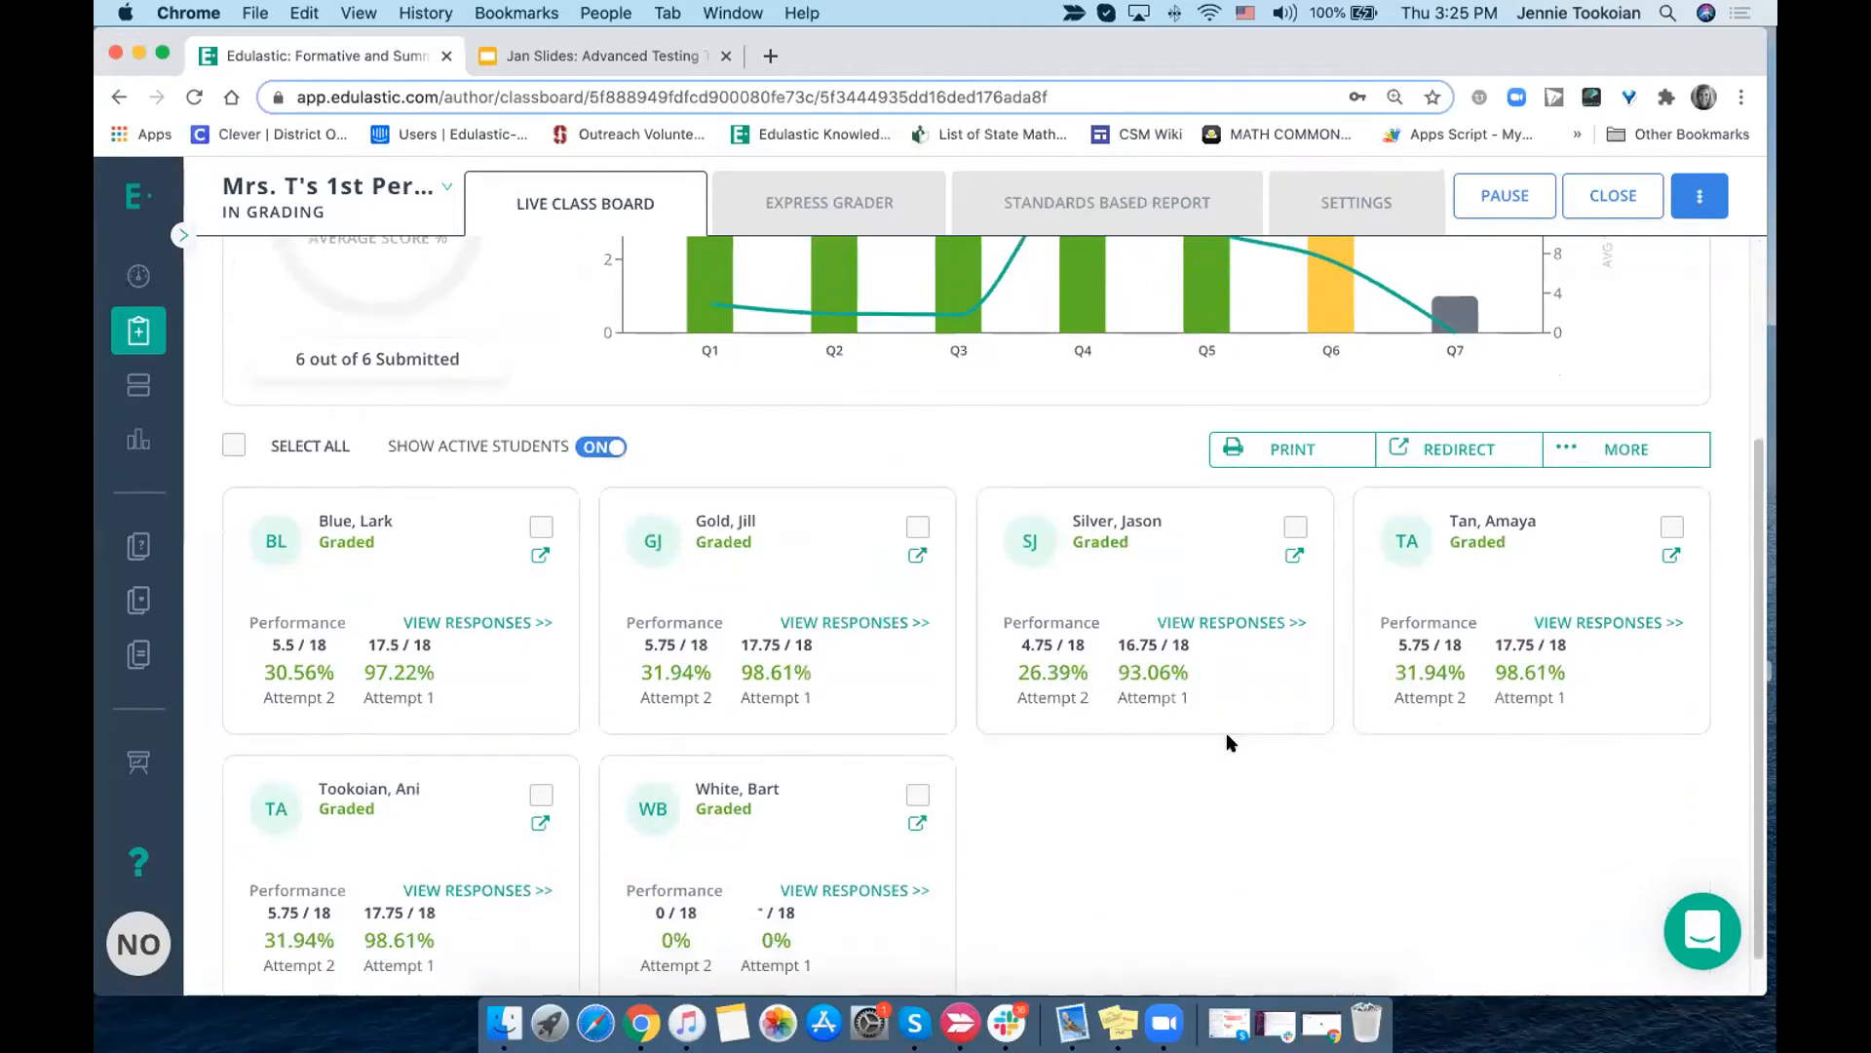
pyautogui.scroll(3, 1230, 742)
pyautogui.scroll(-3, 1230, 743)
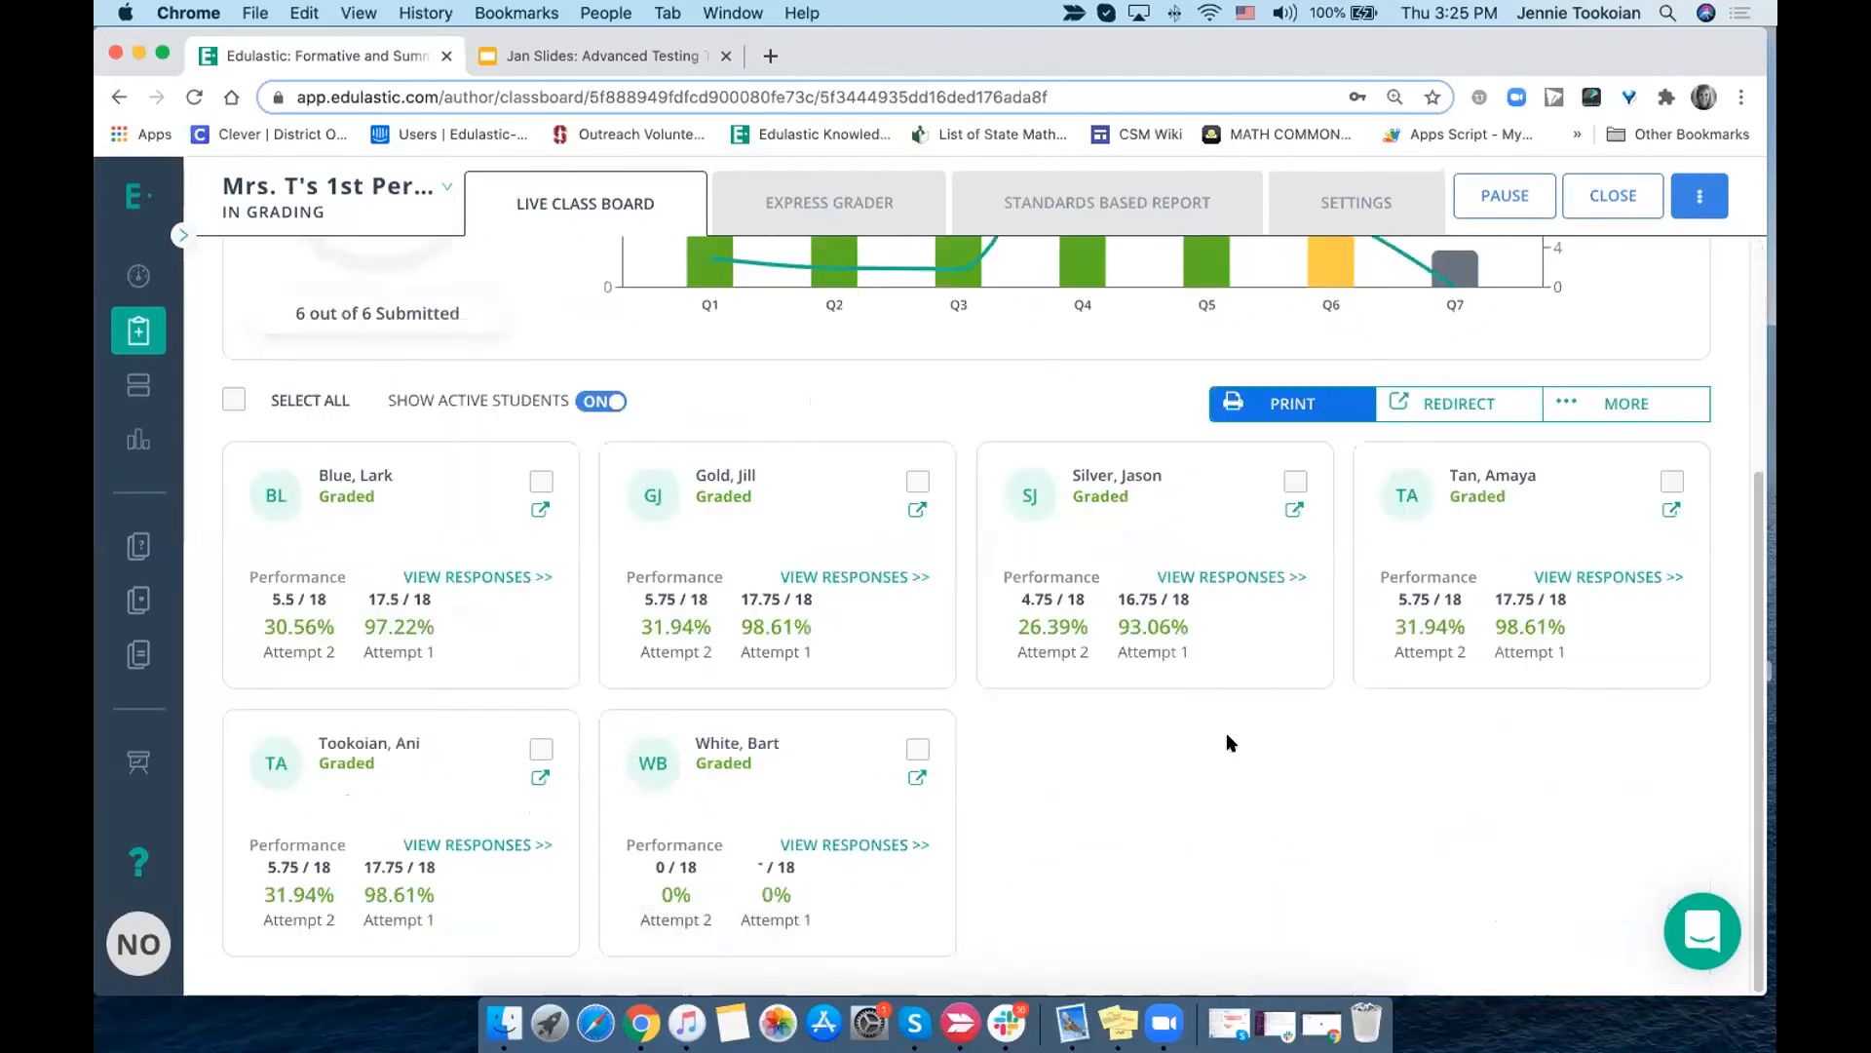
pyautogui.scroll(3, 929, 537)
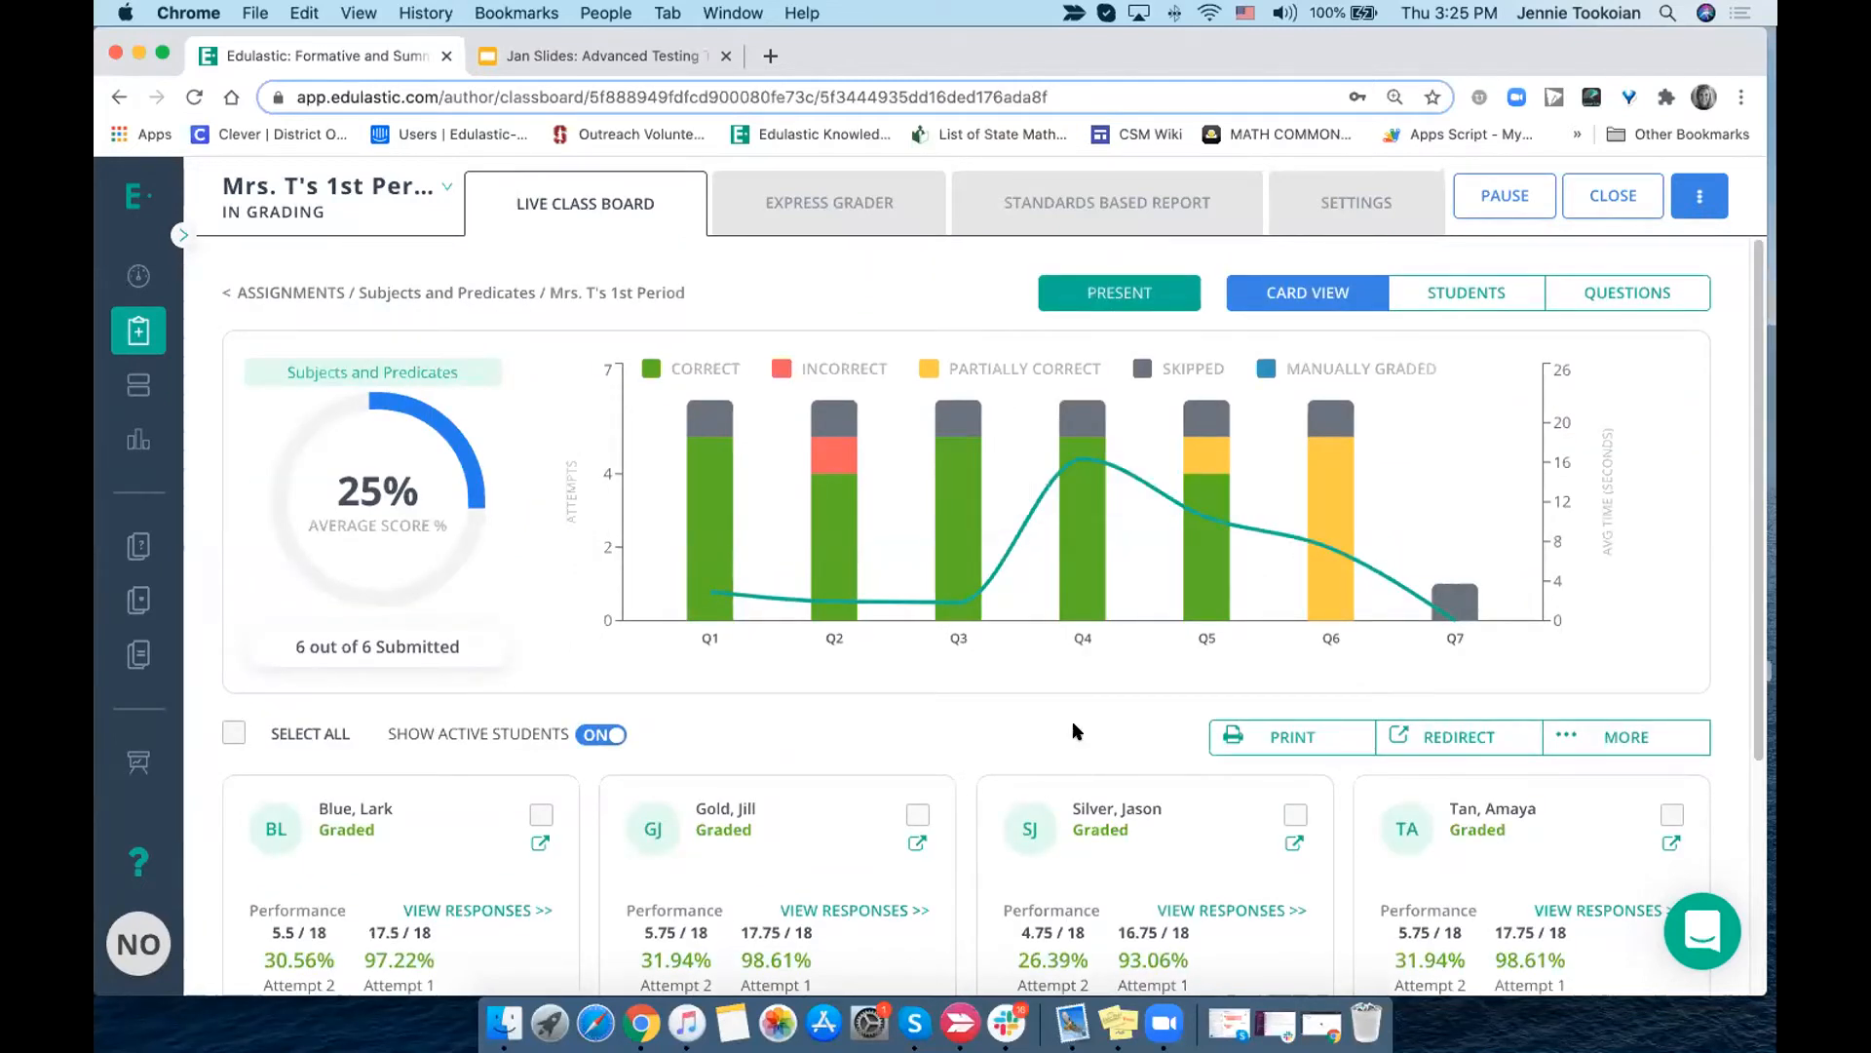
pyautogui.click(1689, 200)
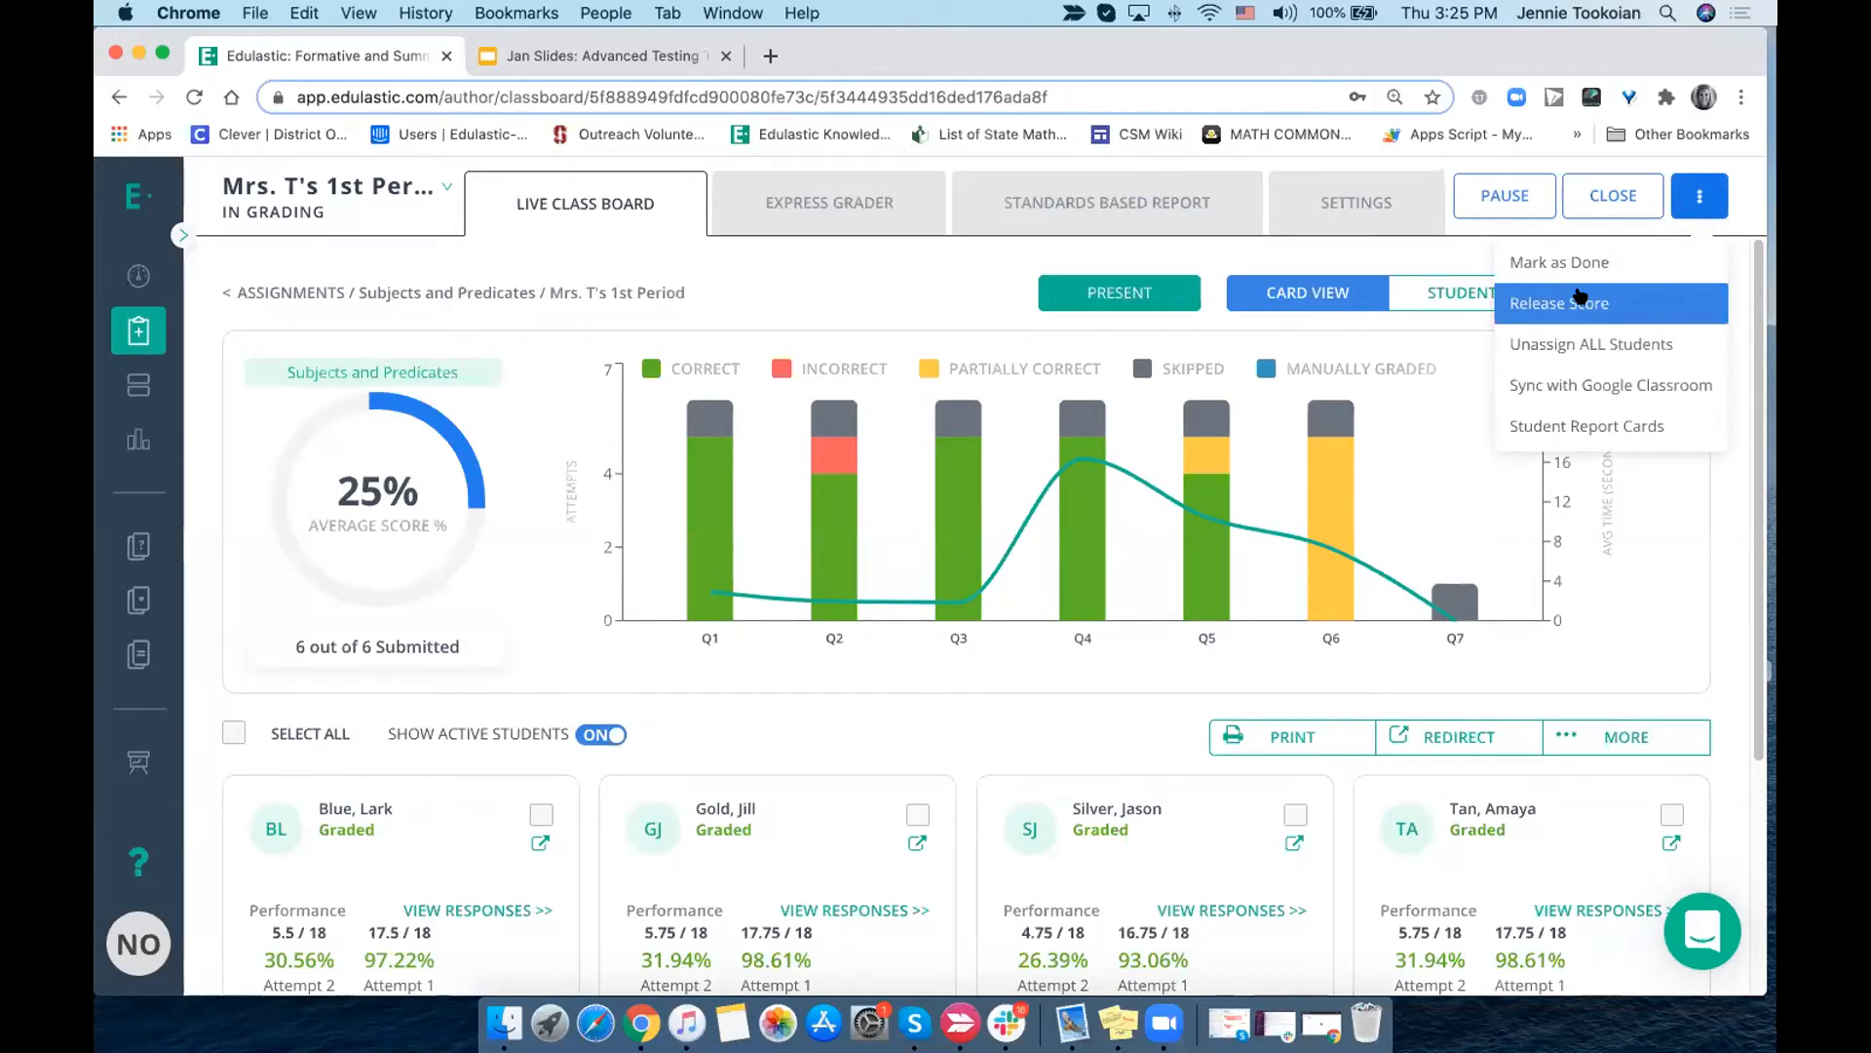
# - Use the Express Grader to give the last listed student 1 point on each of questions 1 to 4
pyautogui.click(844, 204)
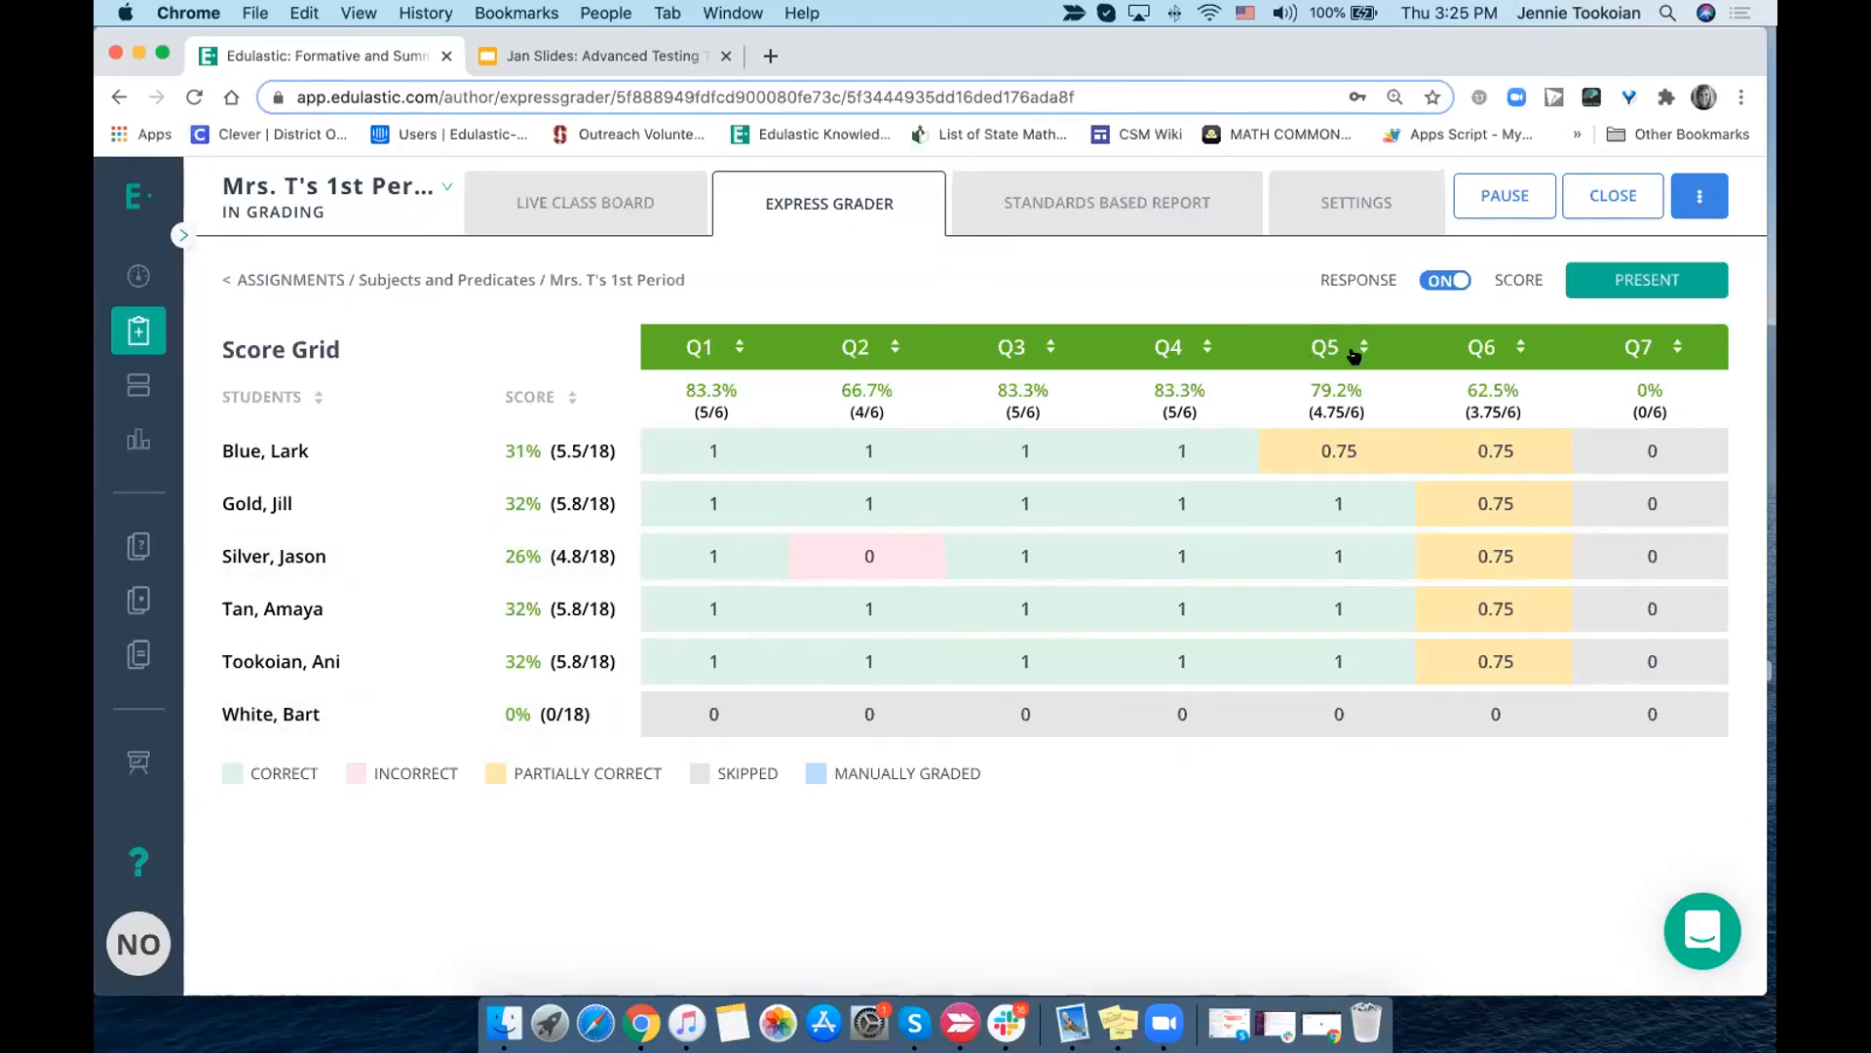
pyautogui.click(717, 710)
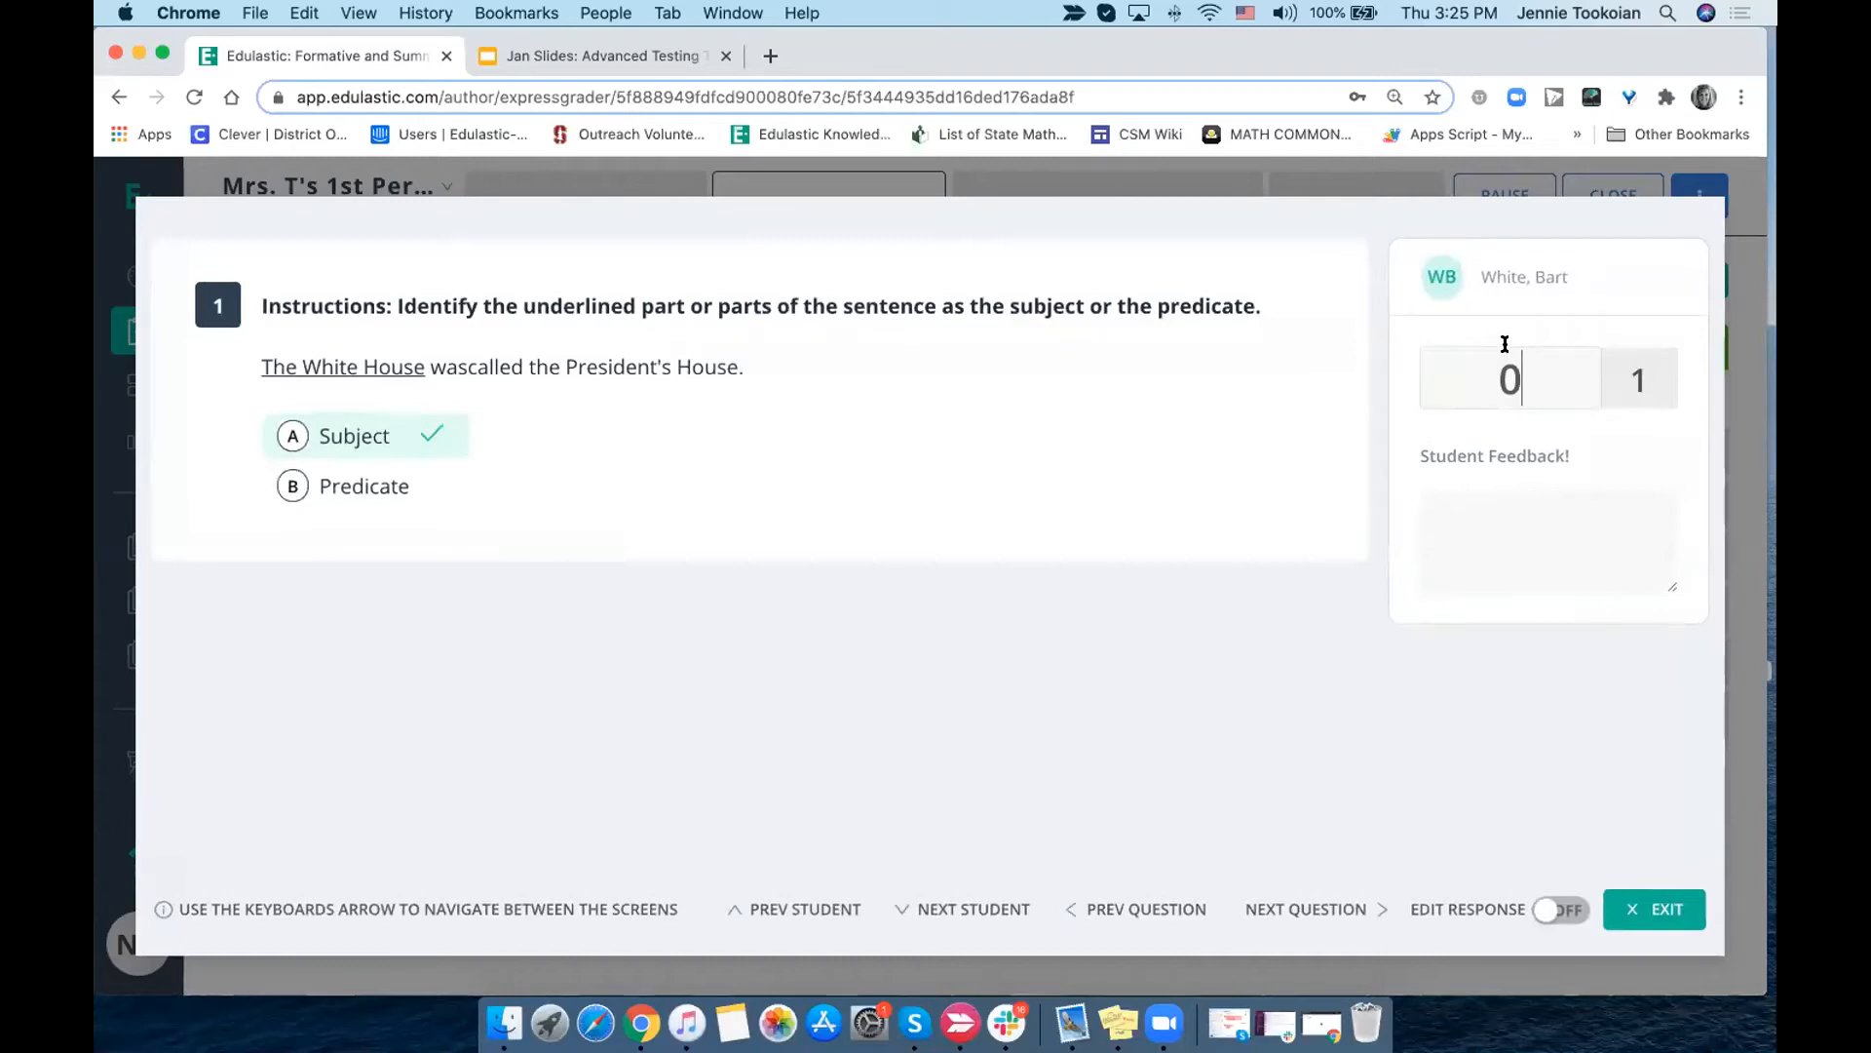
pyautogui.press('BackSpace')
pyautogui.write('1')
pyautogui.click(1311, 899)
pyautogui.press('BackSpace')
pyautogui.write('1')
pyautogui.click(1307, 905)
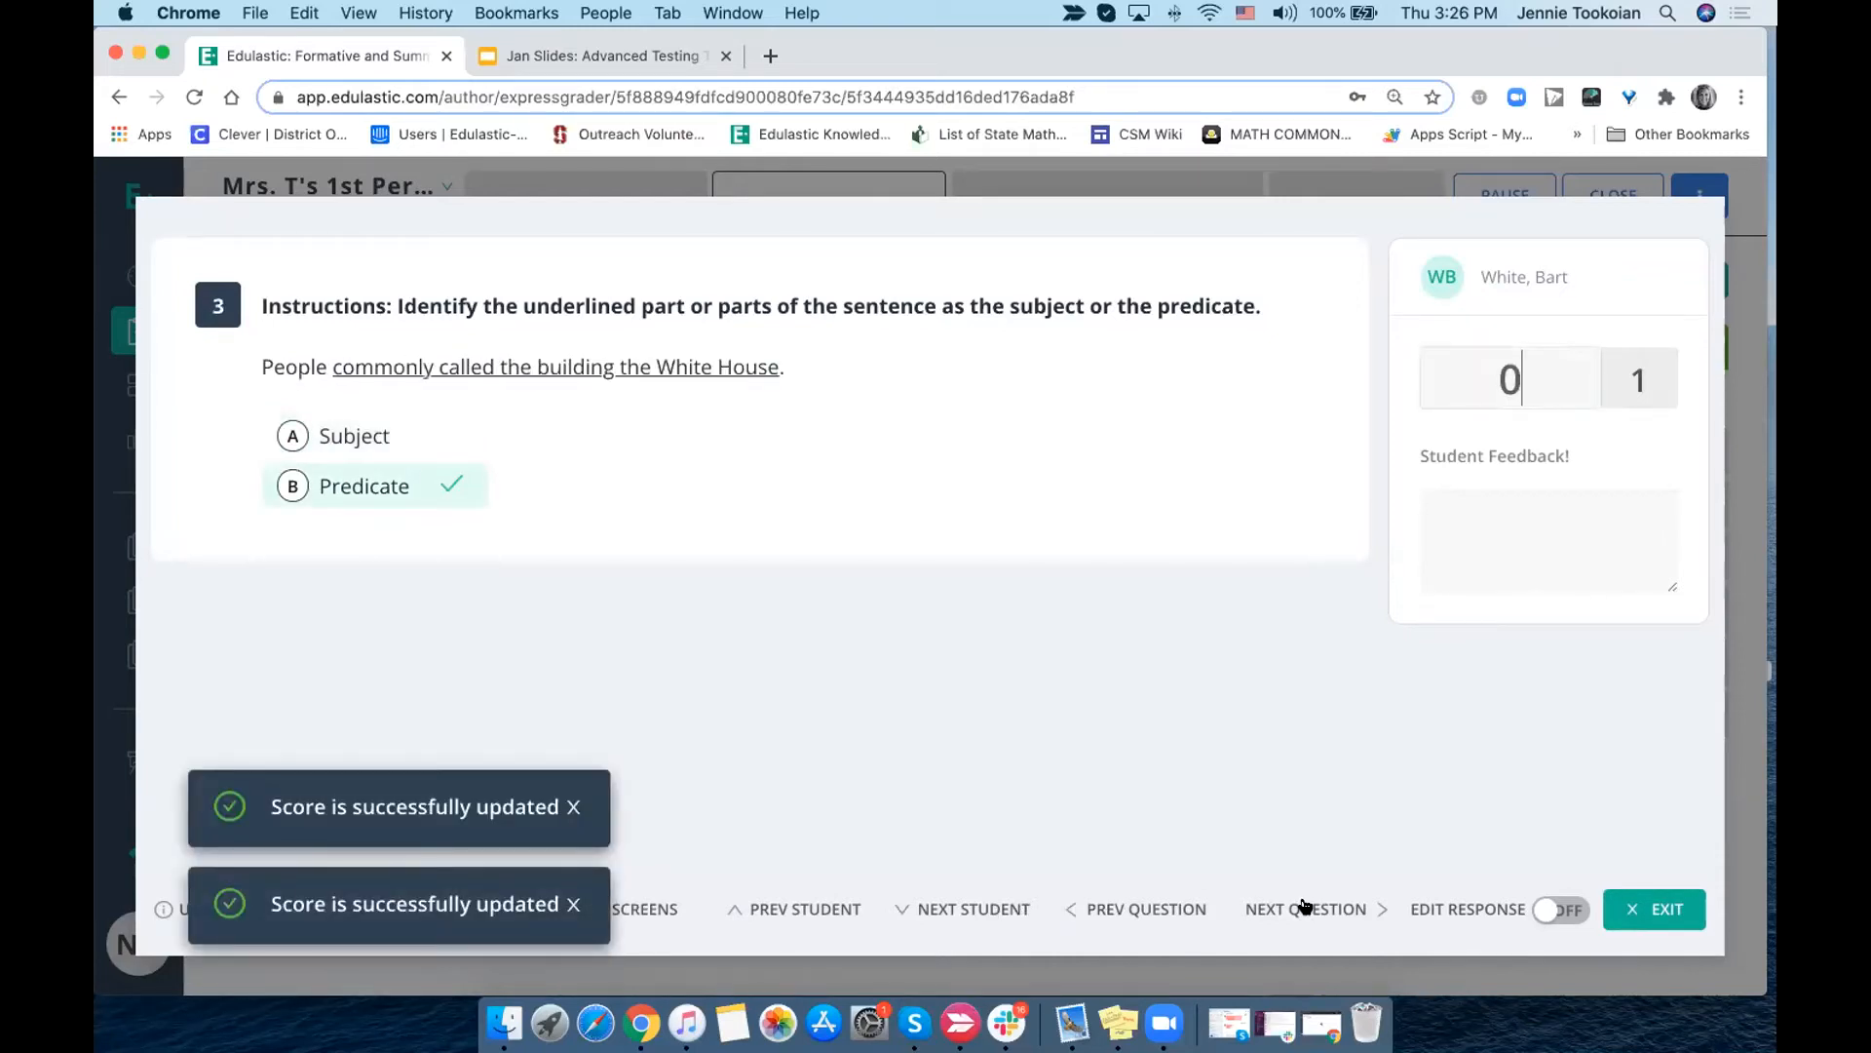
pyautogui.click(1307, 906)
pyautogui.press('BackSpace')
pyautogui.write('1')
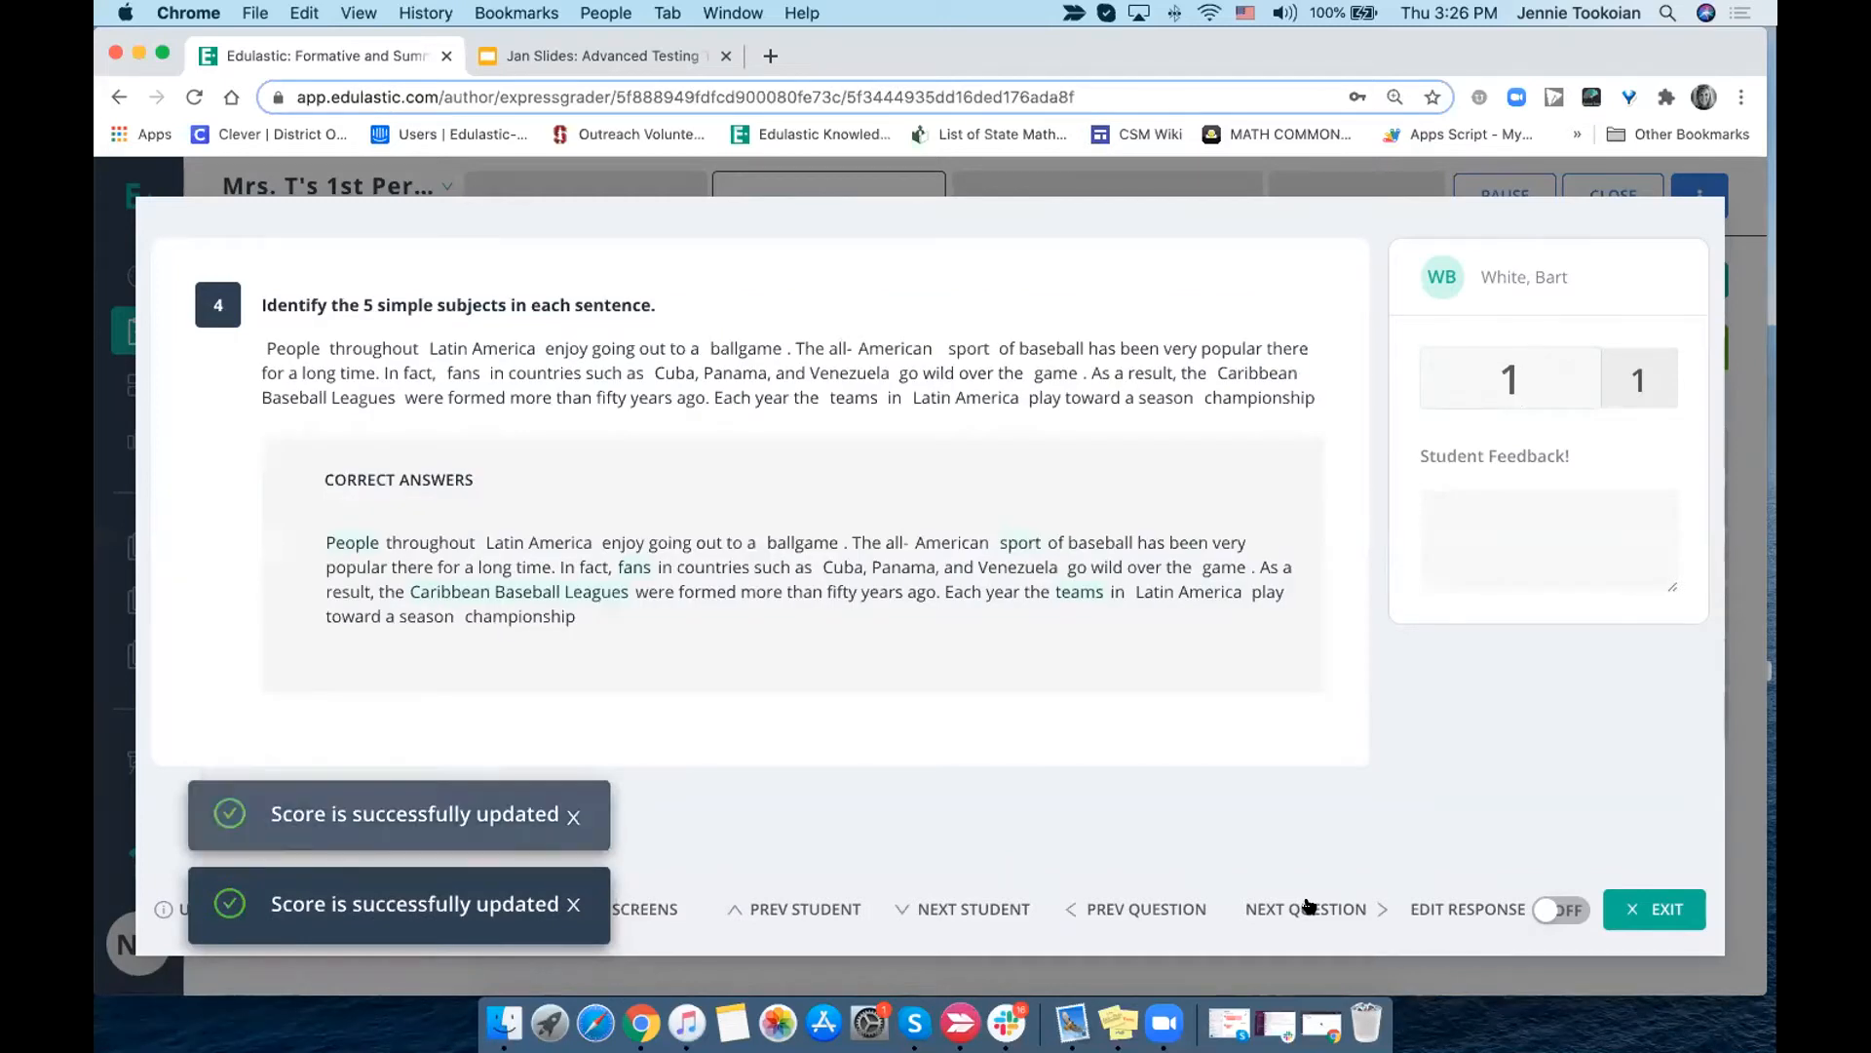
pyautogui.click(1308, 906)
# - Try to give the last listed student 4 points on question 5 and 2 points on question 6
pyautogui.press('BackSpace')
pyautogui.write('4')
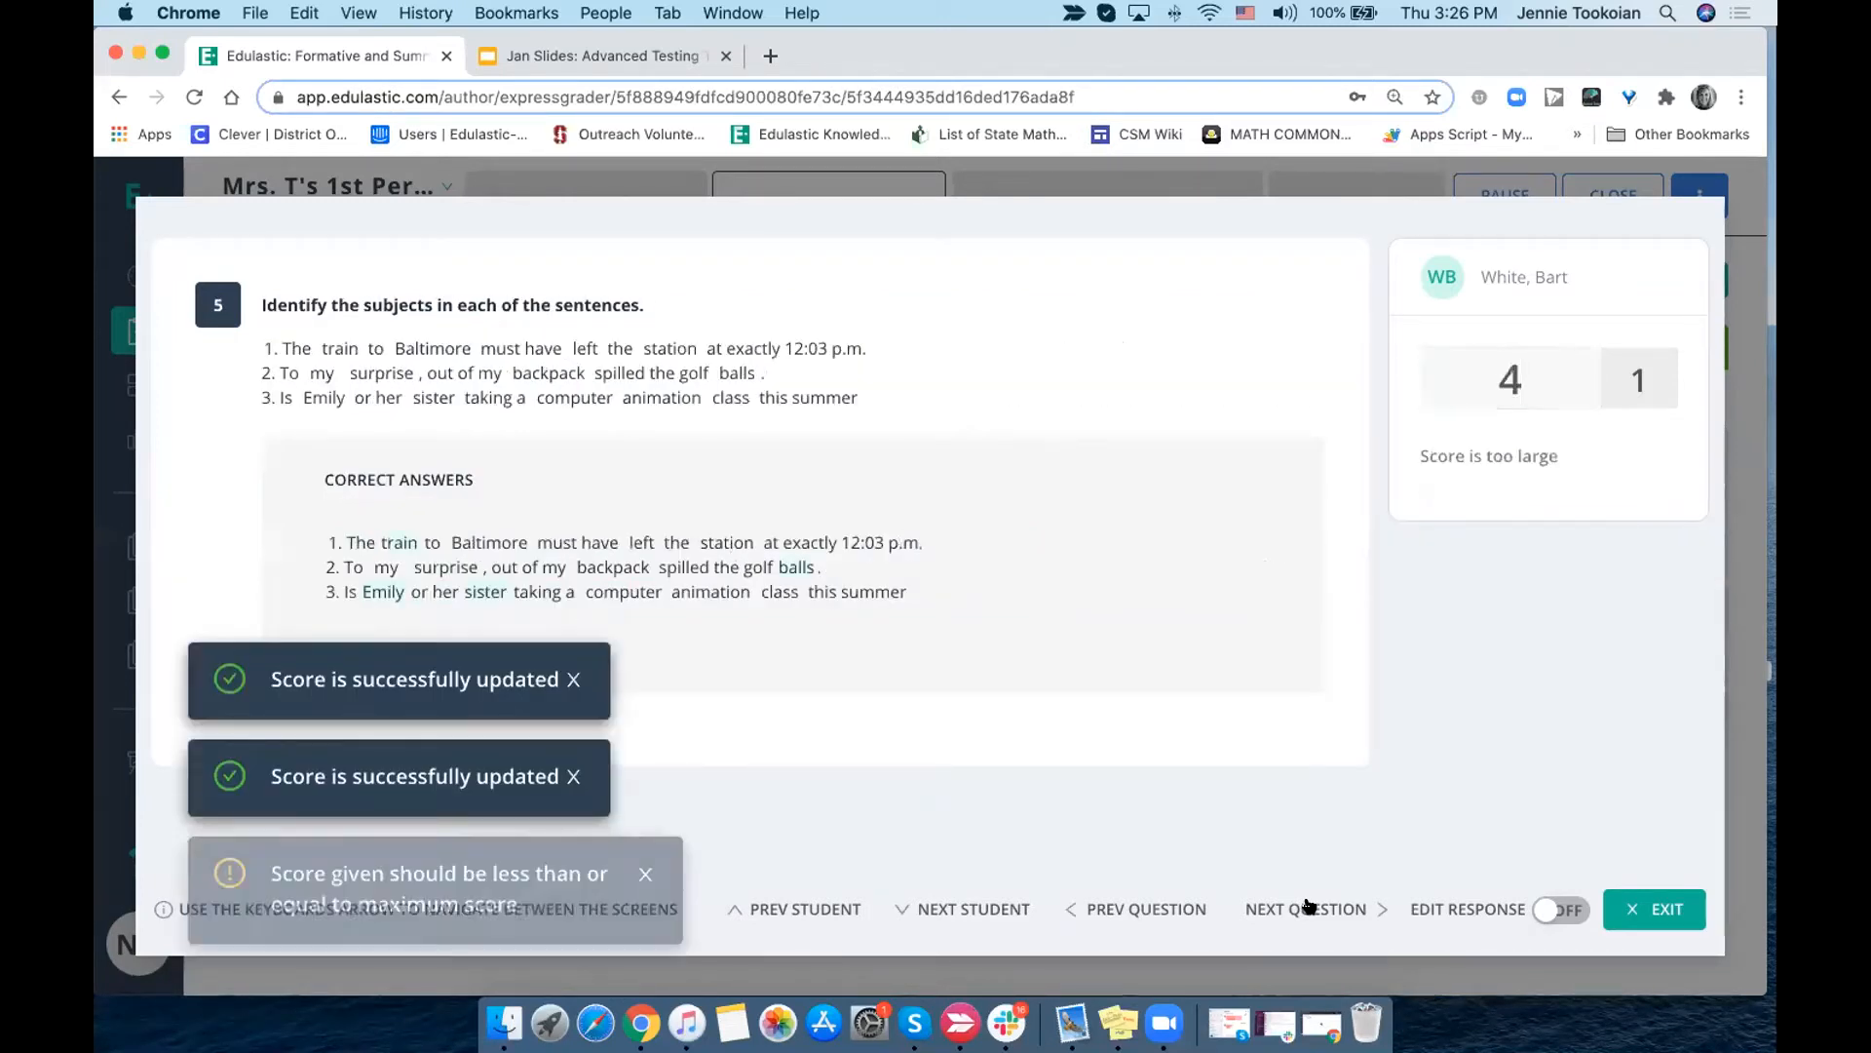
pyautogui.click(1309, 905)
pyautogui.press('BackSpace')
pyautogui.write('2')
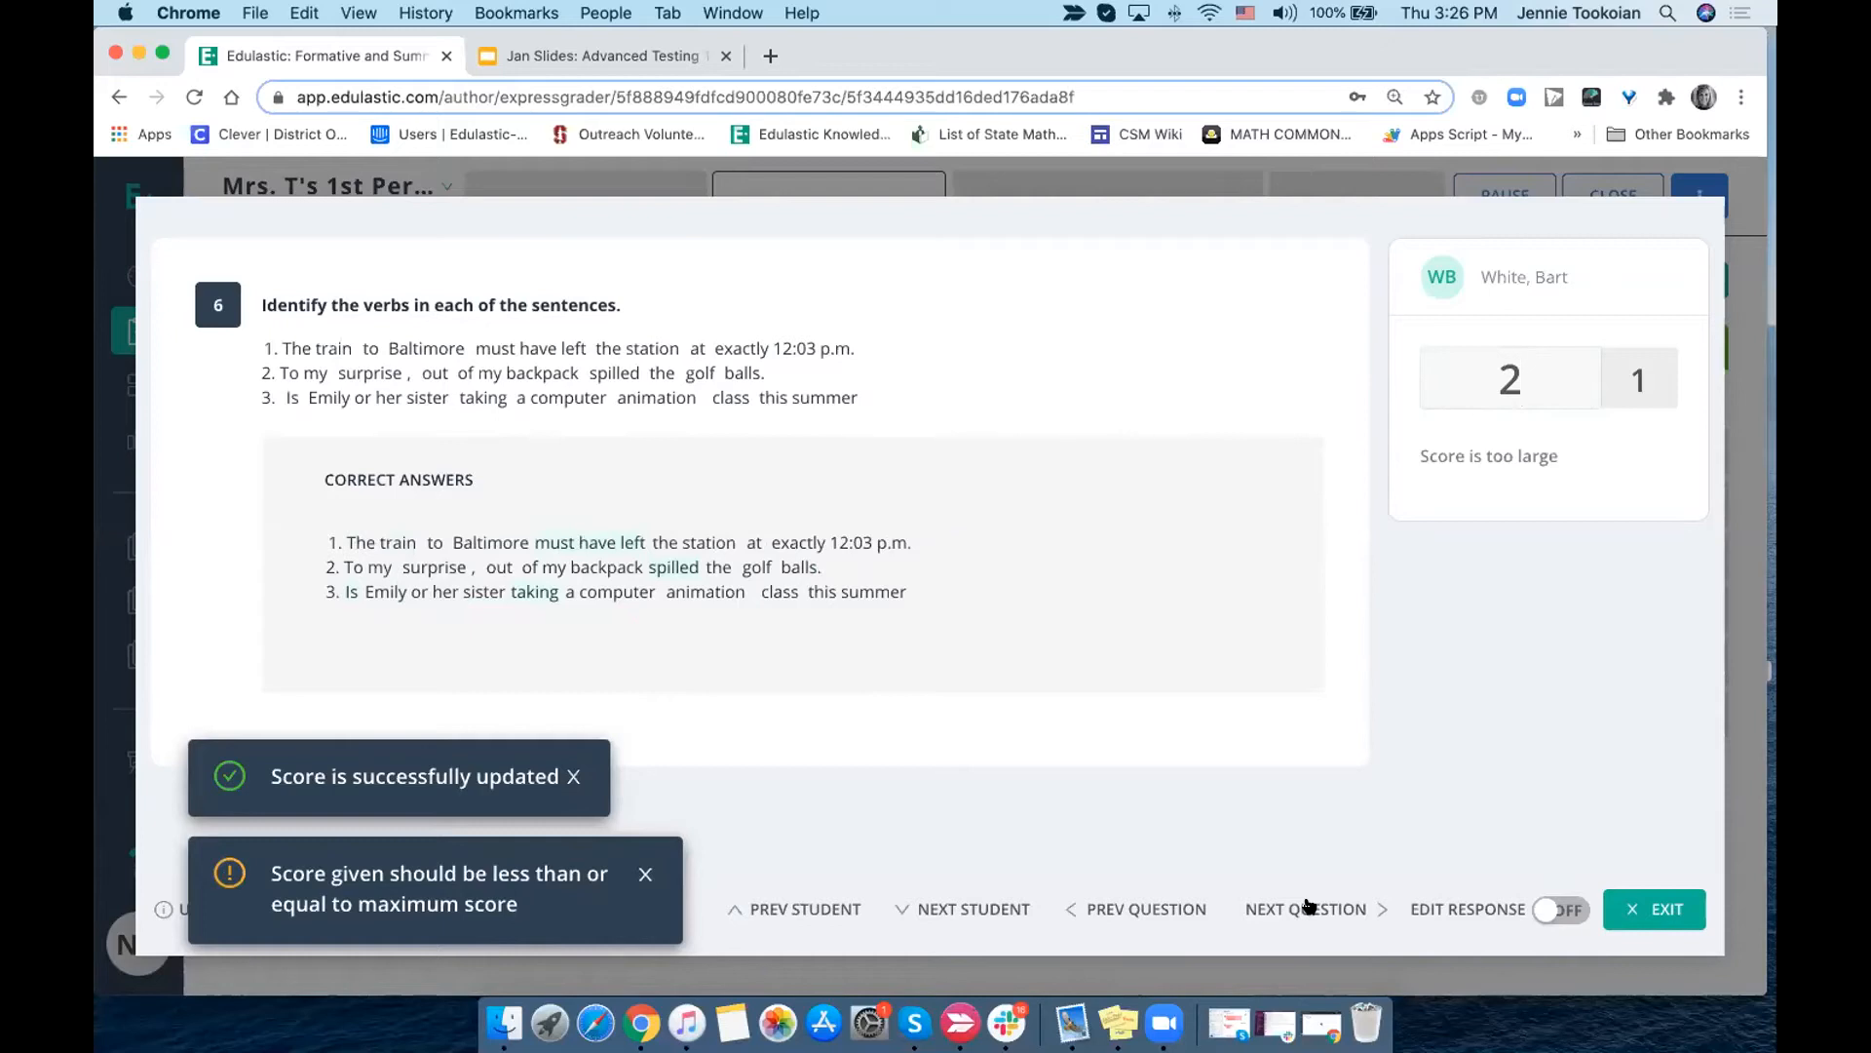
pyautogui.click(1308, 905)
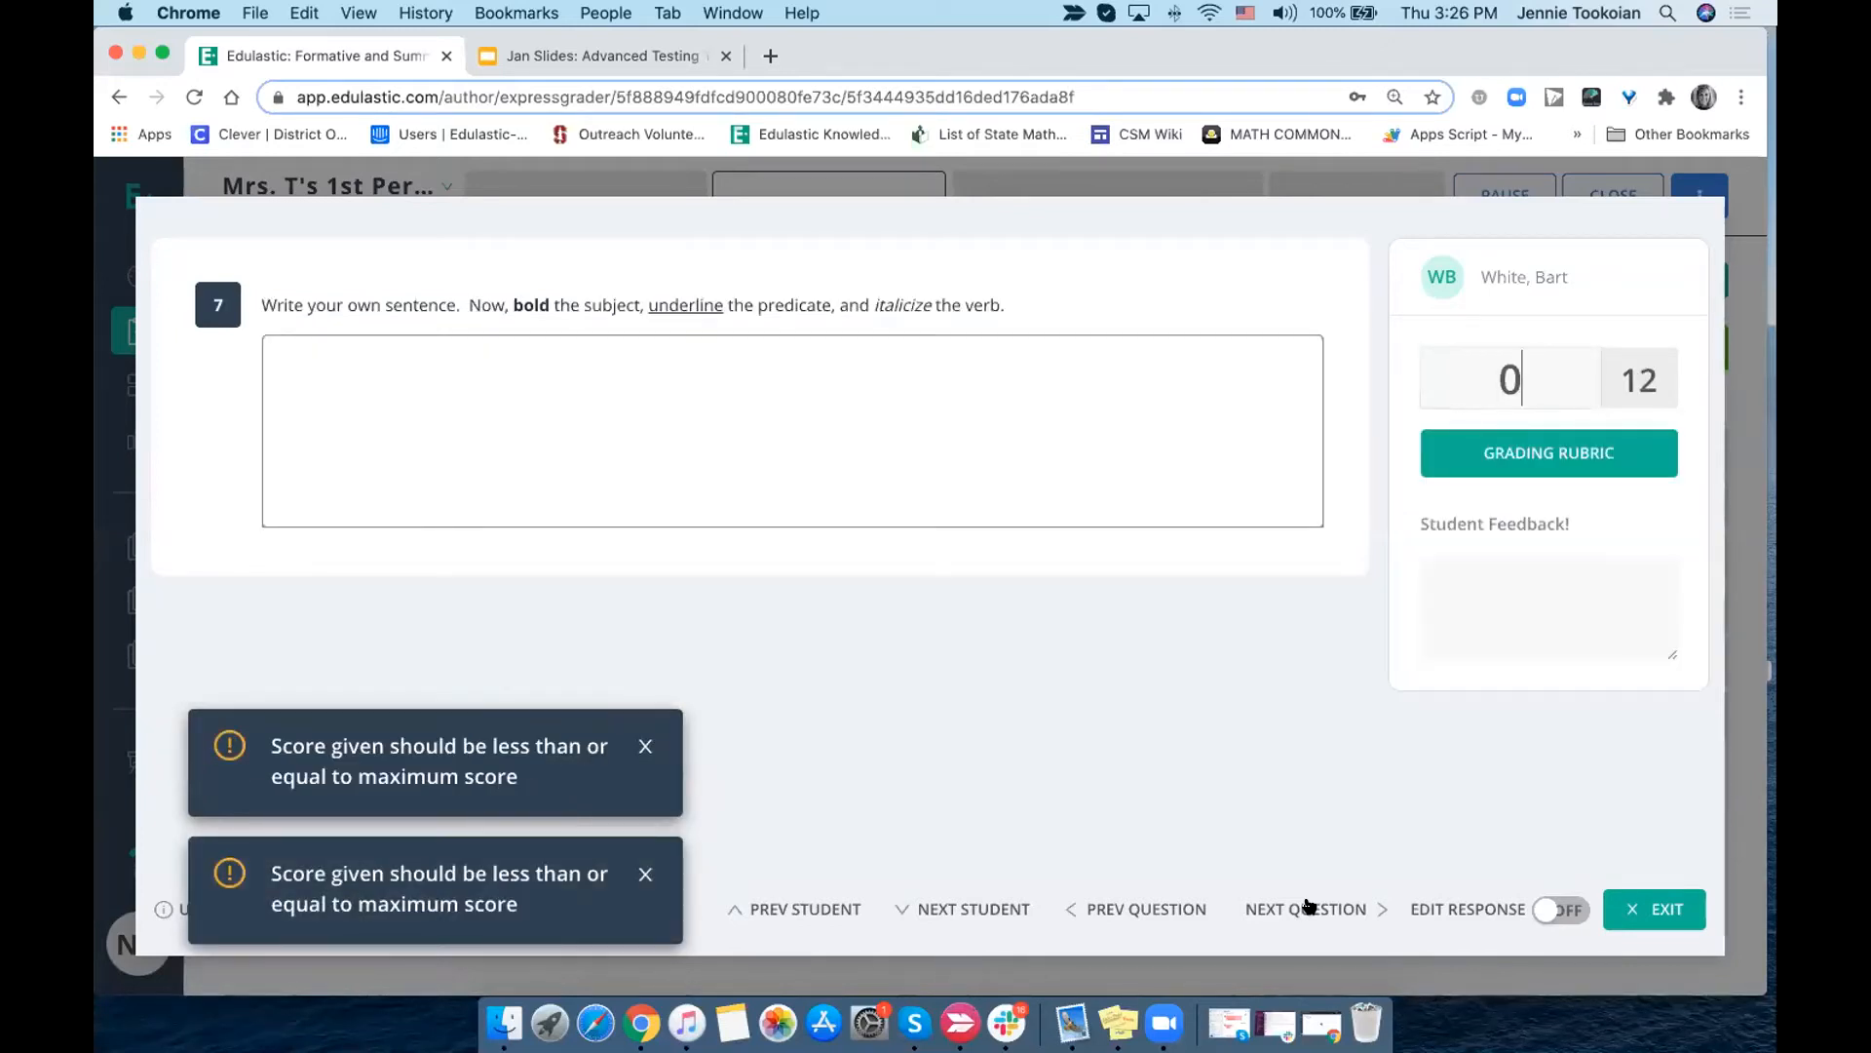
# - Score the student's question 7 with the grading rubric: Word Choice 3, Tone 2, Organization 1 and Evidence 1 points
pyautogui.press('BackSpace')
pyautogui.write('2')
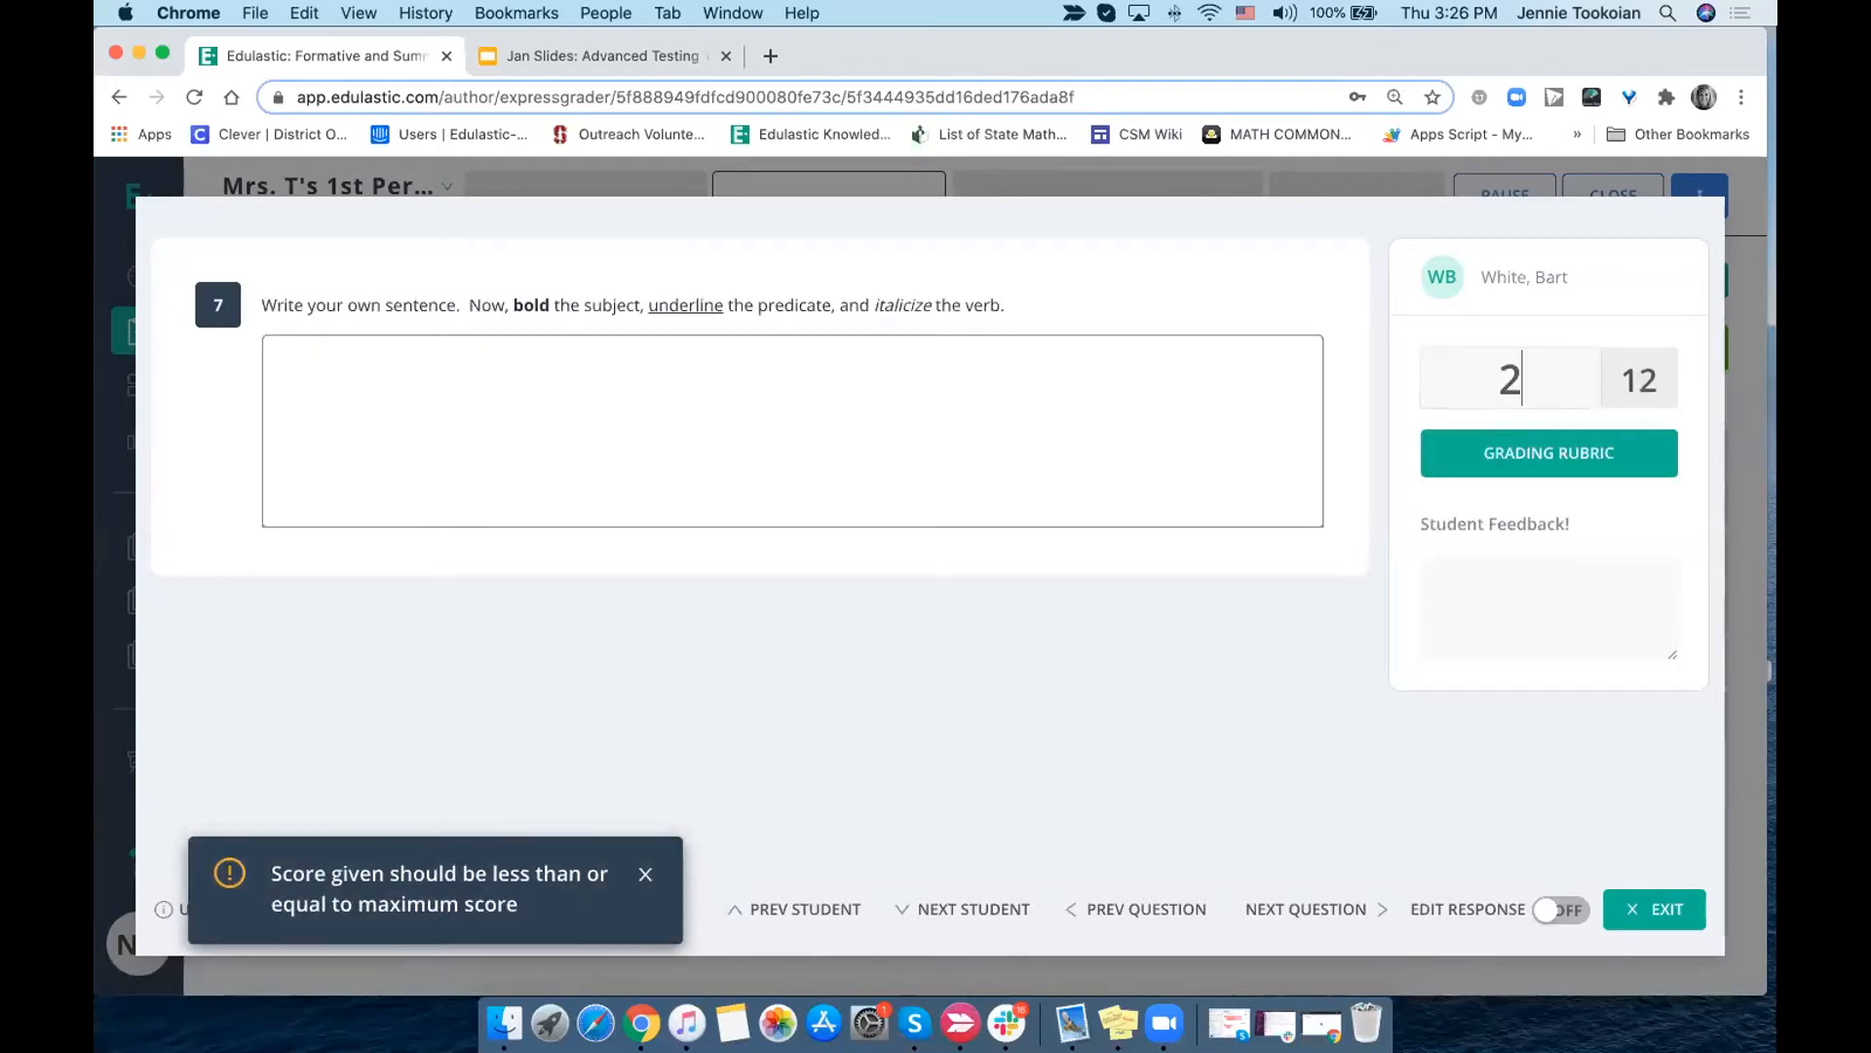
pyautogui.click(1528, 451)
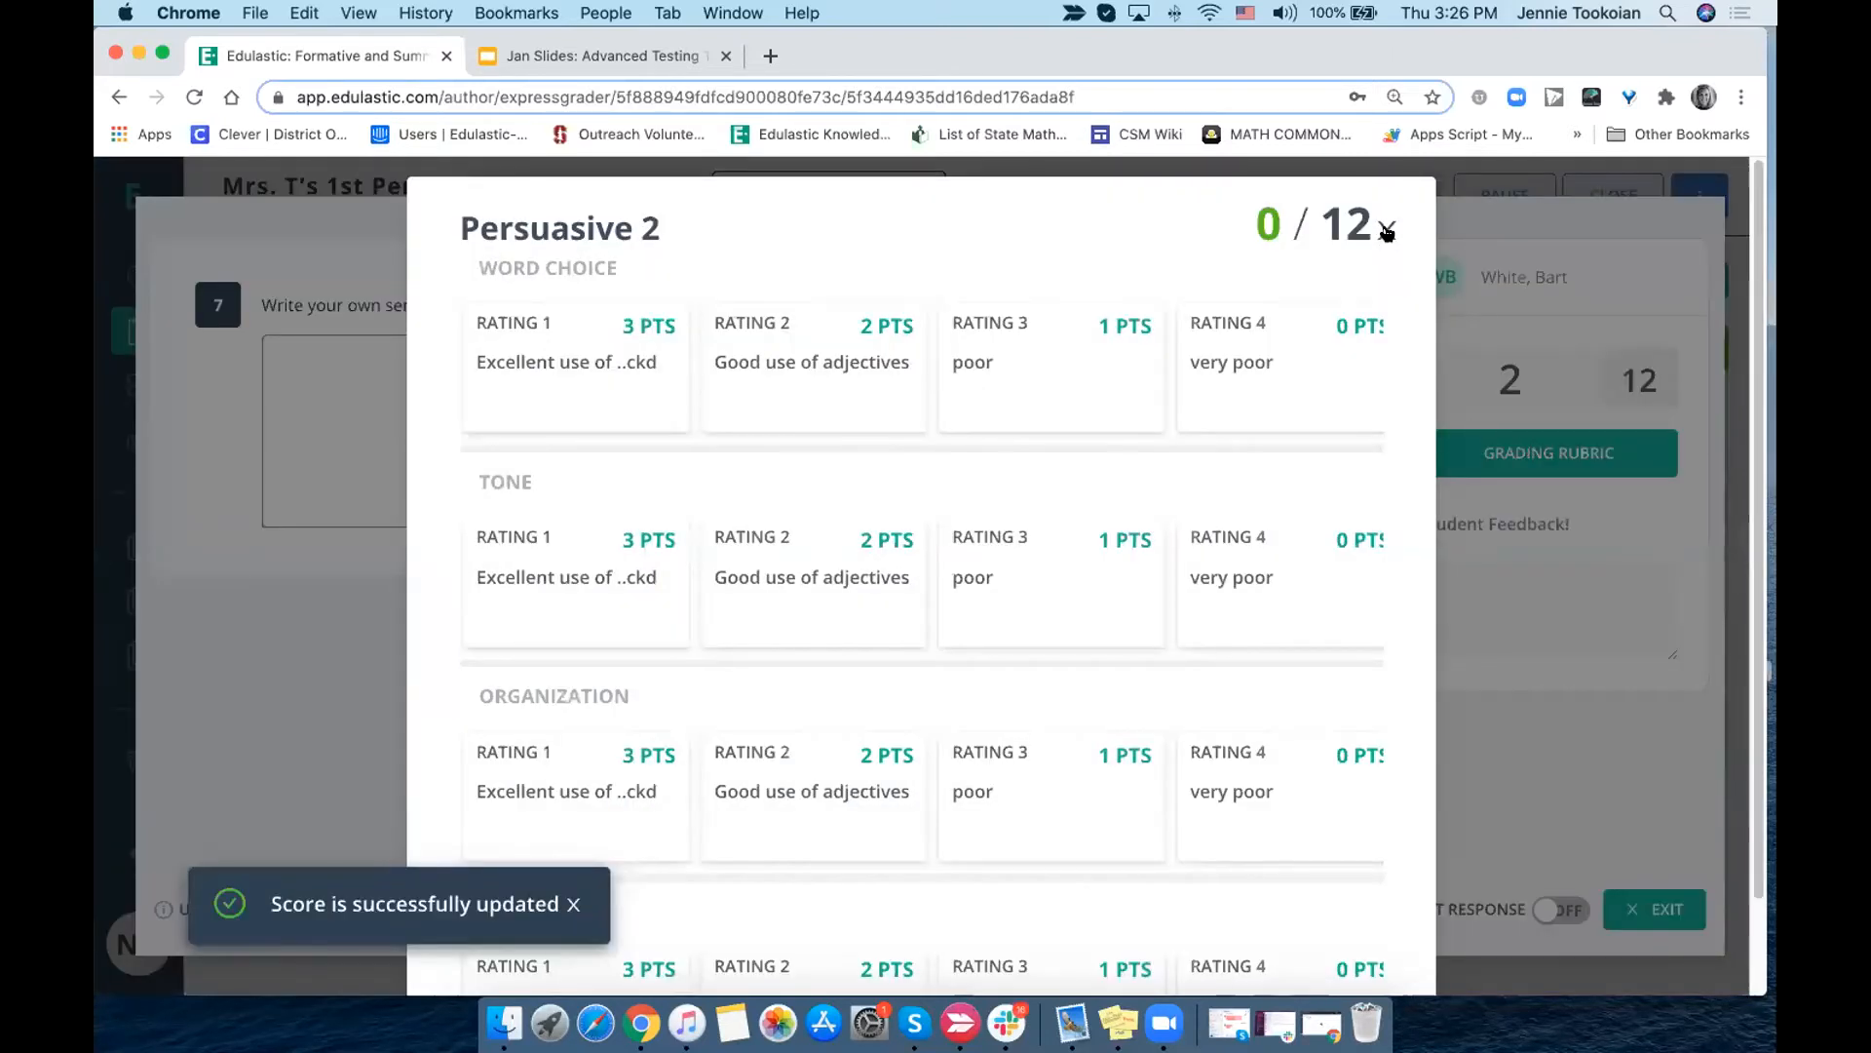
pyautogui.click(617, 361)
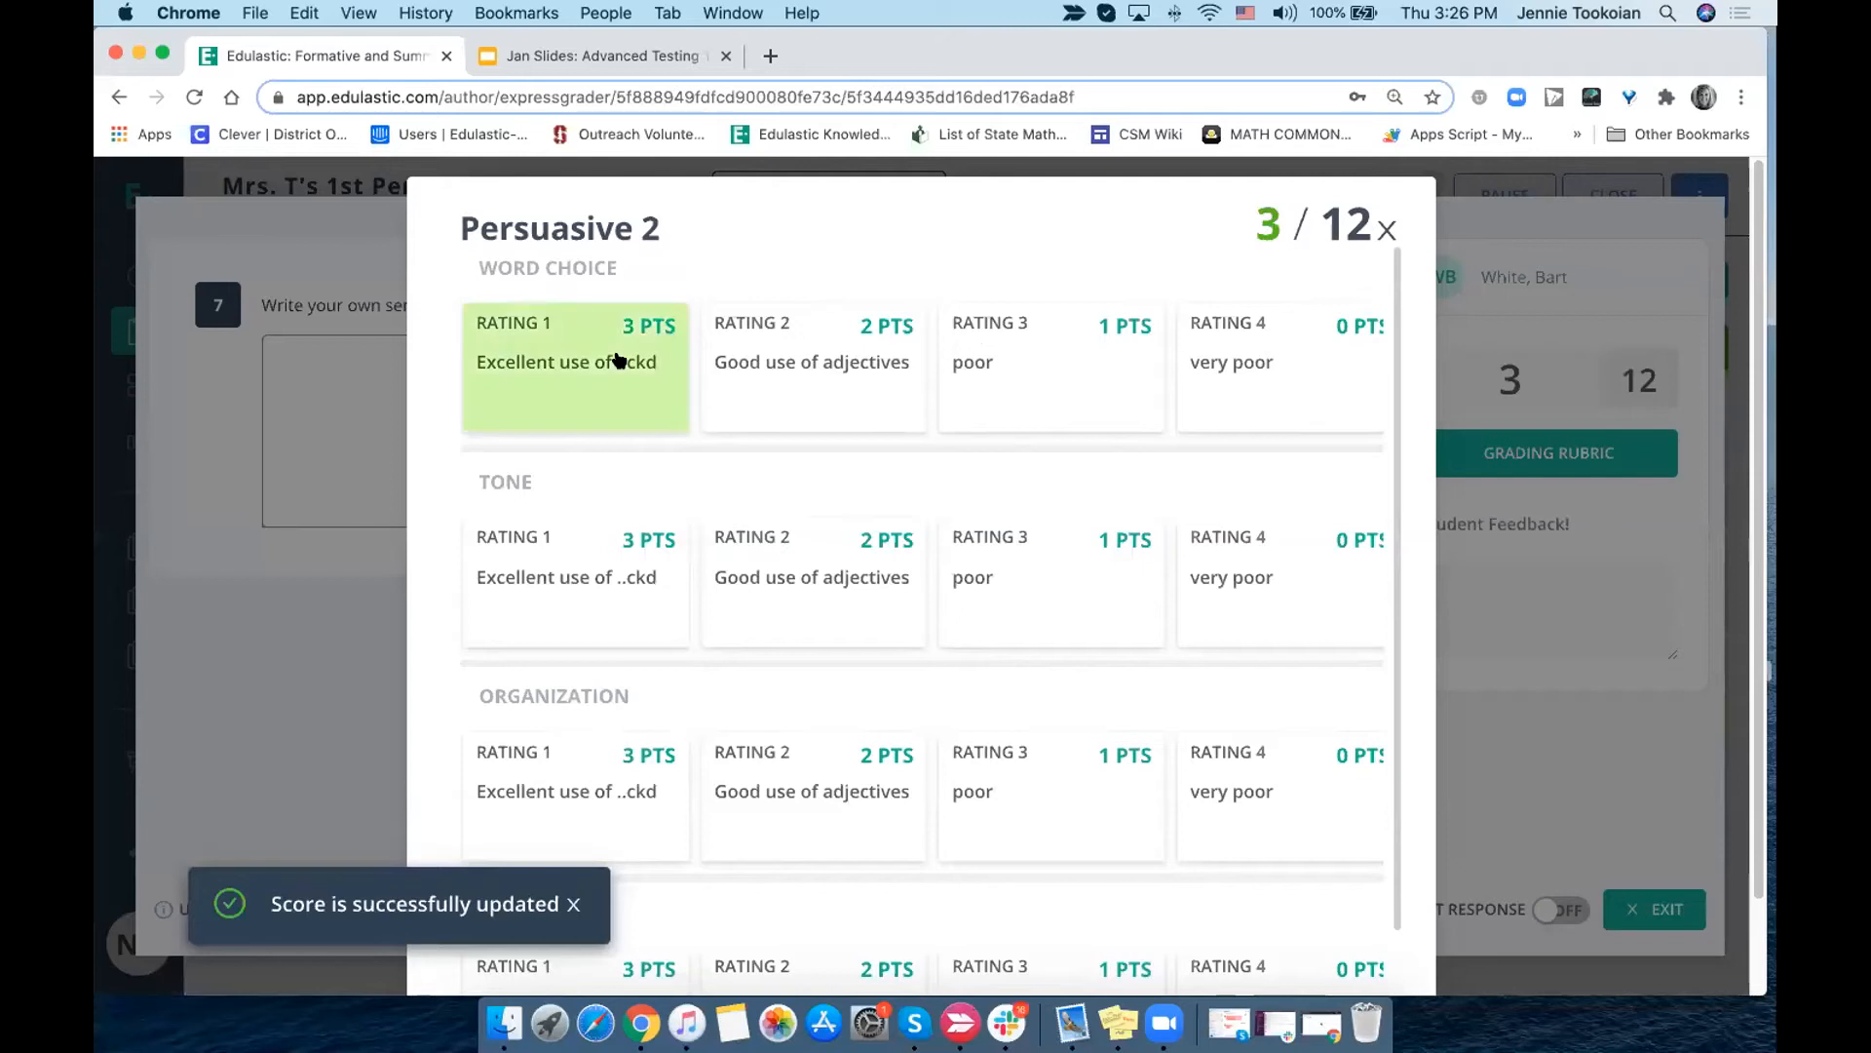
pyautogui.click(863, 539)
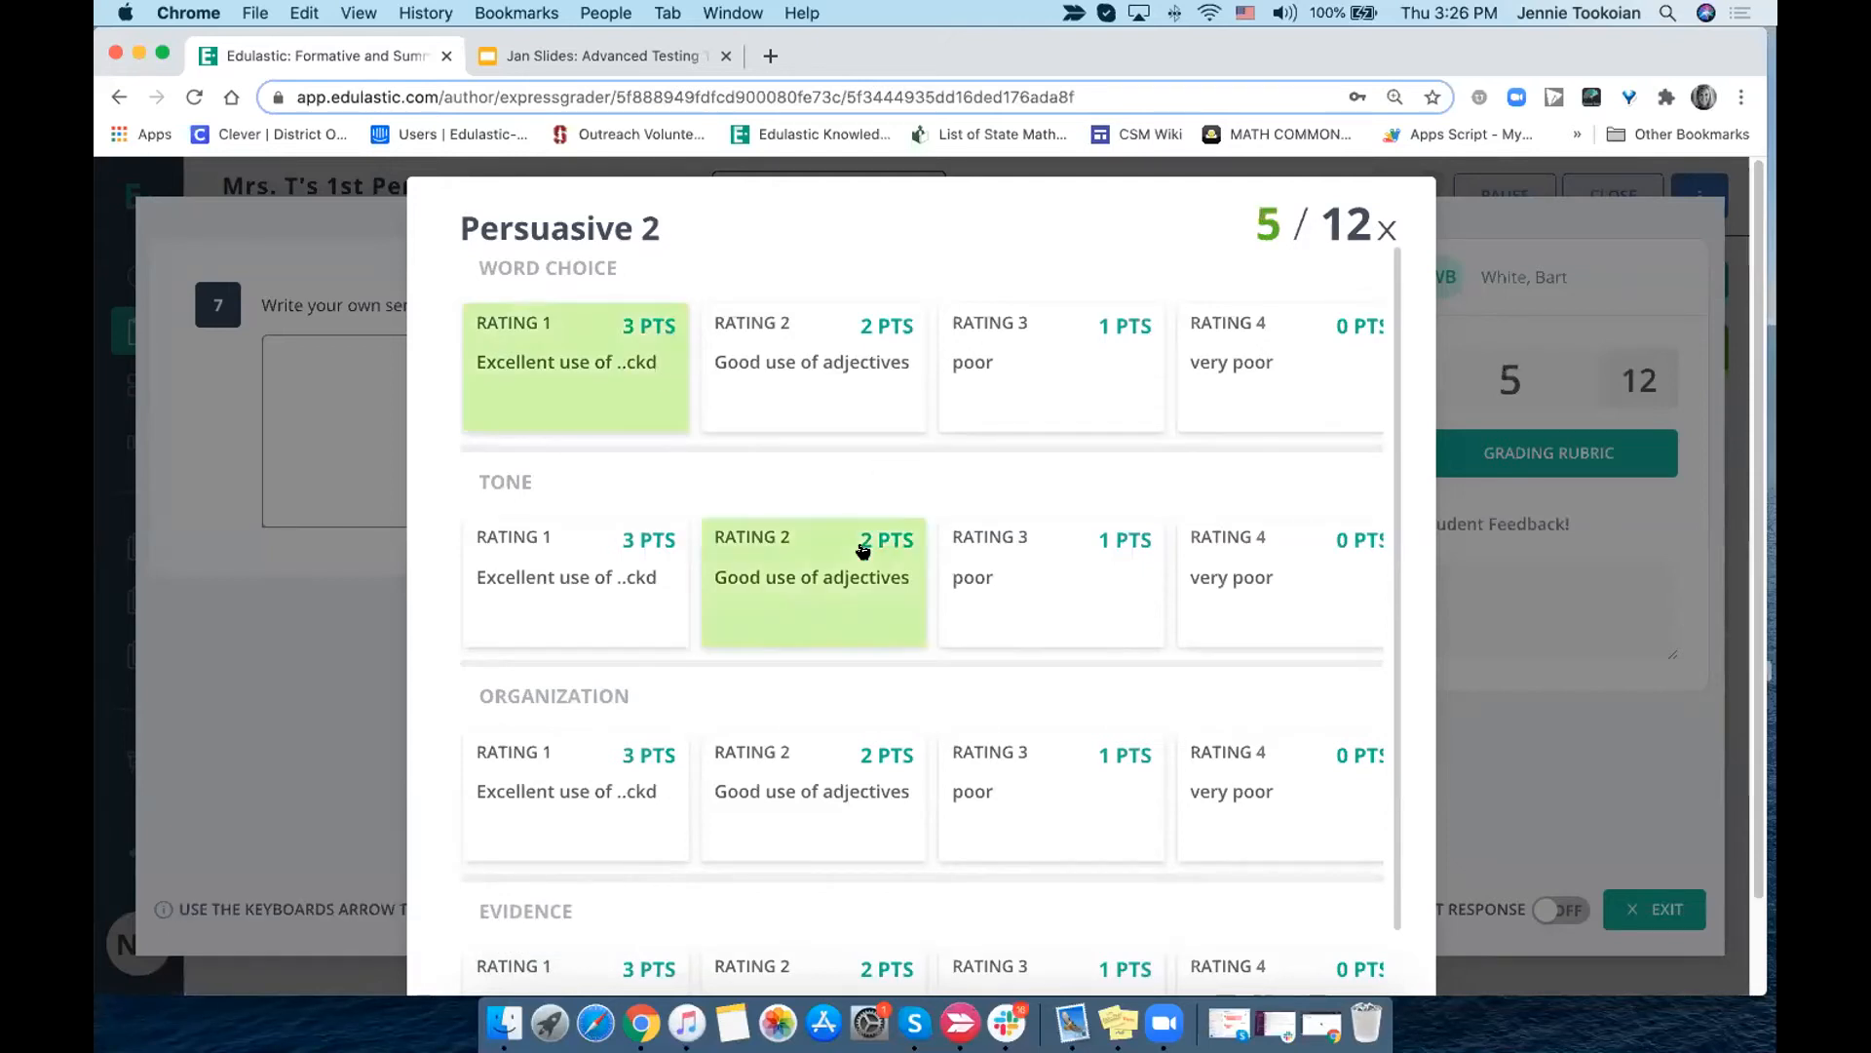
pyautogui.click(1073, 770)
pyautogui.hscroll(1, 1073, 768)
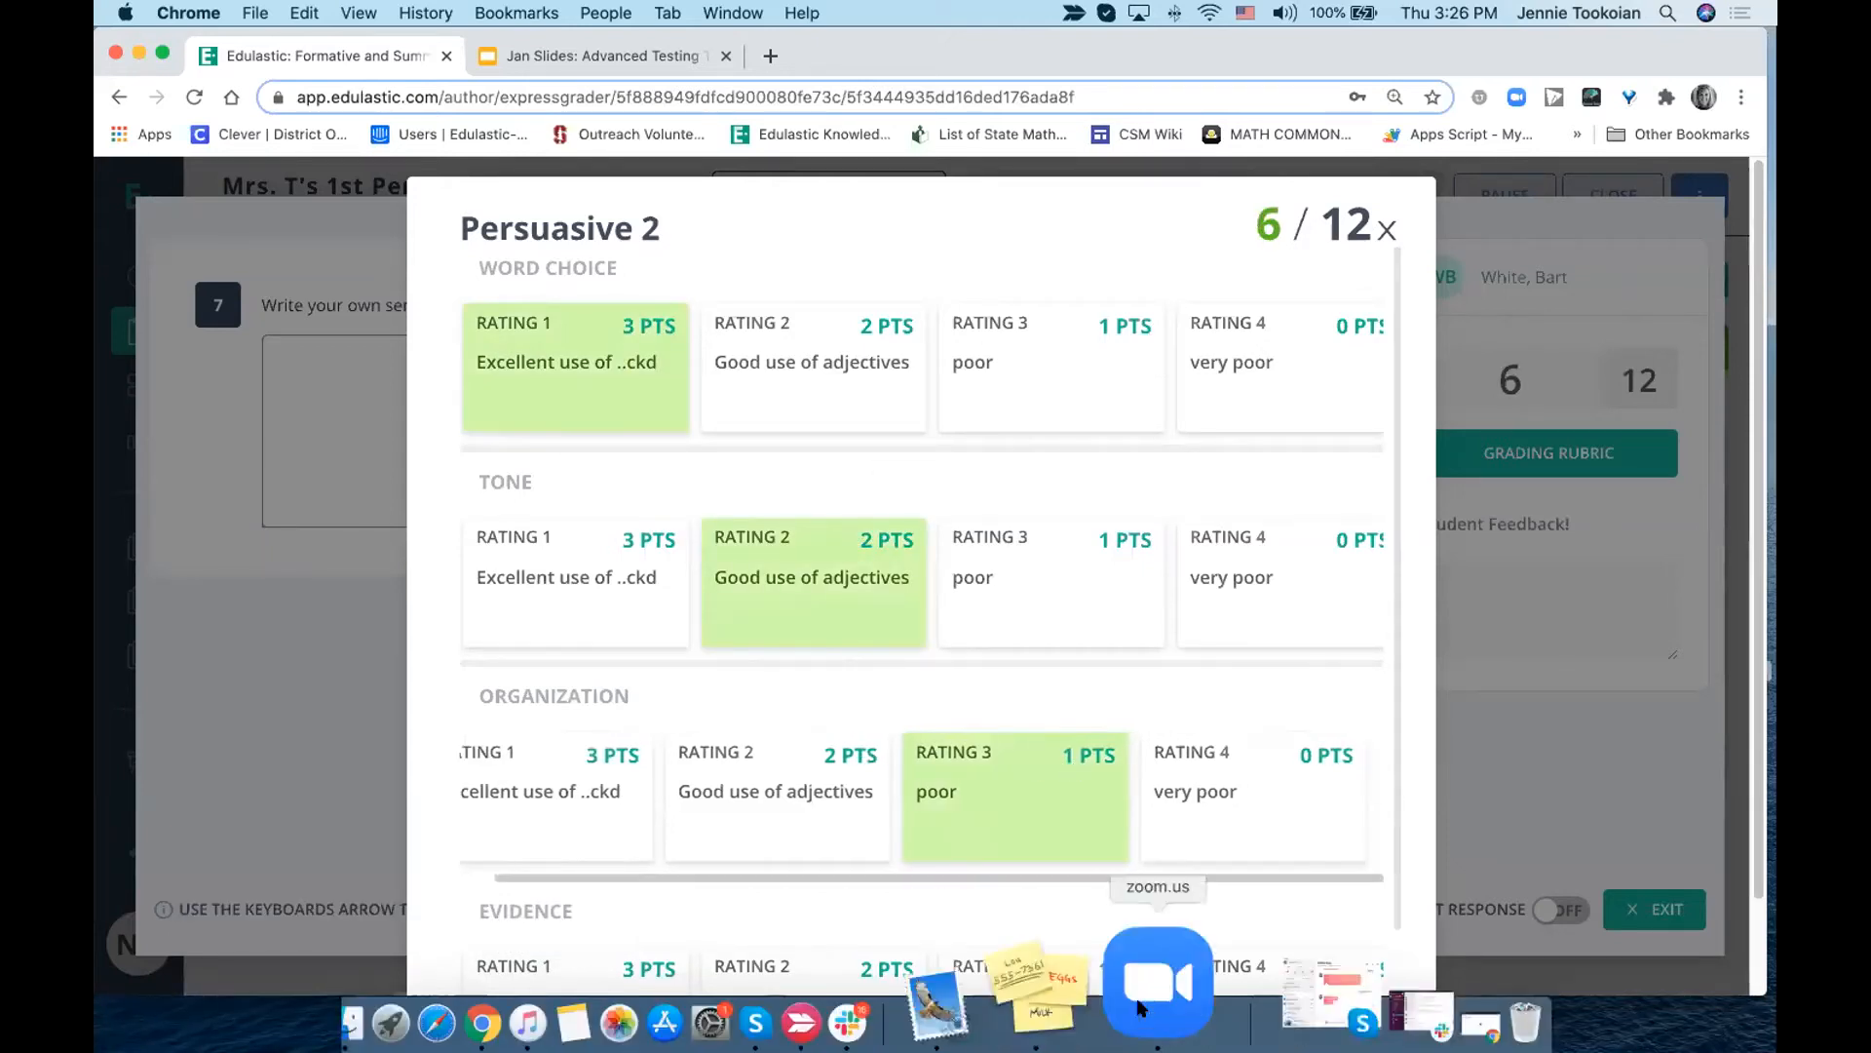
pyautogui.click(1010, 974)
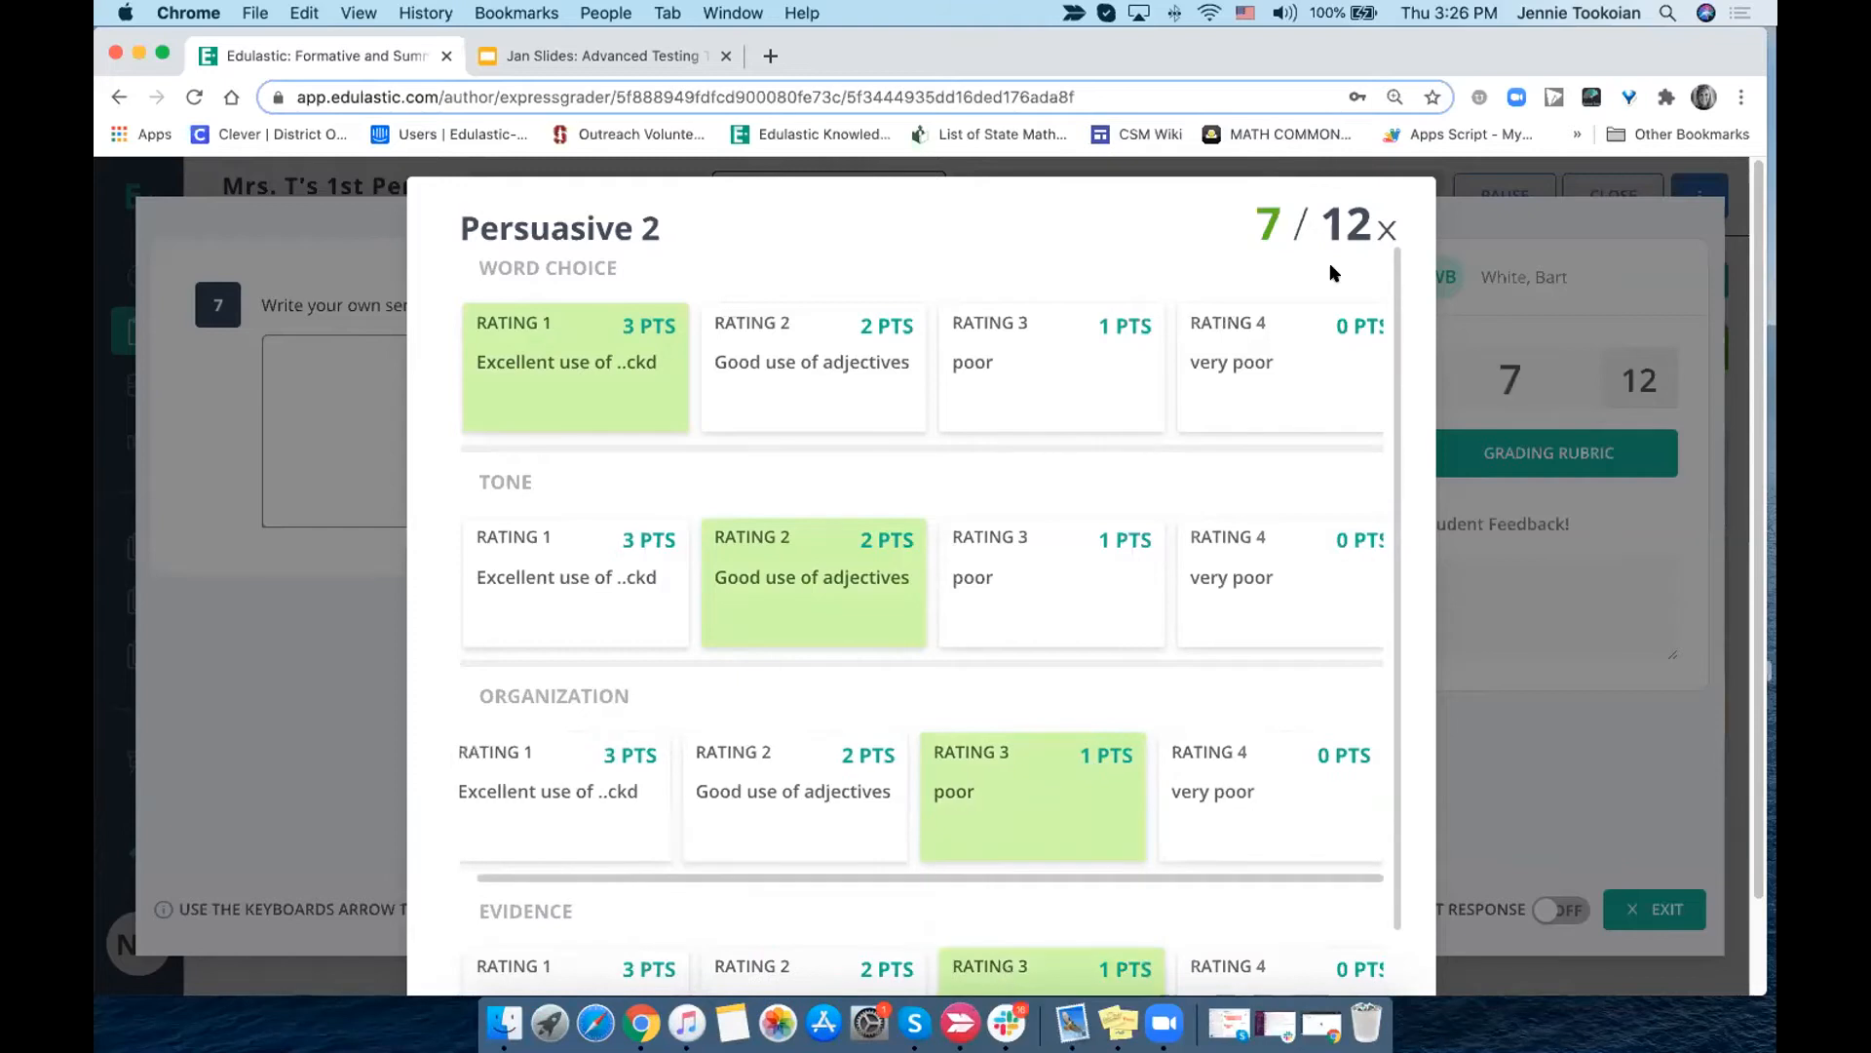
pyautogui.click(1386, 229)
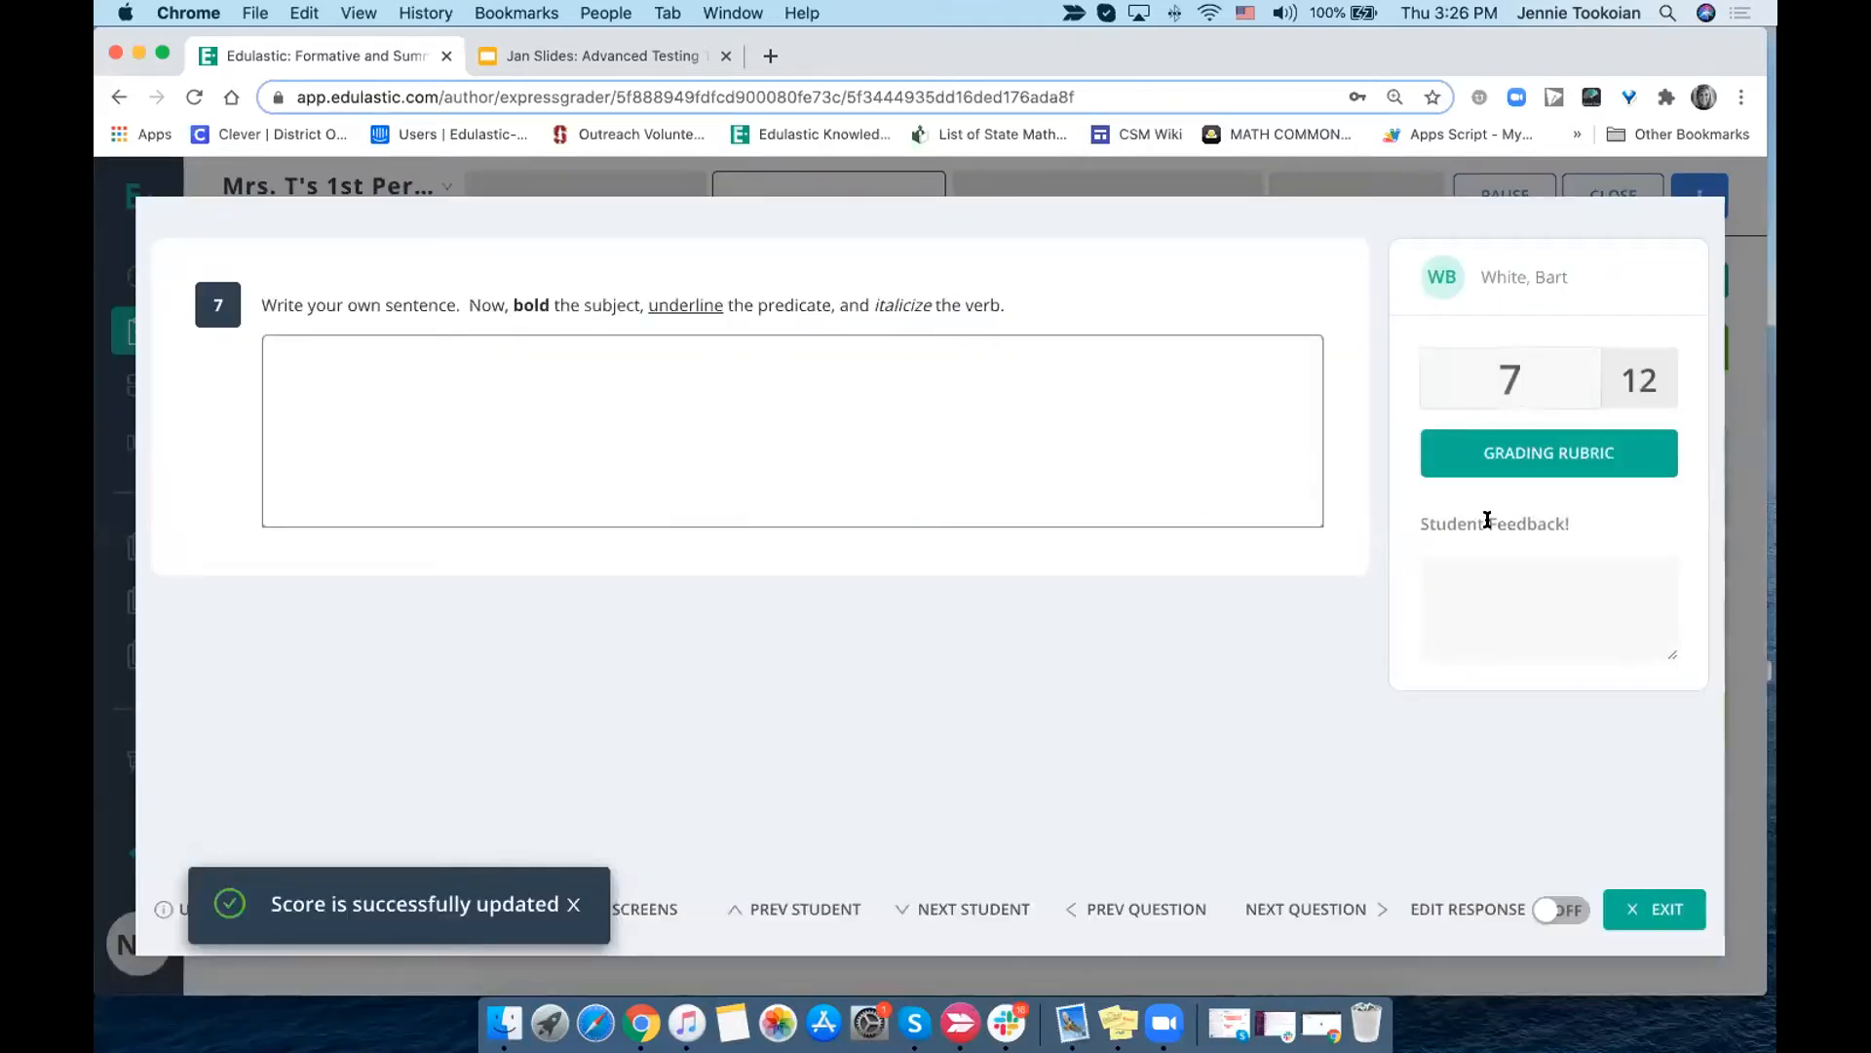
# - Return to the Score Grid and switch it to student responses and back to scores
pyautogui.click(1654, 904)
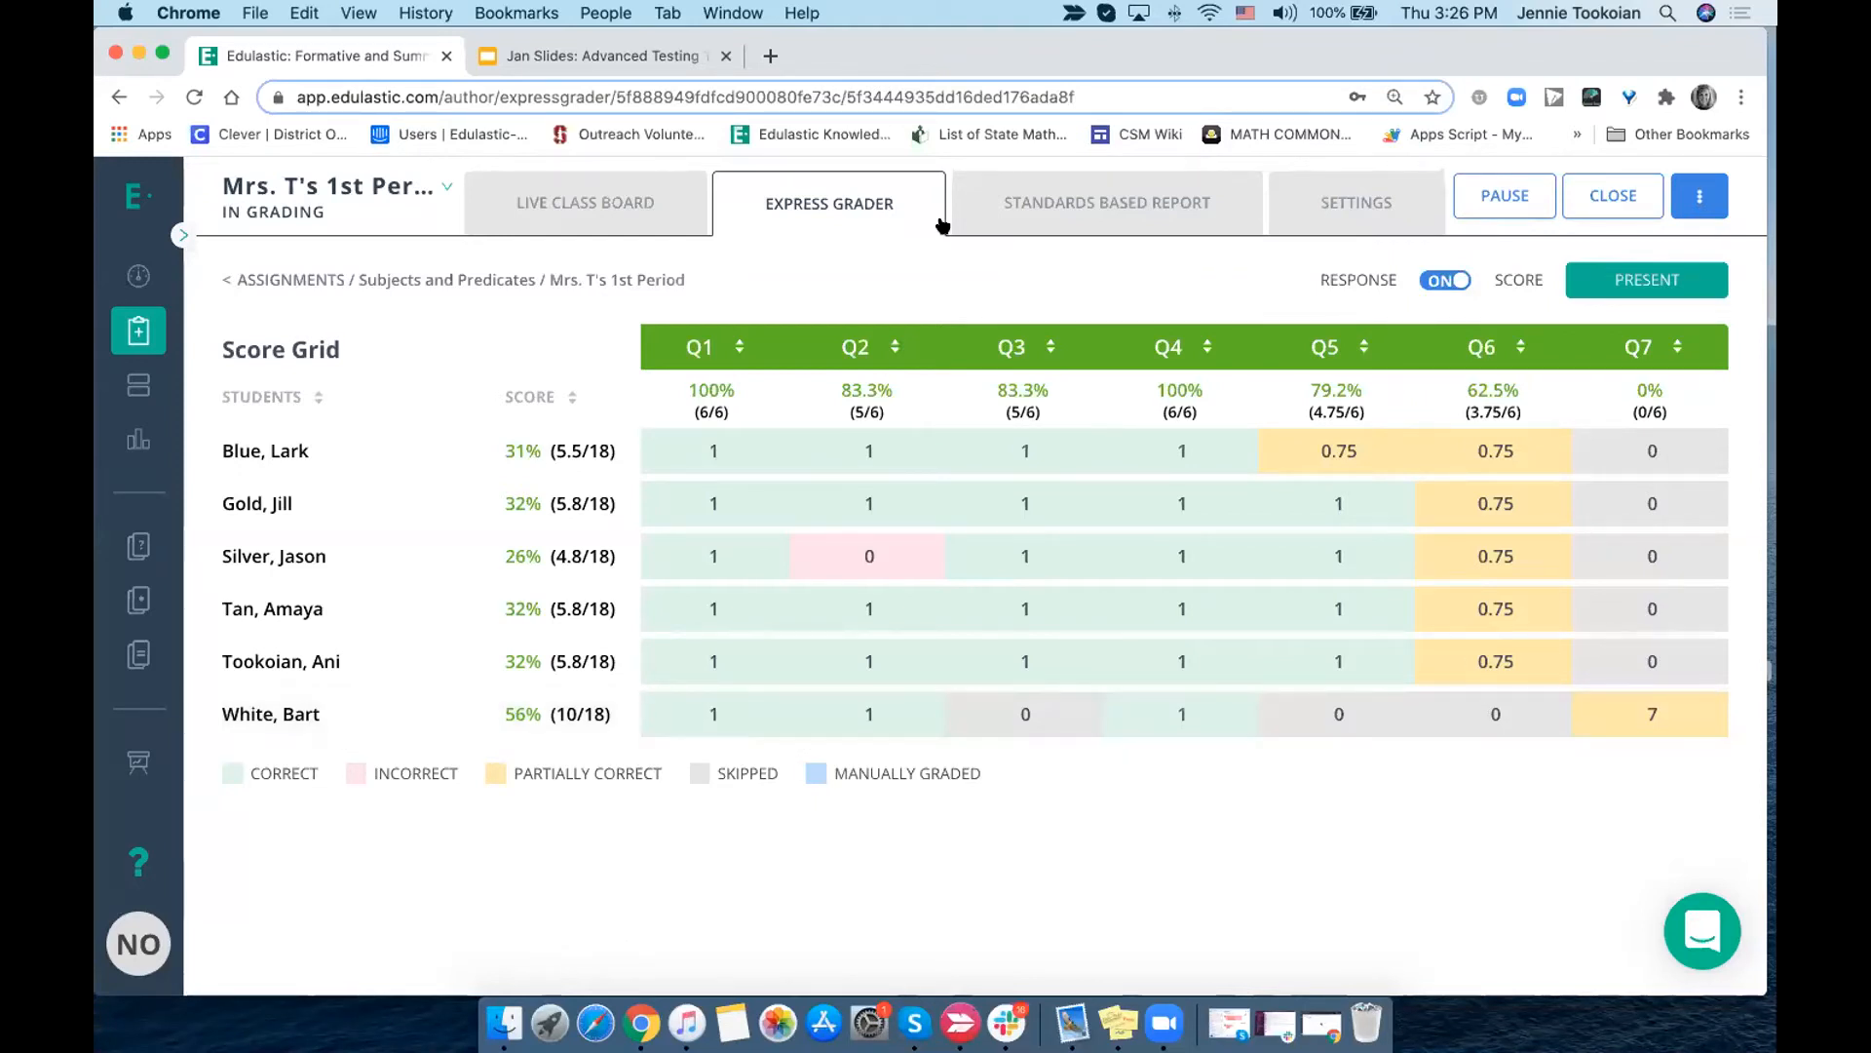
pyautogui.click(1447, 281)
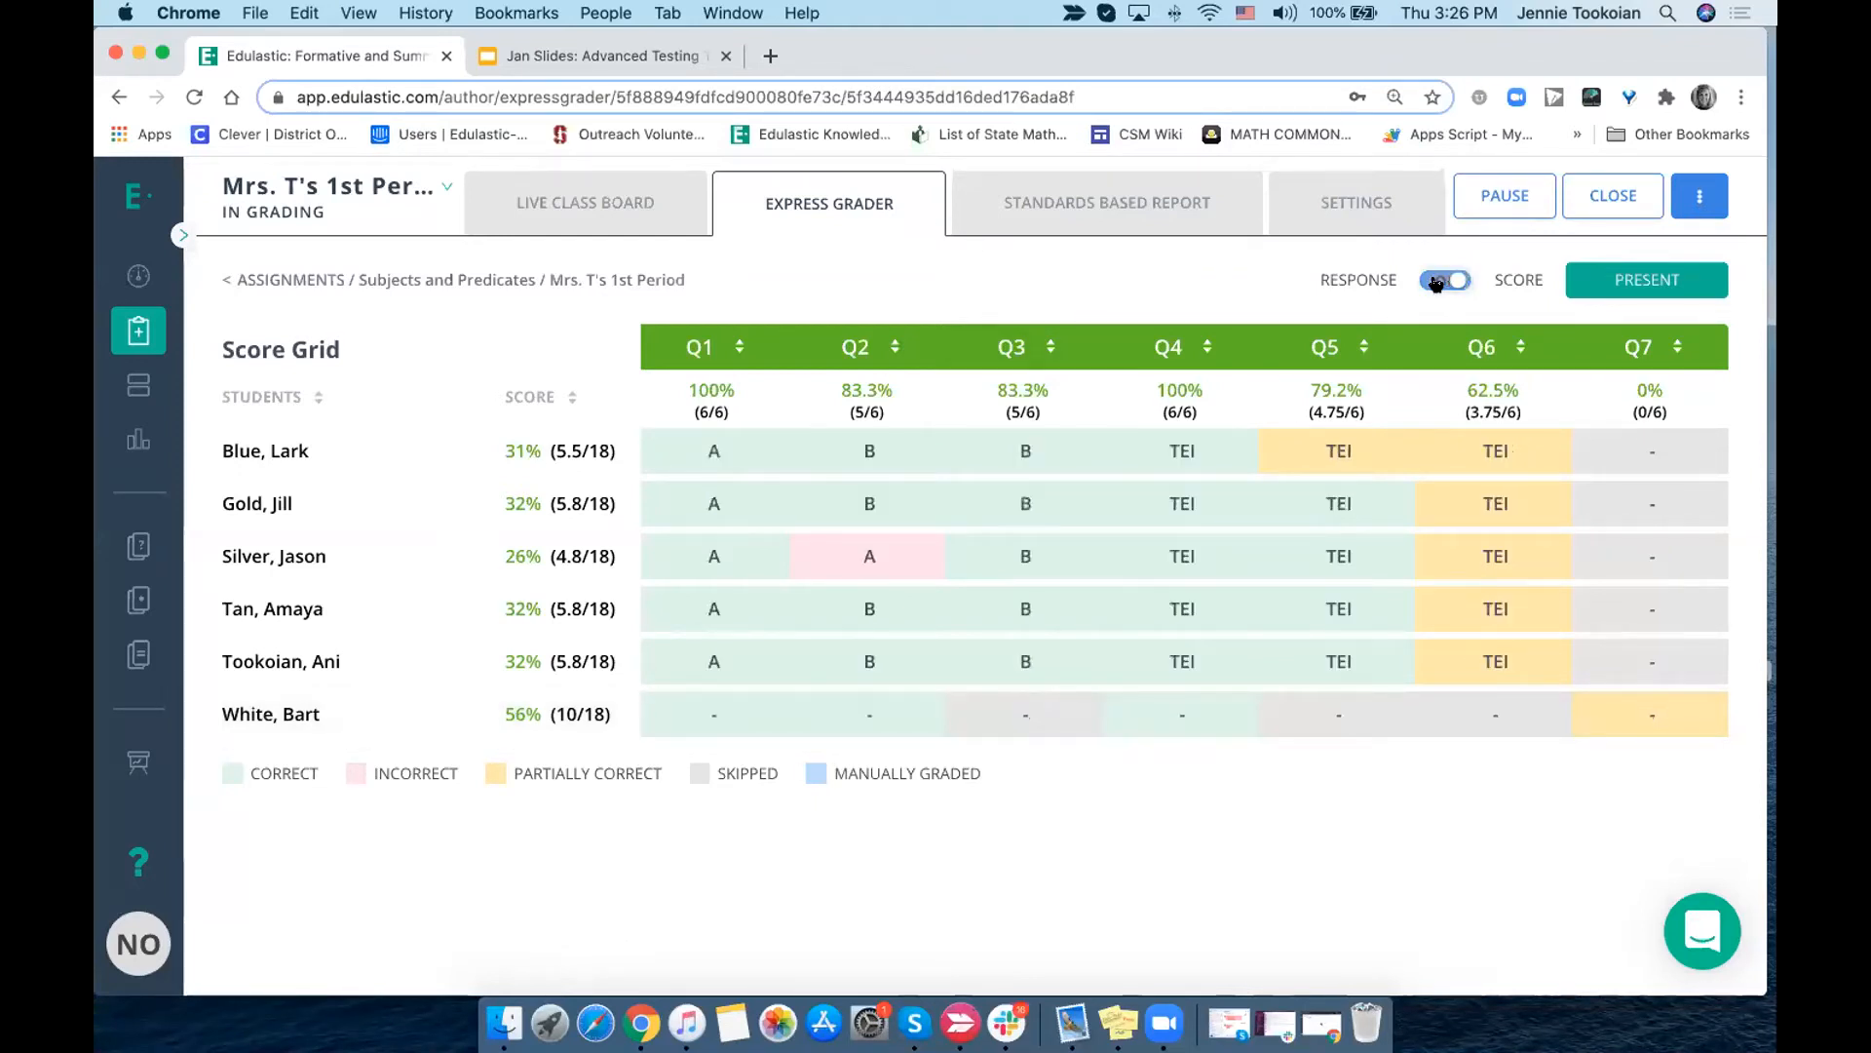
pyautogui.click(1450, 282)
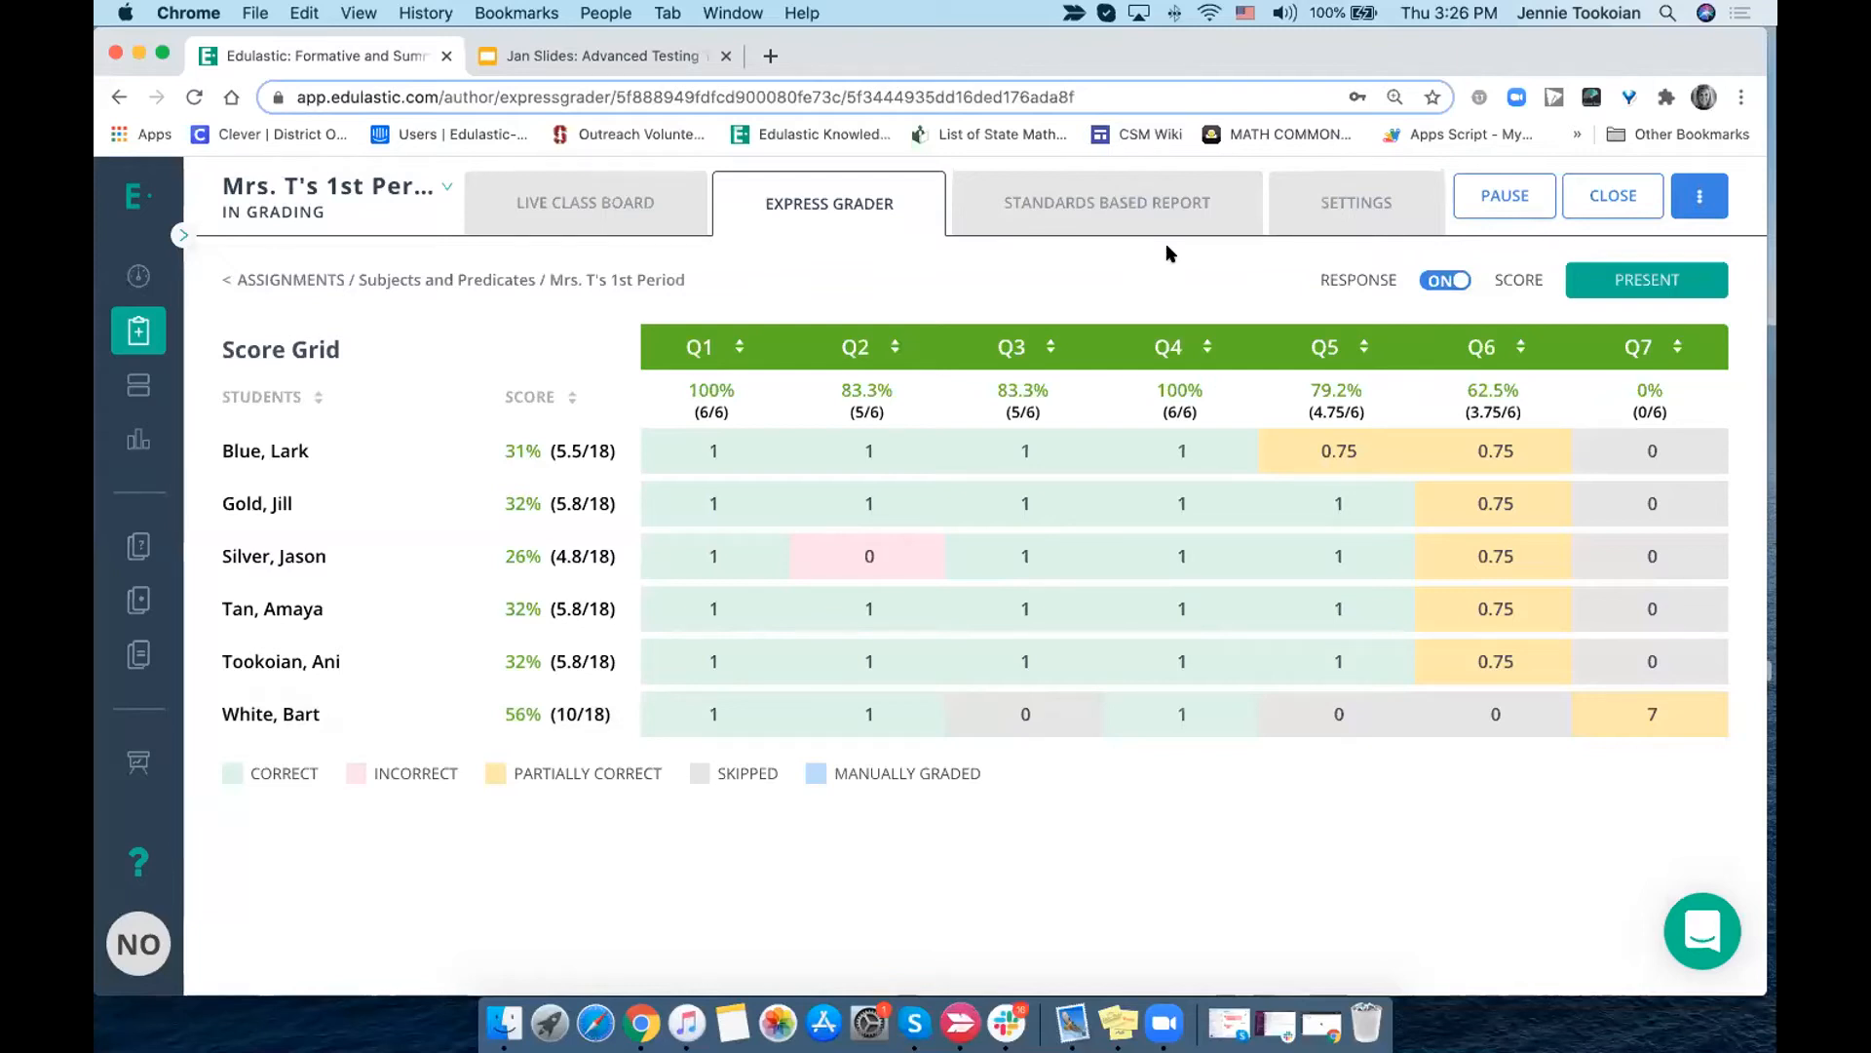
# - Generate the class's student report cards with the performance band and all question table and standard table options included
pyautogui.click(1700, 196)
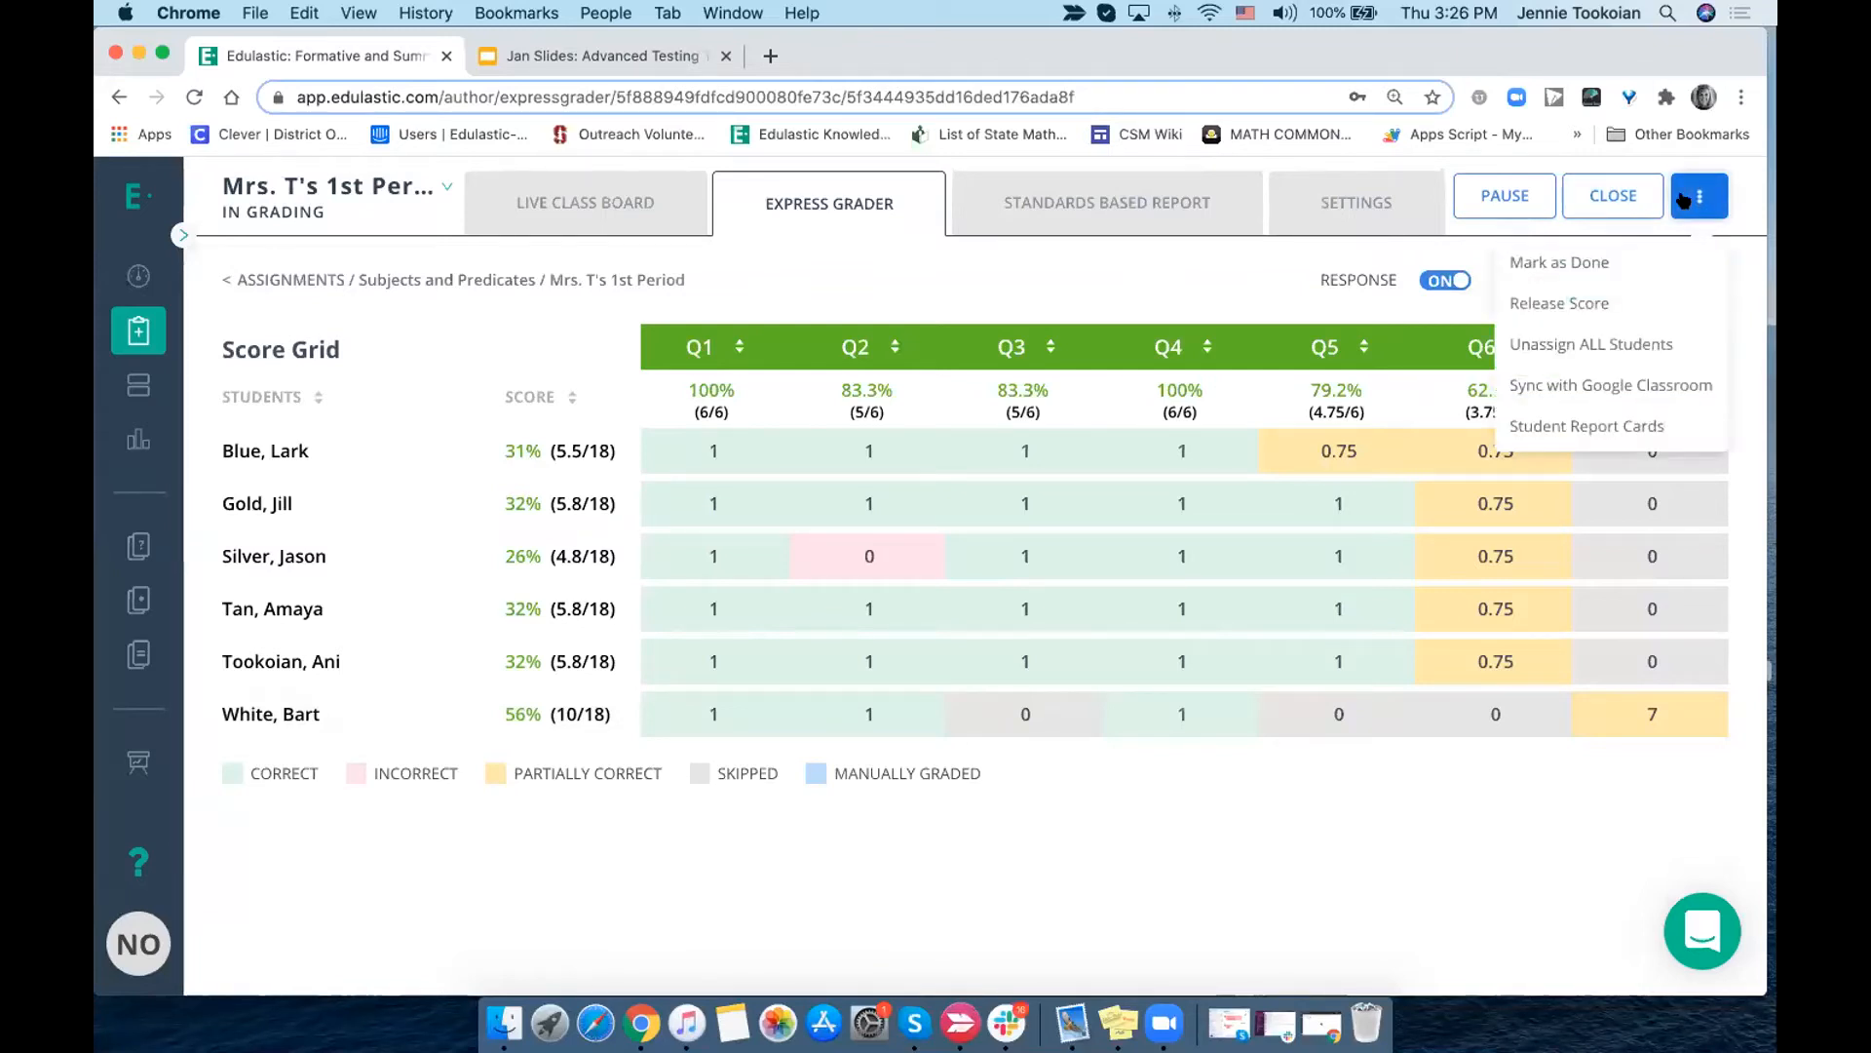
pyautogui.click(1613, 429)
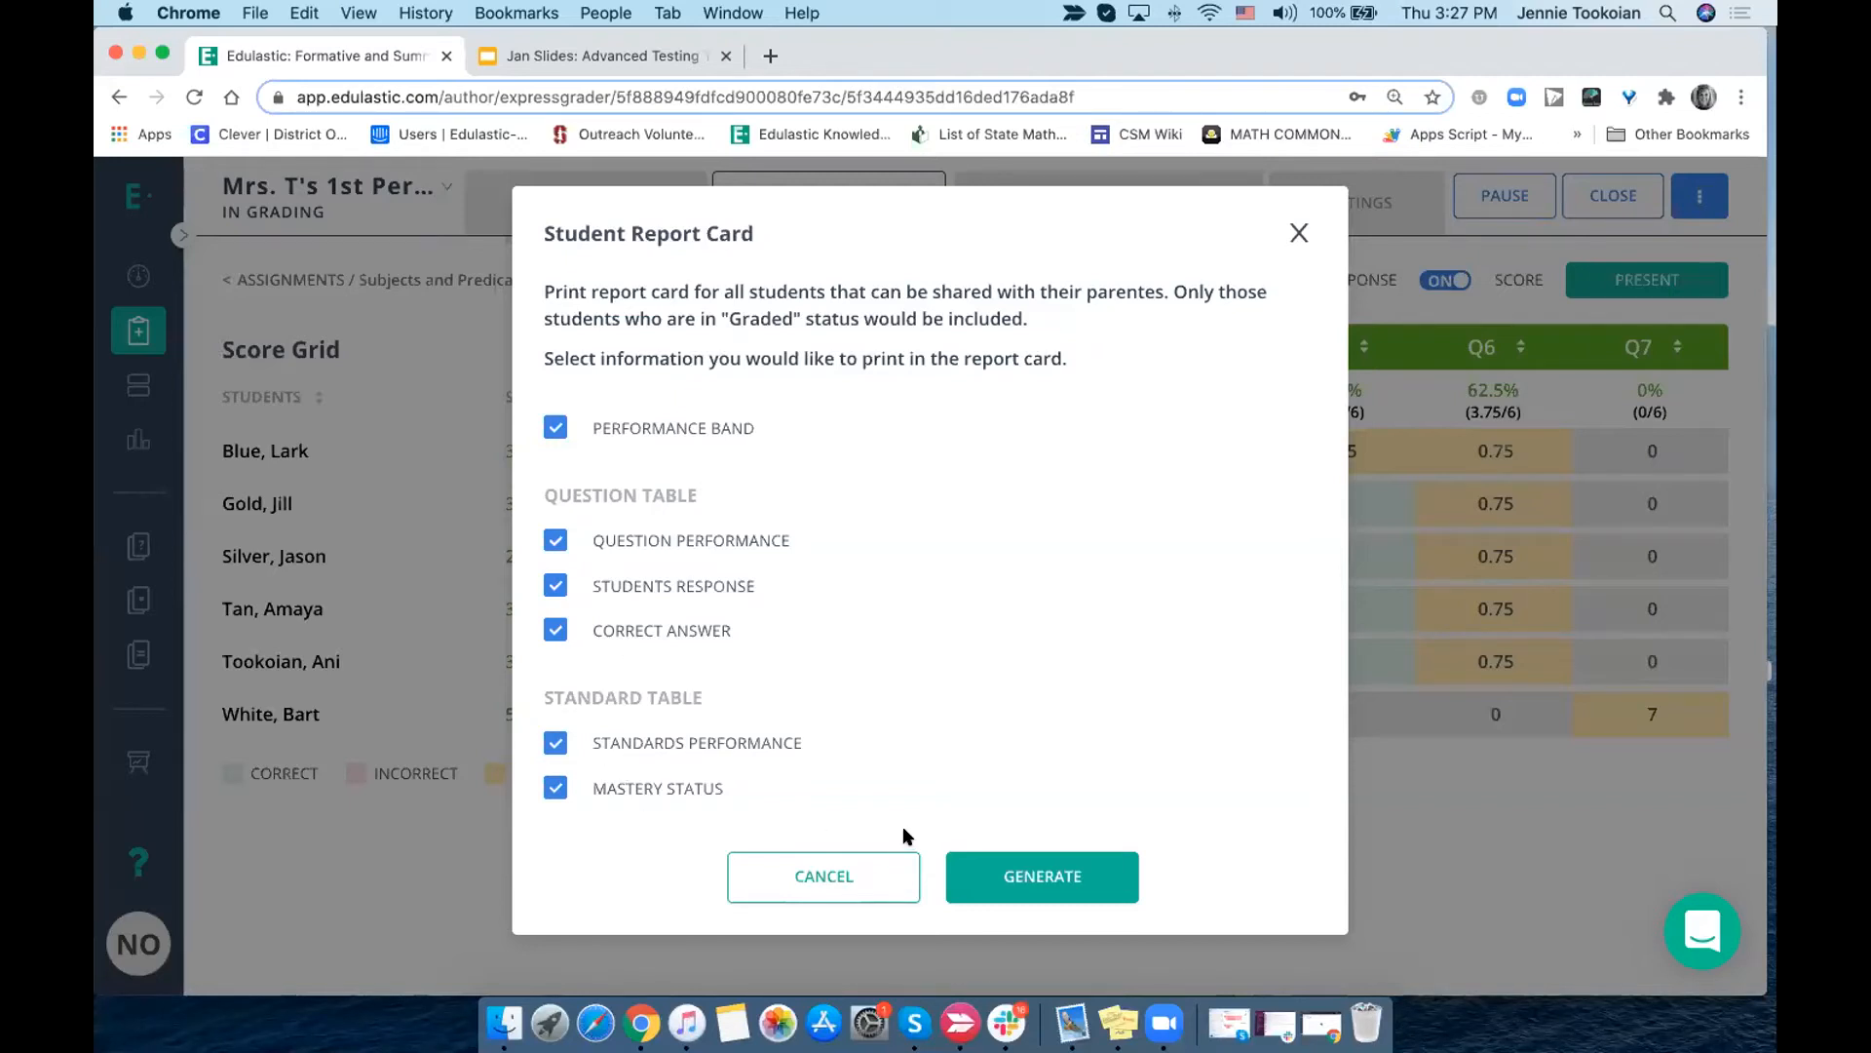
pyautogui.click(1041, 877)
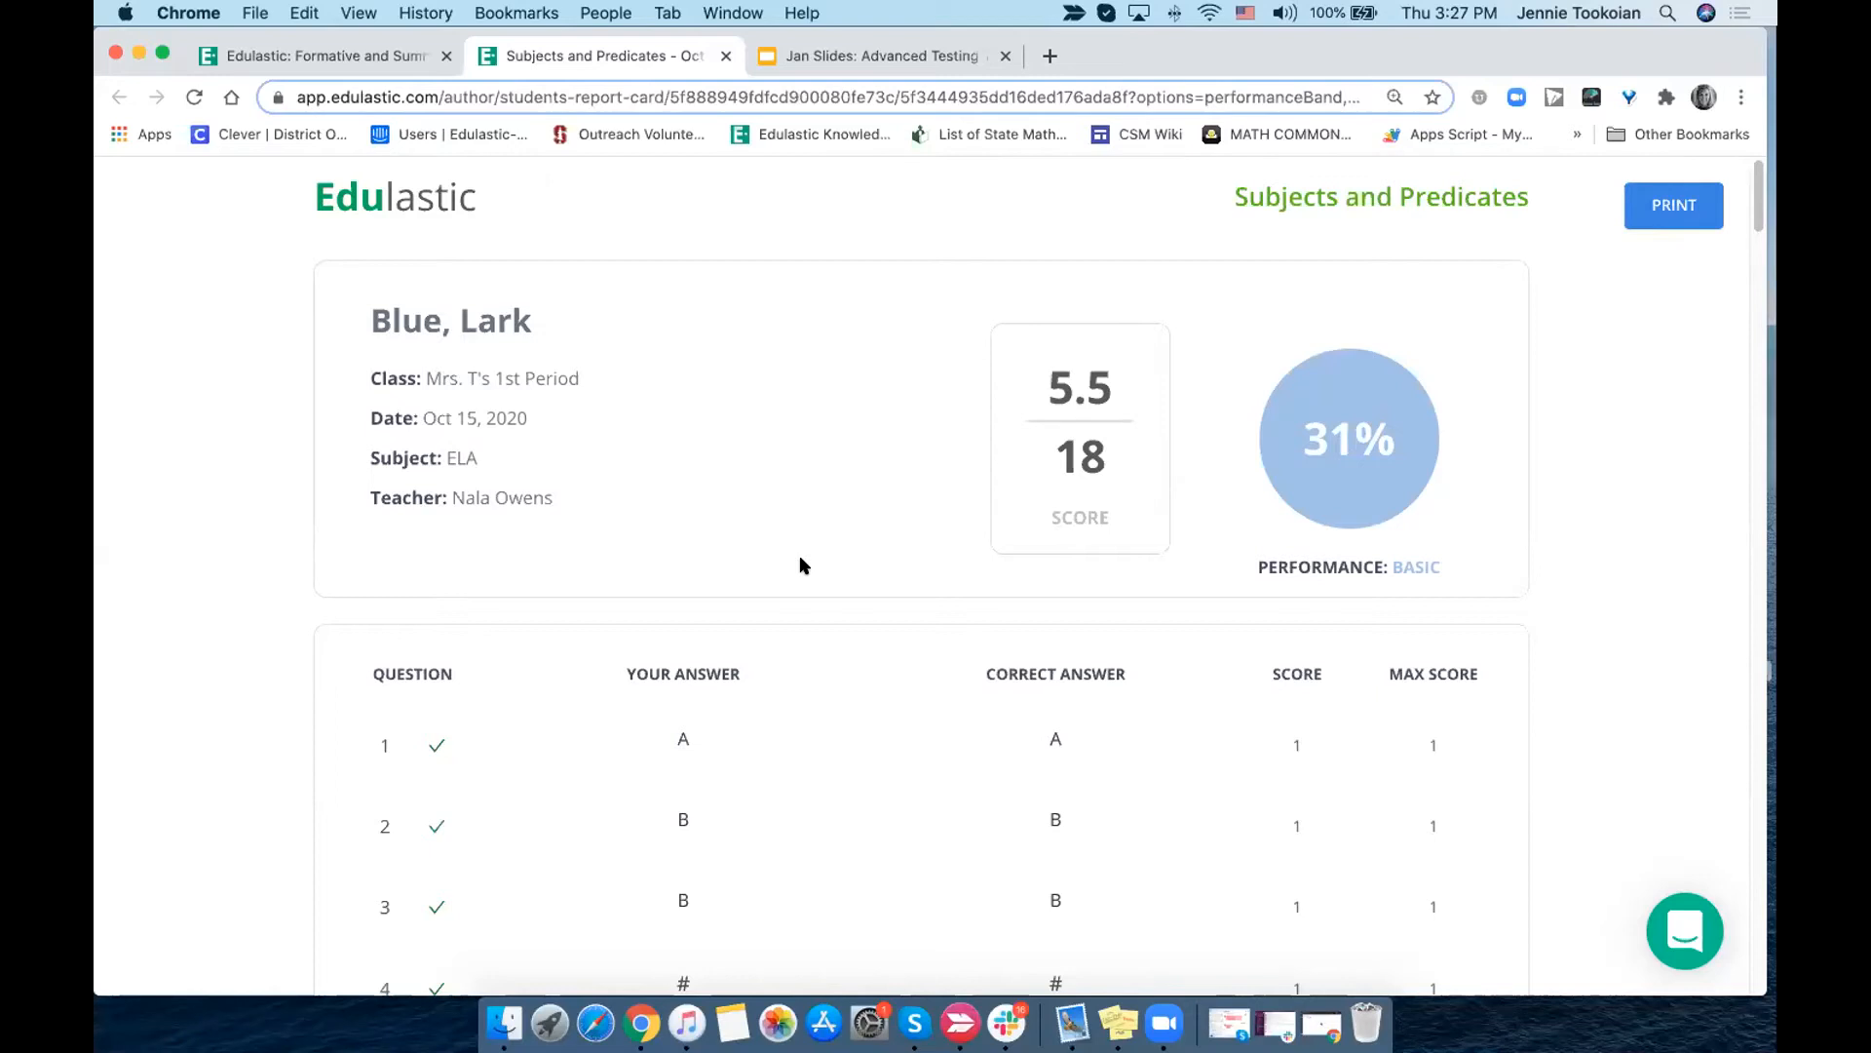
# - Examine several students' report cards, including question scores and standards mastery summaries, and close the report
pyautogui.scroll(-1, 800, 563)
pyautogui.scroll(-1, 800, 564)
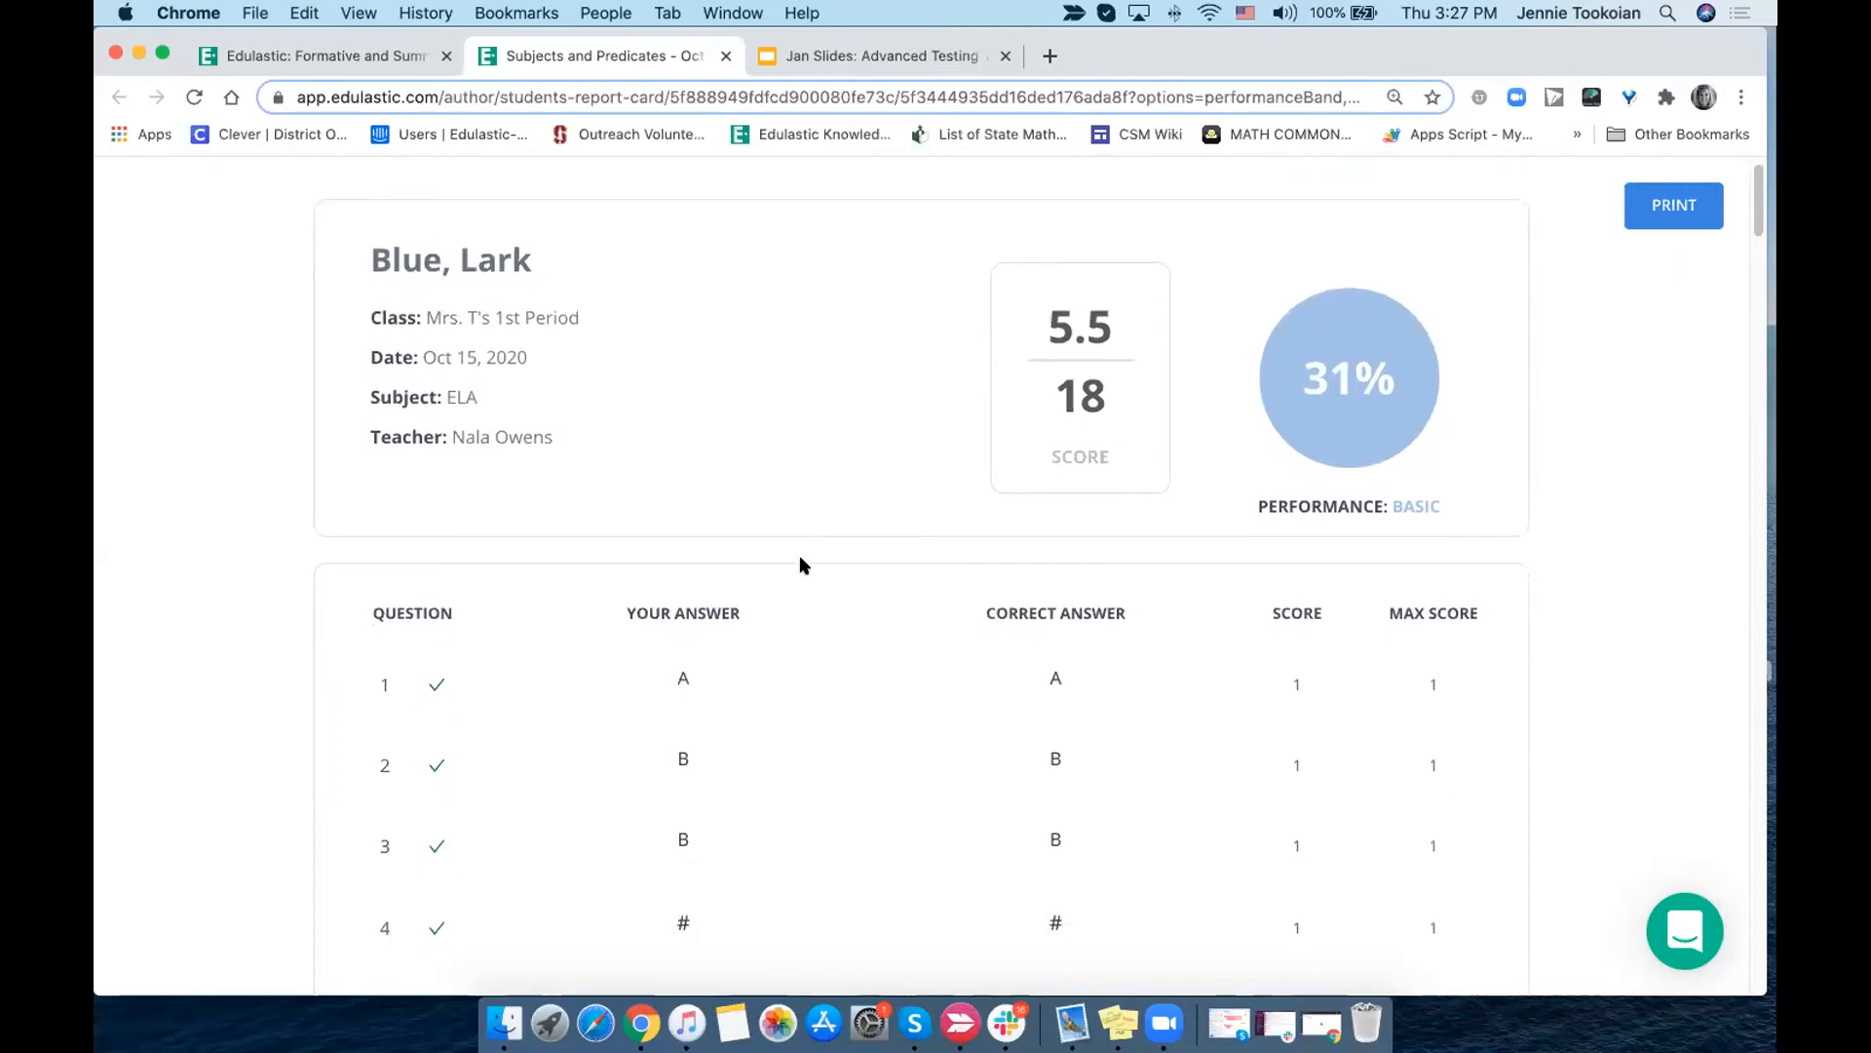
pyautogui.scroll(1, 800, 565)
pyautogui.scroll(-1, 800, 561)
pyautogui.scroll(1, 800, 561)
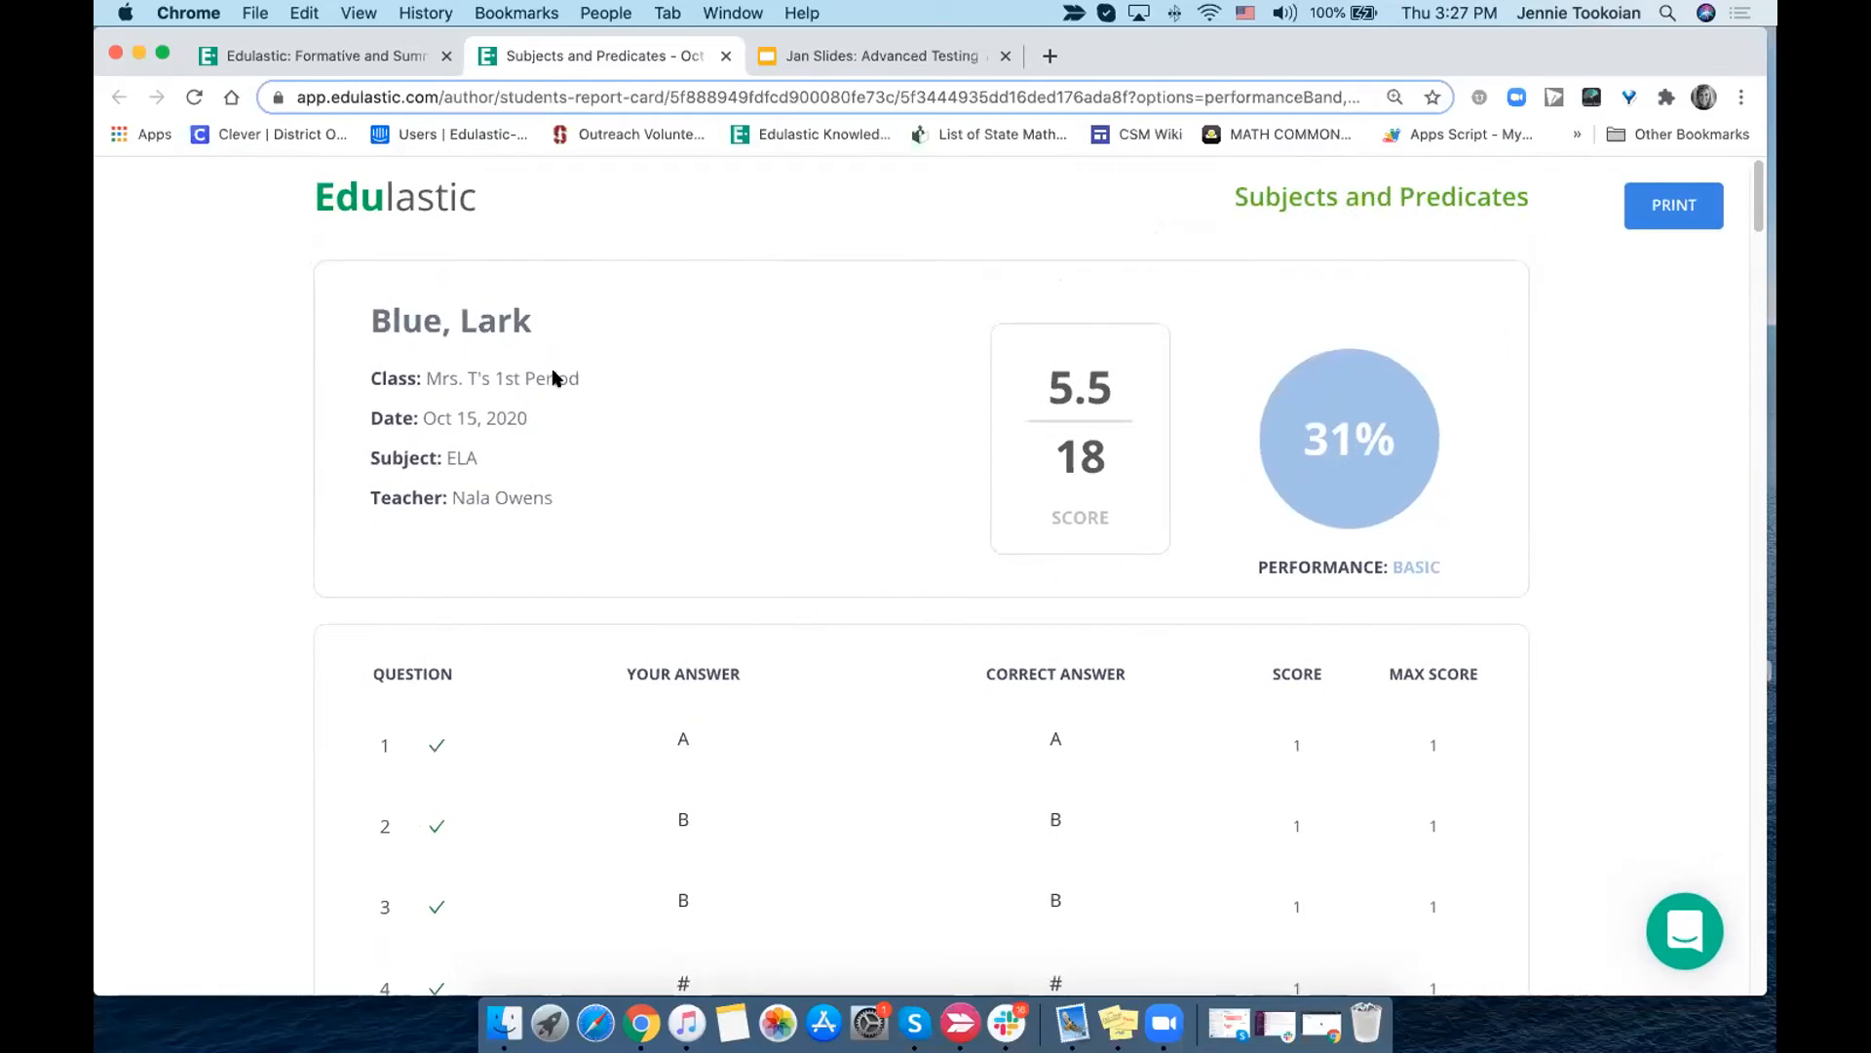
pyautogui.scroll(-15, 679, 631)
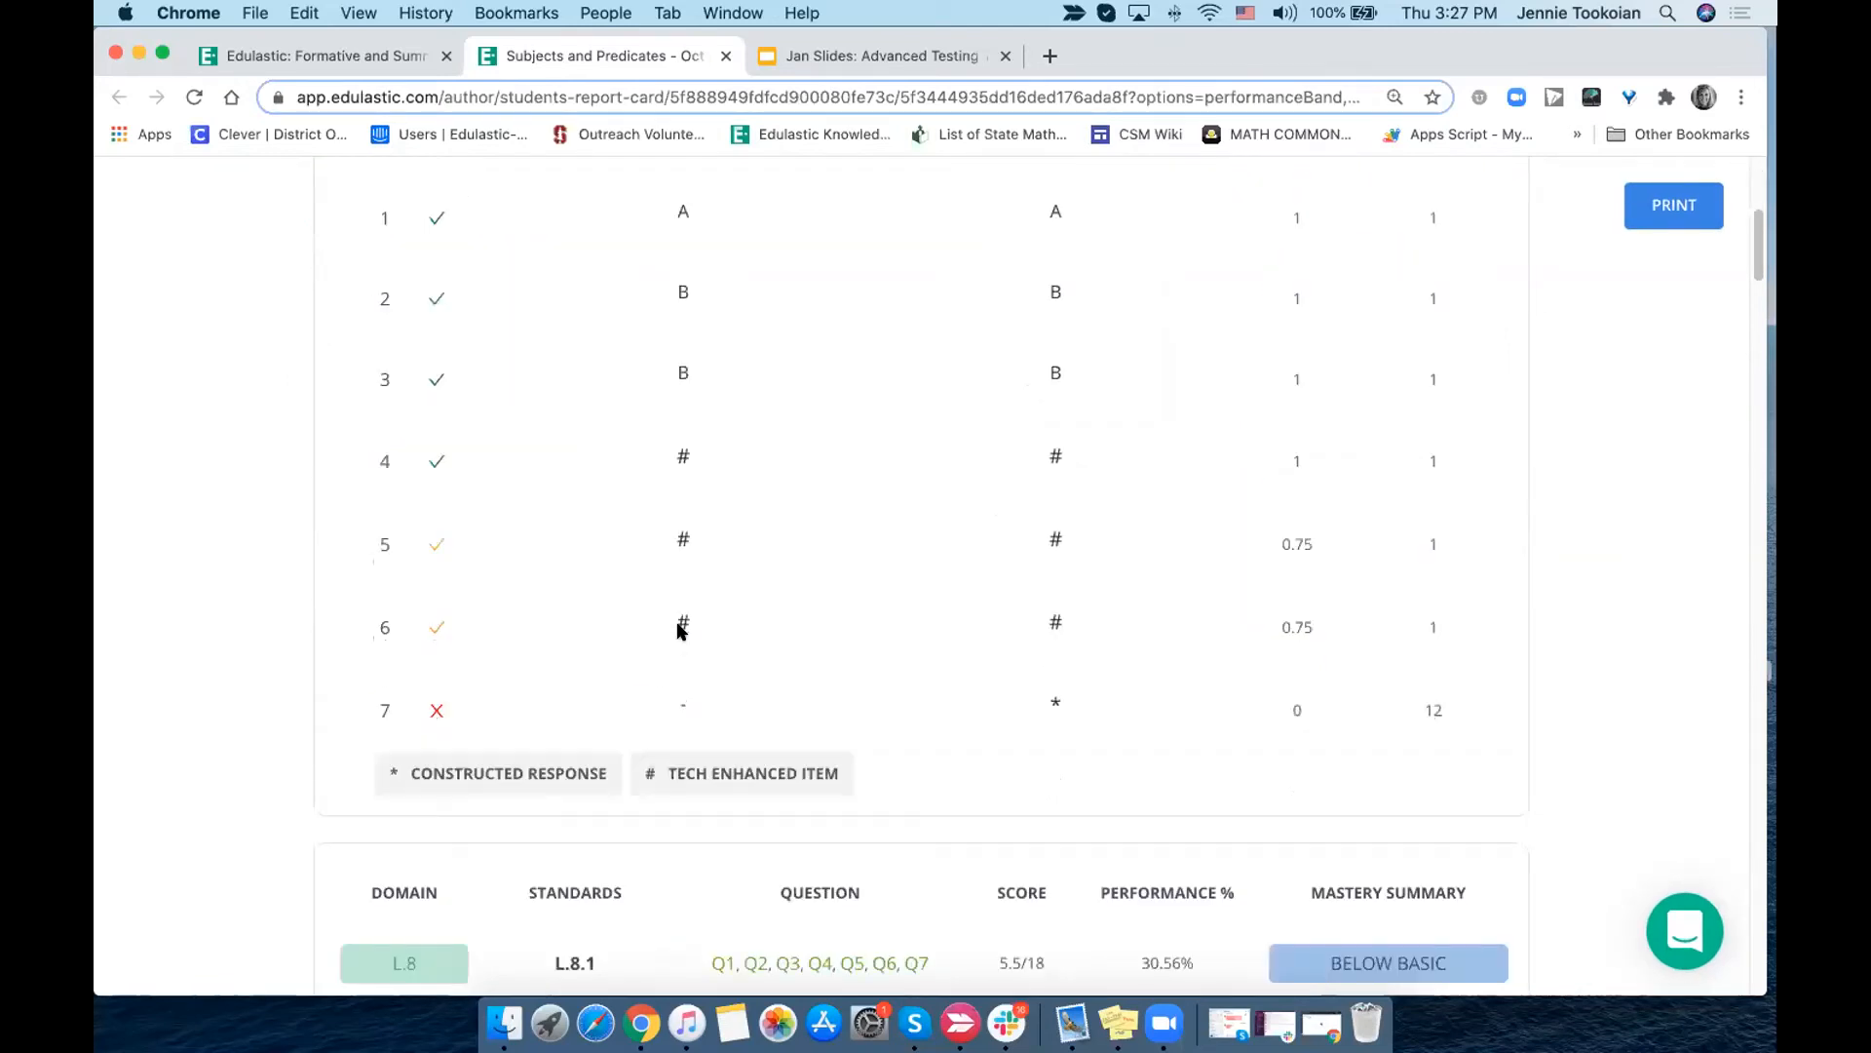
pyautogui.scroll(-3, 679, 632)
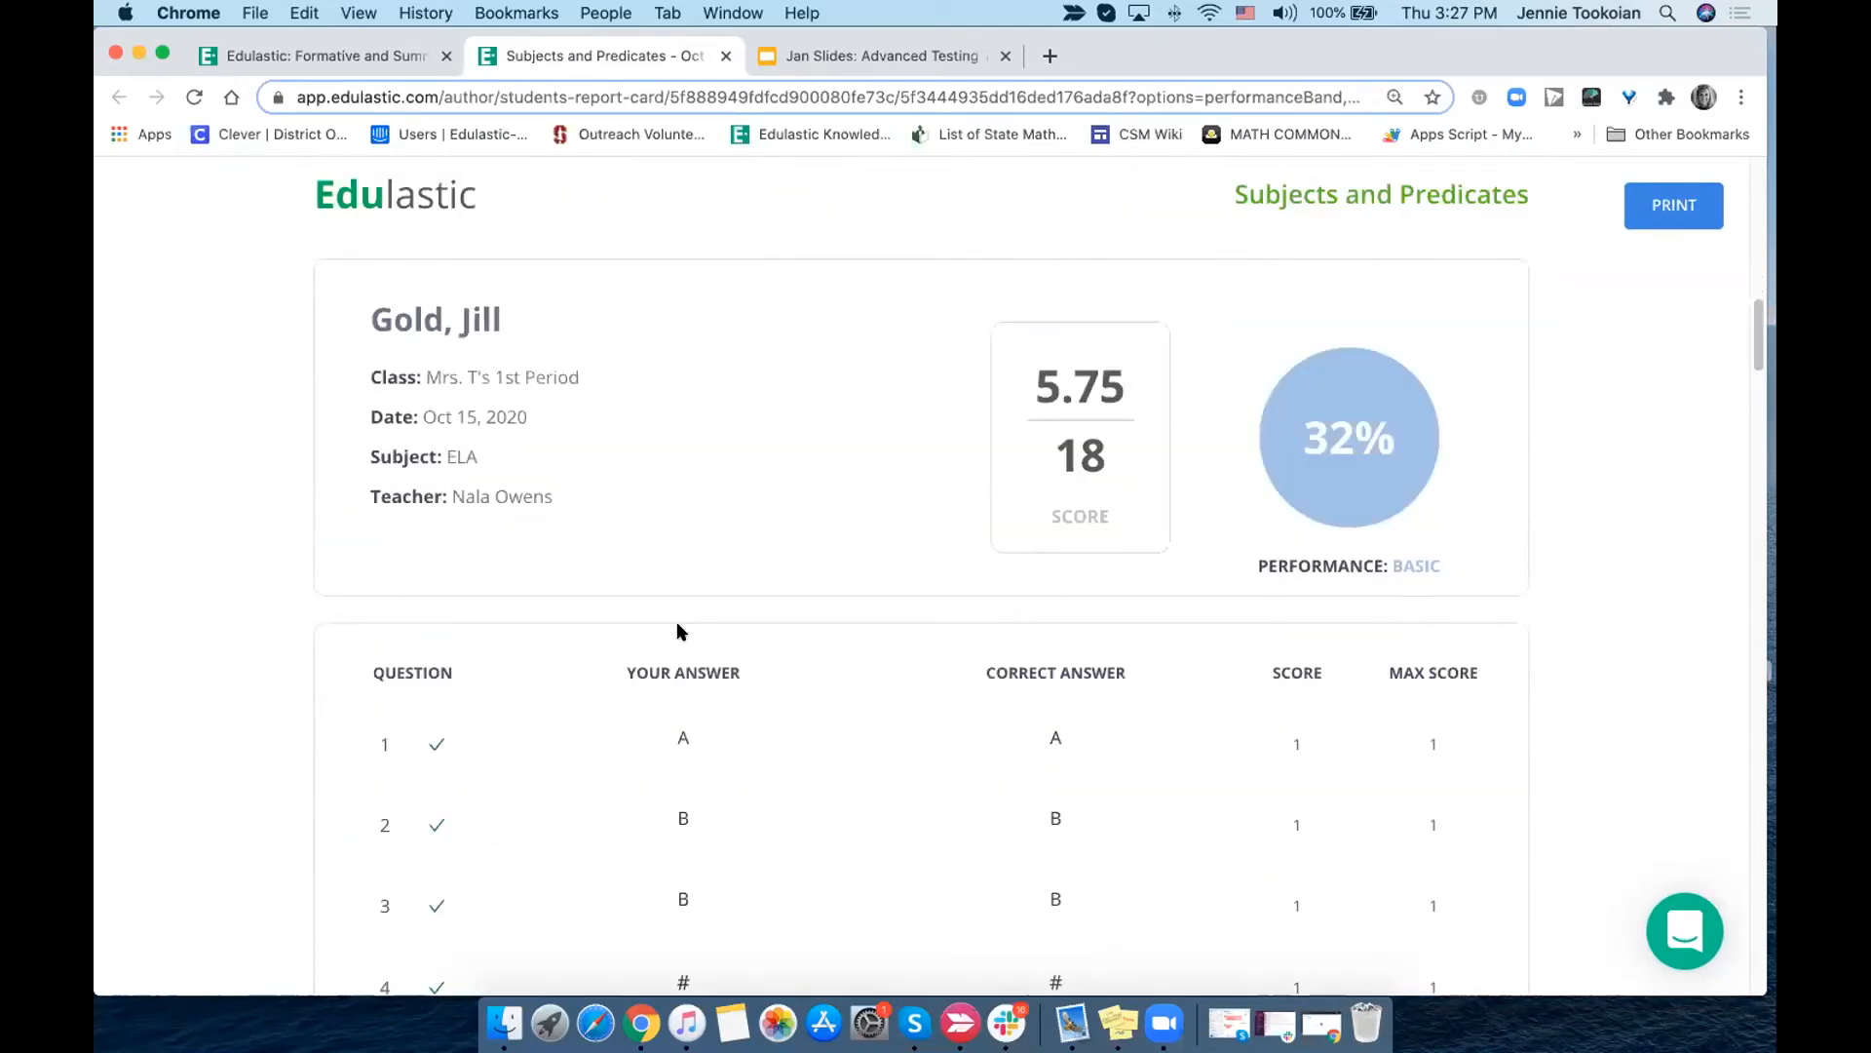
pyautogui.scroll(-12, 679, 631)
pyautogui.scroll(-5, 679, 631)
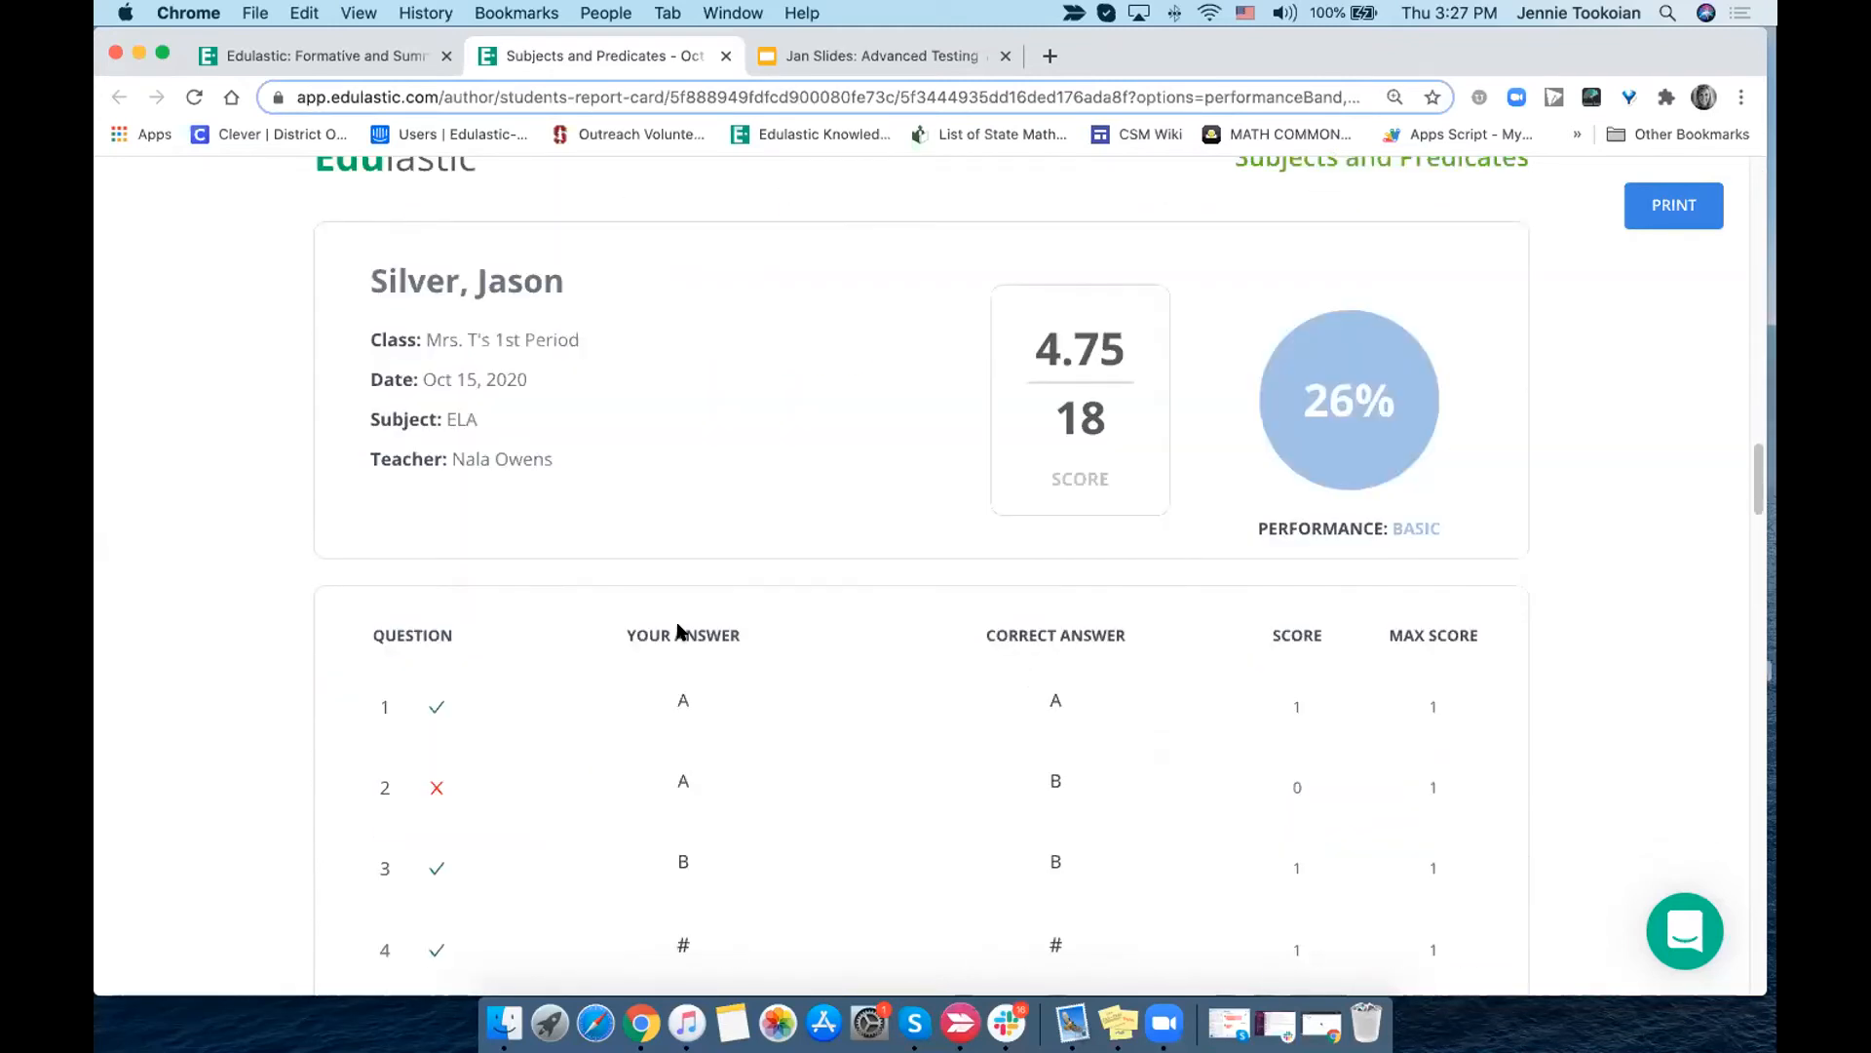
pyautogui.scroll(-2, 672, 629)
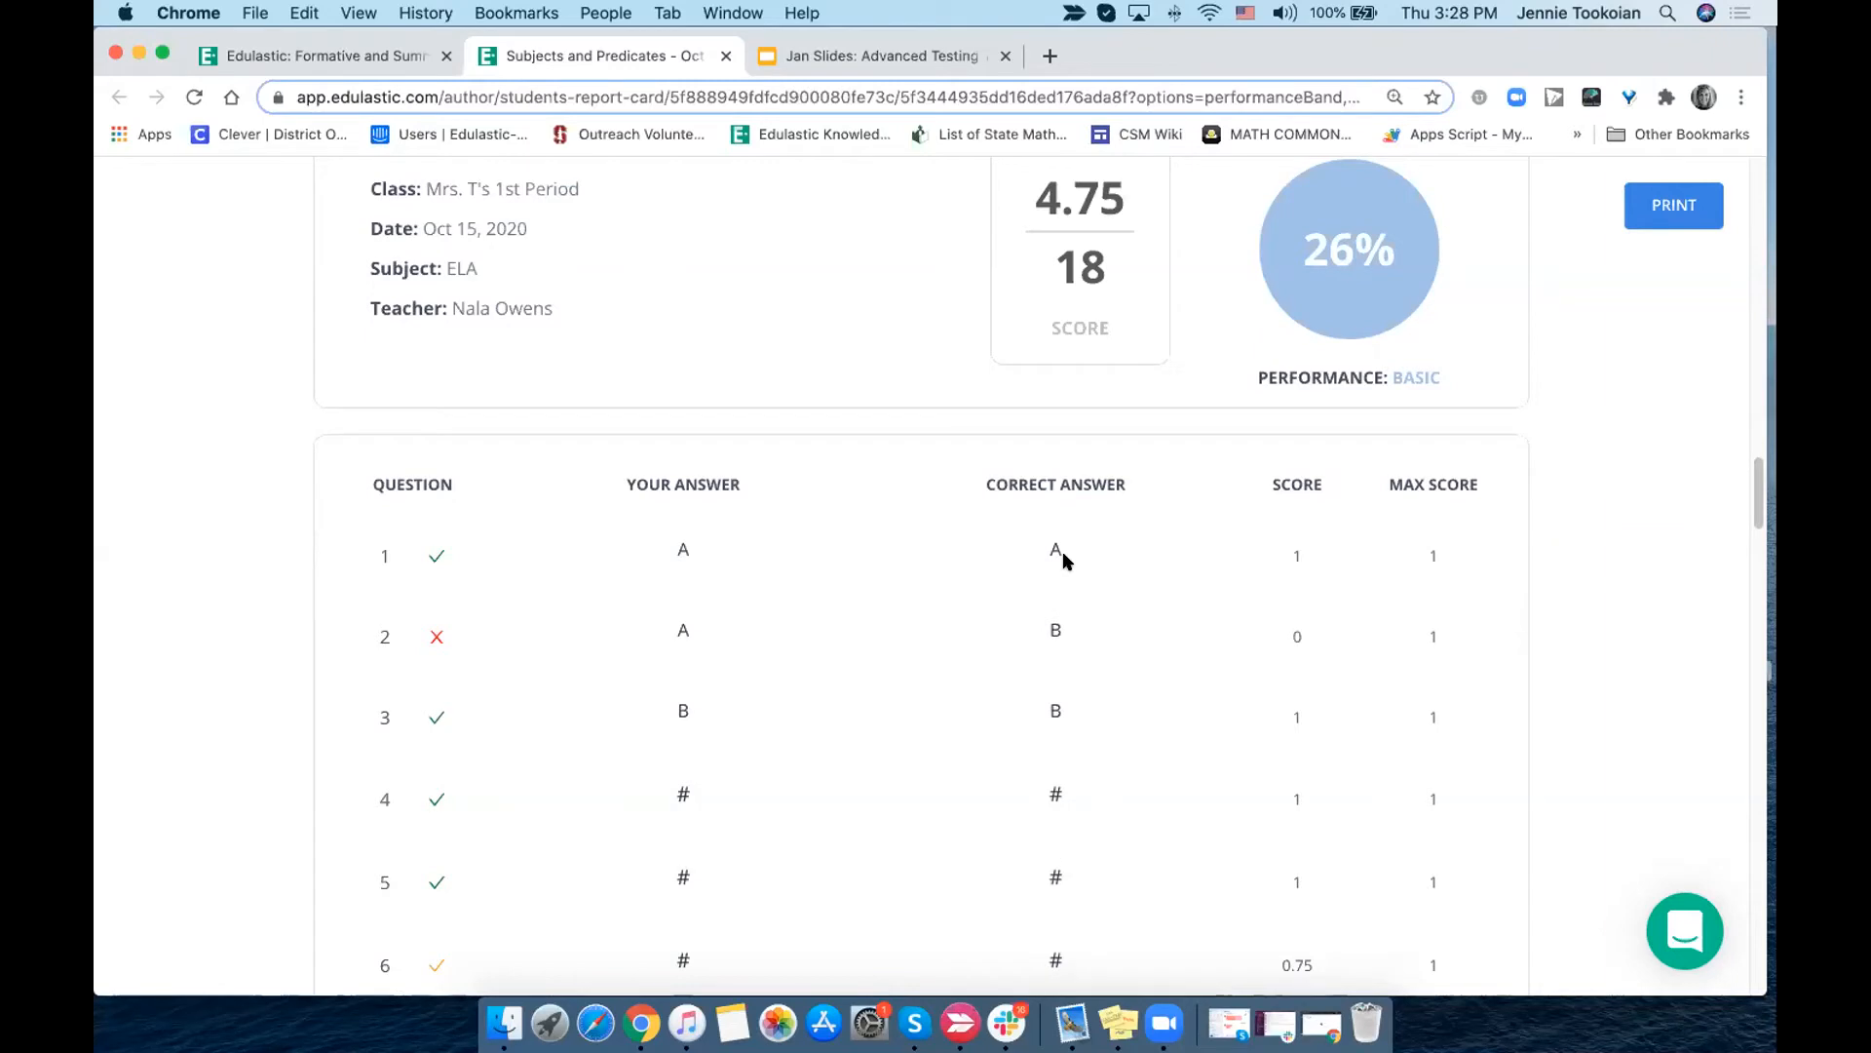
pyautogui.scroll(-8, 1062, 551)
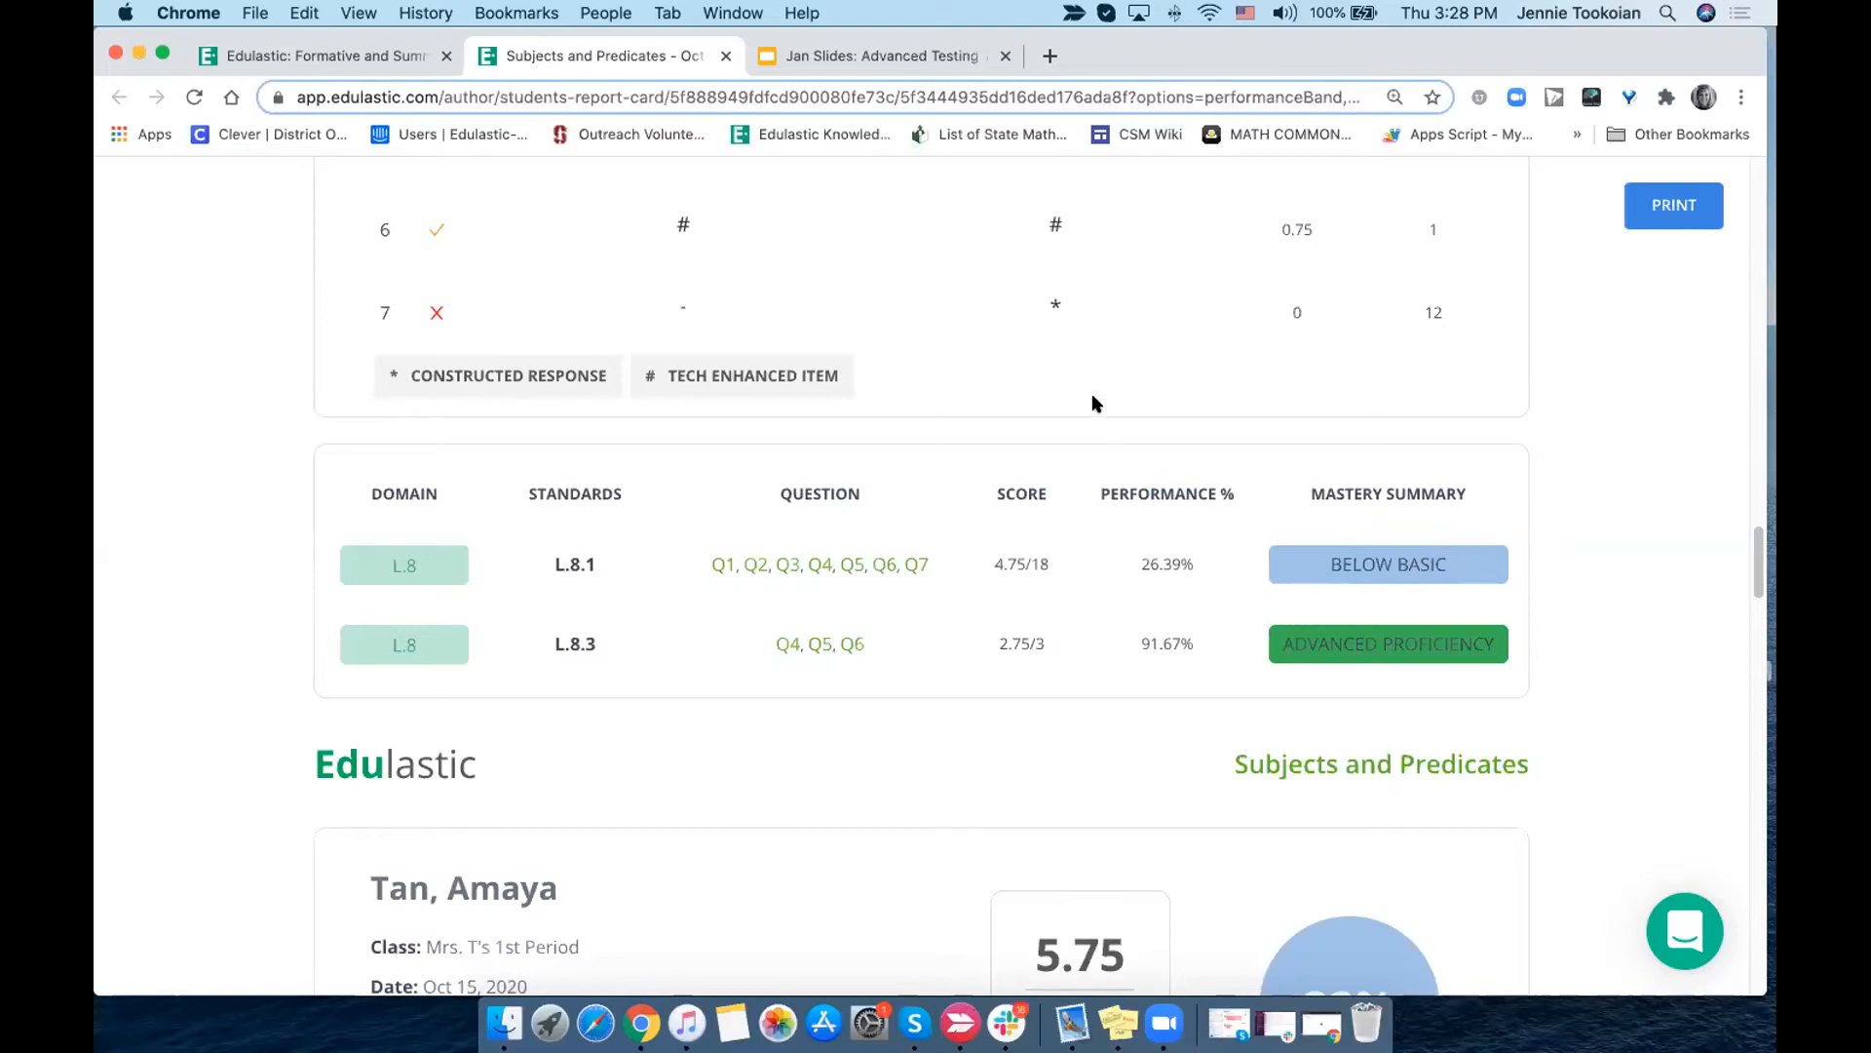
pyautogui.scroll(-20, 1095, 402)
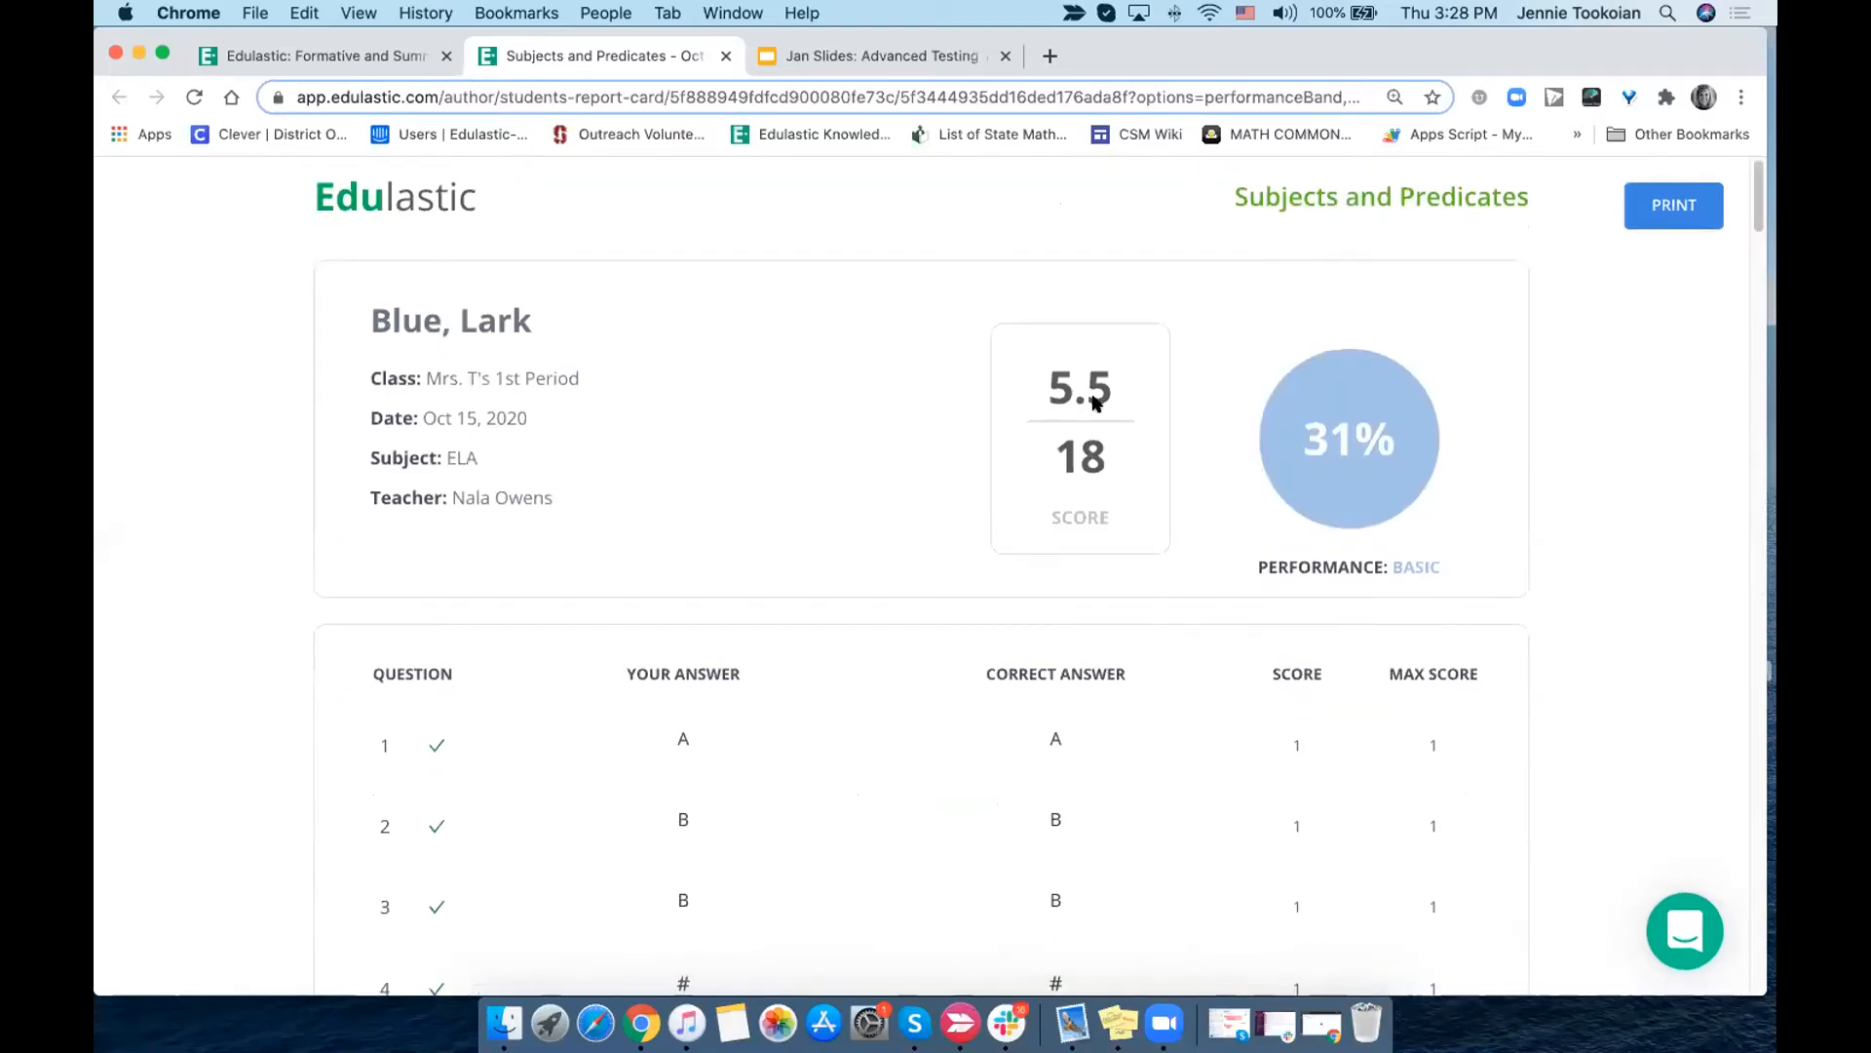
pyautogui.scroll(-5, 1096, 403)
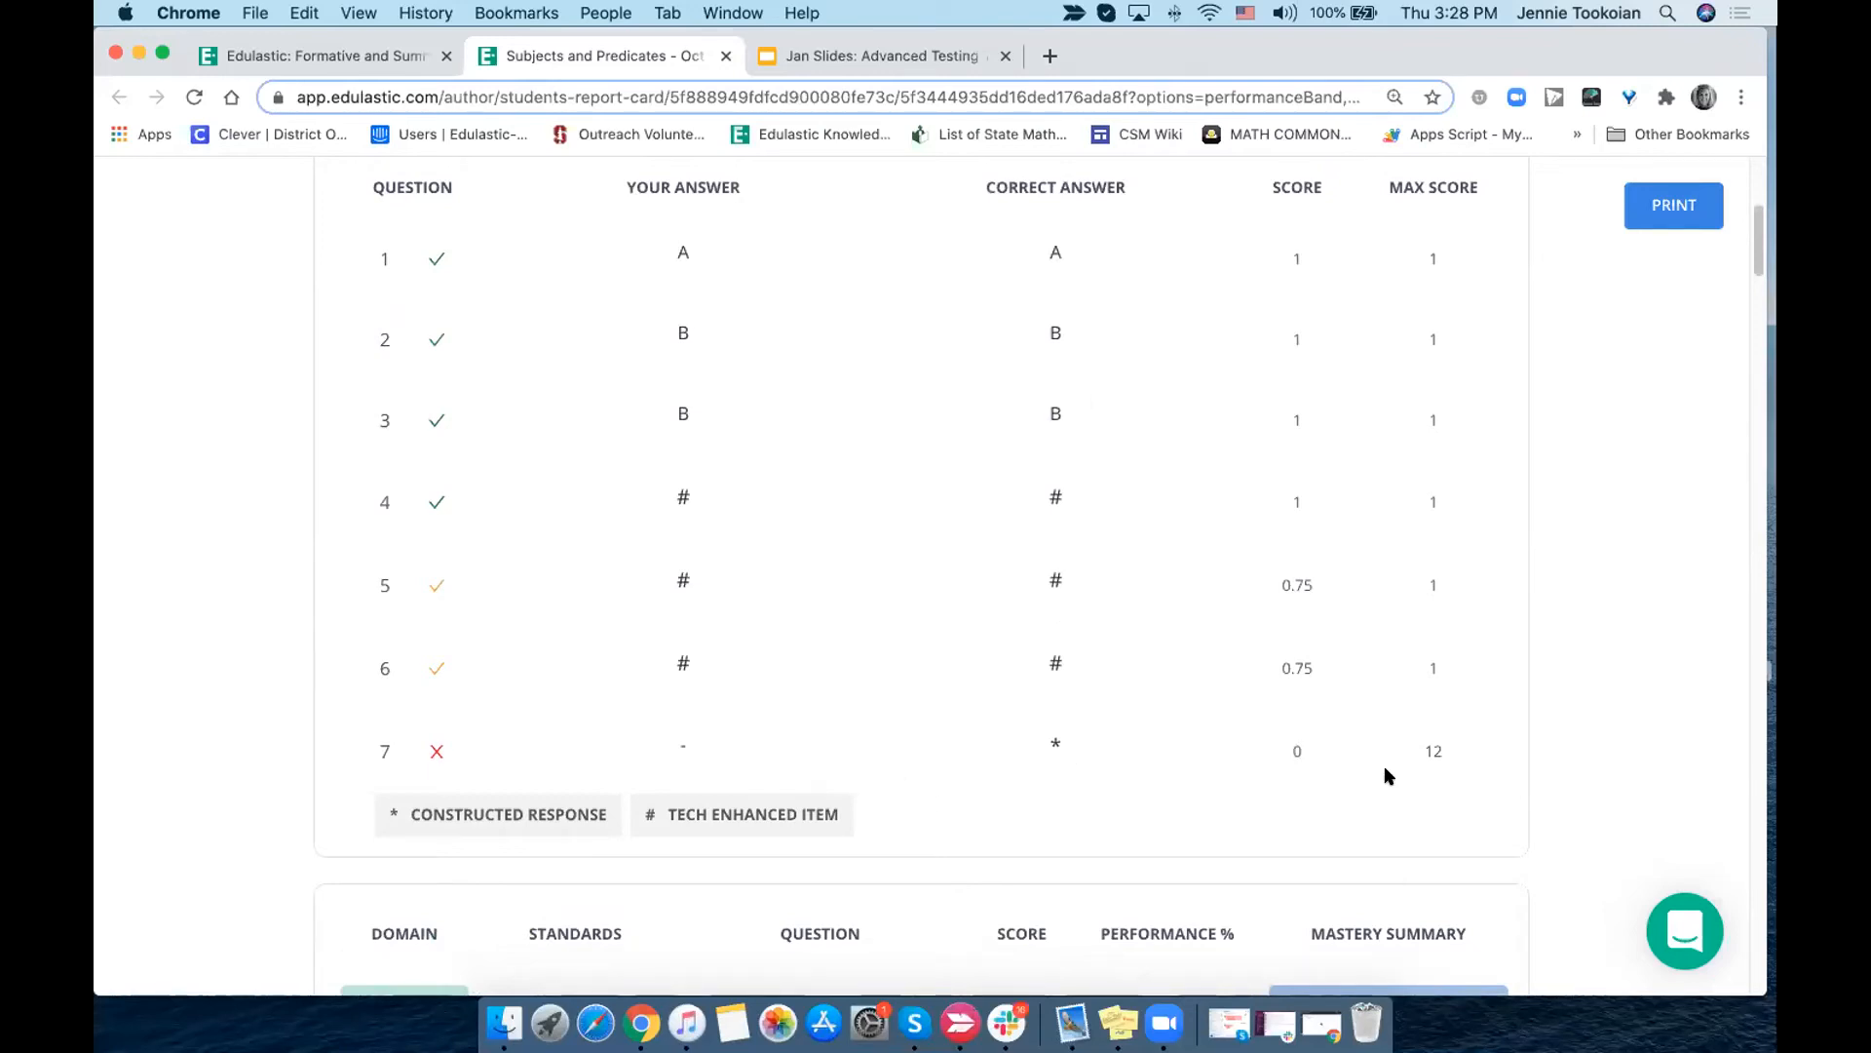
pyautogui.scroll(5, 1292, 759)
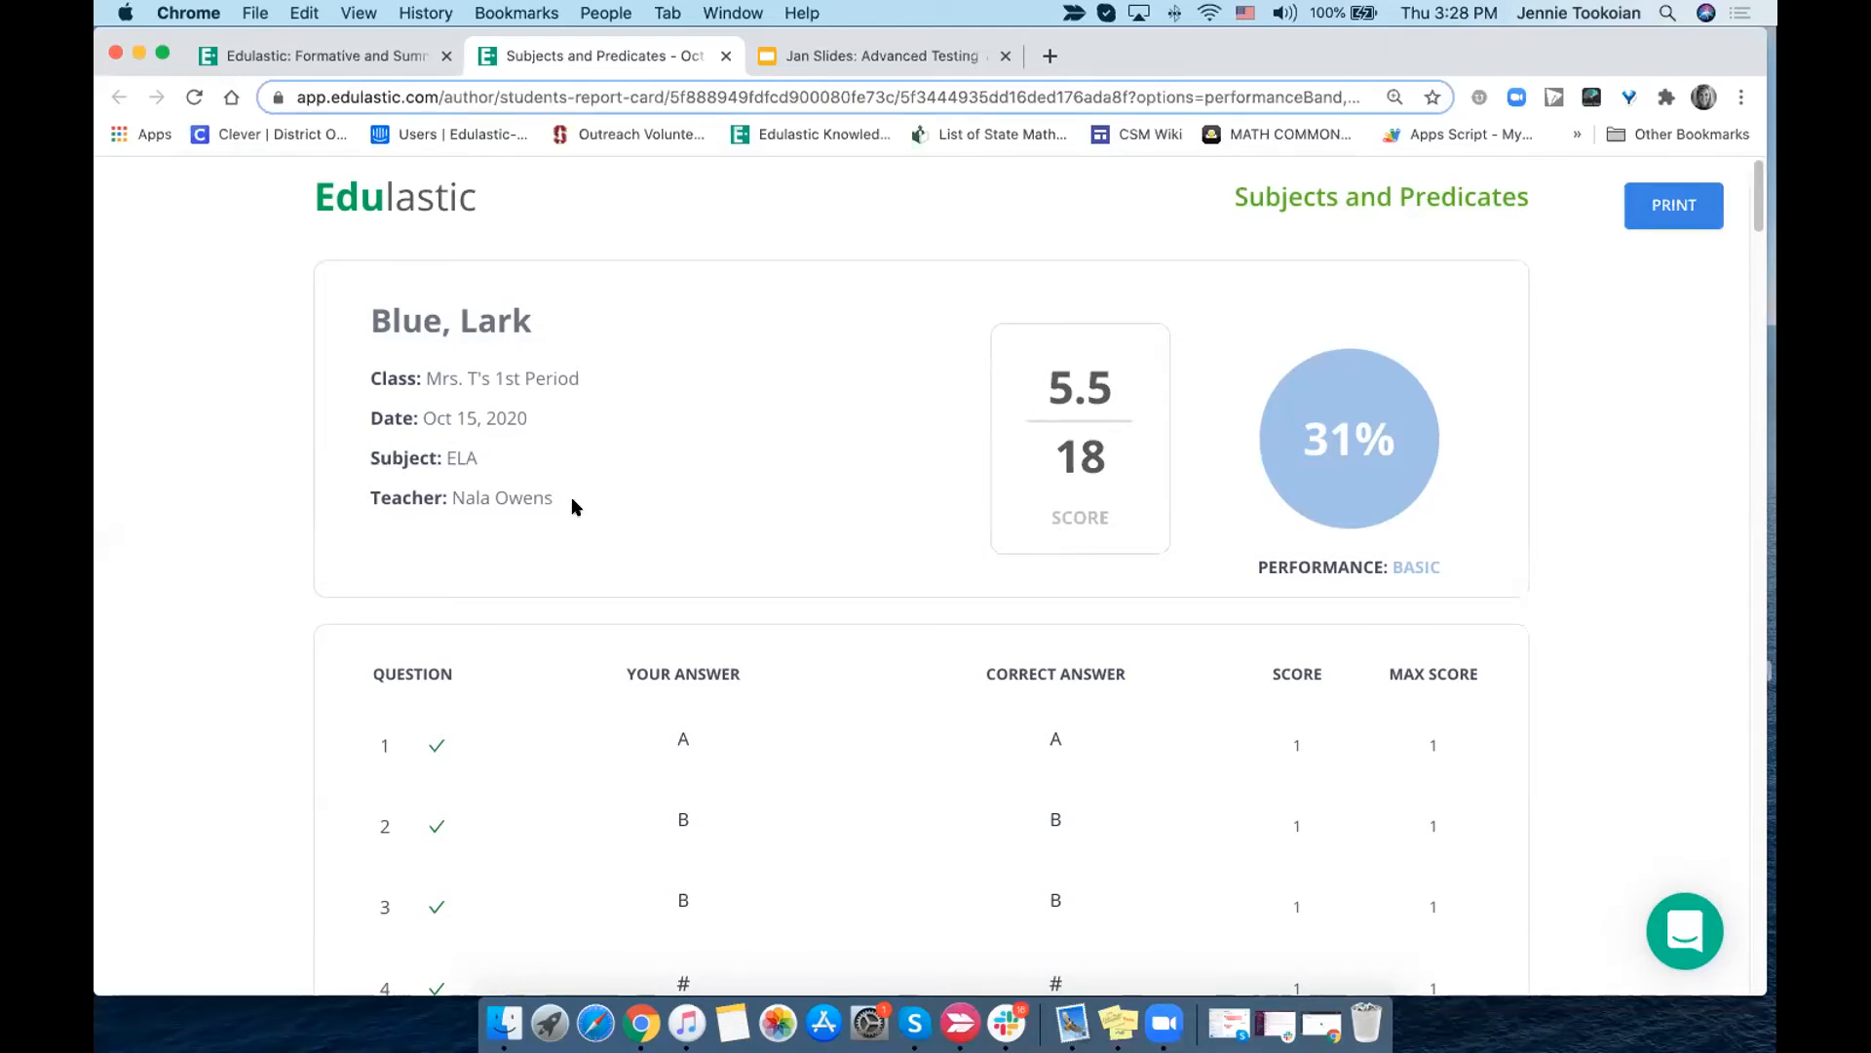
pyautogui.click(726, 56)
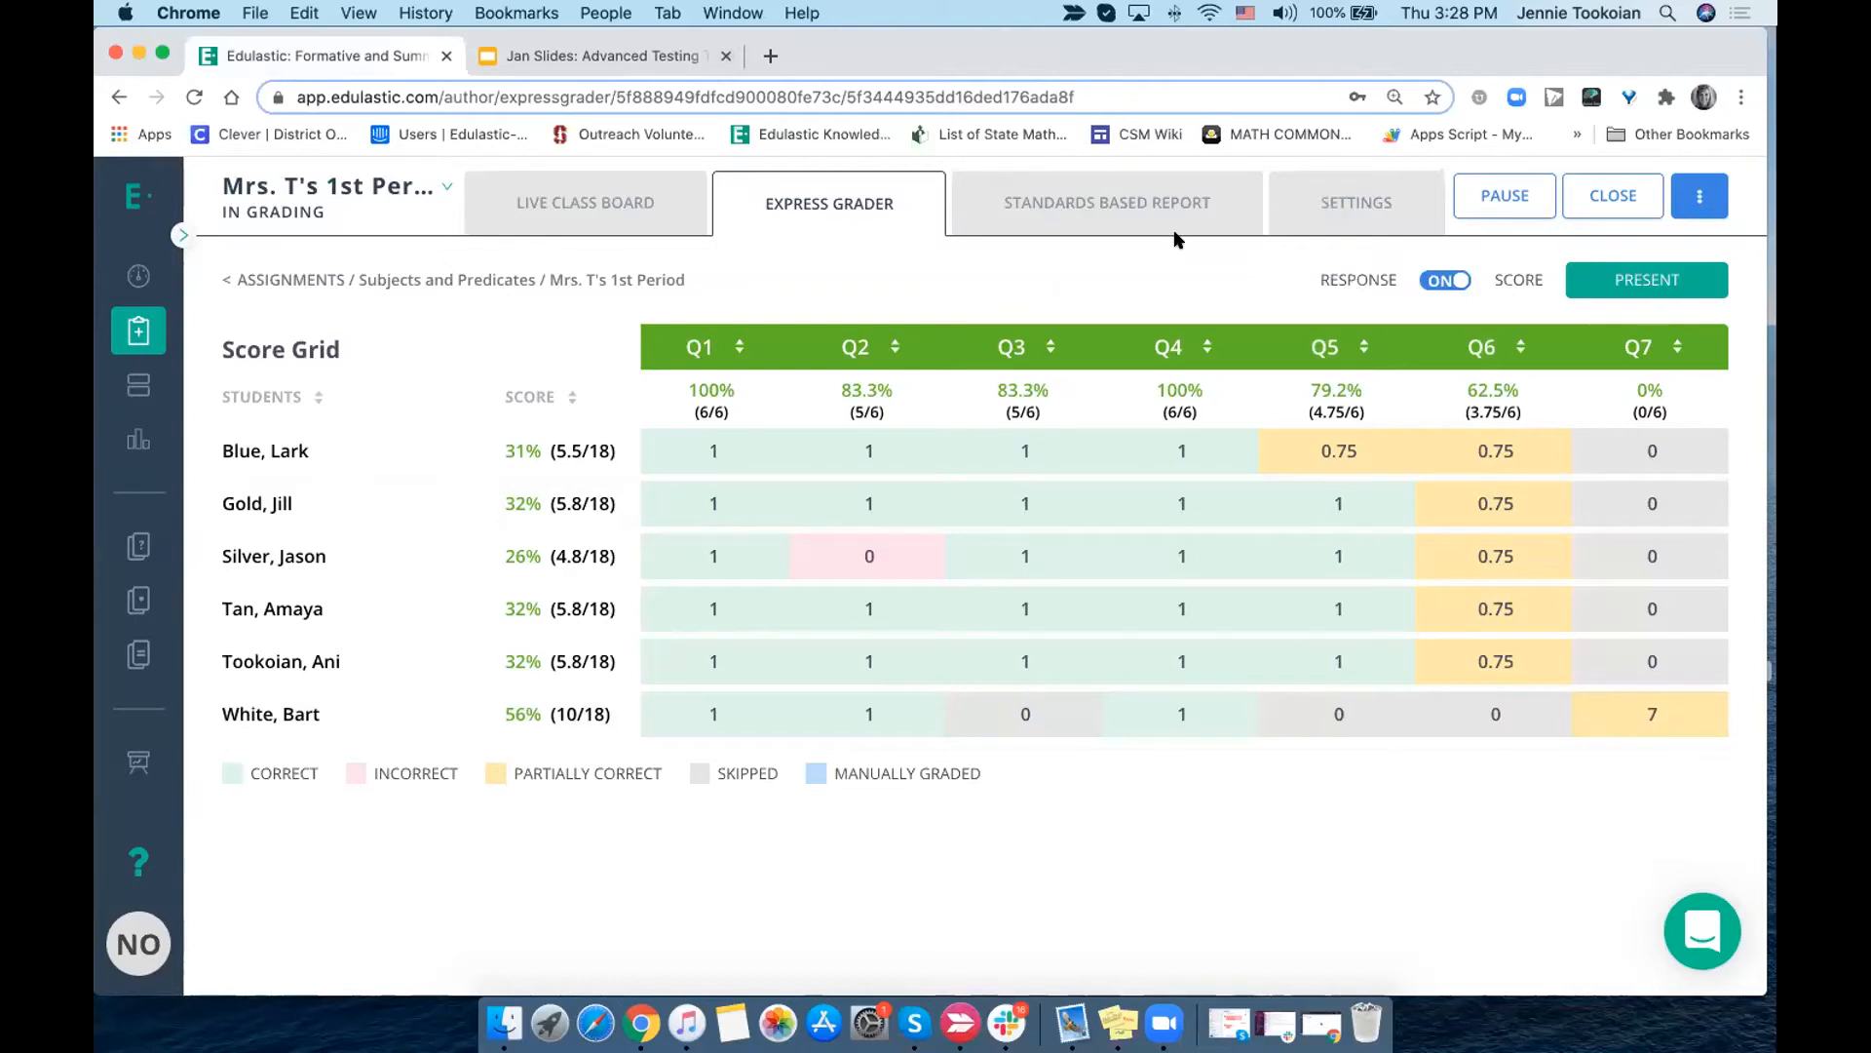
# - Review the Standards Based Report and the class assignment's date, policy, score release and class level settings
pyautogui.click(1093, 205)
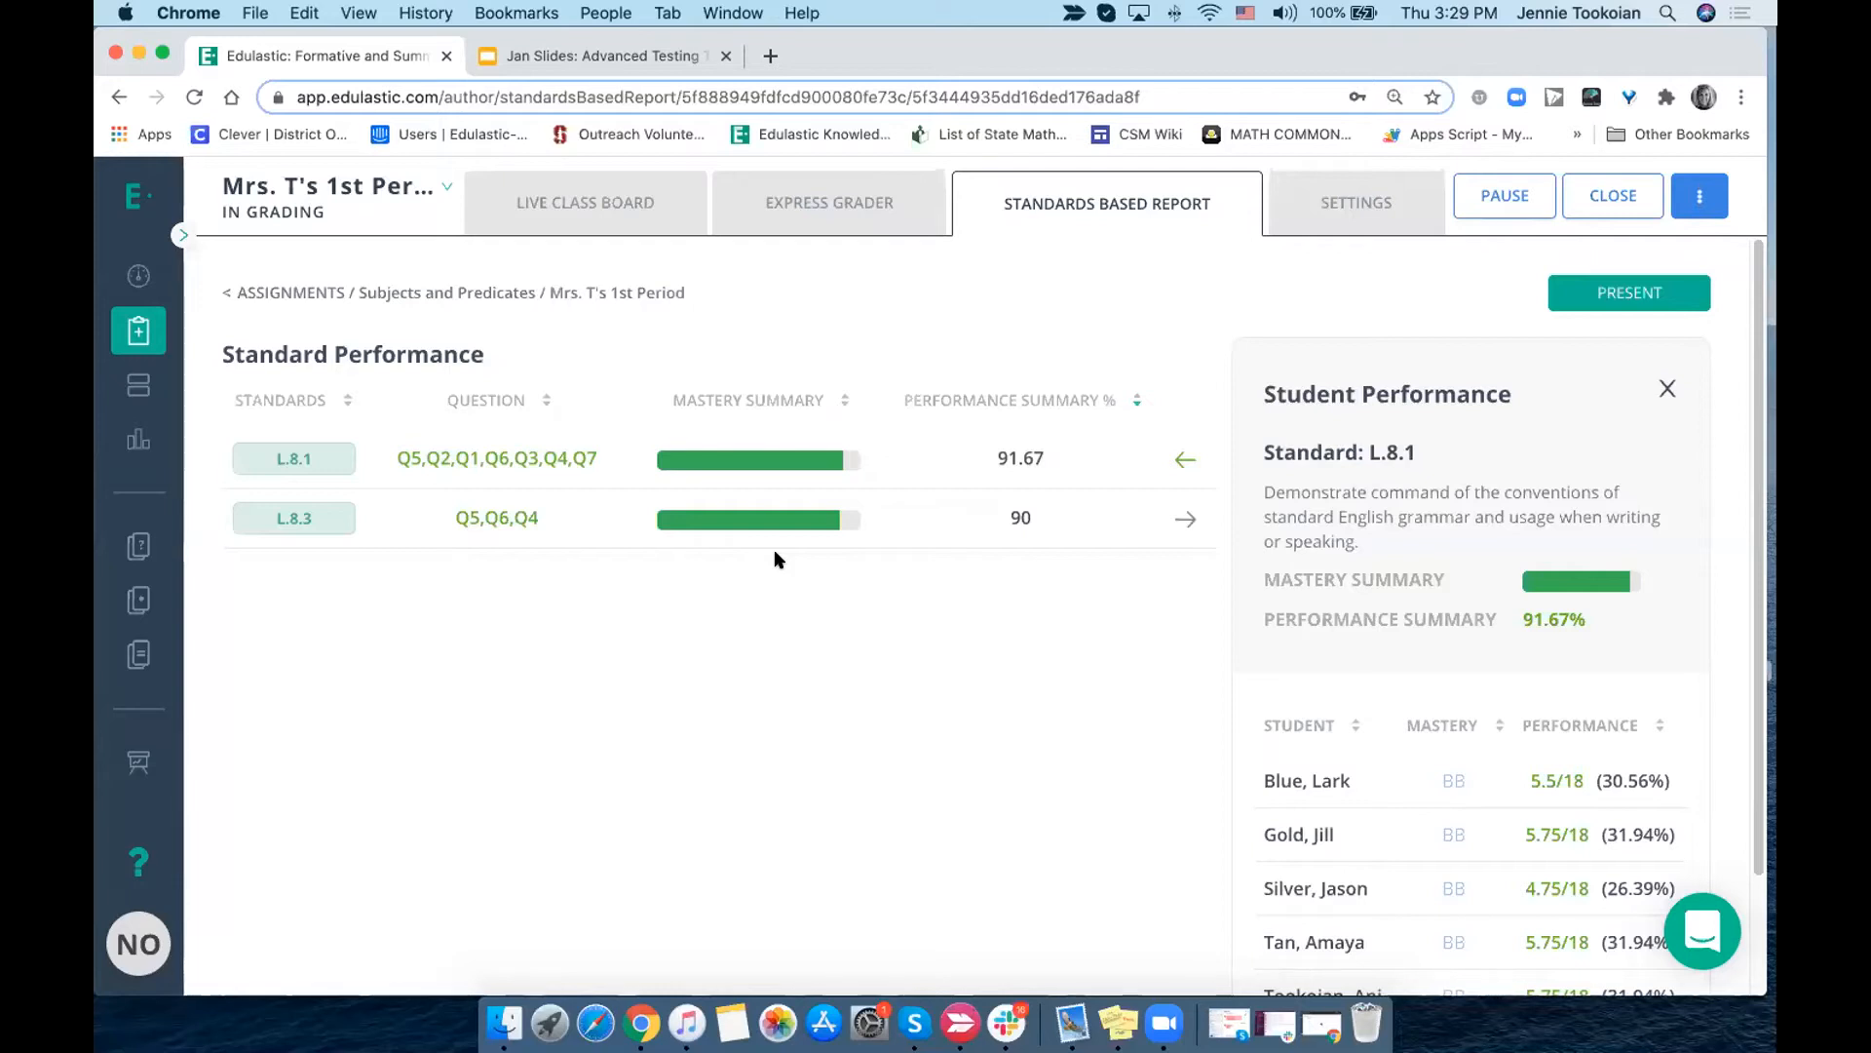
pyautogui.click(1344, 205)
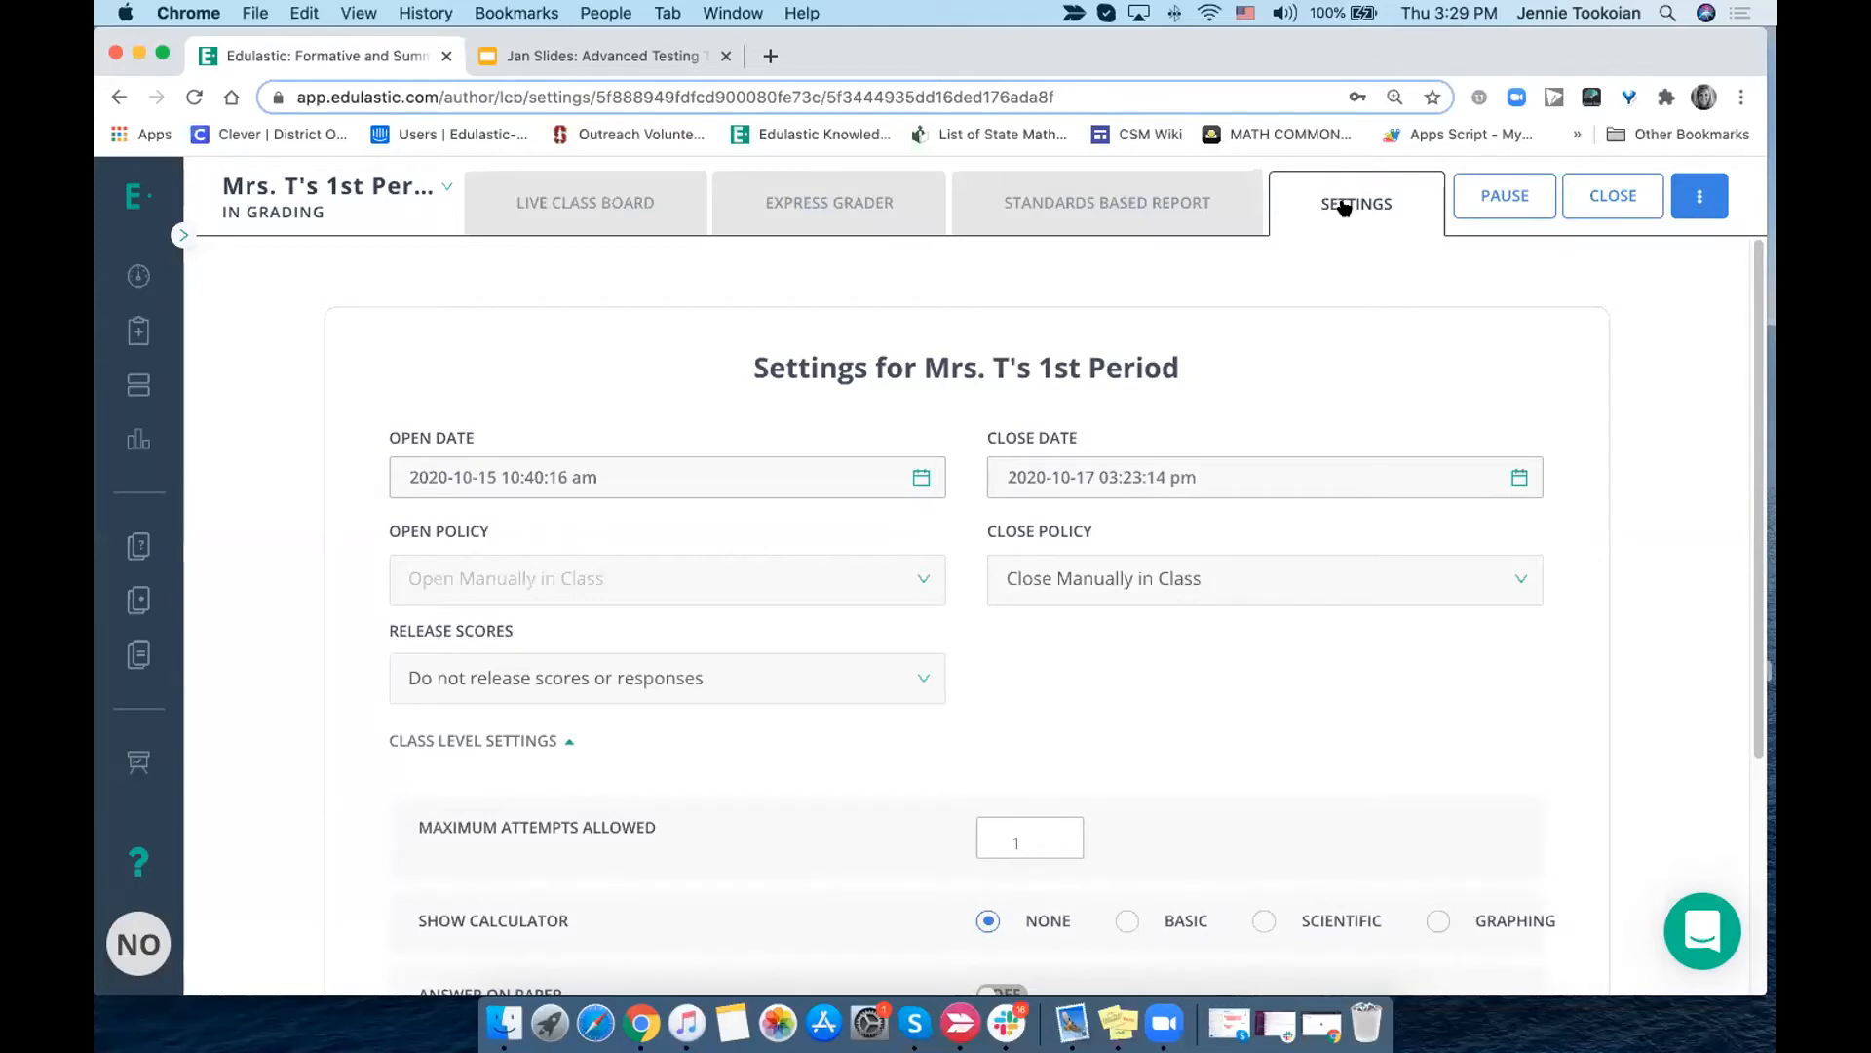
pyautogui.scroll(-3, 1351, 419)
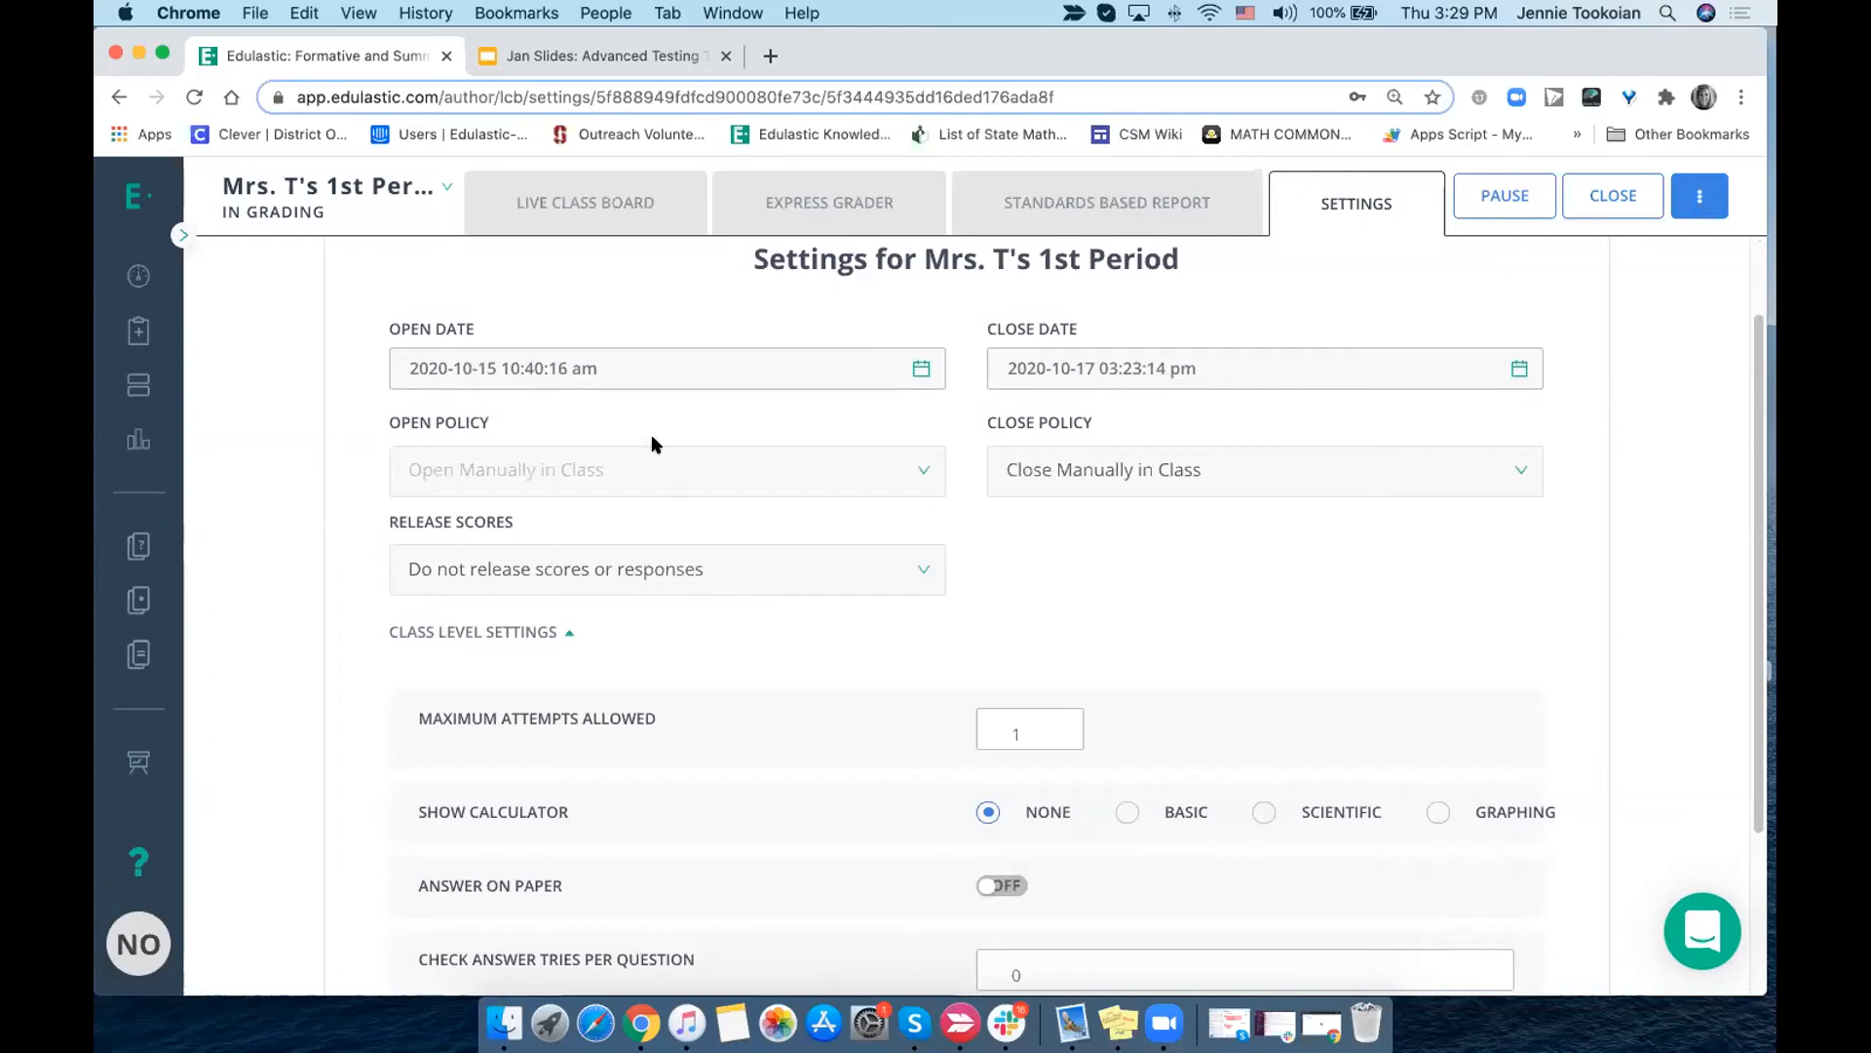
pyautogui.scroll(3, 988, 426)
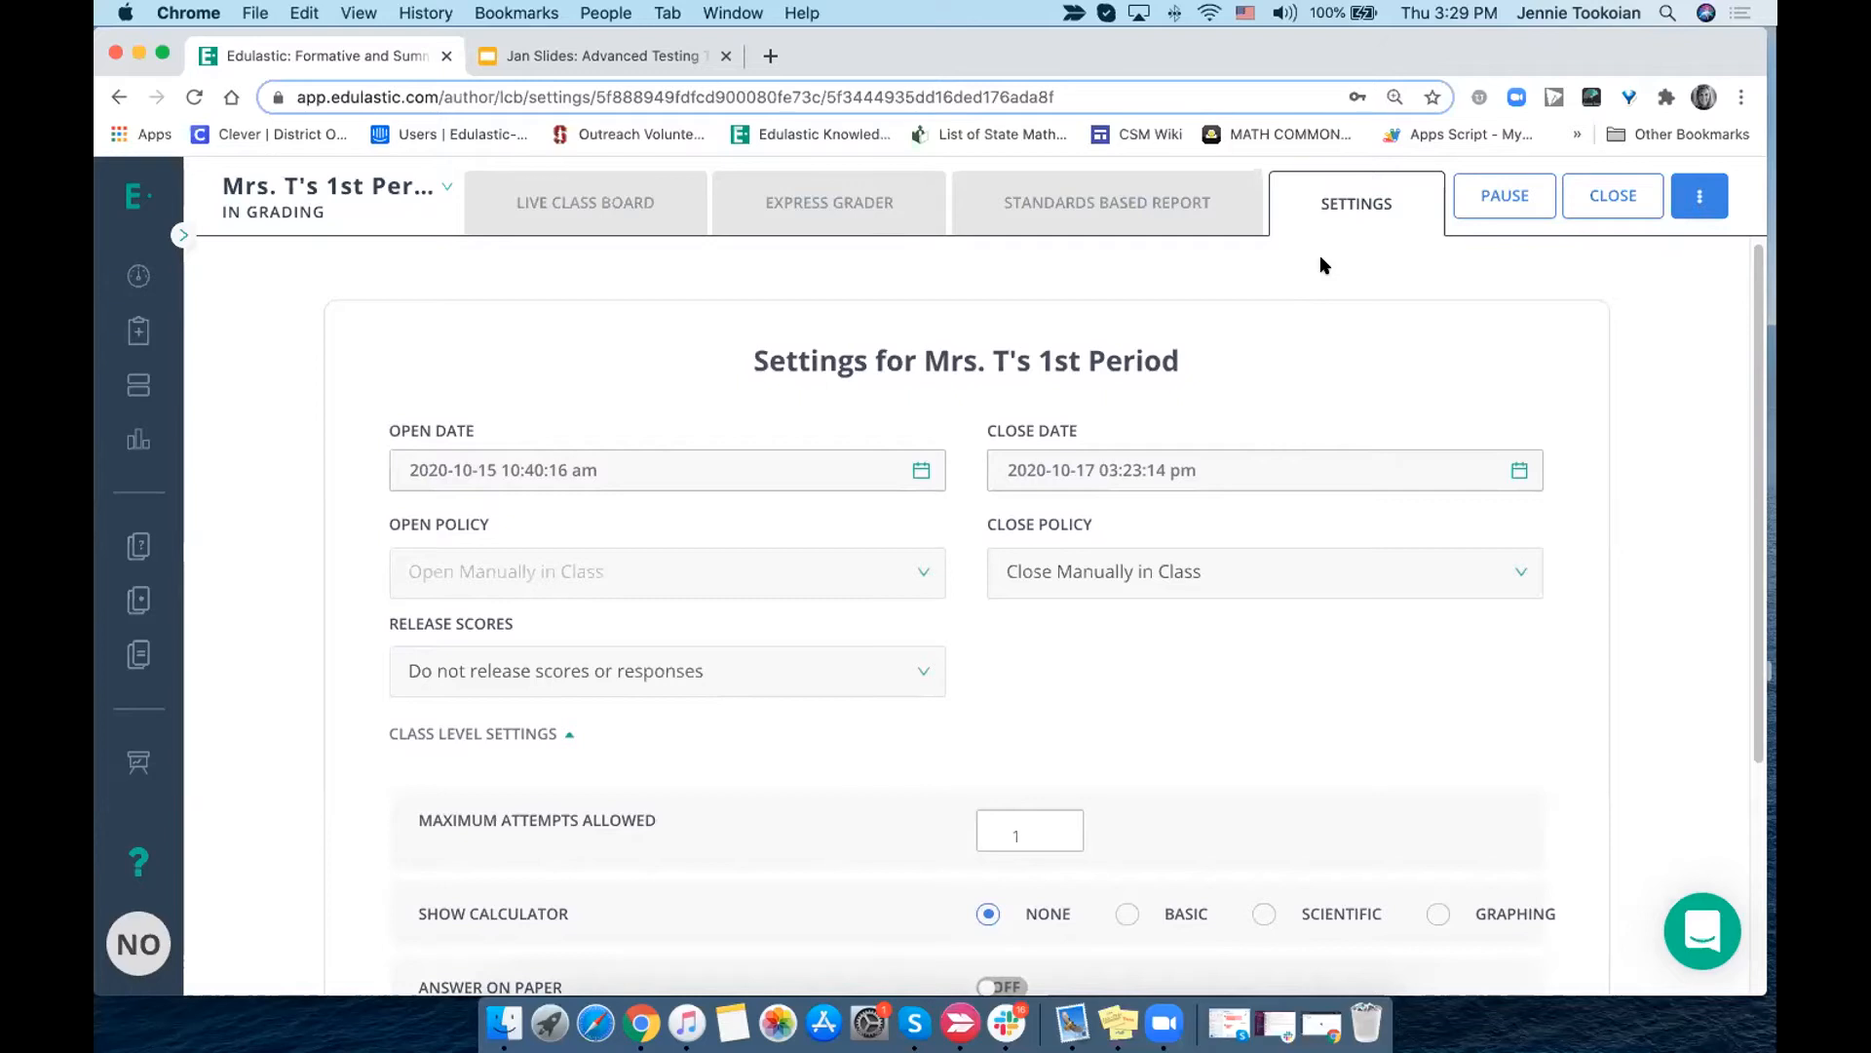
pyautogui.scroll(1, 1300, 339)
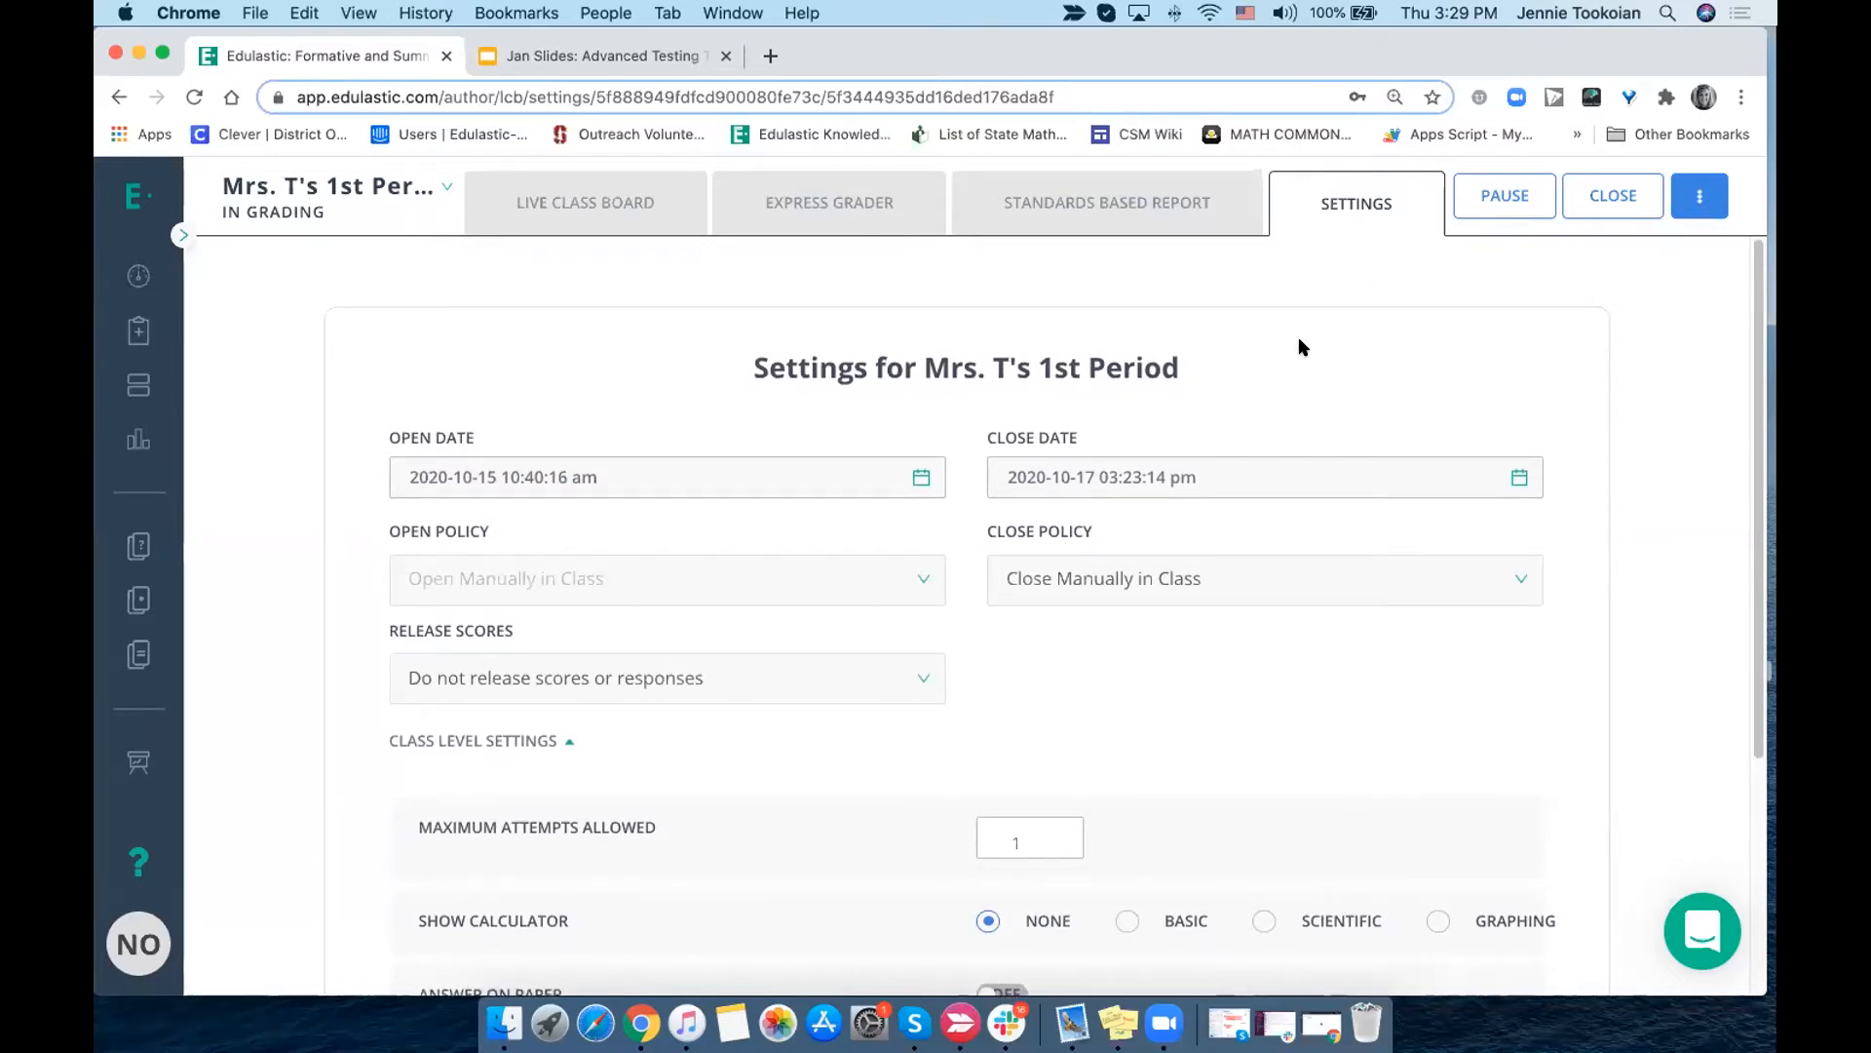
pyautogui.scroll(-5, 1264, 552)
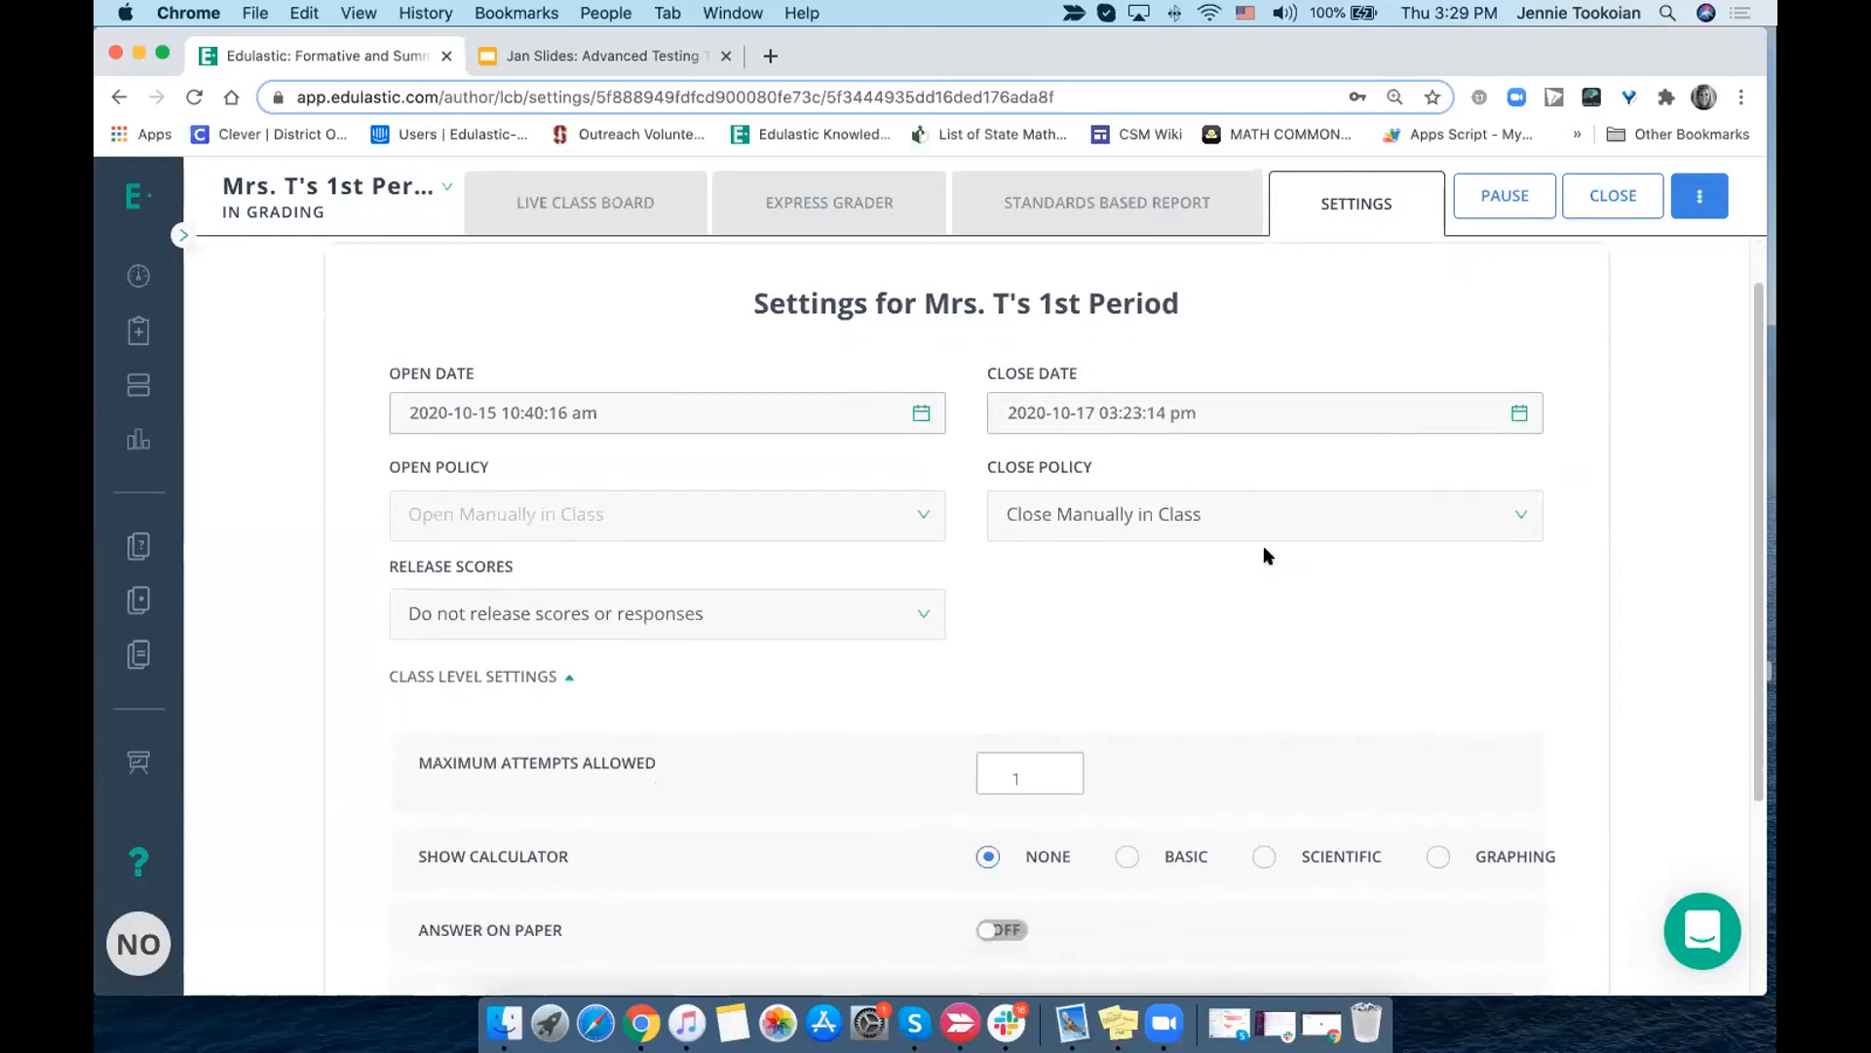
pyautogui.scroll(-1, 1263, 556)
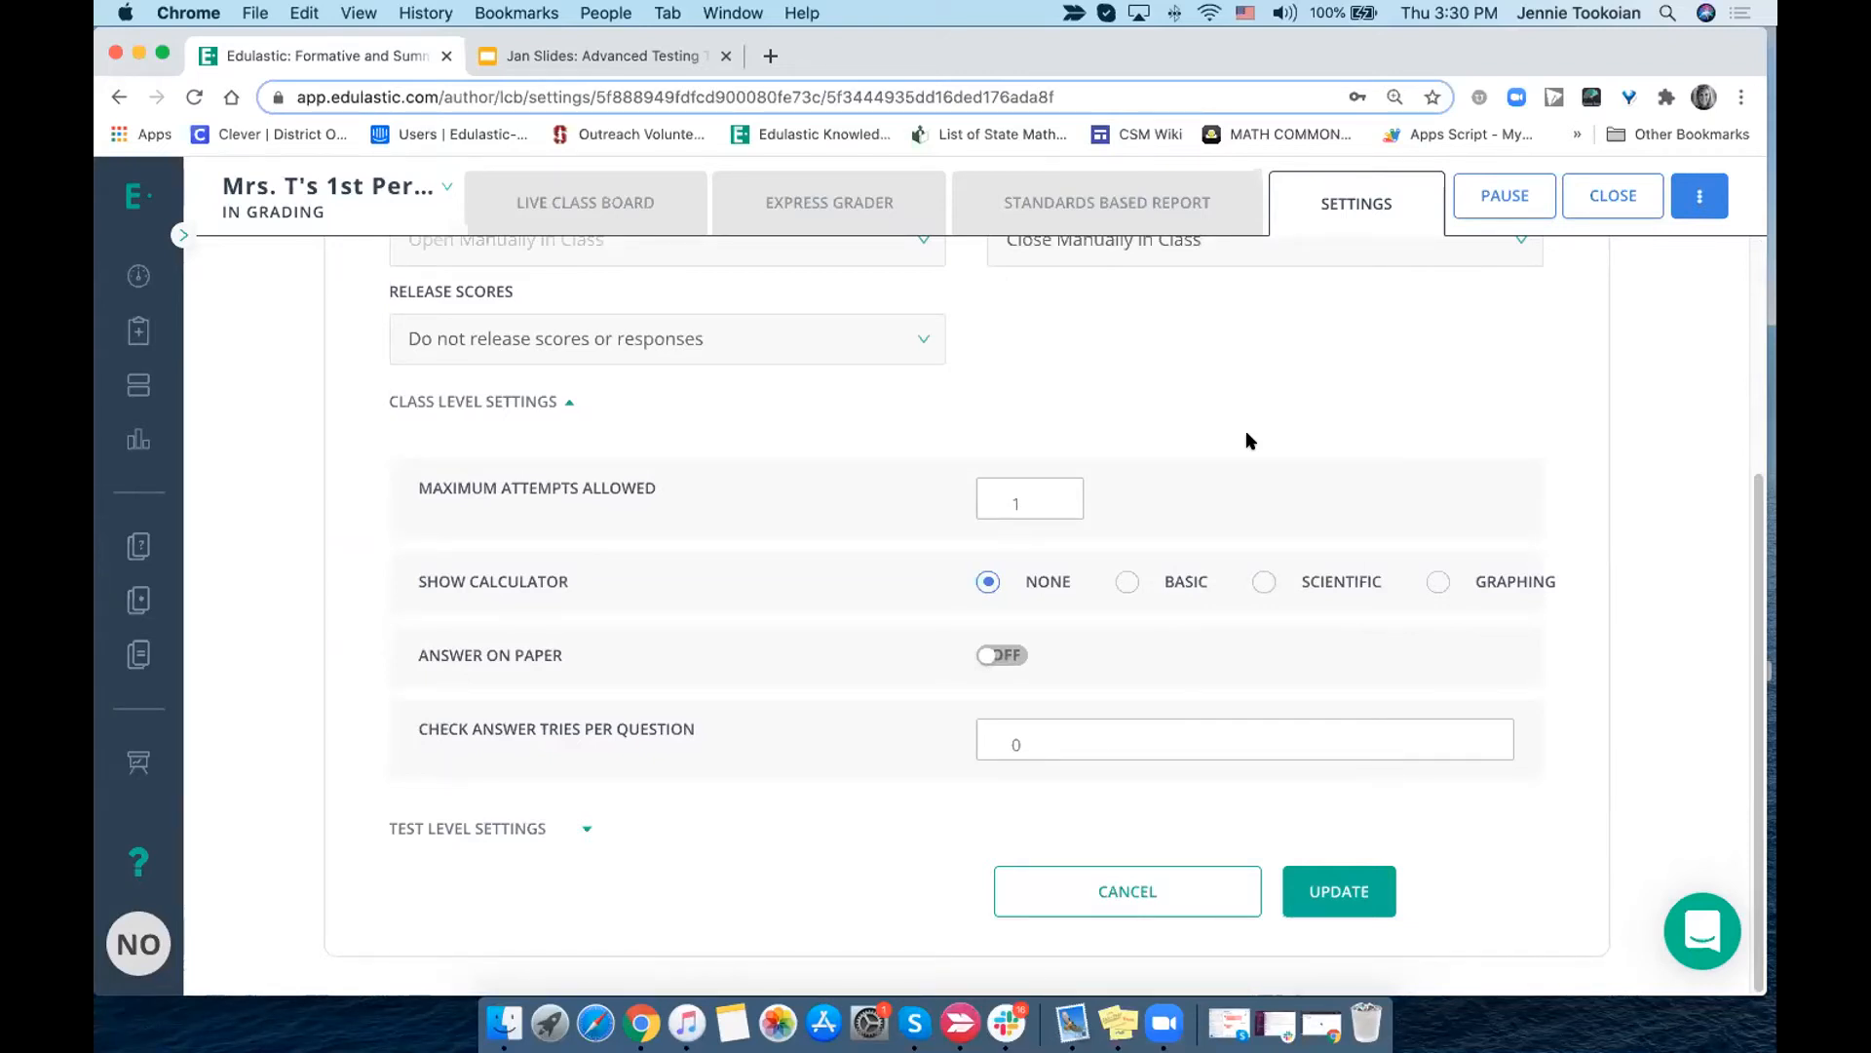
pyautogui.scroll(5, 1246, 441)
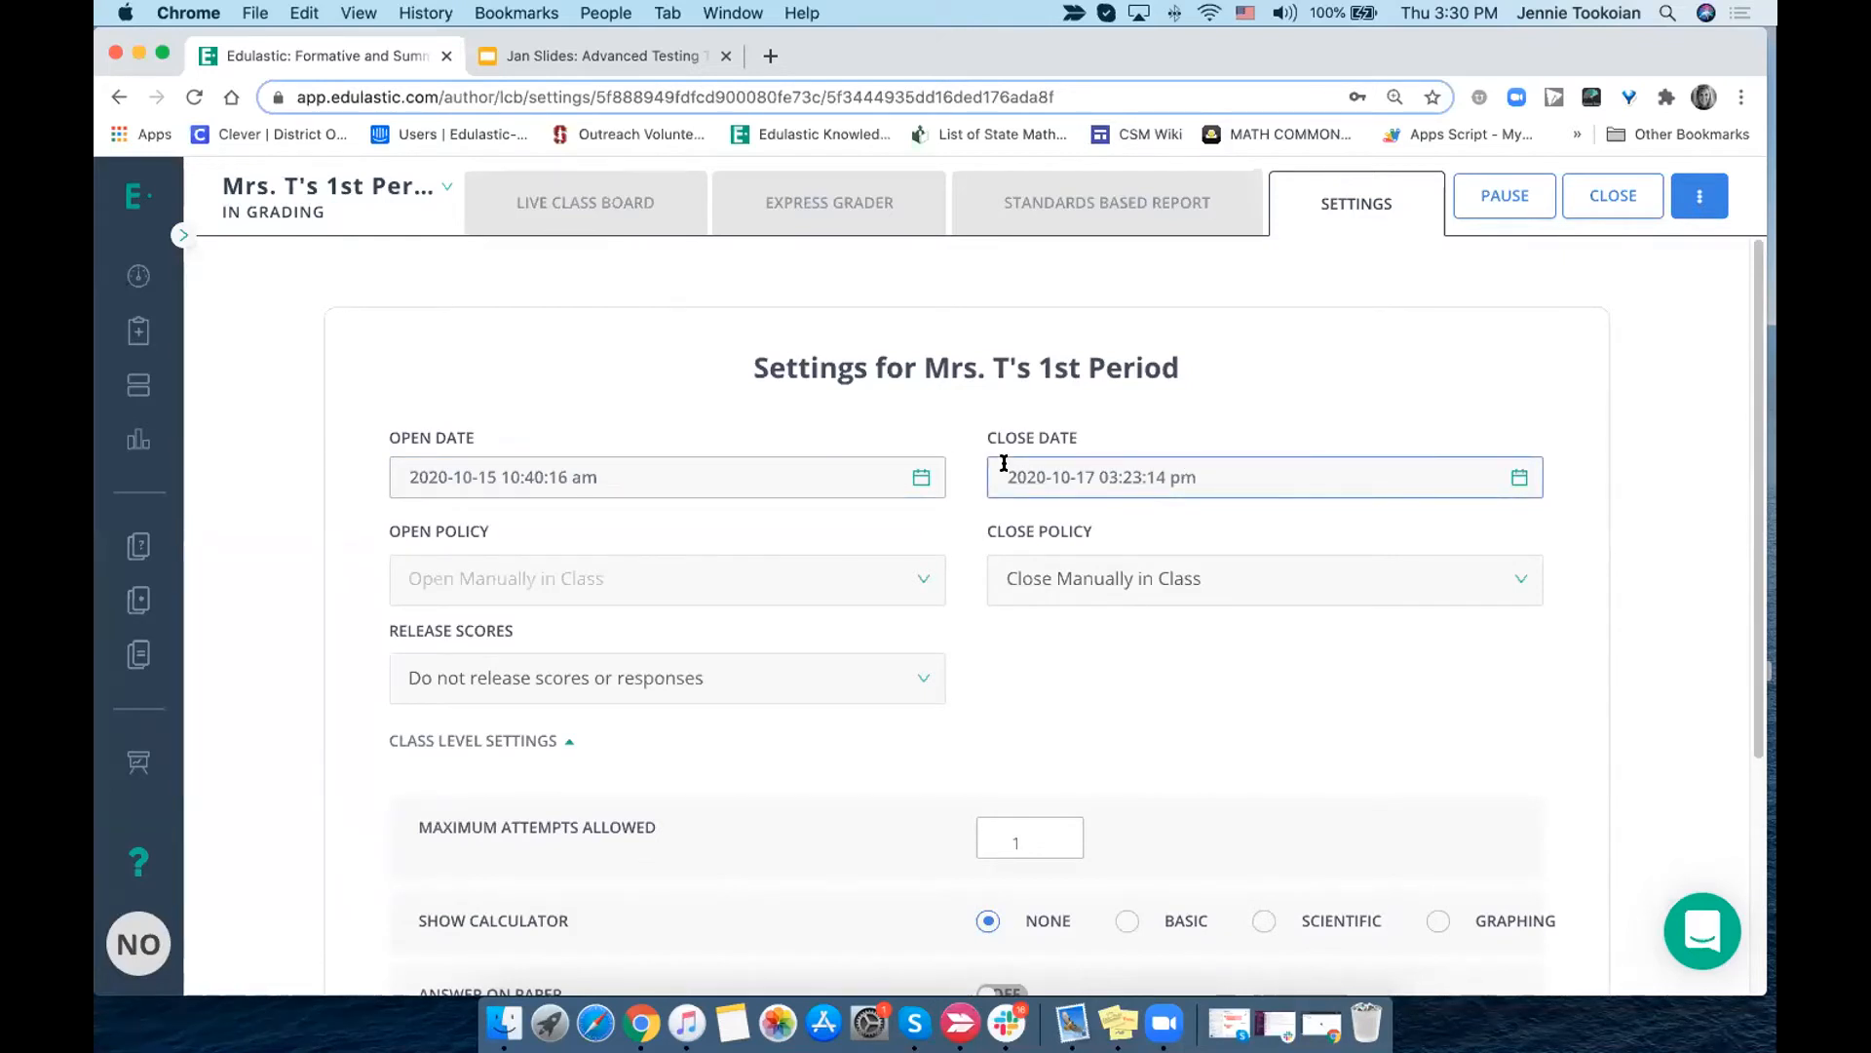
# - Review the close policy choices, the score release options and the additional class actions, keeping "Do not release scores or responses" selected
pyautogui.scroll(-4, 1005, 466)
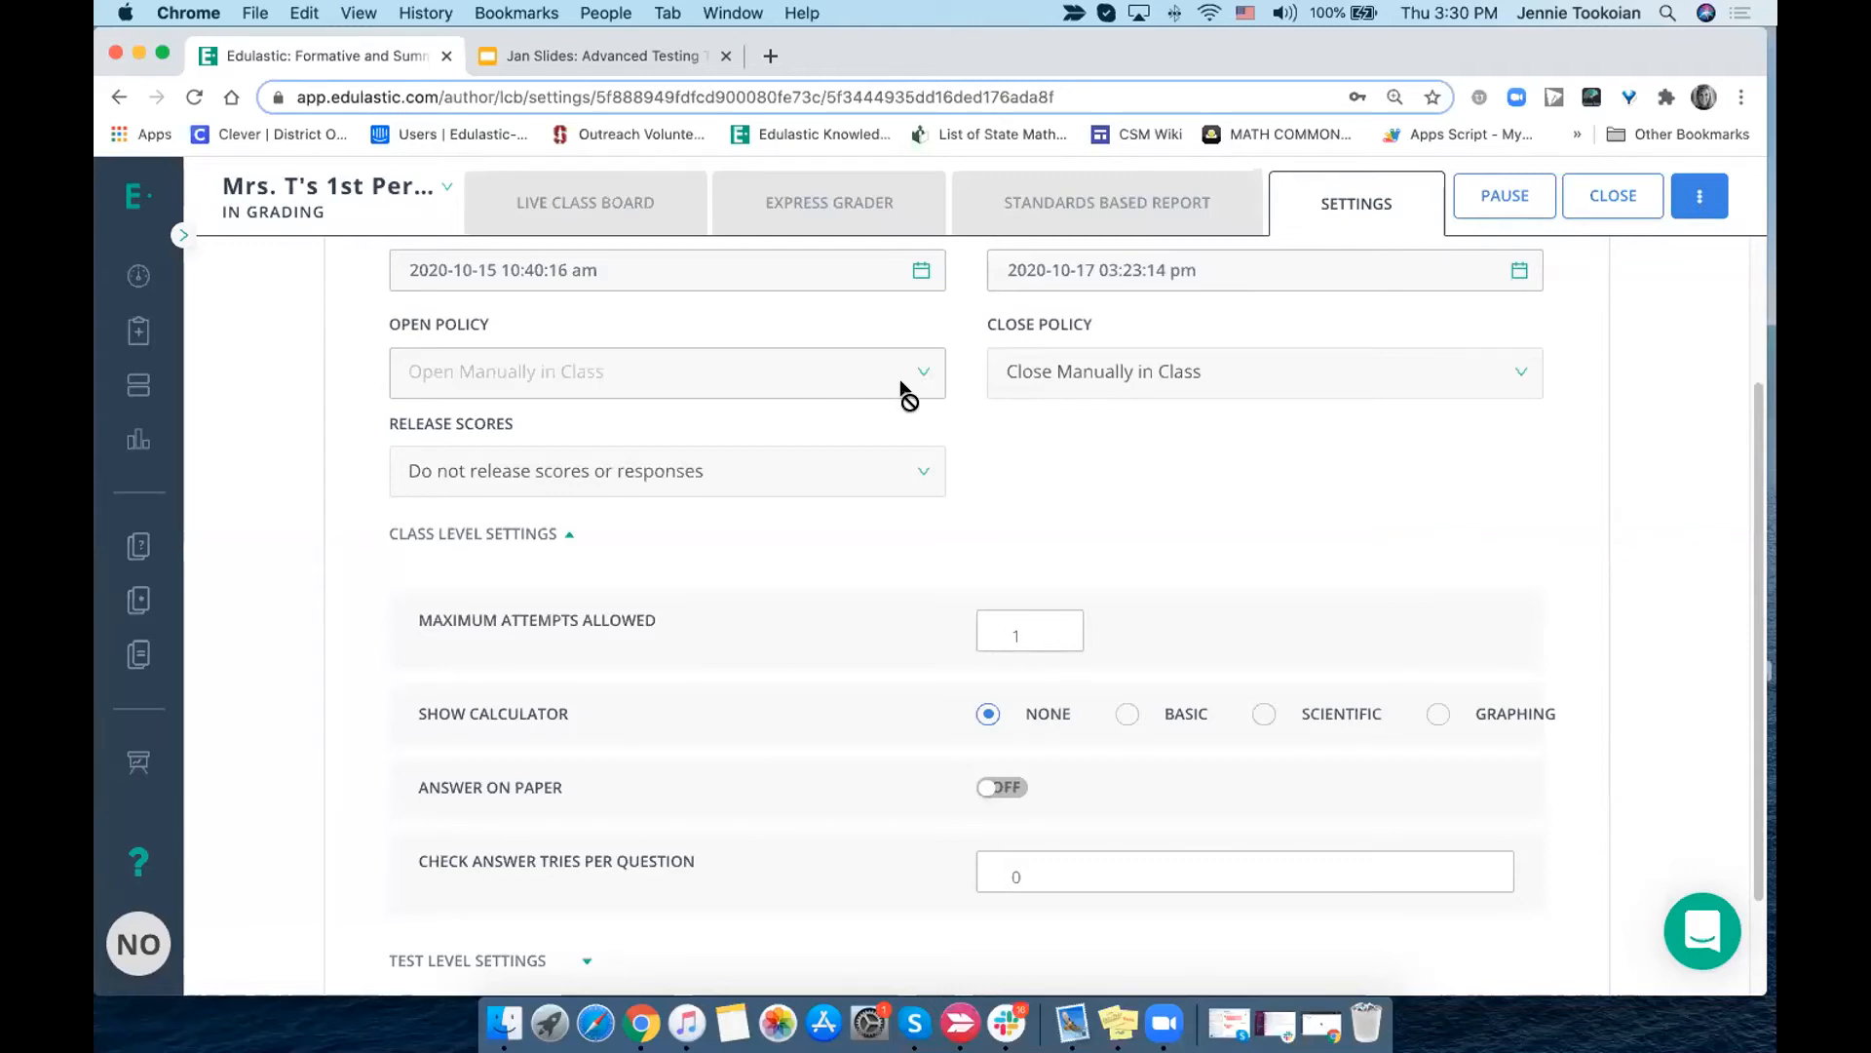
pyautogui.click(1053, 388)
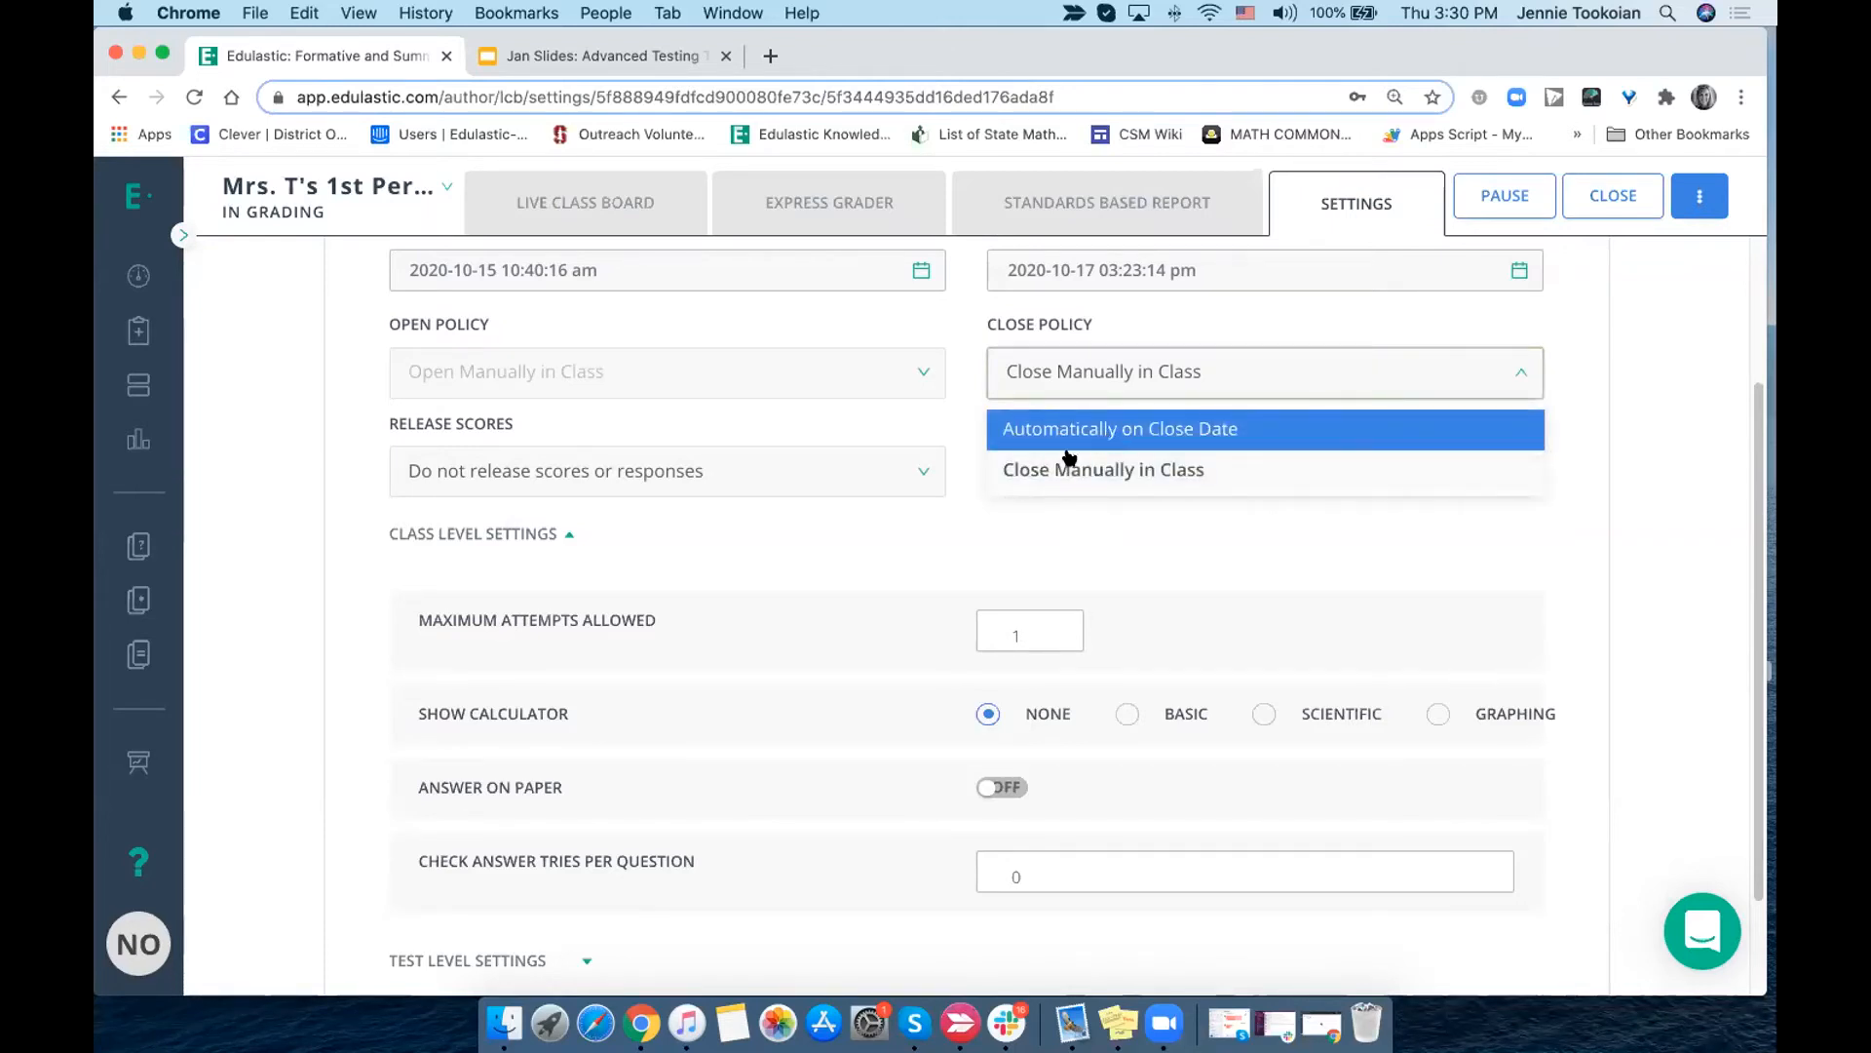
pyautogui.click(914, 478)
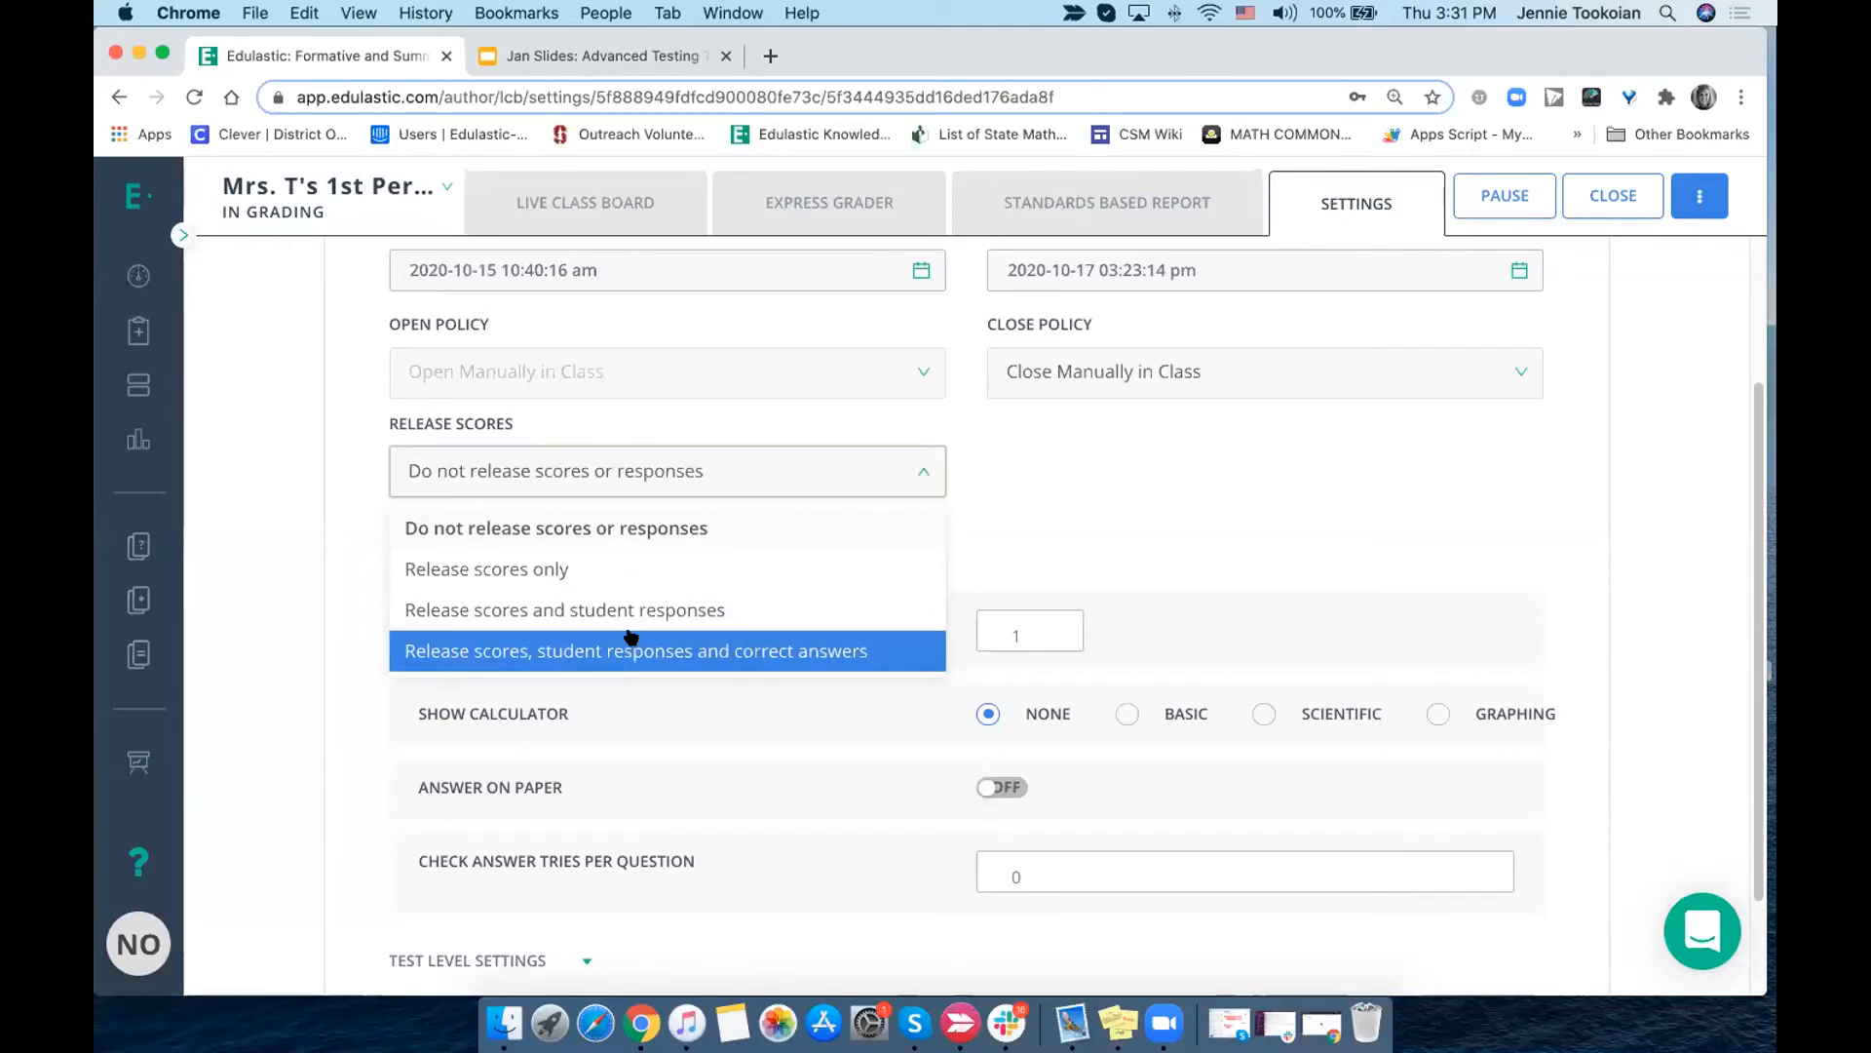
pyautogui.click(642, 532)
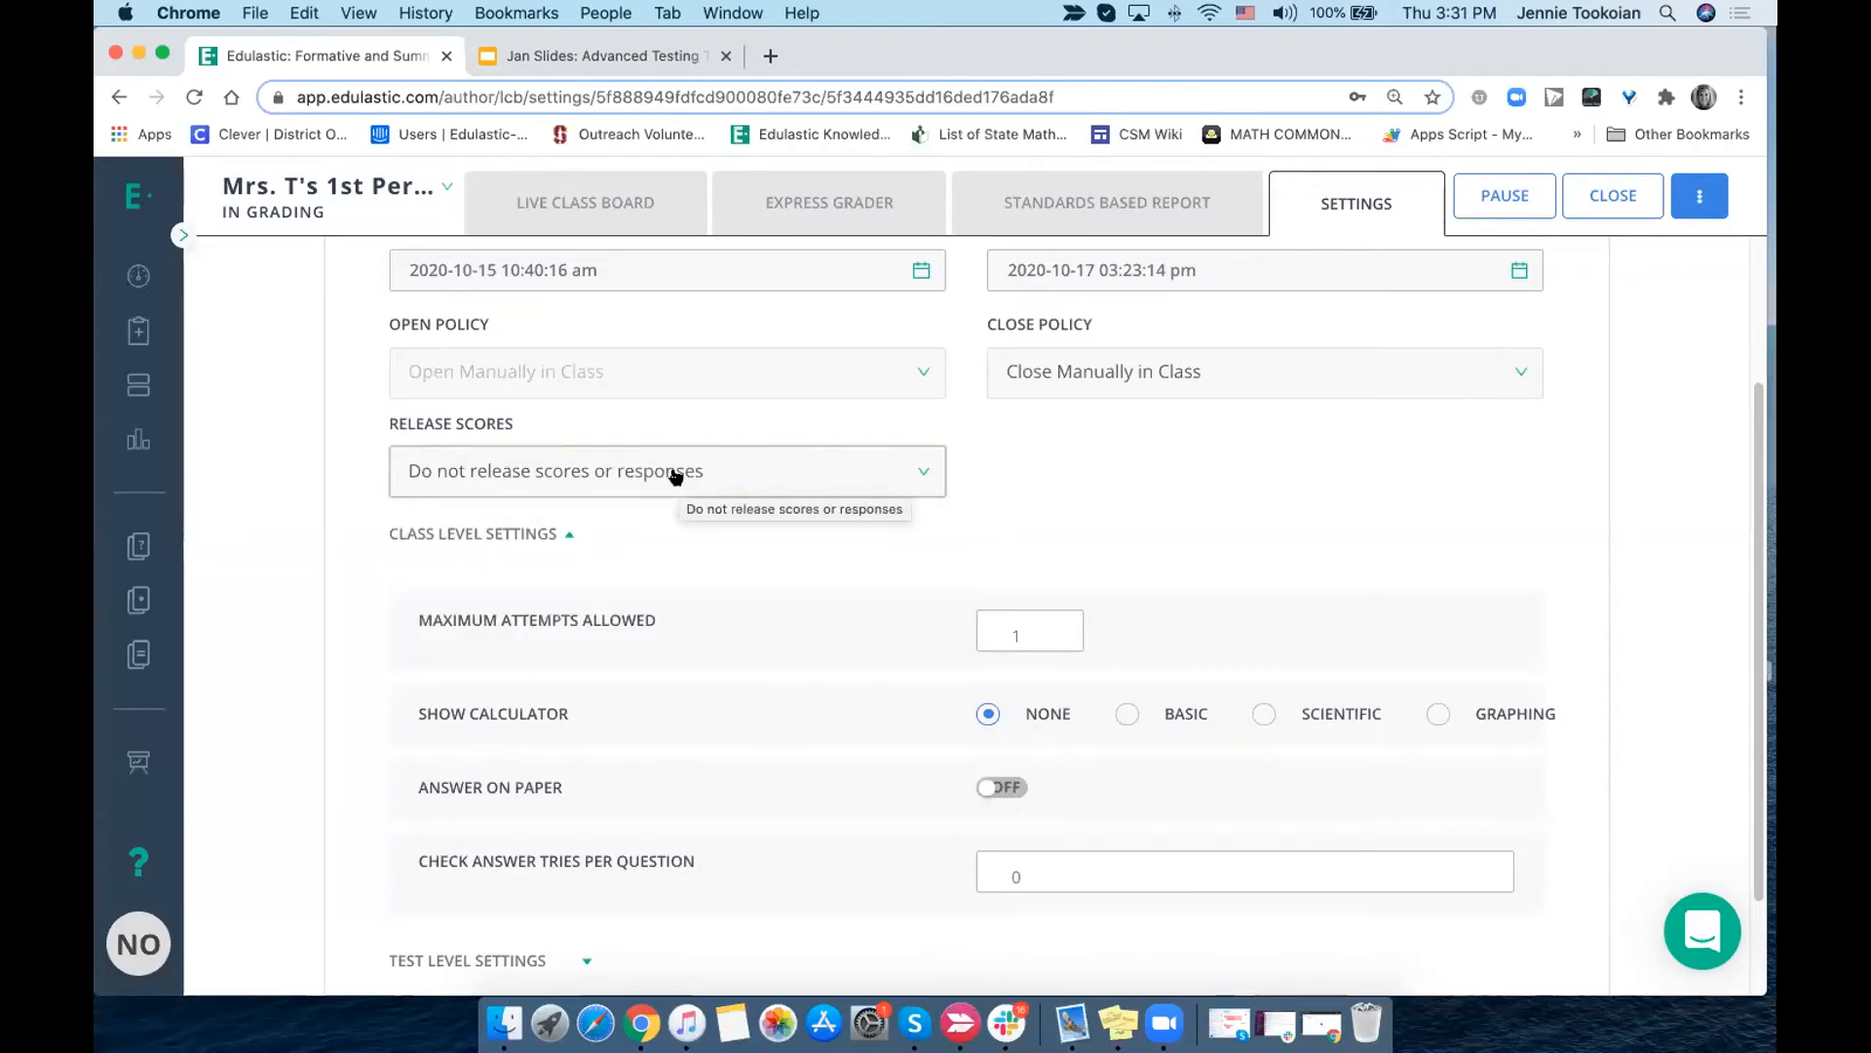
pyautogui.click(1701, 203)
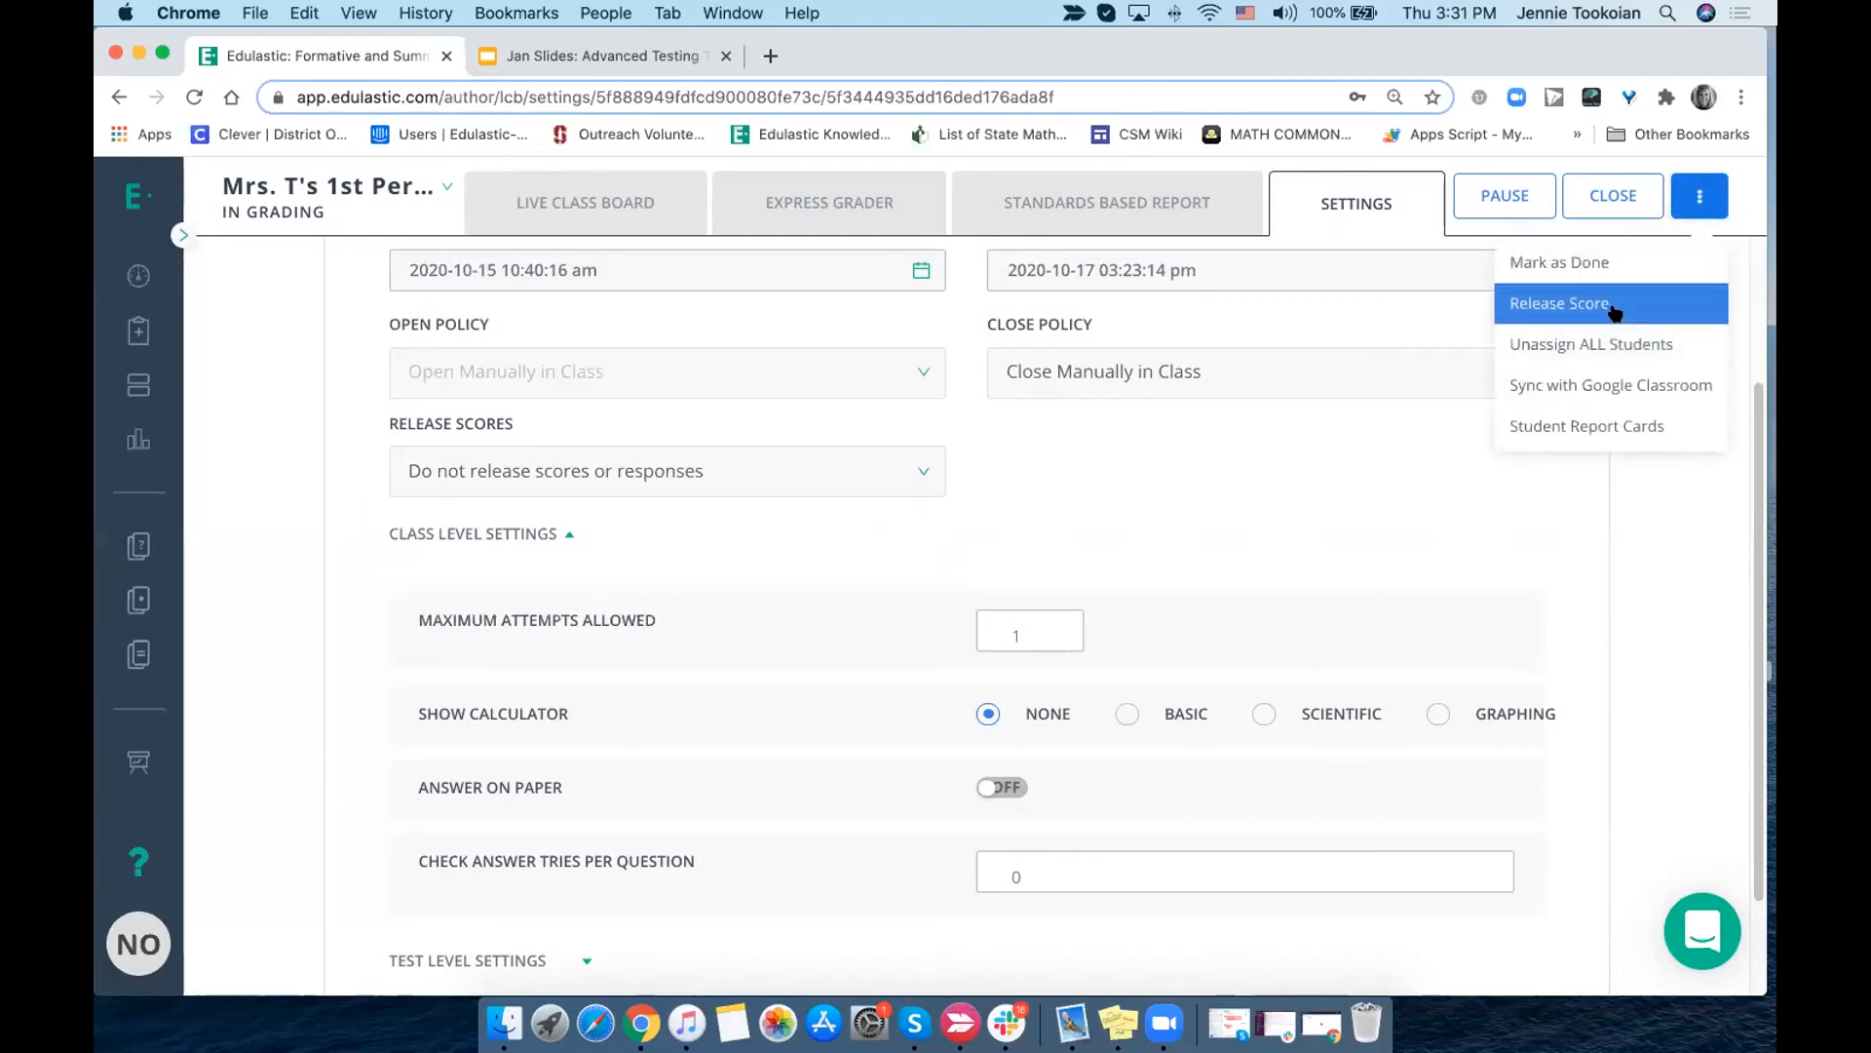
pyautogui.scroll(-3, 1072, 506)
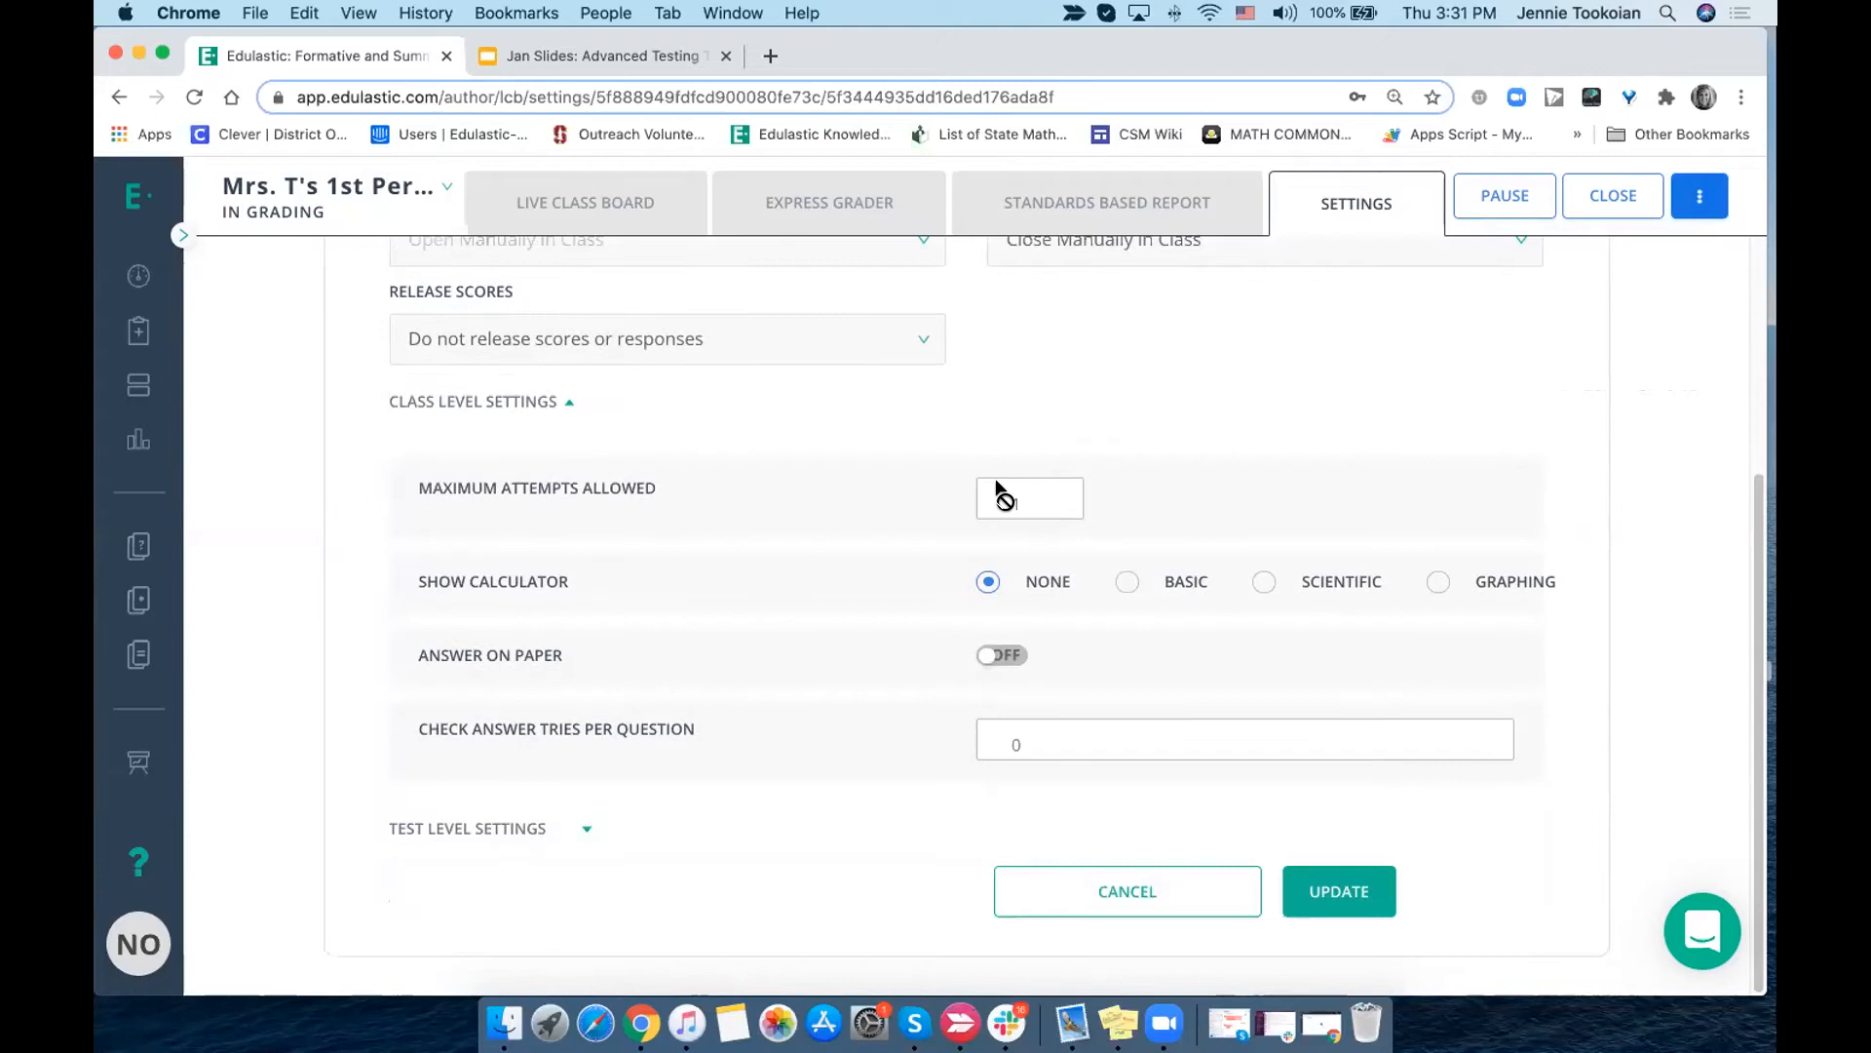
# - In the class level settings, allow 2 maximum attempts, a Basic calculator, answering on paper and 2 check answer tries per question
pyautogui.click(574, 409)
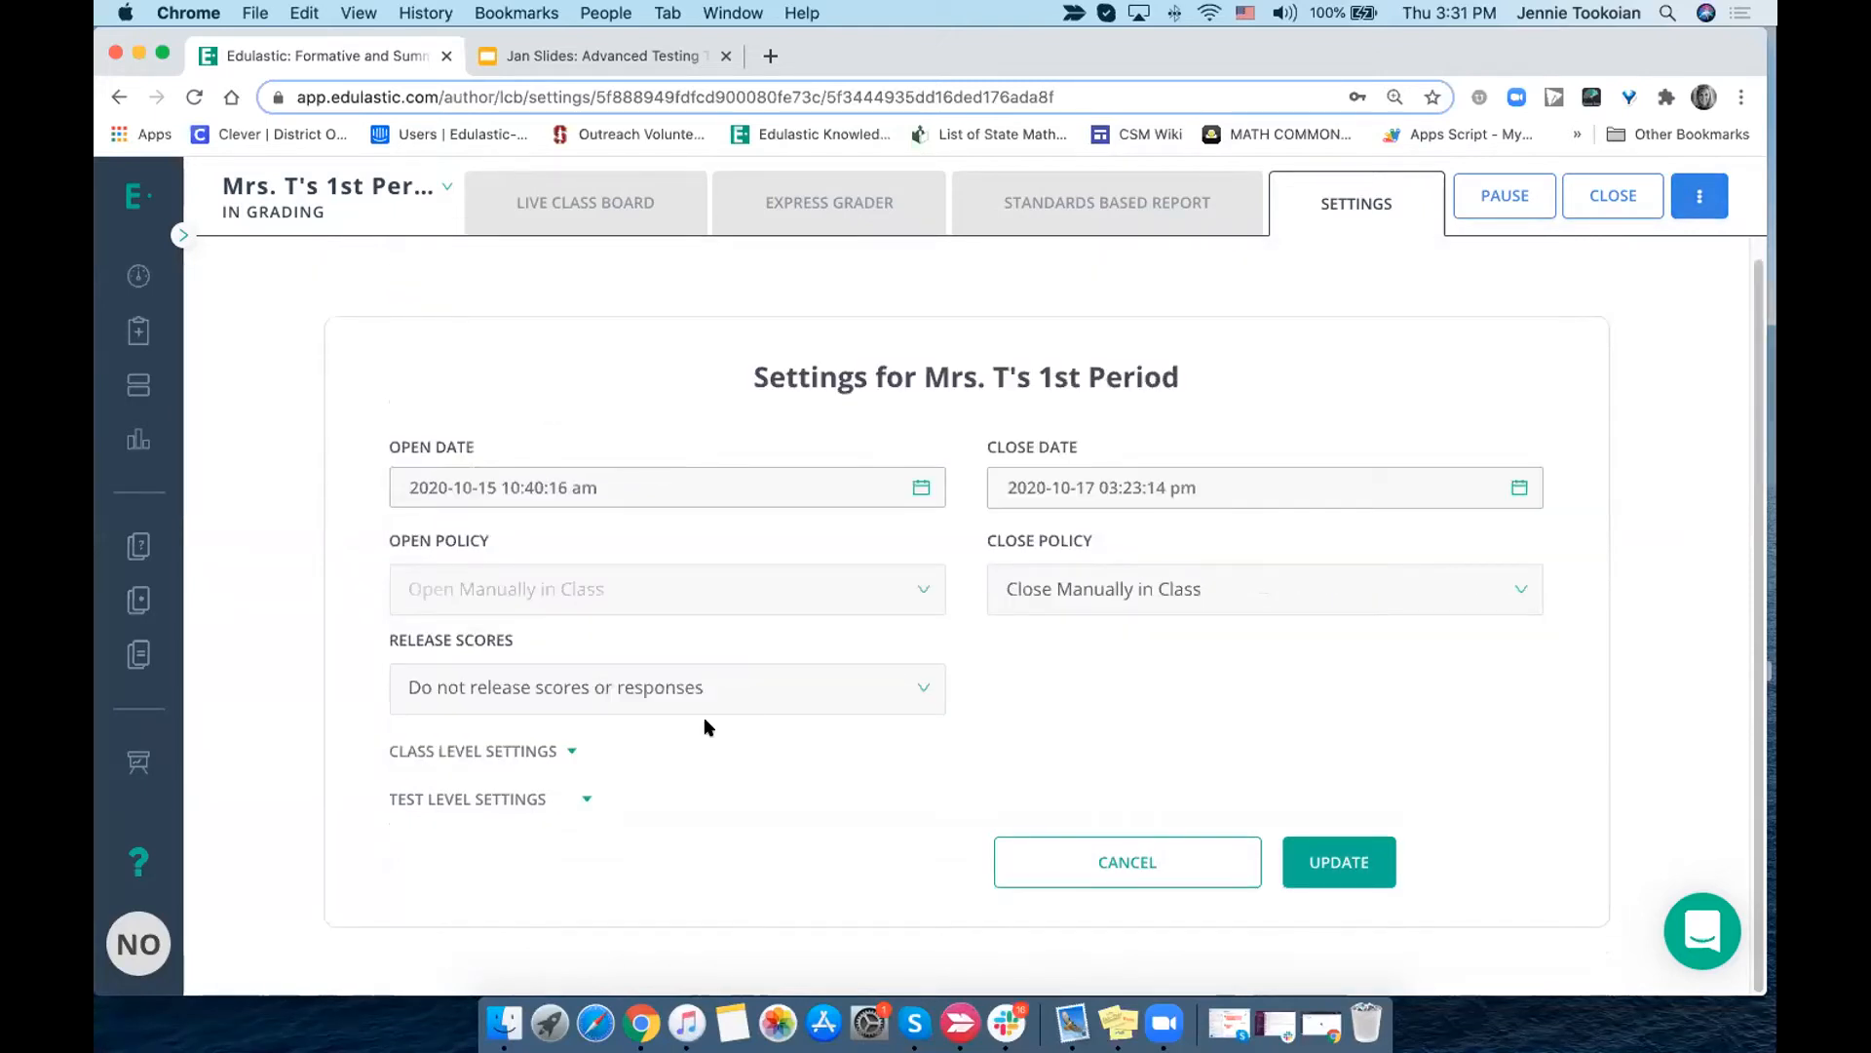
pyautogui.click(572, 753)
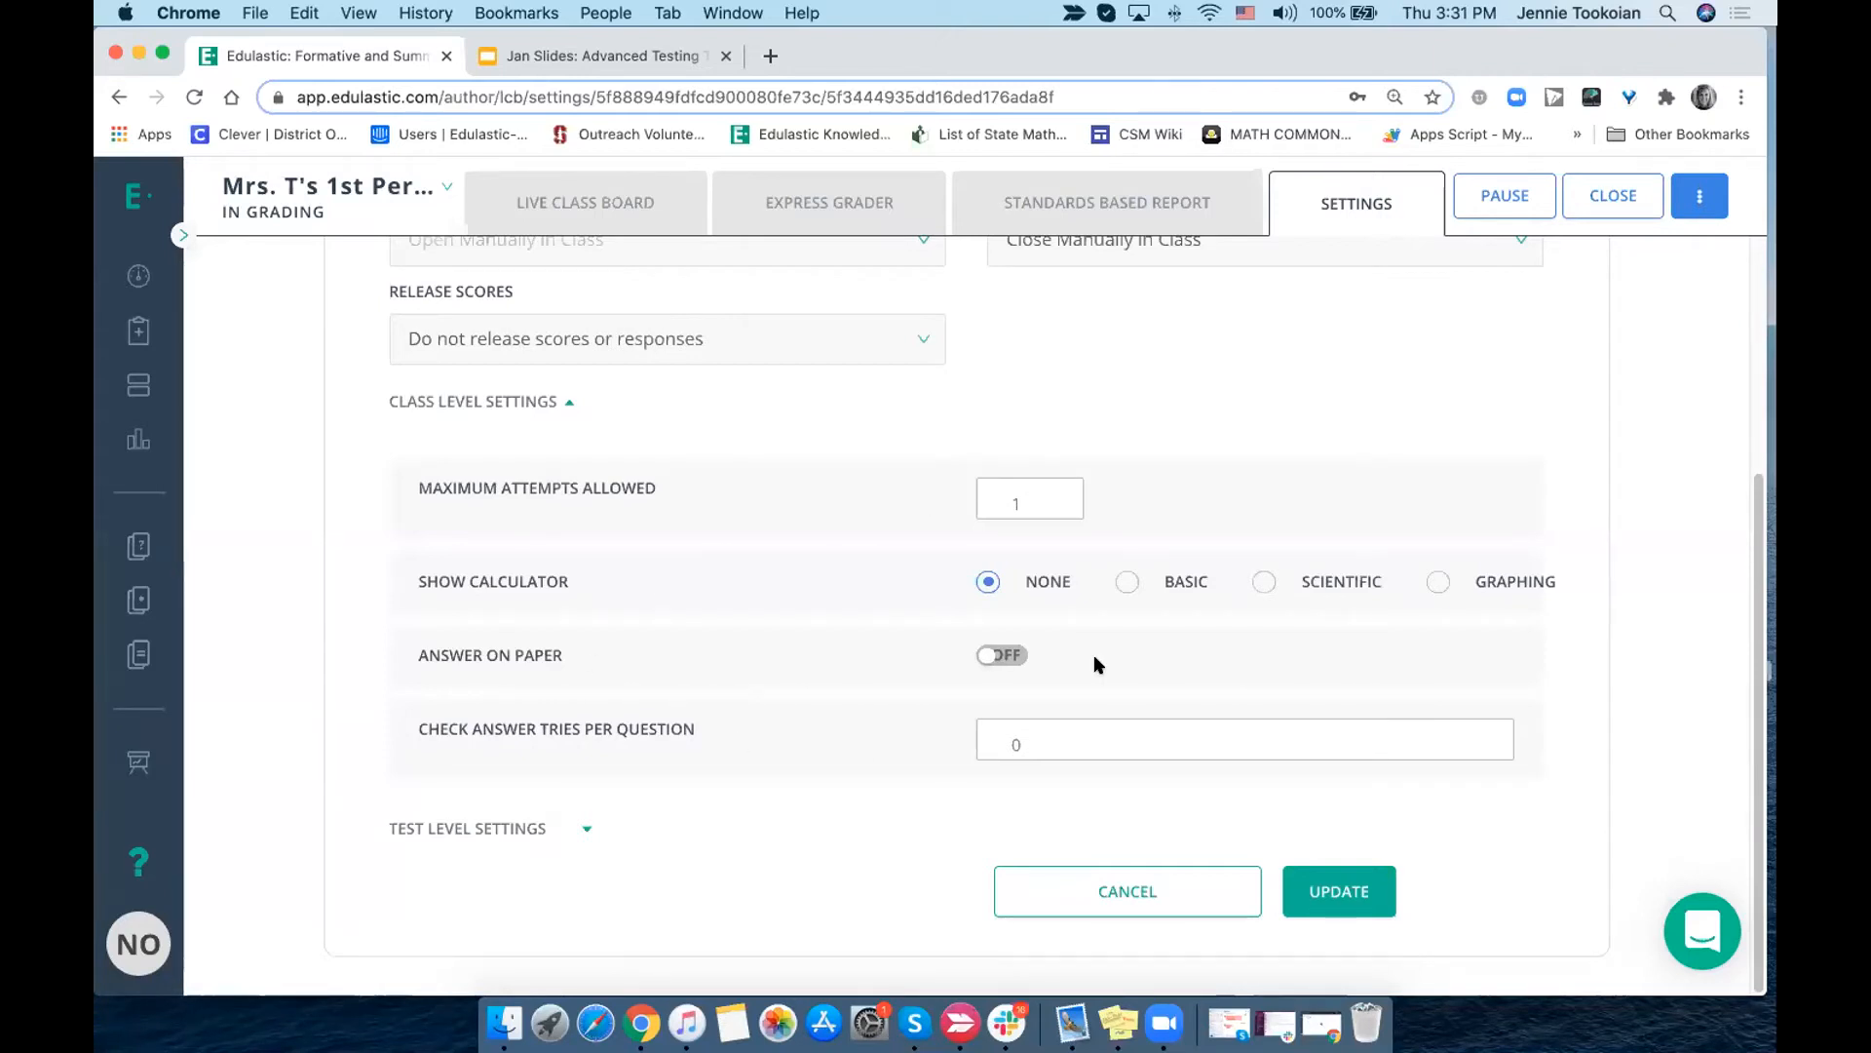
pyautogui.click(1068, 490)
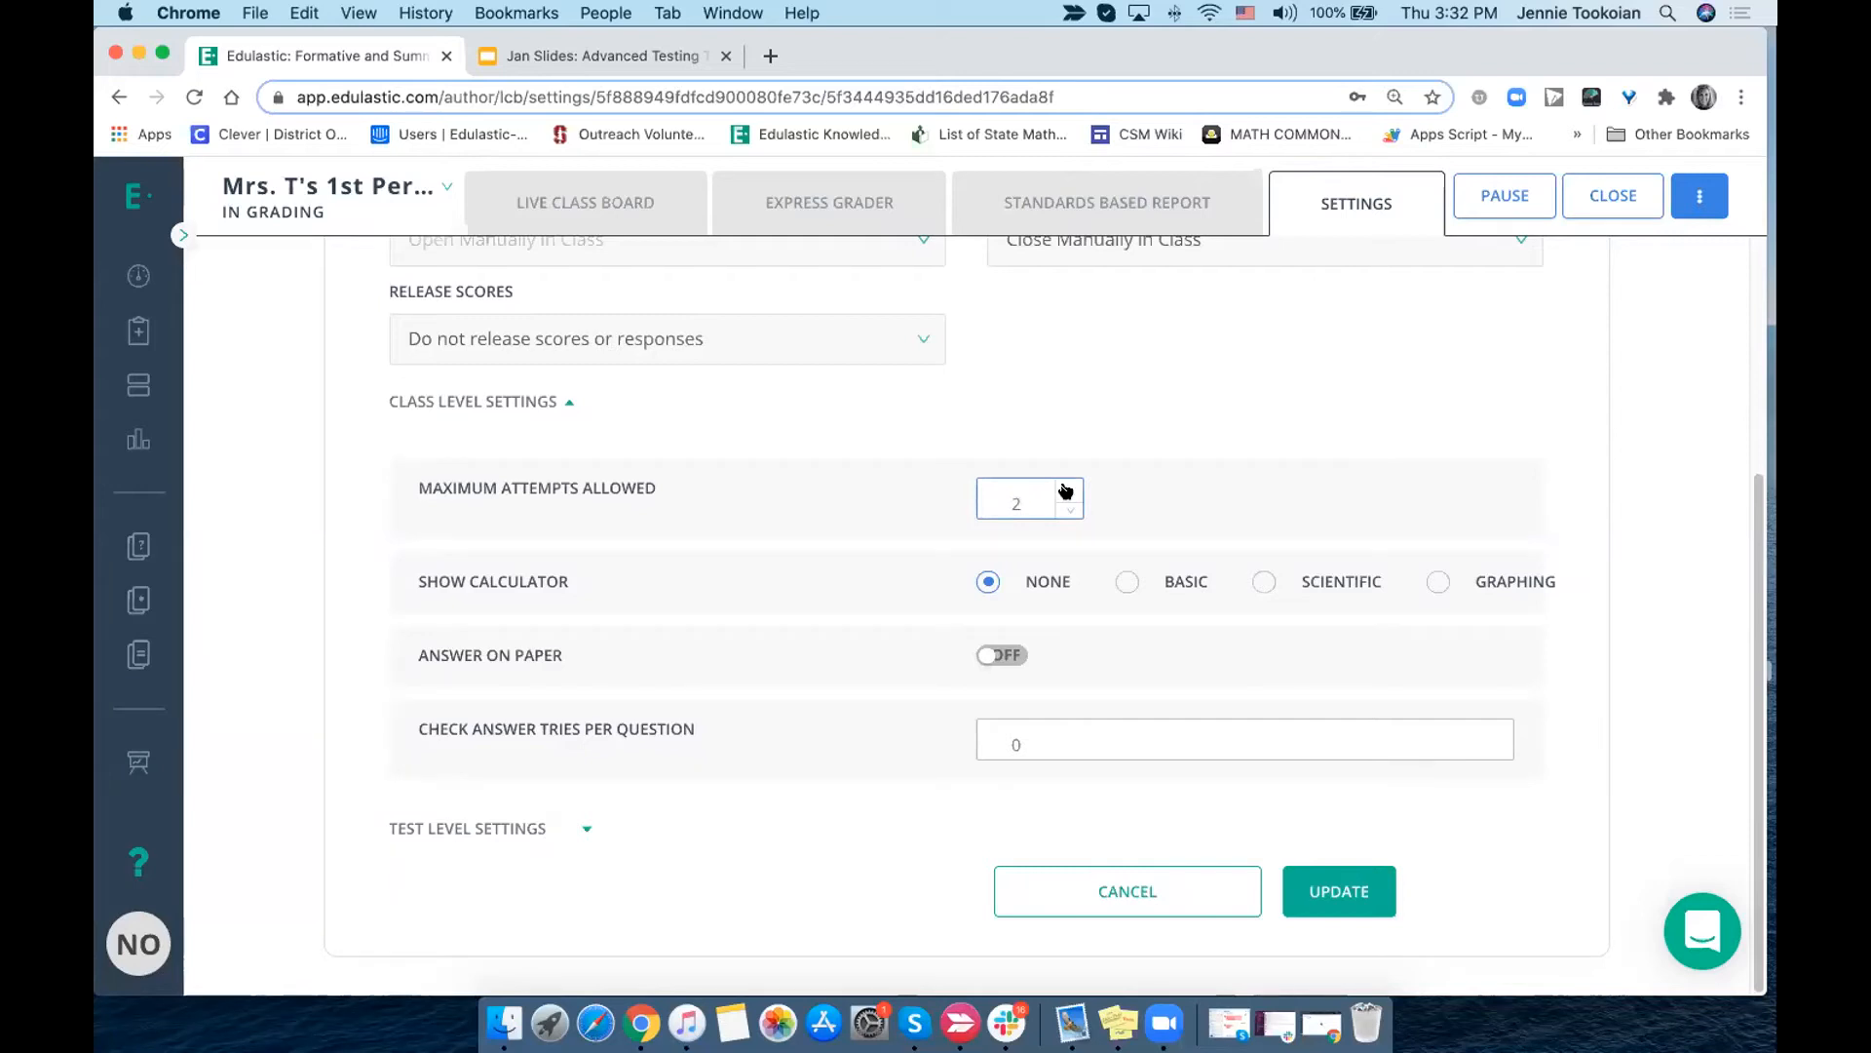
pyautogui.click(1126, 583)
pyautogui.click(1006, 657)
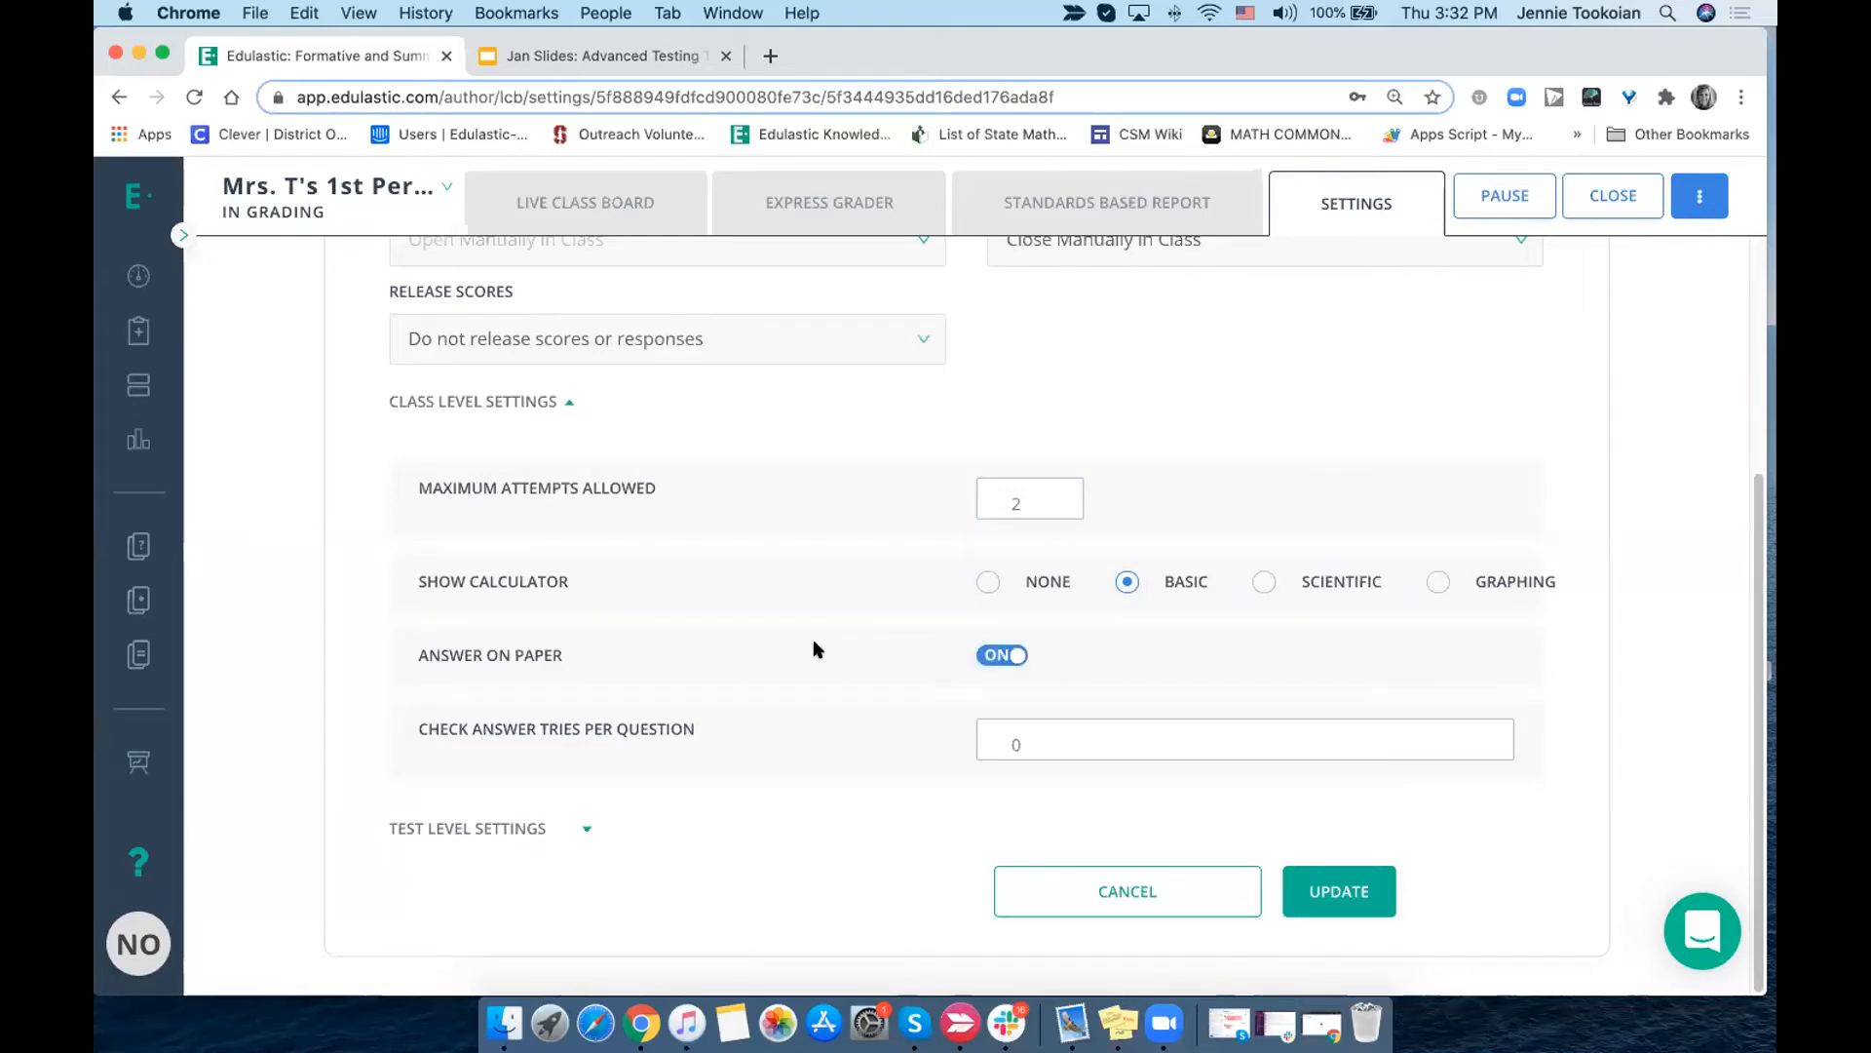
pyautogui.click(1033, 746)
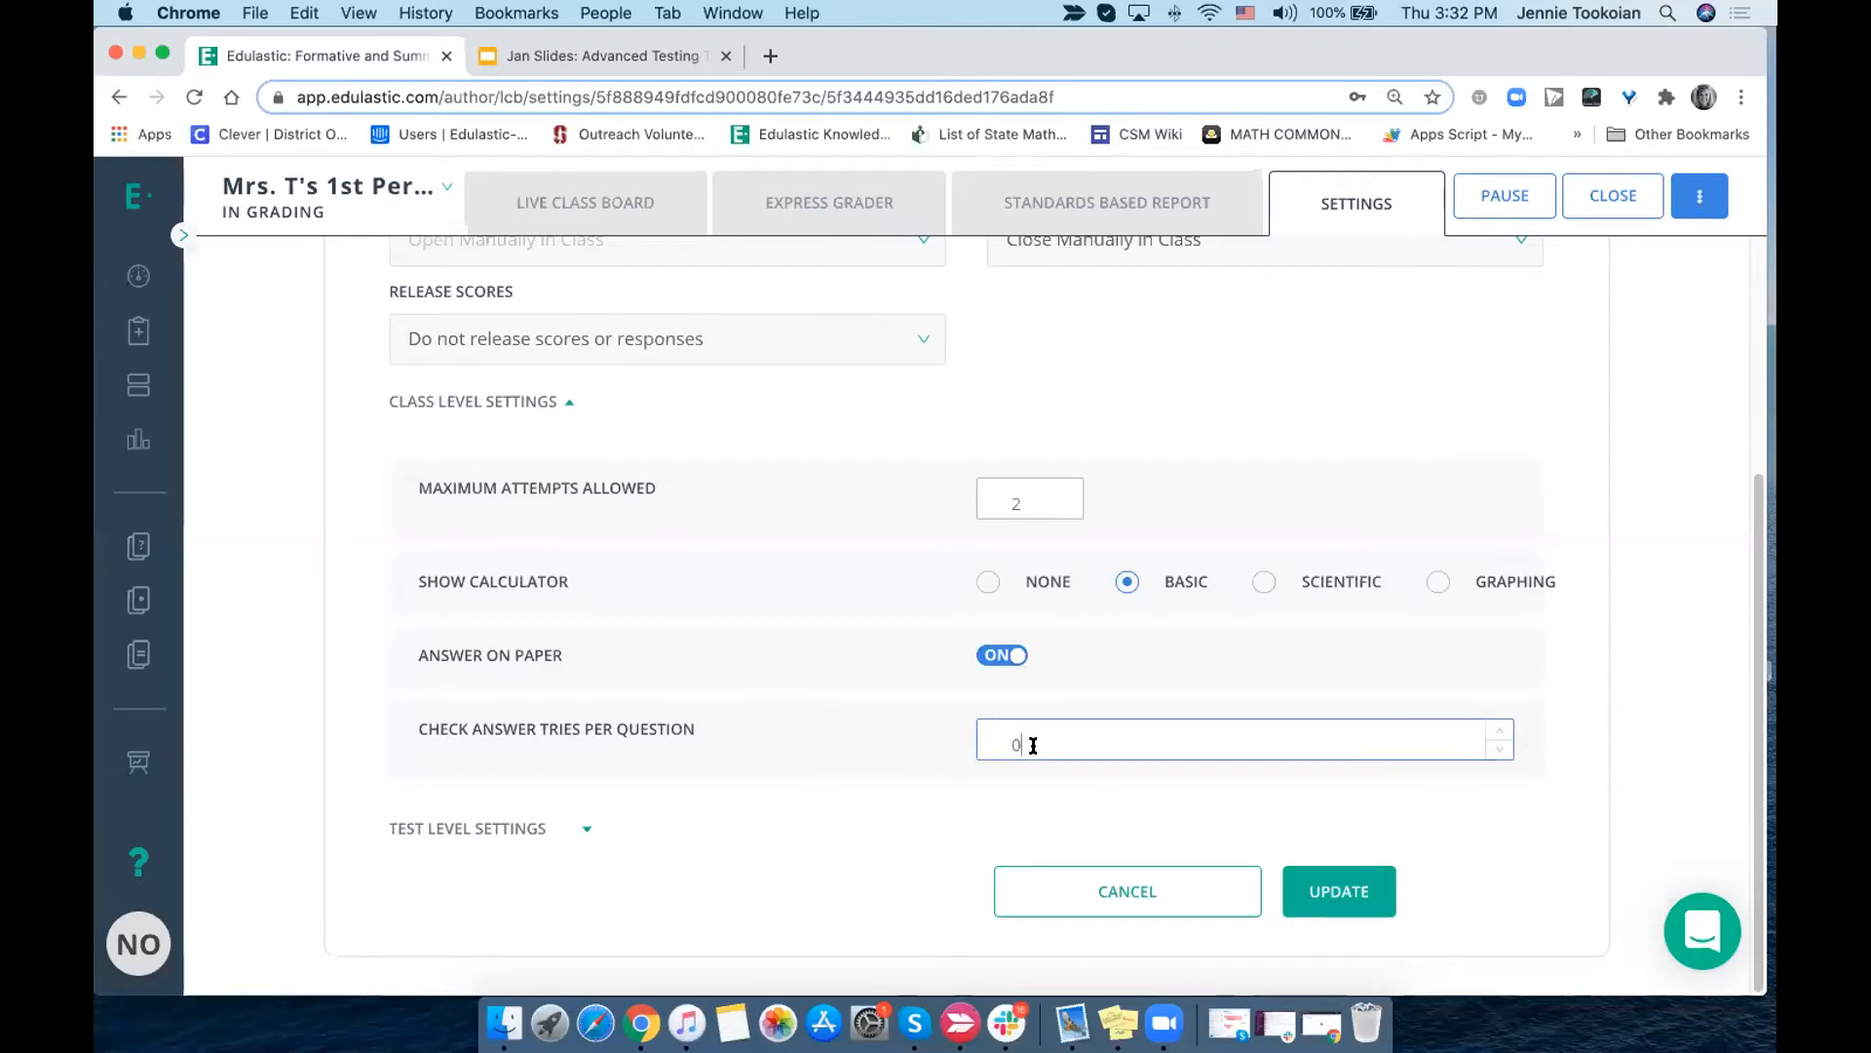
pyautogui.click(1499, 730)
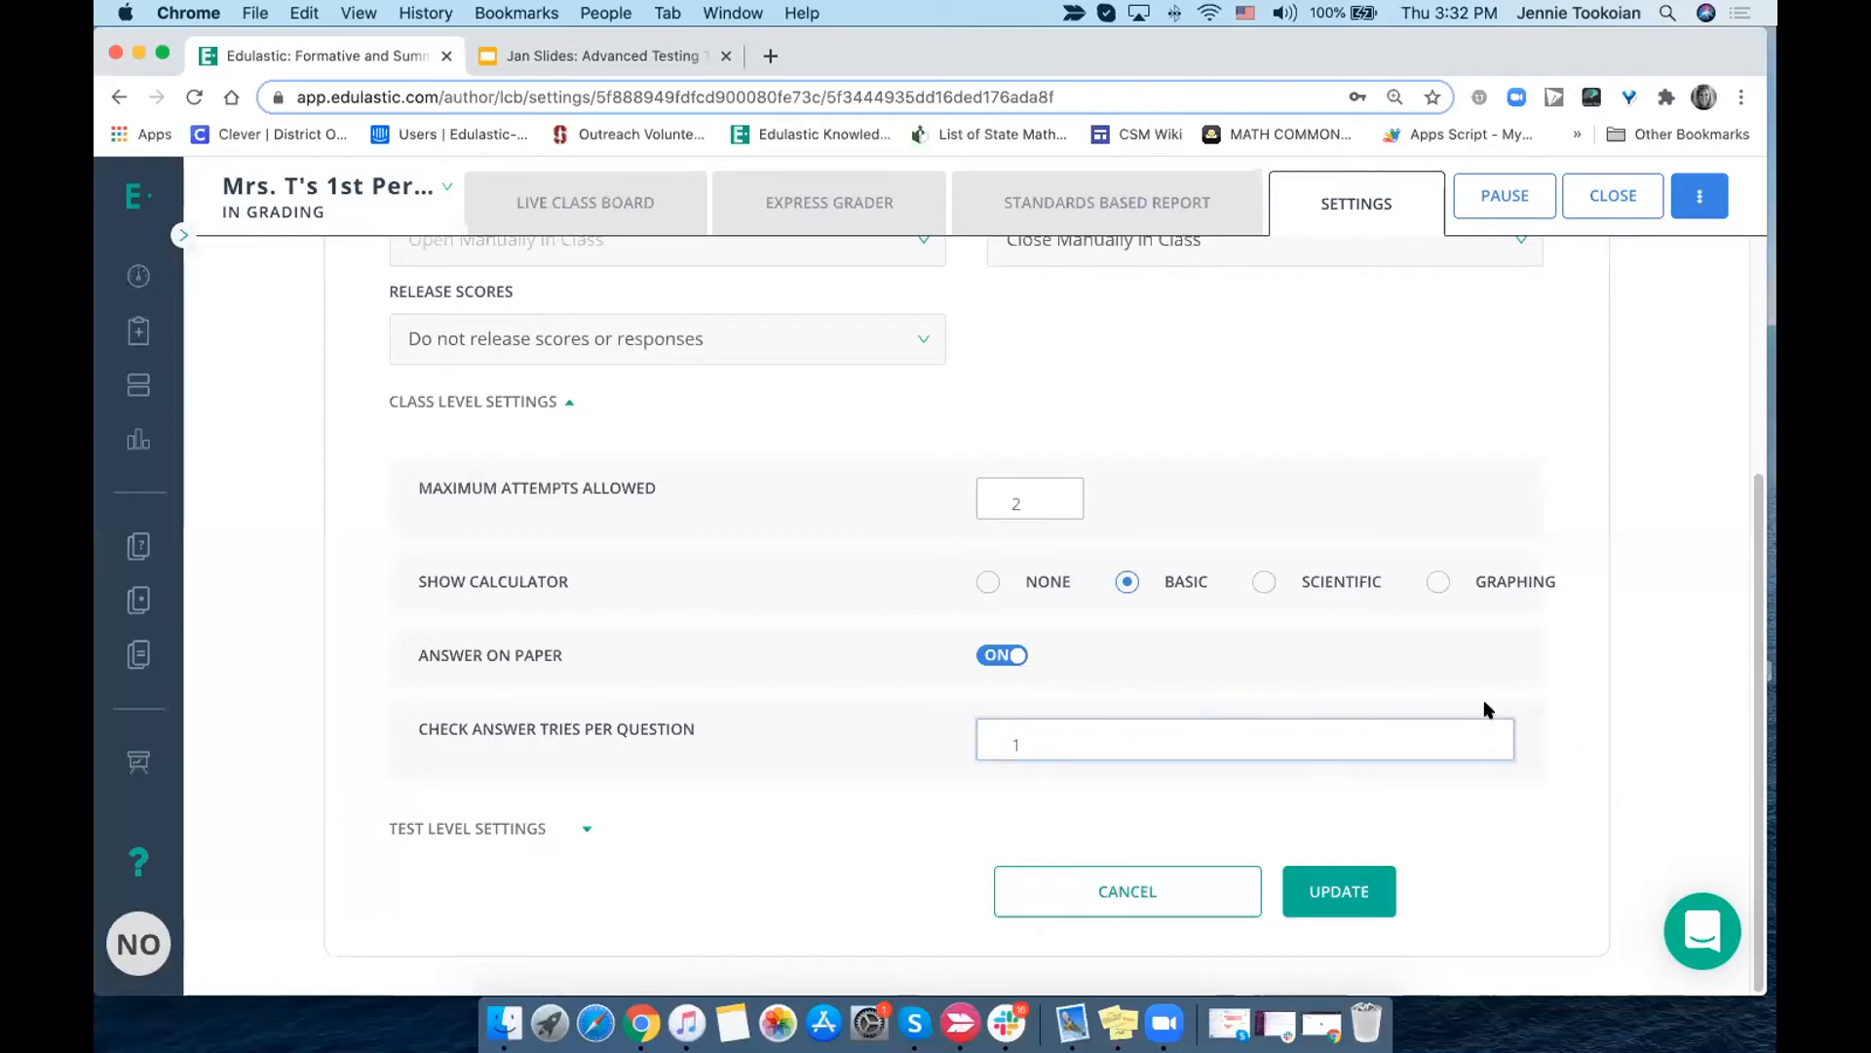
pyautogui.click(1500, 730)
# - In the test level settings, switch the test type to Practice Assessment and back to Class Assessment
pyautogui.click(585, 833)
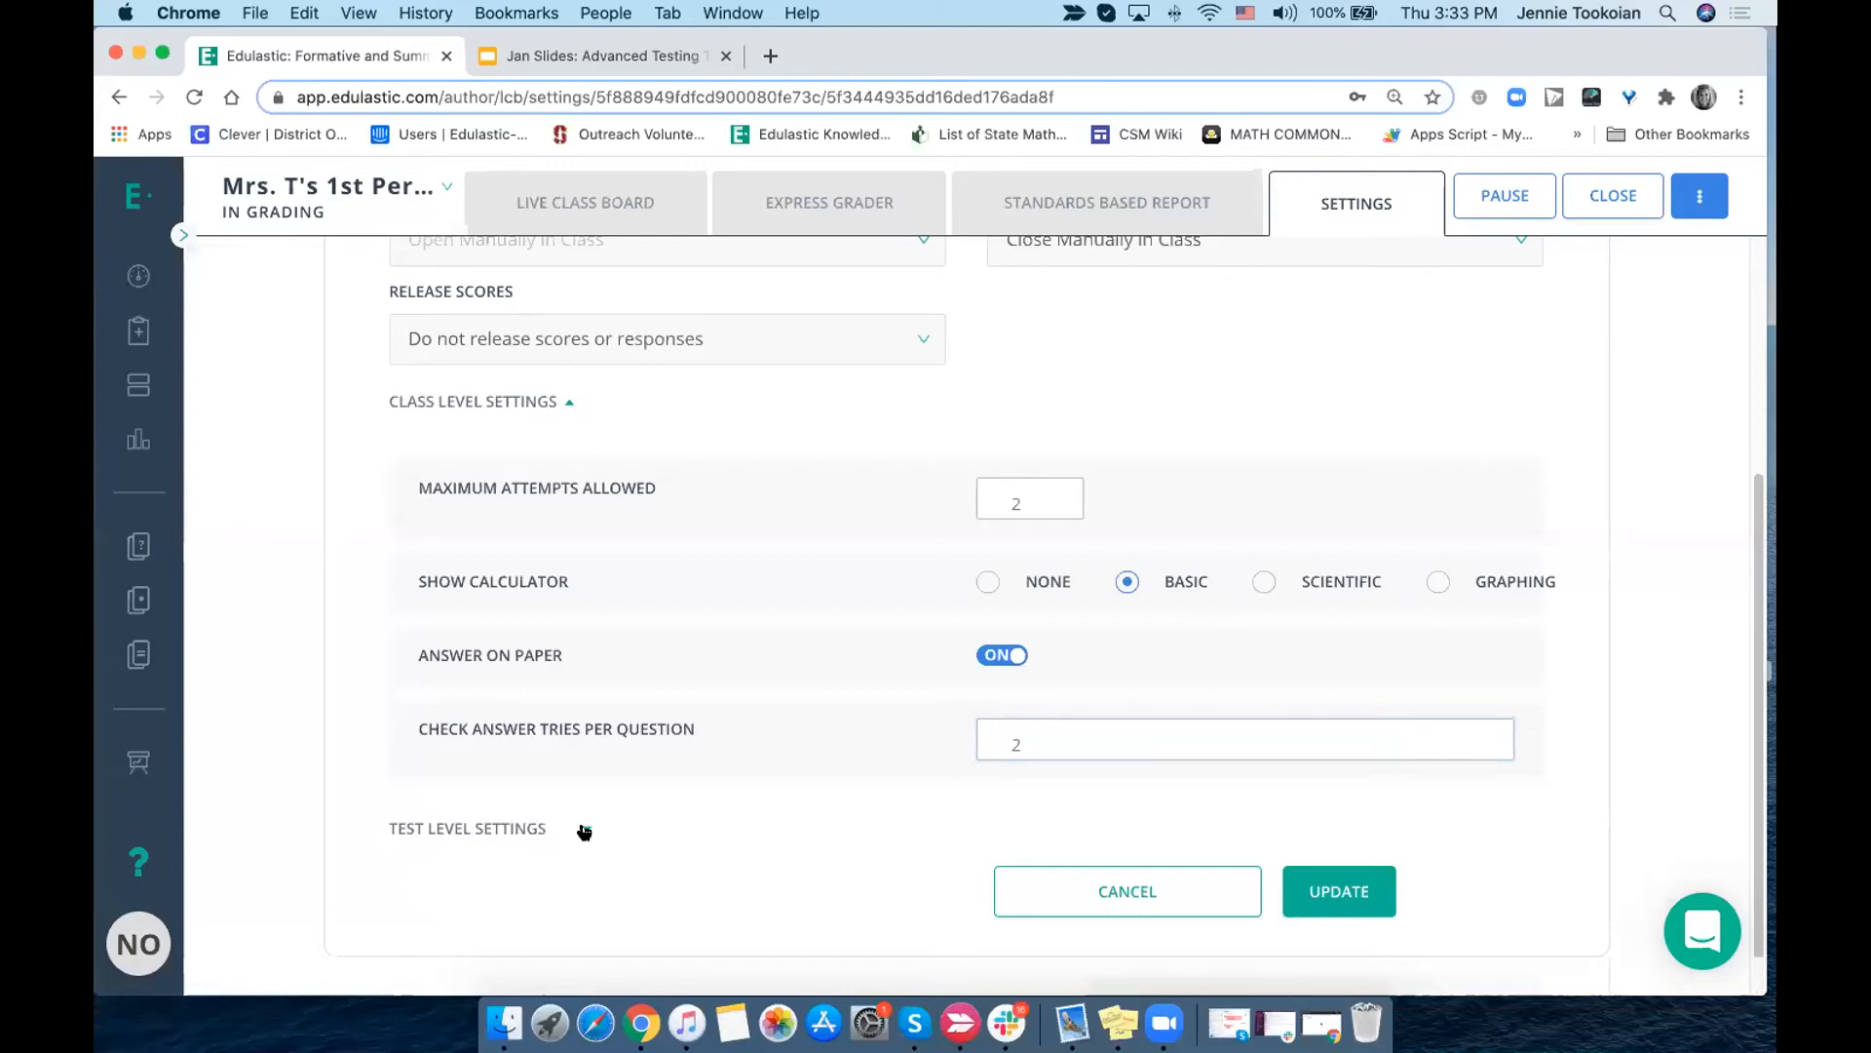
pyautogui.scroll(-6, 585, 831)
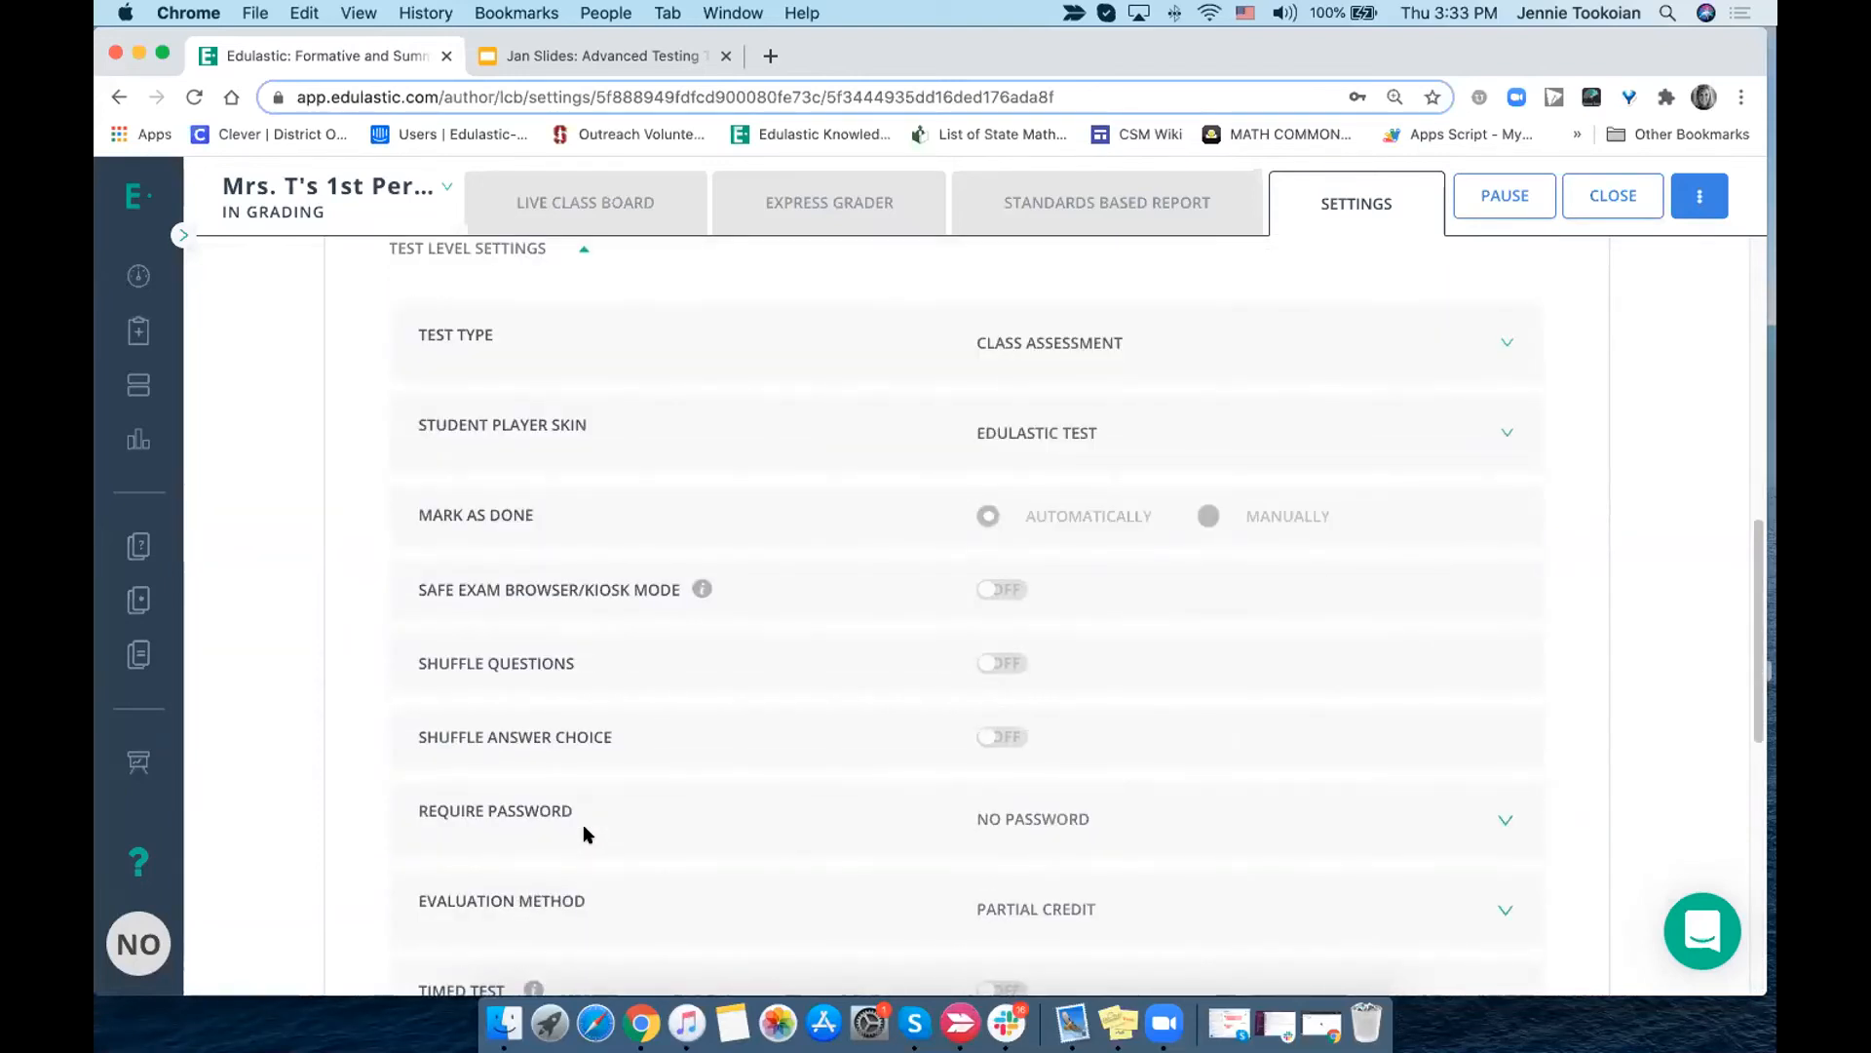
pyautogui.click(1048, 344)
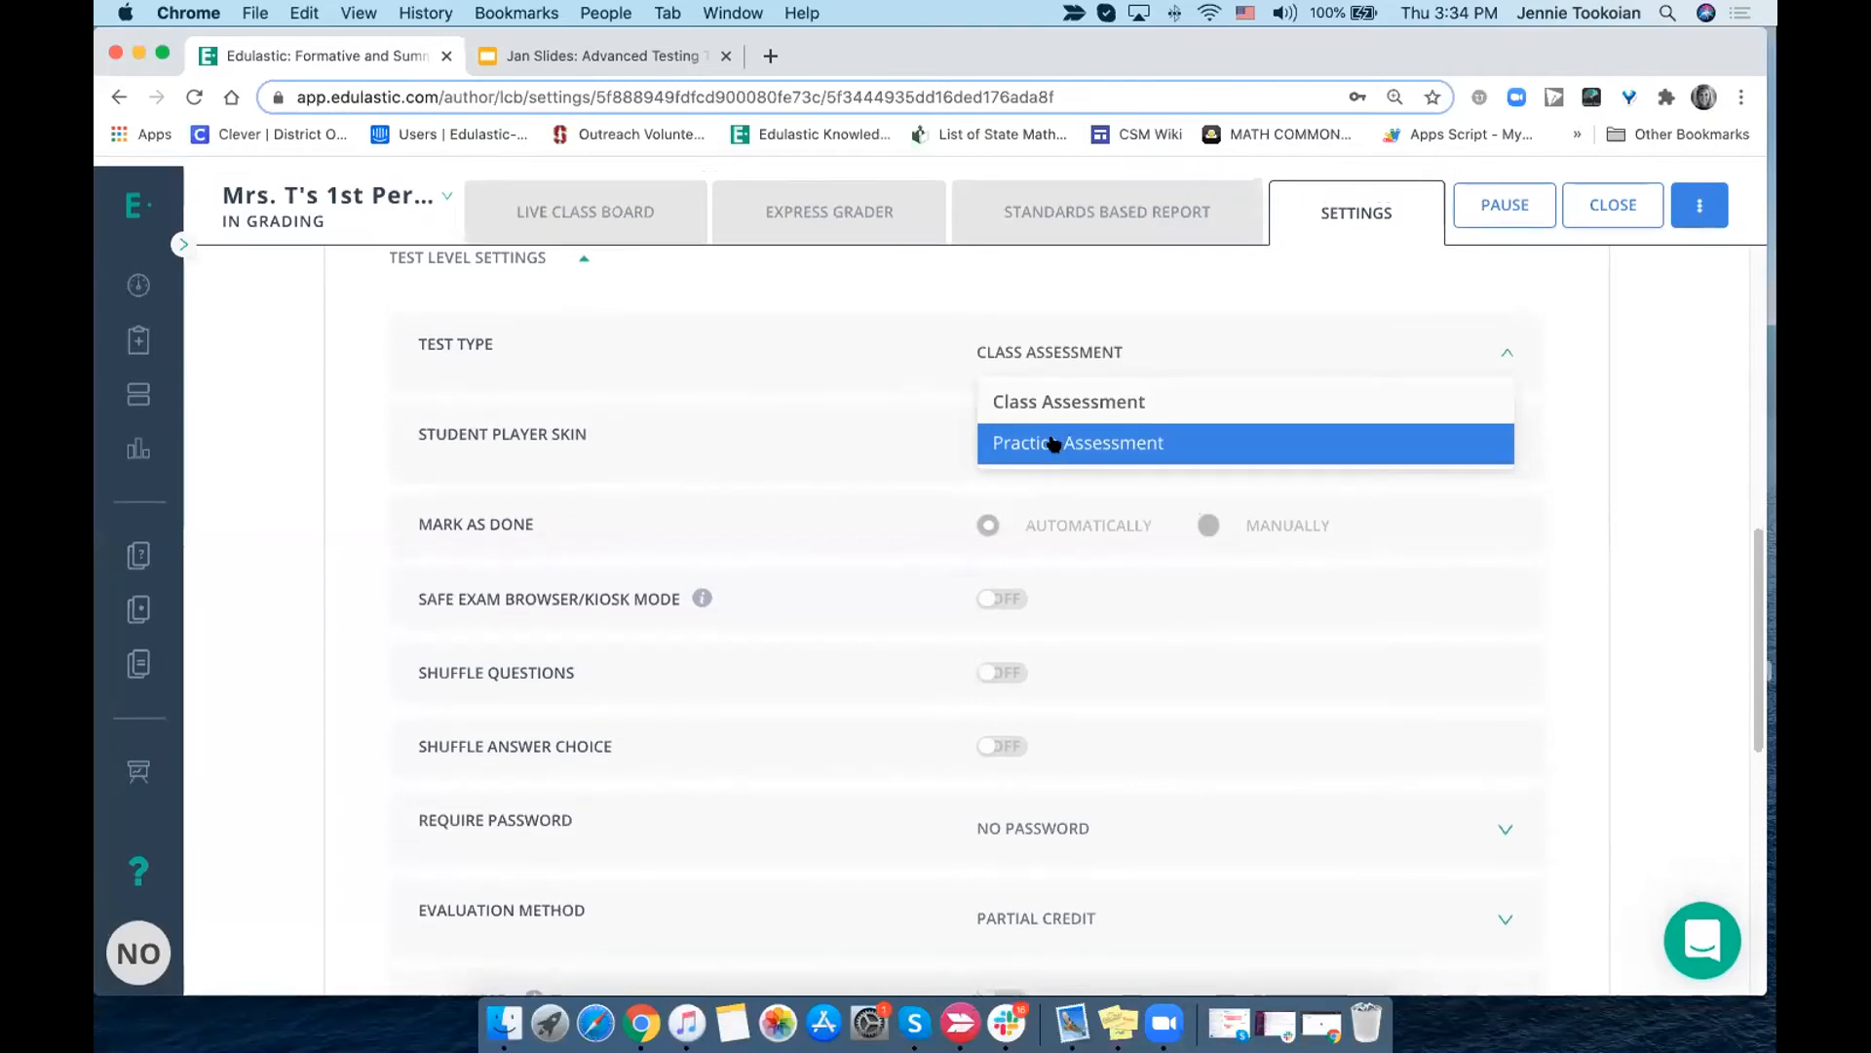
pyautogui.scroll(2, 930, 311)
pyautogui.scroll(1, 930, 310)
pyautogui.scroll(-3, 933, 317)
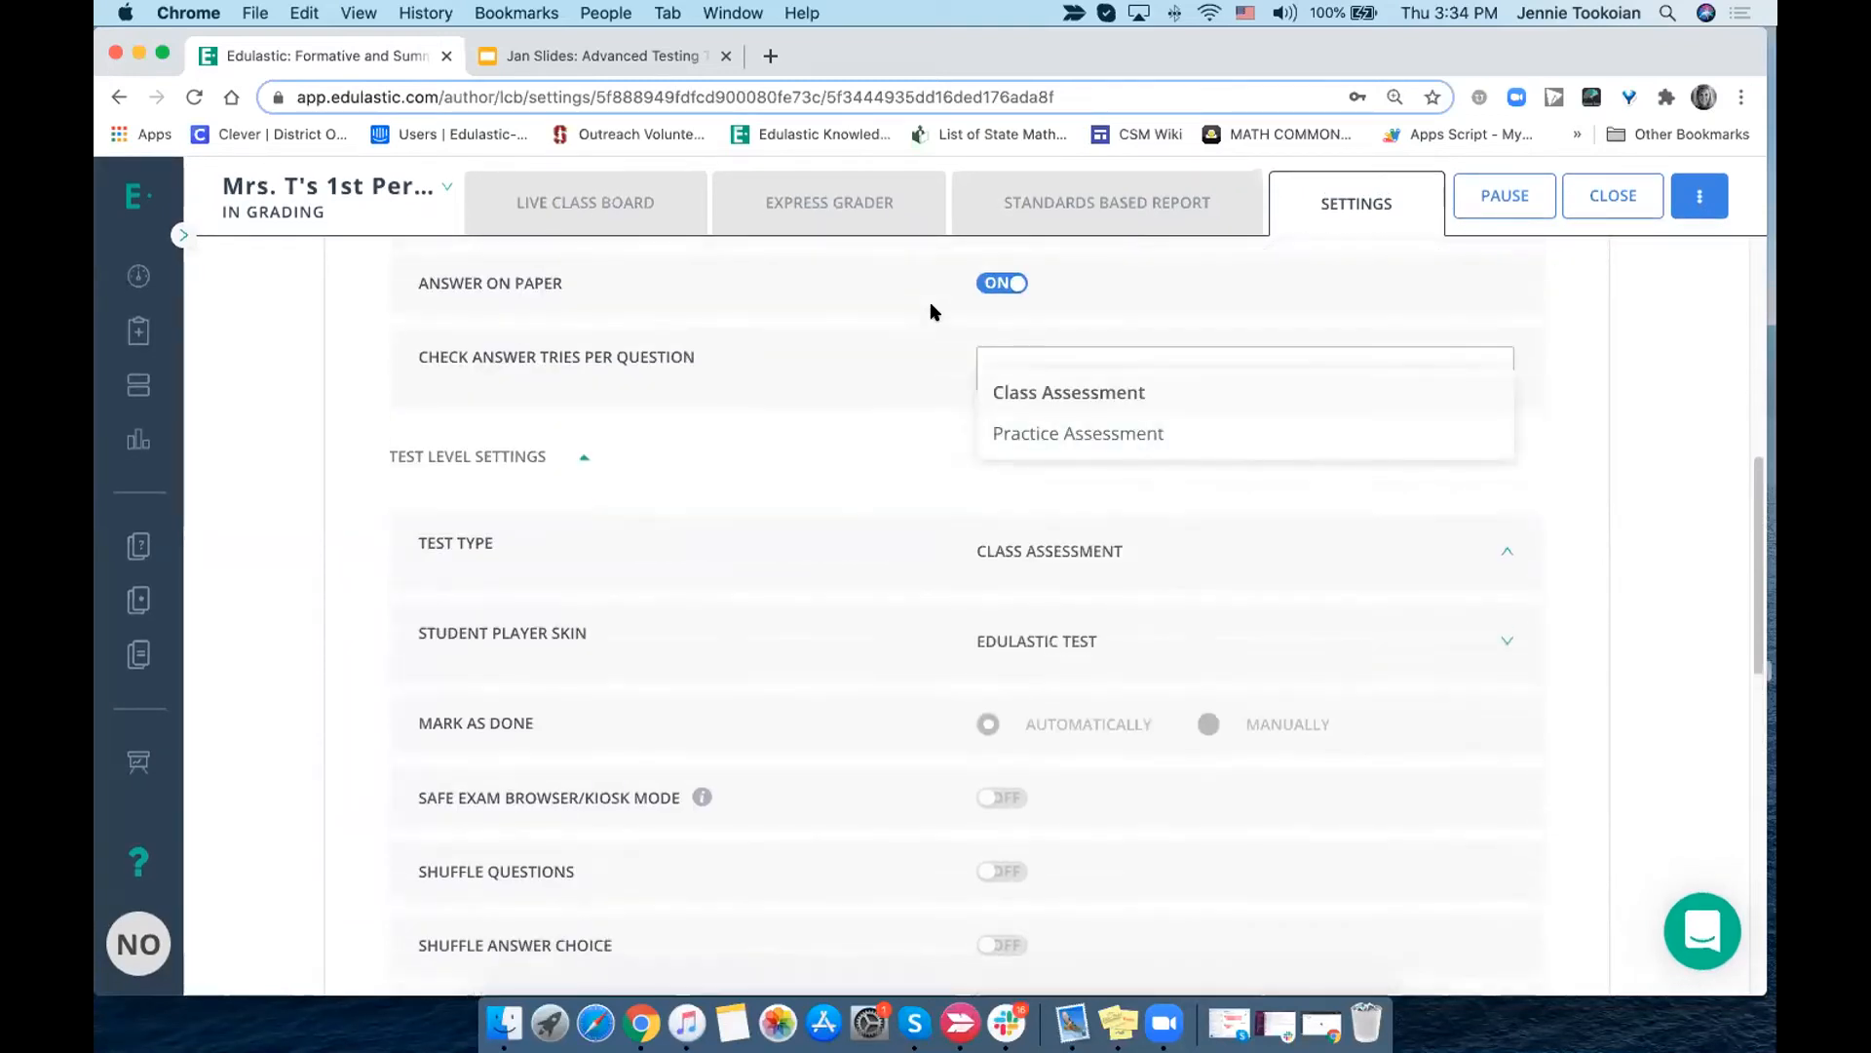
pyautogui.click(1033, 436)
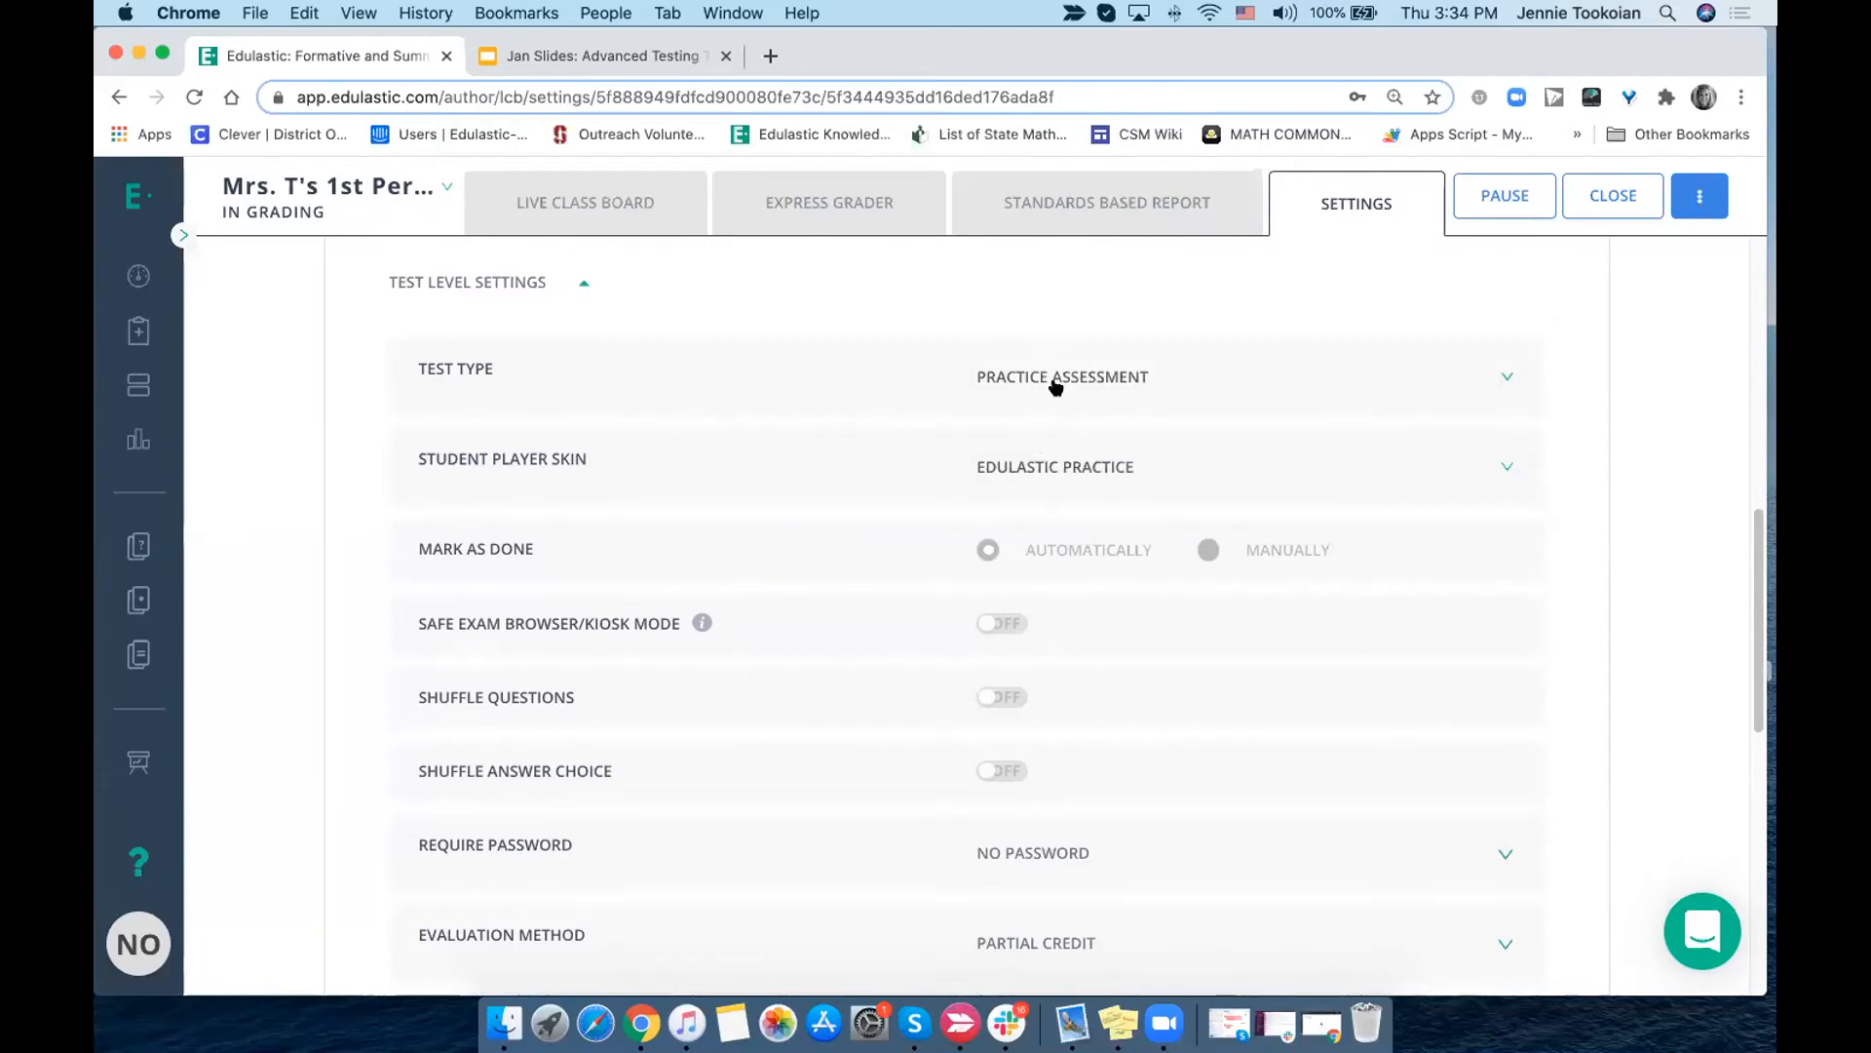
pyautogui.click(1055, 383)
pyautogui.click(1045, 423)
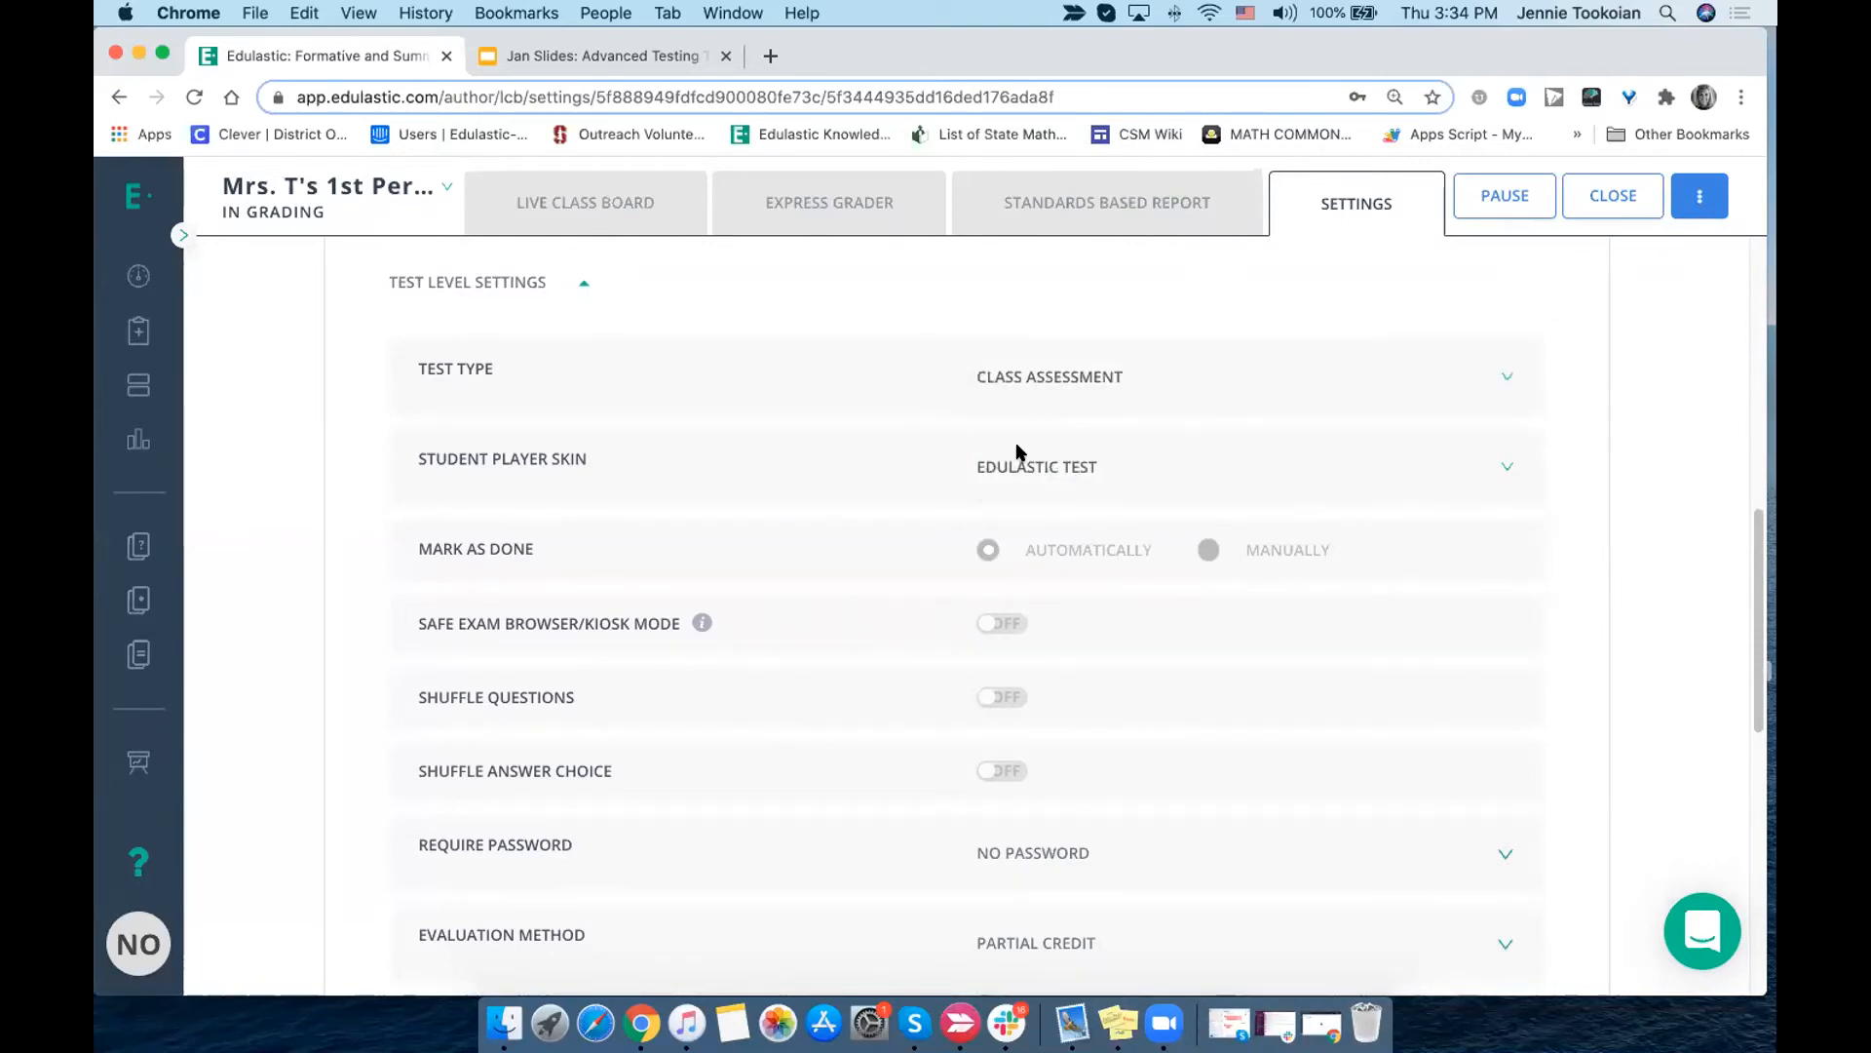
# - Review the student player skin choices, the remaining test level settings, the performance bands and the standard based grading scale
pyautogui.click(1030, 469)
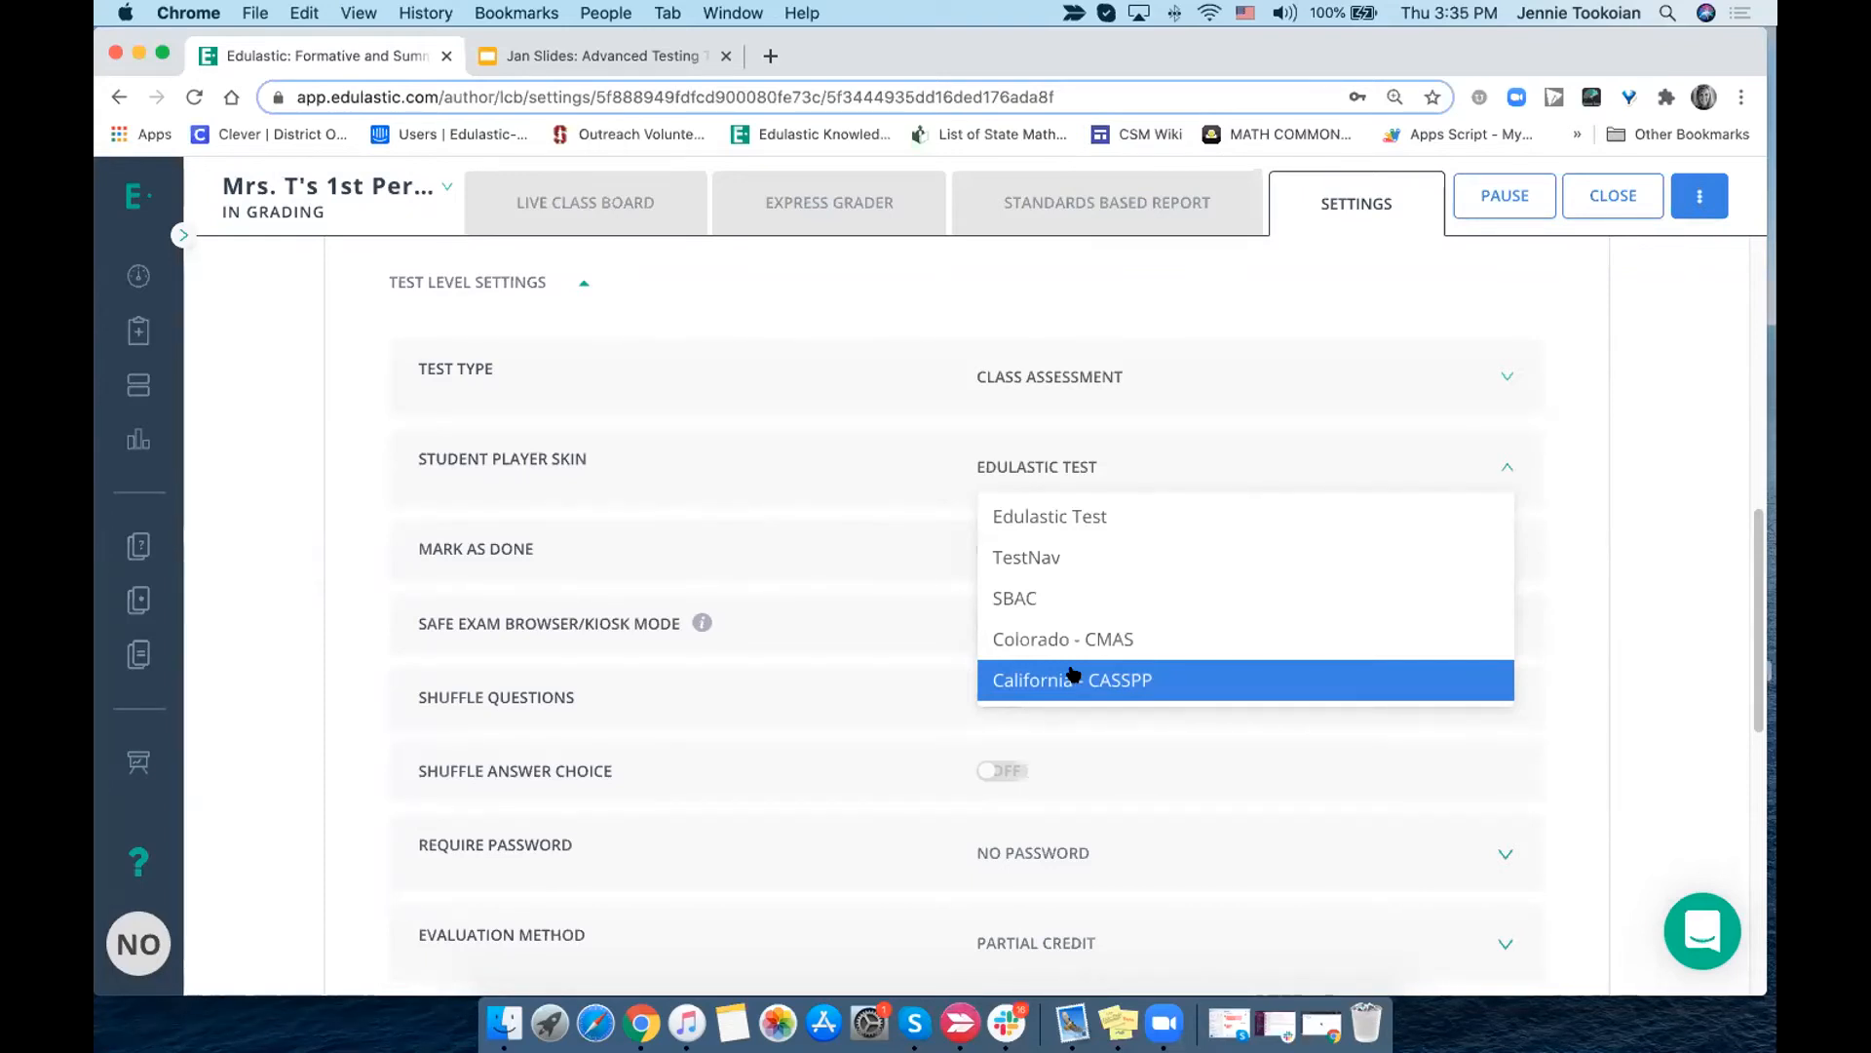
pyautogui.click(1076, 509)
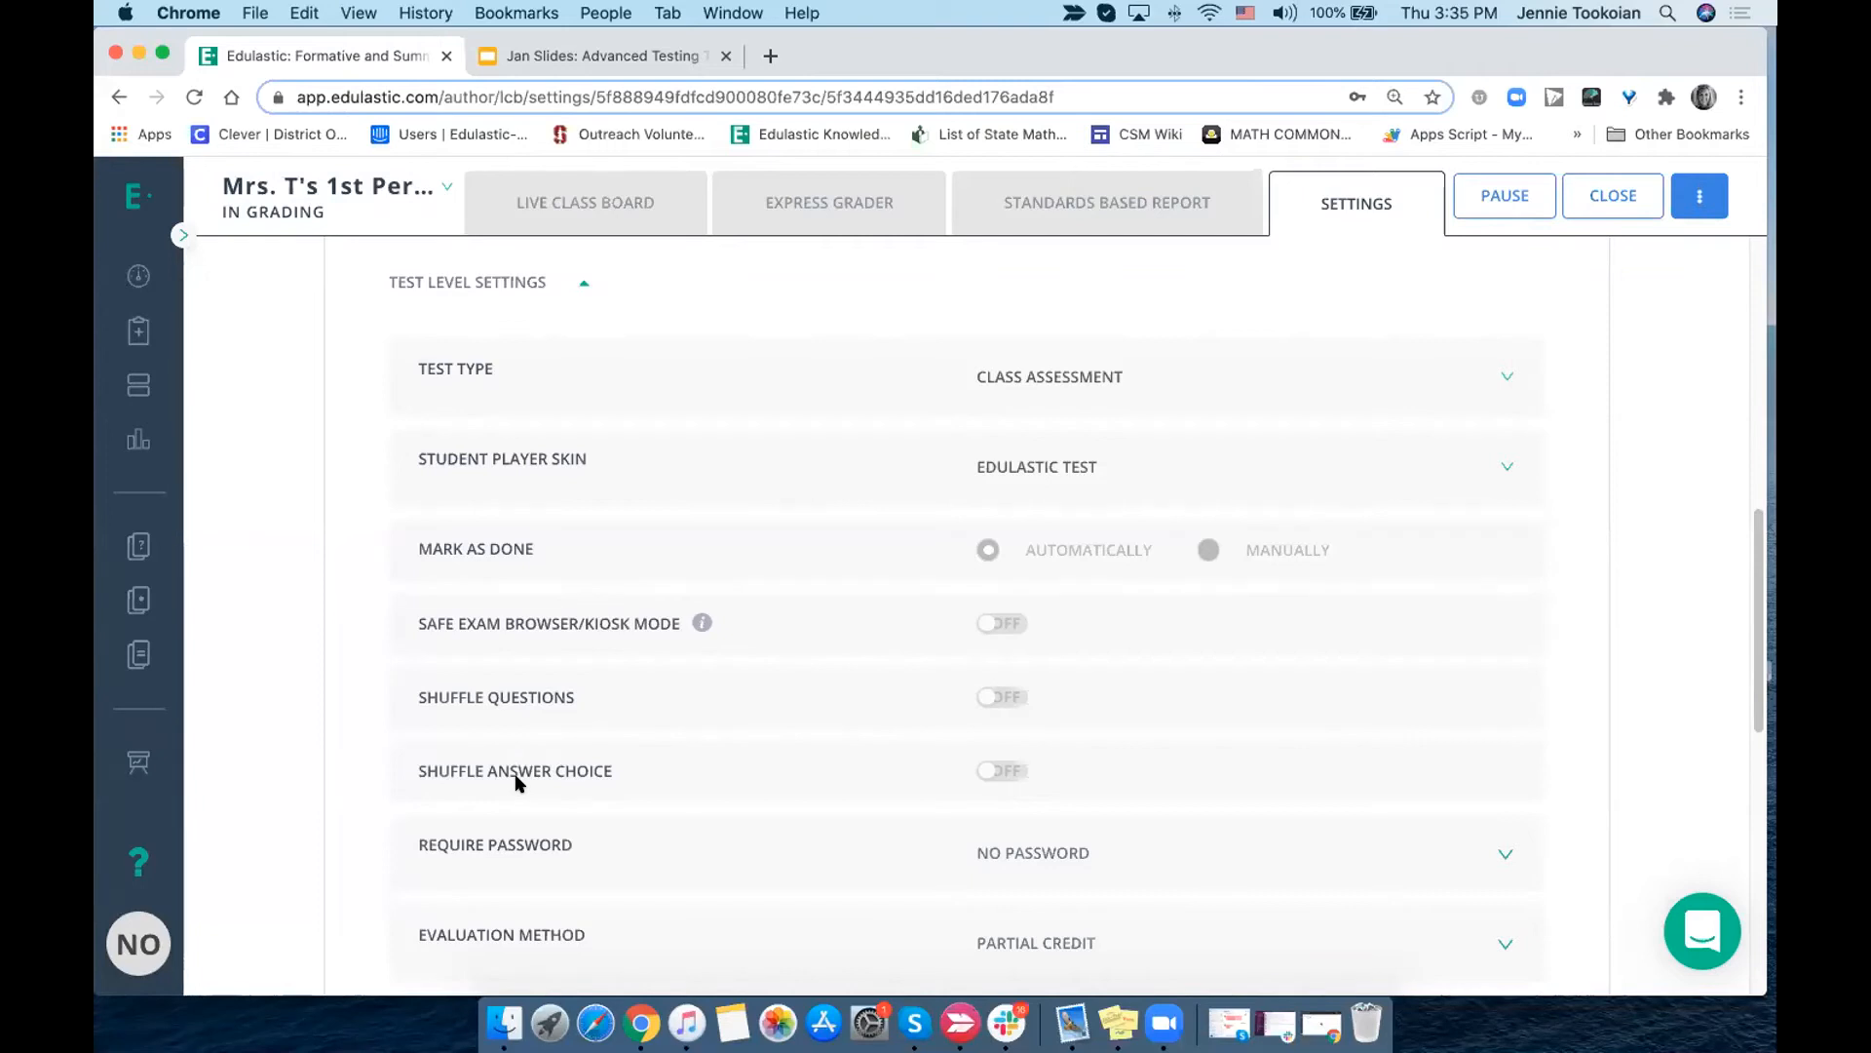
pyautogui.scroll(-2, 517, 780)
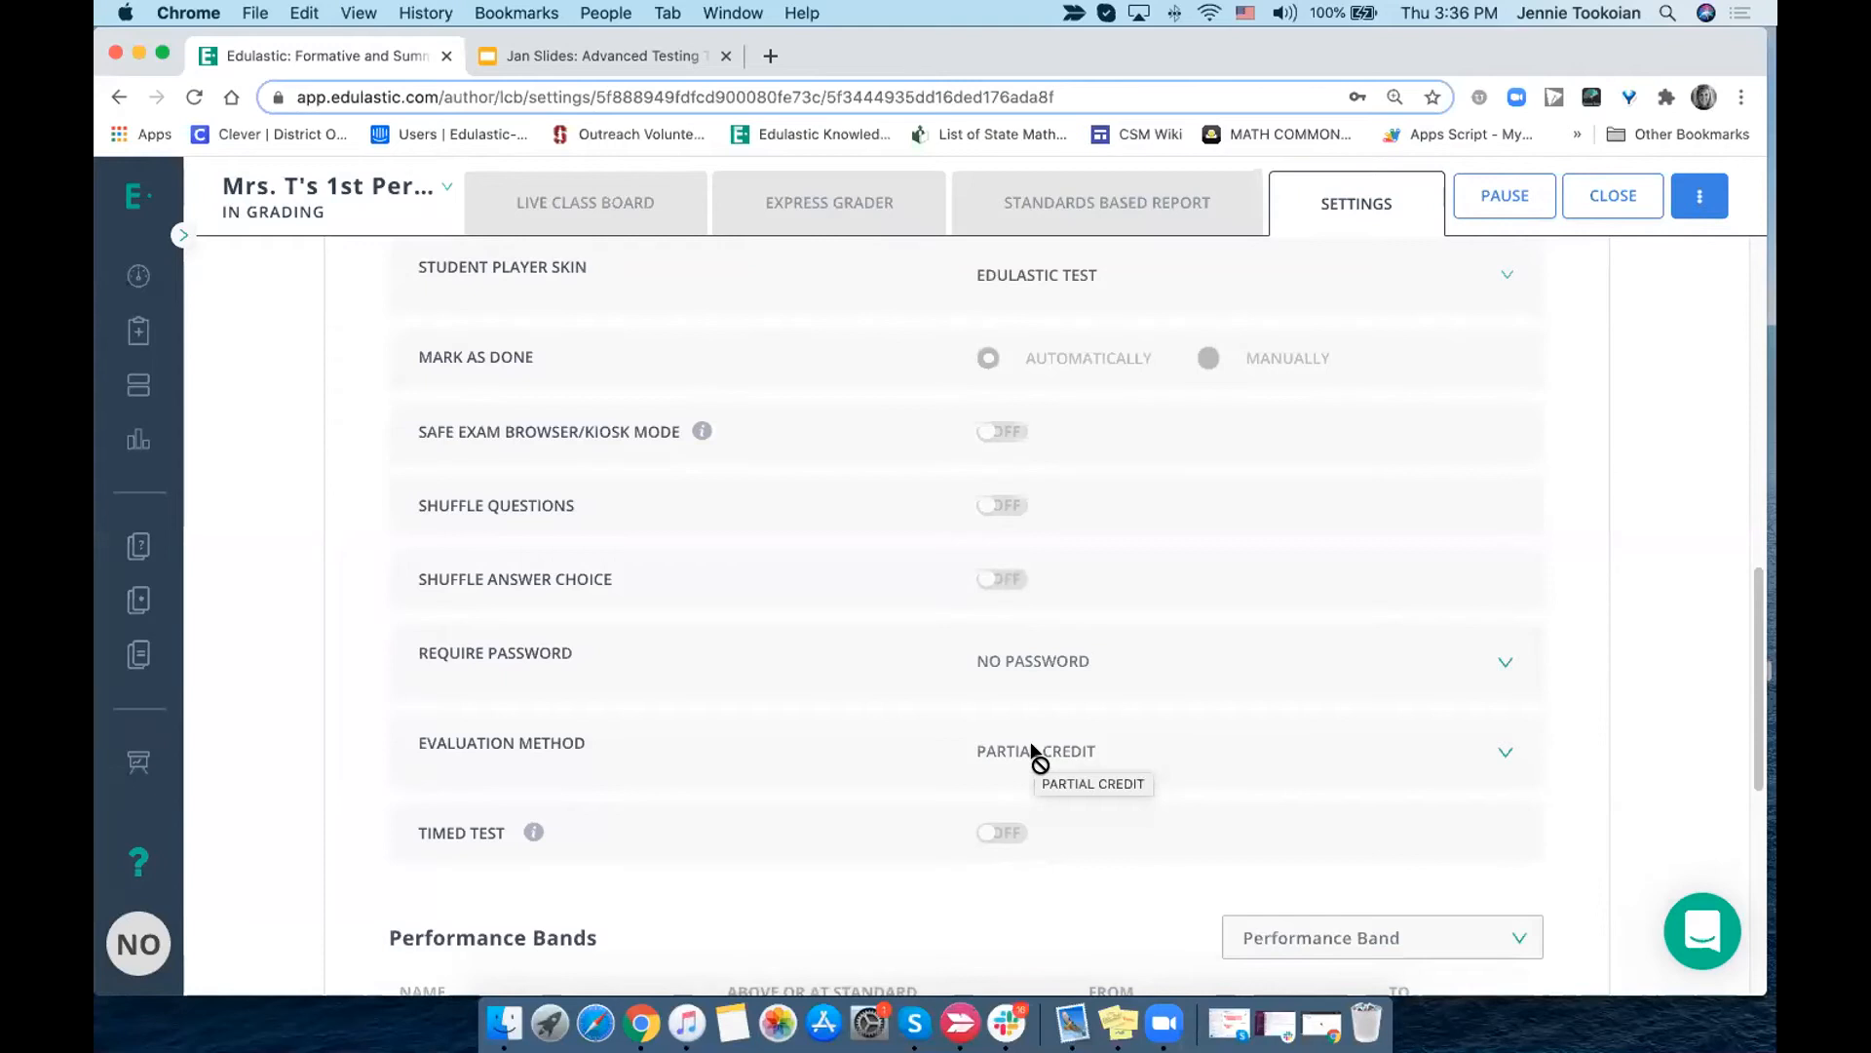
pyautogui.scroll(-2, 1079, 744)
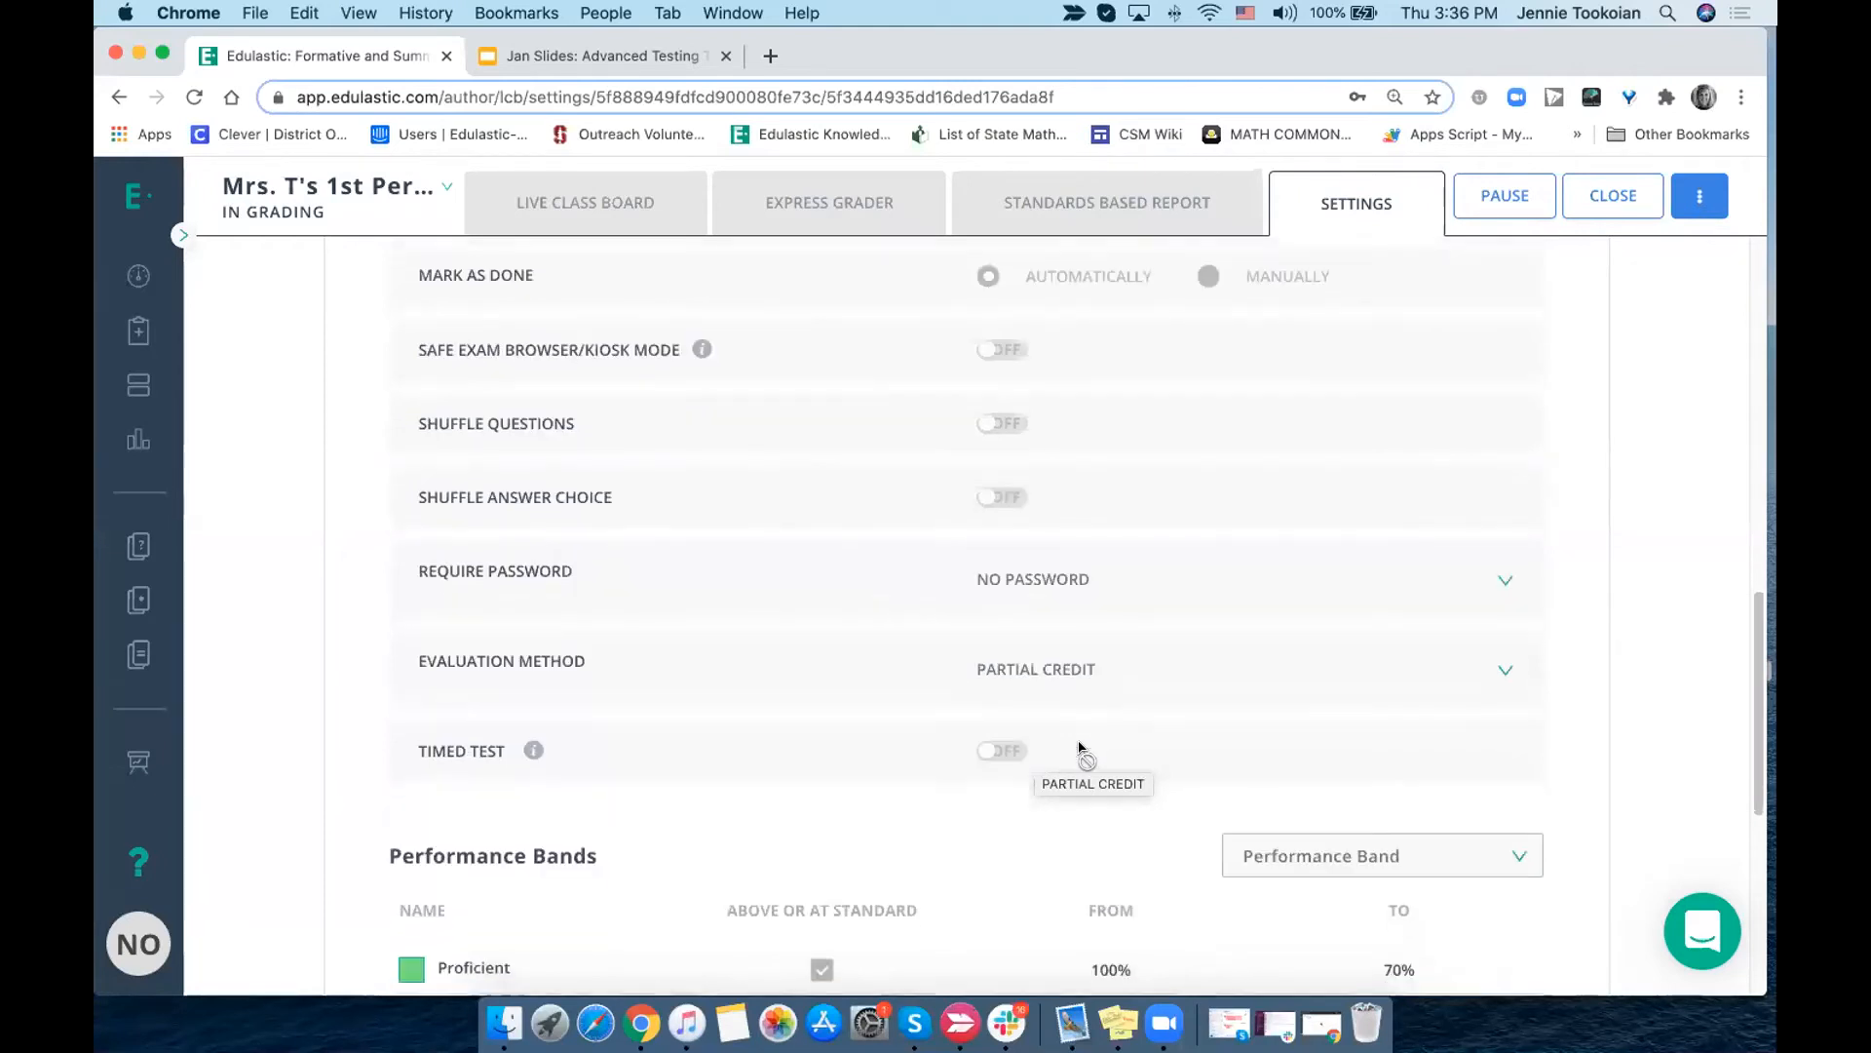
pyautogui.scroll(-2, 1079, 747)
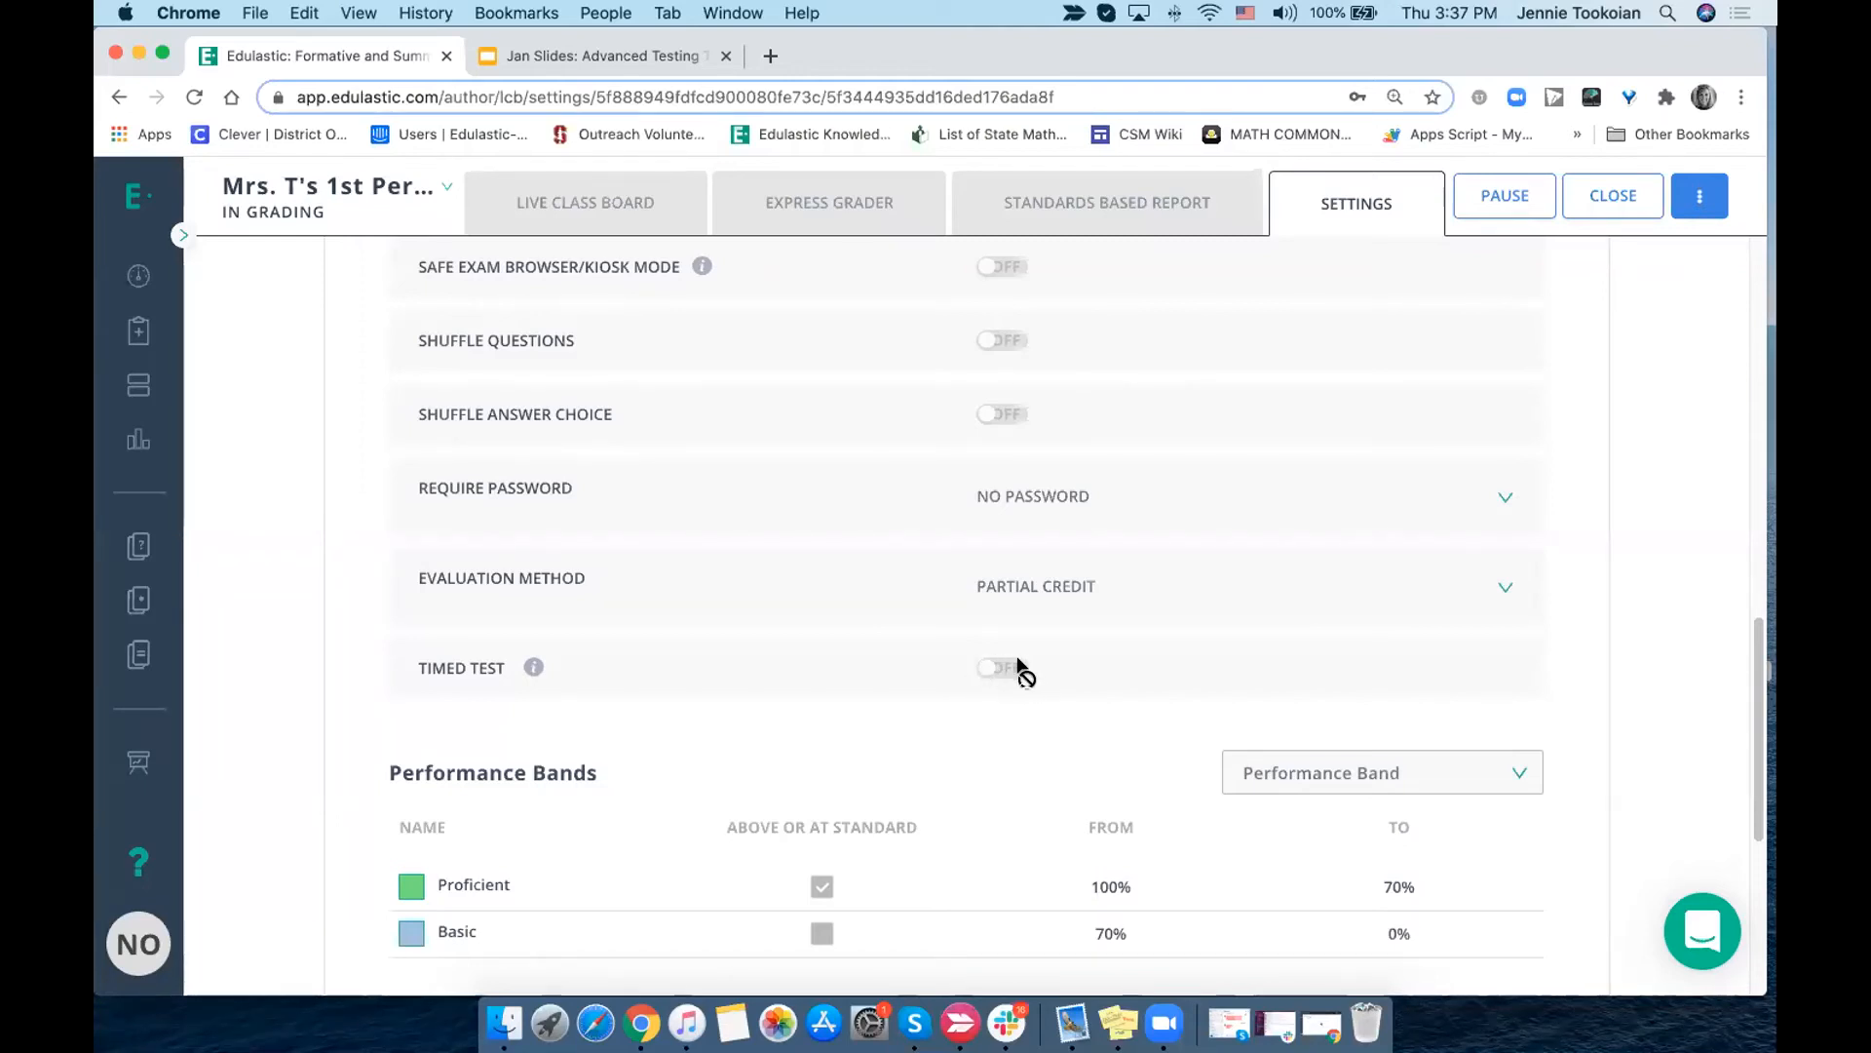
pyautogui.scroll(-5, 906, 765)
pyautogui.scroll(-2, 906, 770)
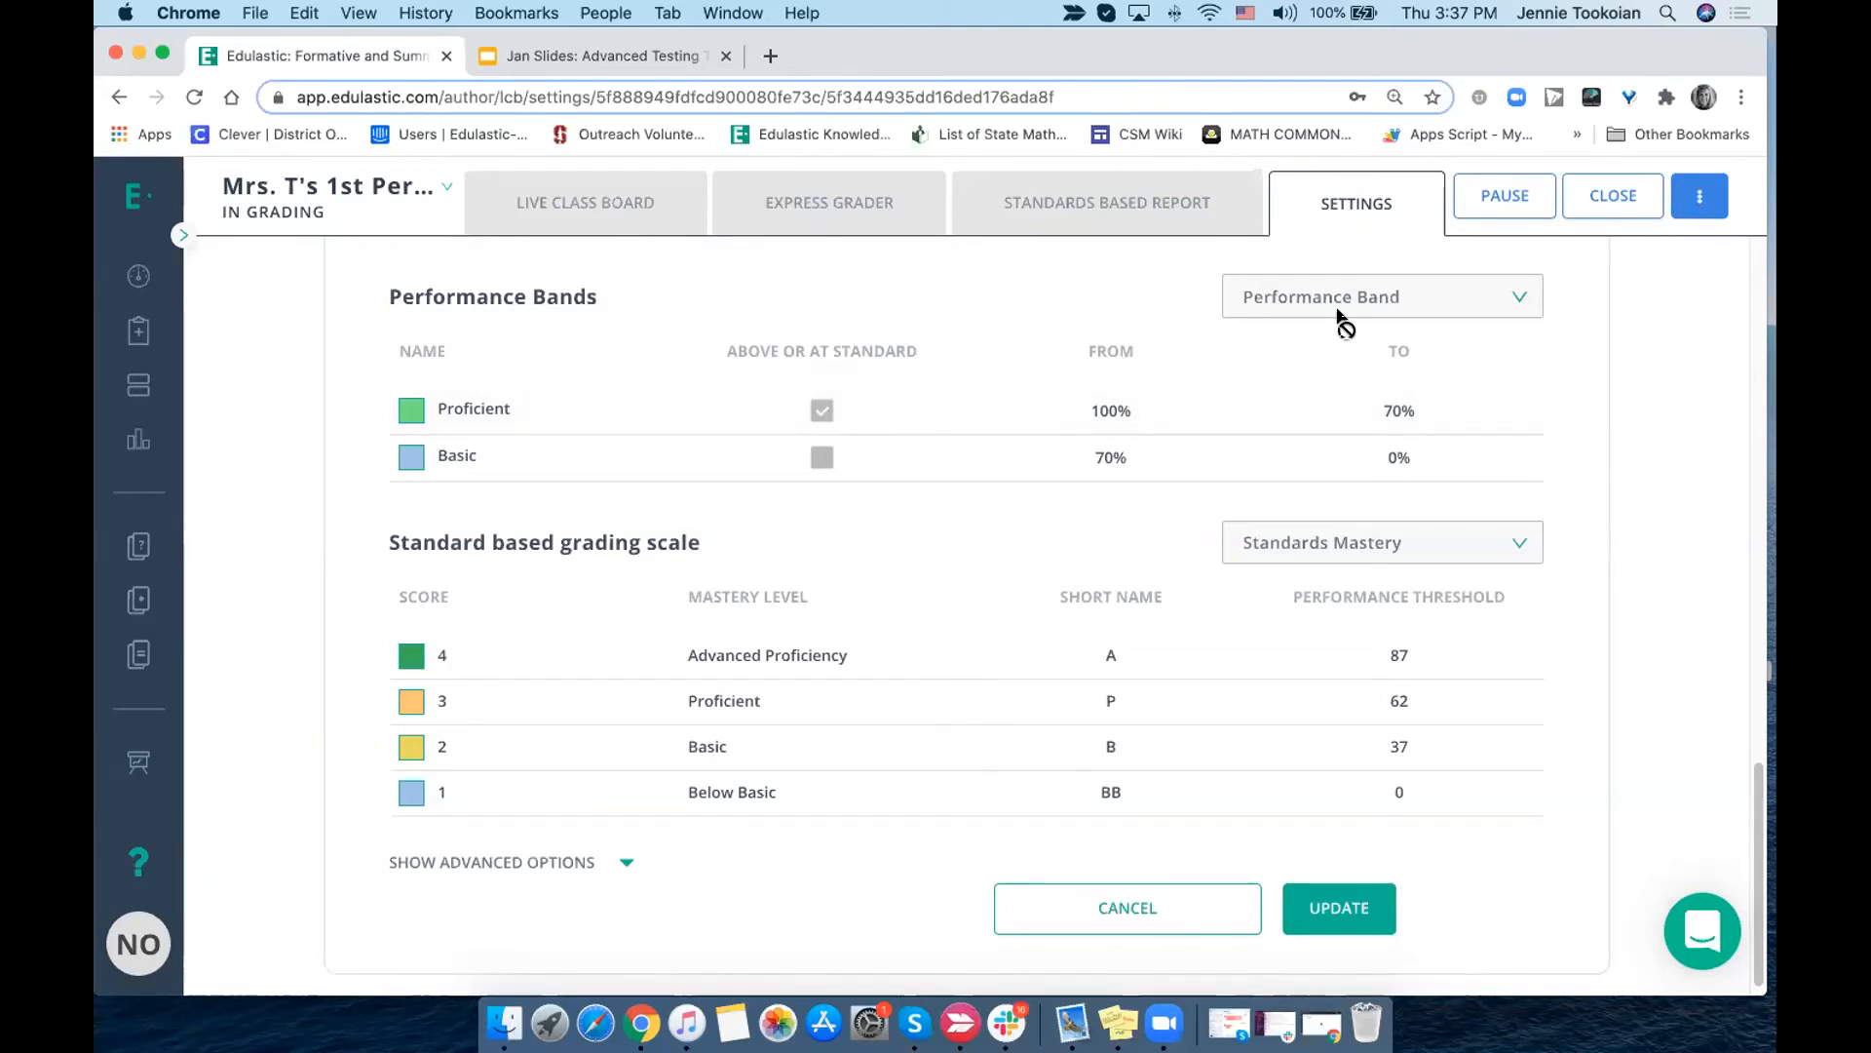
pyautogui.scroll(-1, 1275, 388)
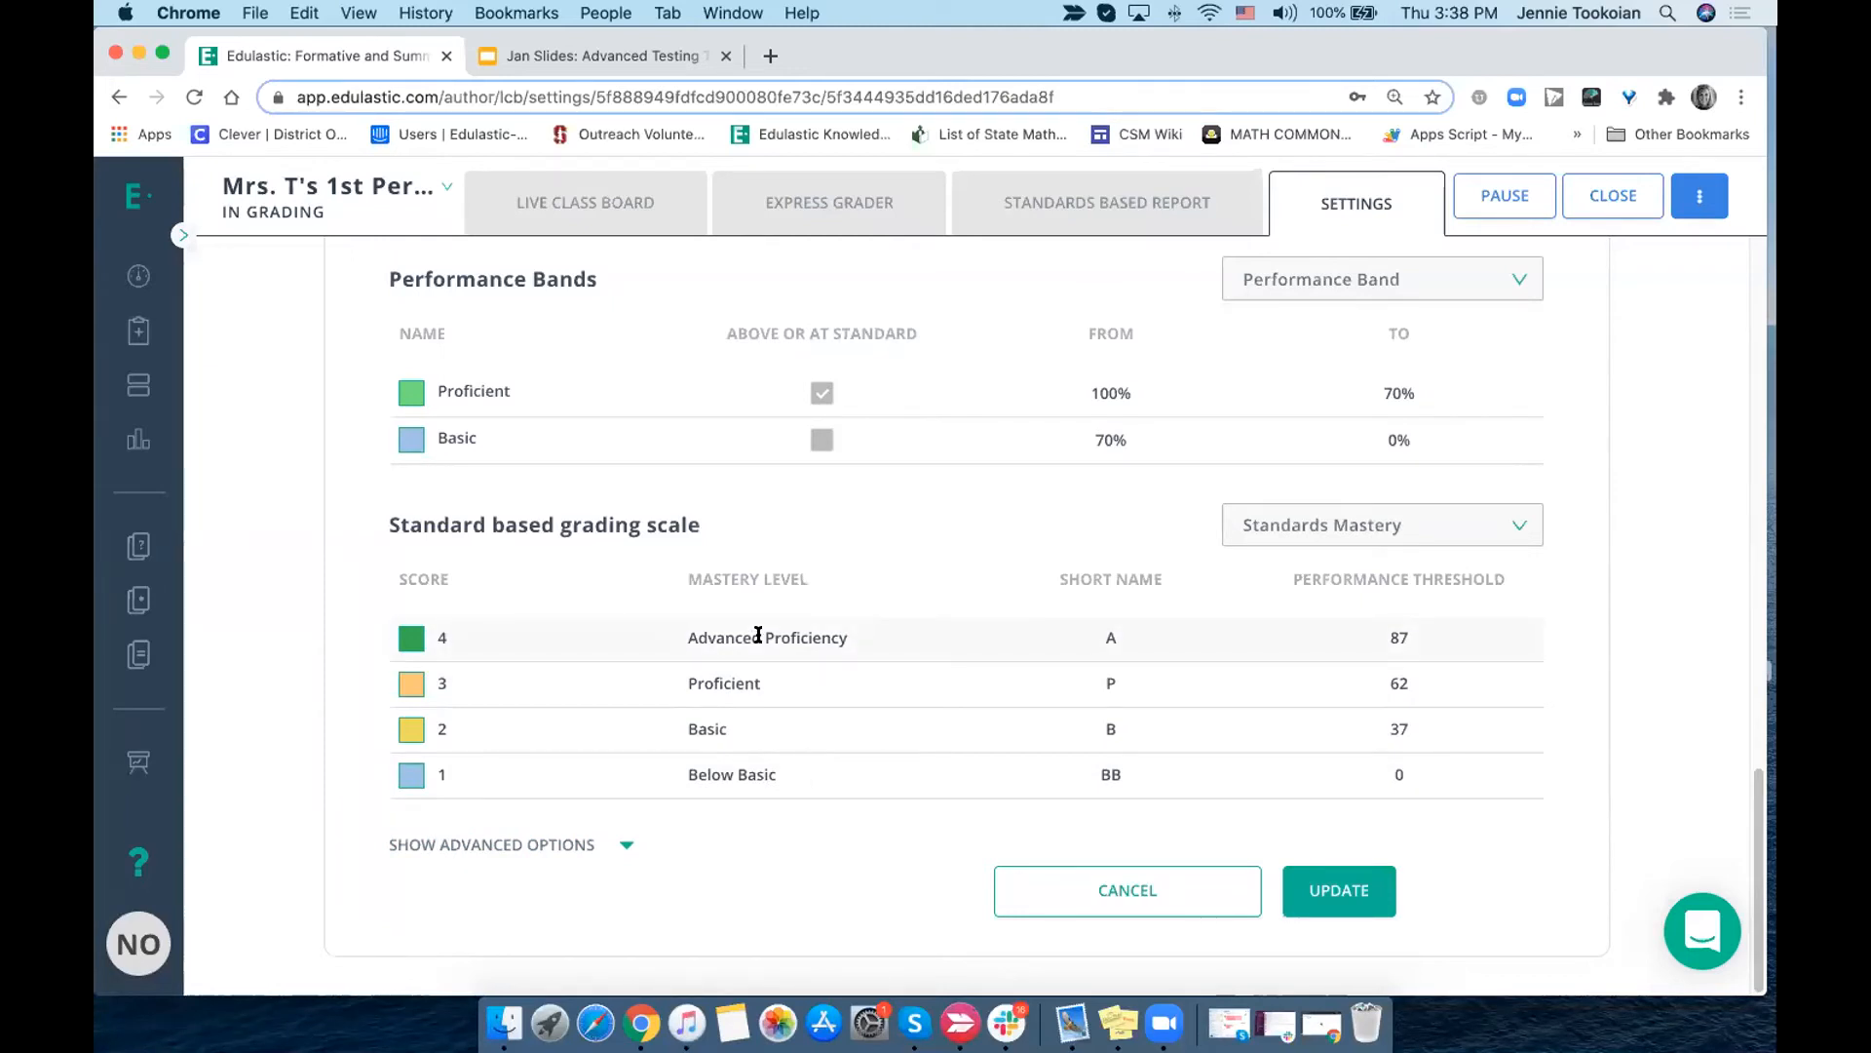
# - Keep Edulastic Test as the student player skin in the advanced accessibility options and save the updated class settings
pyautogui.click(621, 848)
pyautogui.scroll(-5, 624, 852)
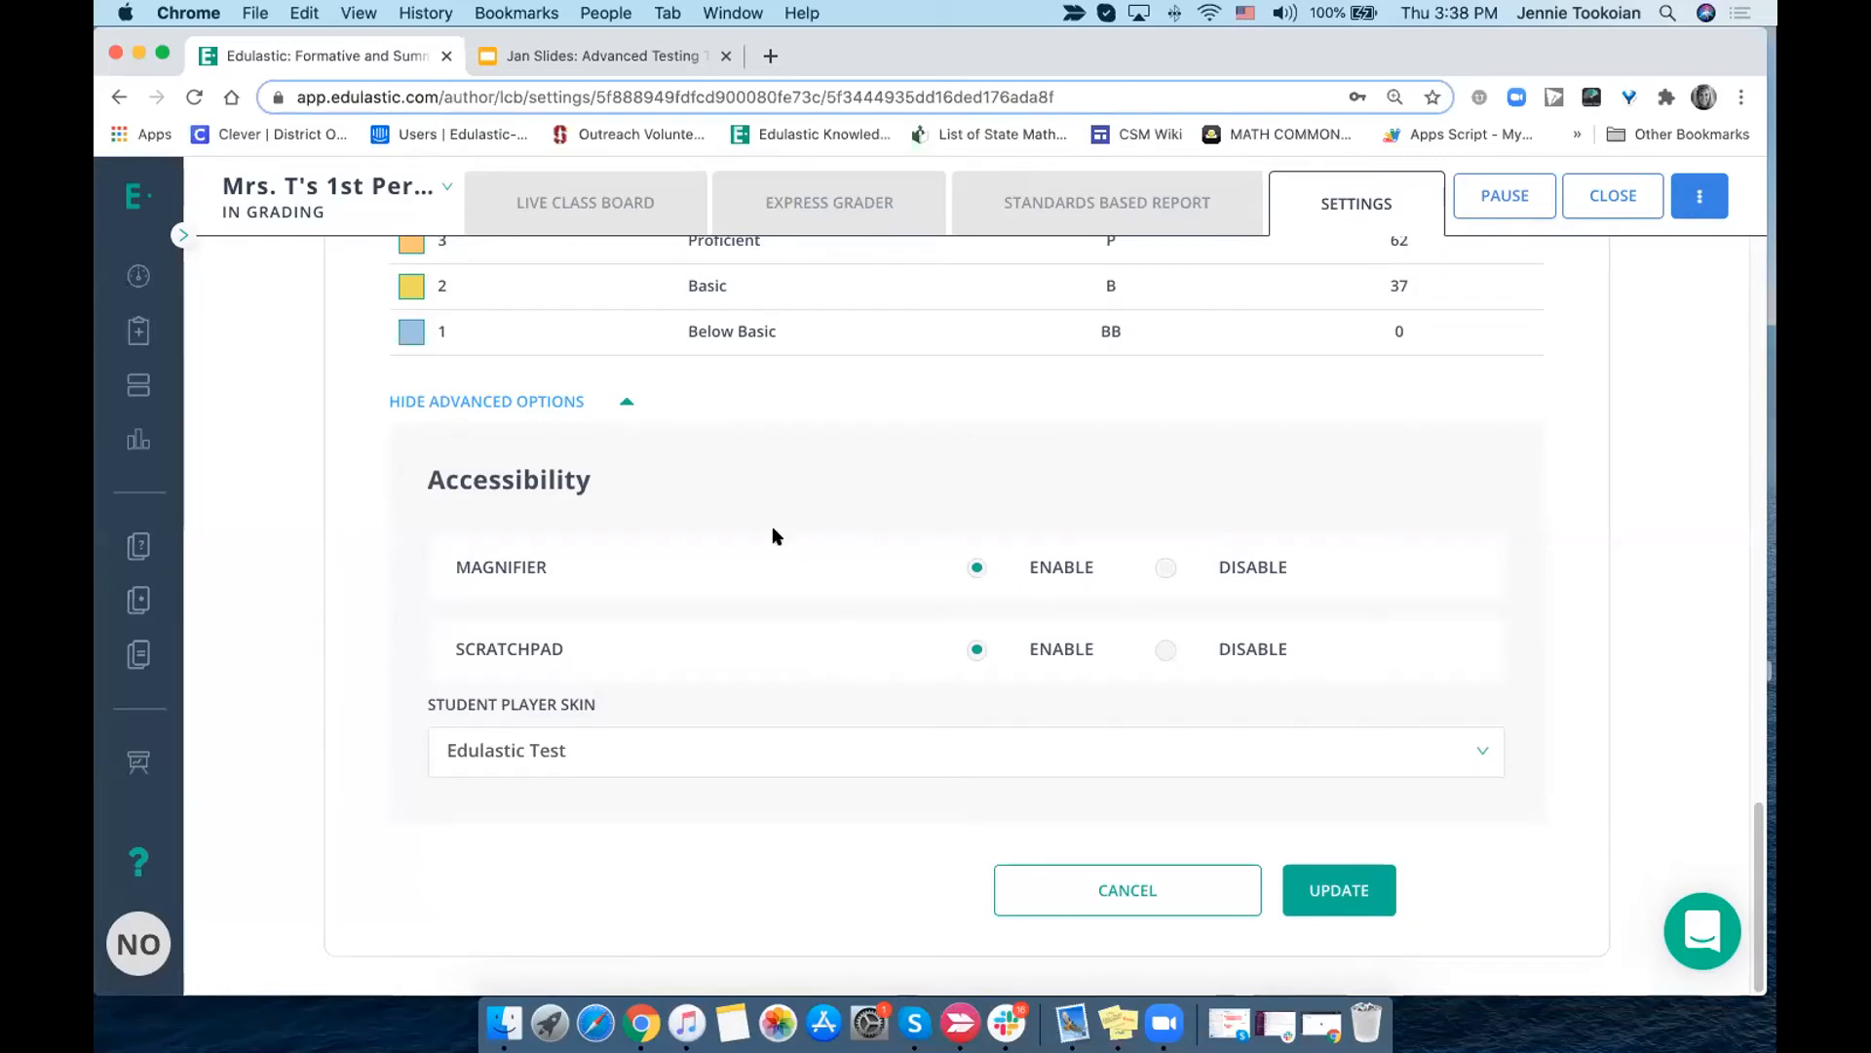
pyautogui.click(696, 738)
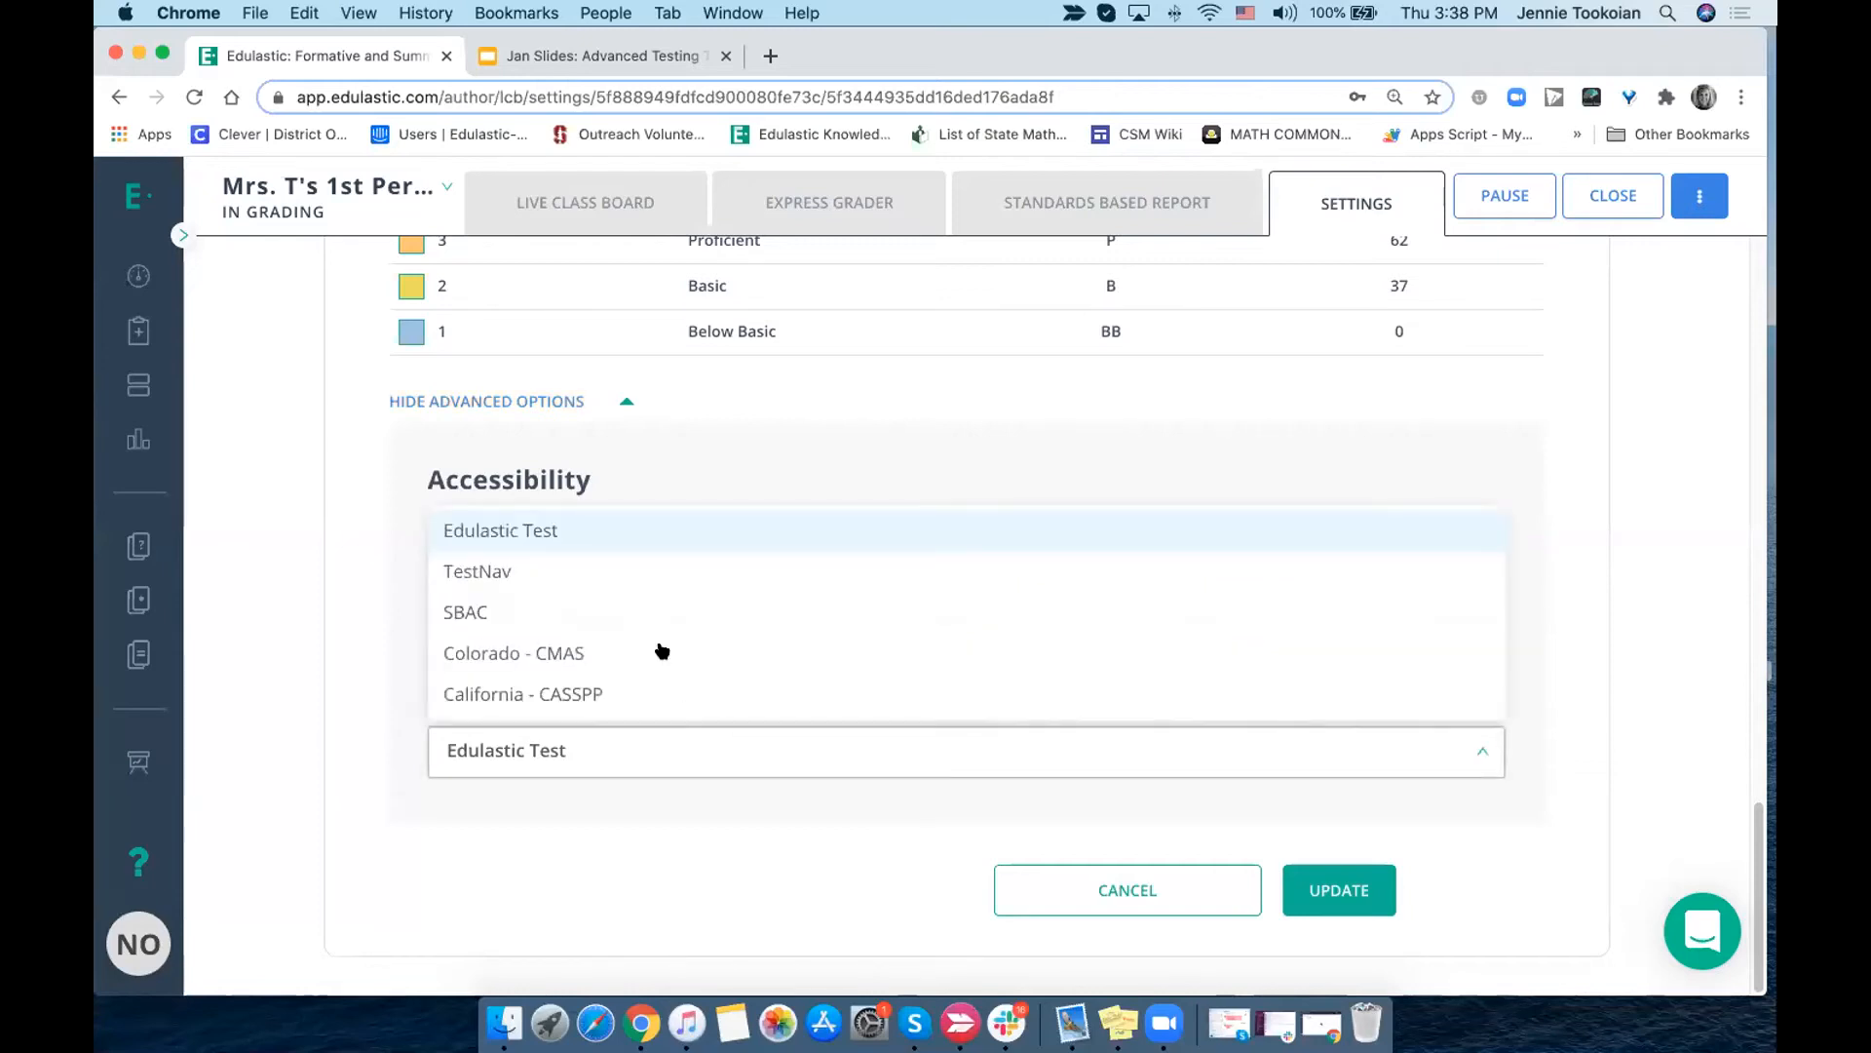
pyautogui.click(584, 544)
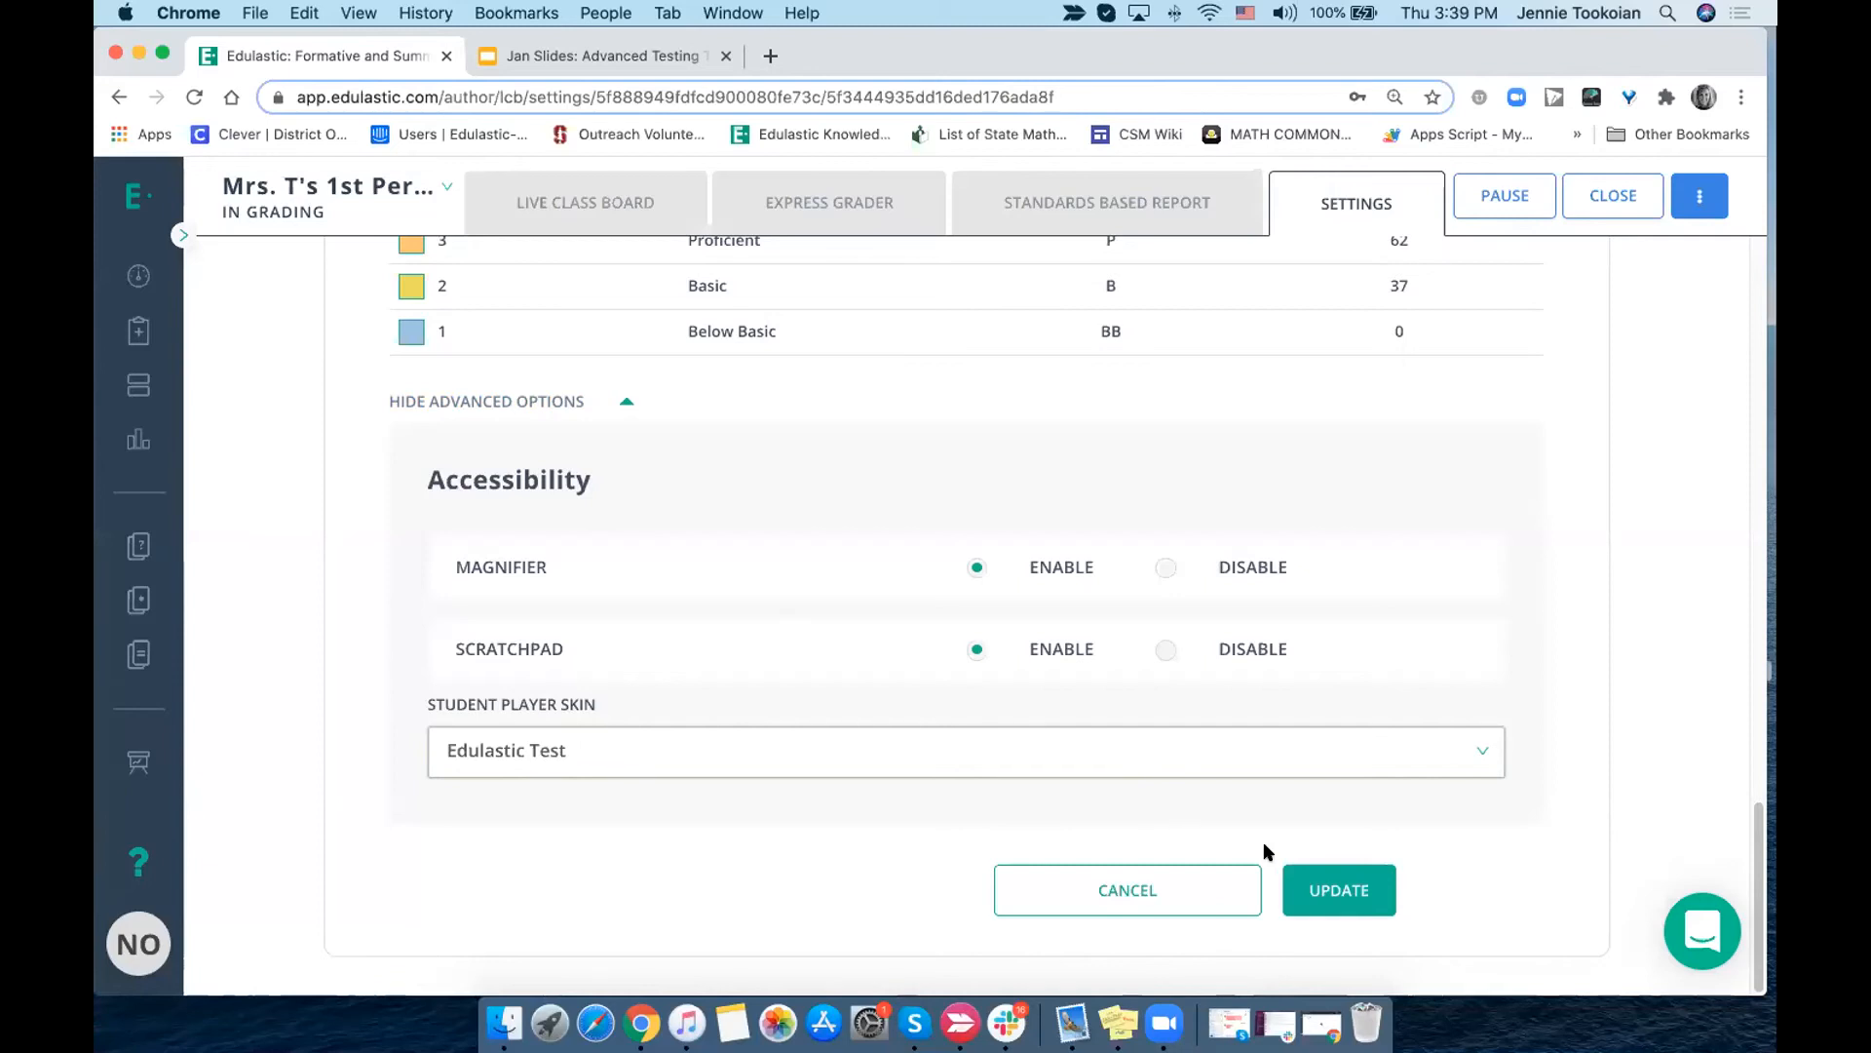
pyautogui.click(1322, 880)
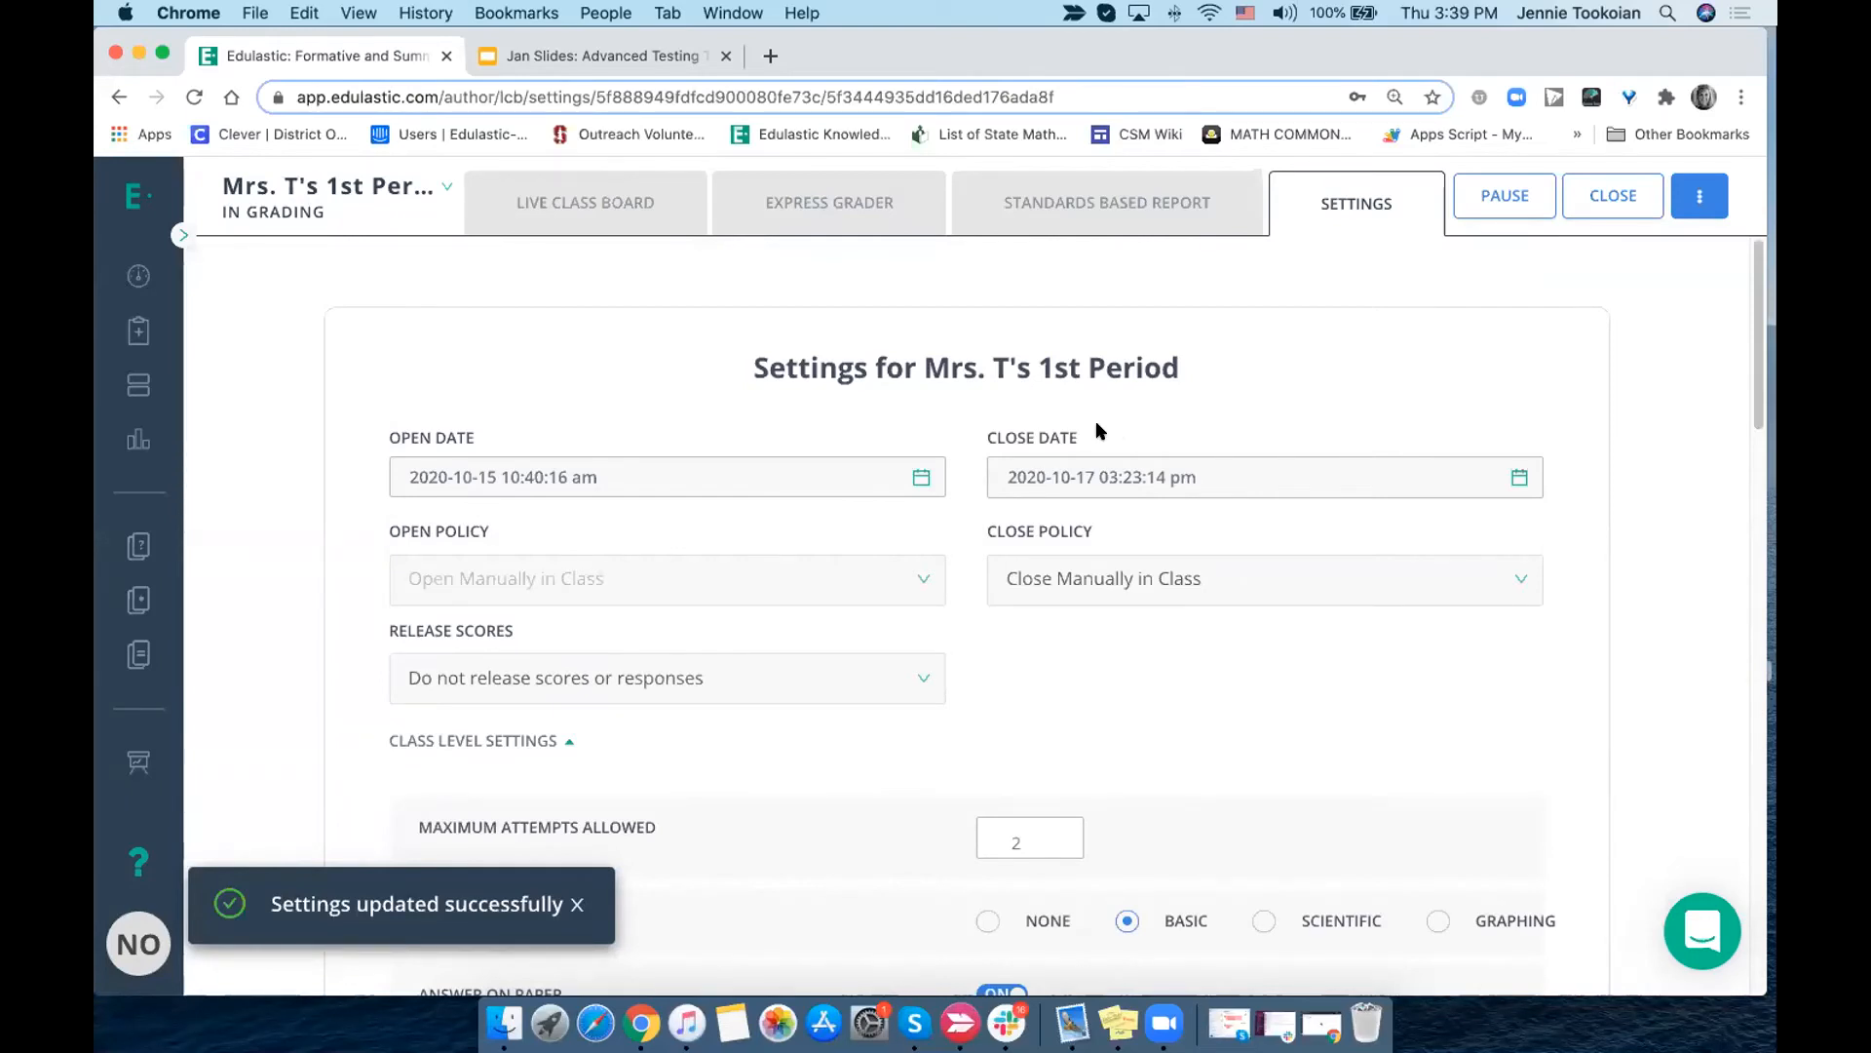
# - Return to the Assignments page, and switch to the Google Slides workshop deck to show the "Tips/Tricks for Building a Test" slide
pyautogui.click(142, 332)
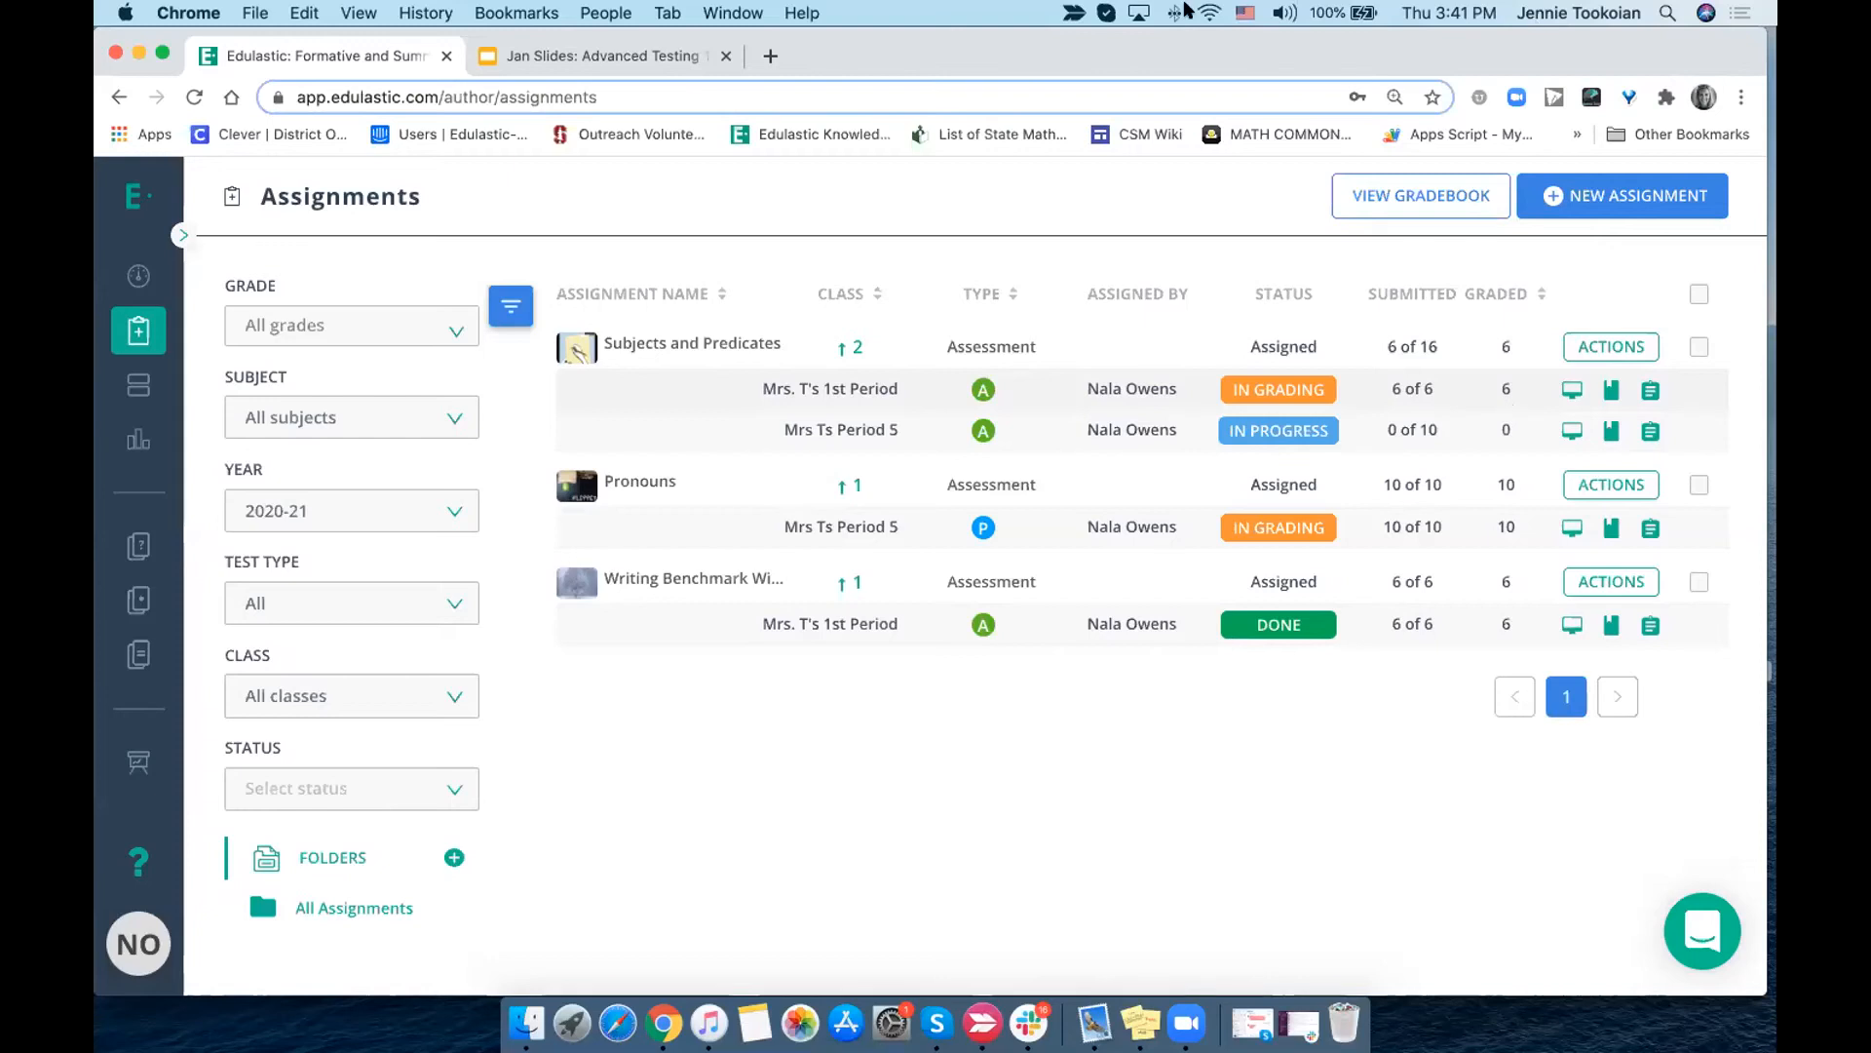
pyautogui.click(593, 58)
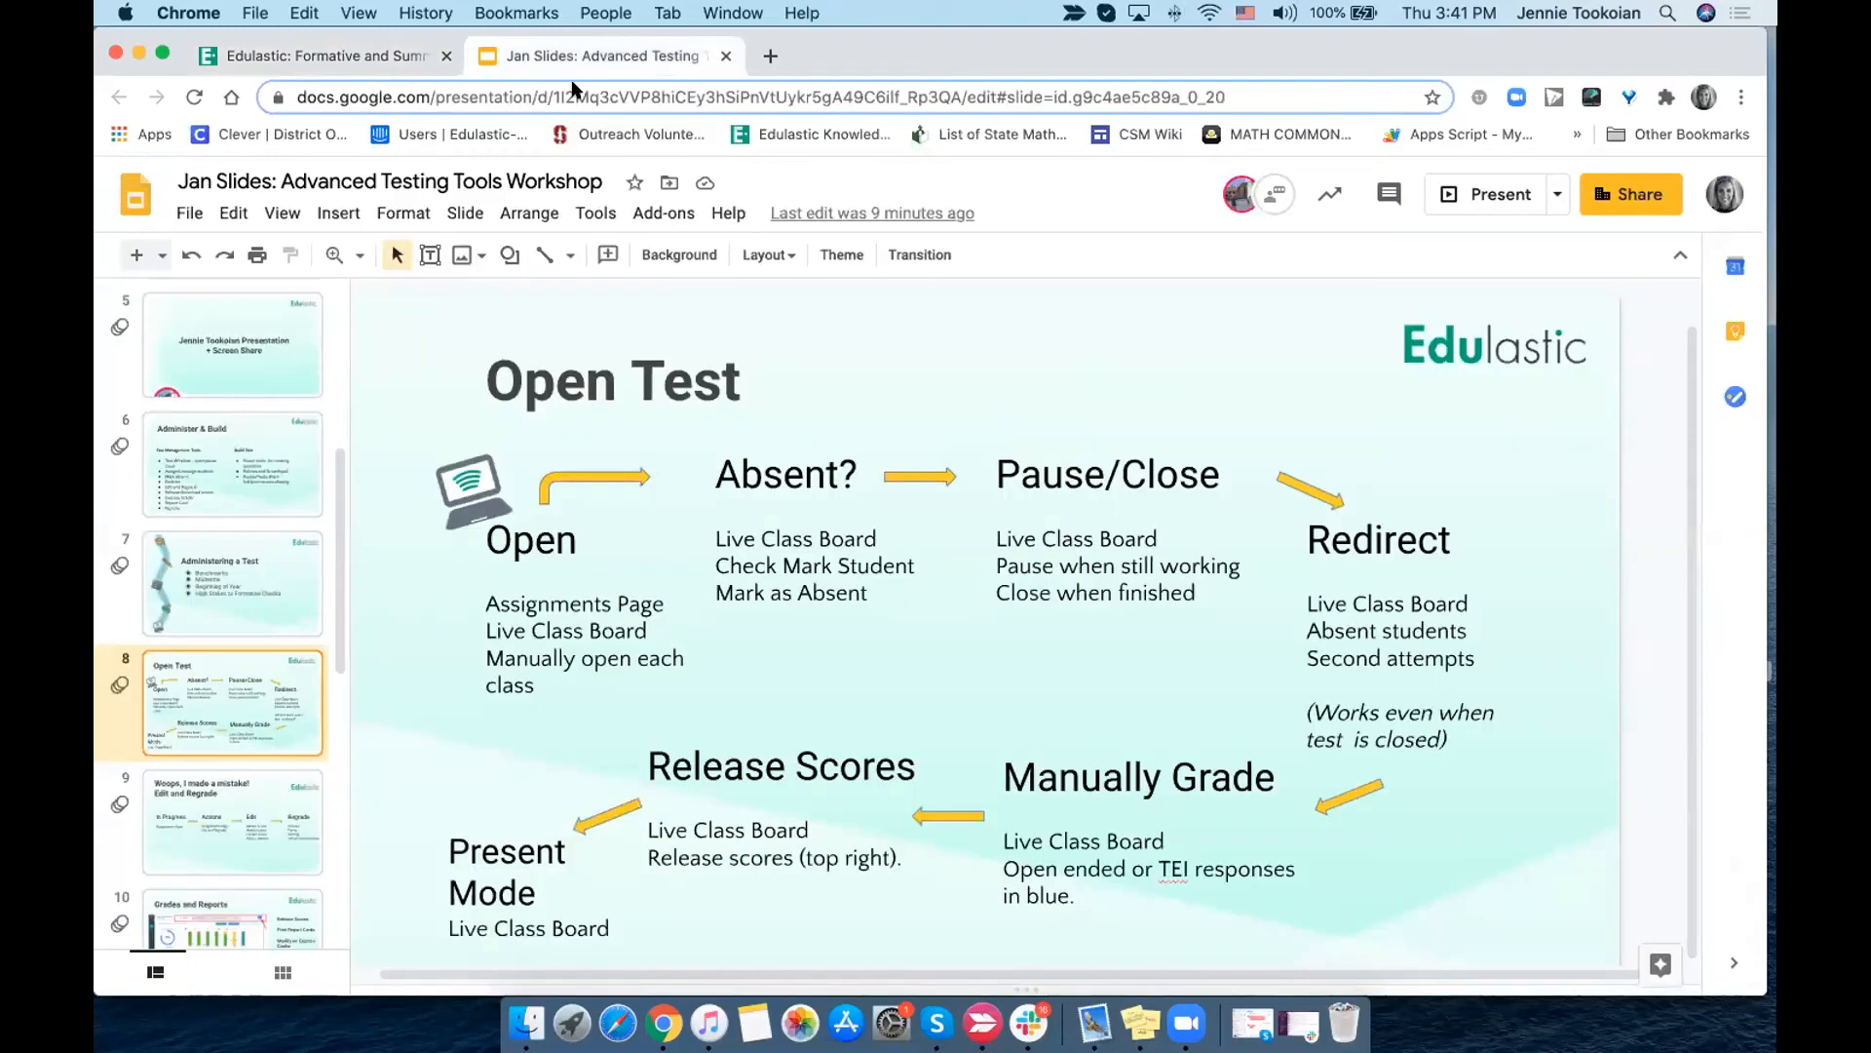
pyautogui.scroll(-5, 242, 812)
pyautogui.scroll(-1, 242, 812)
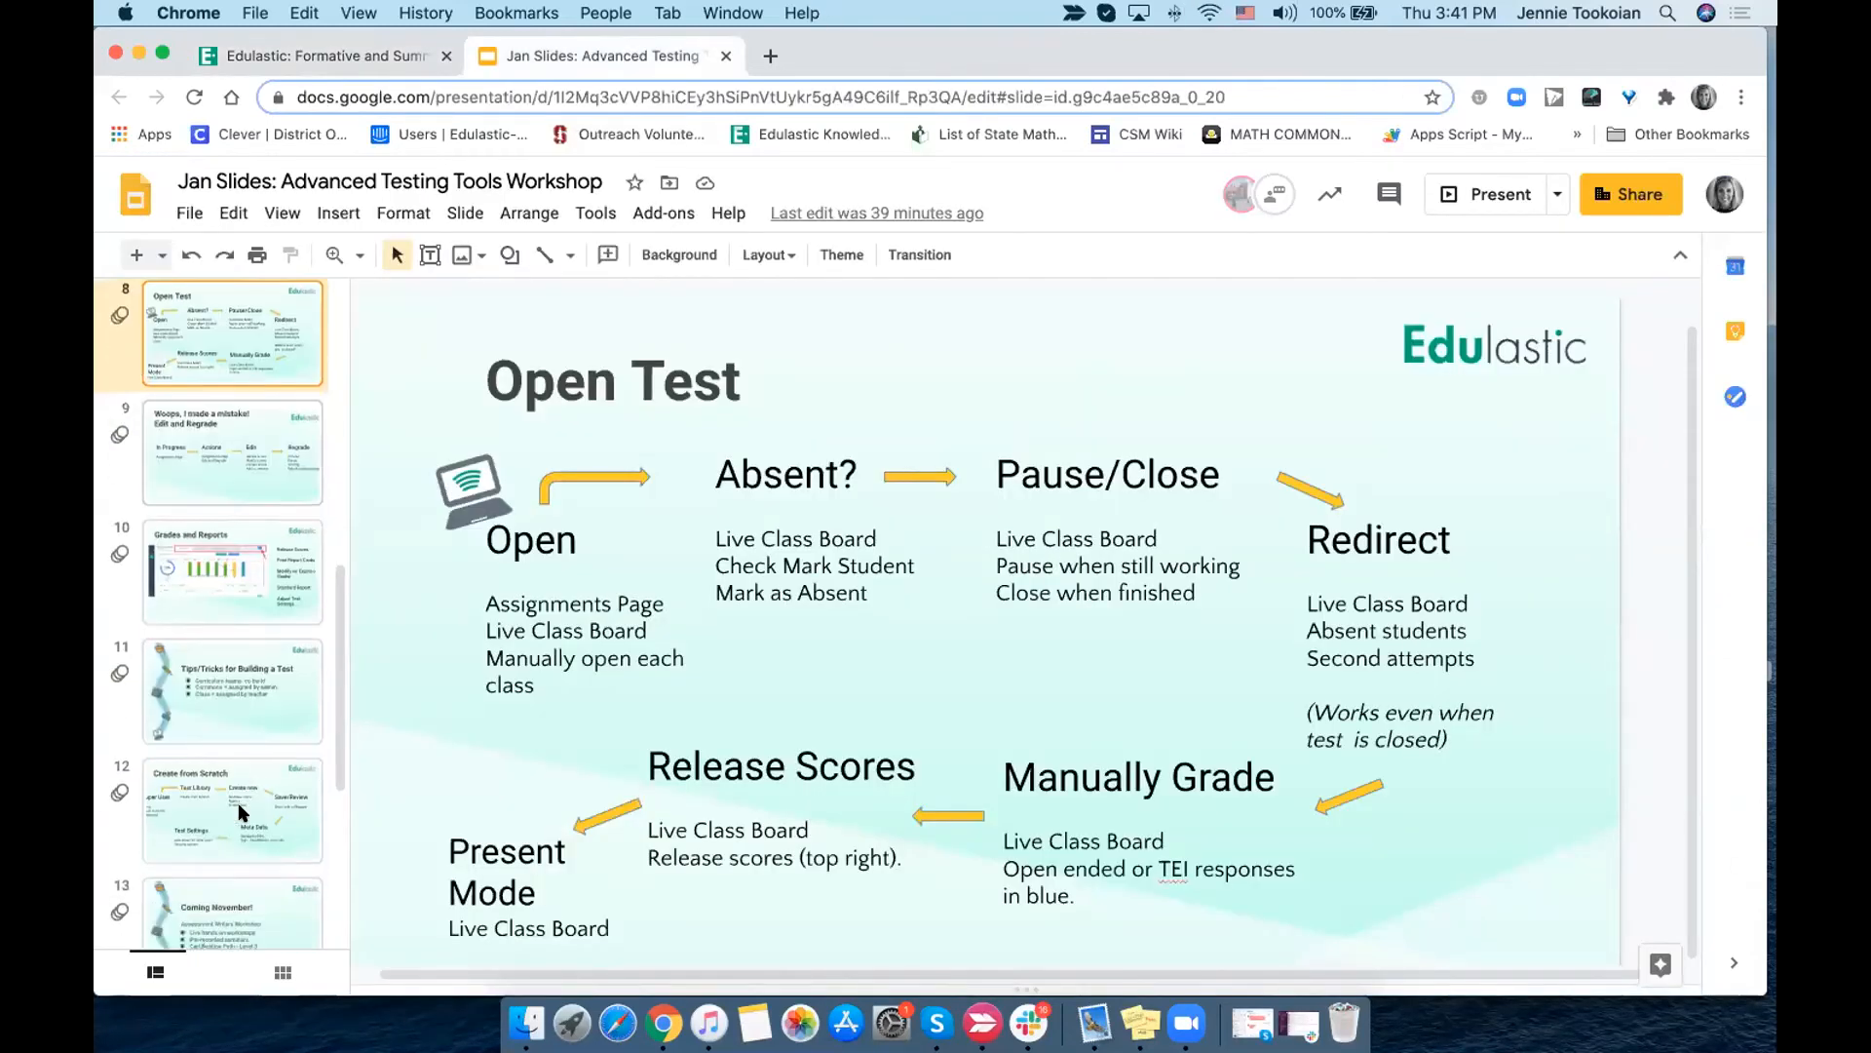
pyautogui.click(220, 446)
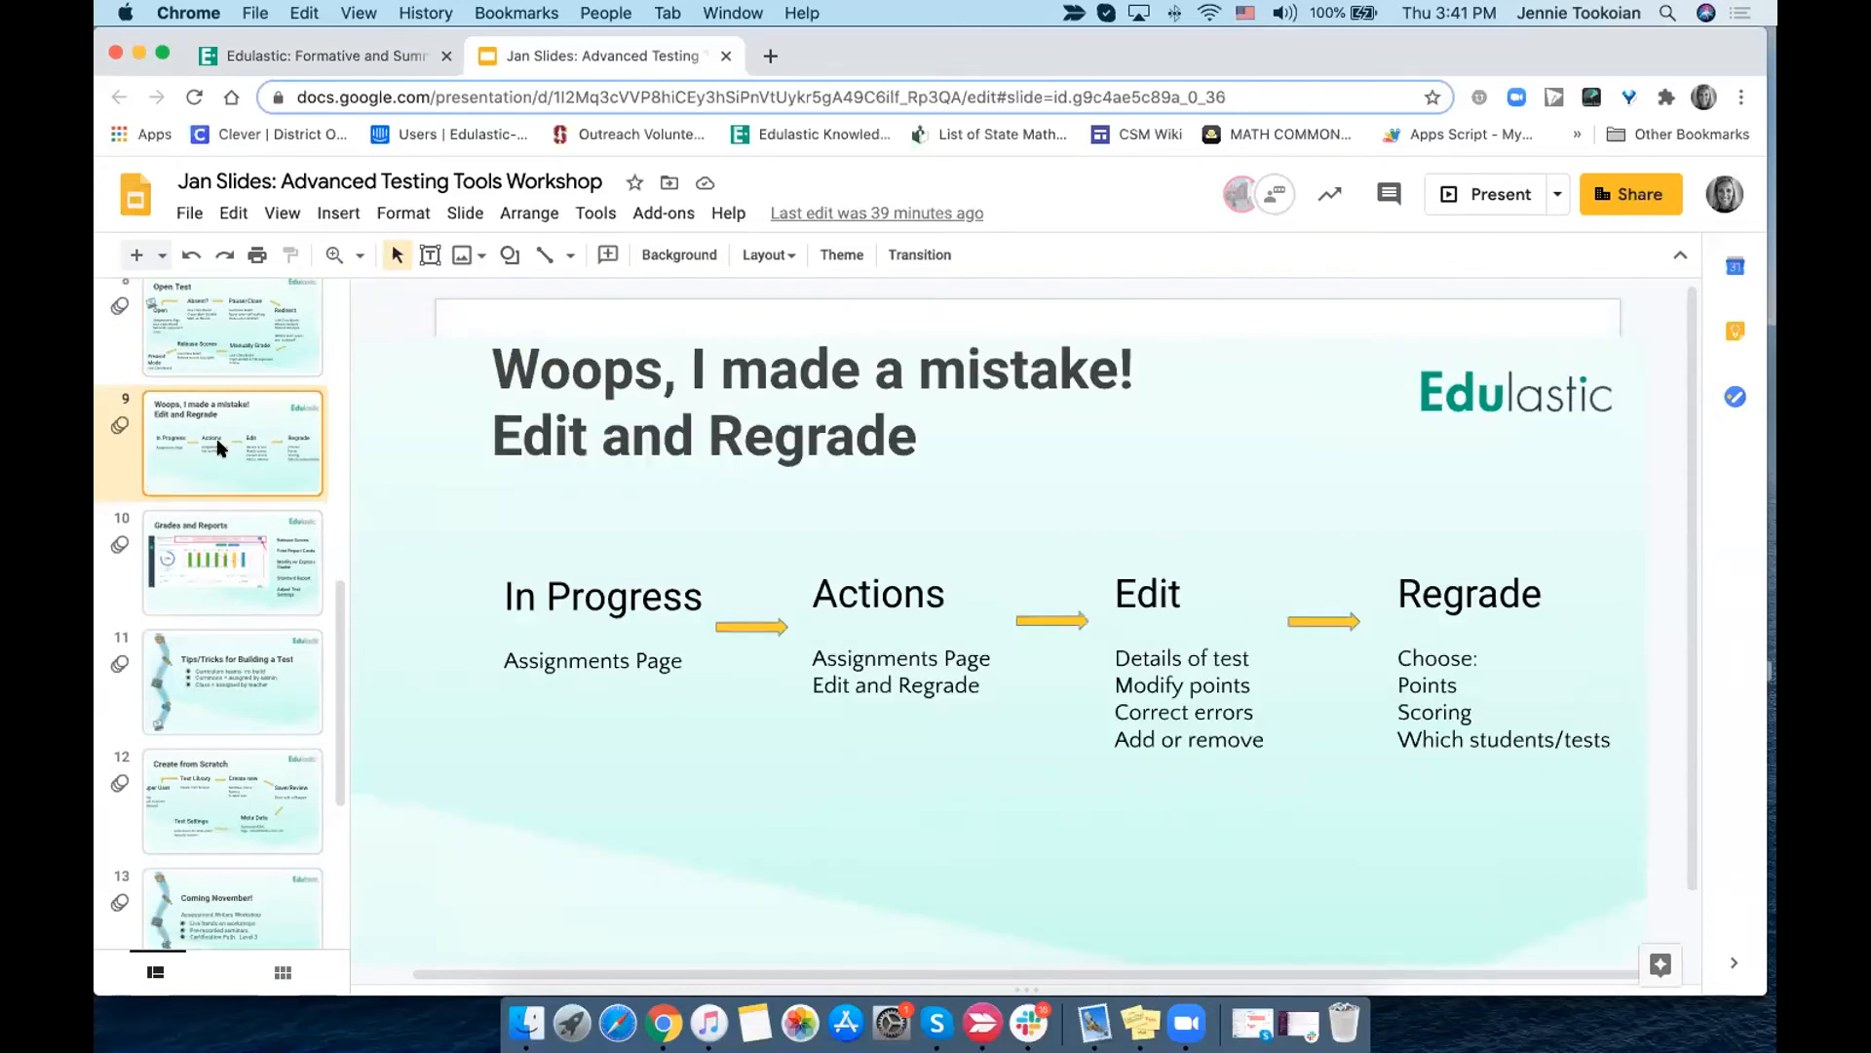
pyautogui.click(201, 577)
pyautogui.scroll(-2, 200, 577)
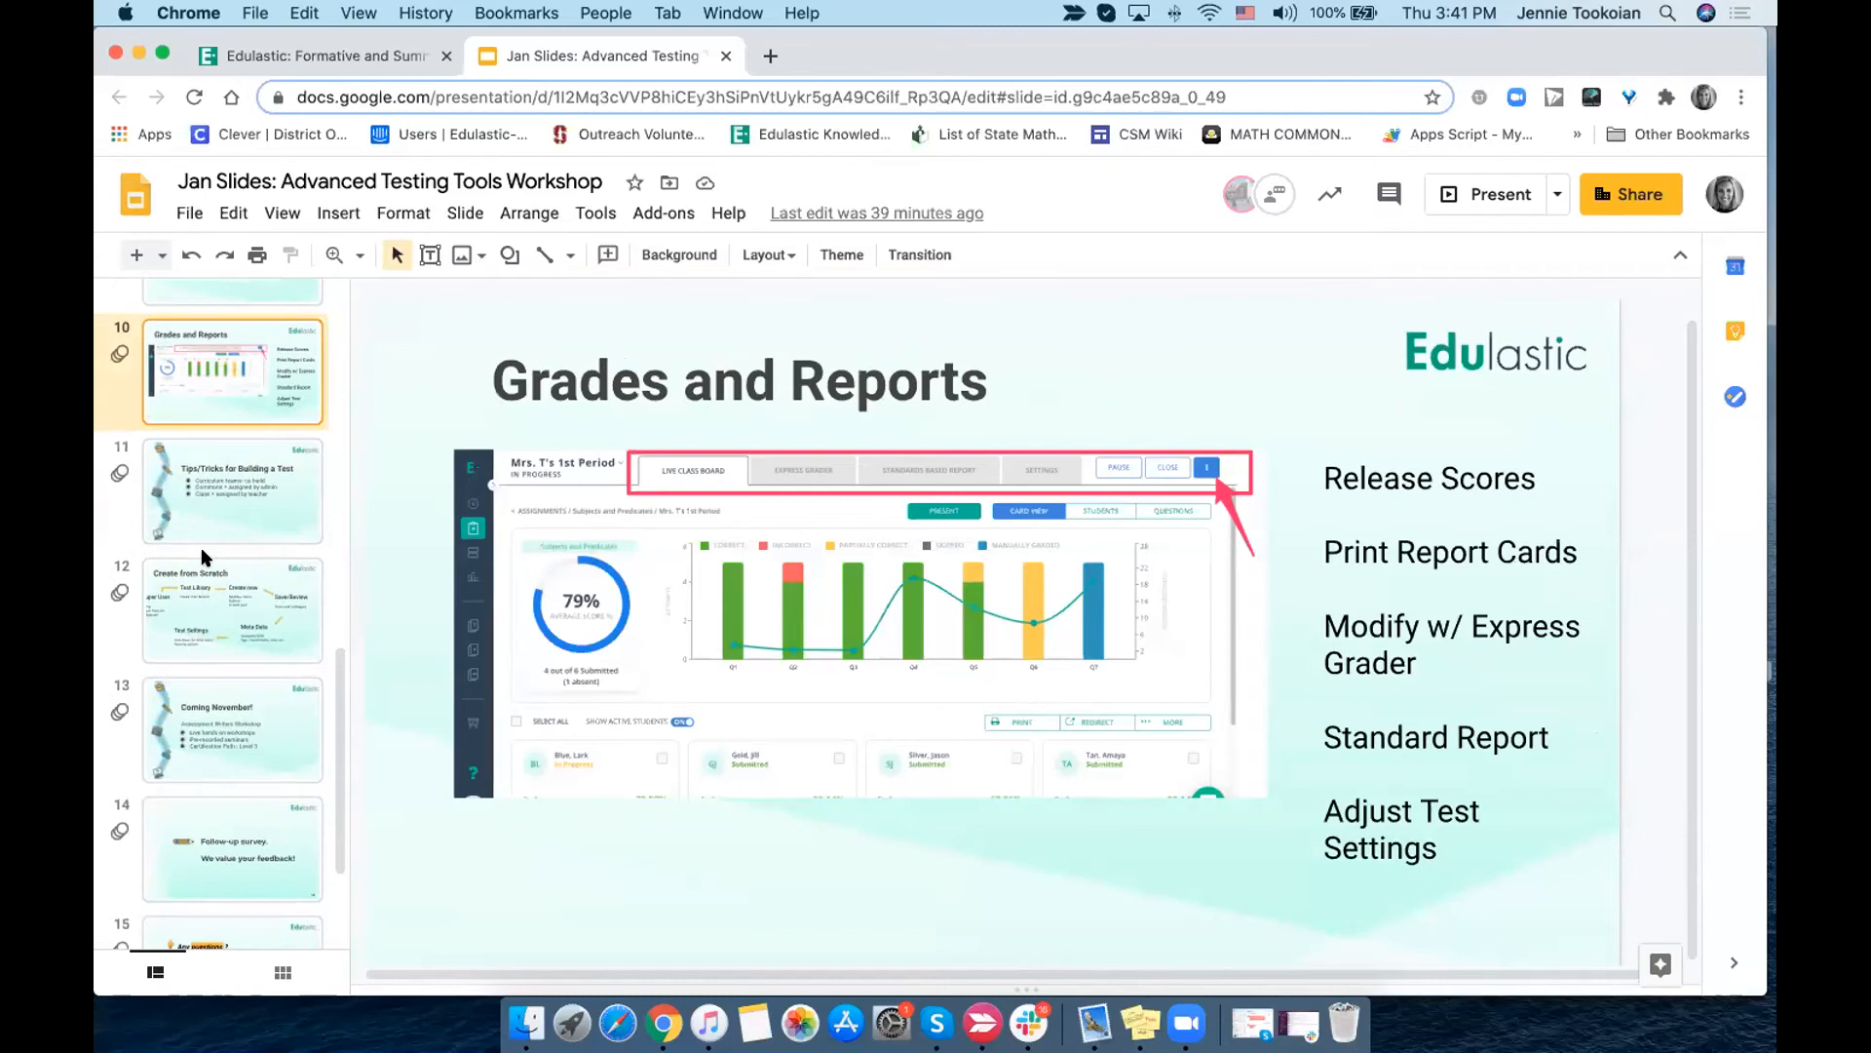
pyautogui.click(220, 501)
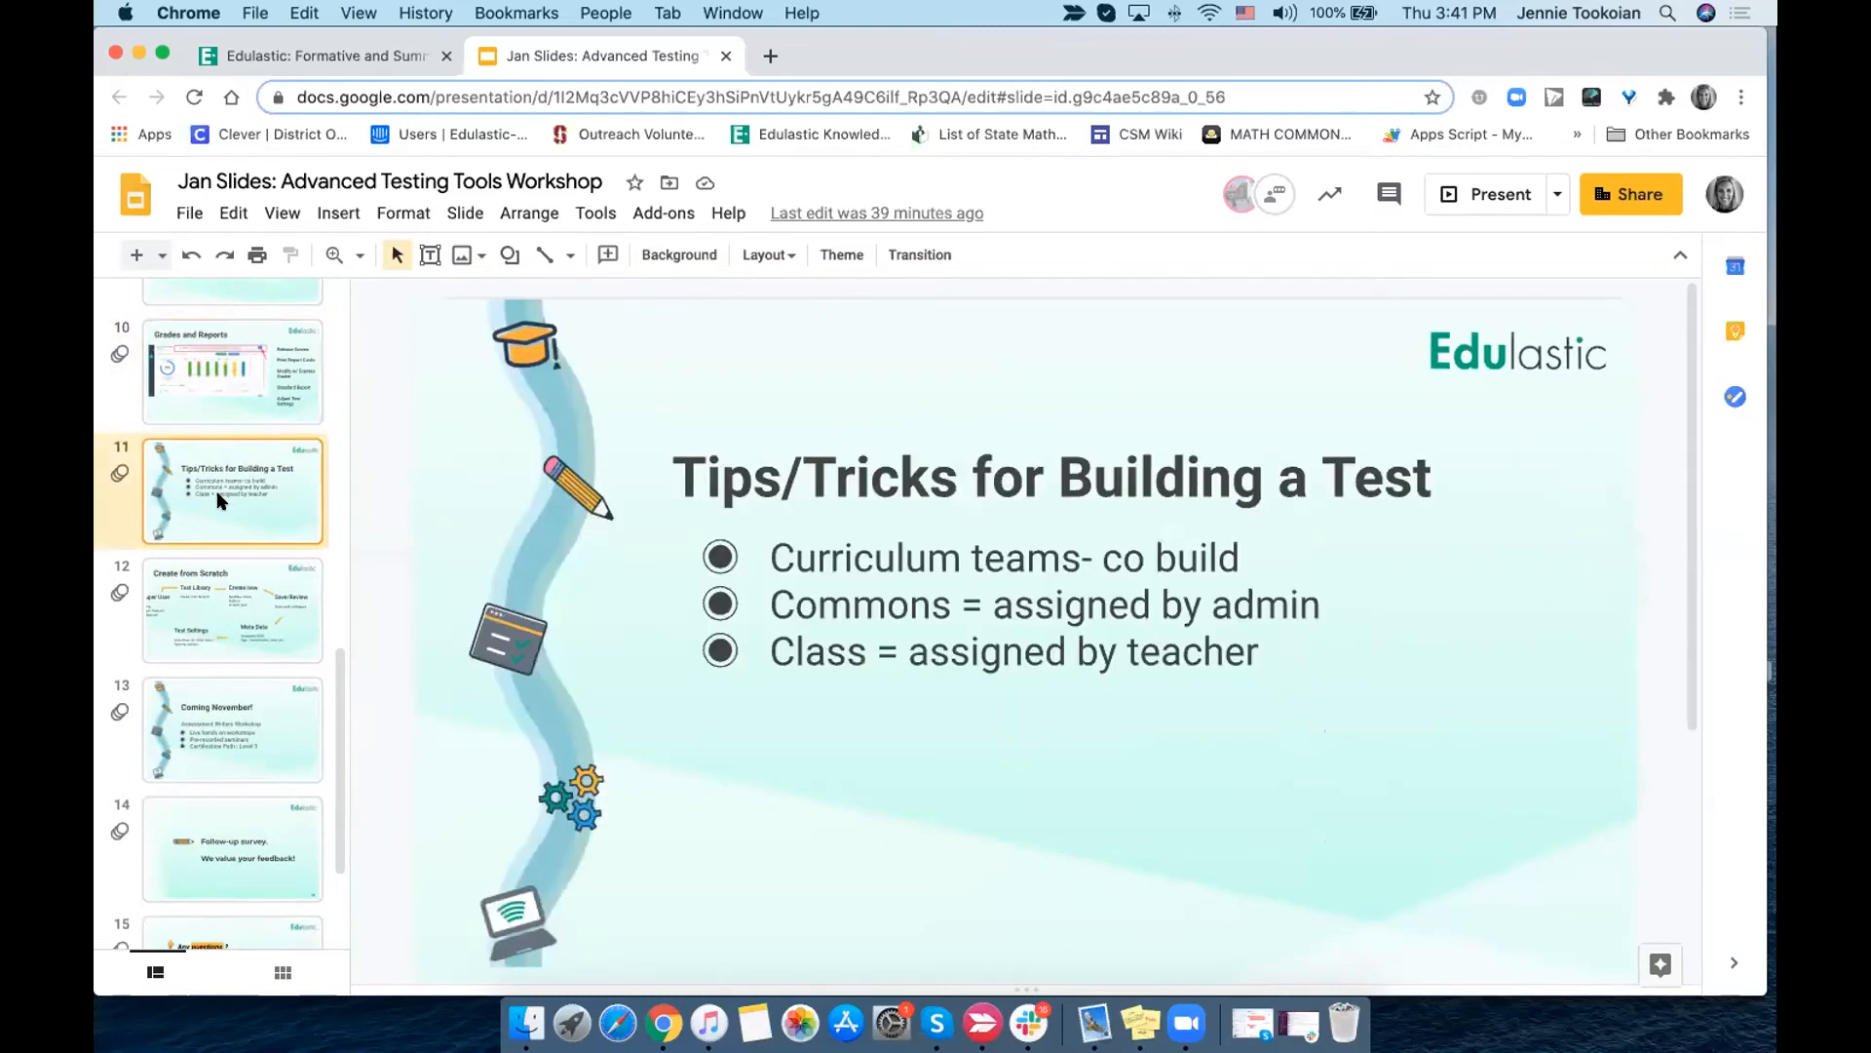
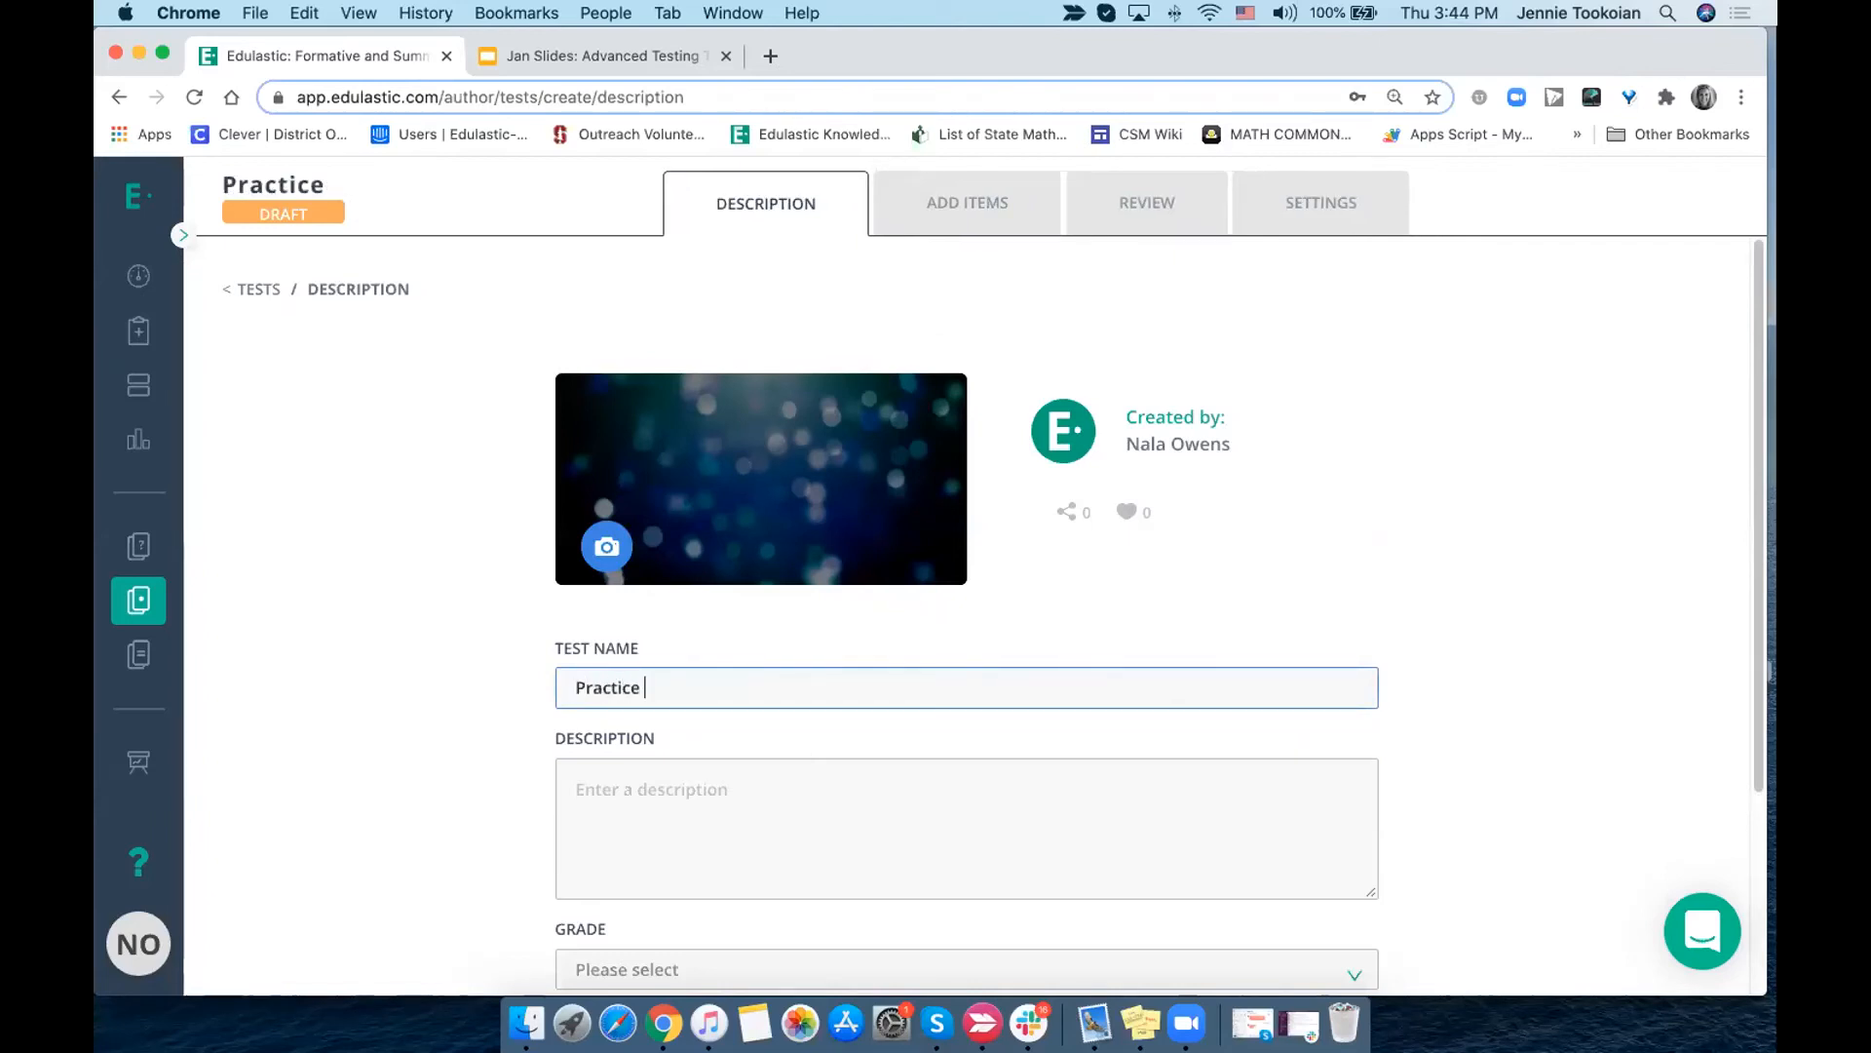
# - Name the new test "Practice for Advanced Tools"
pyautogui.write('for Asd')
pyautogui.press('BackSpace')
pyautogui.press('BackSpace')
pyautogui.write('dvan c')
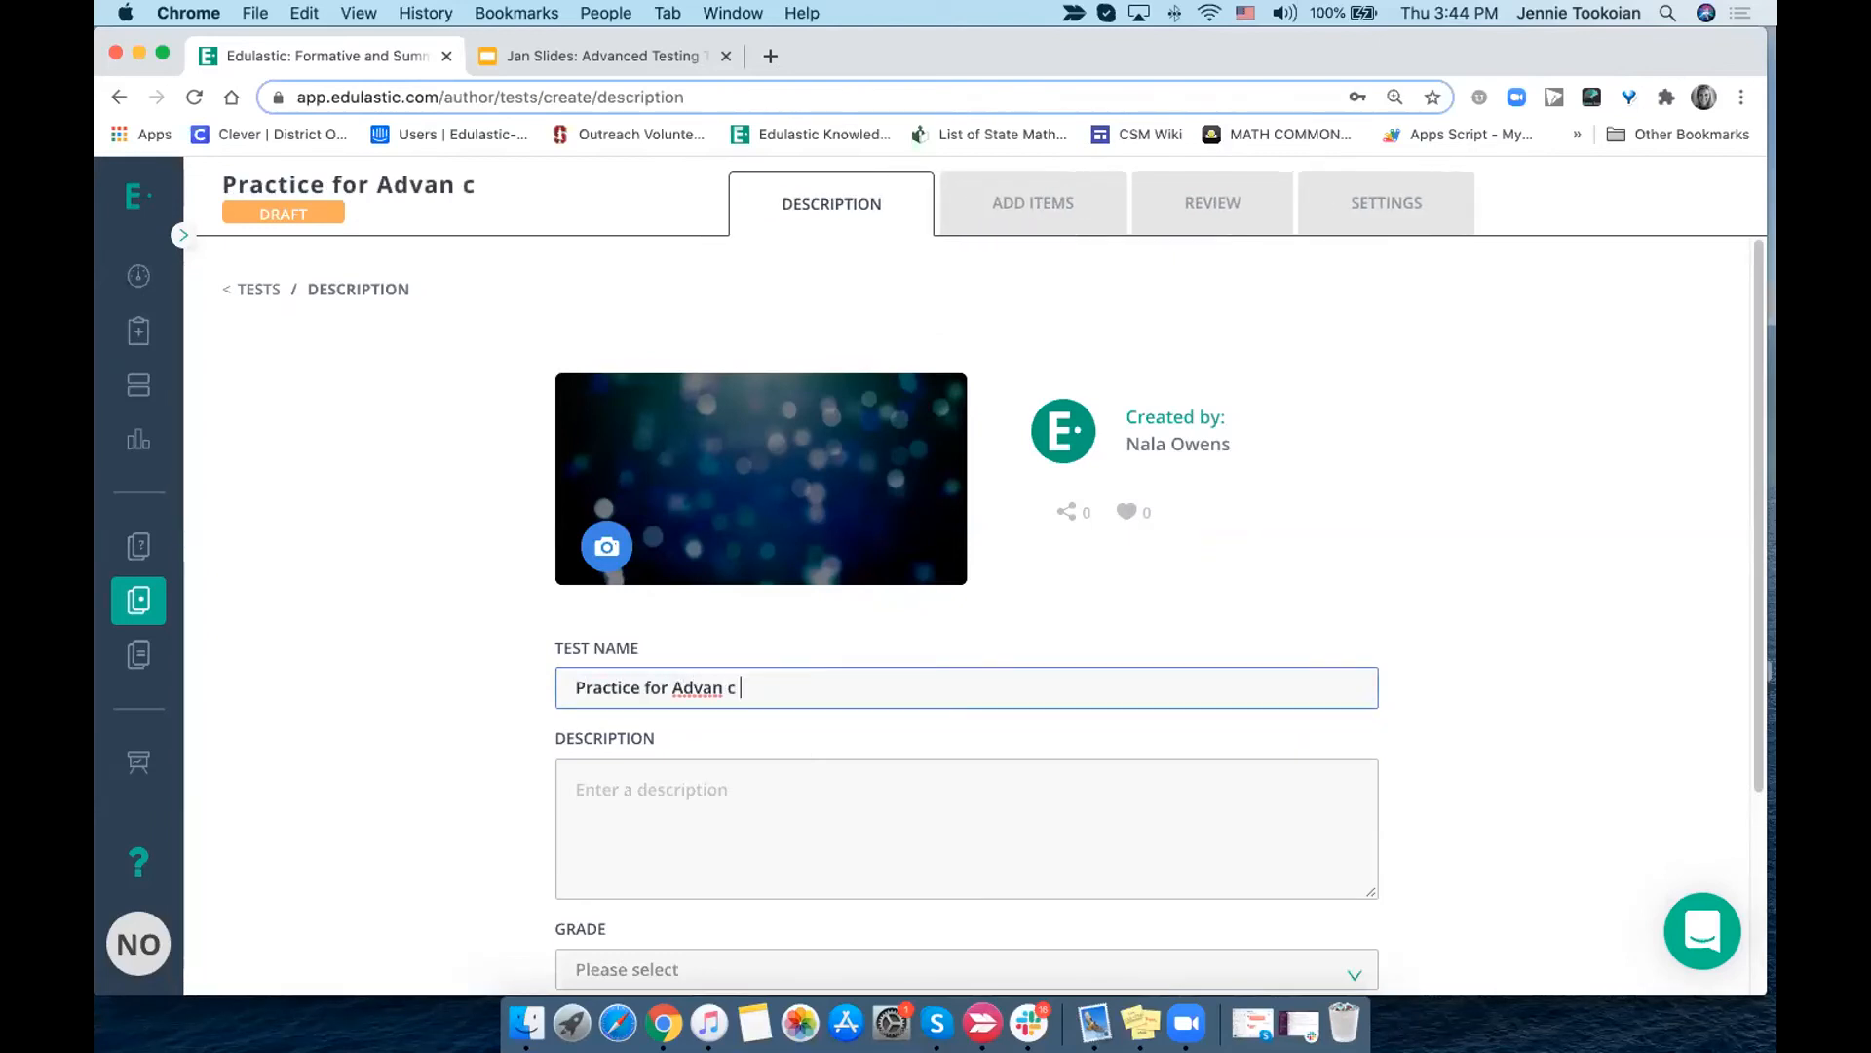
pyautogui.write('ed Tools')
pyautogui.press('BackSpace')
pyautogui.scroll(-5, 731, 669)
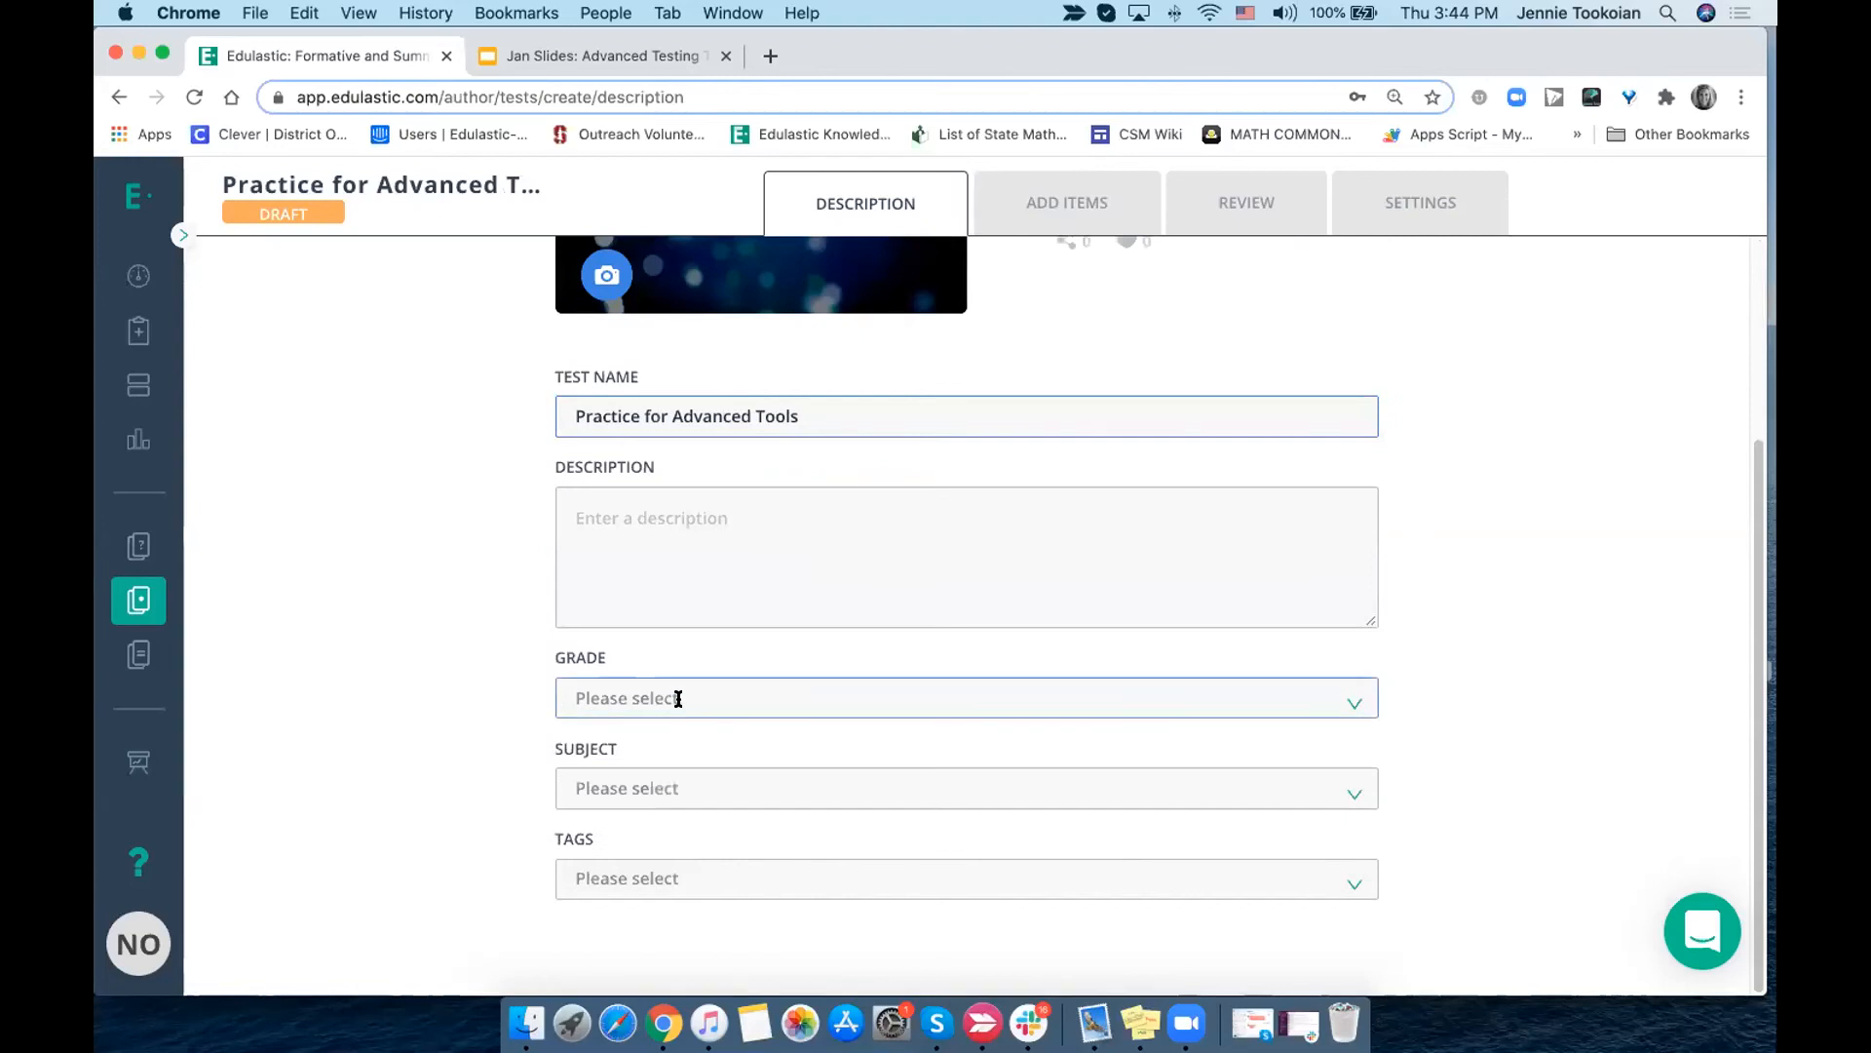
# - Set the practice test's grade to Grade 7 and its subject to Mathematics
pyautogui.click(676, 698)
pyautogui.click(668, 662)
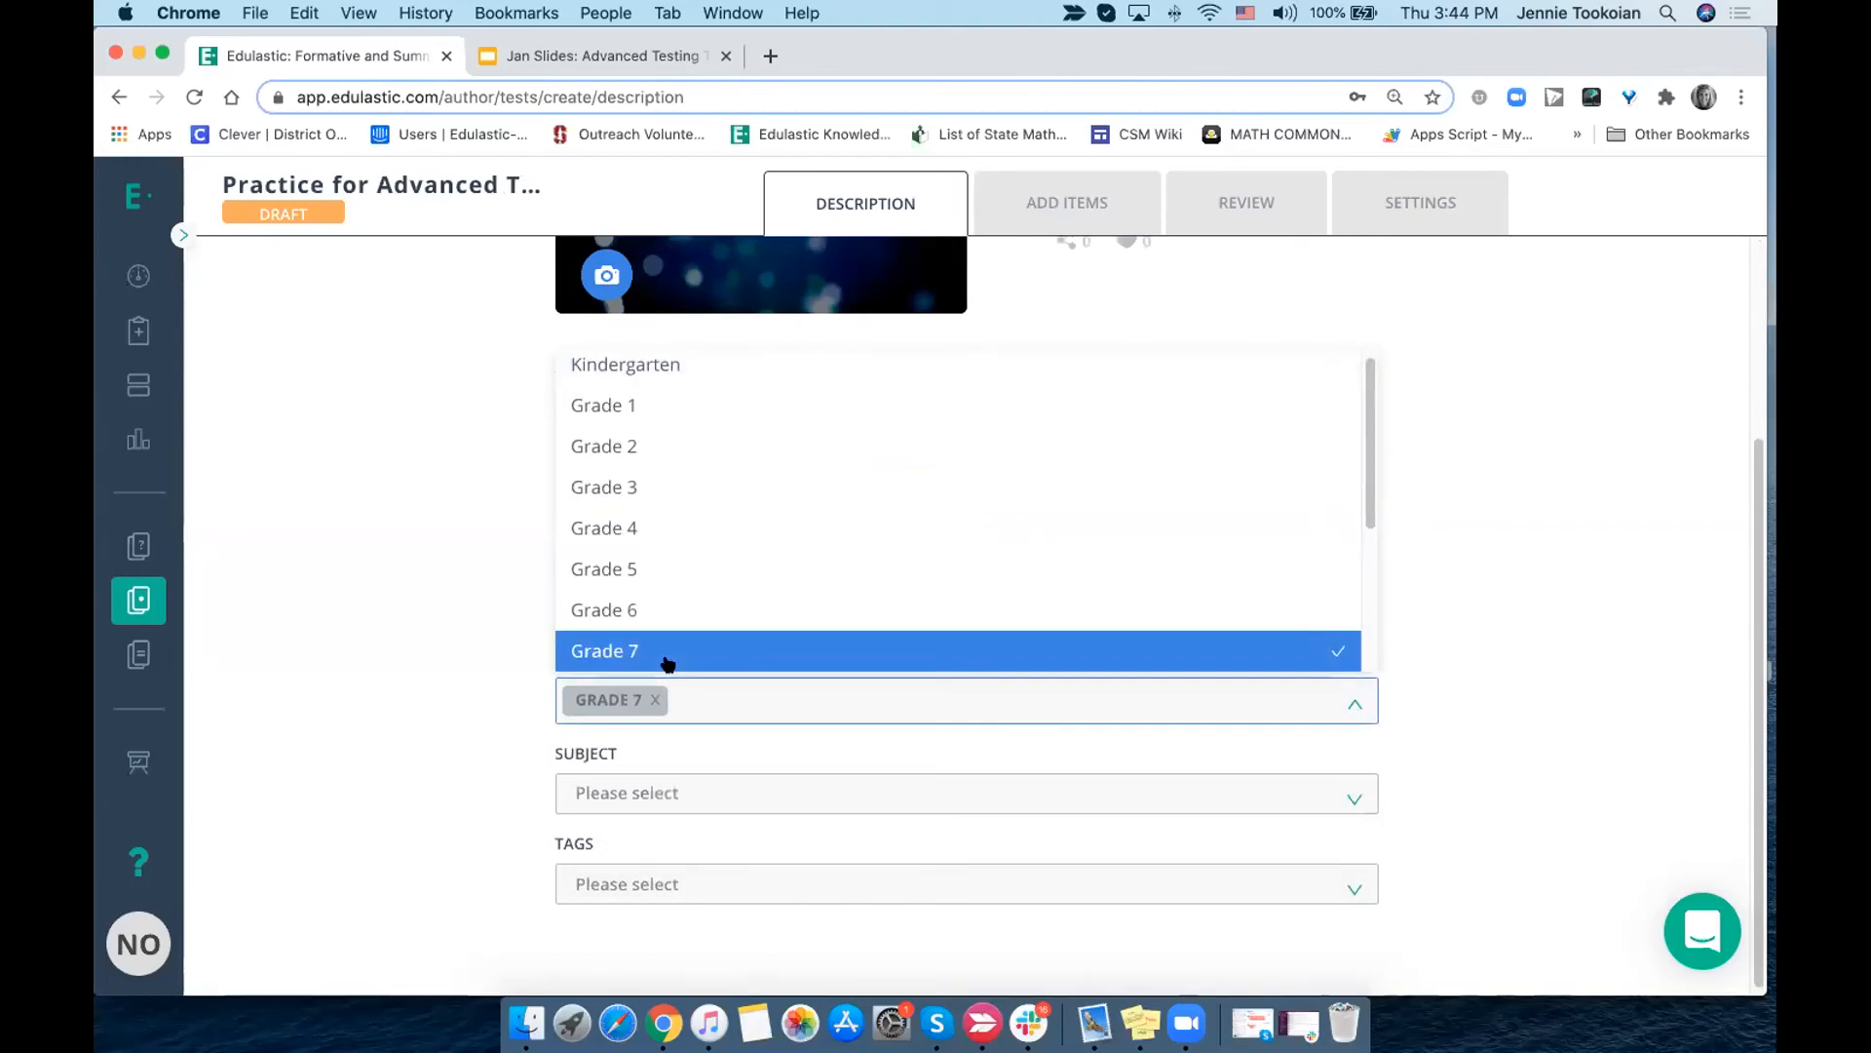
pyautogui.click(642, 792)
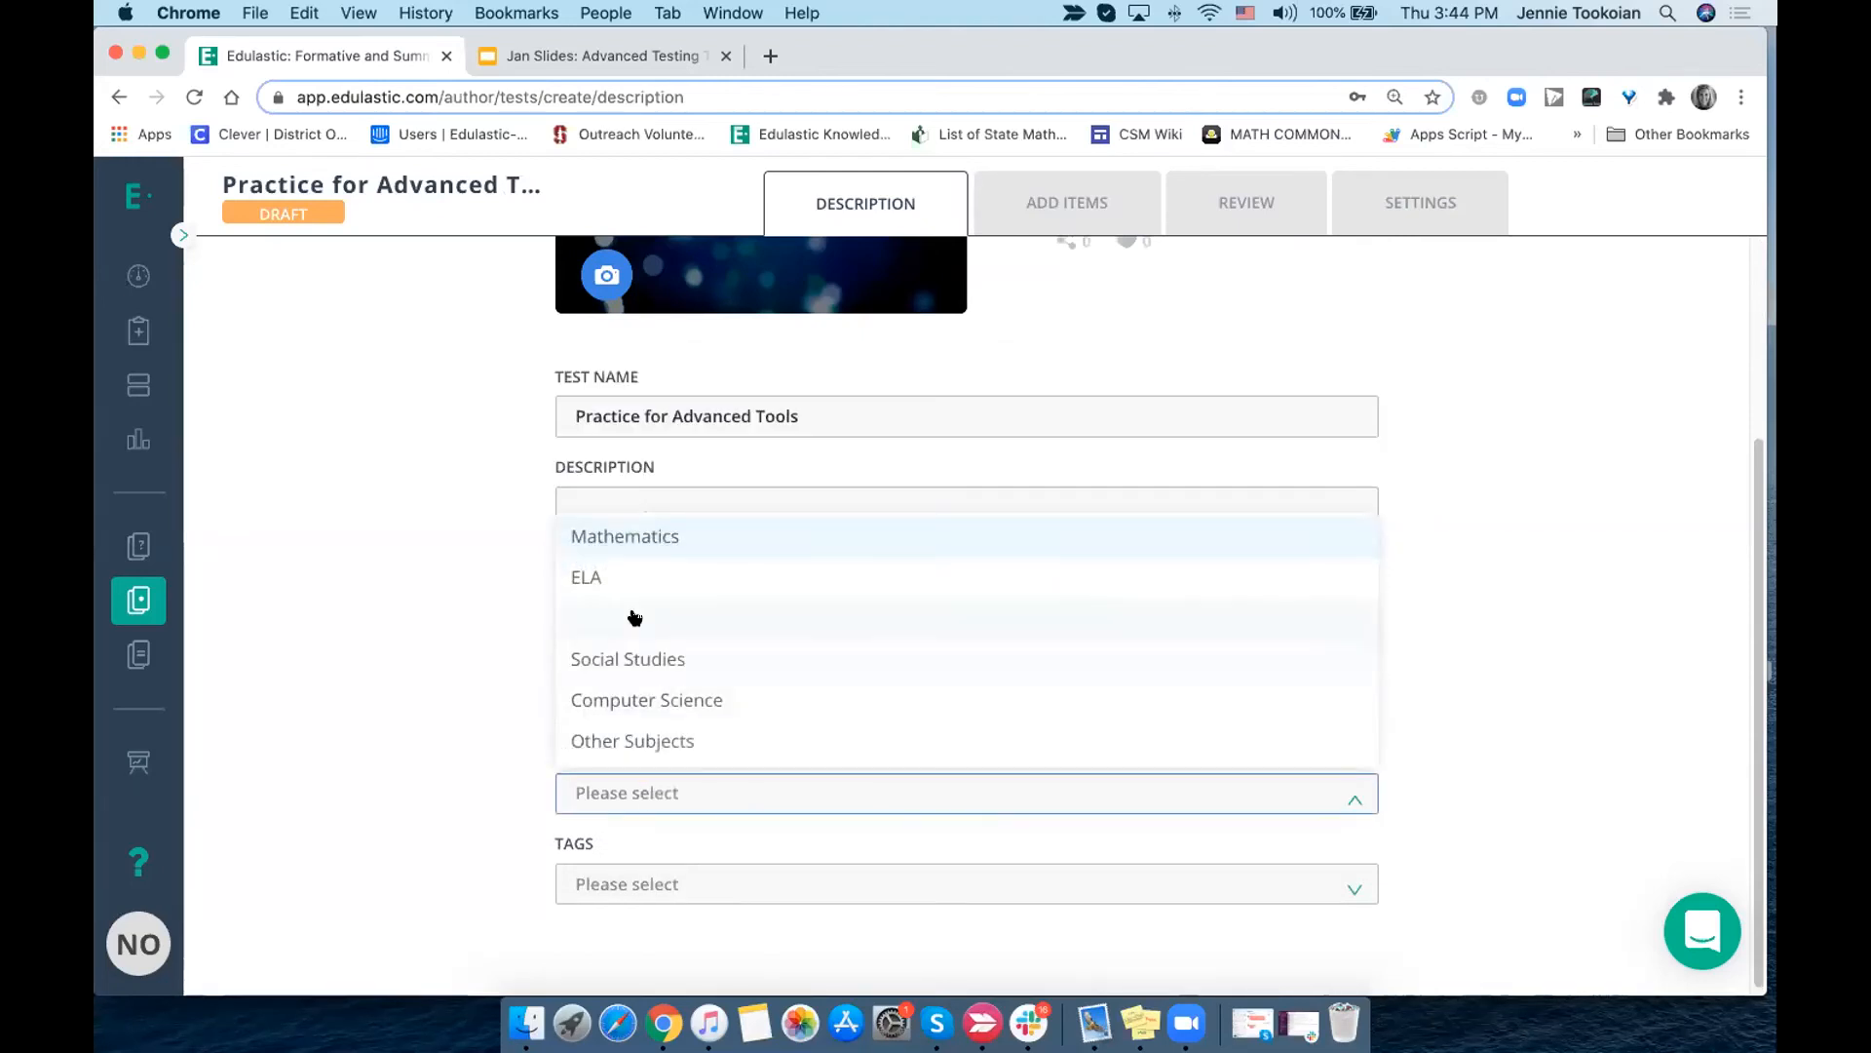
pyautogui.click(633, 543)
pyautogui.click(353, 637)
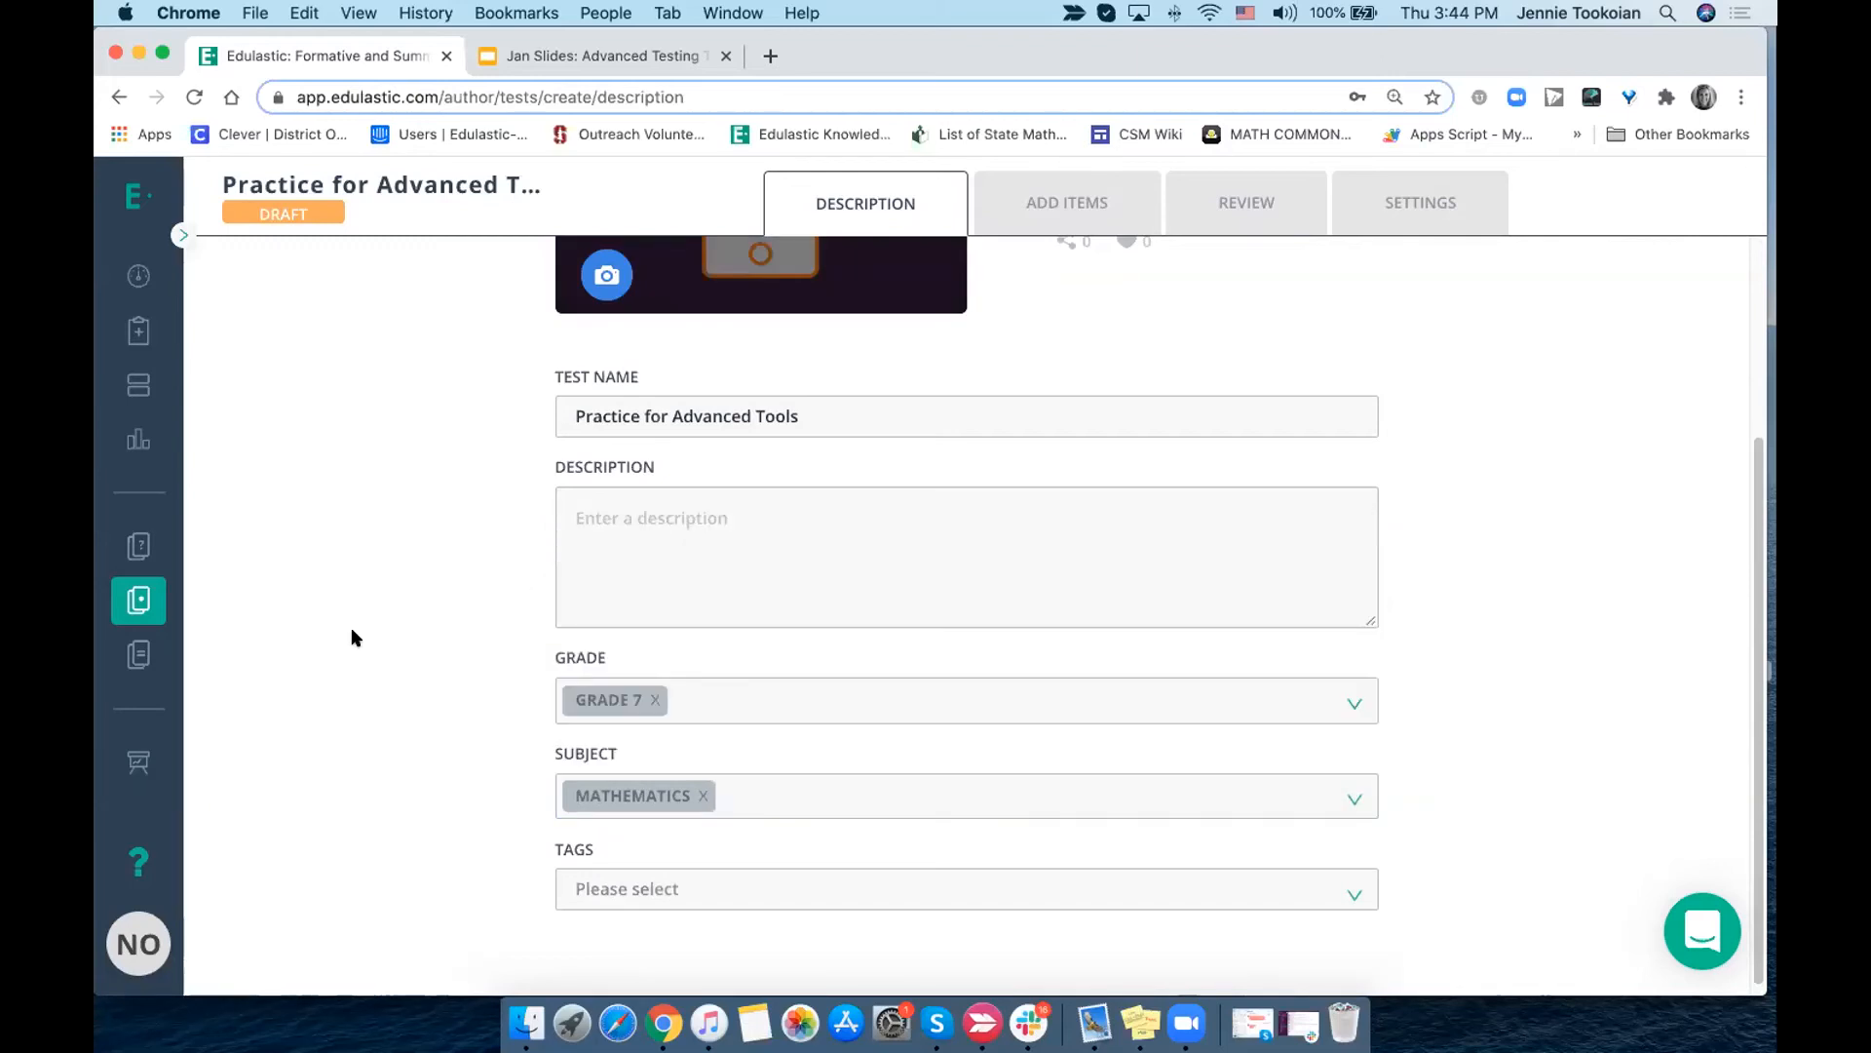
# - Open My Profile and review the default settings, including the Power User option
pyautogui.click(127, 942)
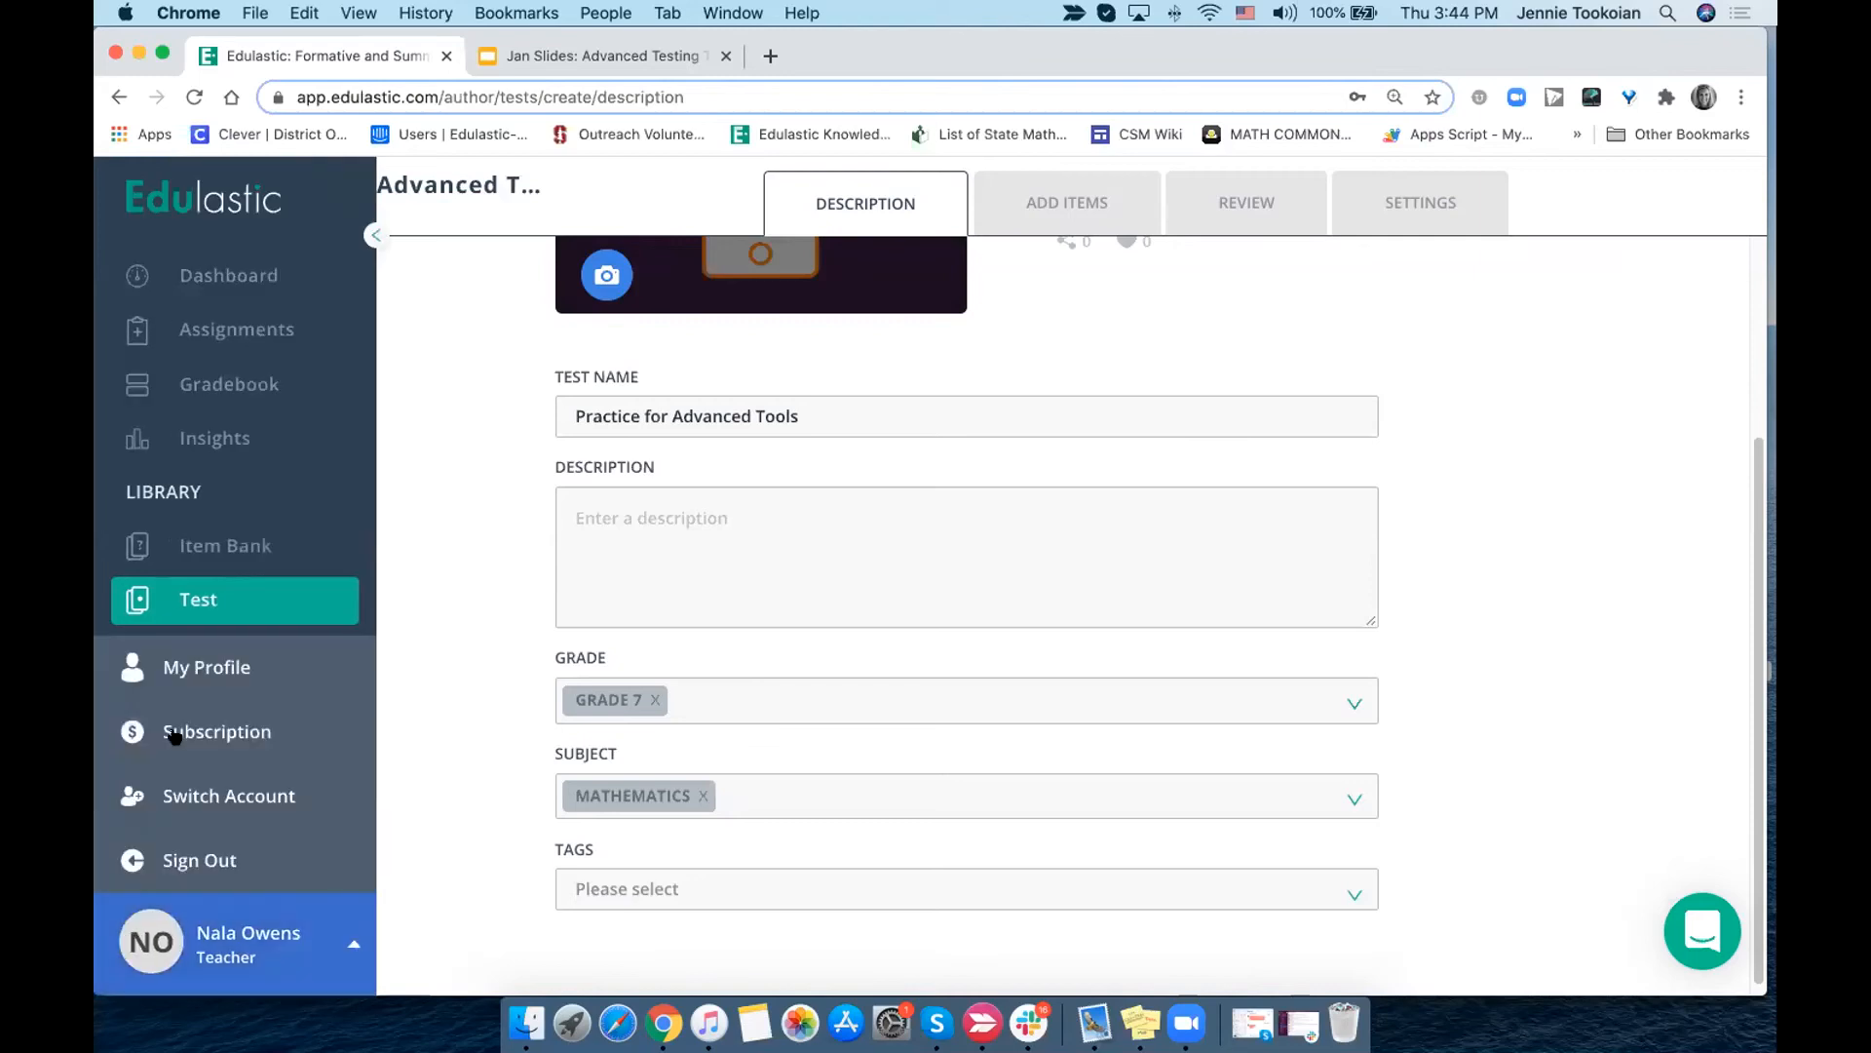
pyautogui.click(184, 670)
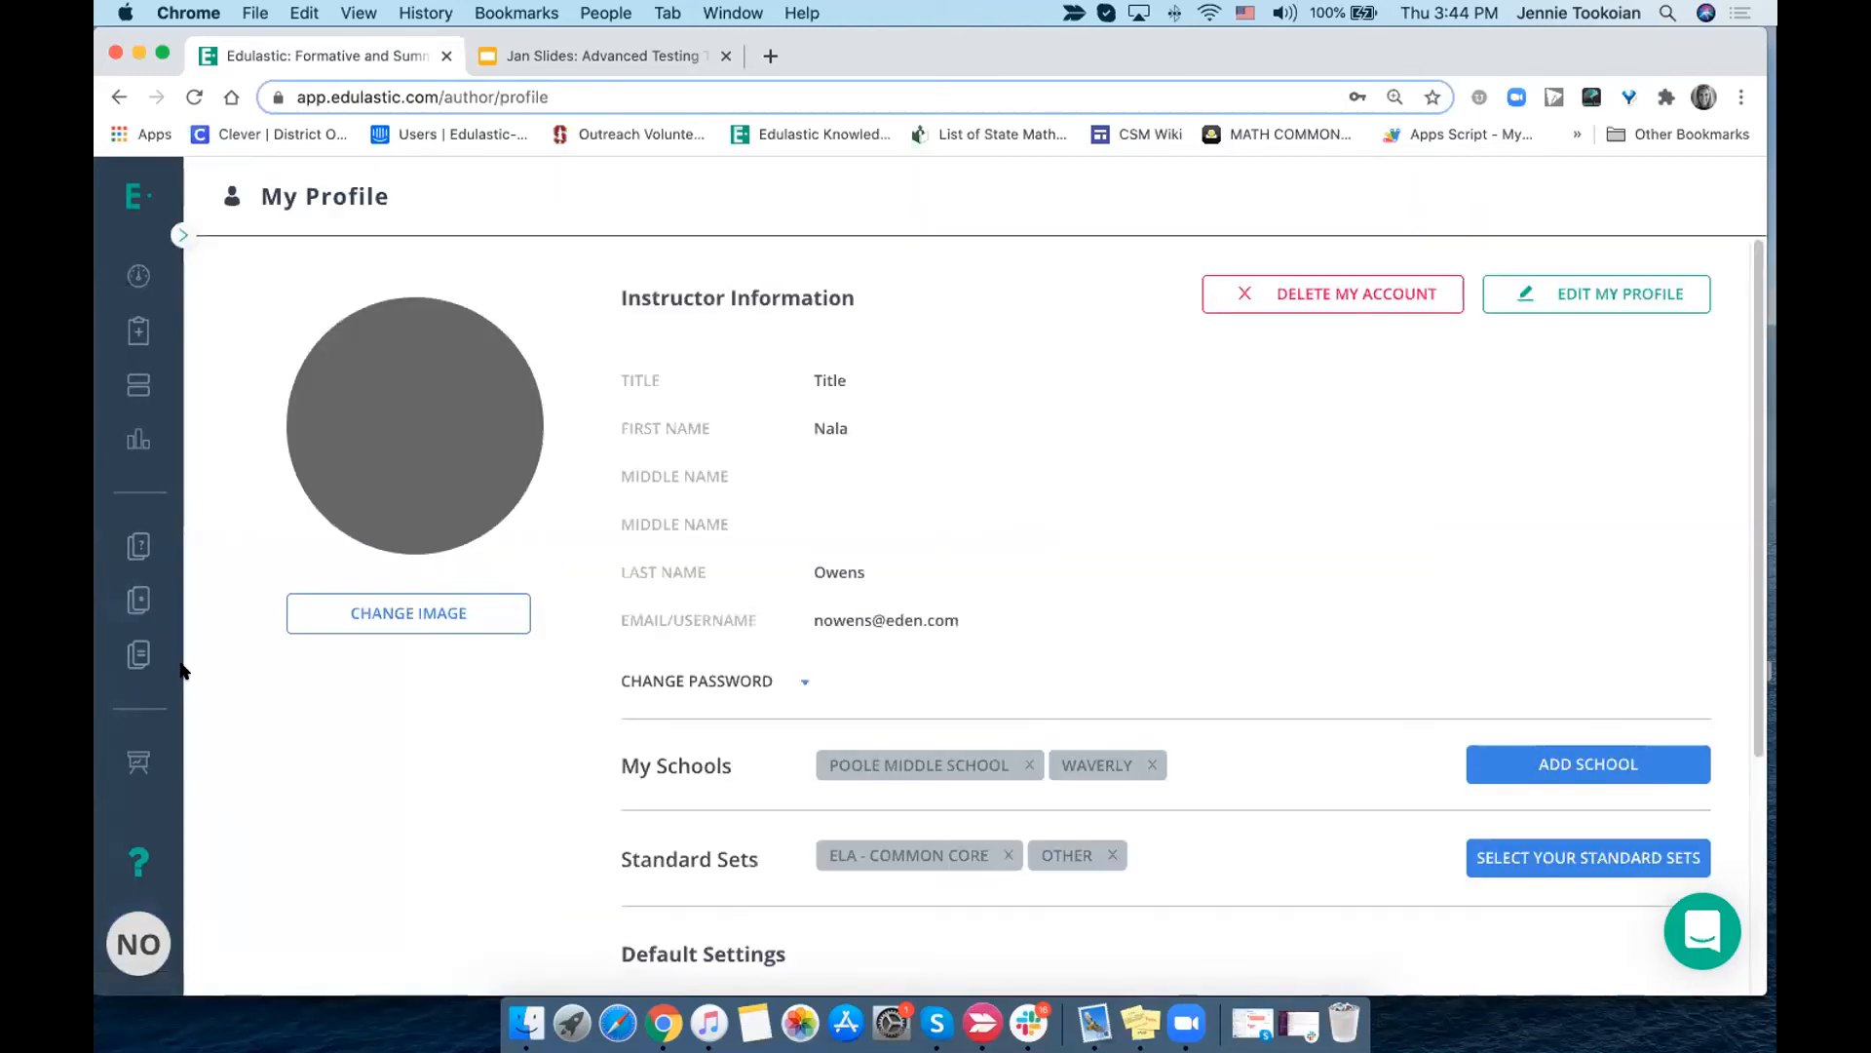
pyautogui.scroll(-5, 614, 780)
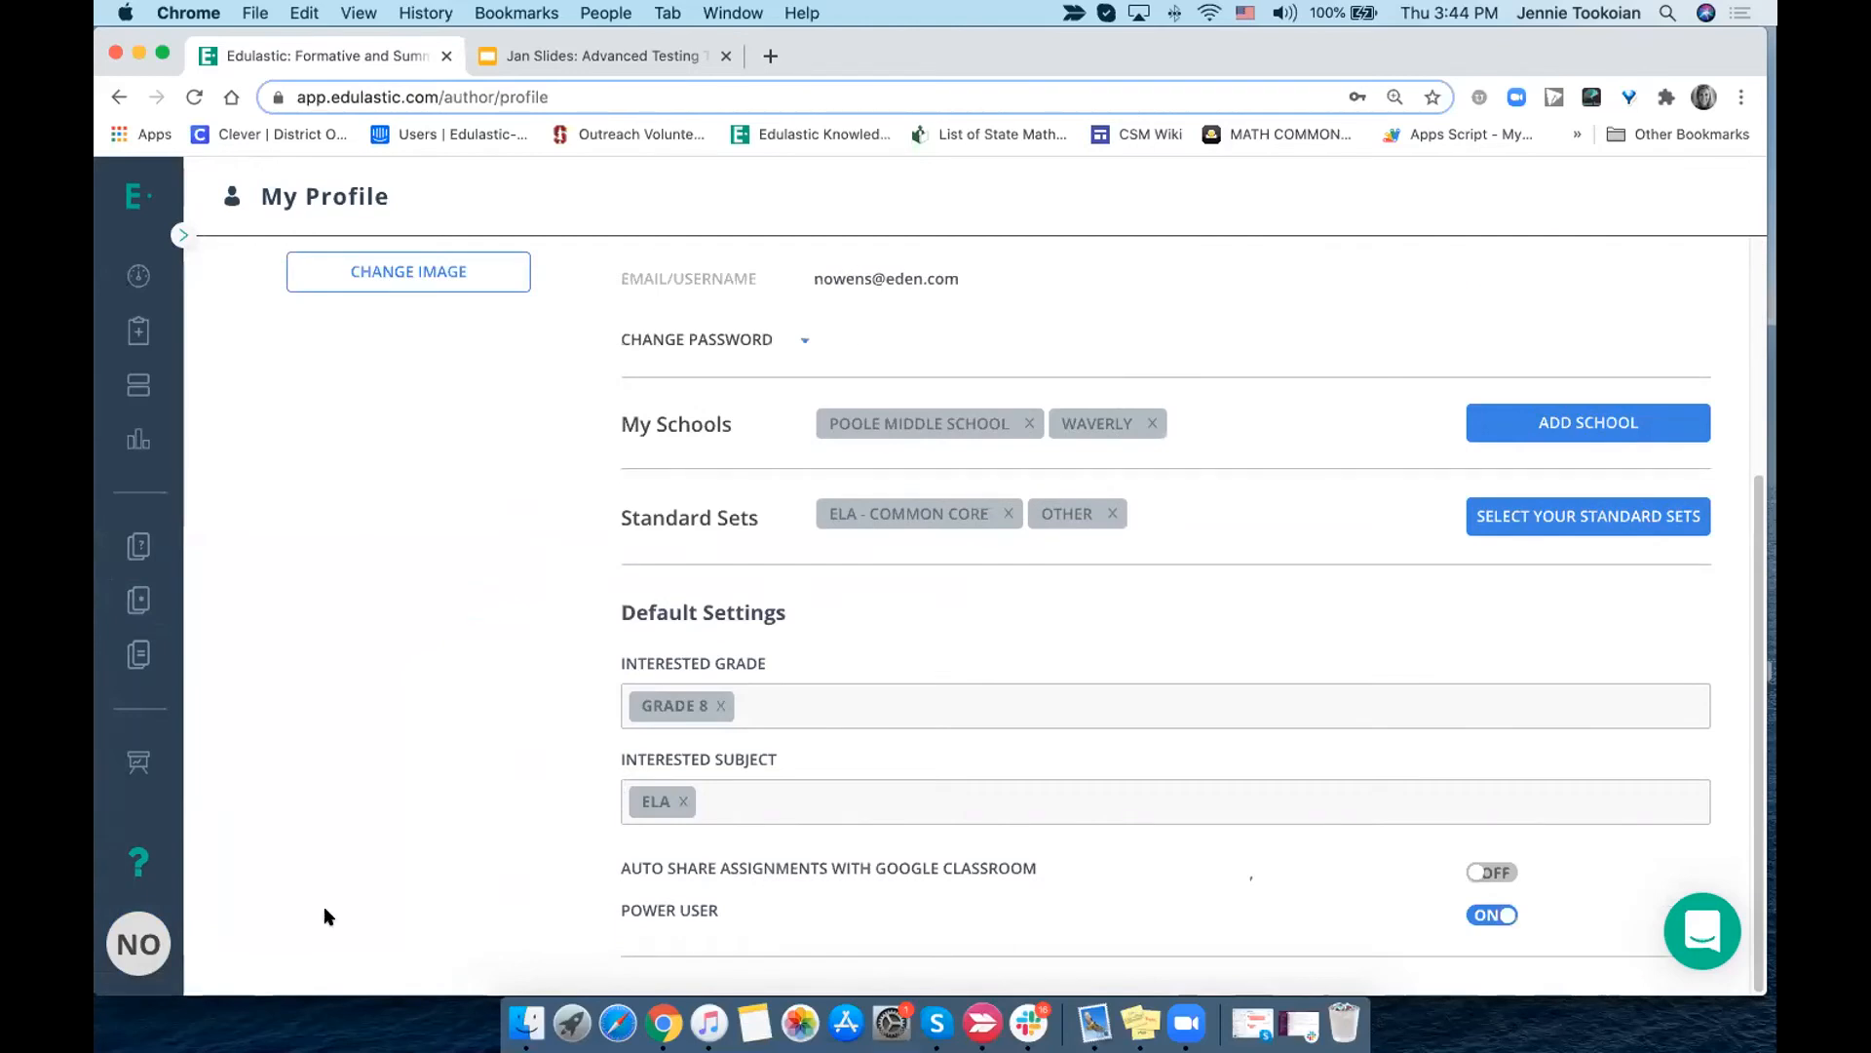
pyautogui.click(137, 931)
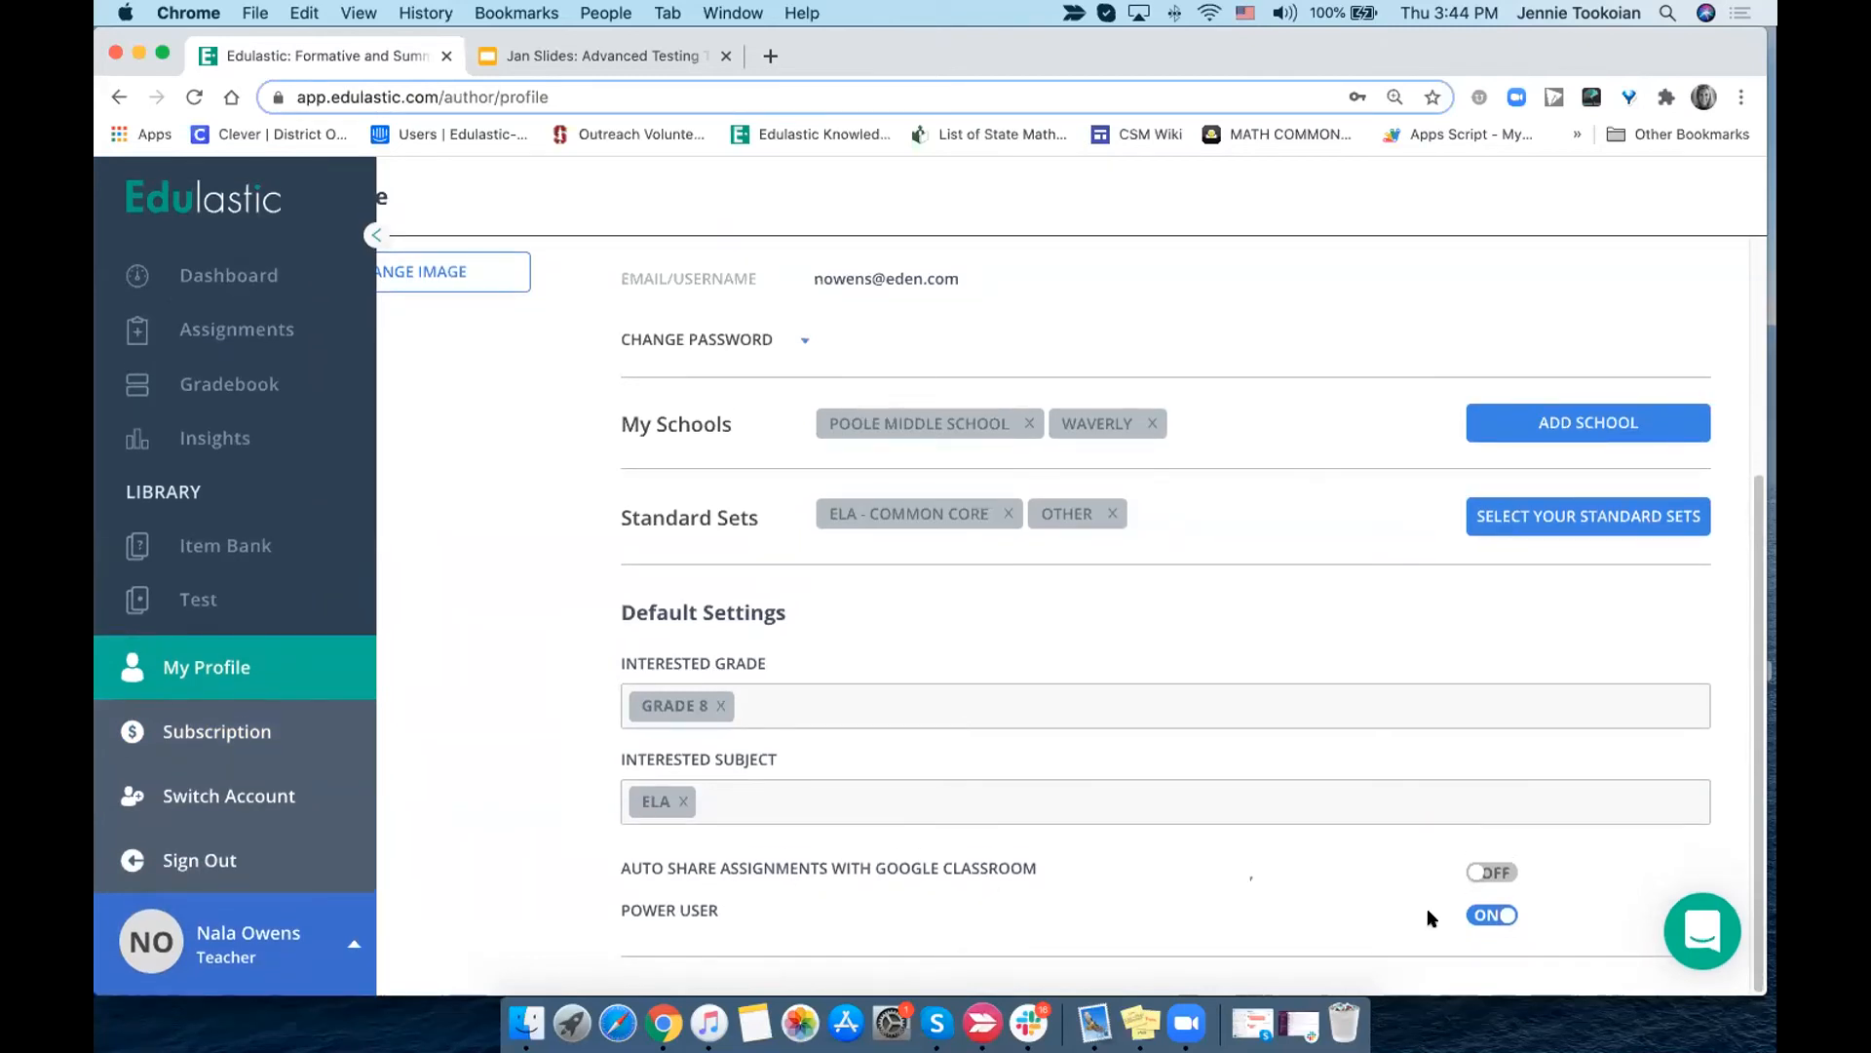
# - Switch the Power User setting off and back on, and dismiss the notifications
pyautogui.click(1487, 917)
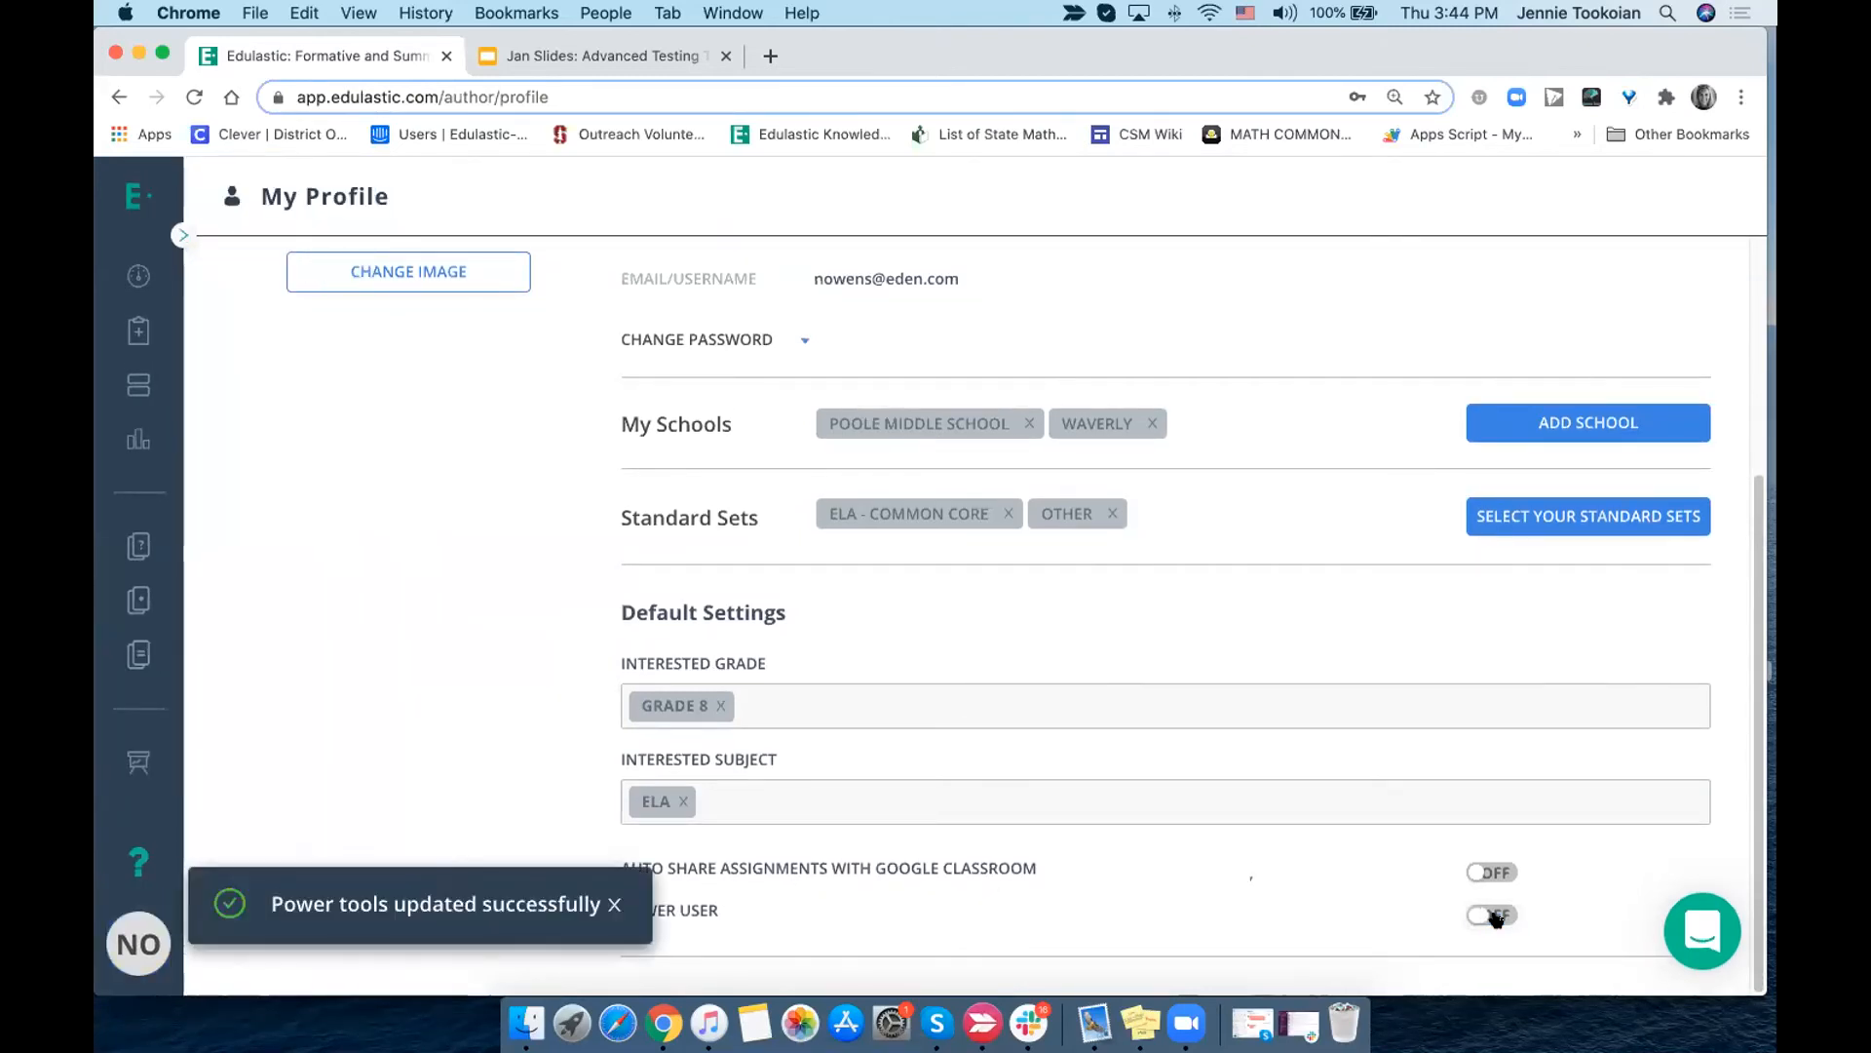
pyautogui.click(1495, 918)
pyautogui.click(608, 810)
pyautogui.click(610, 905)
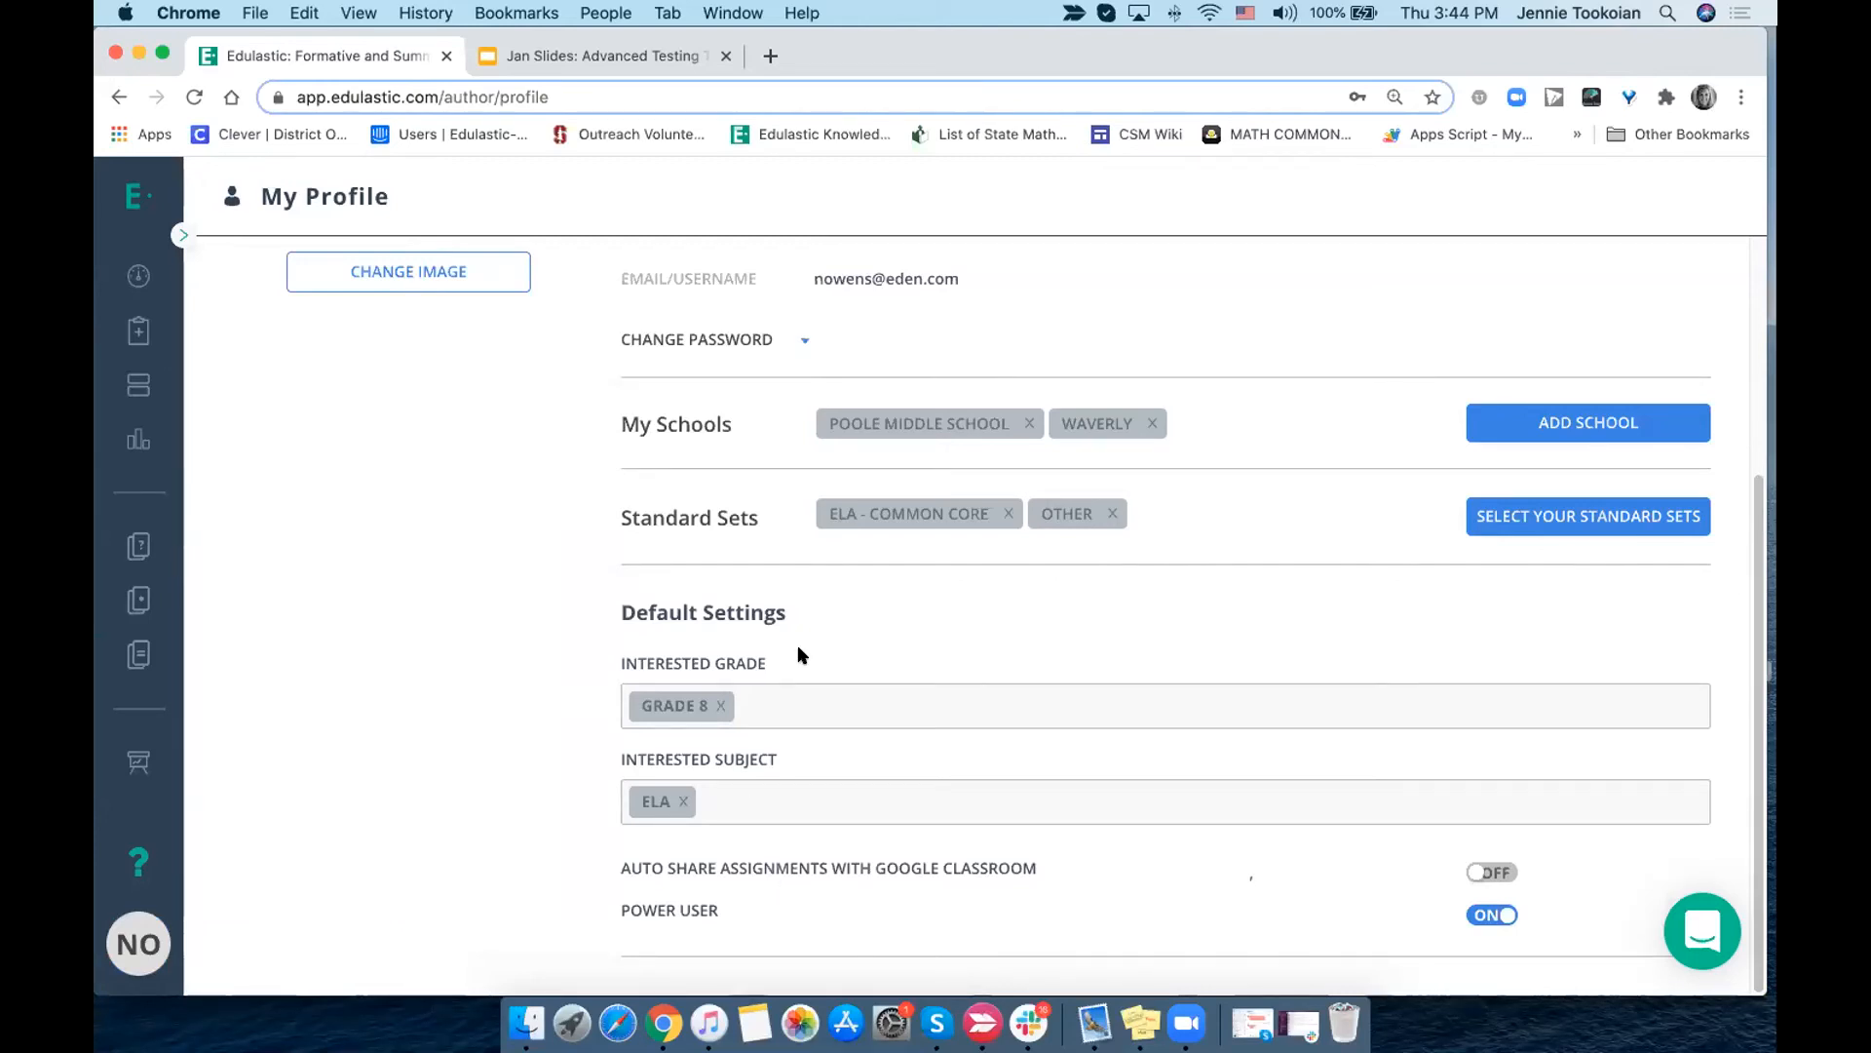
pyautogui.scroll(5, 799, 654)
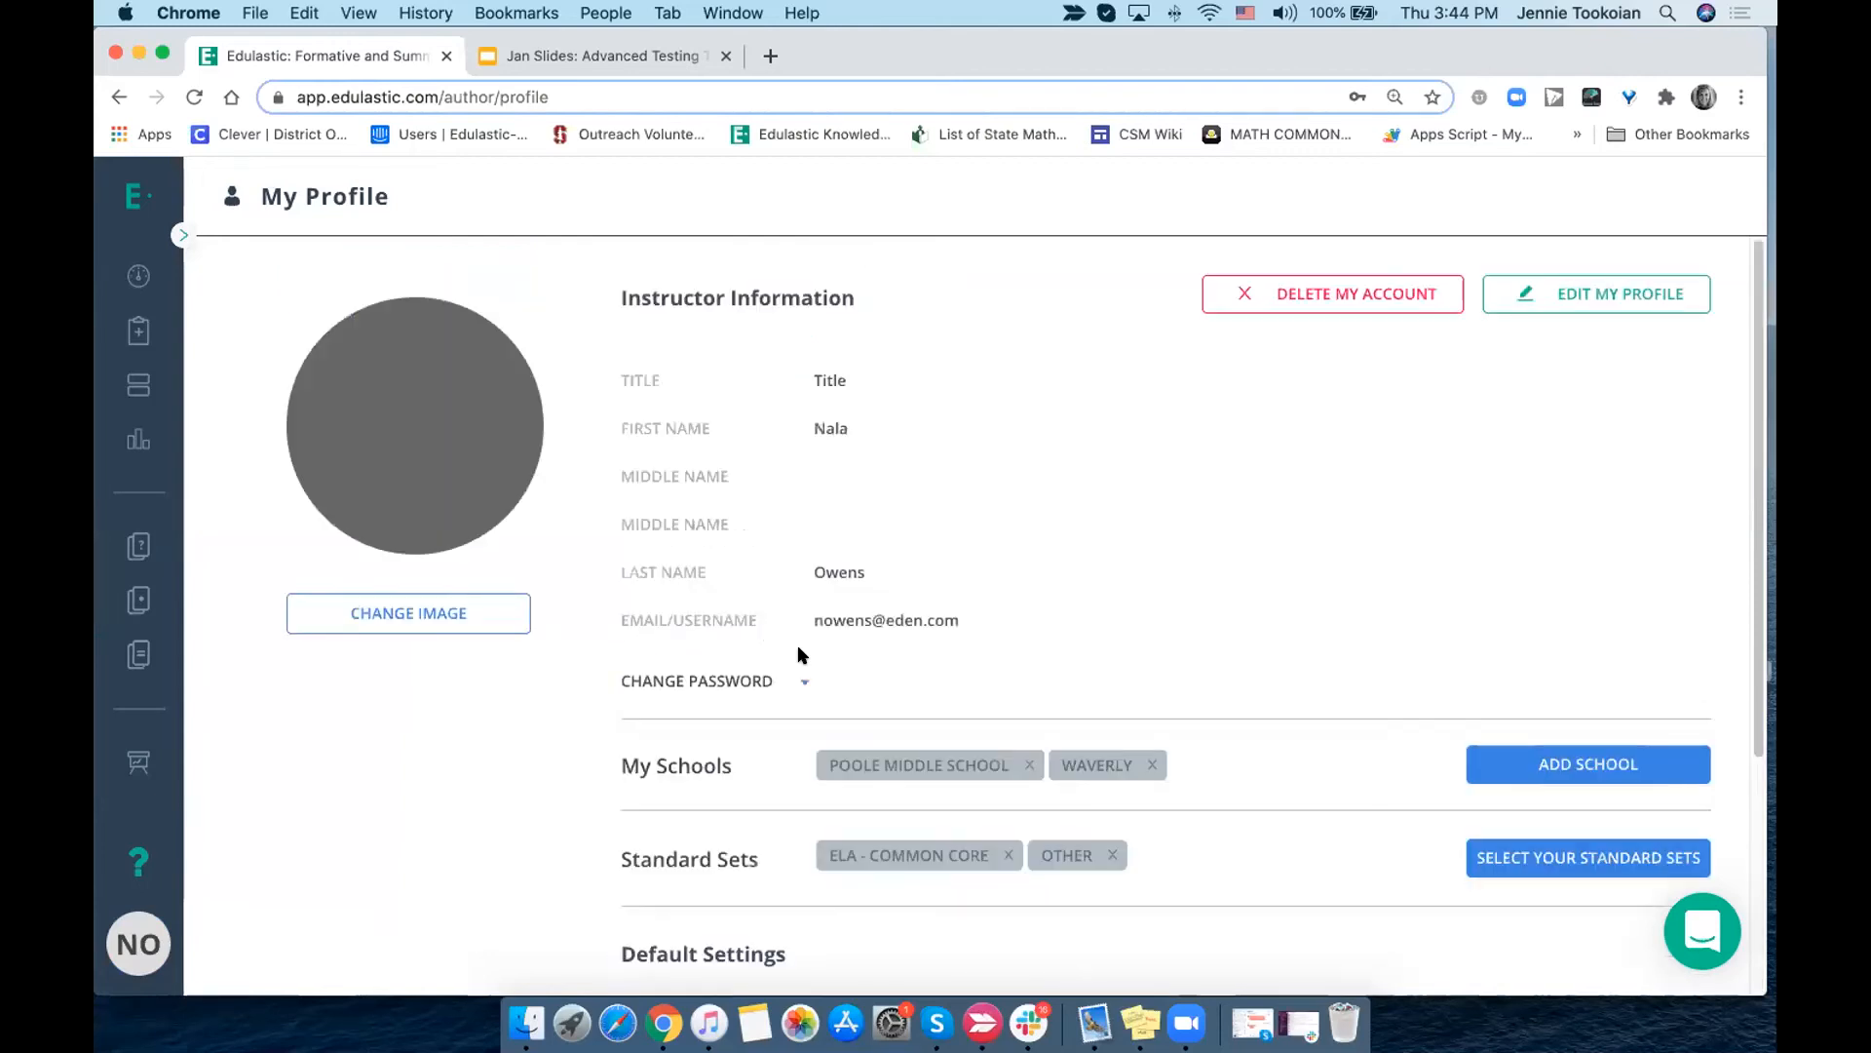
pyautogui.scroll(-5, 799, 654)
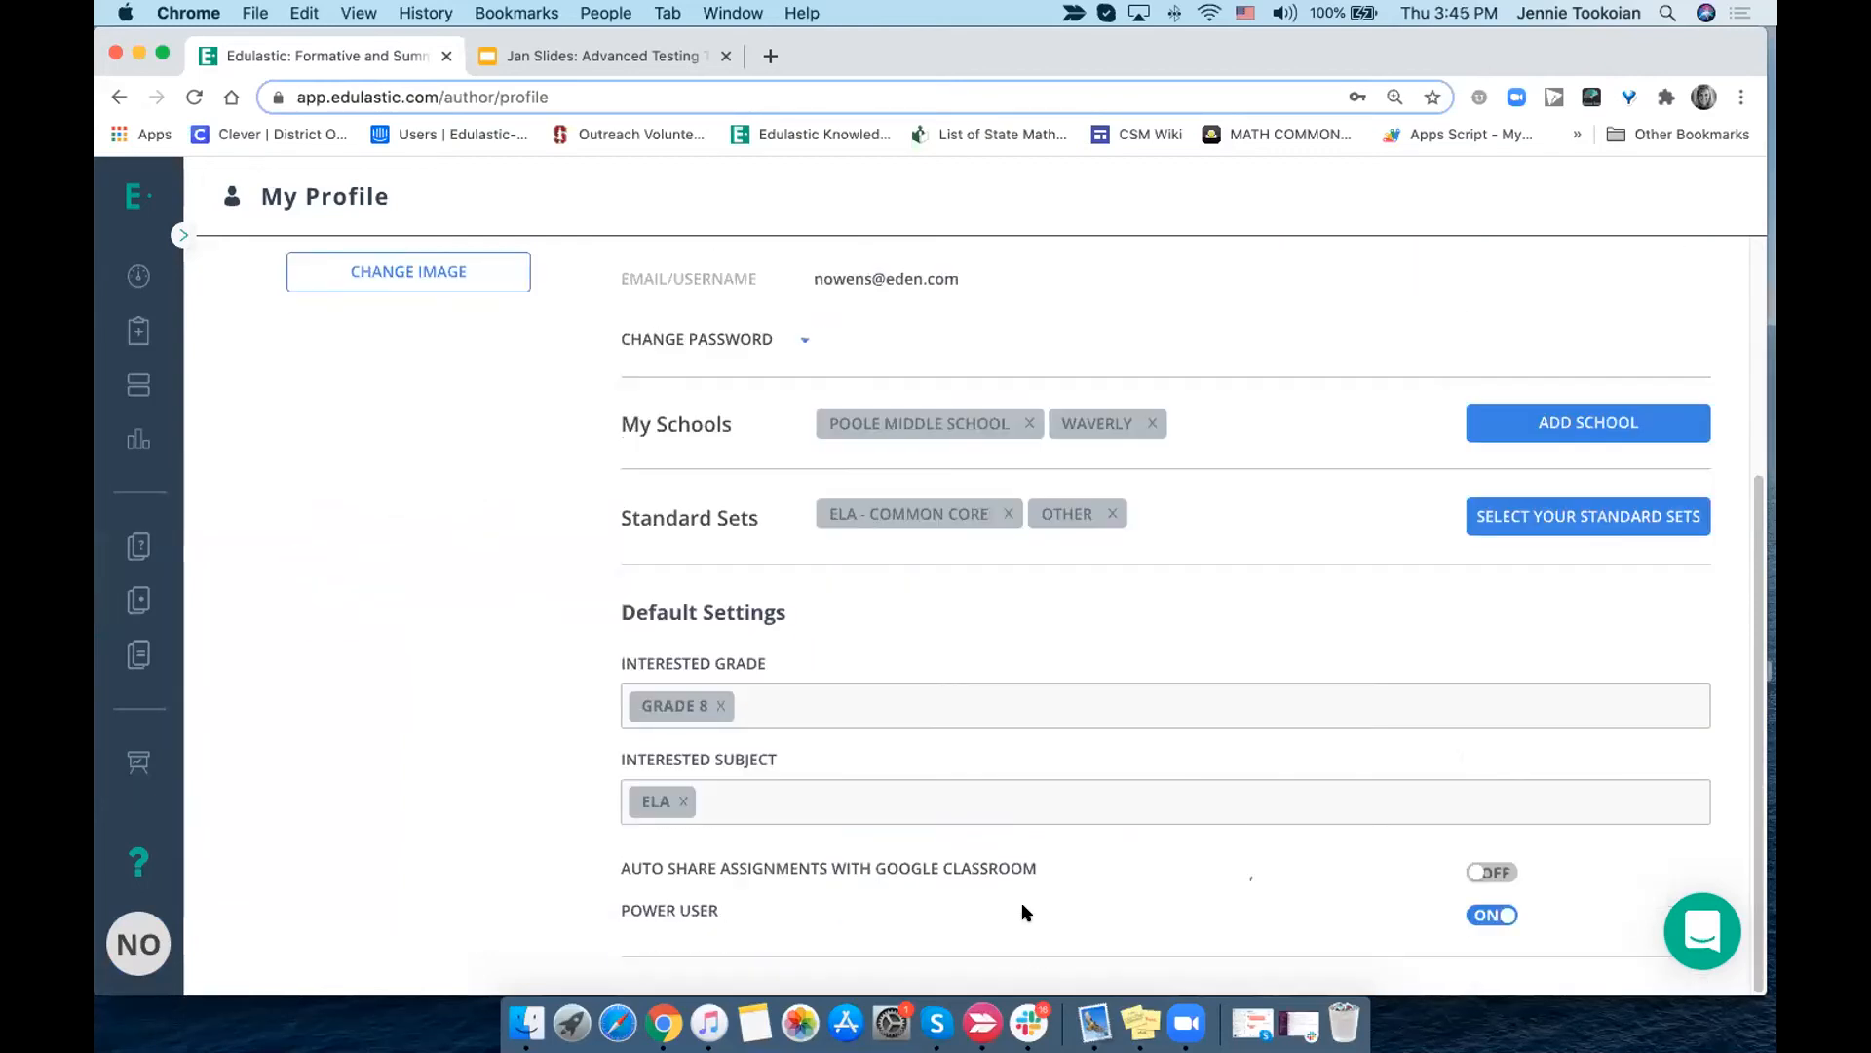
# - Return to the test library and create a new test from scratch
pyautogui.click(139, 600)
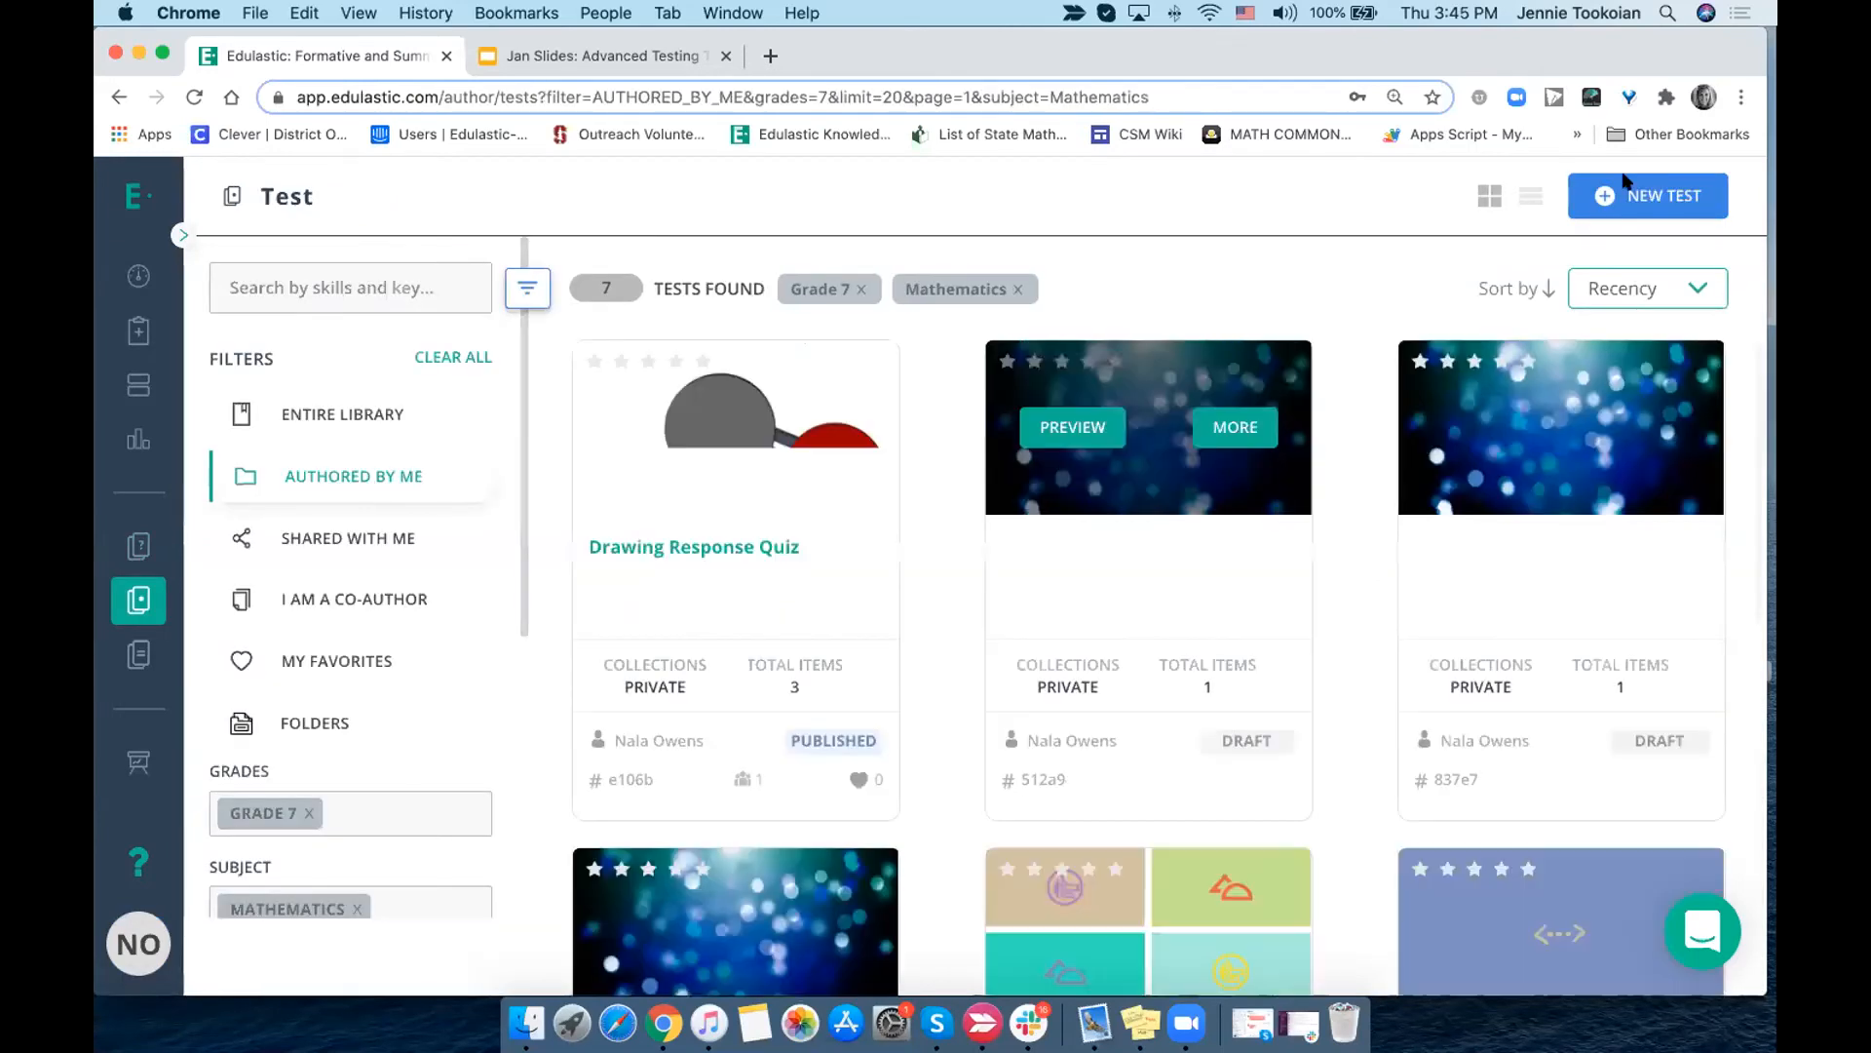
pyautogui.click(1660, 197)
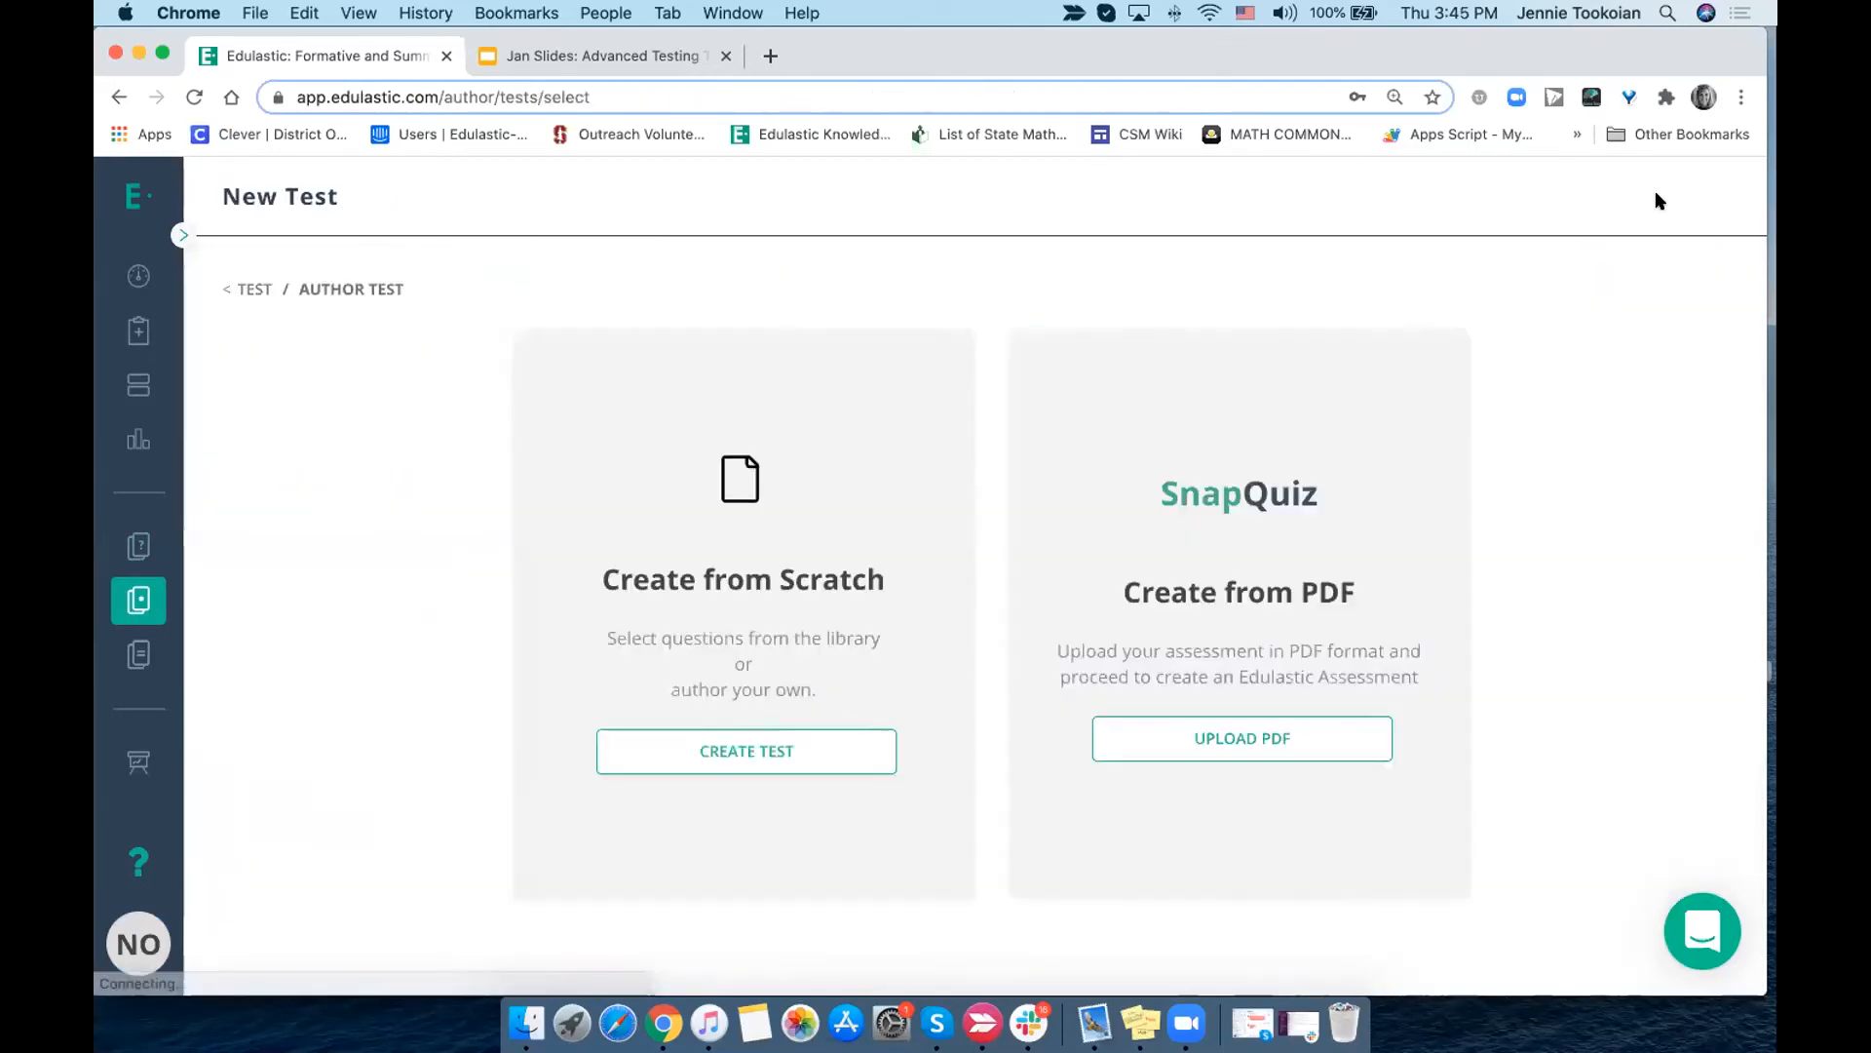
pyautogui.click(753, 750)
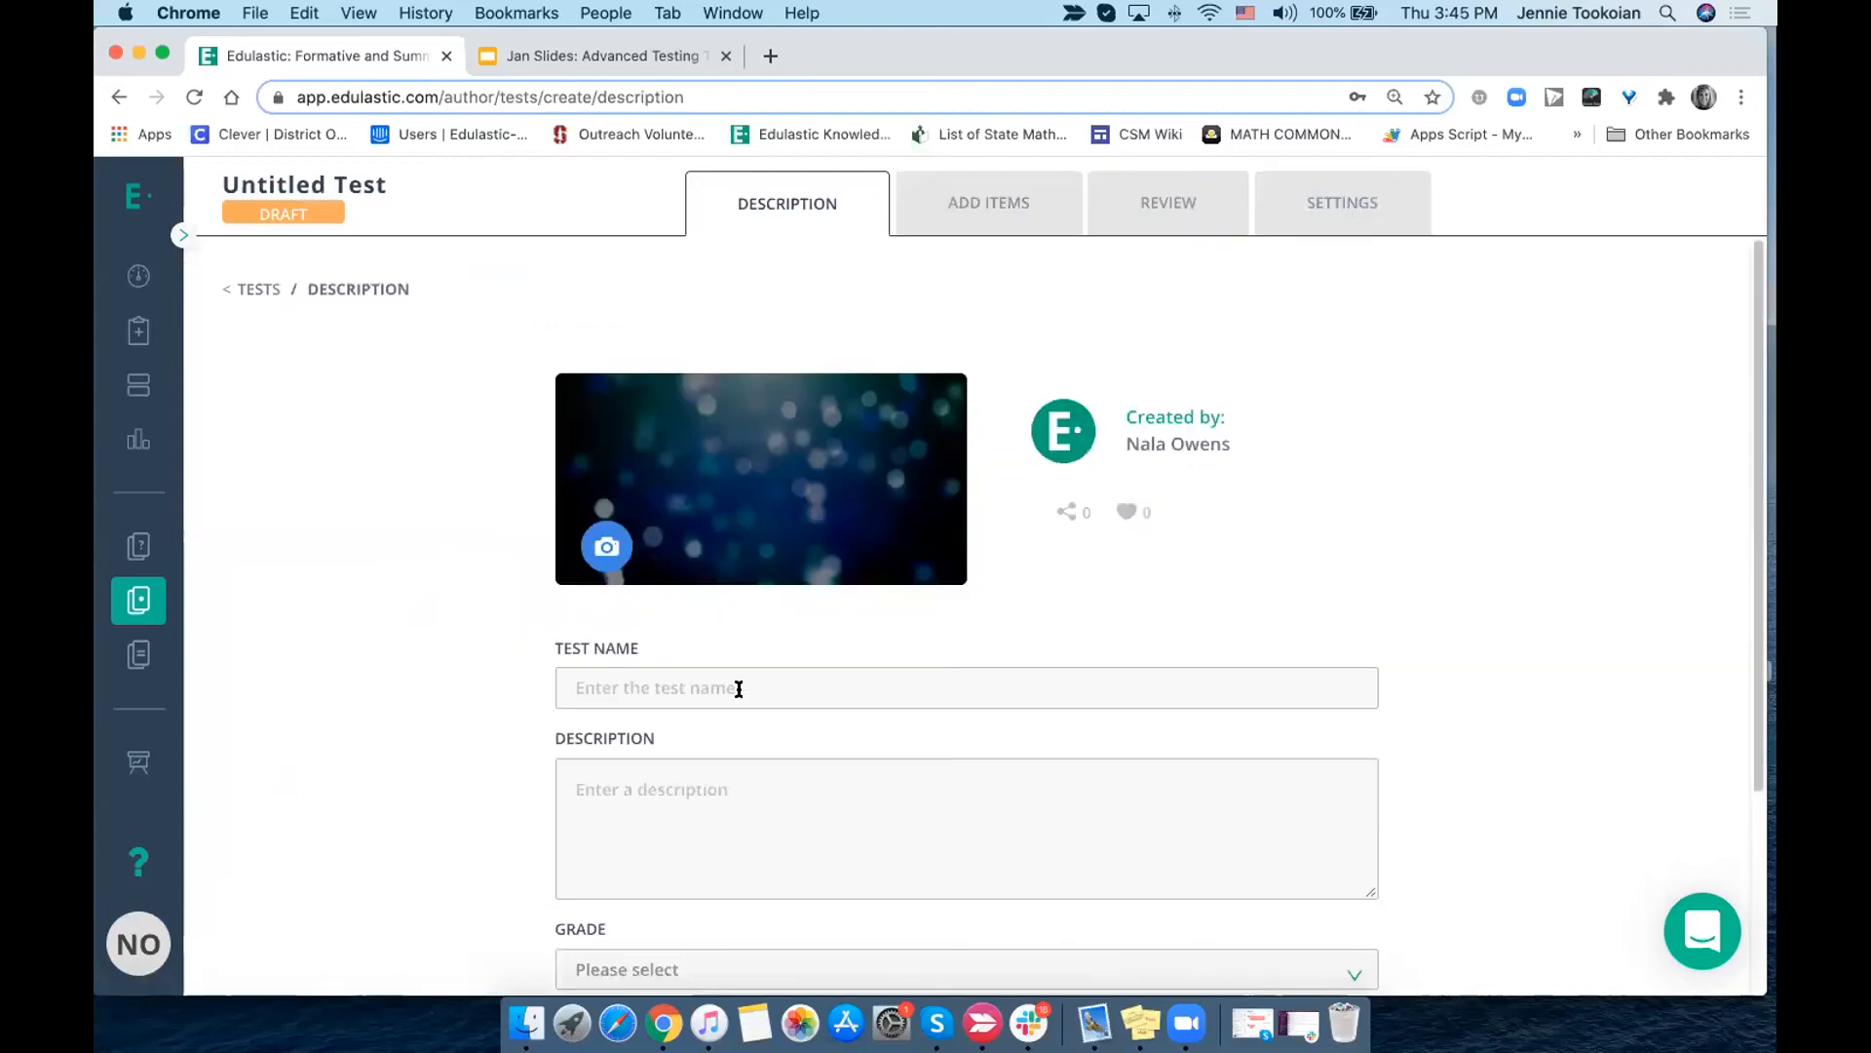
# - Name the new test "Advanced"
pyautogui.rightClick(737, 687)
pyautogui.click(660, 681)
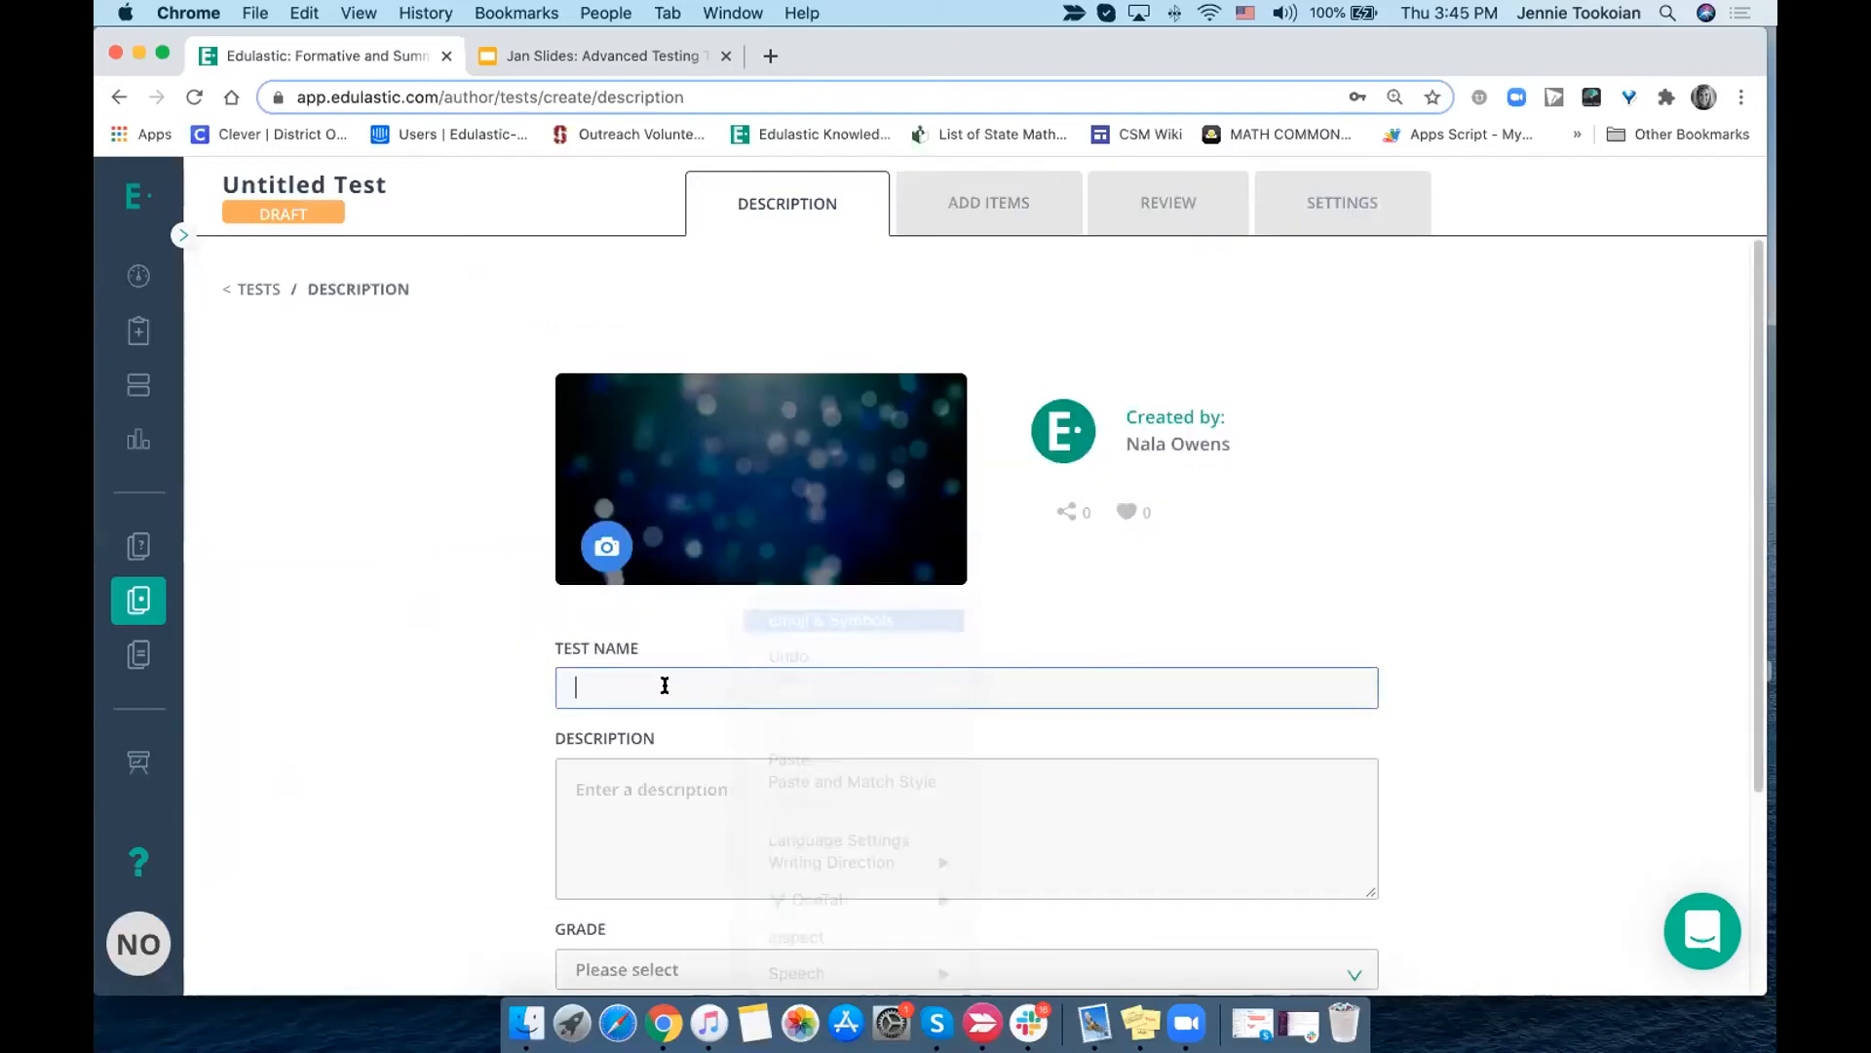
pyautogui.write('Adv')
pyautogui.write('am ew')
pyautogui.press('BackSpace')
pyautogui.press('BackSpace')
pyautogui.press('BackSpace')
pyautogui.press('BackSpace')
pyautogui.write('nced')
# - Set the grade to Grade 7 and the subject to Mathematics for the Advanced test
pyautogui.scroll(-3, 656, 687)
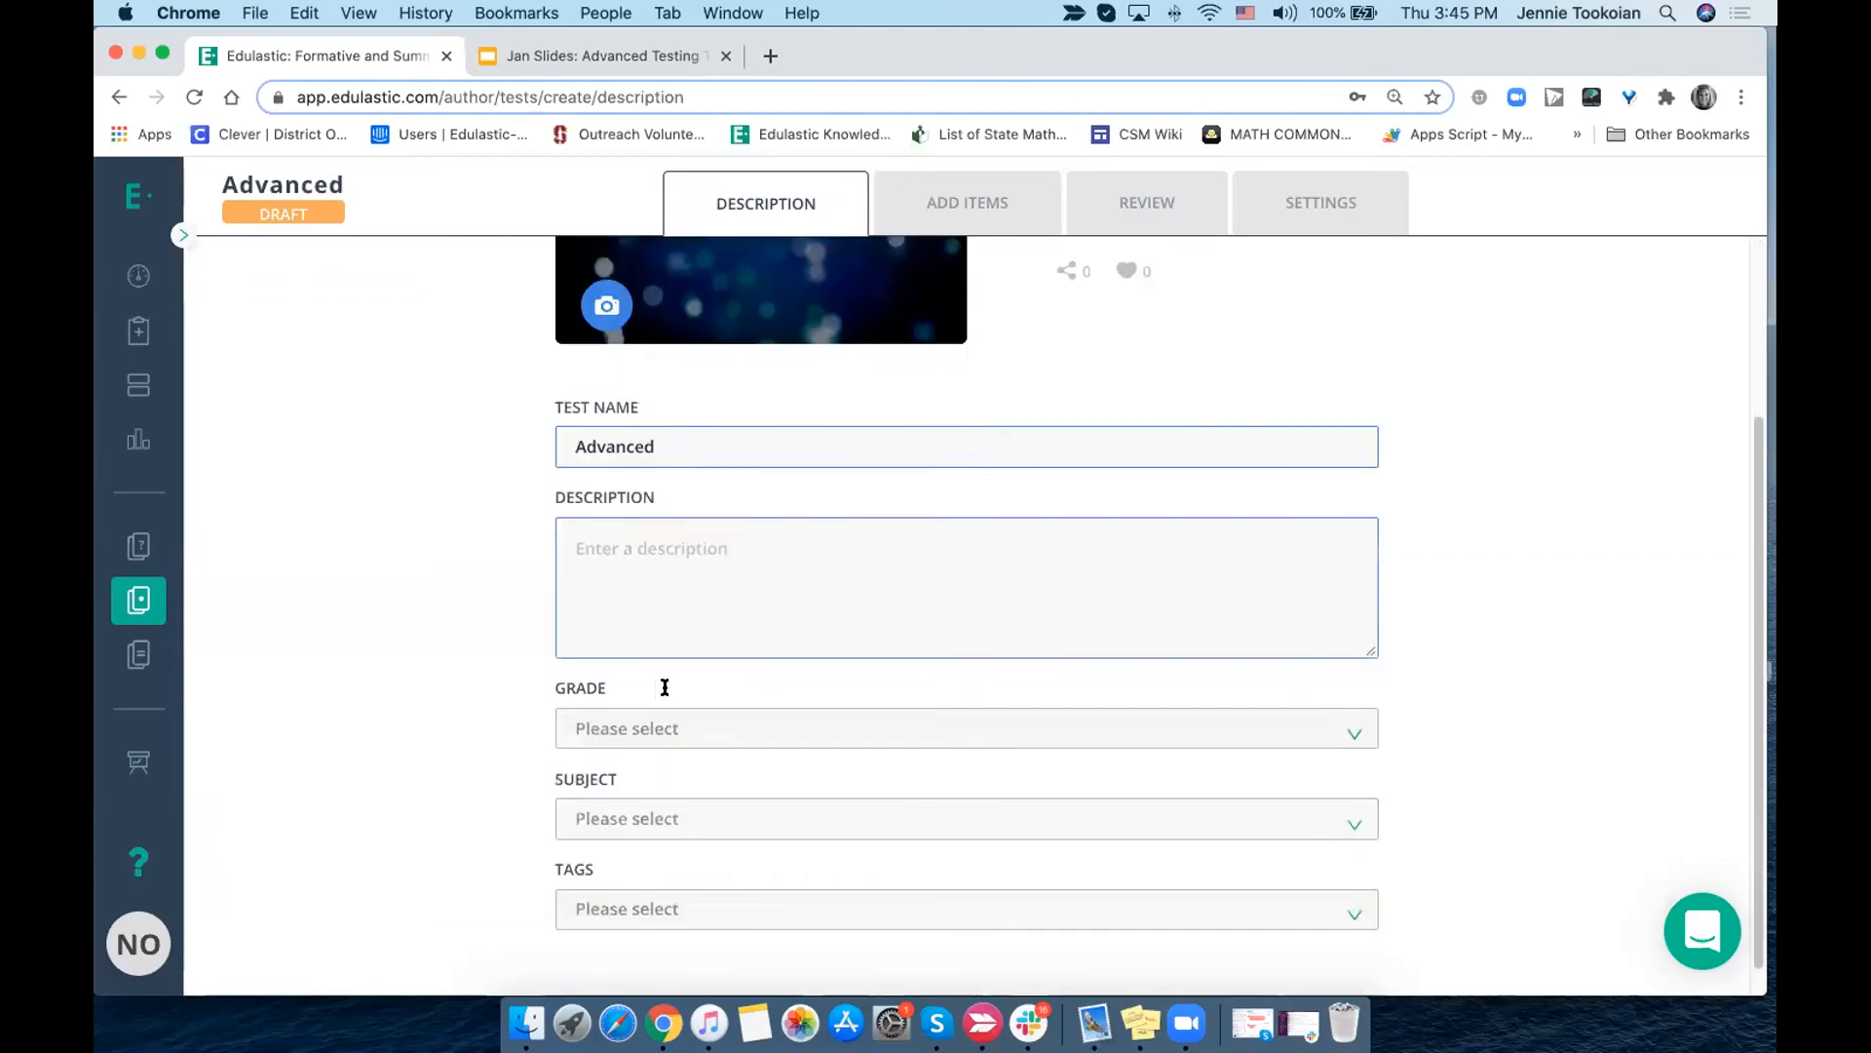
pyautogui.click(614, 700)
pyautogui.click(614, 653)
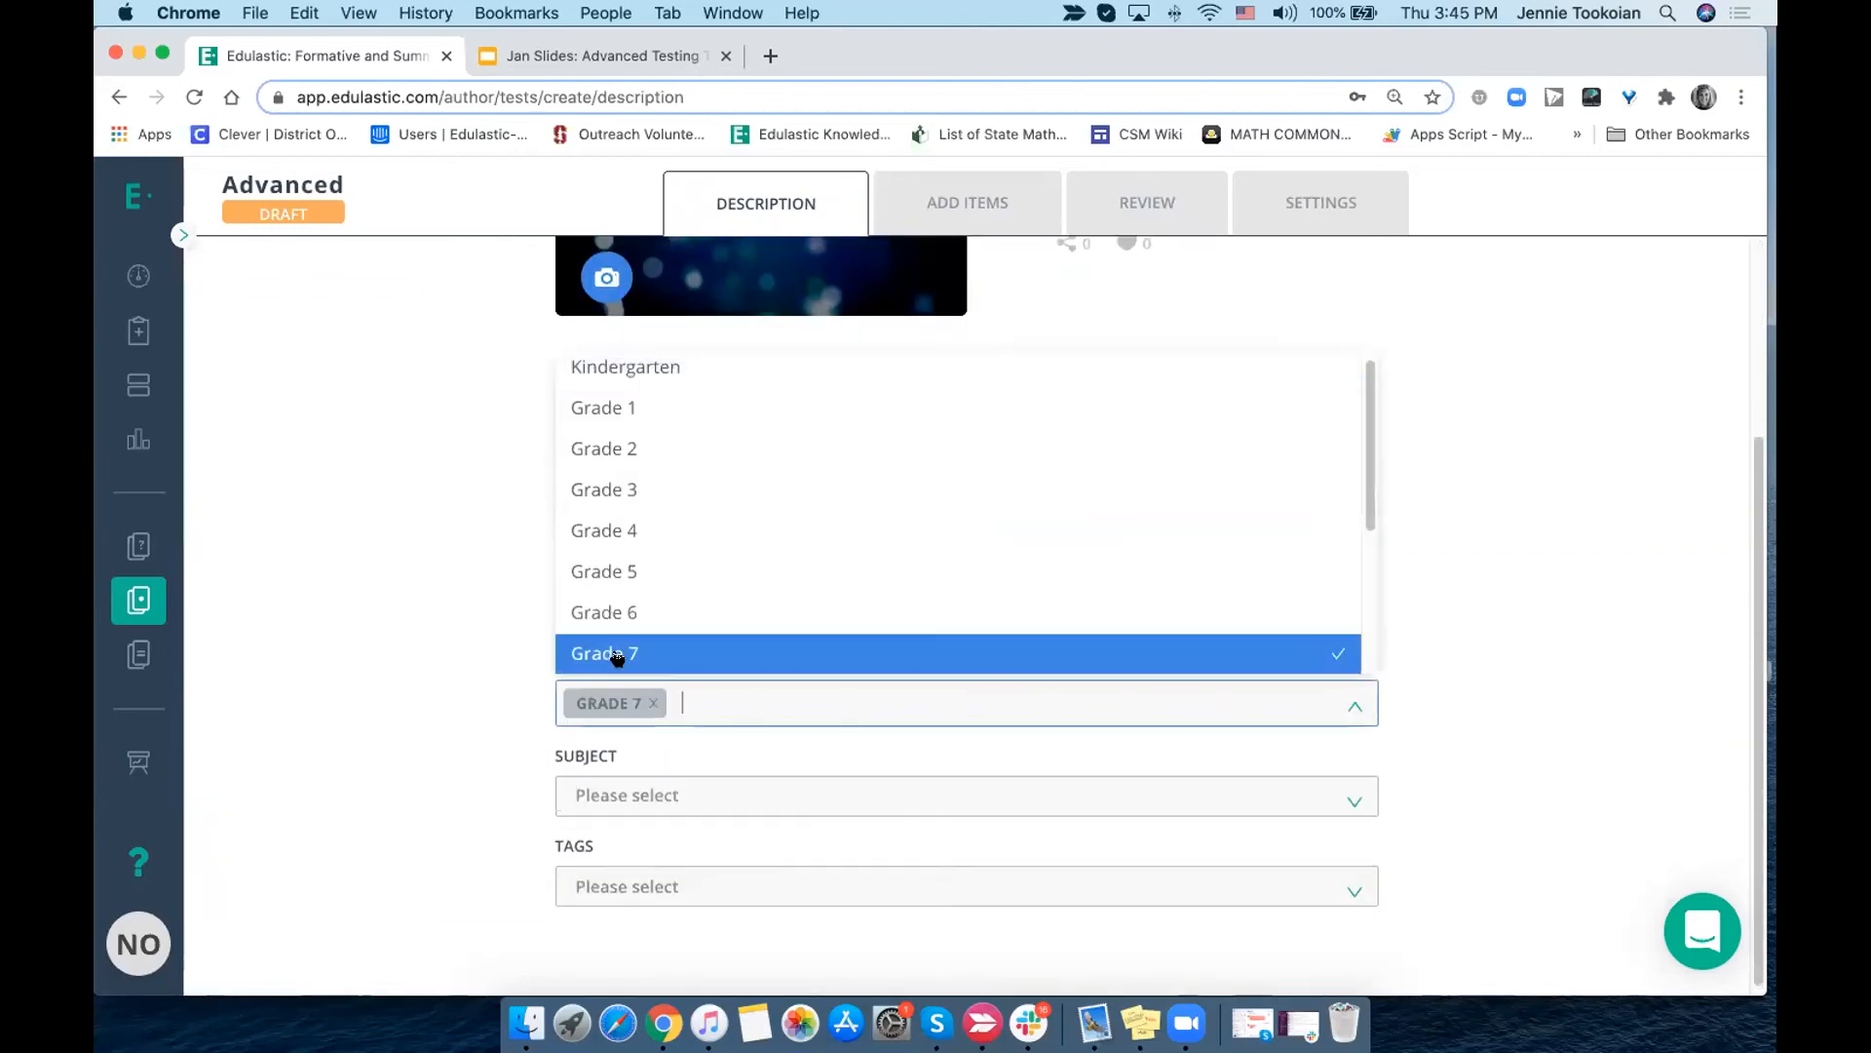
pyautogui.click(614, 794)
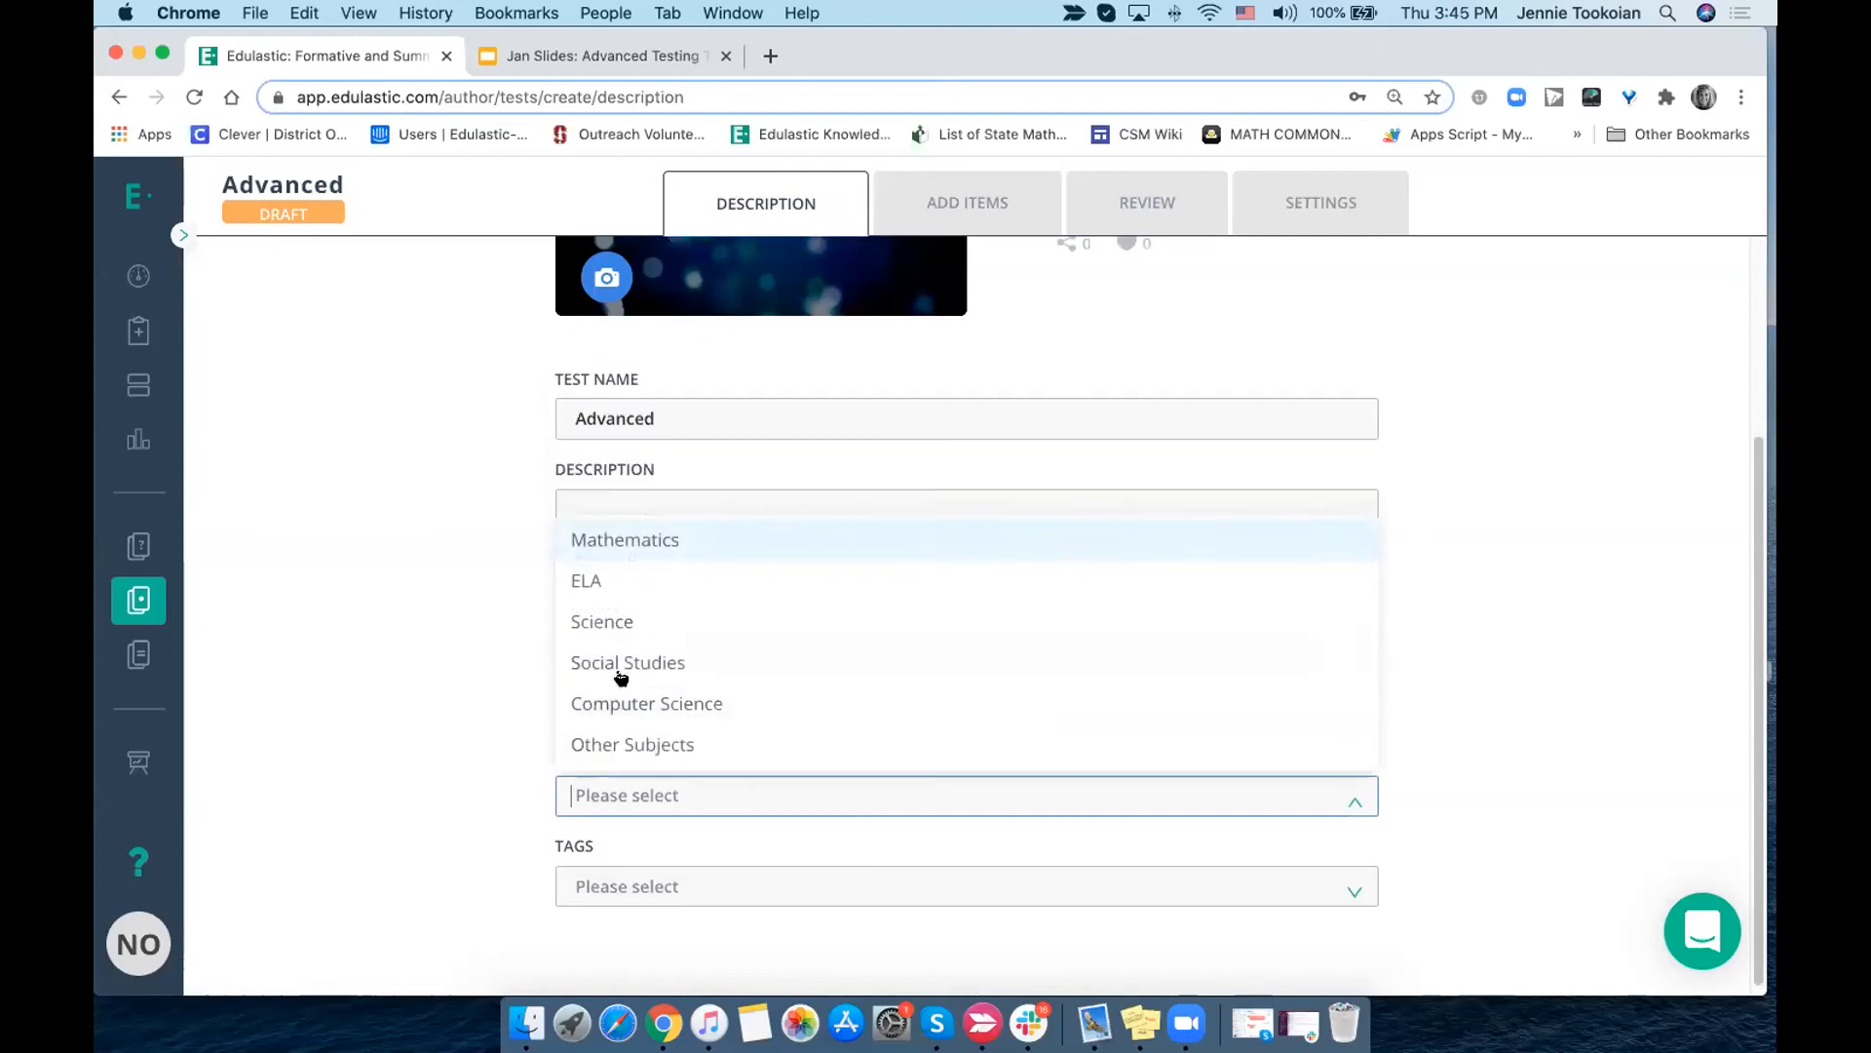
pyautogui.click(626, 539)
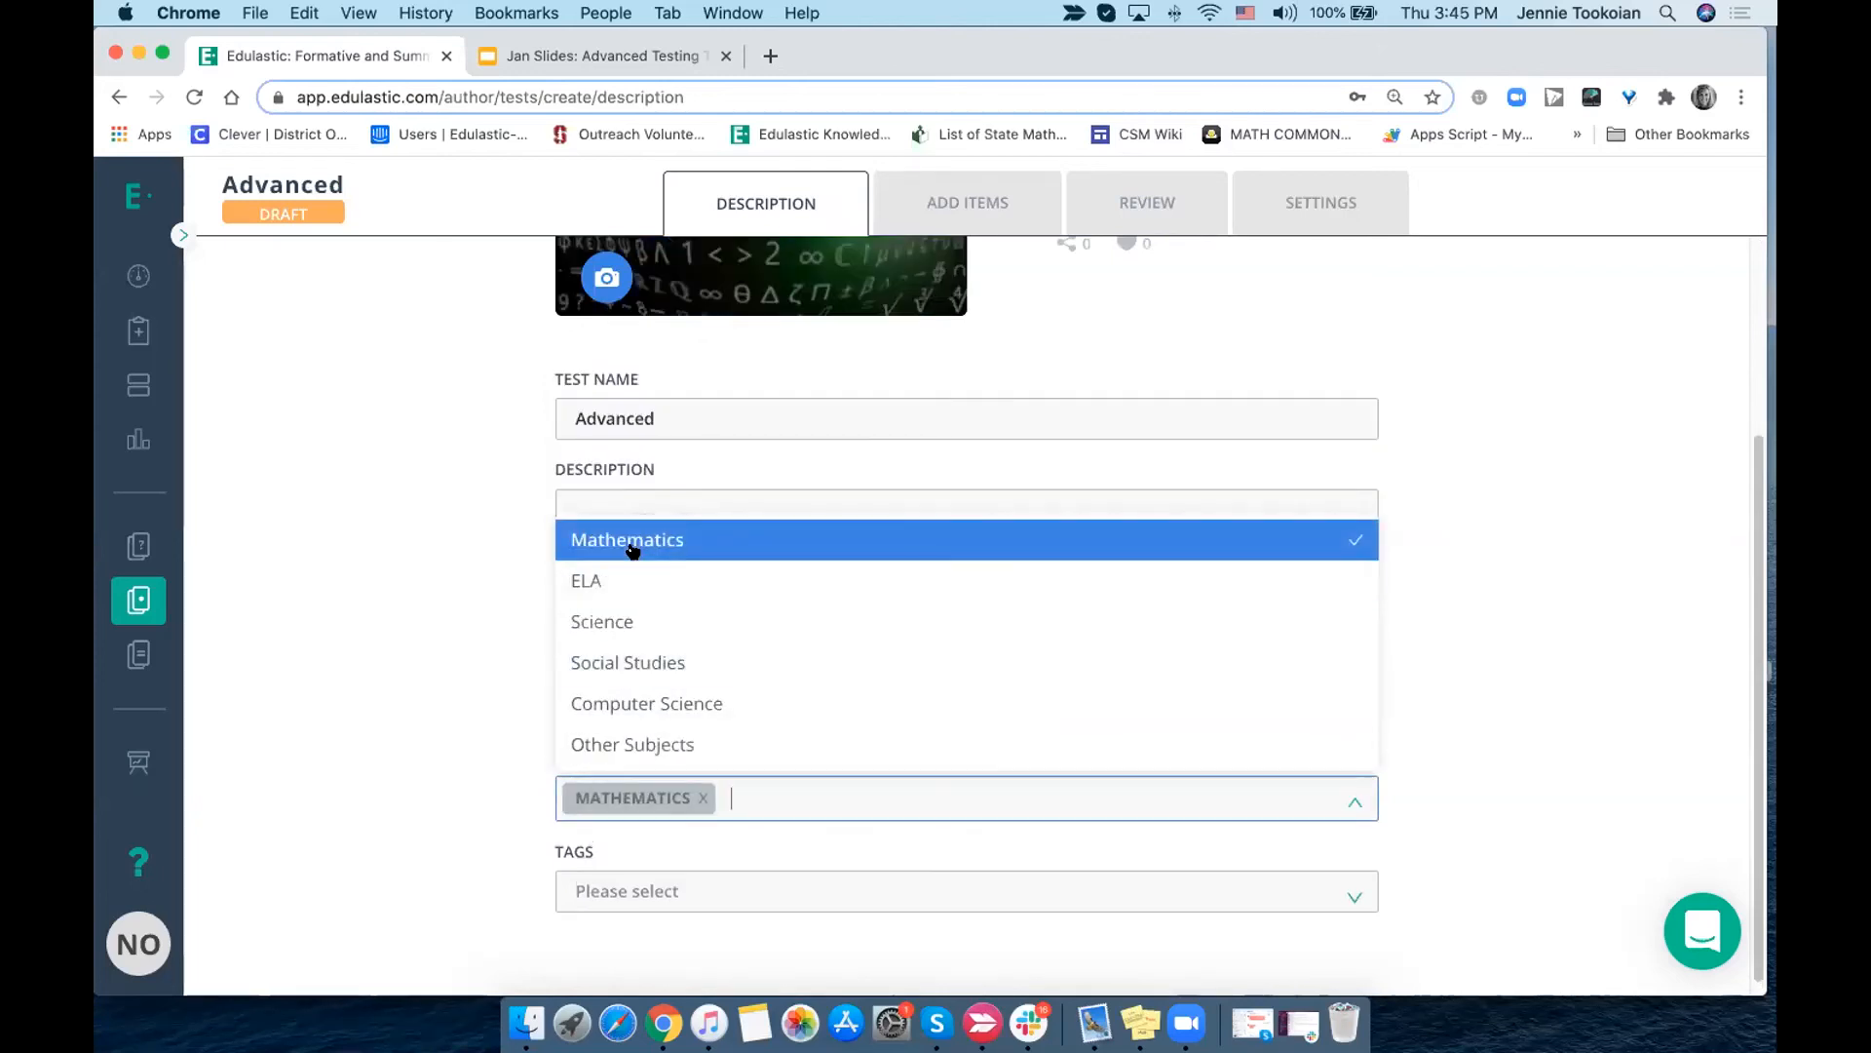
# - Create a new tag "Fall 2020 ELA CFA 1" and assign it to the test
pyautogui.click(649, 889)
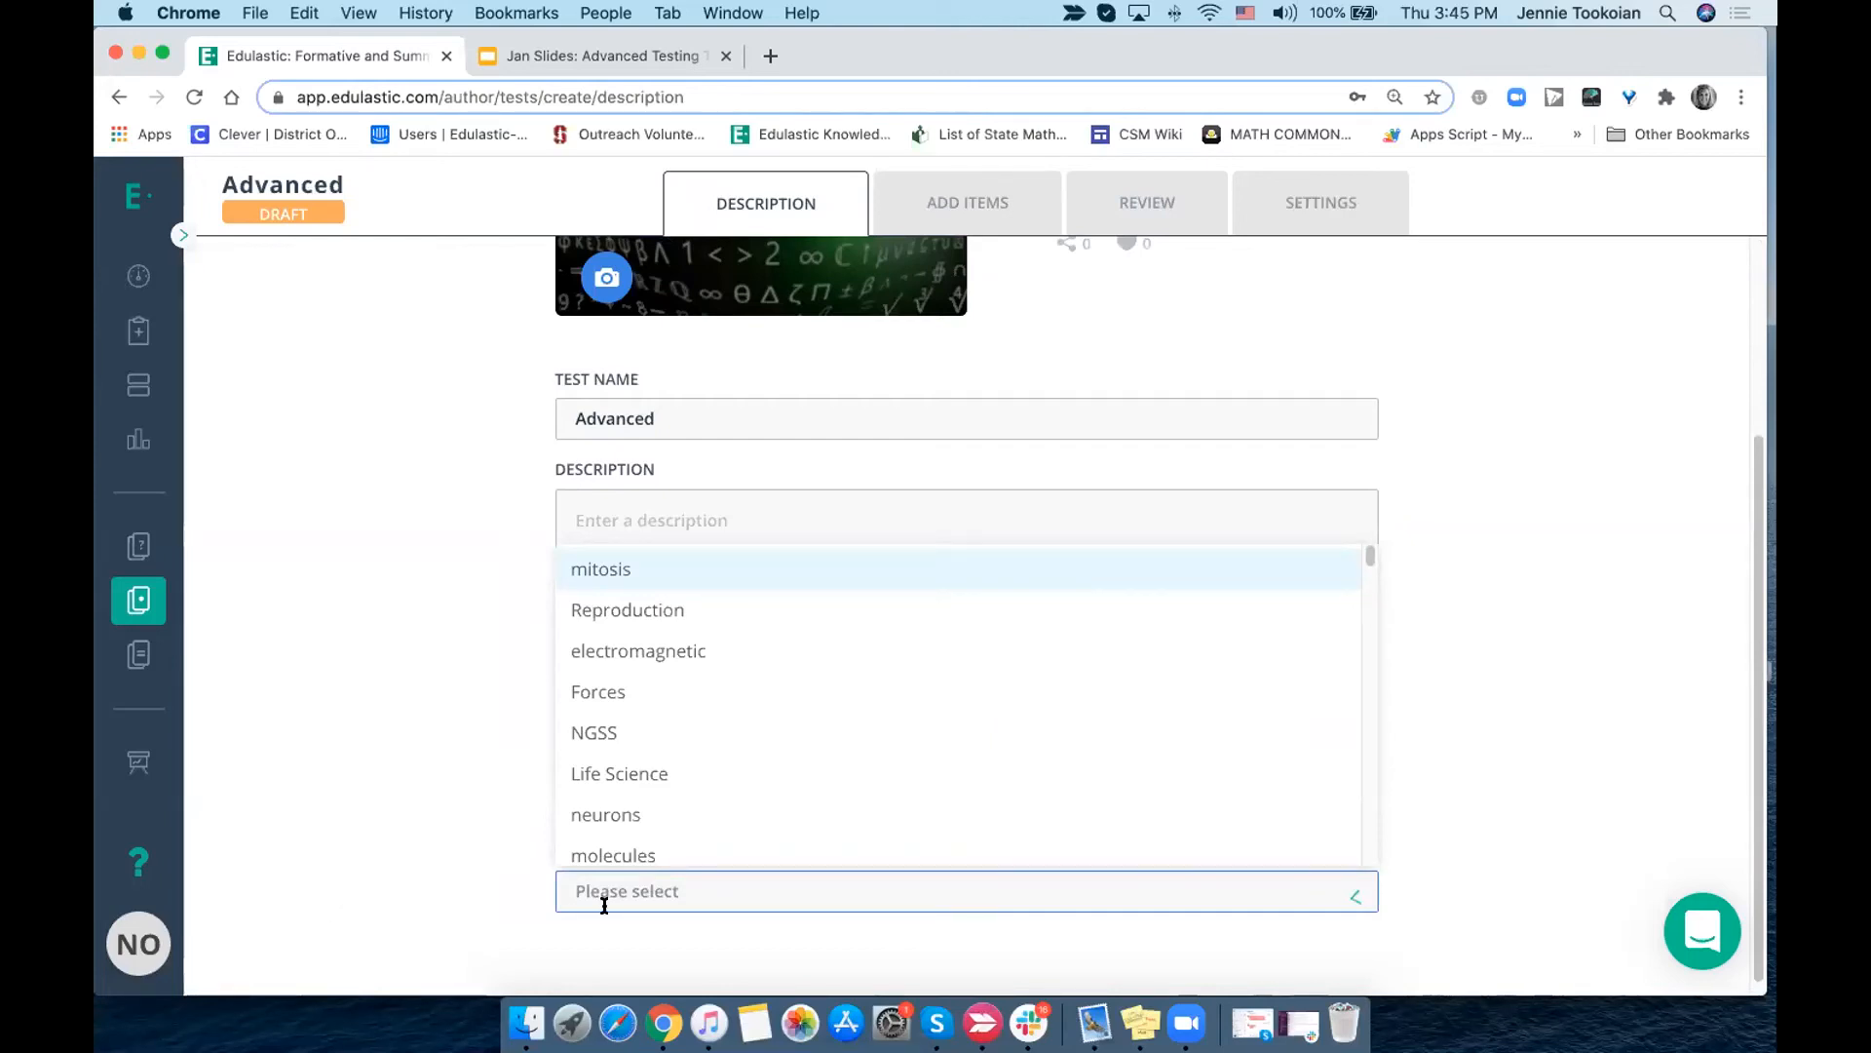
pyautogui.click(604, 901)
pyautogui.click(604, 896)
pyautogui.write('Fall 2002')
pyautogui.press('BackSpace')
pyautogui.press('BackSpace')
pyautogui.press('BackSpace')
pyautogui.write('202')
pyautogui.press('BackSpace')
pyautogui.press('BackSpace')
pyautogui.press('BackSpace')
pyautogui.write('2')
pyautogui.press('BackSpace')
pyautogui.write('020')
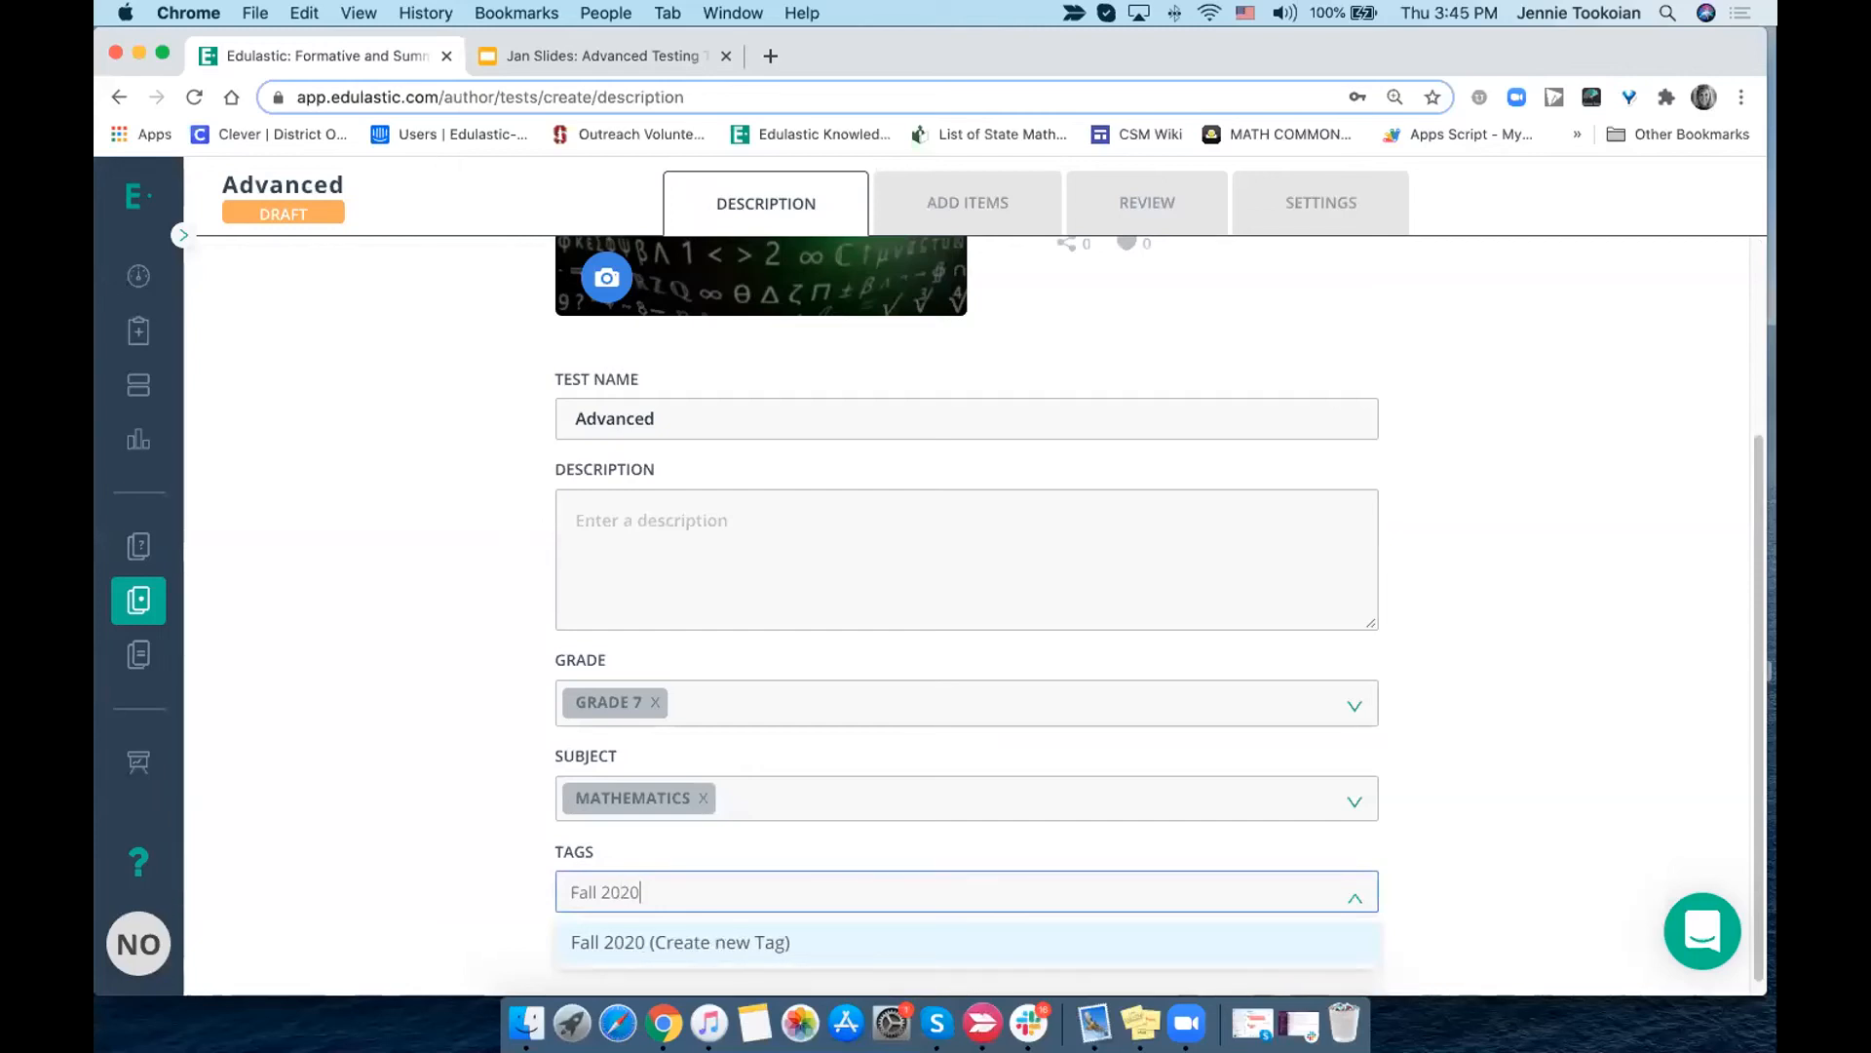
pyautogui.write(' ELA')
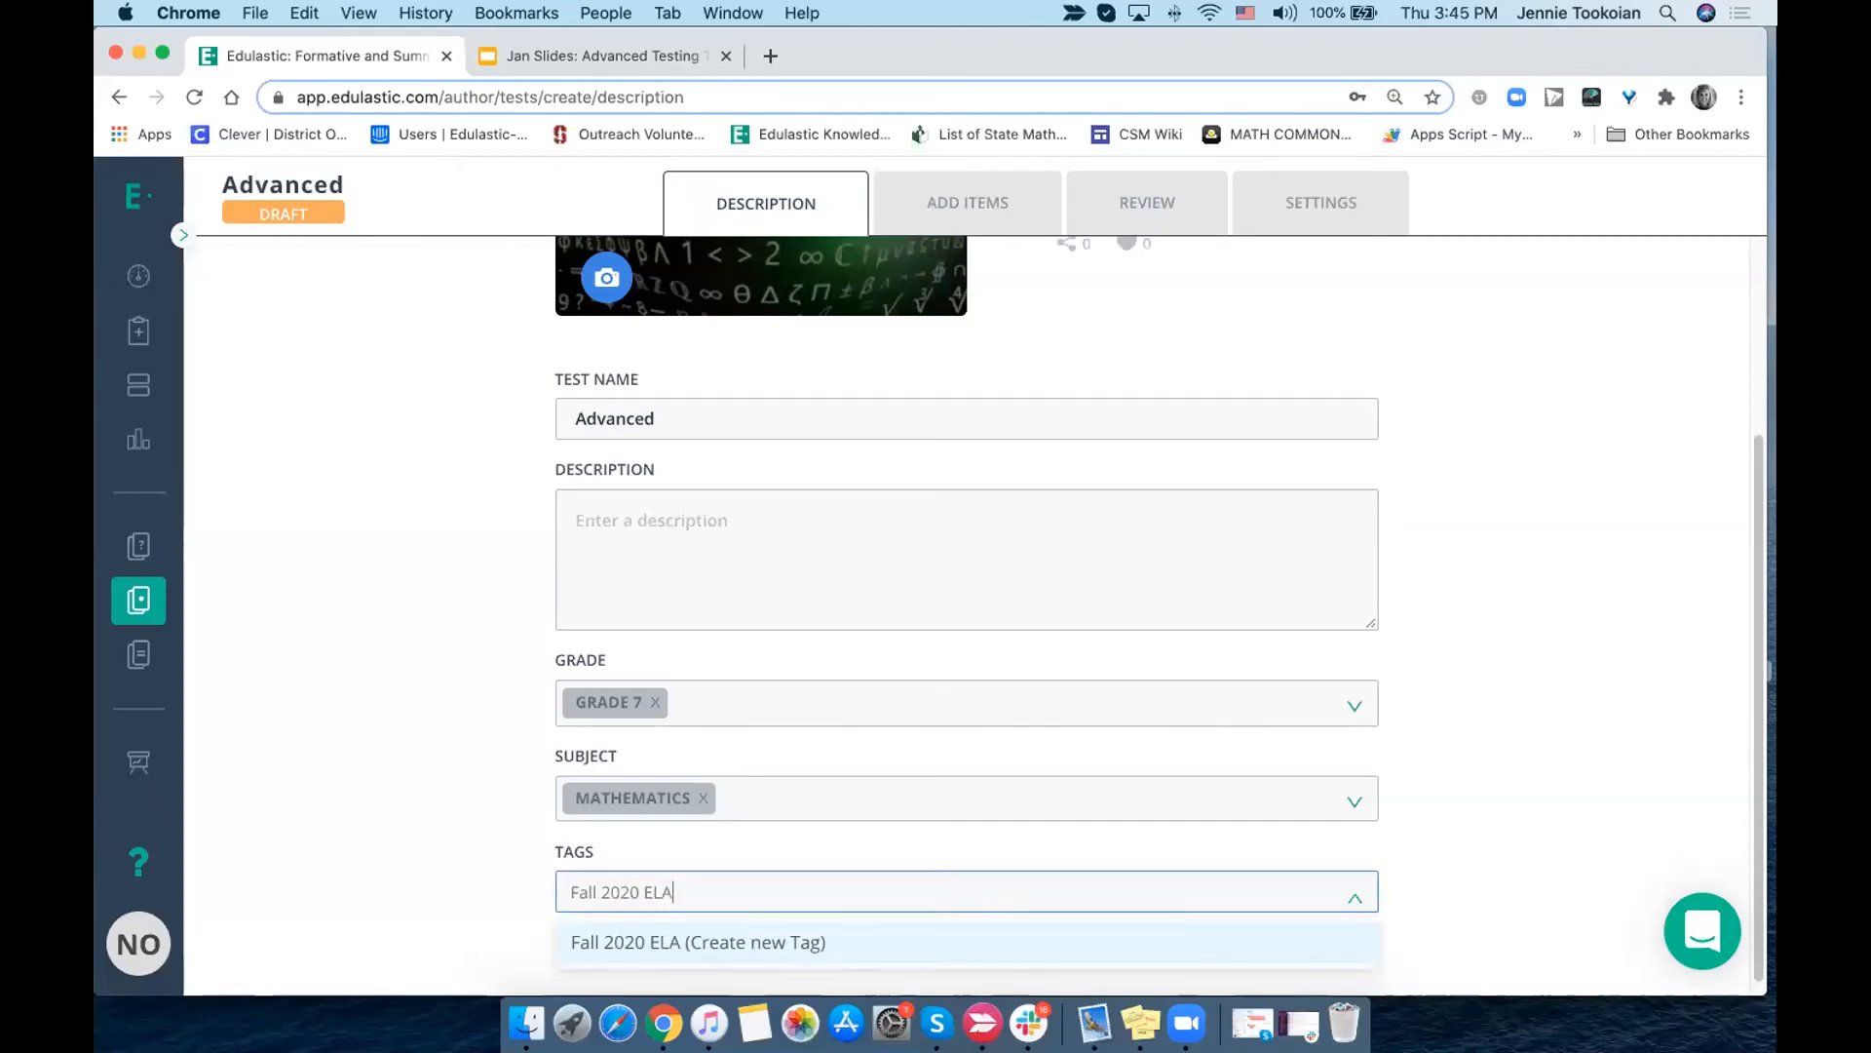
pyautogui.write(' CF')
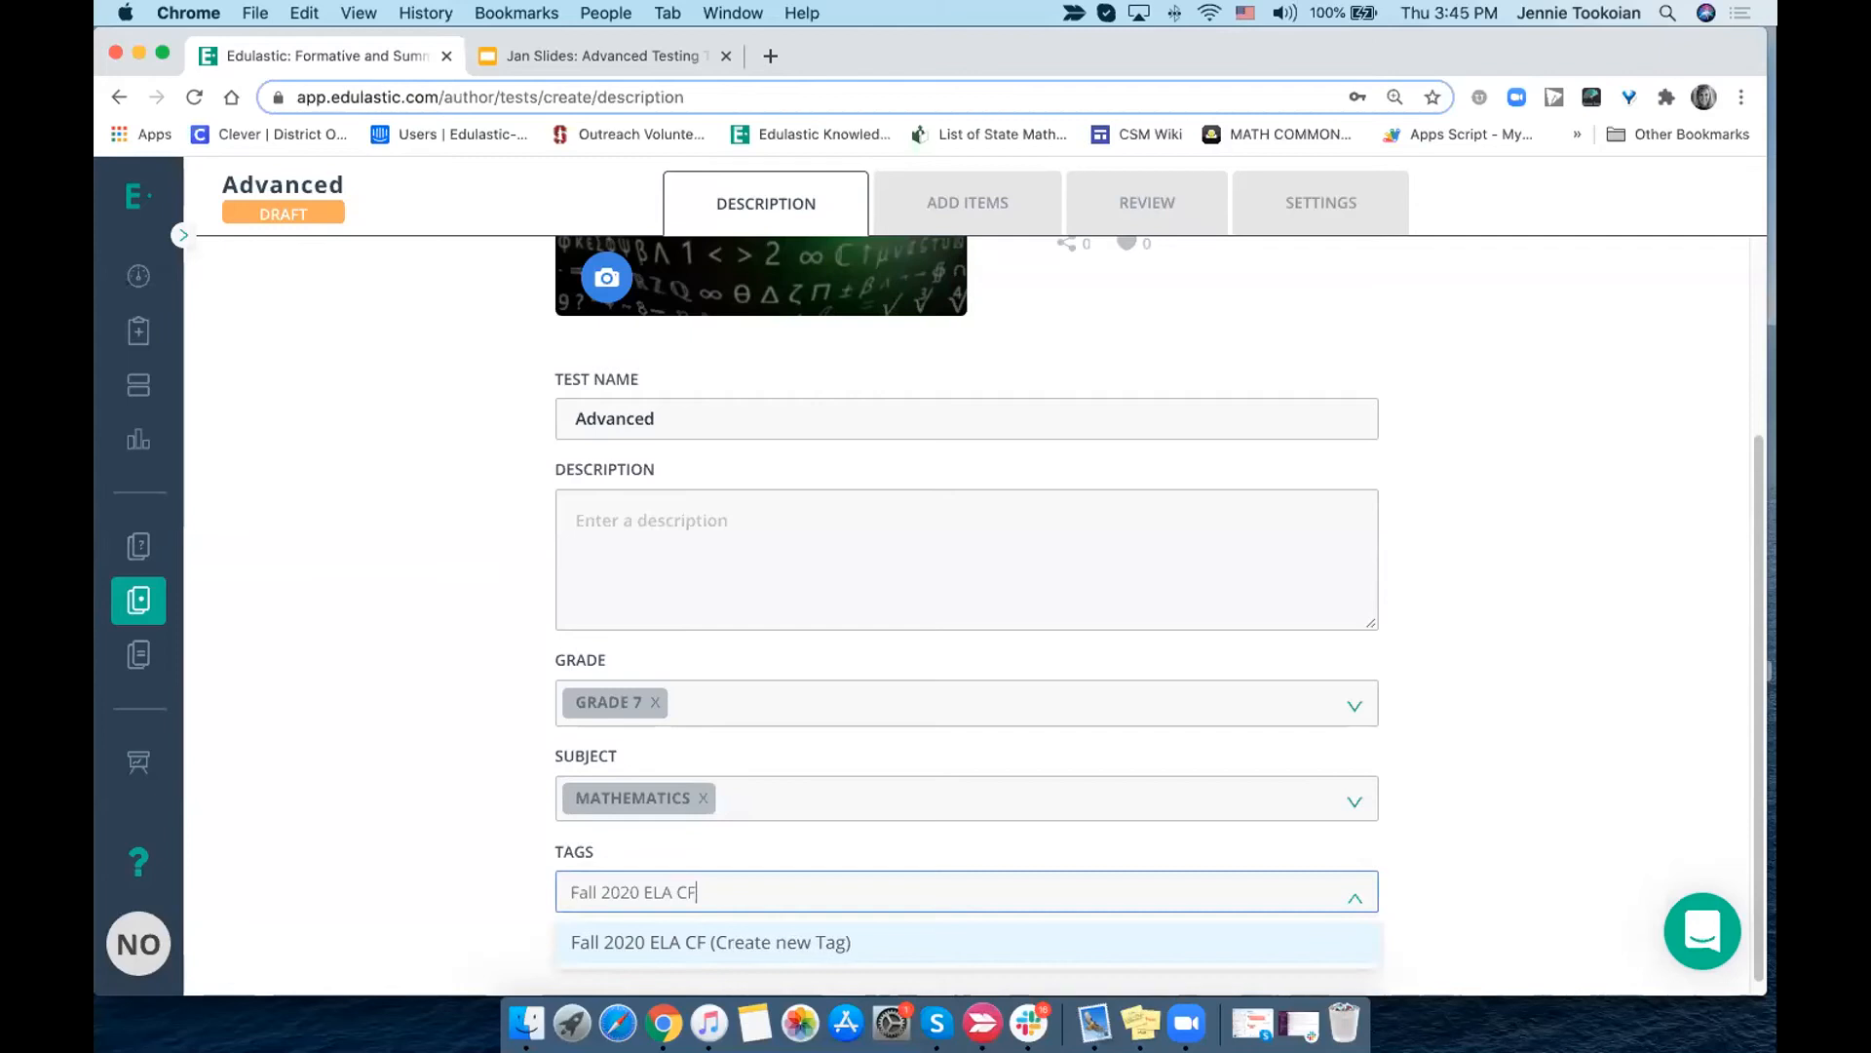
pyautogui.write('A 1')
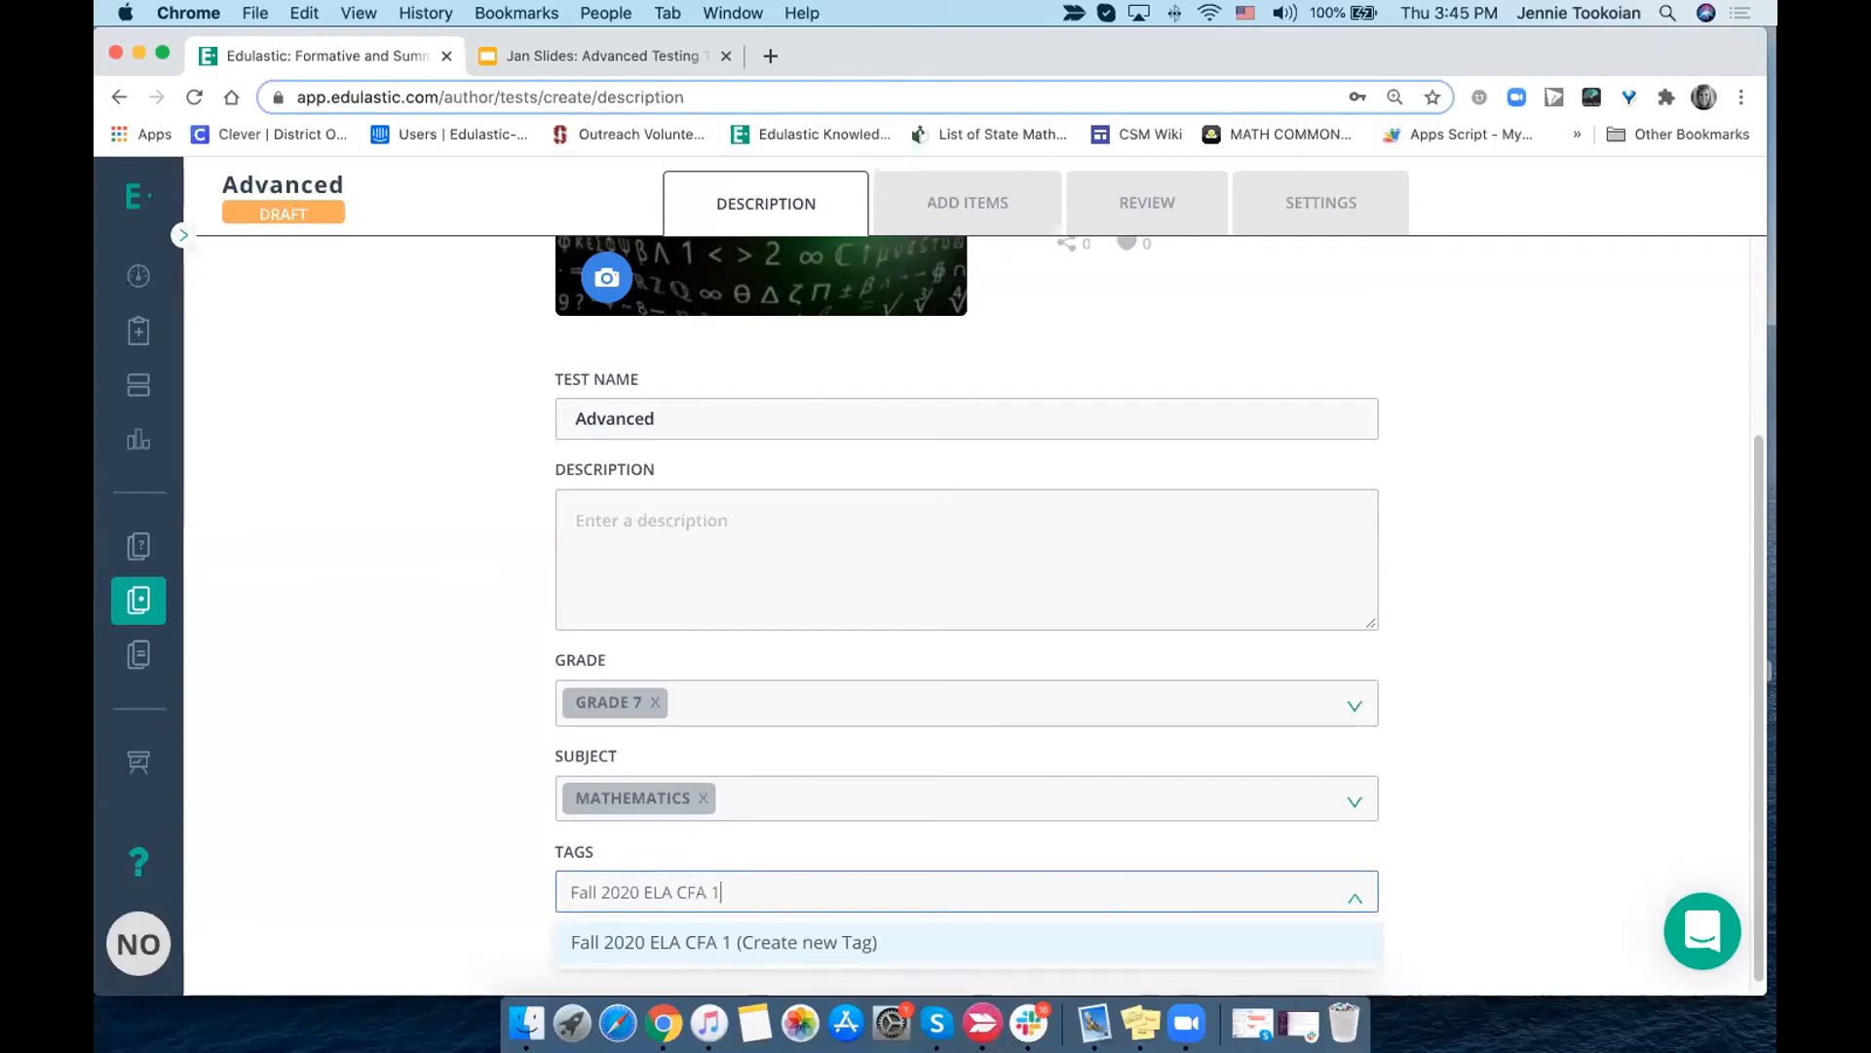
pyautogui.click(730, 941)
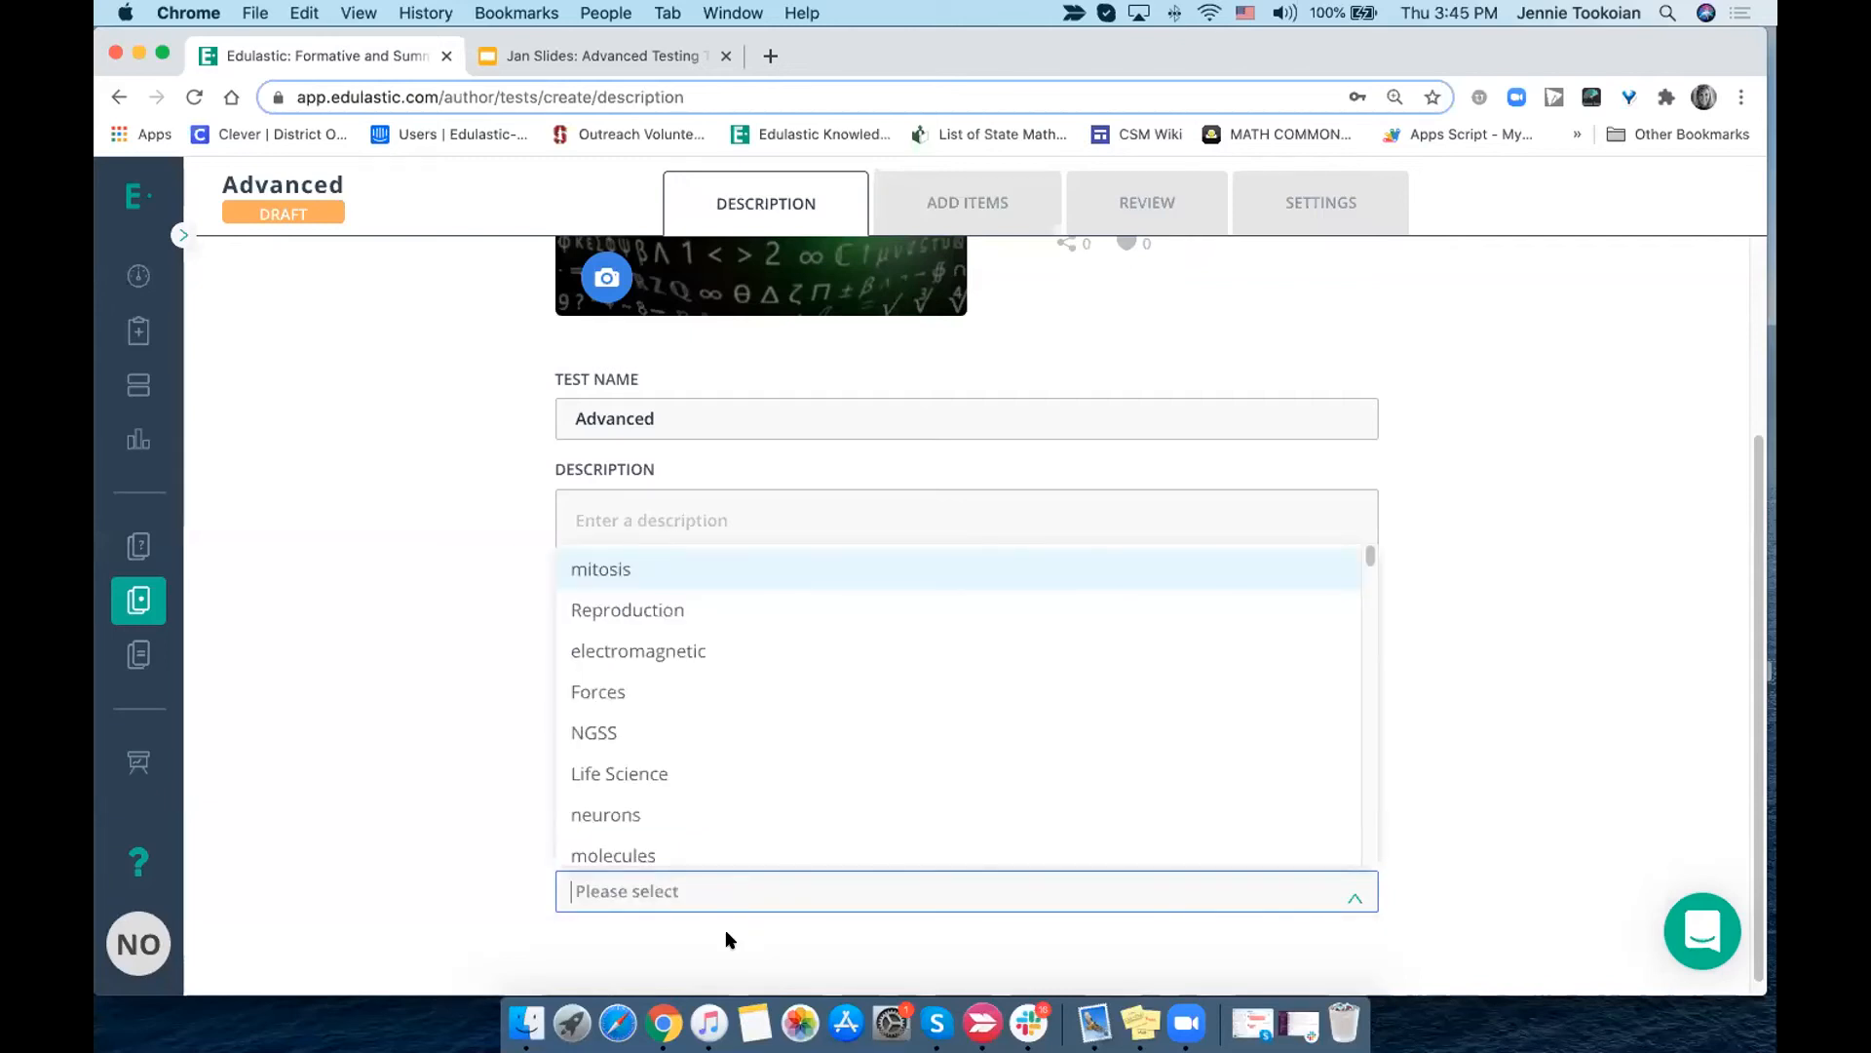
pyautogui.click(370, 821)
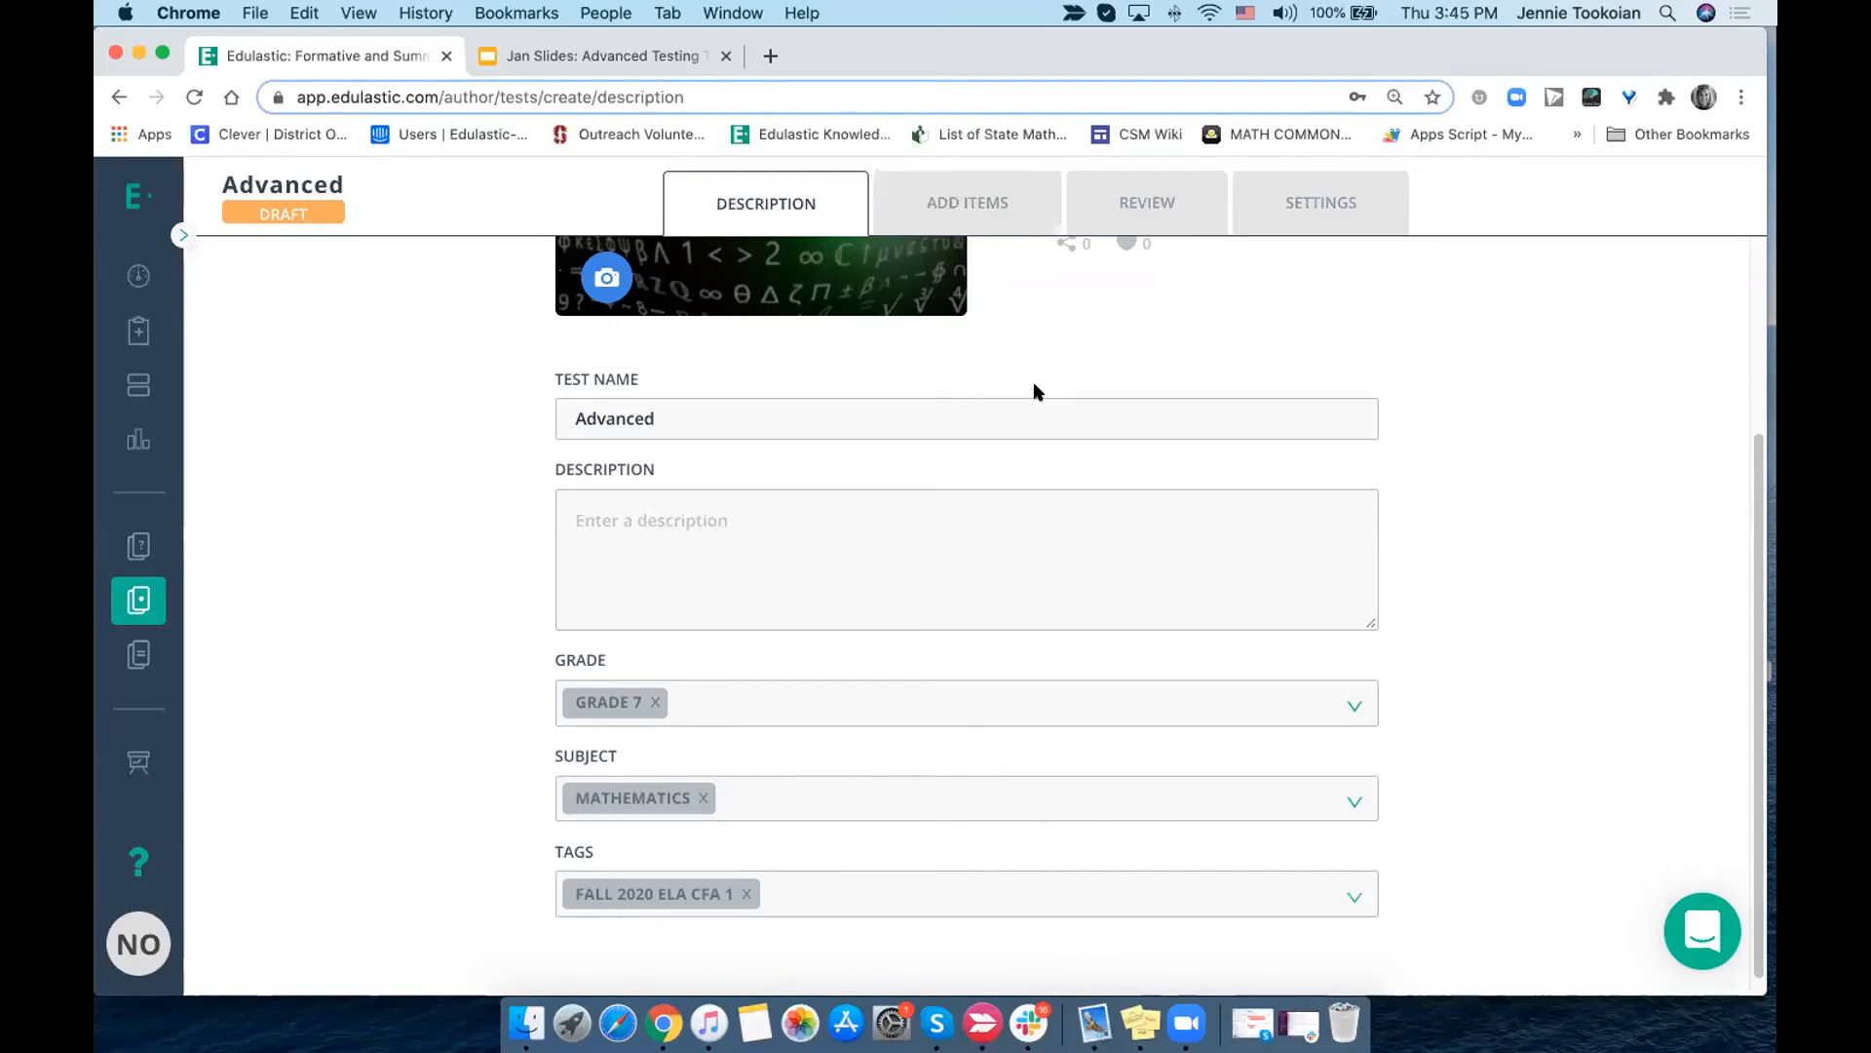
# - Go to the test's item selection and start creating a new item
pyautogui.scroll(3, 1036, 391)
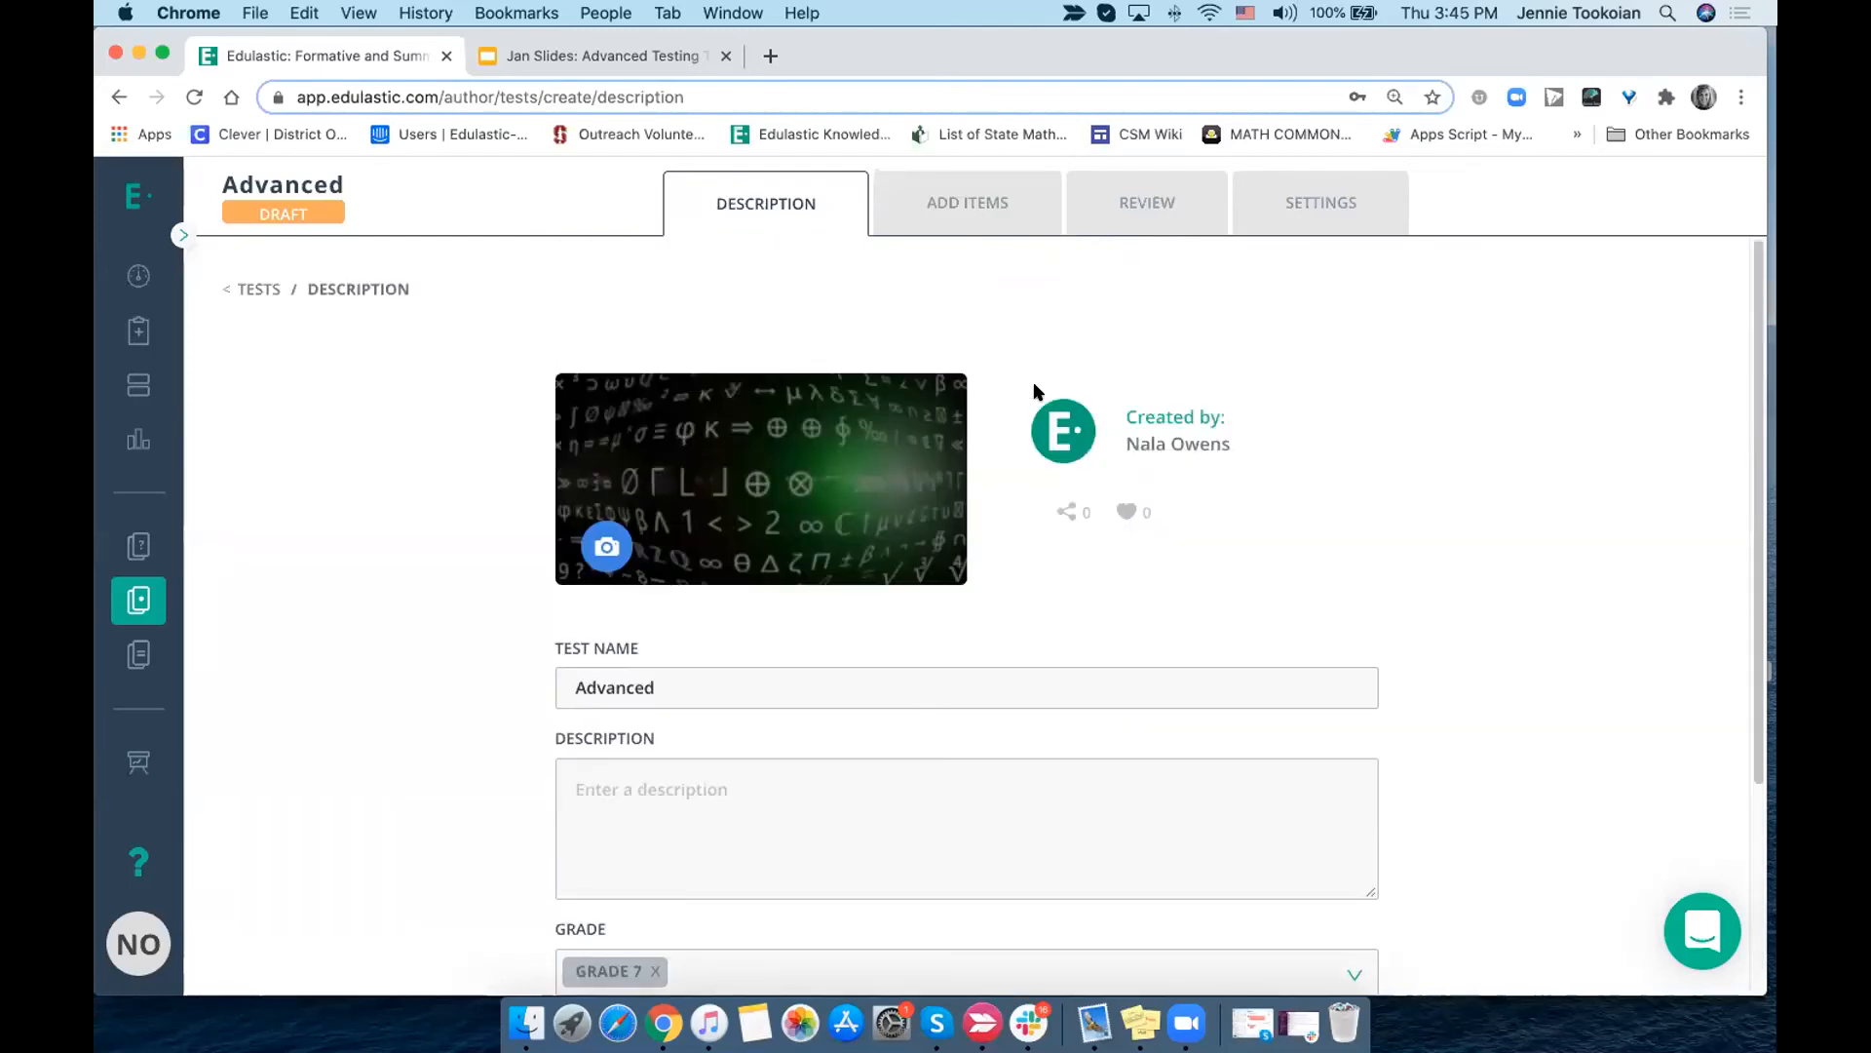
pyautogui.click(958, 212)
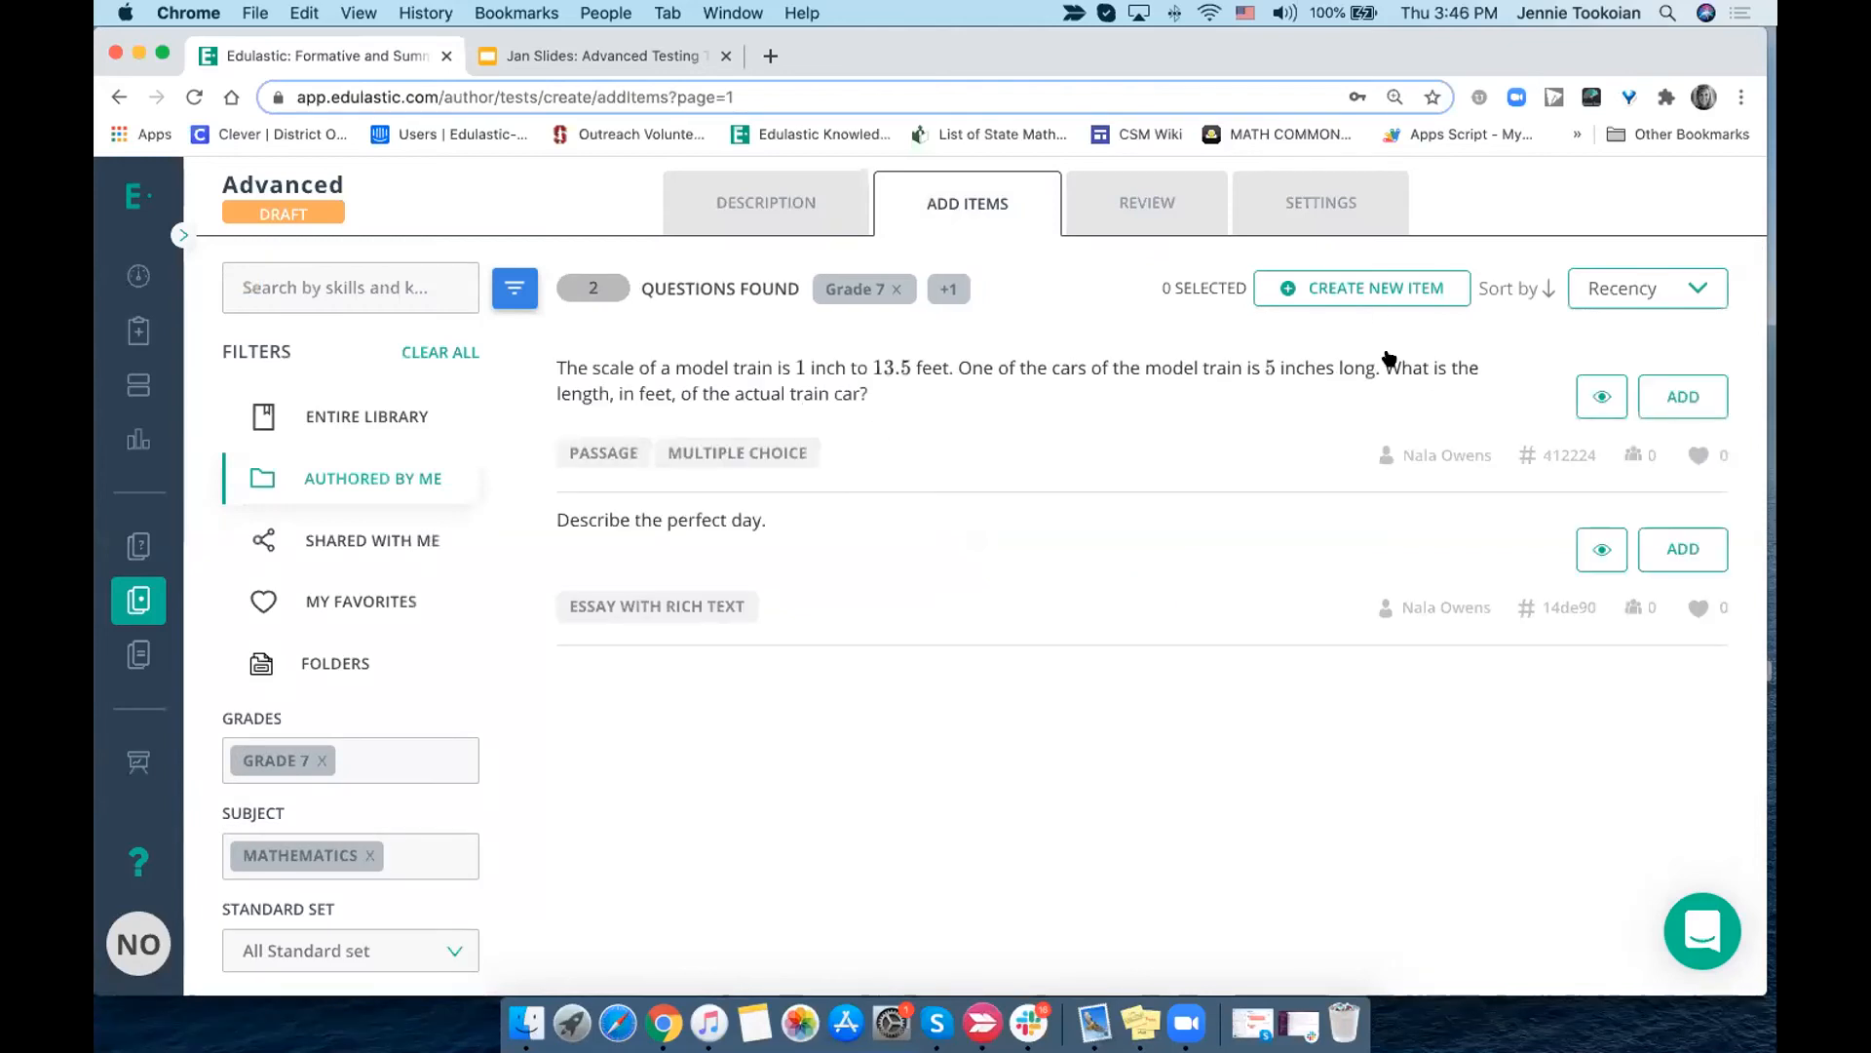
pyautogui.click(1374, 287)
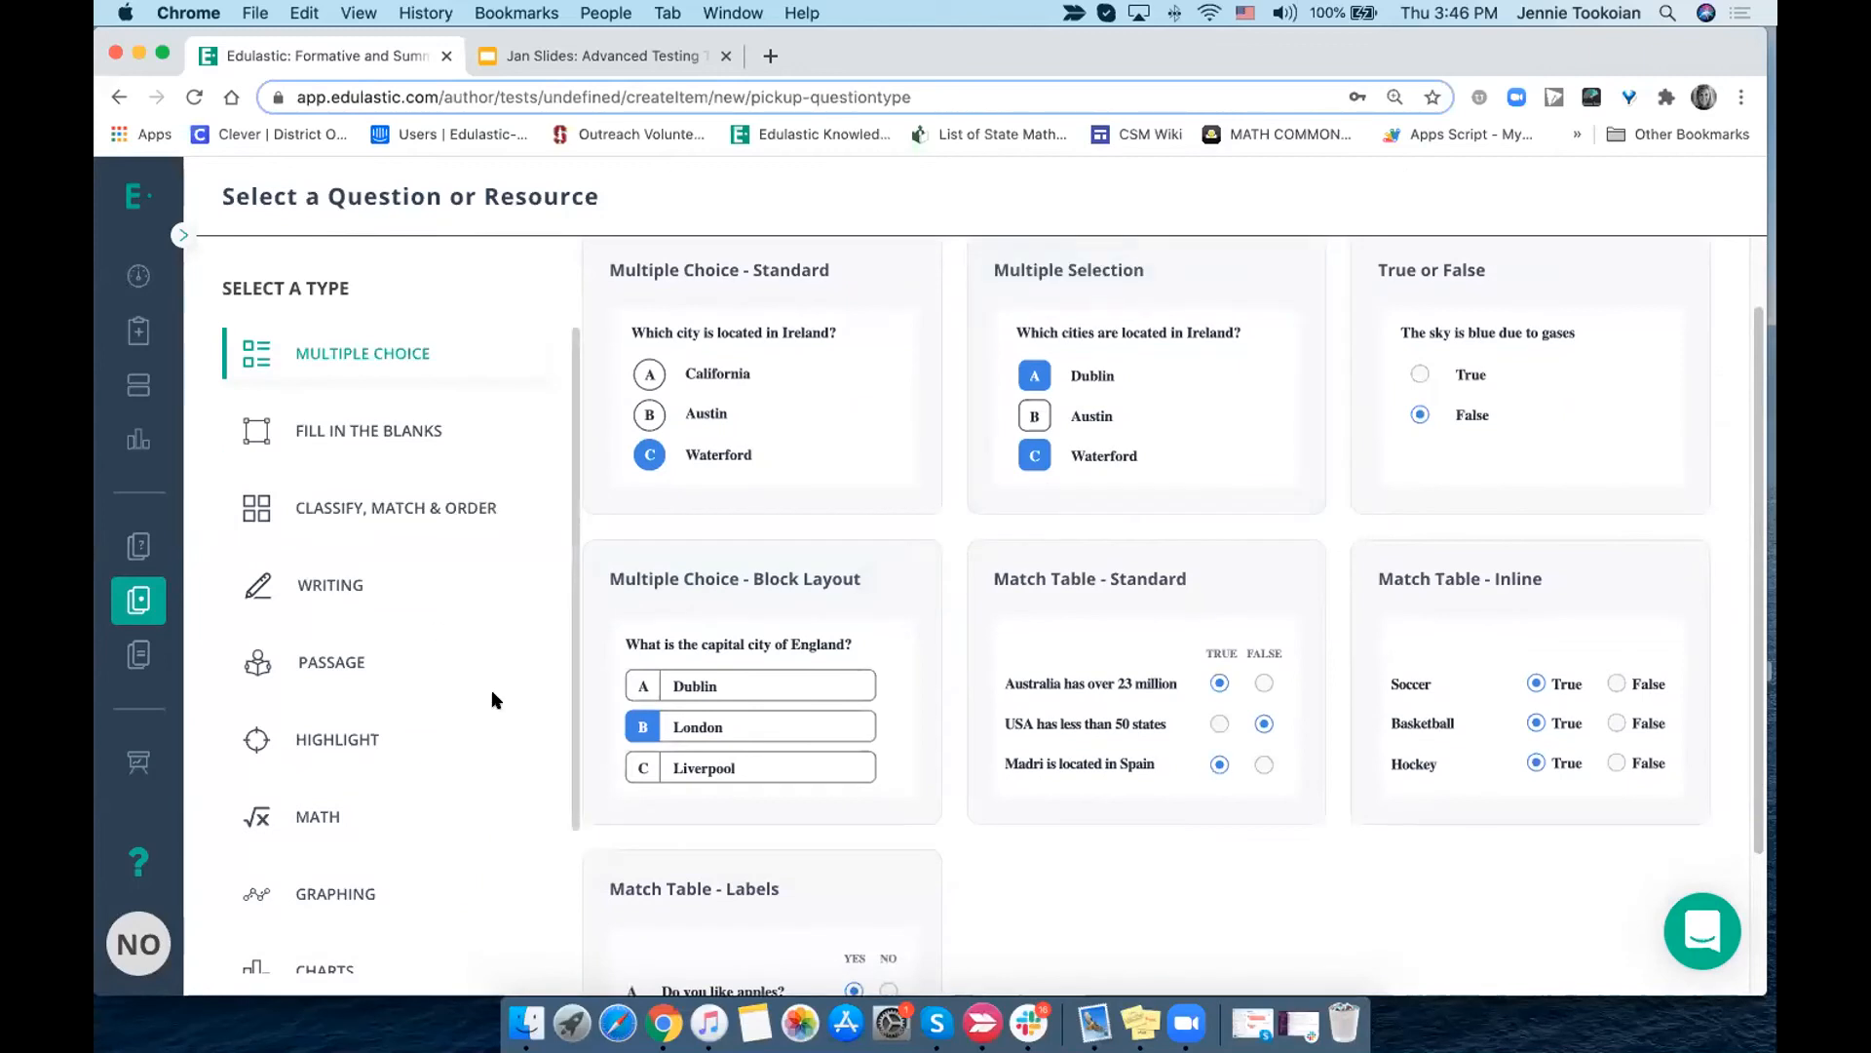
# - Browse the question types and start a Matrices question from the Math category
pyautogui.scroll(-3, 733, 680)
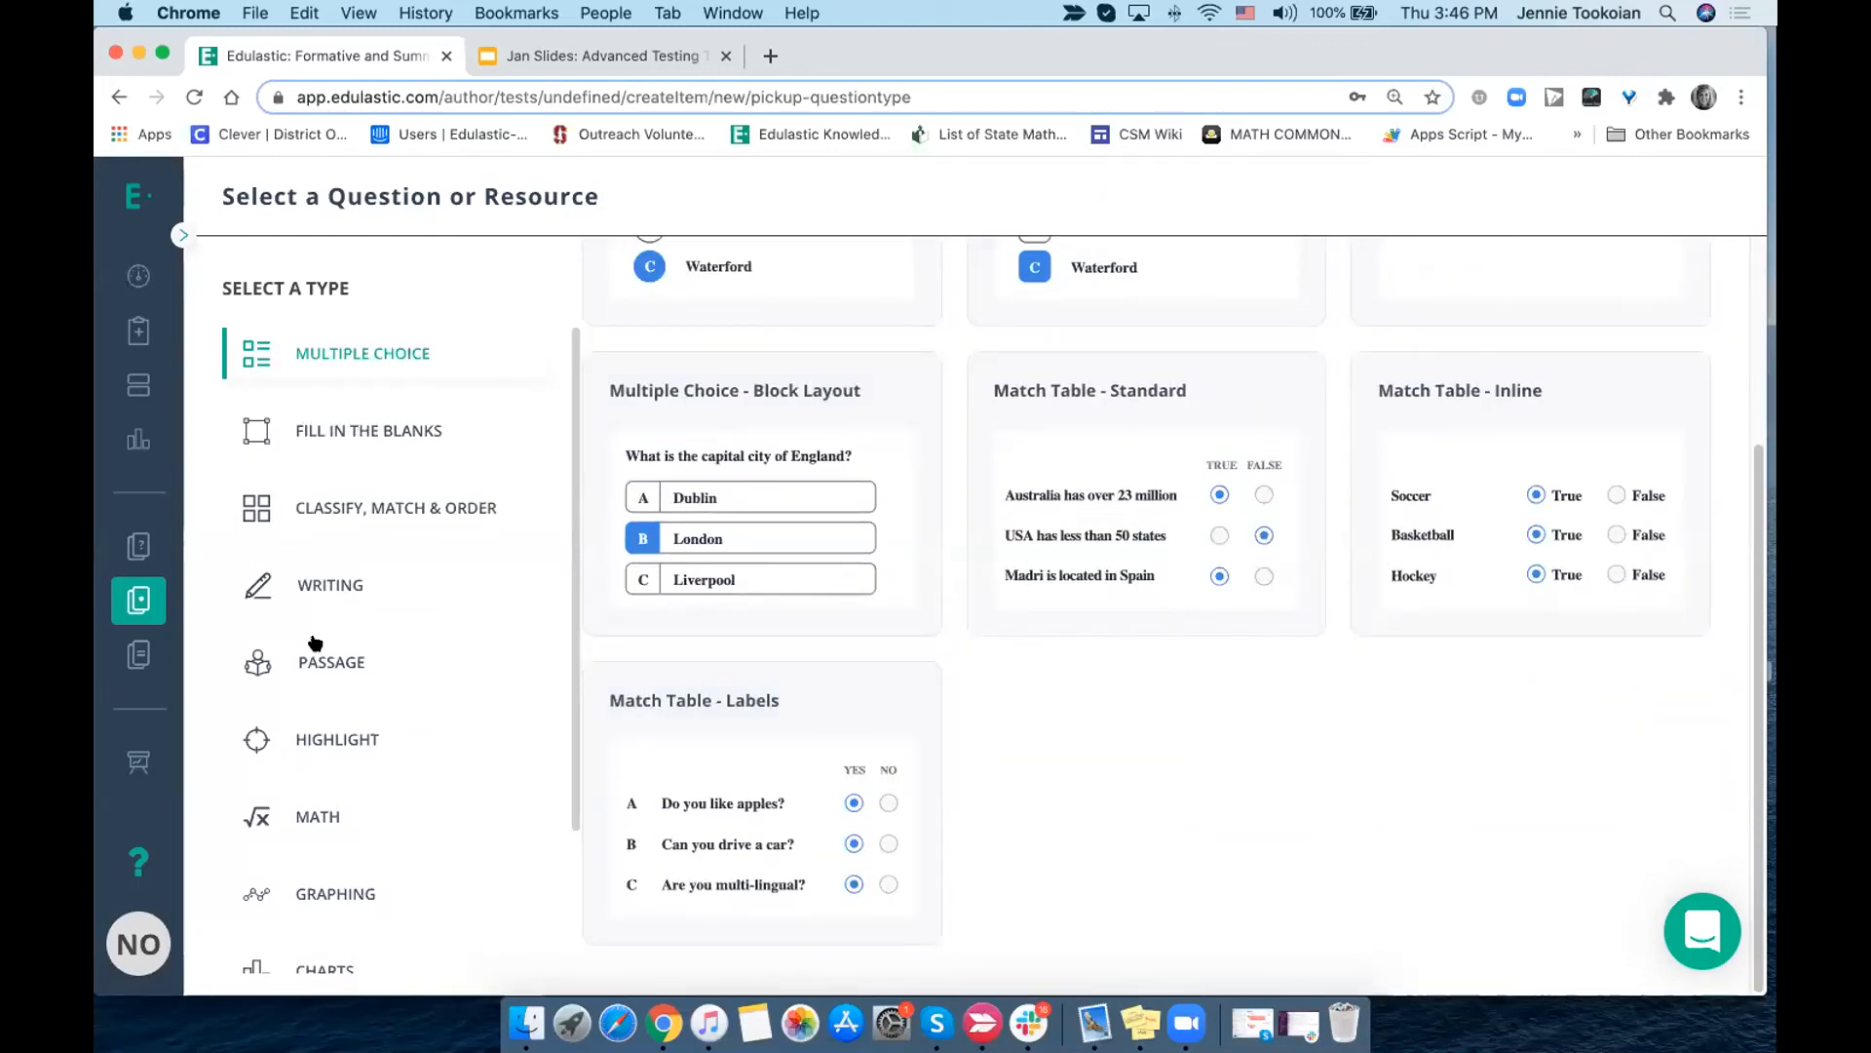
pyautogui.scroll(-3, 341, 664)
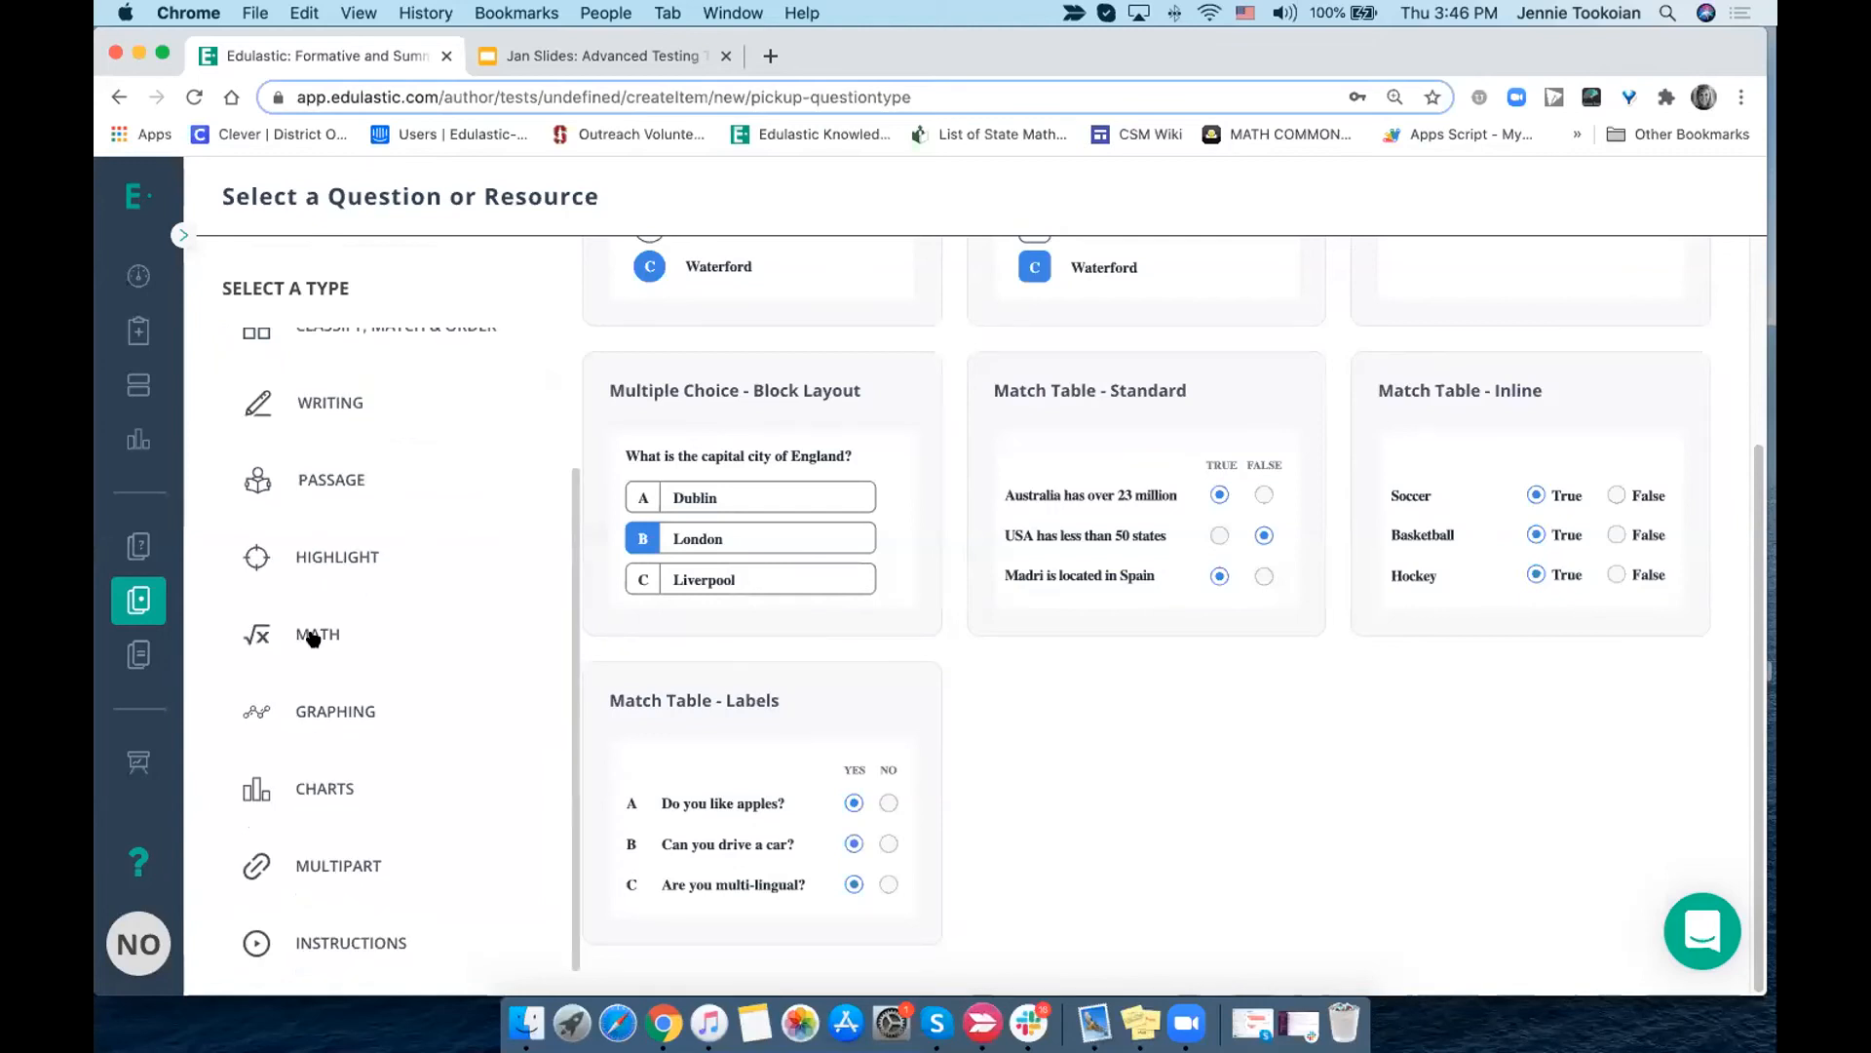
pyautogui.click(312, 635)
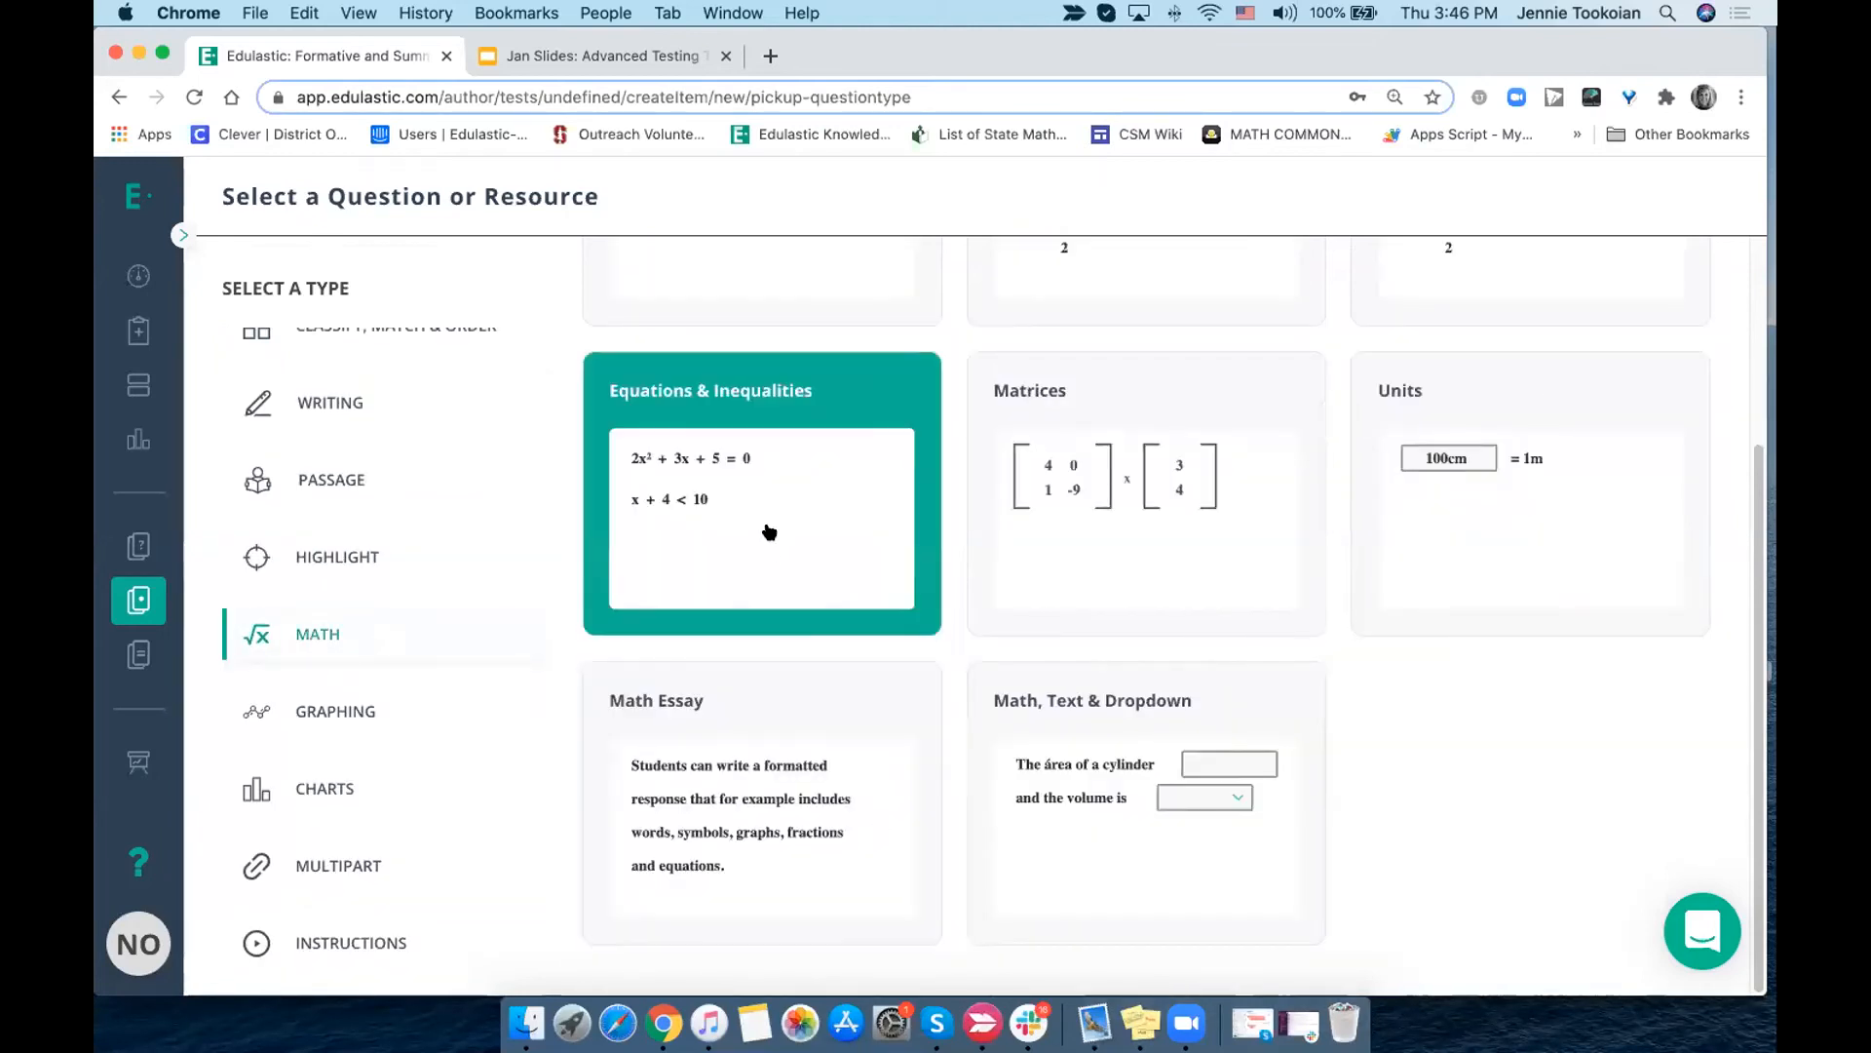
pyautogui.click(1065, 476)
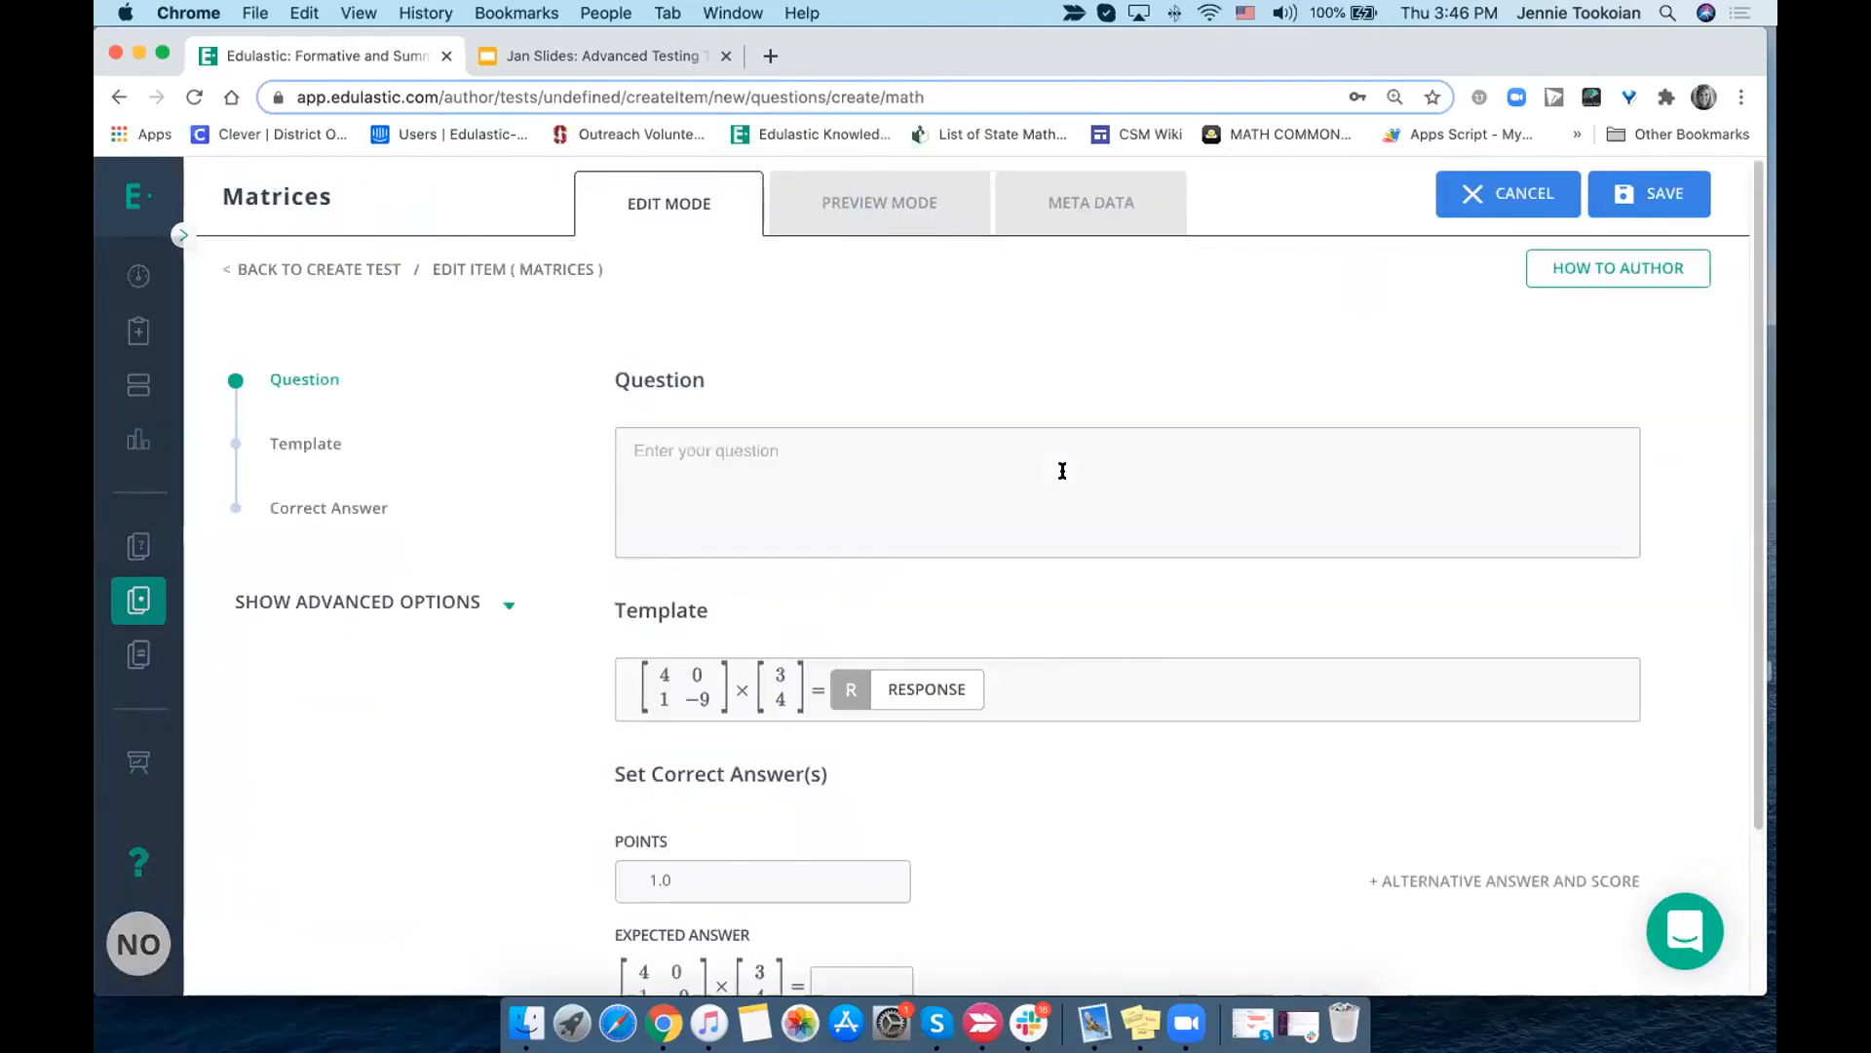
# - Expand the advanced options of the Matrices question and collapse them again
pyautogui.scroll(-3, 1063, 471)
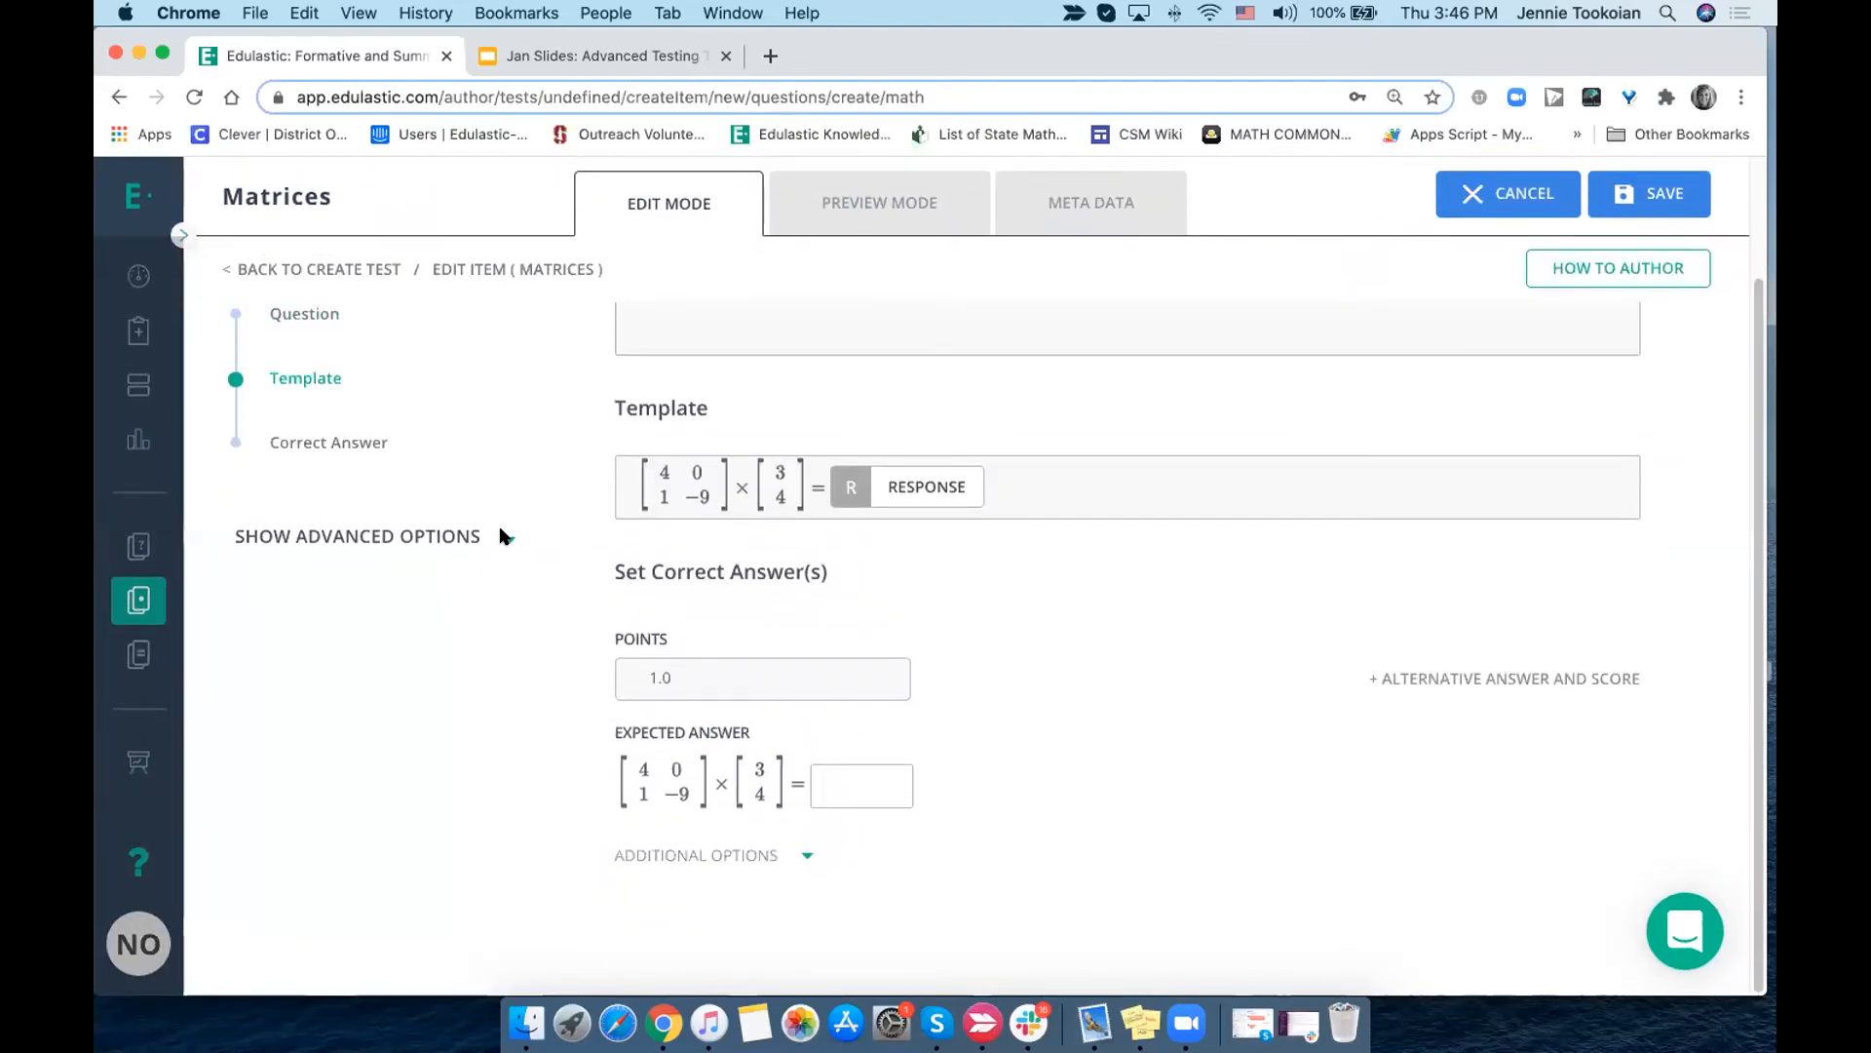
pyautogui.click(509, 541)
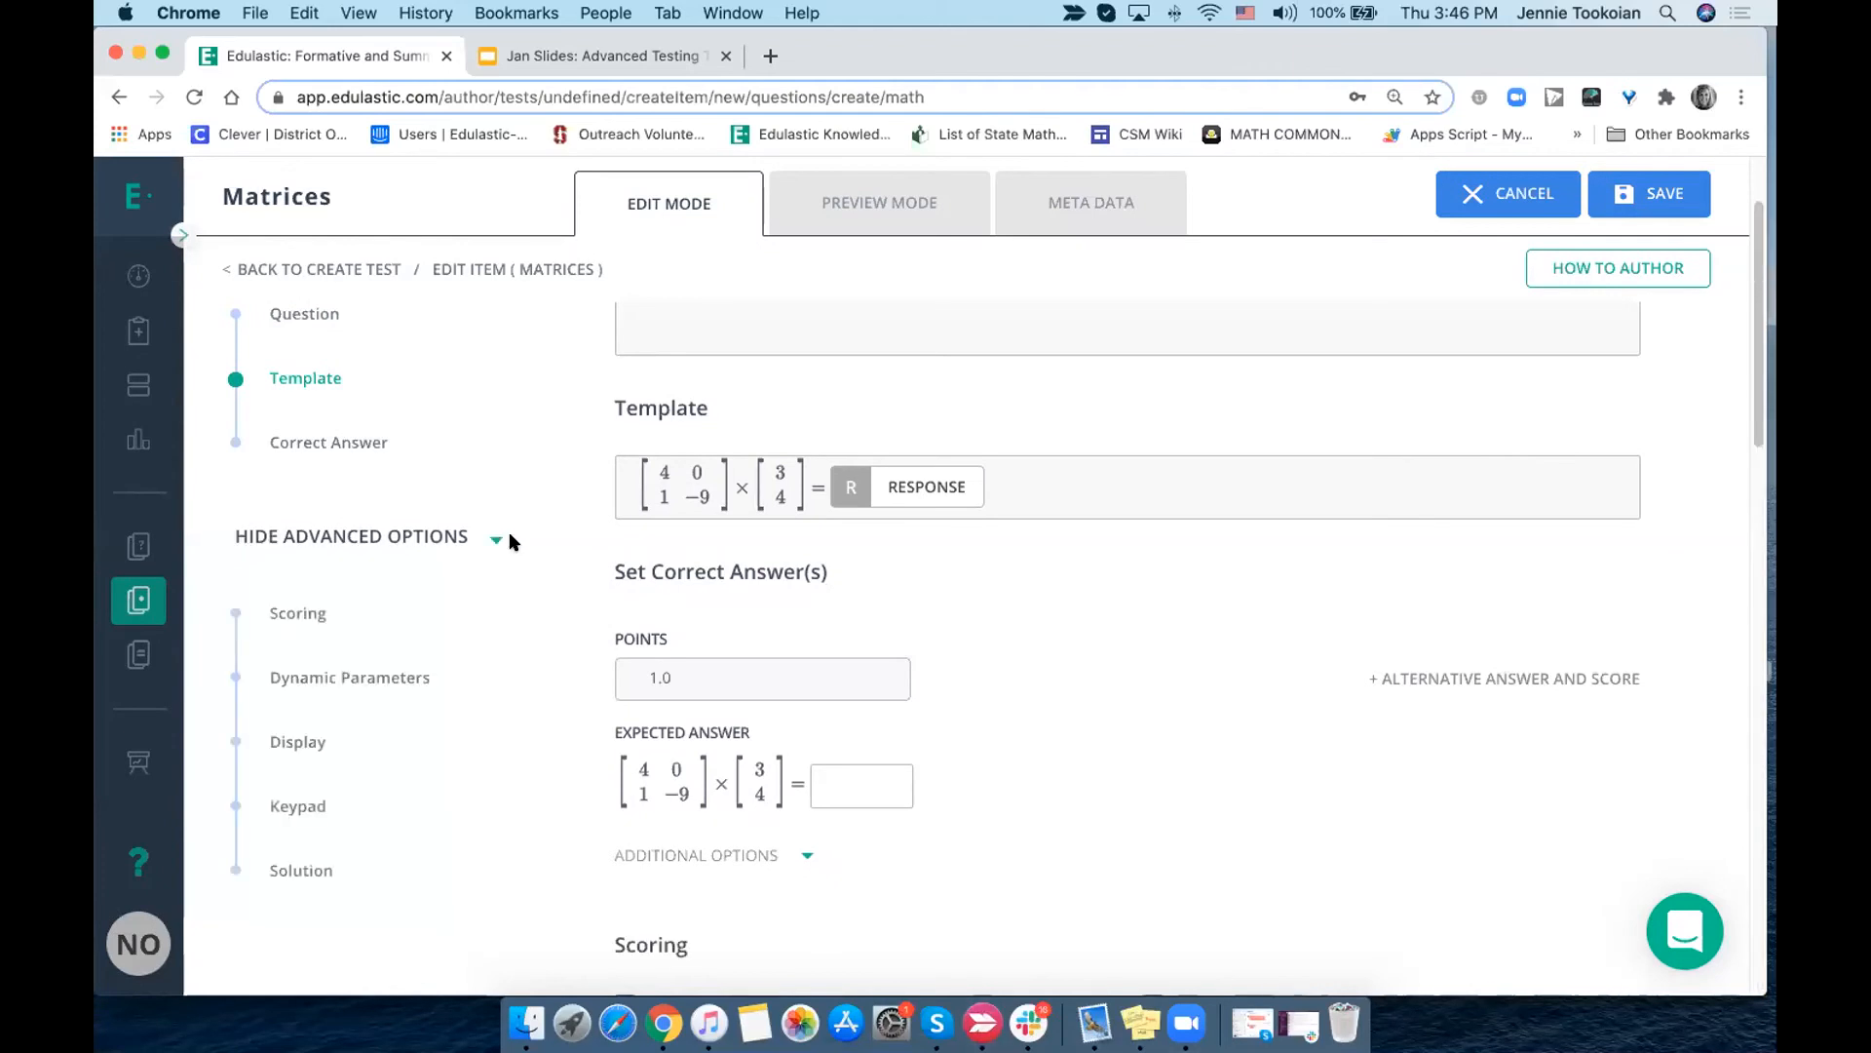
pyautogui.scroll(10, 509, 536)
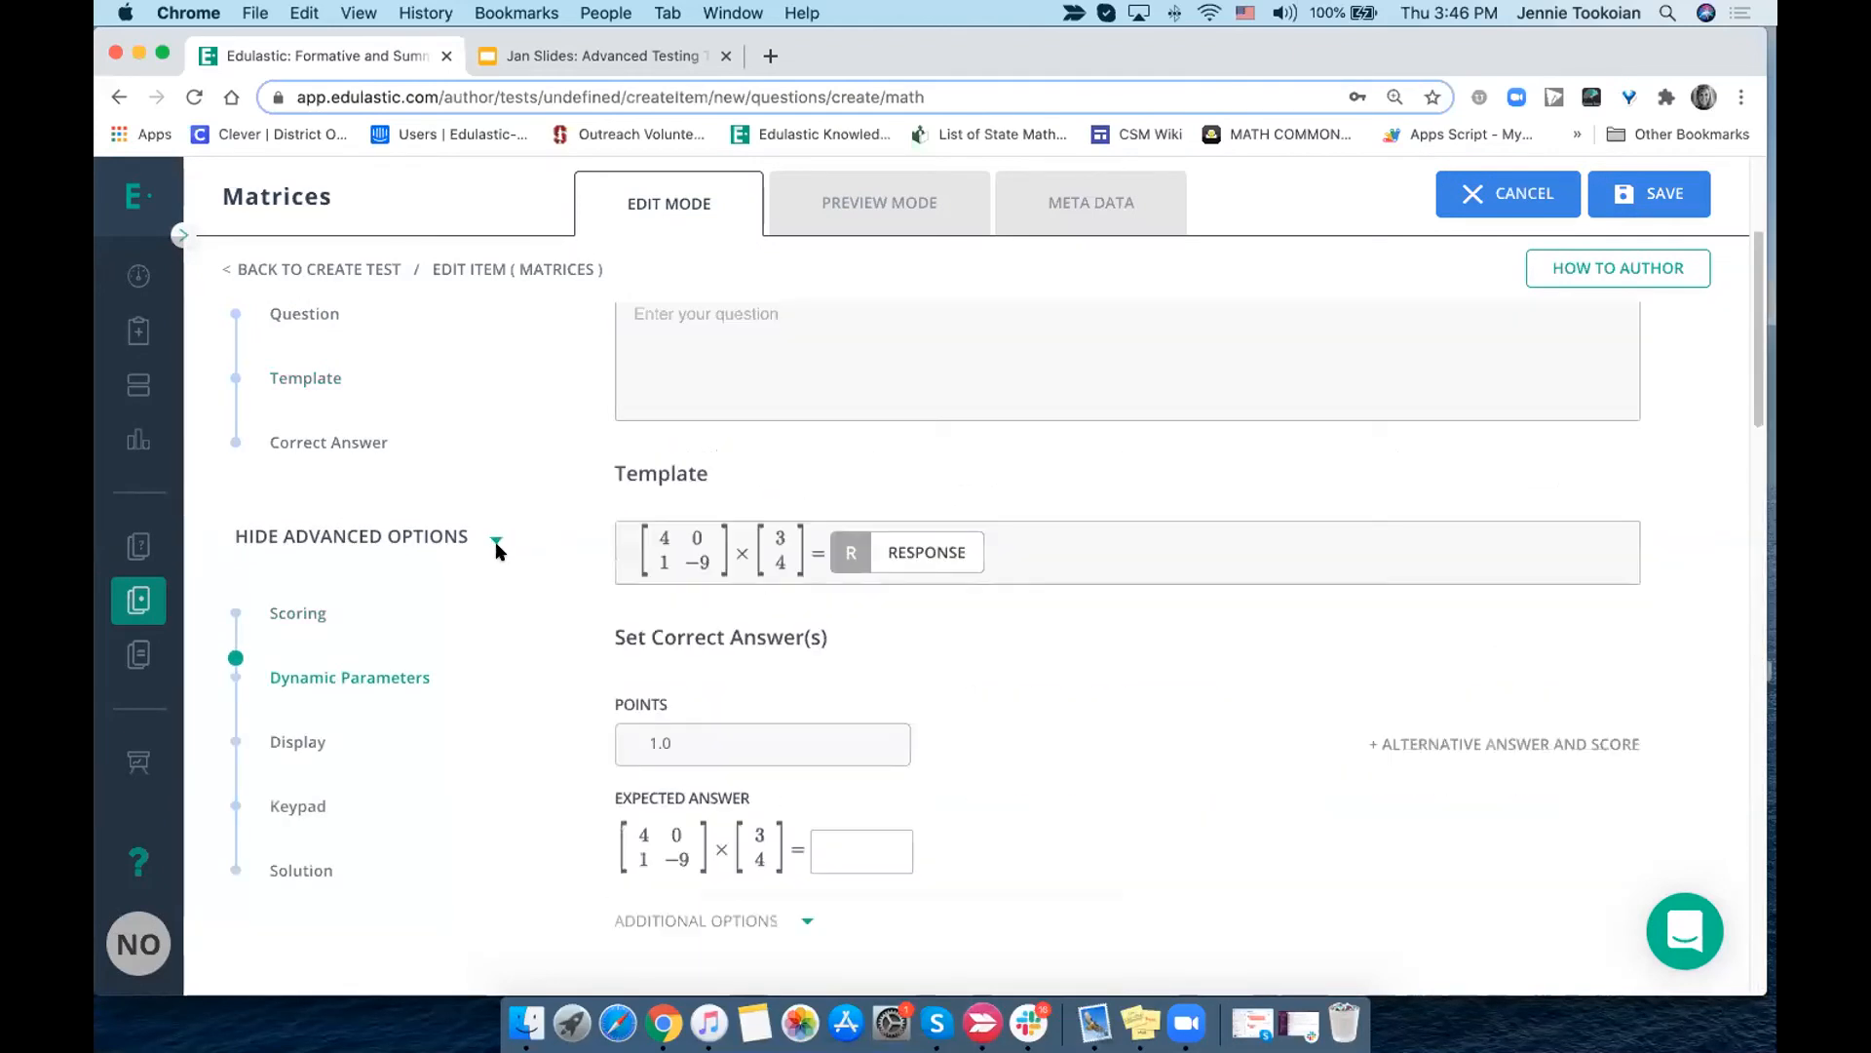
pyautogui.click(491, 606)
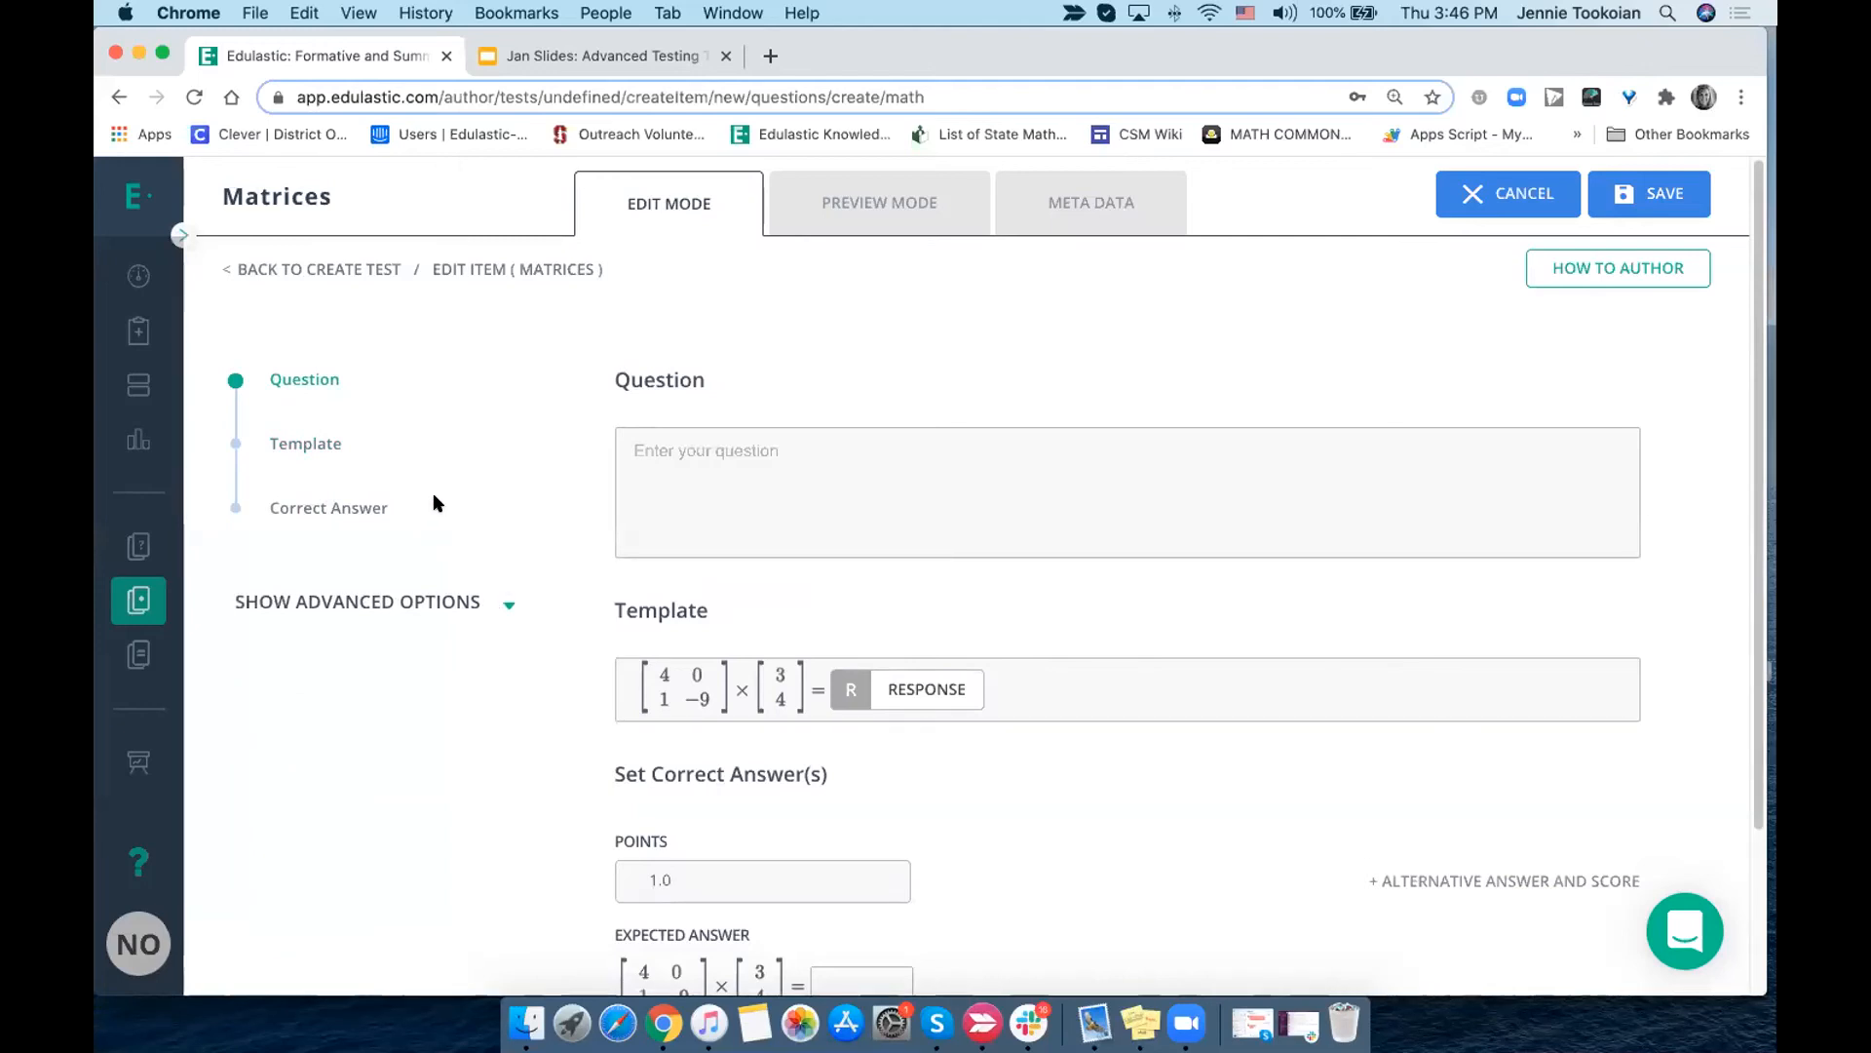
# - Show the Matrices question's advanced options and go to its scoring settings
pyautogui.scroll(-1, 436, 503)
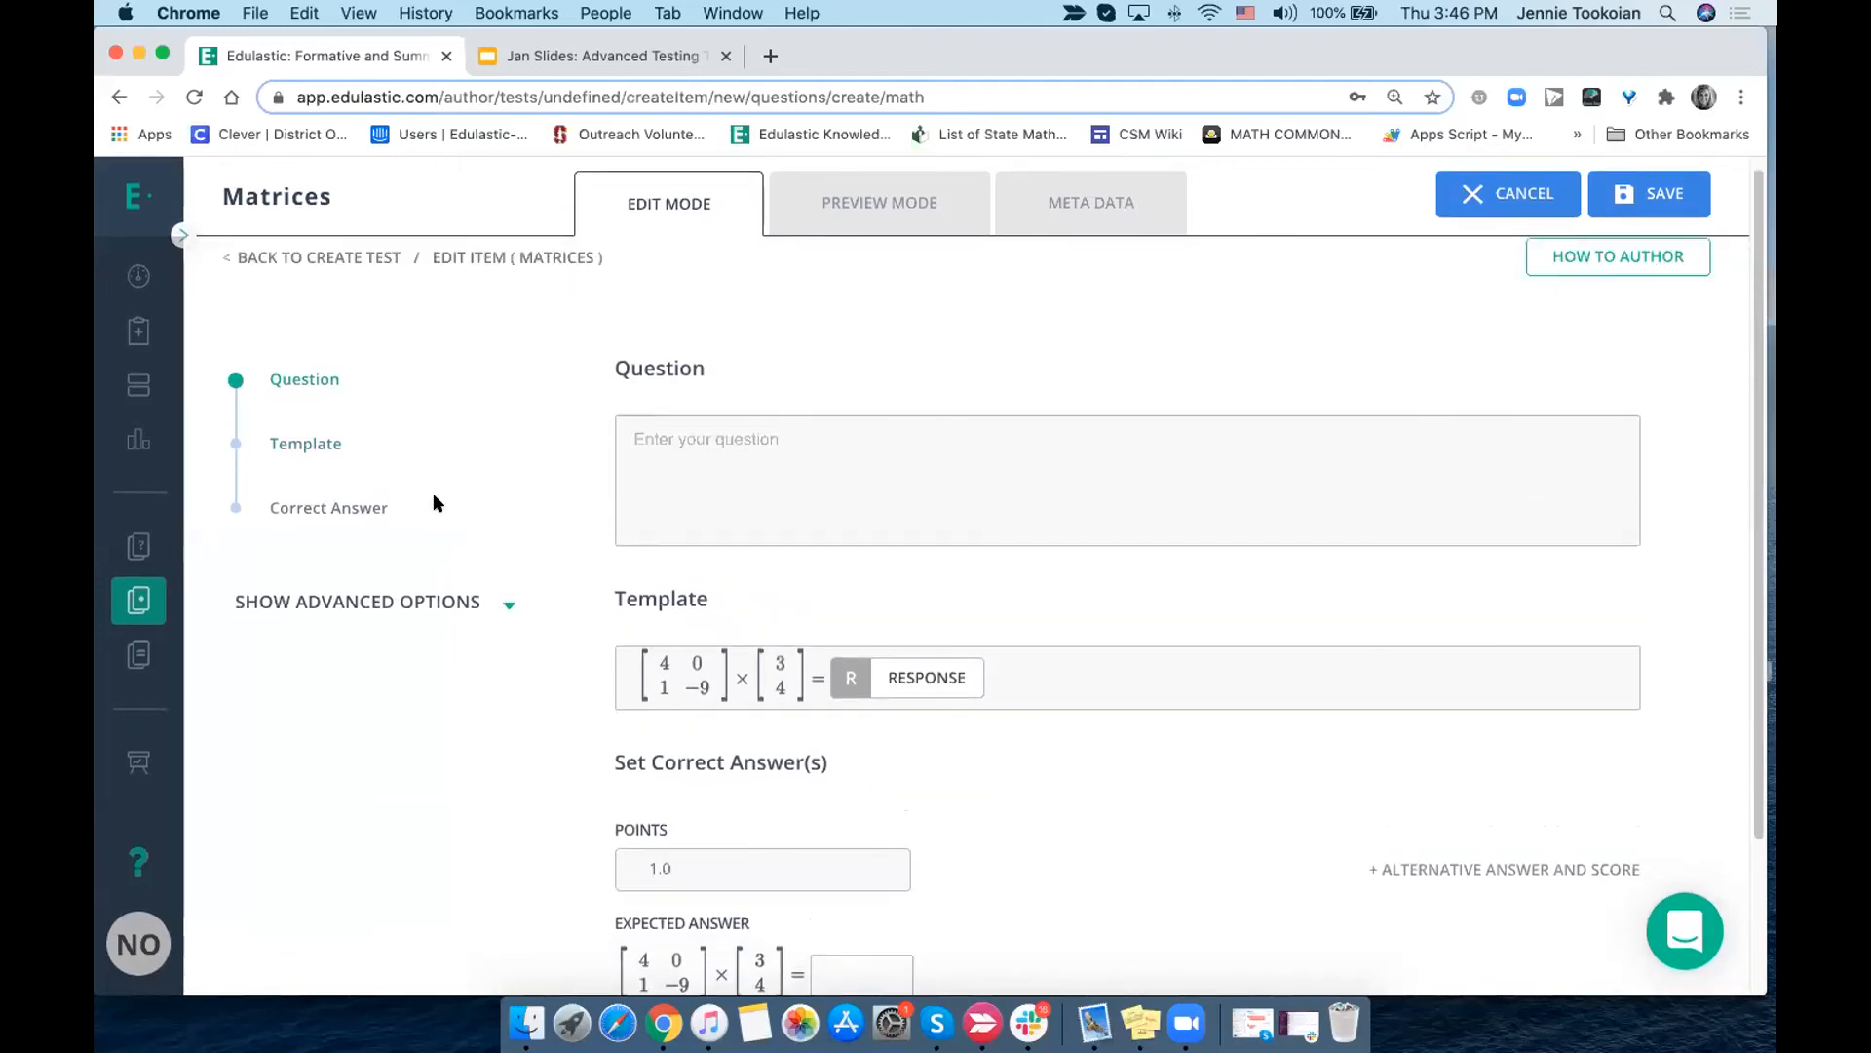
pyautogui.scroll(-3, 435, 501)
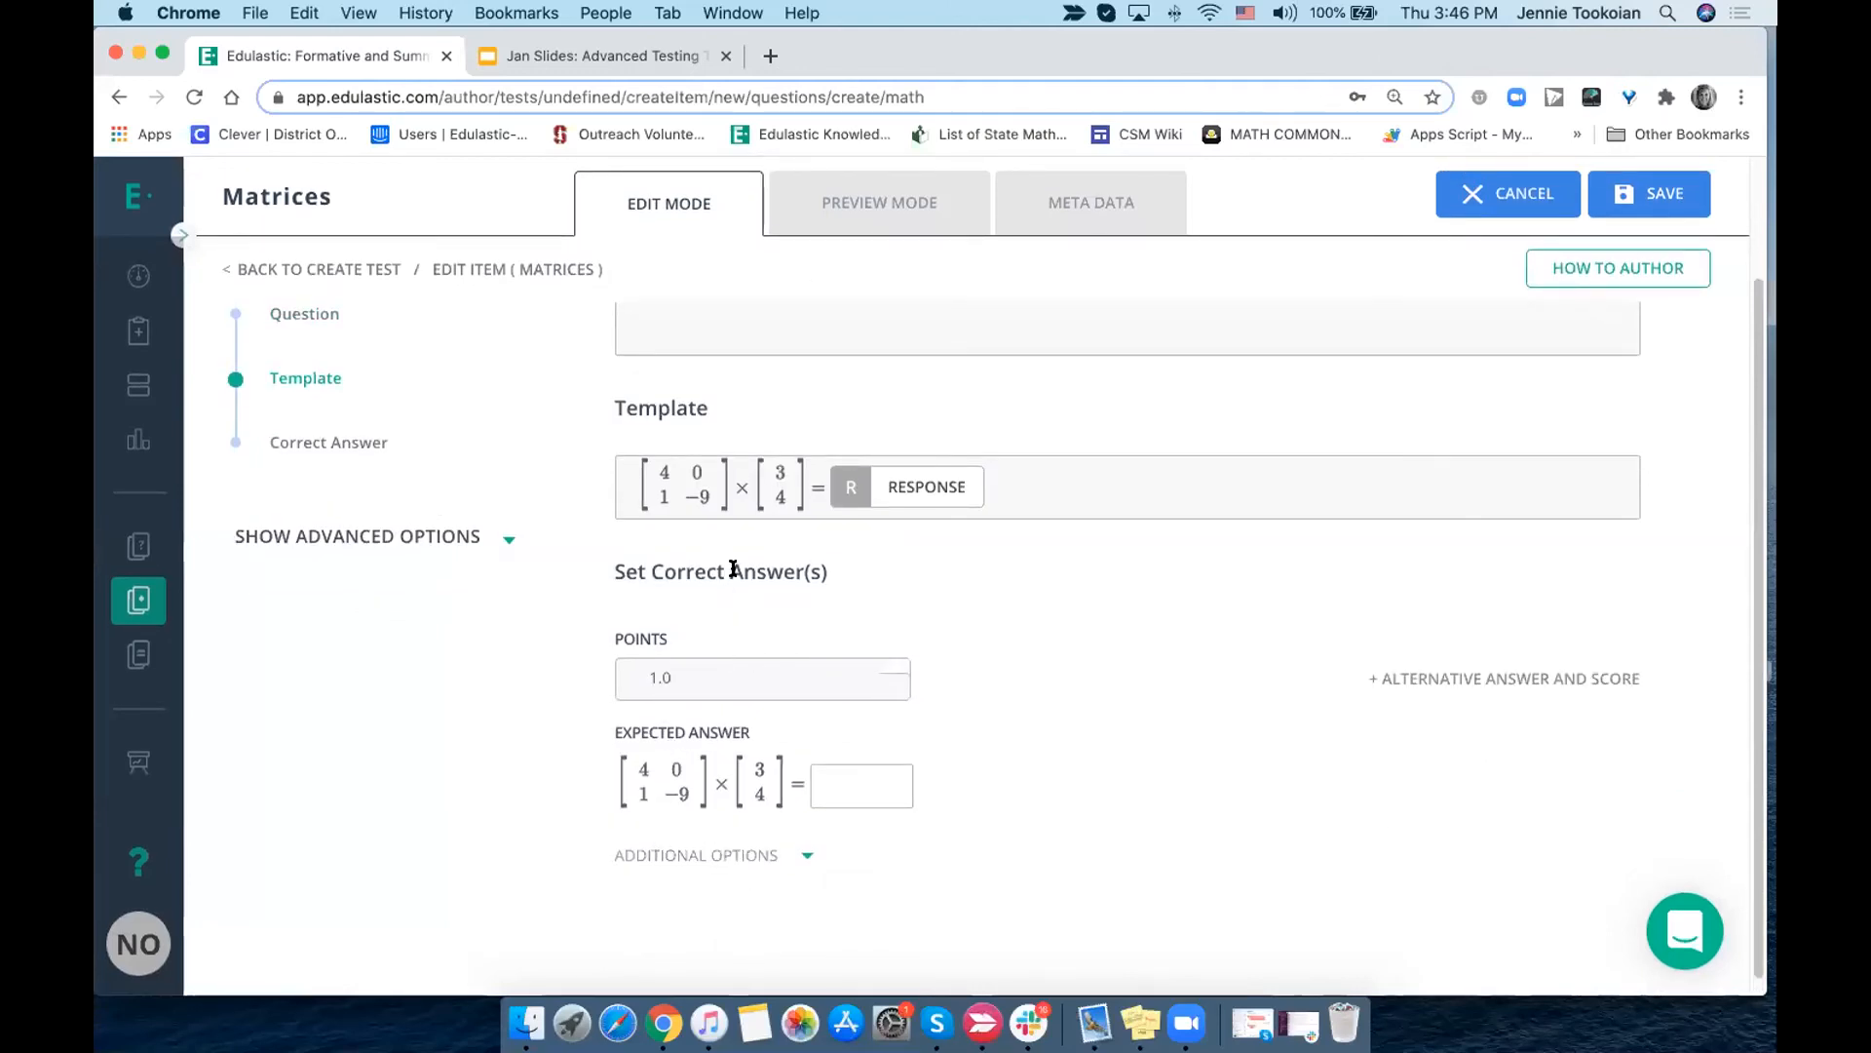
pyautogui.scroll(3, 731, 564)
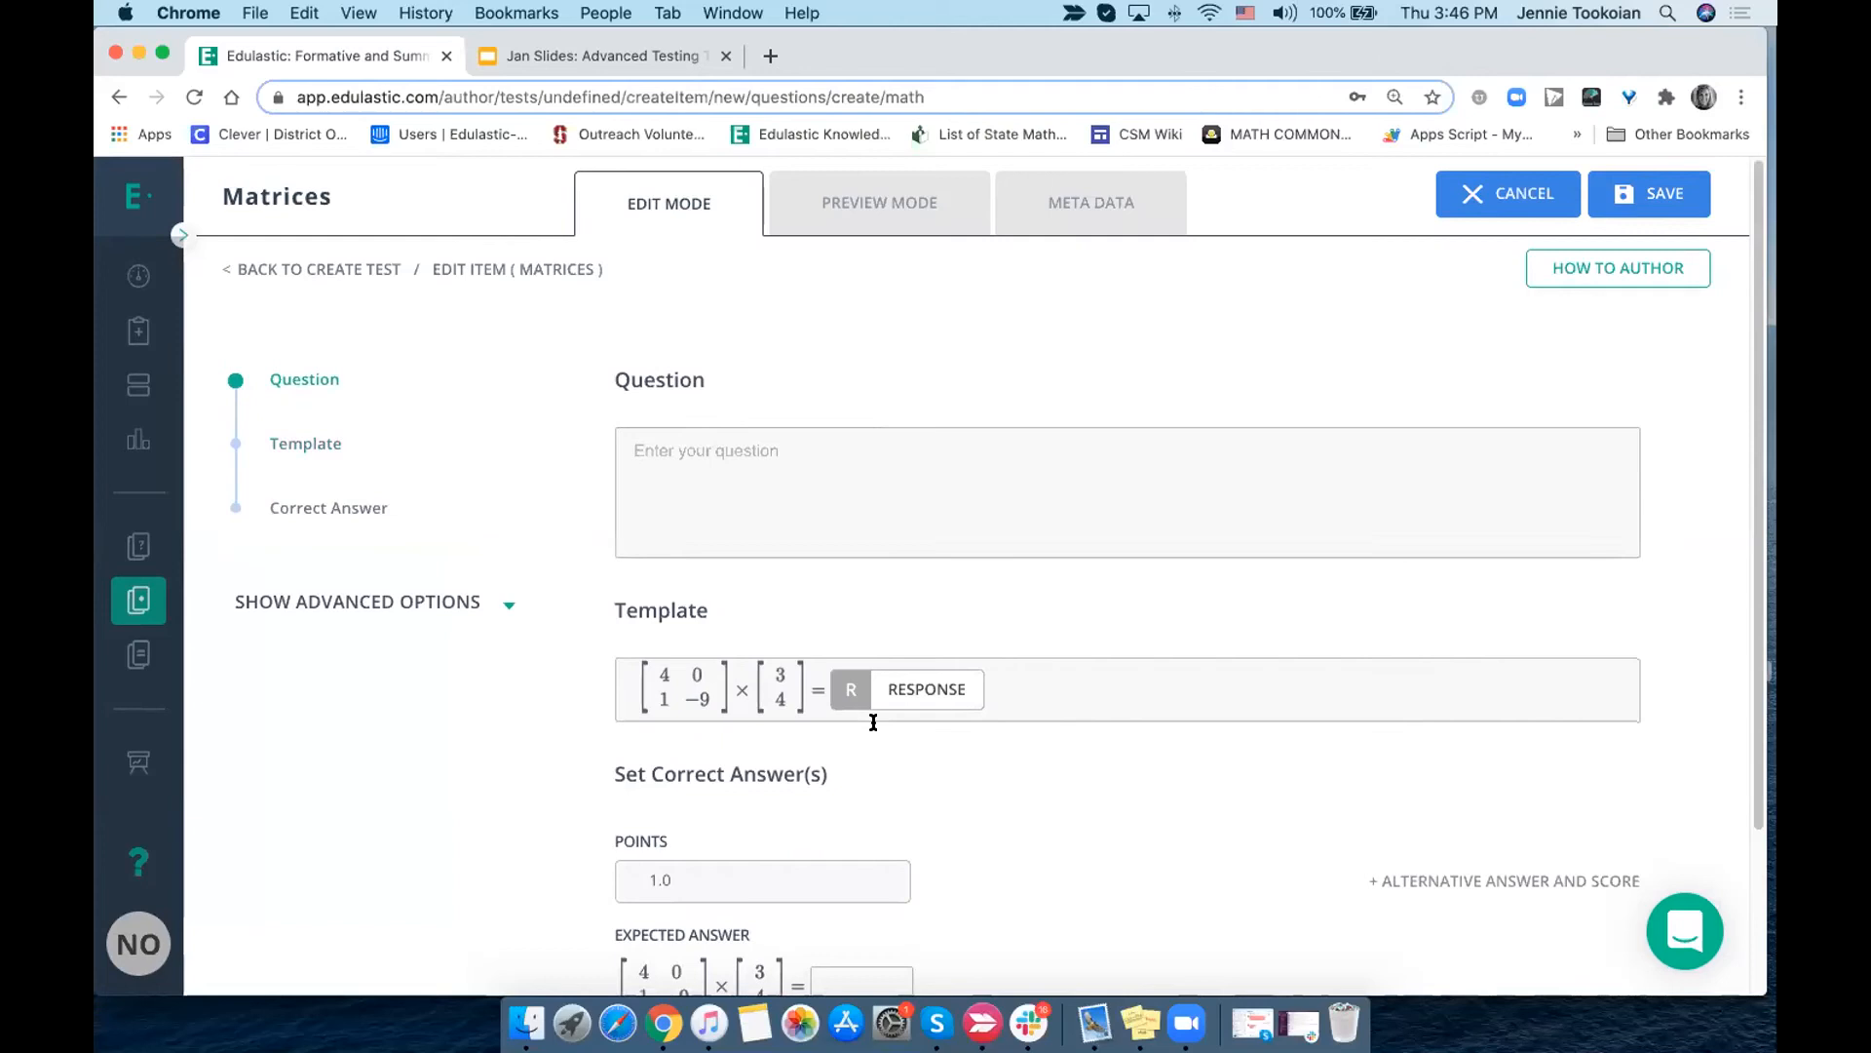
pyautogui.click(500, 606)
pyautogui.scroll(-3, 460, 652)
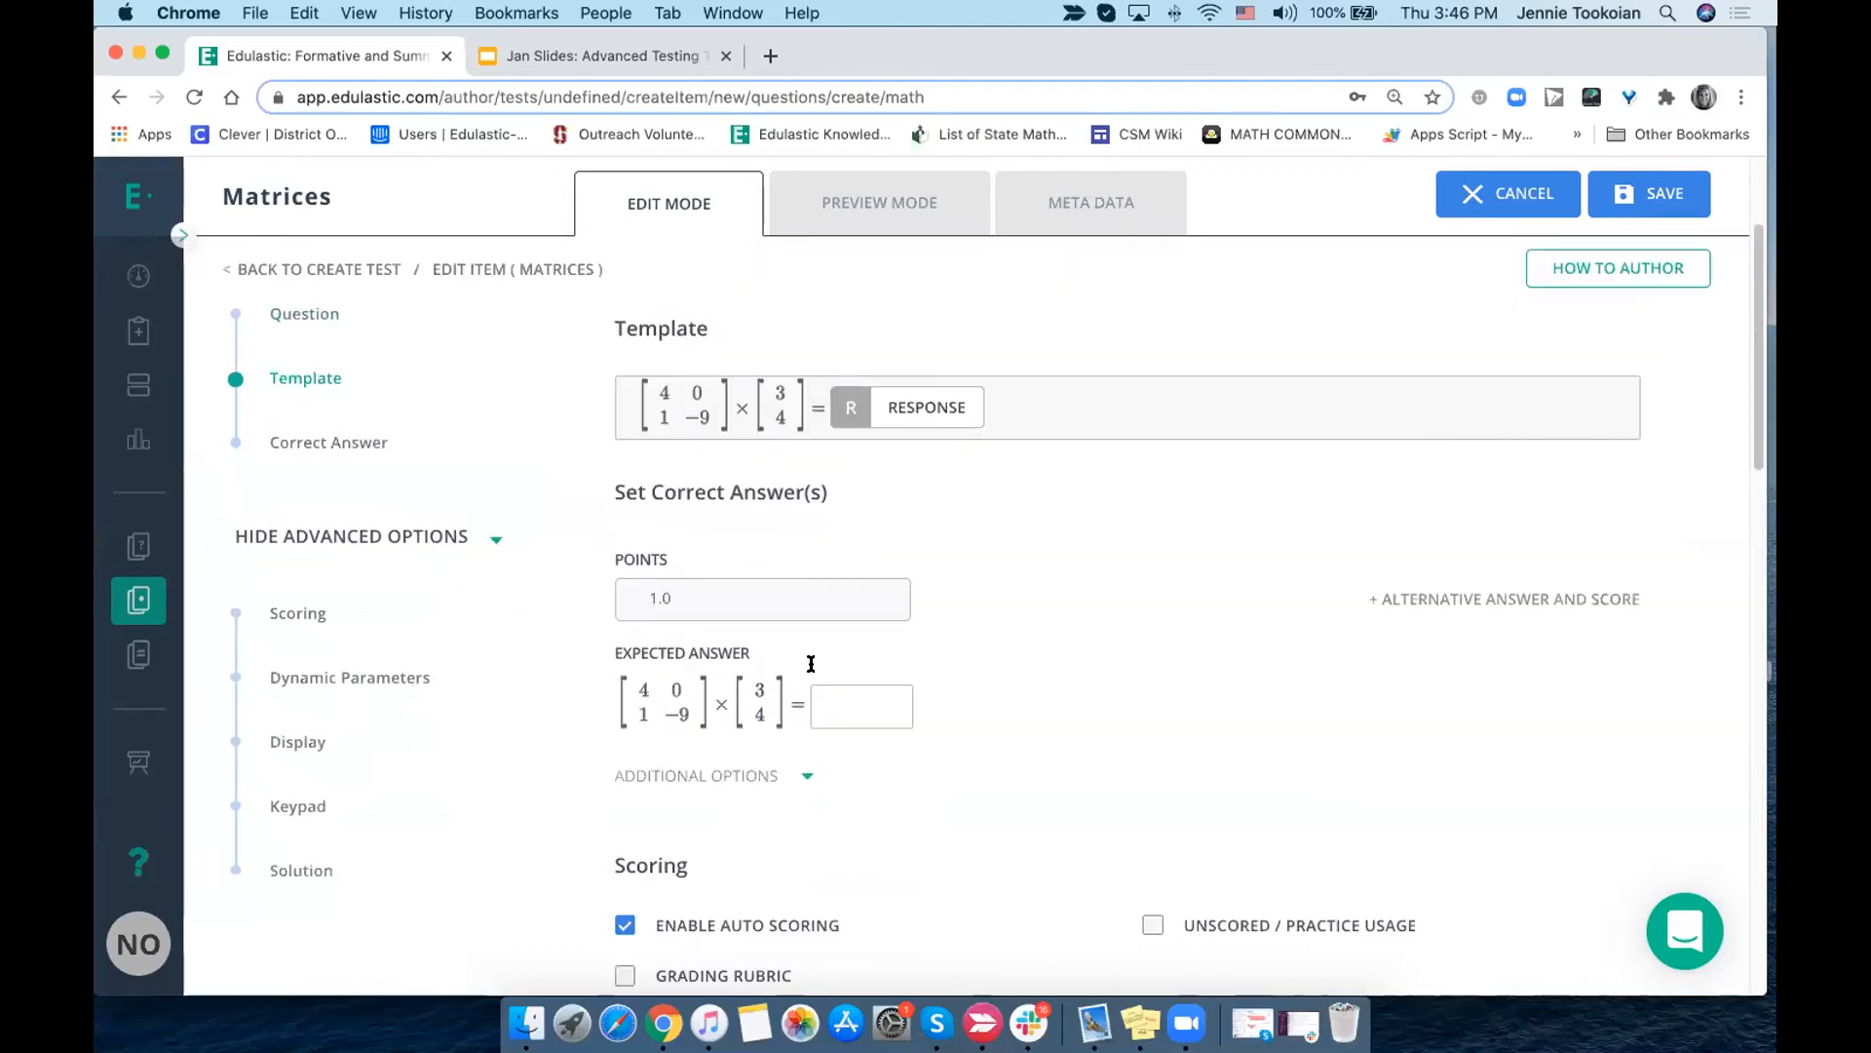
pyautogui.scroll(-5, 810, 663)
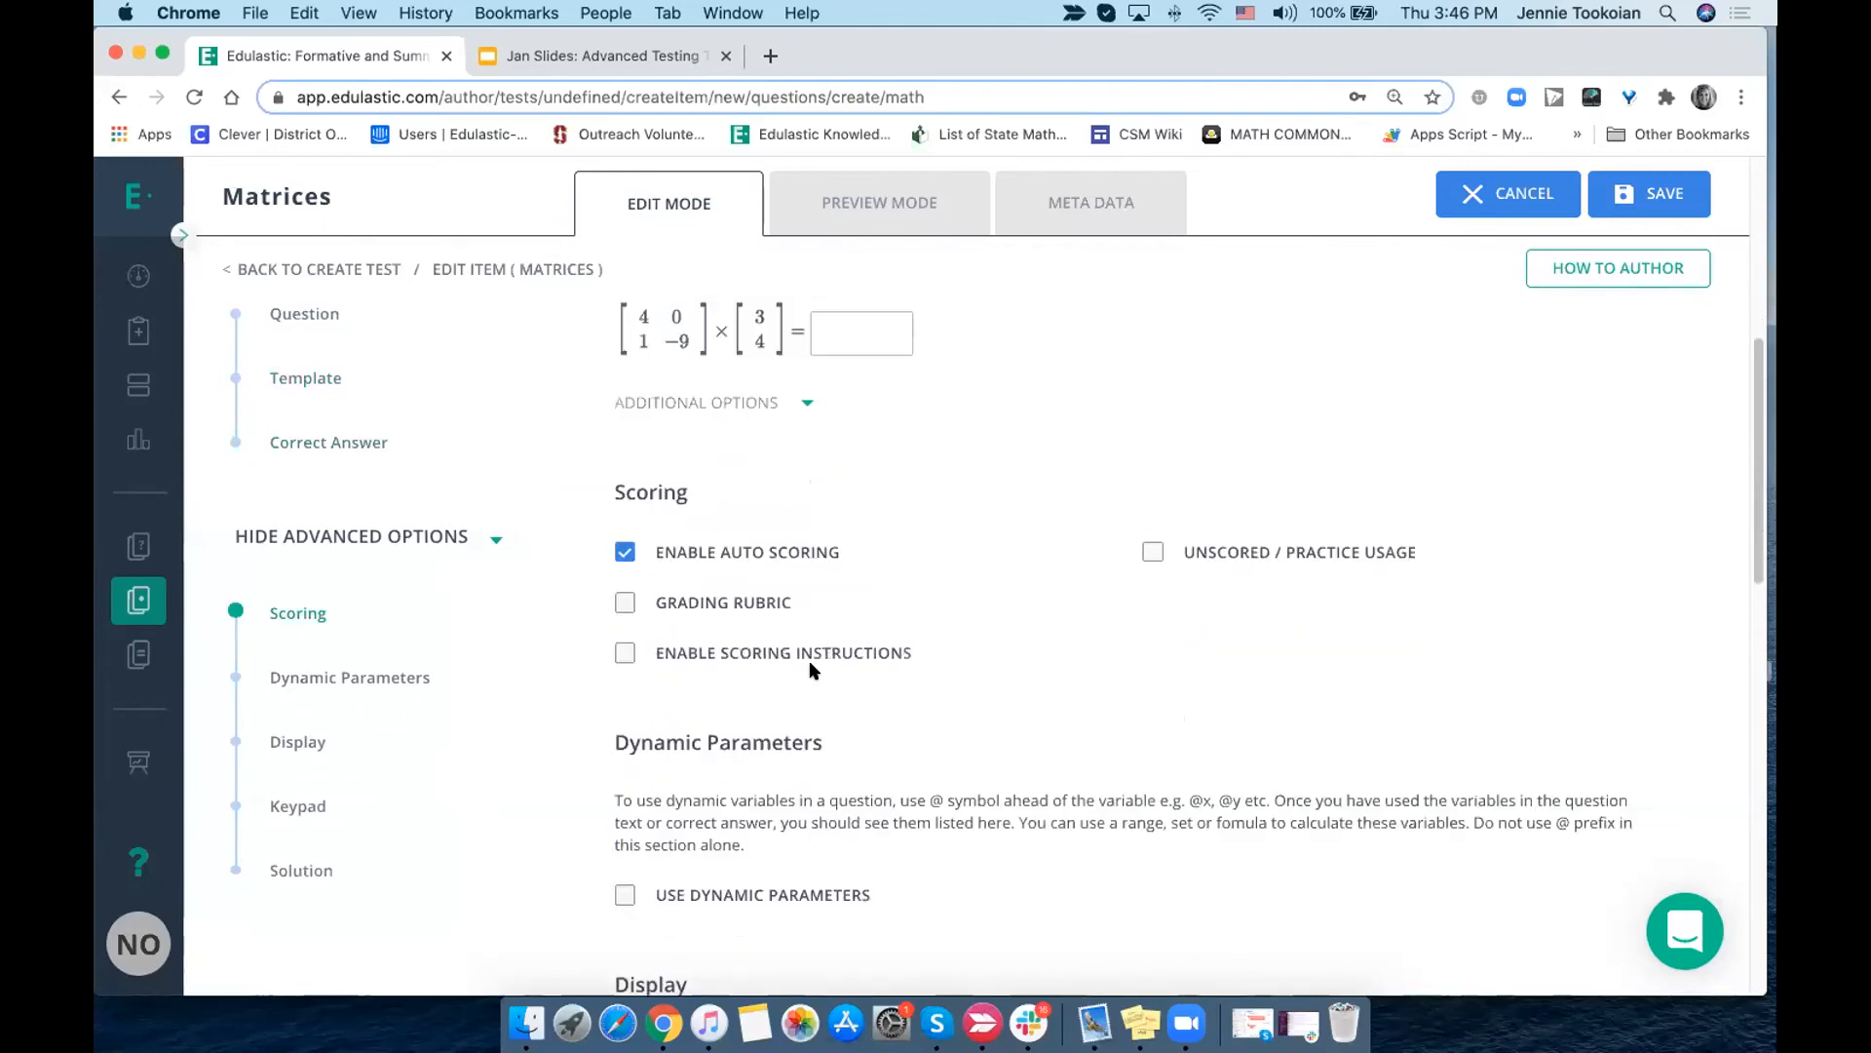
pyautogui.scroll(-1, 811, 670)
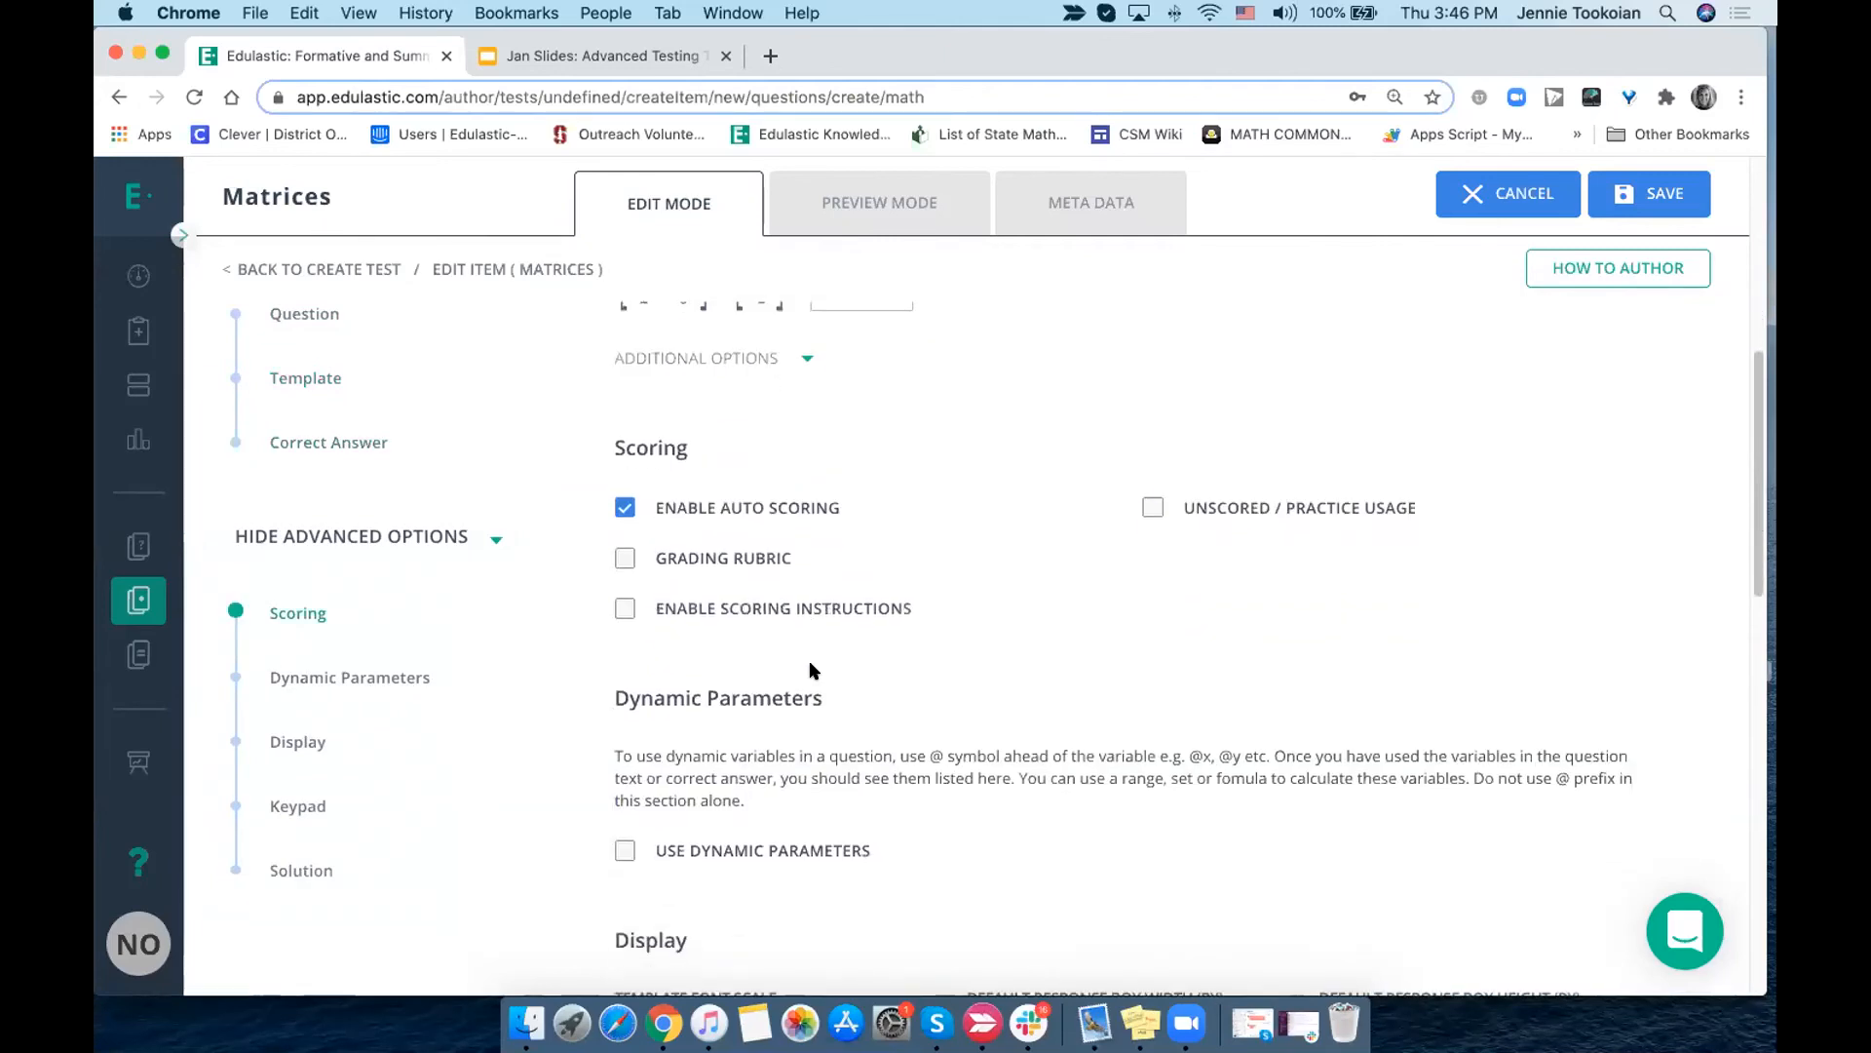
# - Enable the grading rubric, open the form for creating a new rubric, and close it without saving
pyautogui.click(1009, 560)
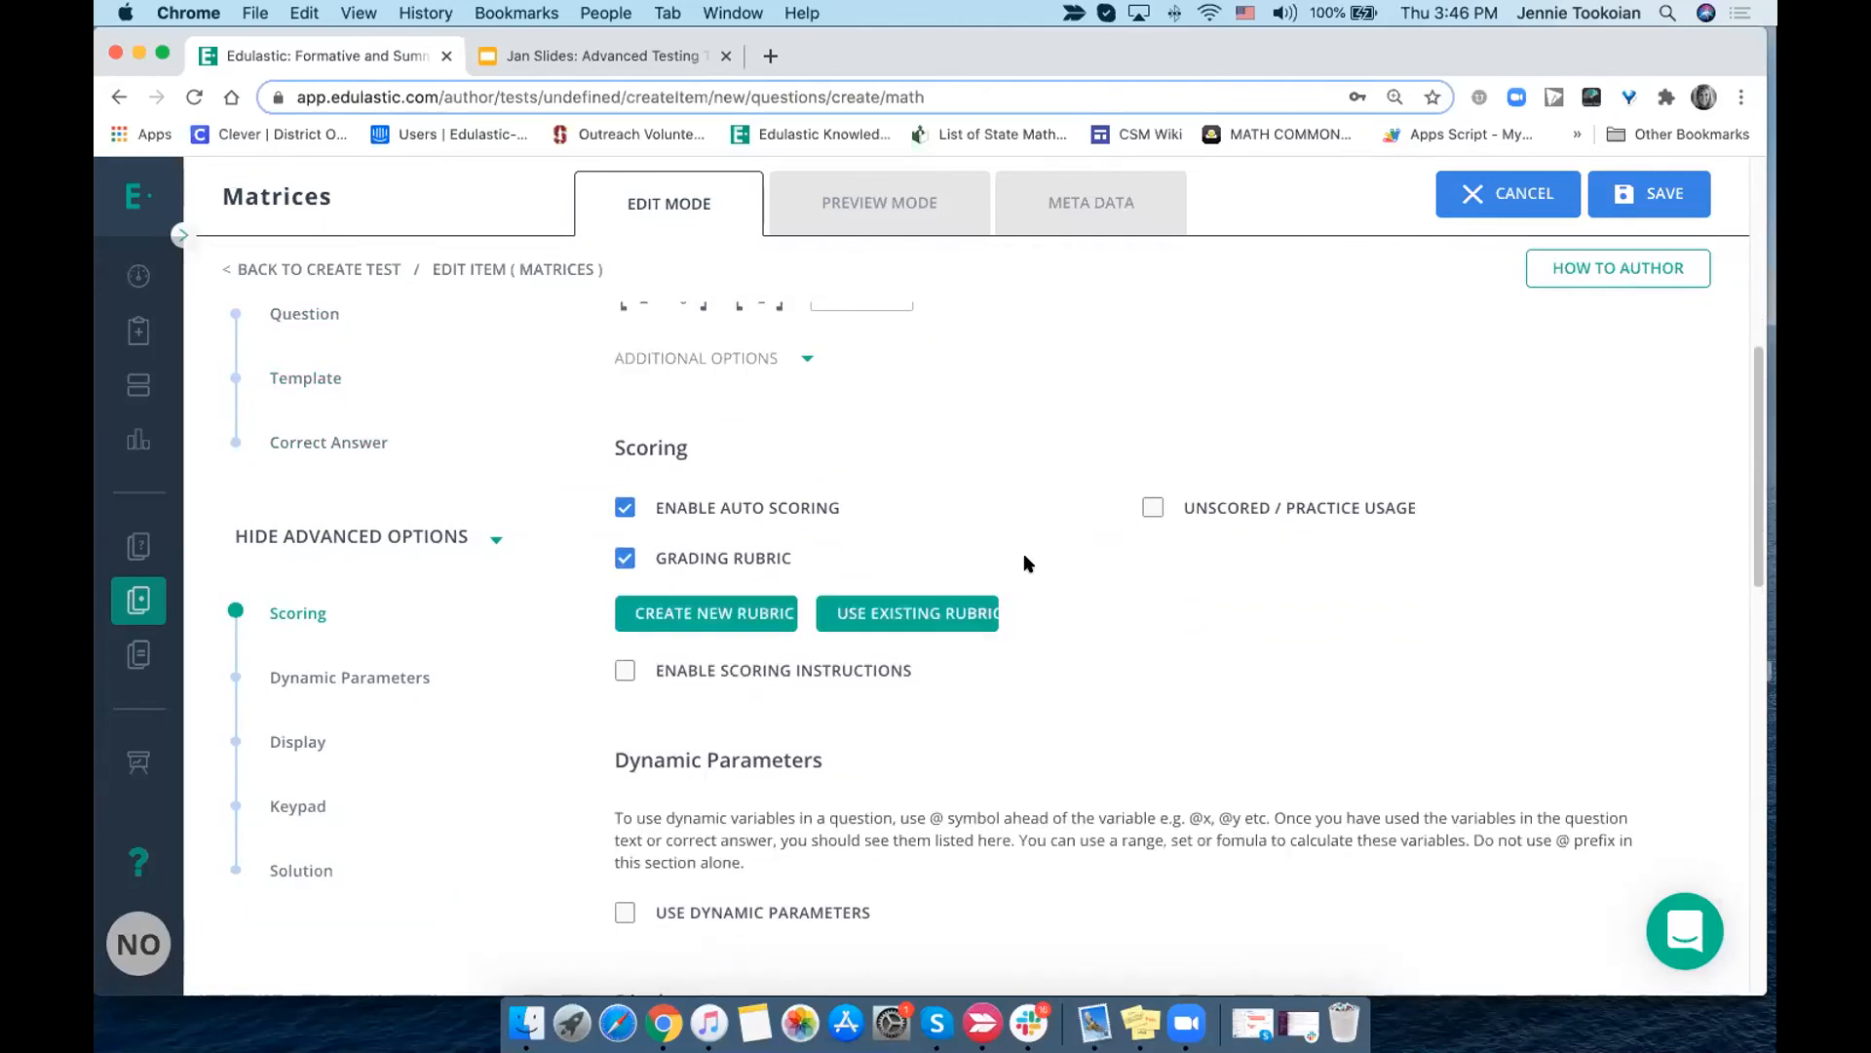
pyautogui.click(712, 612)
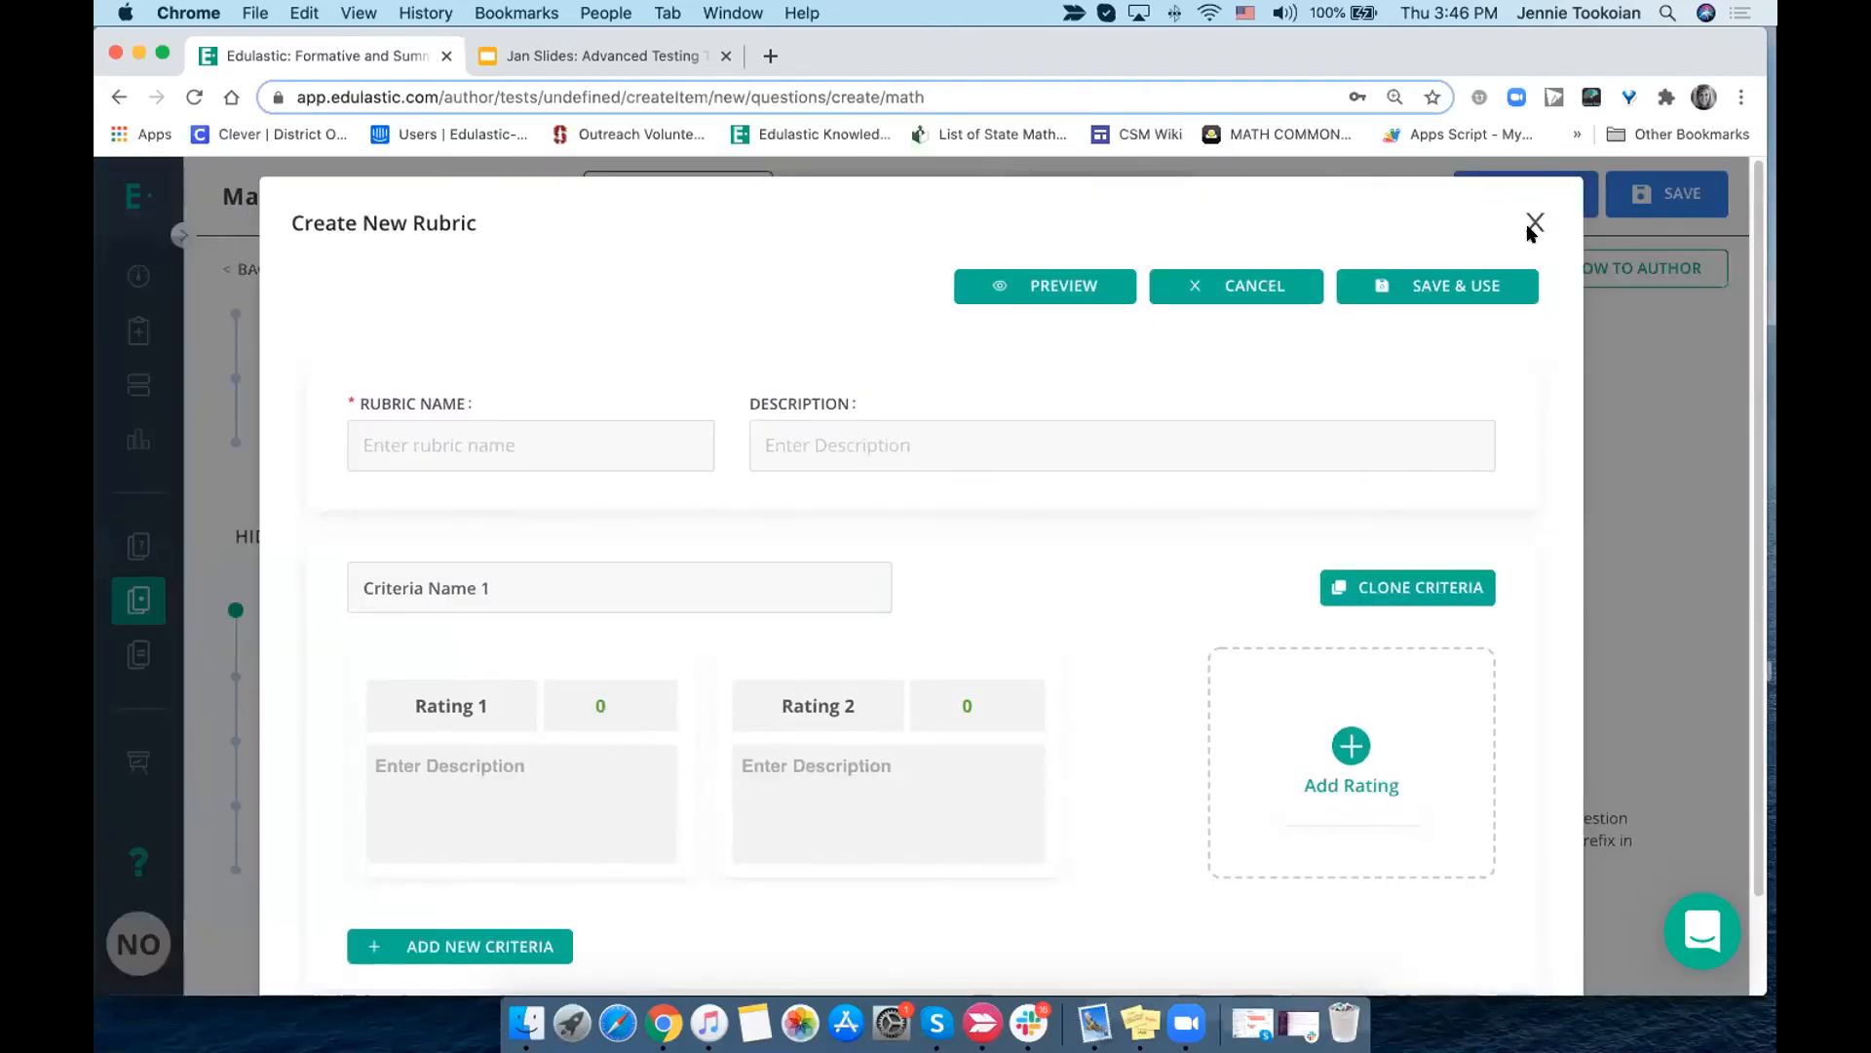
pyautogui.click(1535, 219)
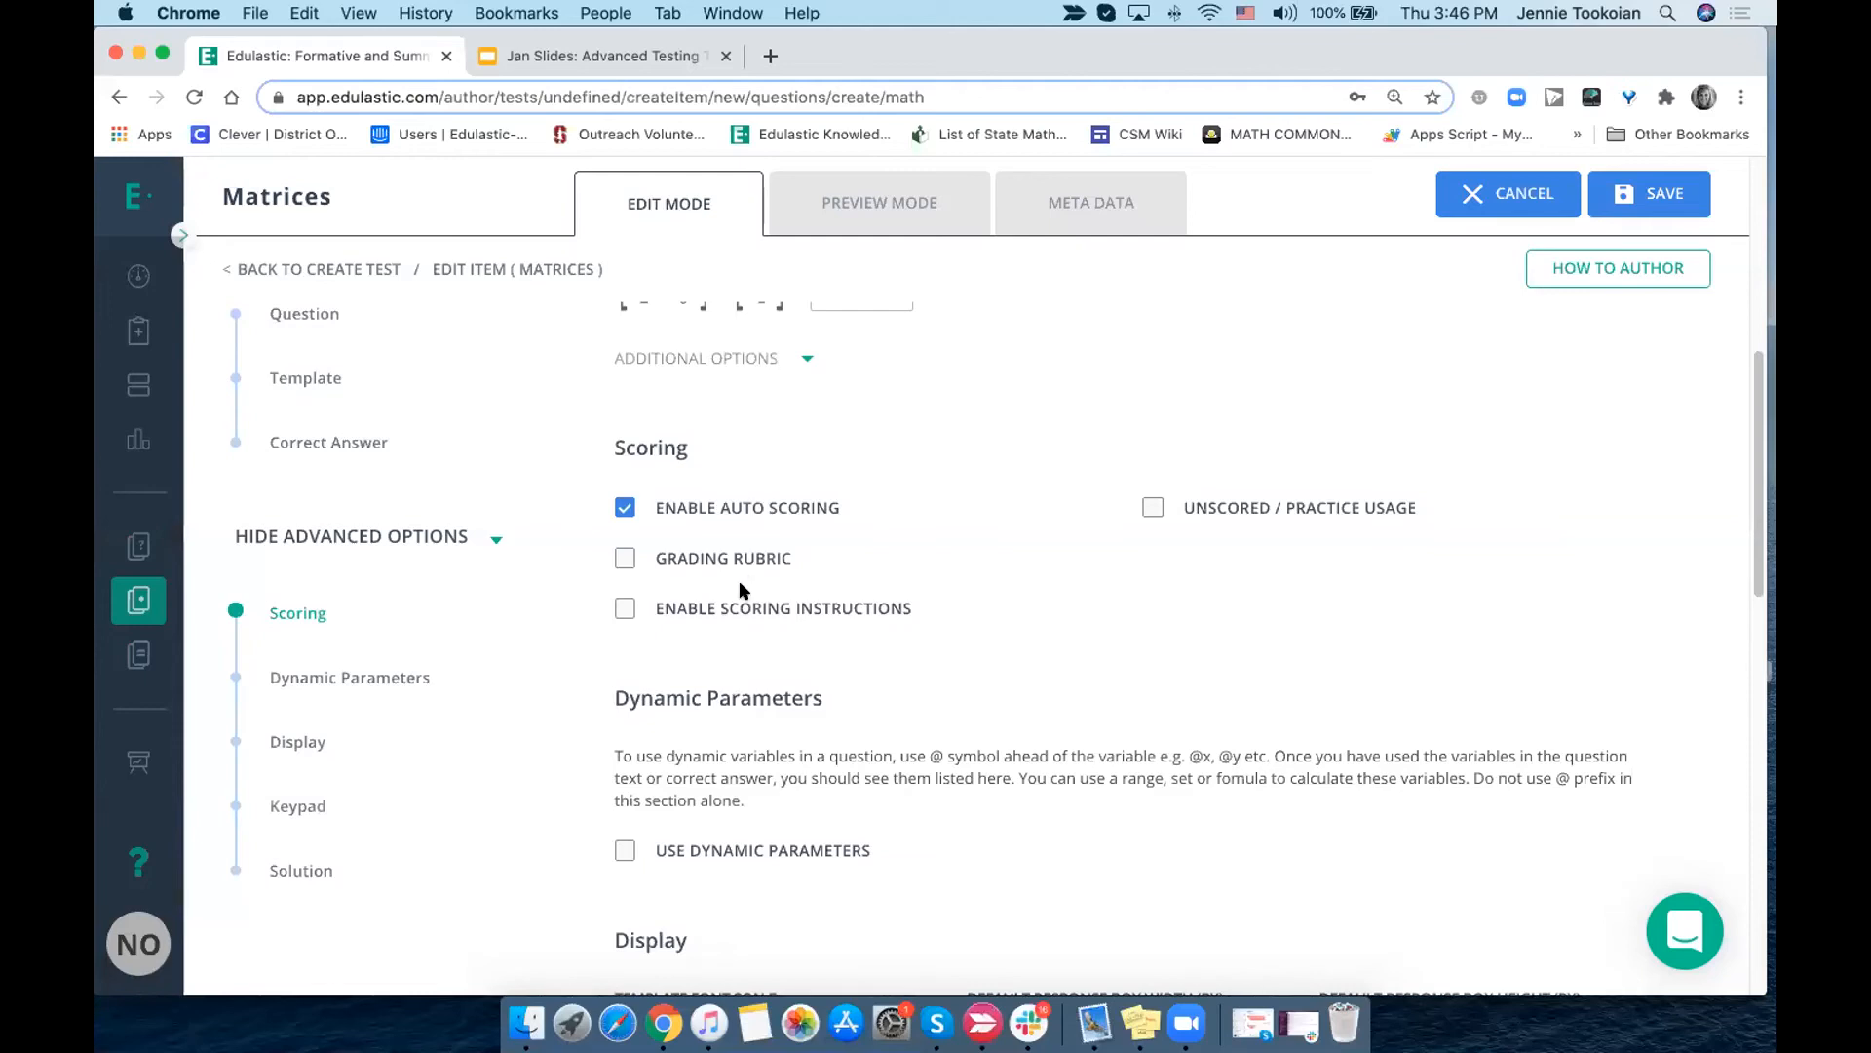
# - Enable the grading rubric, search existing rubrics for "persu", and attach the Persuasive Writing rubric to the question
pyautogui.click(669, 561)
pyautogui.click(857, 612)
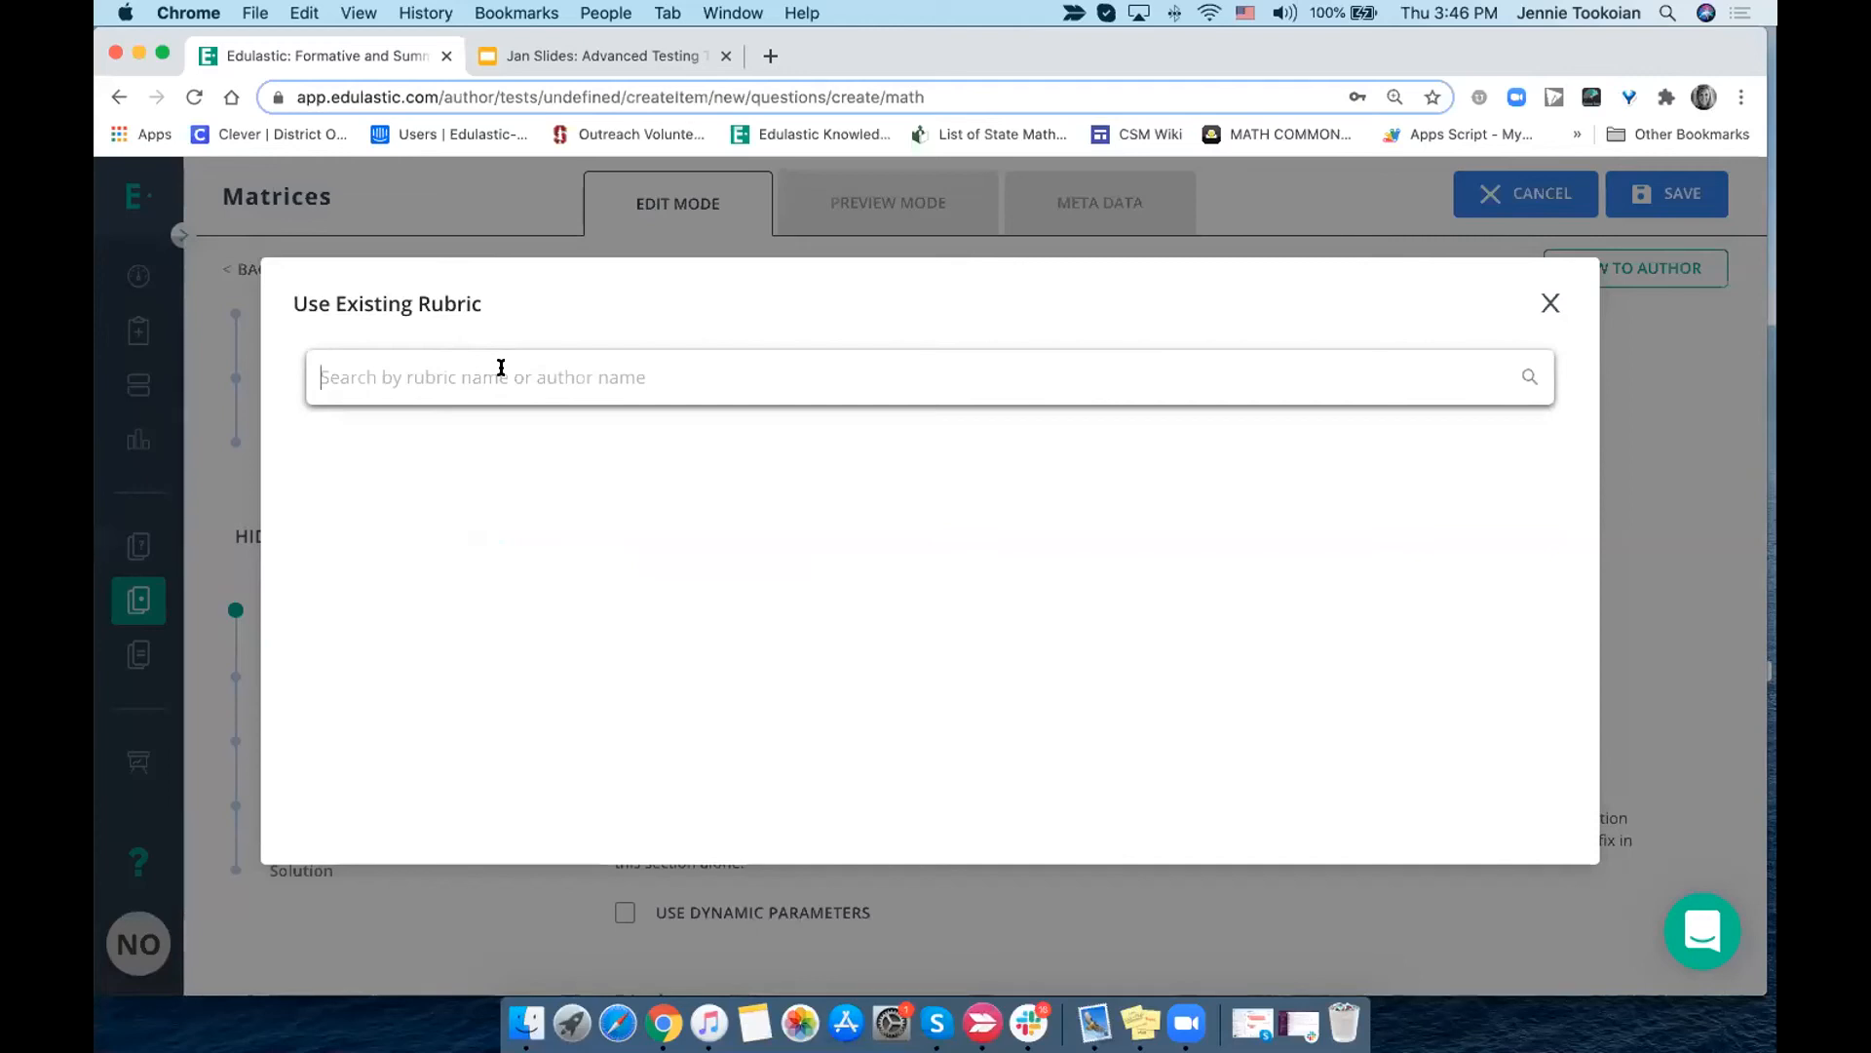
pyautogui.write('persus')
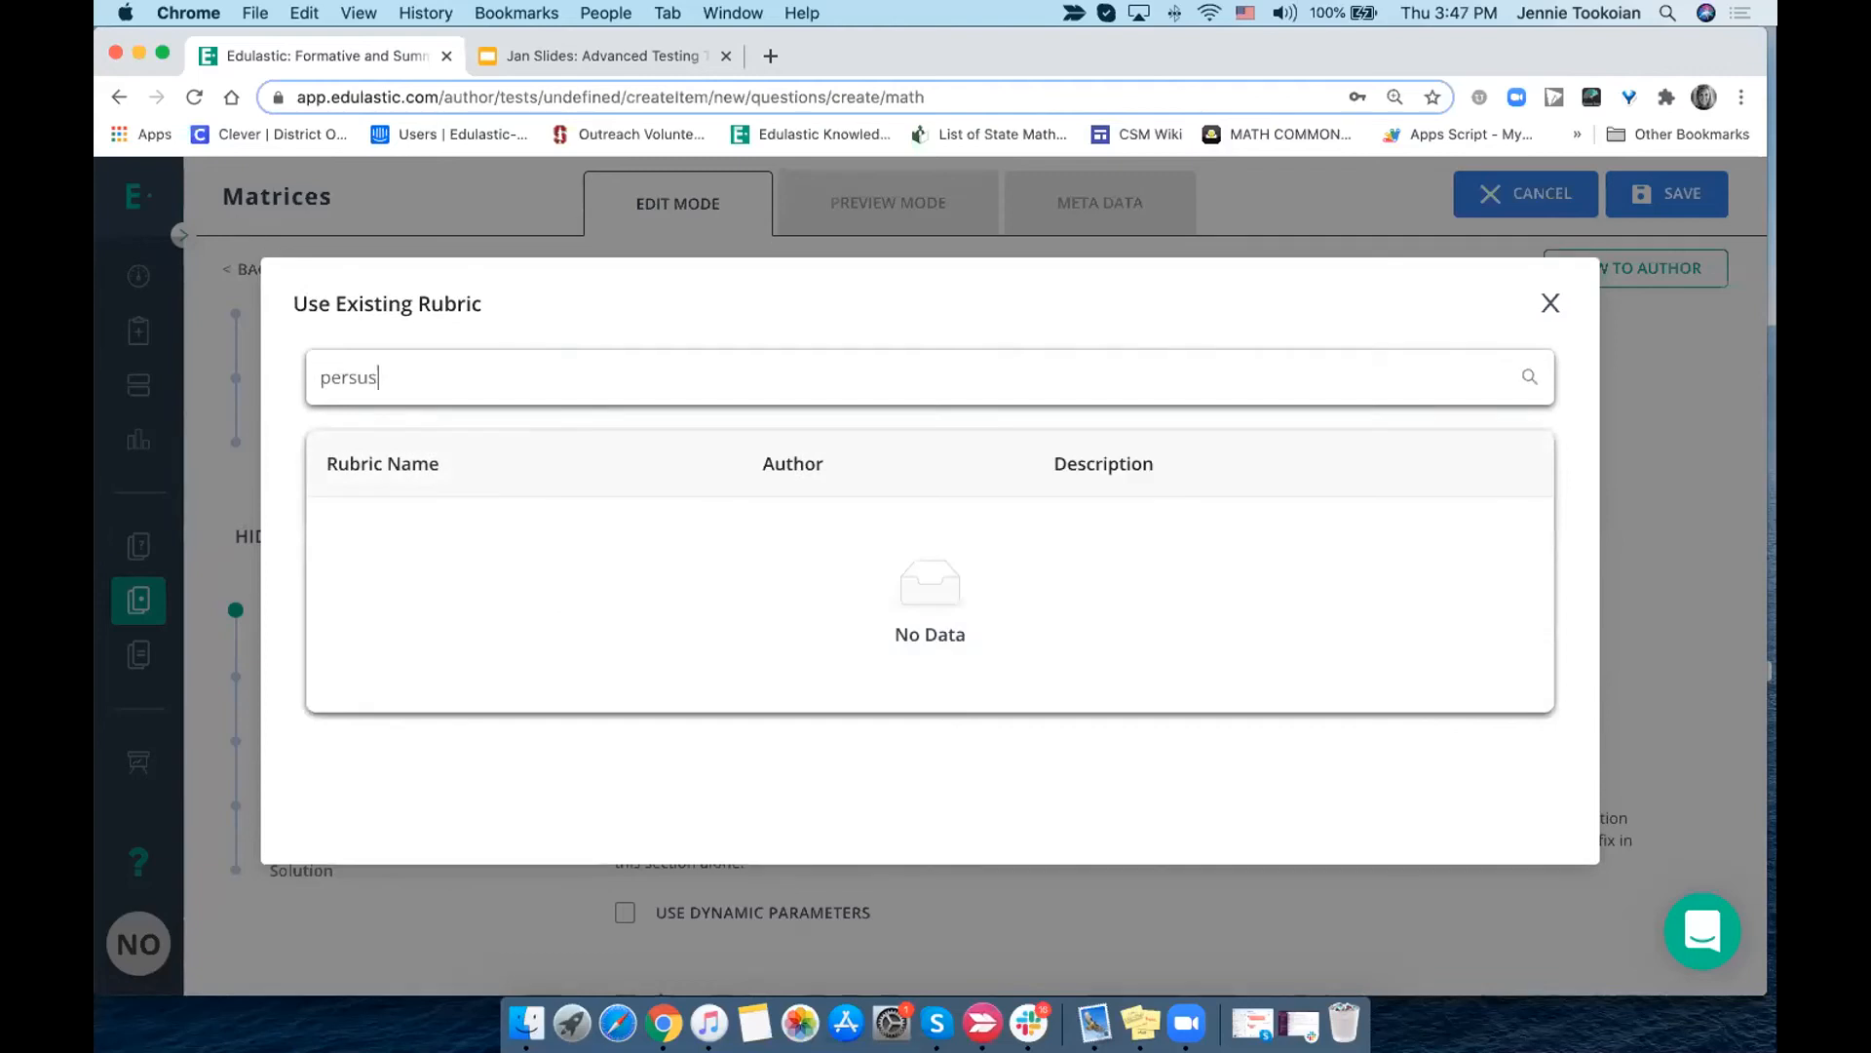
pyautogui.press('BackSpace')
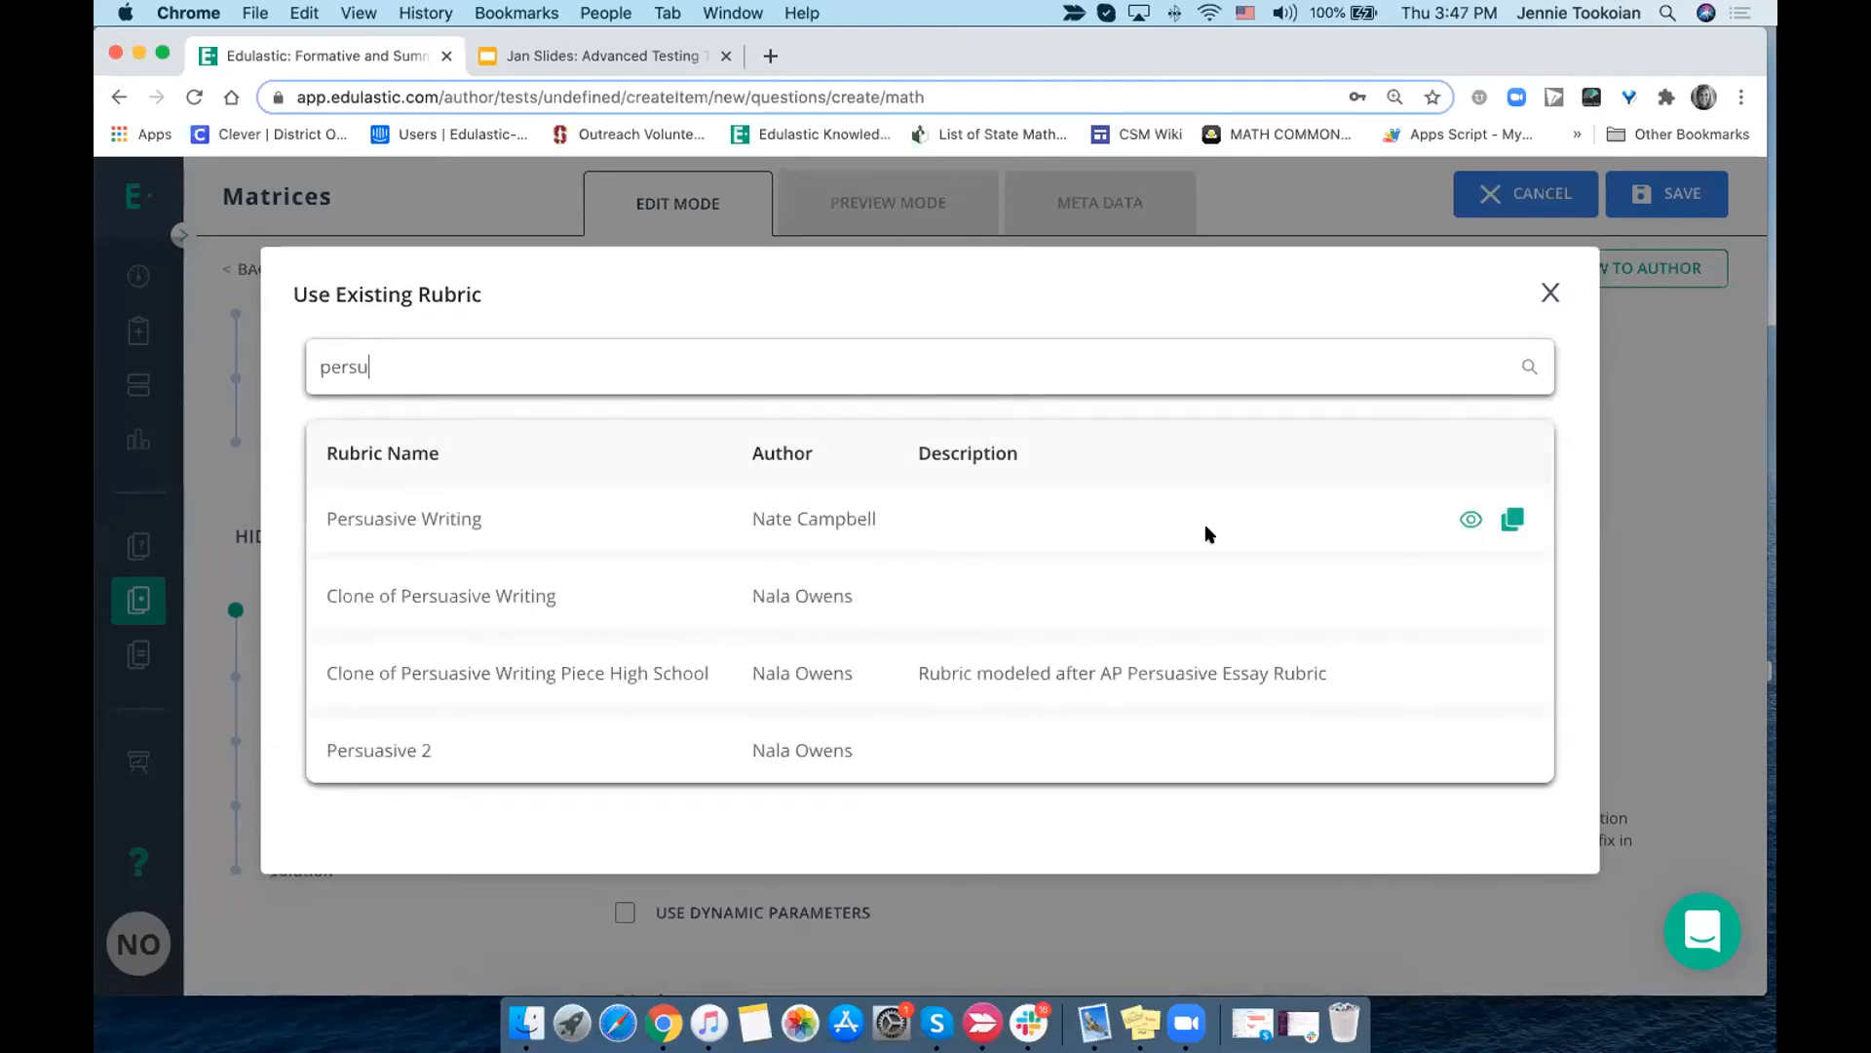
pyautogui.click(1462, 524)
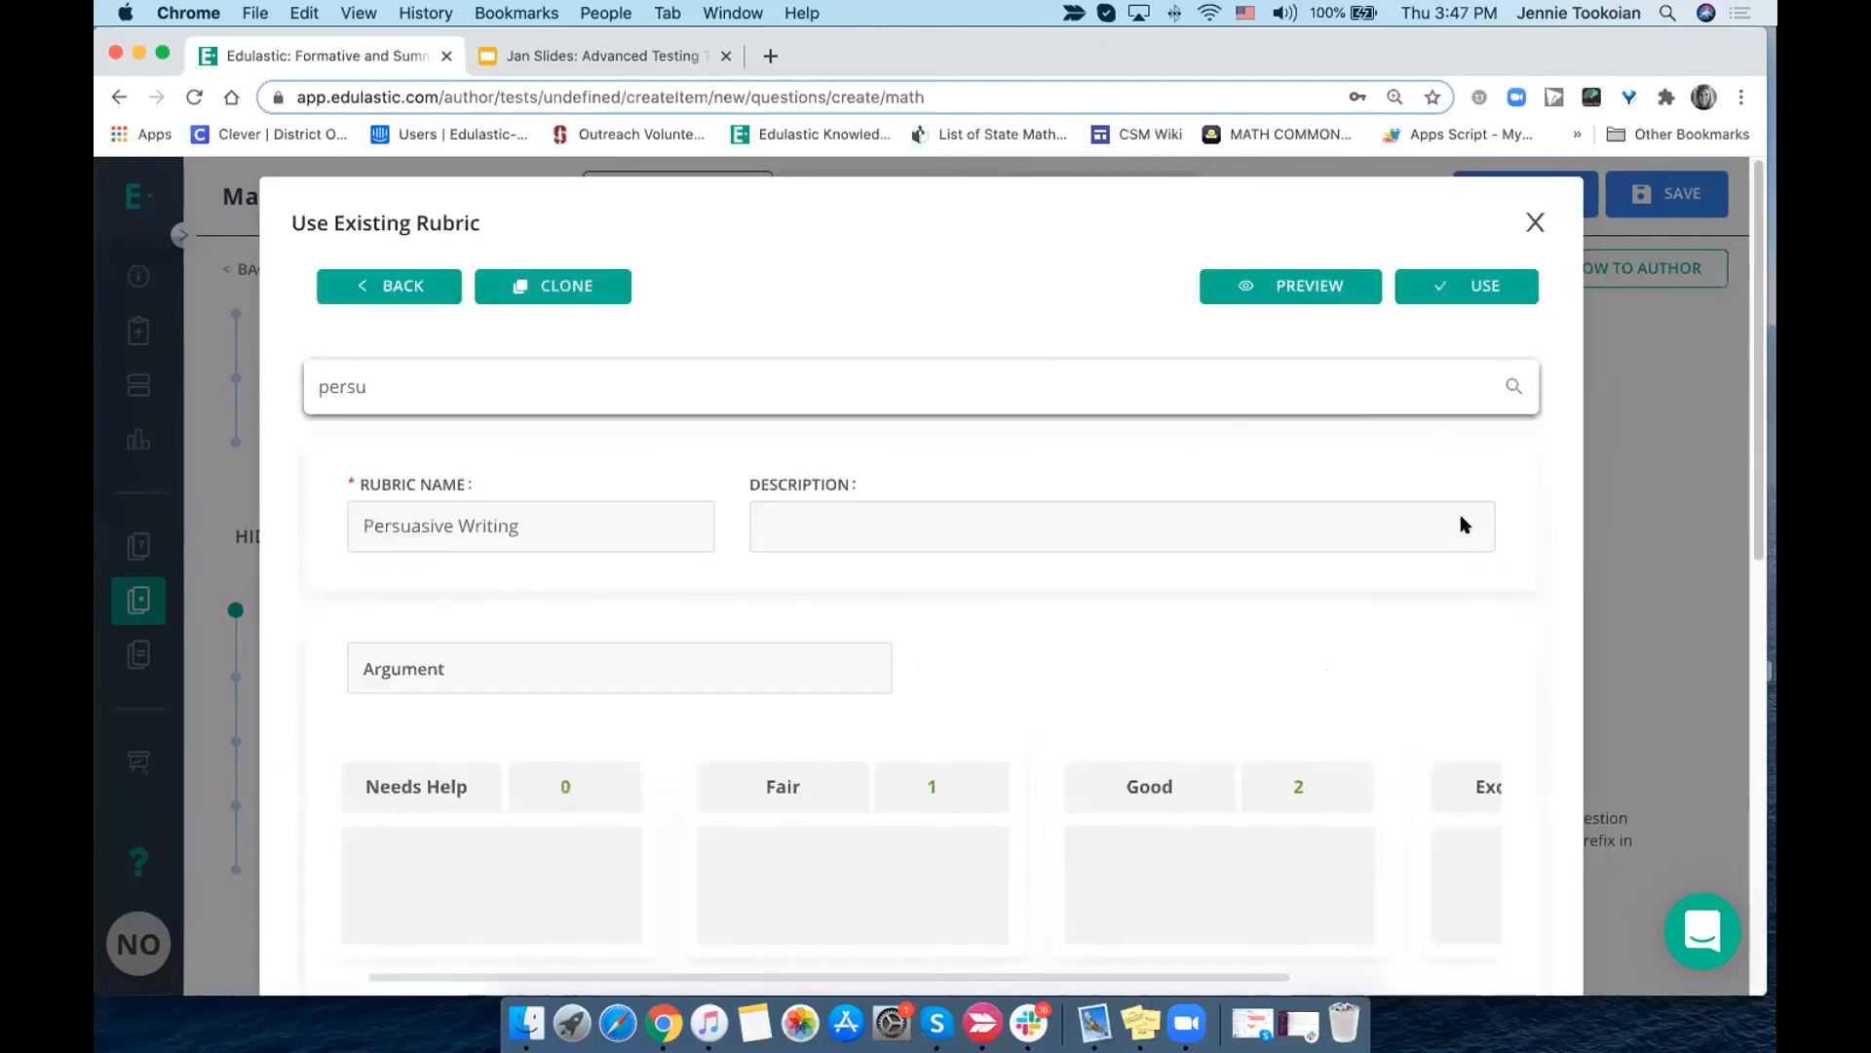
pyautogui.scroll(-4, 1388, 442)
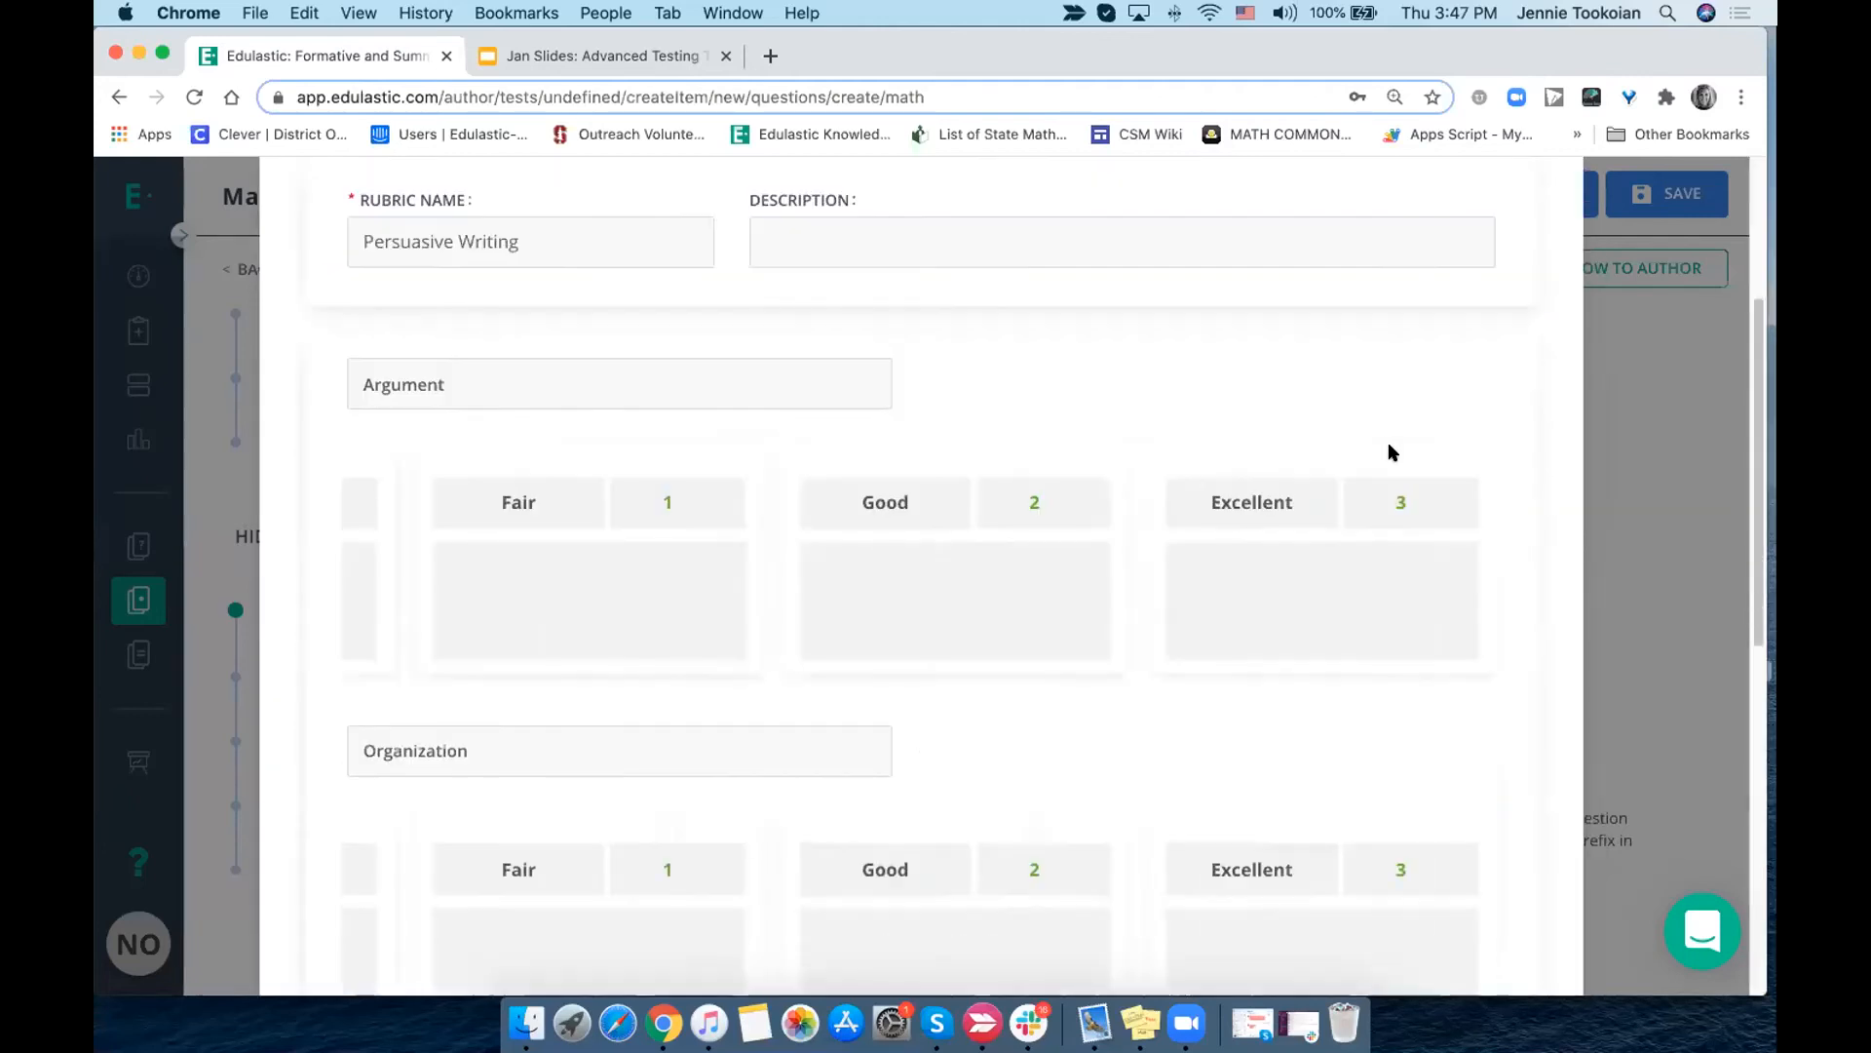
pyautogui.scroll(4, 1388, 441)
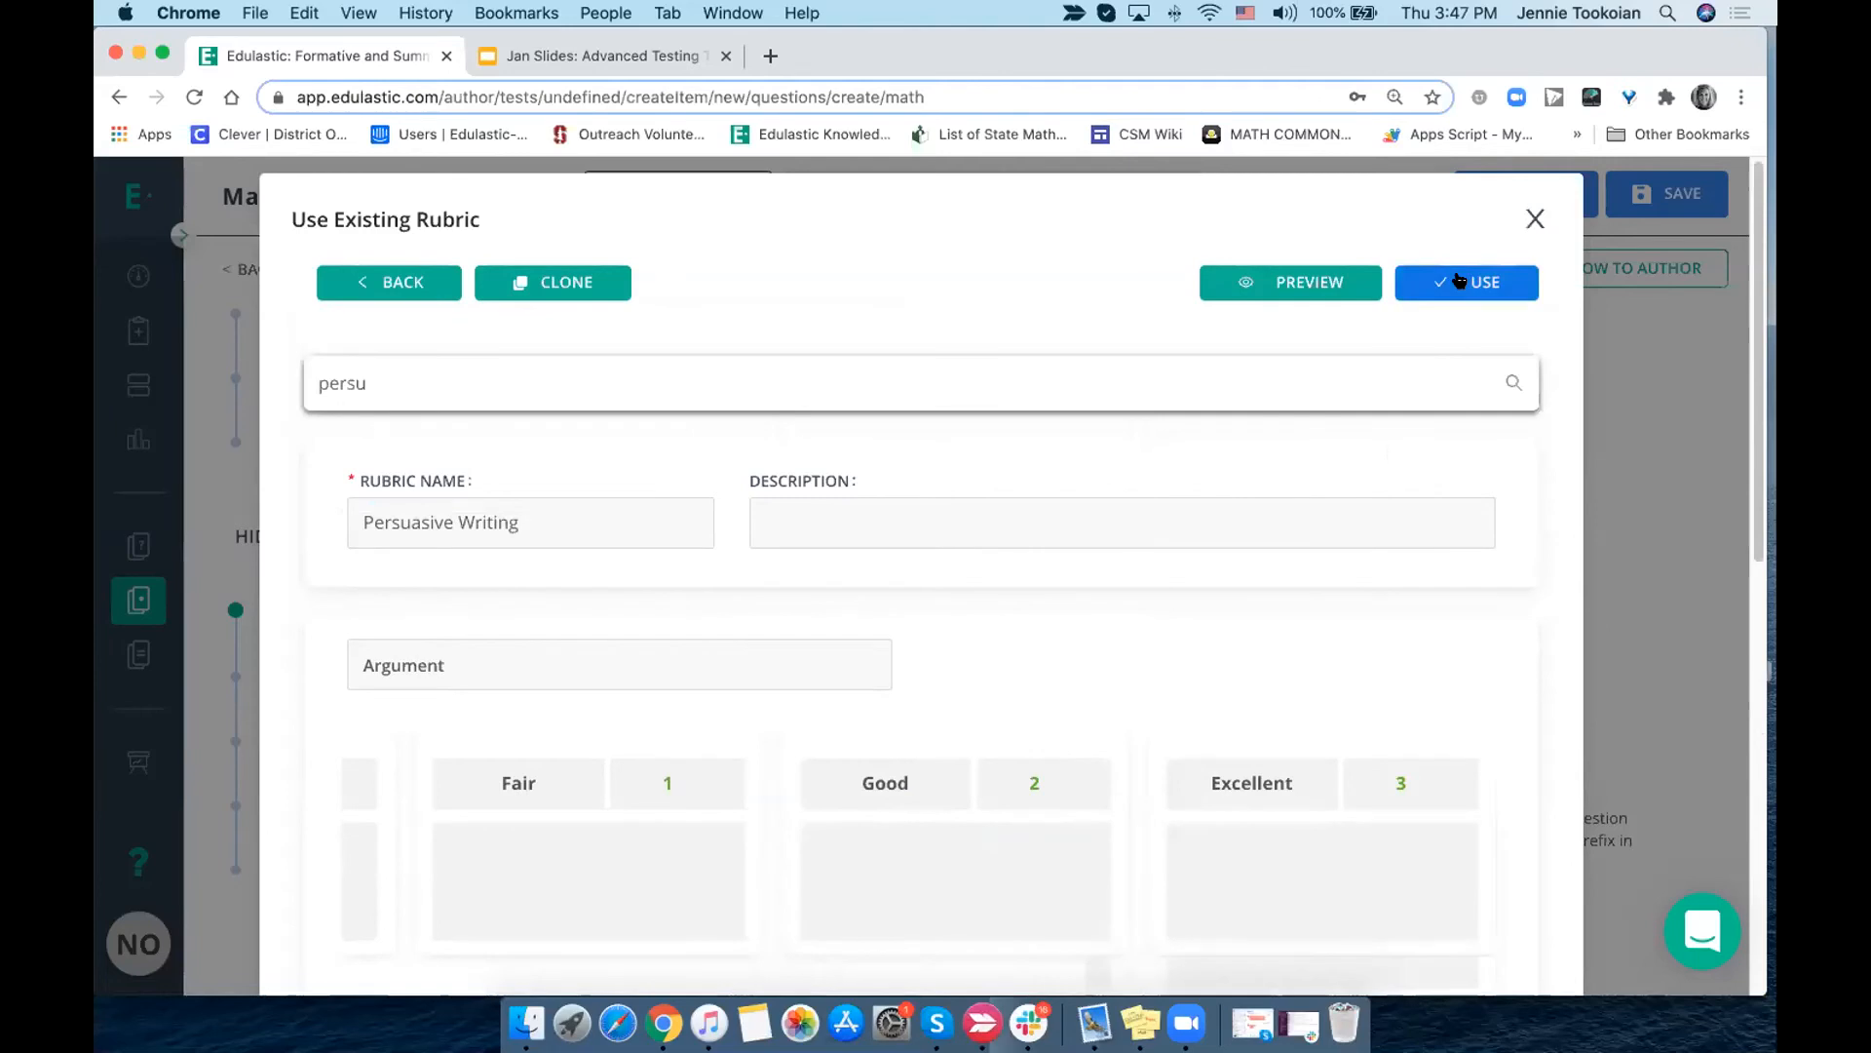
pyautogui.click(1460, 282)
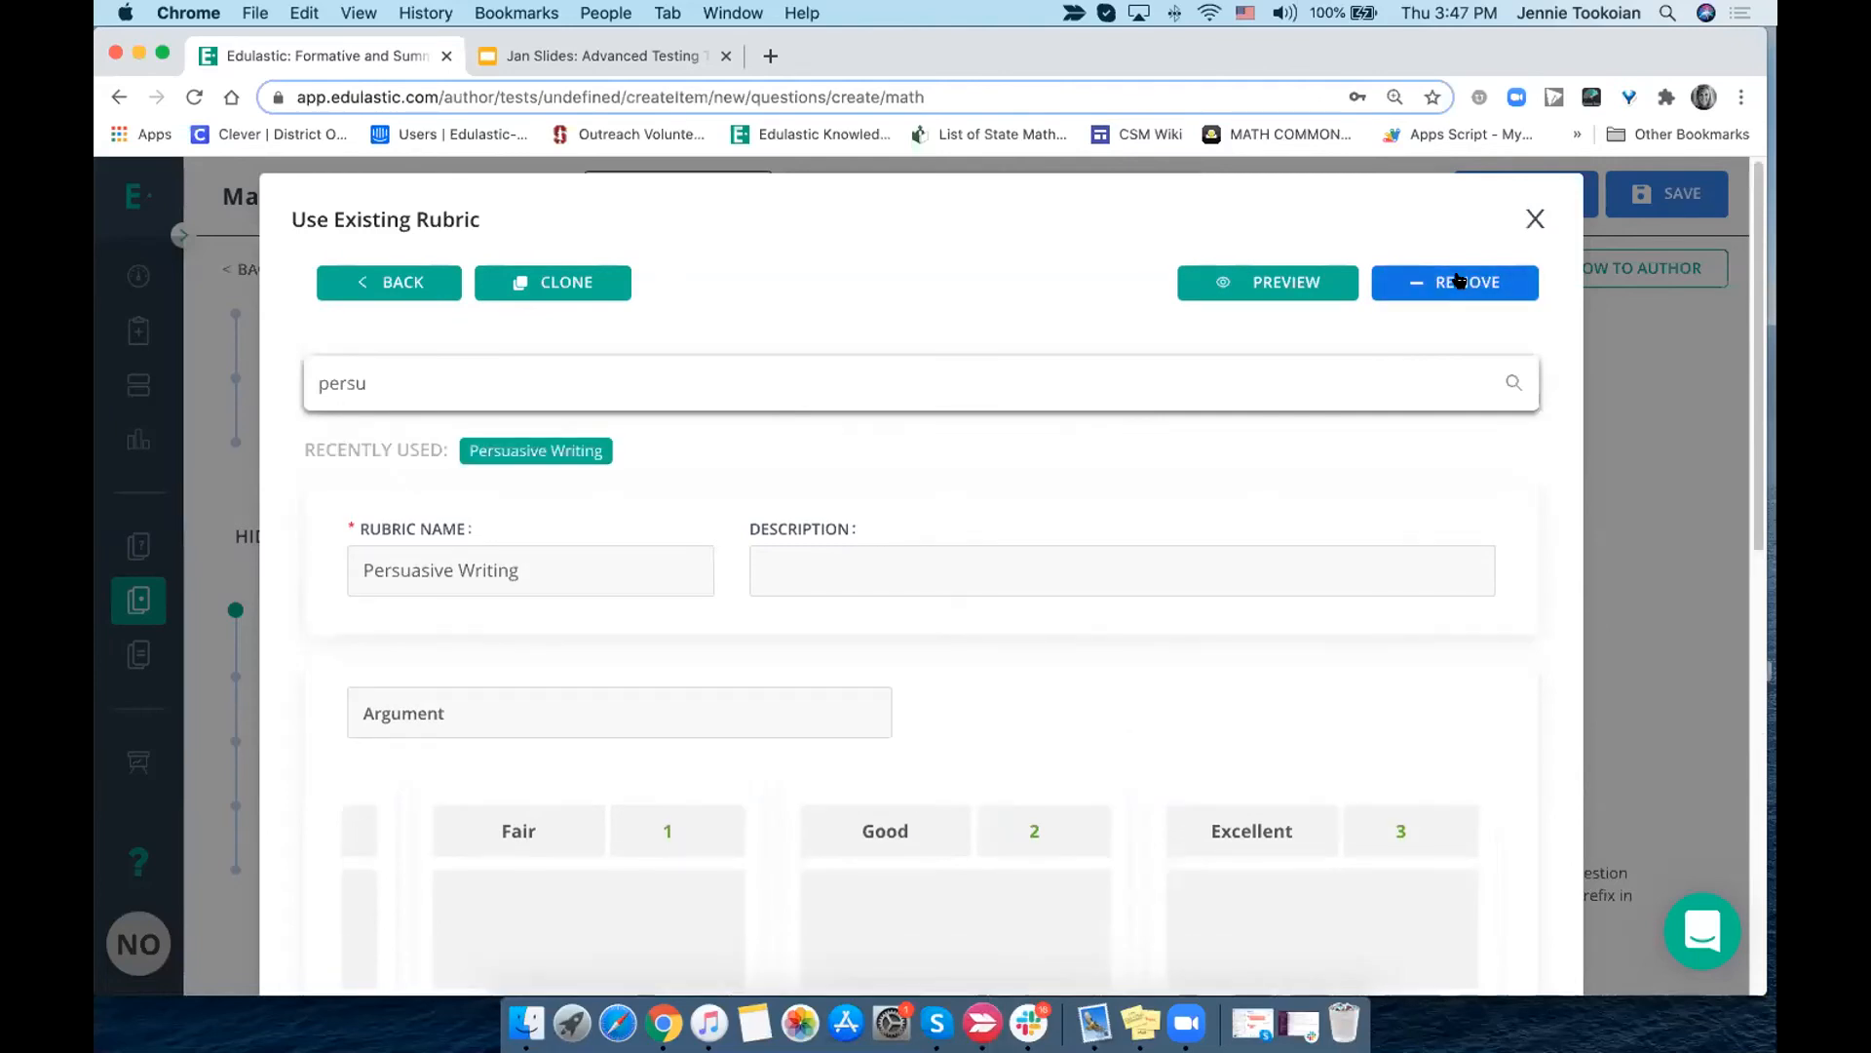
pyautogui.click(1535, 216)
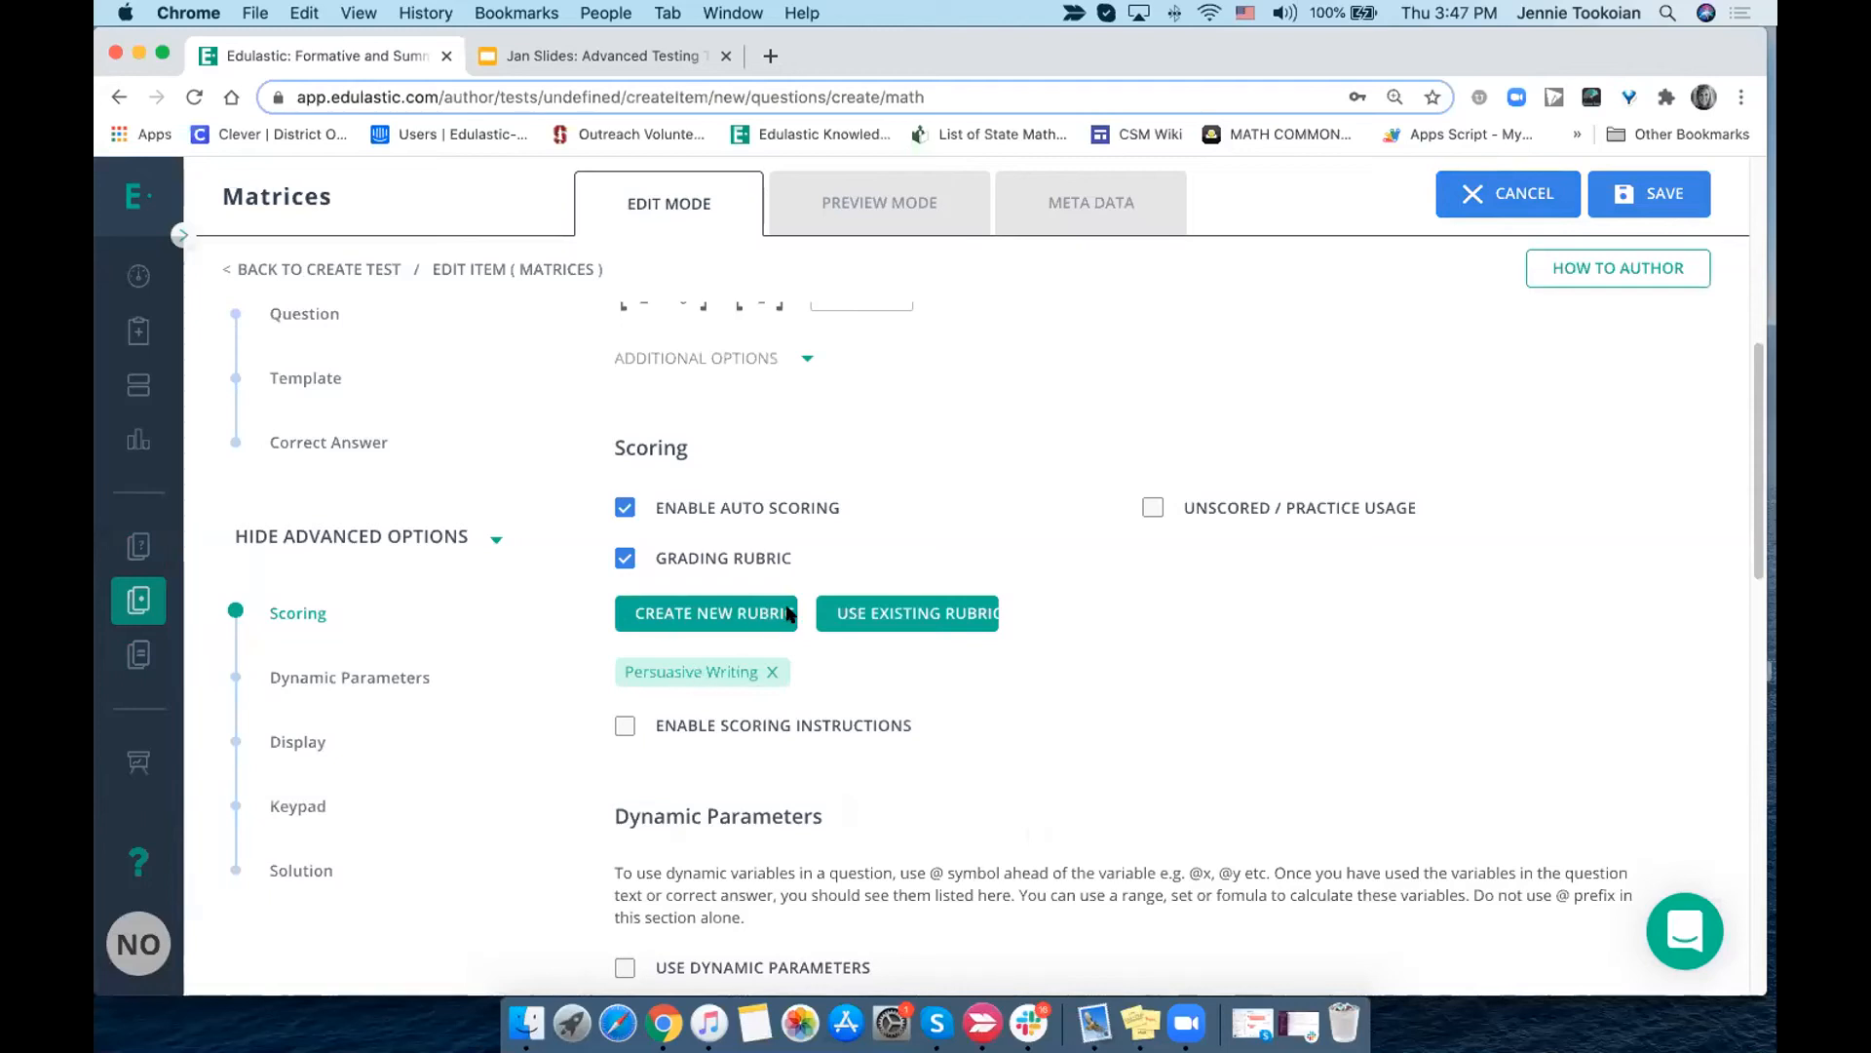
# - Enable scoring instructions for the question and start editing the instructions text
pyautogui.scroll(-3, 740, 618)
pyautogui.scroll(-2, 778, 606)
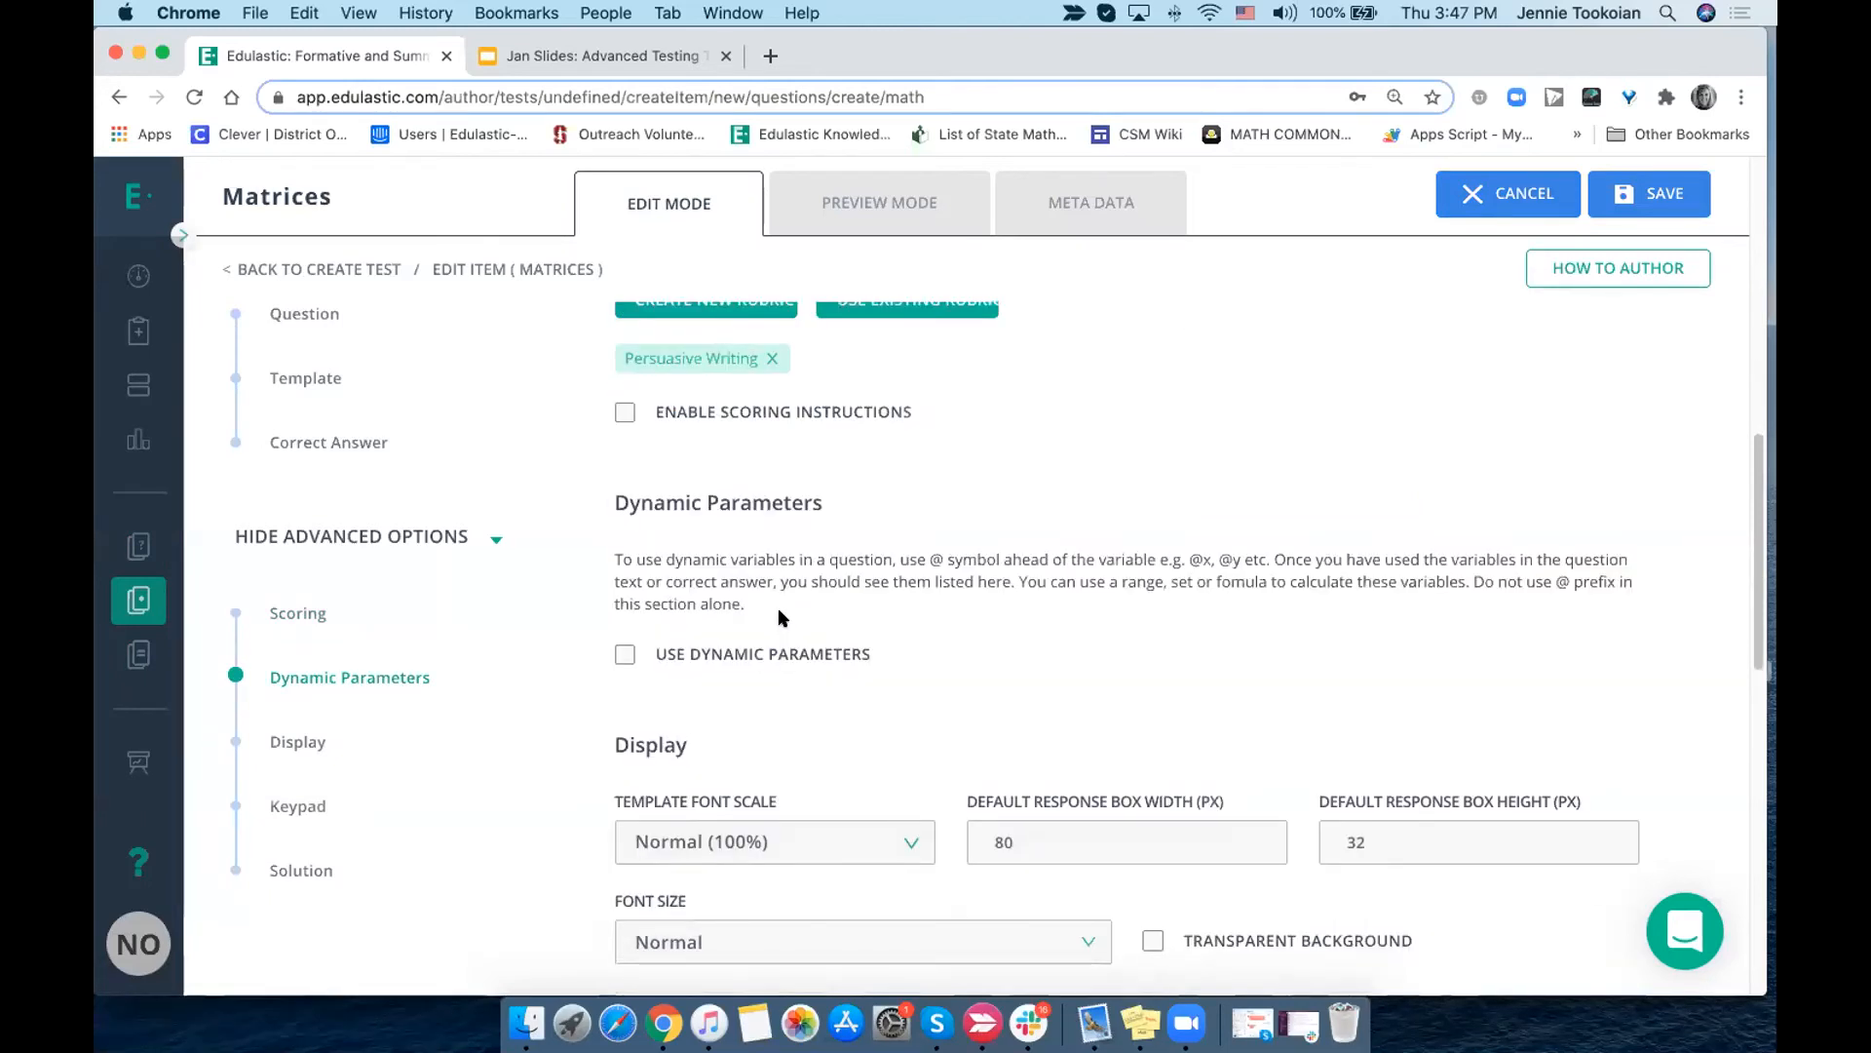
pyautogui.scroll(-3, 777, 606)
pyautogui.scroll(2, 778, 606)
pyautogui.click(625, 389)
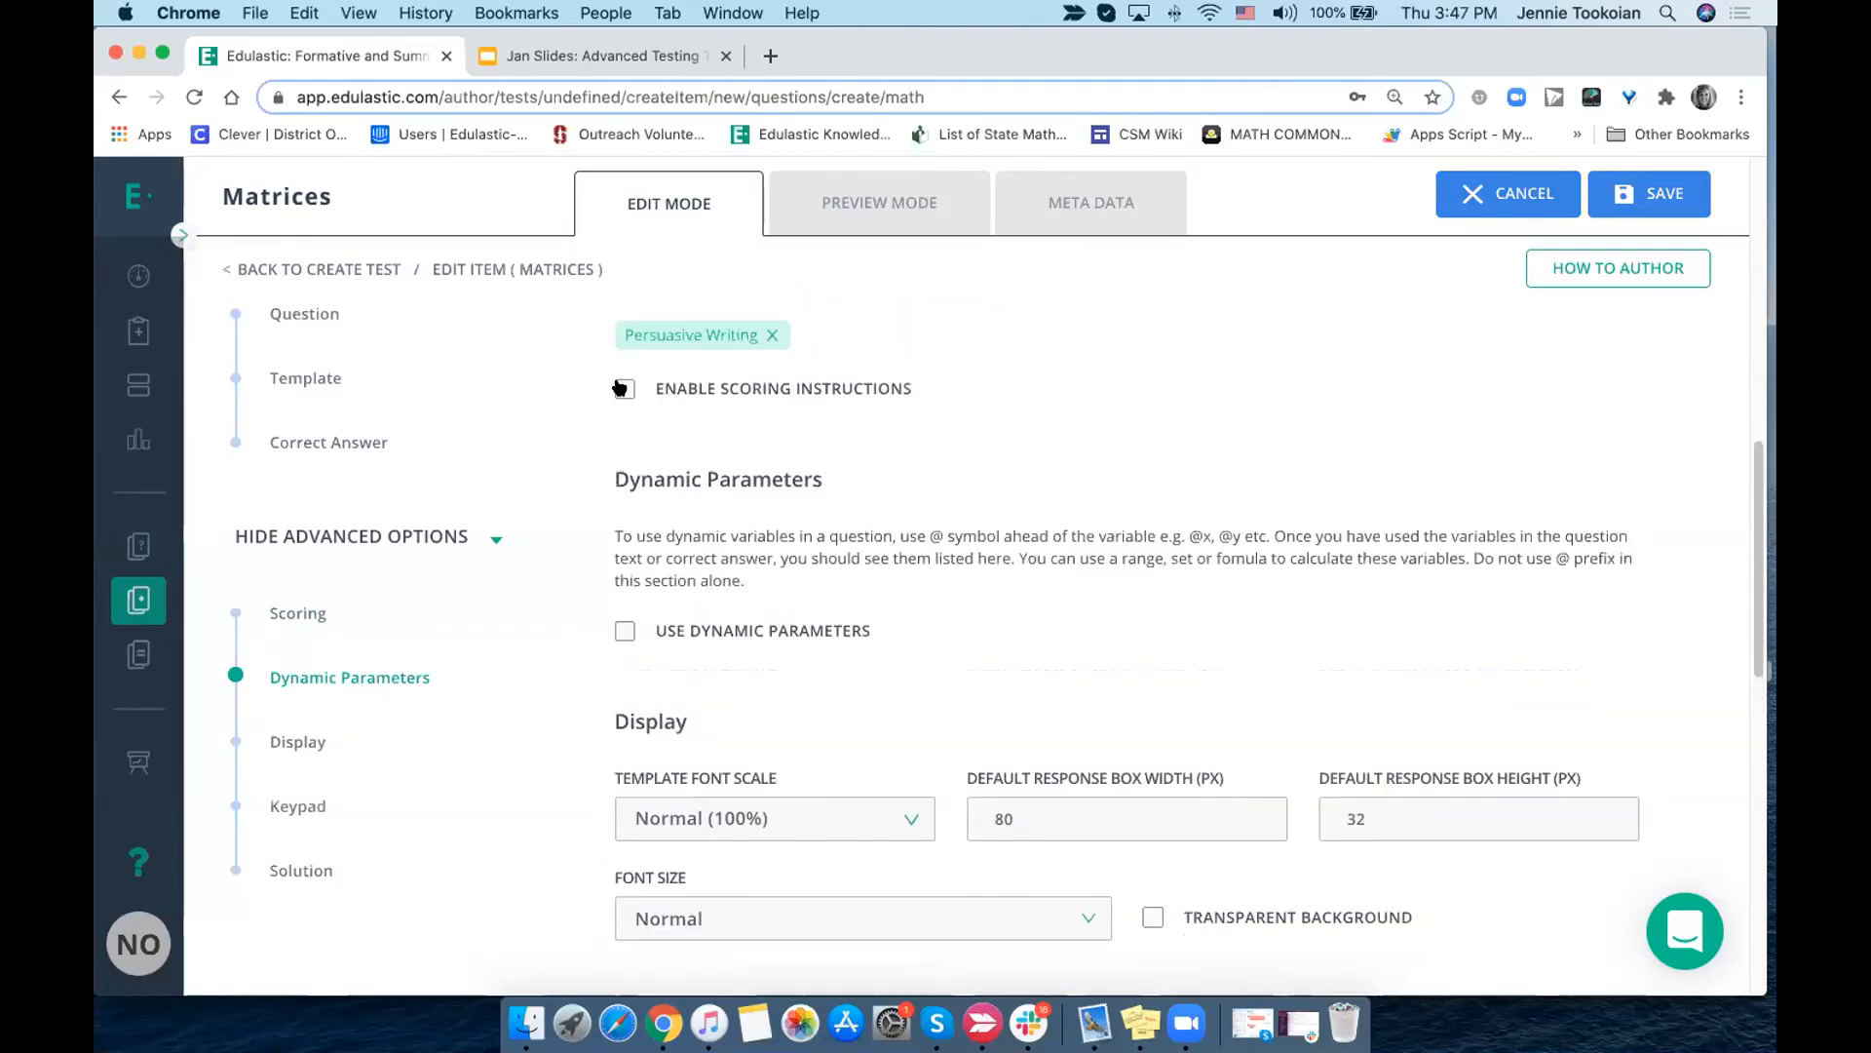
pyautogui.click(680, 454)
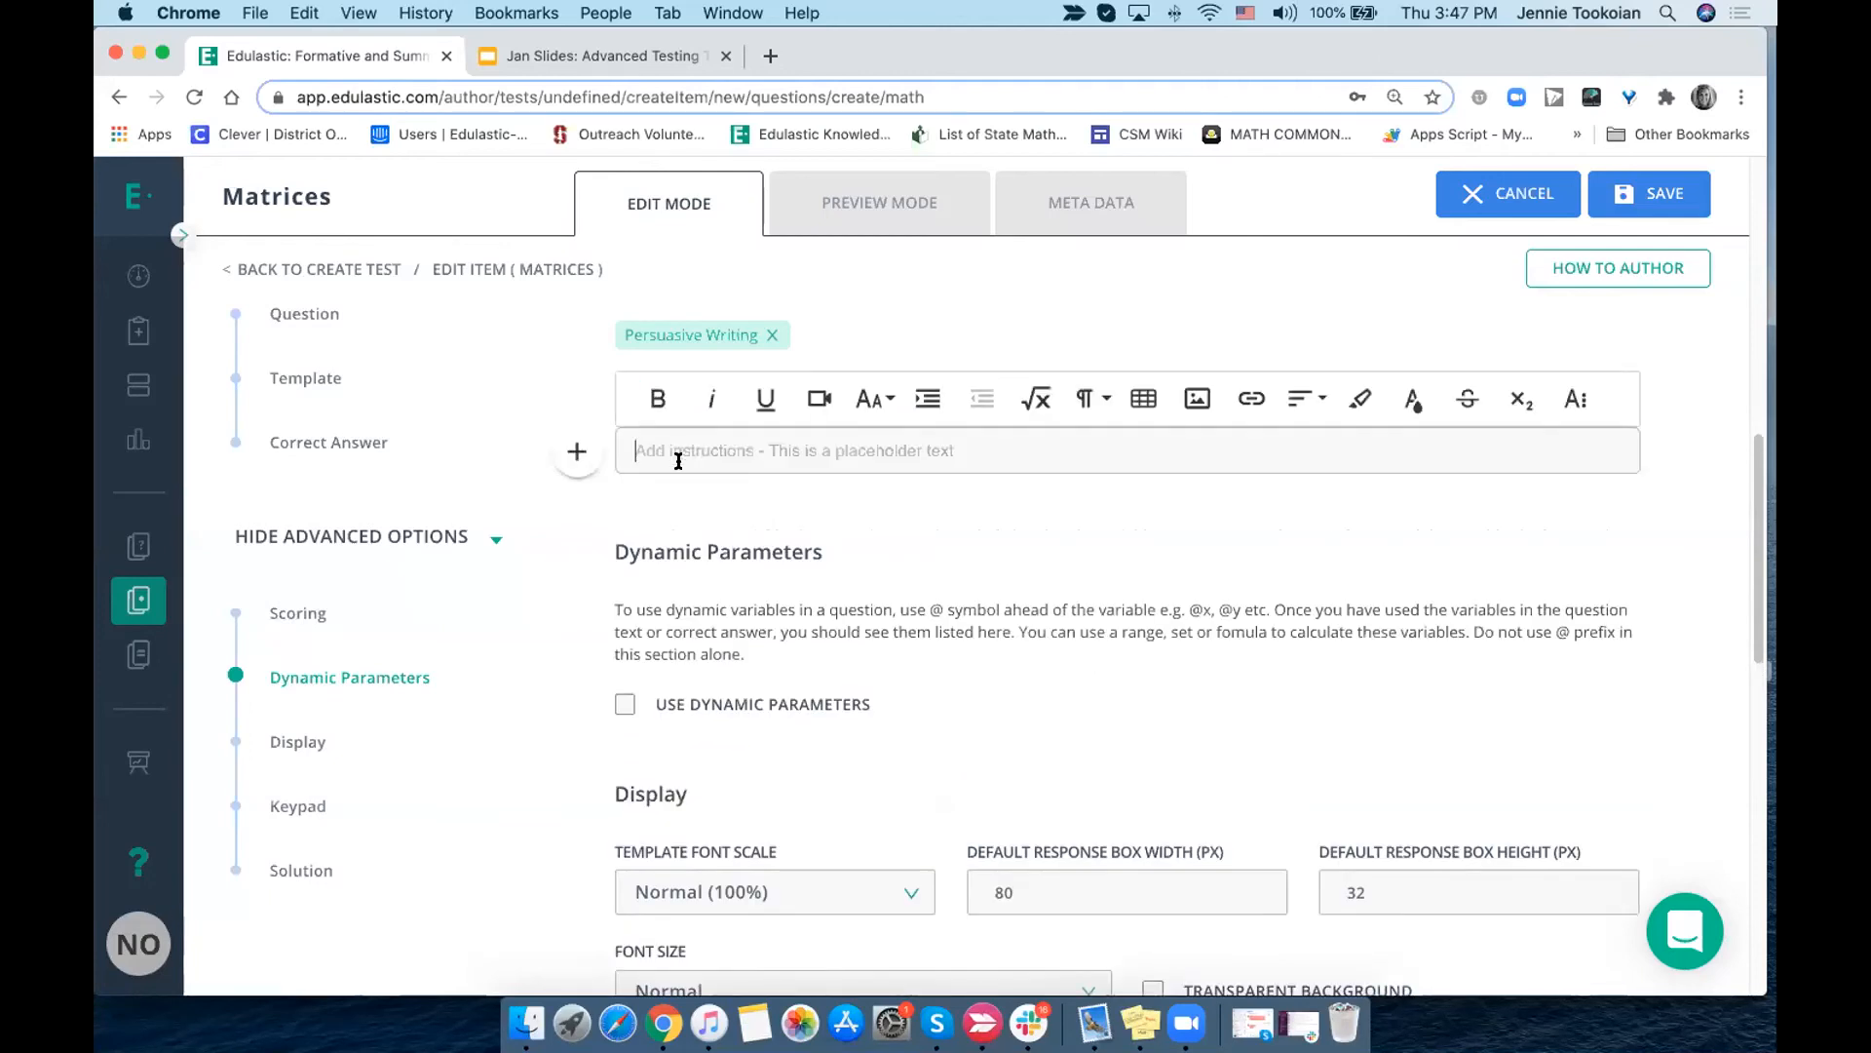
# - View the template font scale choices and set the question's font size to Large
pyautogui.scroll(-6, 680, 478)
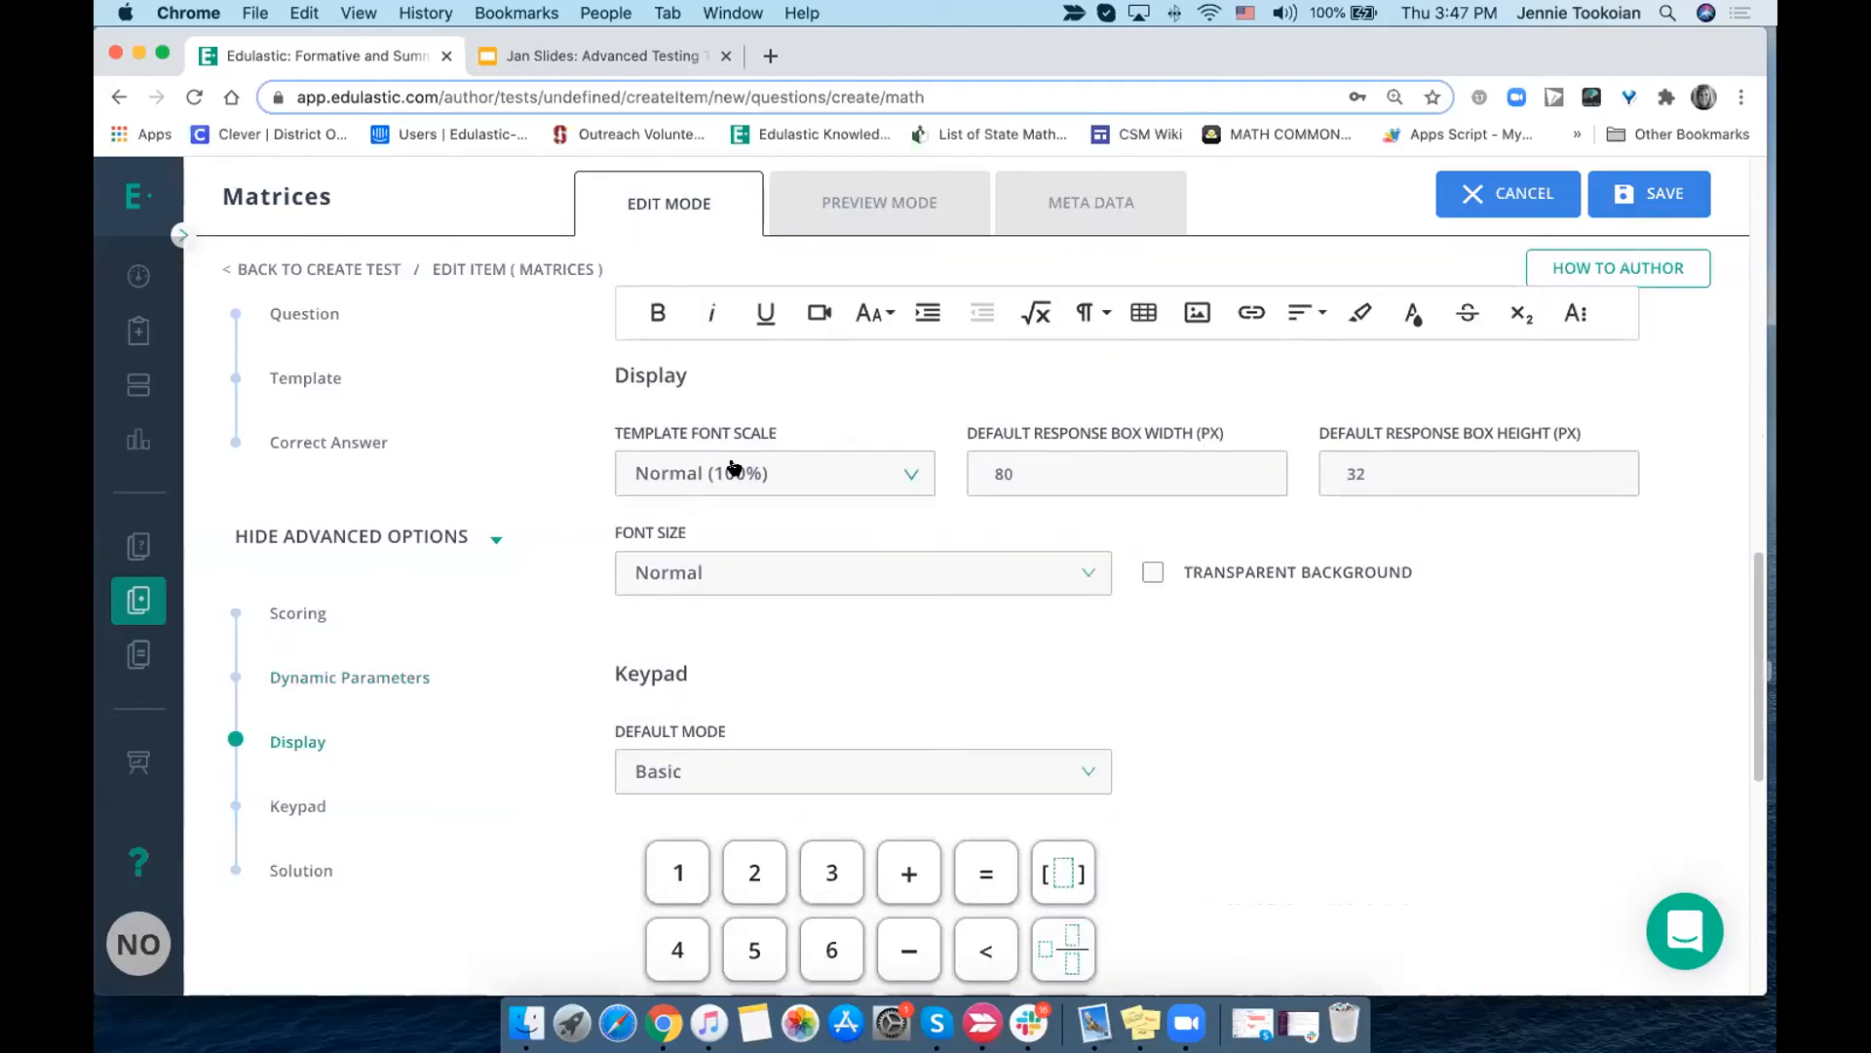
pyautogui.click(733, 468)
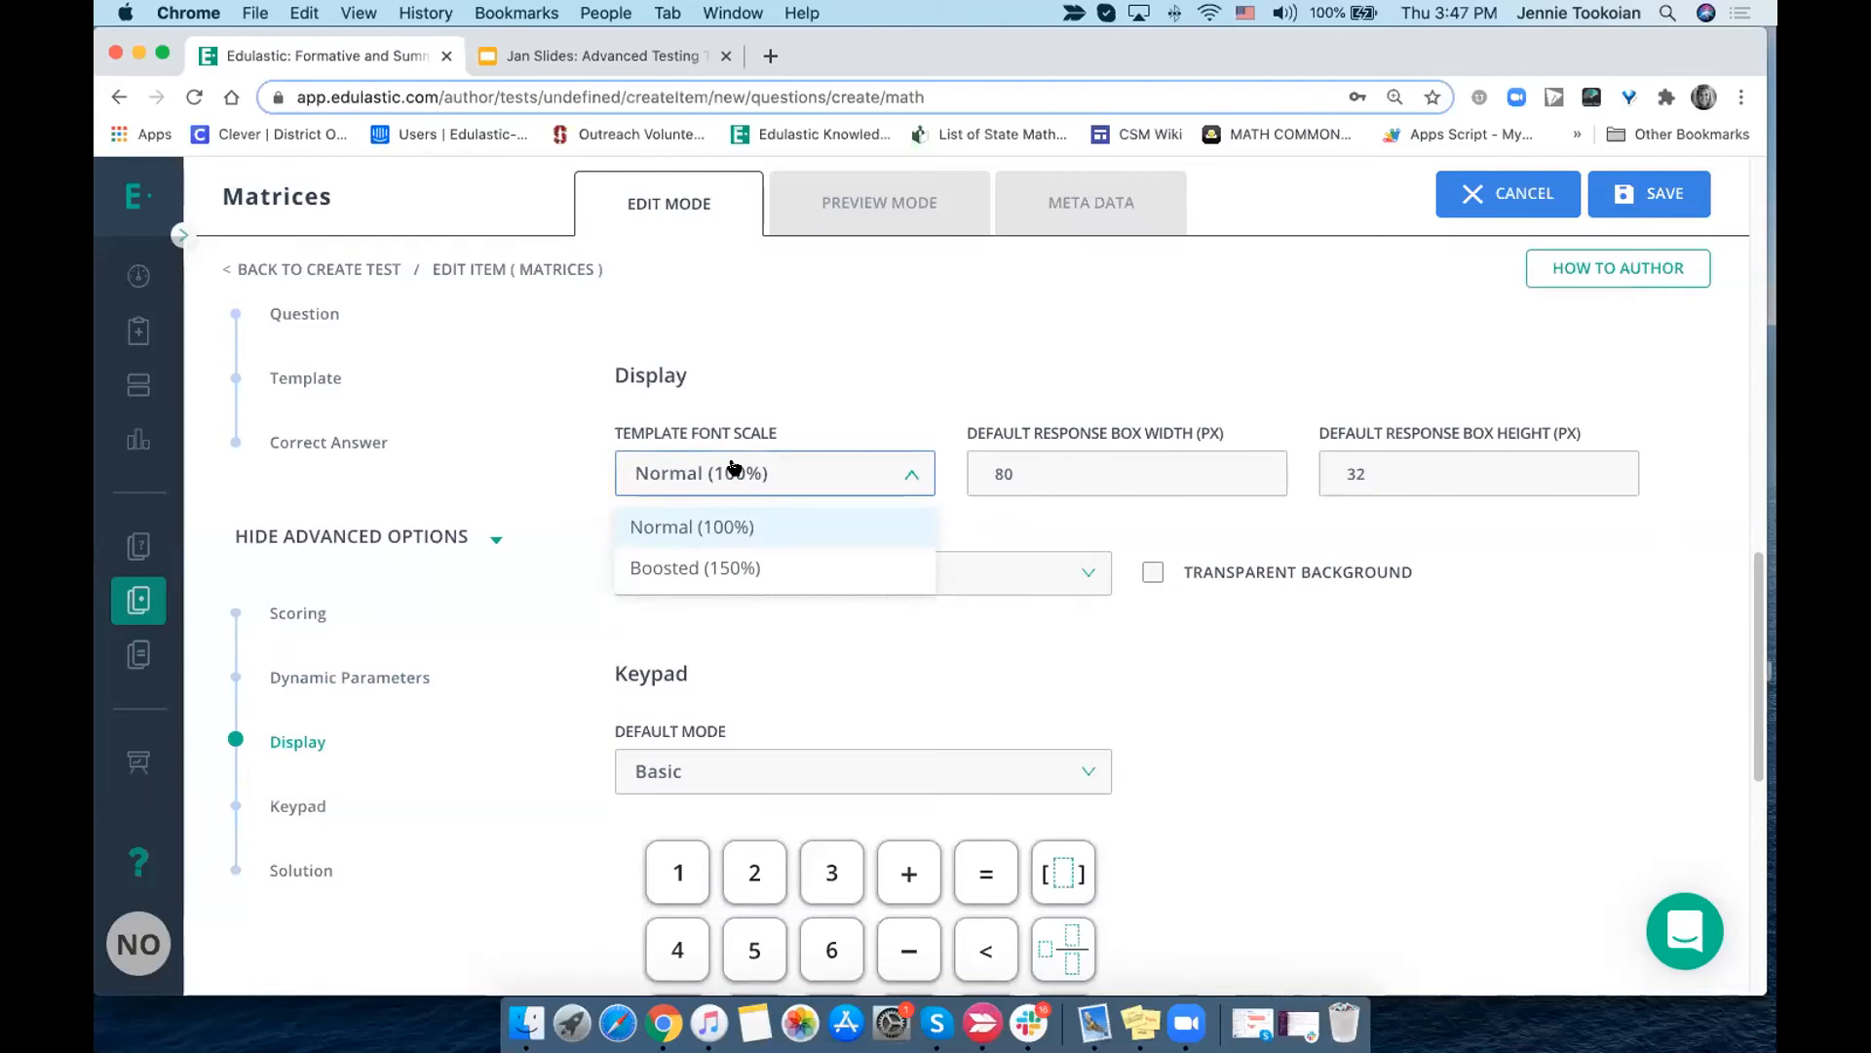
pyautogui.click(809, 366)
pyautogui.click(837, 574)
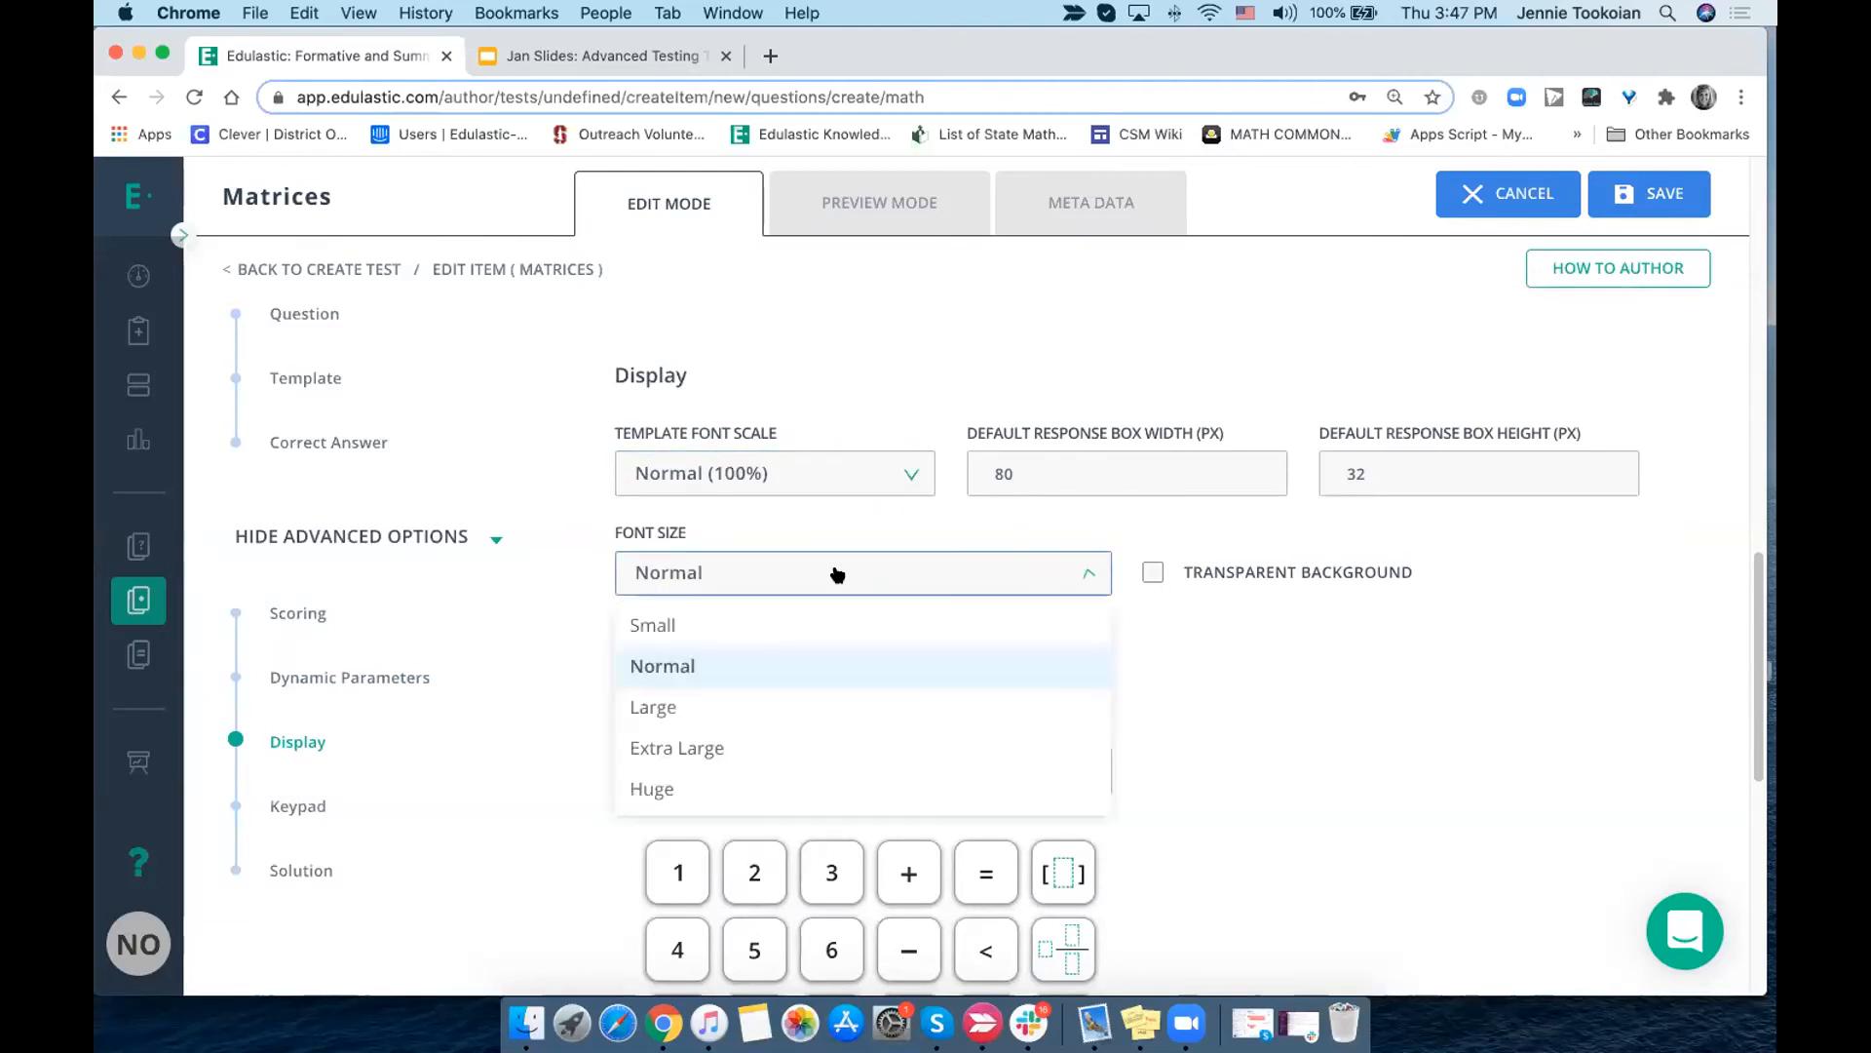
pyautogui.click(817, 696)
# - Leave the Matrices question, discarding its unsaved changes, and start a new Matrices question
pyautogui.hscroll(-5, 794, 555)
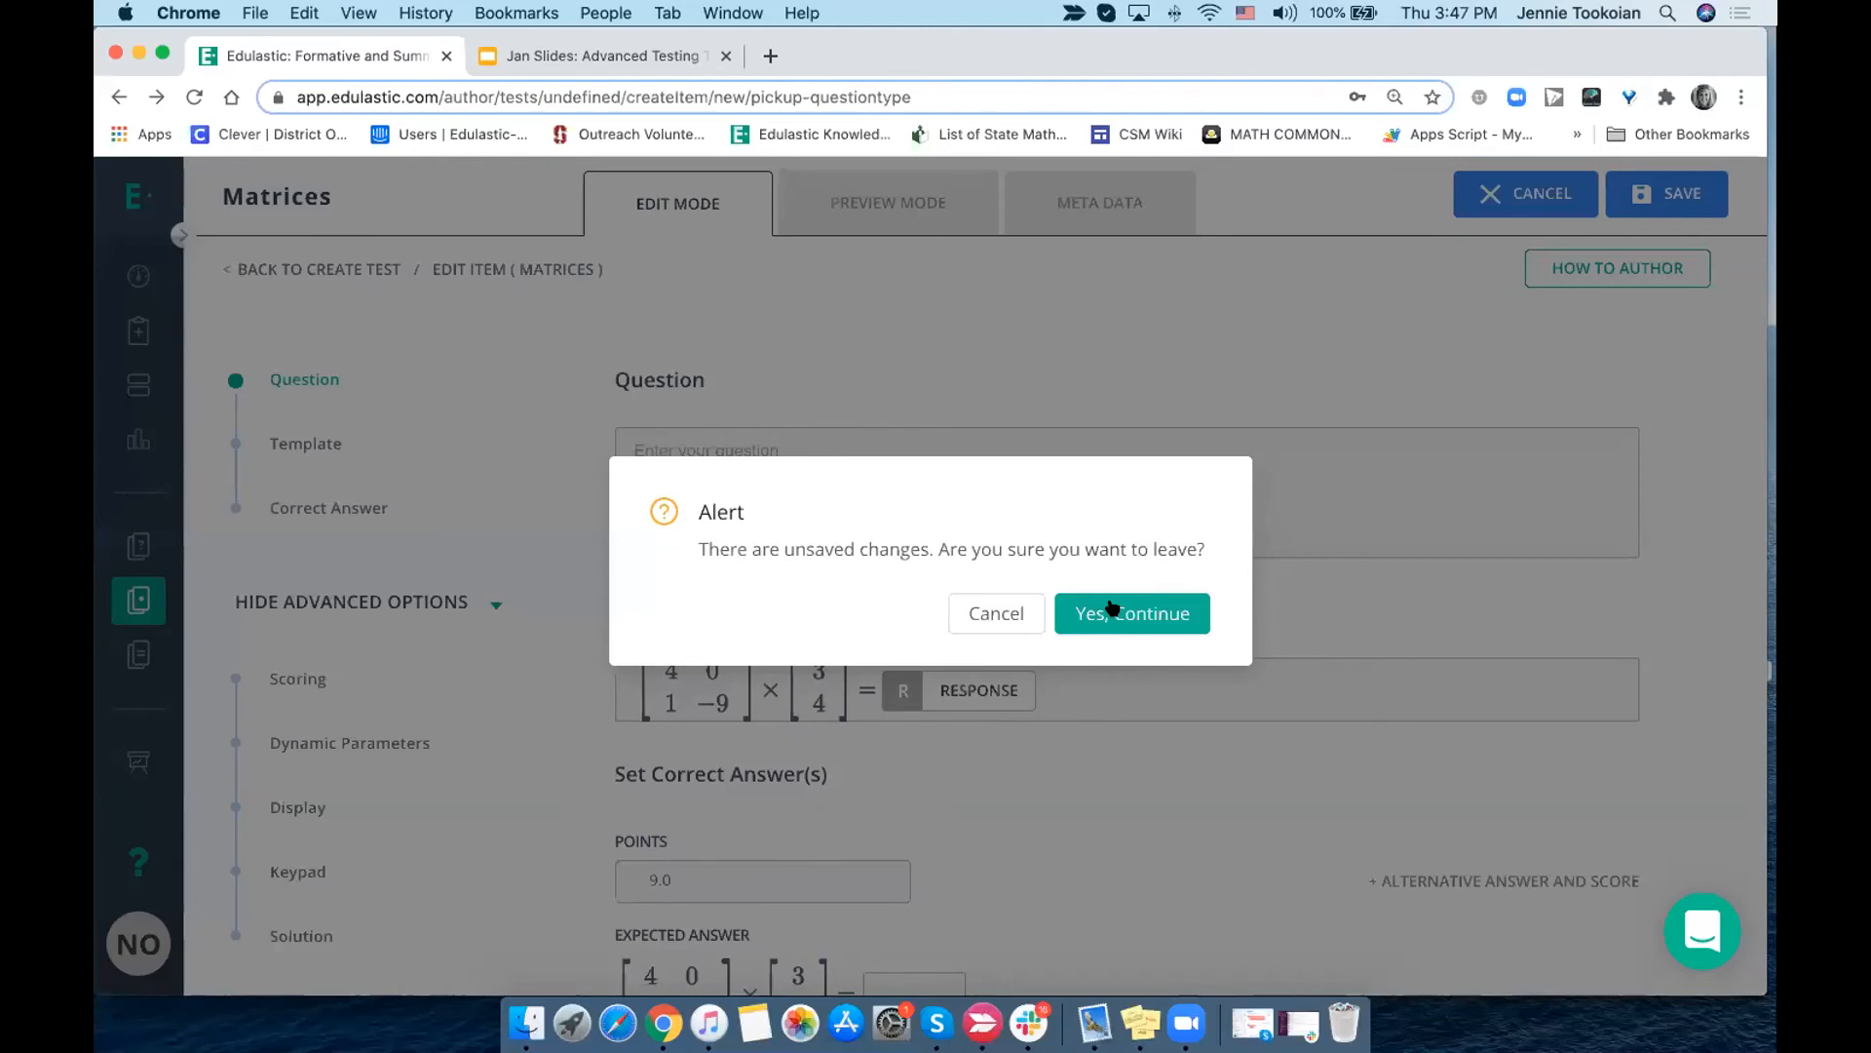
pyautogui.click(1112, 607)
pyautogui.click(1085, 752)
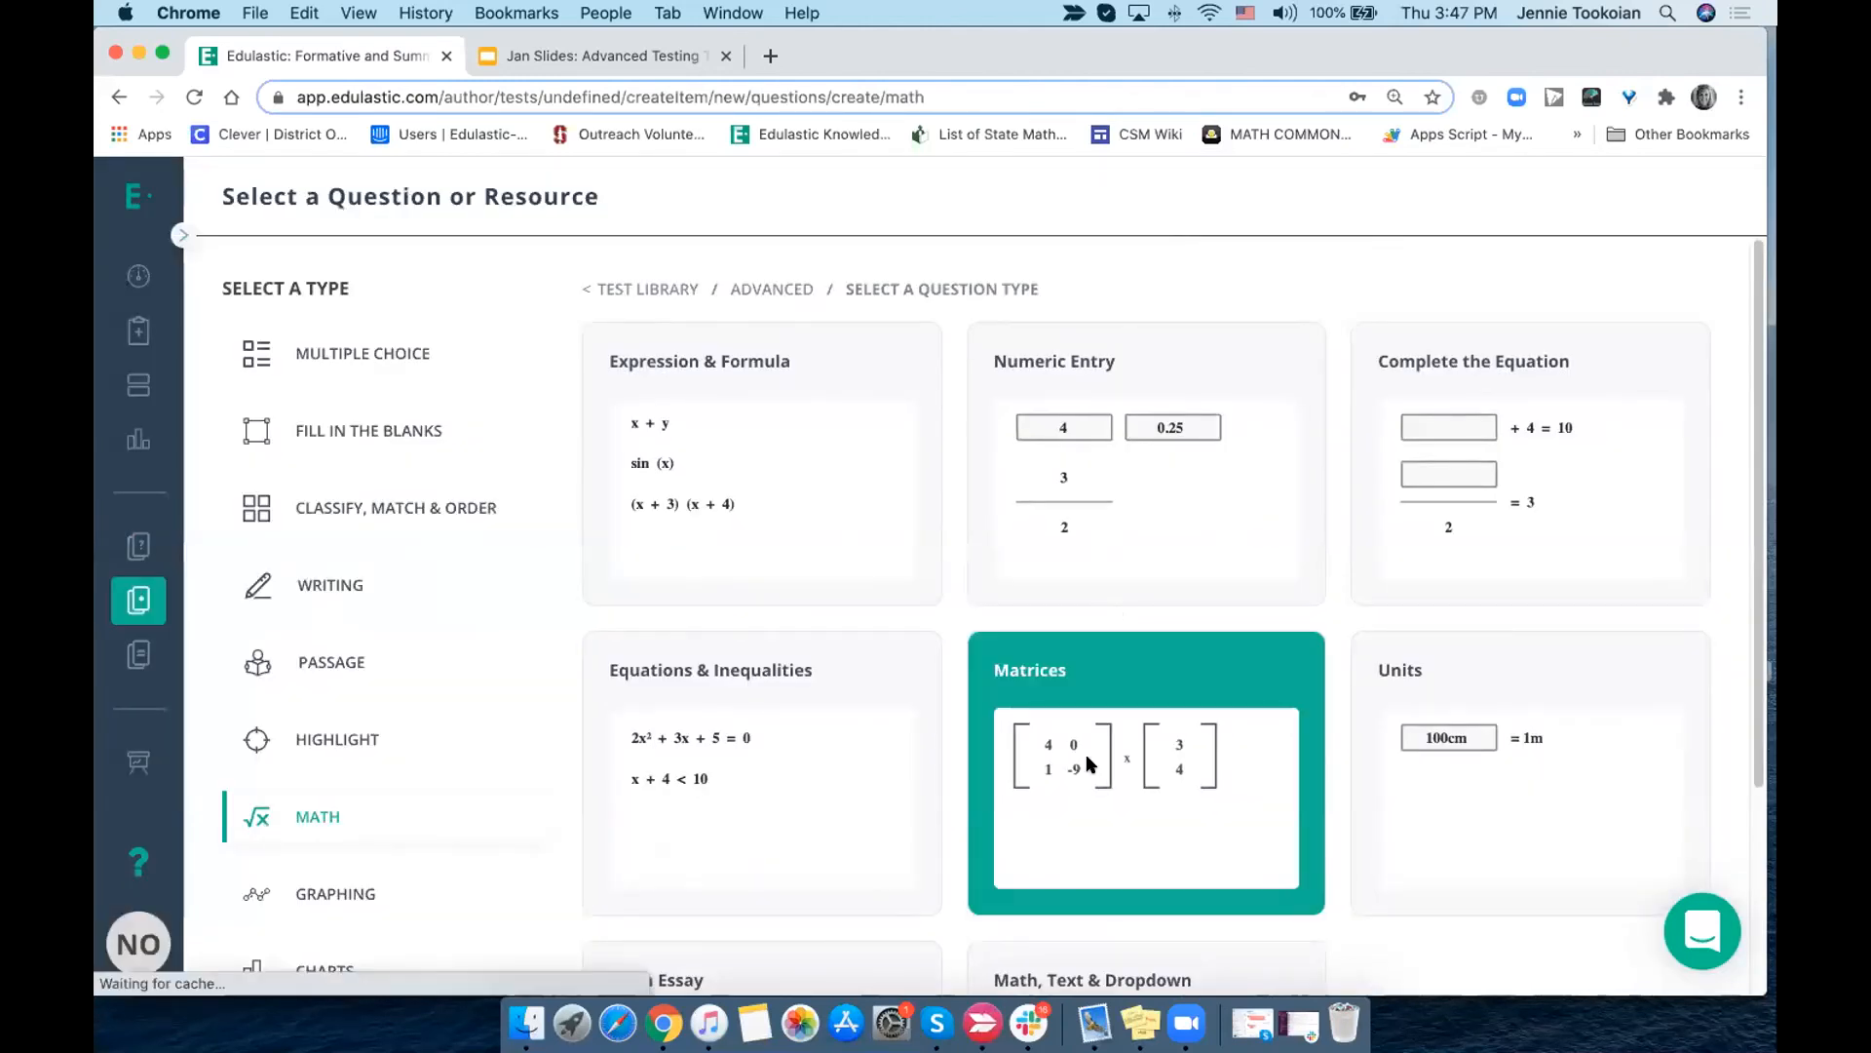
# - Review the new question's scoring, dynamic parameters and display settings, including the available font sizes
pyautogui.scroll(-20, 1074, 744)
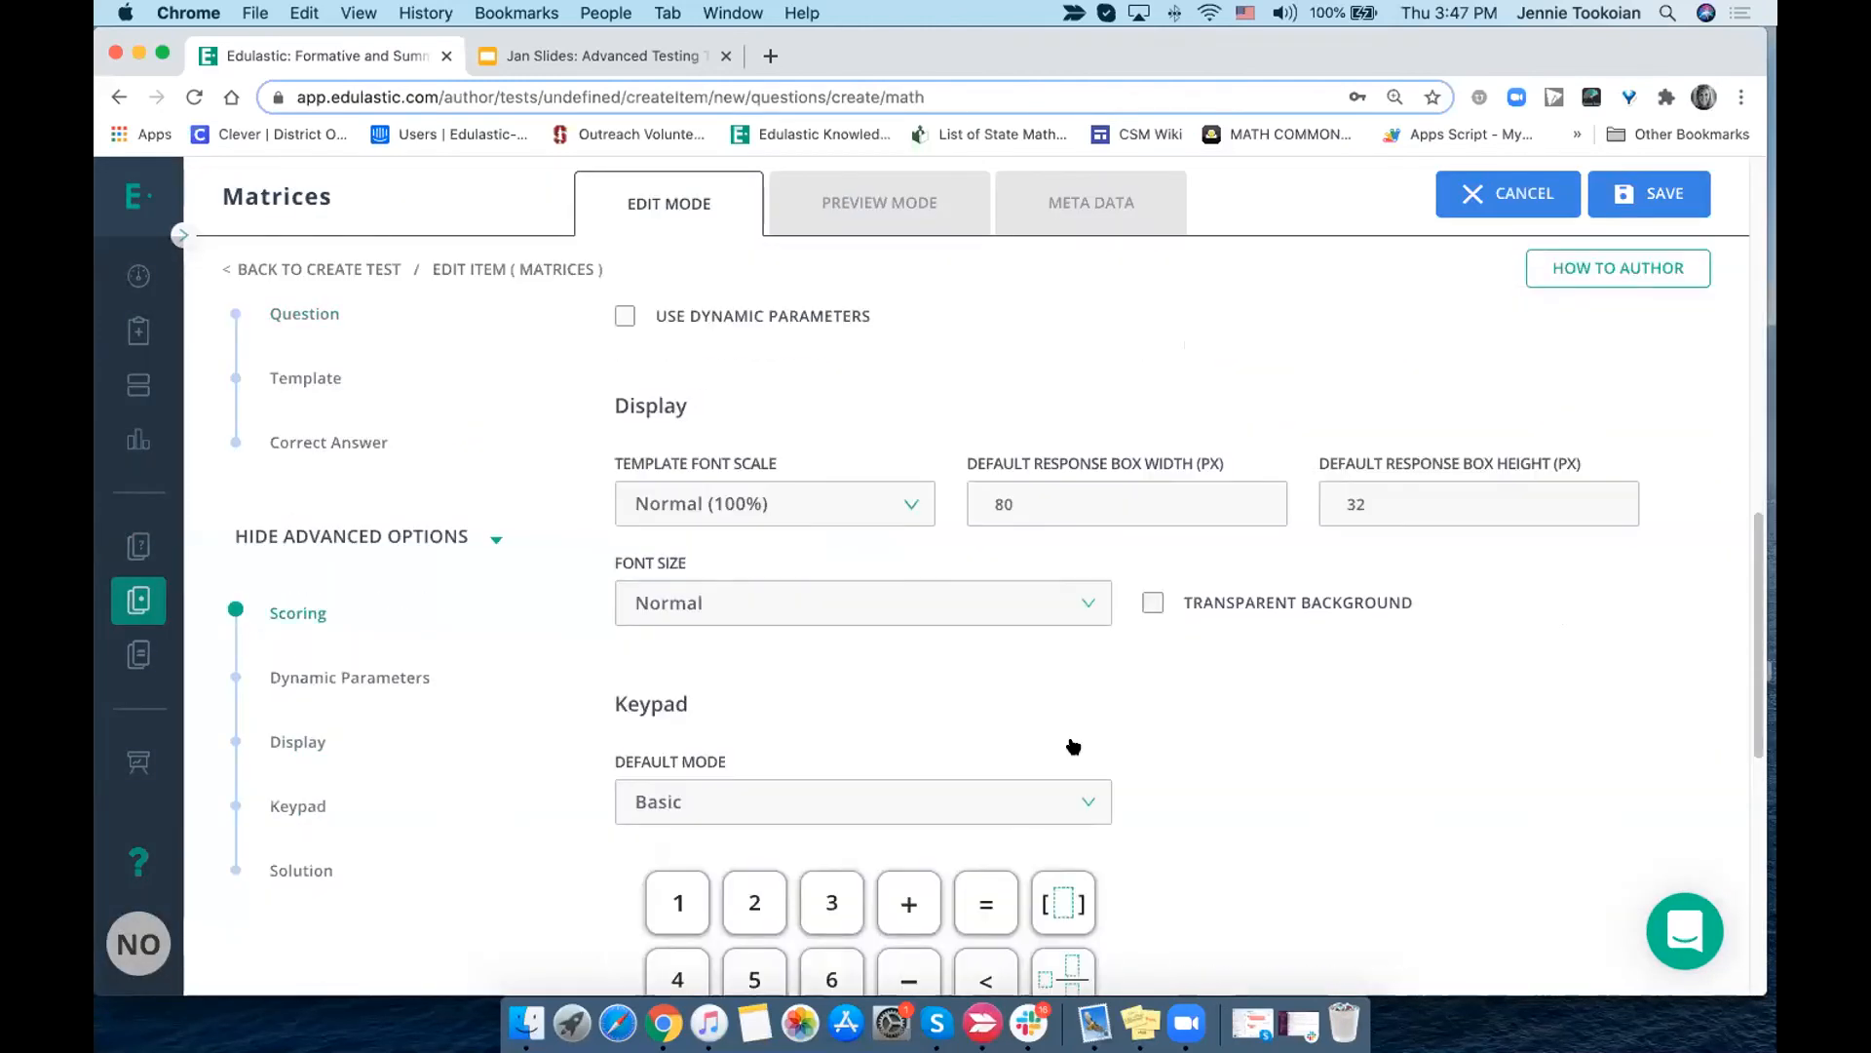
pyautogui.scroll(20, 1073, 745)
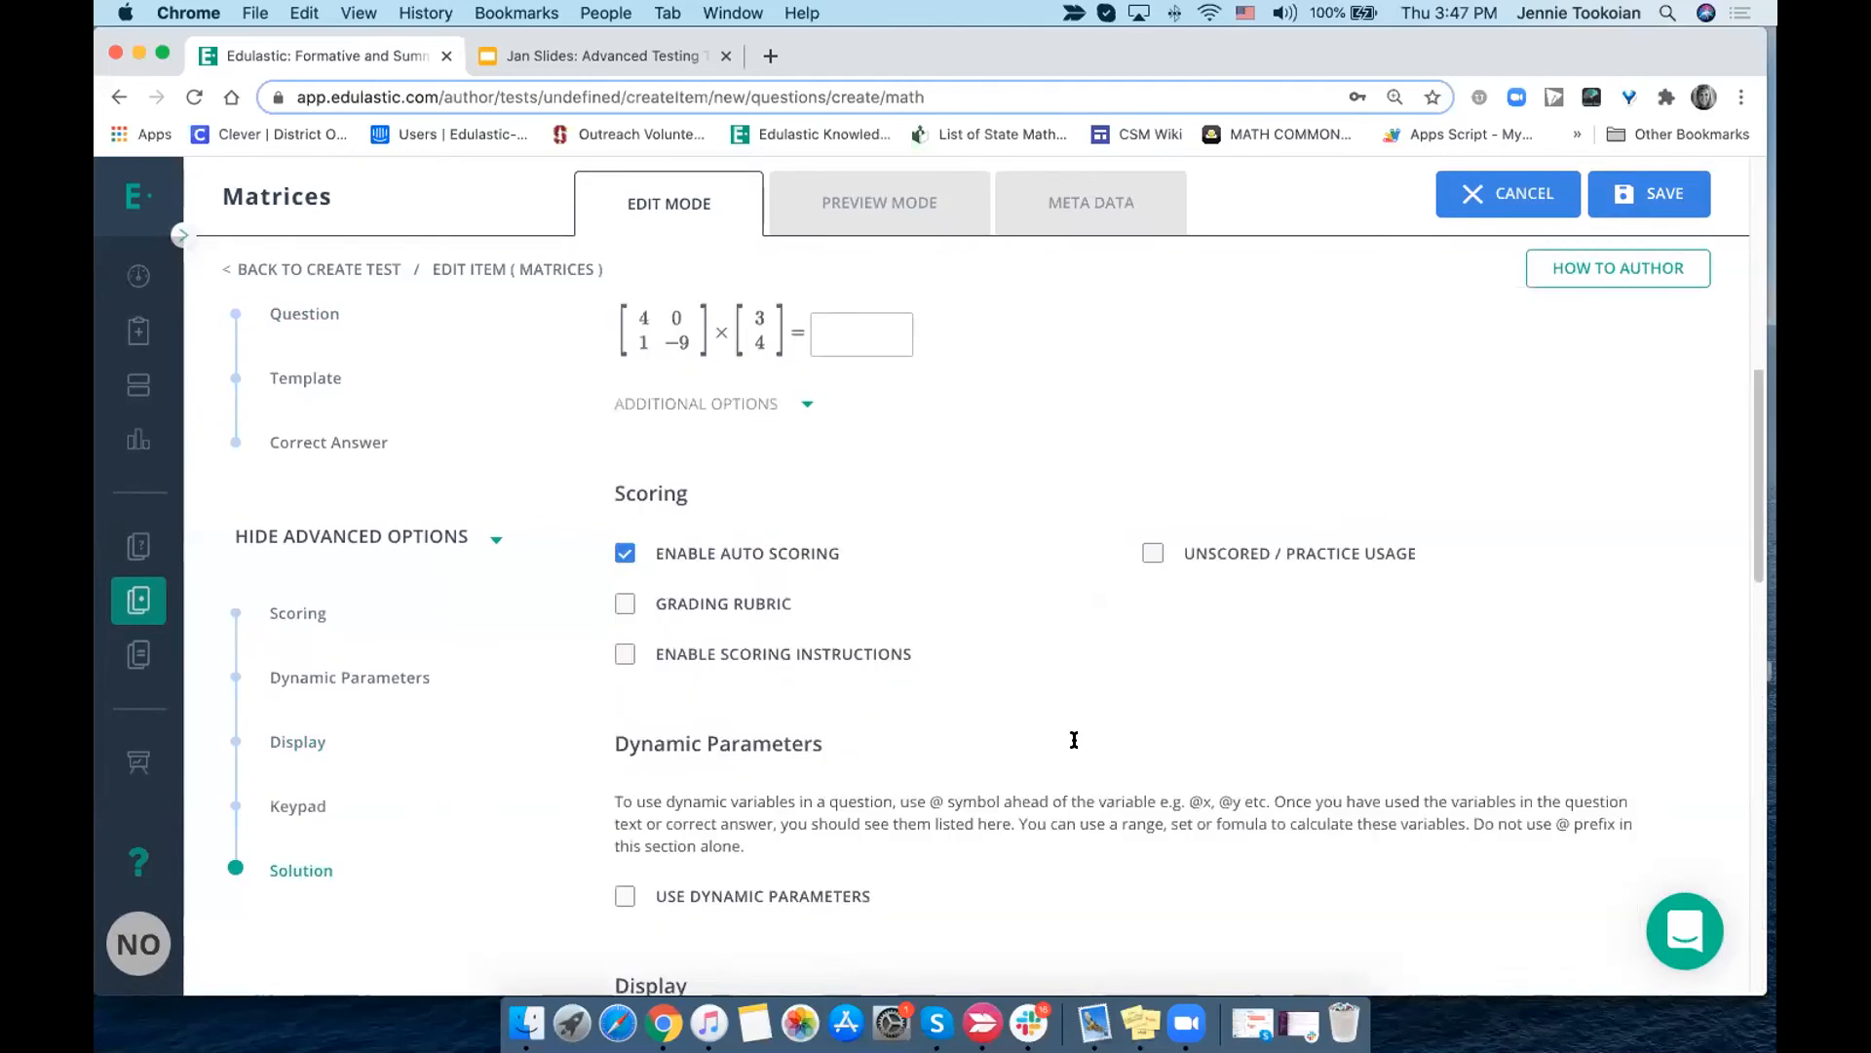
pyautogui.scroll(-12, 1073, 745)
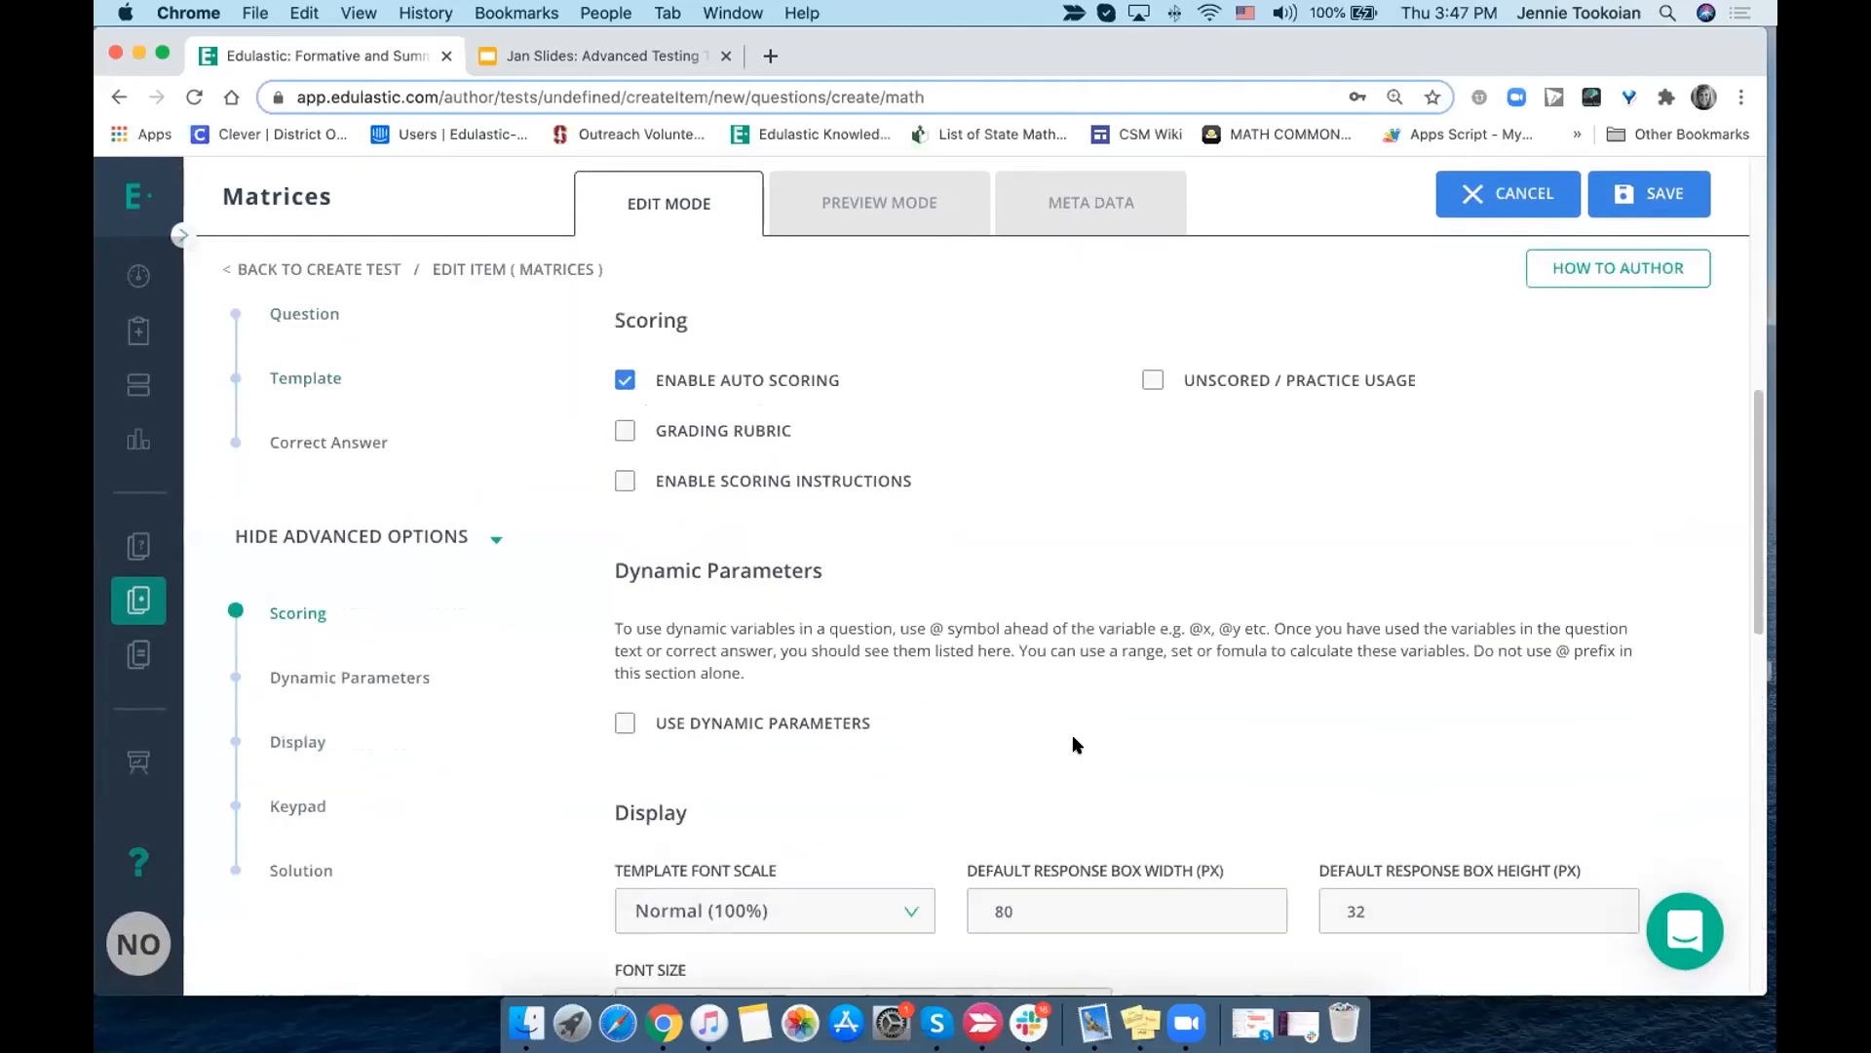
pyautogui.scroll(-3, 853, 770)
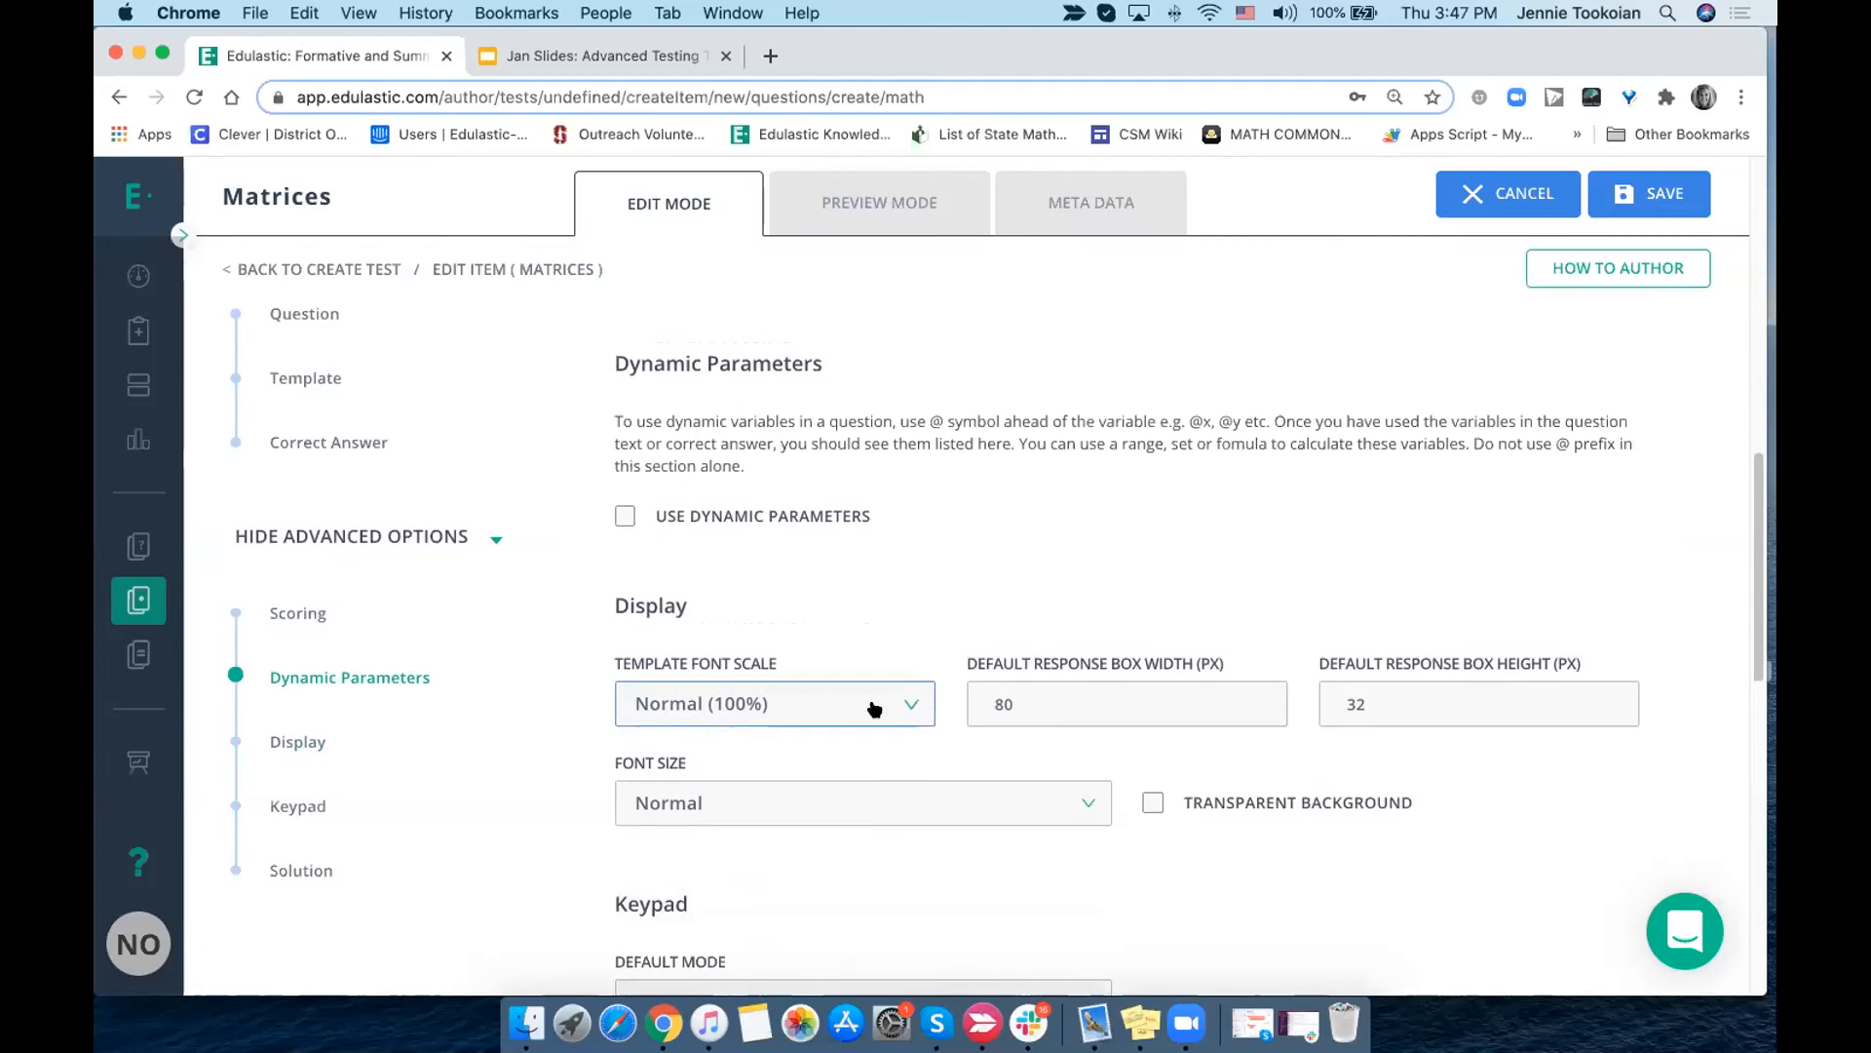
pyautogui.click(874, 708)
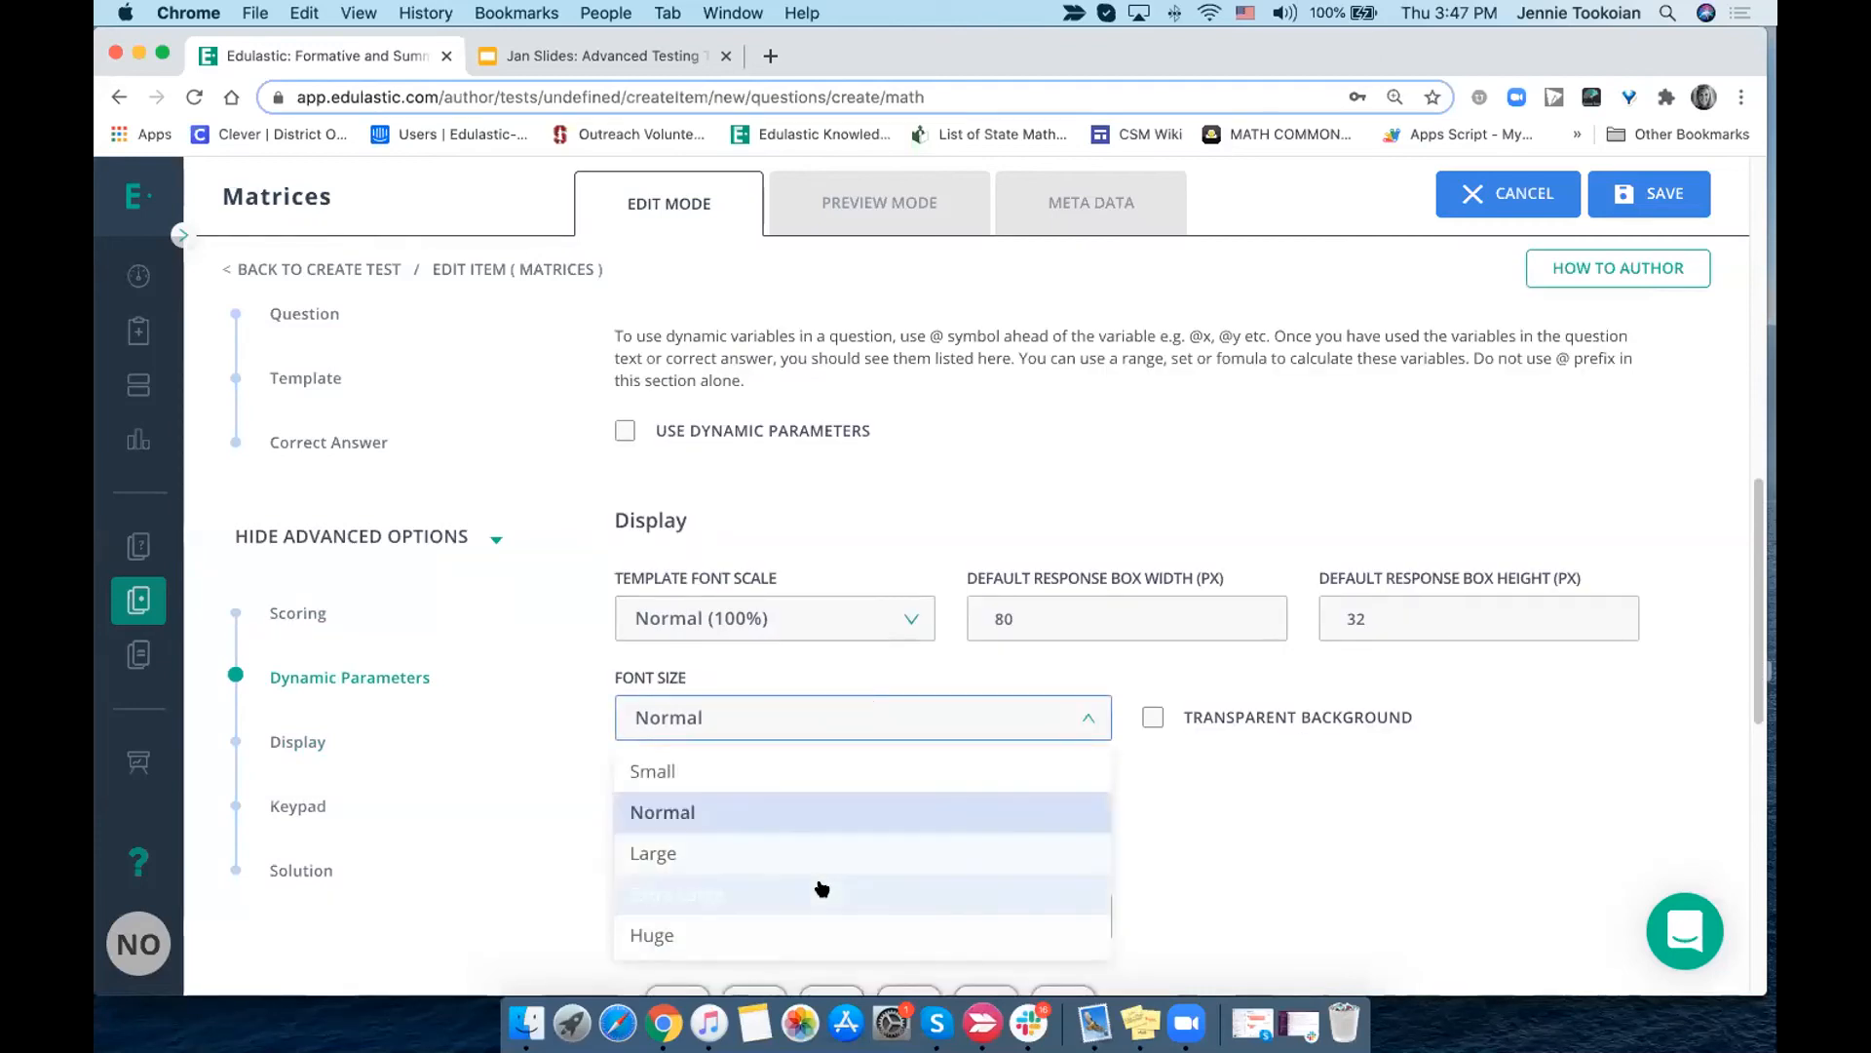
pyautogui.click(1311, 858)
pyautogui.scroll(-3, 1311, 857)
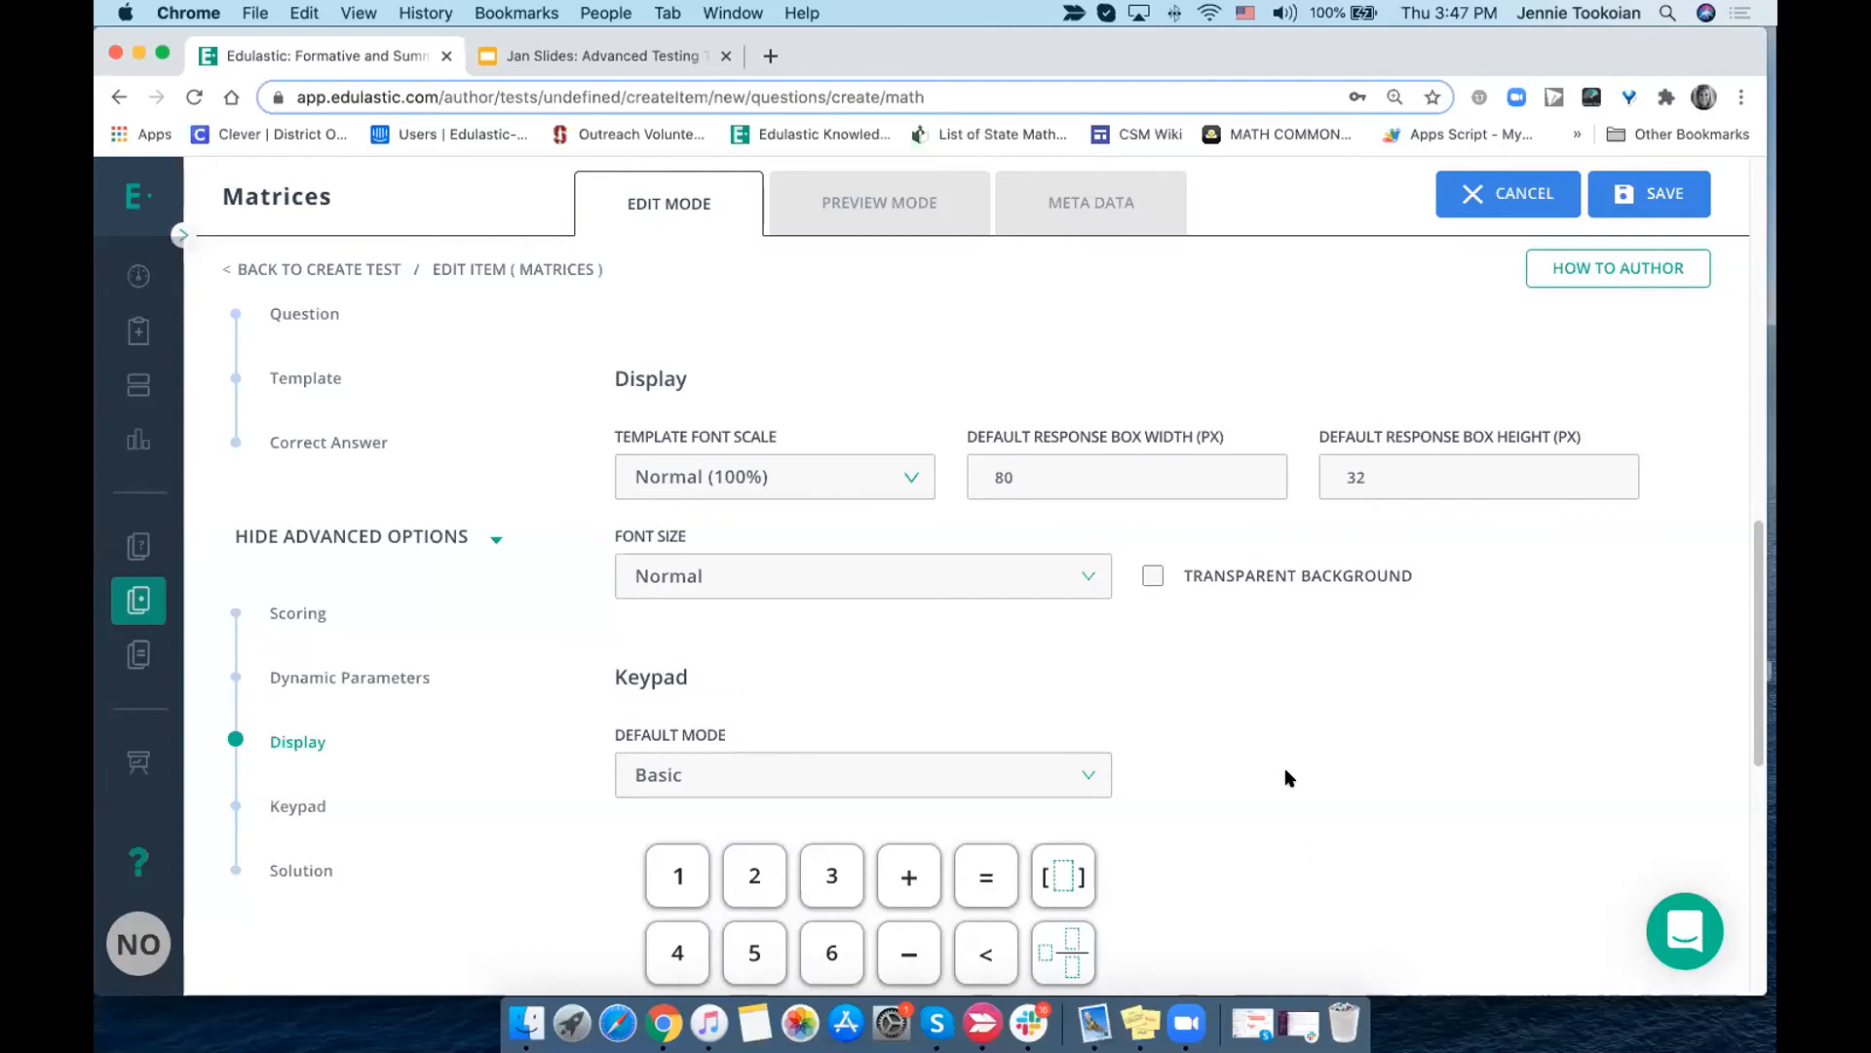
# - Review the keypad's default mode choices and the solution fields for distractor rationale, explanation and hints
pyautogui.scroll(-5, 1285, 773)
pyautogui.click(1090, 474)
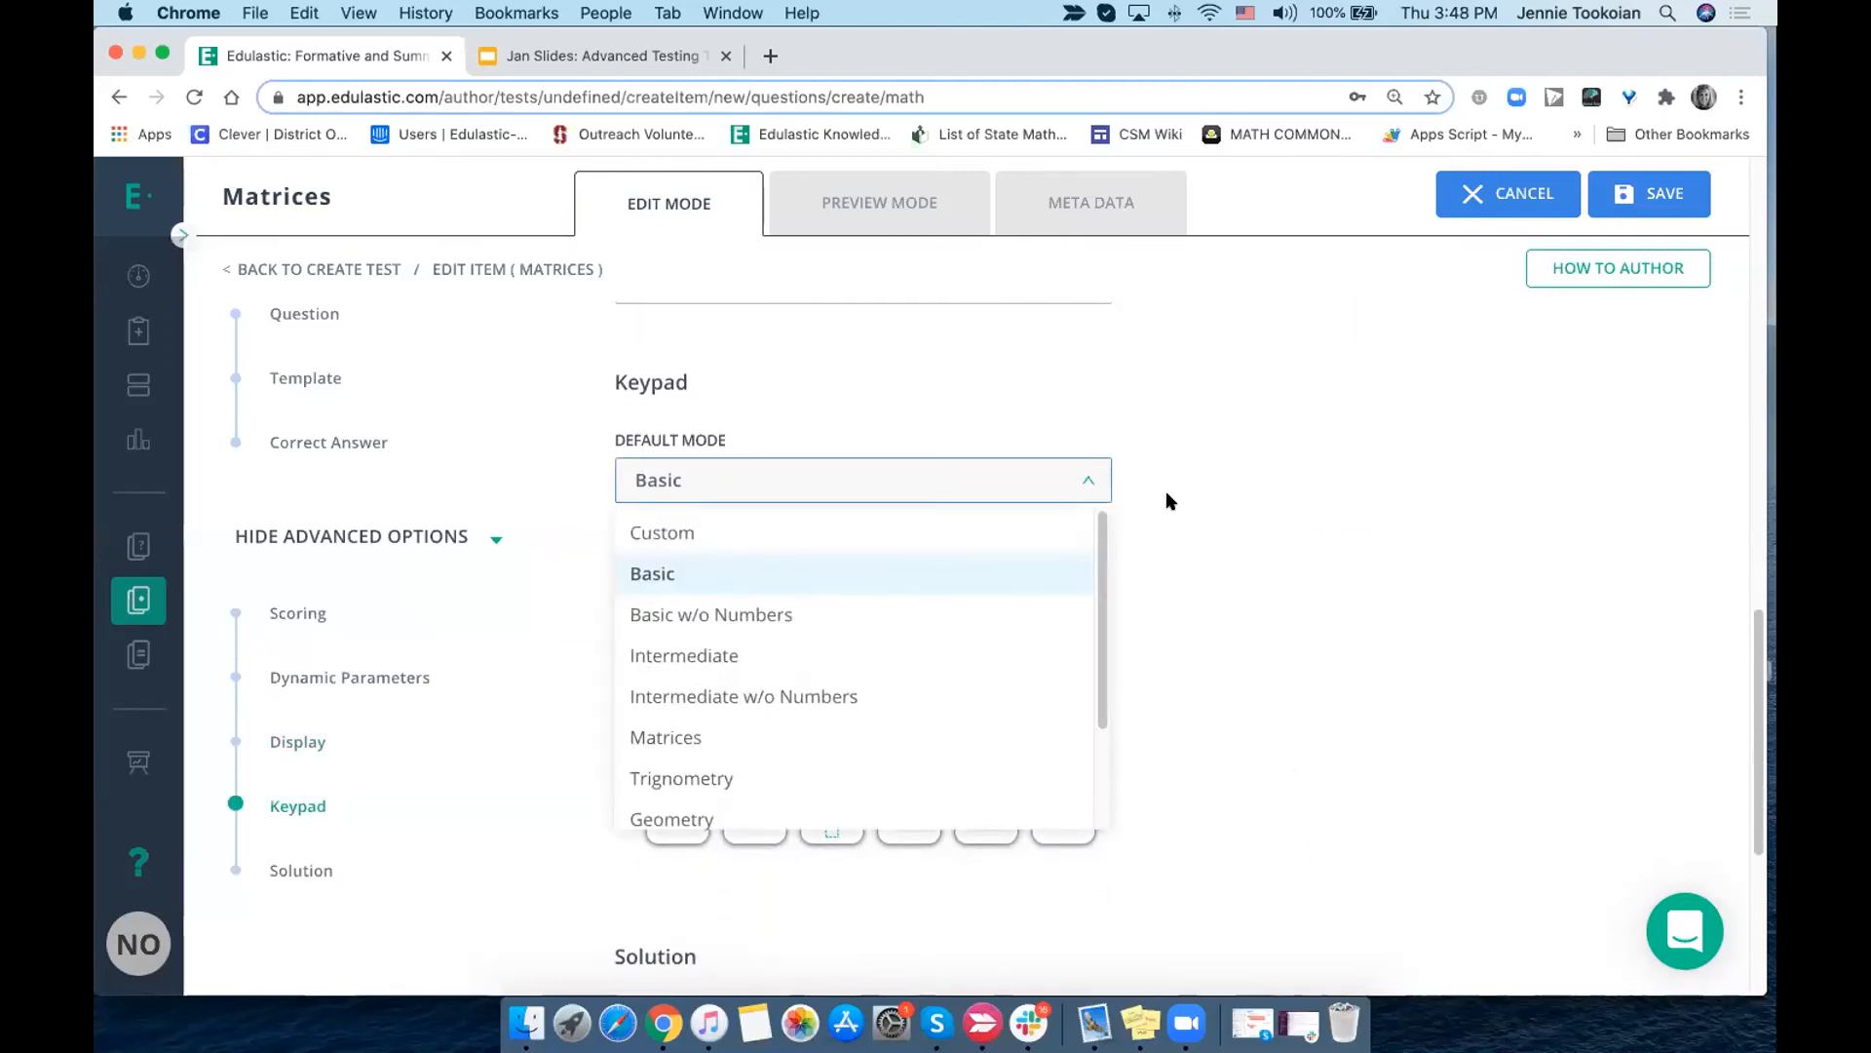
pyautogui.scroll(-5, 1169, 501)
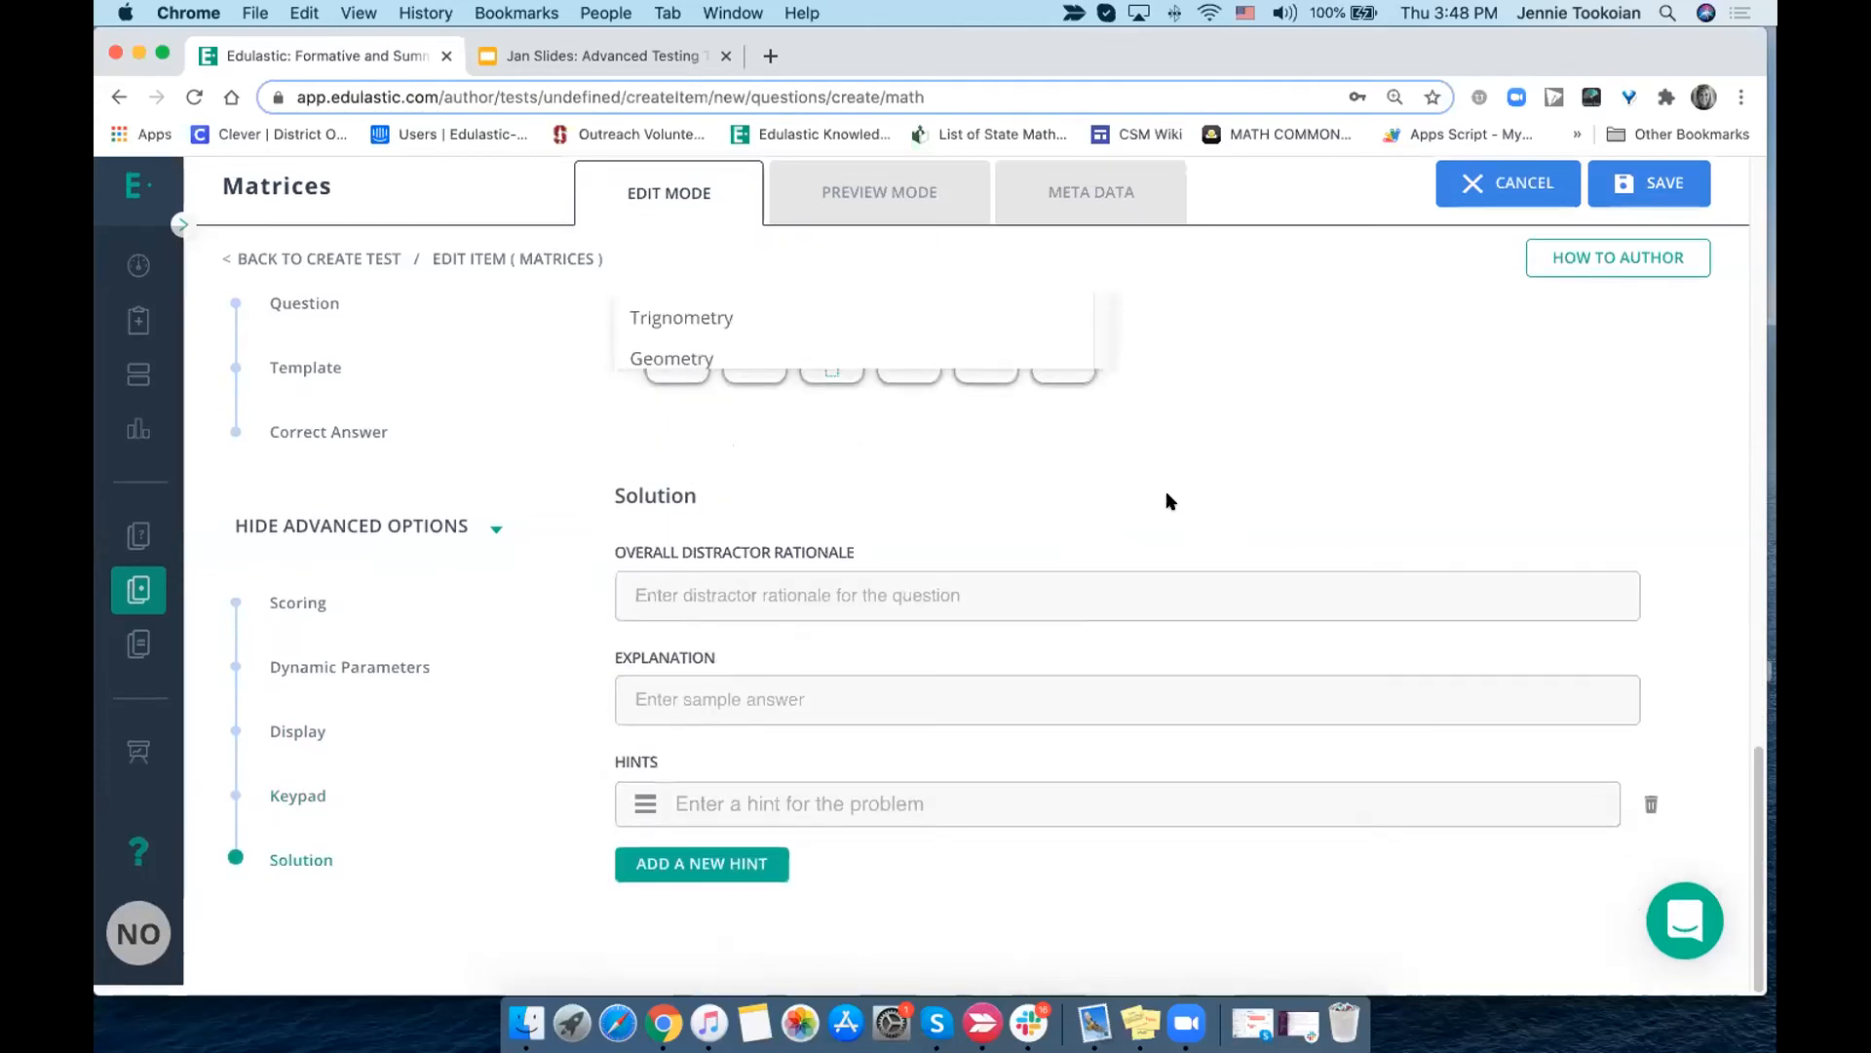
pyautogui.click(881, 597)
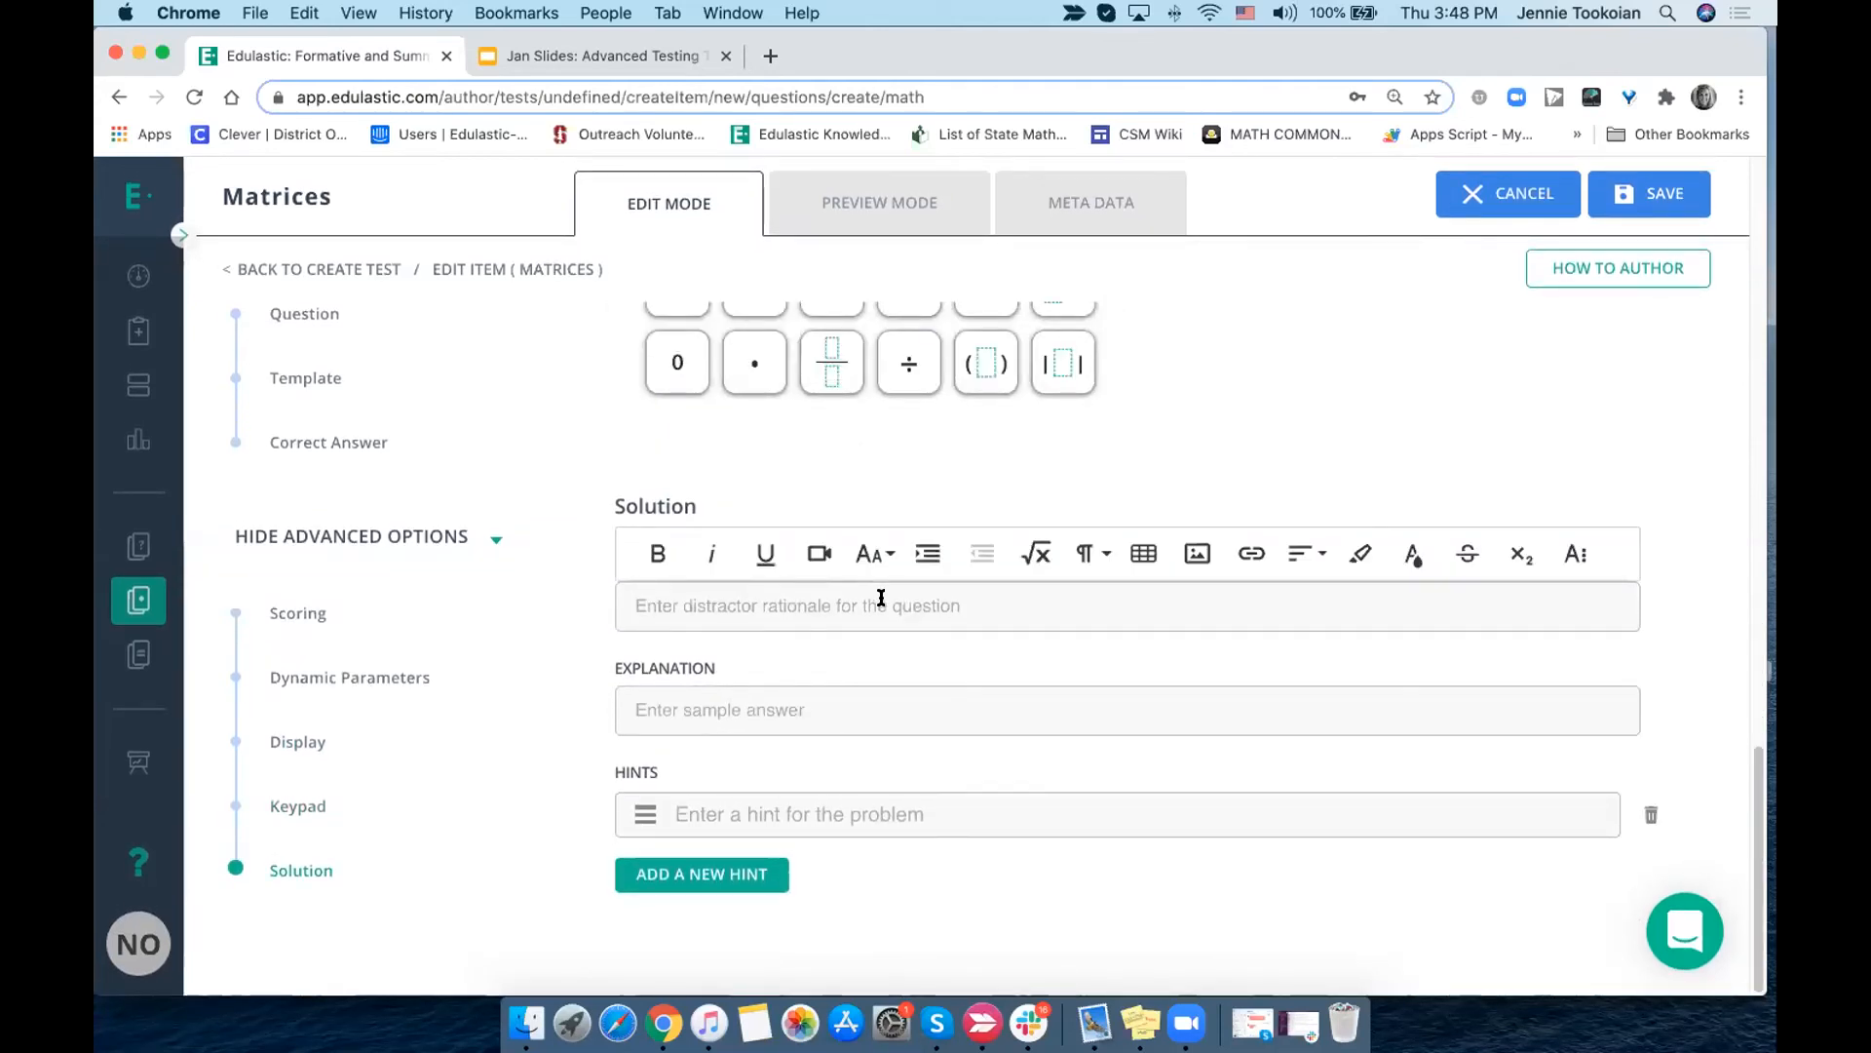
pyautogui.click(773, 705)
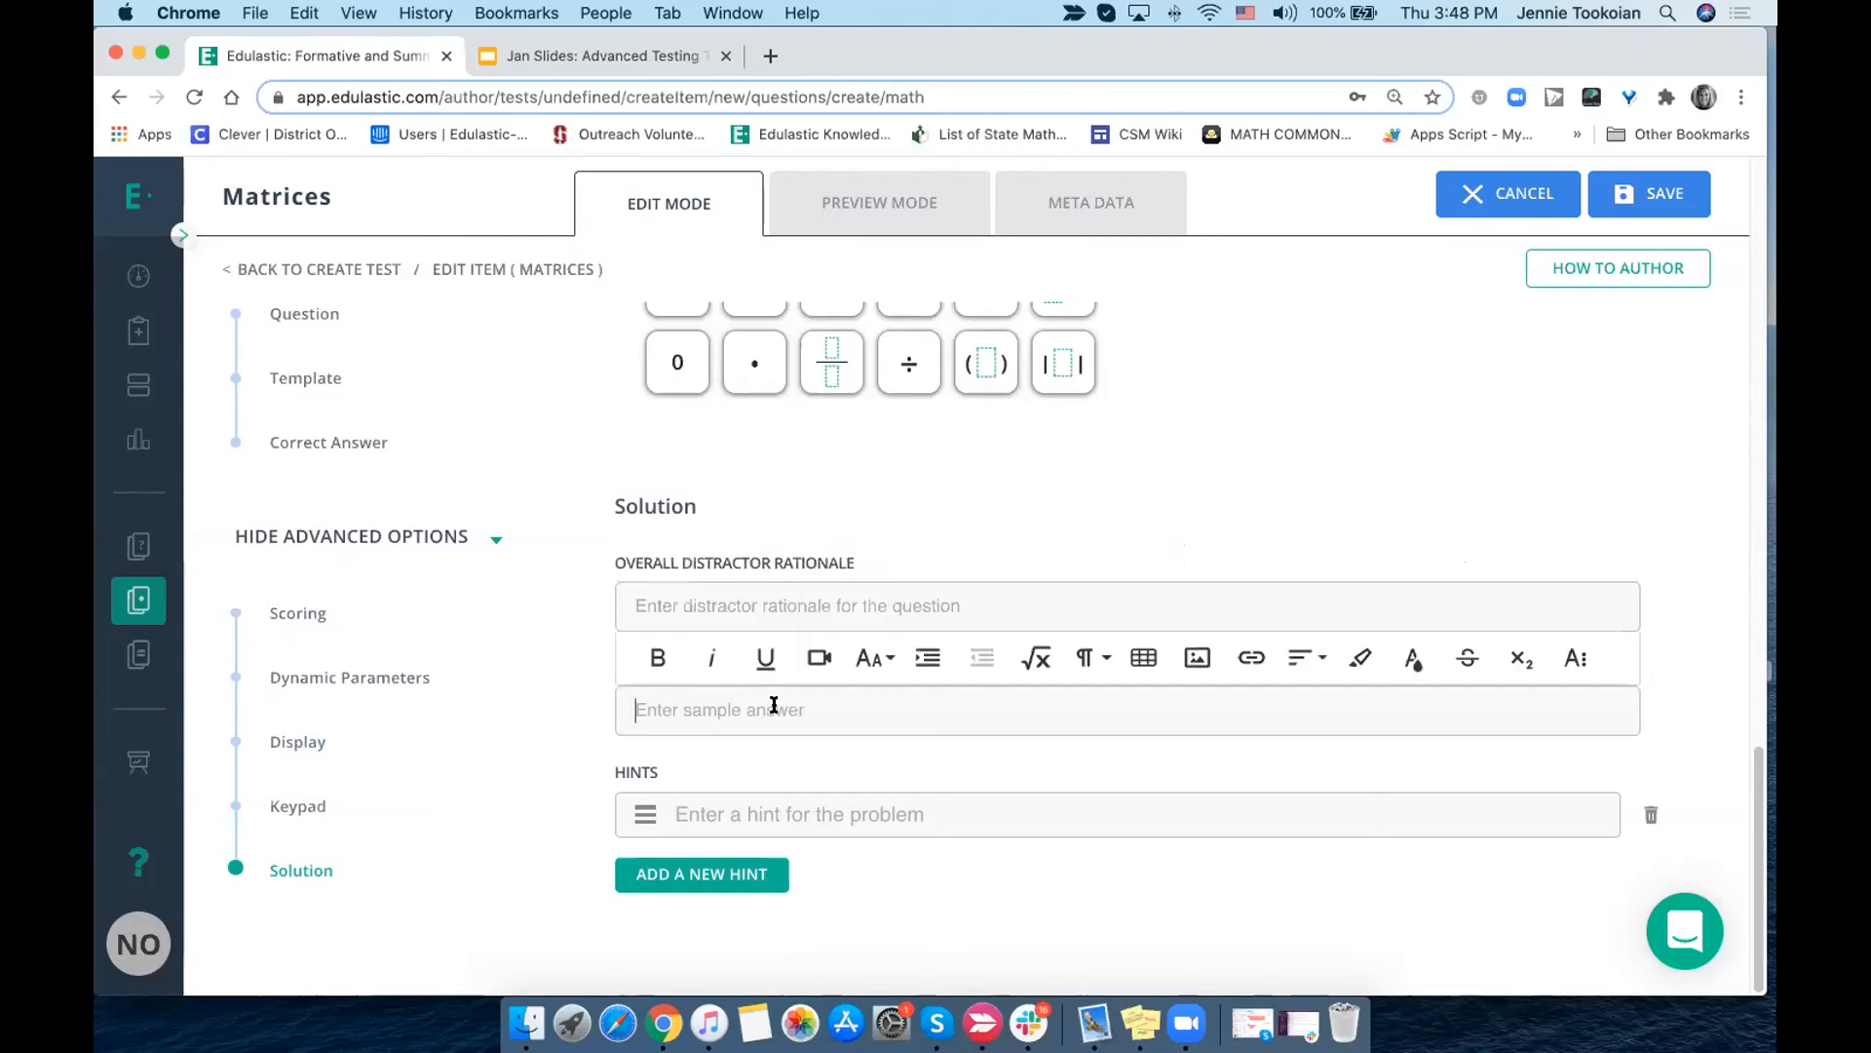
pyautogui.click(824, 819)
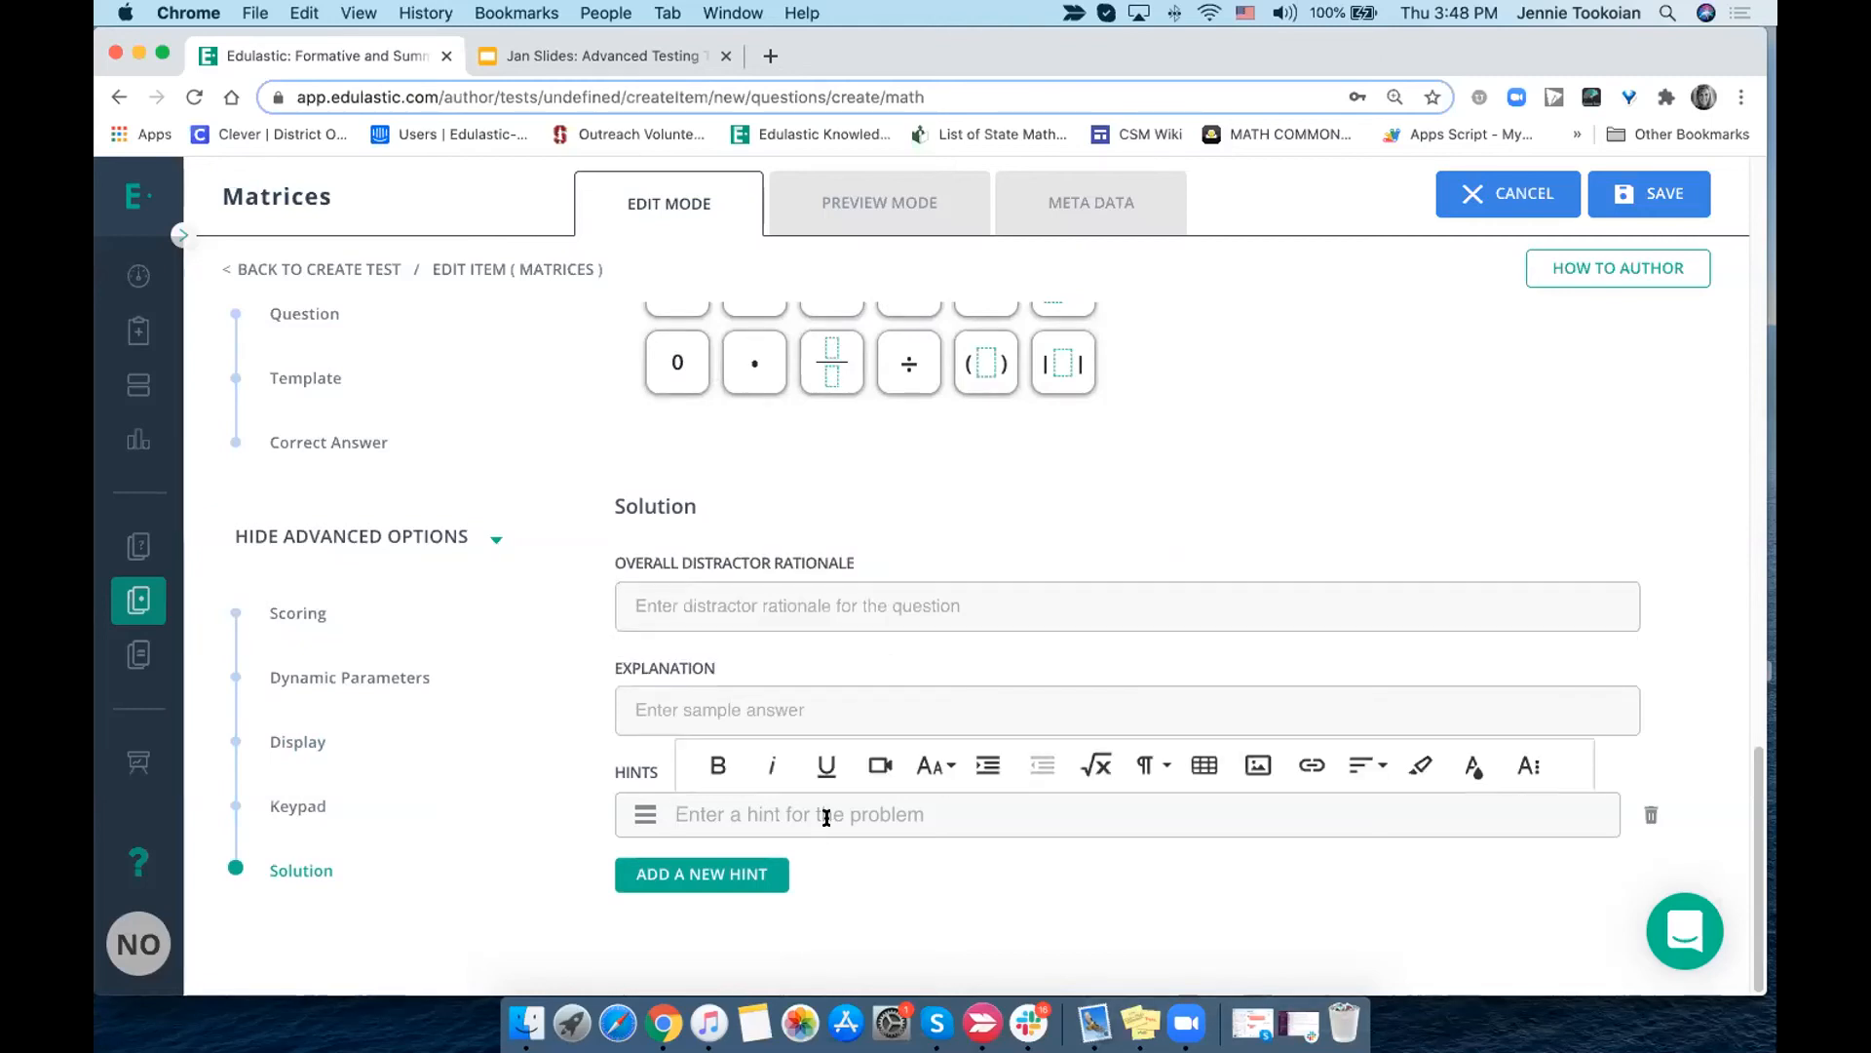
# - Enter the placeholder text "ijfglsdjgkldfjkgljdfkl" as the Matrices question's text
pyautogui.scroll(15, 1209, 281)
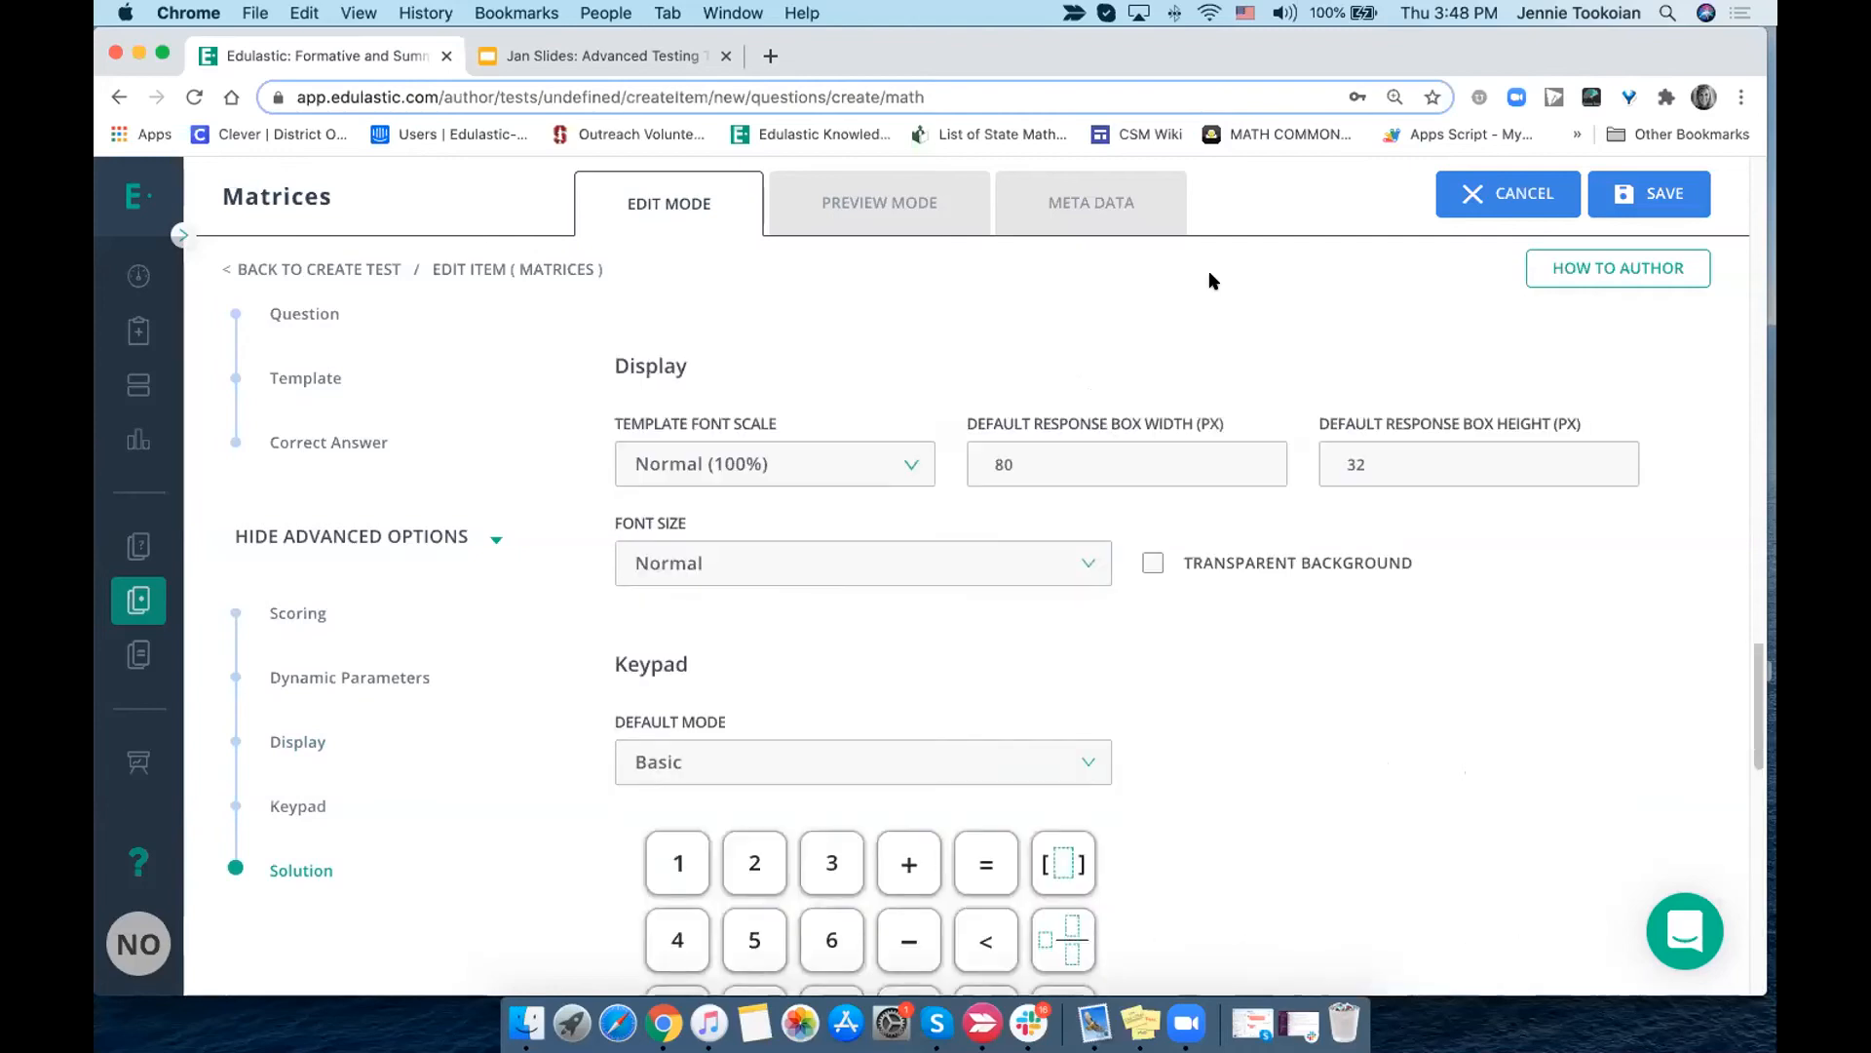
pyautogui.click(725, 496)
pyautogui.write('ijfglsdjgkldfjkgljdfkl')
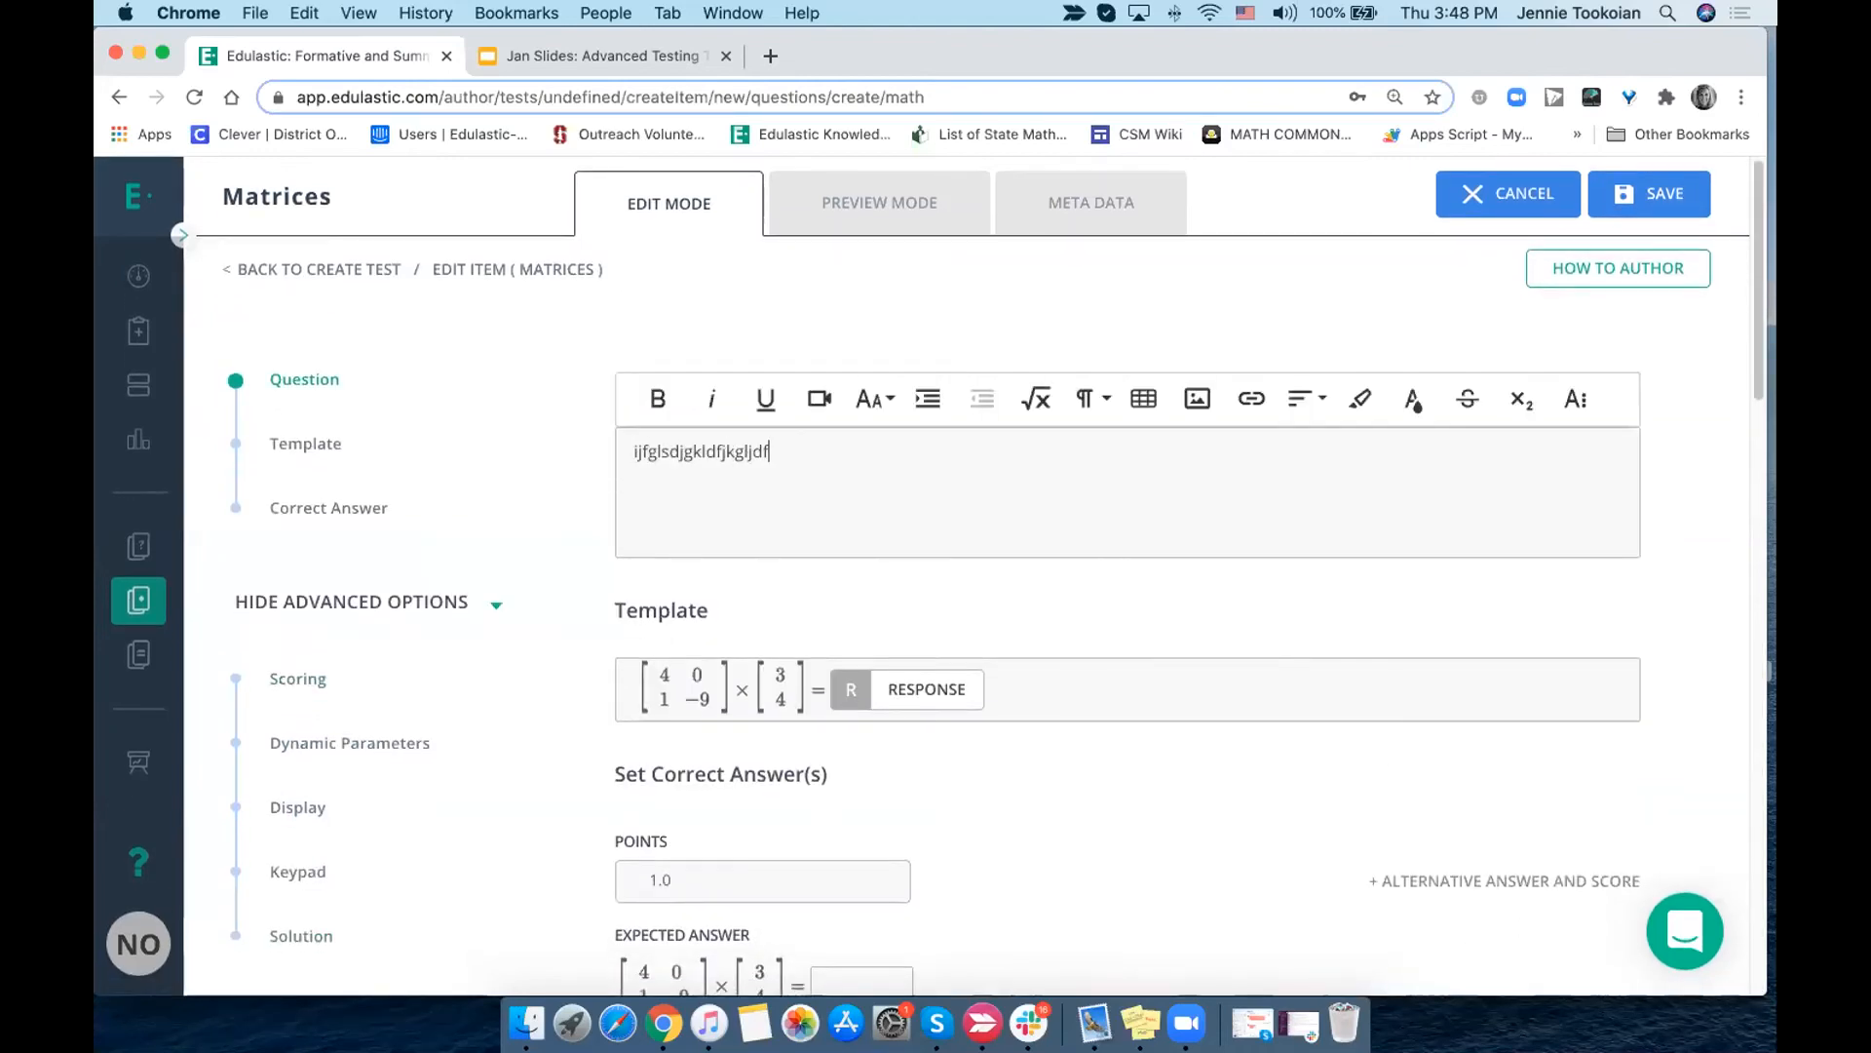
# - Preview the question with its response keypad, try showing the correct answer, and clear the preview response
pyautogui.click(903, 211)
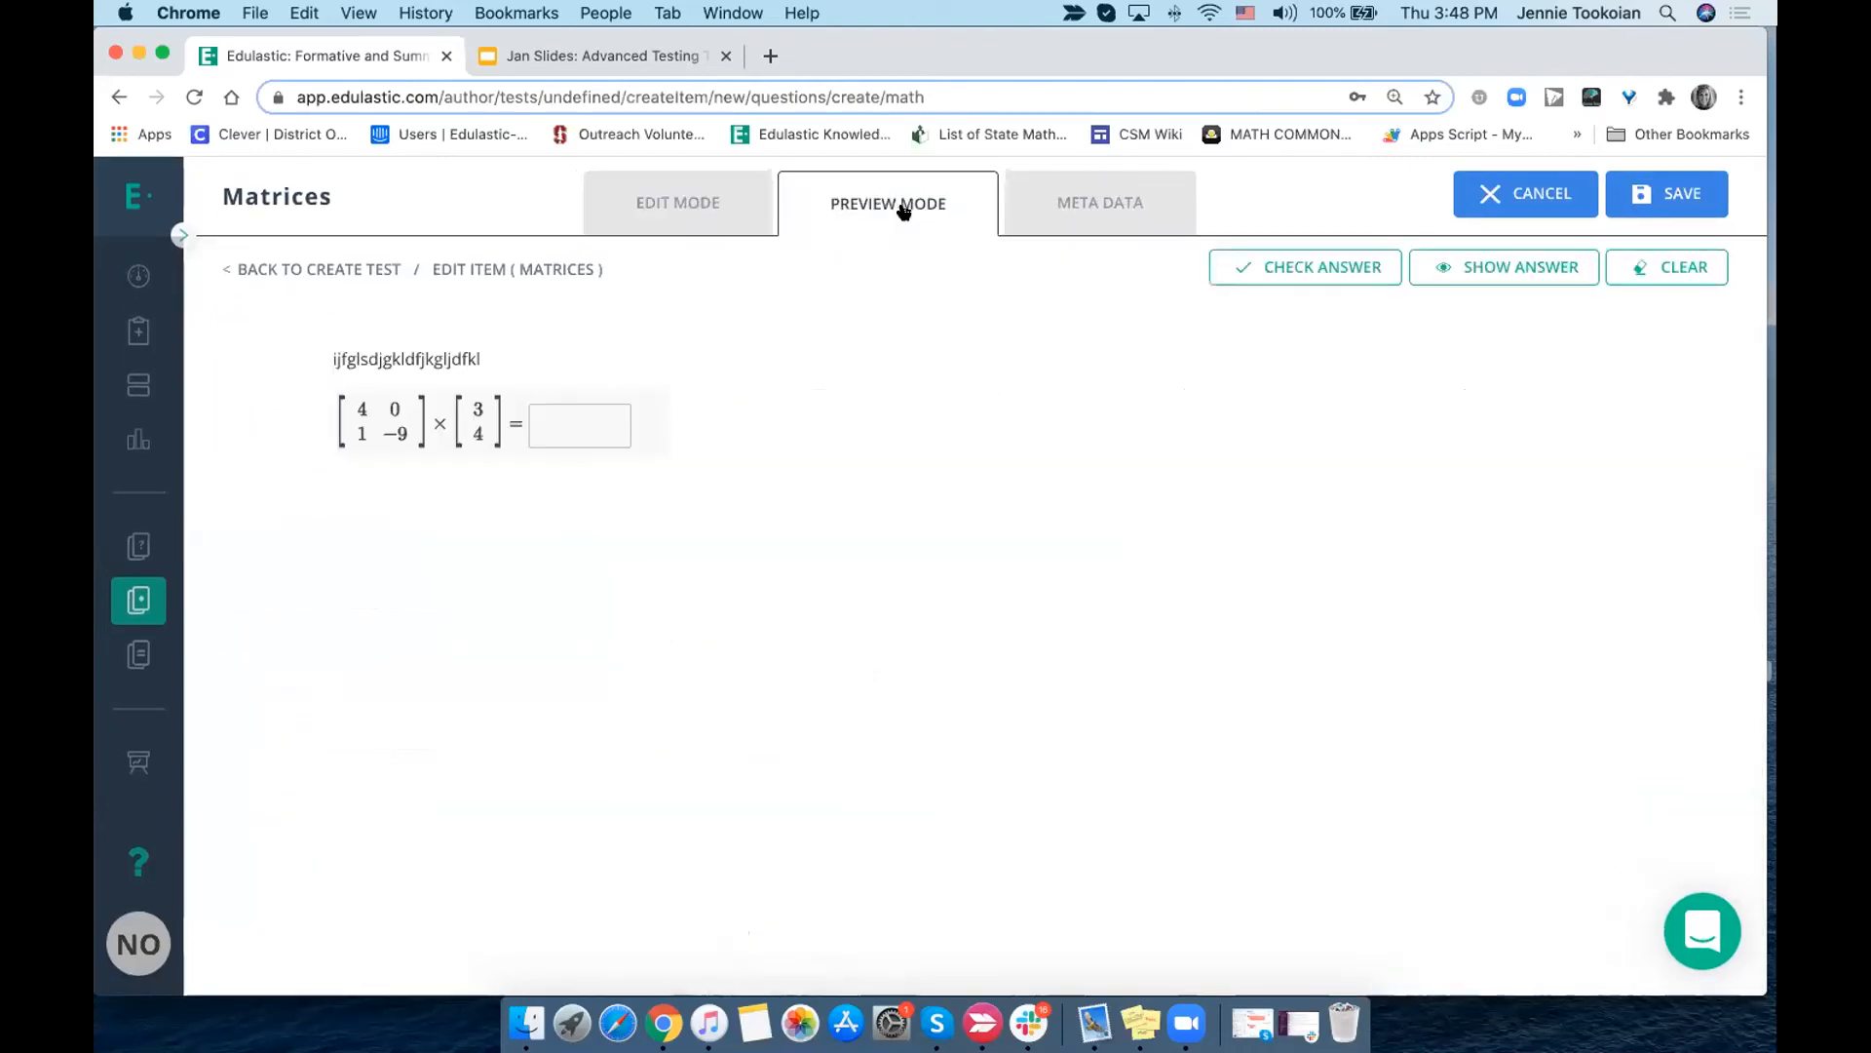
pyautogui.click(555, 421)
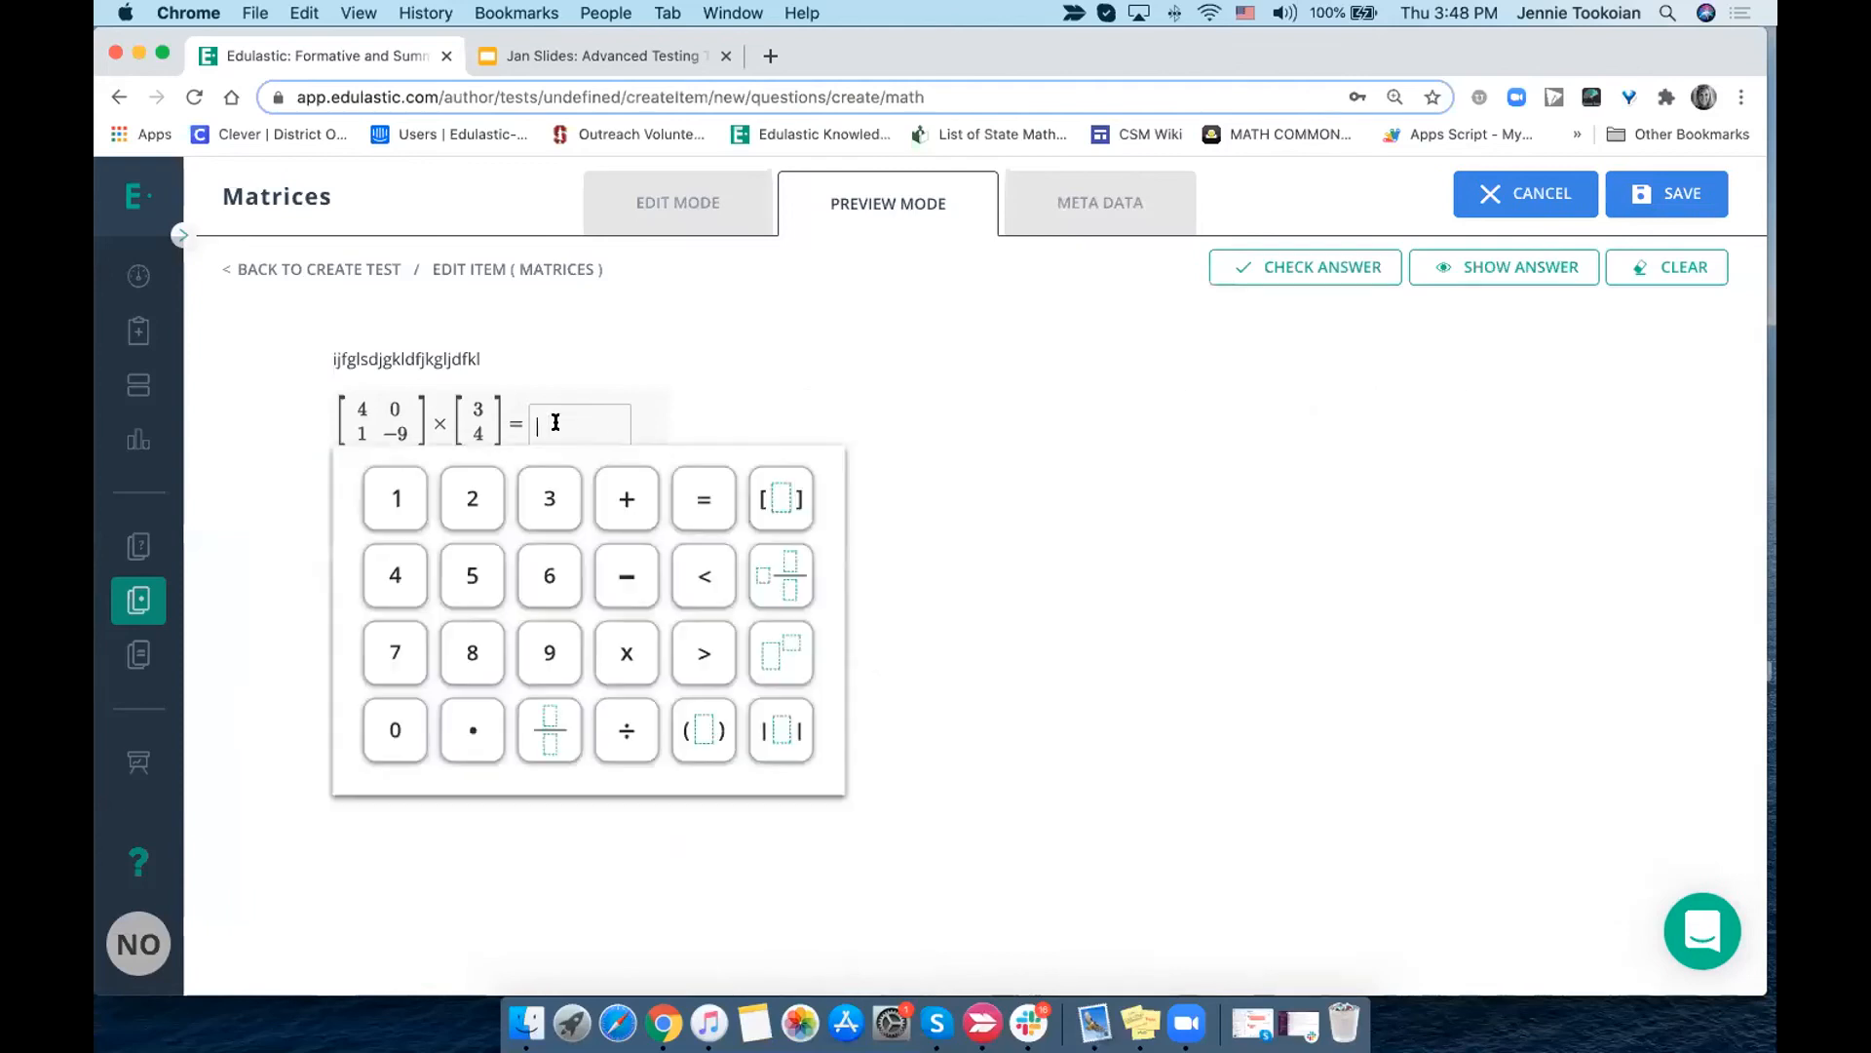
pyautogui.click(1465, 276)
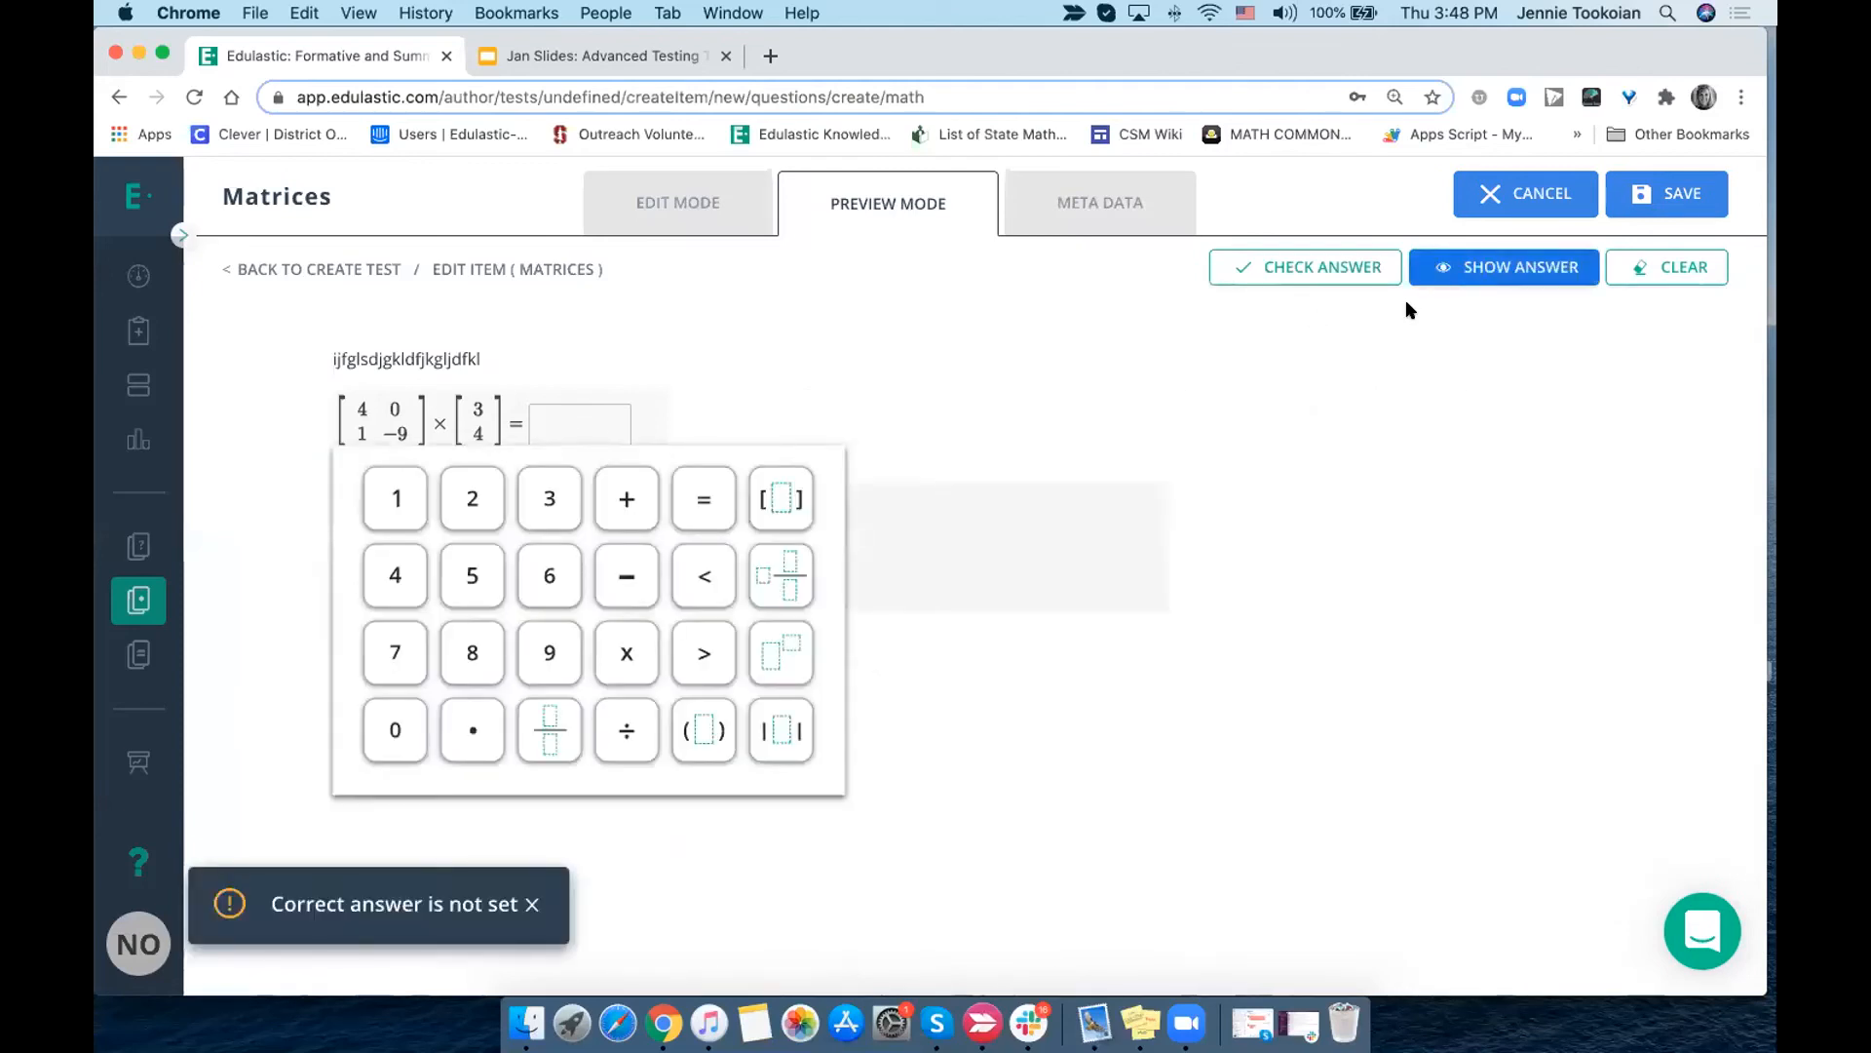
pyautogui.click(531, 901)
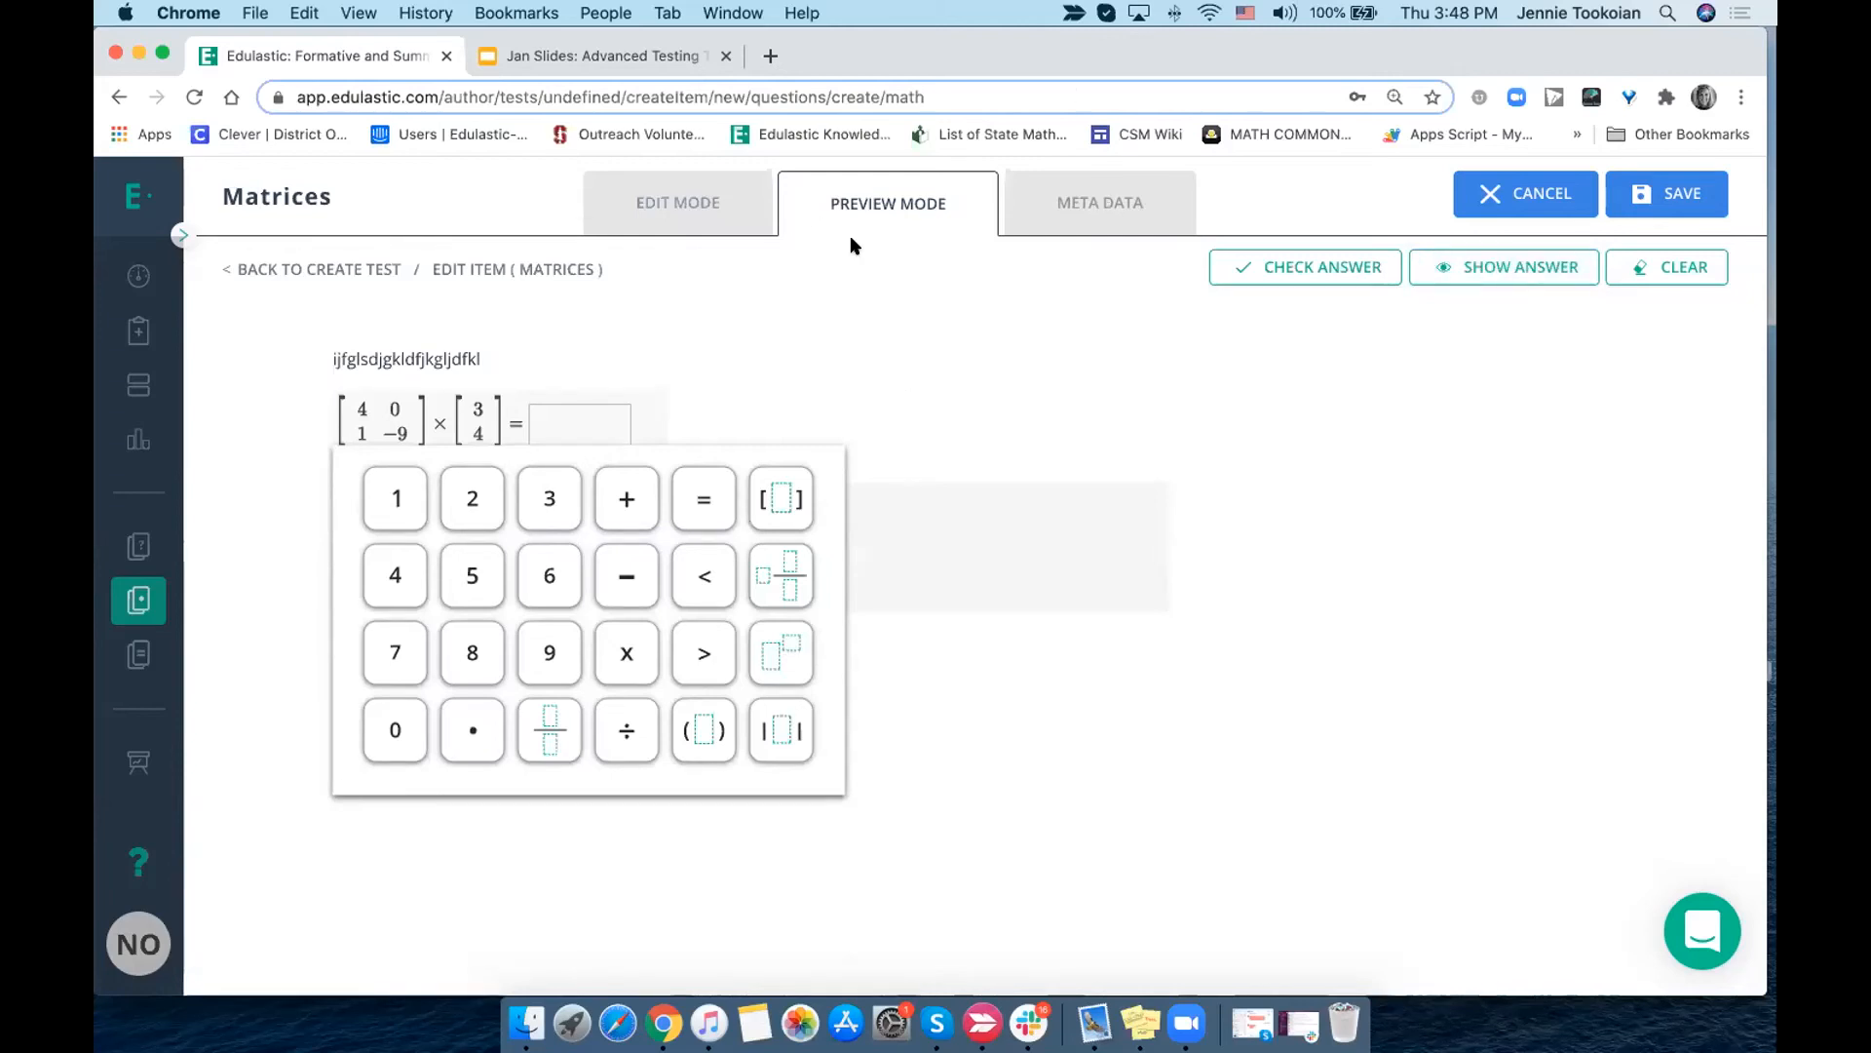
pyautogui.click(1675, 273)
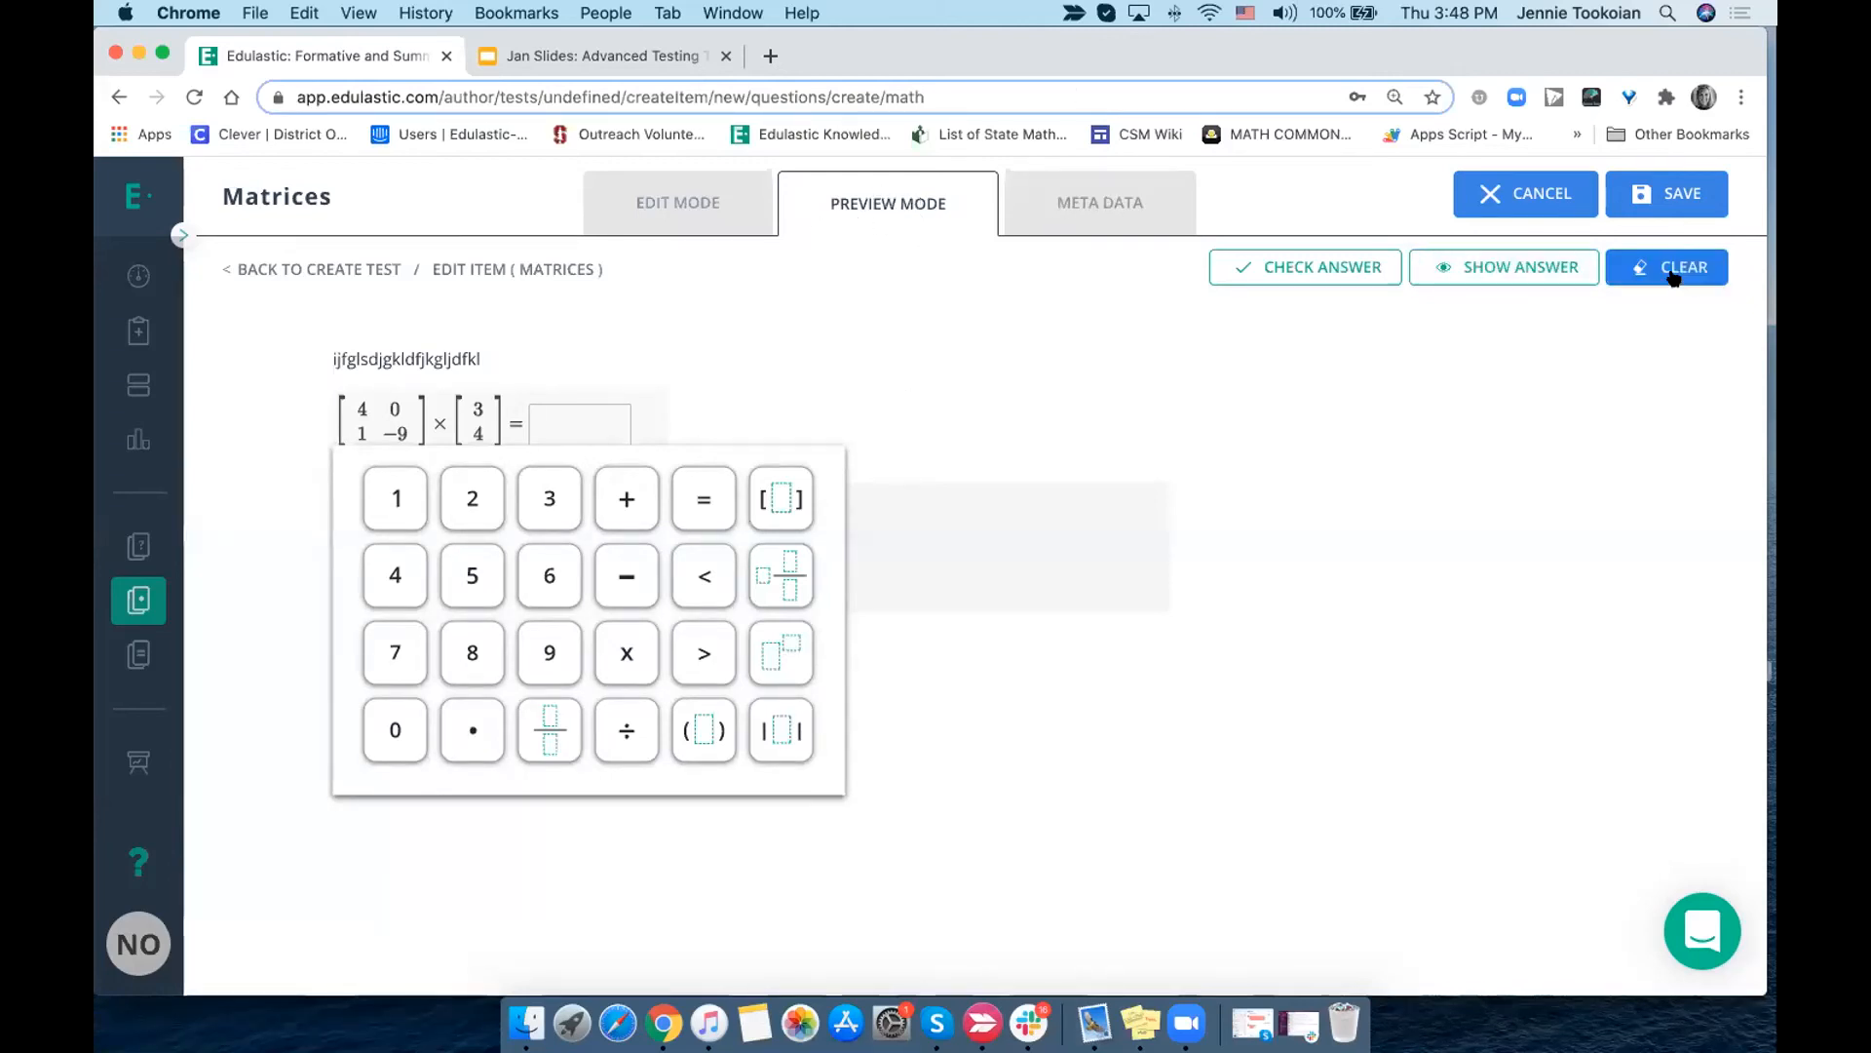
# - Align the question to standard 7.EE.A.1 from the Grade 7 Mathematics set "Math - Common Core" in its metadata
pyautogui.click(1124, 197)
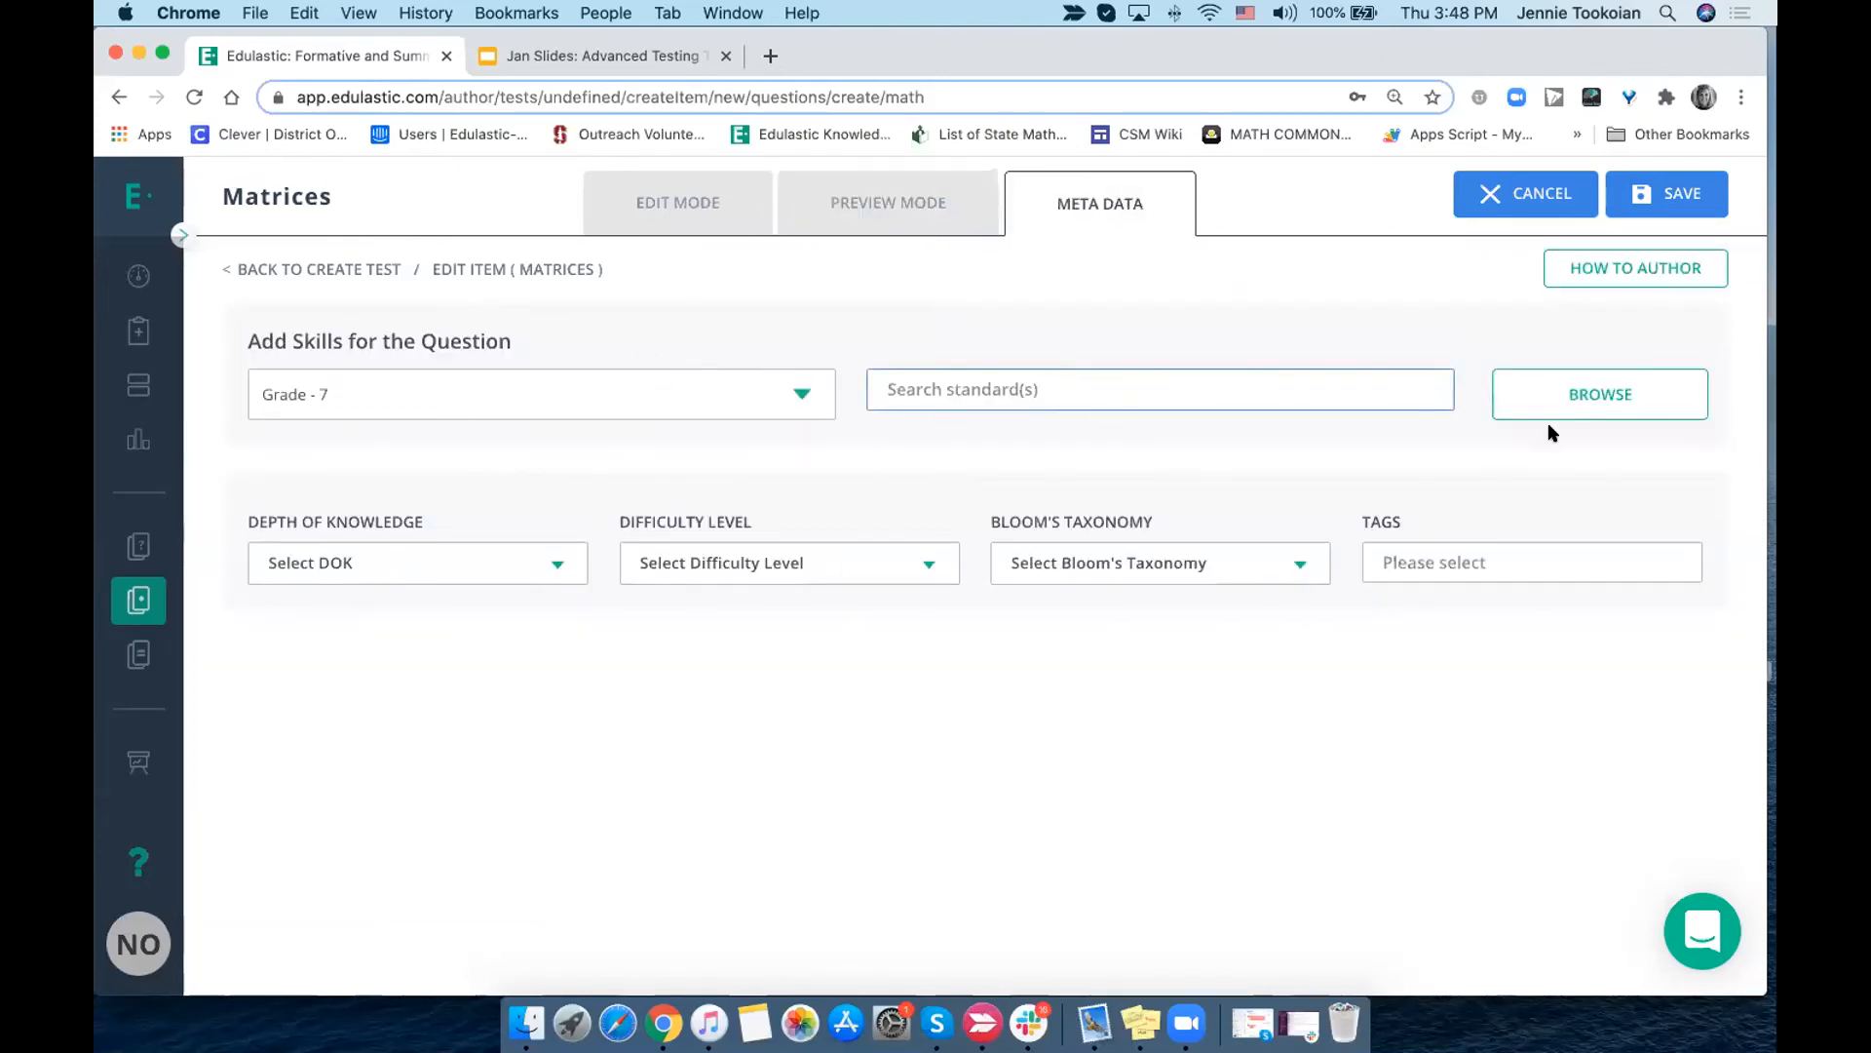
pyautogui.click(1571, 394)
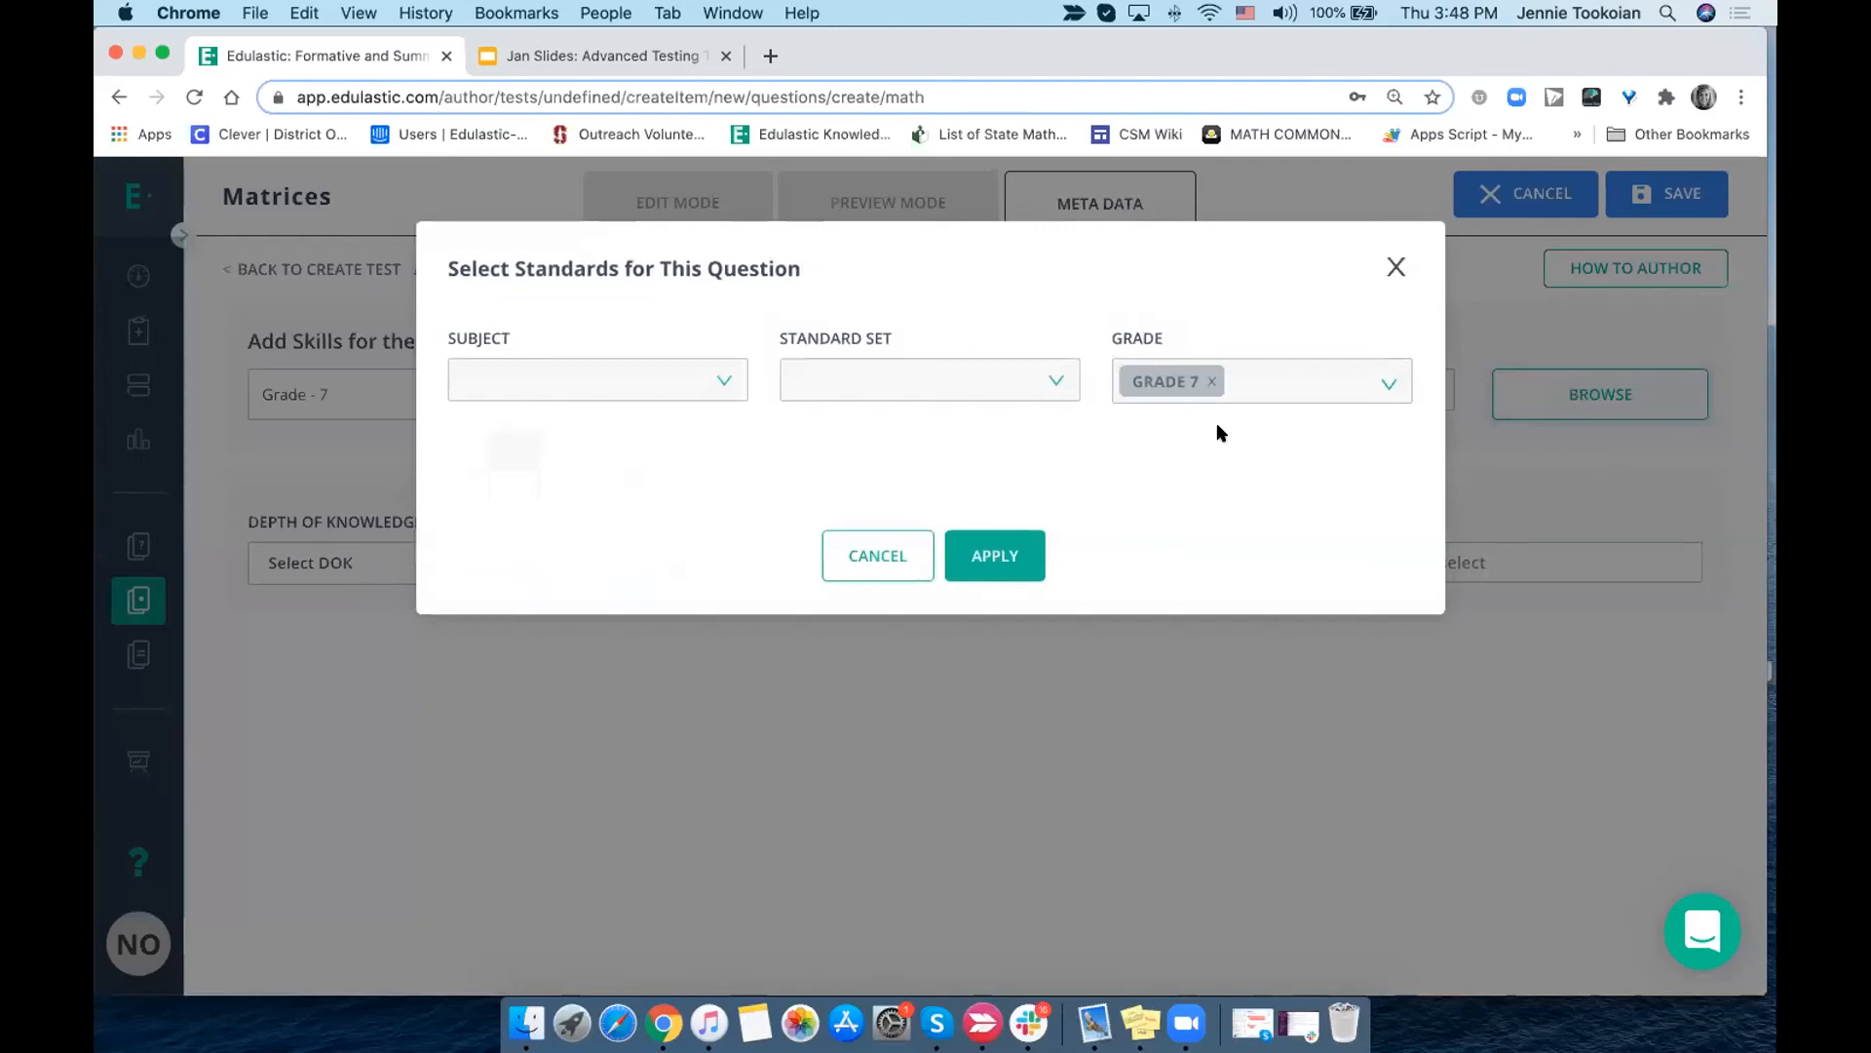
pyautogui.click(889, 376)
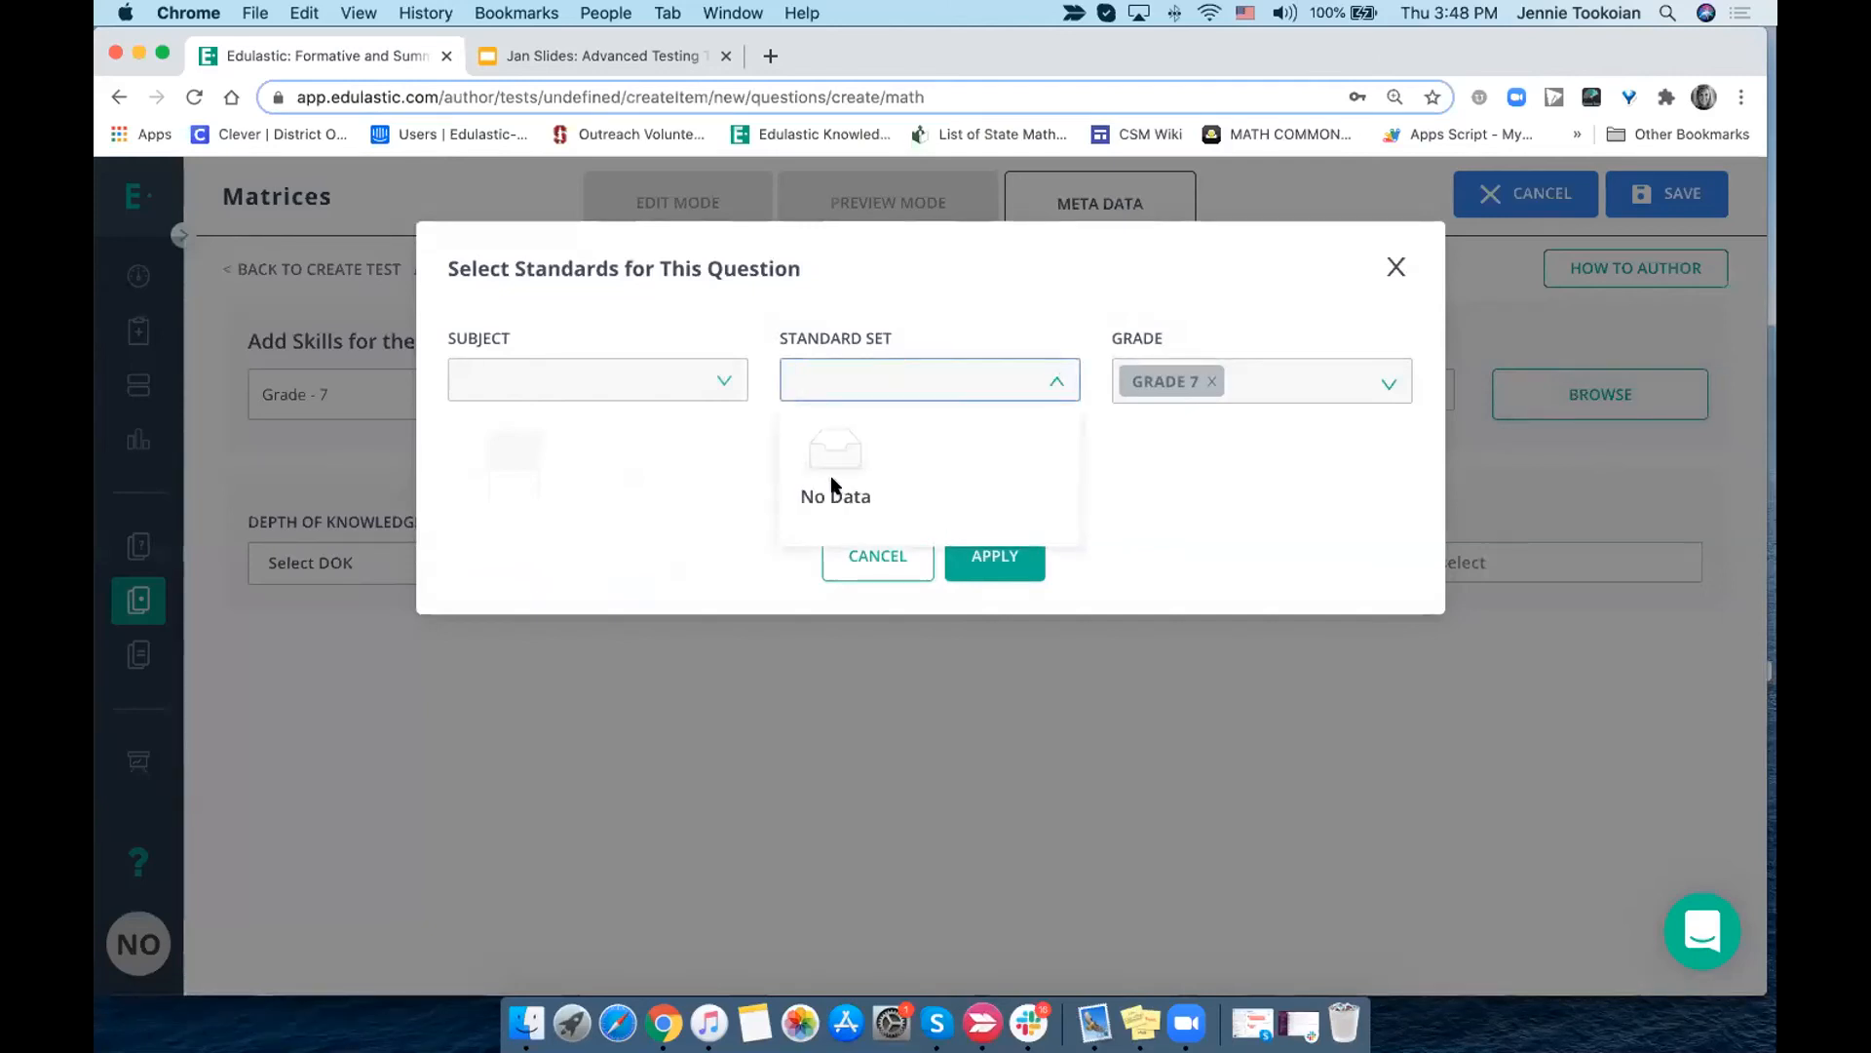
pyautogui.click(538, 378)
pyautogui.click(502, 431)
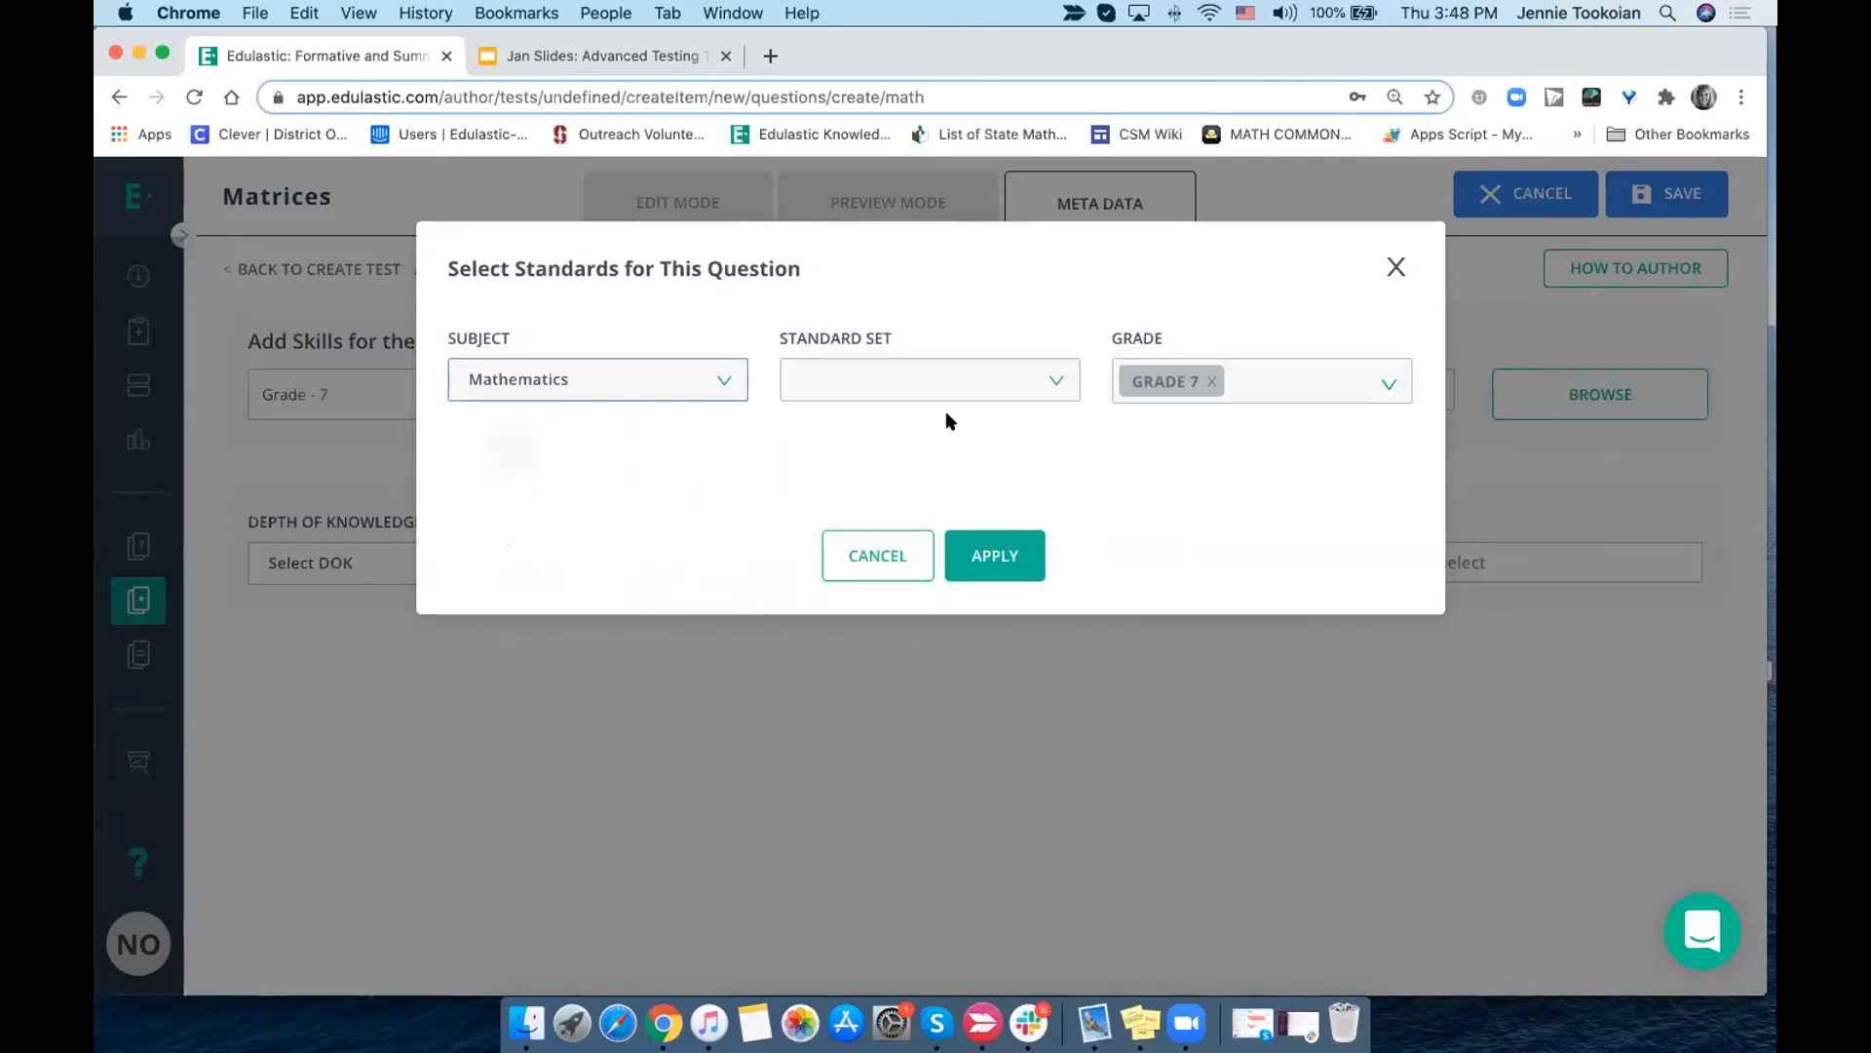
pyautogui.click(960, 390)
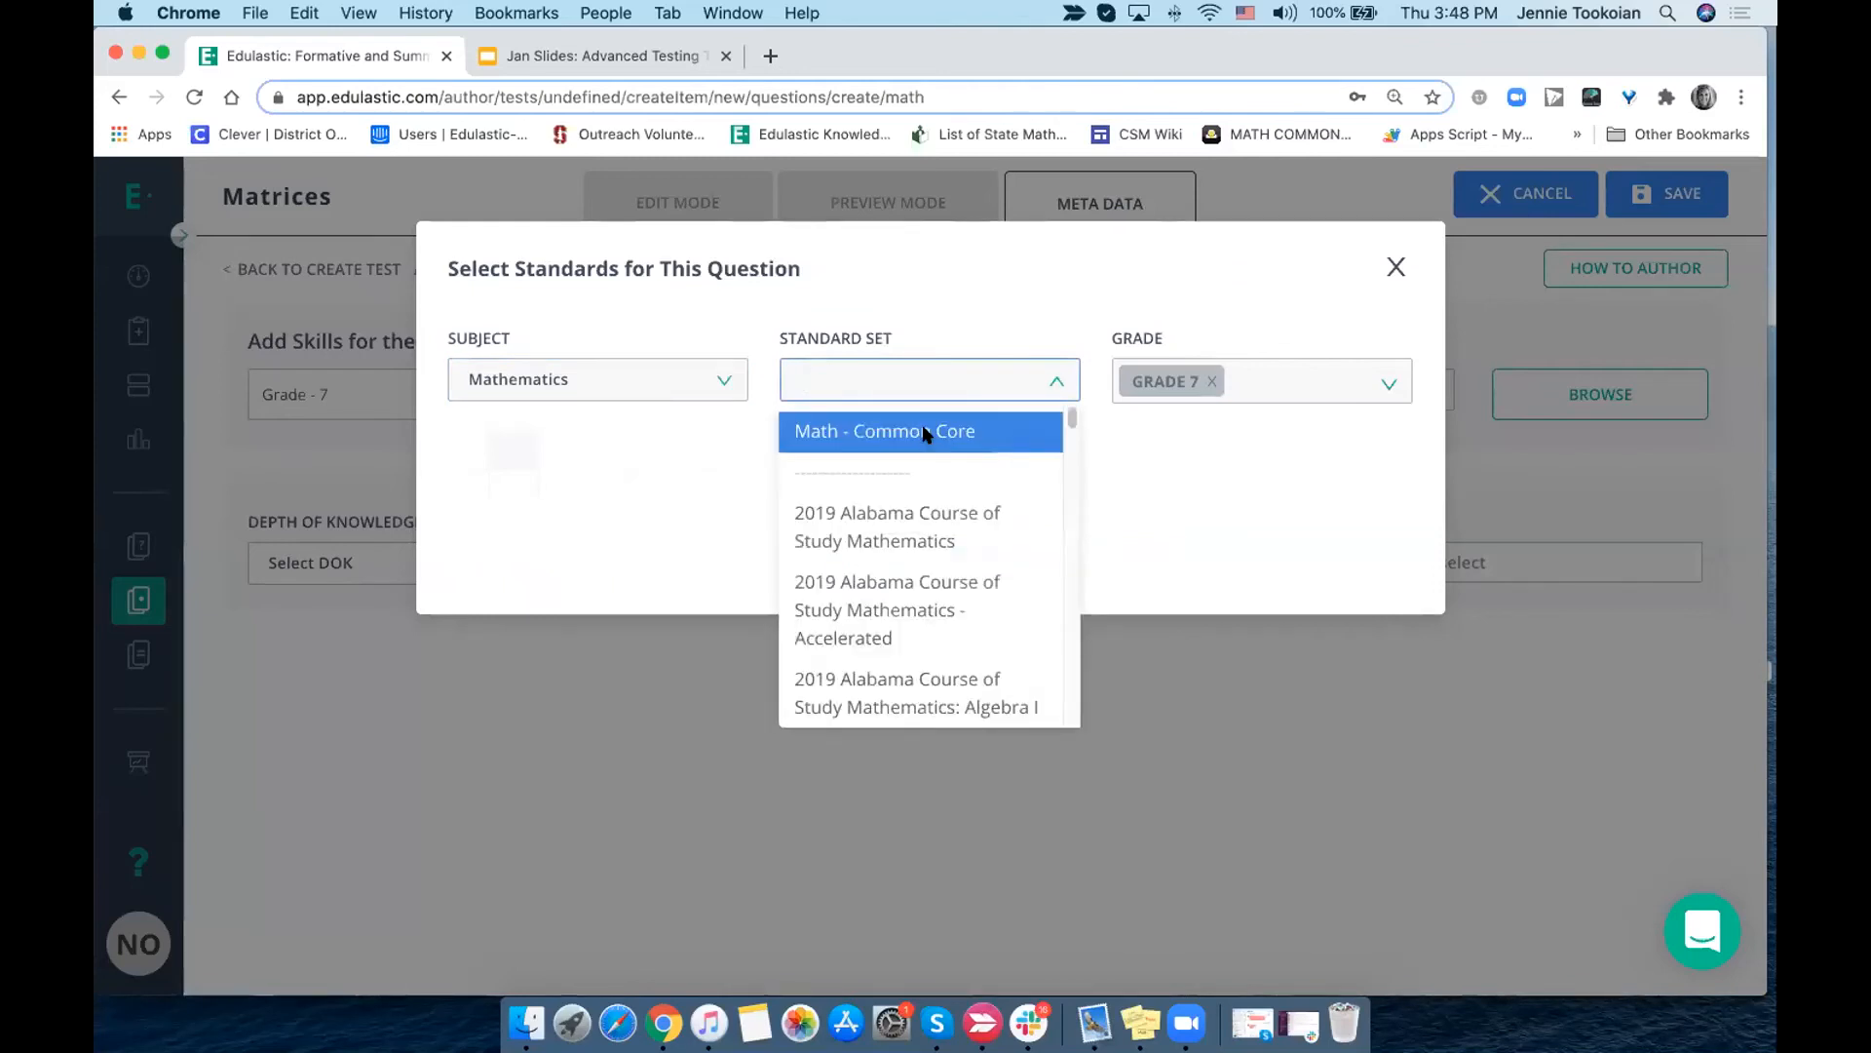
pyautogui.click(926, 429)
pyautogui.click(805, 468)
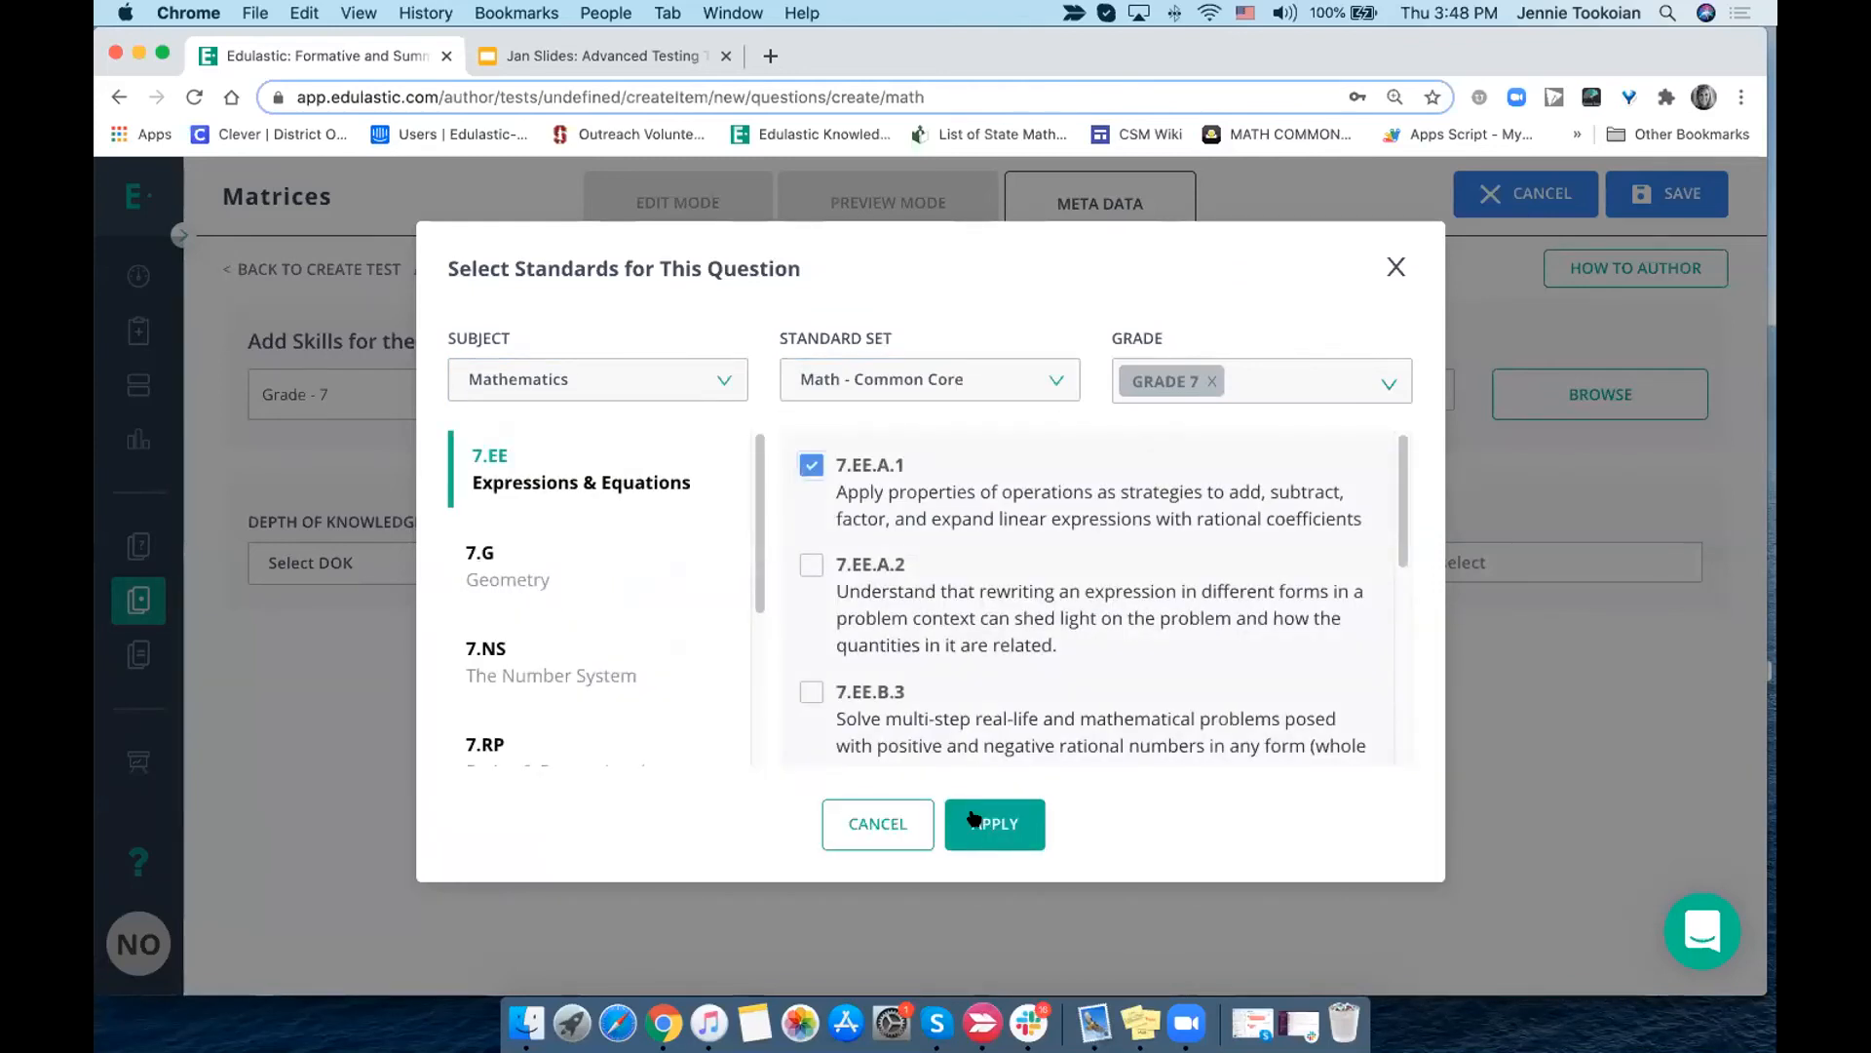
pyautogui.click(994, 819)
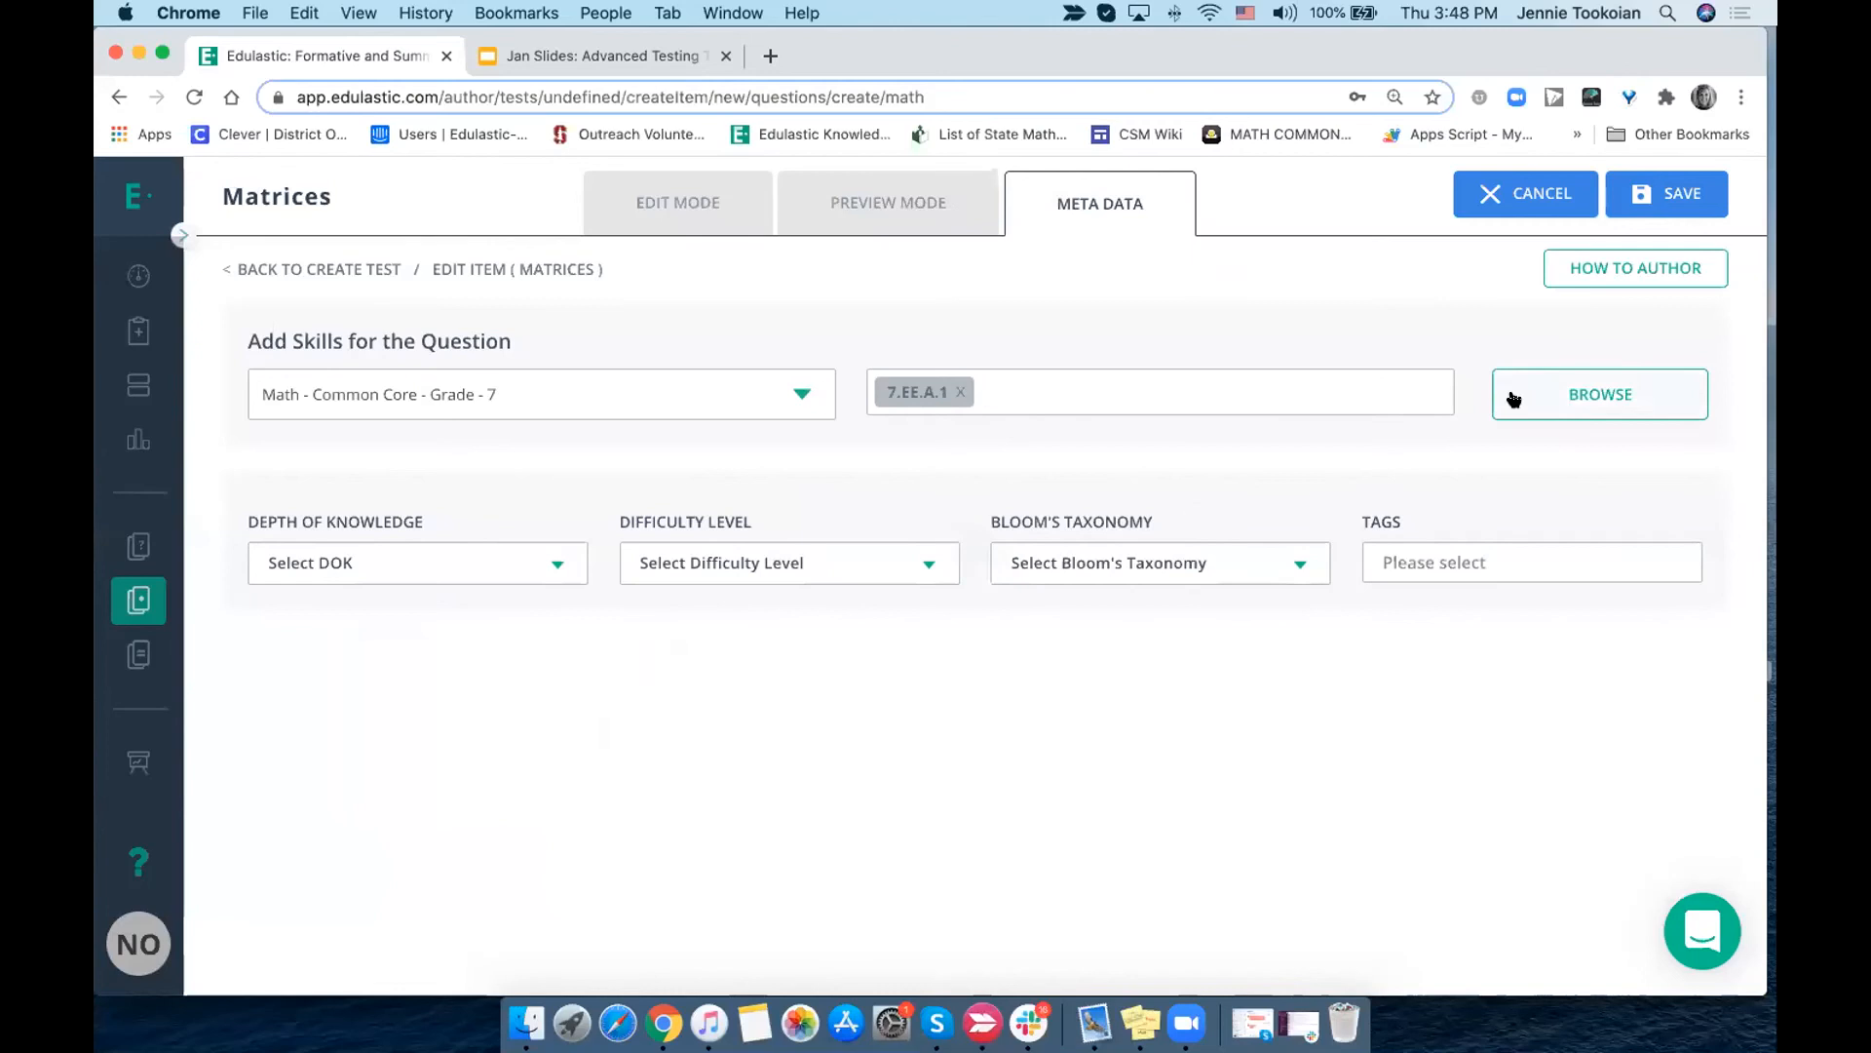
# - View the available depth of knowledge, difficulty level and Bloom's taxonomy options for the question
pyautogui.click(341, 565)
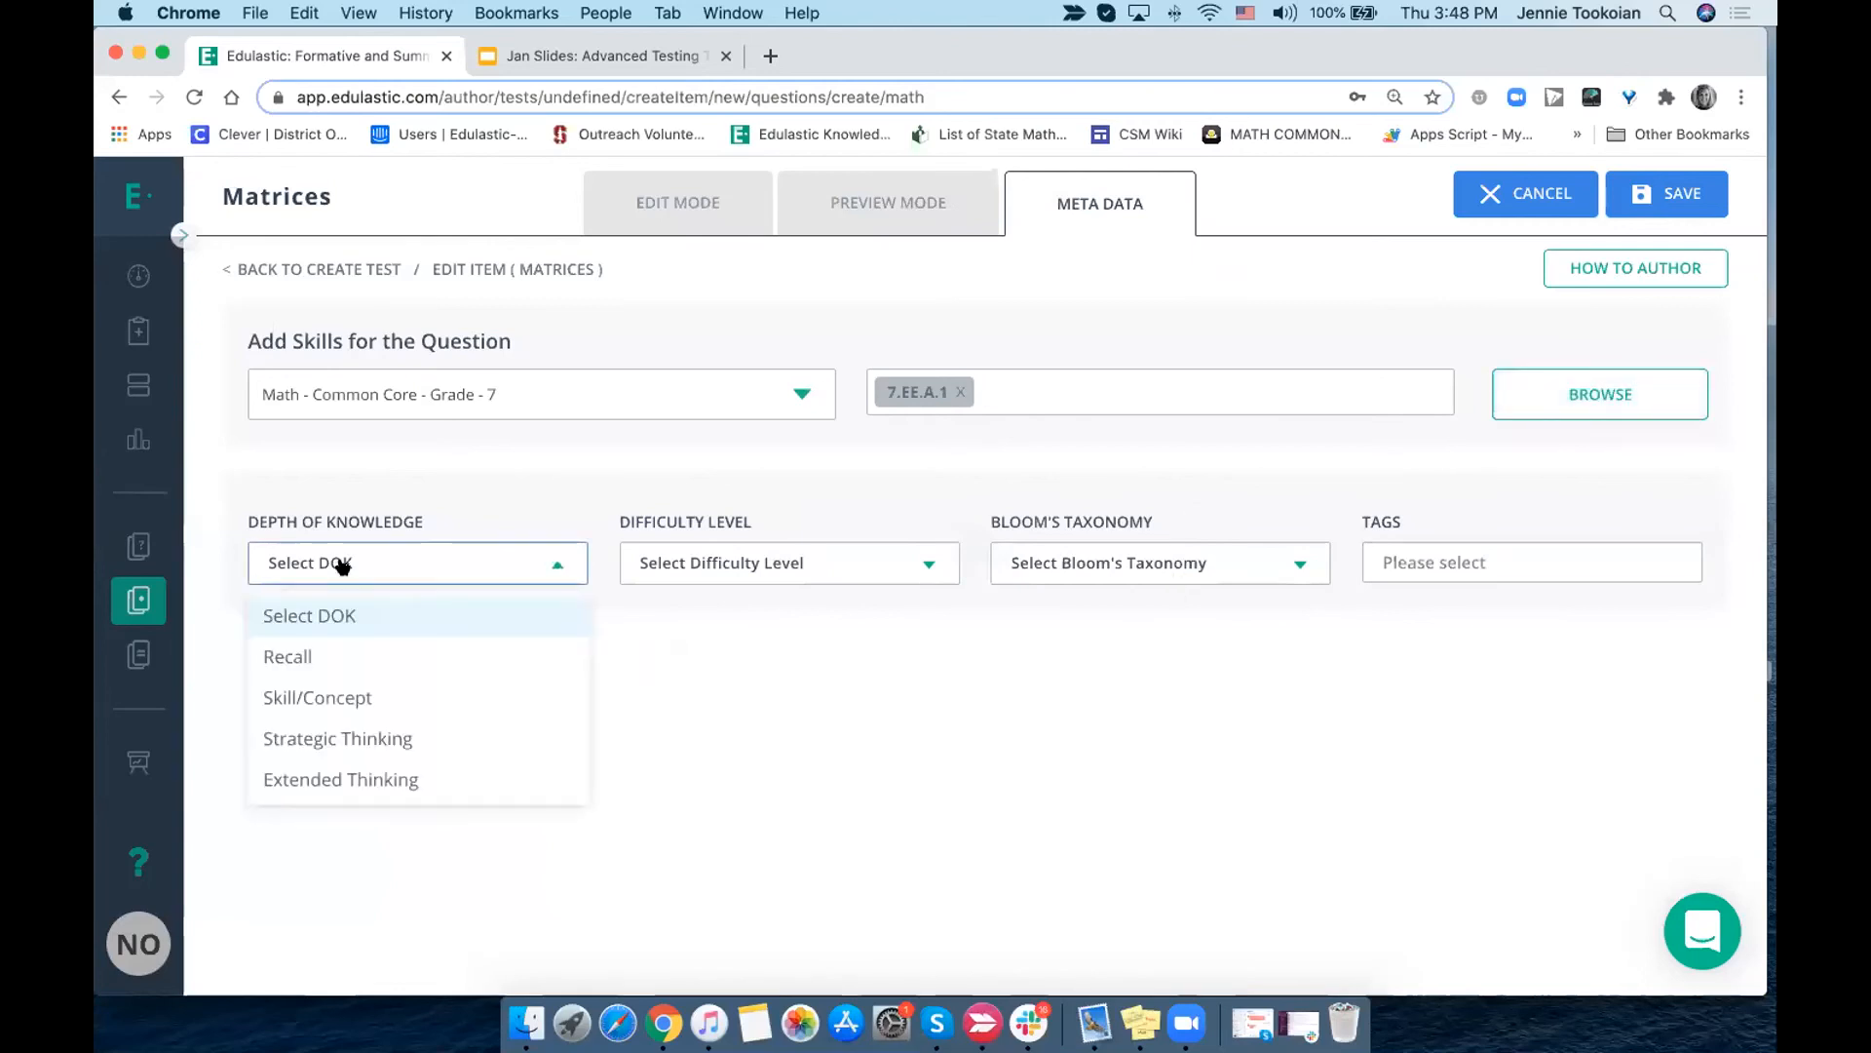
pyautogui.click(733, 563)
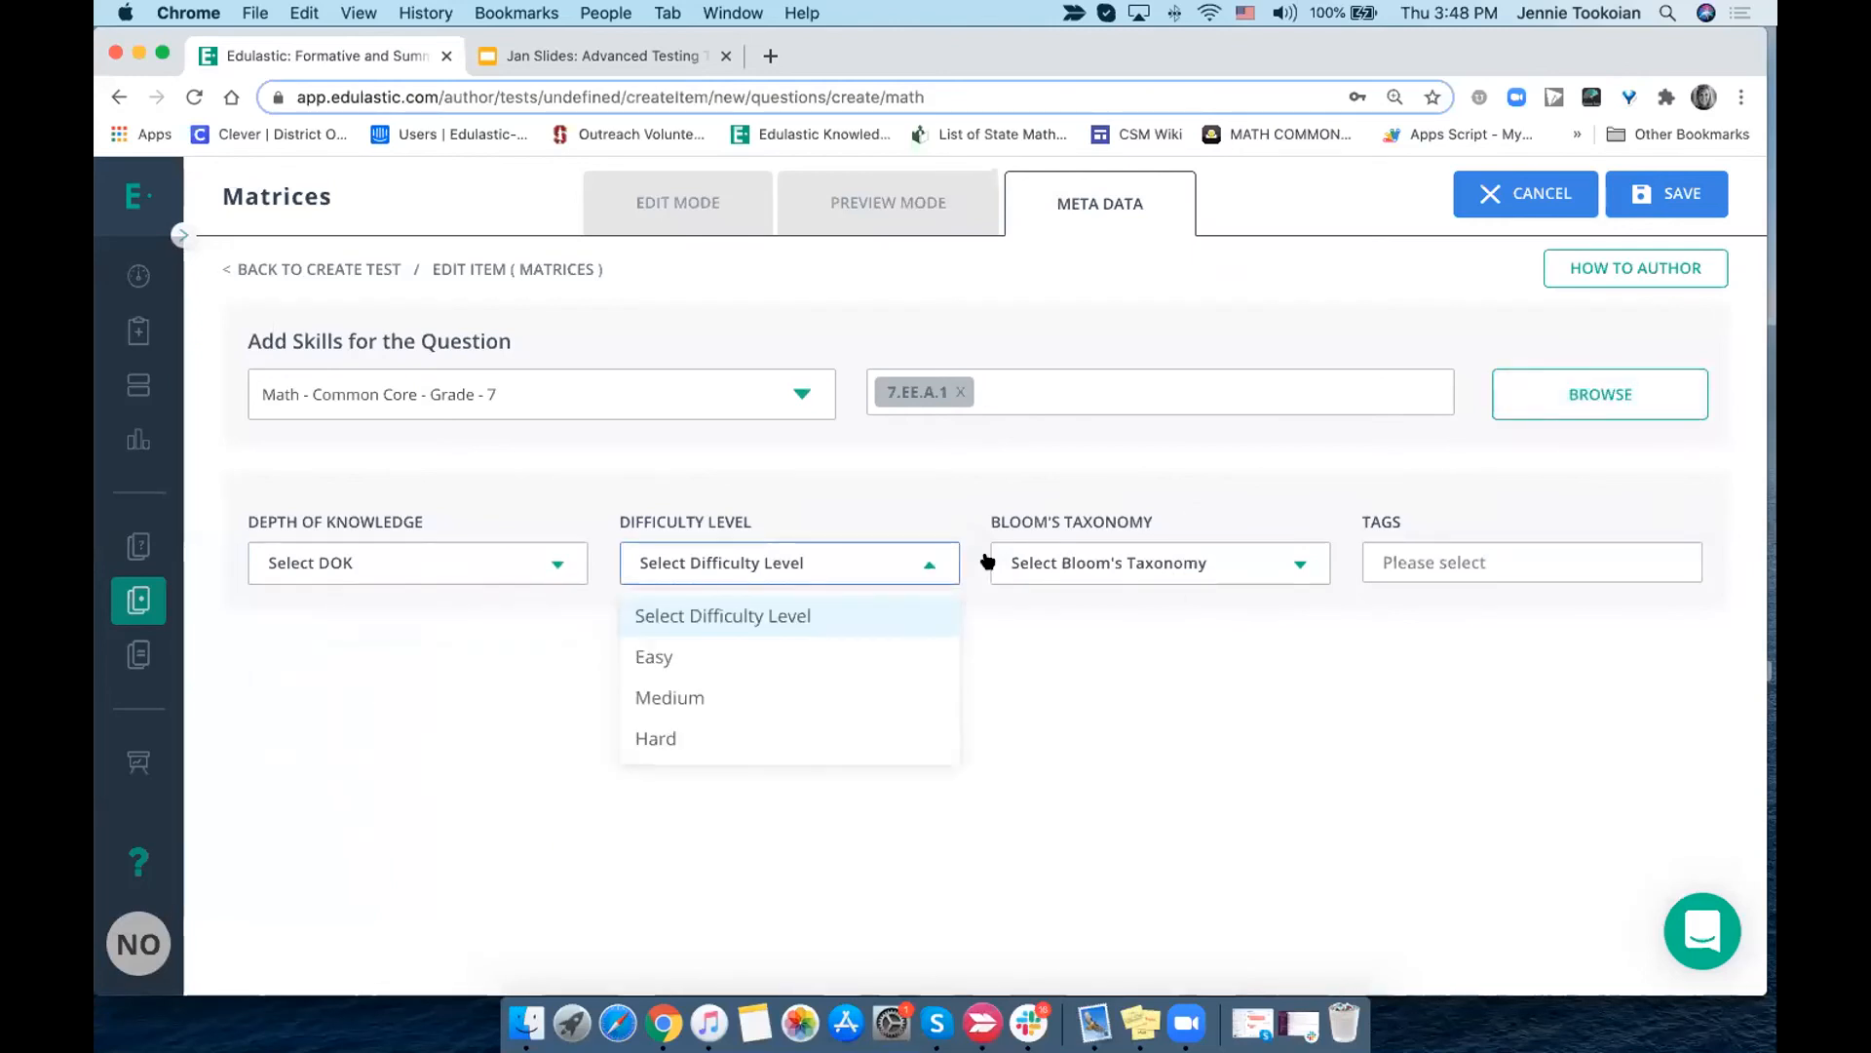
pyautogui.click(1111, 562)
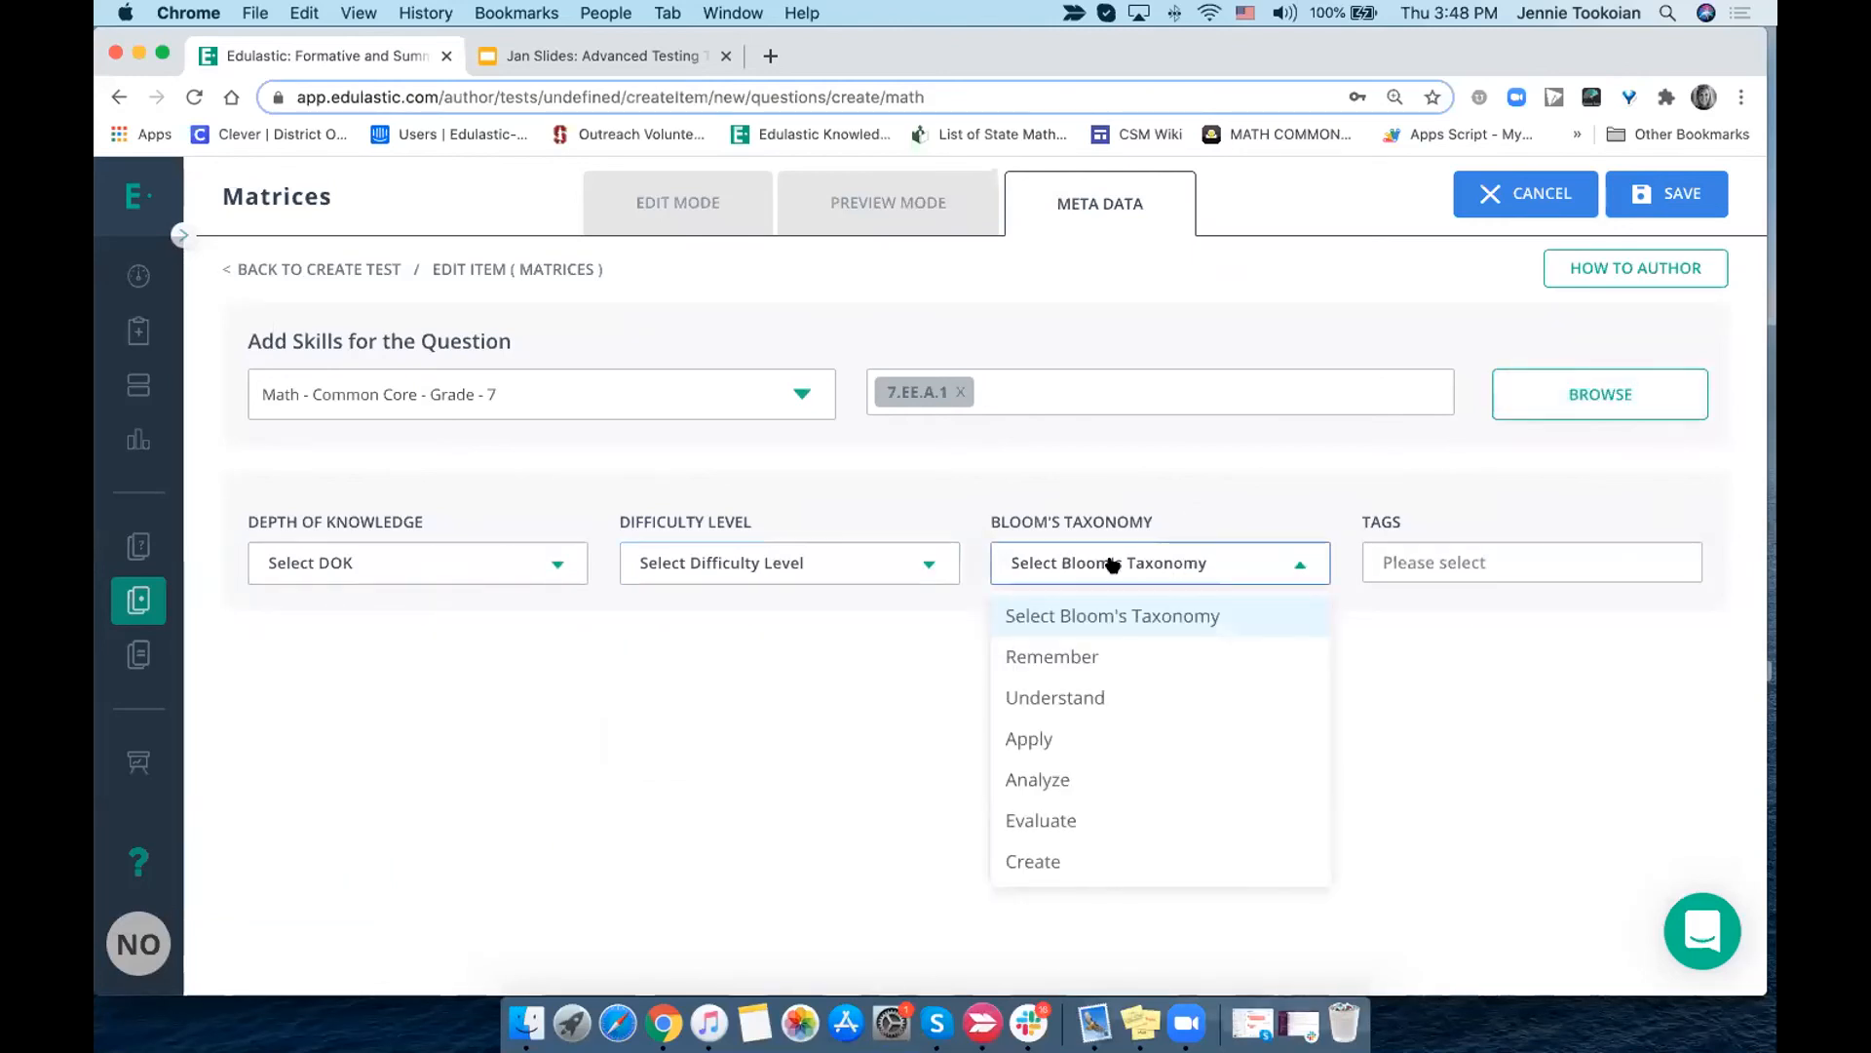
# - Create the new tag "chapter 2 unit 2" and assign it to the question
pyautogui.click(1528, 563)
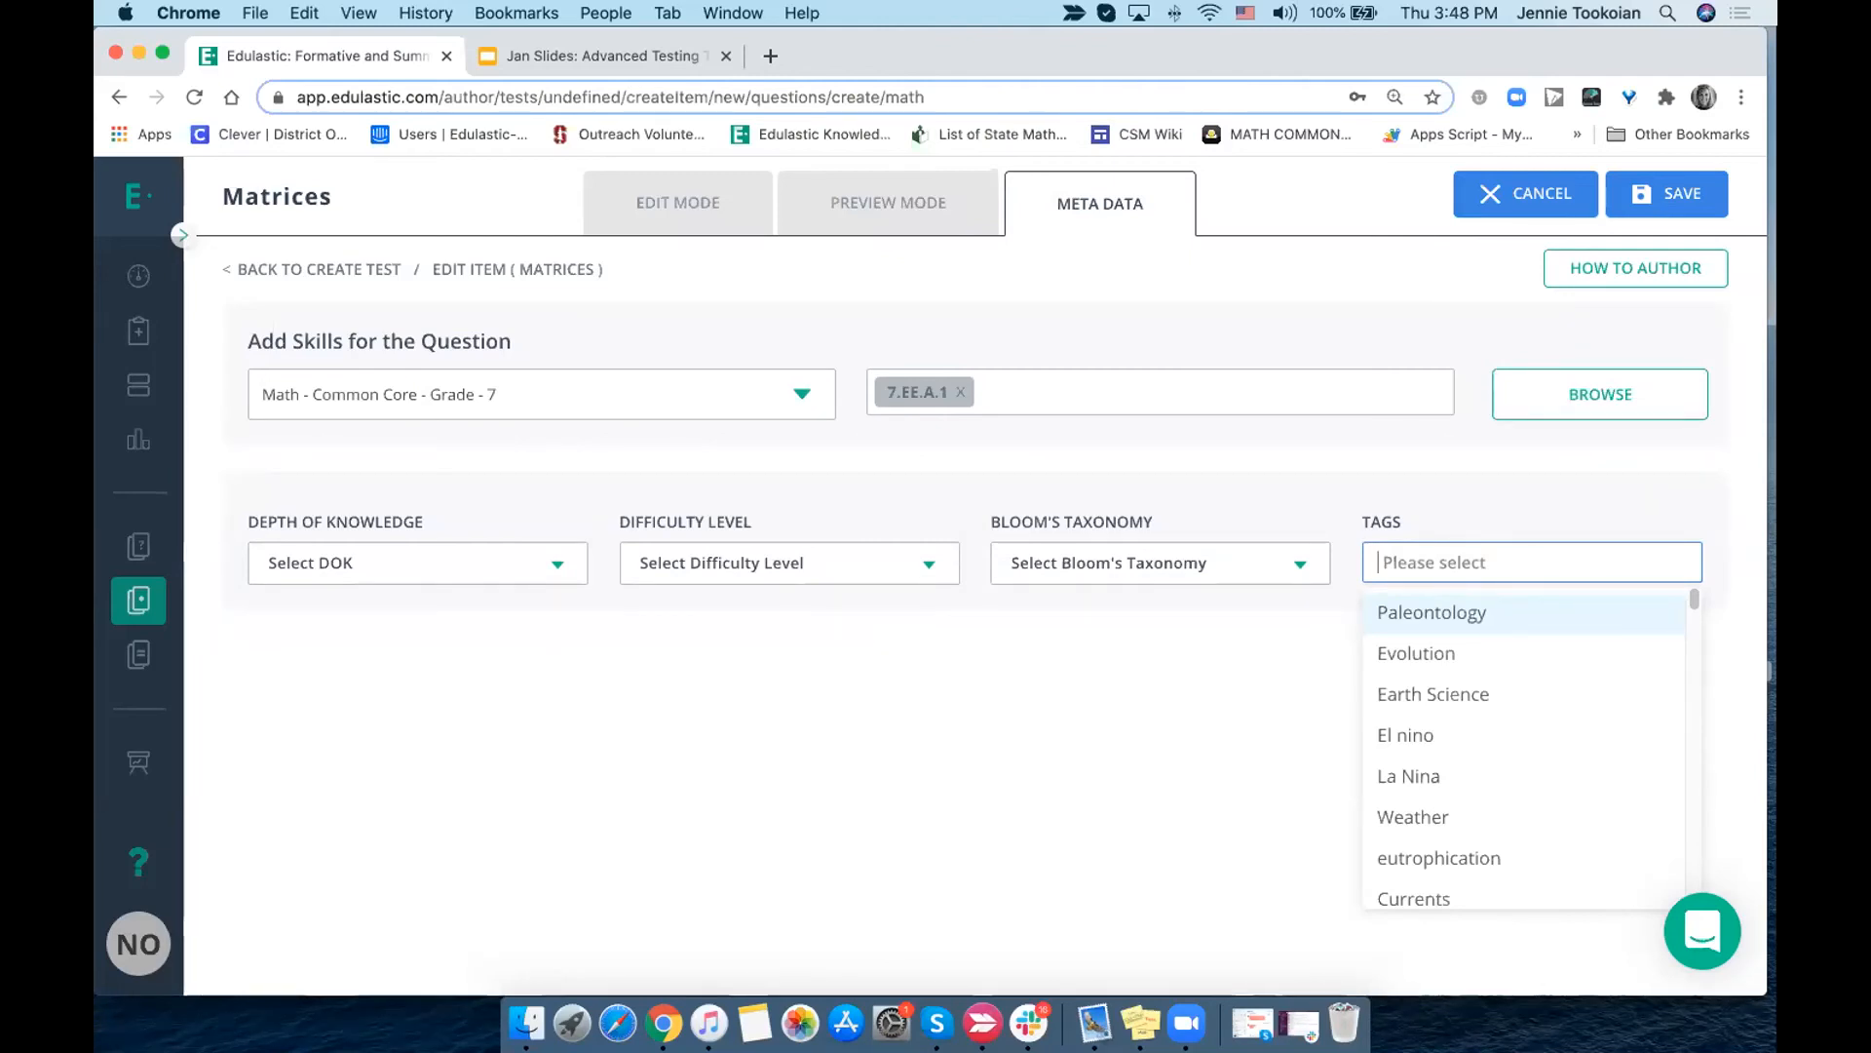
pyautogui.write('chapter 2 unit')
pyautogui.press('BackSpace')
pyautogui.press('BackSpace')
pyautogui.write('it 2')
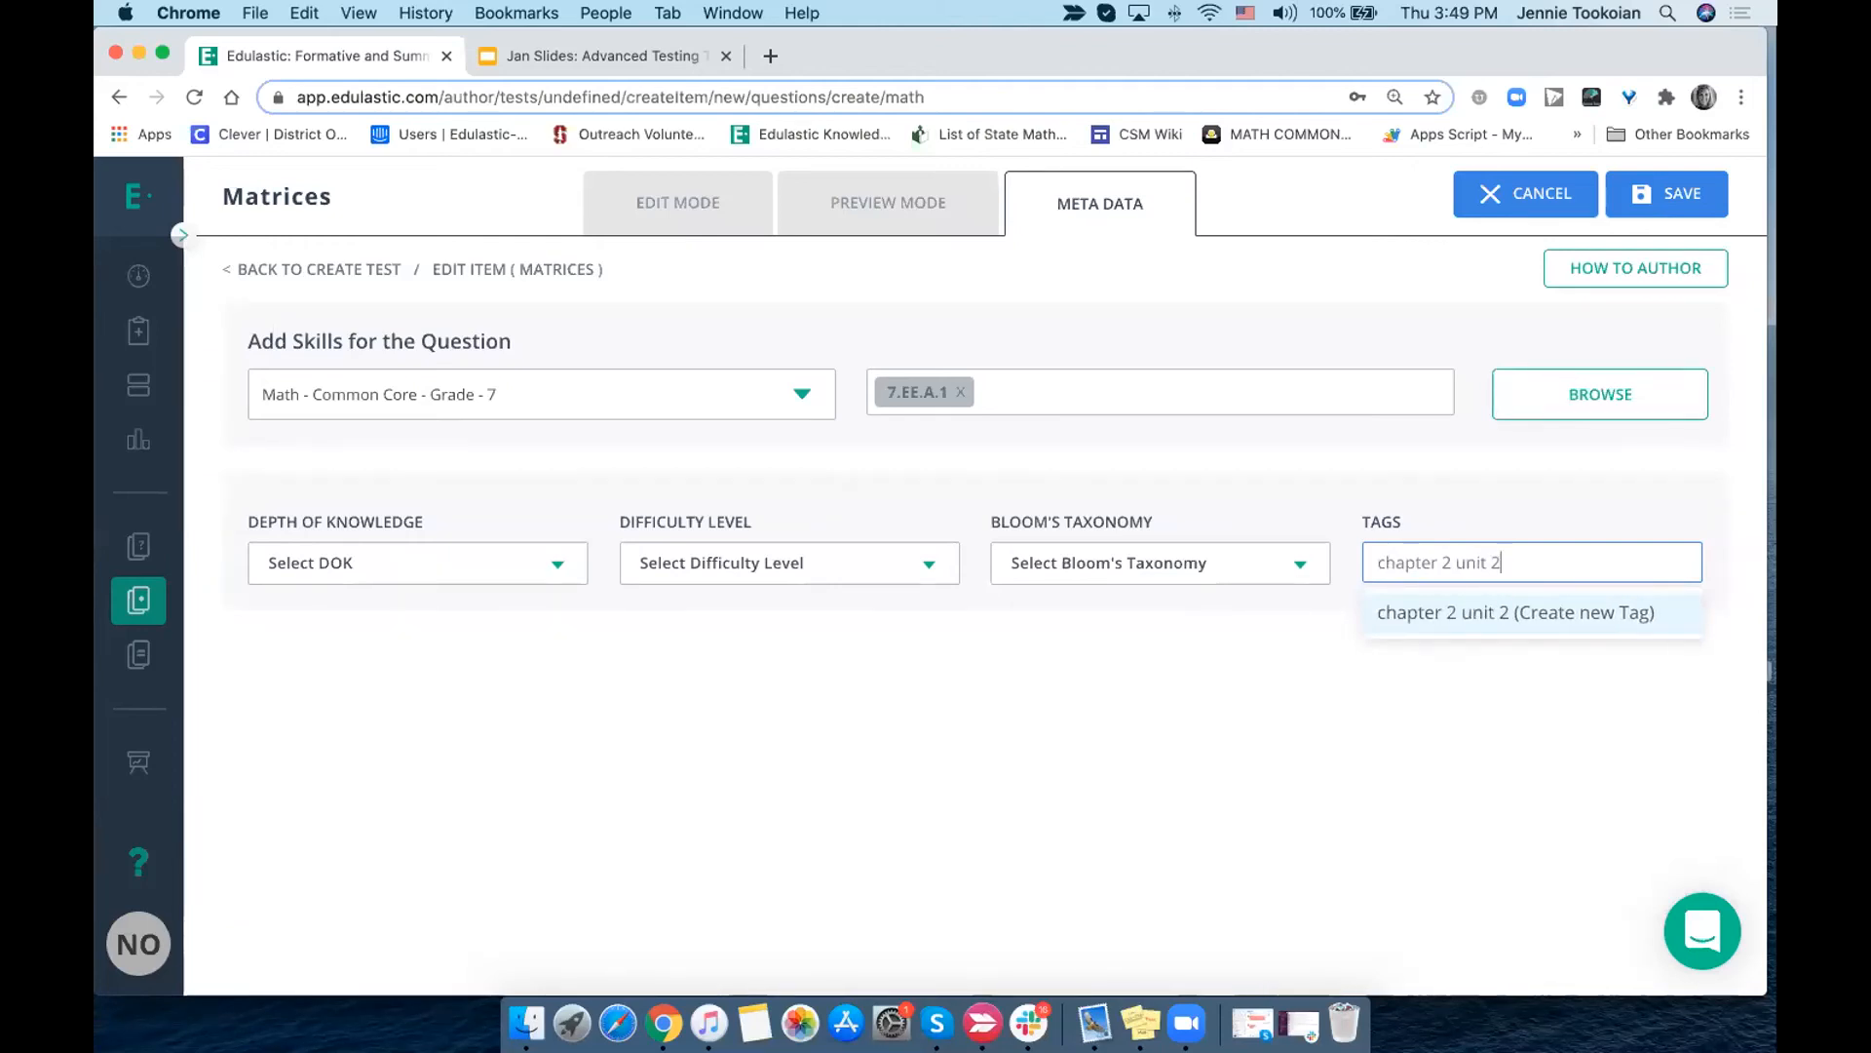
pyautogui.click(1544, 624)
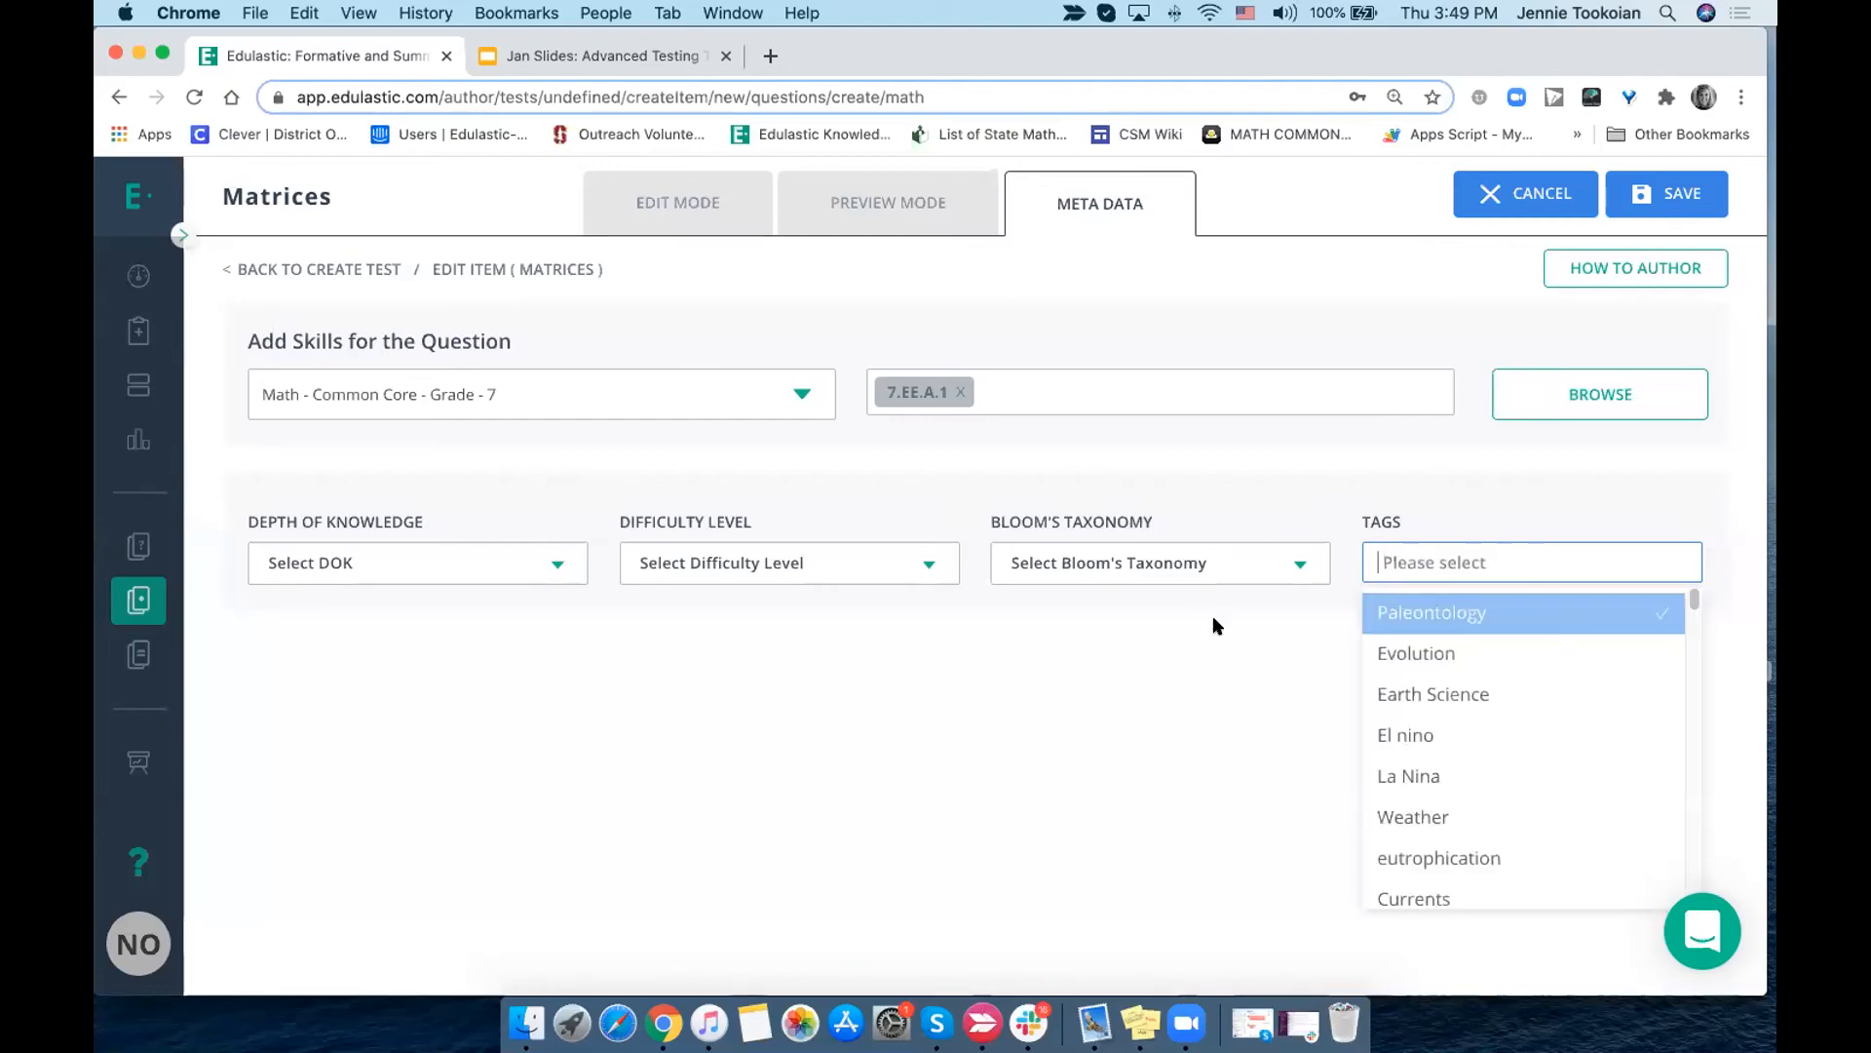
pyautogui.click(1258, 648)
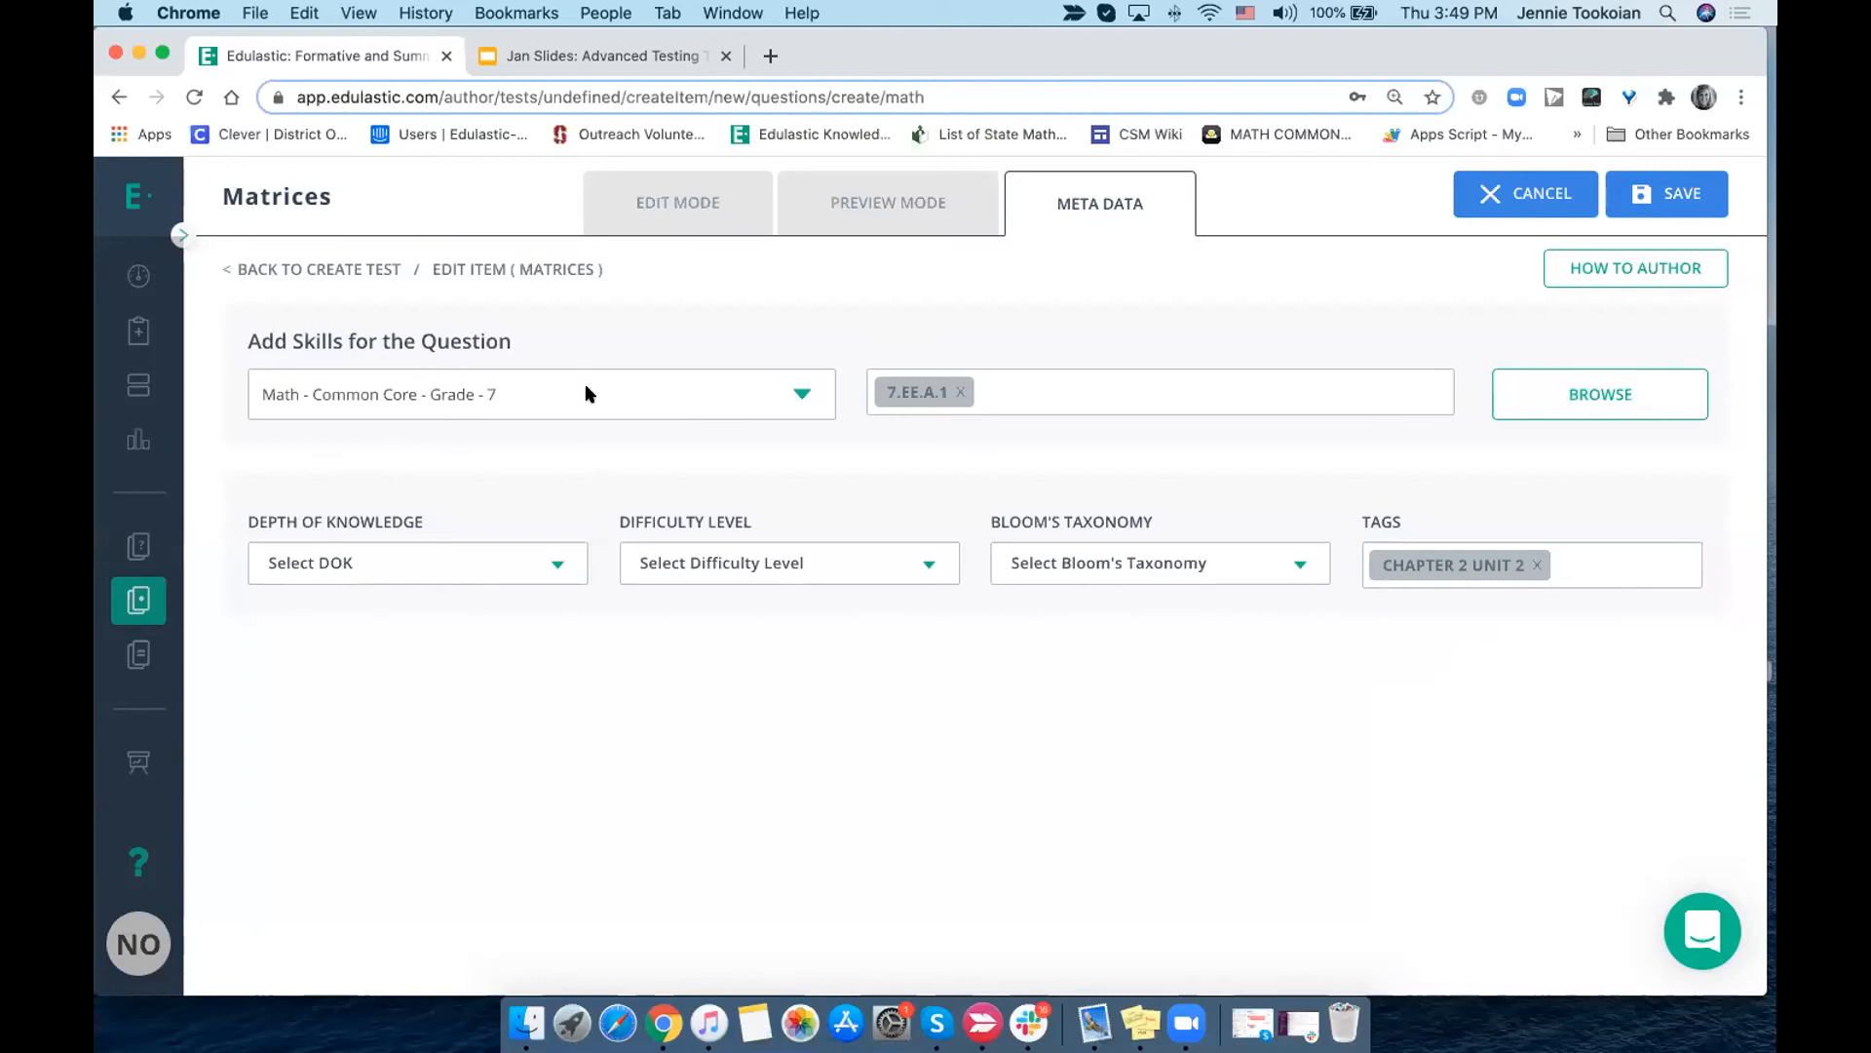
# - Try to save the tagged question and return to editing its content
pyautogui.click(1665, 203)
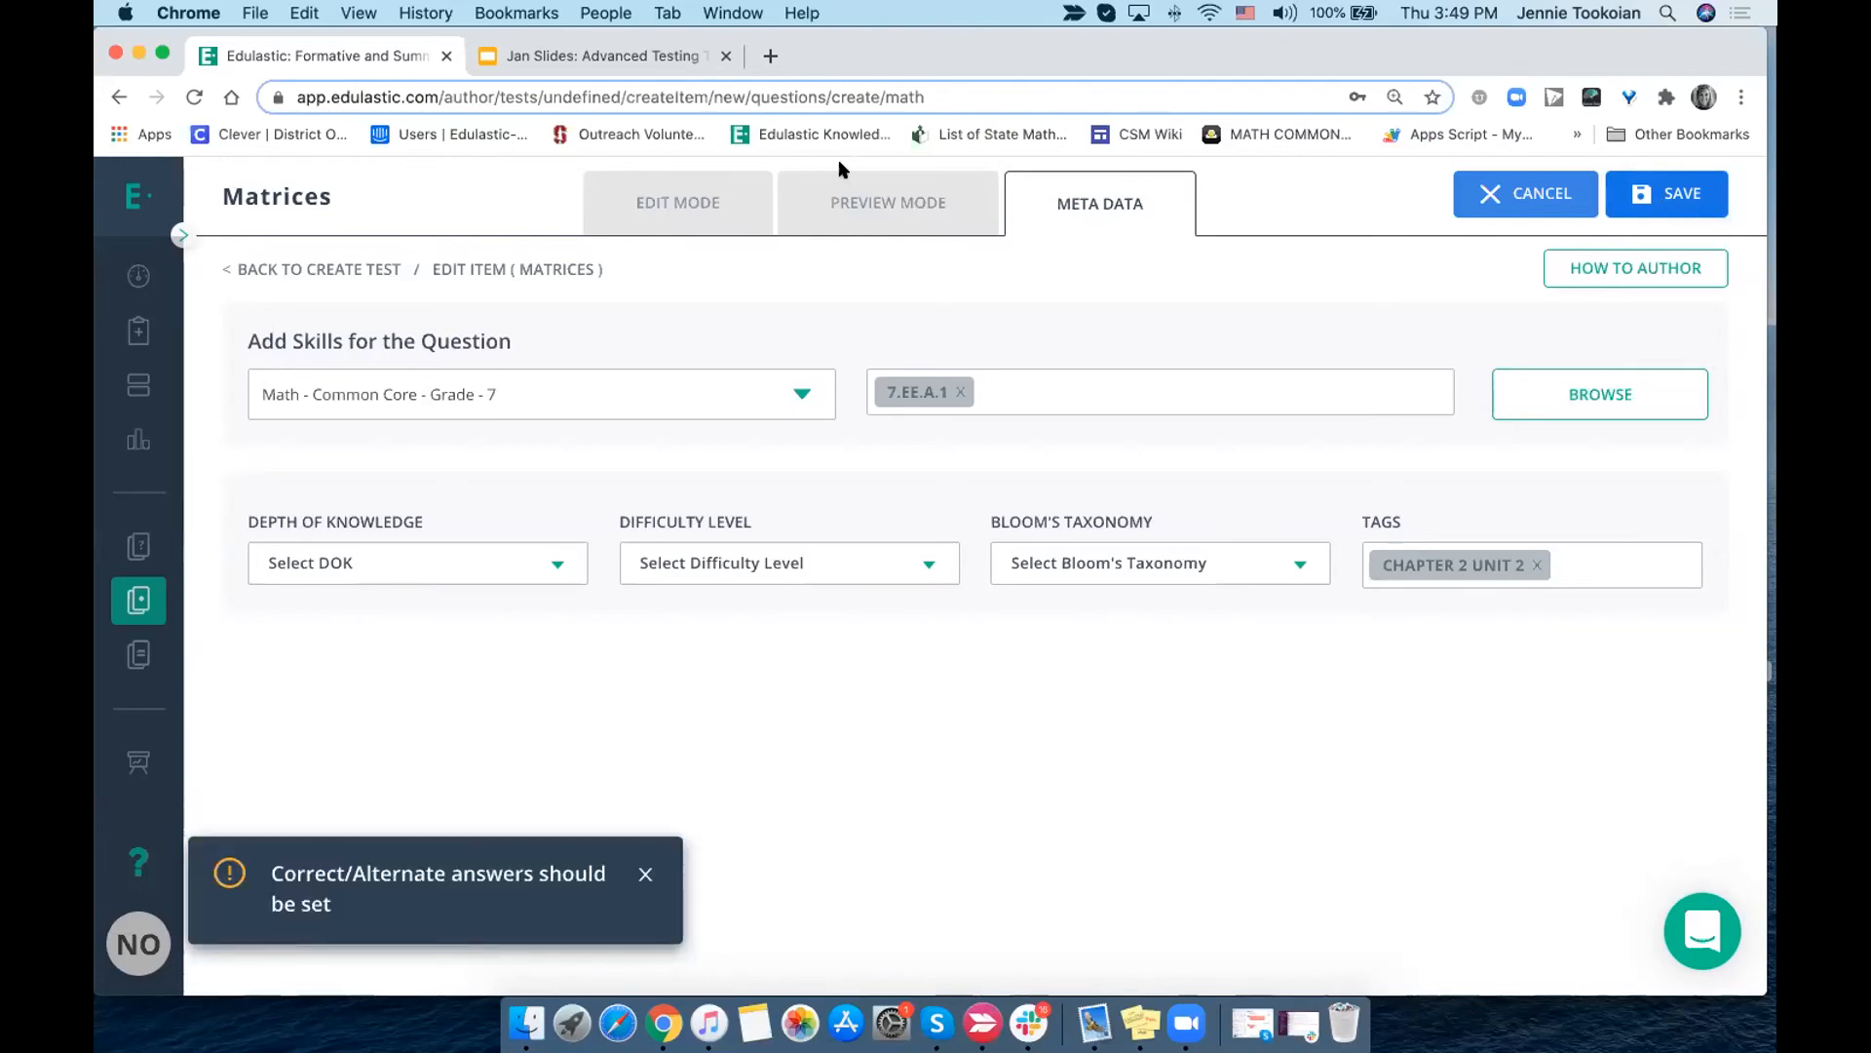
pyautogui.click(840, 204)
pyautogui.click(704, 203)
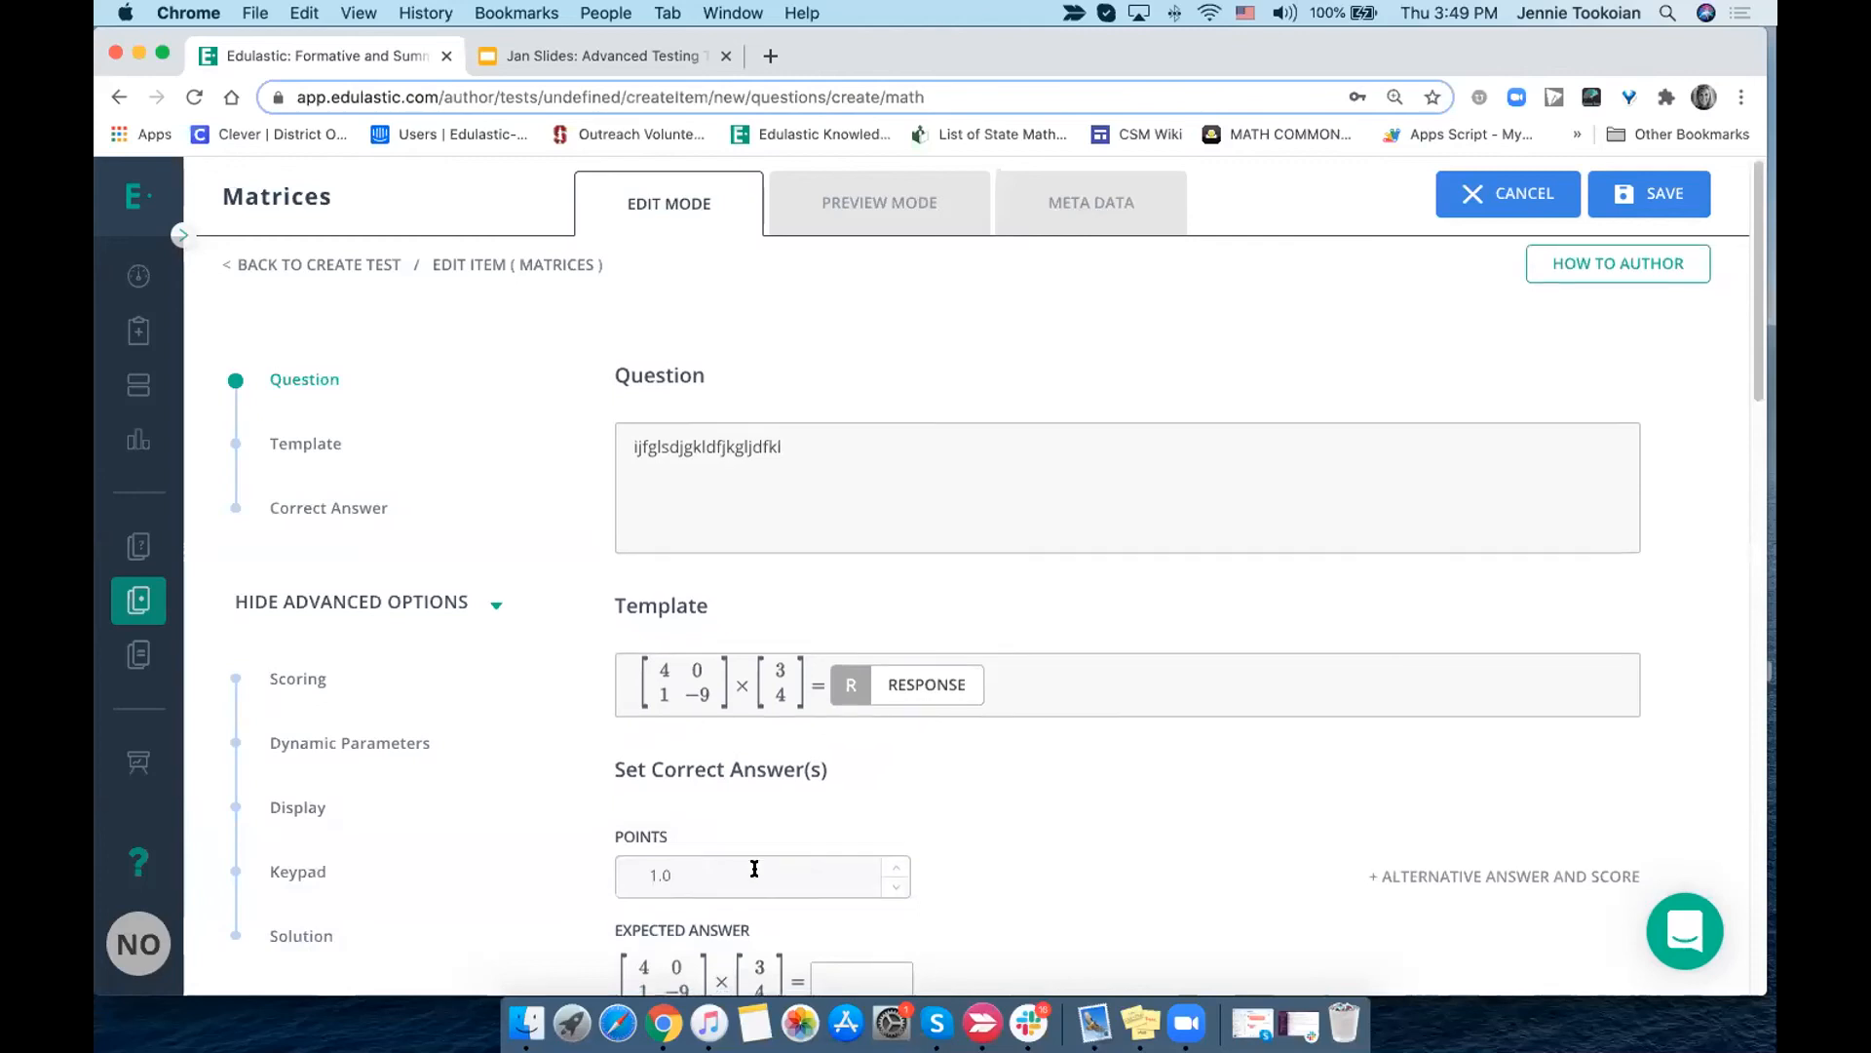
# - Insert a 3 before the response box in the matrix template and try to save the question
pyautogui.scroll(-2, 785, 770)
pyautogui.click(886, 620)
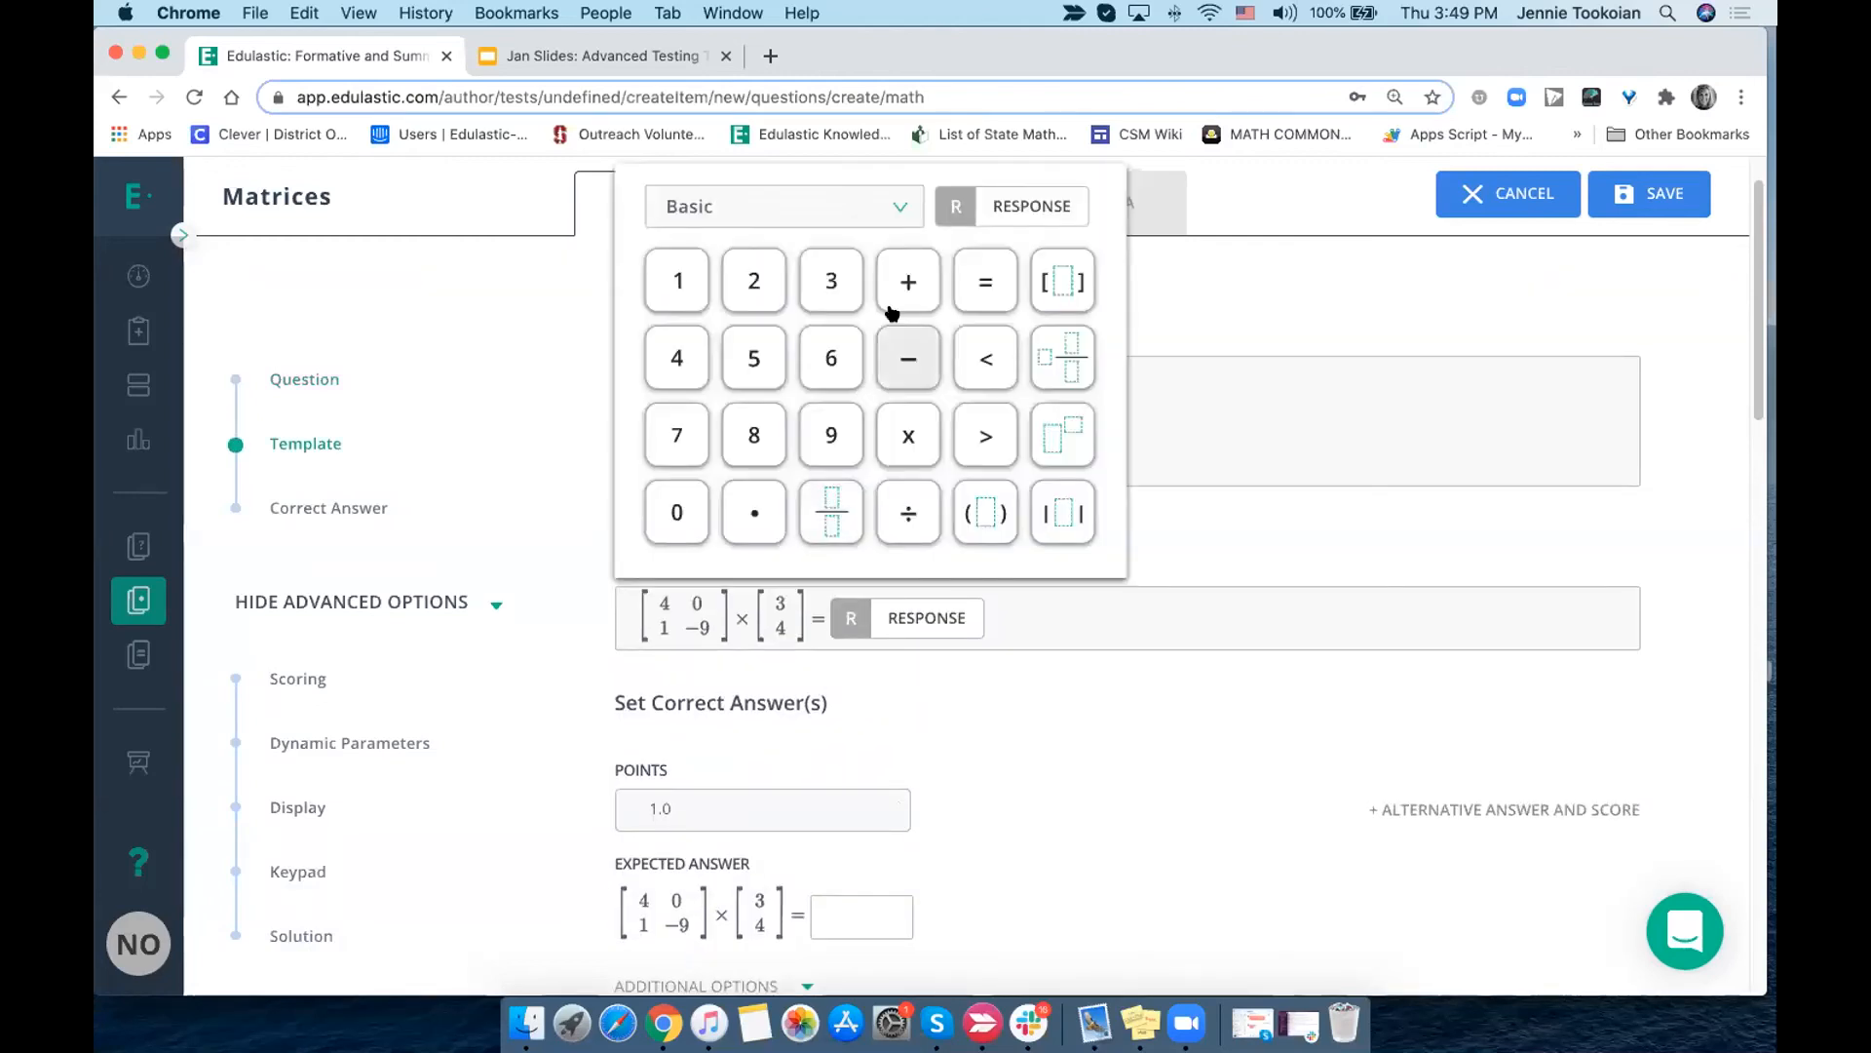
pyautogui.click(831, 281)
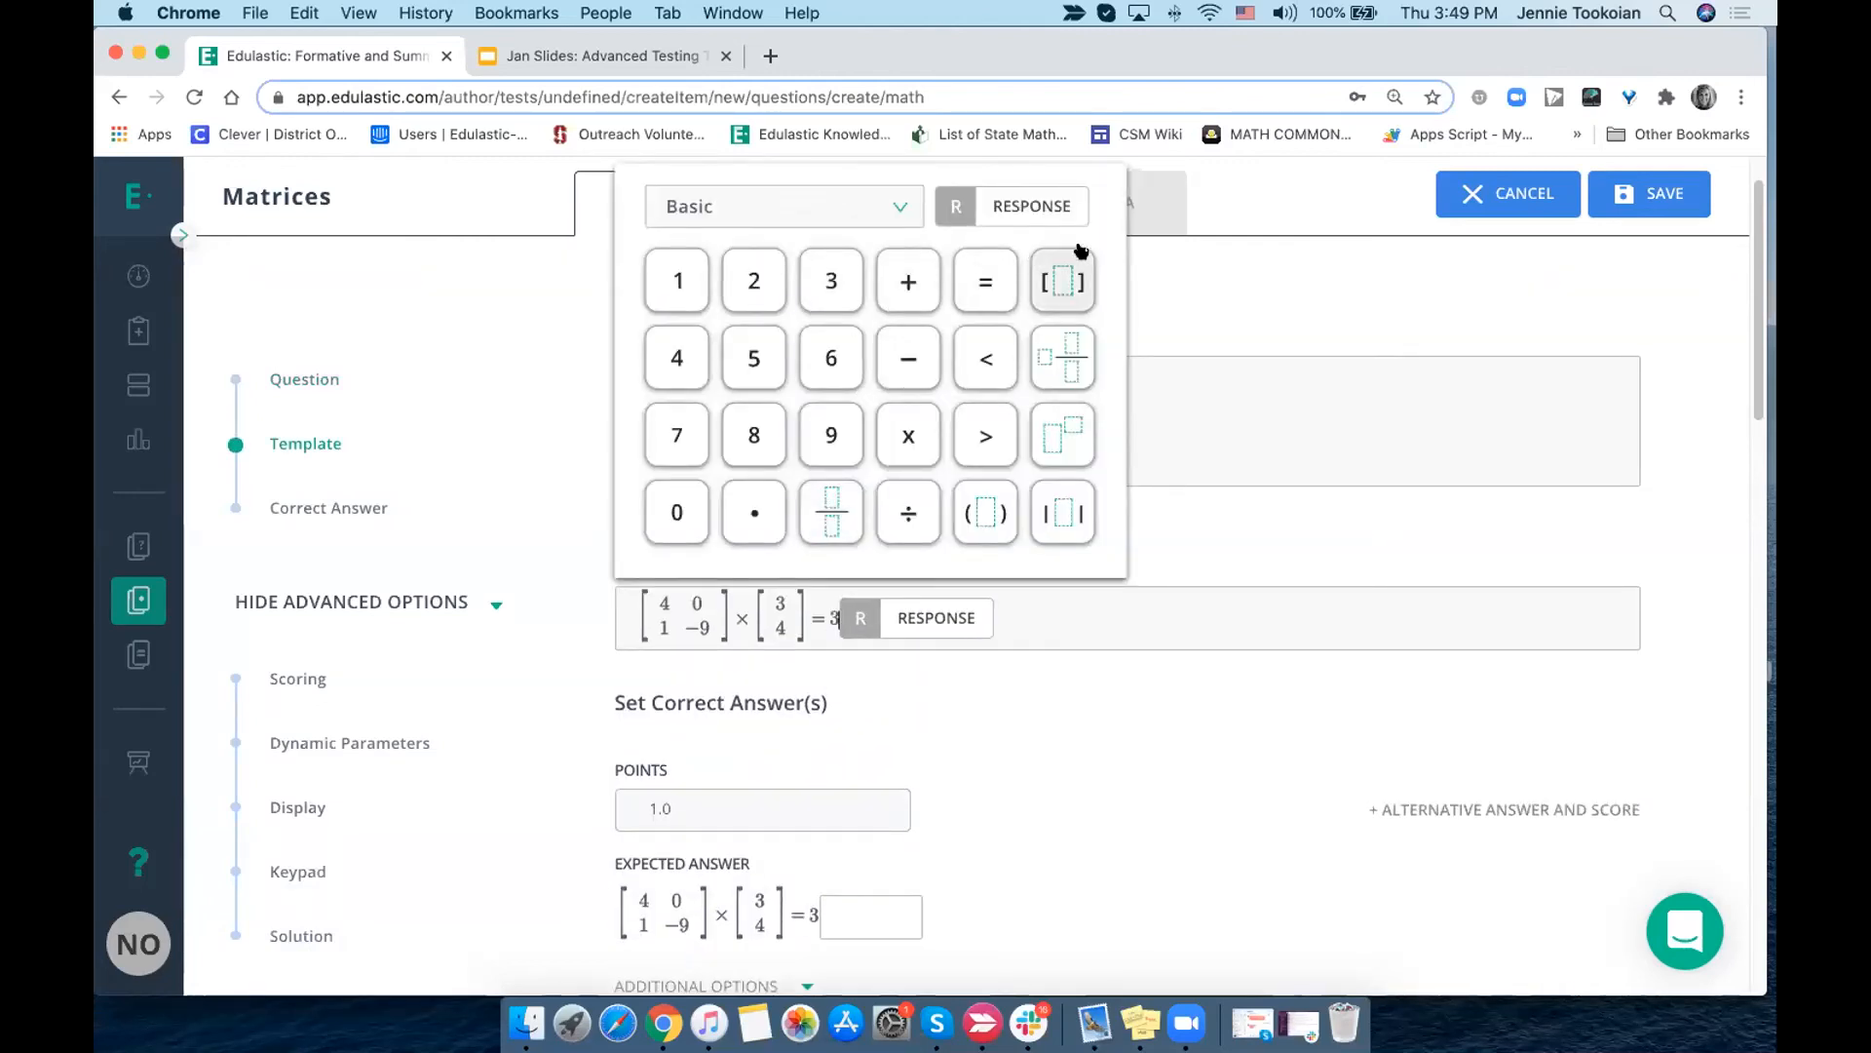
pyautogui.click(1218, 349)
pyautogui.click(1675, 189)
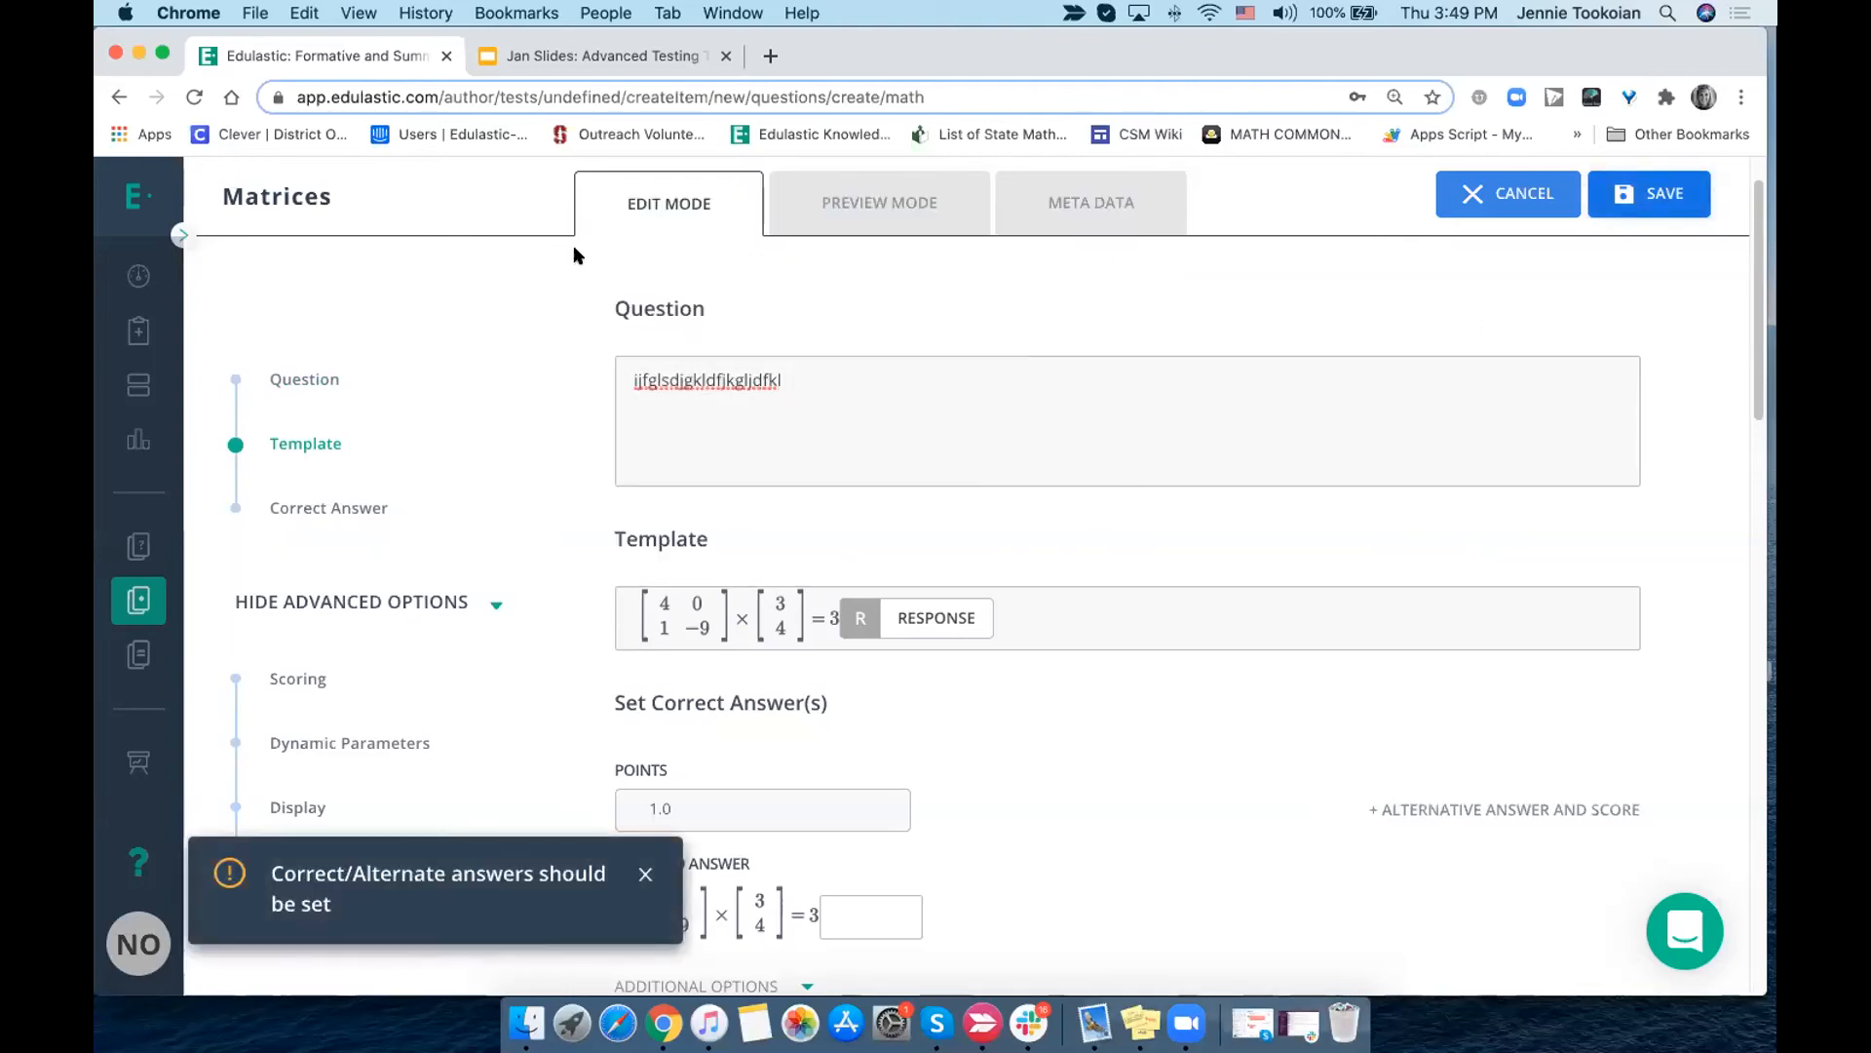
# - Add an alternative answer to the question and enter 2 as its expected answer
pyautogui.scroll(-5, 854, 693)
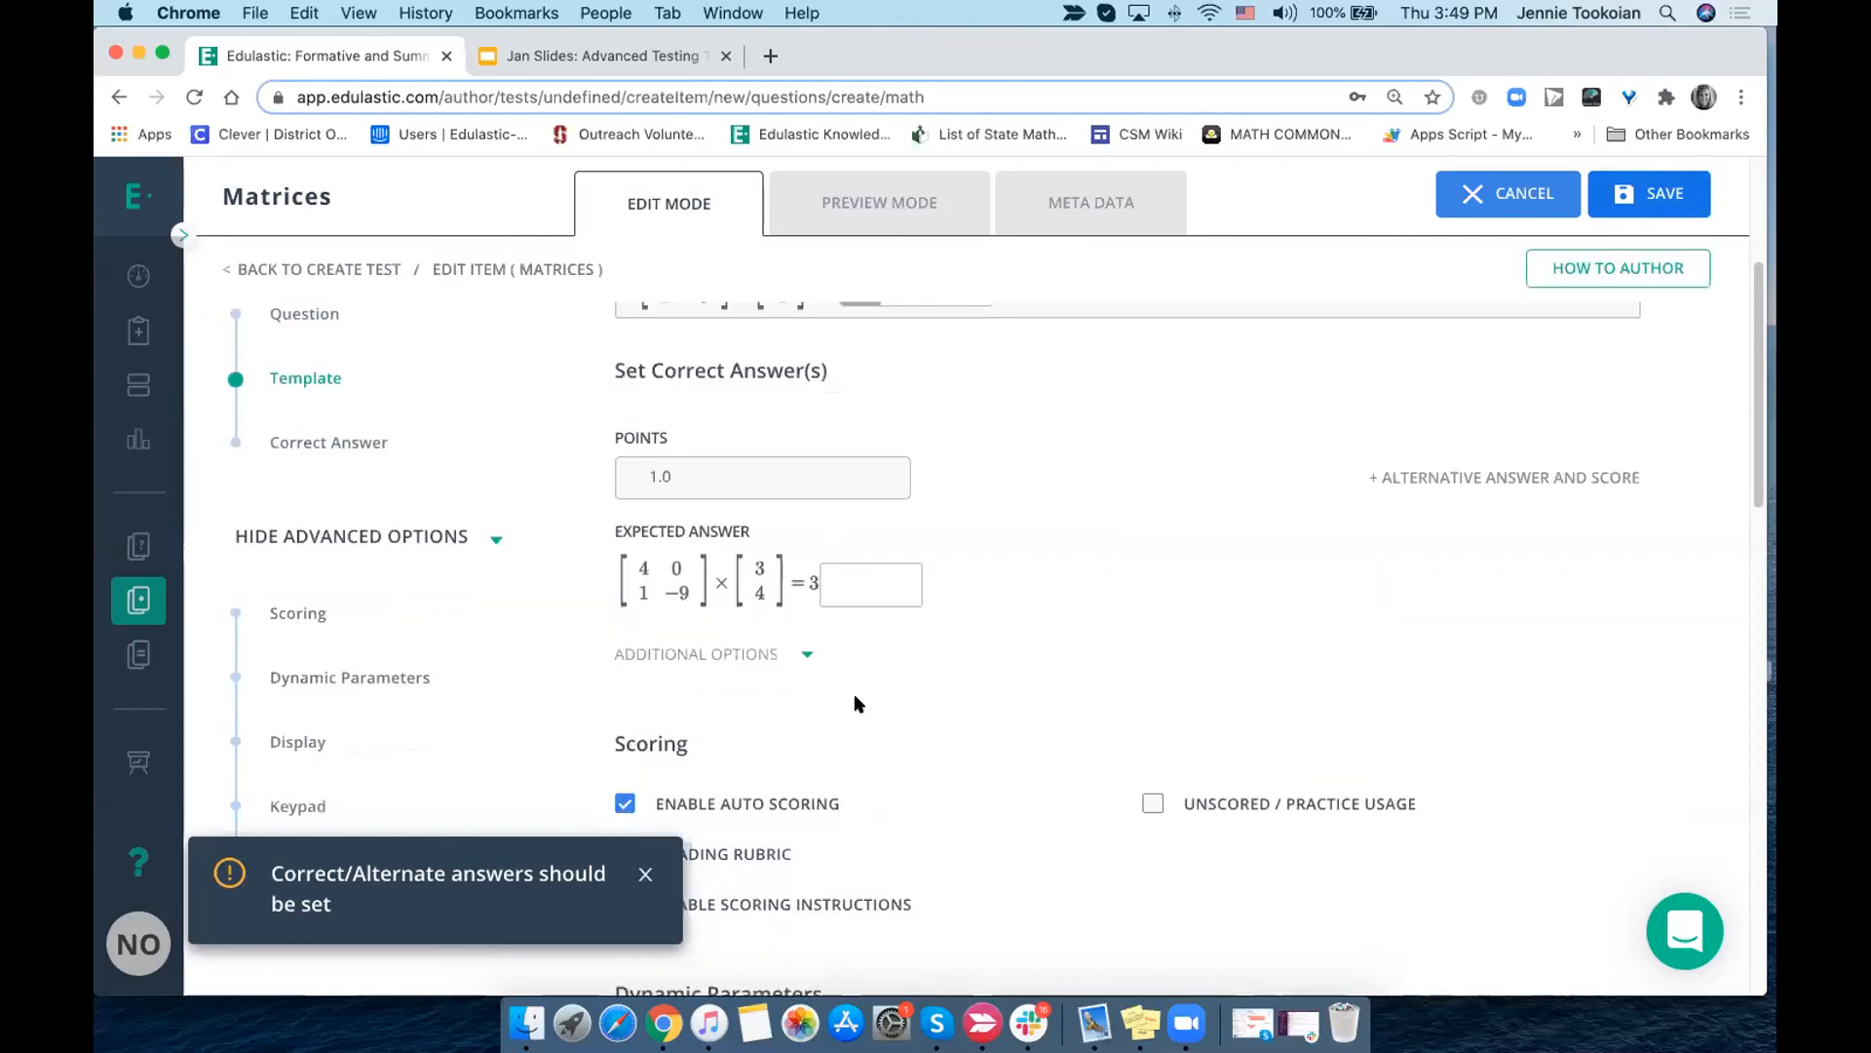
pyautogui.scroll(3, 854, 693)
pyautogui.scroll(3, 1133, 583)
pyautogui.scroll(-2, 1133, 583)
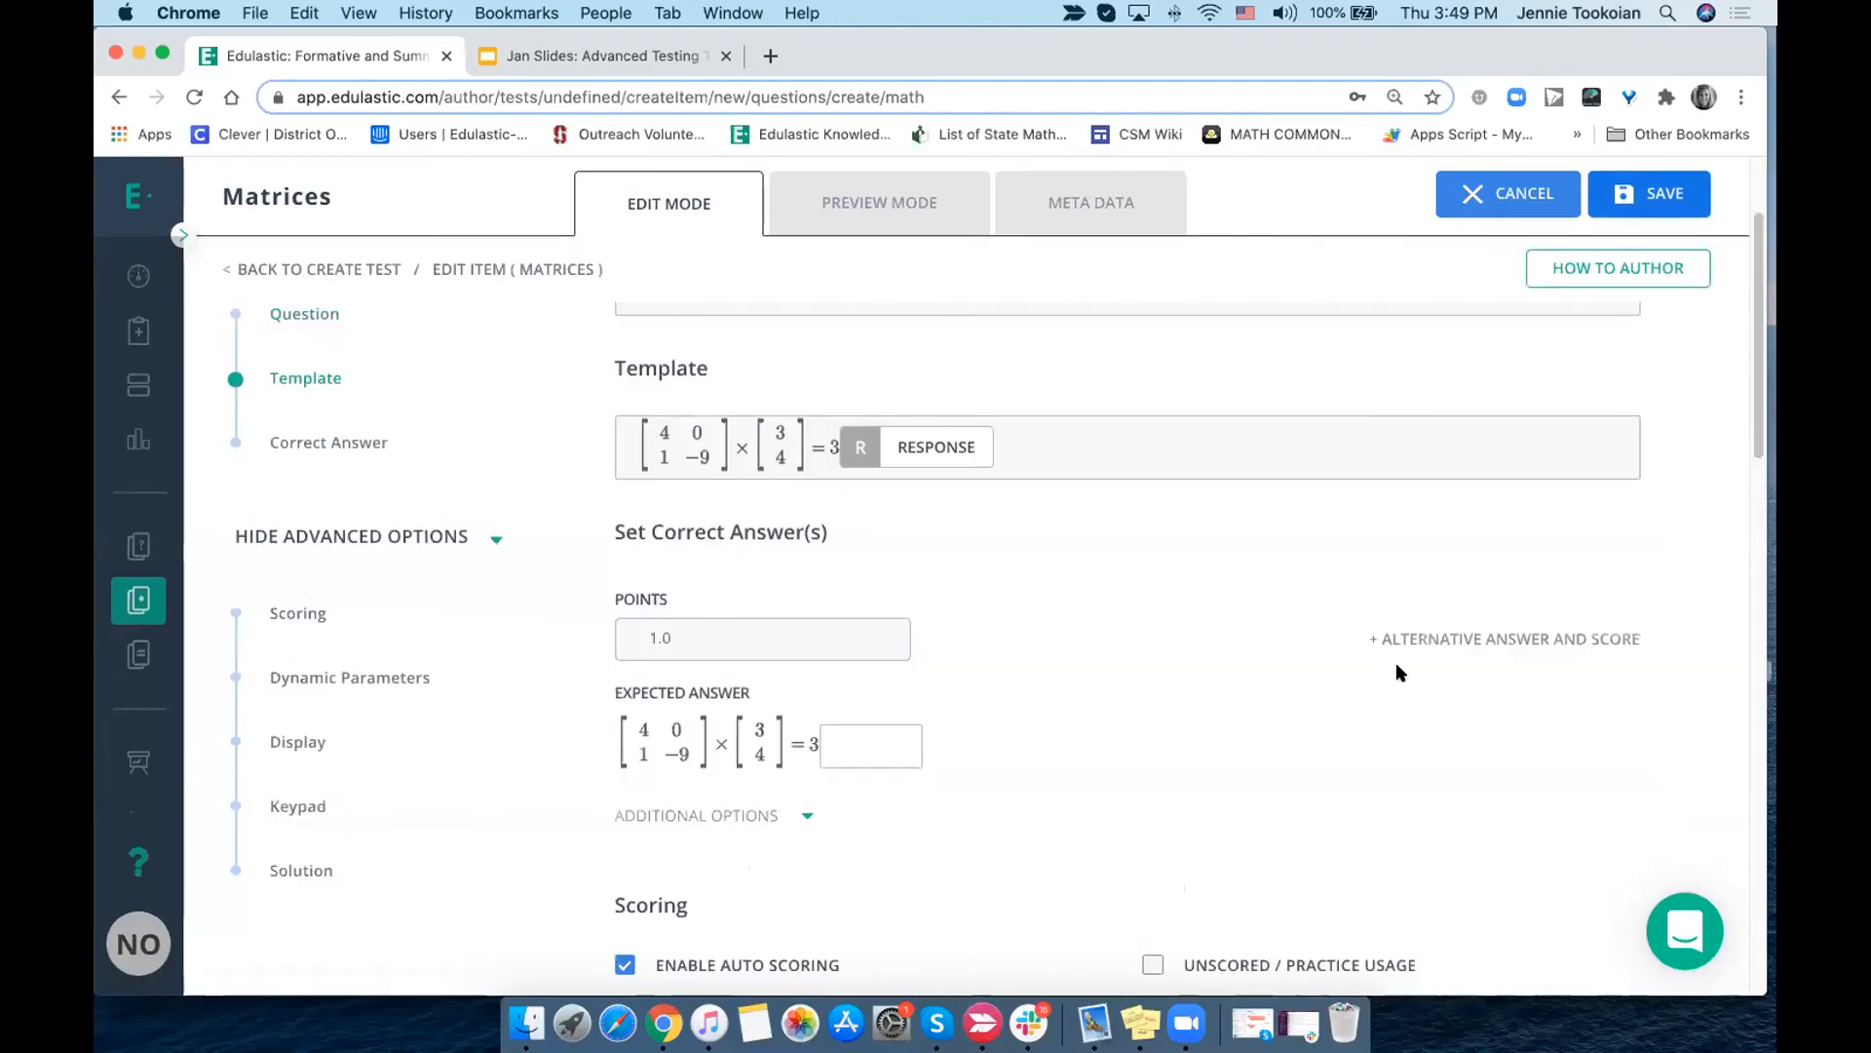
pyautogui.click(1368, 642)
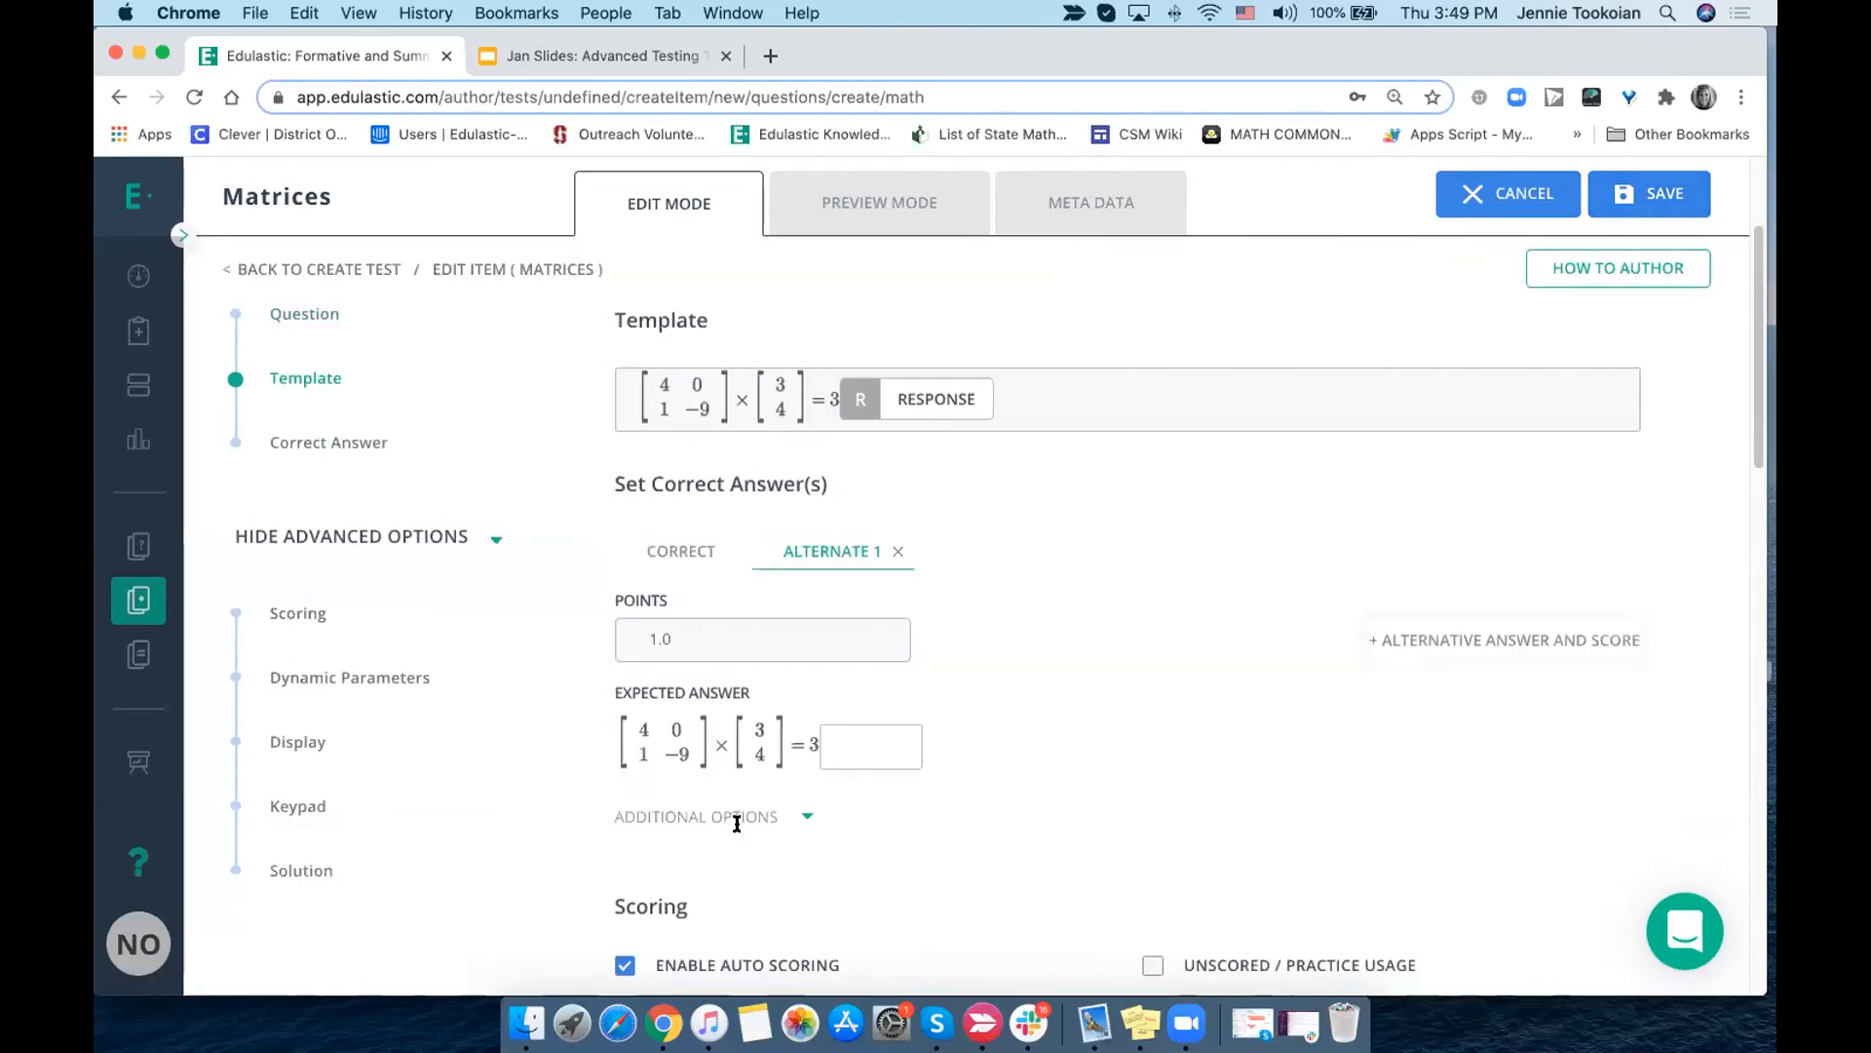
pyautogui.click(846, 744)
pyautogui.click(754, 406)
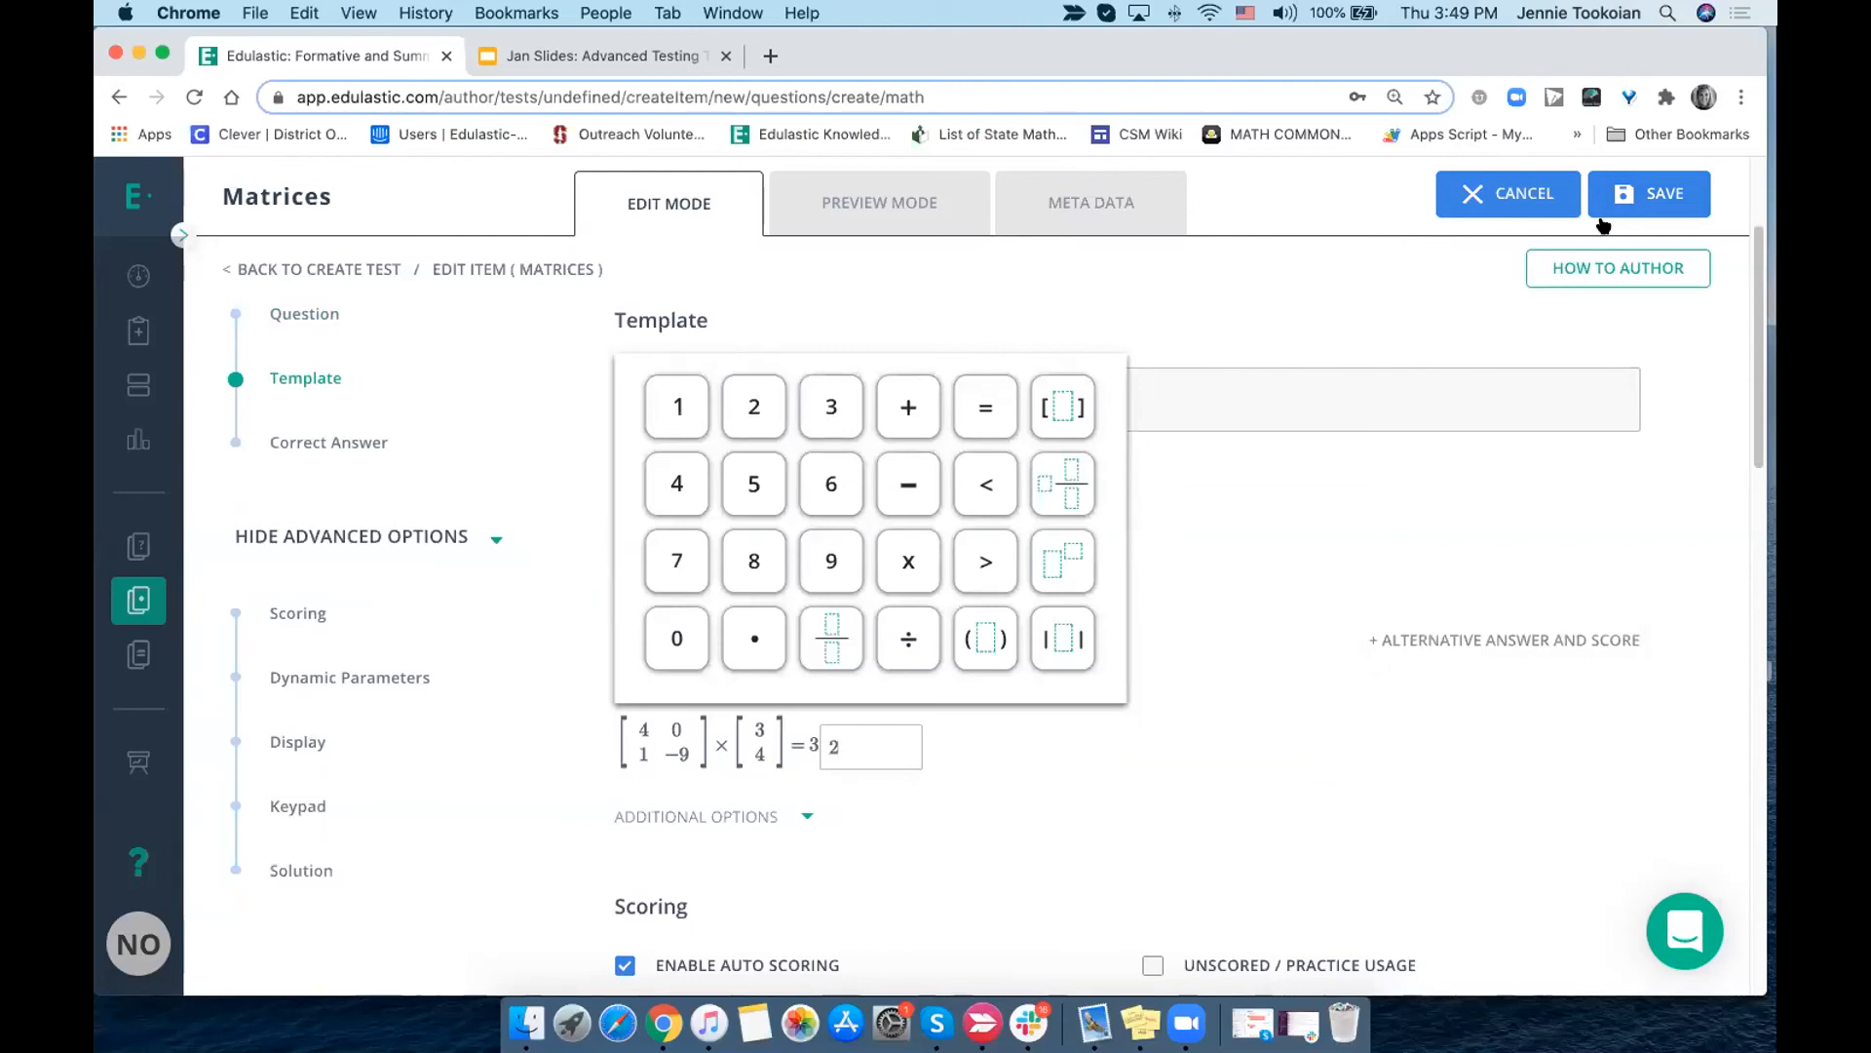
# - Try to save the Matrices question, discard it and try to reach the test's item selection
pyautogui.click(1648, 194)
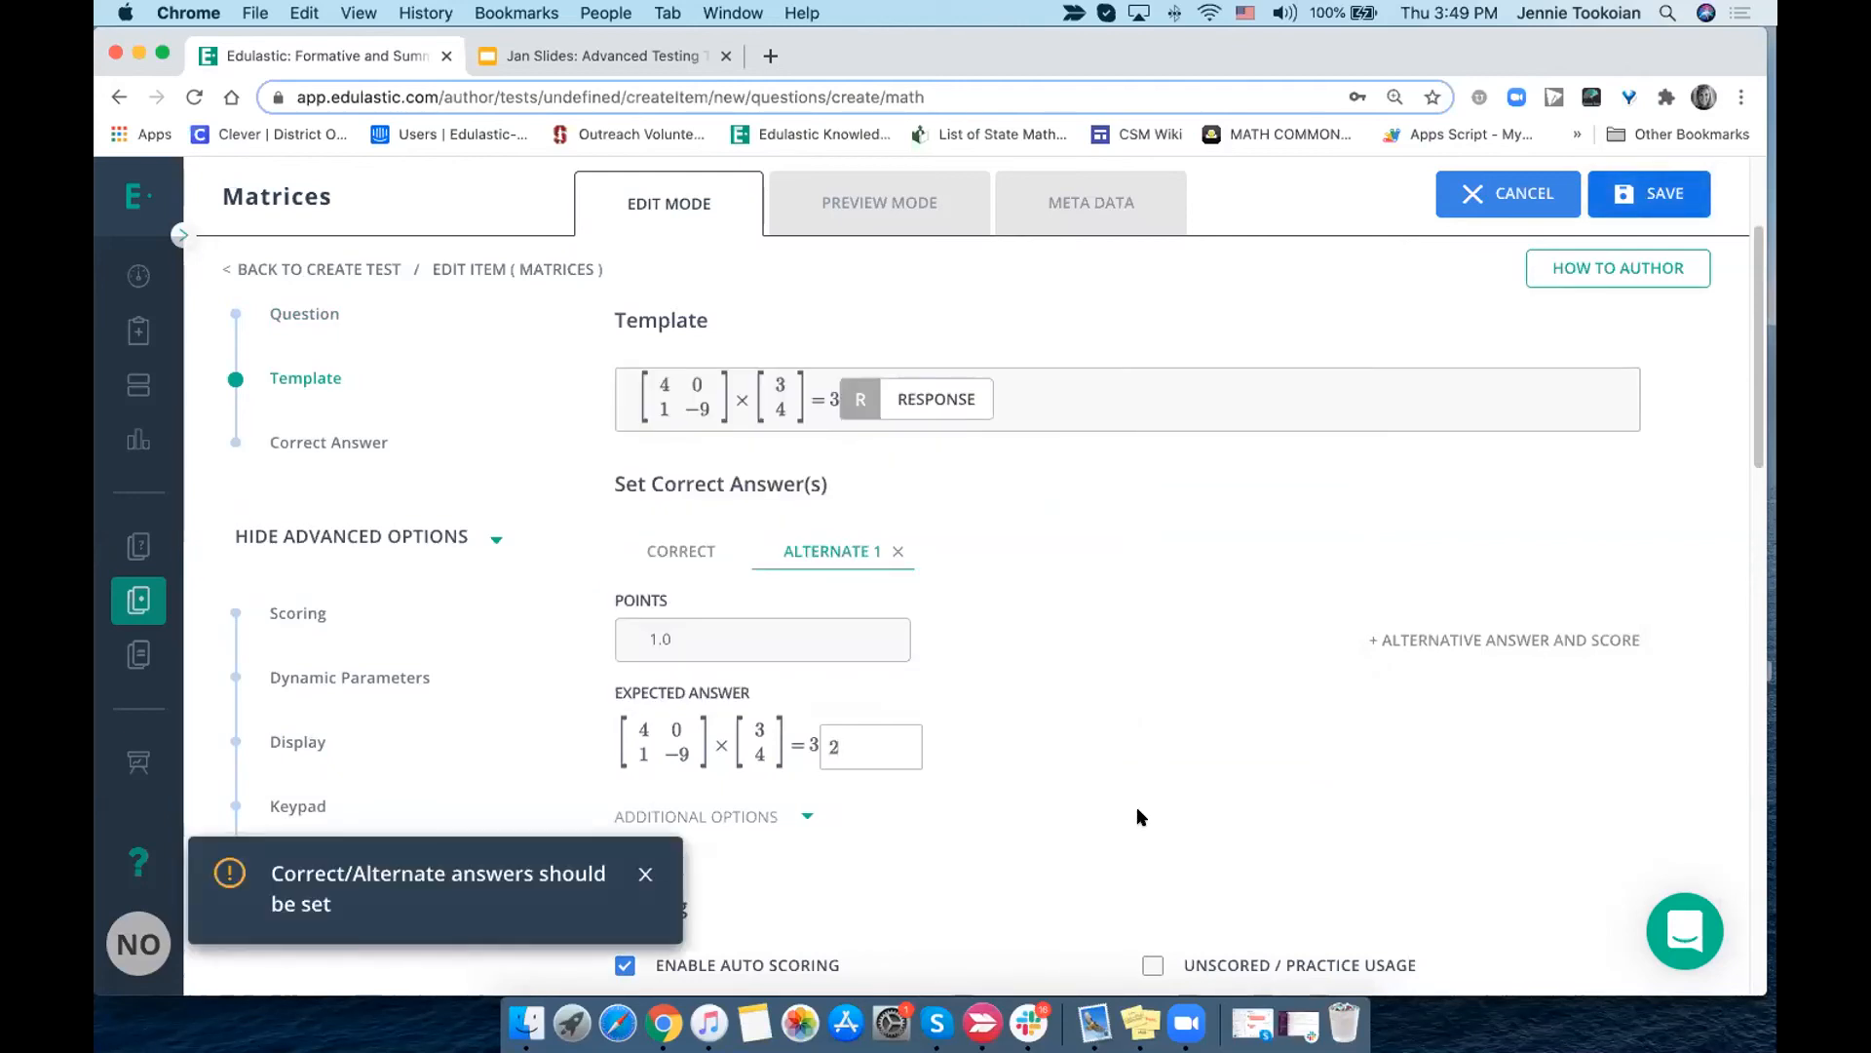
pyautogui.click(1517, 192)
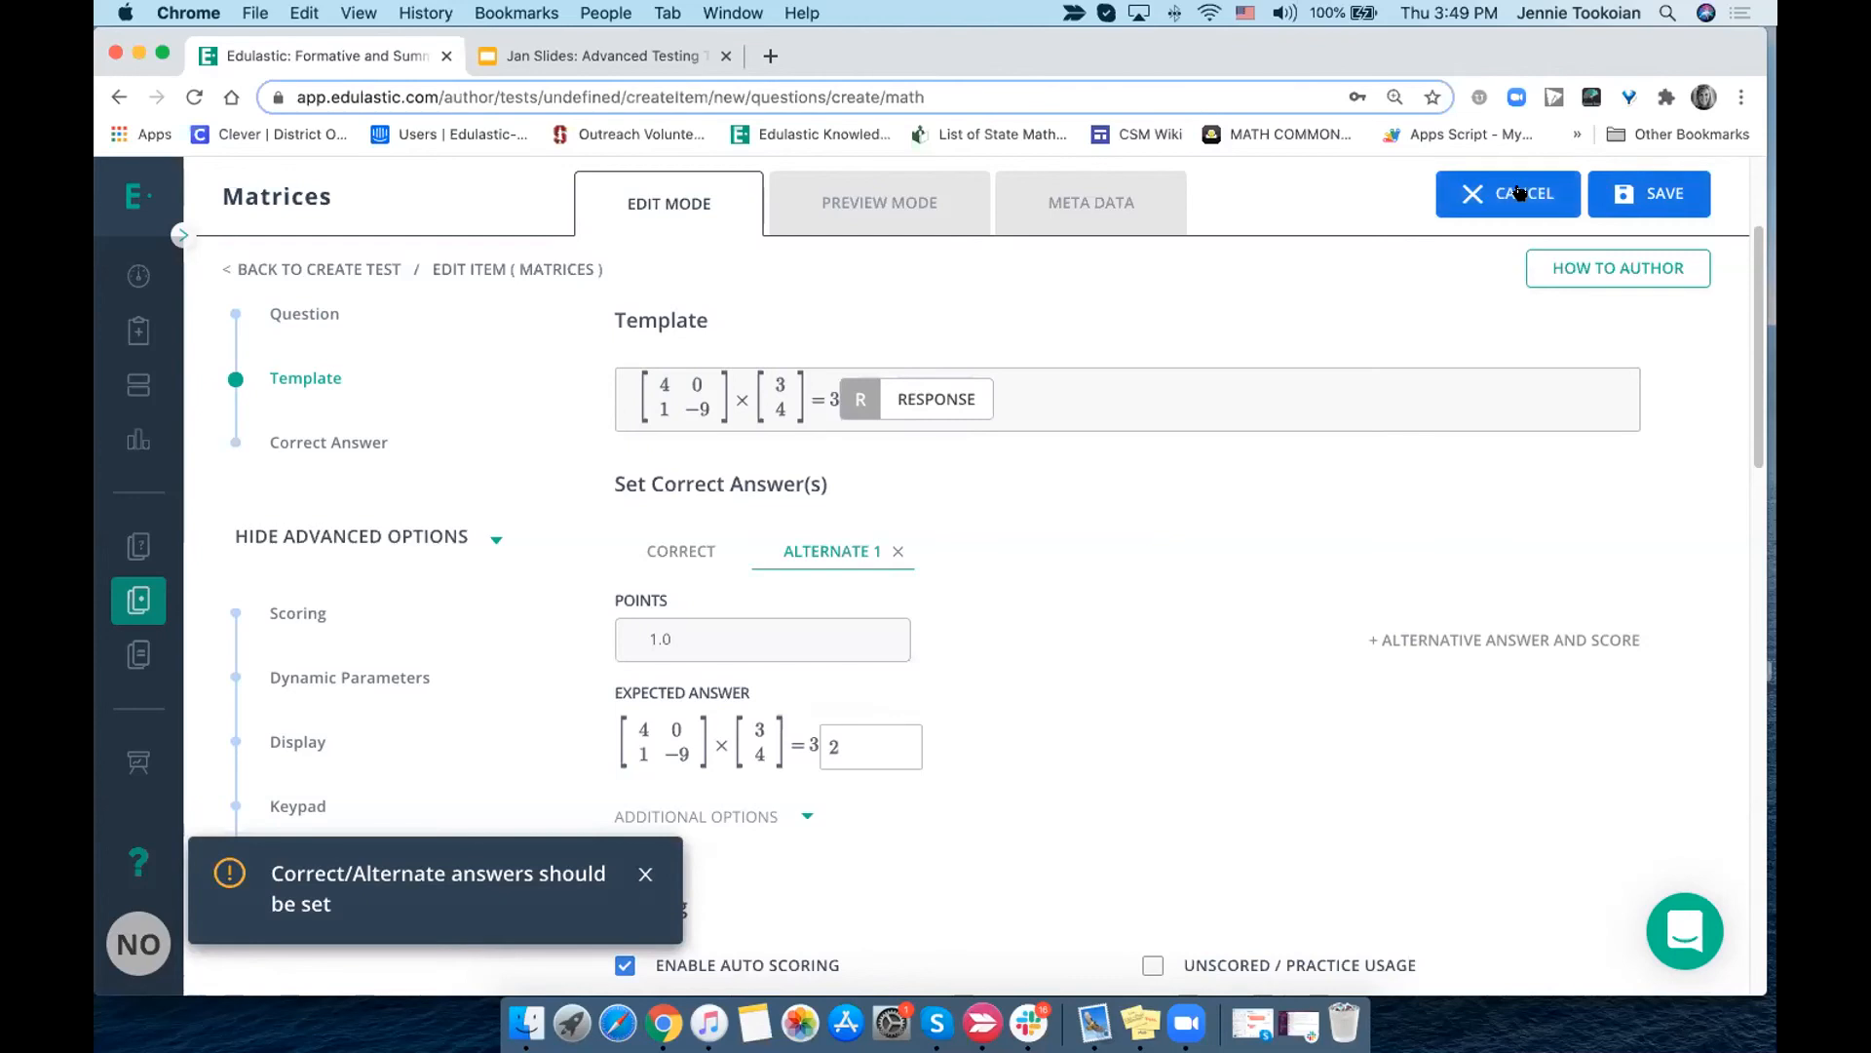
pyautogui.click(962, 210)
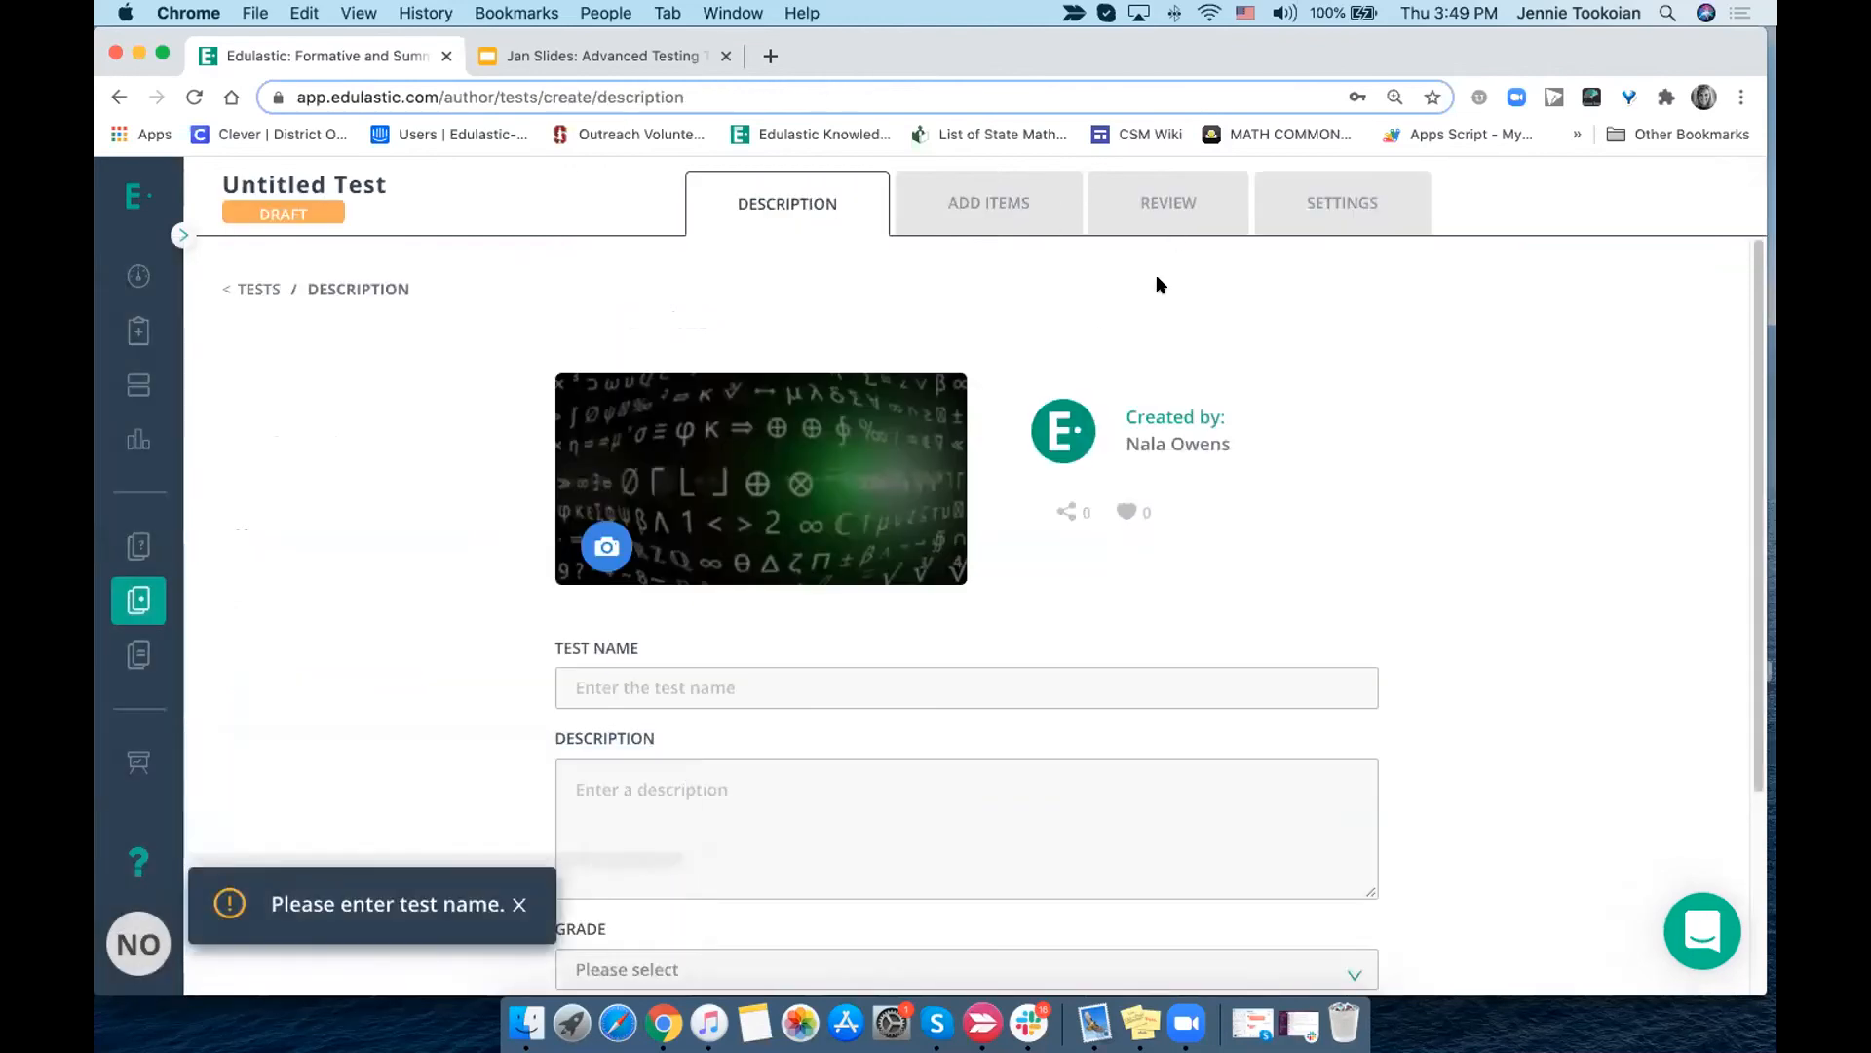
pyautogui.click(990, 205)
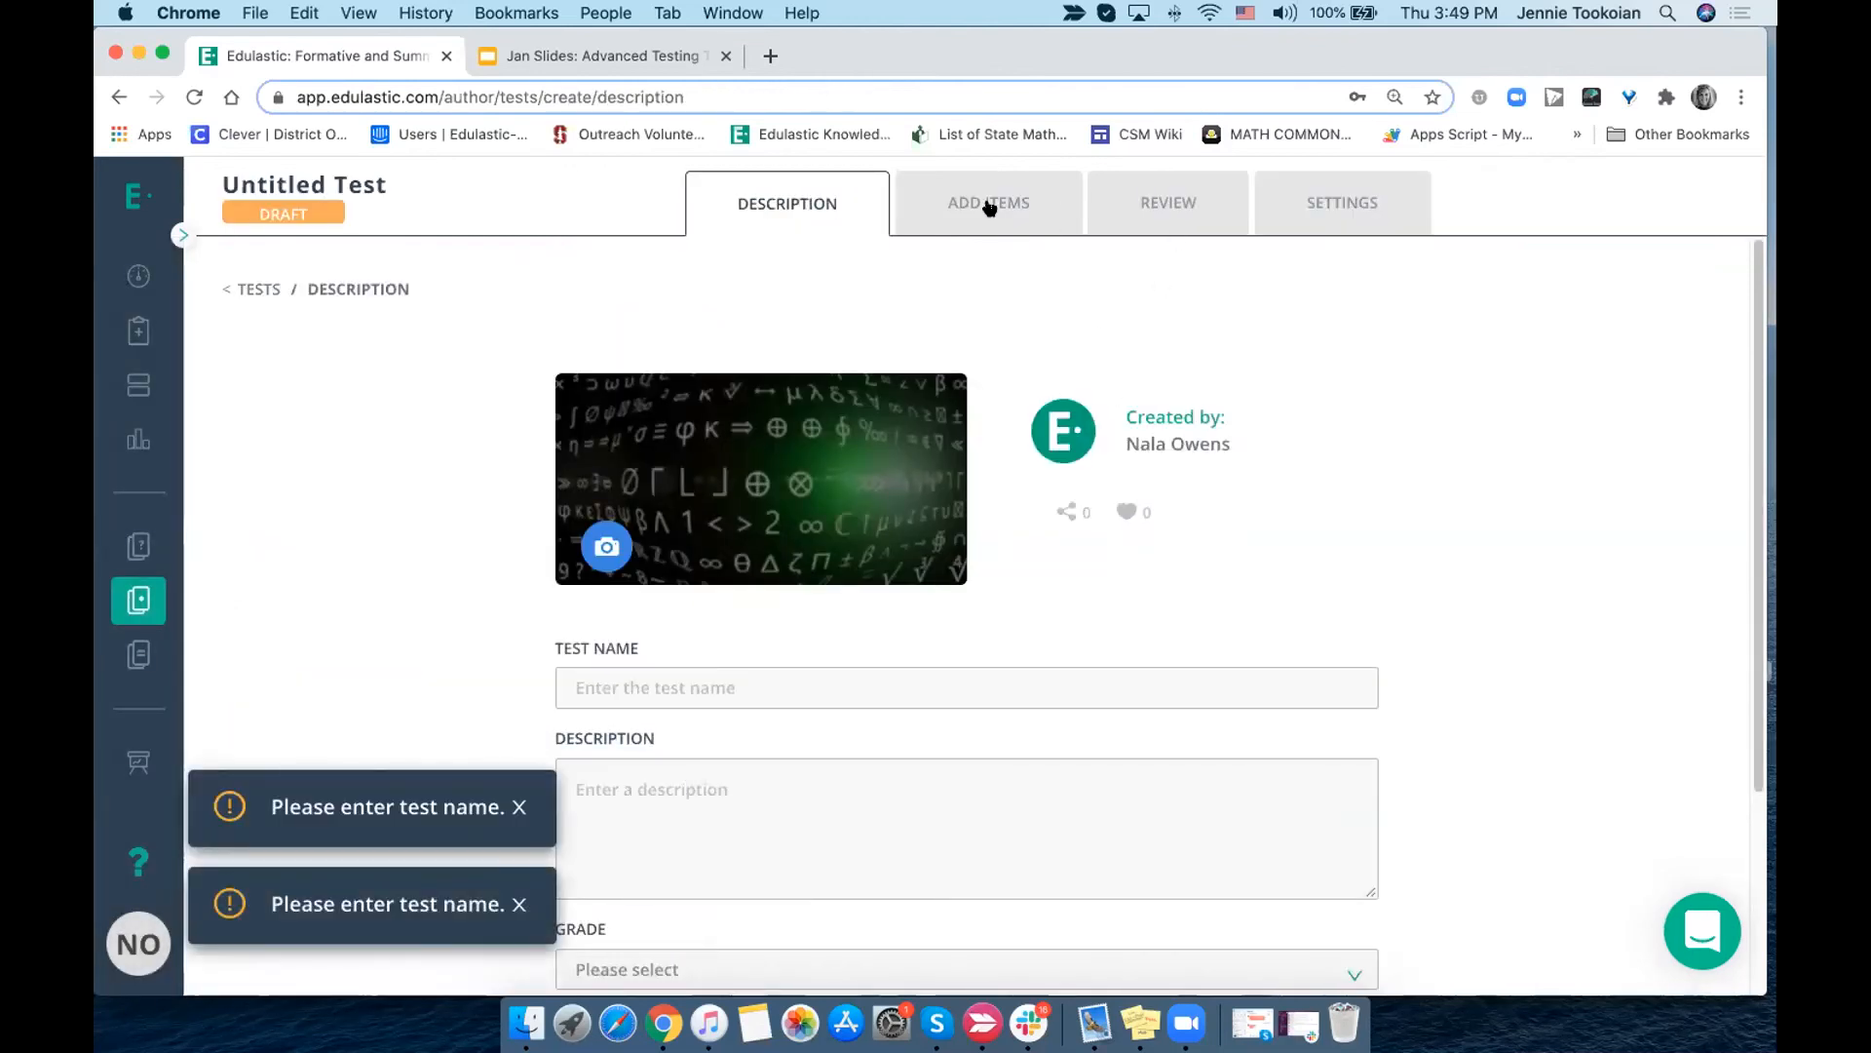
# - Name the test "djfkld" and set its grade to Grade 5 and its subject to Science
pyautogui.click(640, 688)
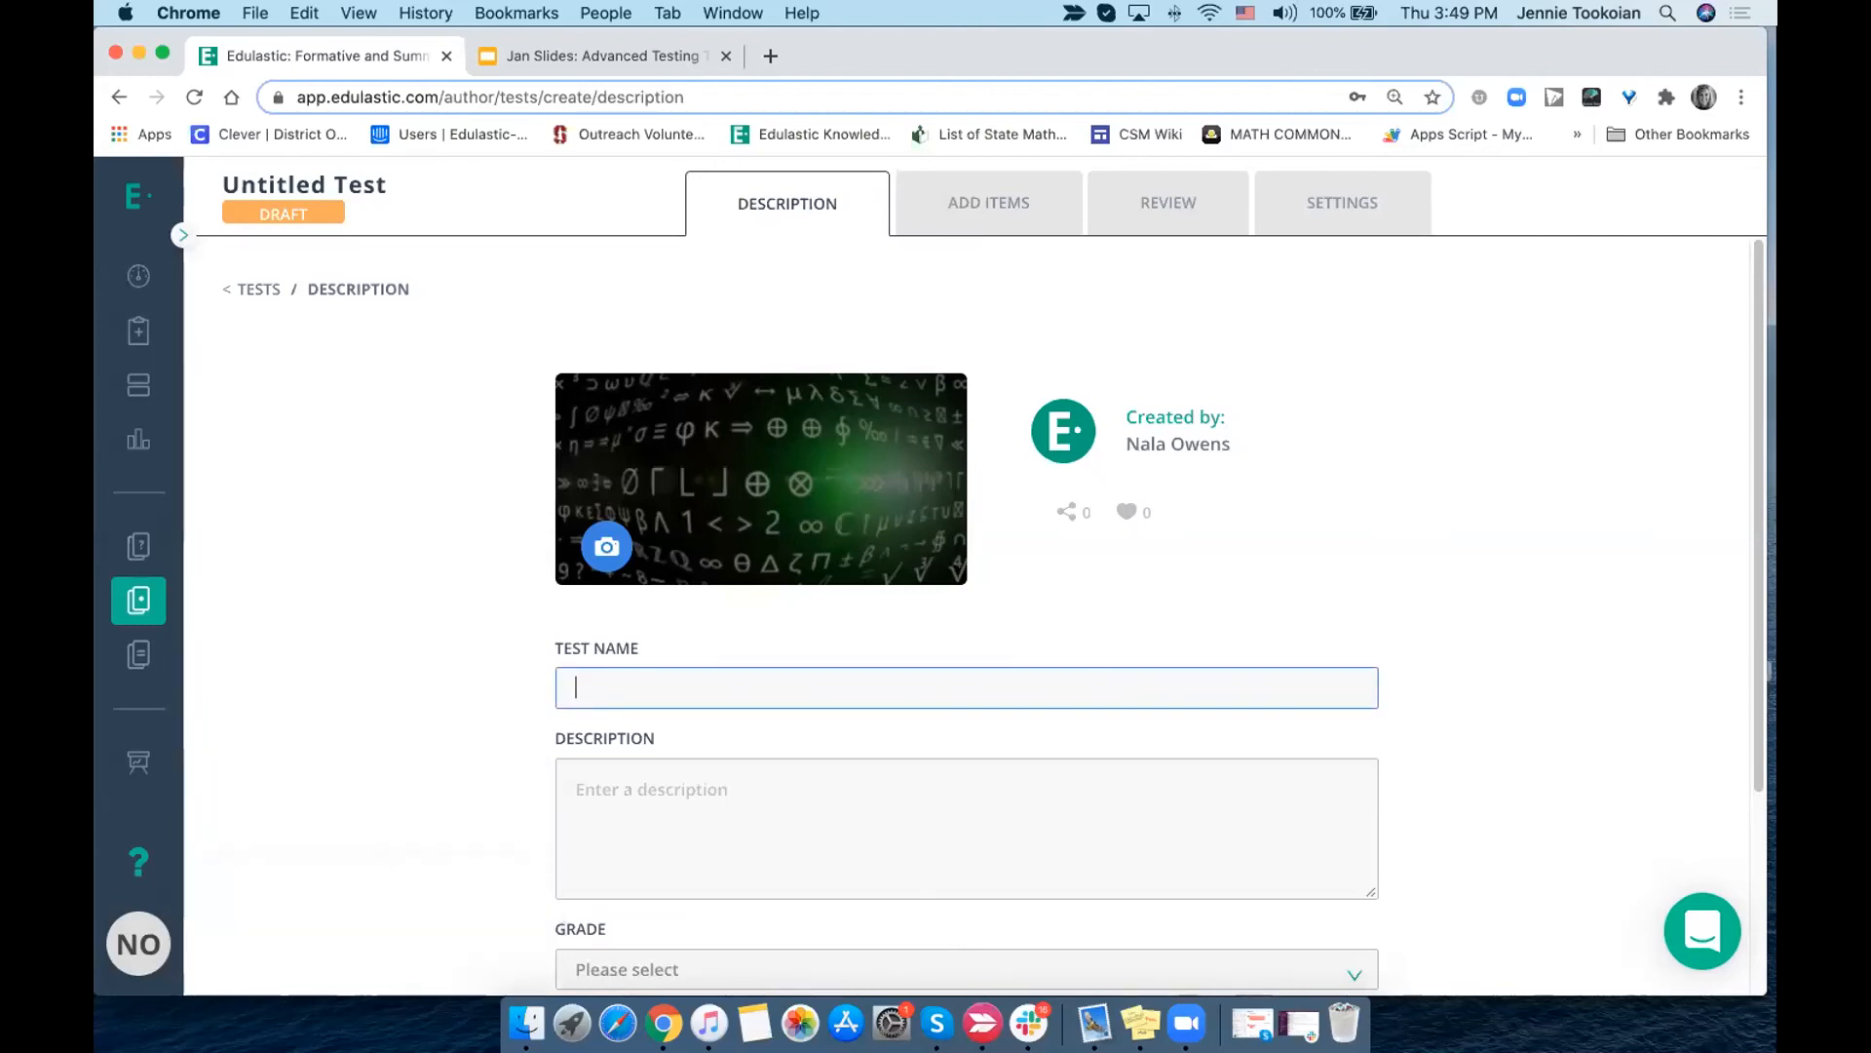
pyautogui.write('djfkld')
pyautogui.scroll(-4, 639, 776)
pyautogui.click(628, 759)
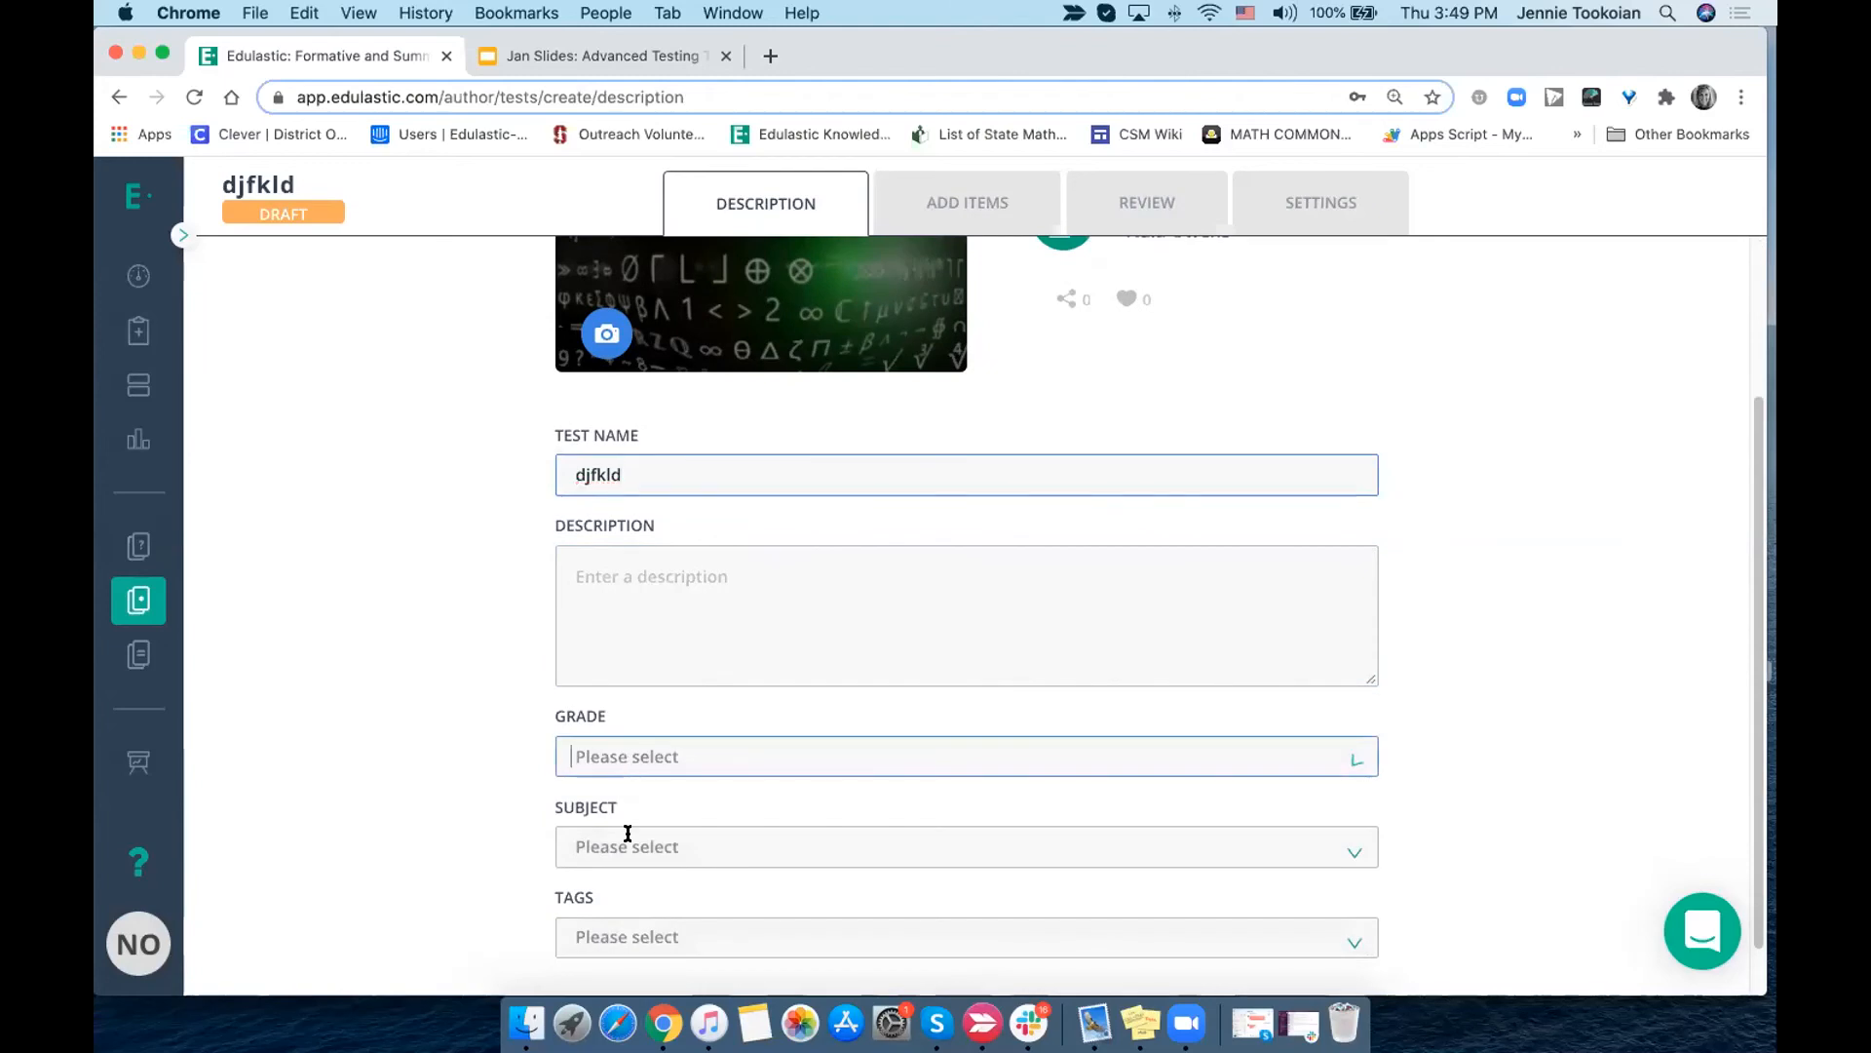
pyautogui.click(622, 725)
pyautogui.click(614, 756)
pyautogui.click(616, 628)
pyautogui.click(614, 850)
pyautogui.click(618, 676)
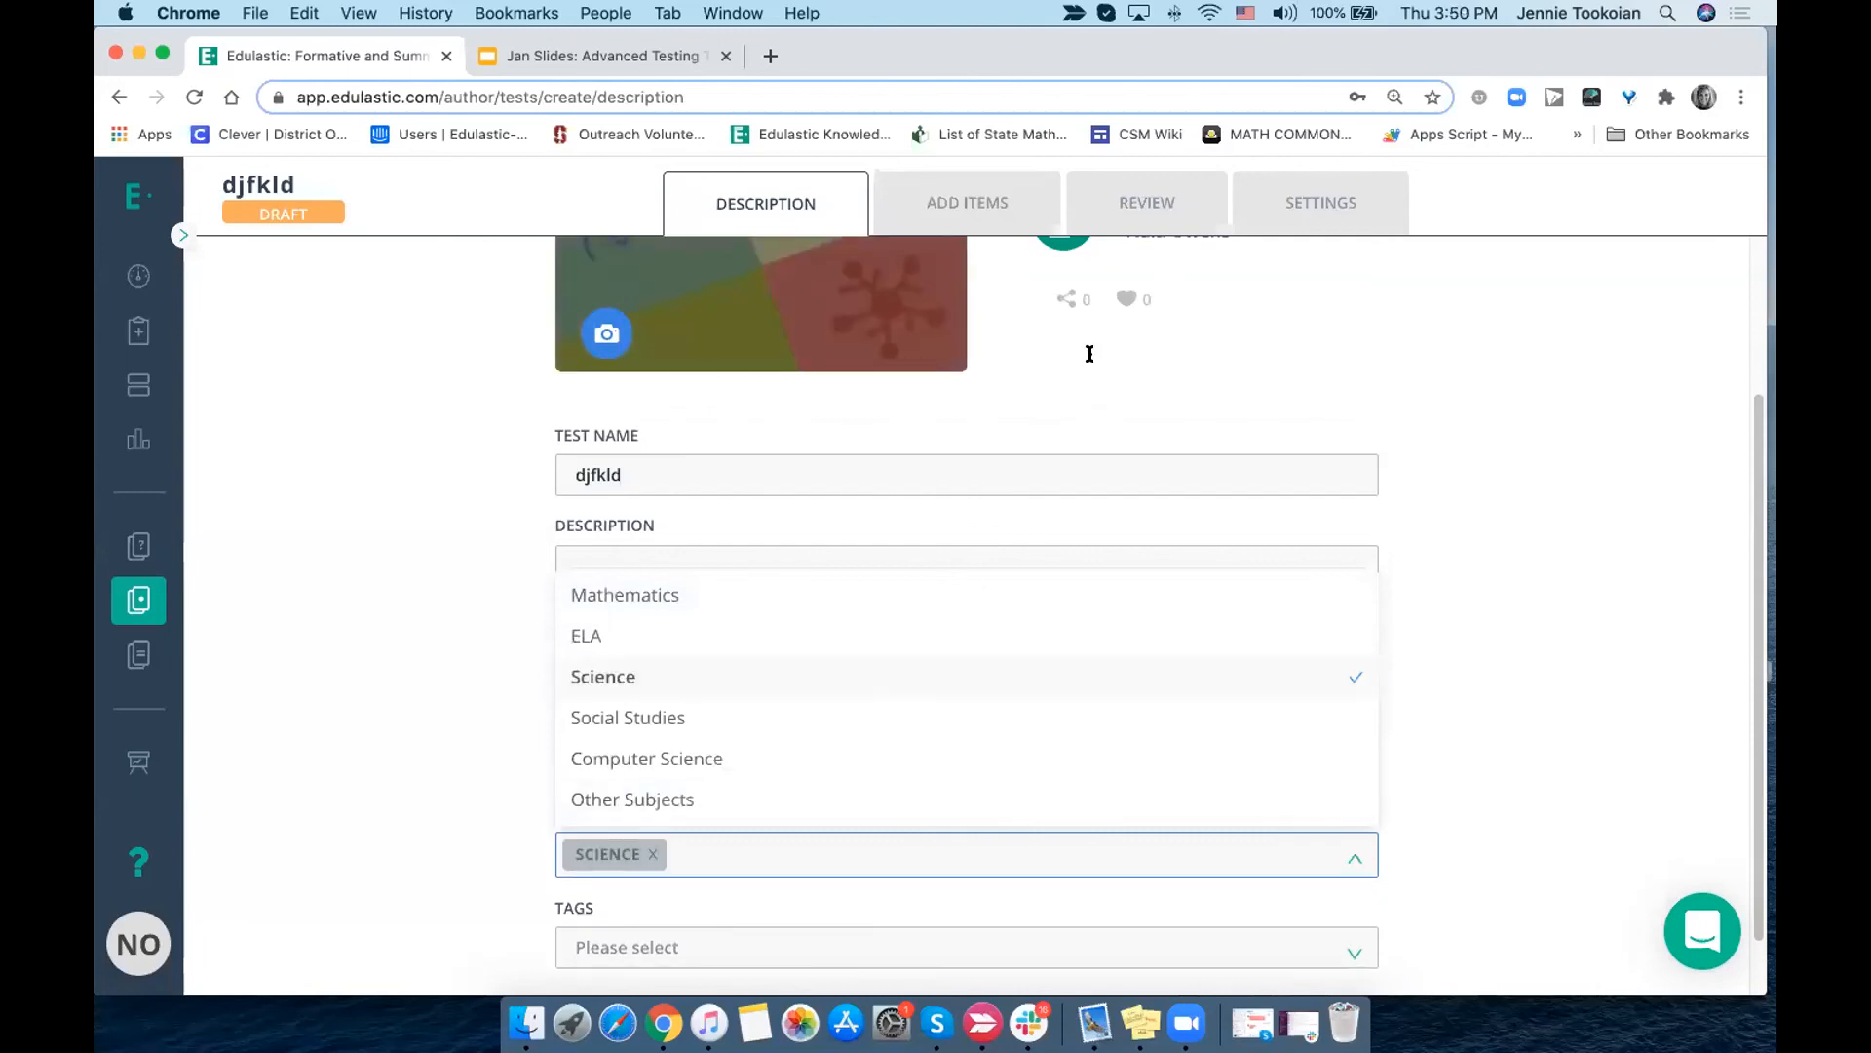
# - Clear the item filters, add the −5 + (−4) and 12 + (−25) library questions to the test and review its items
pyautogui.click(977, 213)
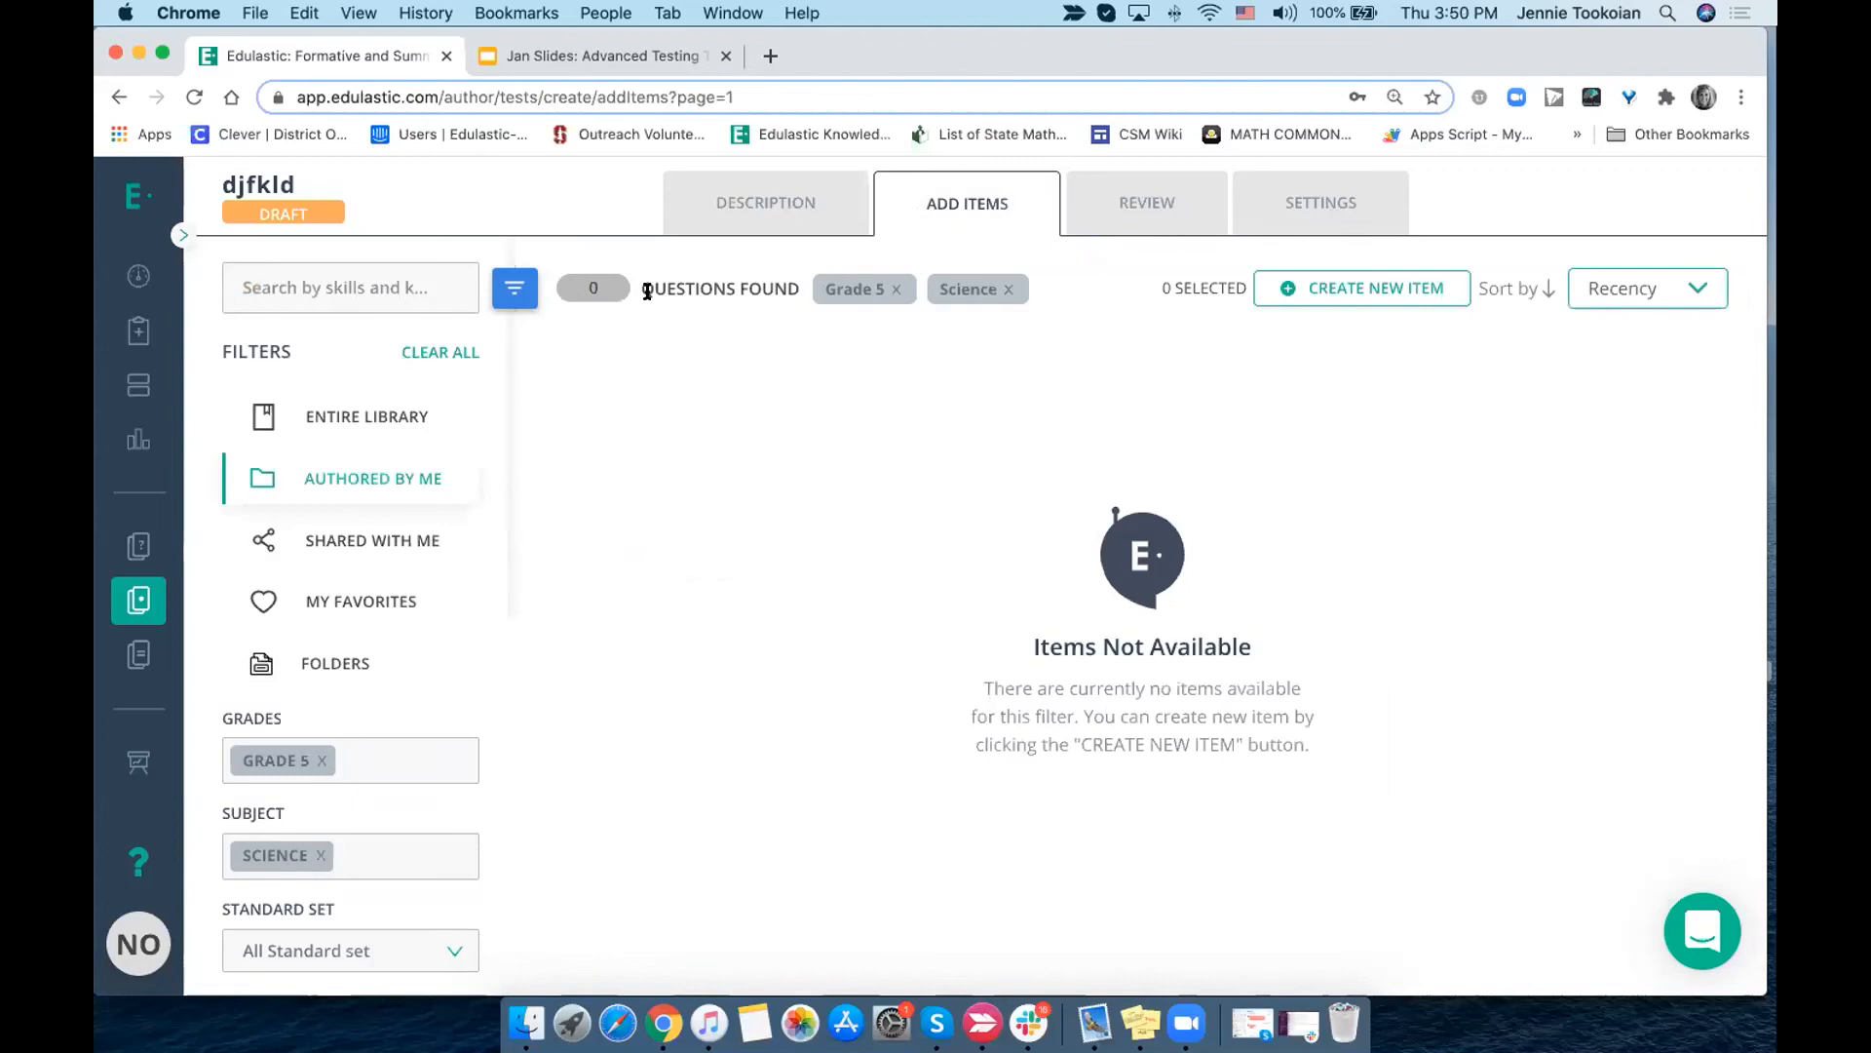
pyautogui.click(435, 355)
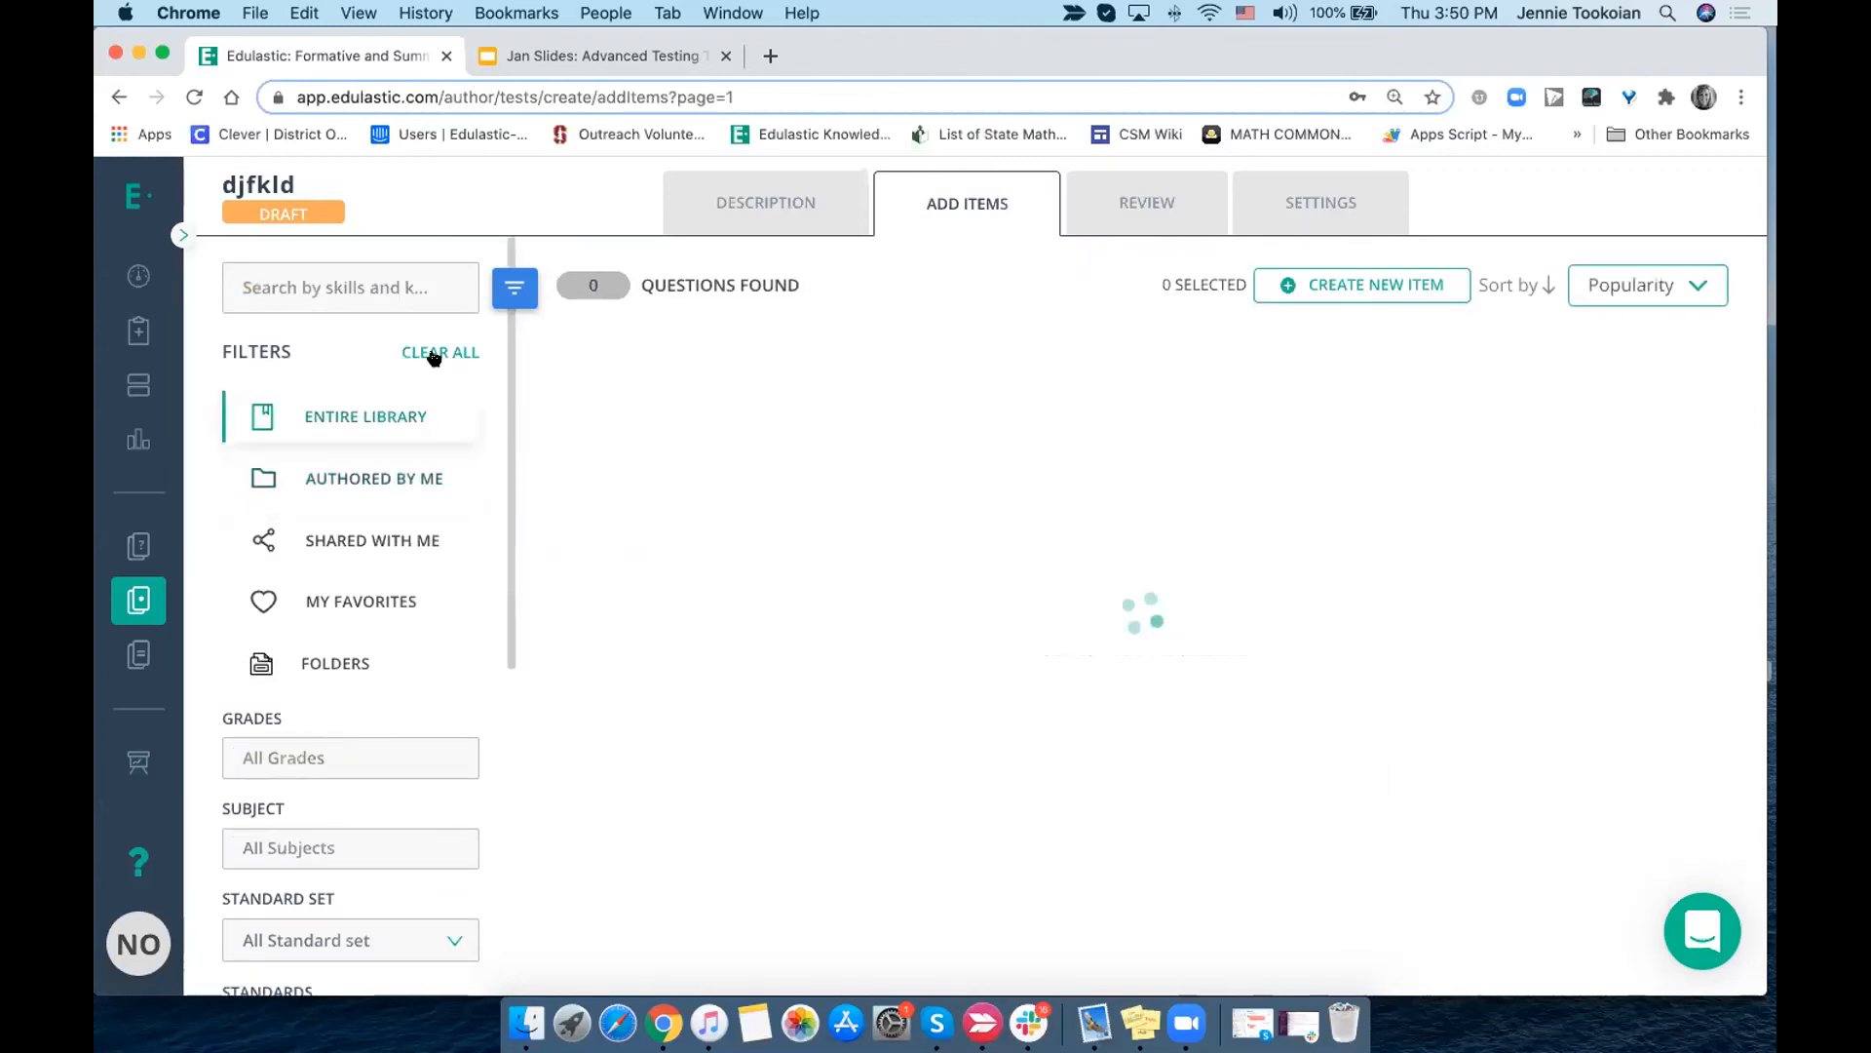
pyautogui.click(1683, 391)
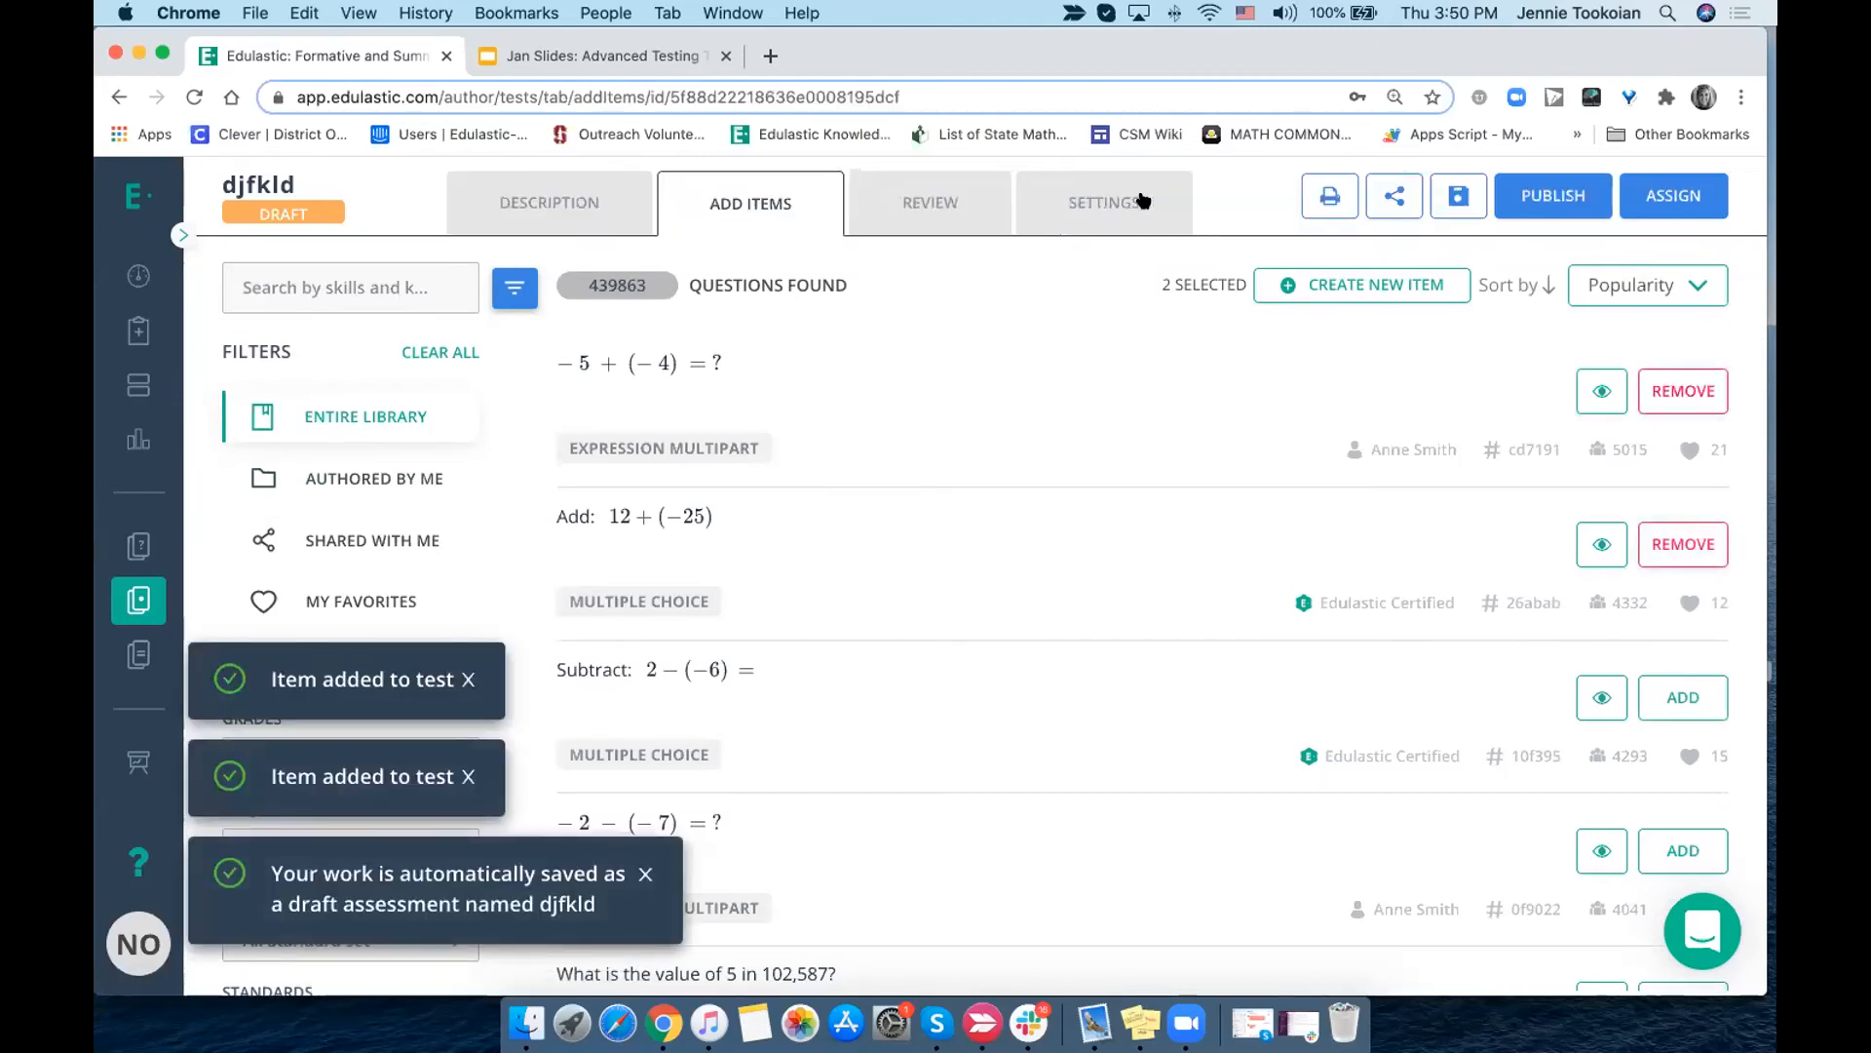
pyautogui.click(914, 205)
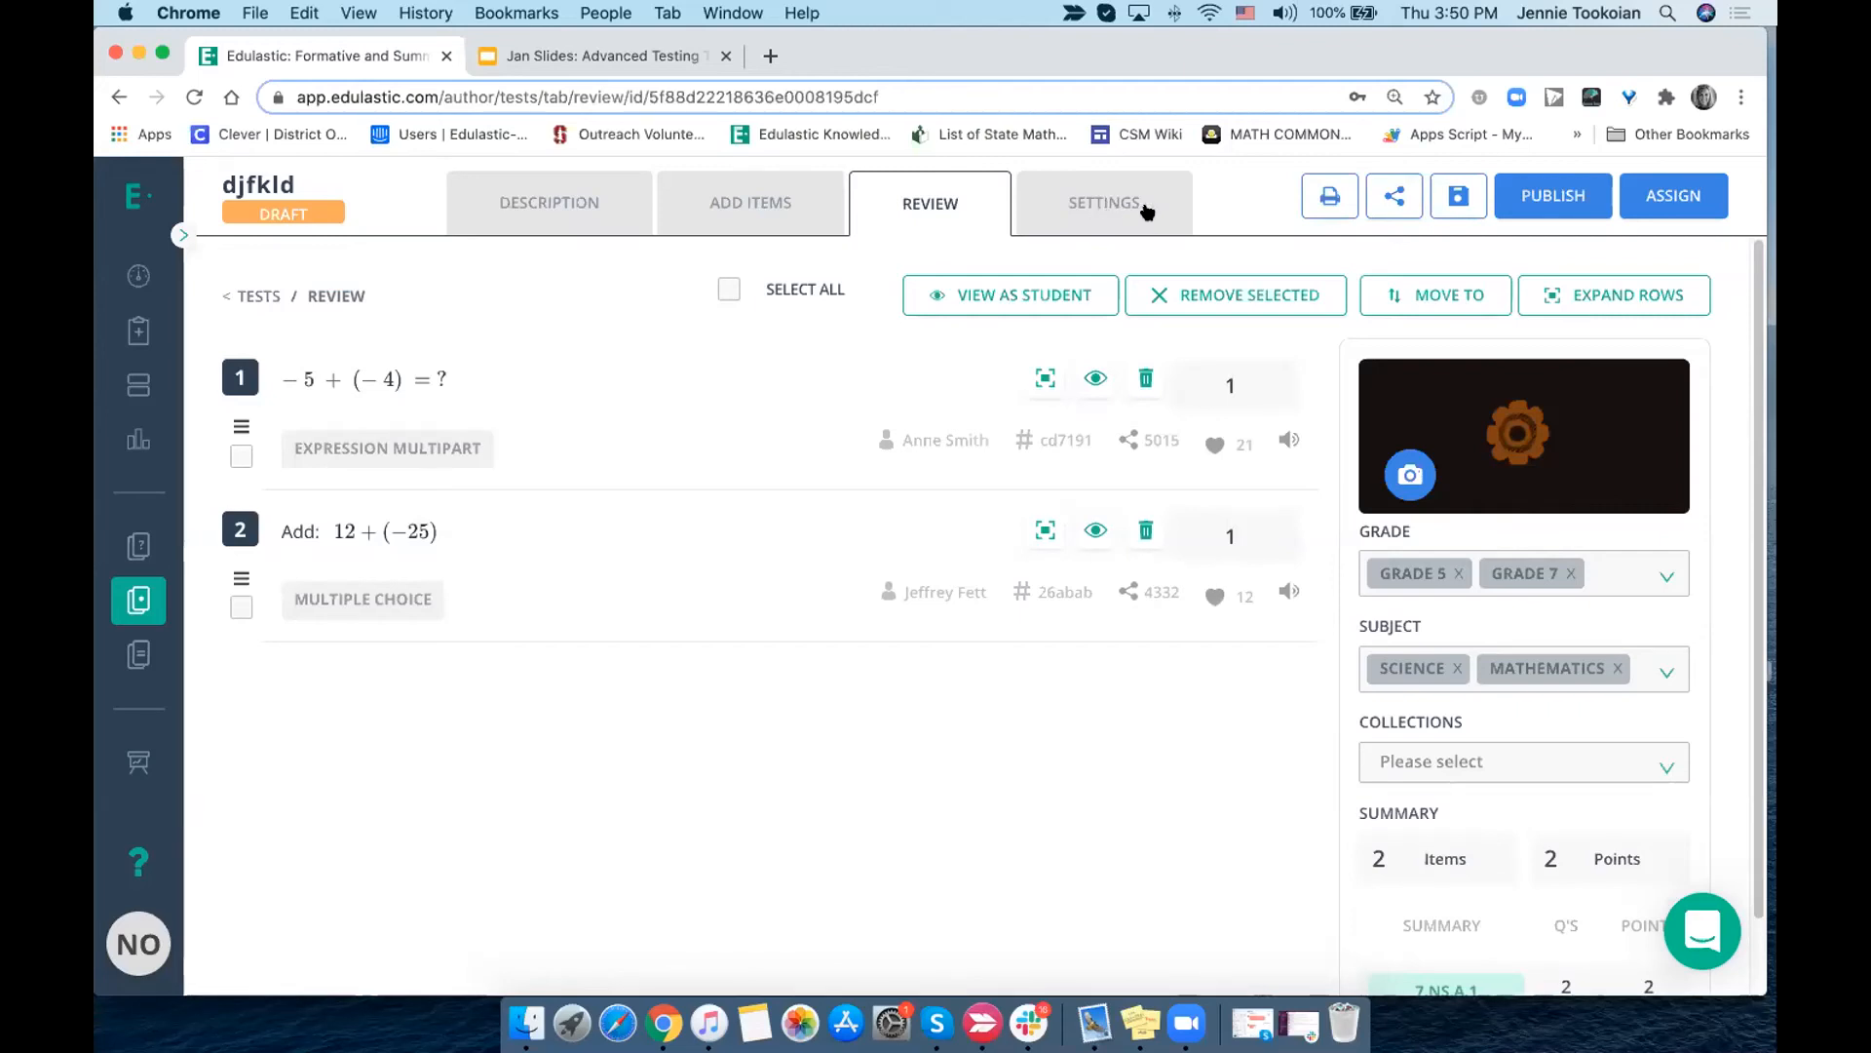
# - Share the test with an individual teacher, granting the Can Edit, Add/Remove Items permission
pyautogui.click(1394, 198)
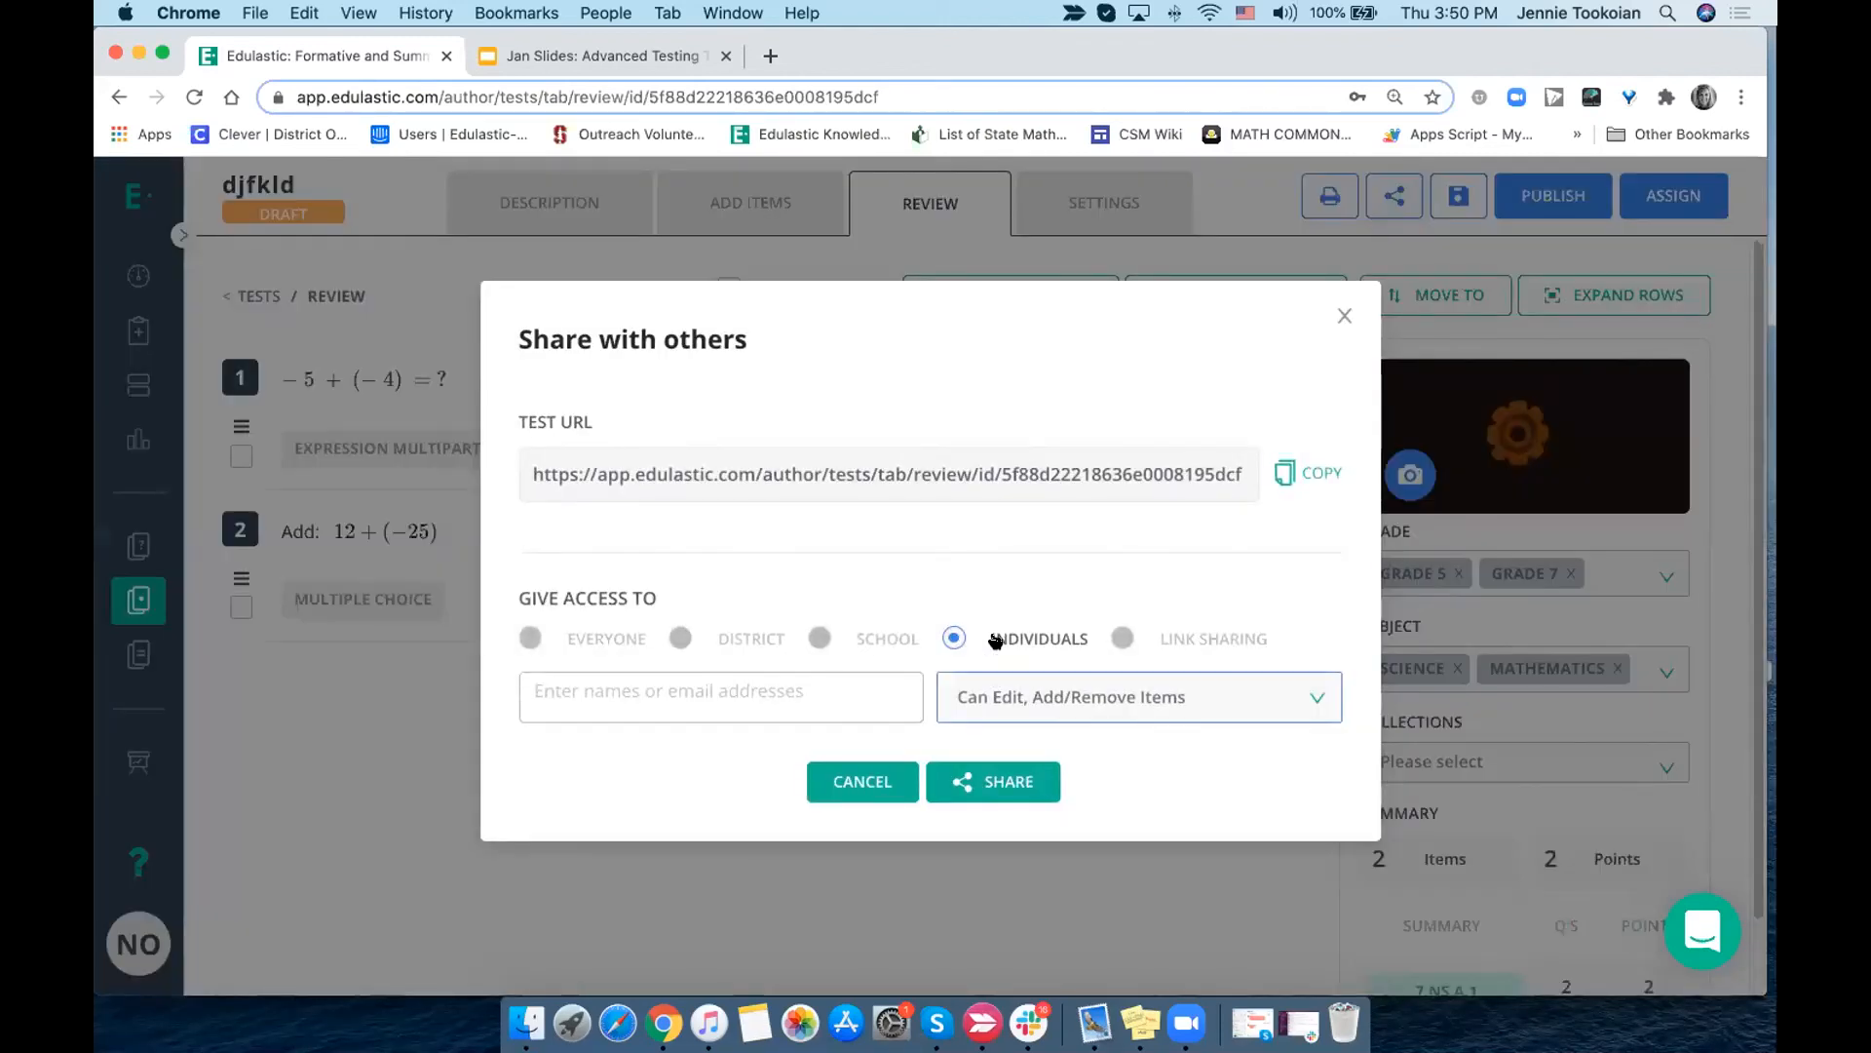
pyautogui.click(885, 691)
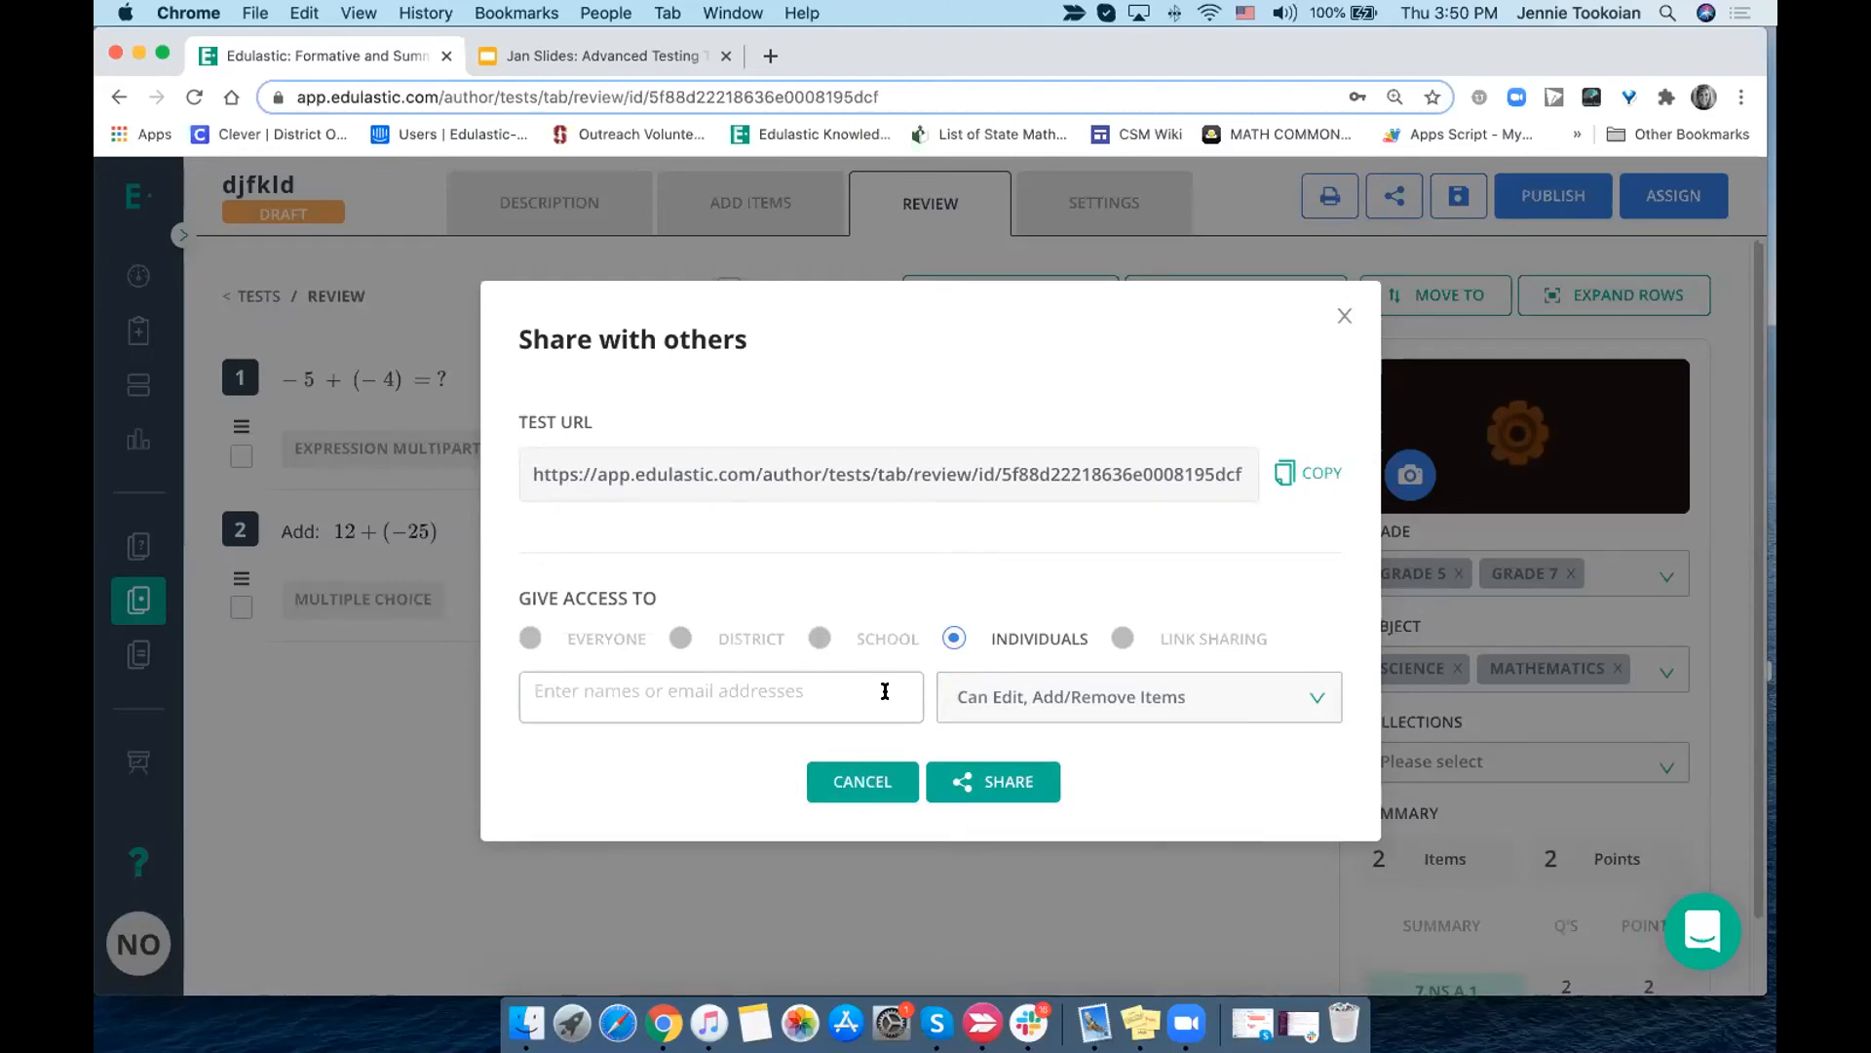
pyautogui.write('nate')
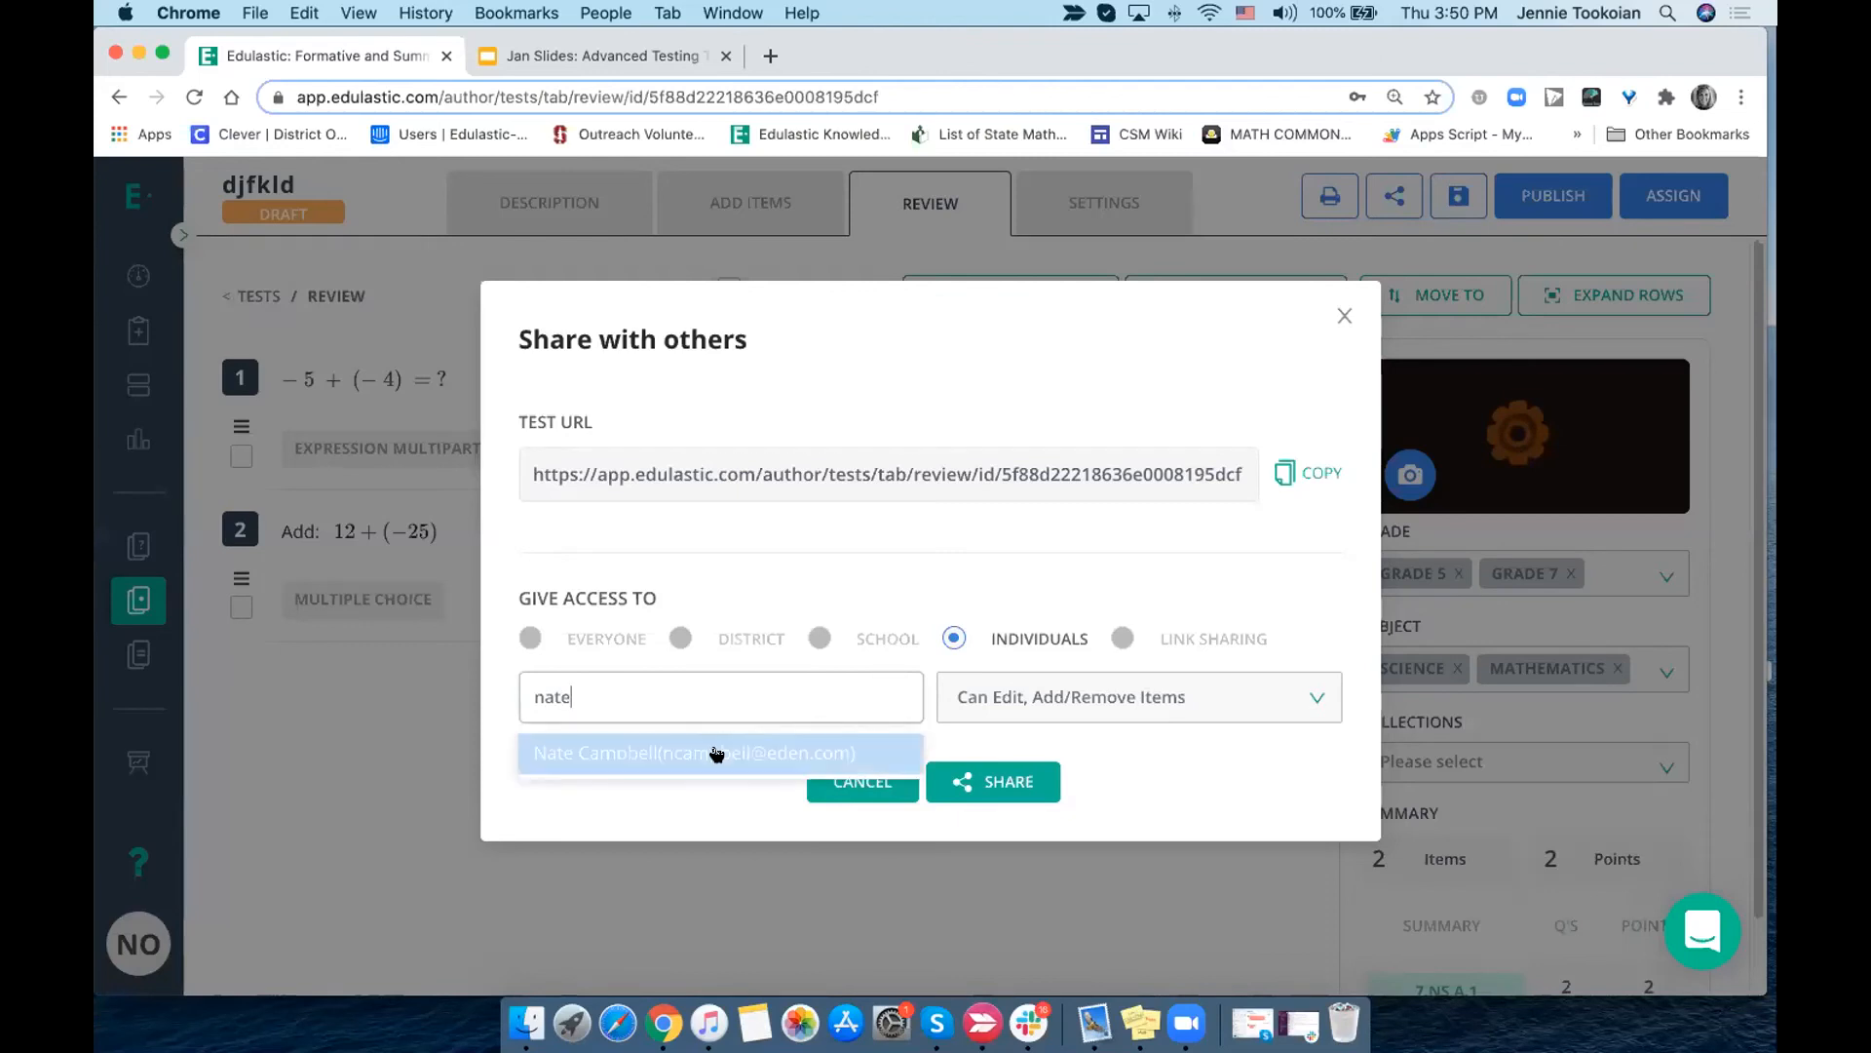
pyautogui.click(714, 752)
pyautogui.click(994, 705)
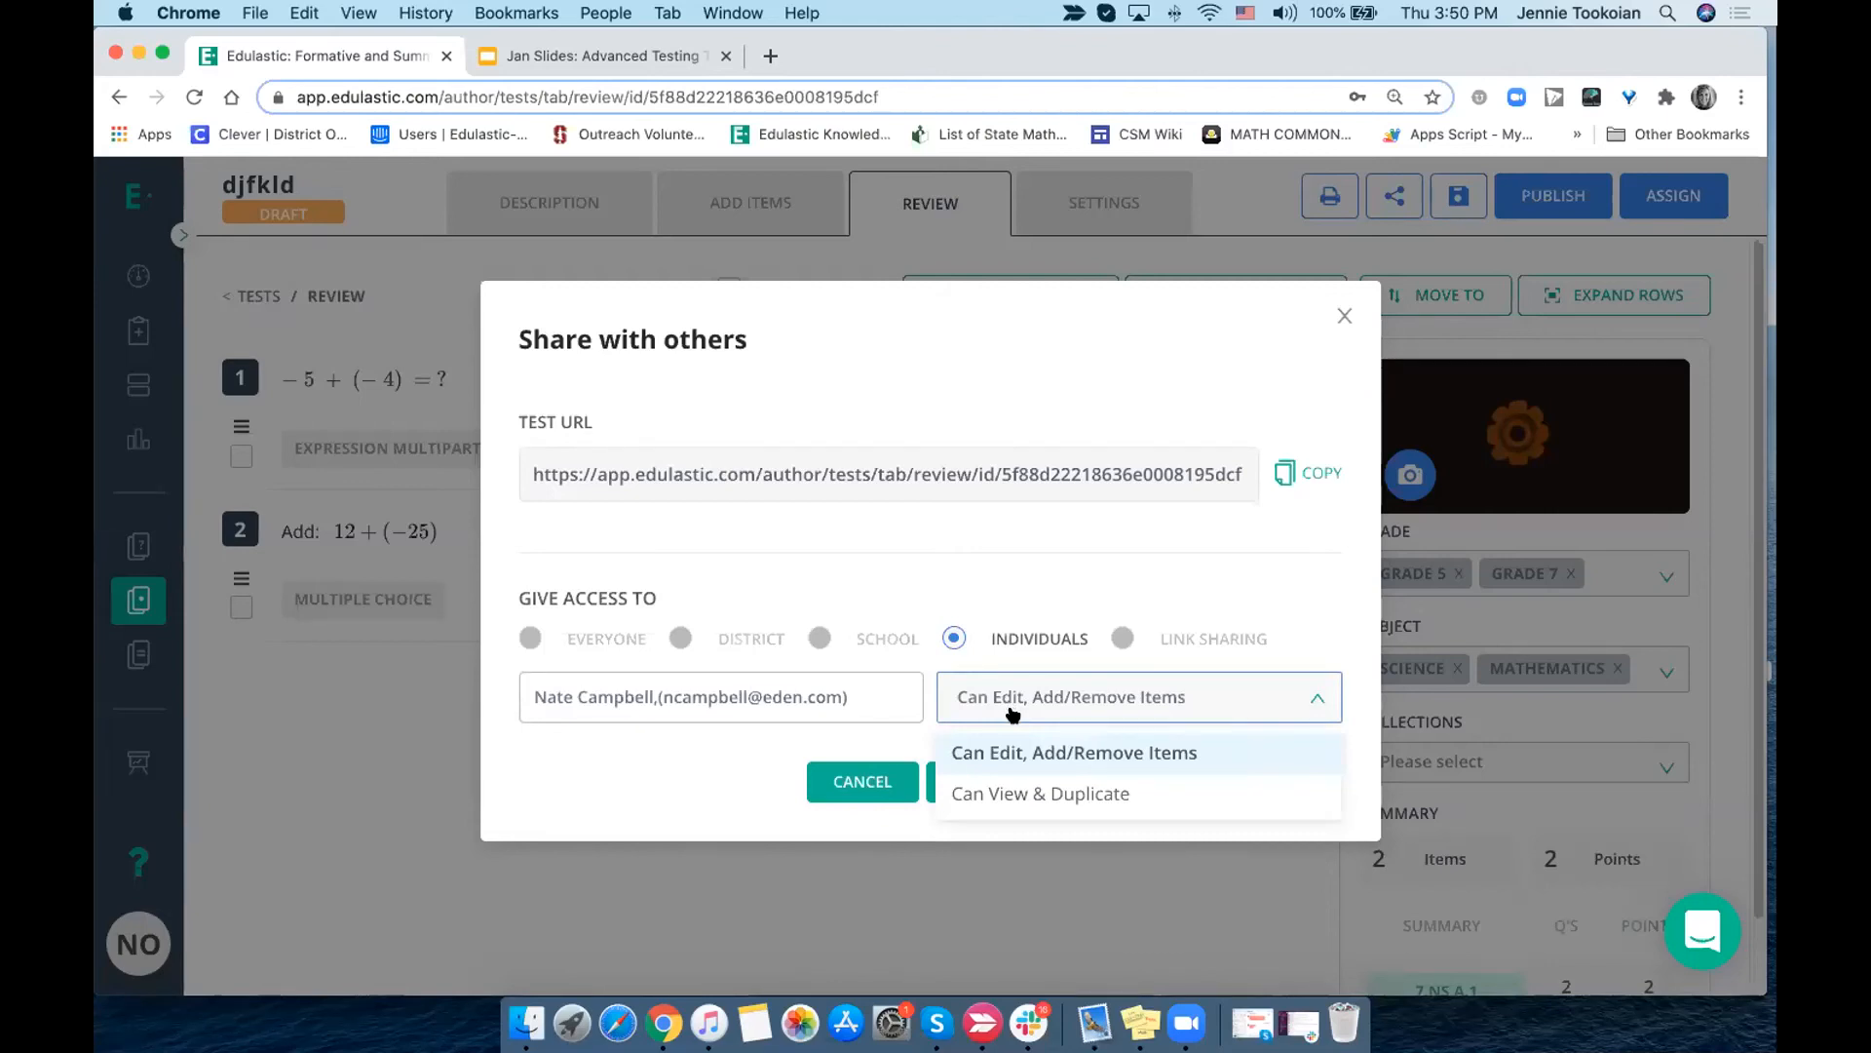
pyautogui.click(1070, 752)
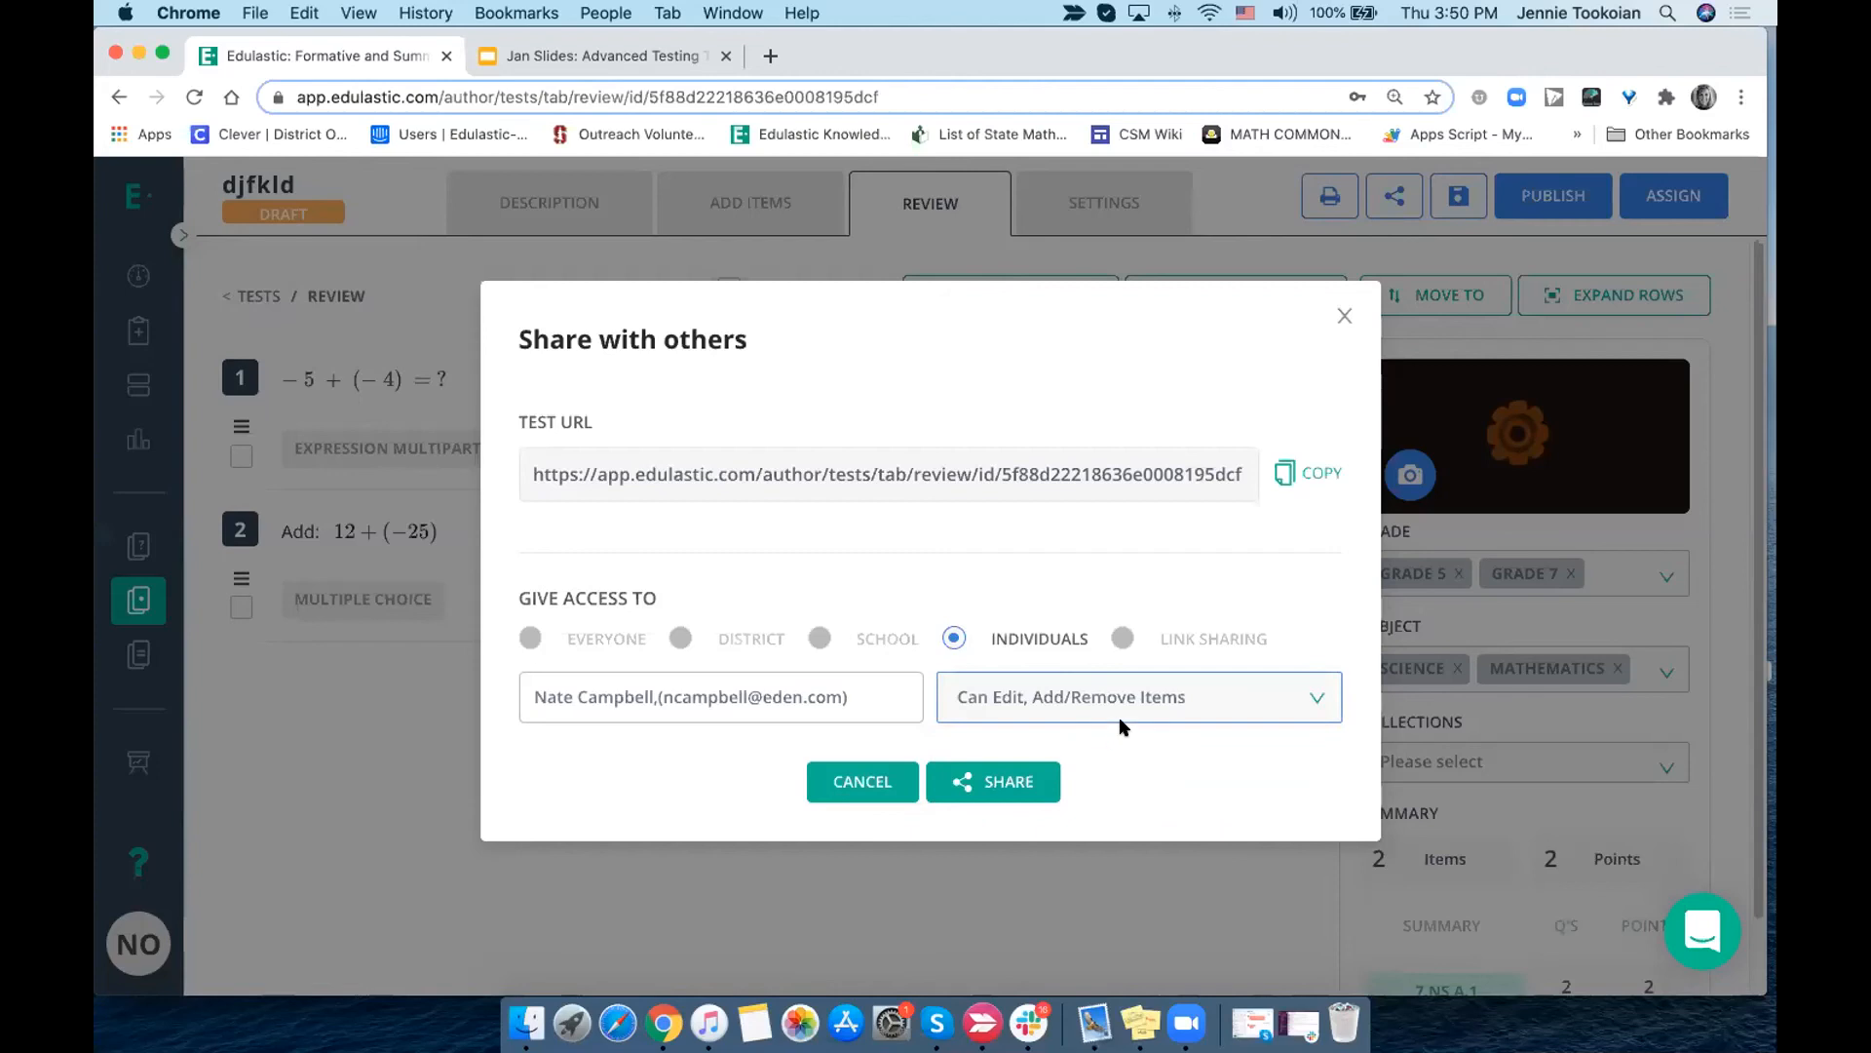
pyautogui.click(1004, 781)
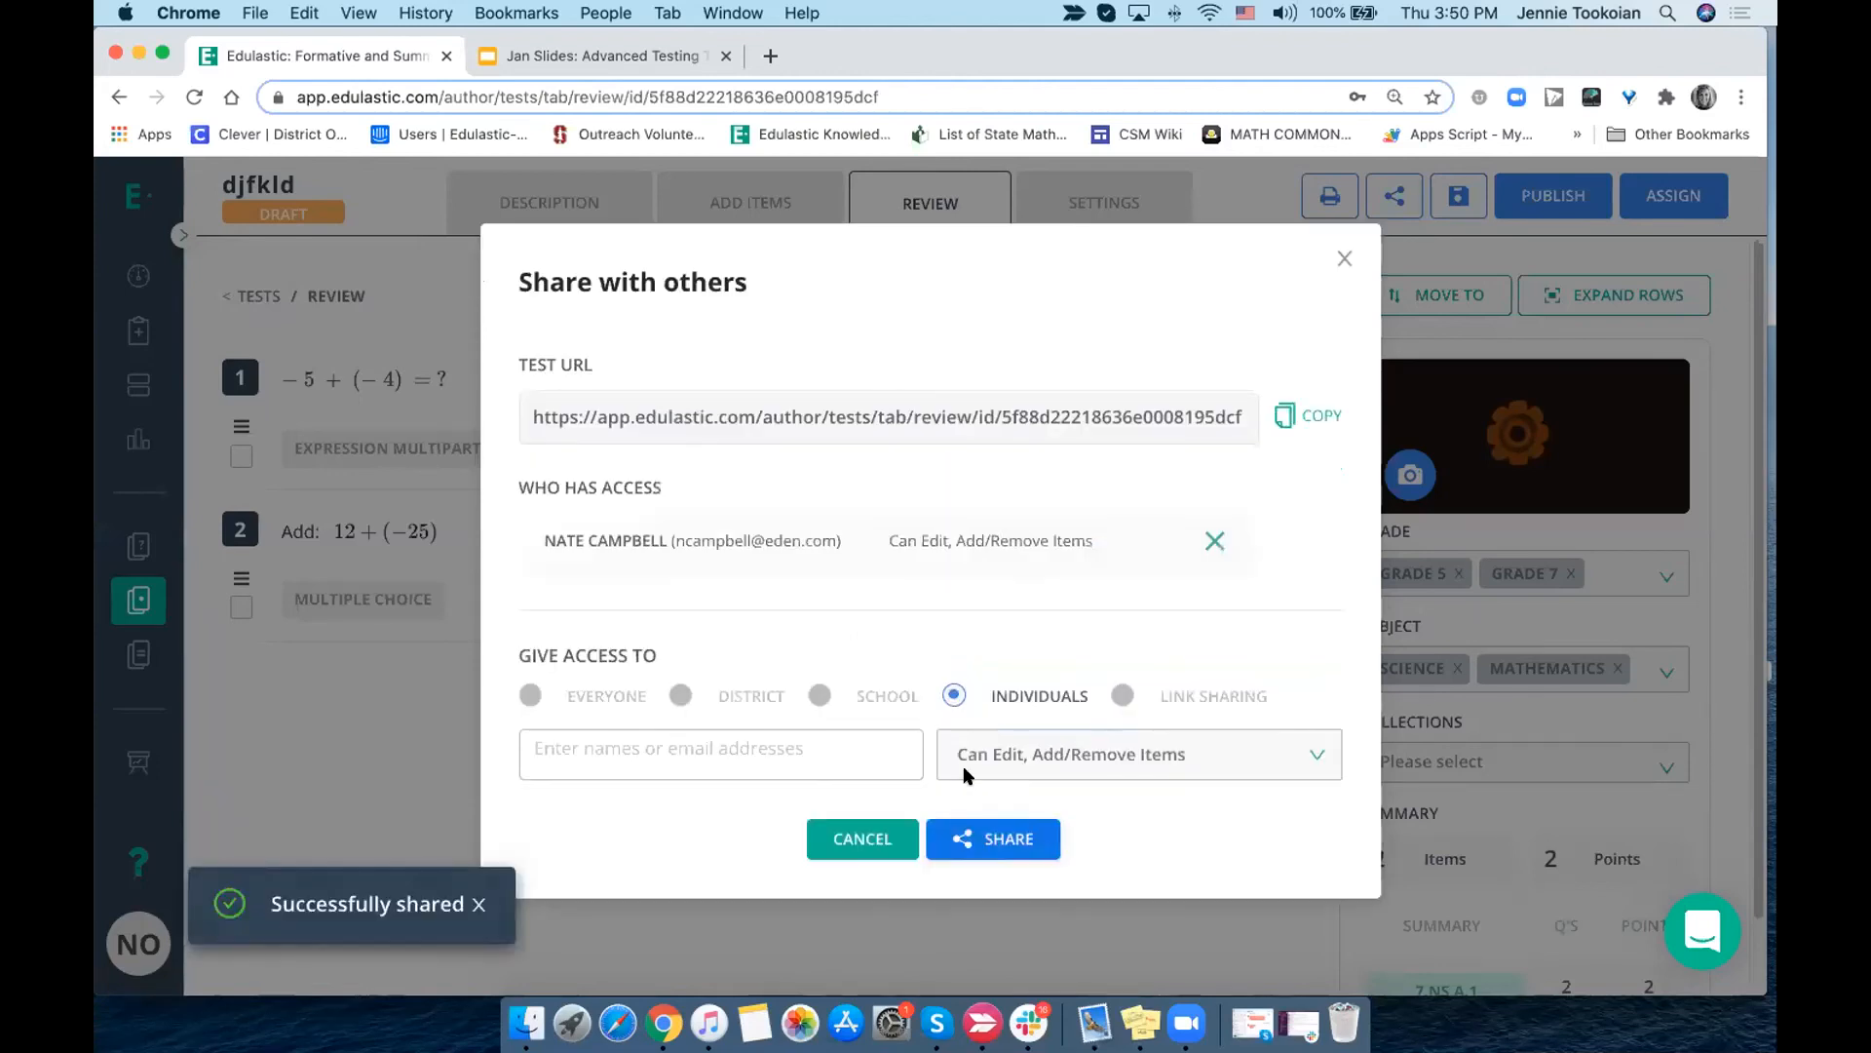
pyautogui.click(1344, 260)
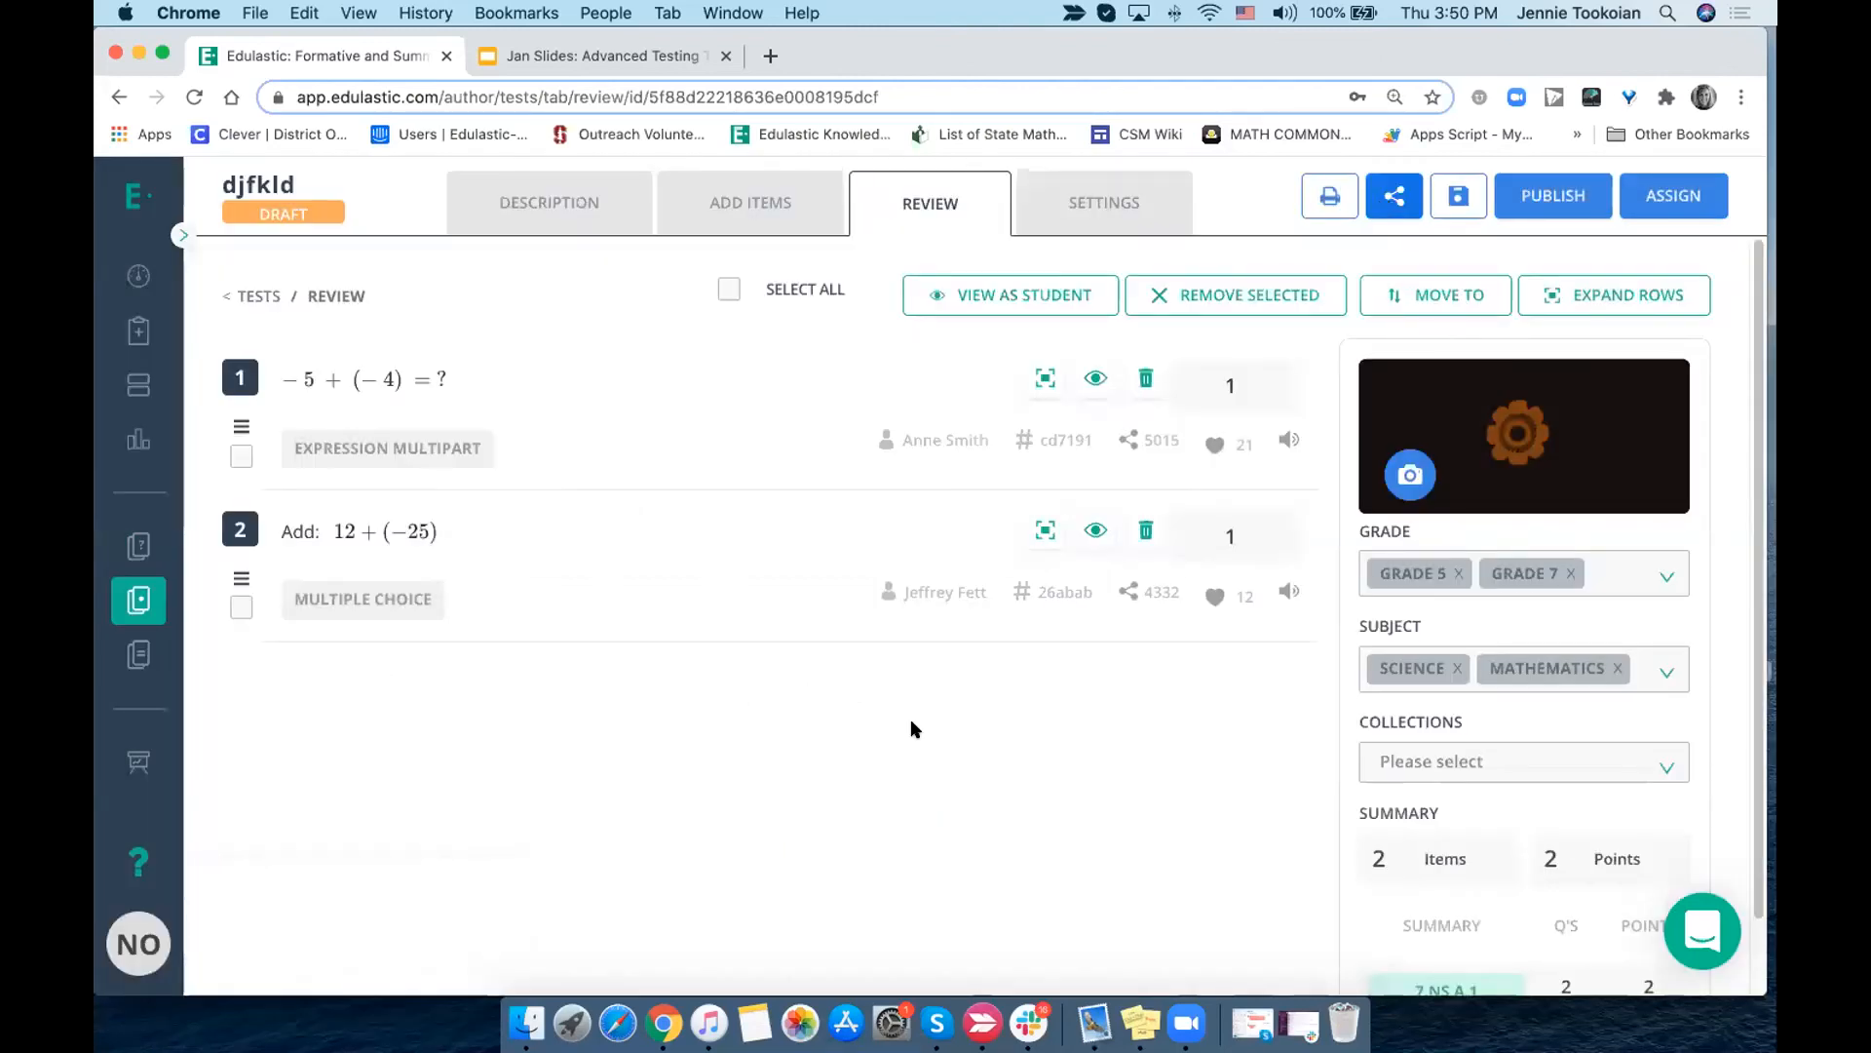
# - Examine the test settings, from test type and score release to the password options, evaluation method and performance bands
pyautogui.click(1118, 200)
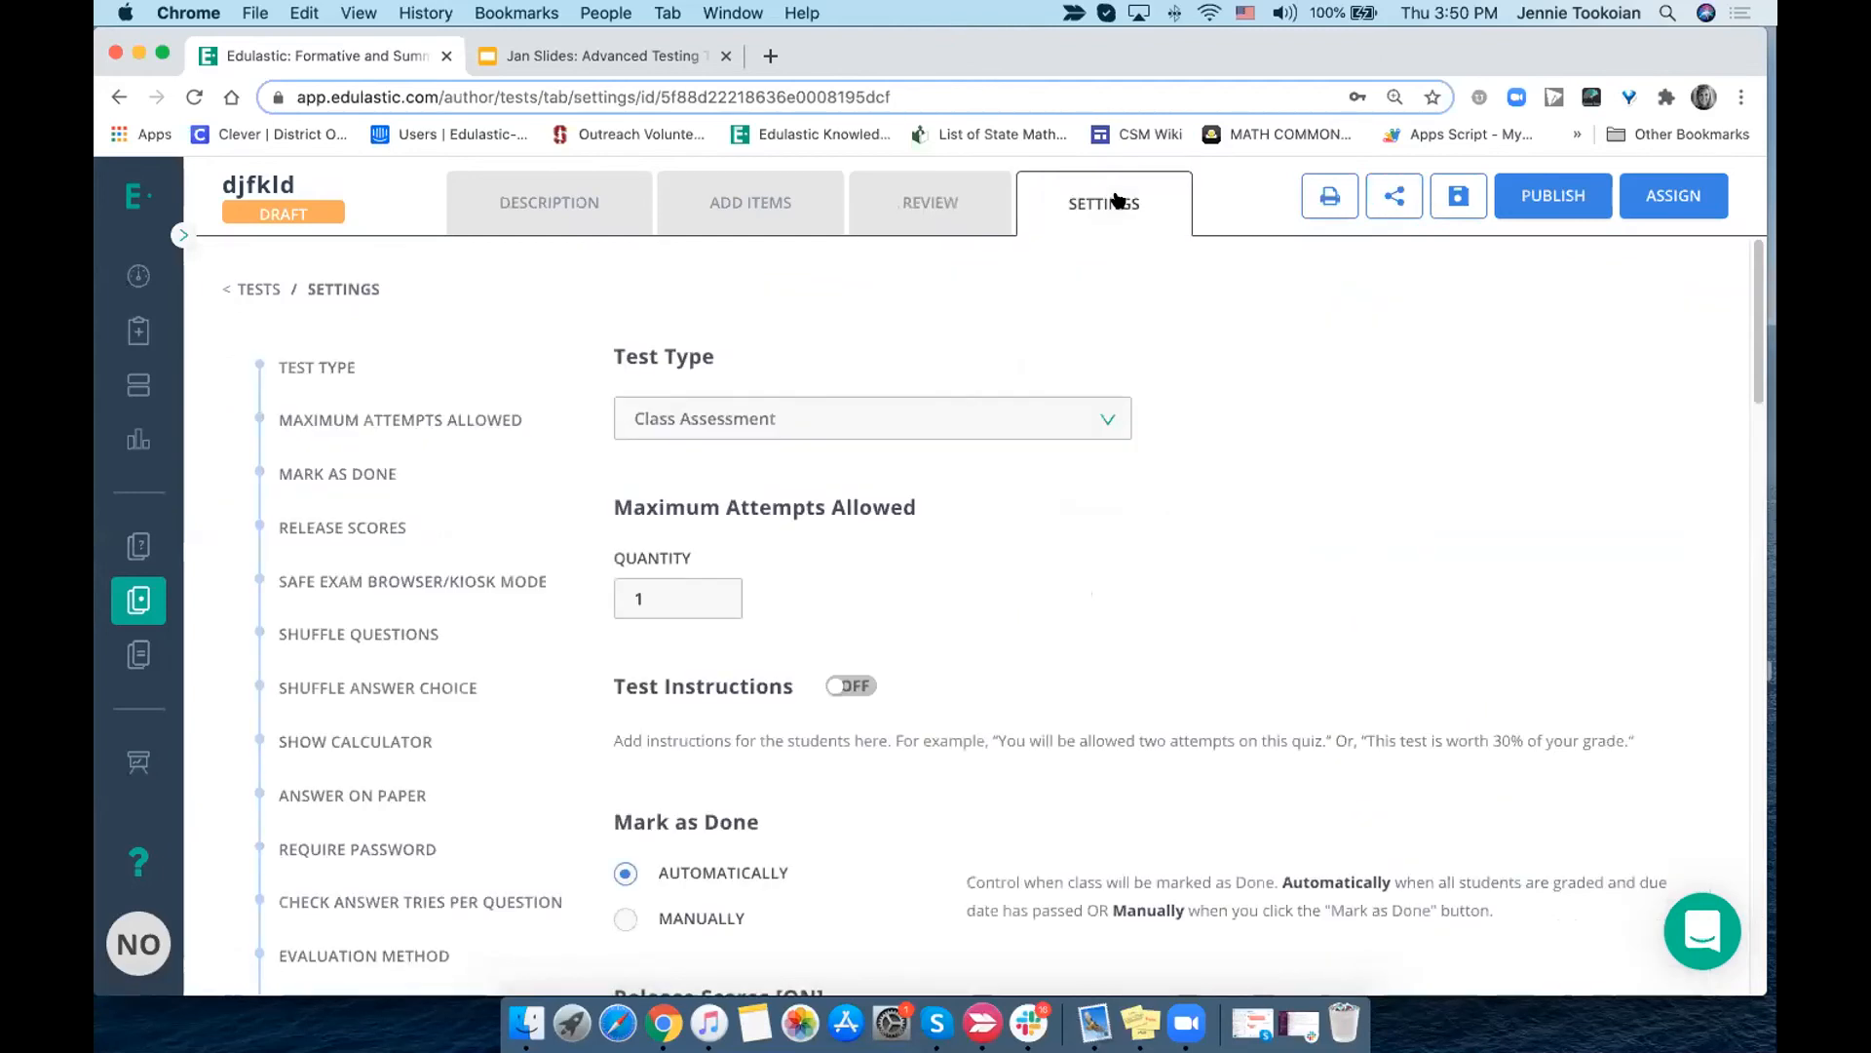
pyautogui.scroll(-10, 1035, 543)
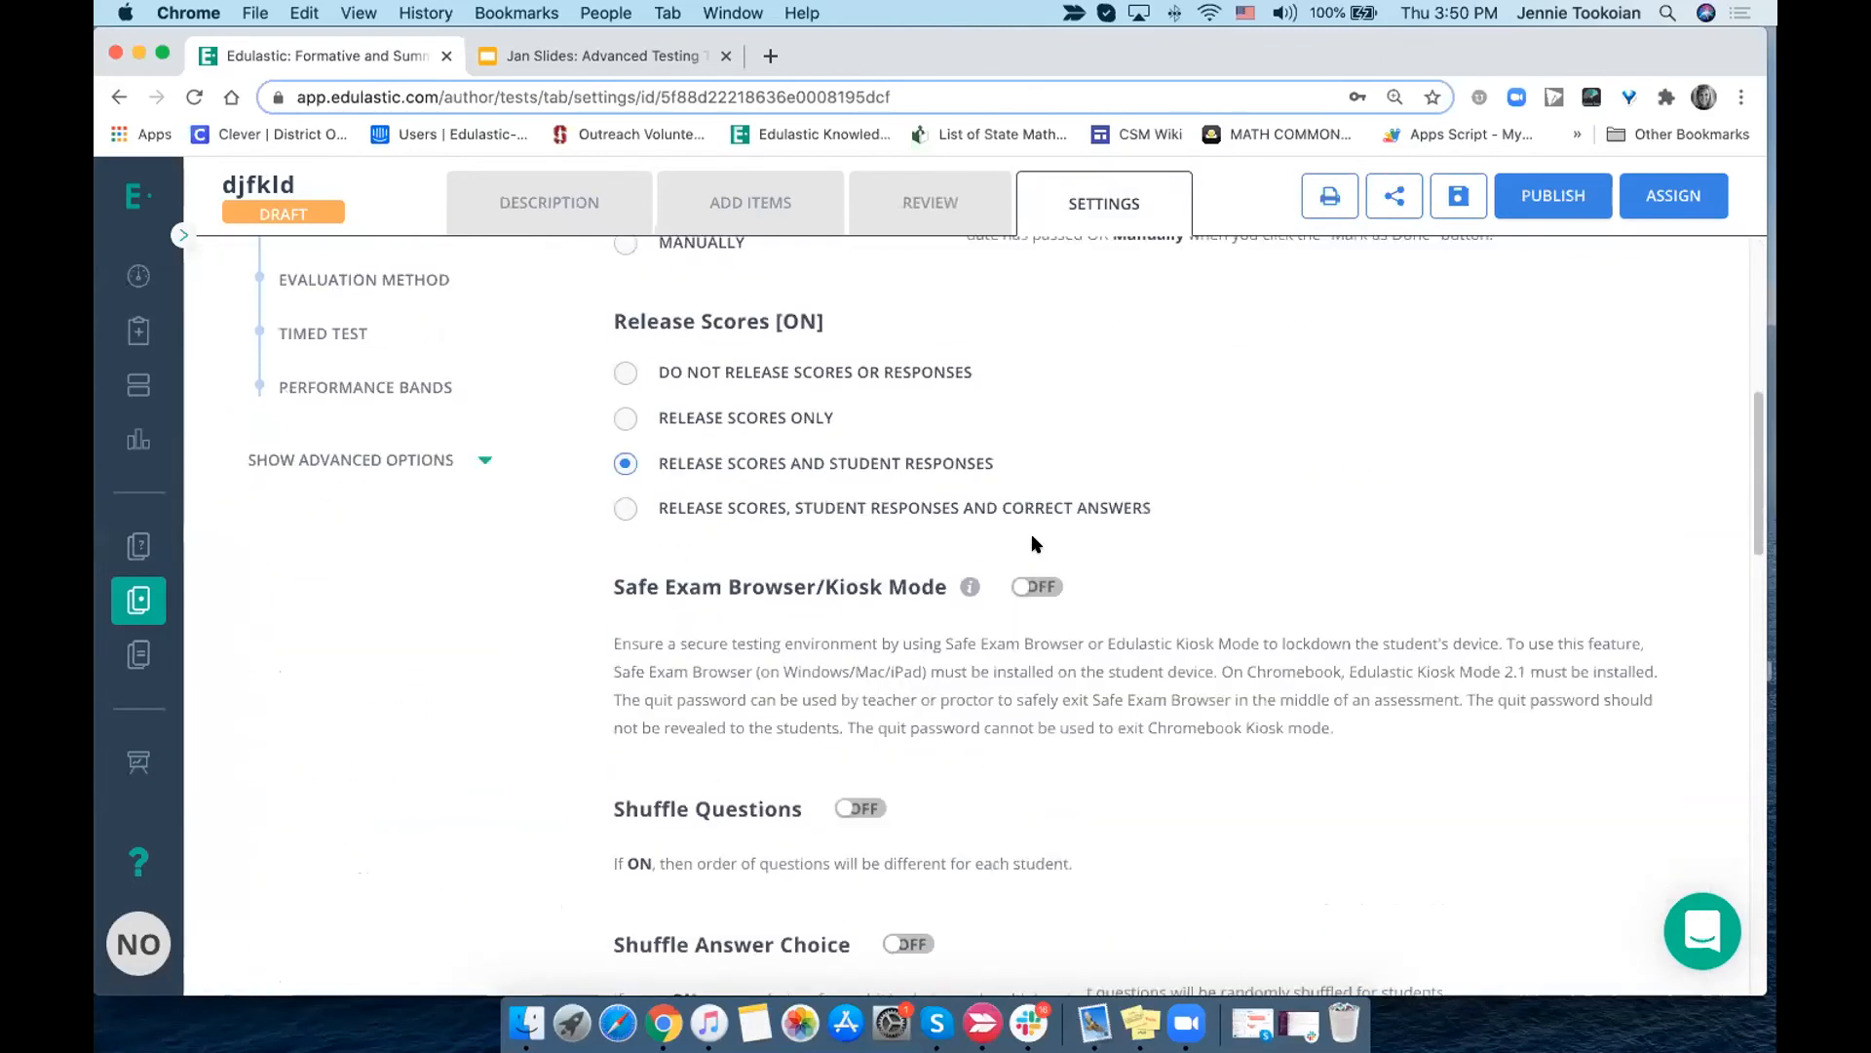
pyautogui.scroll(-10, 1035, 542)
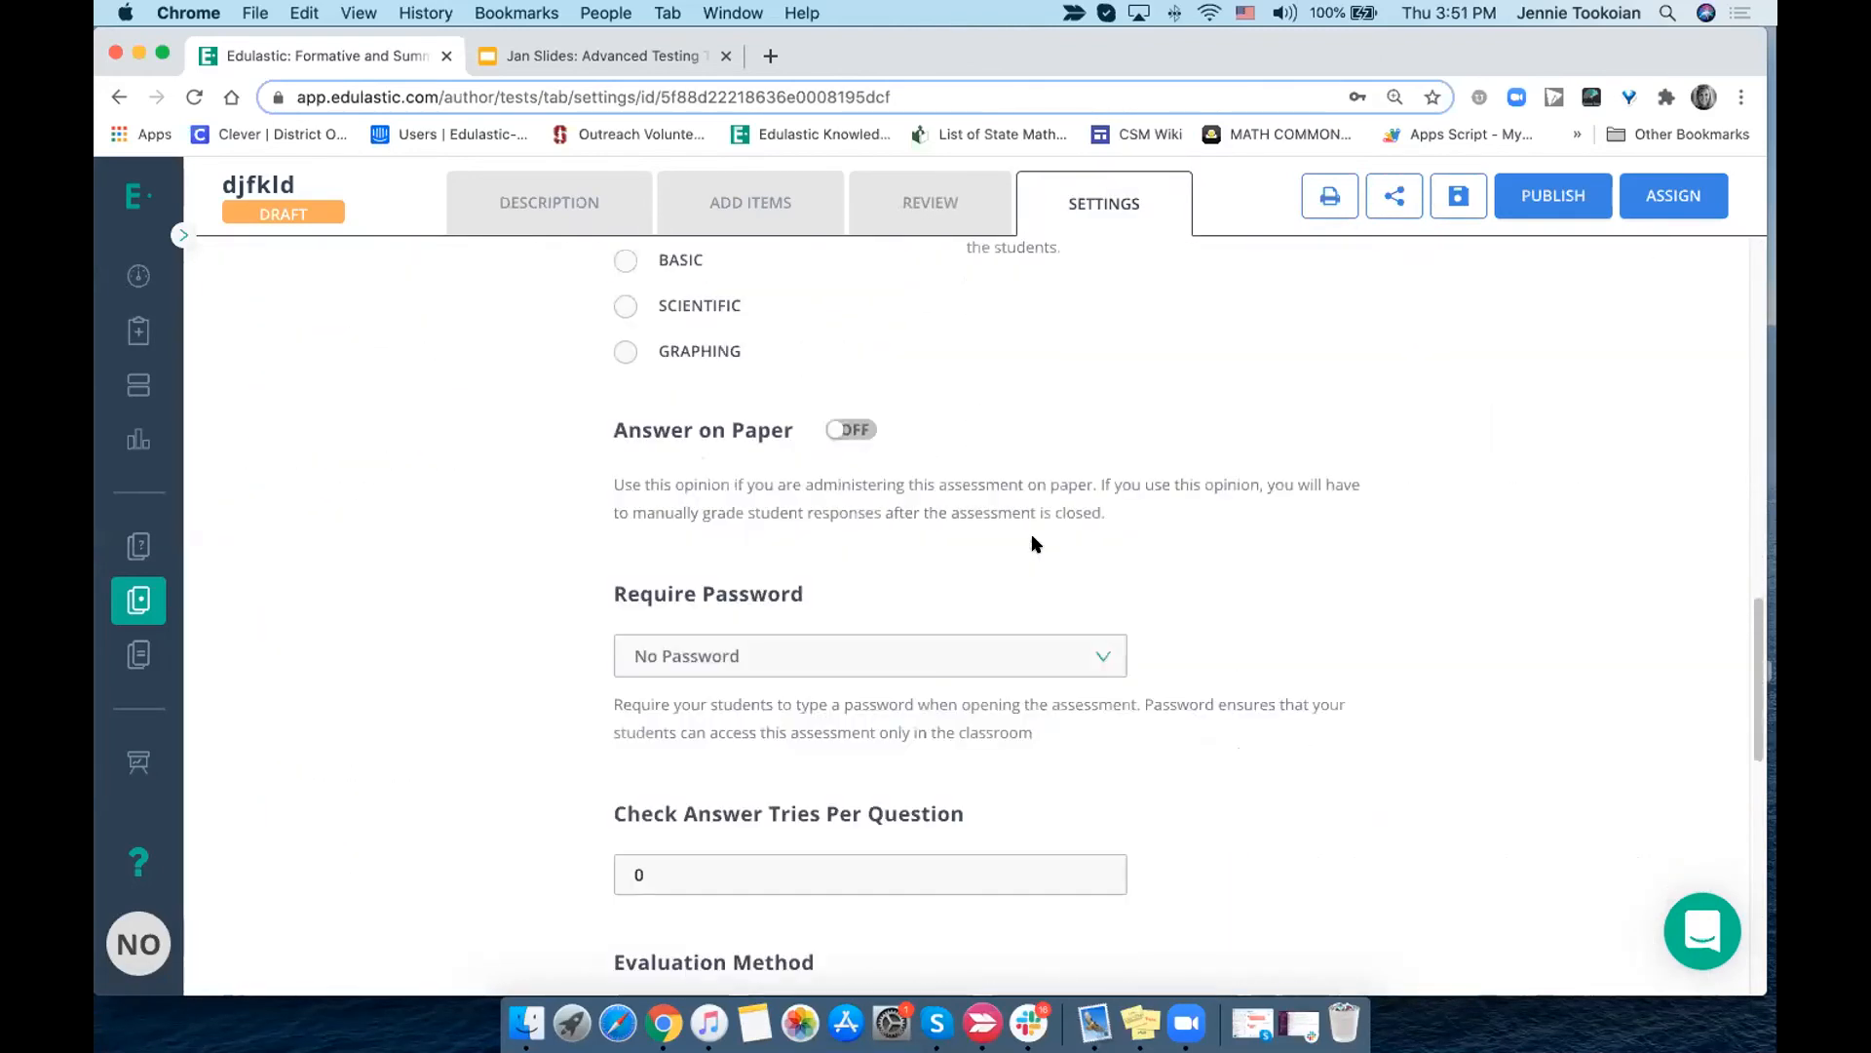
pyautogui.scroll(-1, 1035, 543)
pyautogui.click(1052, 399)
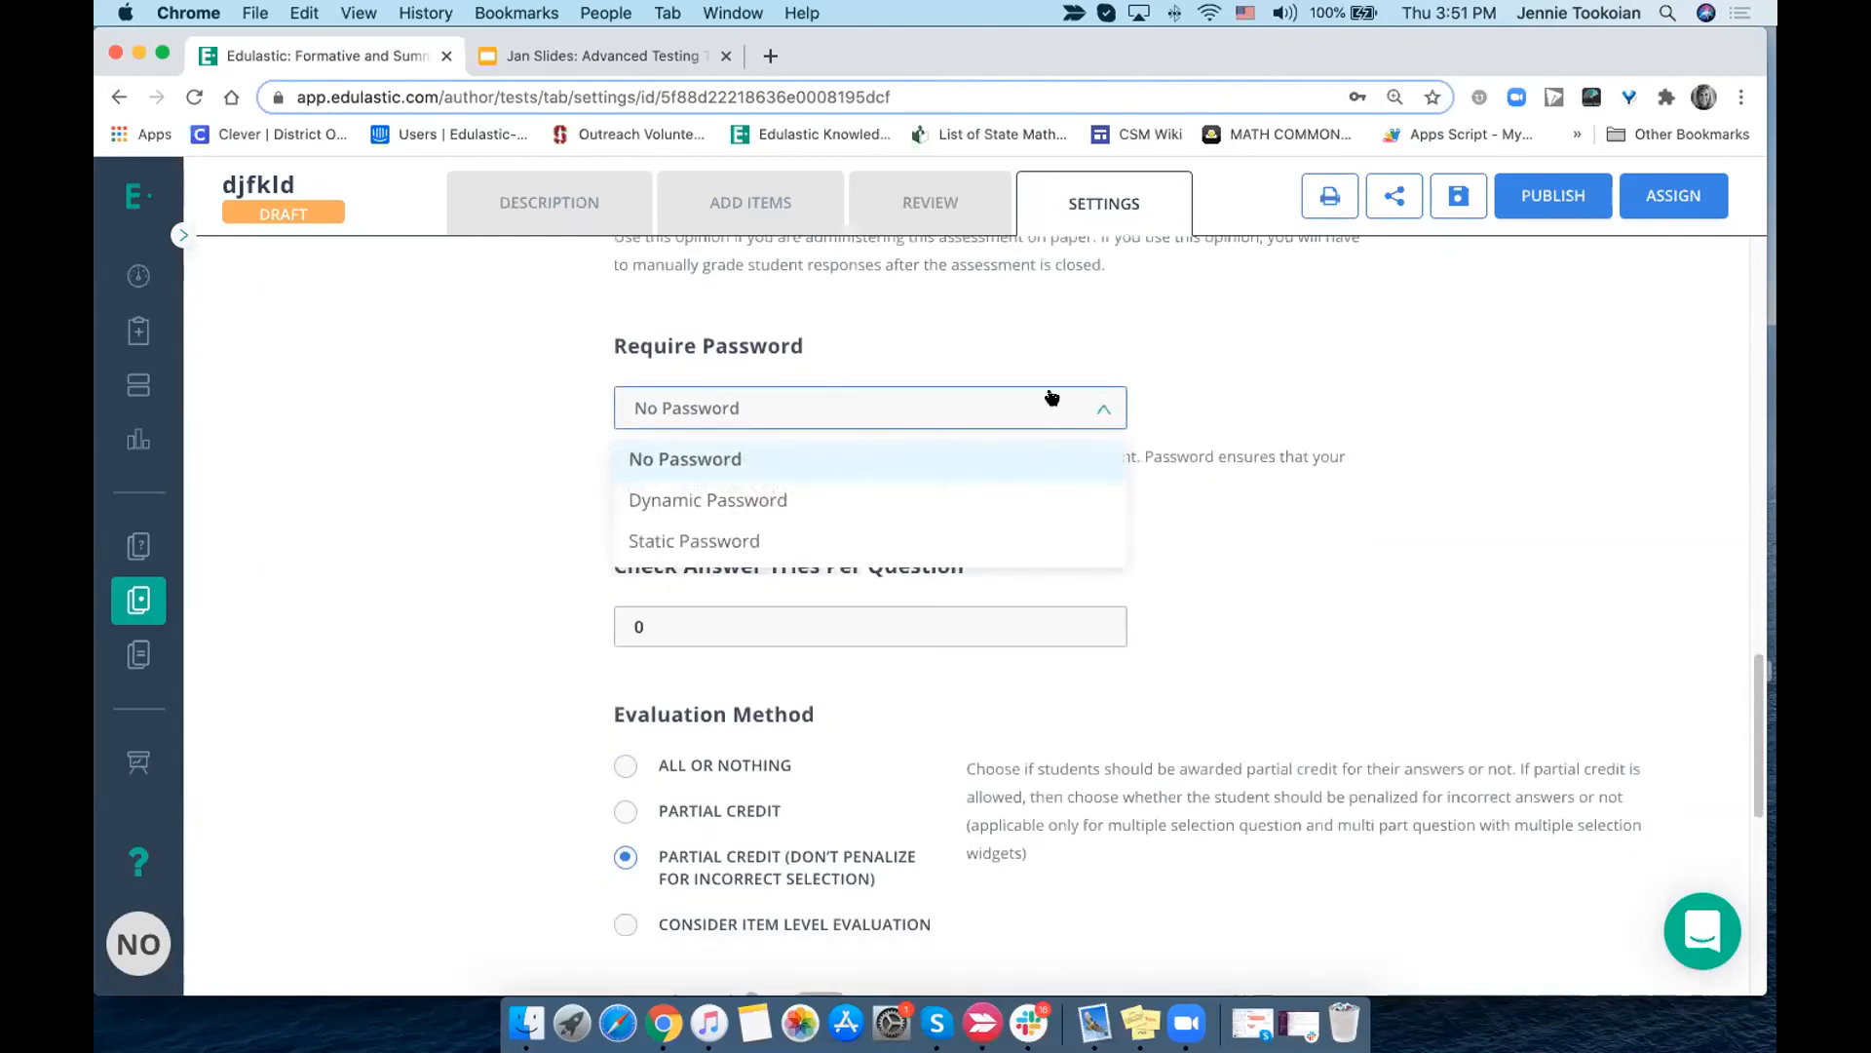
pyautogui.click(1356, 575)
pyautogui.scroll(-7, 1356, 575)
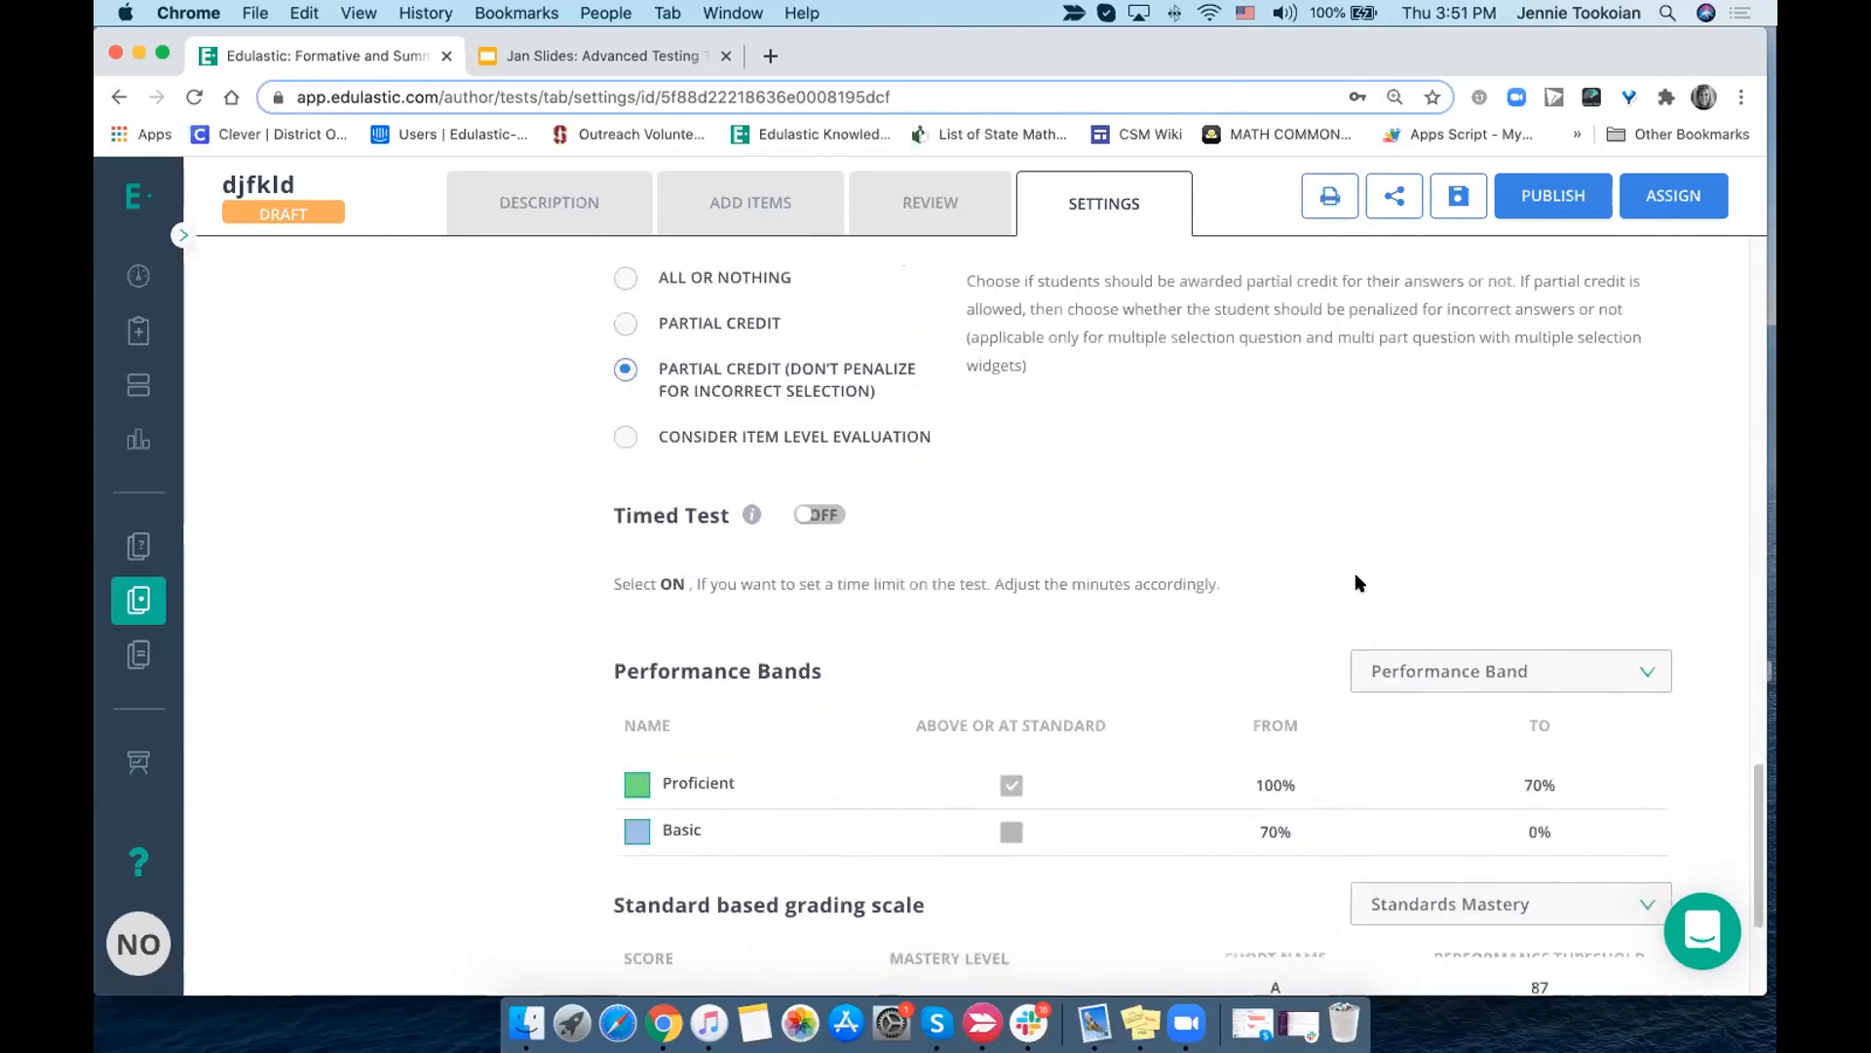
pyautogui.scroll(10, 1356, 583)
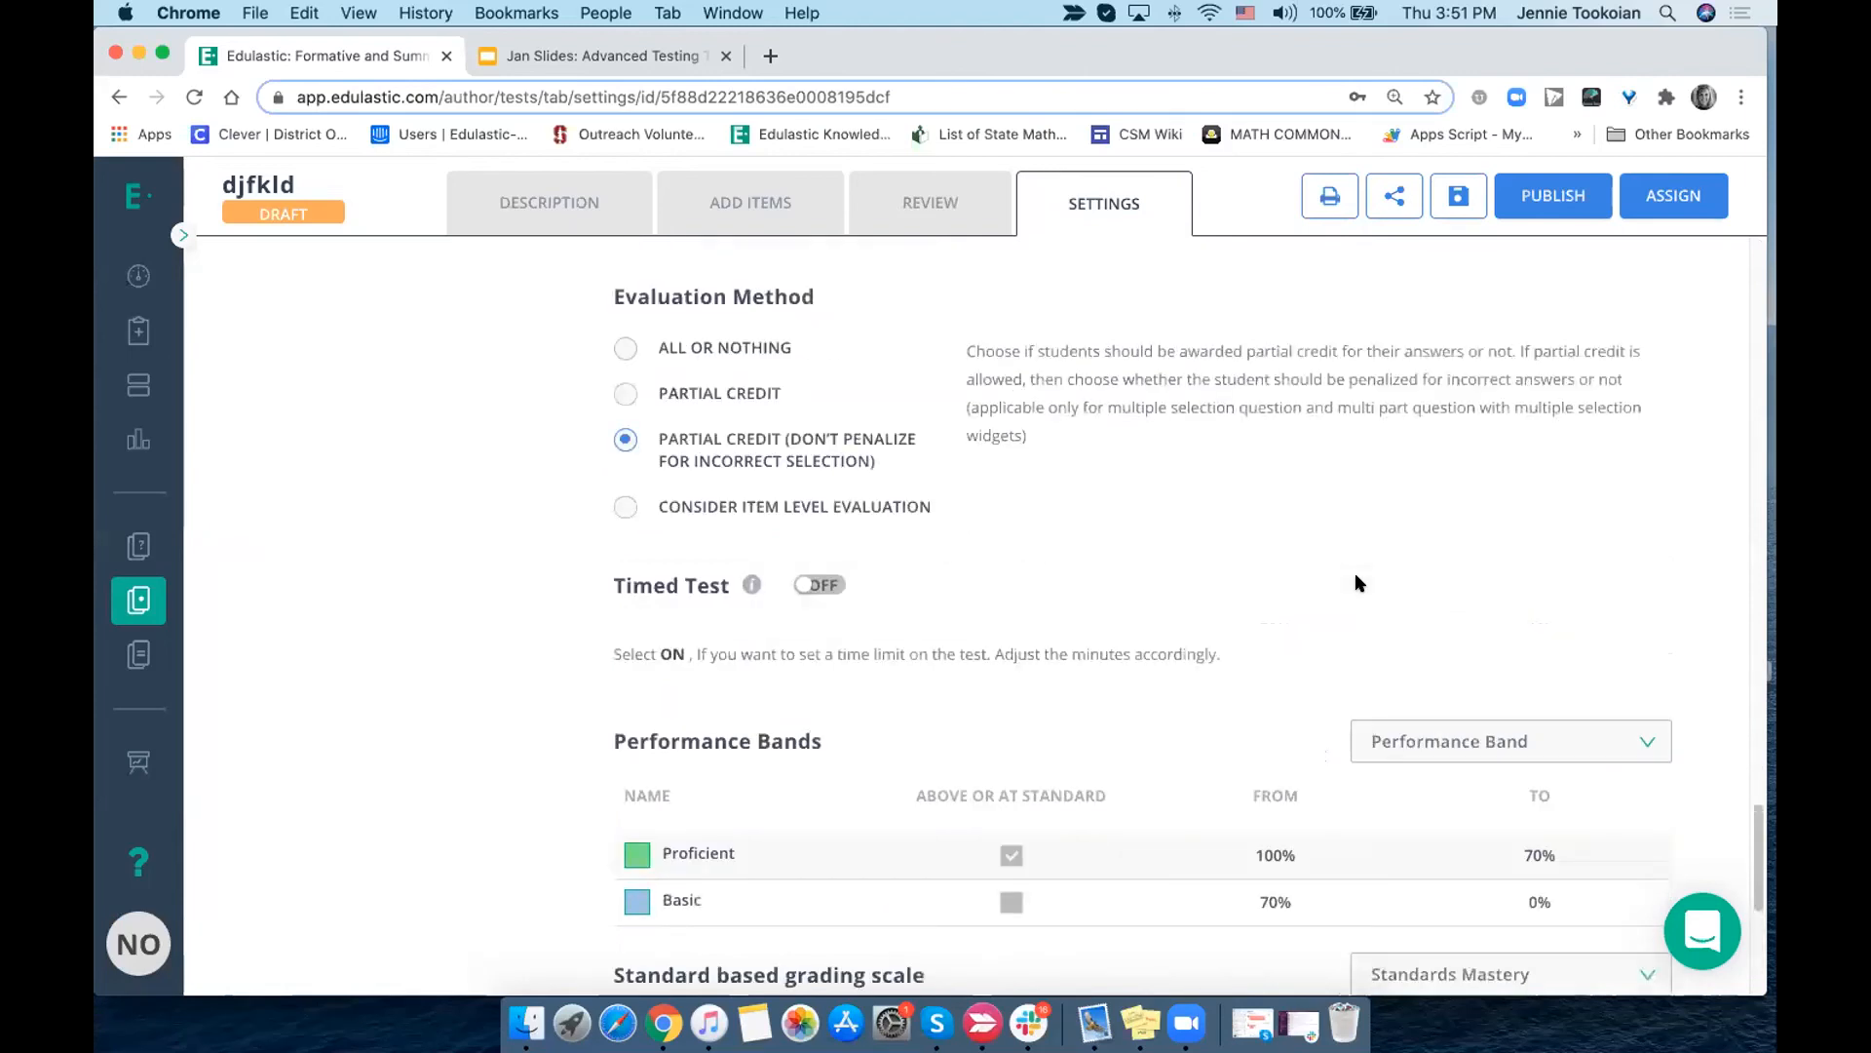
pyautogui.scroll(6, 1355, 575)
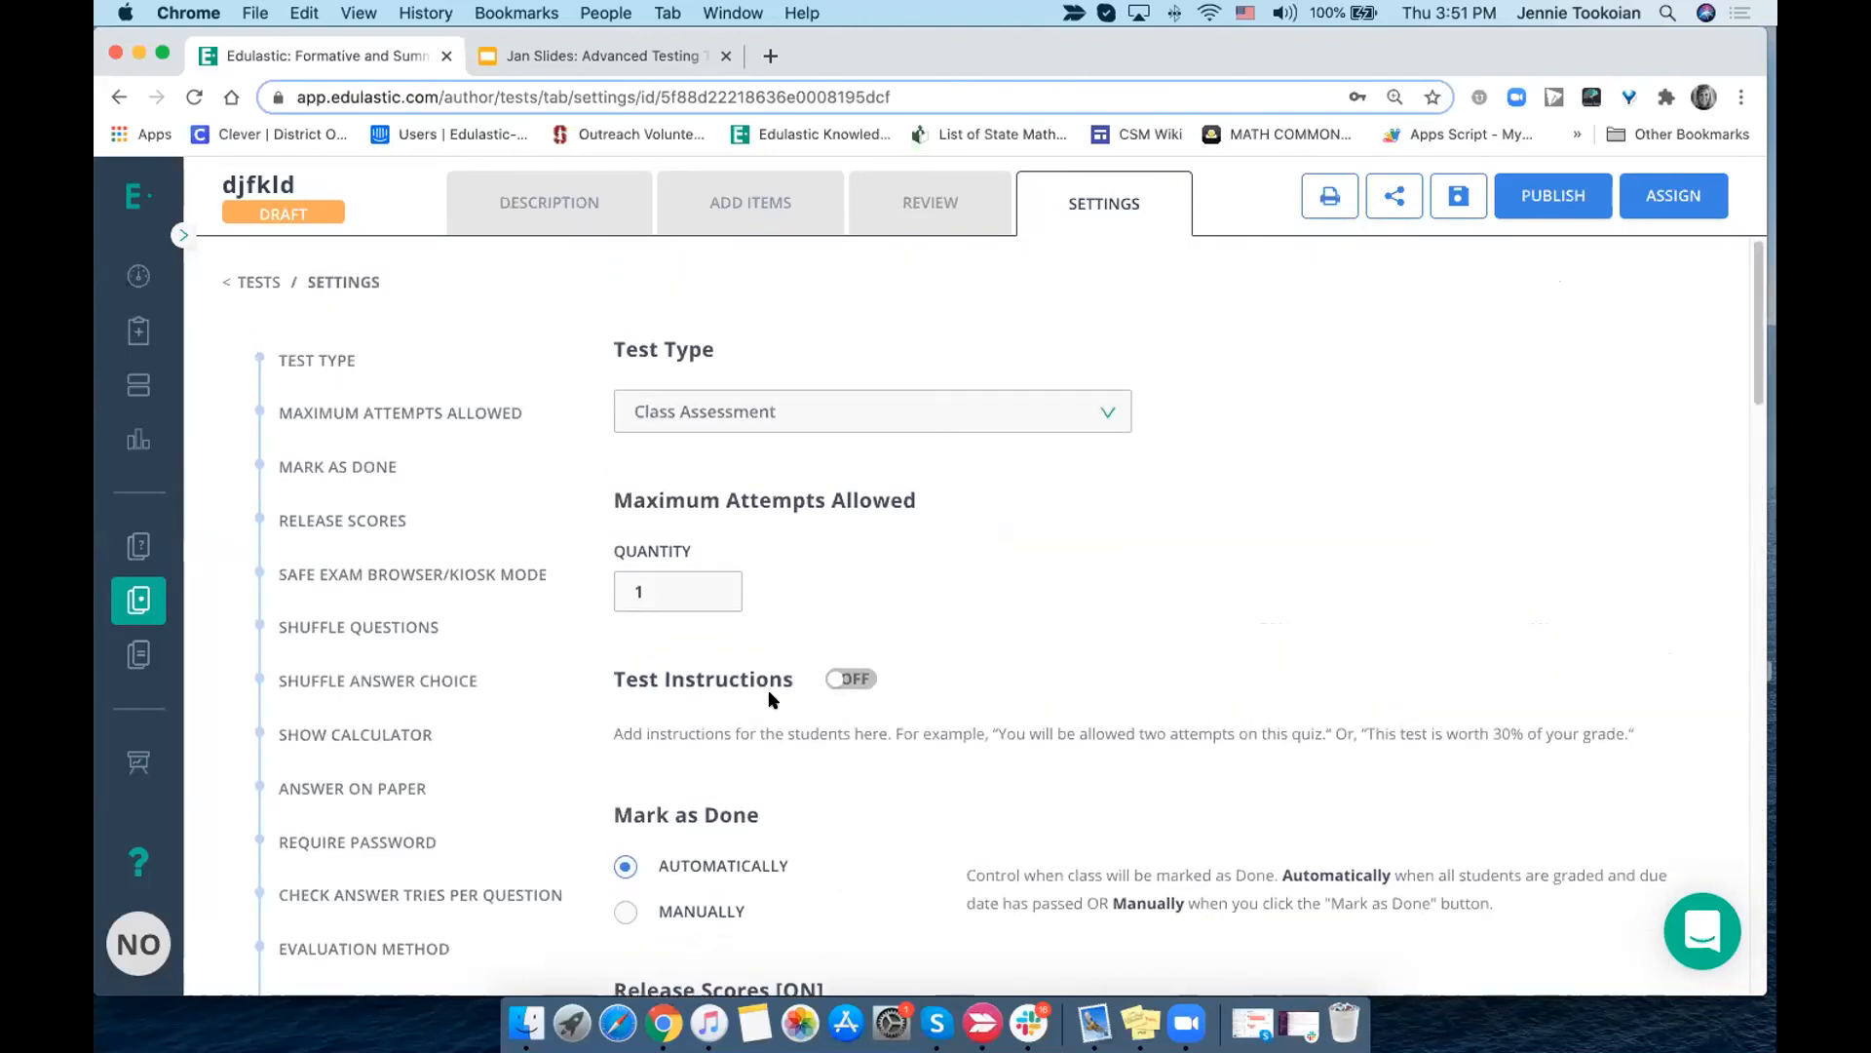
pyautogui.scroll(1, 775, 694)
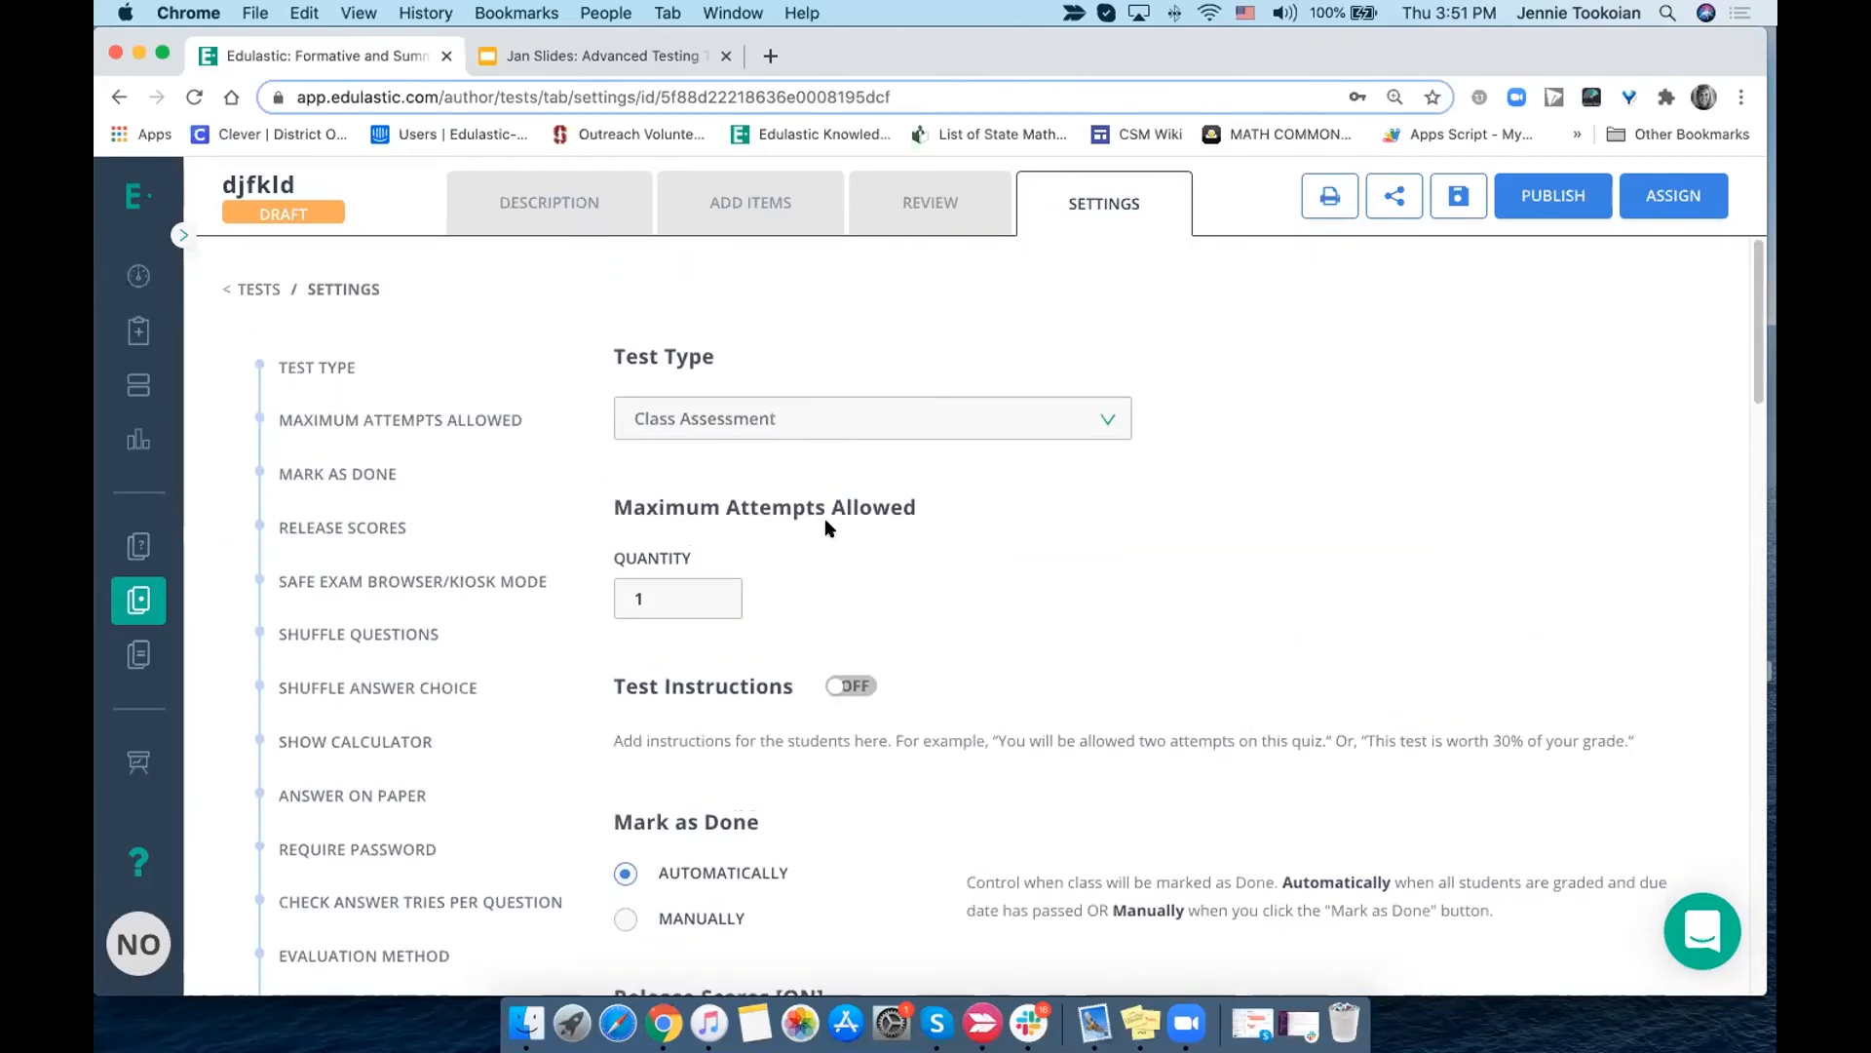
pyautogui.scroll(-10, 824, 525)
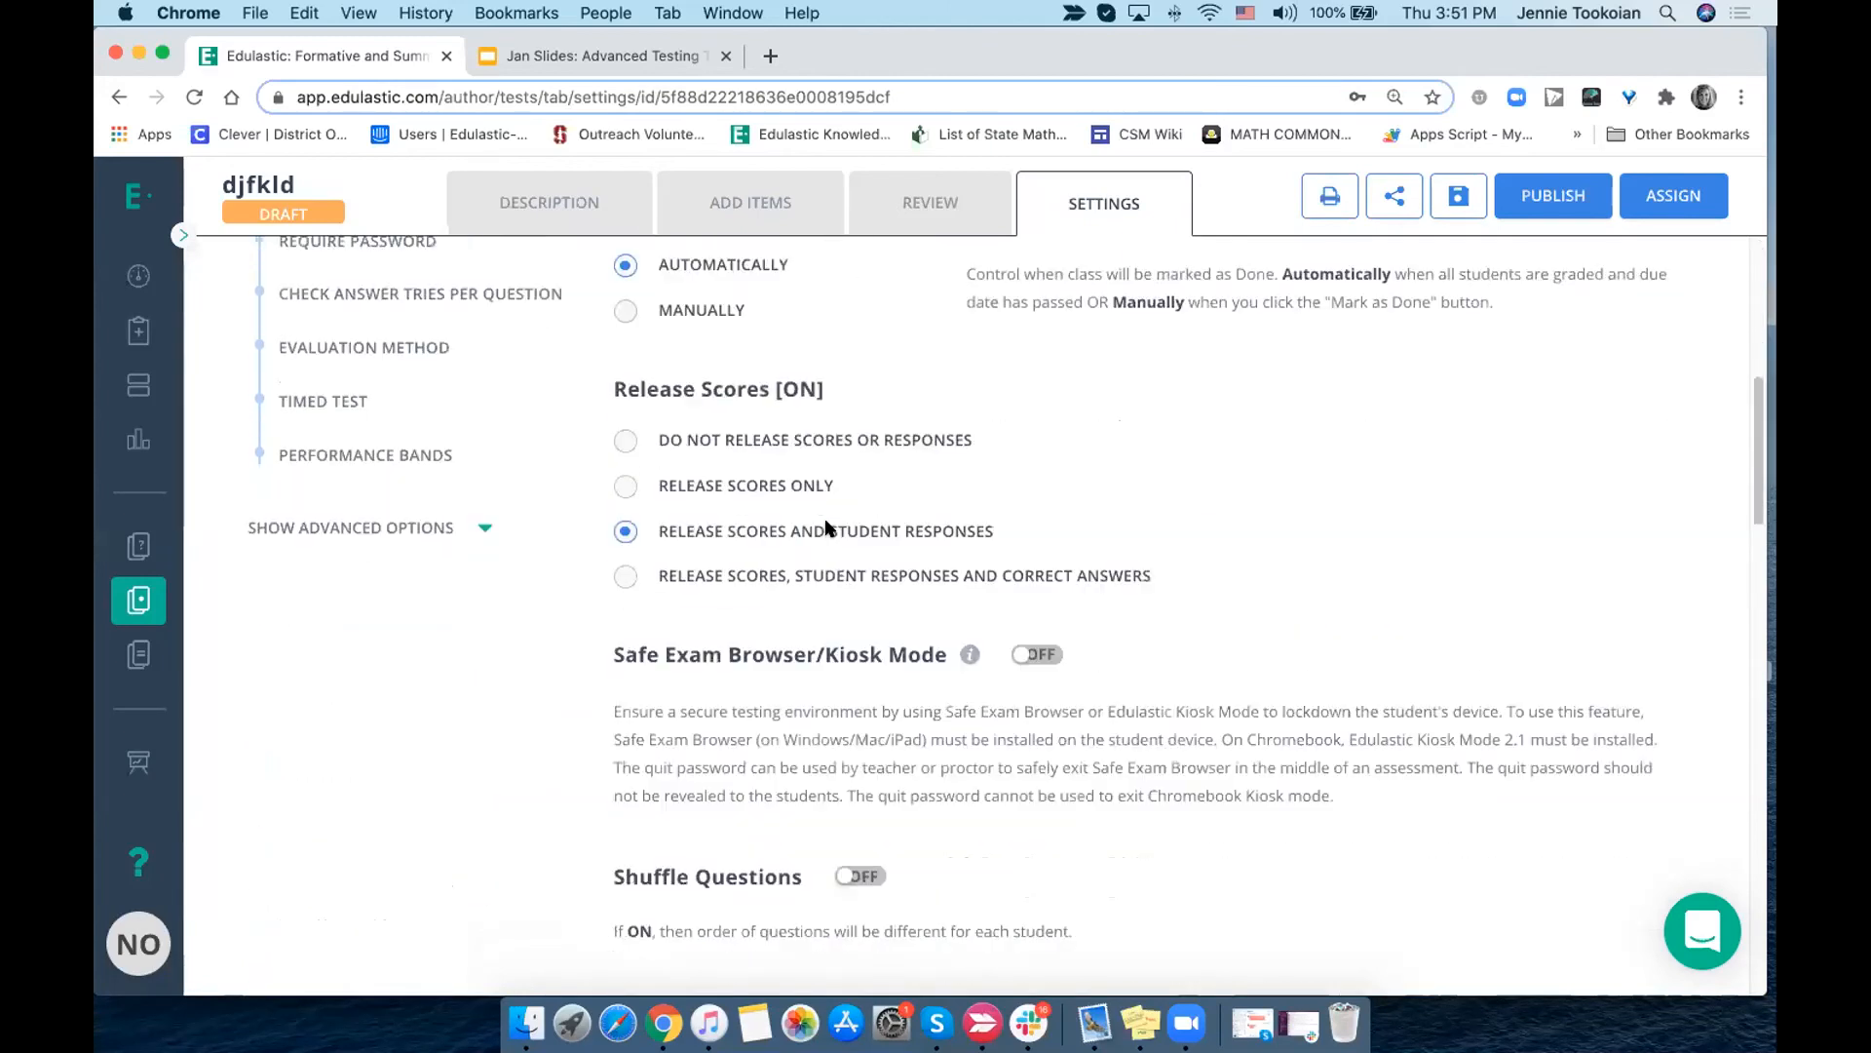
pyautogui.scroll(10, 824, 528)
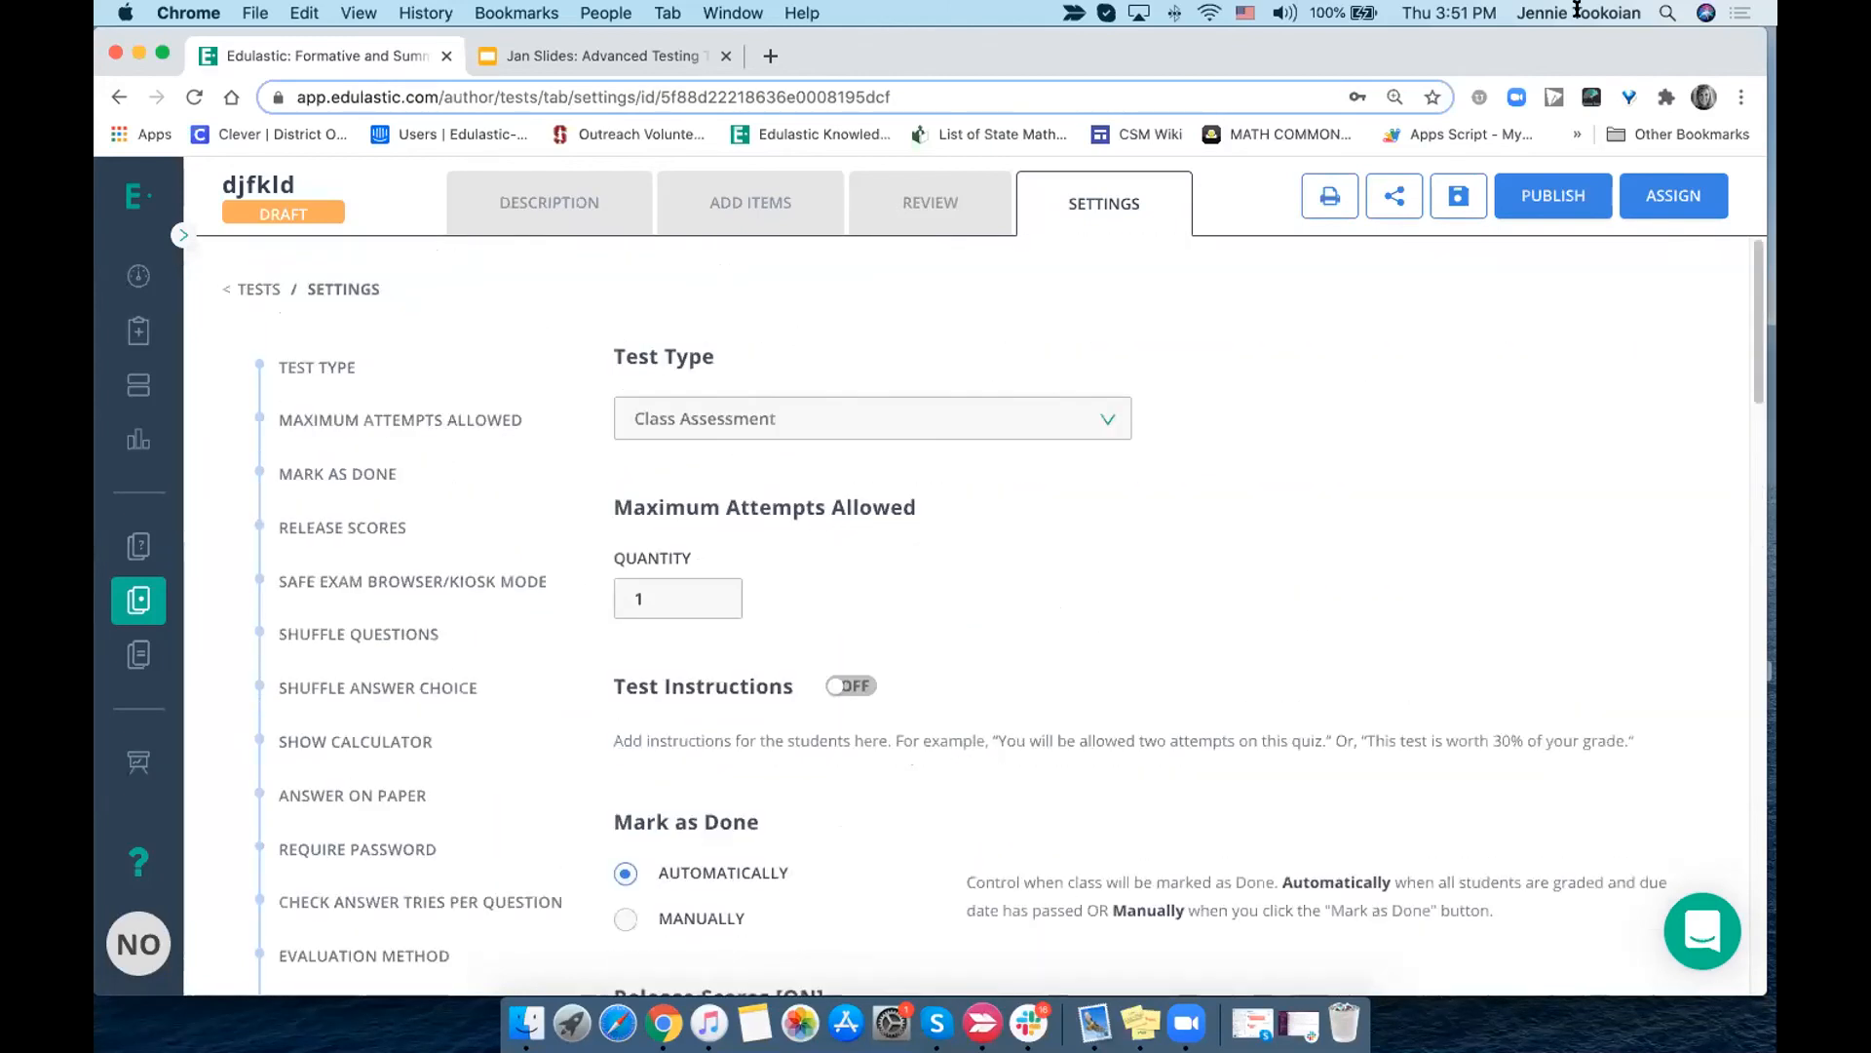
# - Clone the djfkld test from the test library, creating a clone of all its items upfront
pyautogui.click(138, 597)
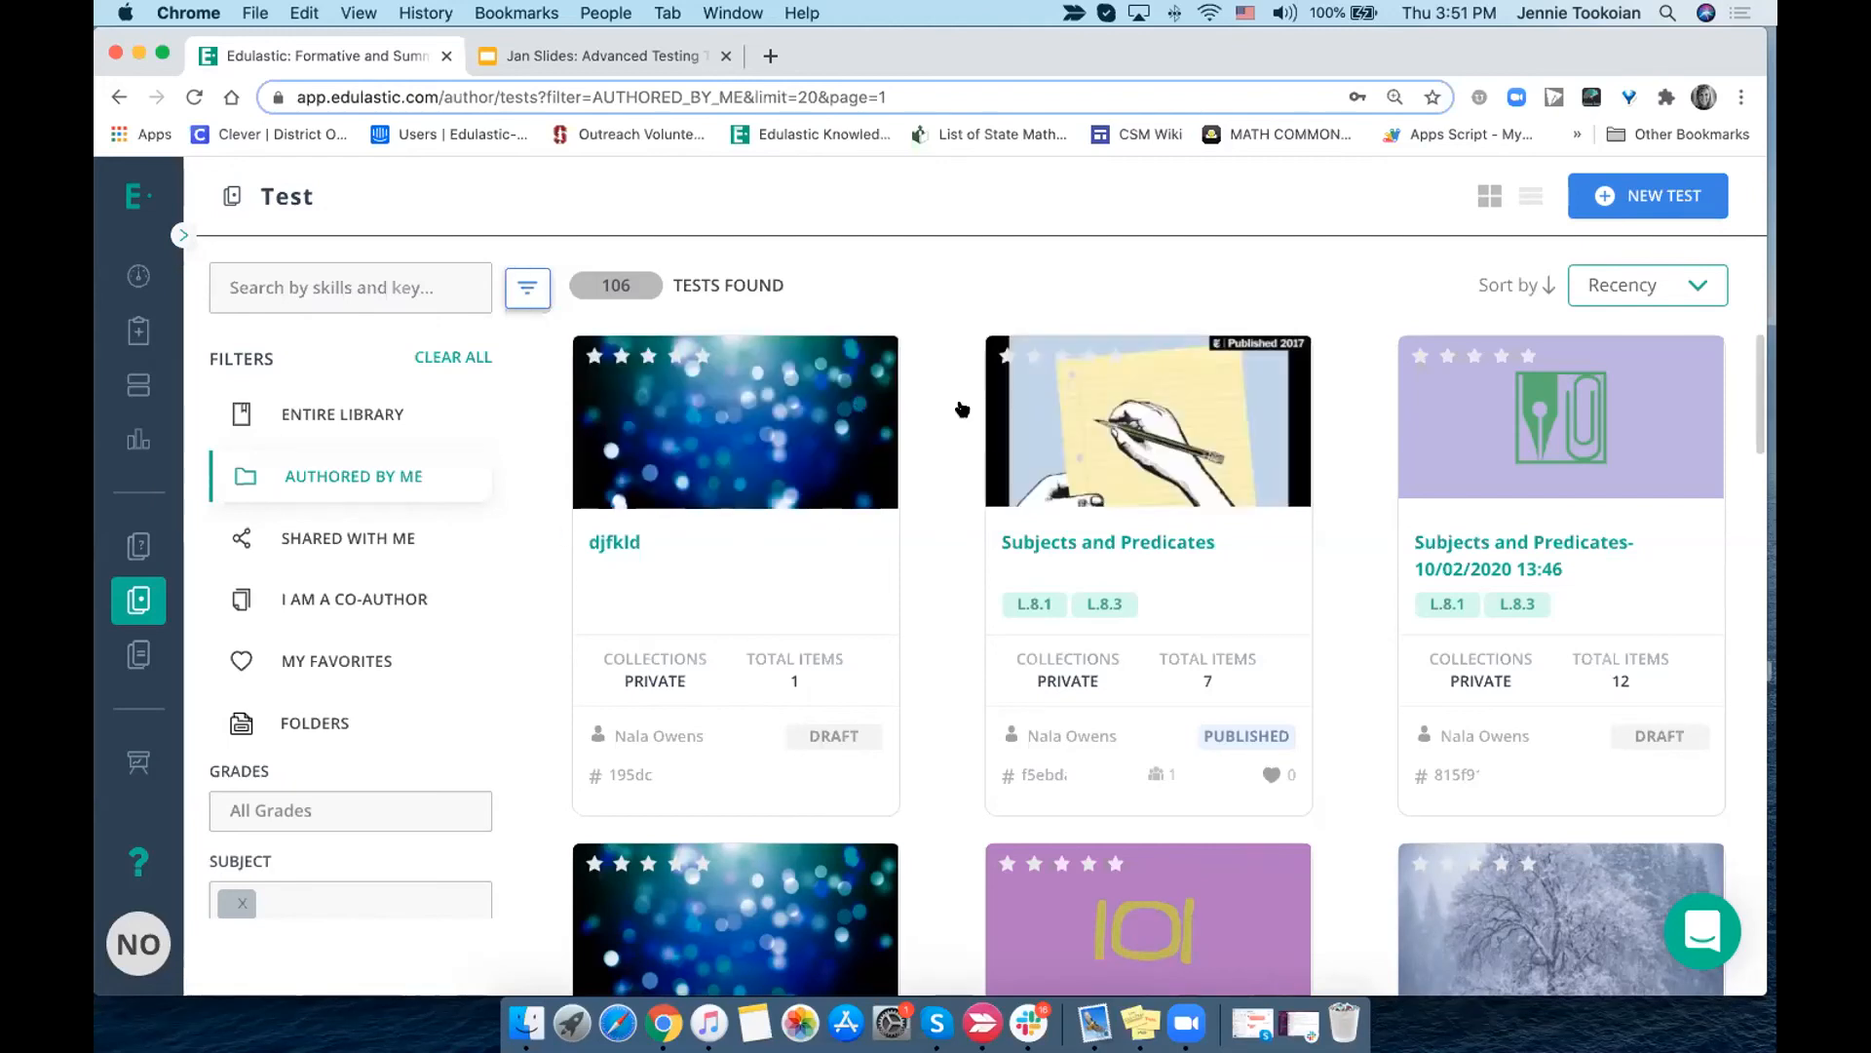
pyautogui.click(903, 477)
pyautogui.click(1240, 375)
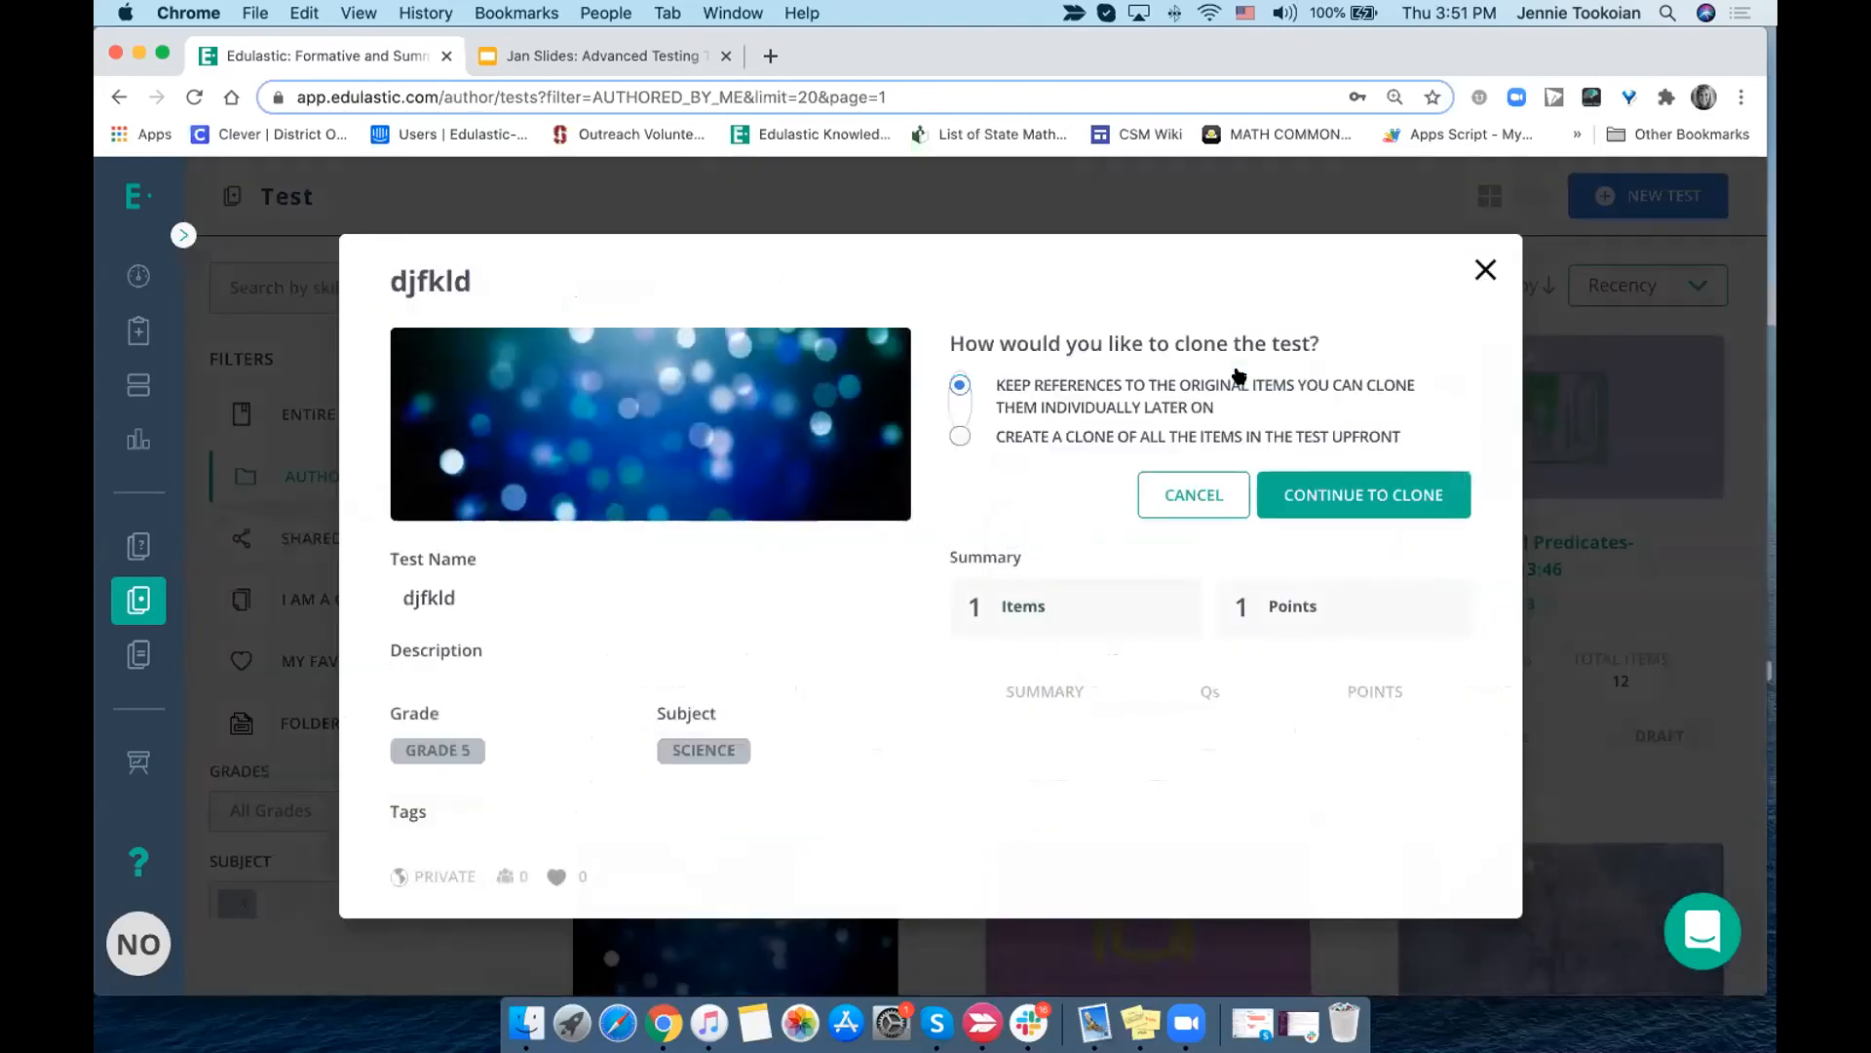
pyautogui.click(1083, 435)
pyautogui.click(1353, 488)
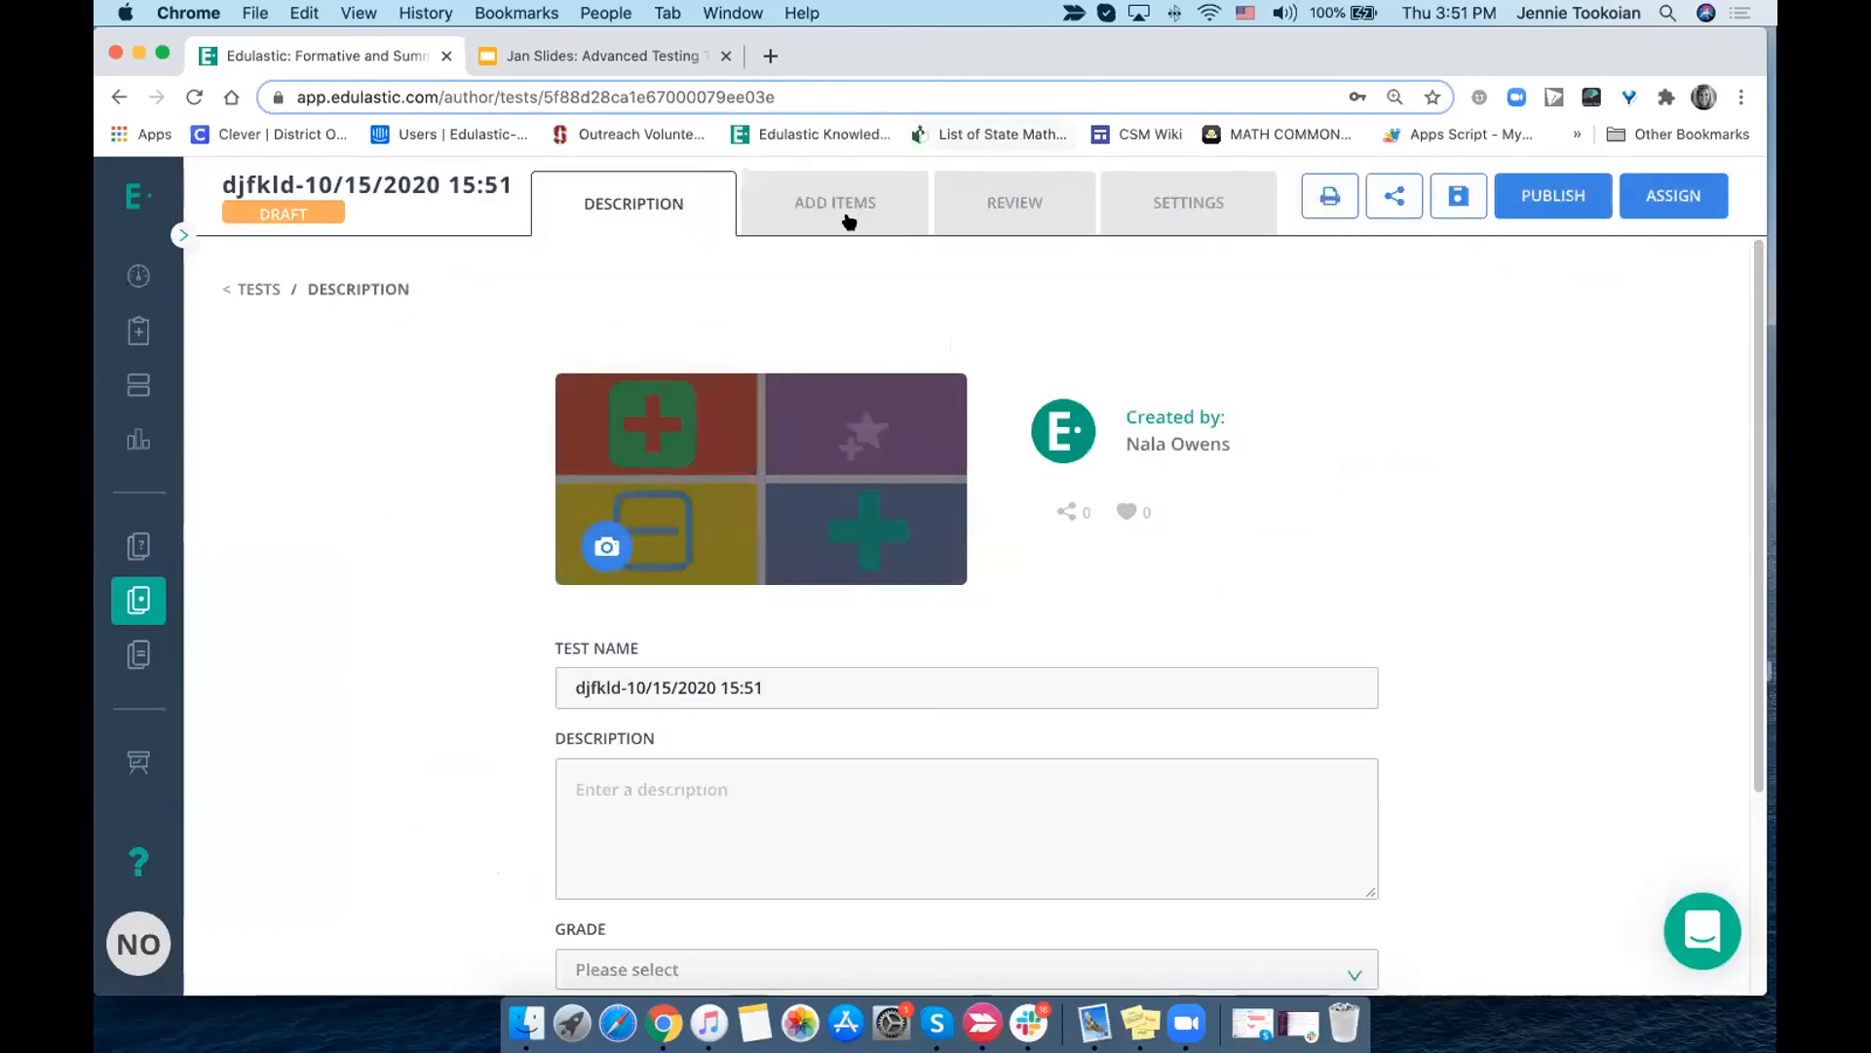
# - Preview the −5 + (−4) question in the cloned test's review and open it for editing
pyautogui.click(848, 218)
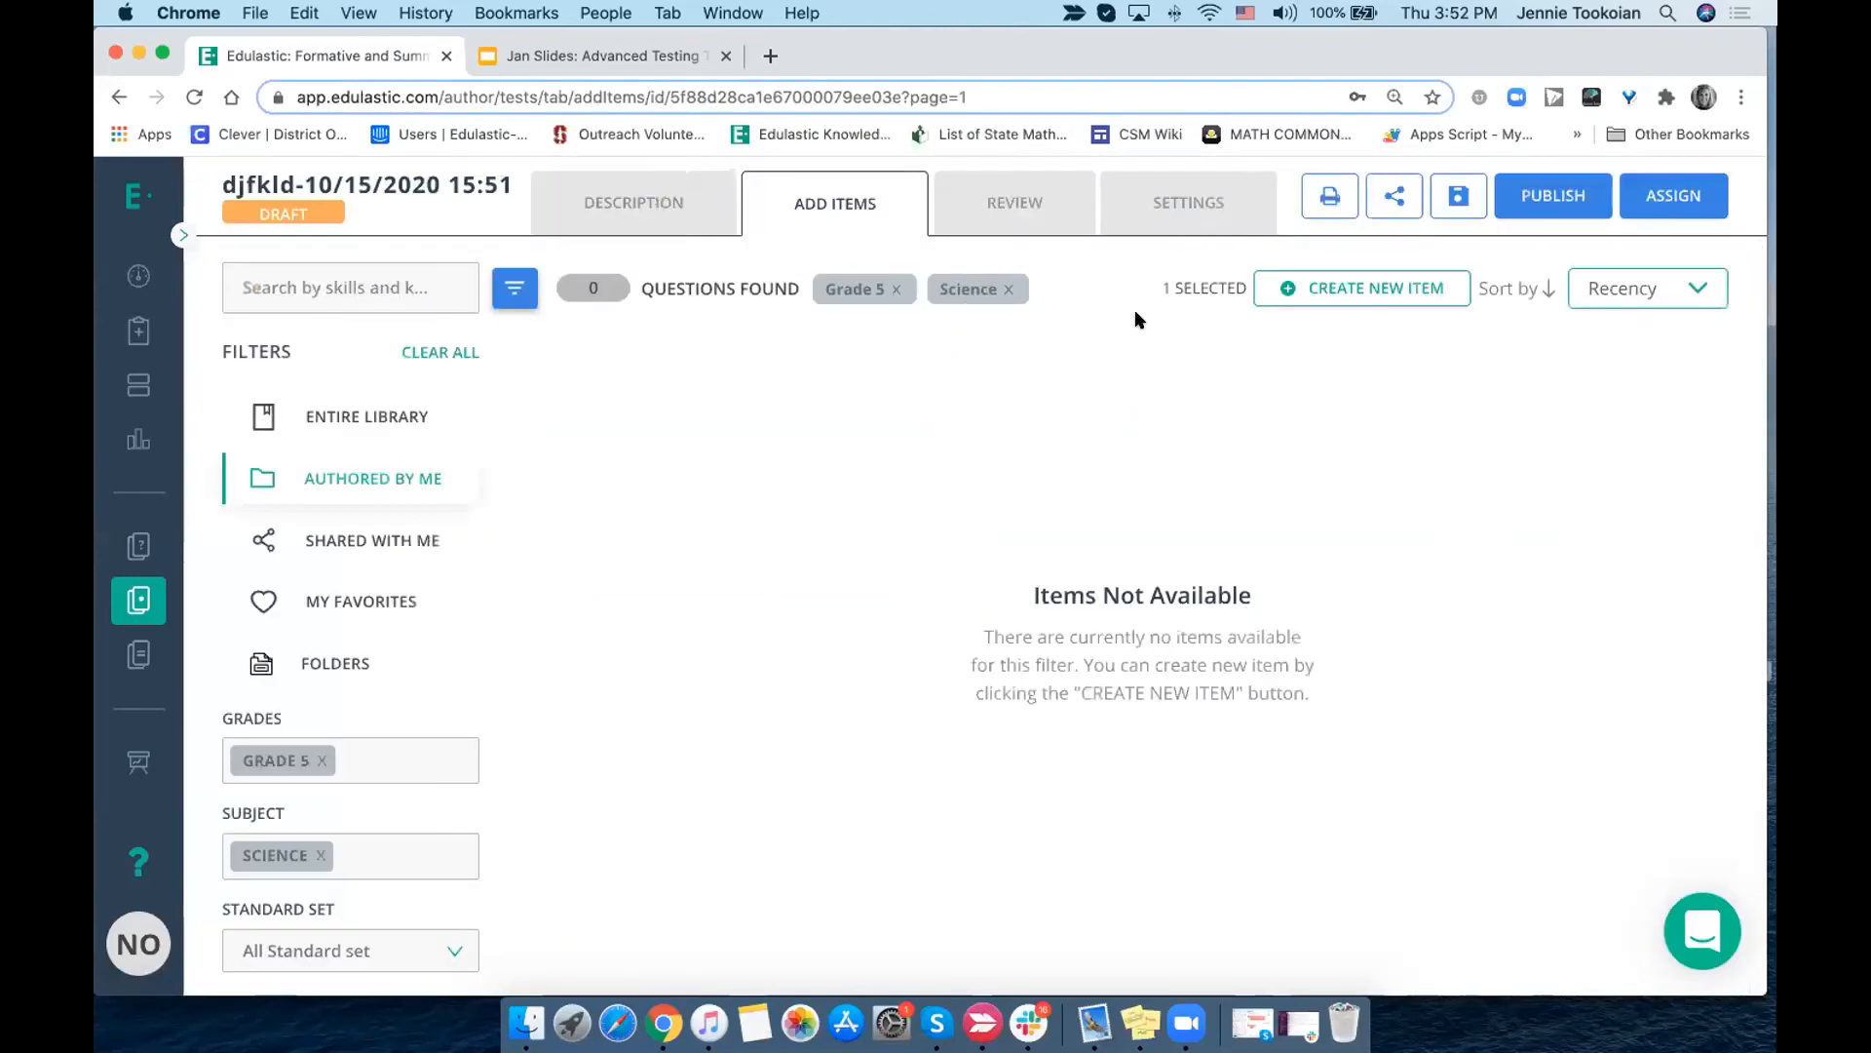
pyautogui.click(1017, 200)
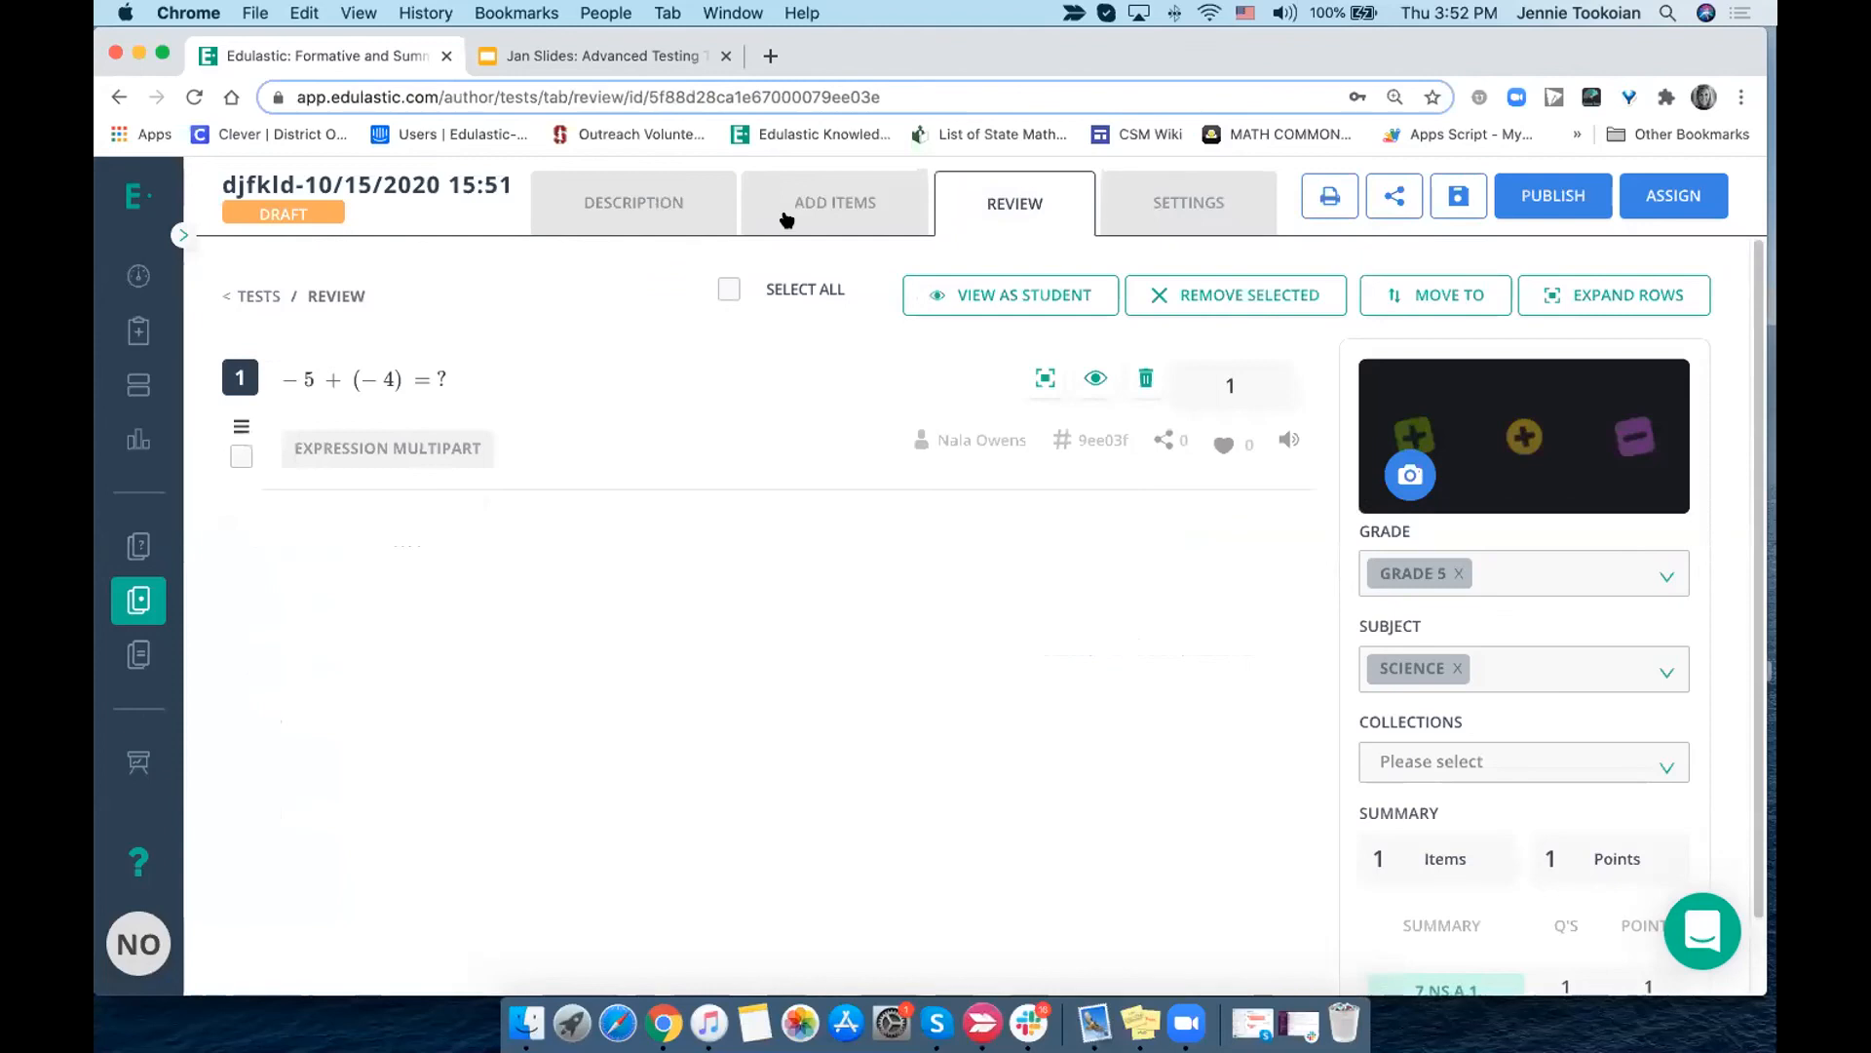
pyautogui.click(724, 391)
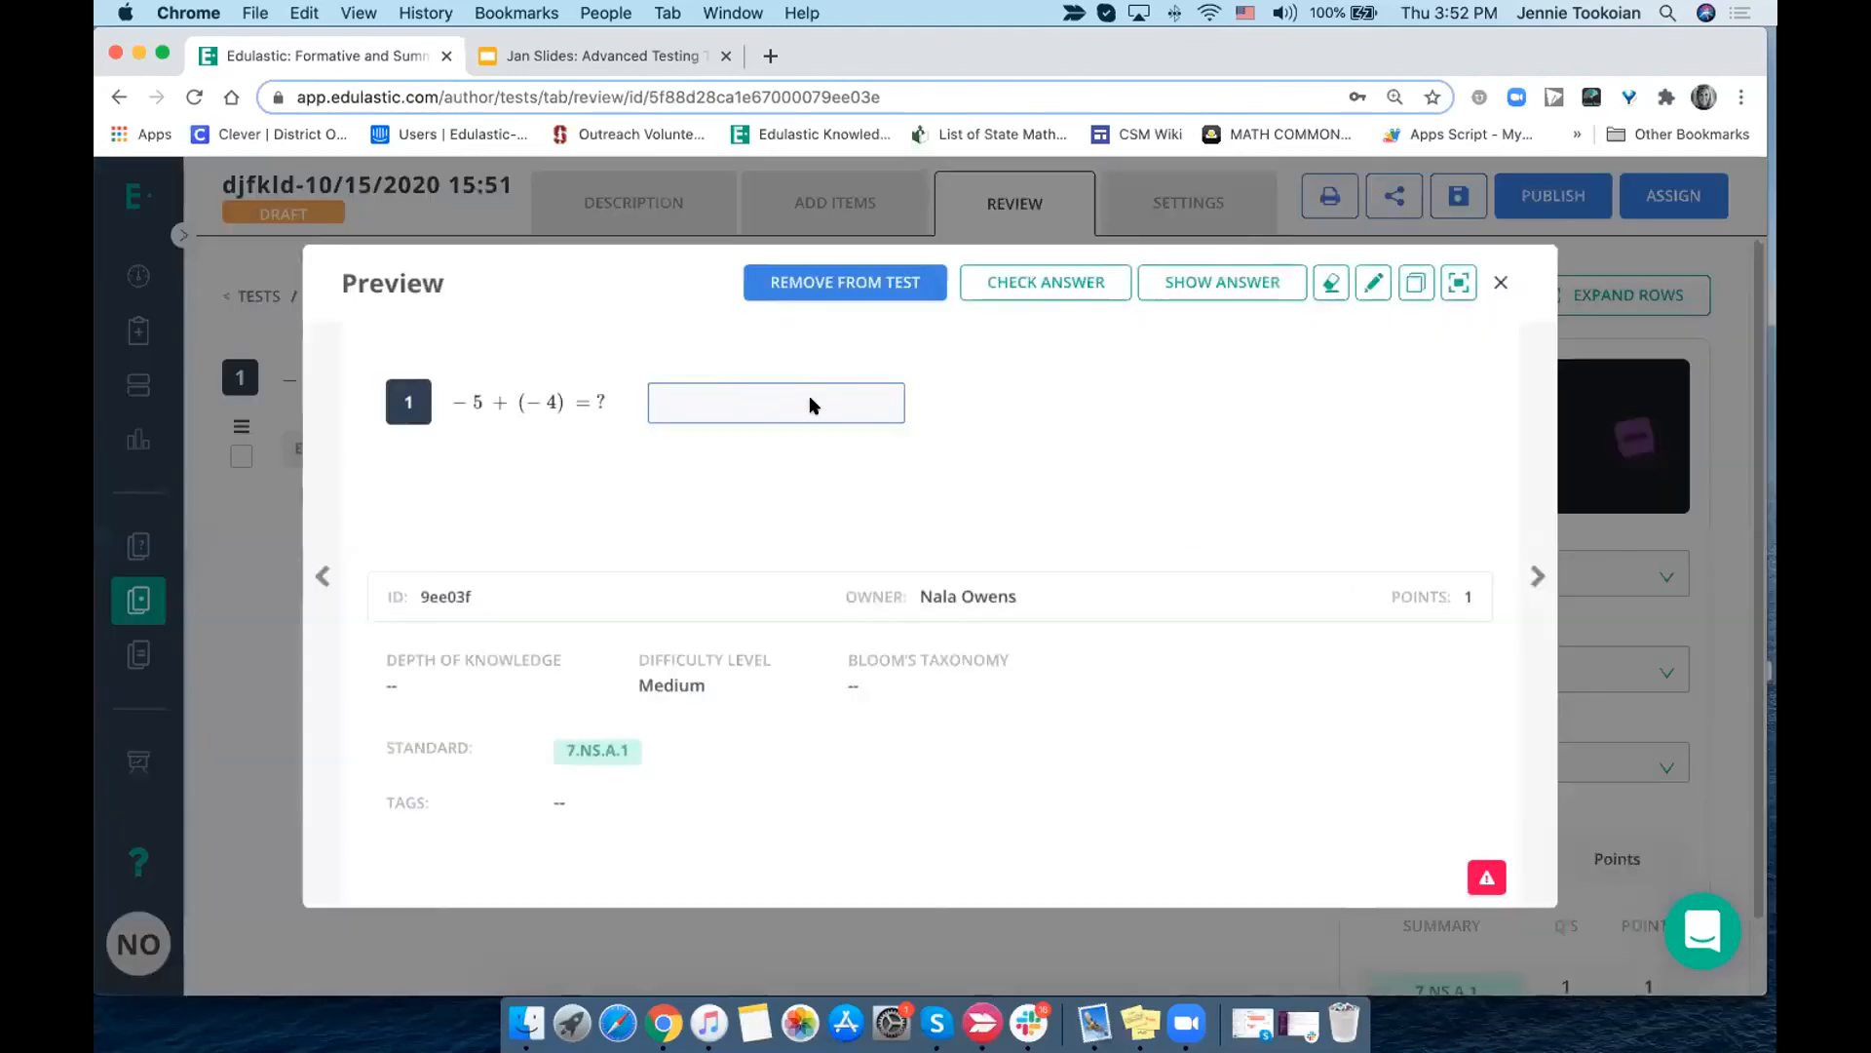
pyautogui.click(1373, 285)
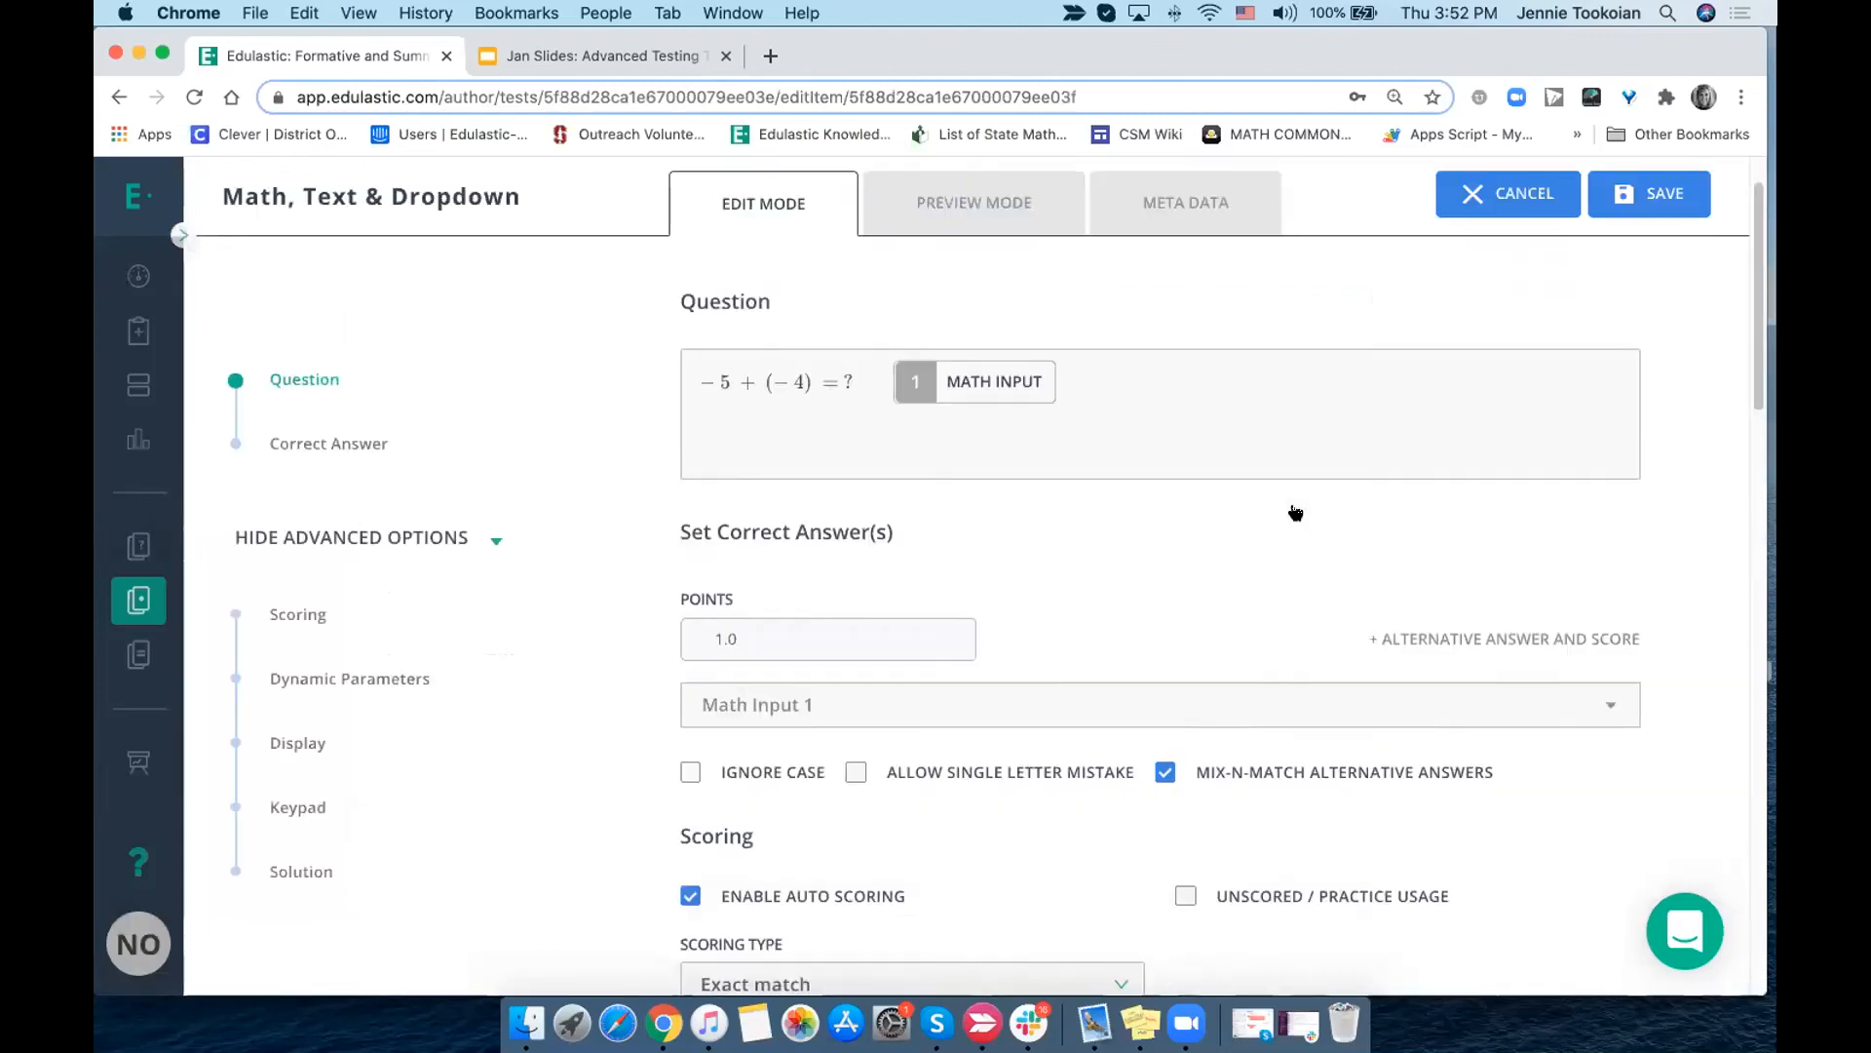
# - Look over the question's scoring, dynamic parameters and display options, cancel the edit, and view the cloned test's item-adding page
pyautogui.scroll(-5, 1297, 515)
pyautogui.scroll(-3, 1297, 515)
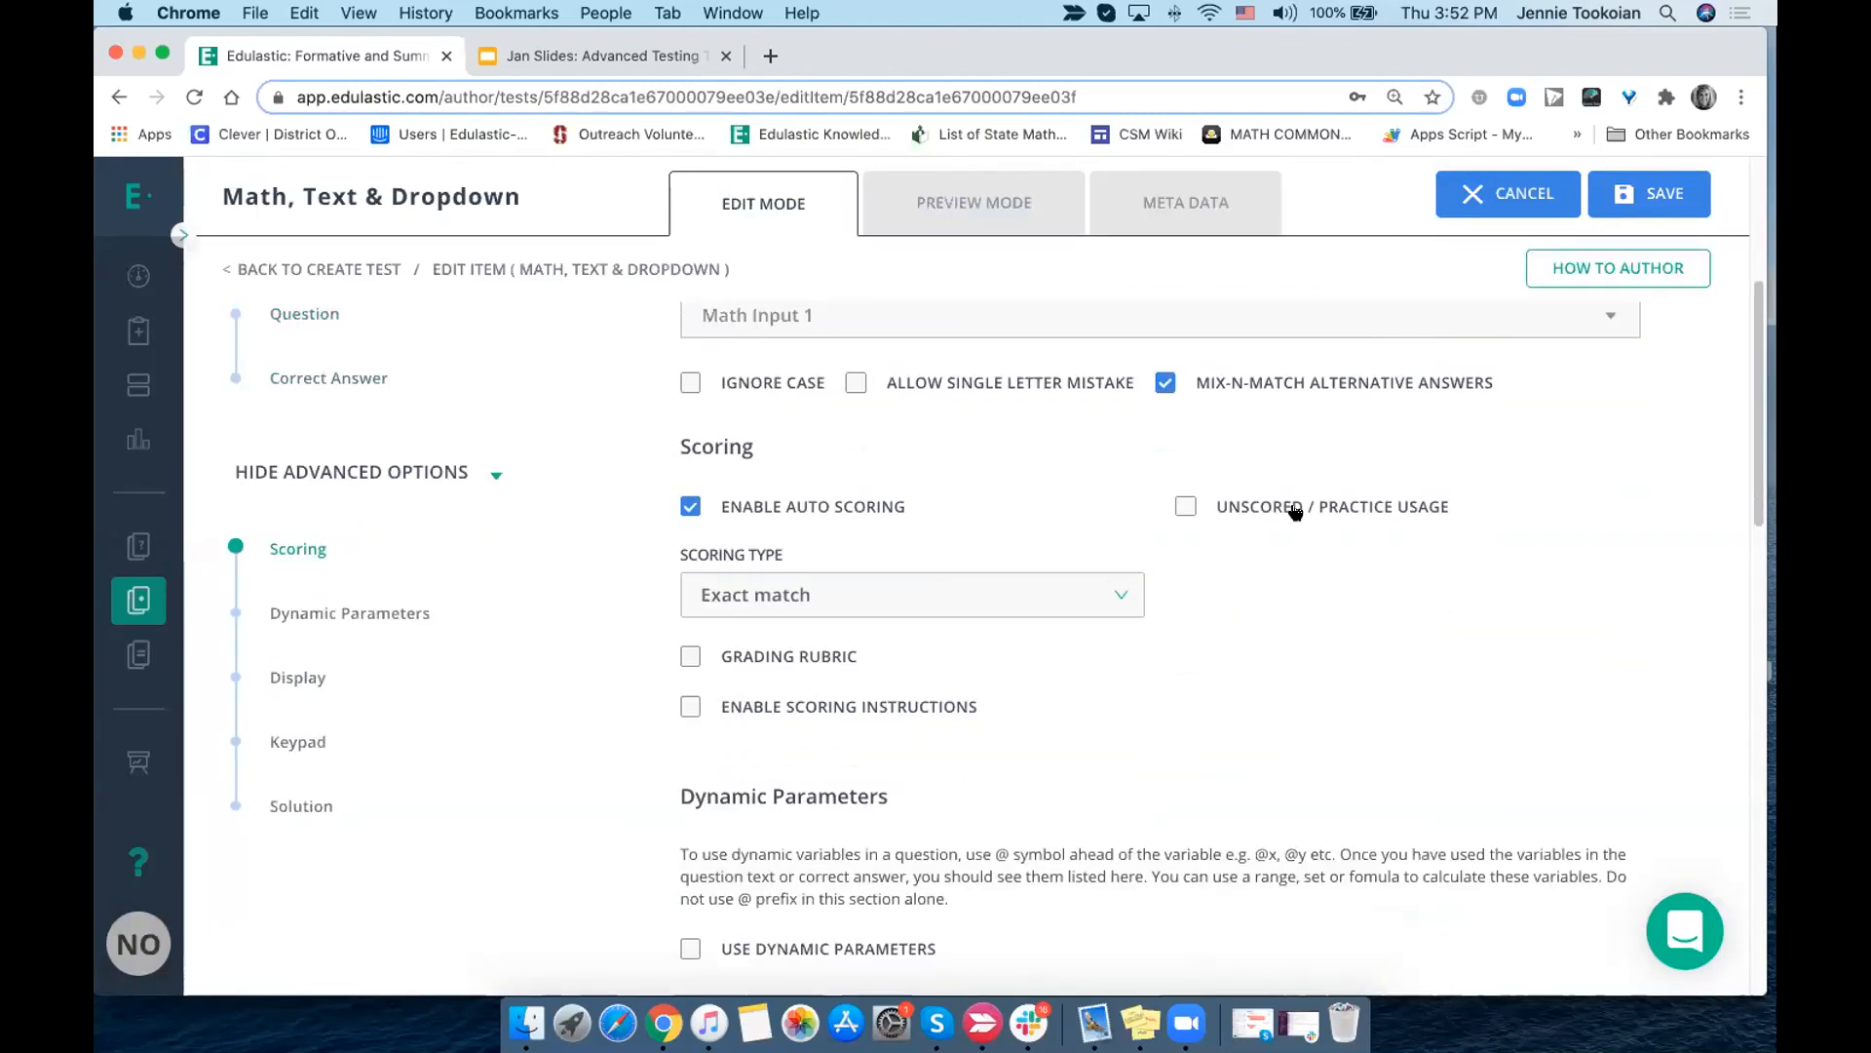
pyautogui.scroll(-3, 1296, 514)
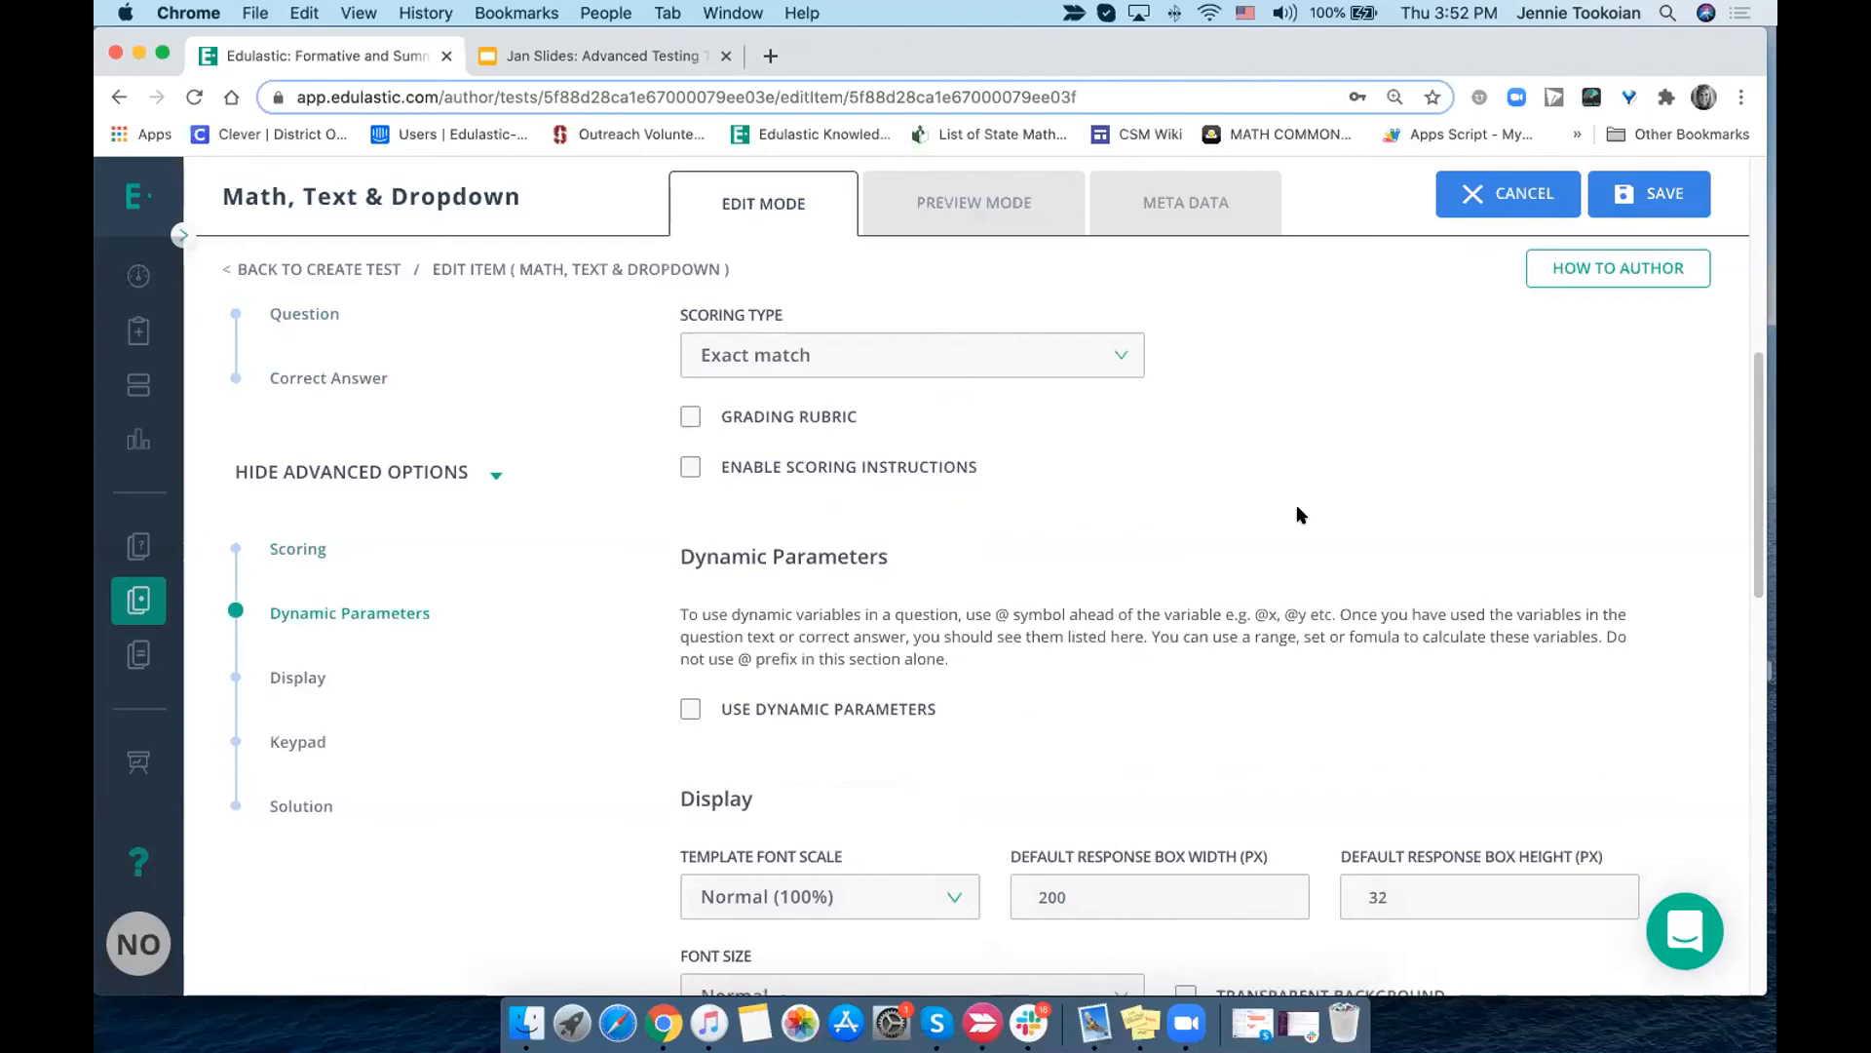
pyautogui.scroll(12, 1296, 515)
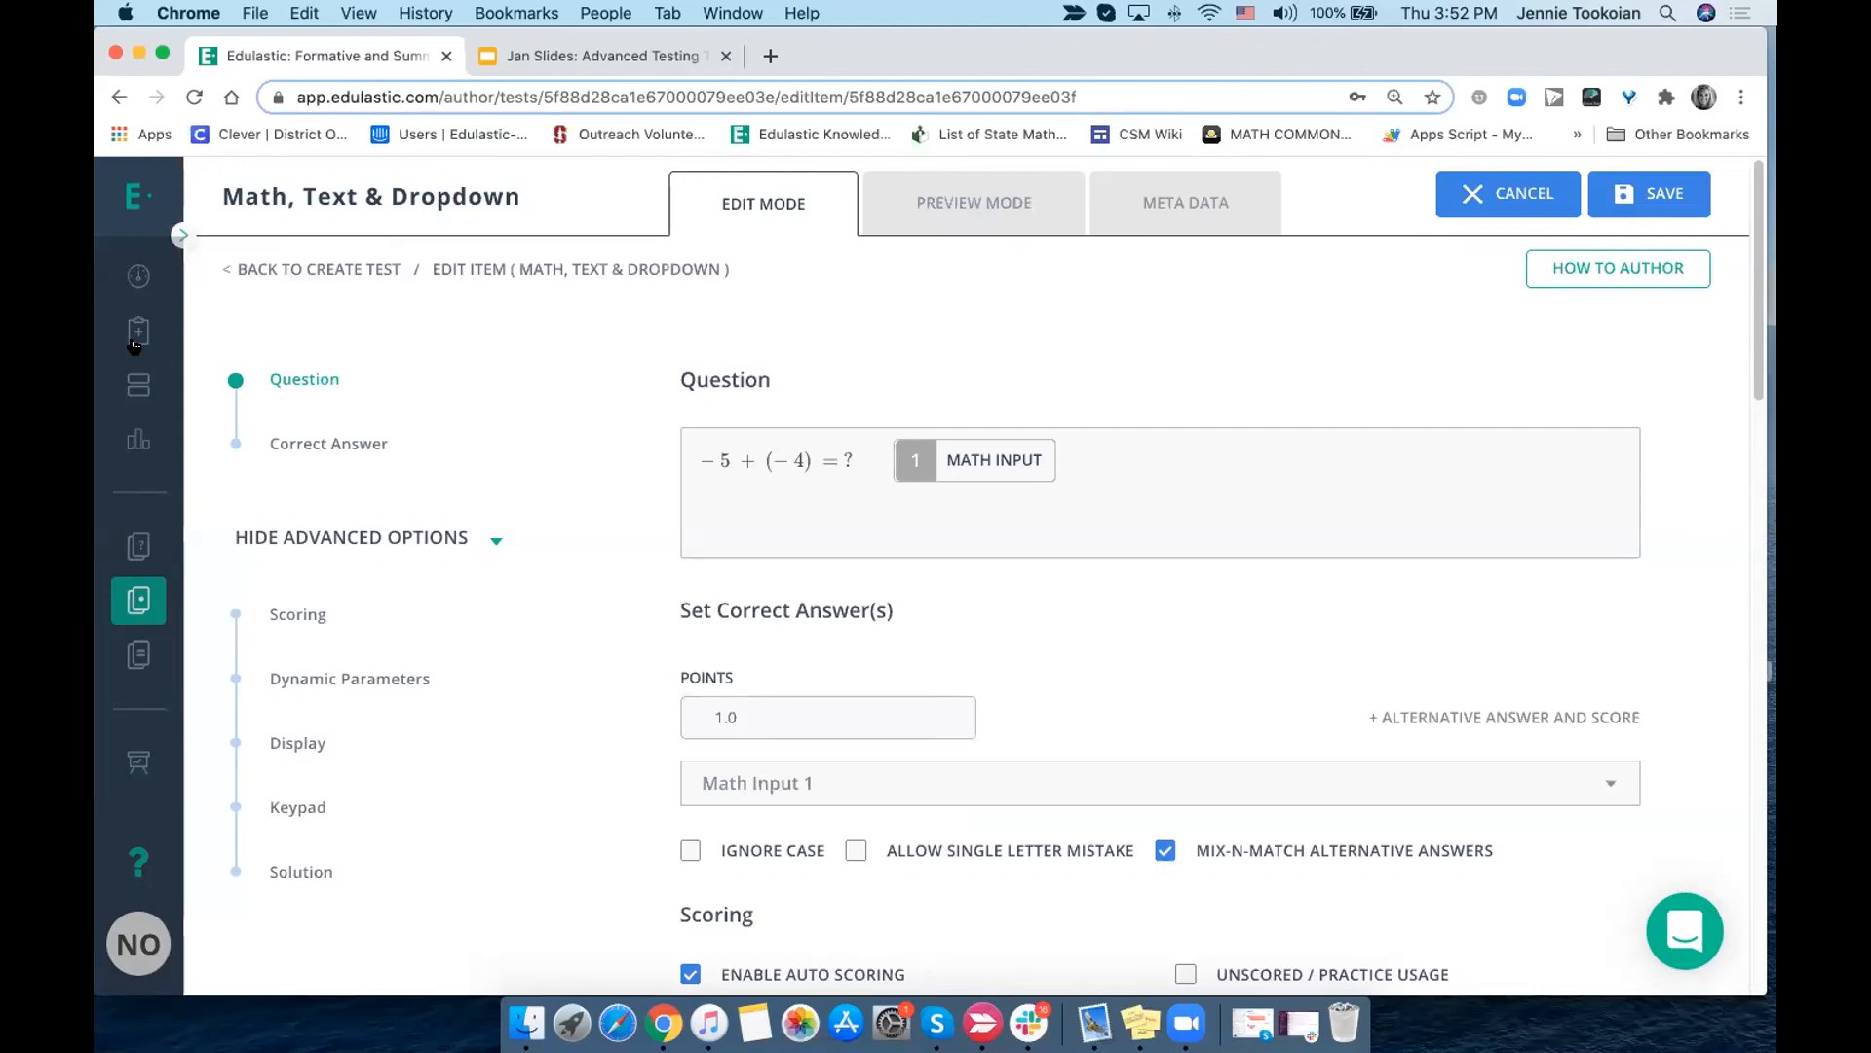
pyautogui.moveTo(136, 344)
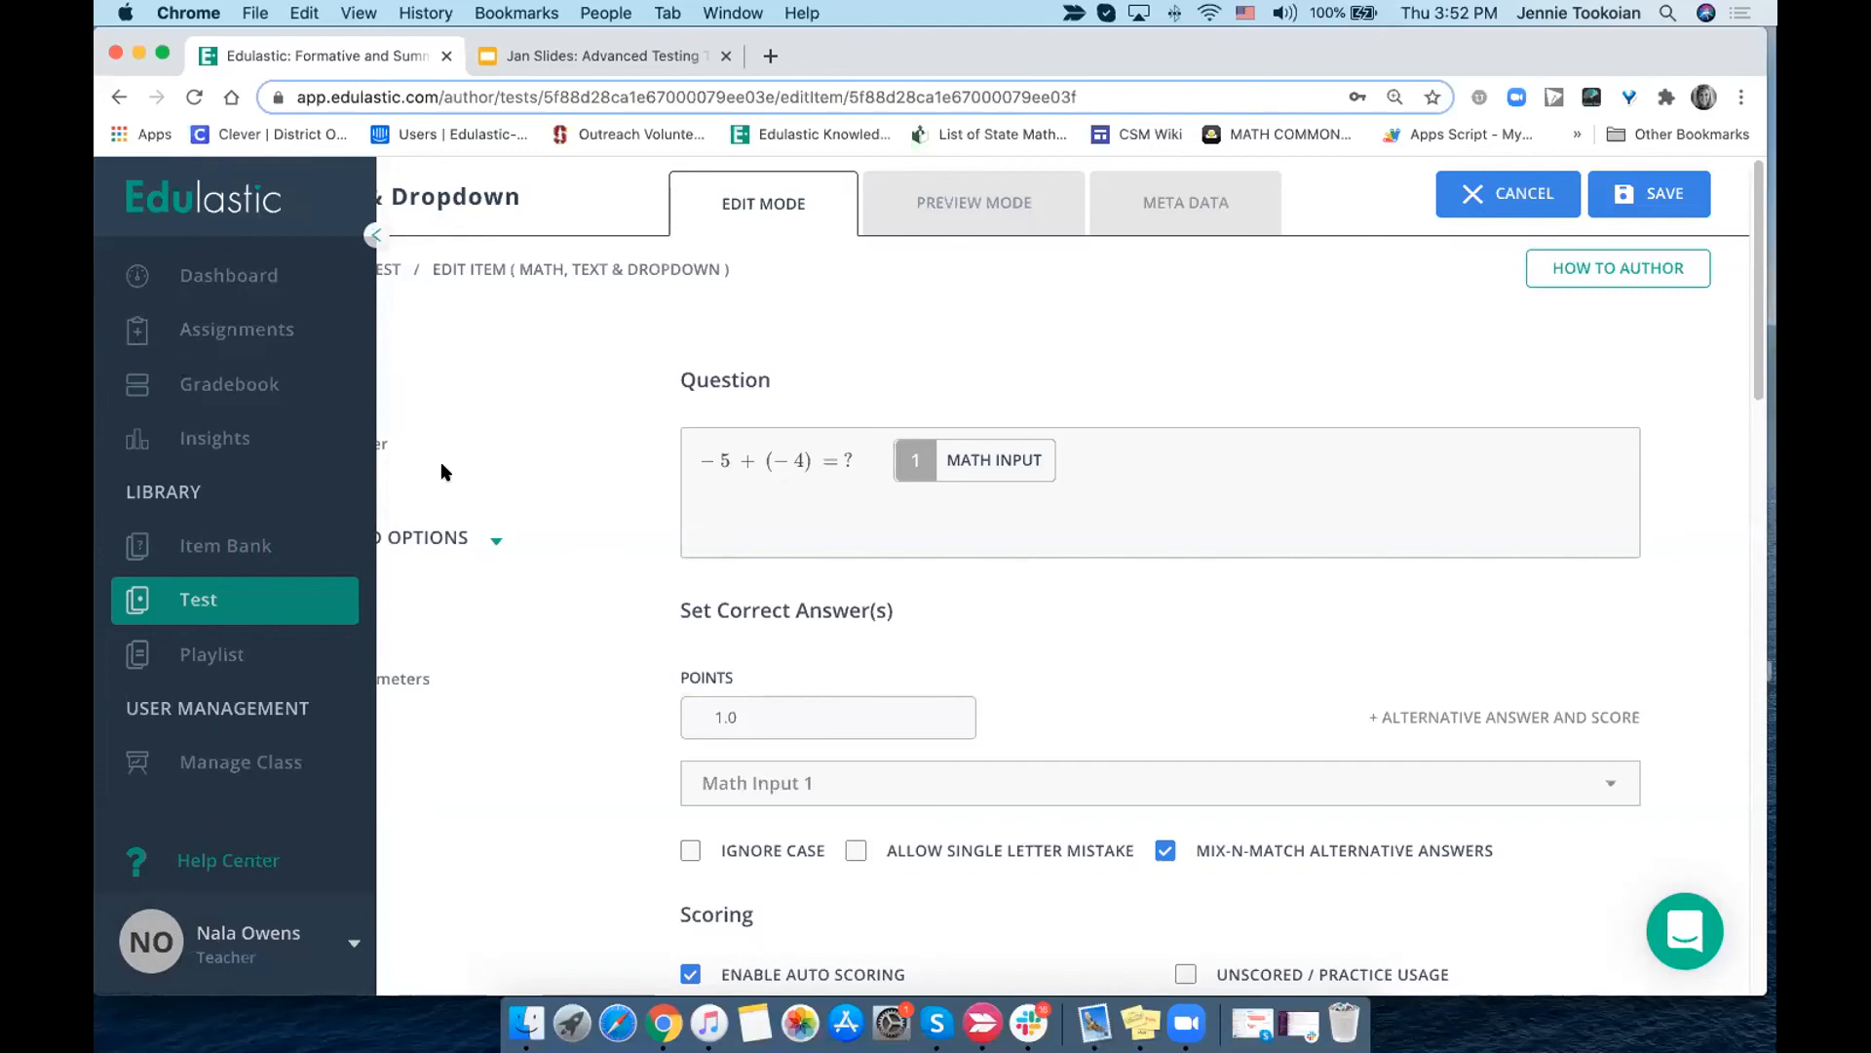
pyautogui.click(1475, 199)
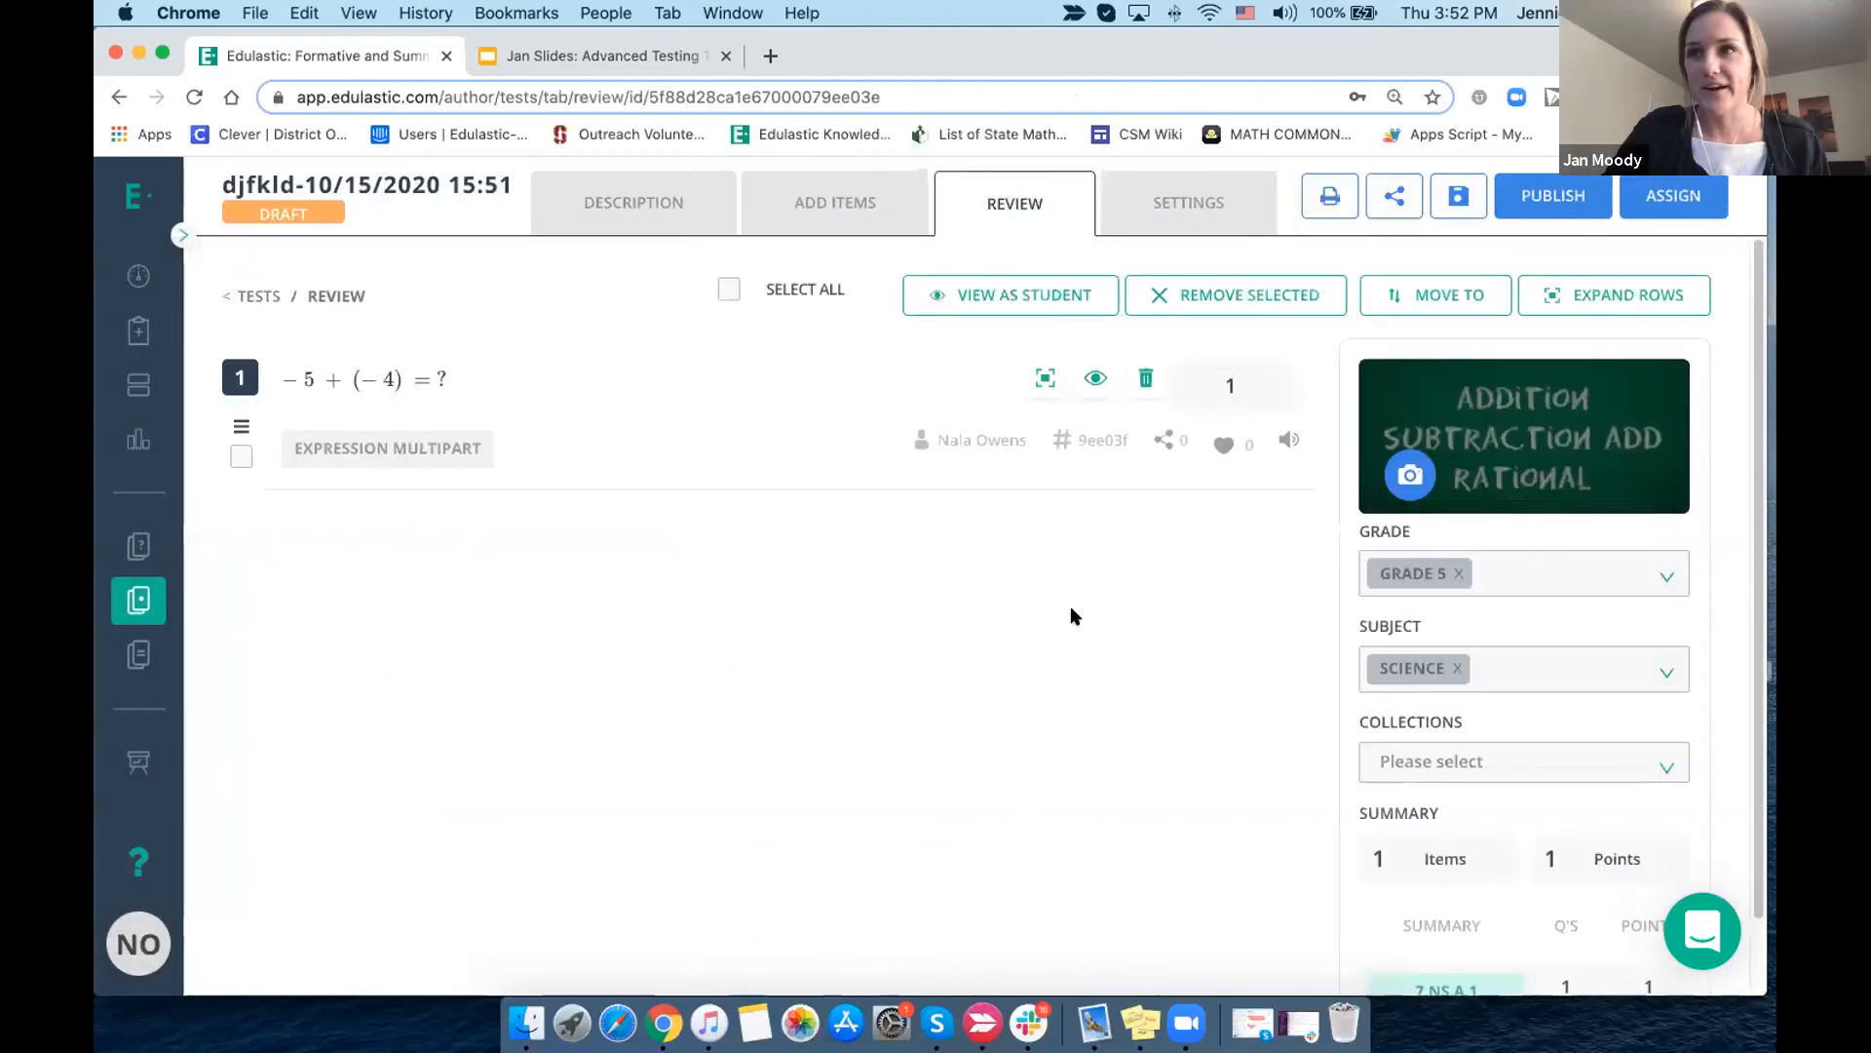
pyautogui.click(824, 216)
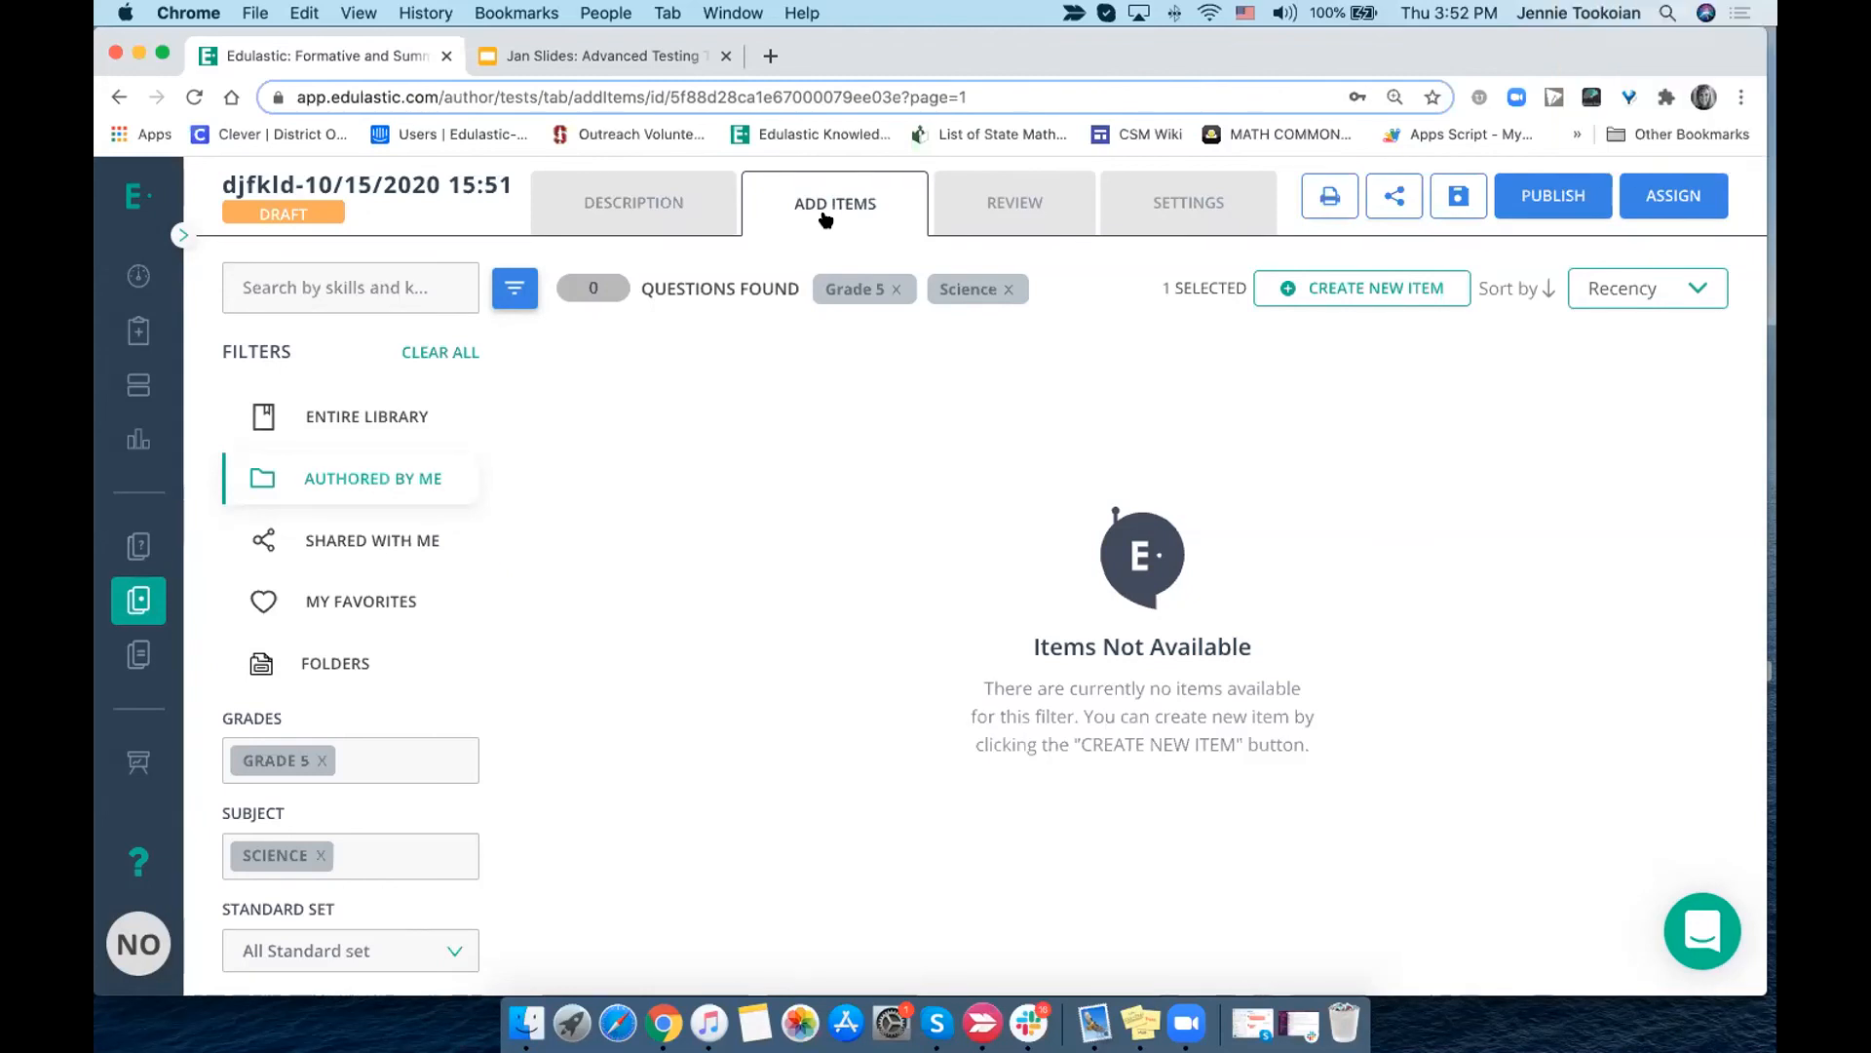
# - Examine the Subjects and Predicates live class boards for the 1st Period and Period 5 classes, including the 1st Period board's assignment actions
pyautogui.click(139, 330)
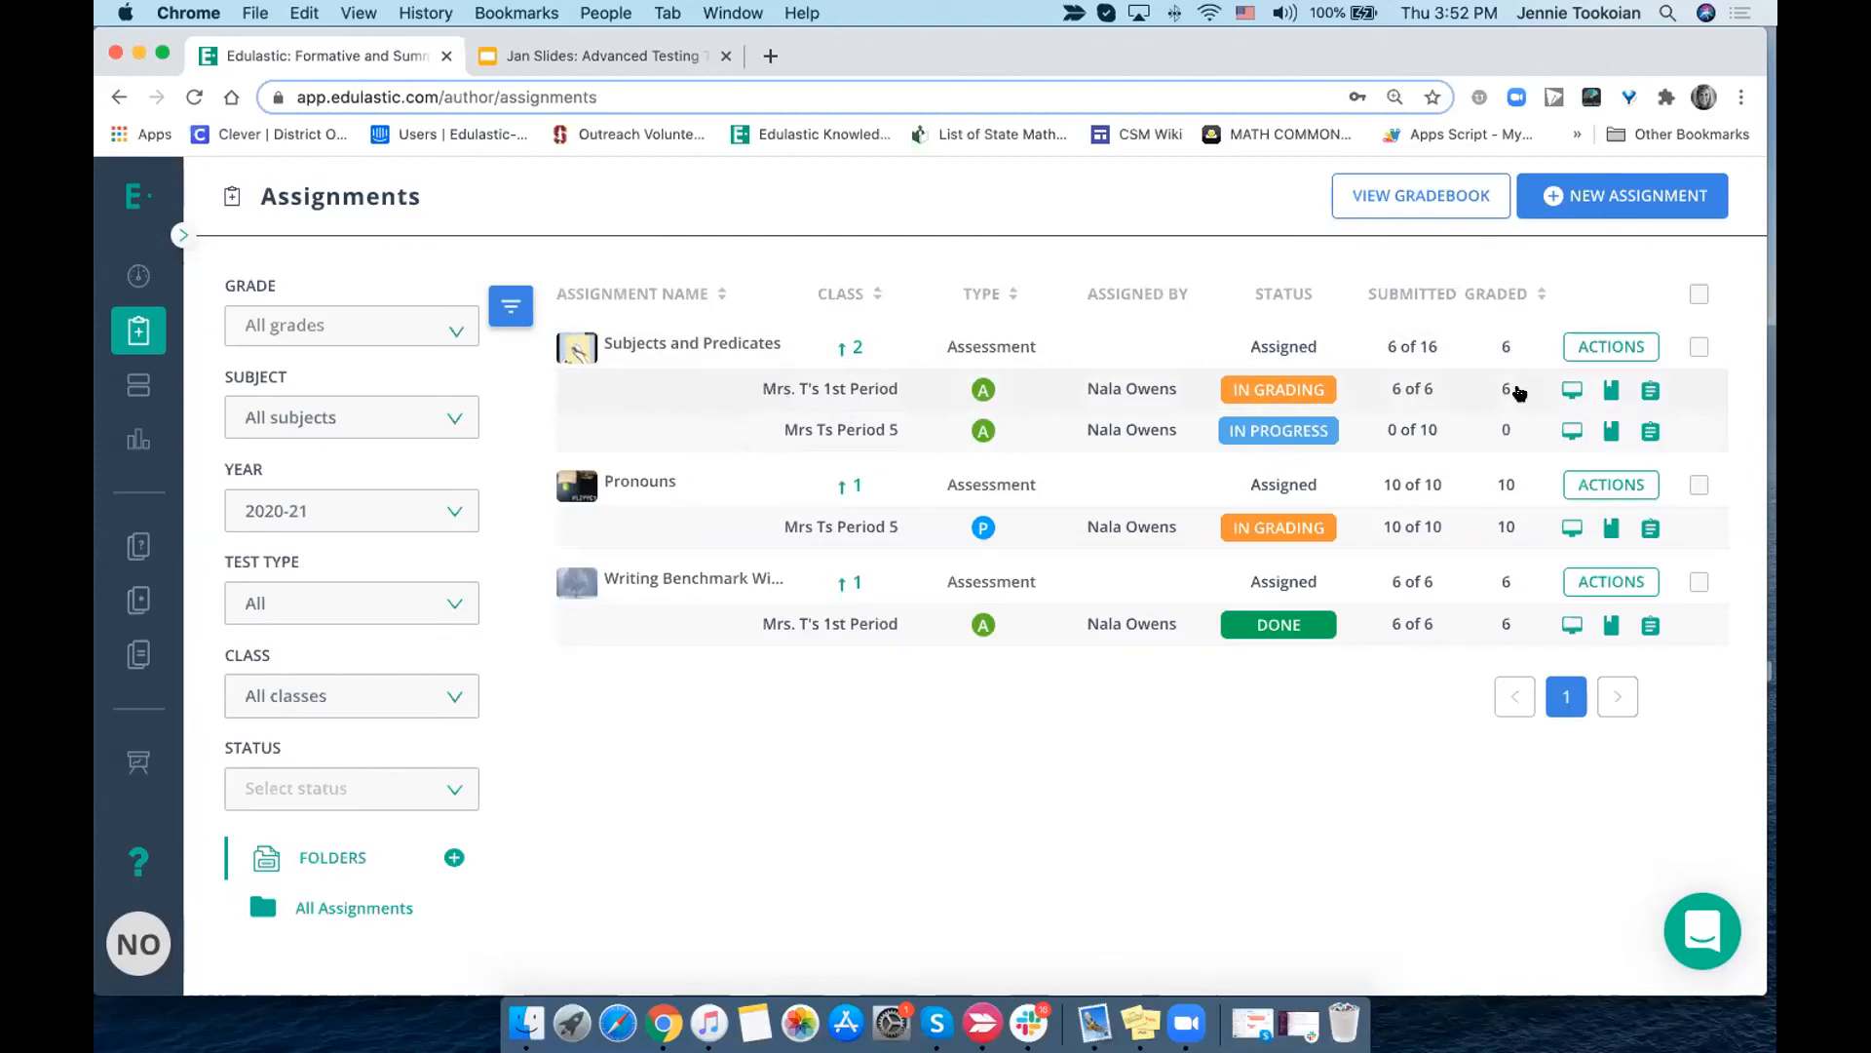
pyautogui.click(1567, 393)
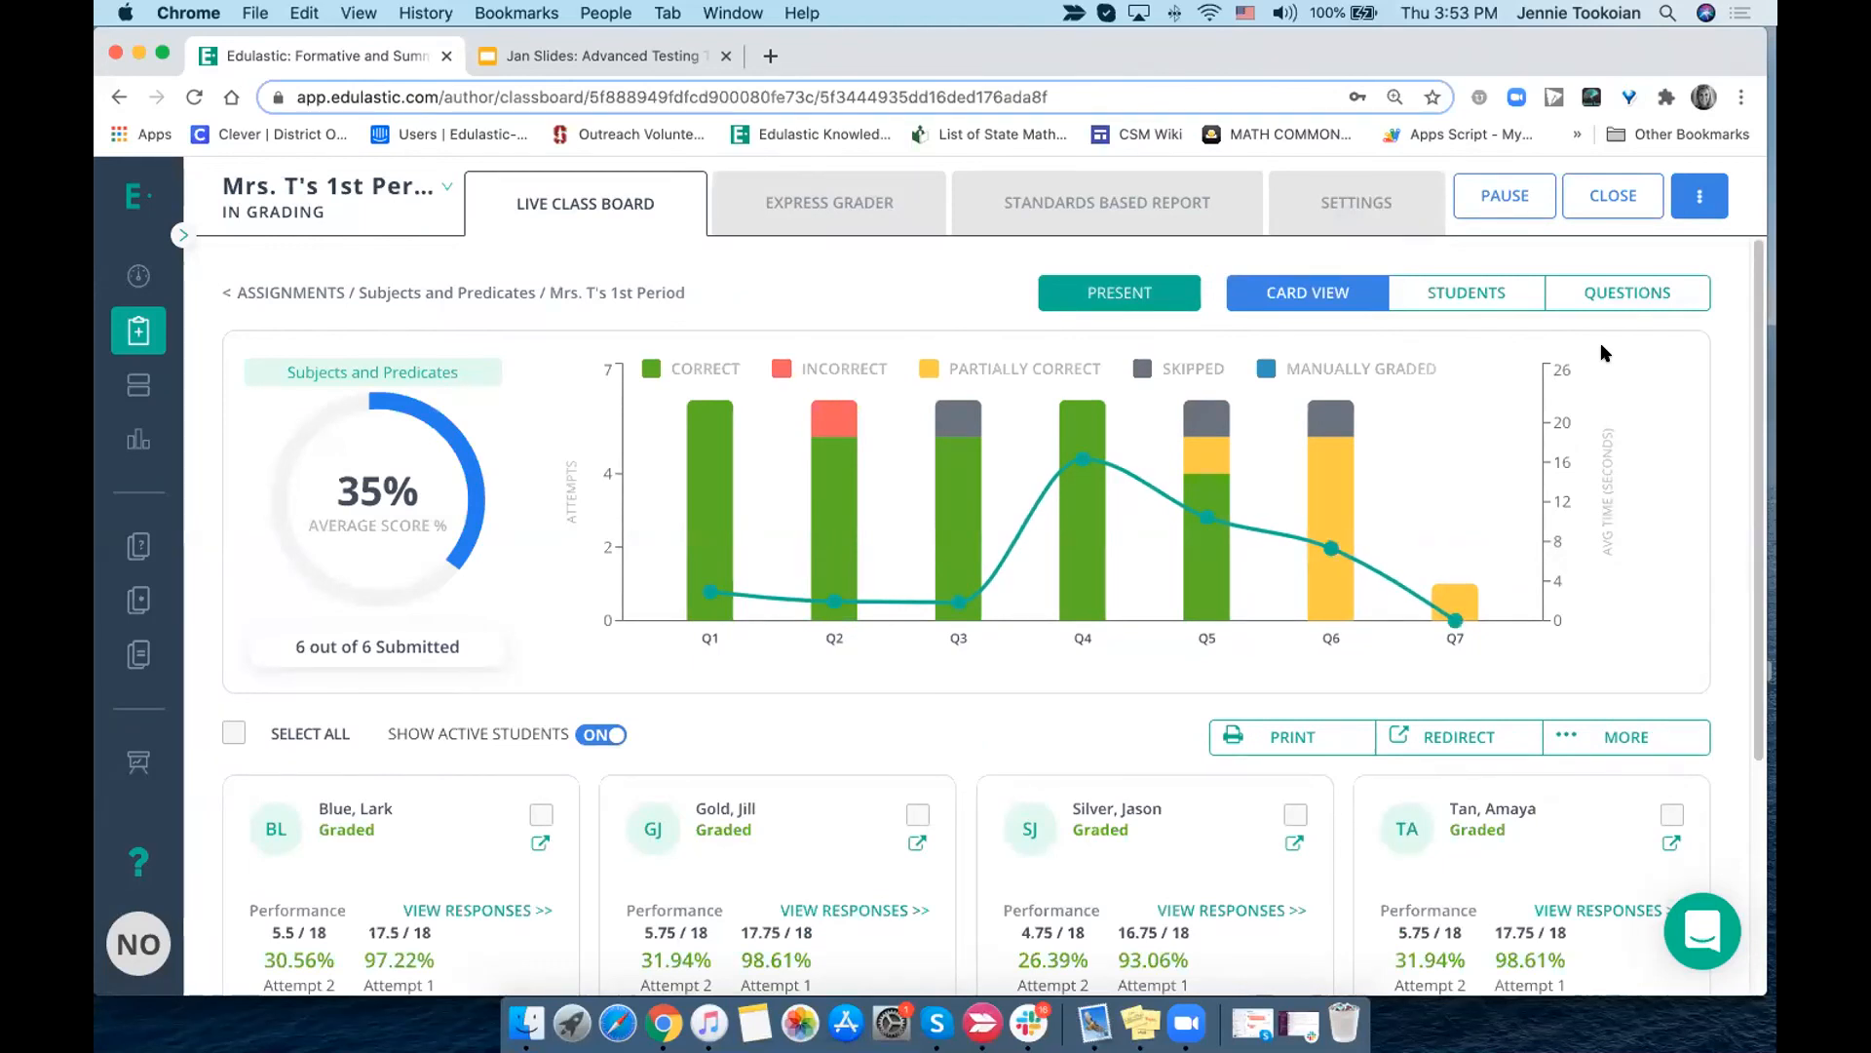
pyautogui.click(1700, 206)
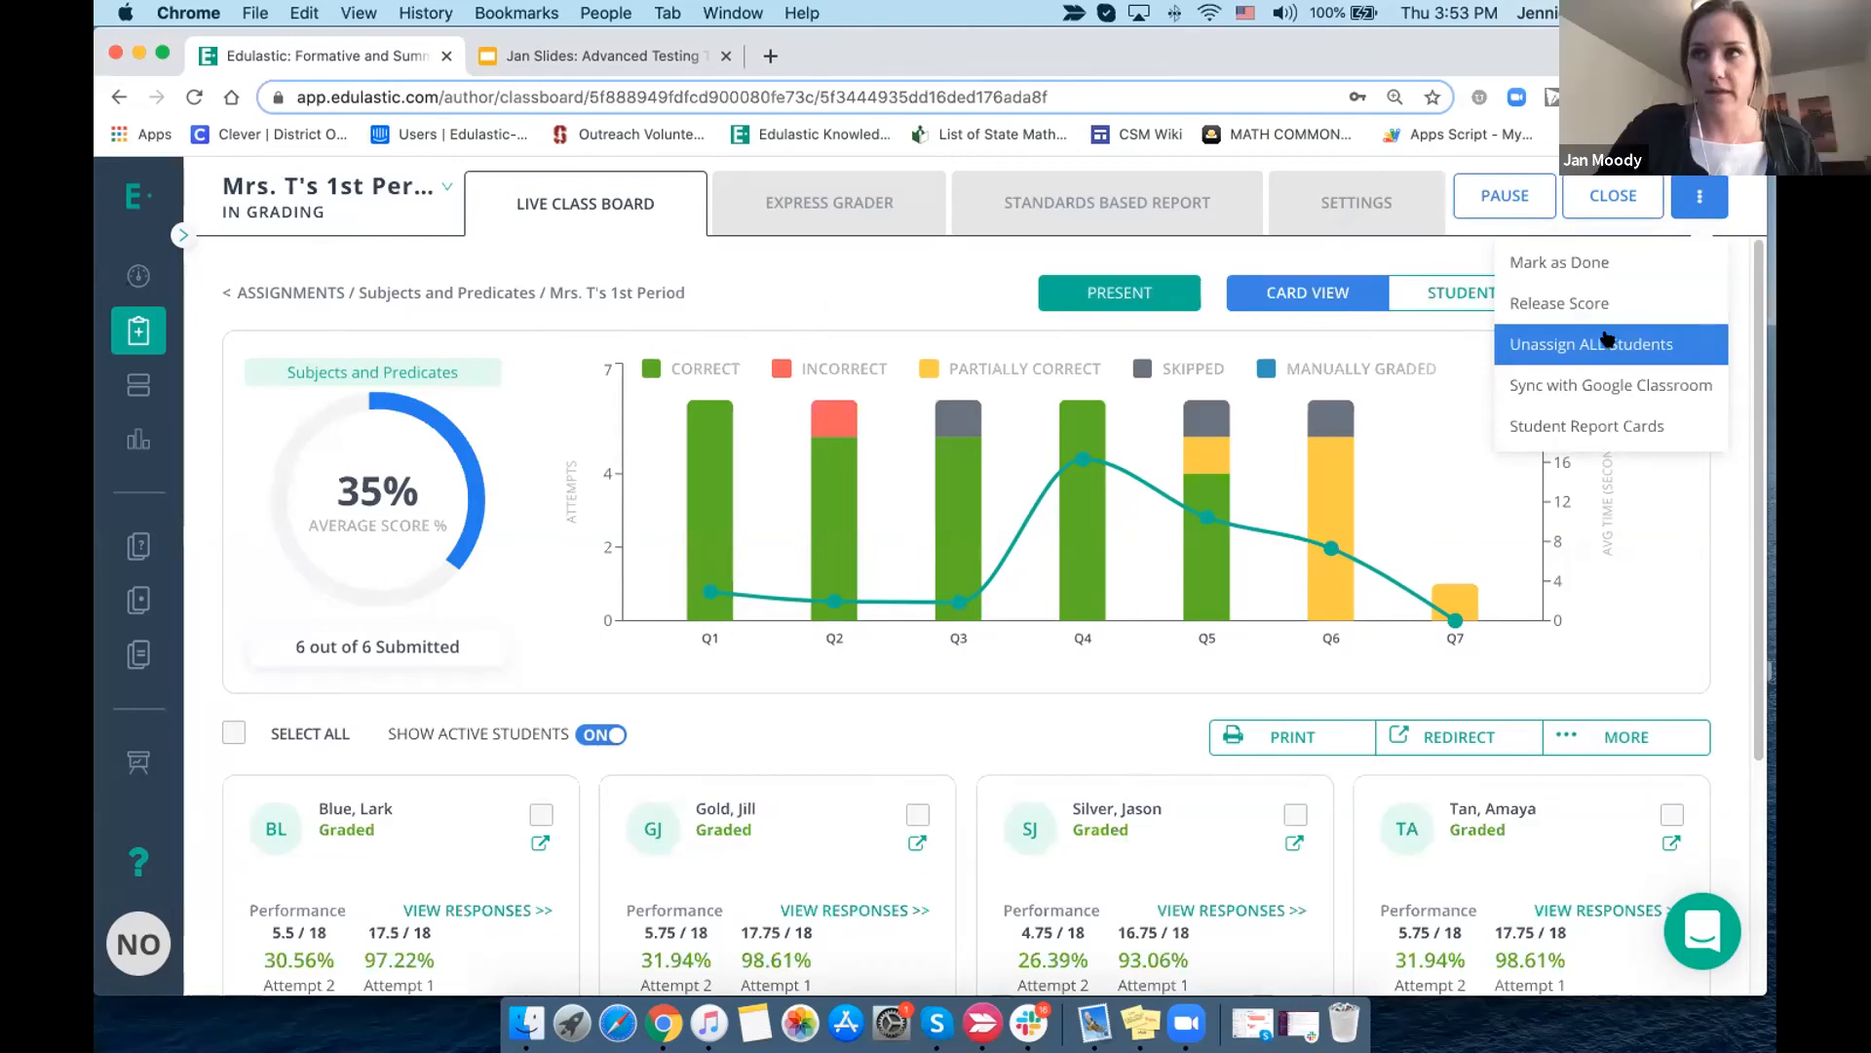
pyautogui.click(137, 331)
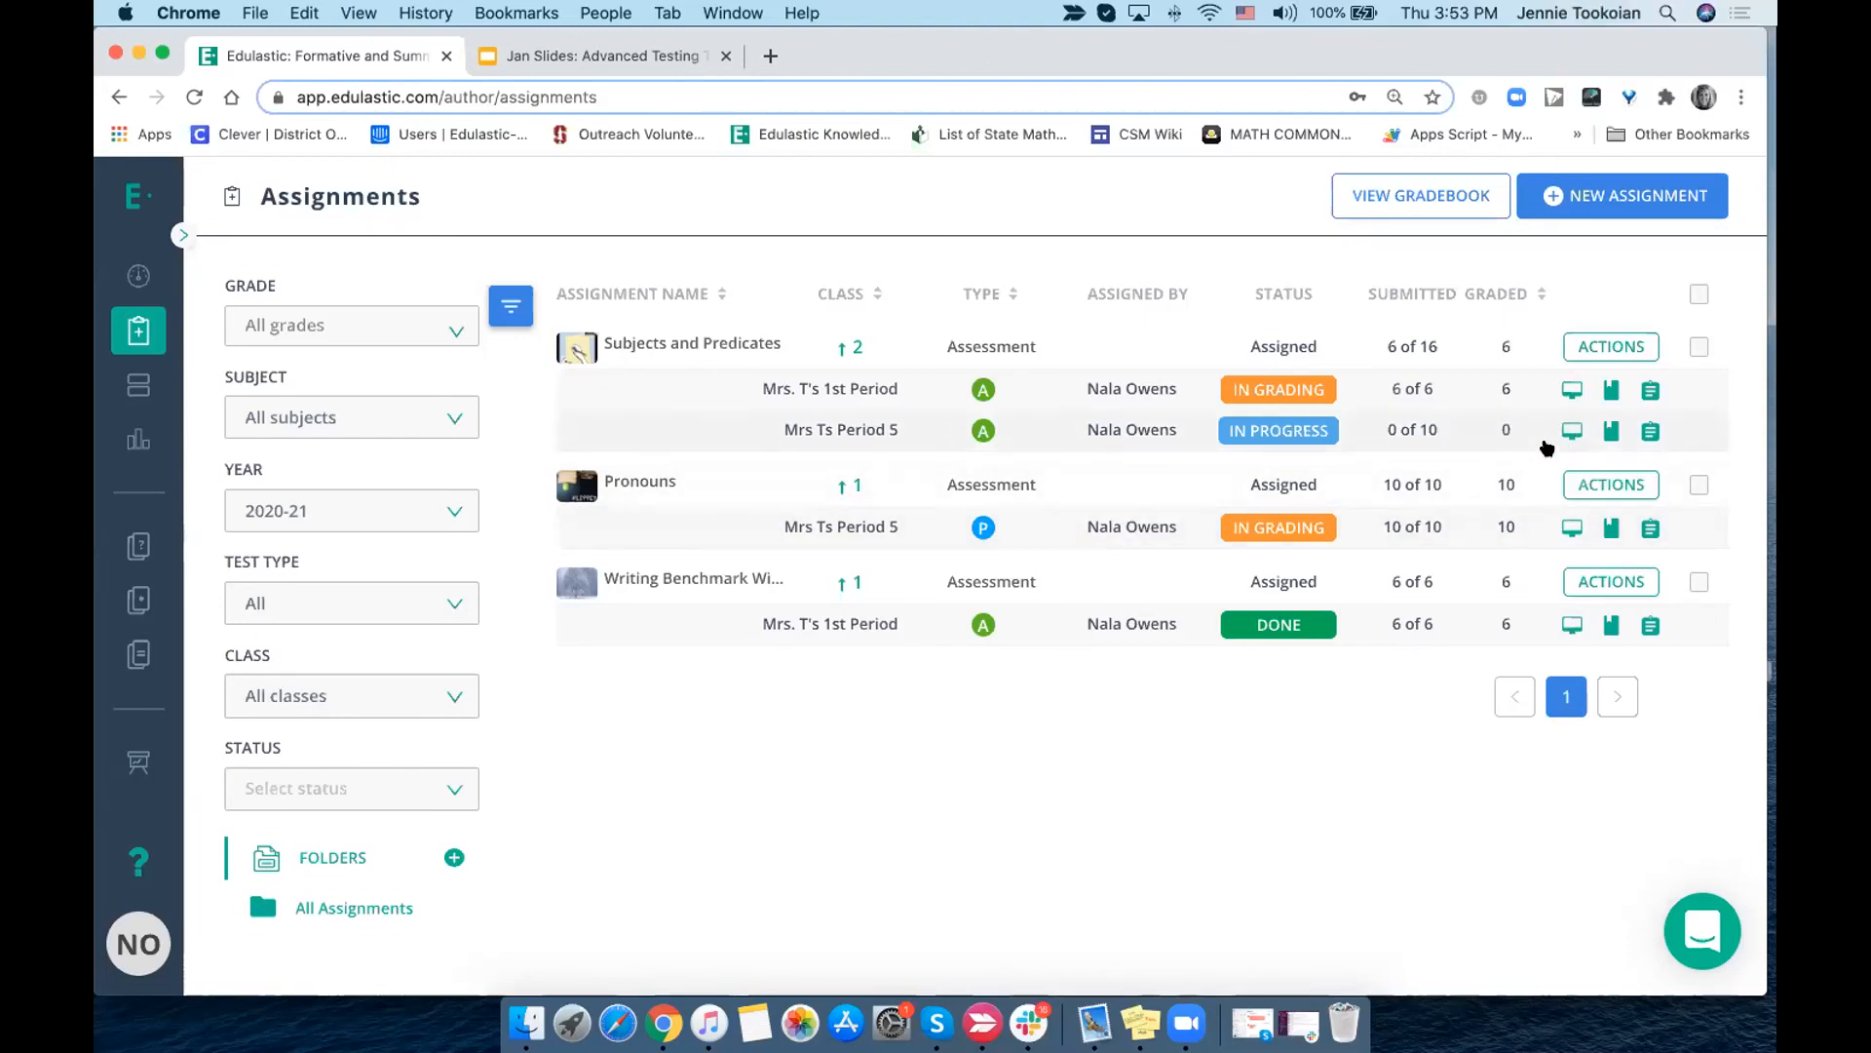
pyautogui.click(1571, 430)
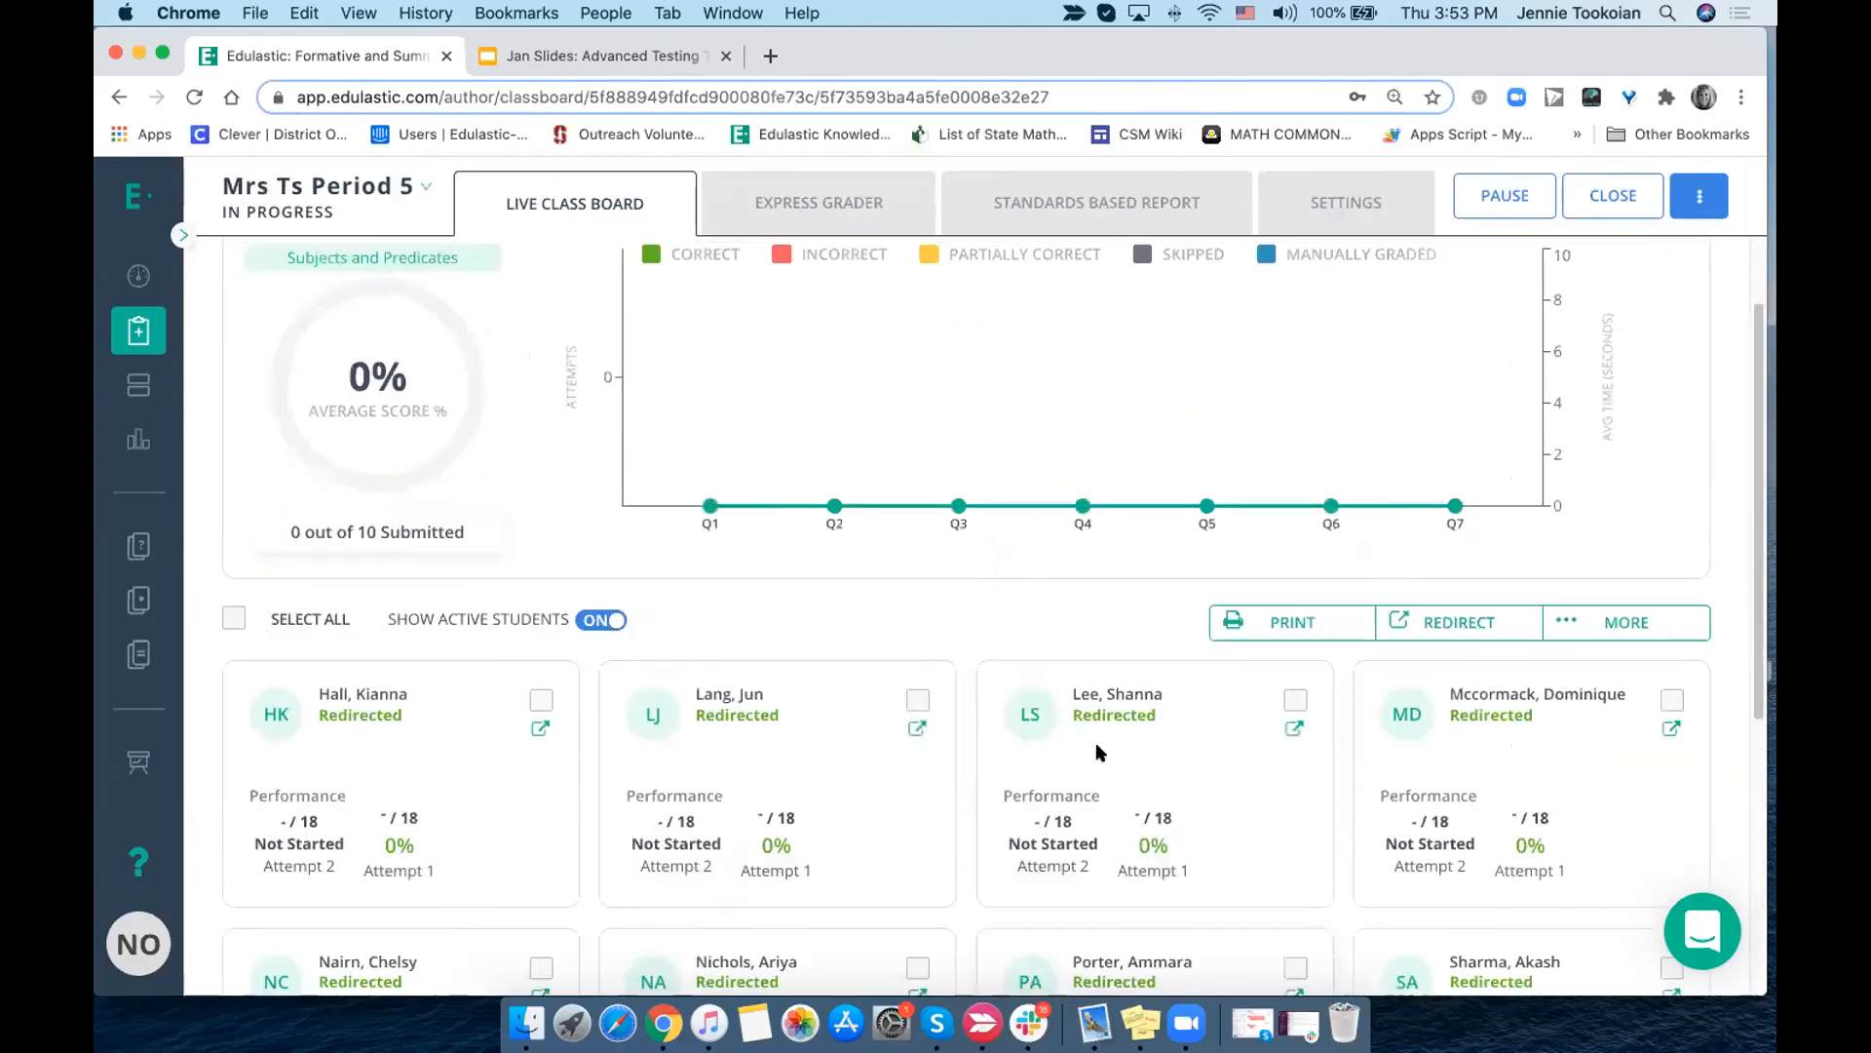
pyautogui.scroll(2, 1095, 741)
# - Try redirecting the Pronouns assignment to one Period 5 student with Skipped and Wrong question delivery, view the previous-attempt options, and abandon the redirect
pyautogui.click(138, 336)
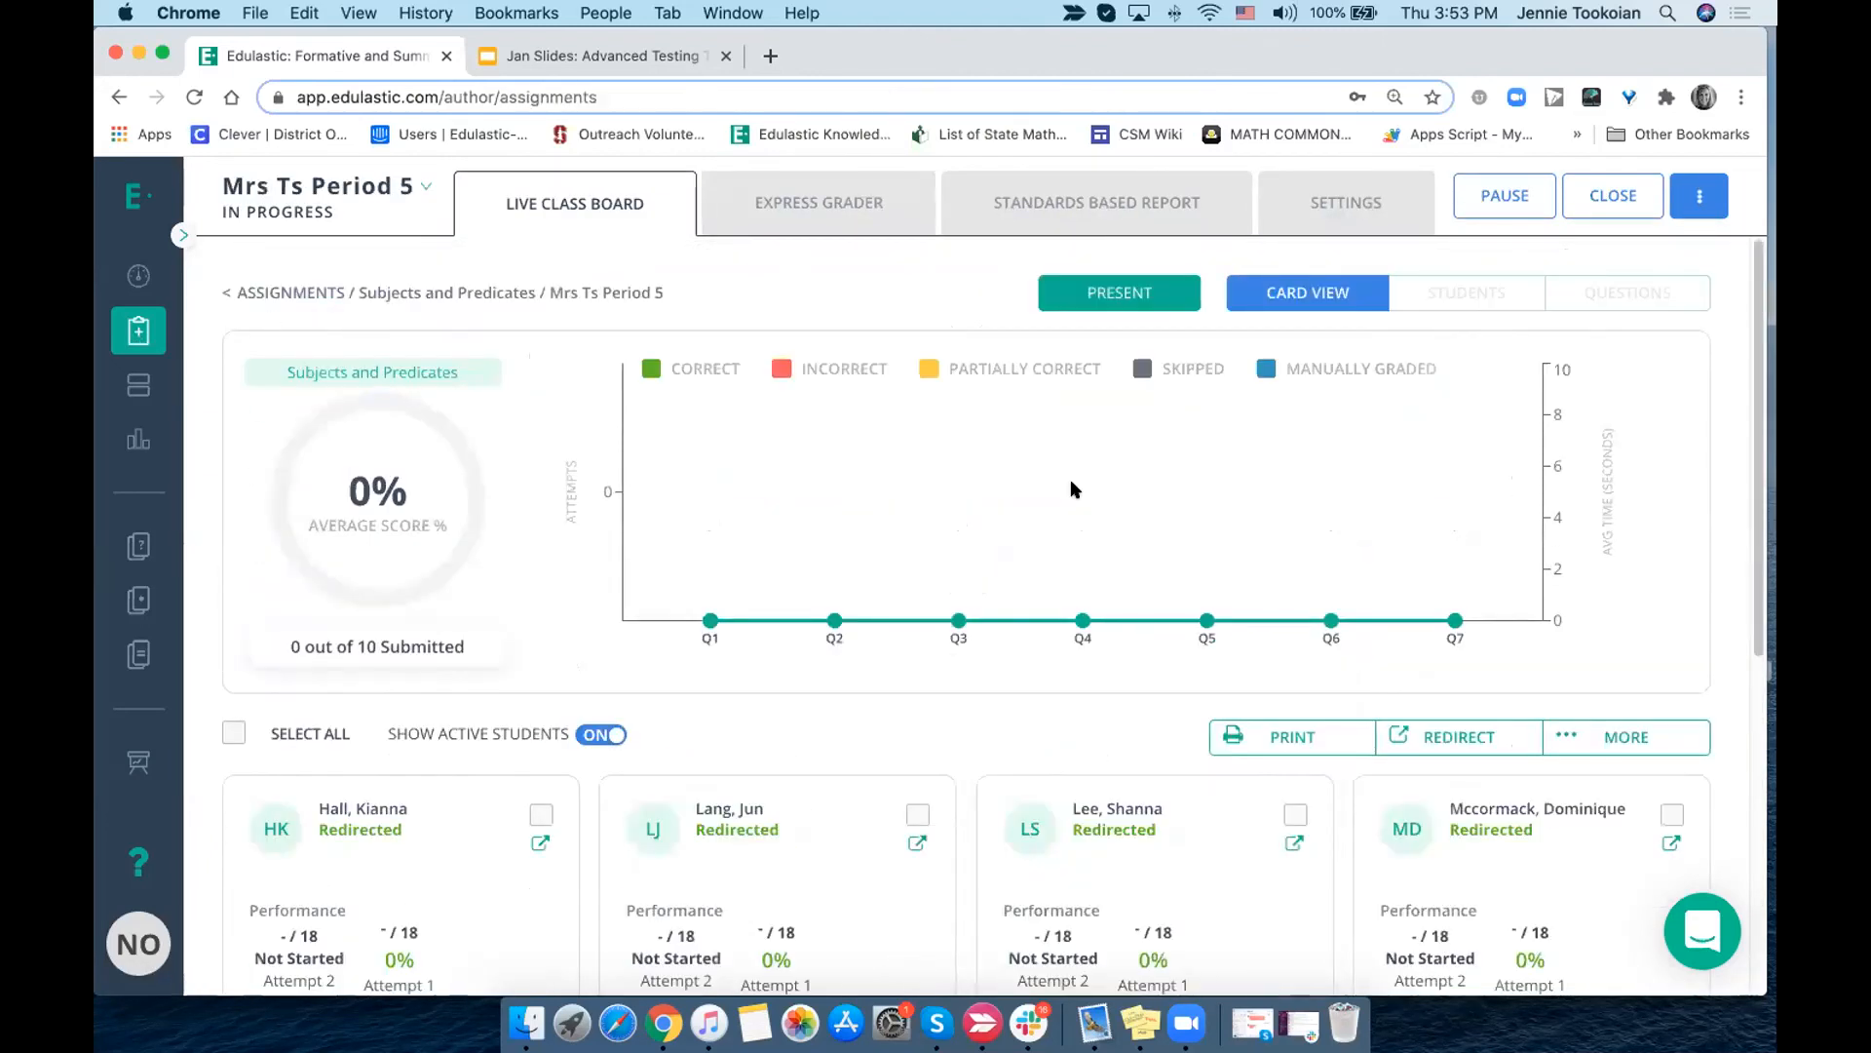
pyautogui.click(1287, 530)
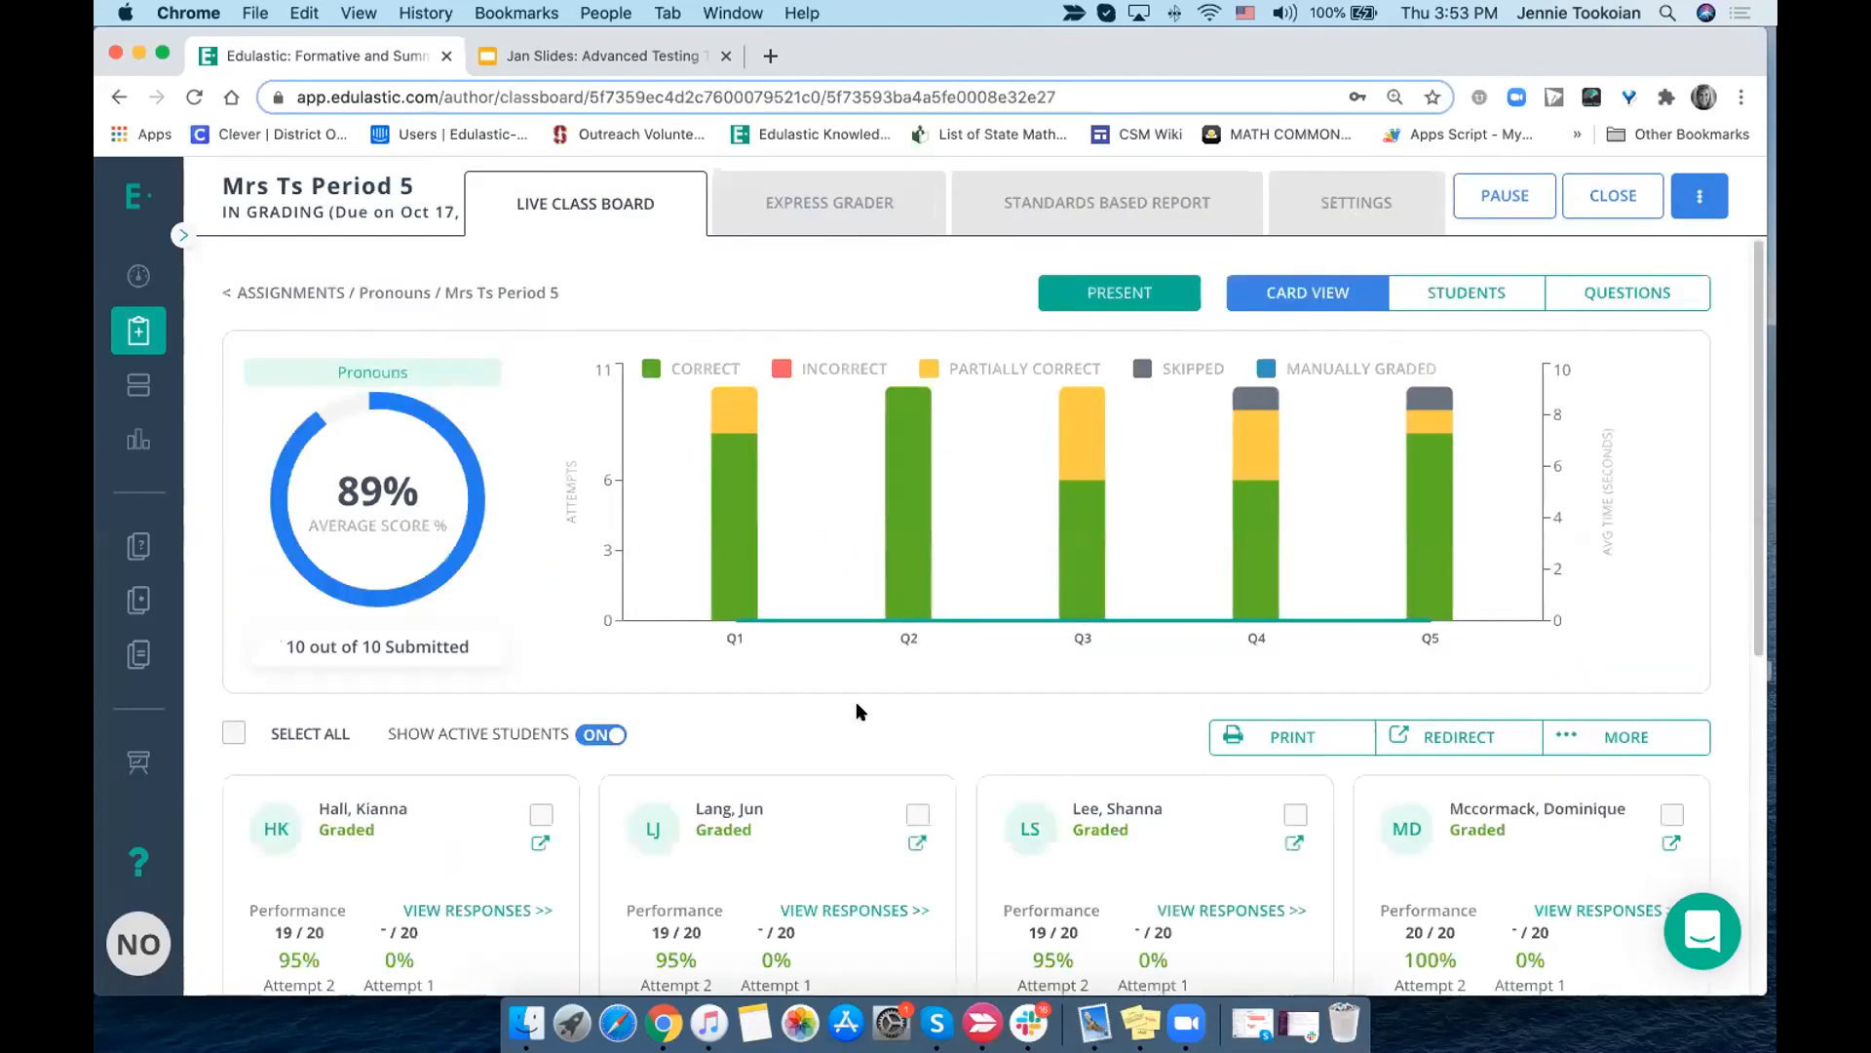
pyautogui.scroll(-5, 858, 711)
pyautogui.click(916, 479)
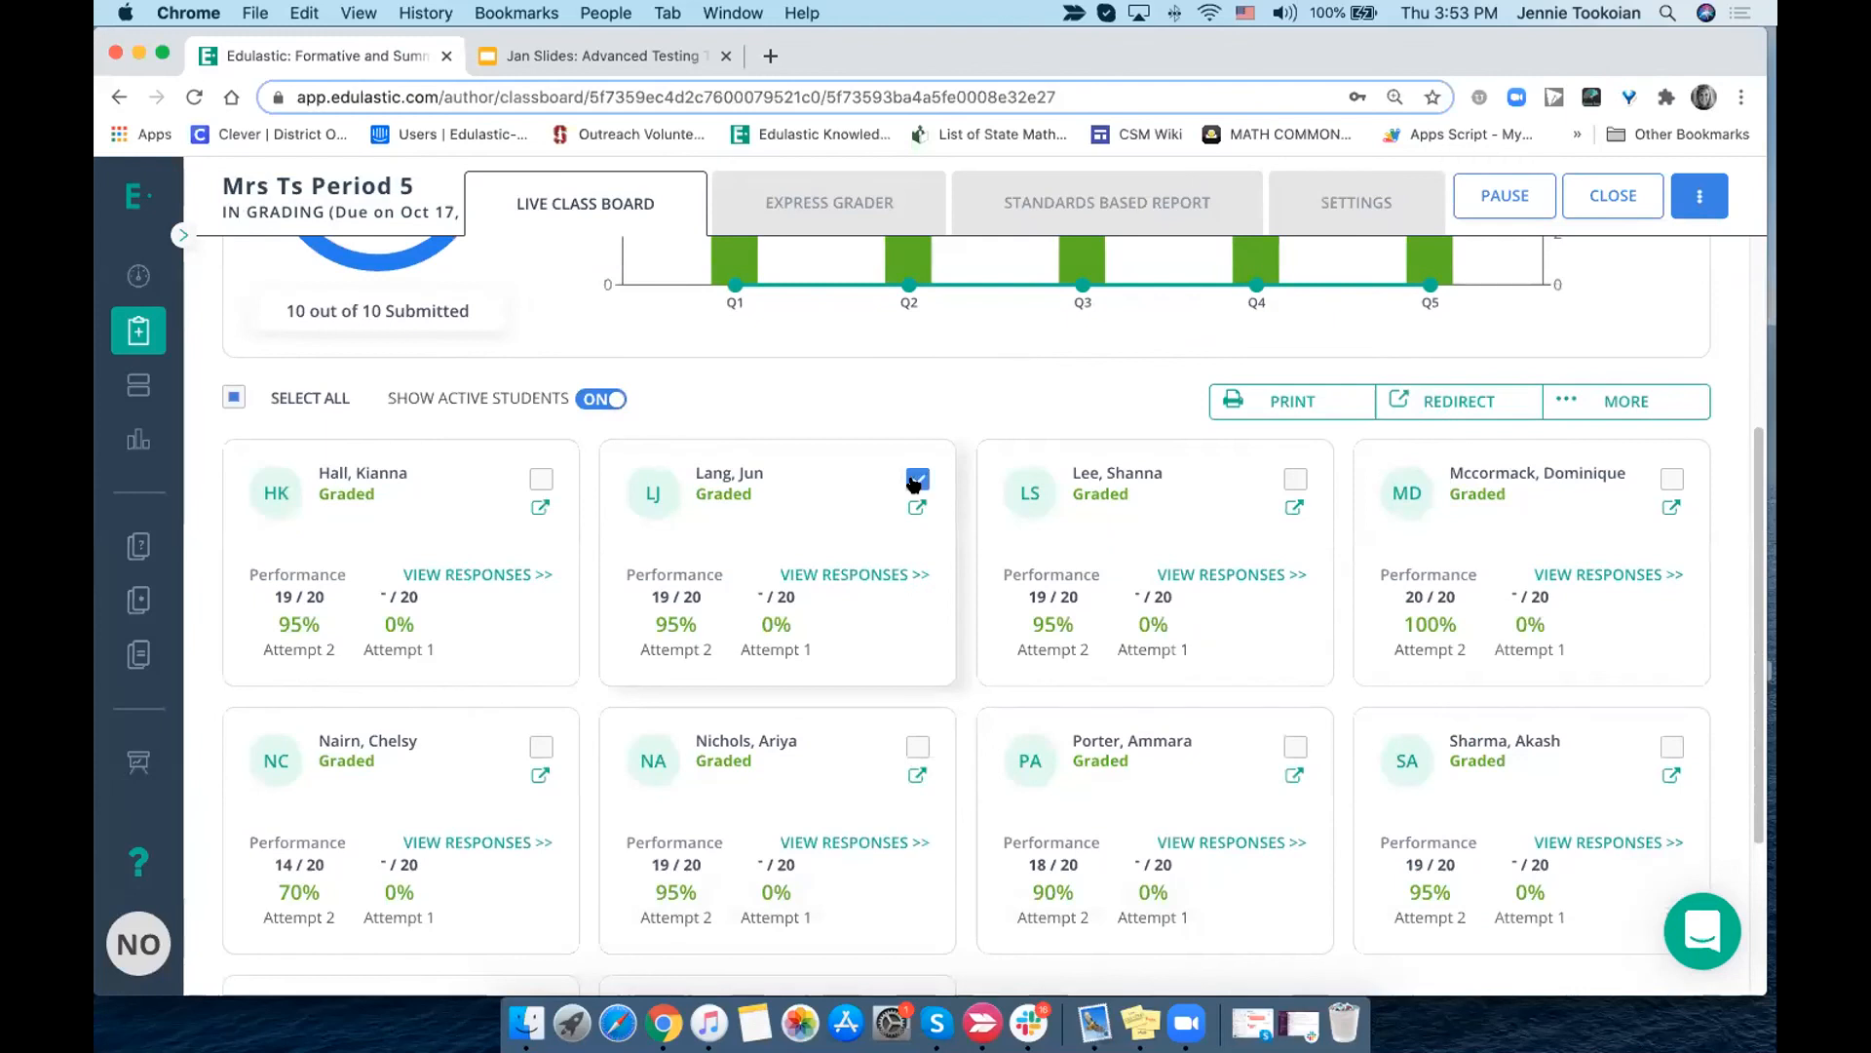
pyautogui.click(1479, 397)
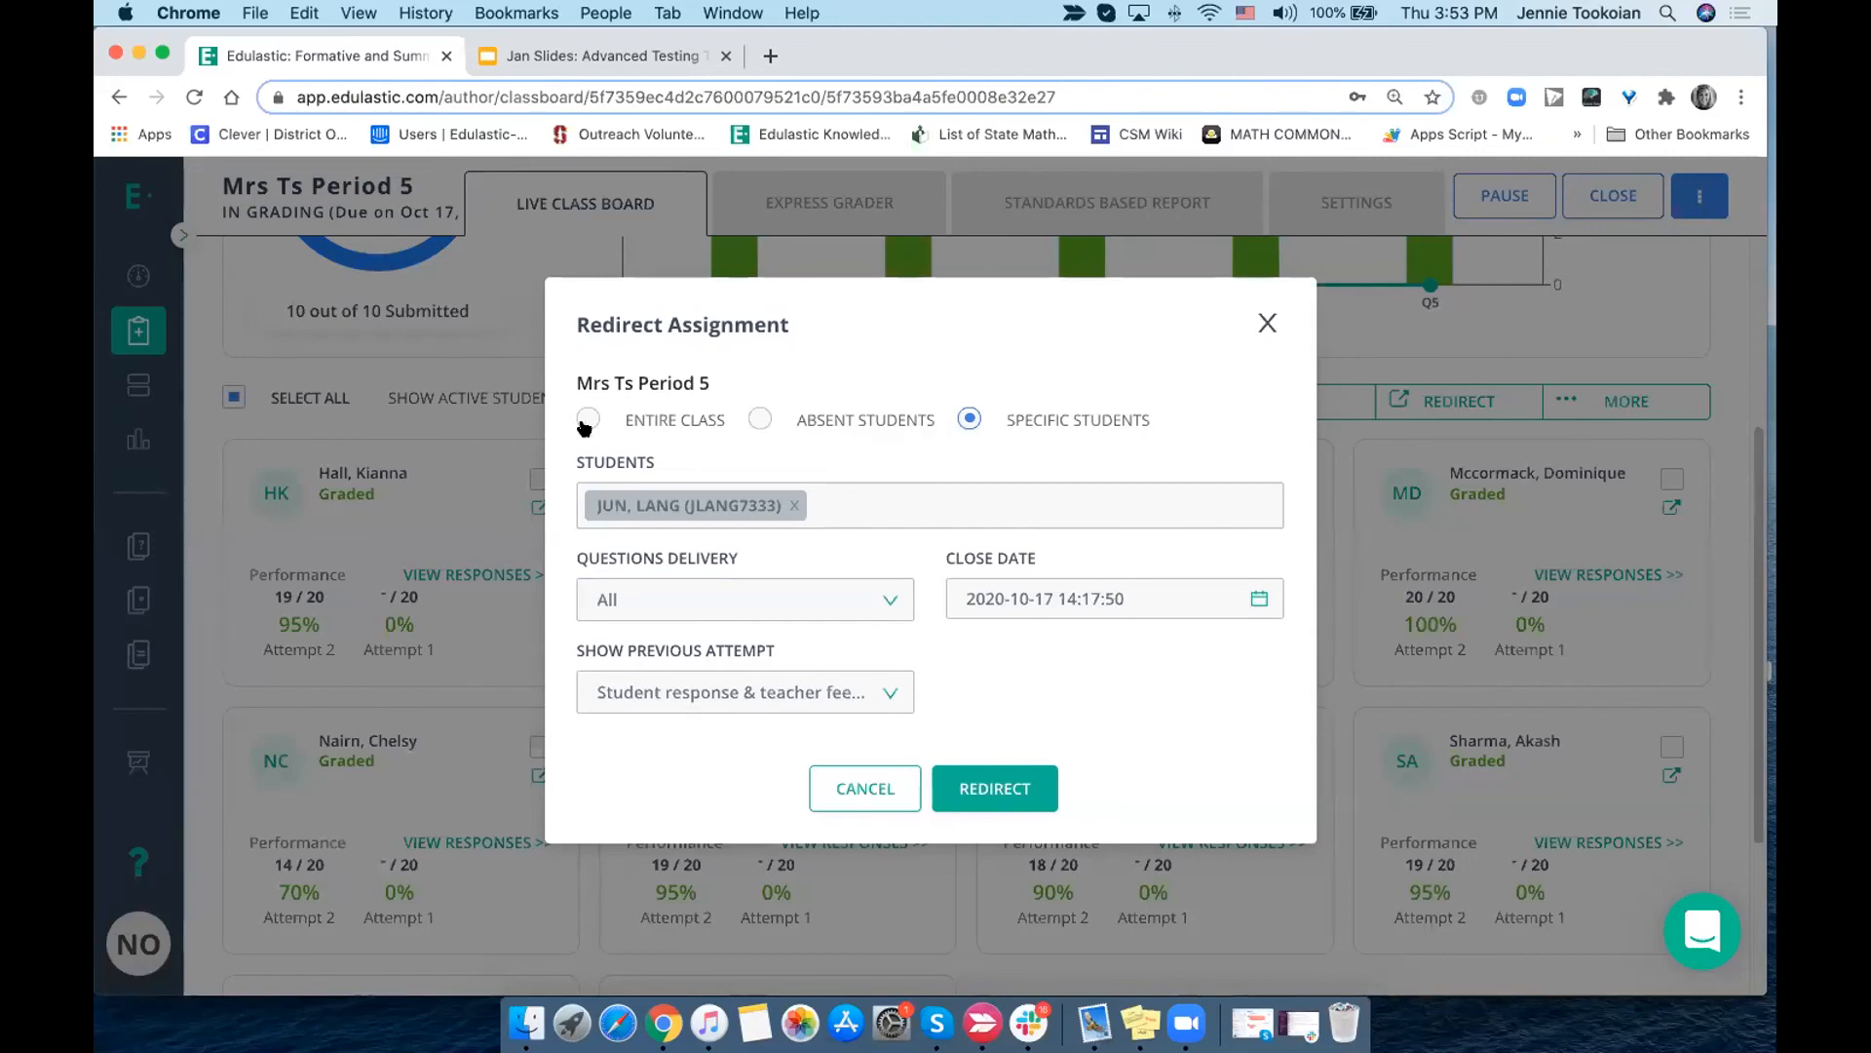
pyautogui.click(653, 587)
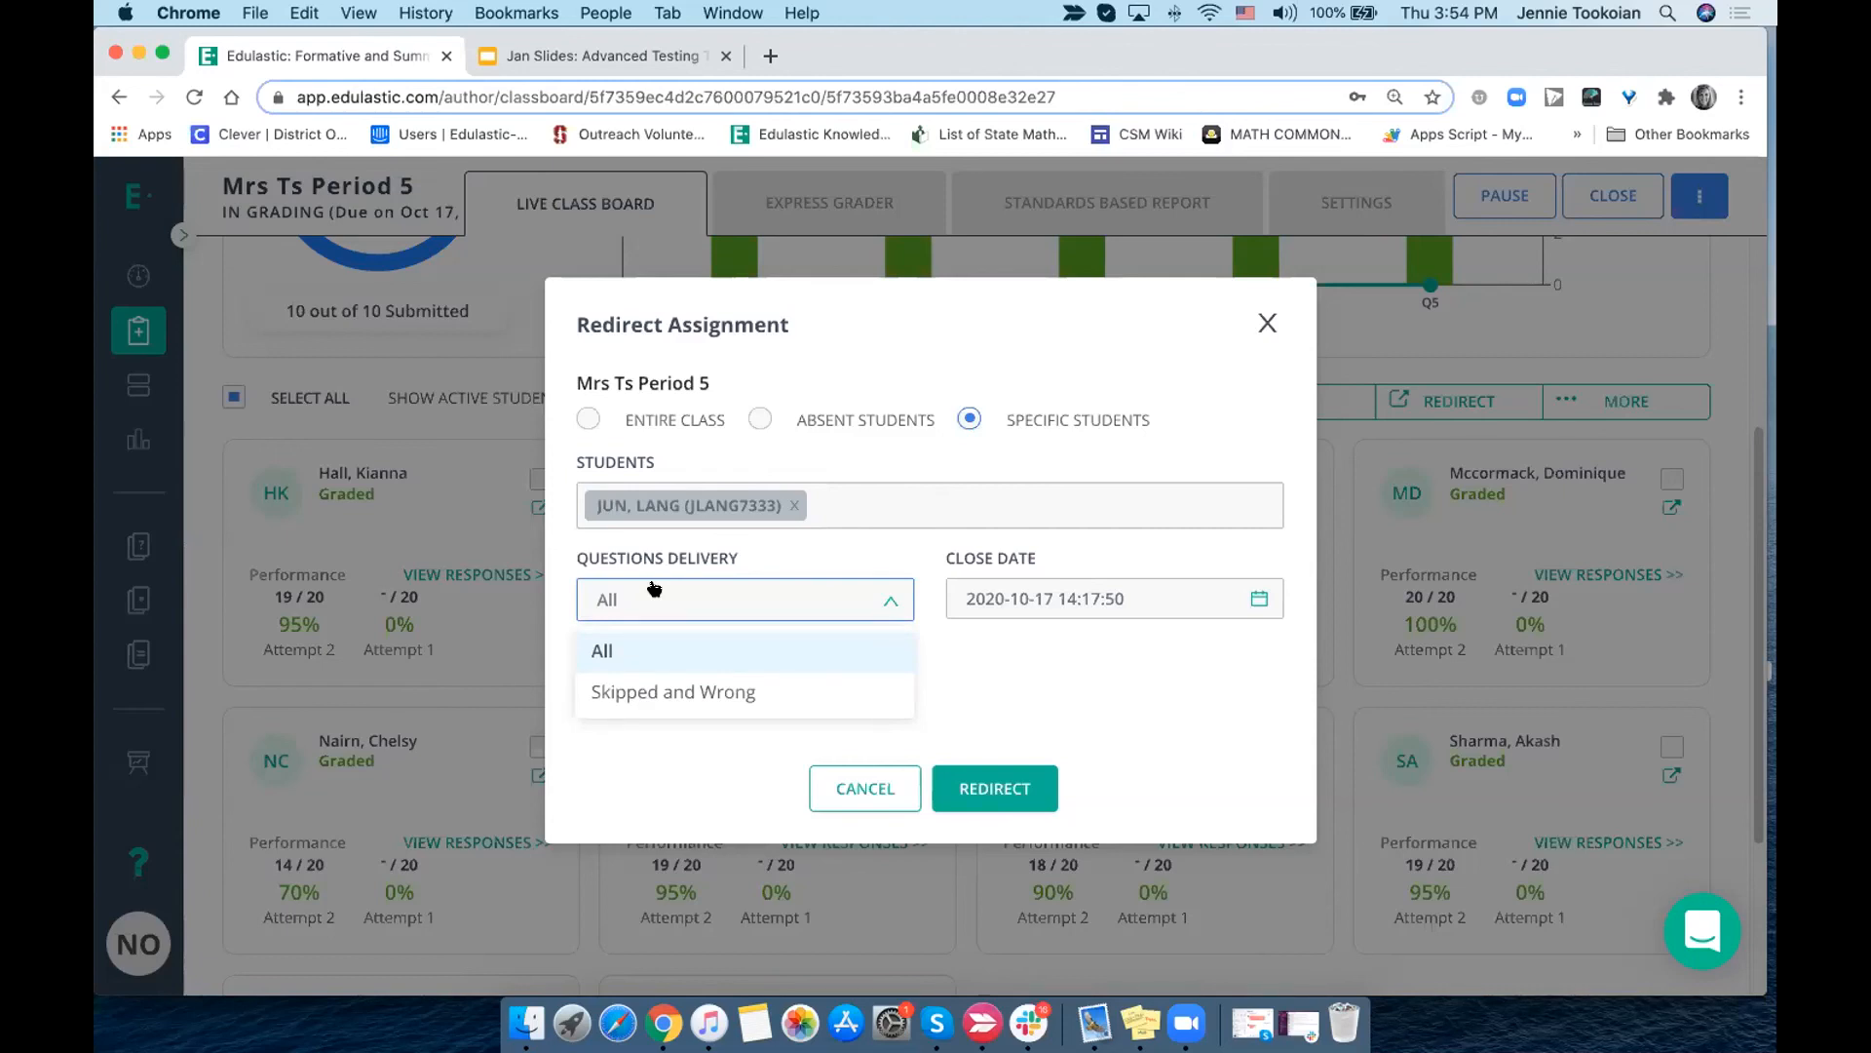
pyautogui.click(636, 691)
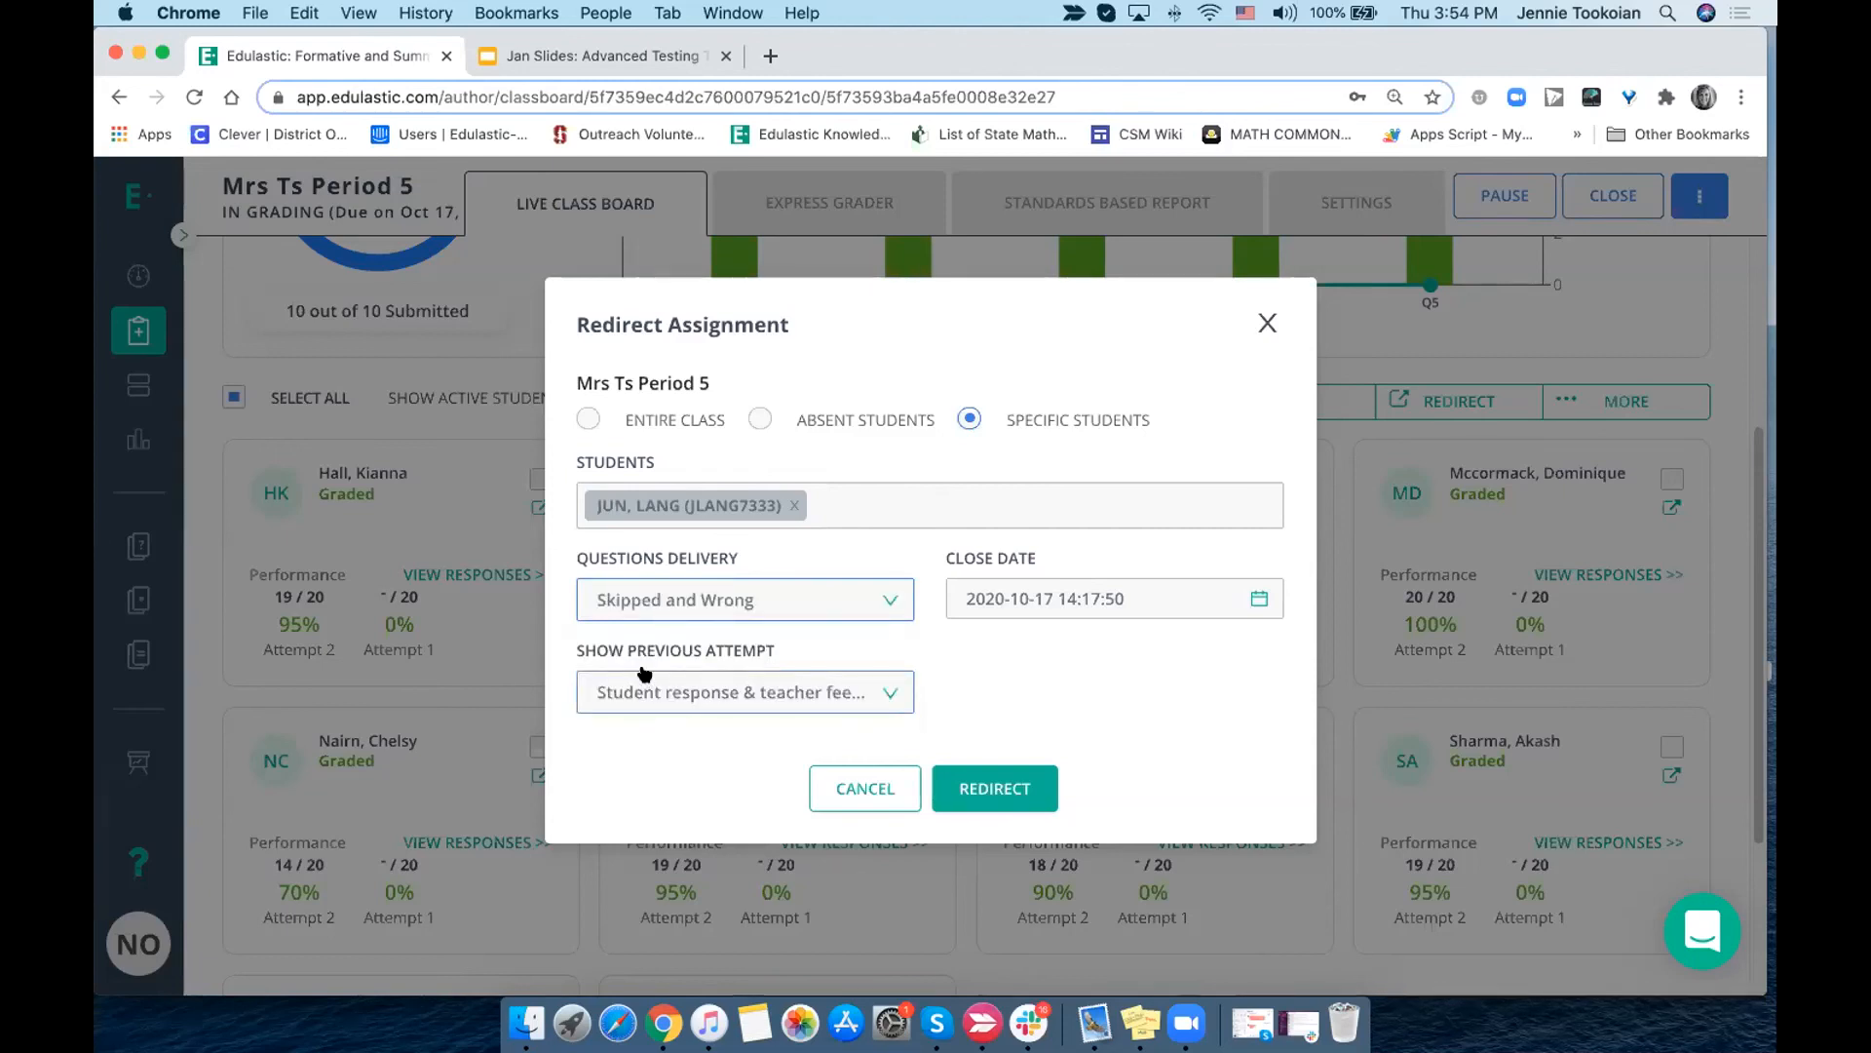
pyautogui.click(734, 698)
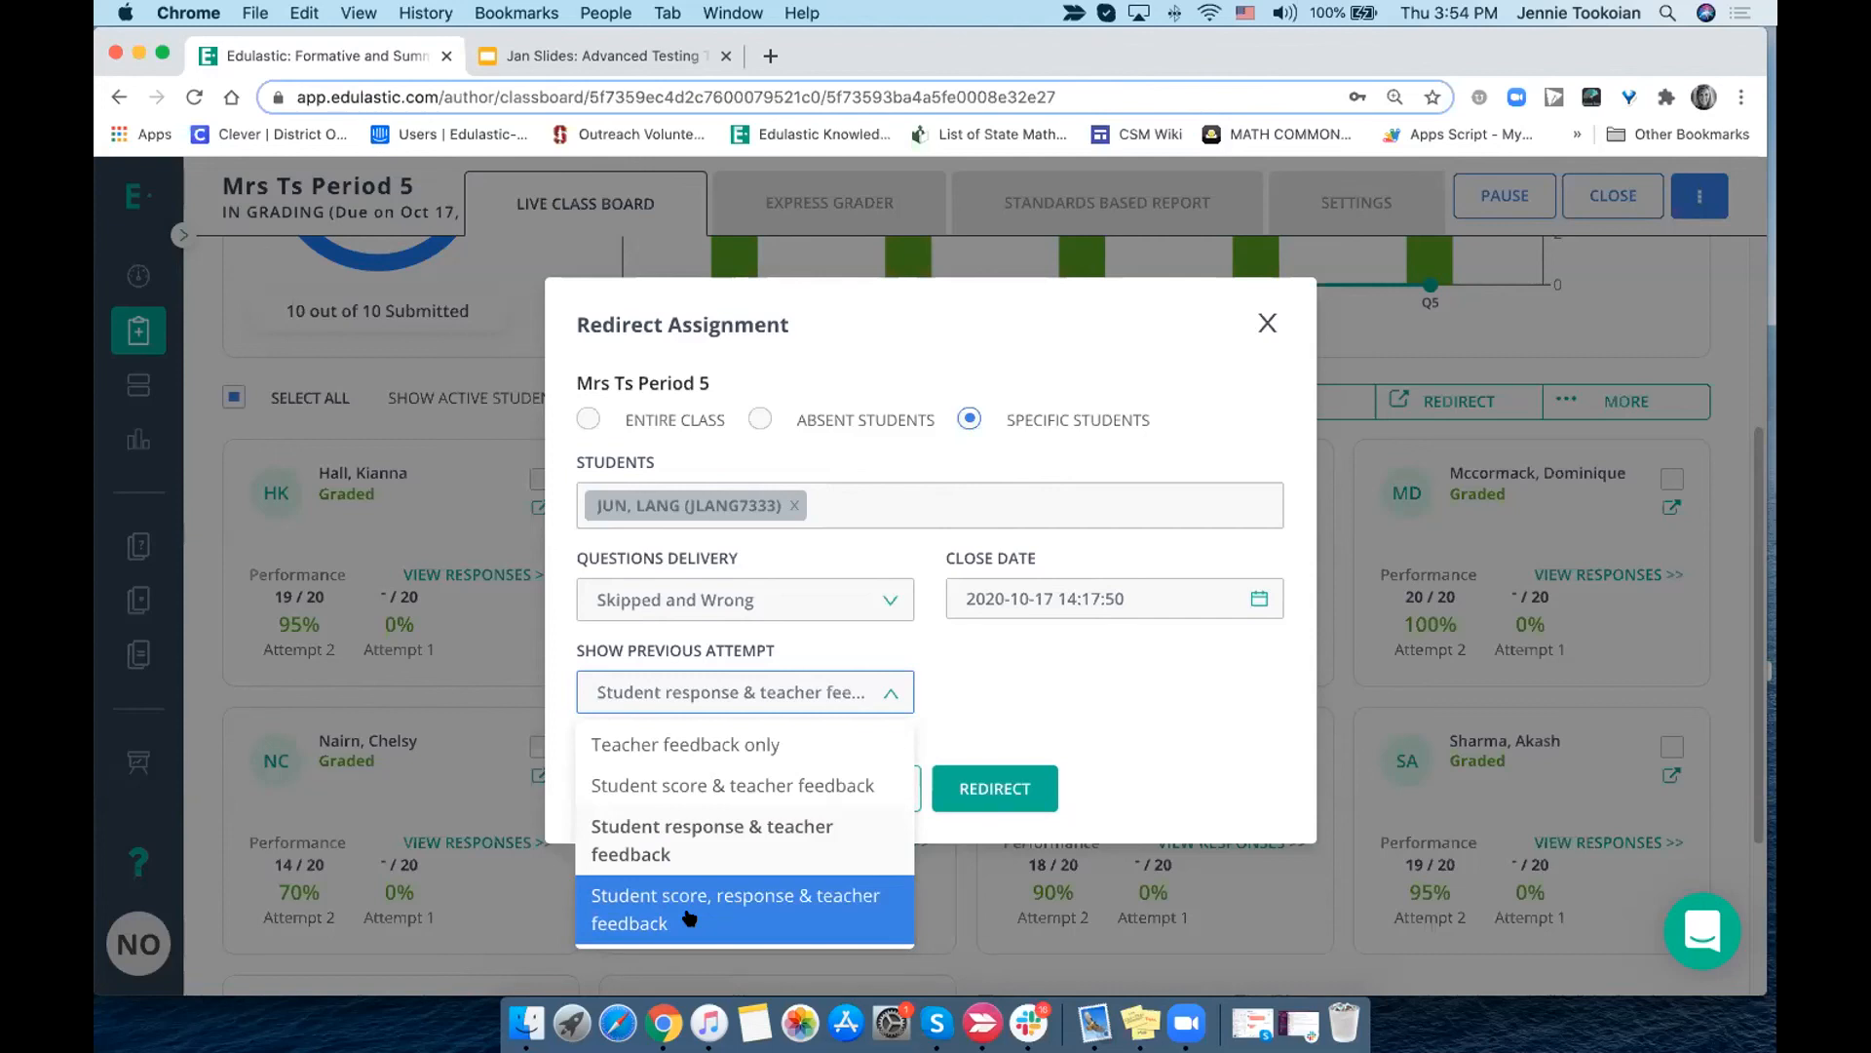
pyautogui.click(1070, 646)
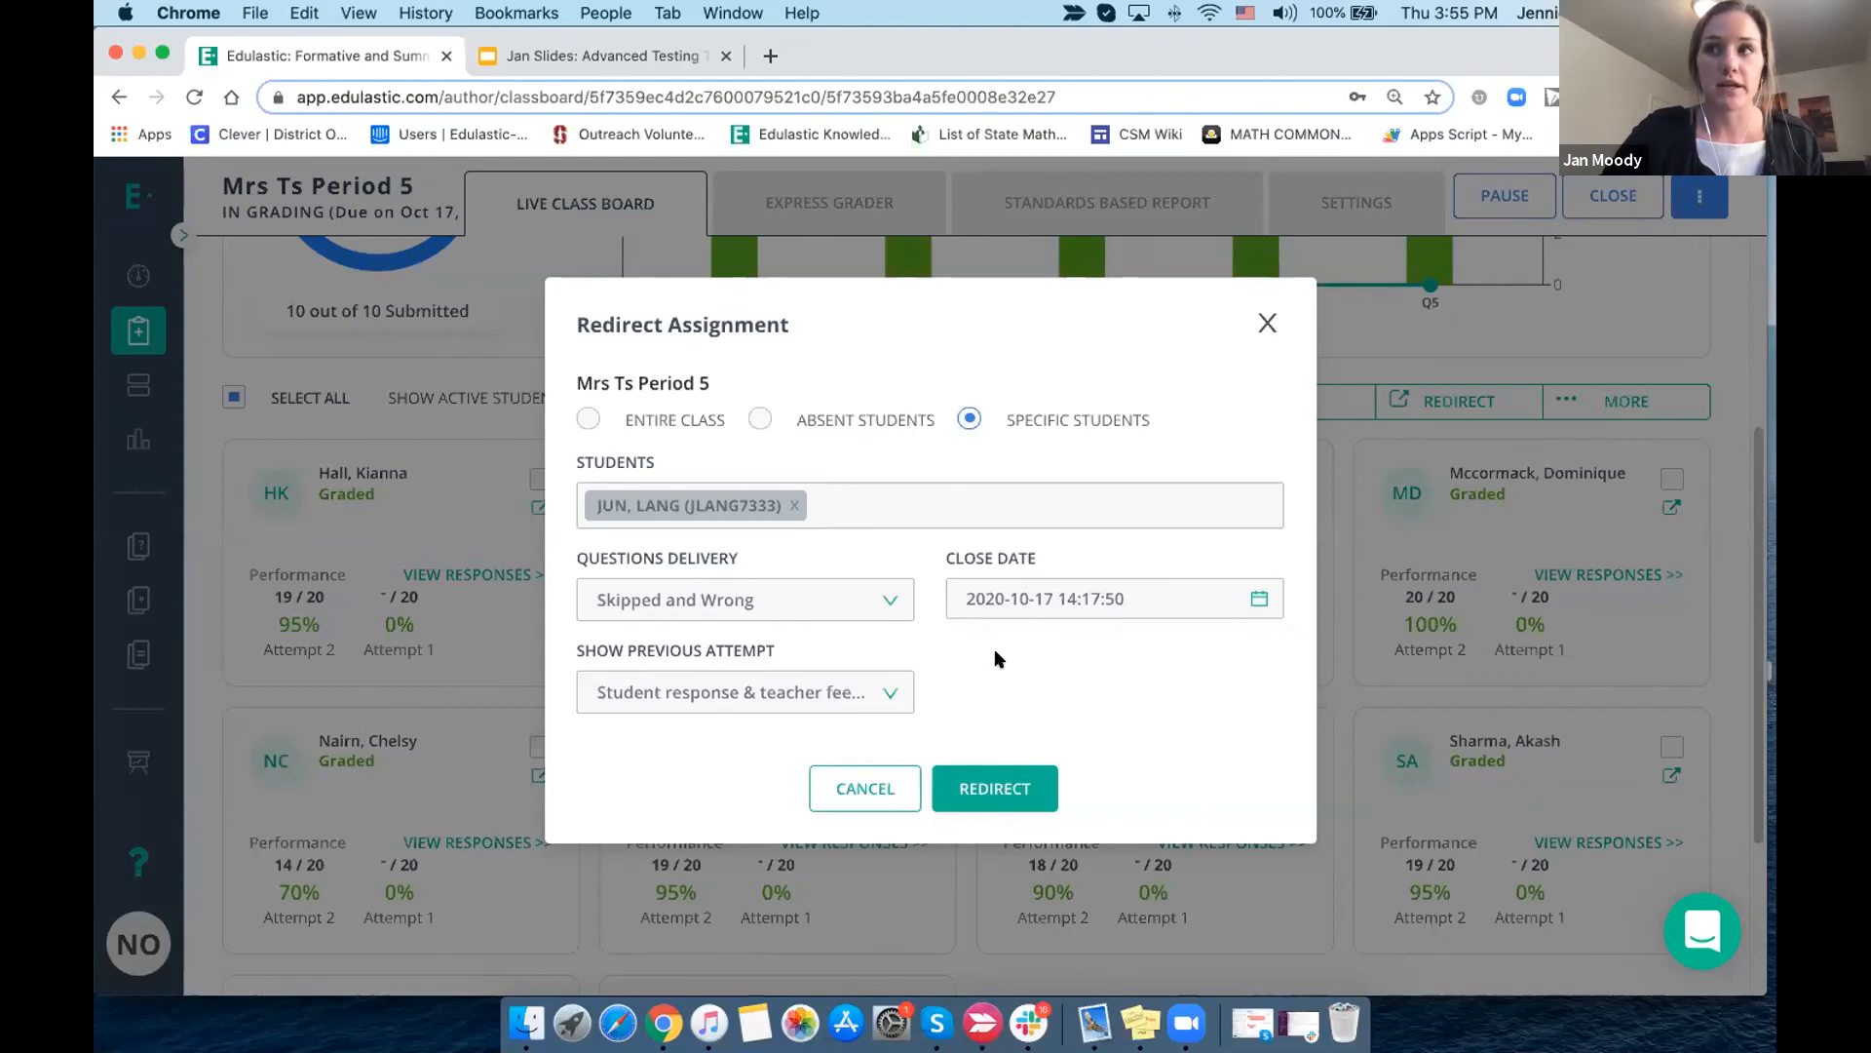
pyautogui.click(1268, 323)
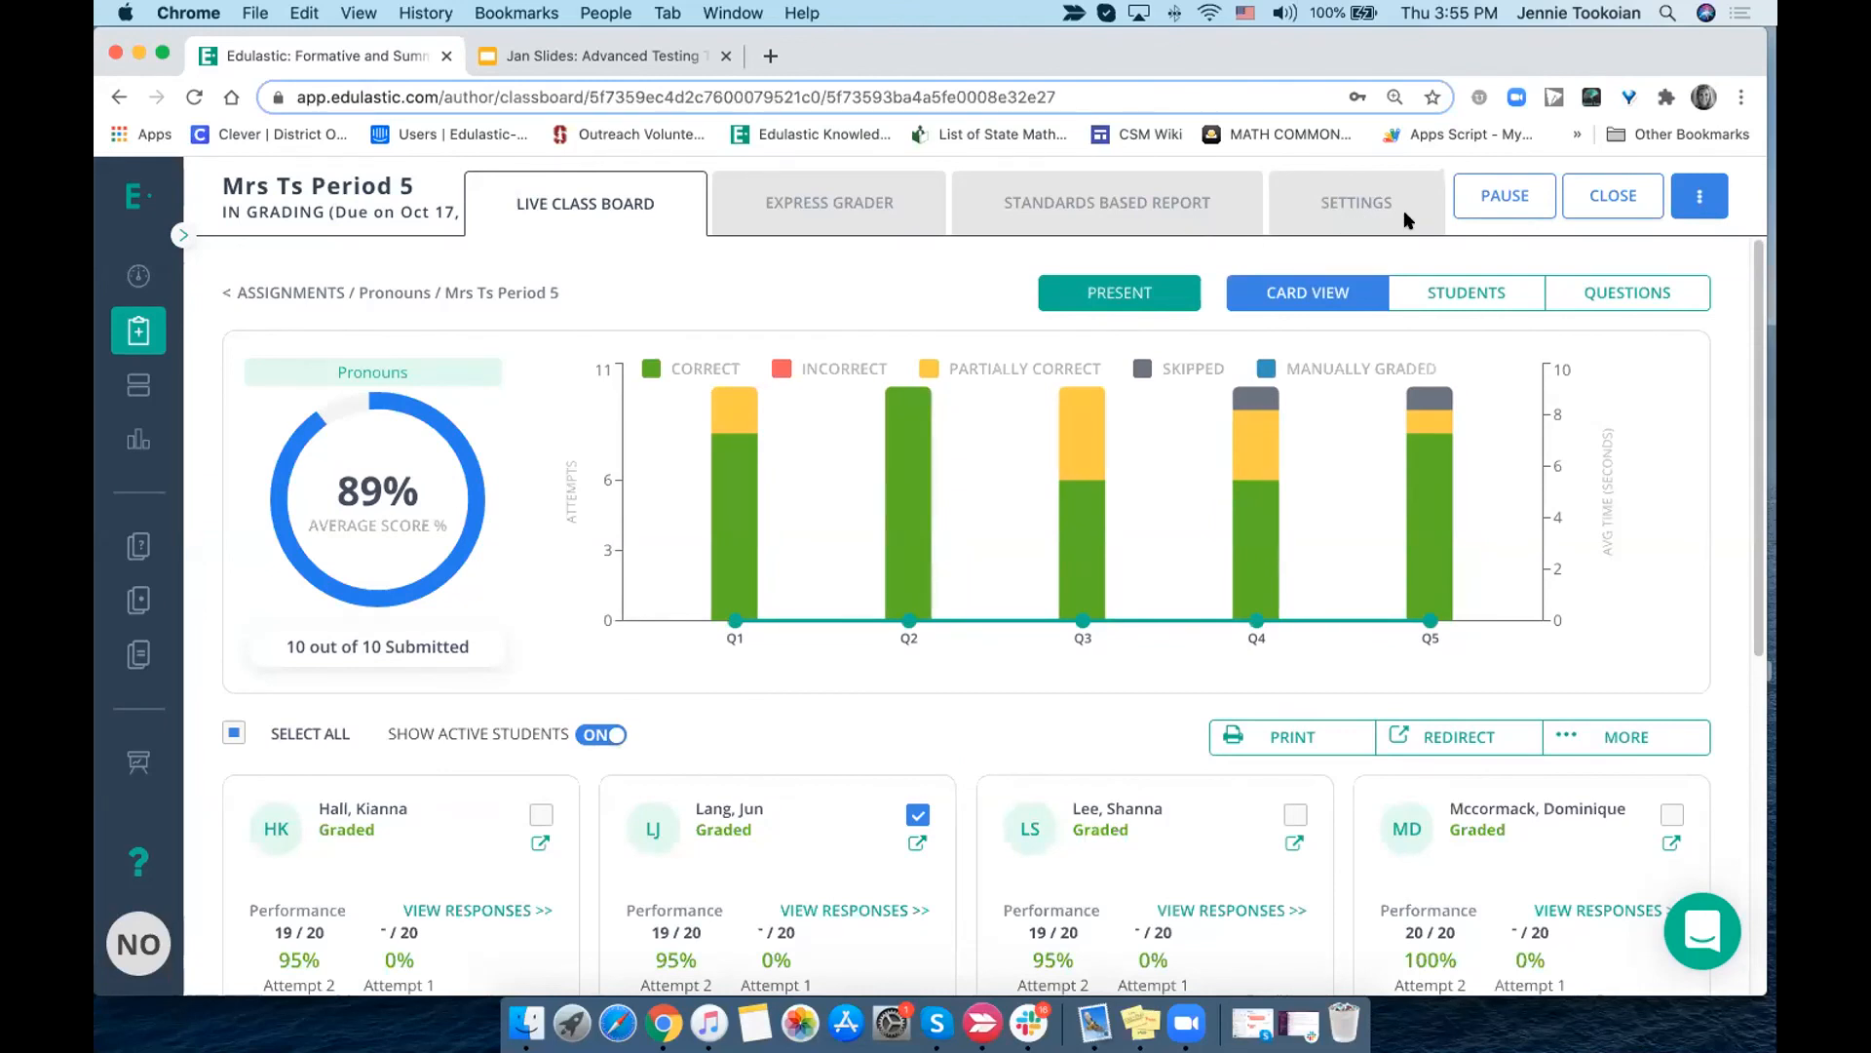
pyautogui.click(1696, 195)
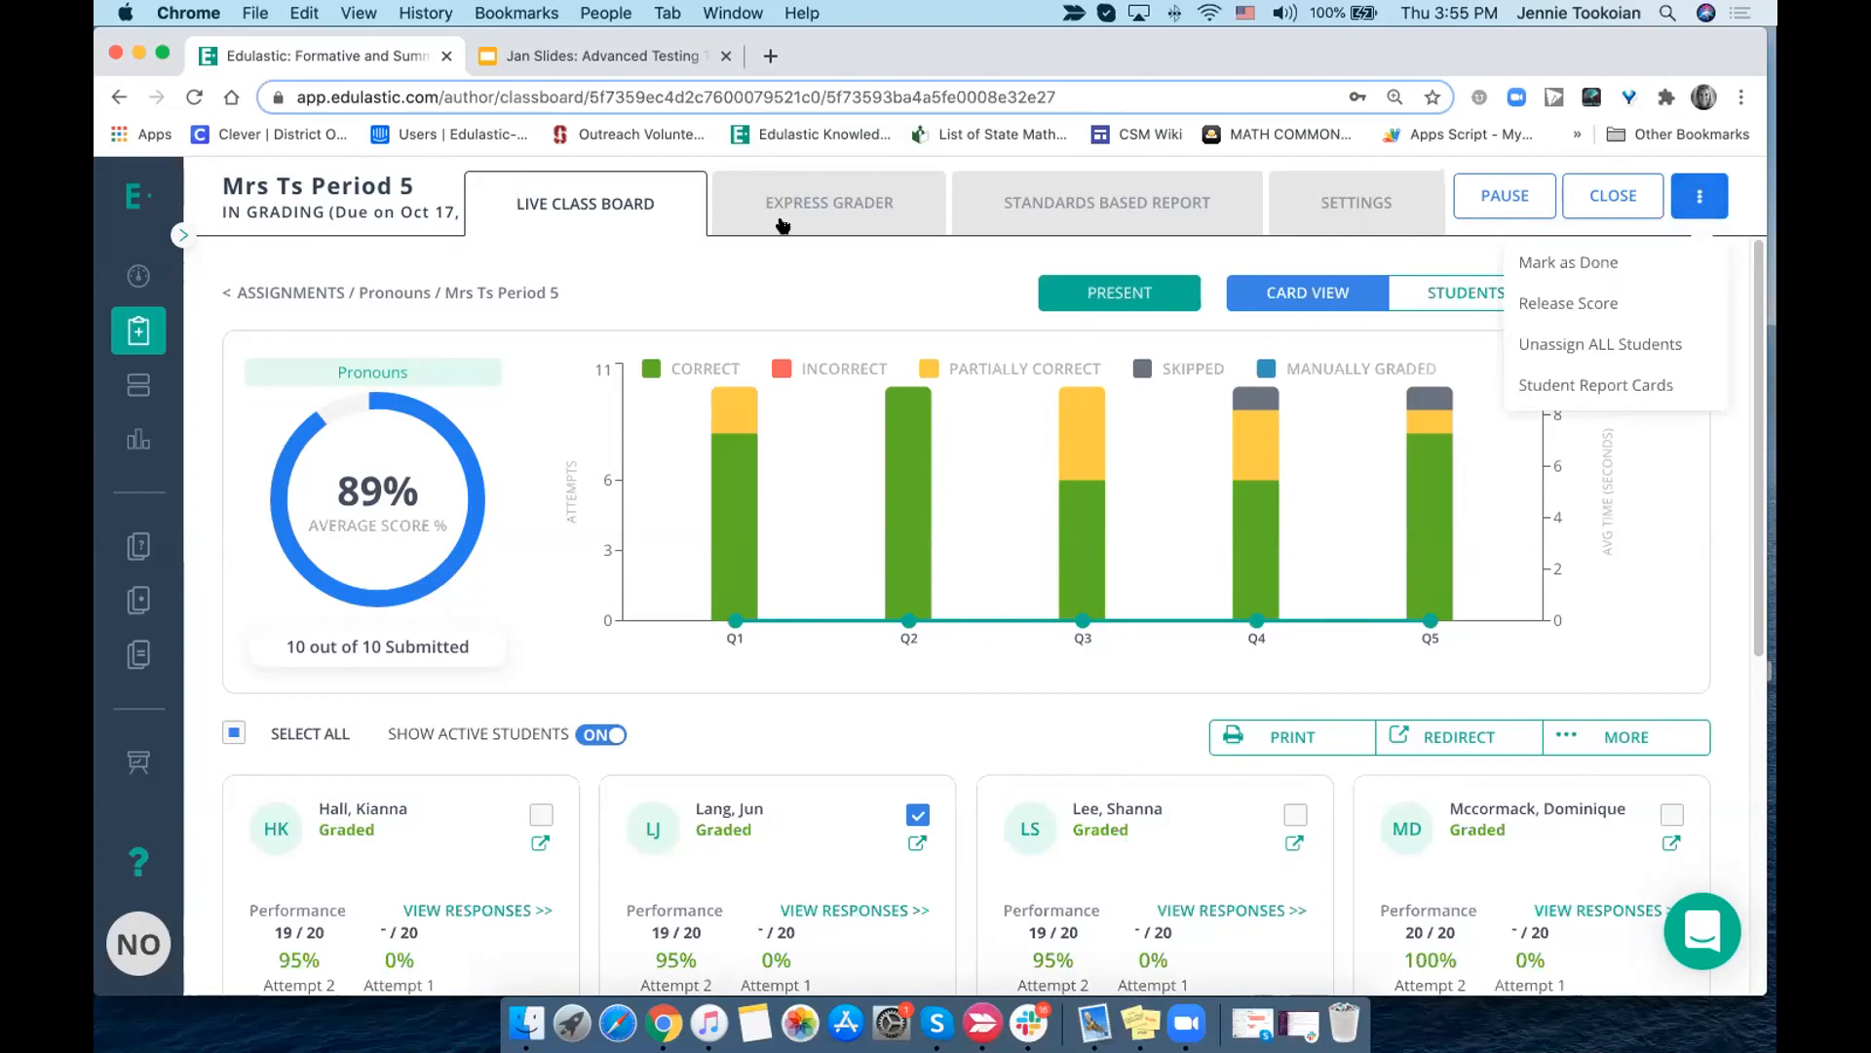
# - Review the Complete Test, Manually Graded Items and Custom print types for the Subjects and Predicates test, then close without printing
pyautogui.click(135, 332)
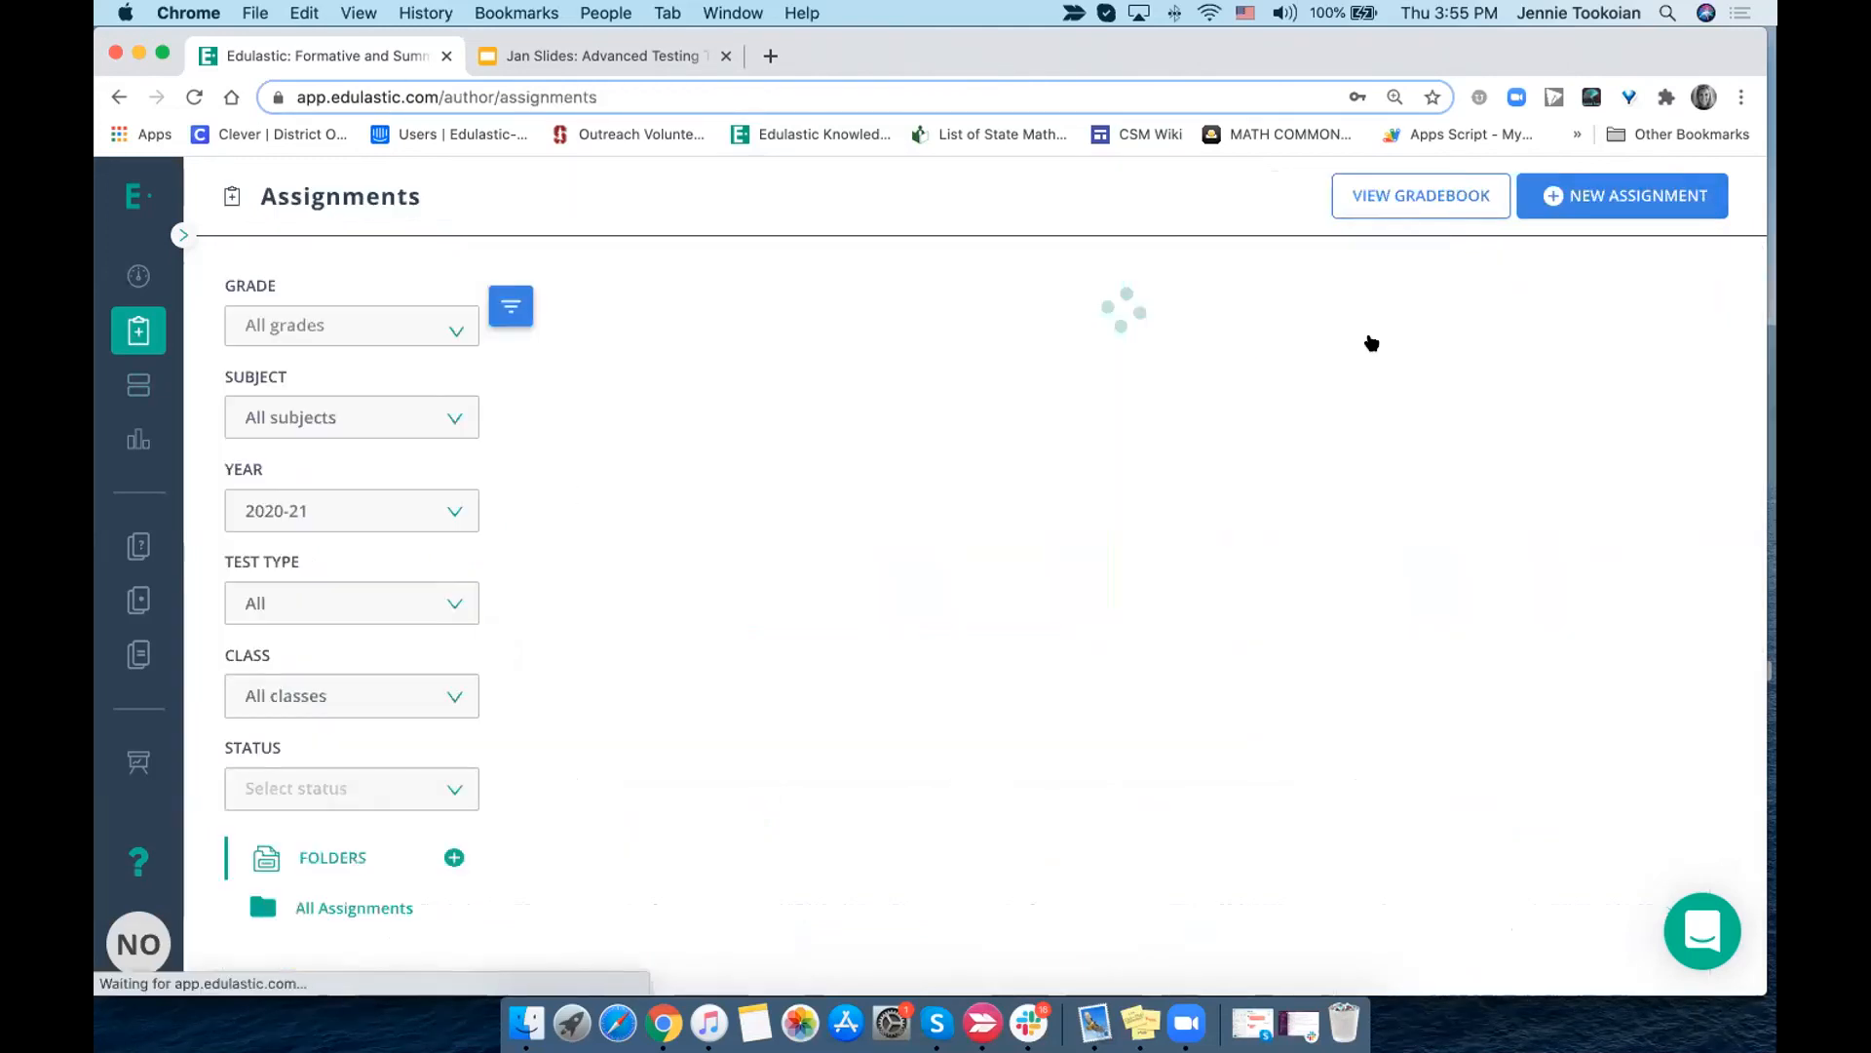
pyautogui.click(1605, 353)
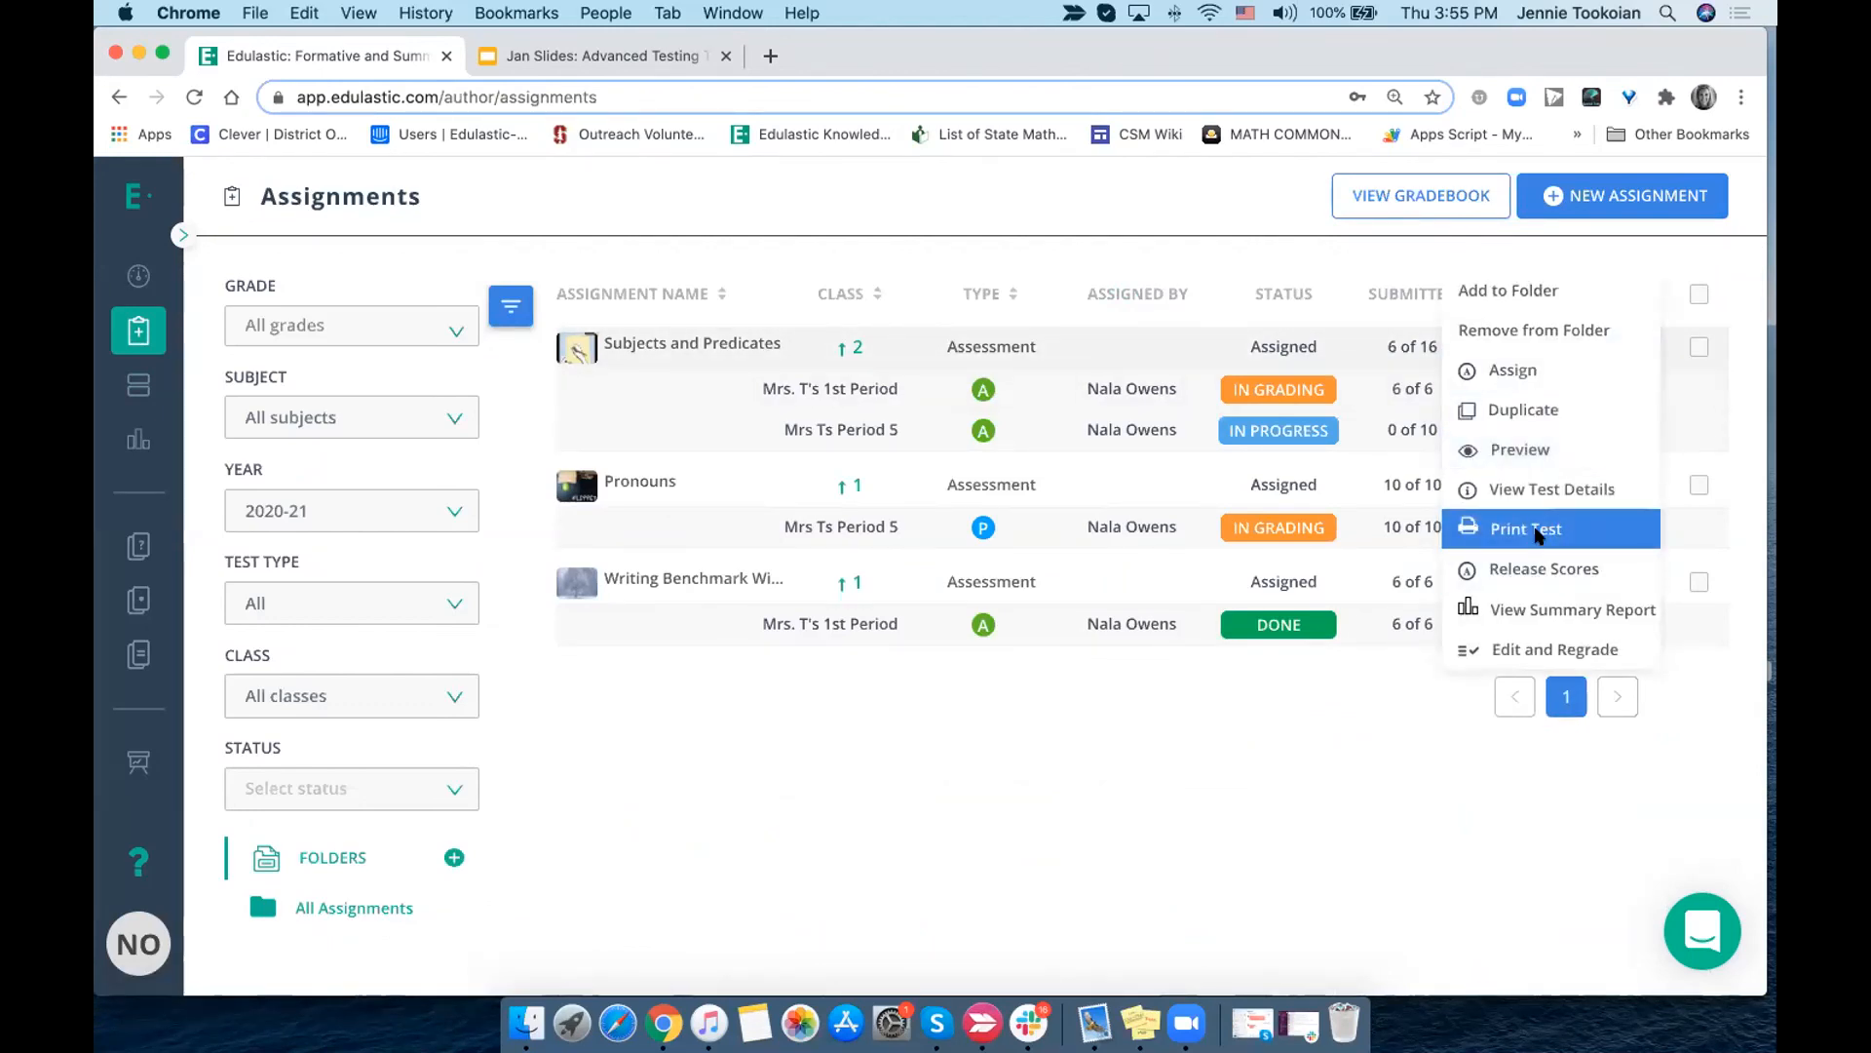
pyautogui.click(1534, 530)
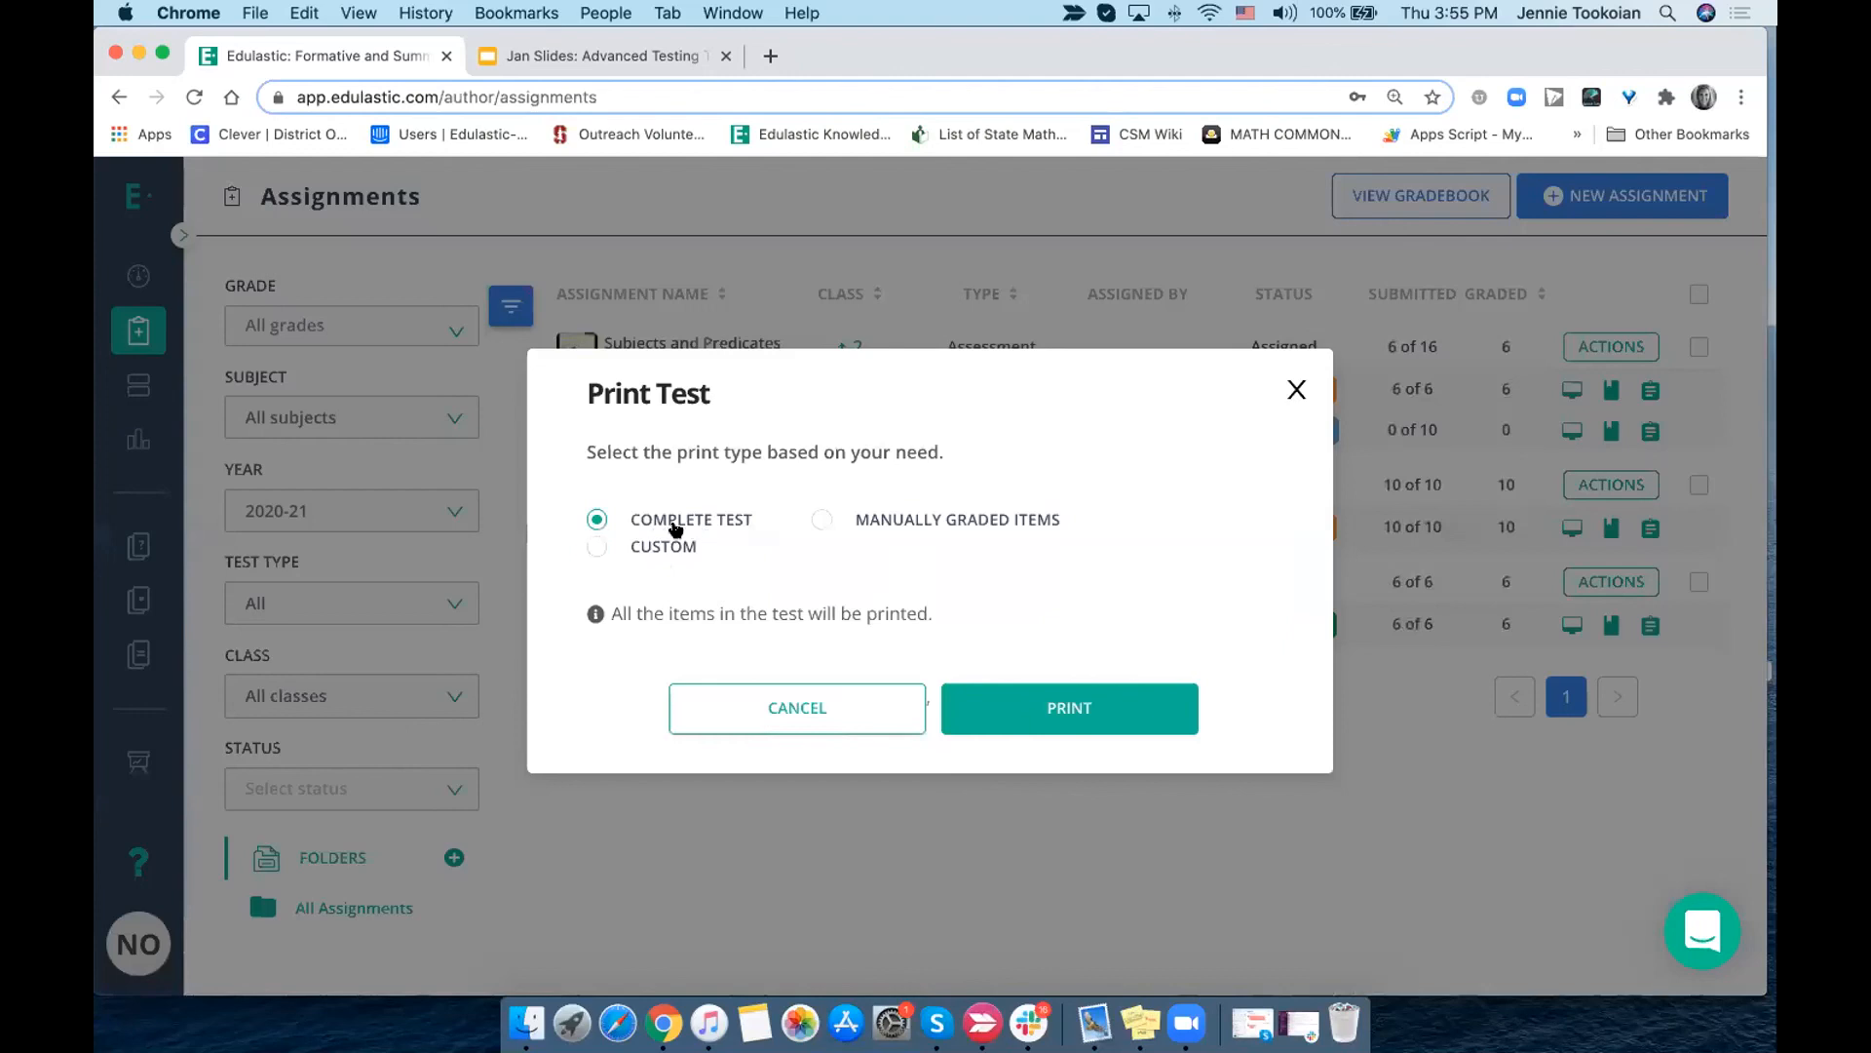
pyautogui.click(824, 524)
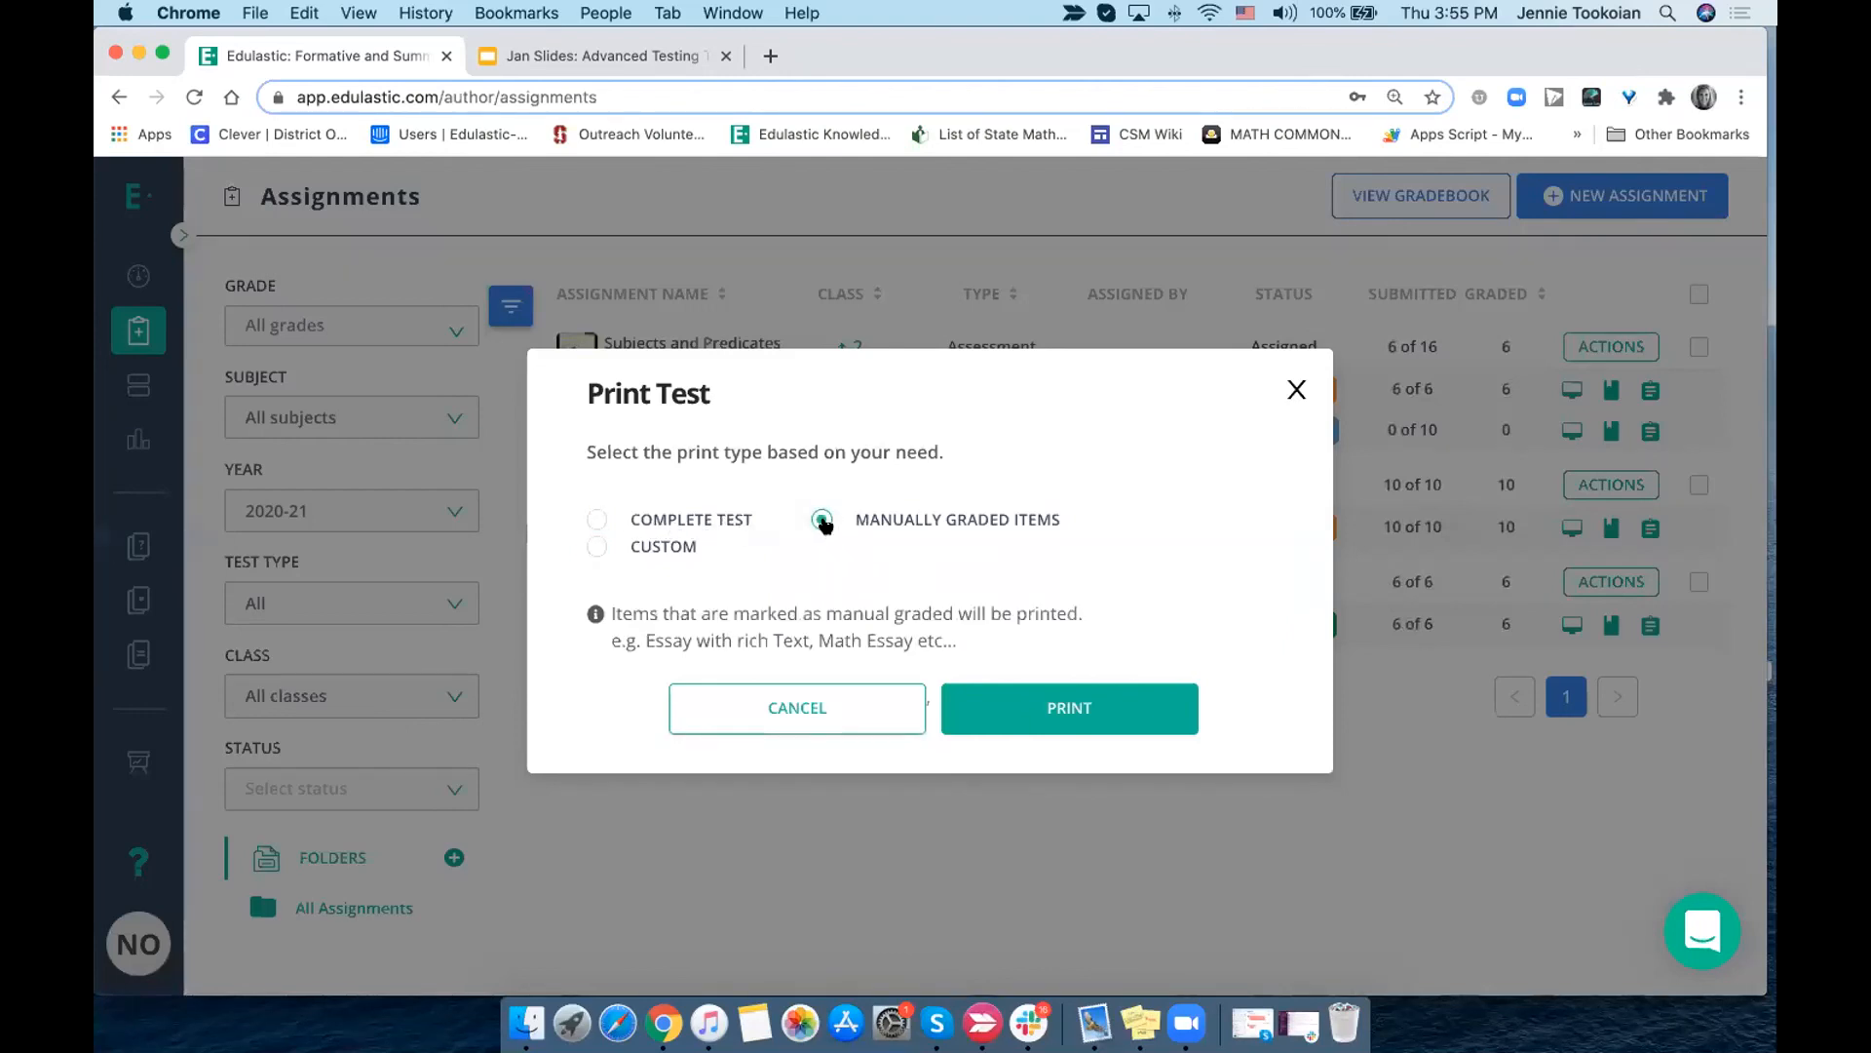
pyautogui.click(595, 546)
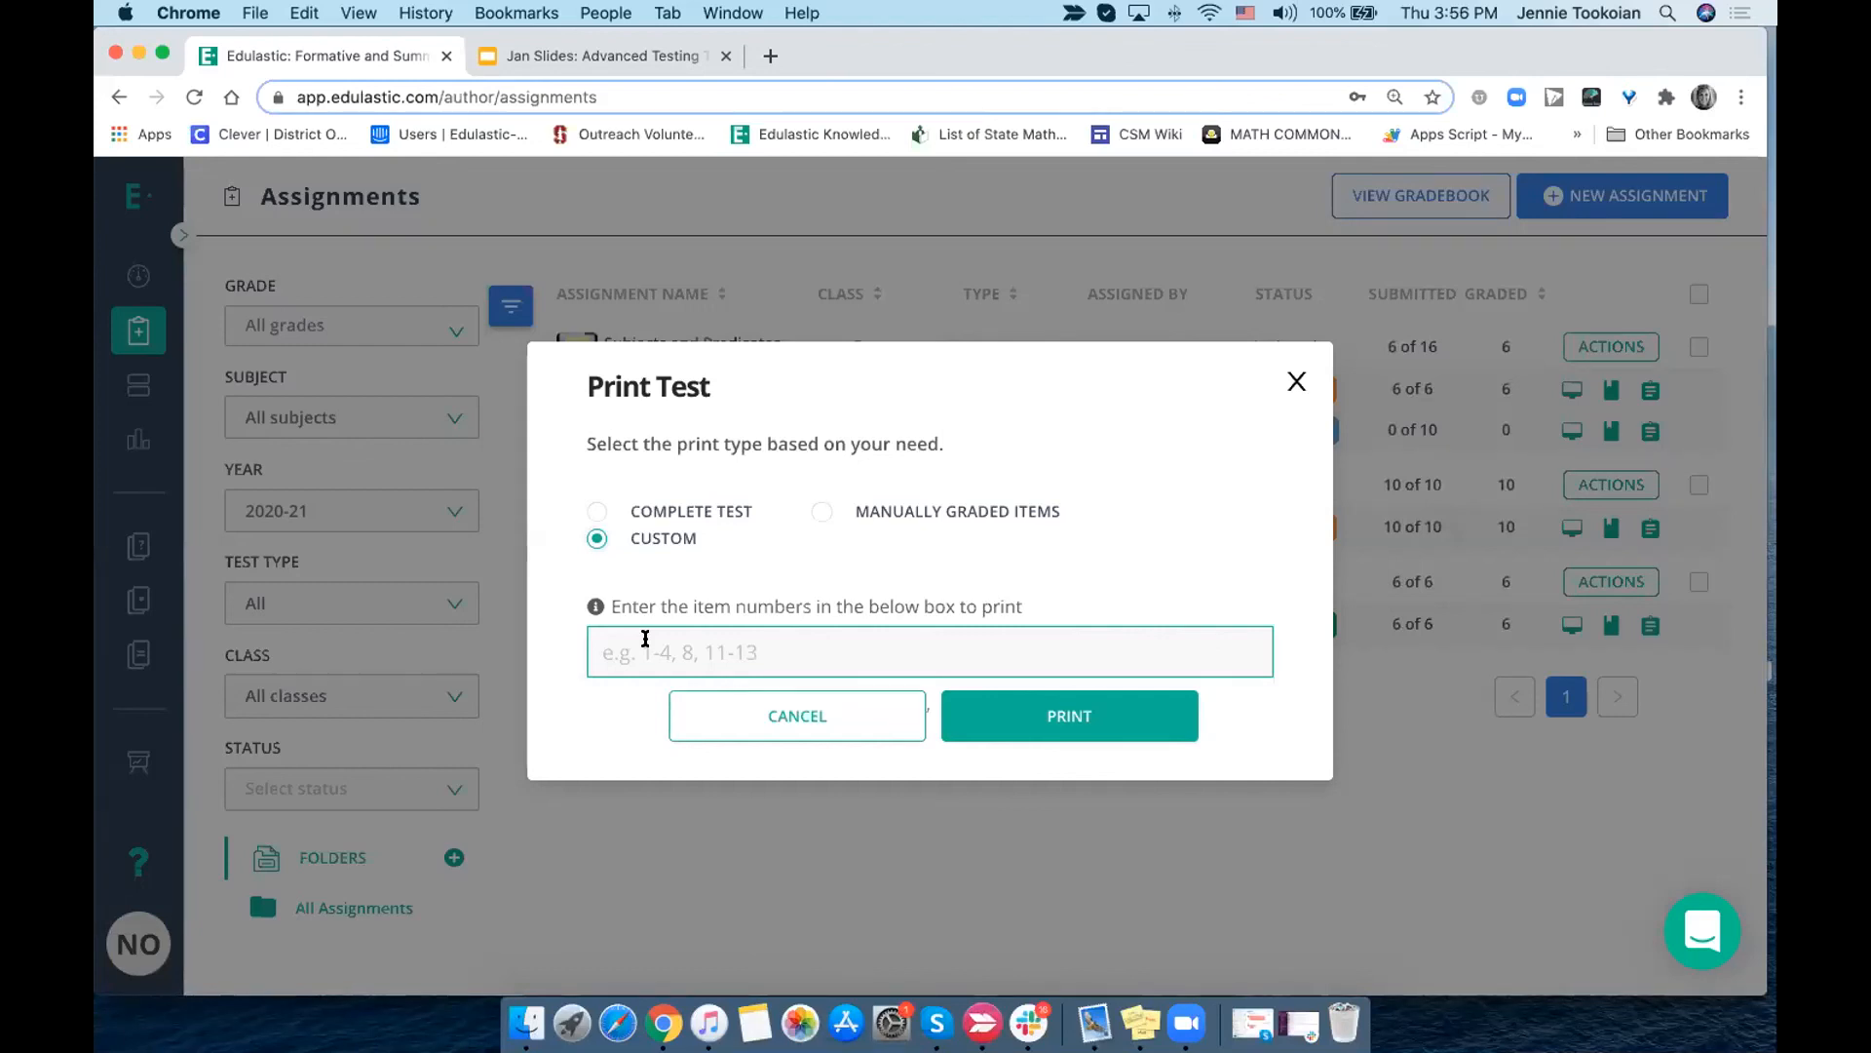
pyautogui.click(597, 510)
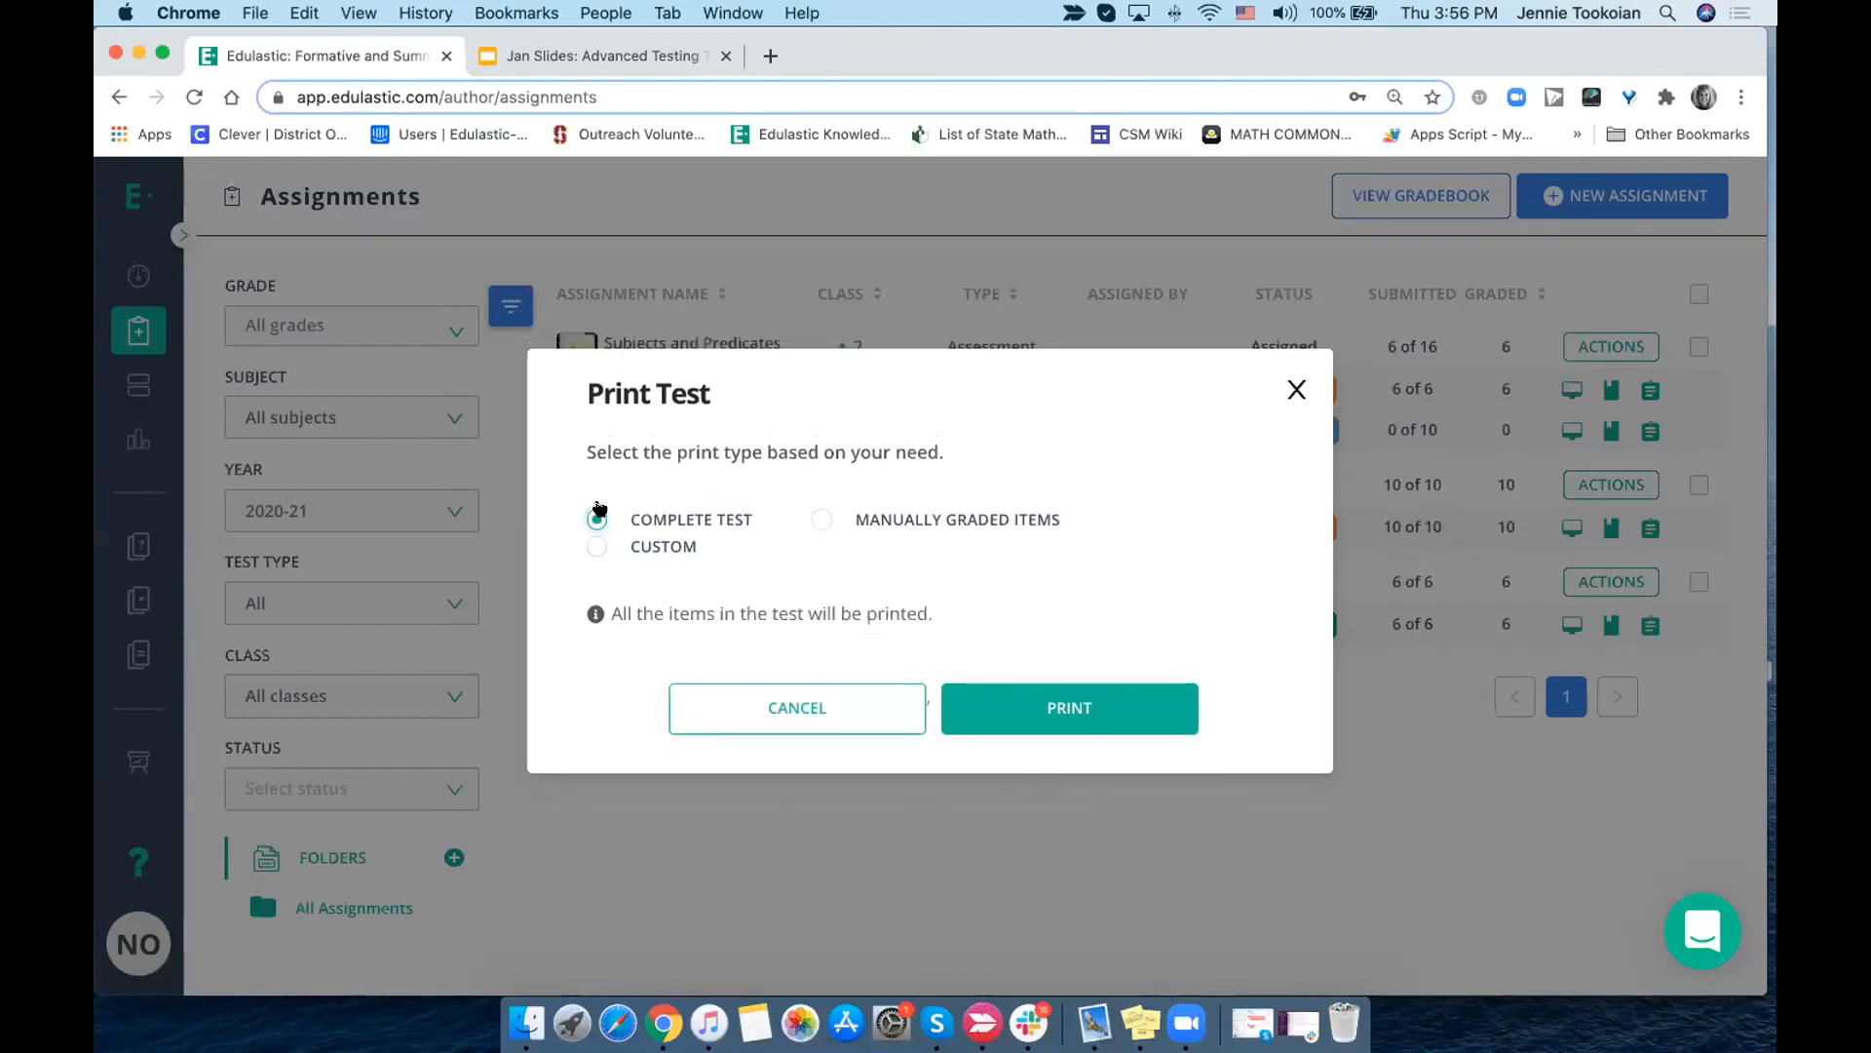
pyautogui.click(1297, 390)
# - Select all 1st Period students on the Subjects and Predicates class board to view the bulk student actions, and review the assignment's actions
pyautogui.click(1571, 391)
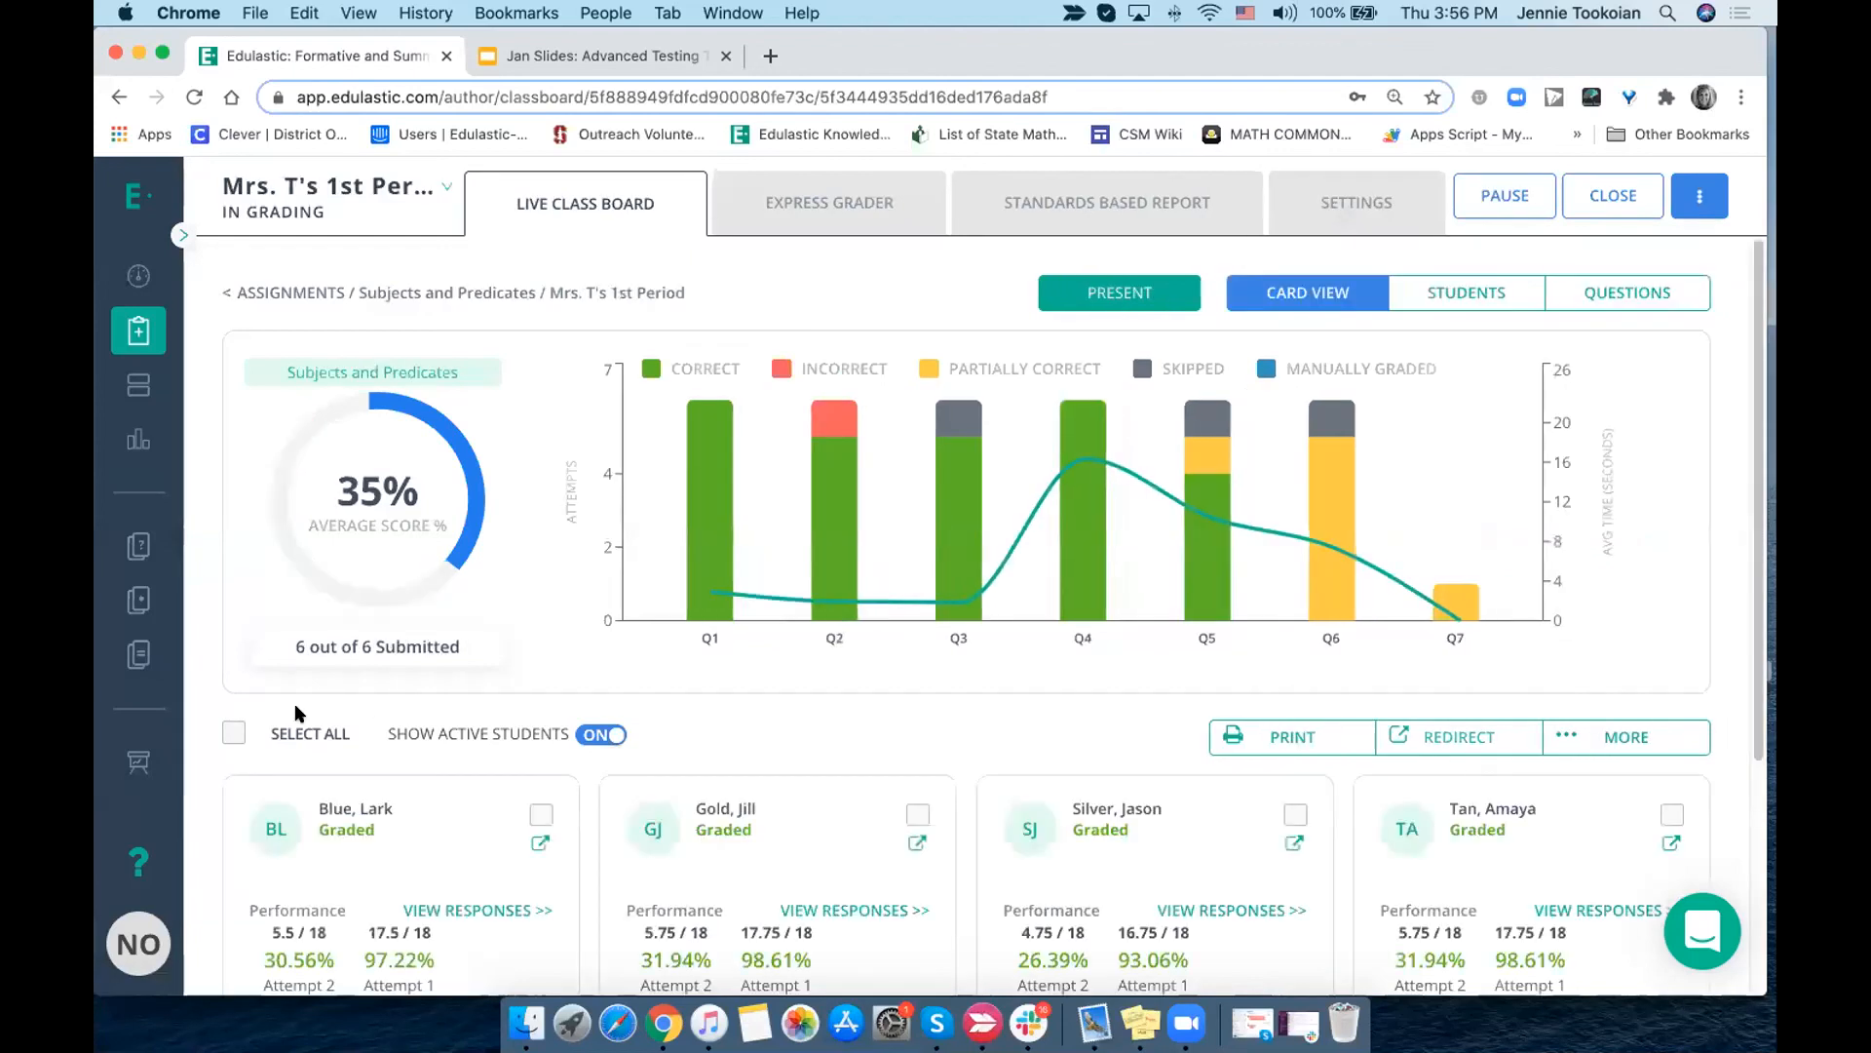
pyautogui.click(234, 732)
pyautogui.click(1643, 738)
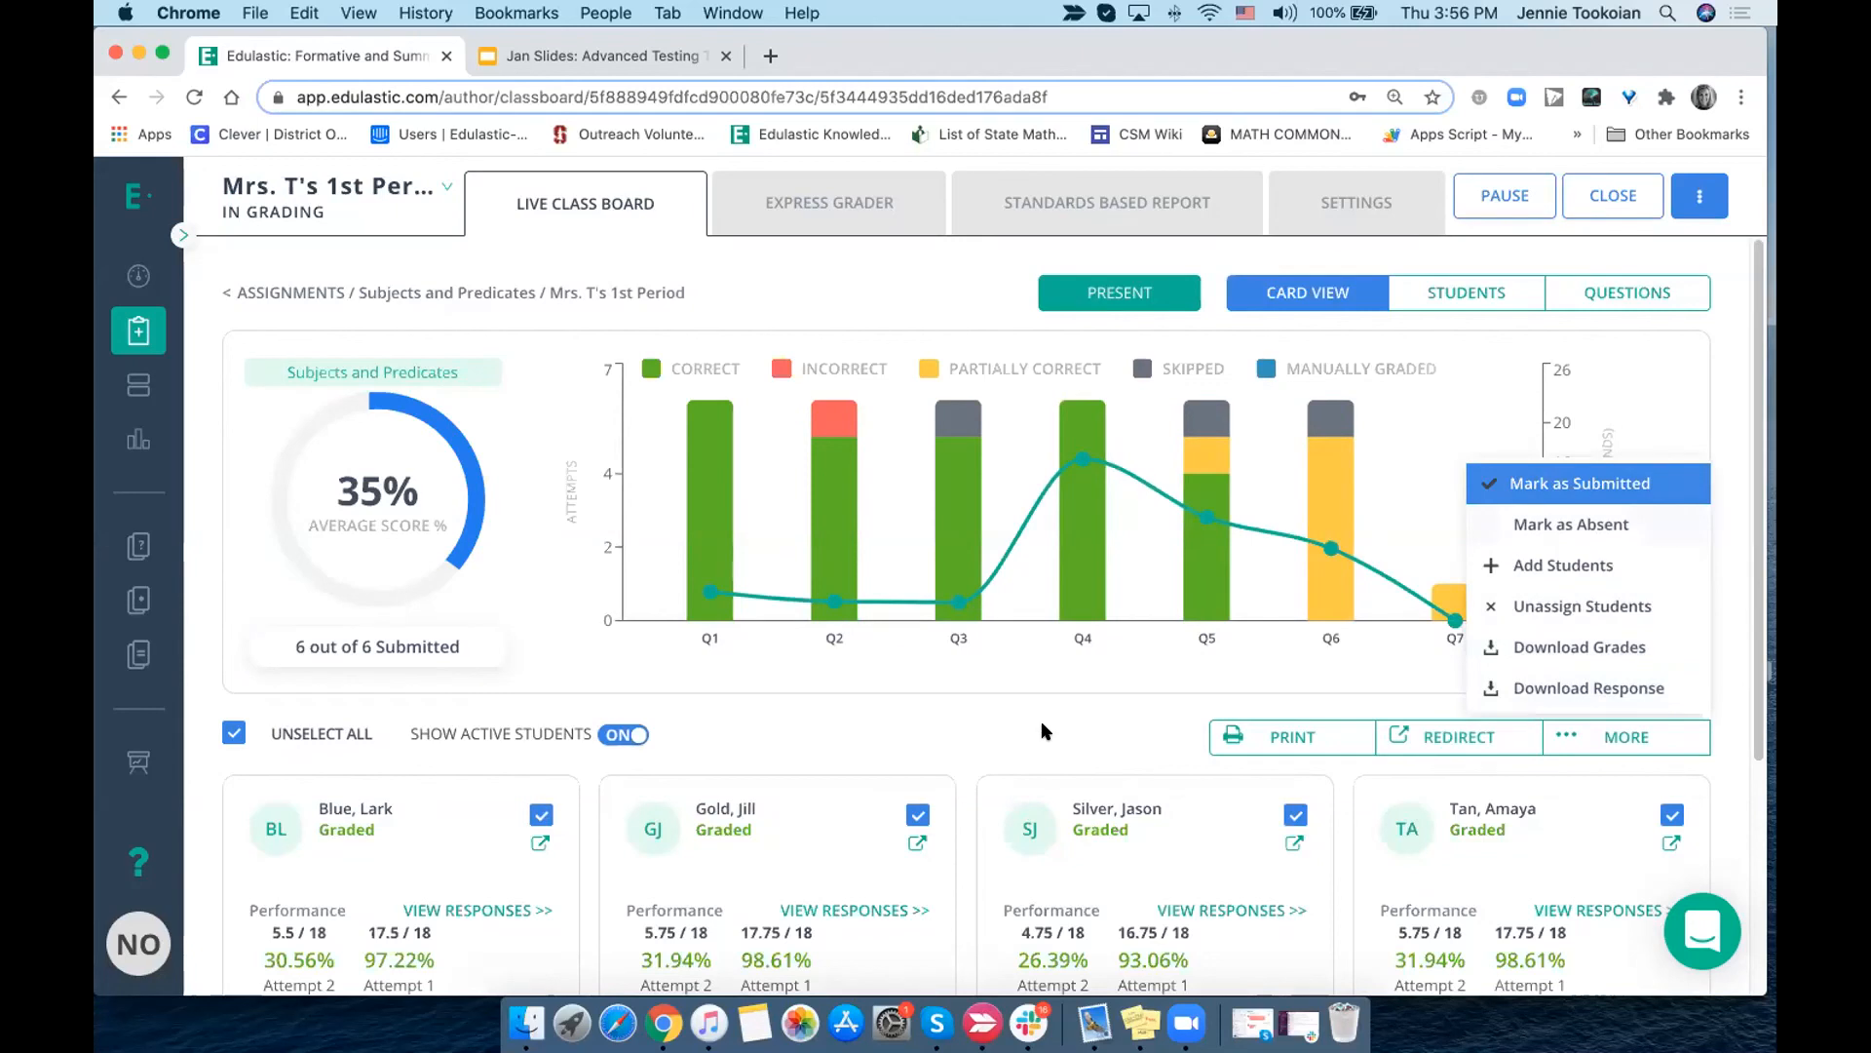
pyautogui.click(132, 334)
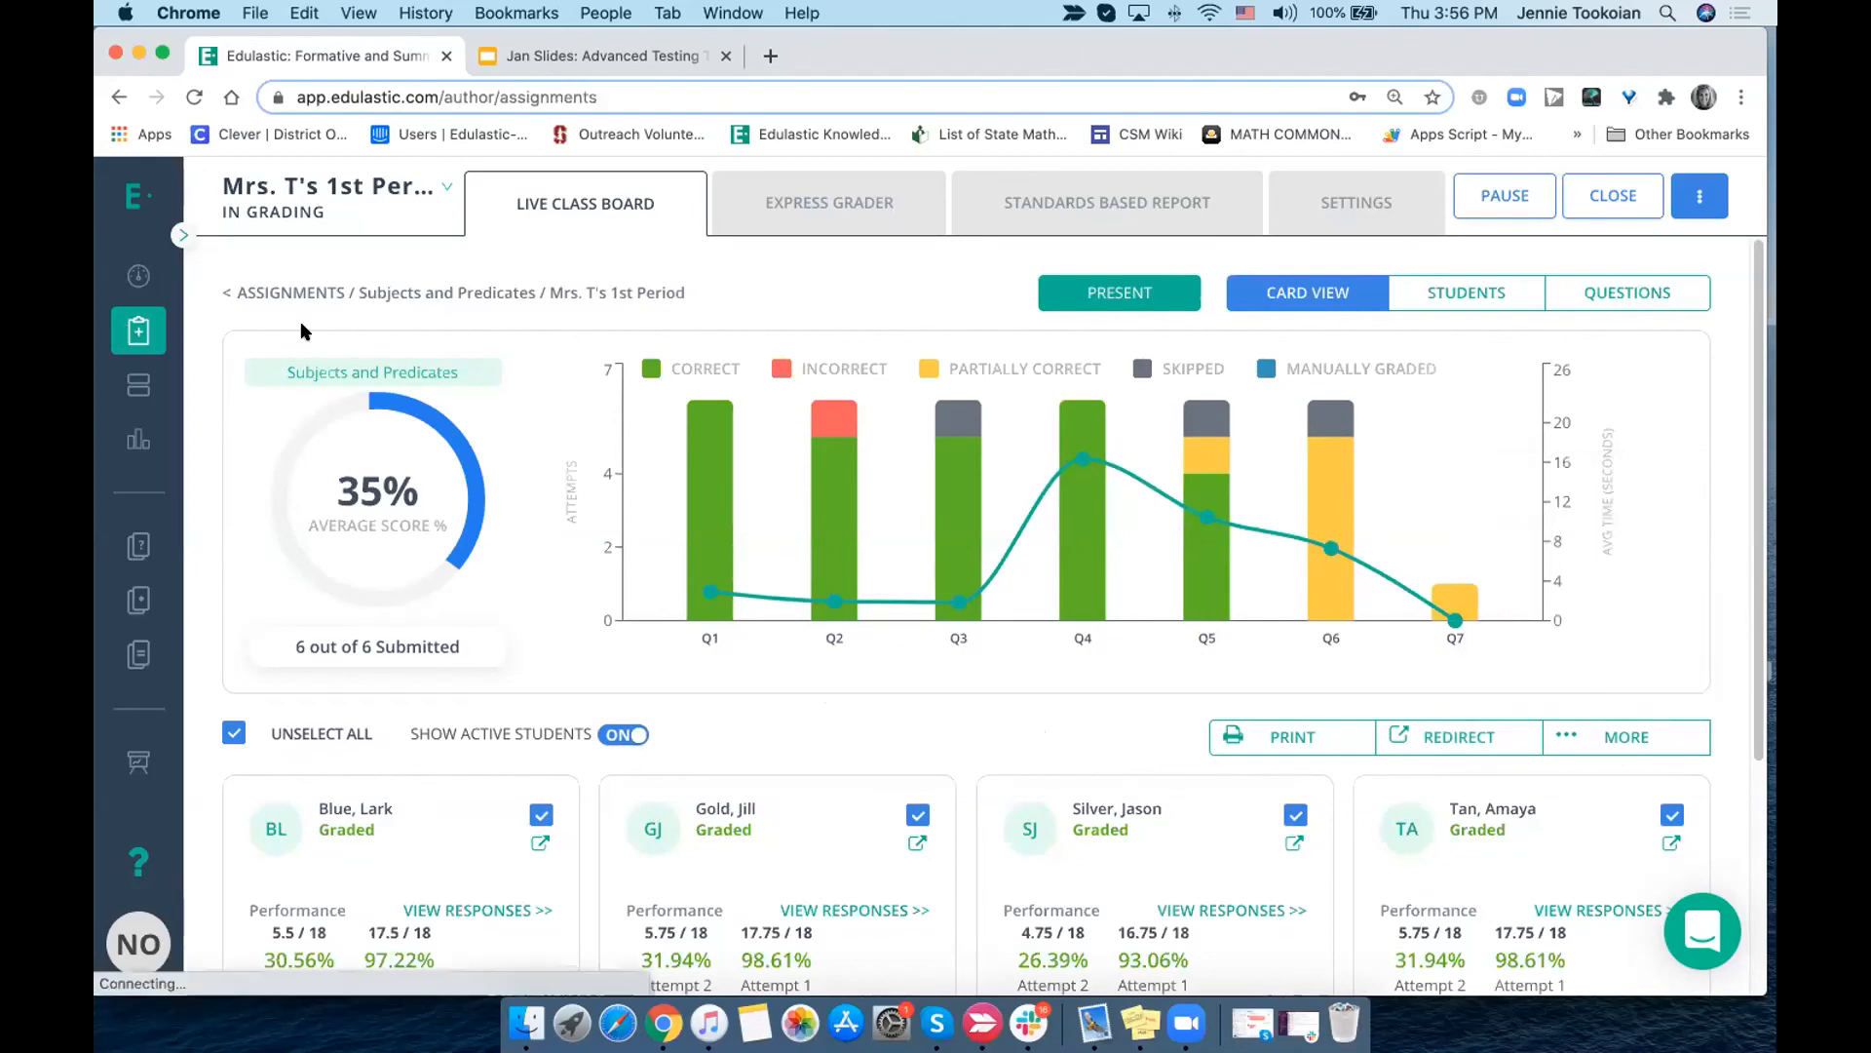
pyautogui.click(1609, 349)
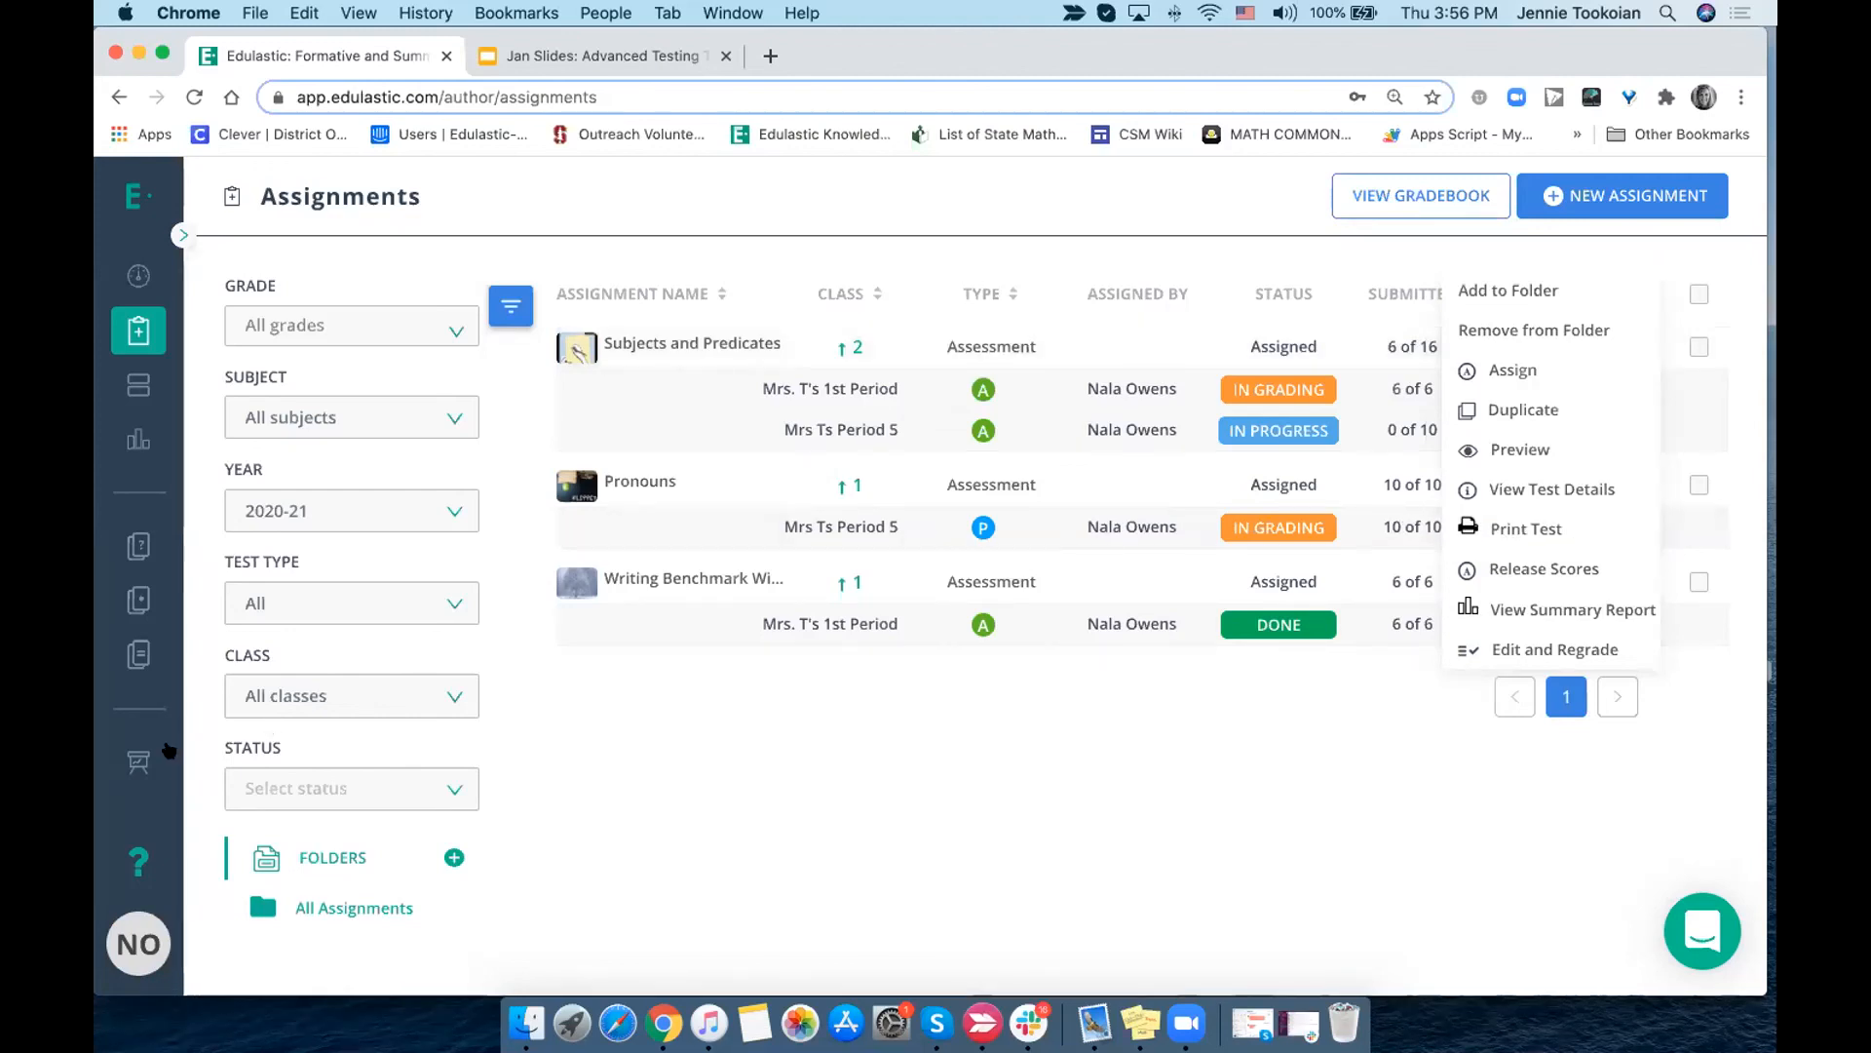
# - Open the 1st Period class roster, select the first student, and start acting as the student who has TTS enabled
pyautogui.click(133, 759)
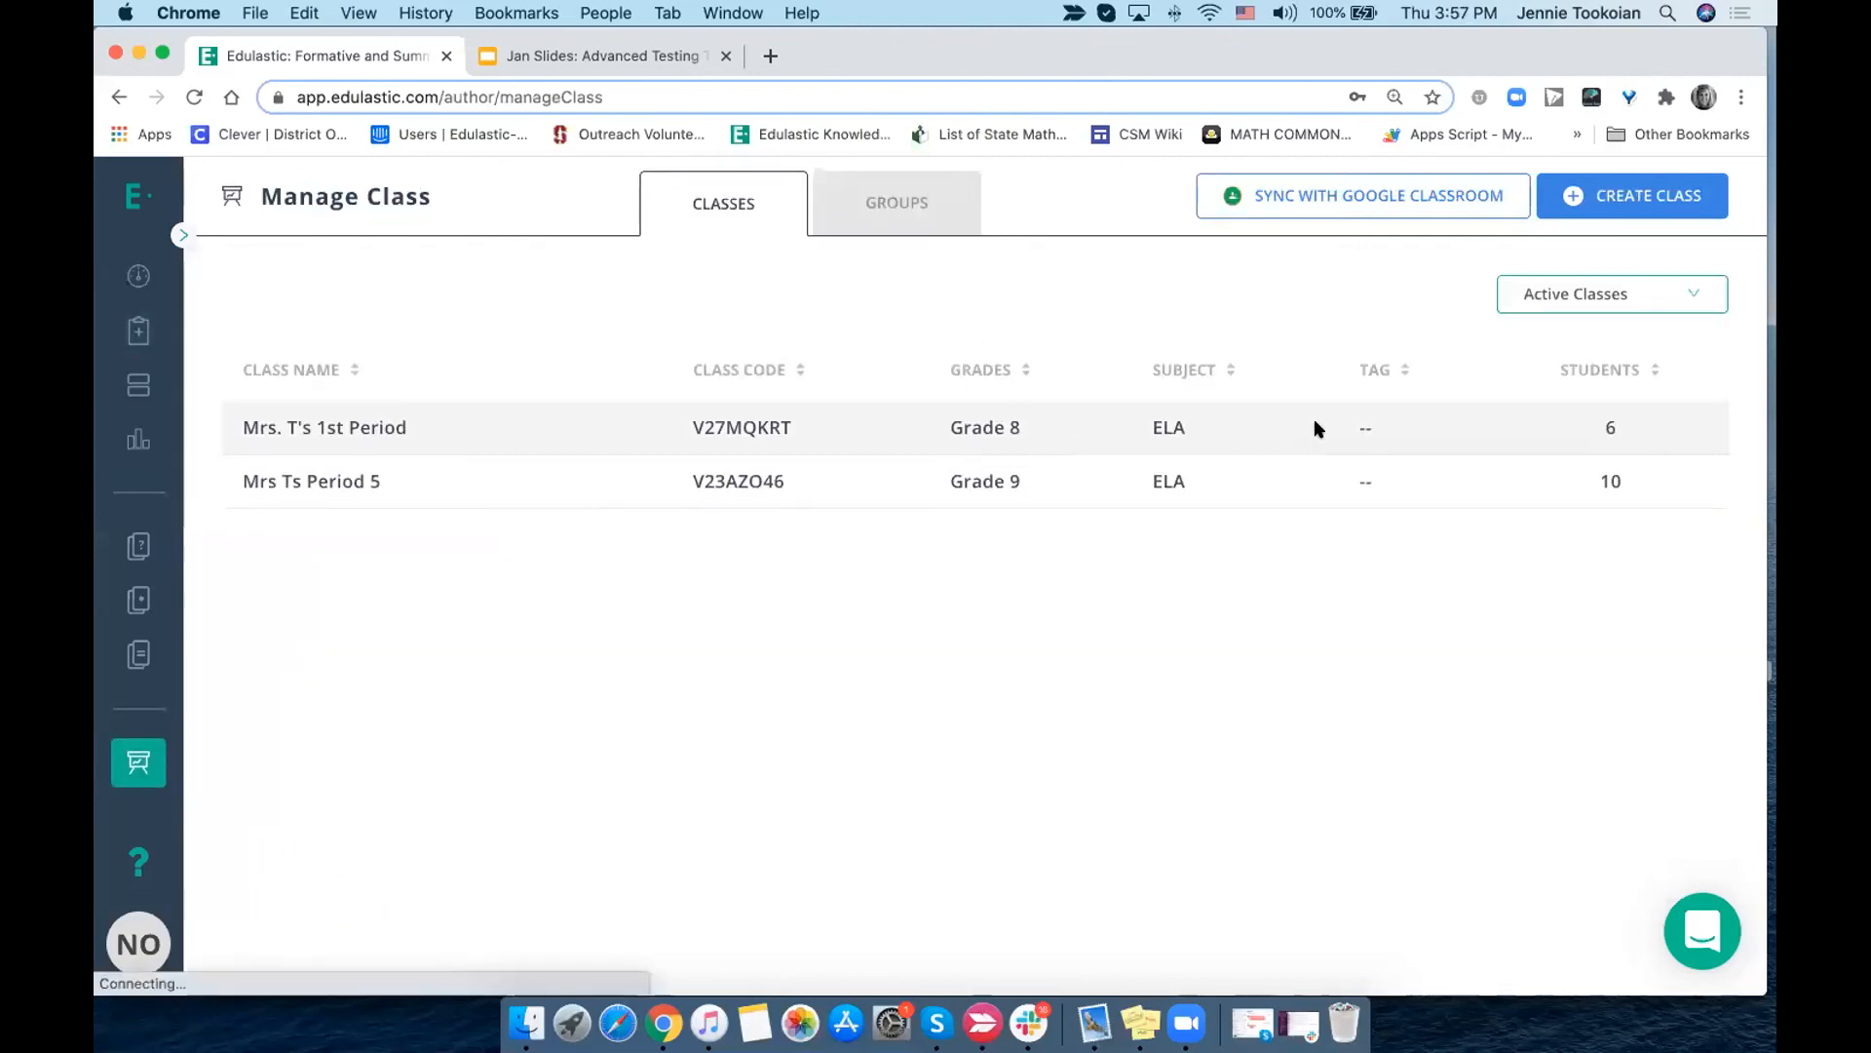
pyautogui.click(1333, 479)
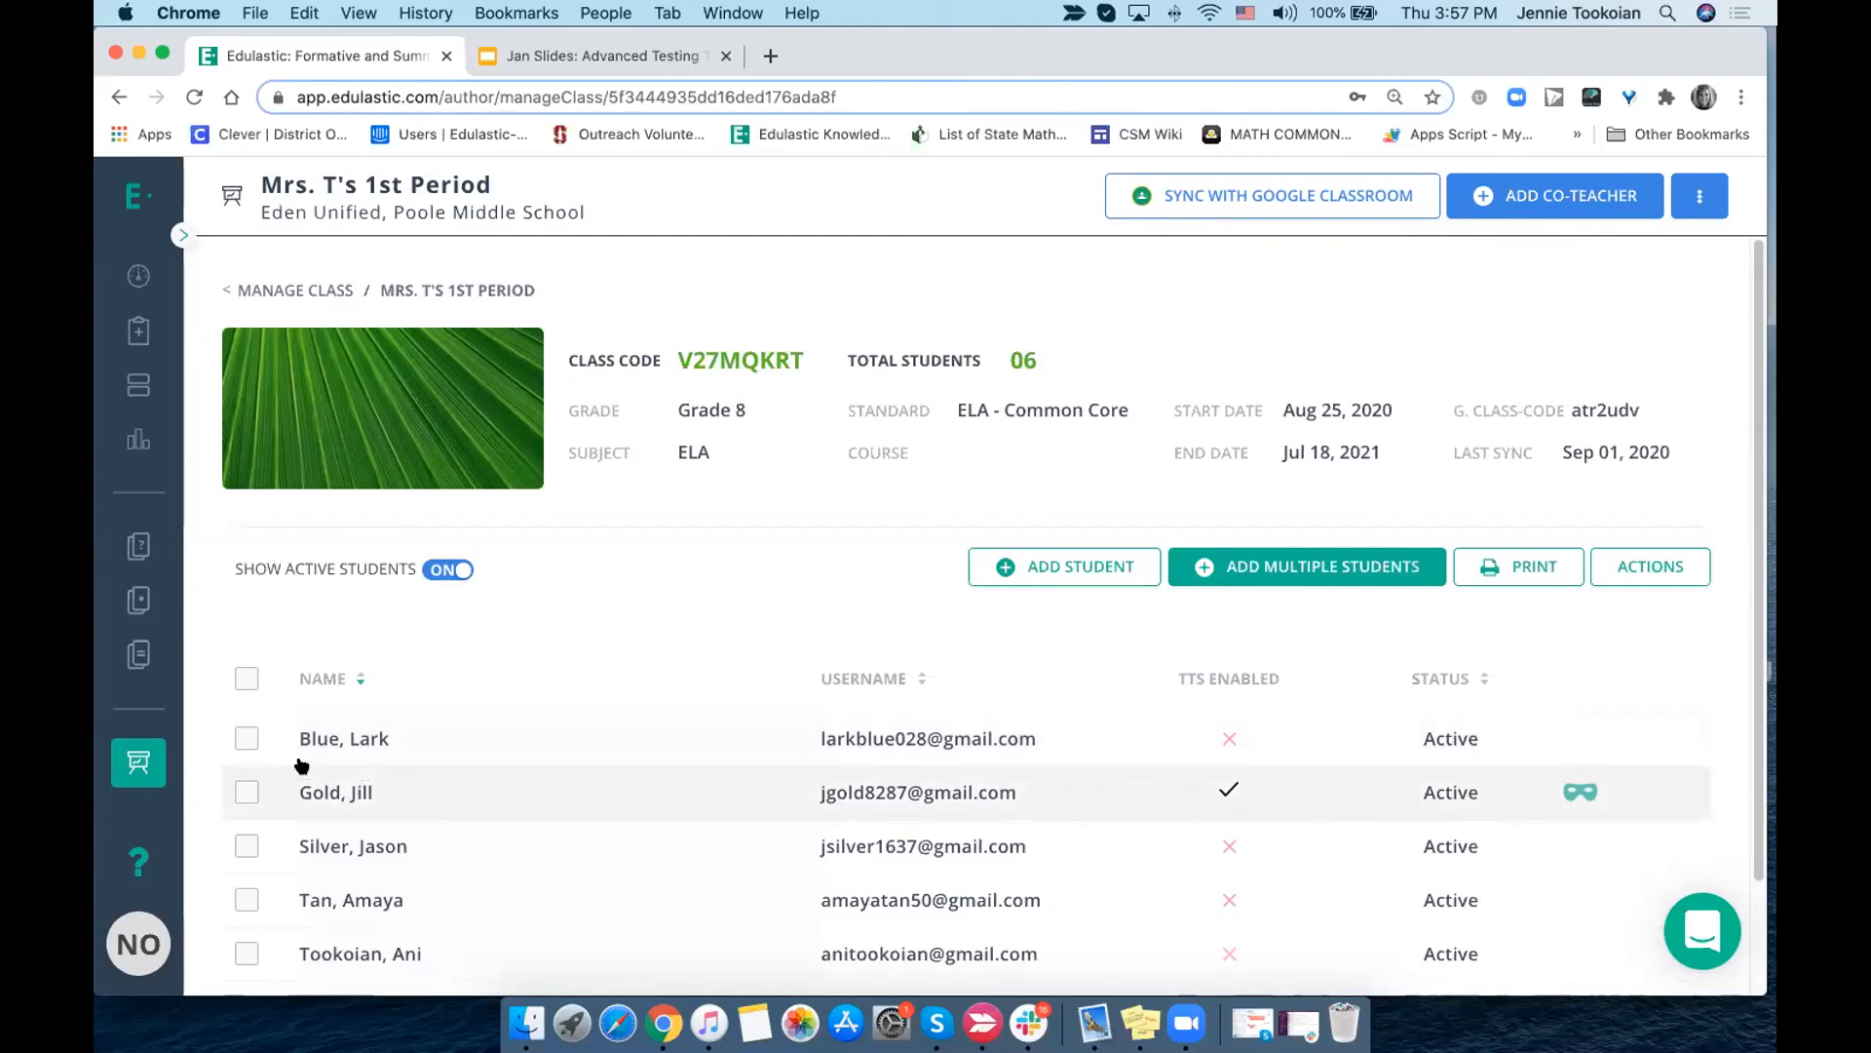
pyautogui.click(247, 738)
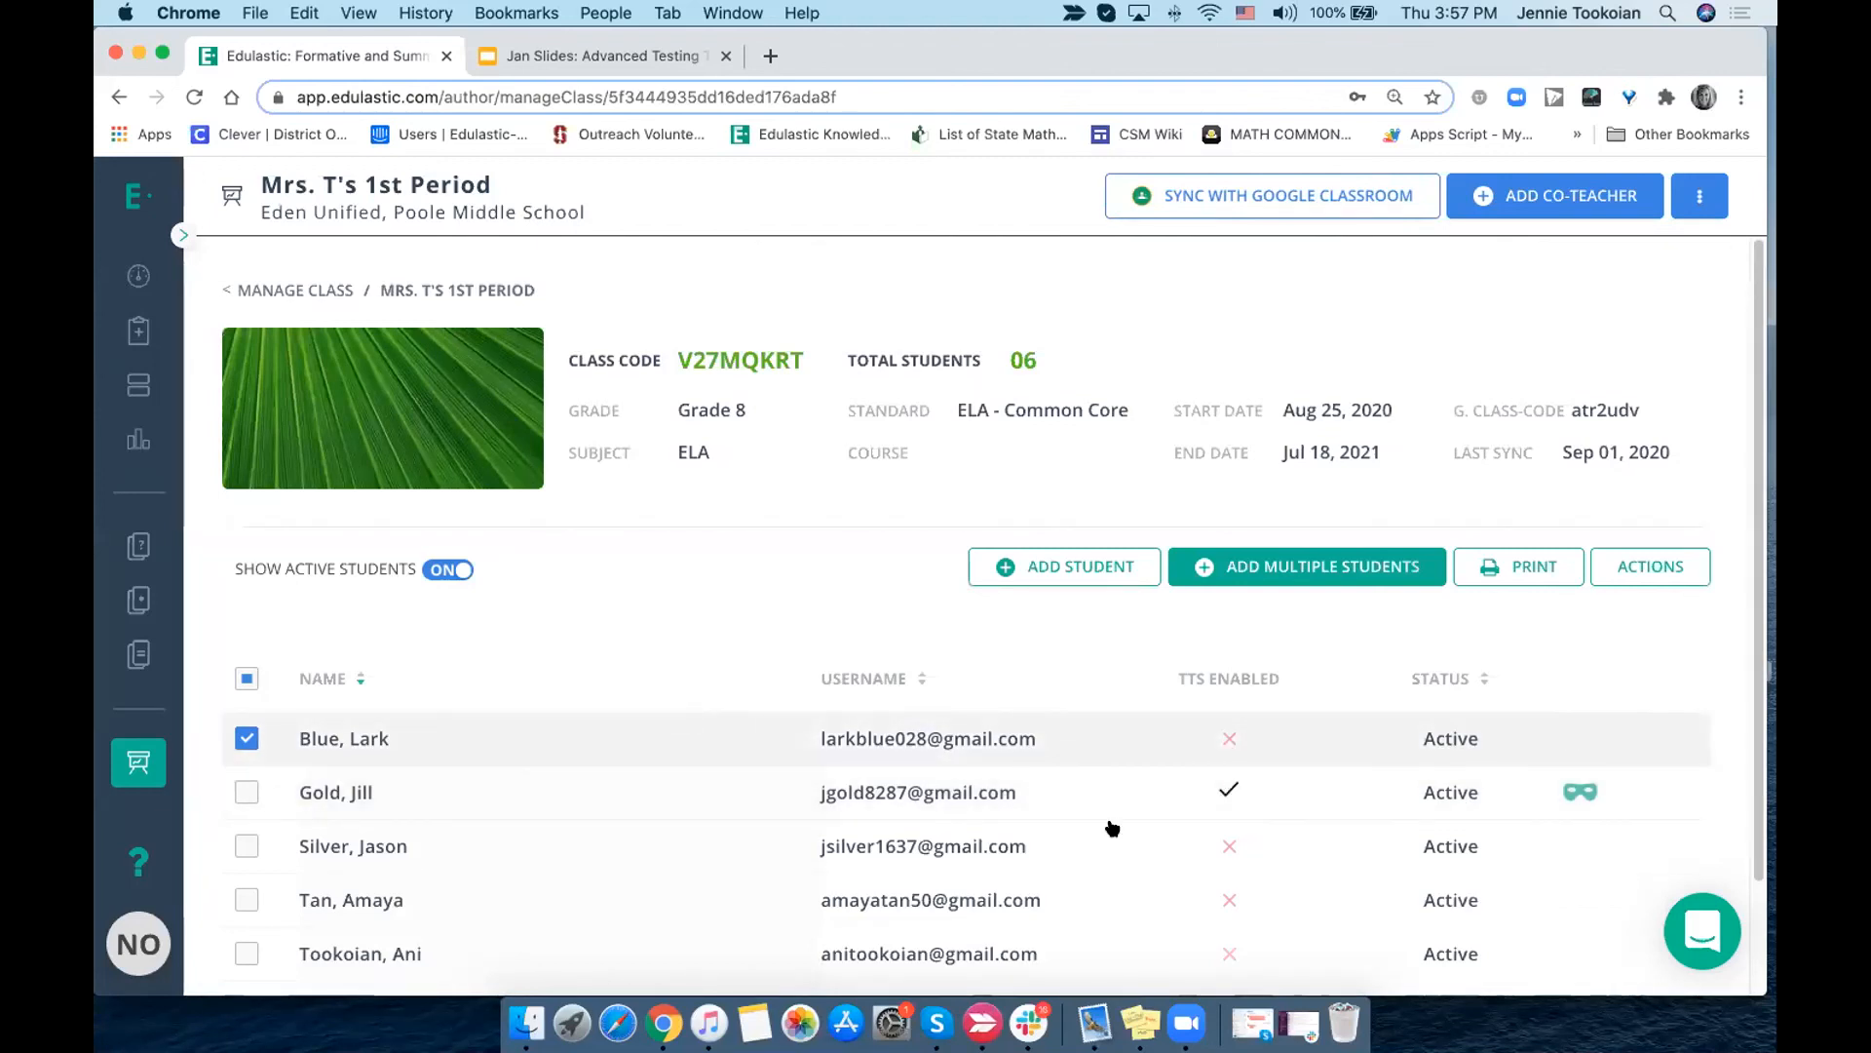
pyautogui.click(1581, 791)
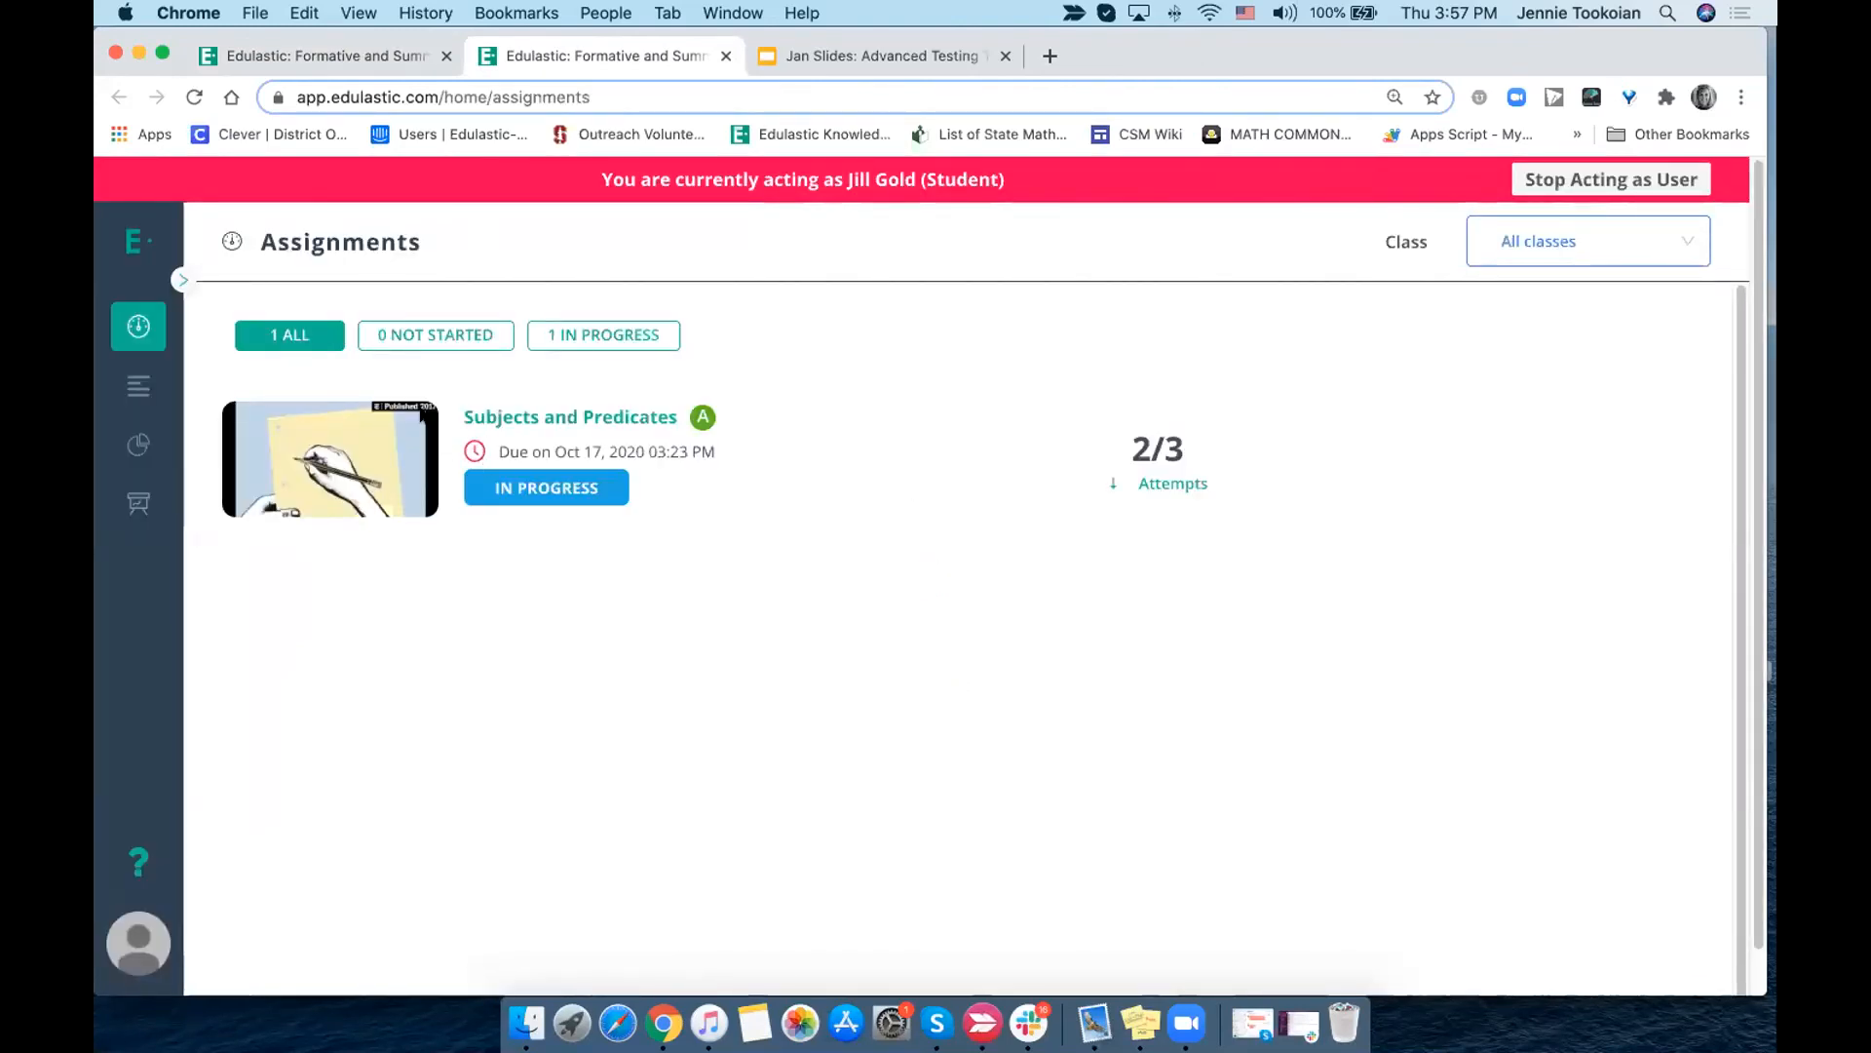
pyautogui.doubleClick(479, 413)
pyautogui.click(490, 416)
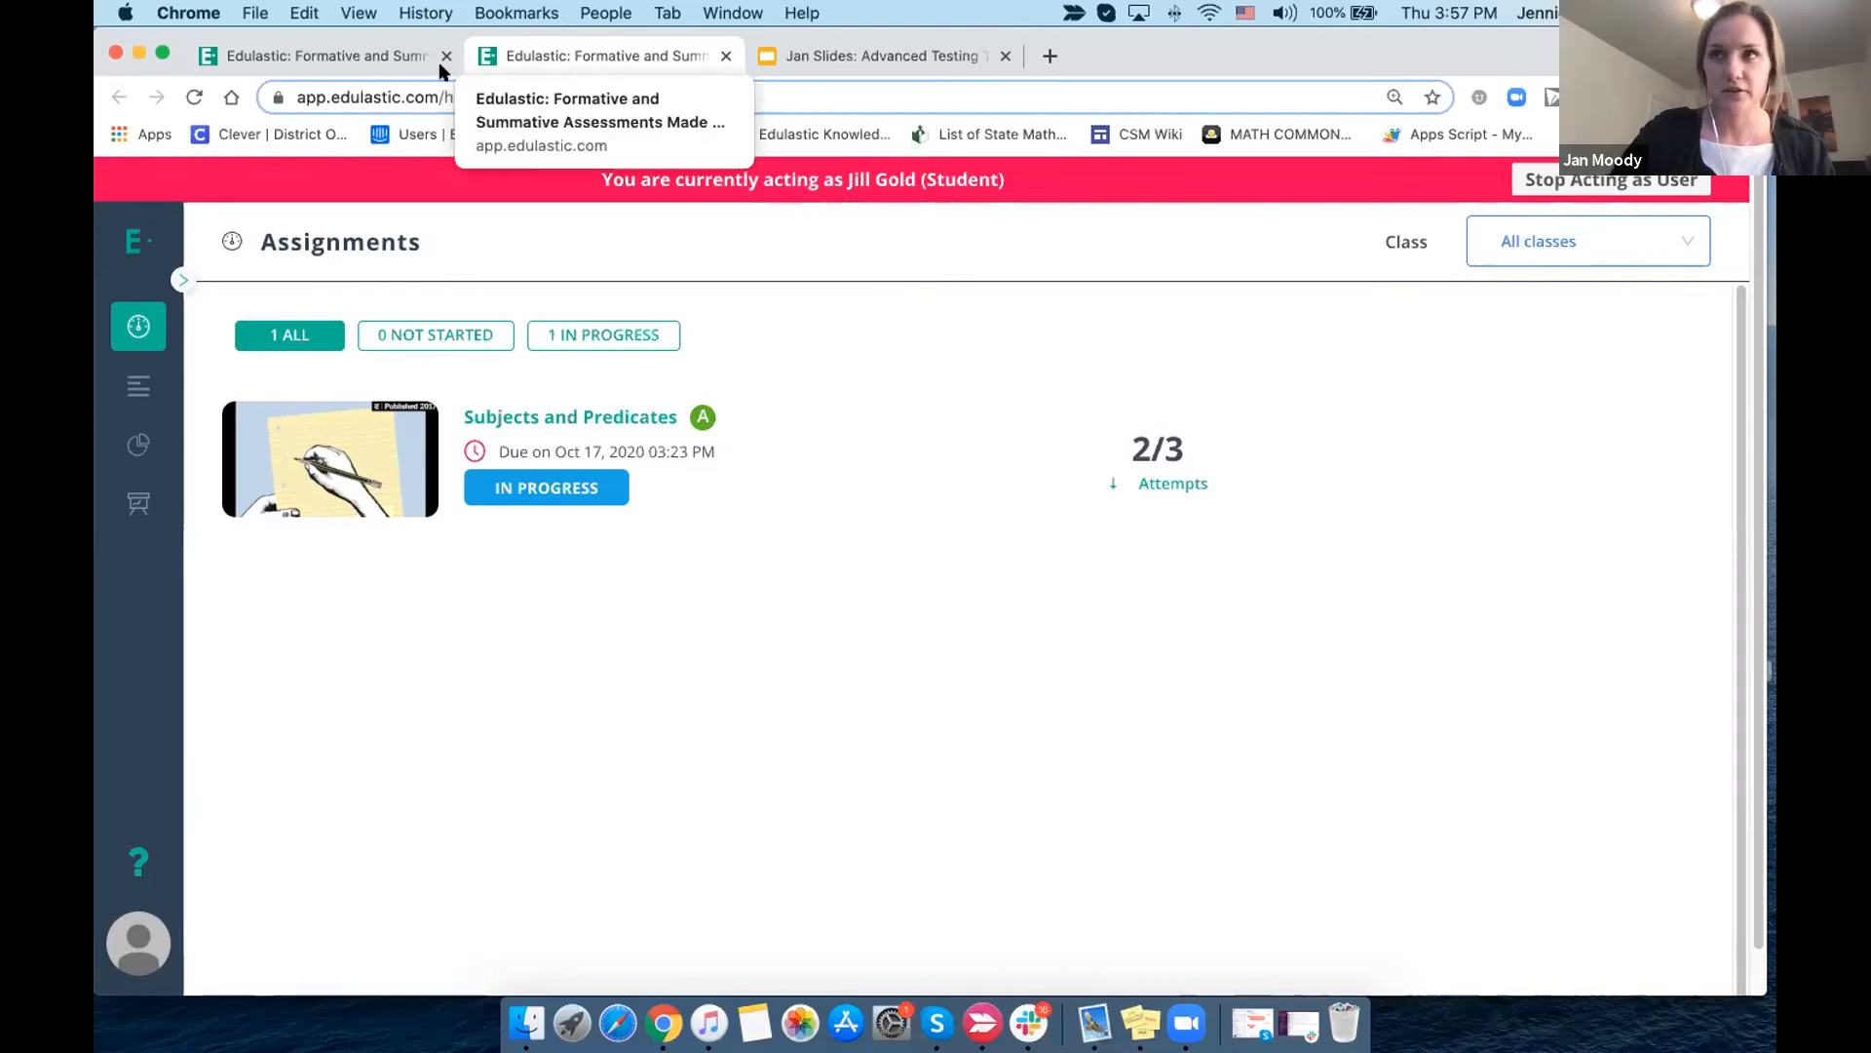
# - Return to the teacher account and create a new Essay with Rich Text item from the item bank
pyautogui.click(382, 56)
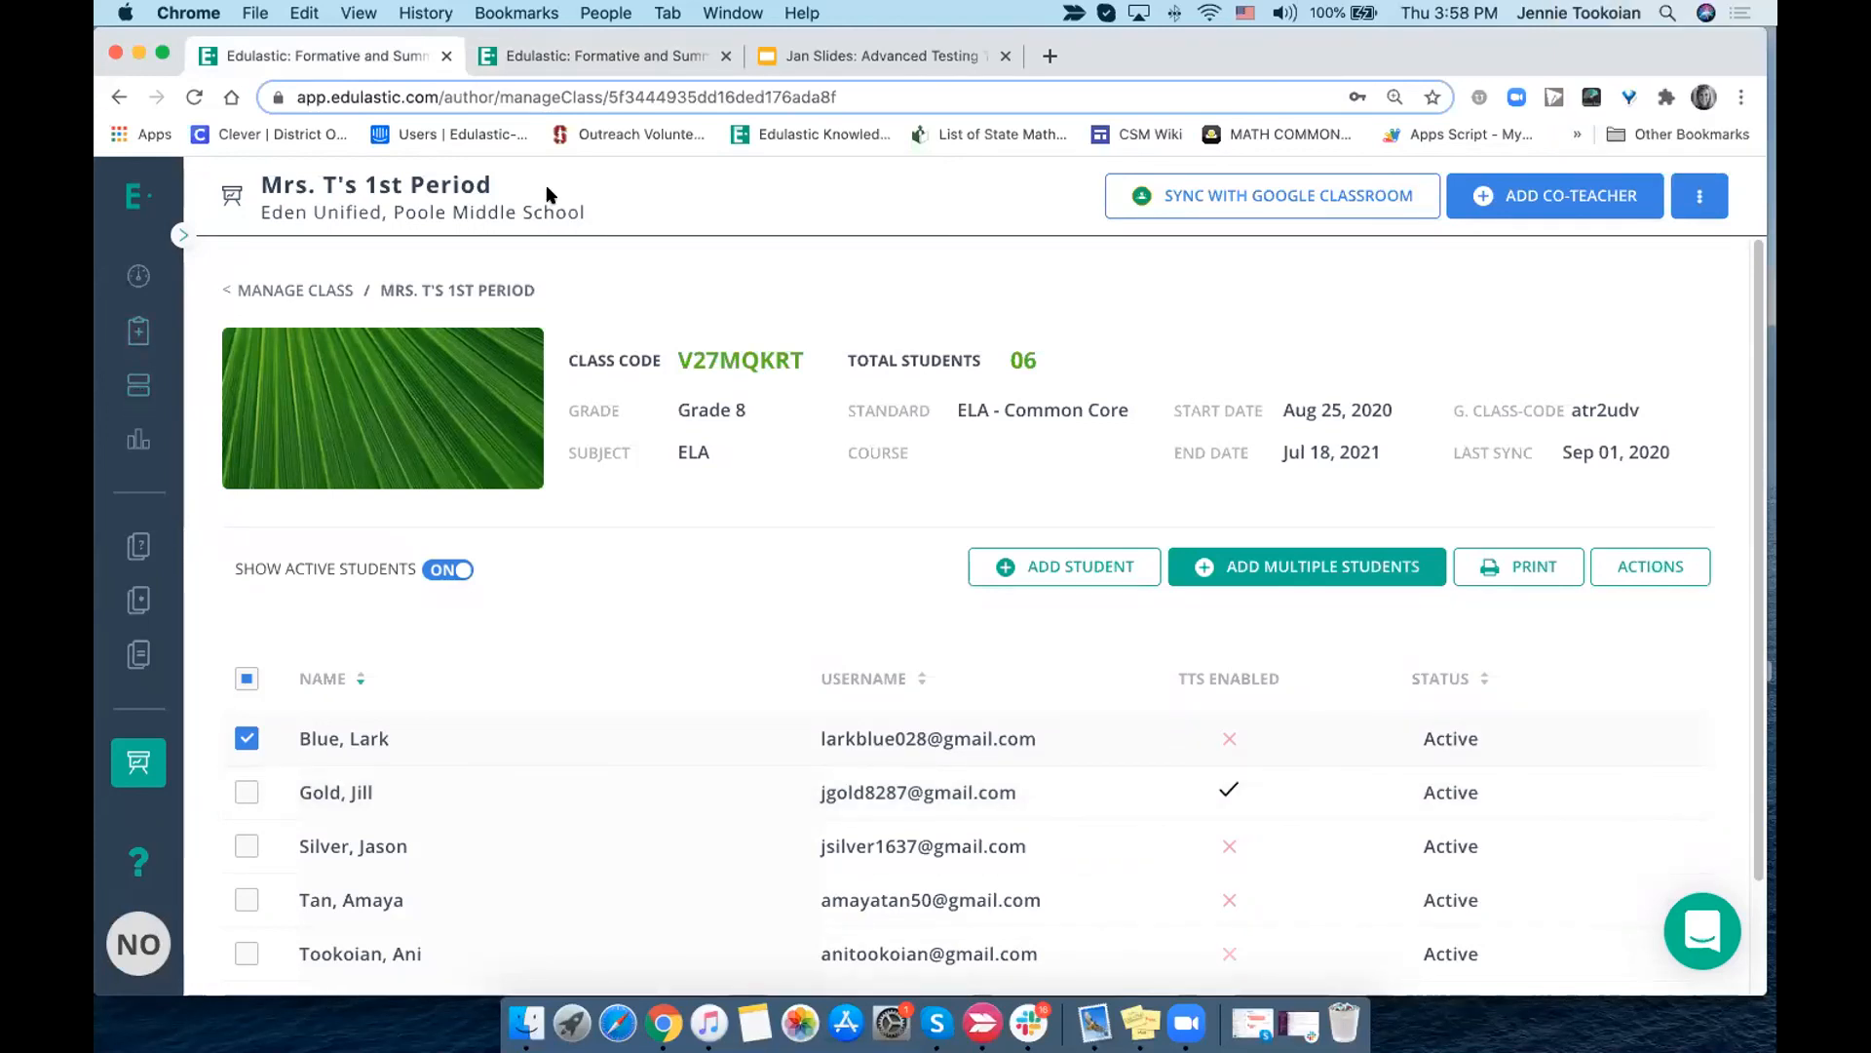
pyautogui.click(139, 547)
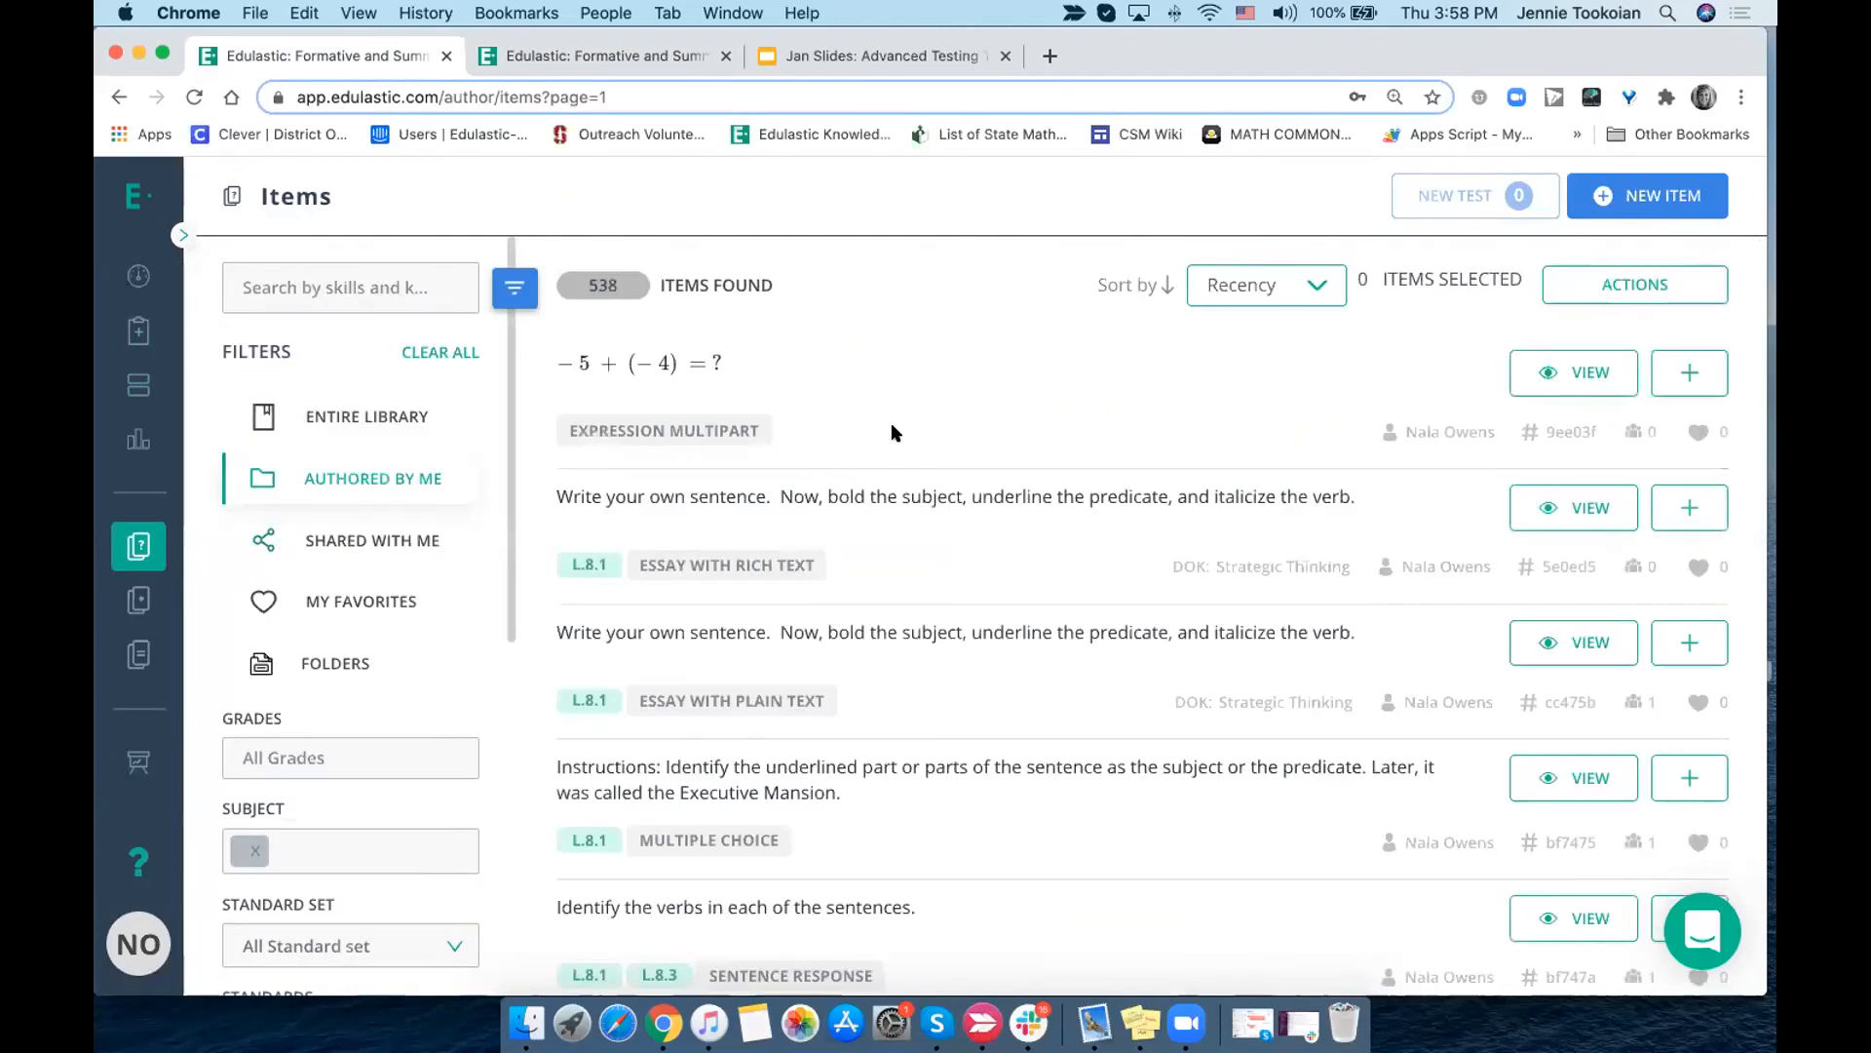
pyautogui.click(1640, 200)
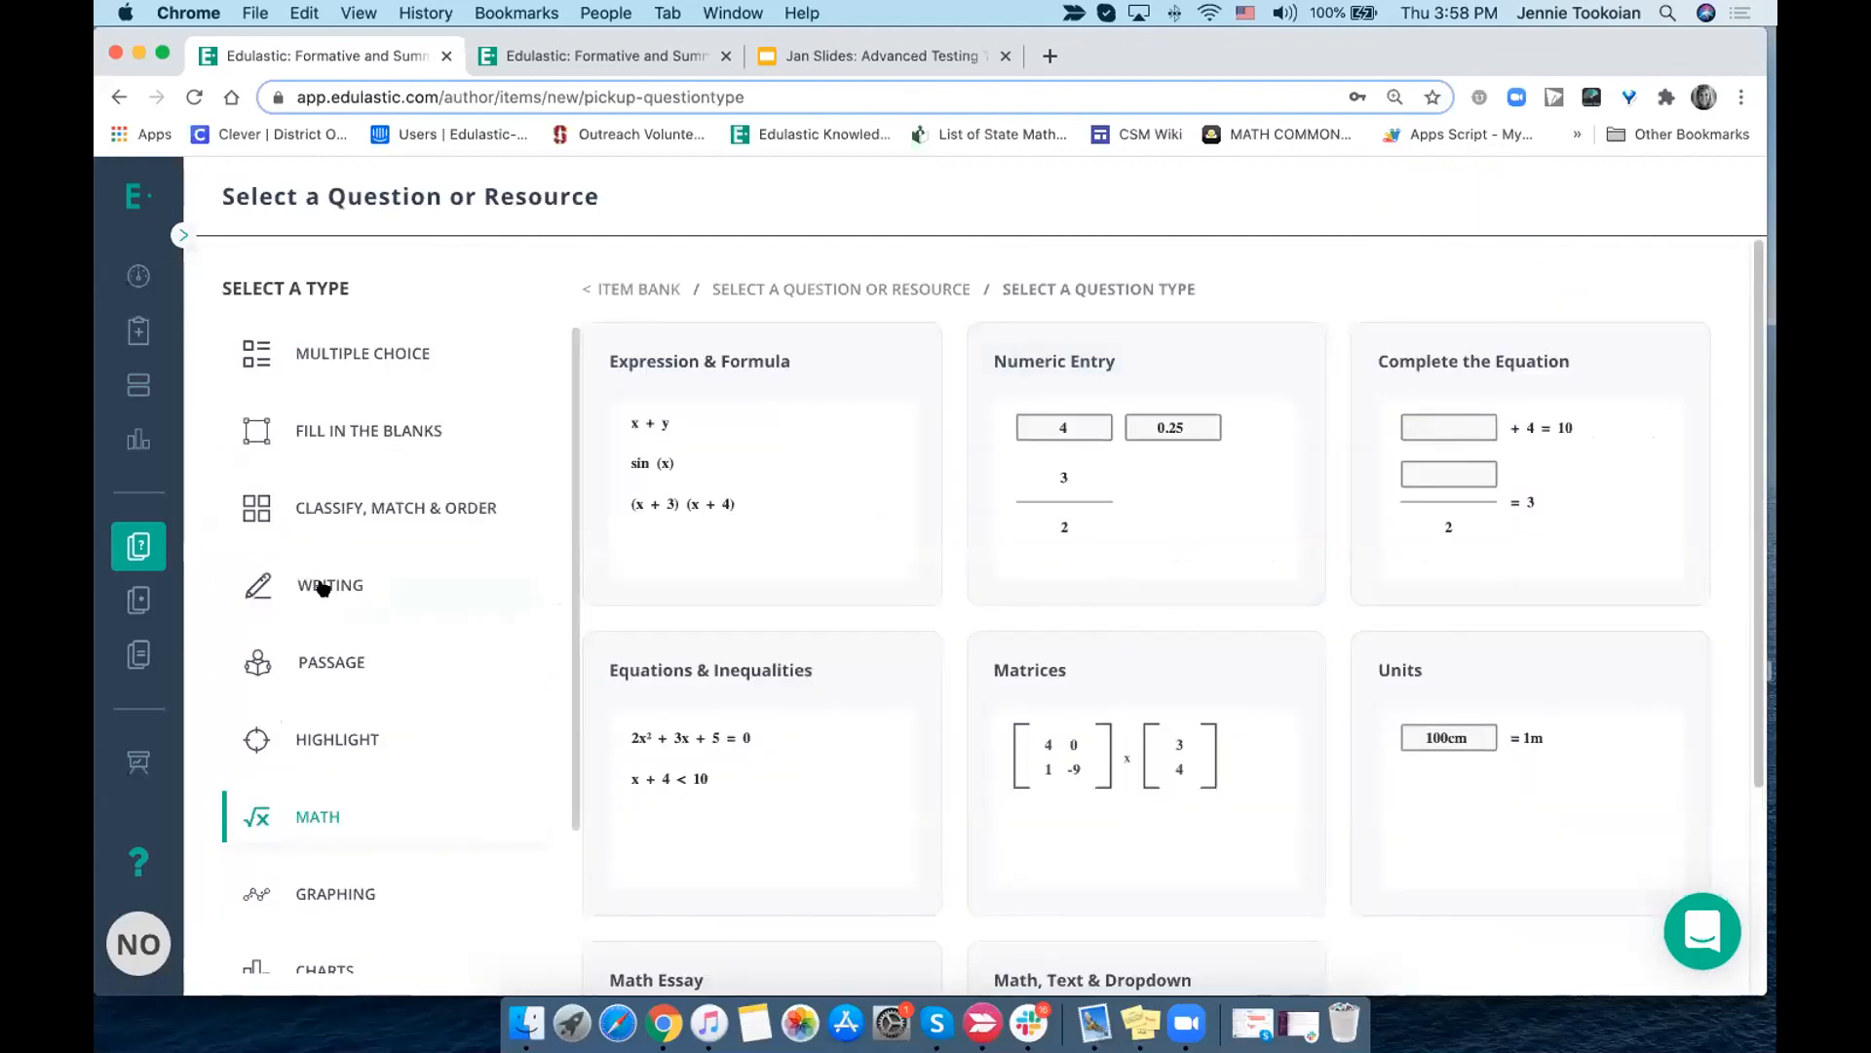
pyautogui.click(323, 586)
pyautogui.click(752, 509)
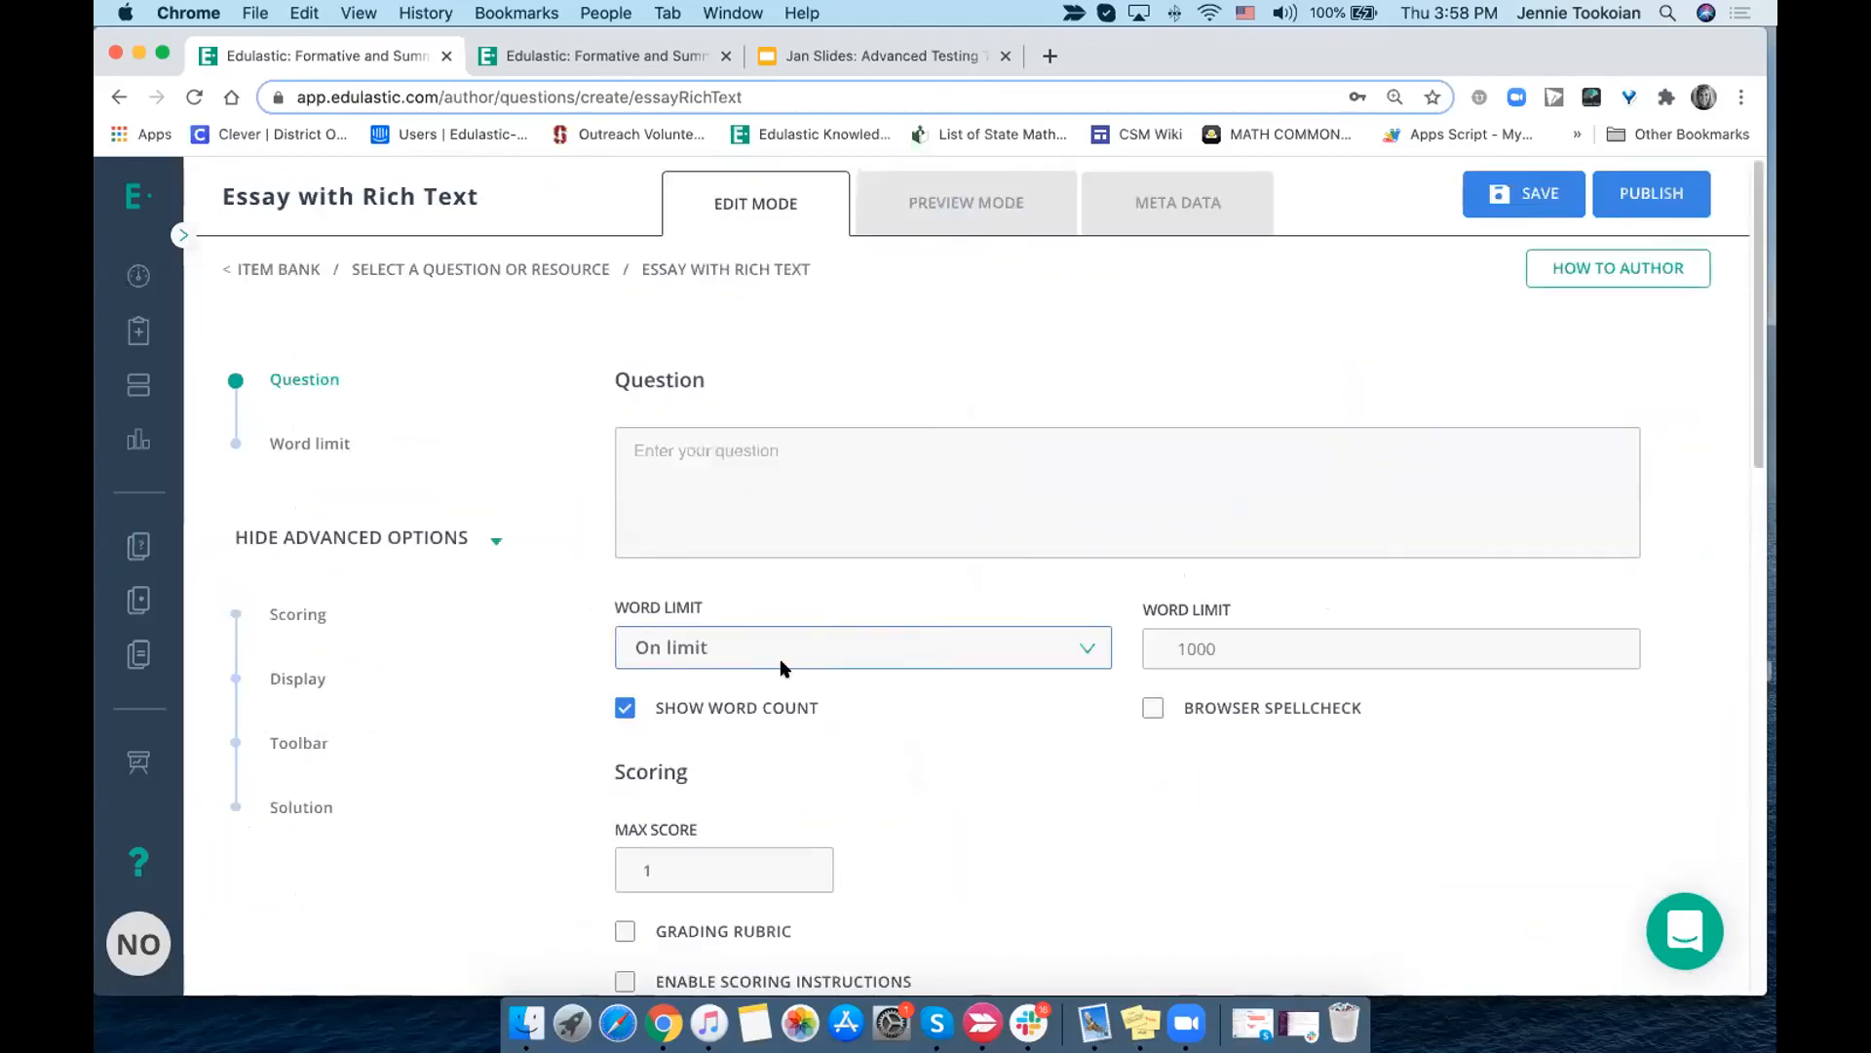
# - Enable the essay's grading rubric and start a new rubric named "Clone of Persuasive Writing"
pyautogui.scroll(-3, 780, 667)
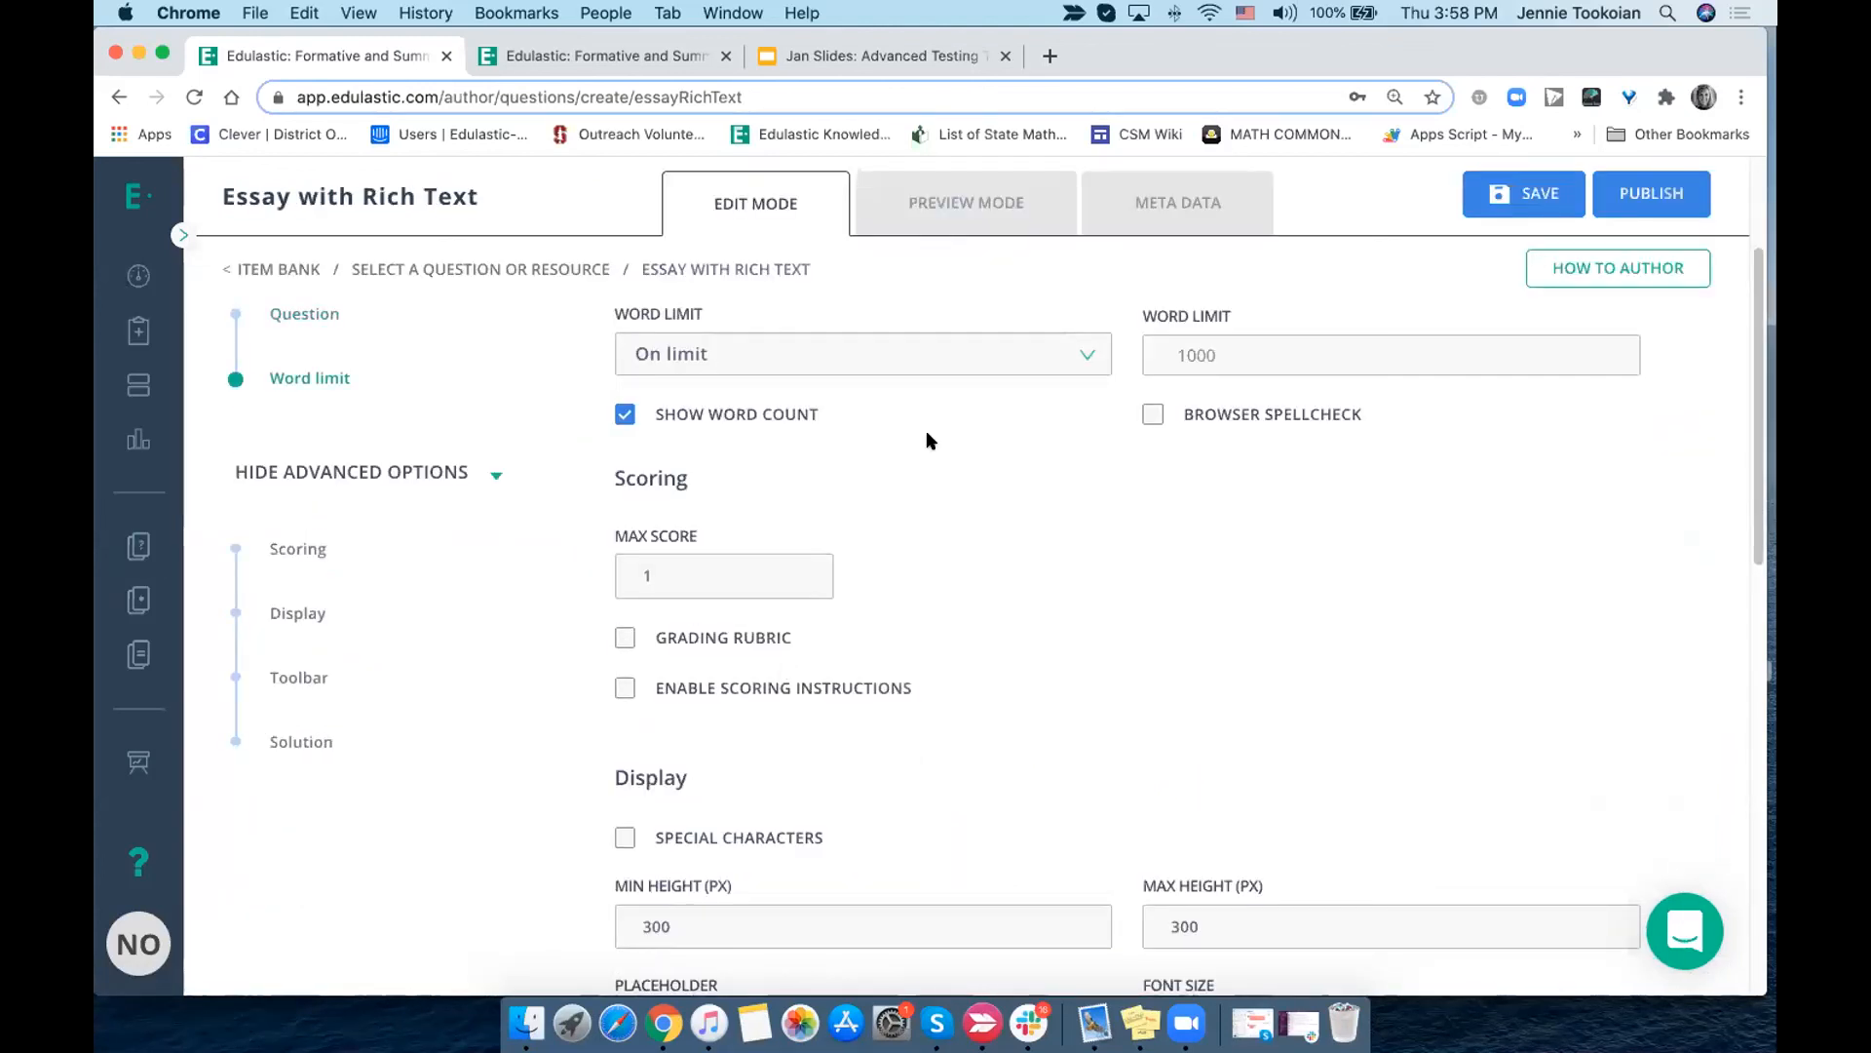
pyautogui.scroll(3, 926, 441)
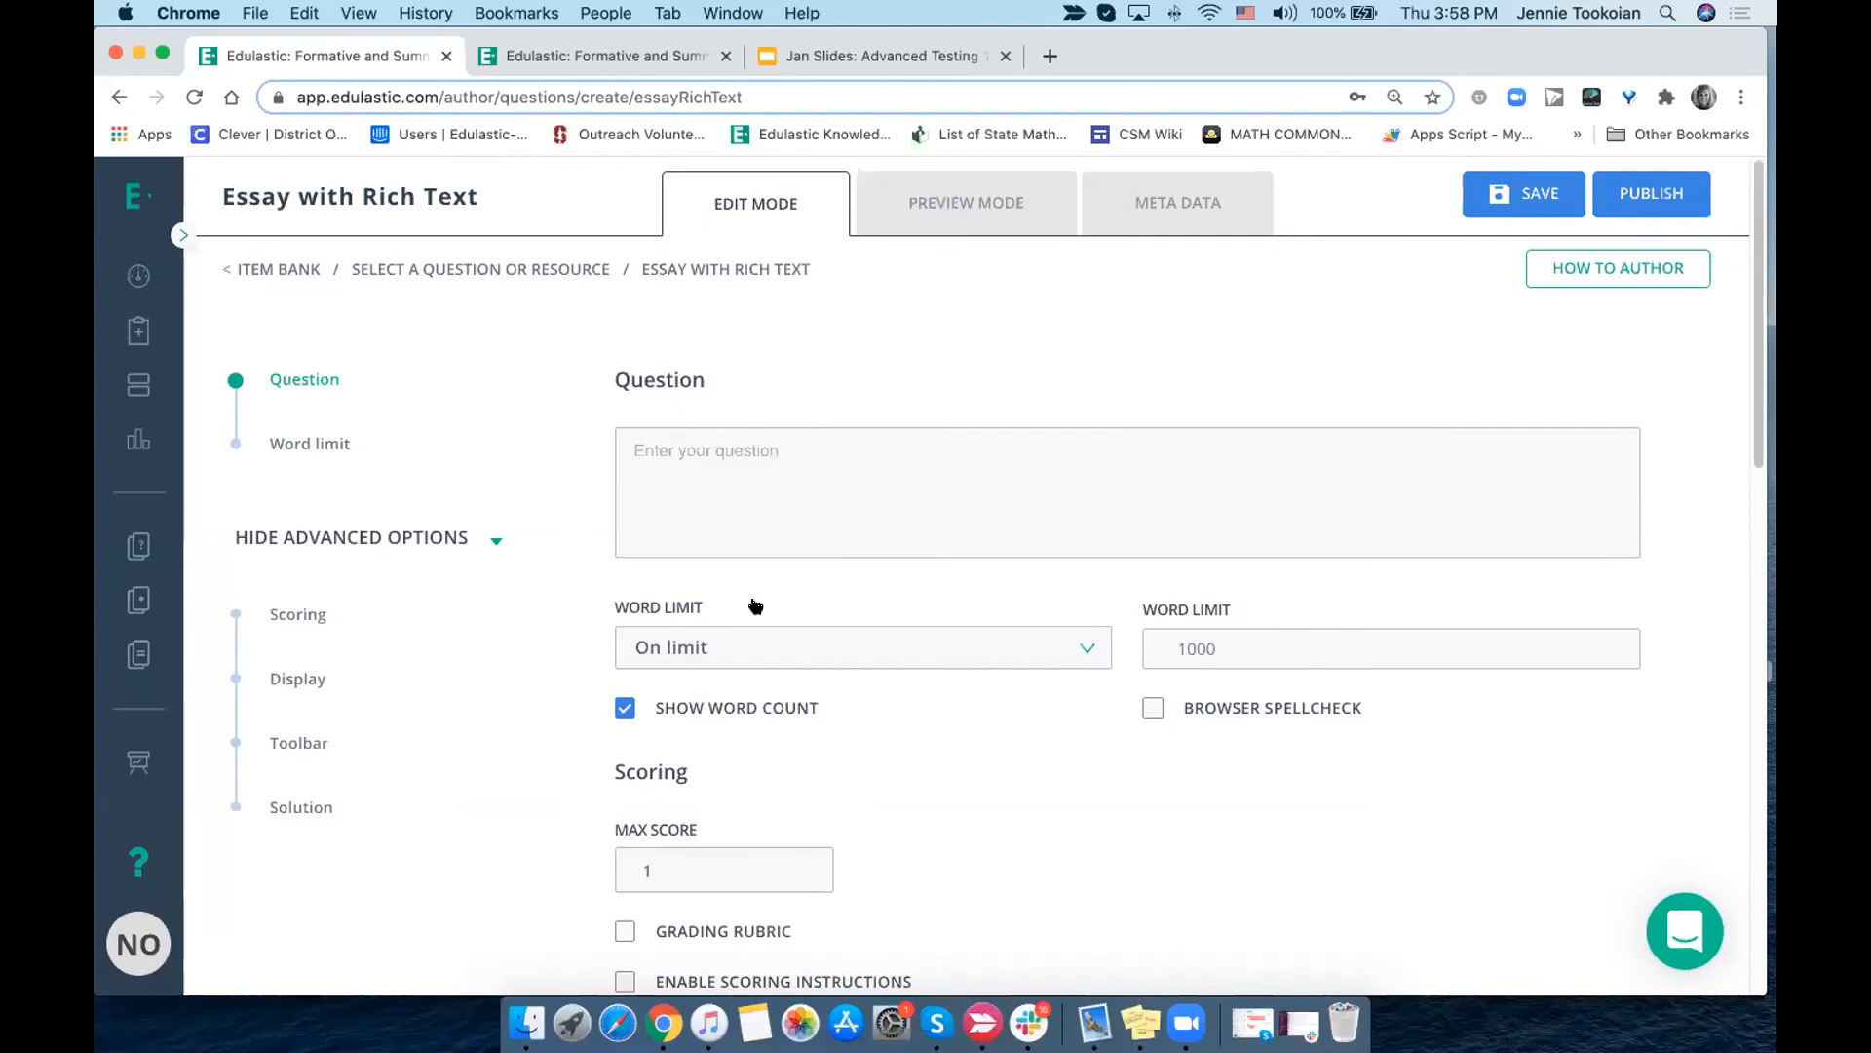
pyautogui.scroll(-4, 753, 602)
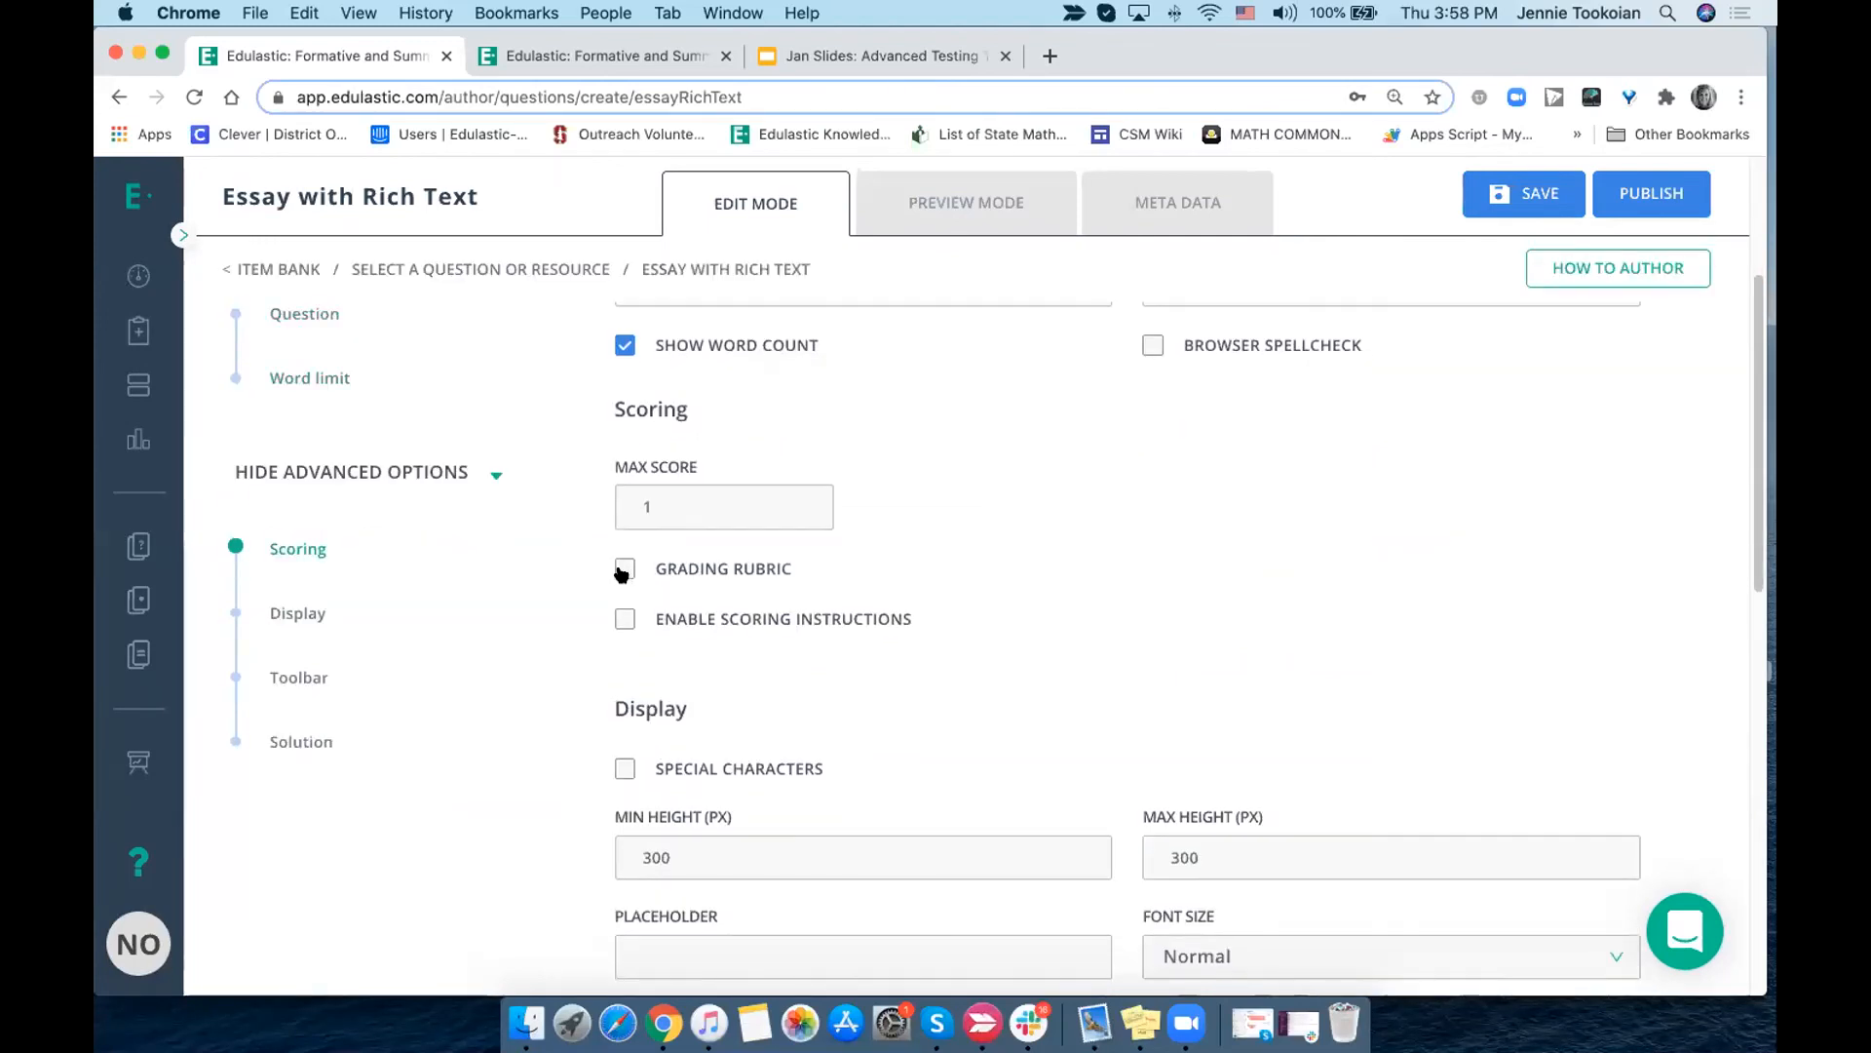
pyautogui.click(624, 570)
pyautogui.click(675, 633)
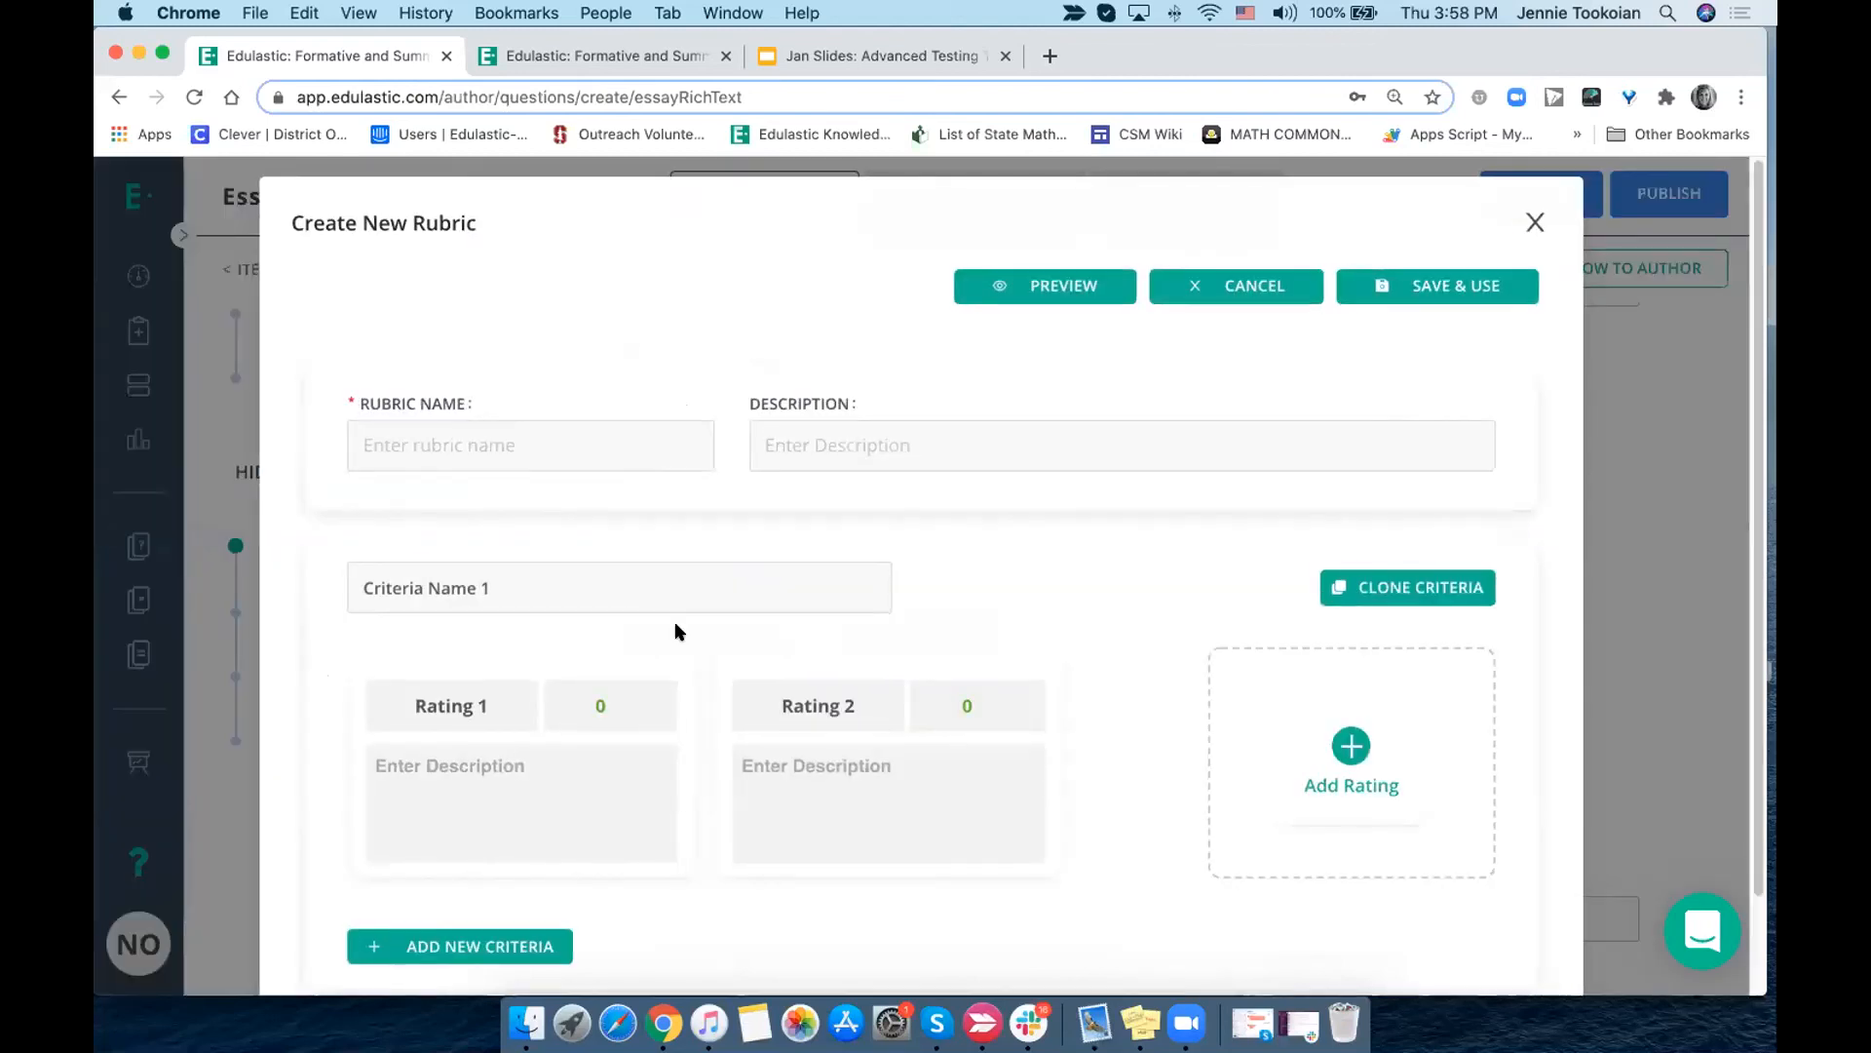
pyautogui.click(514, 439)
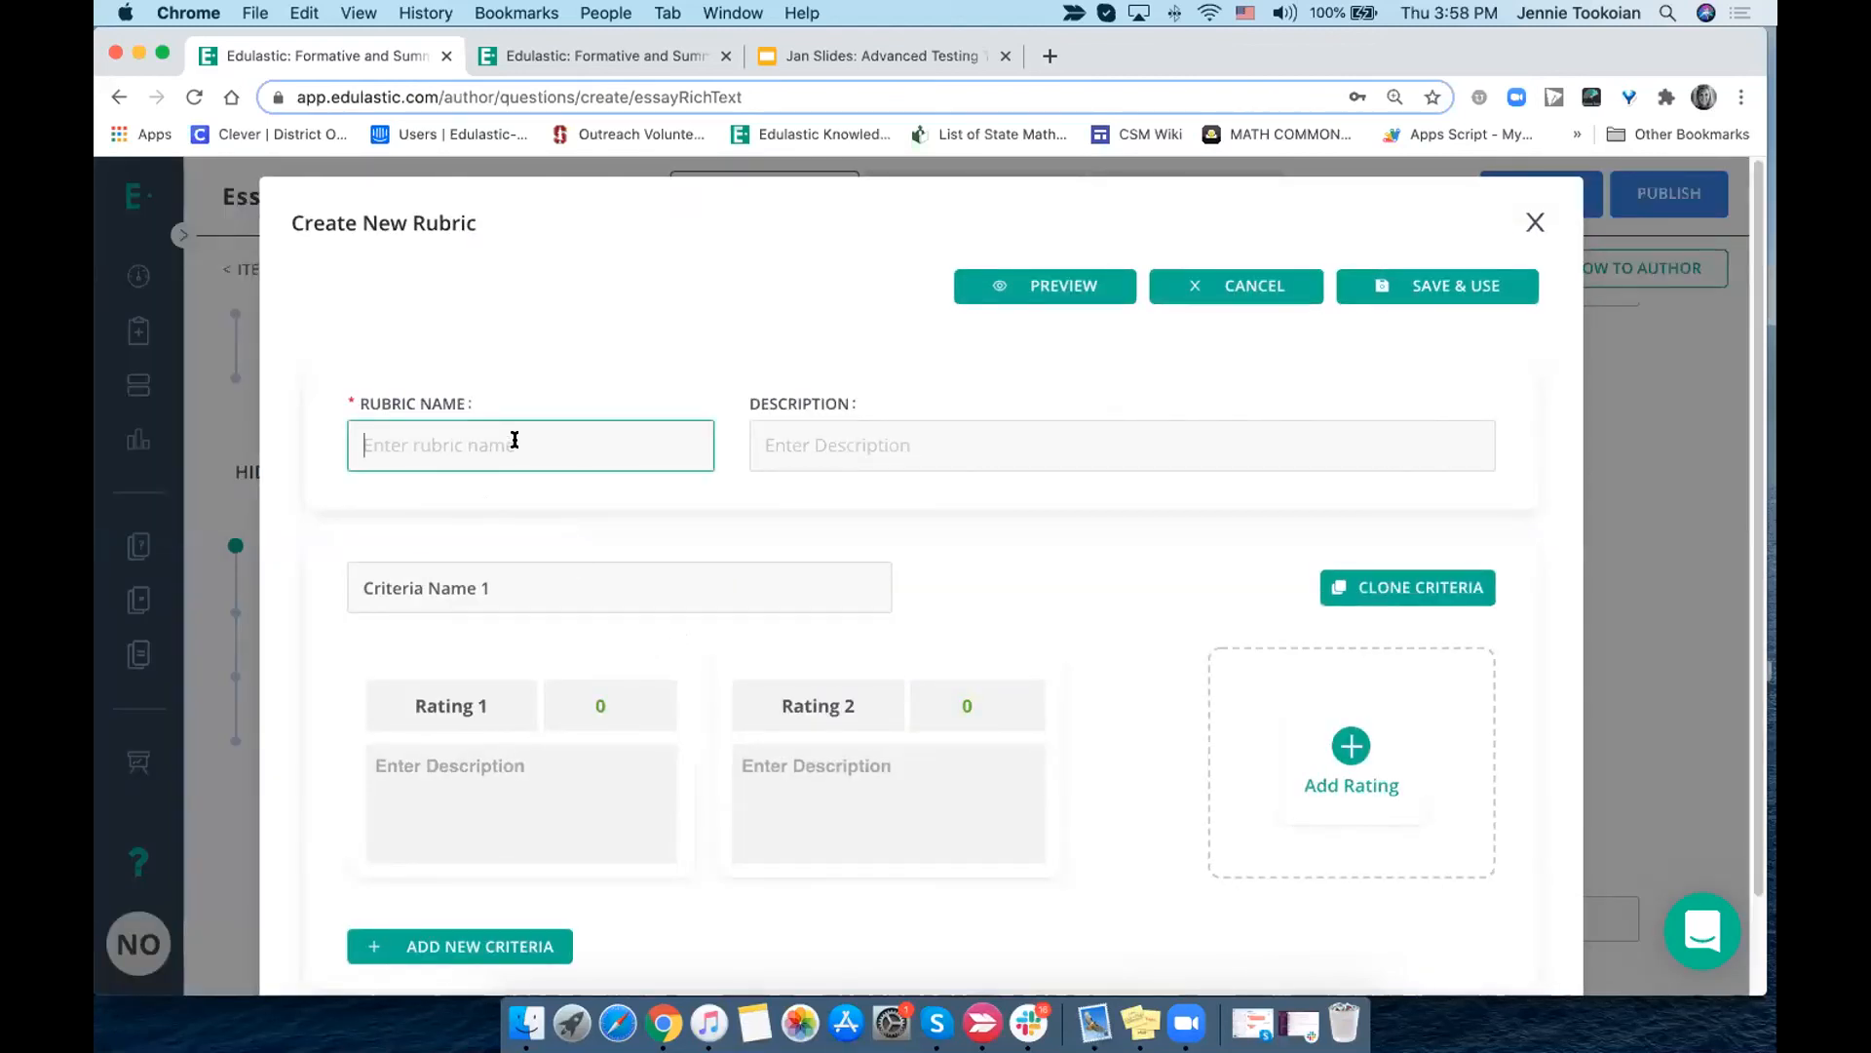
pyautogui.click(565, 499)
pyautogui.click(919, 445)
# - Add a third and a fourth rating to the rubric's first criterion
pyautogui.scroll(-2, 892, 531)
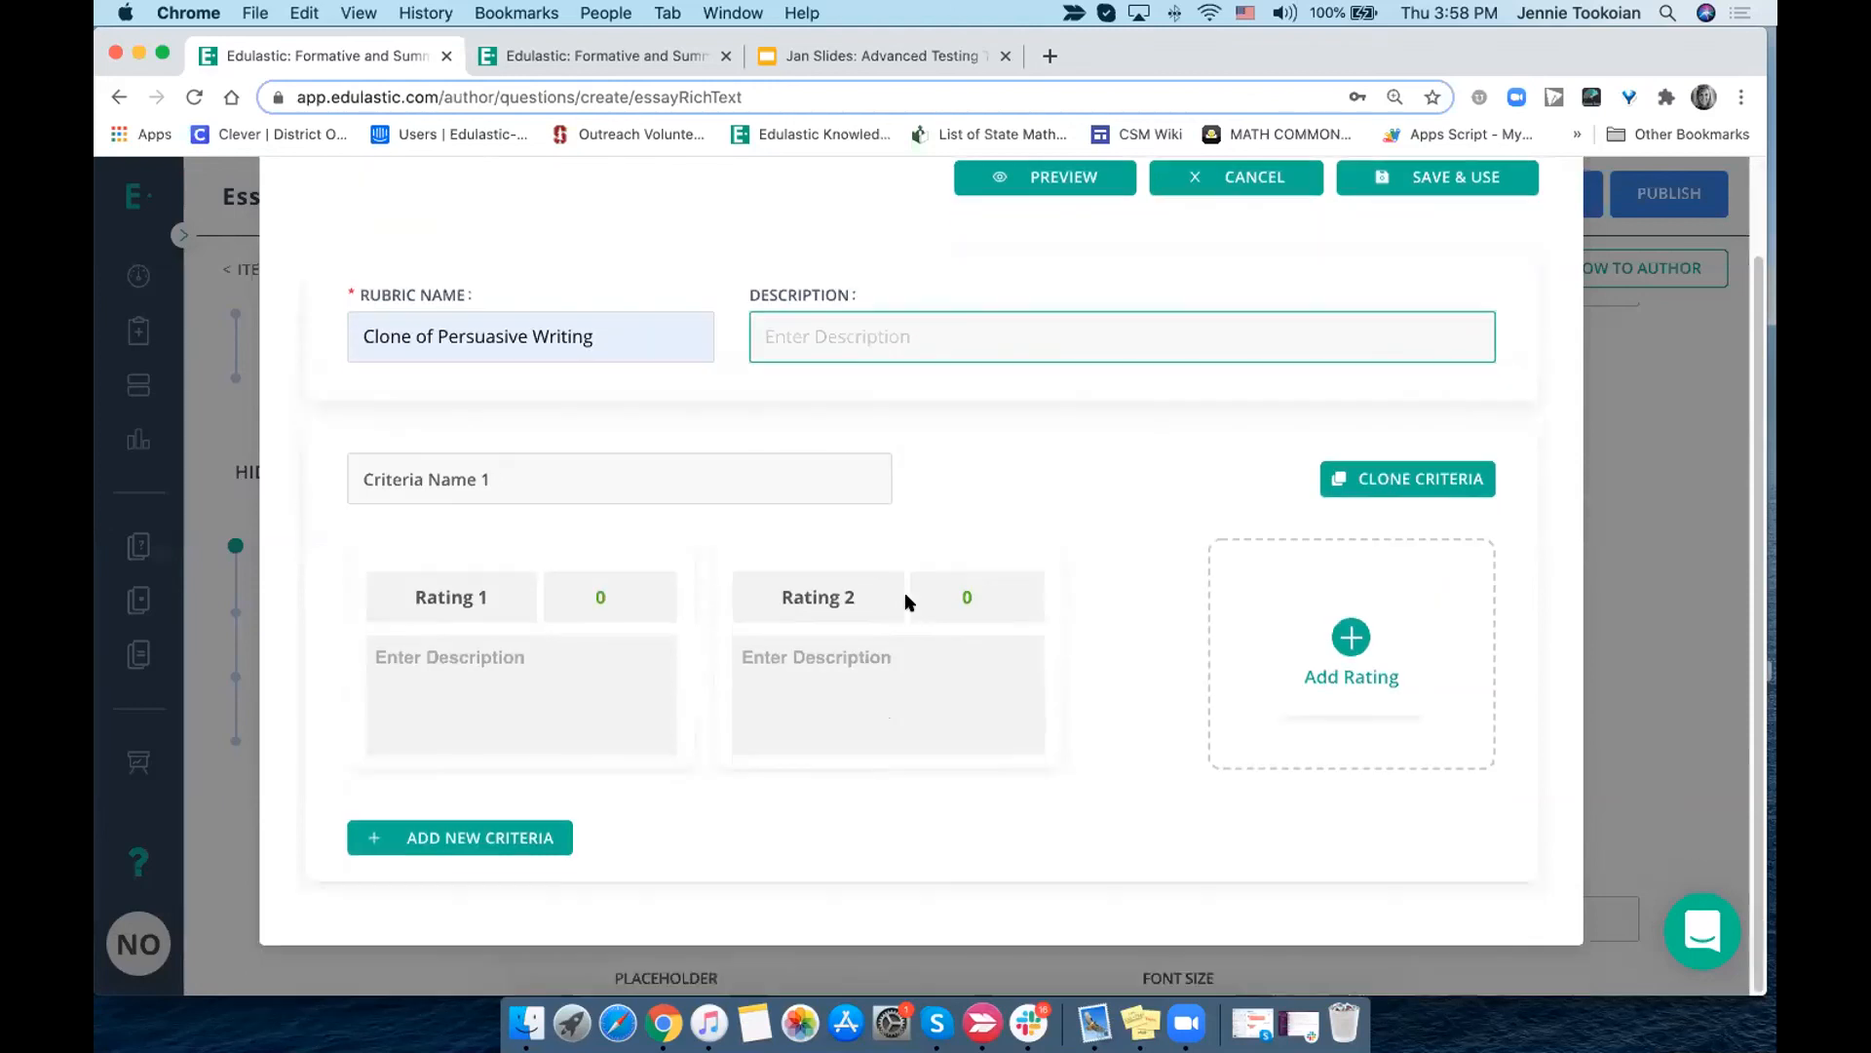
pyautogui.tripleClick(479, 471)
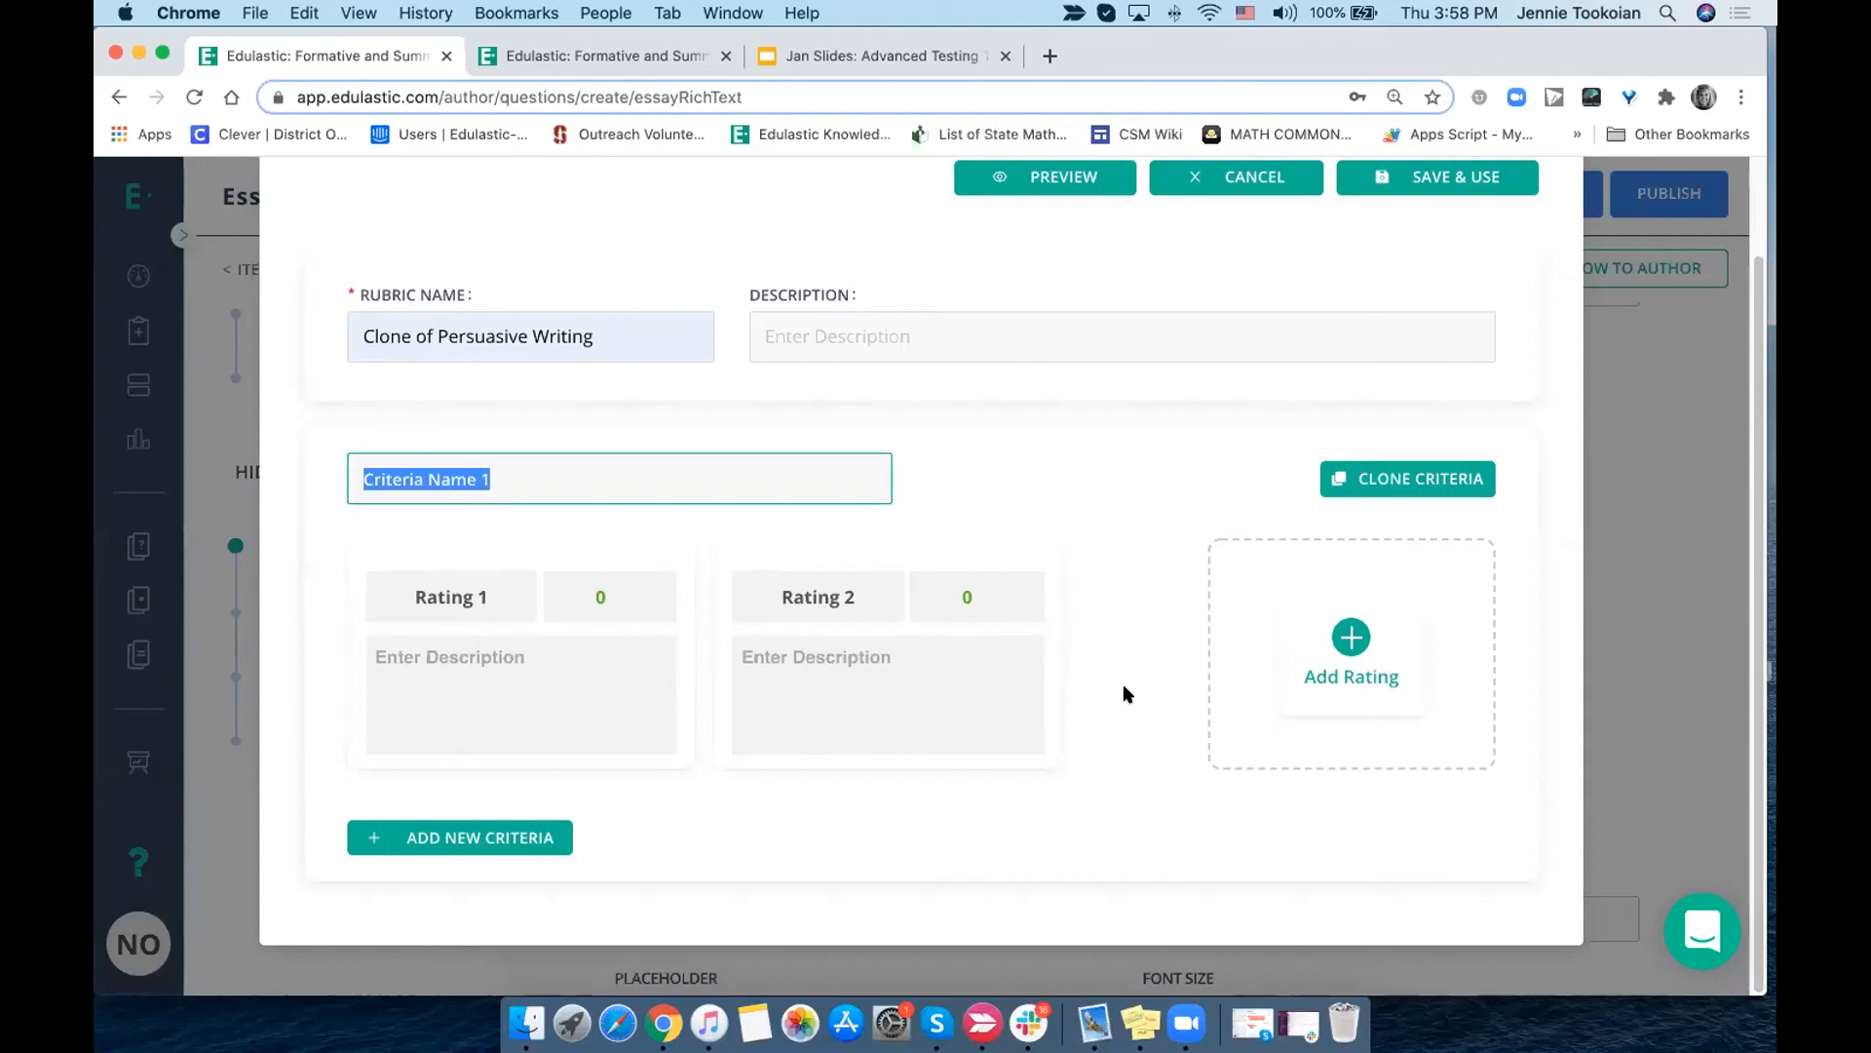
pyautogui.click(1328, 656)
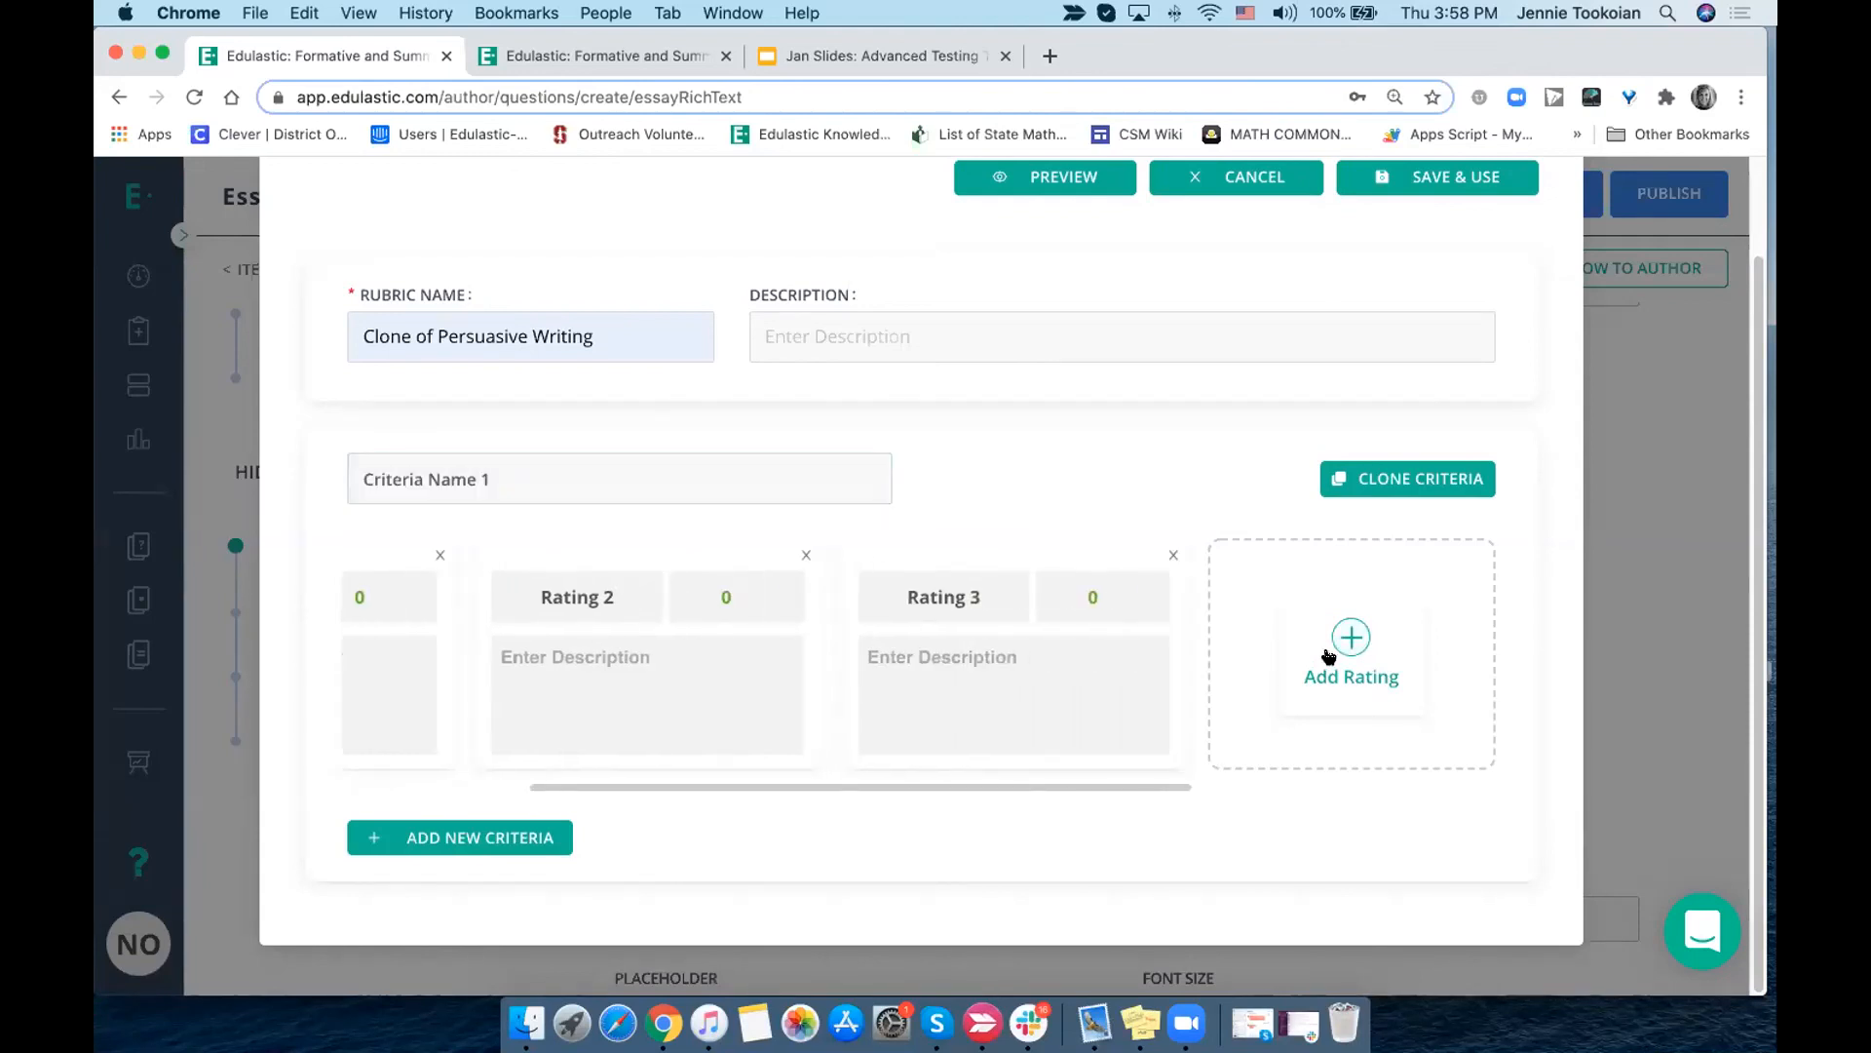
pyautogui.click(1337, 645)
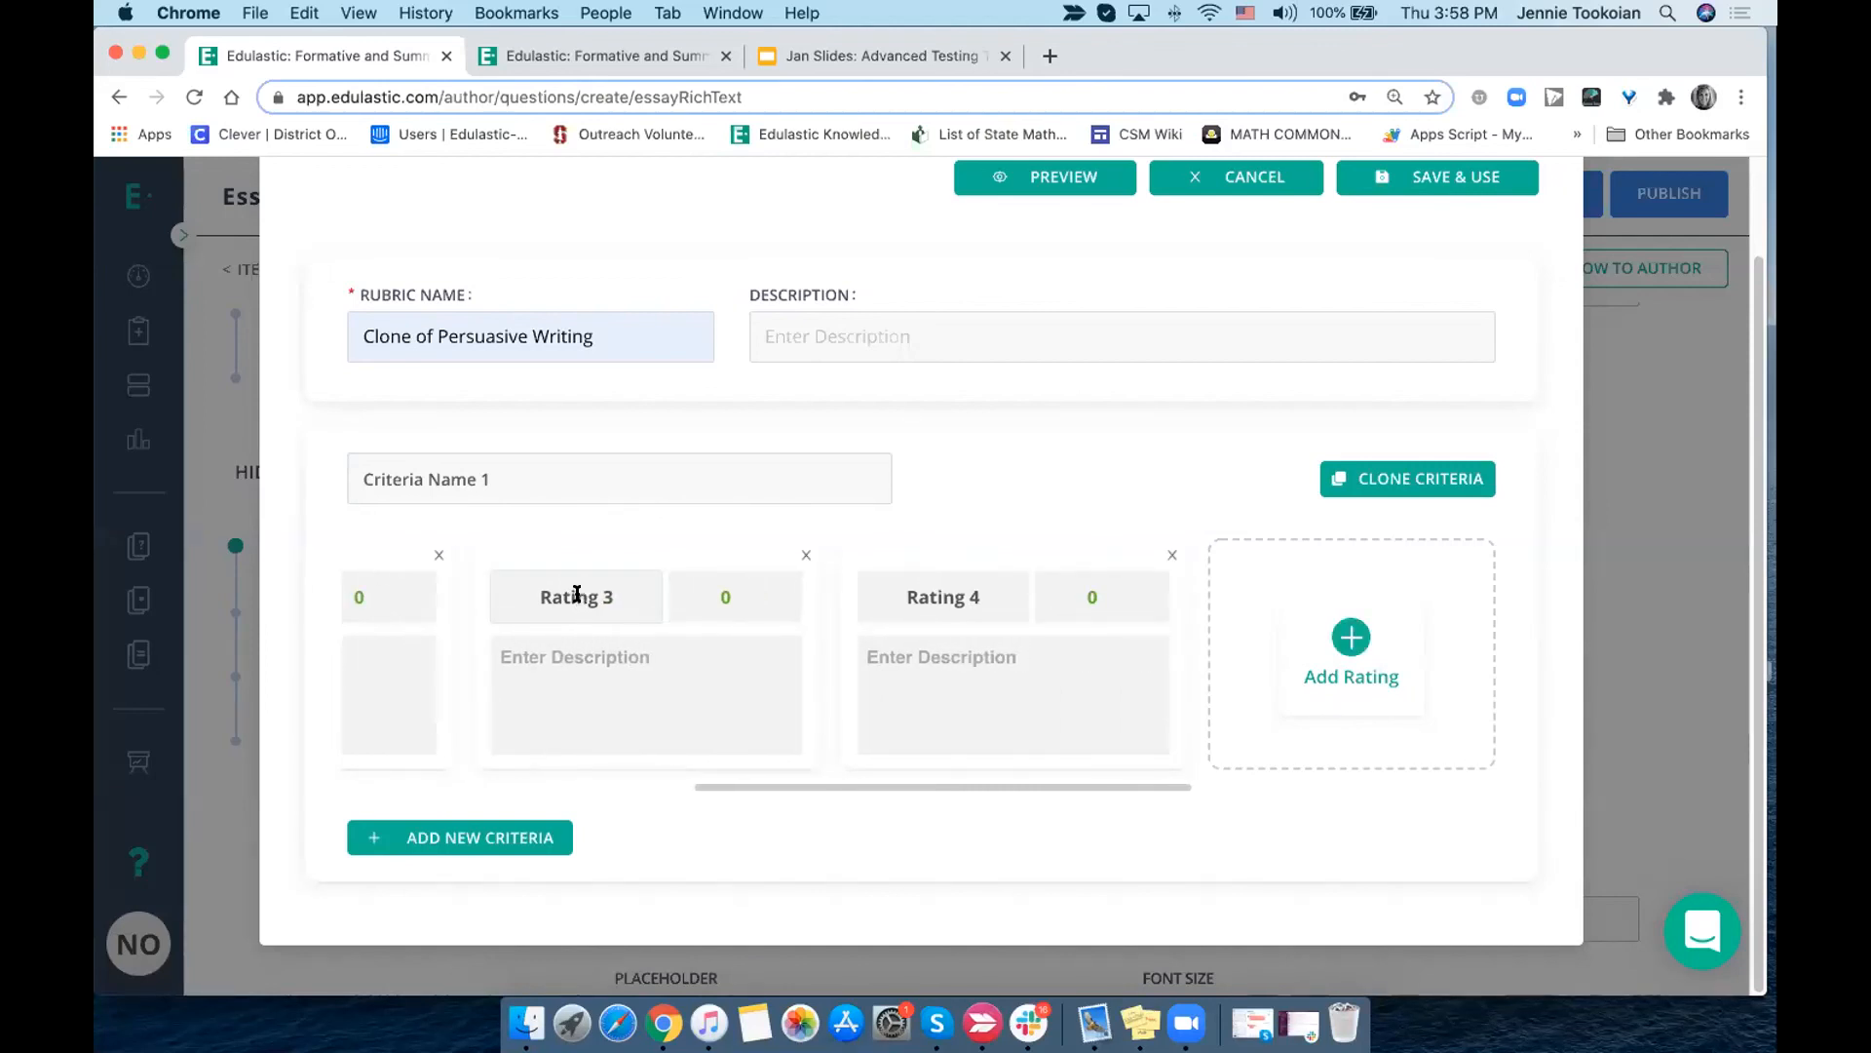
pyautogui.tripleClick(577, 593)
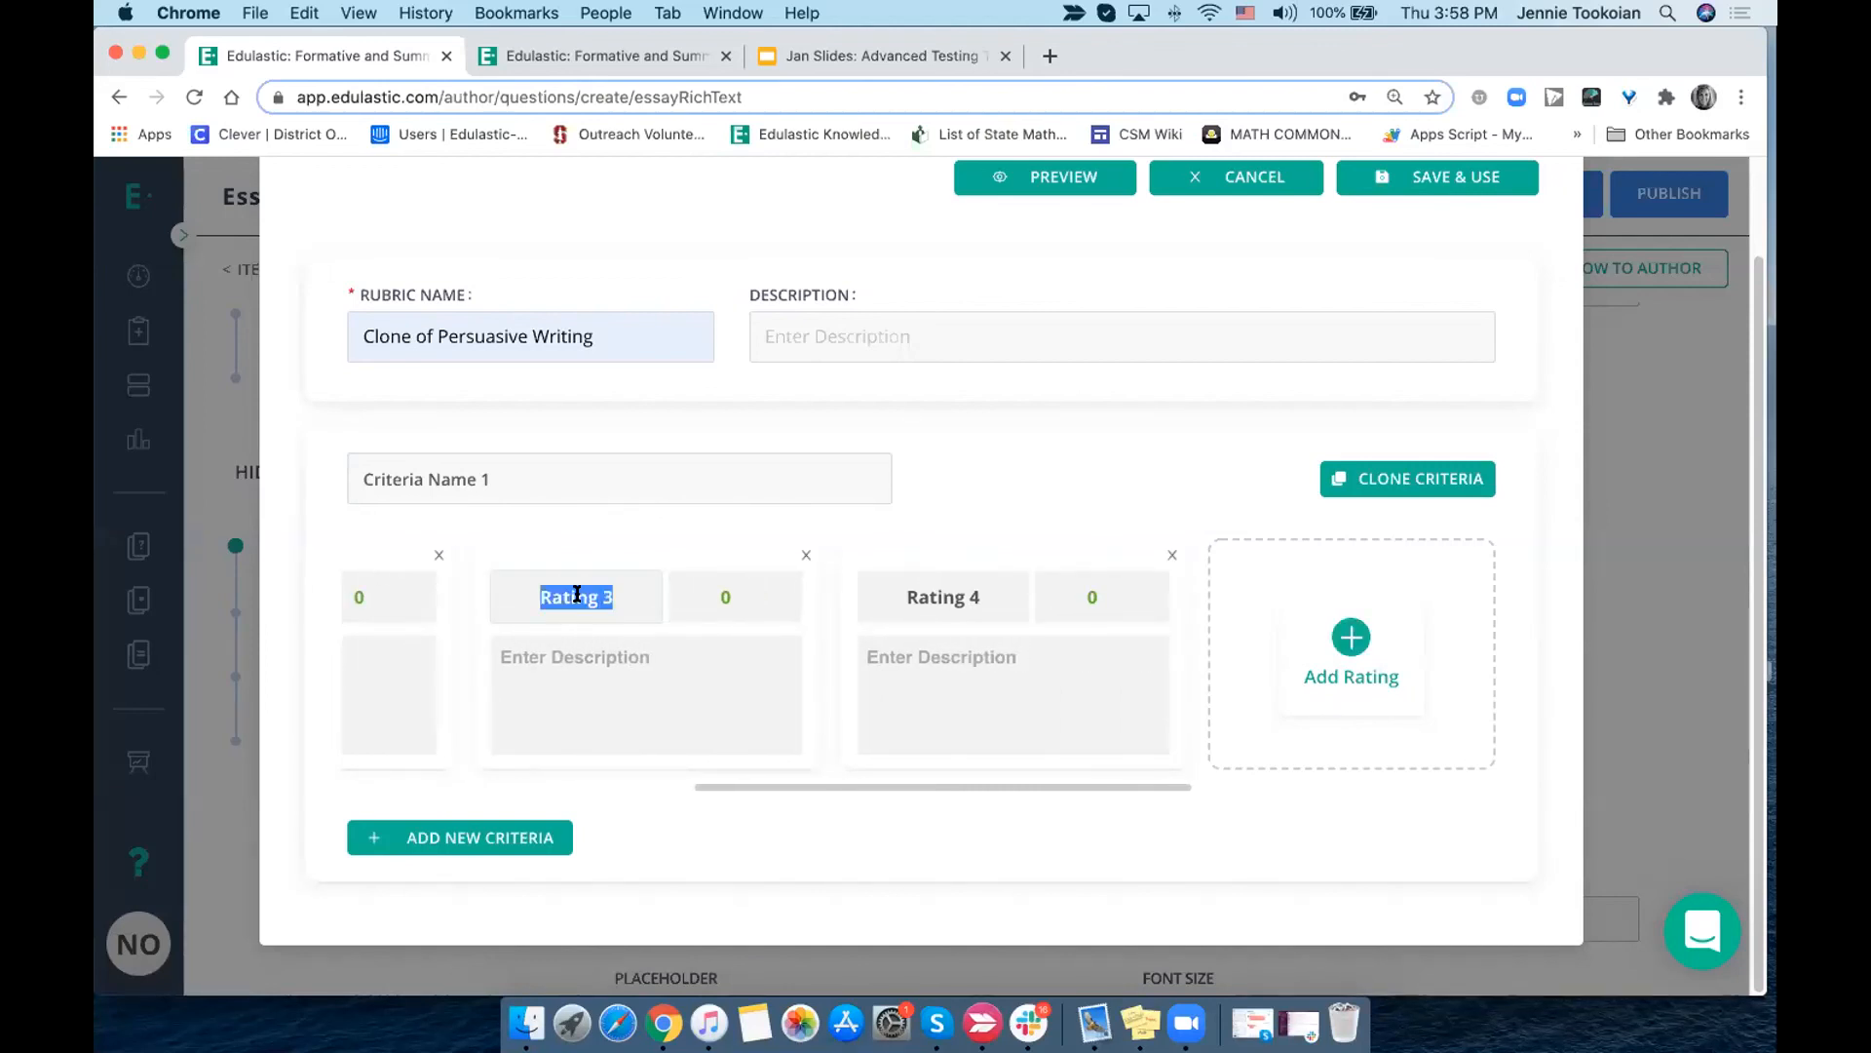
pyautogui.click(956, 598)
pyautogui.tripleClick(956, 598)
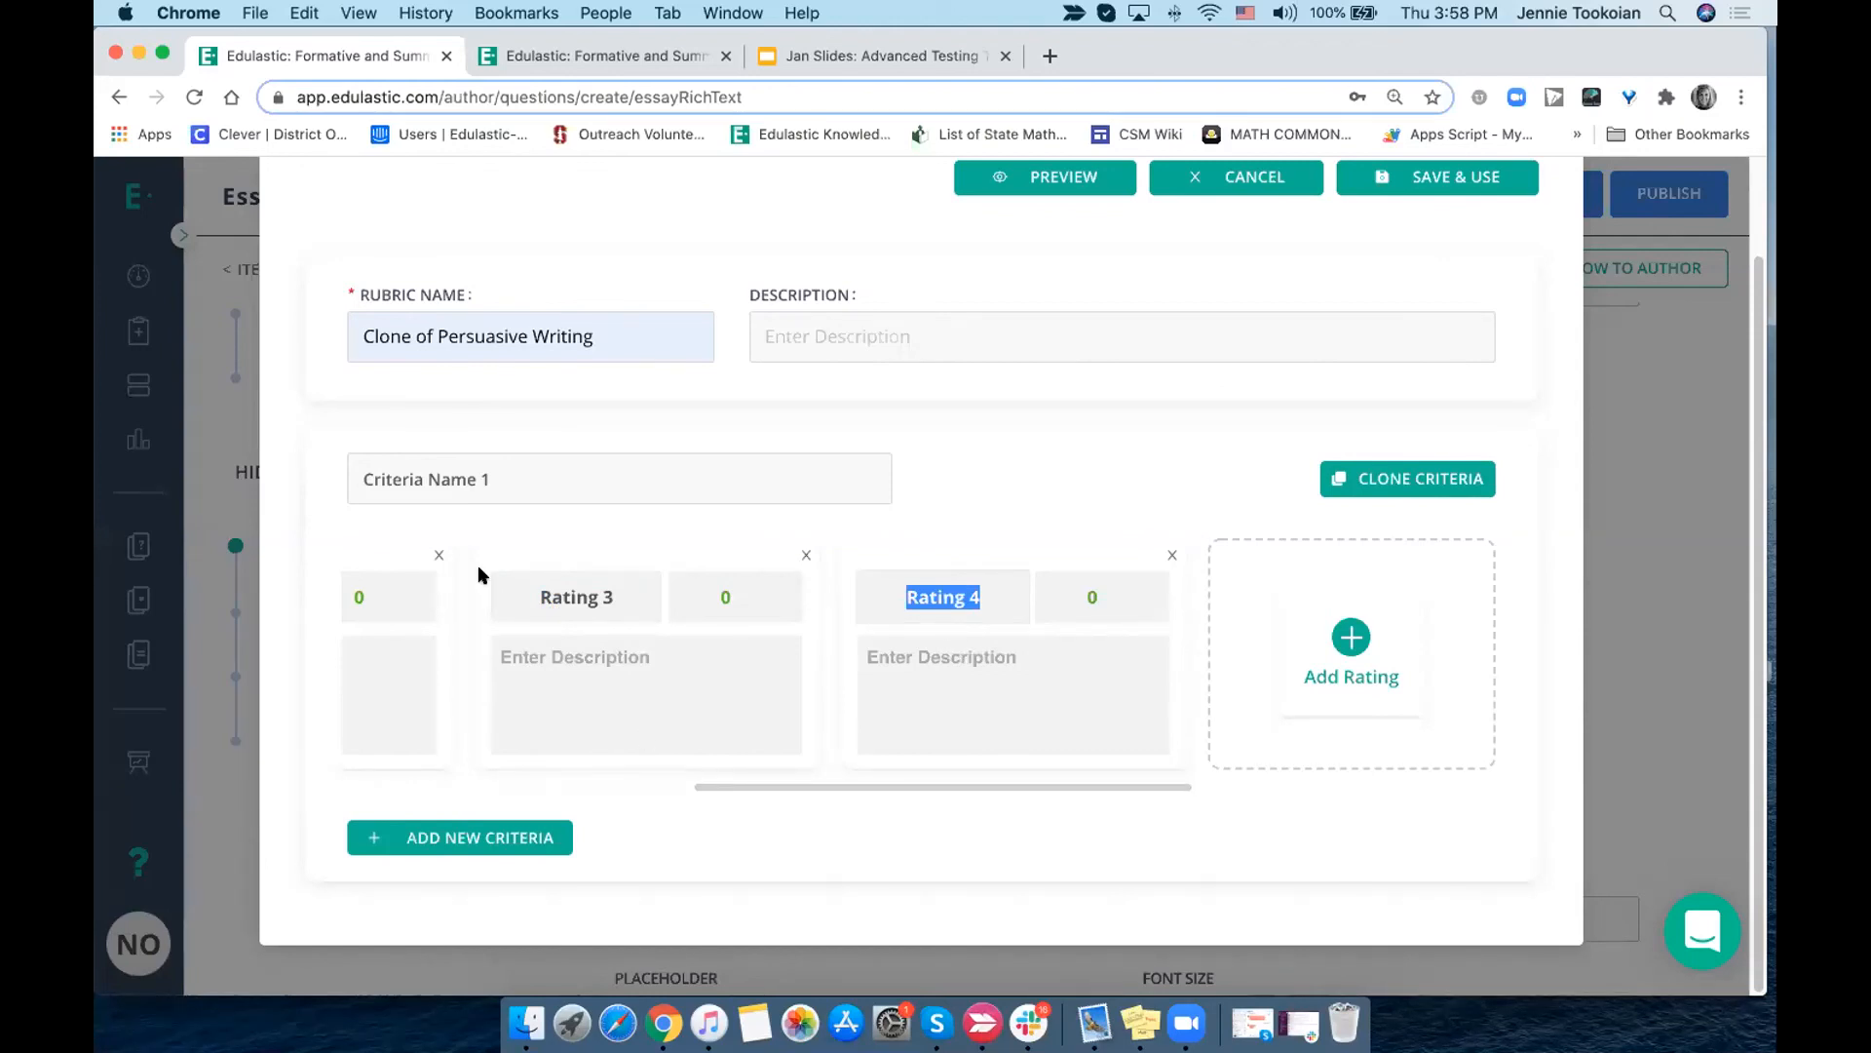
# - Rename the rubric's first criterion to "organization"
pyautogui.hscroll(-6, 478, 564)
pyautogui.click(429, 475)
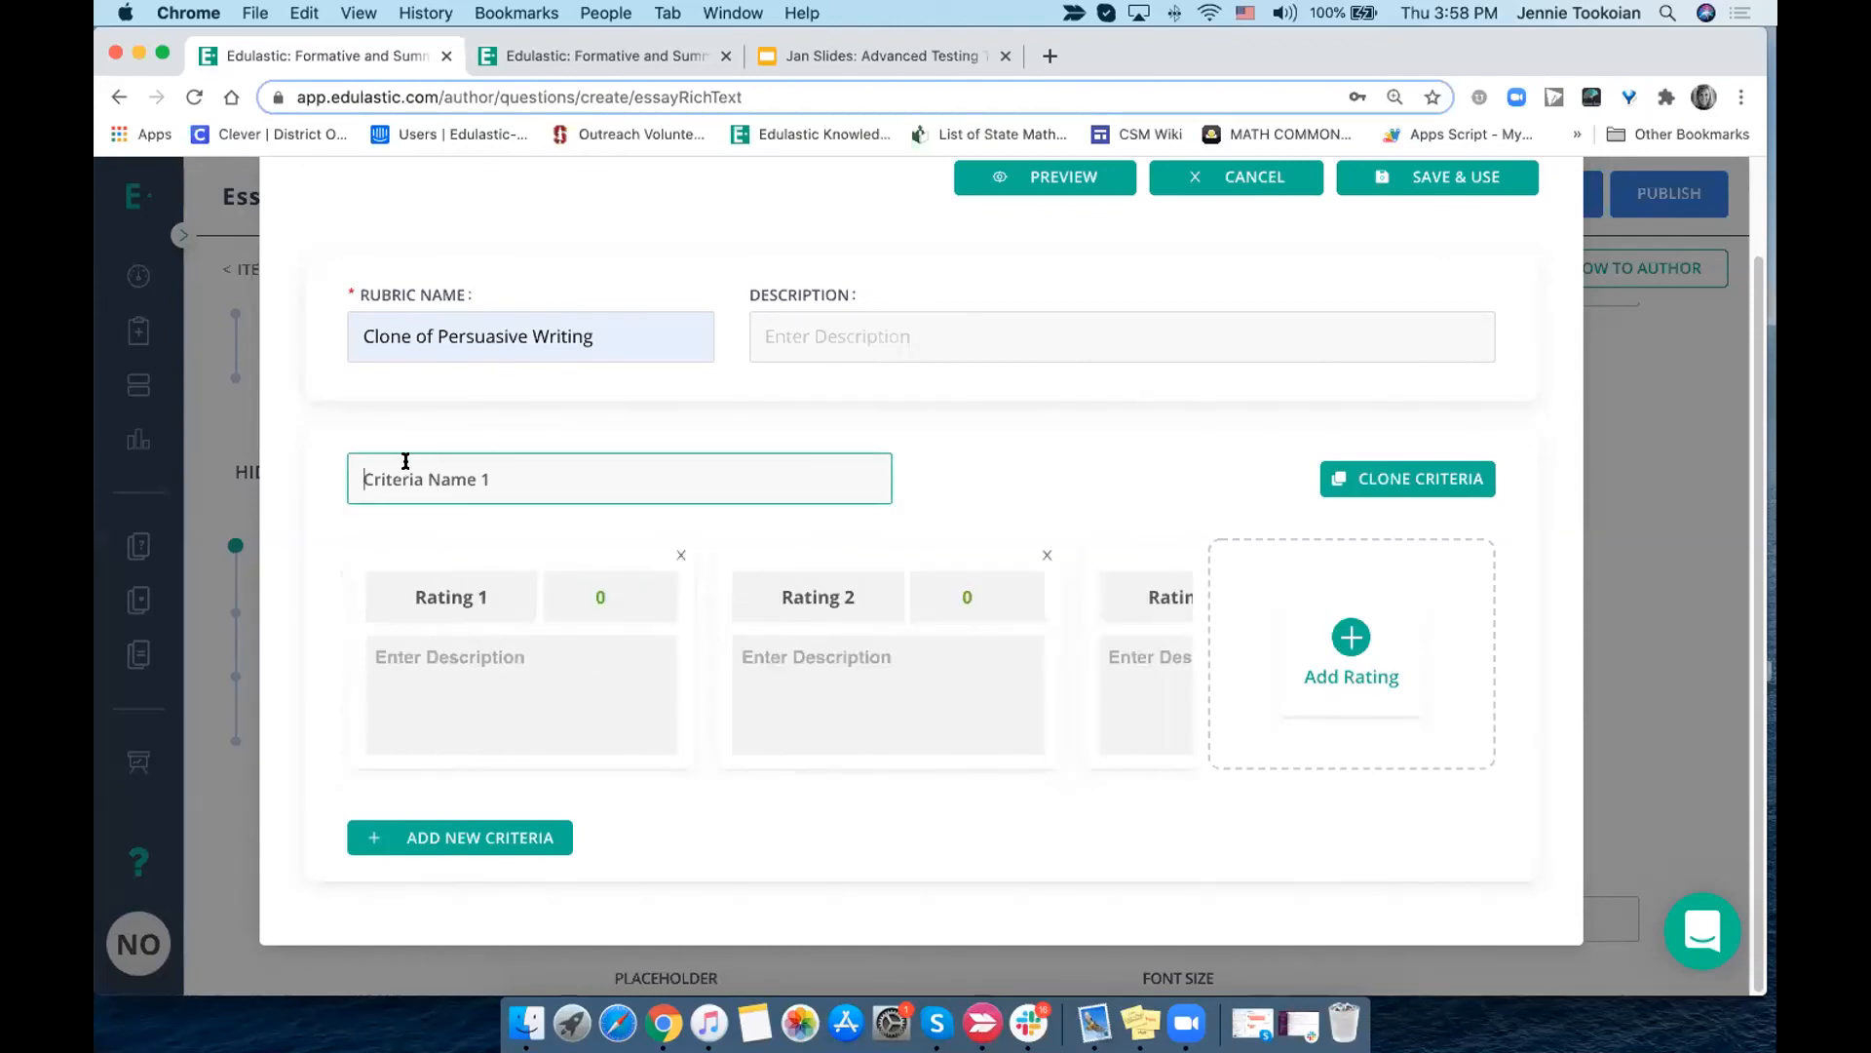
pyautogui.tripleClick(405, 460)
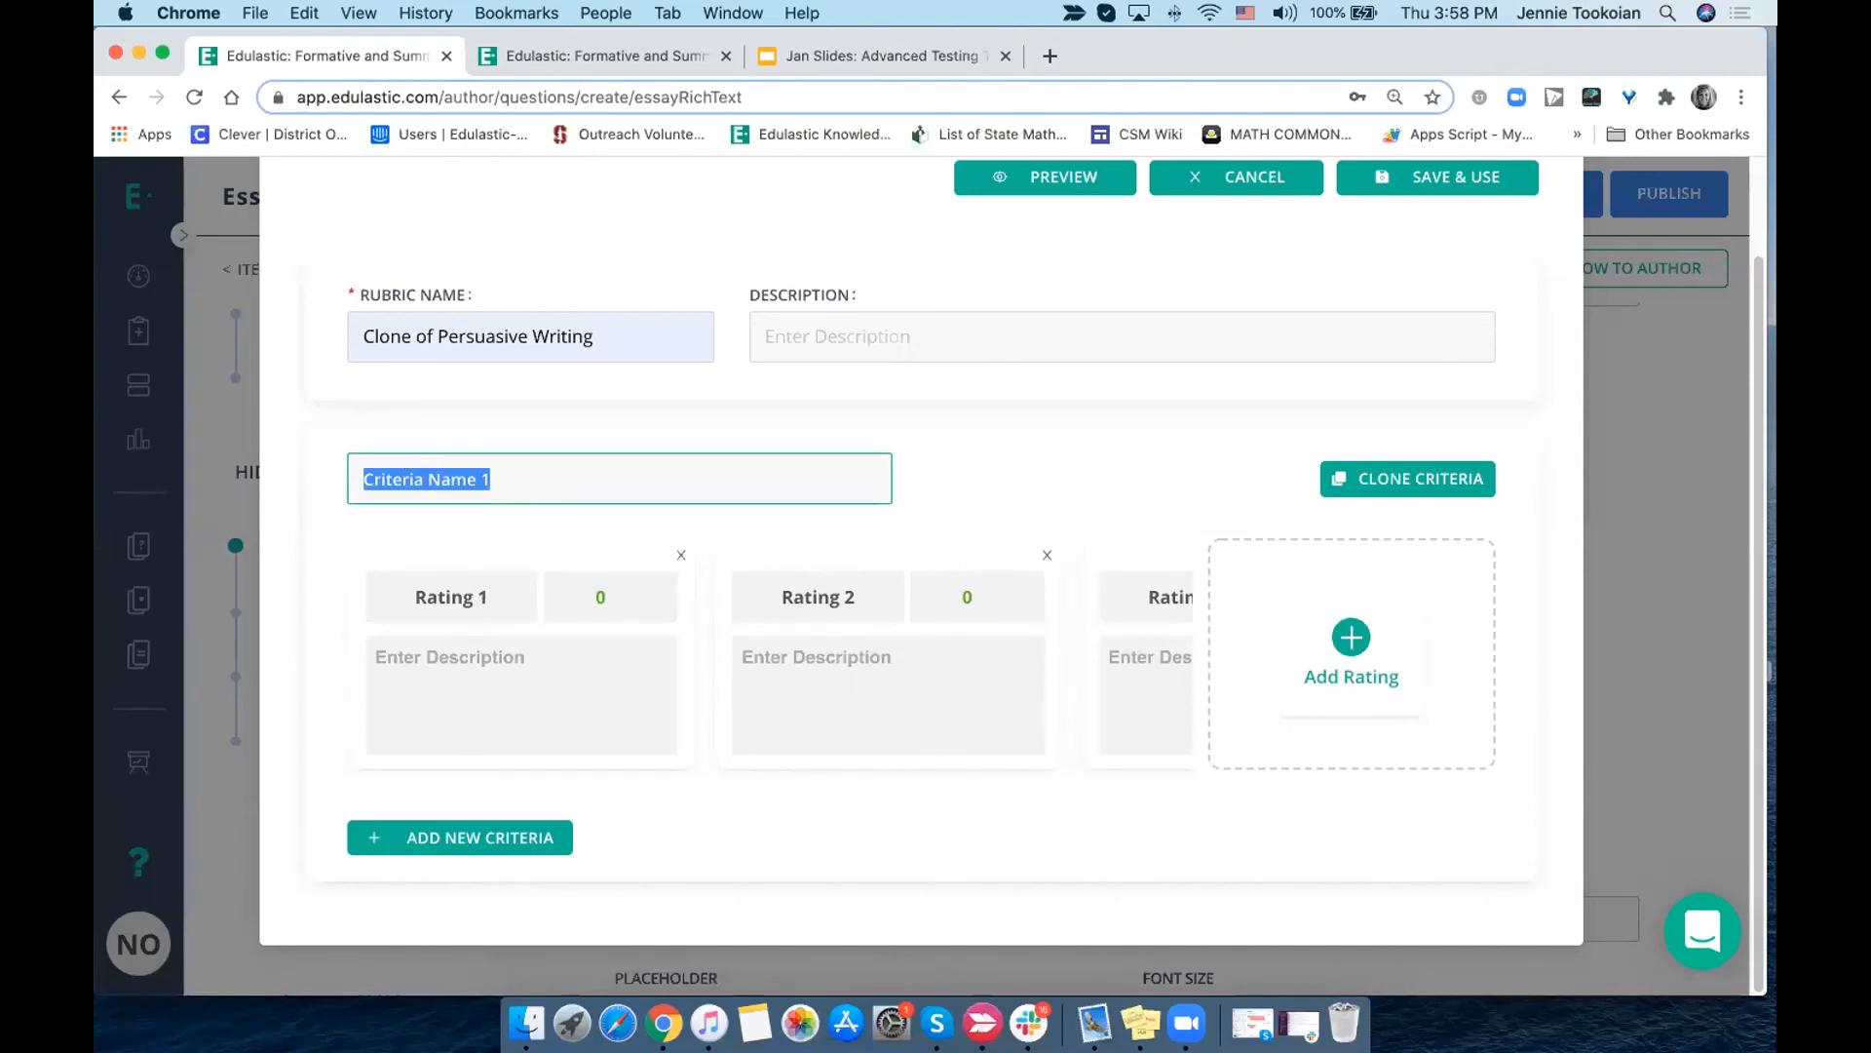
pyautogui.write('organization')
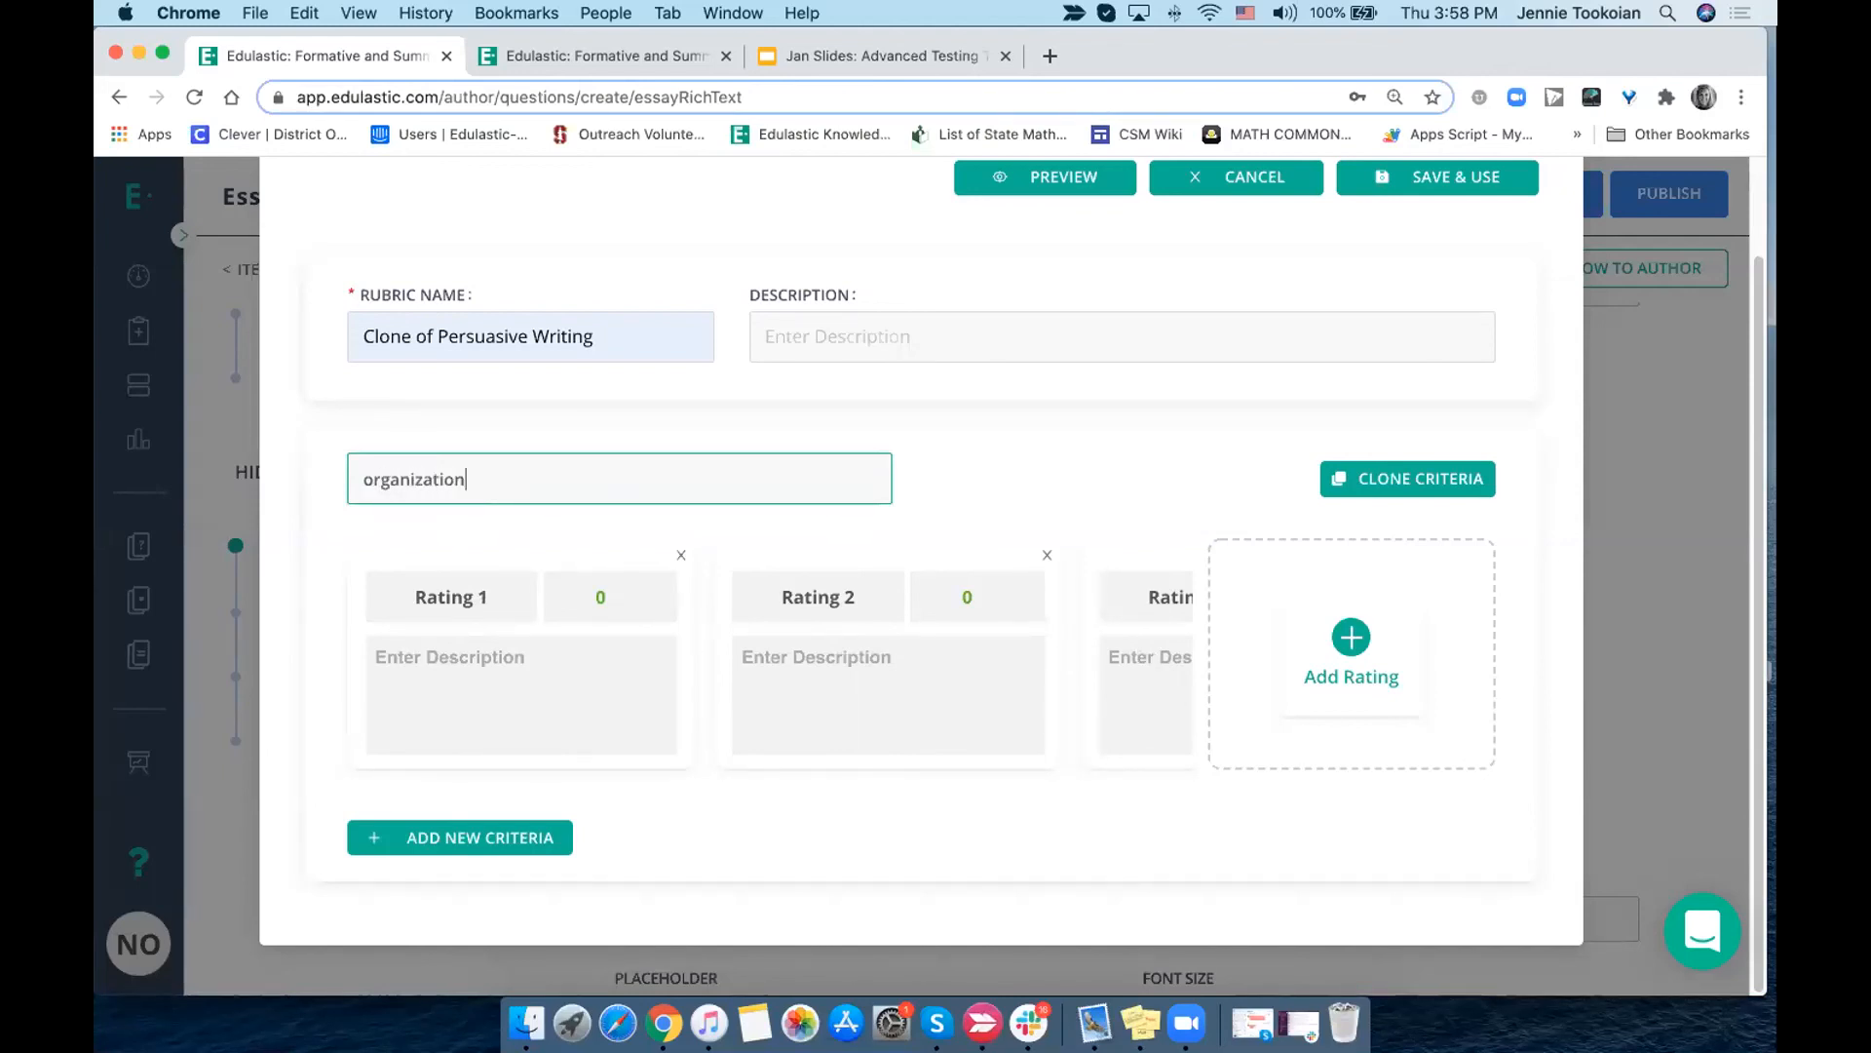
# - Add a second criterion, change its name to "Evidence Name 2" and give it a third rating
pyautogui.click(437, 838)
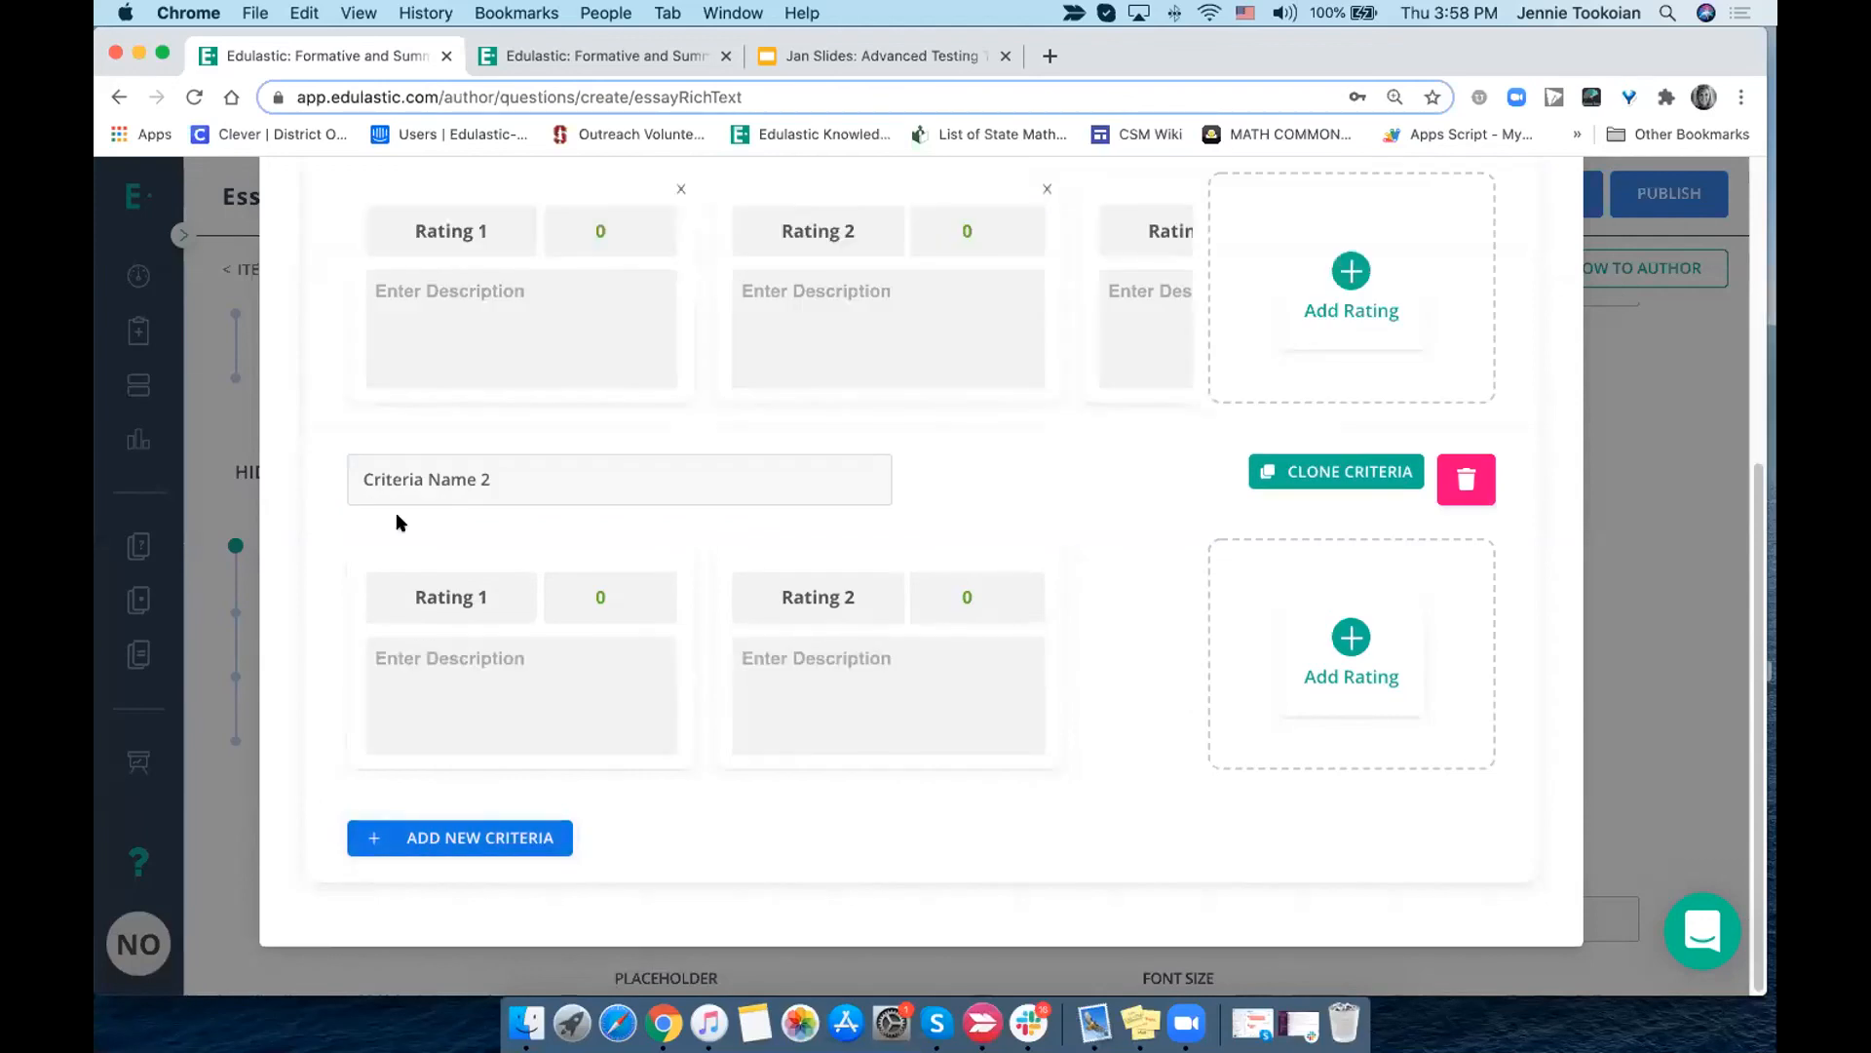
pyautogui.doubleClick(401, 476)
pyautogui.write('Evidence')
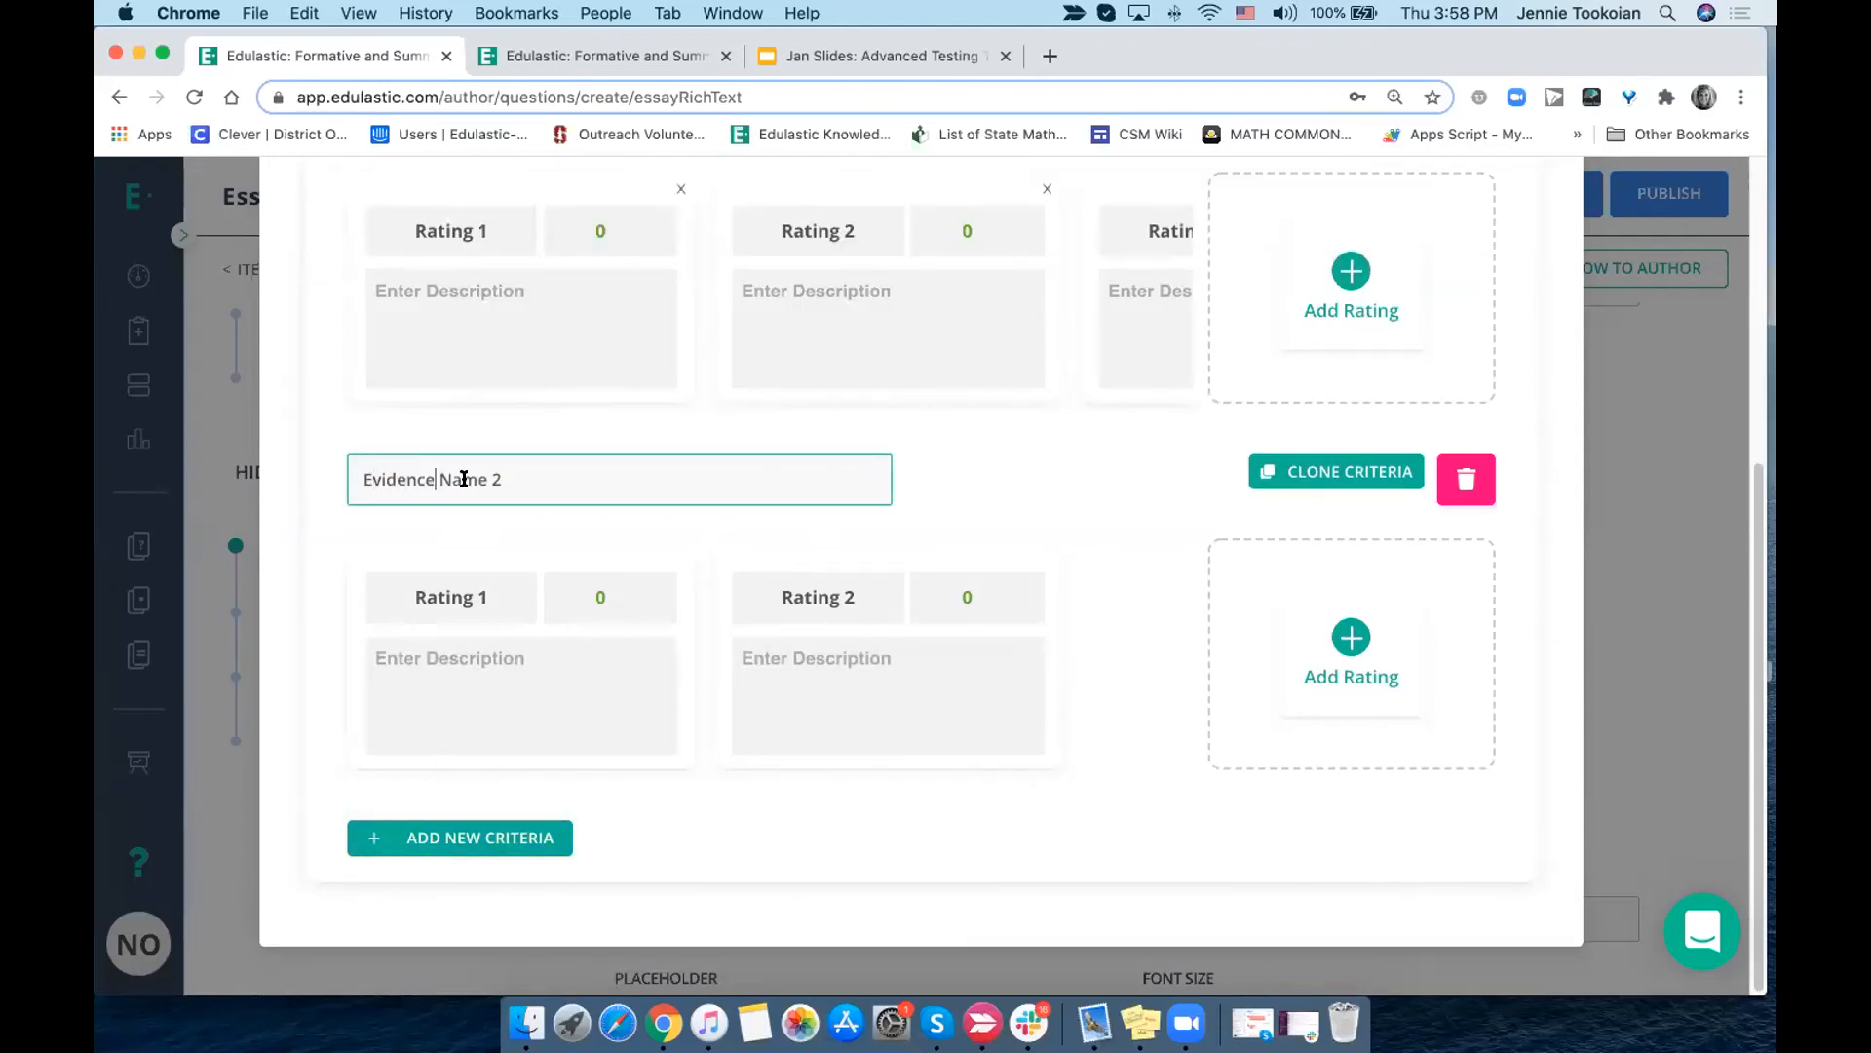
pyautogui.press('super+a')
pyautogui.click(1350, 635)
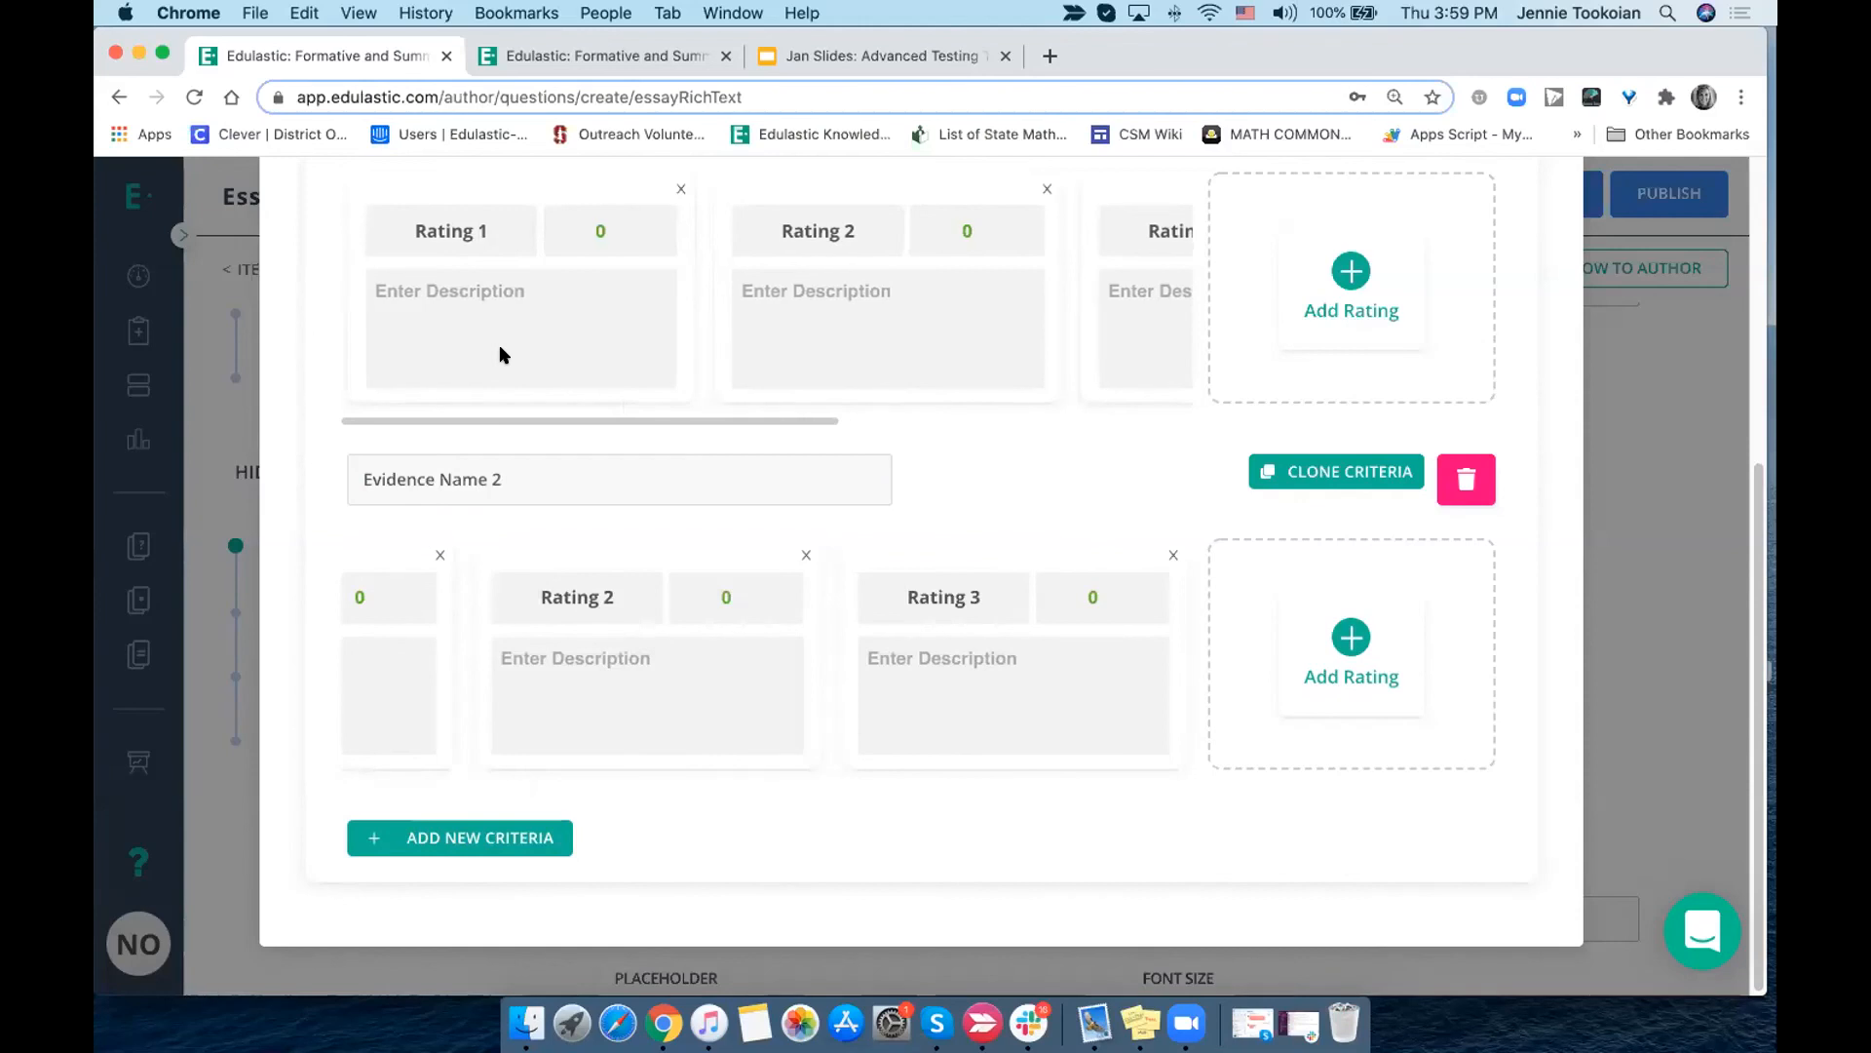
pyautogui.click(497, 467)
# - Examine the rating names, points and description fields across the organization criterion
pyautogui.scroll(3, 497, 466)
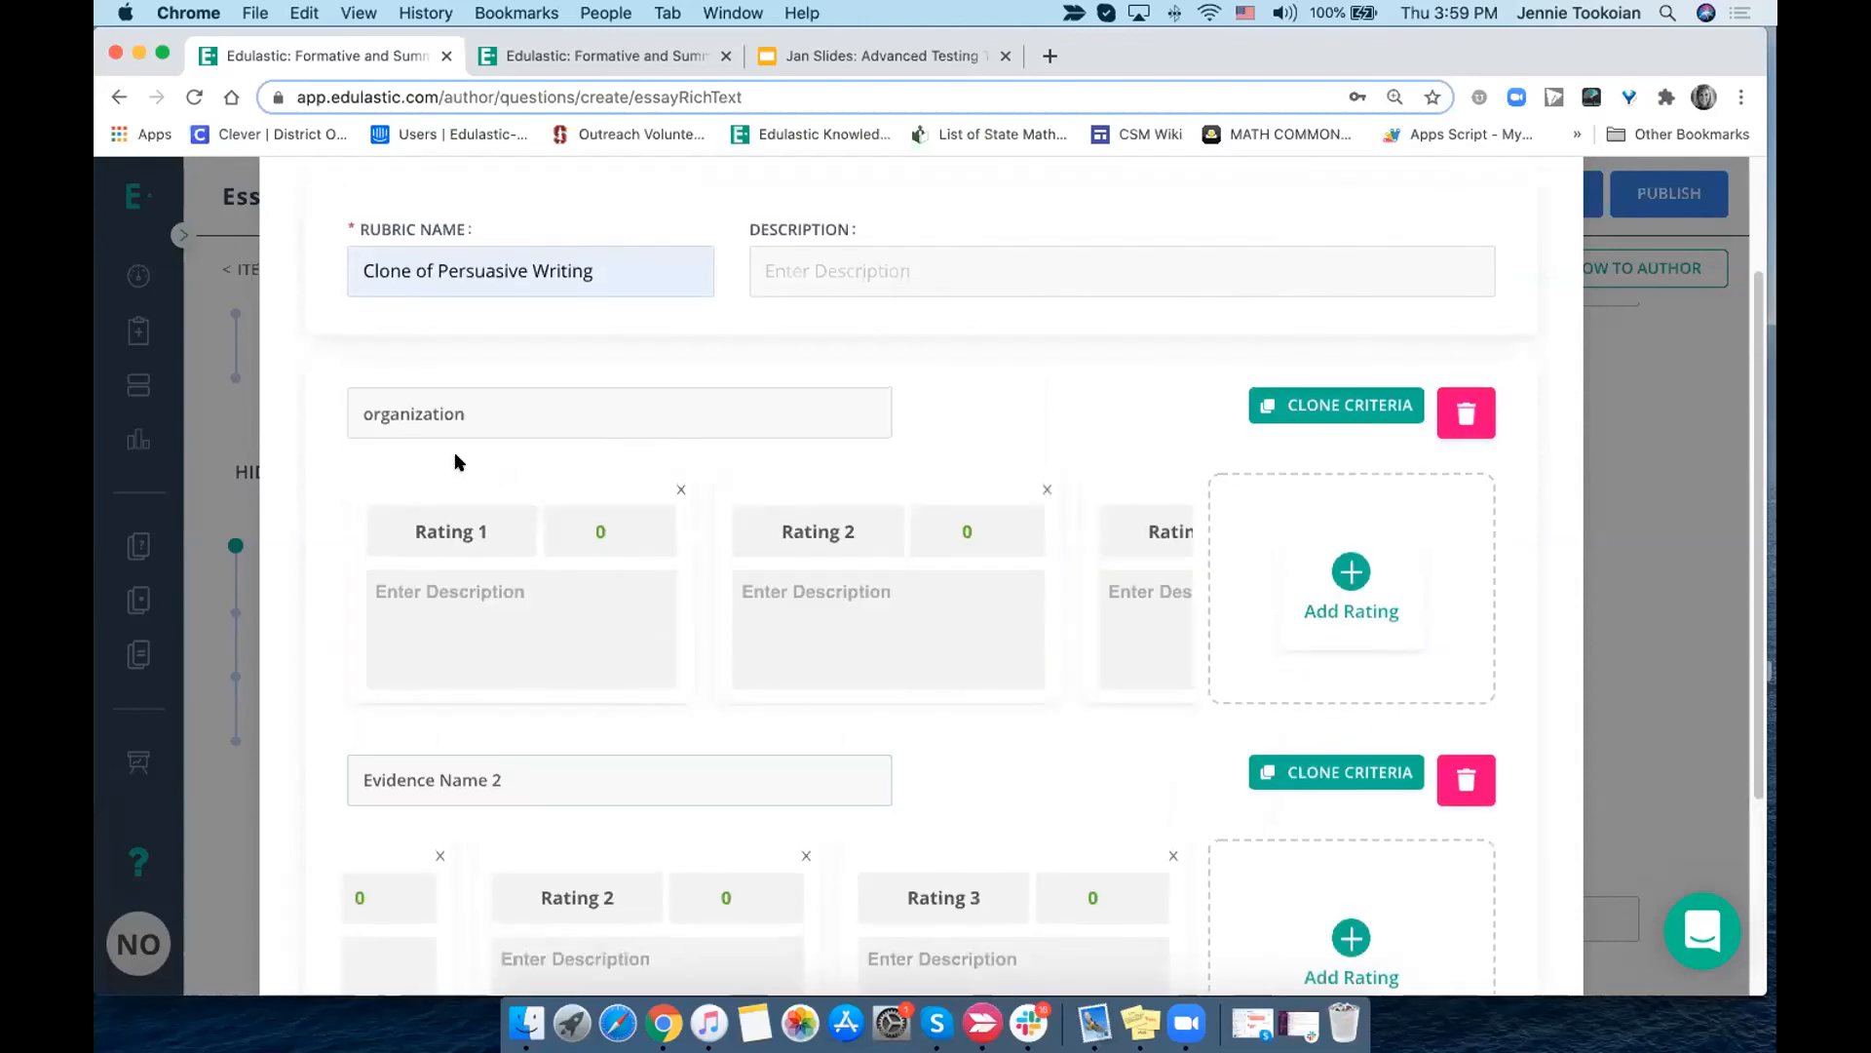
pyautogui.click(381, 421)
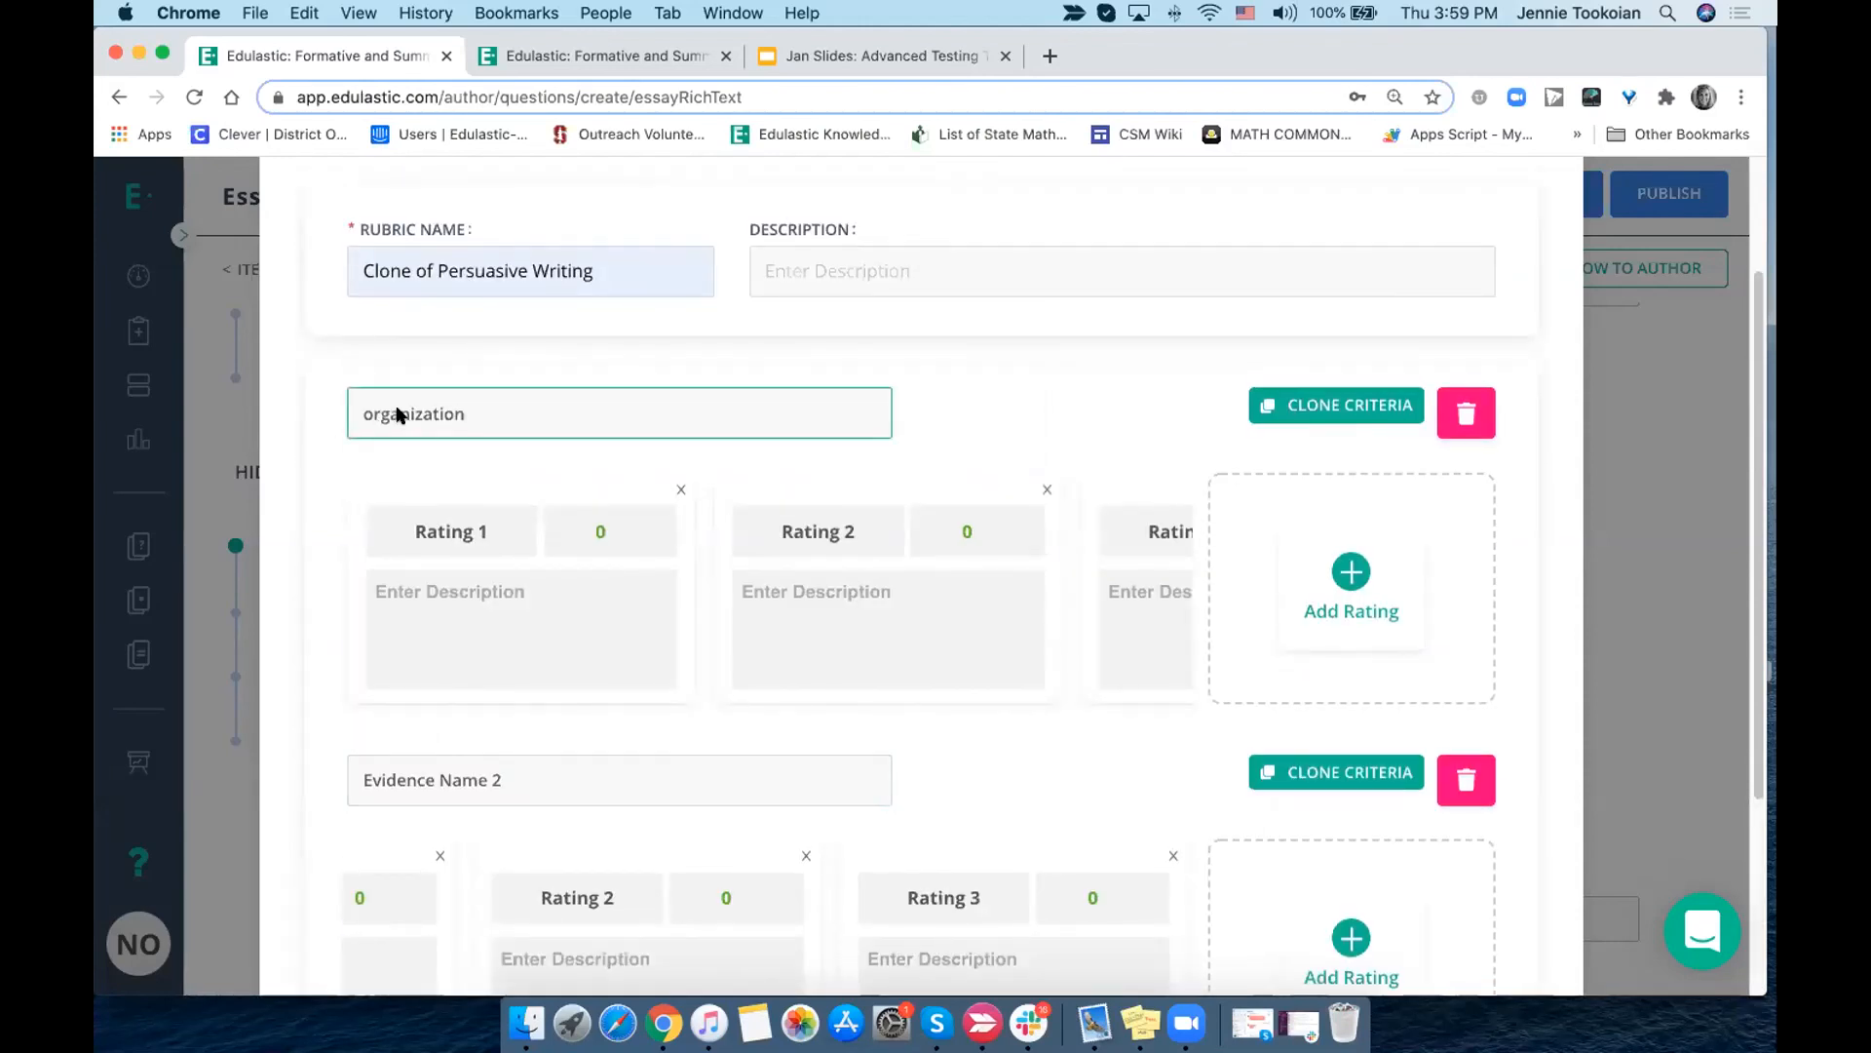
pyautogui.click(387, 612)
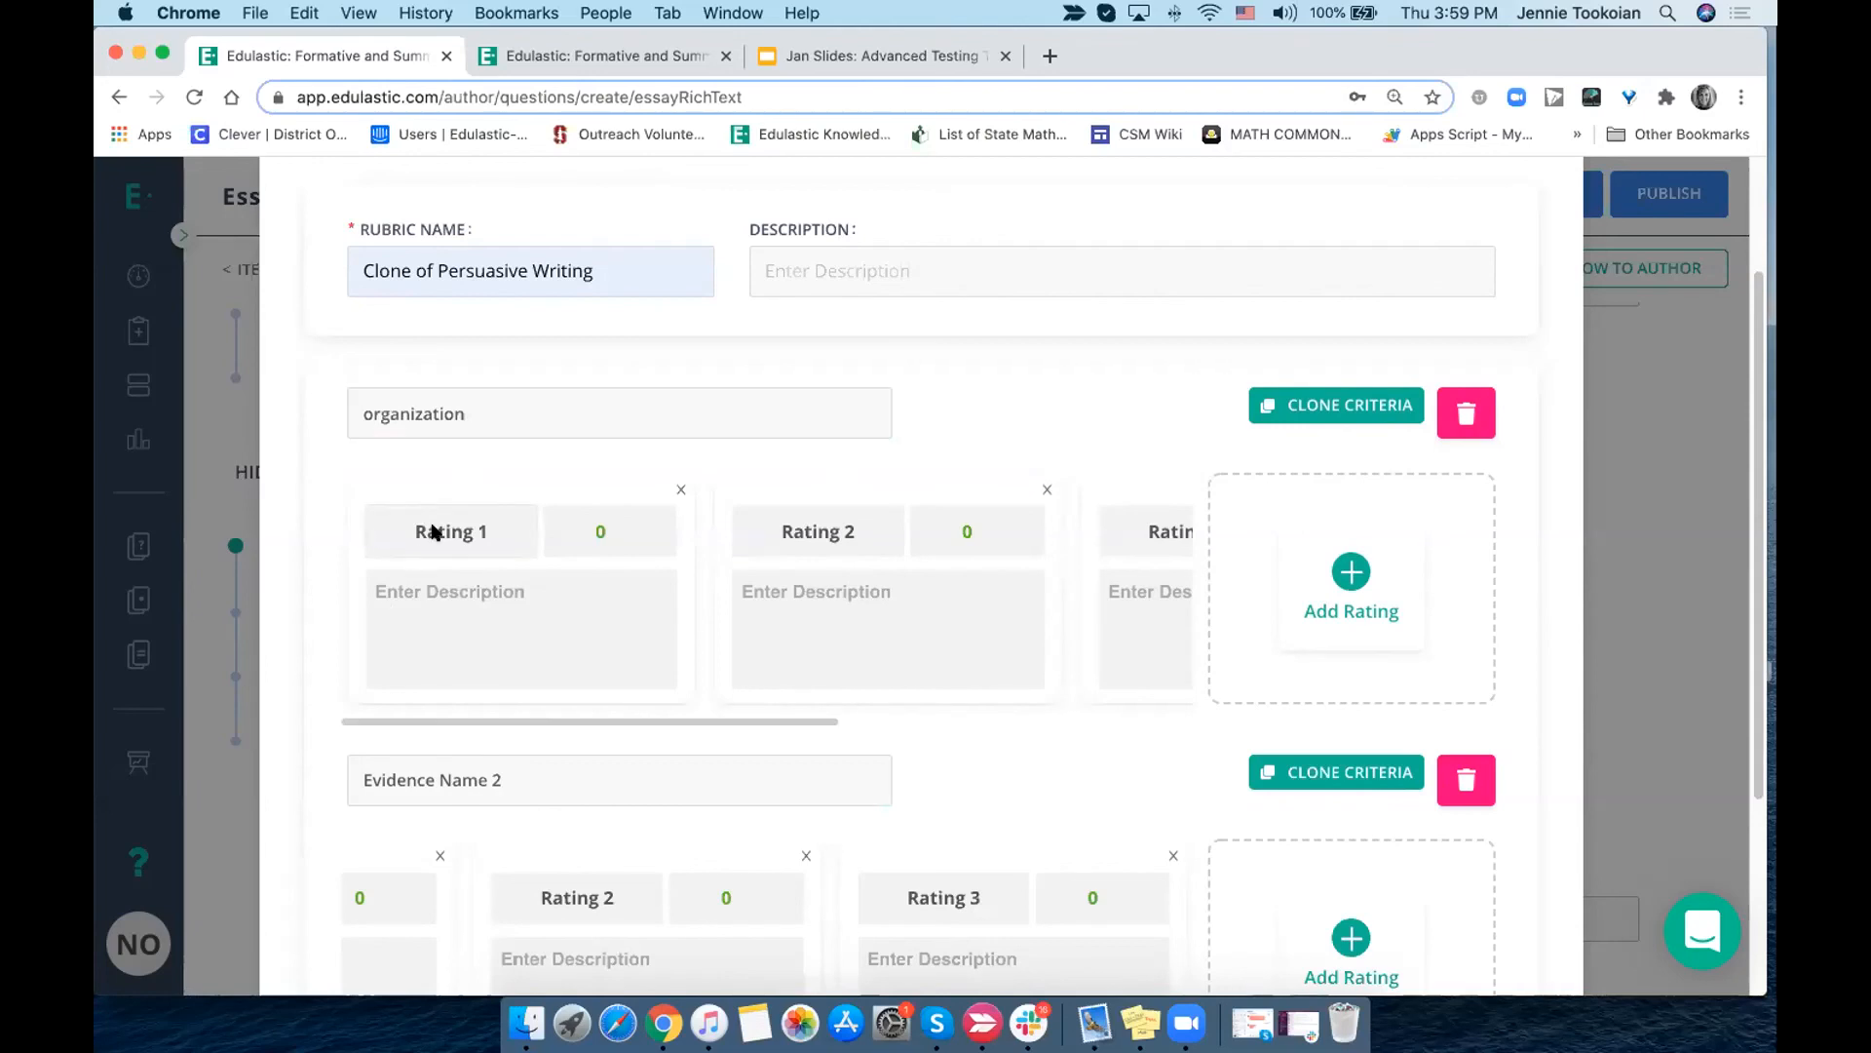
pyautogui.hscroll(1, 470, 592)
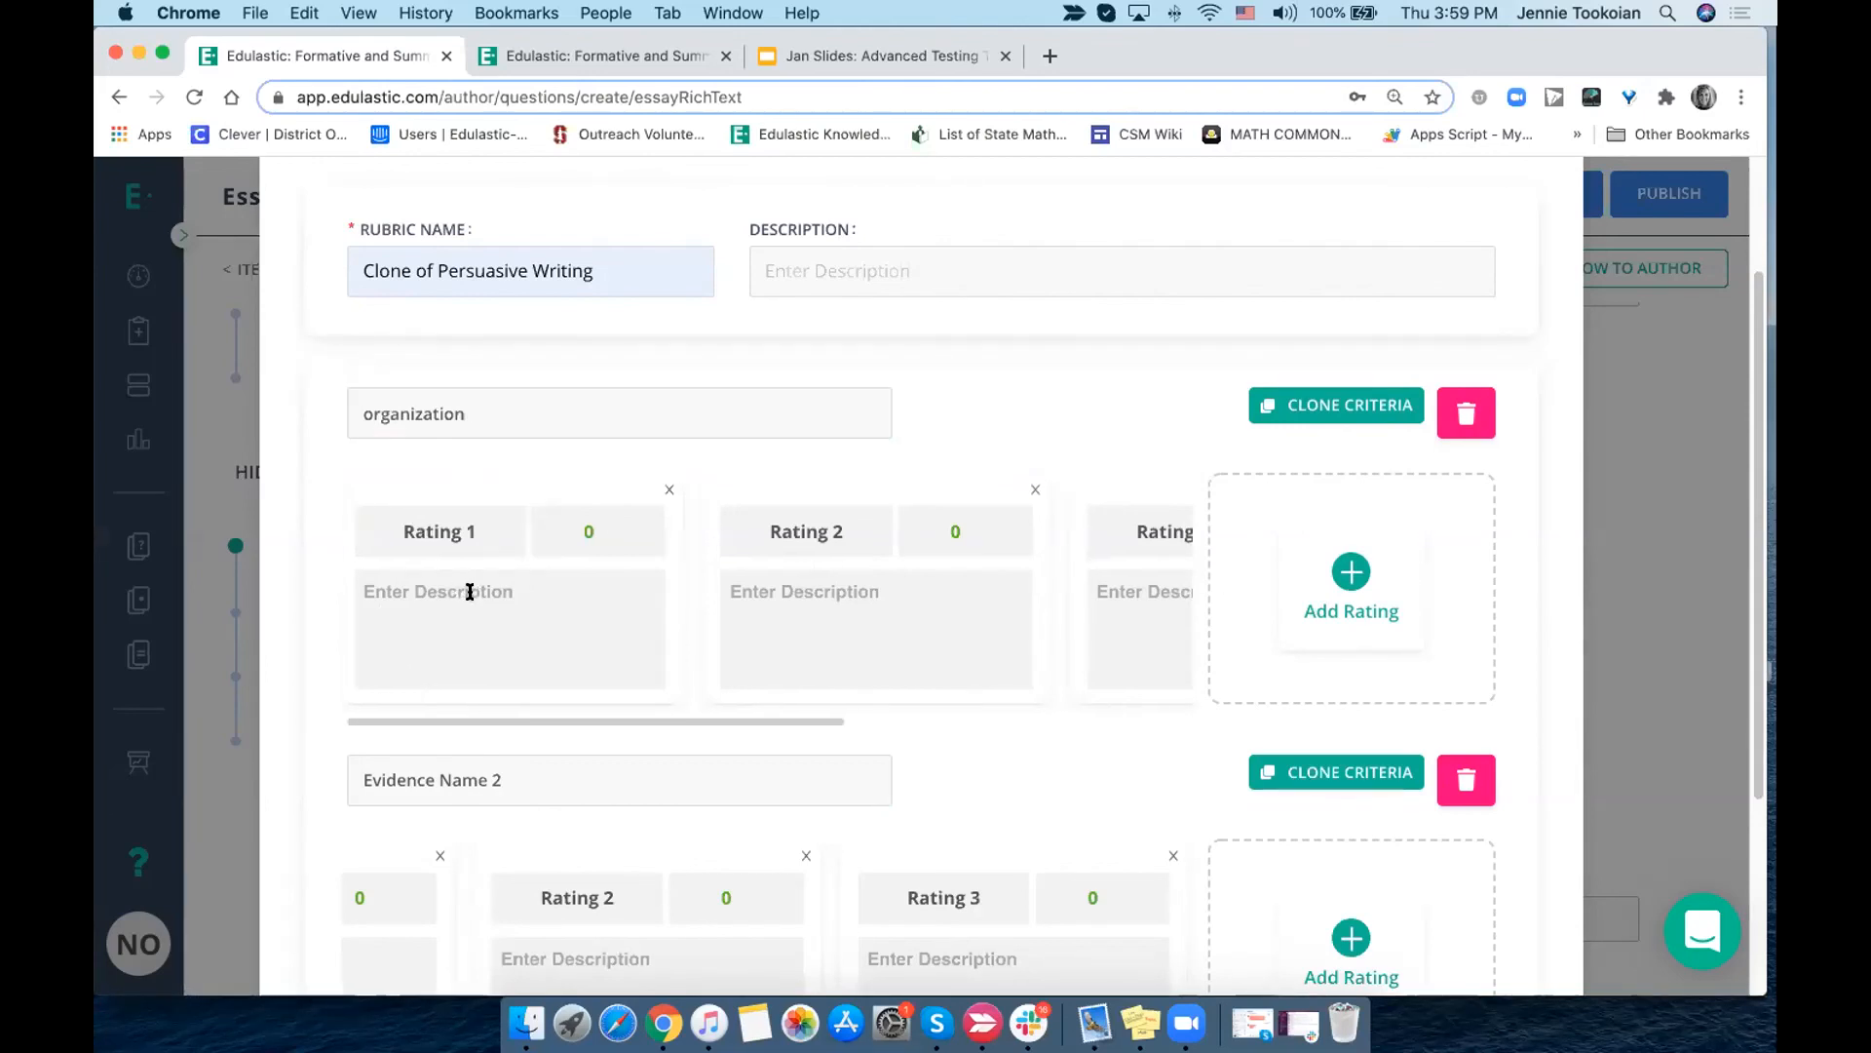
pyautogui.hscroll(3, 470, 592)
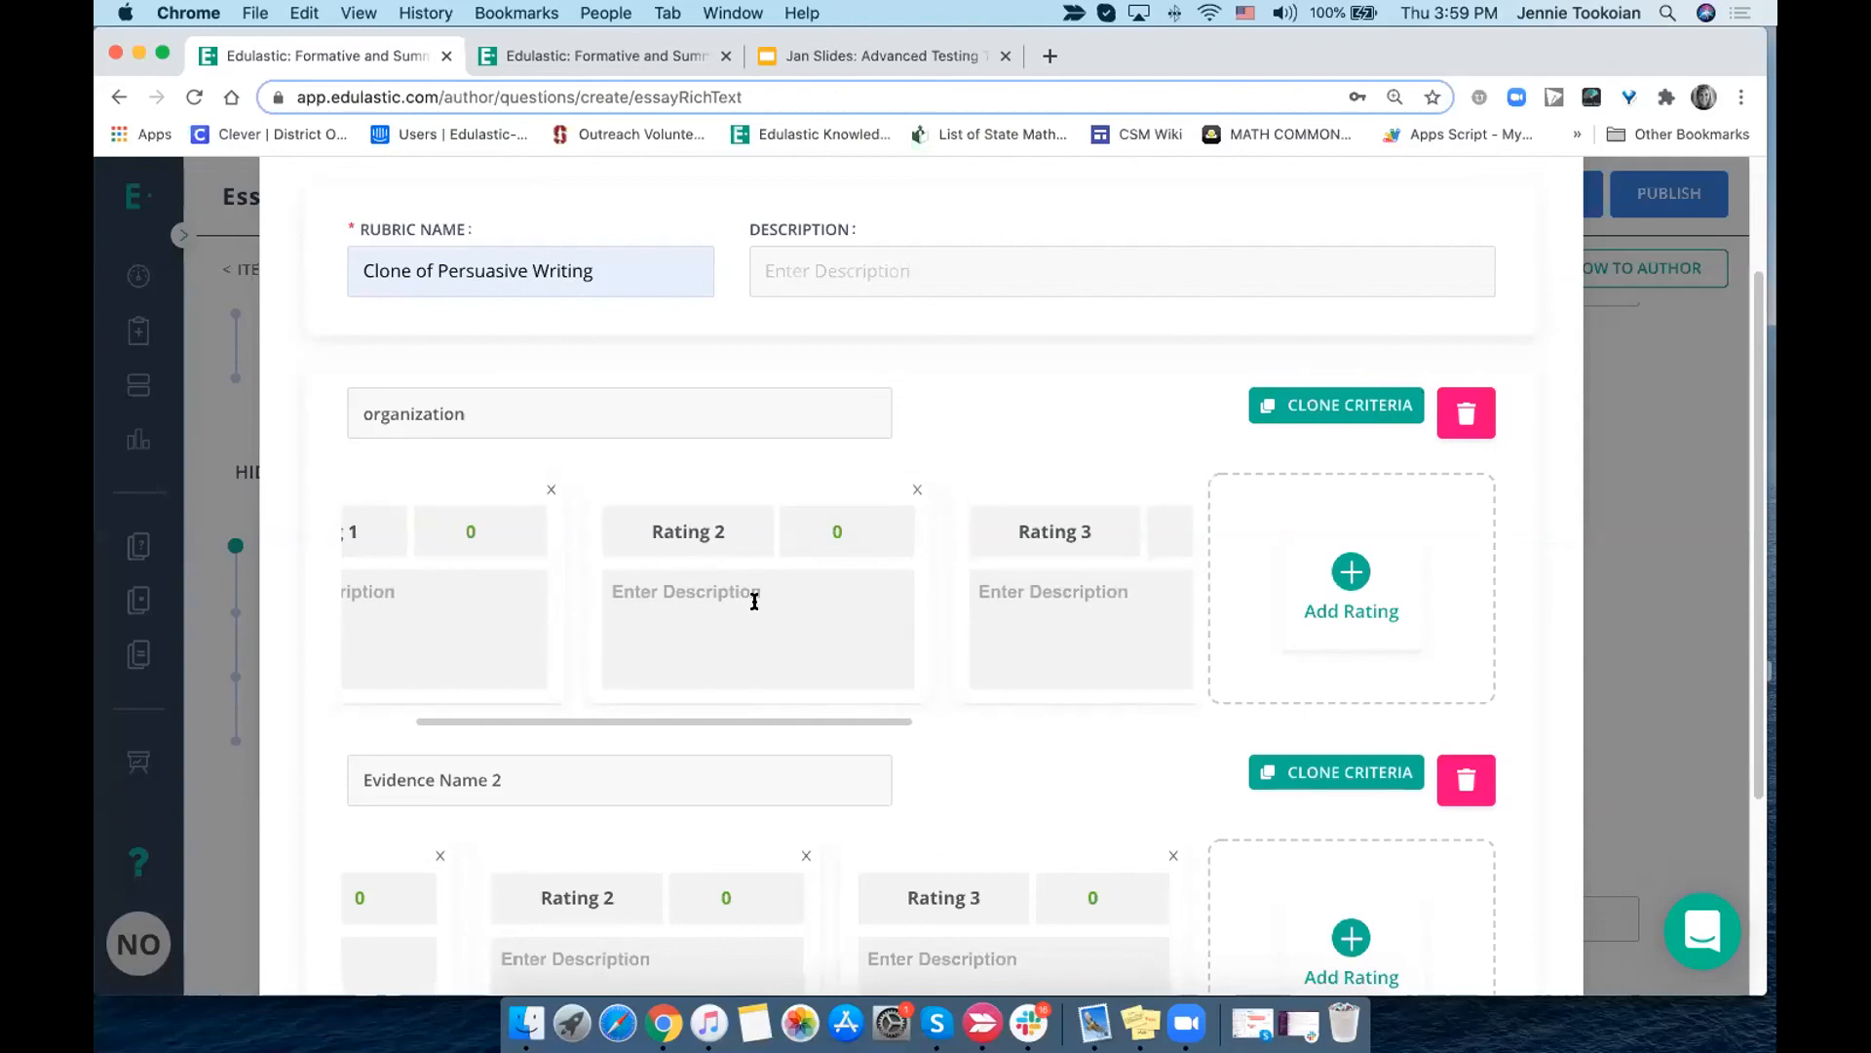
pyautogui.hscroll(8, 1043, 601)
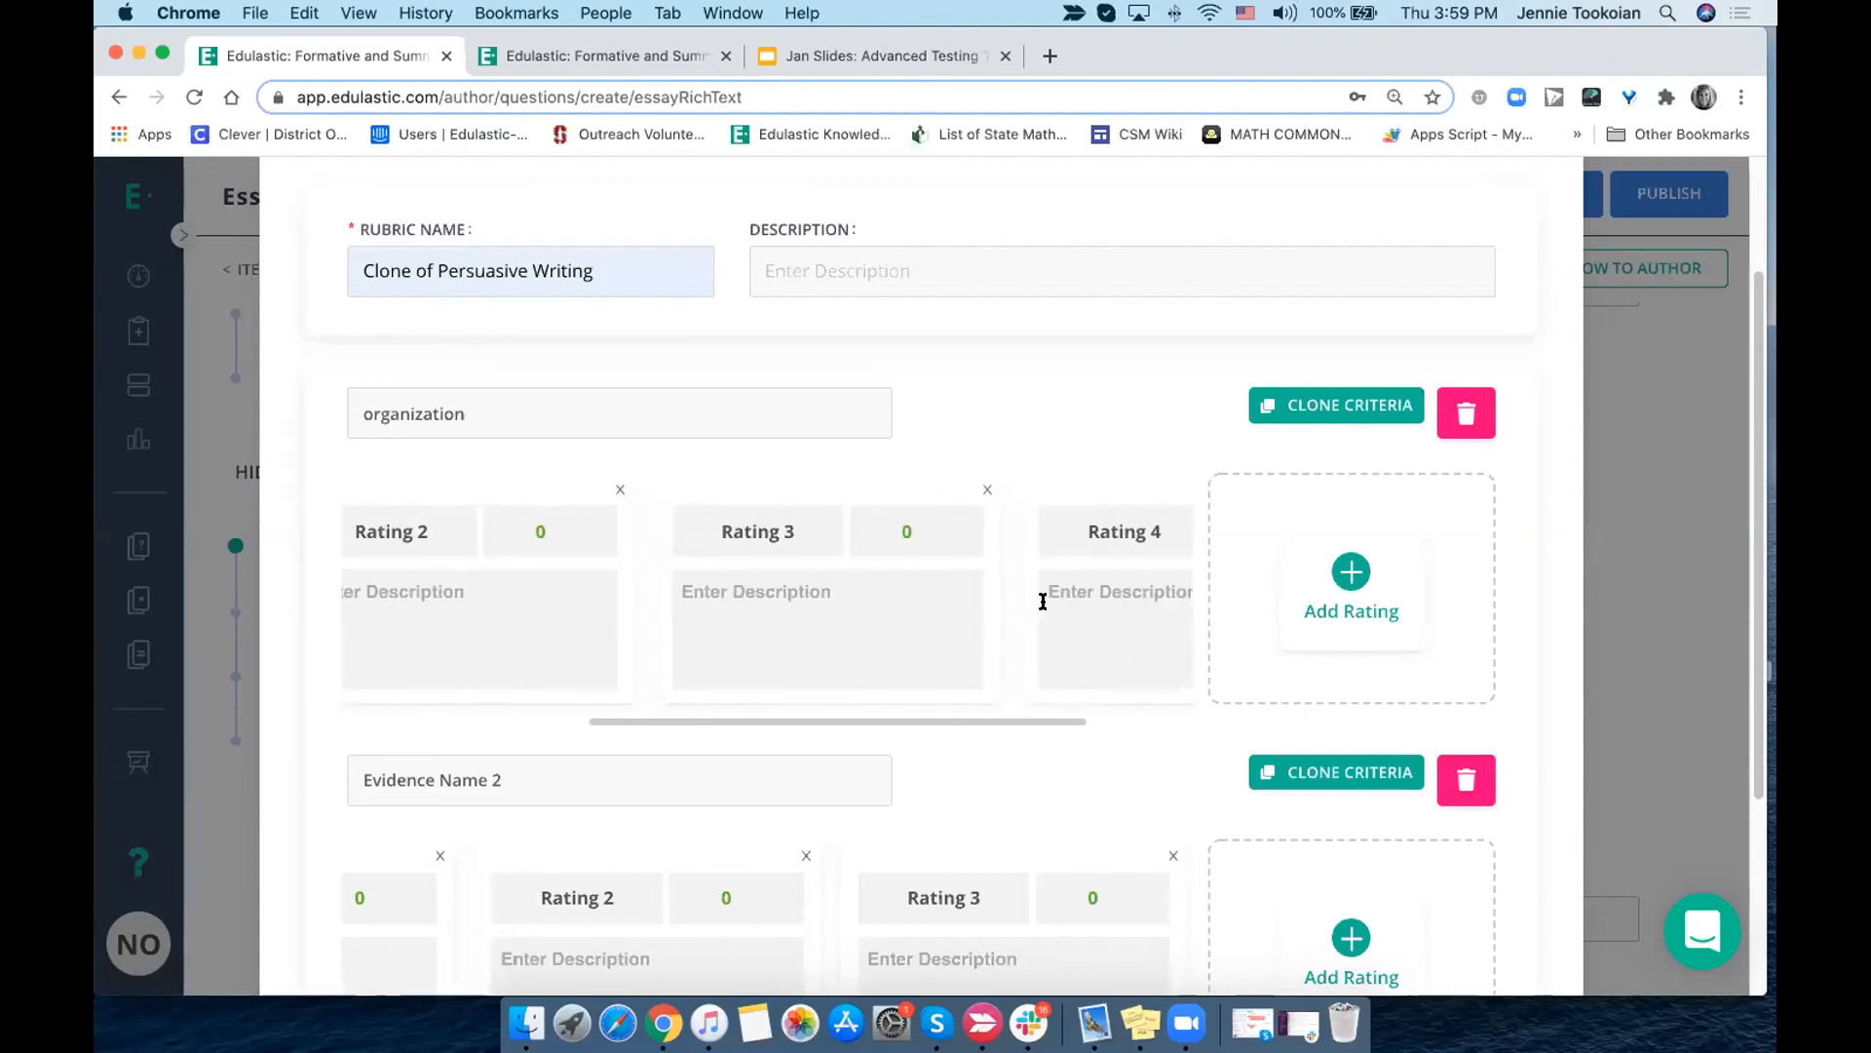
pyautogui.hscroll(1, 1022, 610)
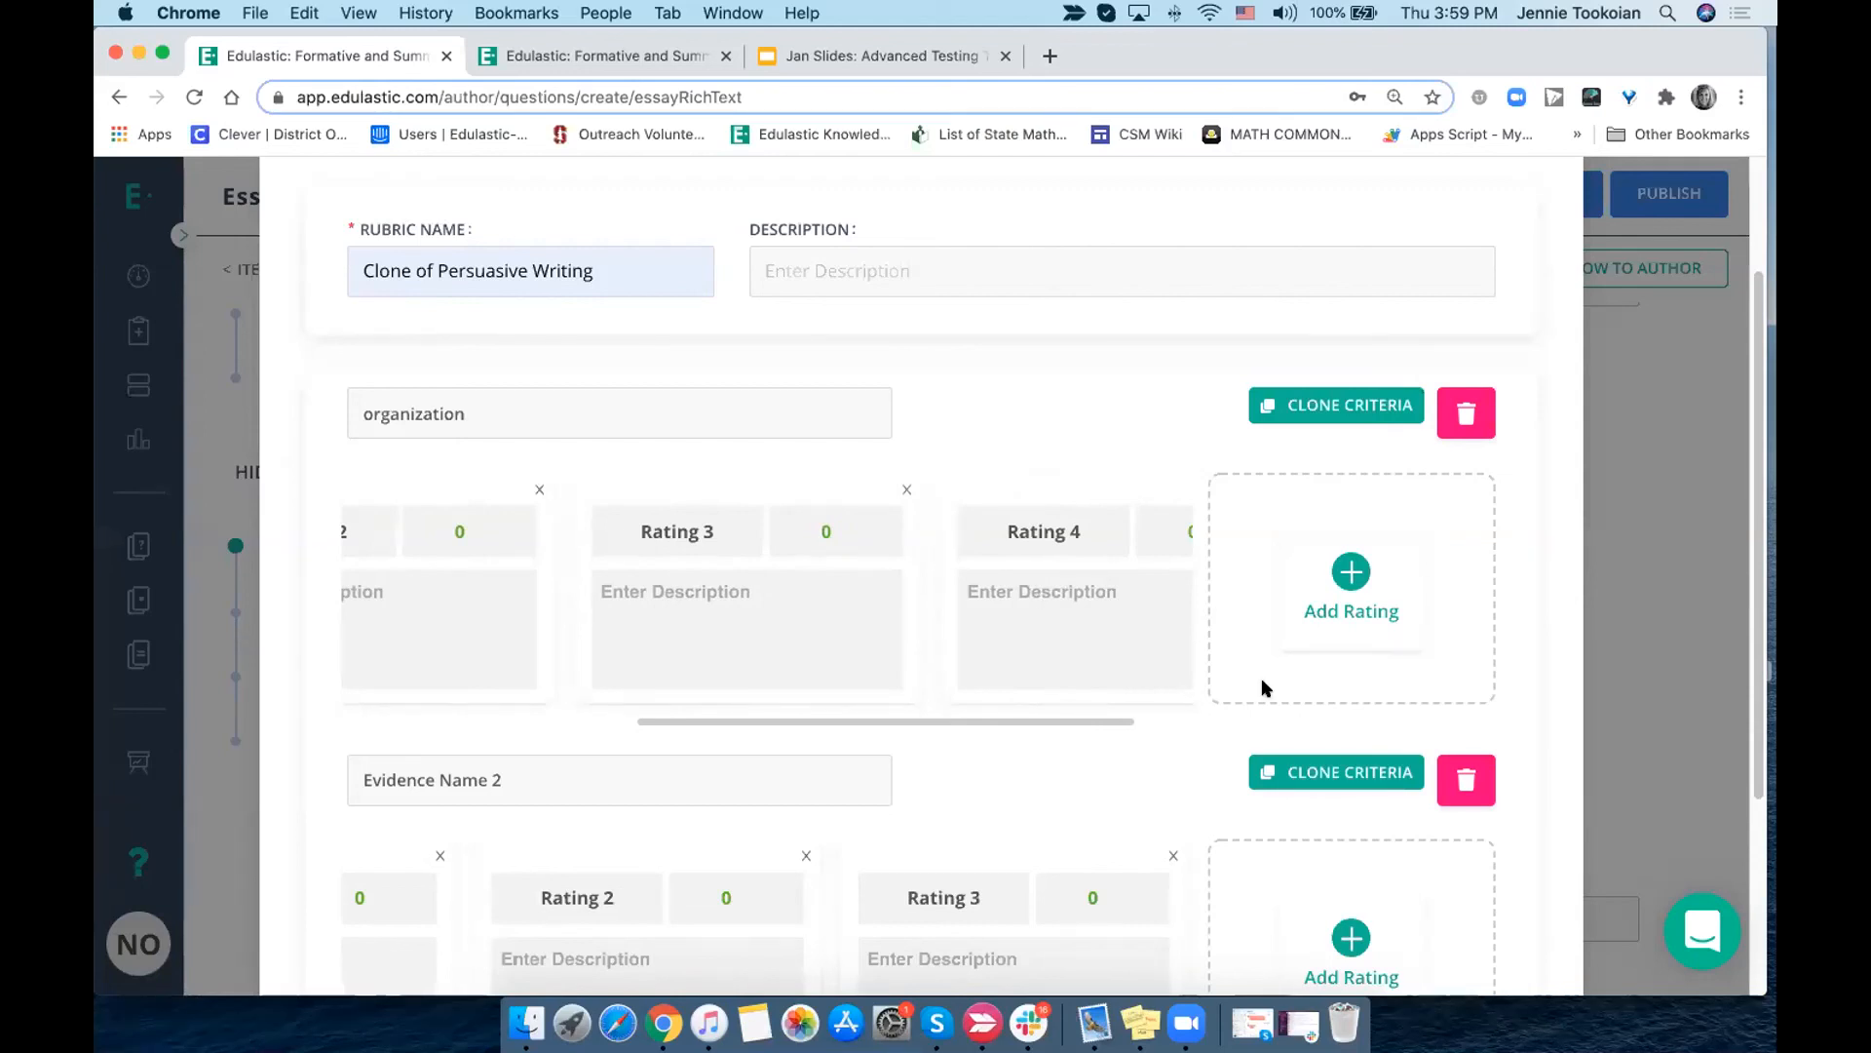
# - Clone the "Evidence Name 2" criterion and place the cursor in the copy's name
pyautogui.click(1318, 775)
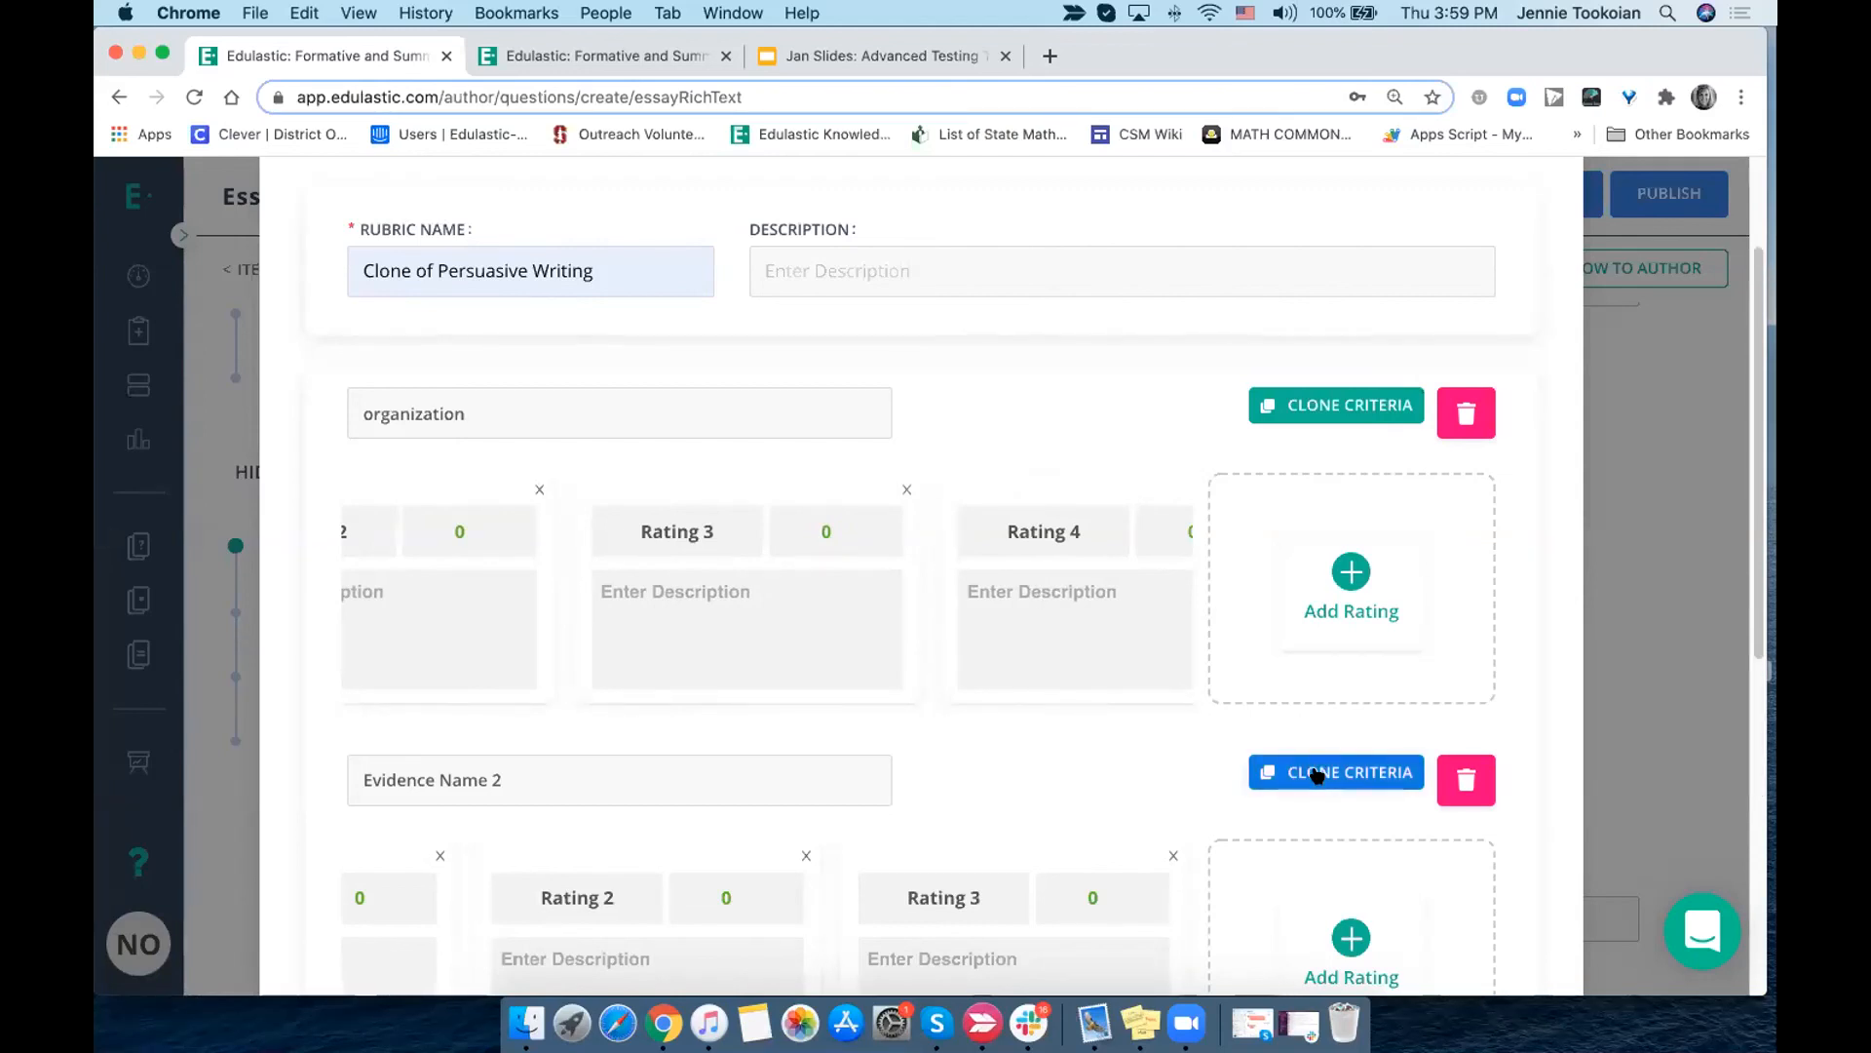
pyautogui.scroll(-5, 1316, 770)
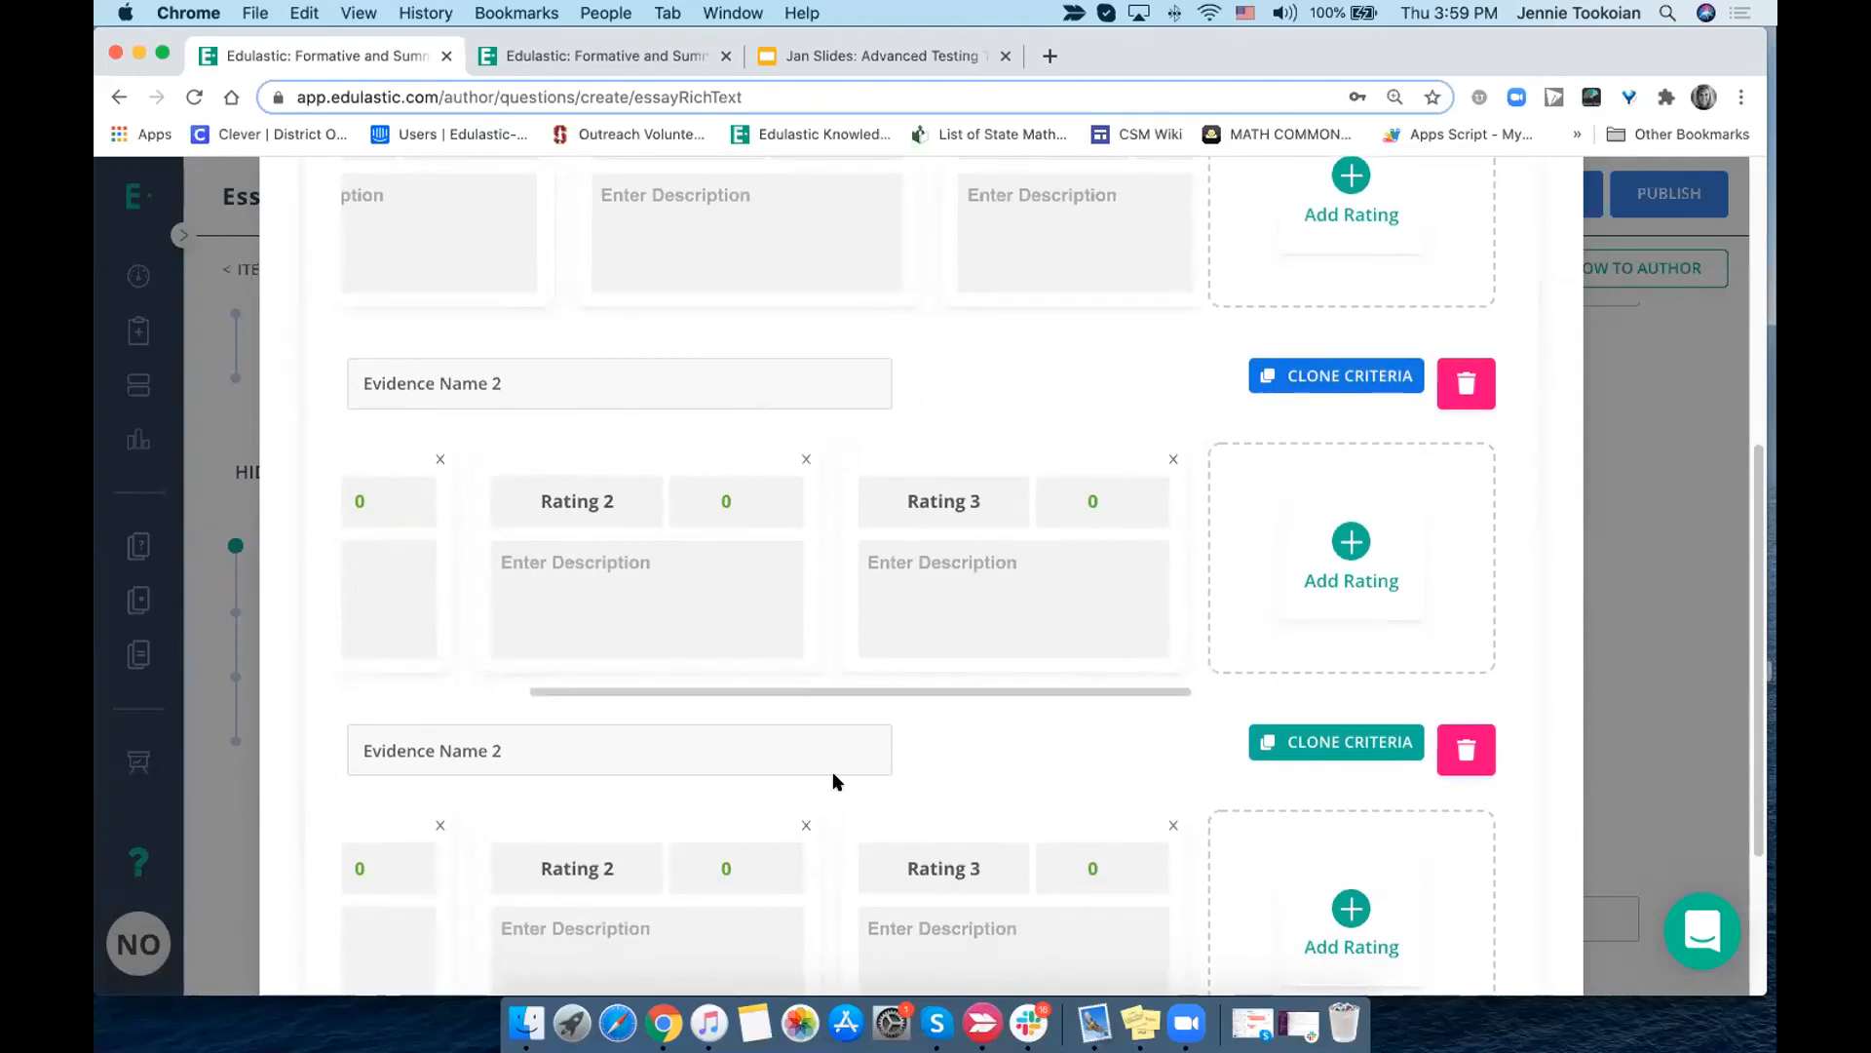
pyautogui.scroll(-2, 835, 779)
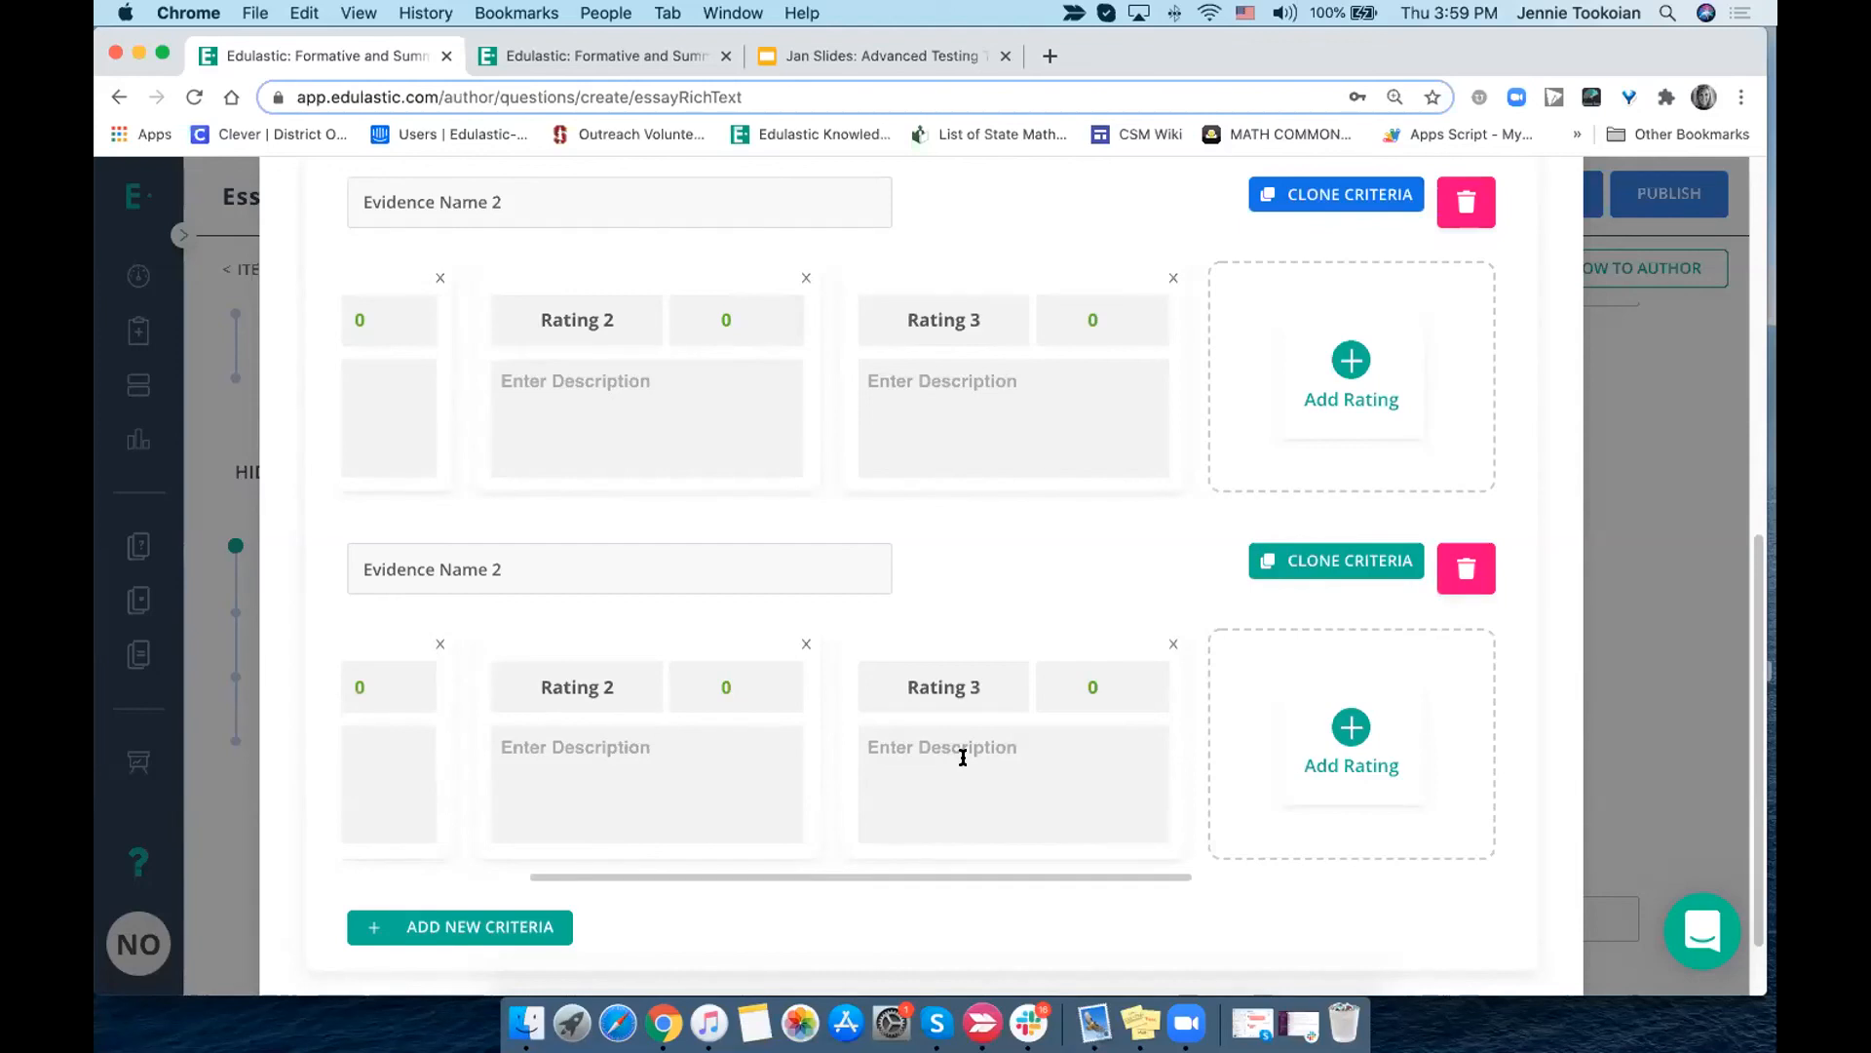
pyautogui.click(479, 563)
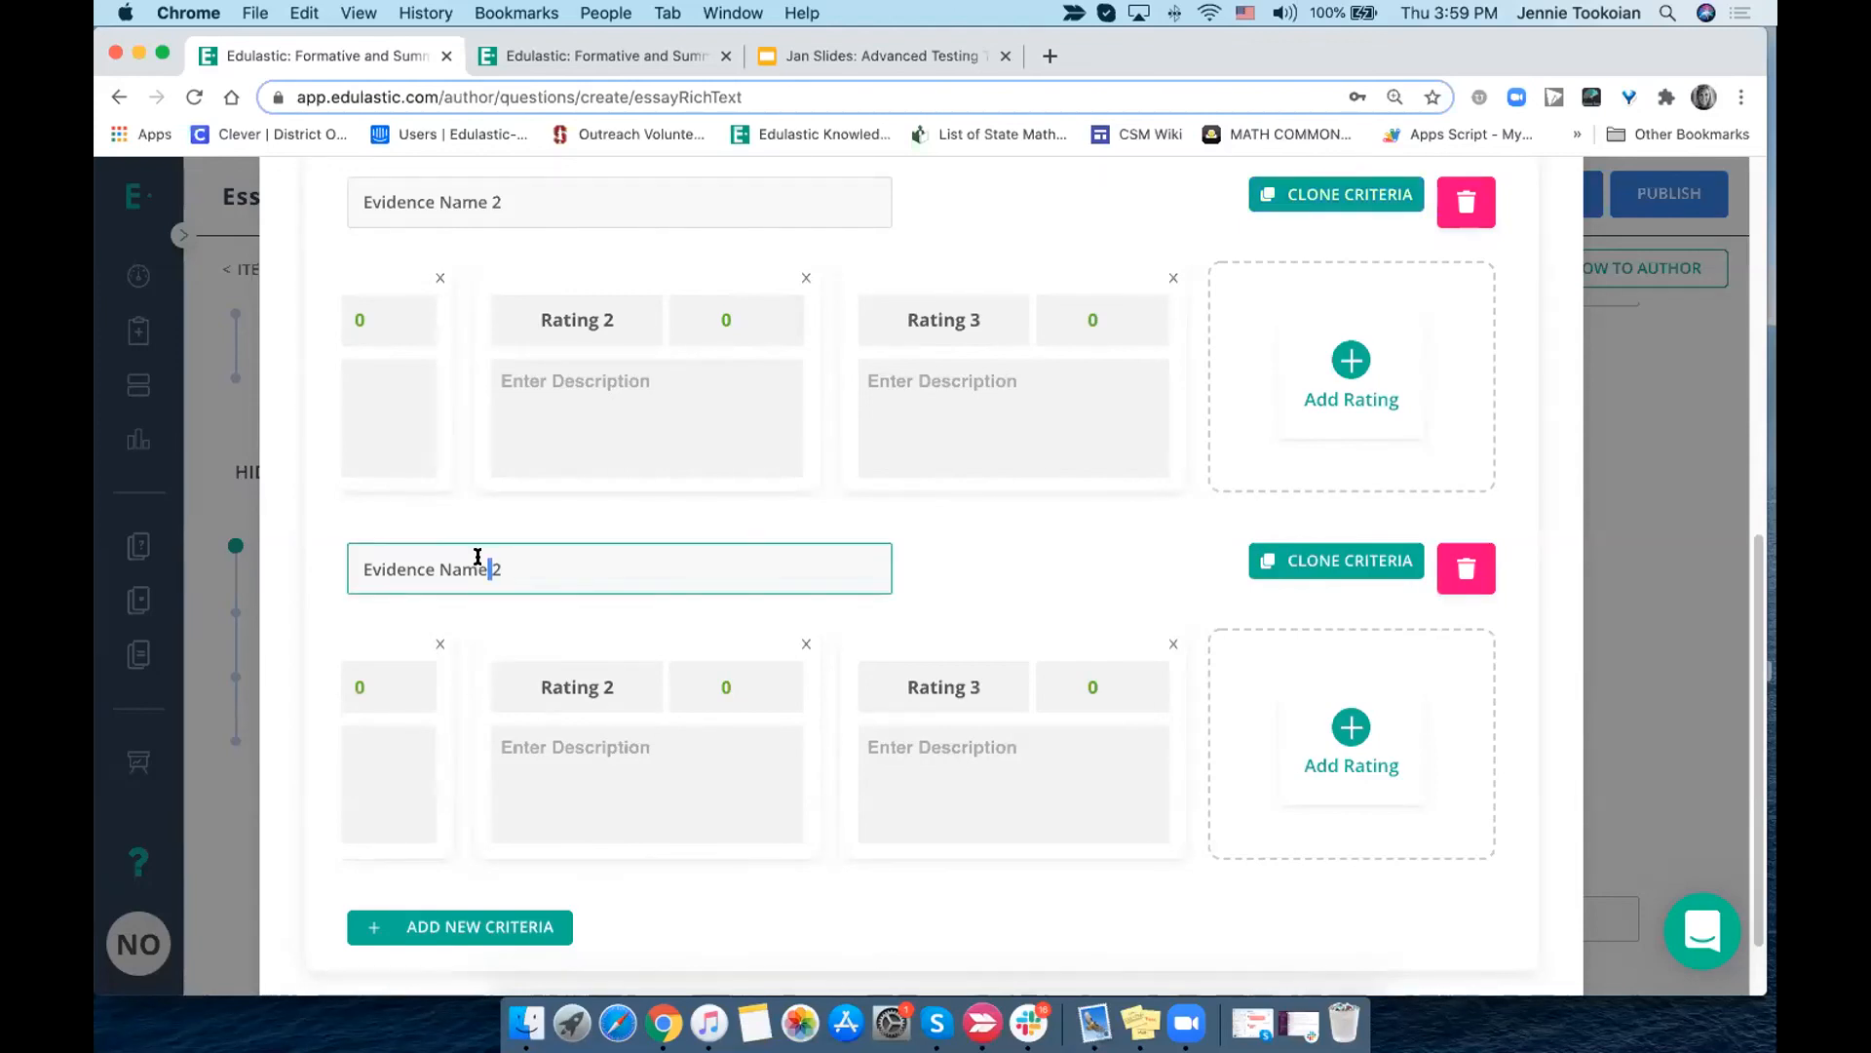
# - Try to save and use the new rubric, and cancel its creation, discarding all changes
pyautogui.scroll(10, 479, 562)
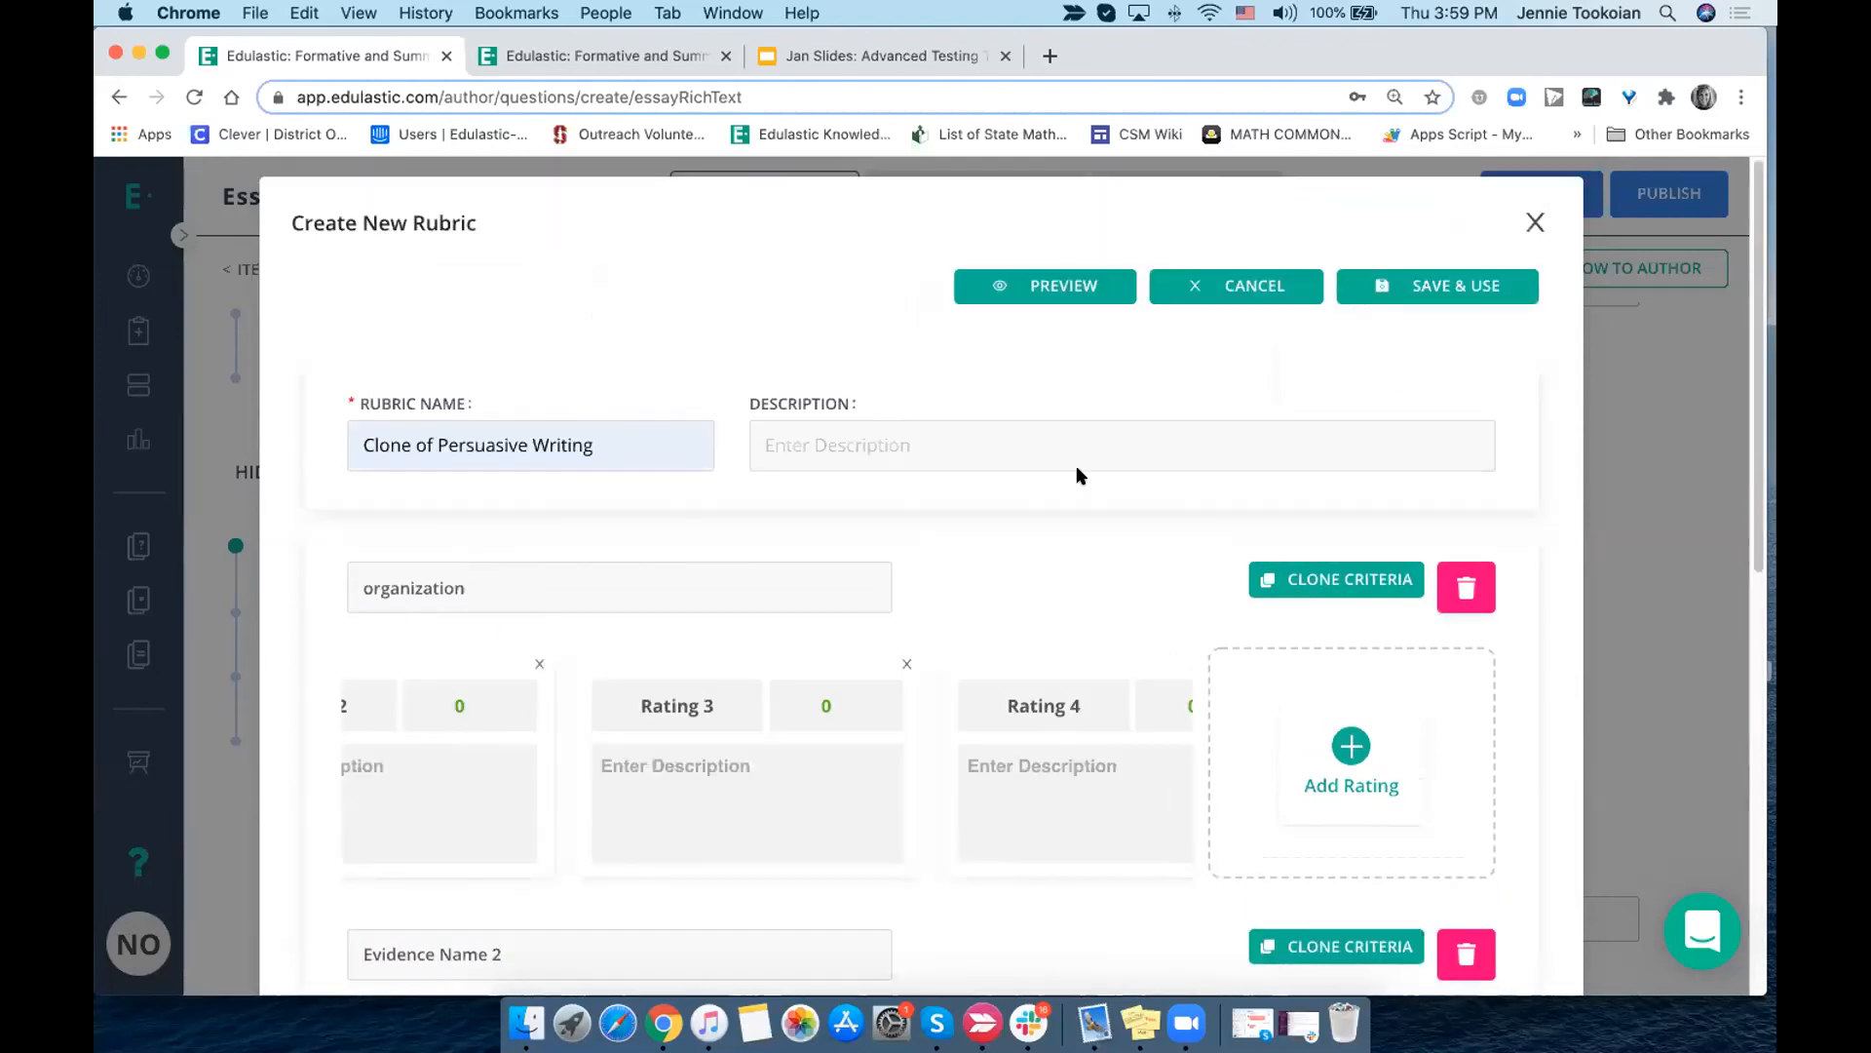
pyautogui.click(1428, 297)
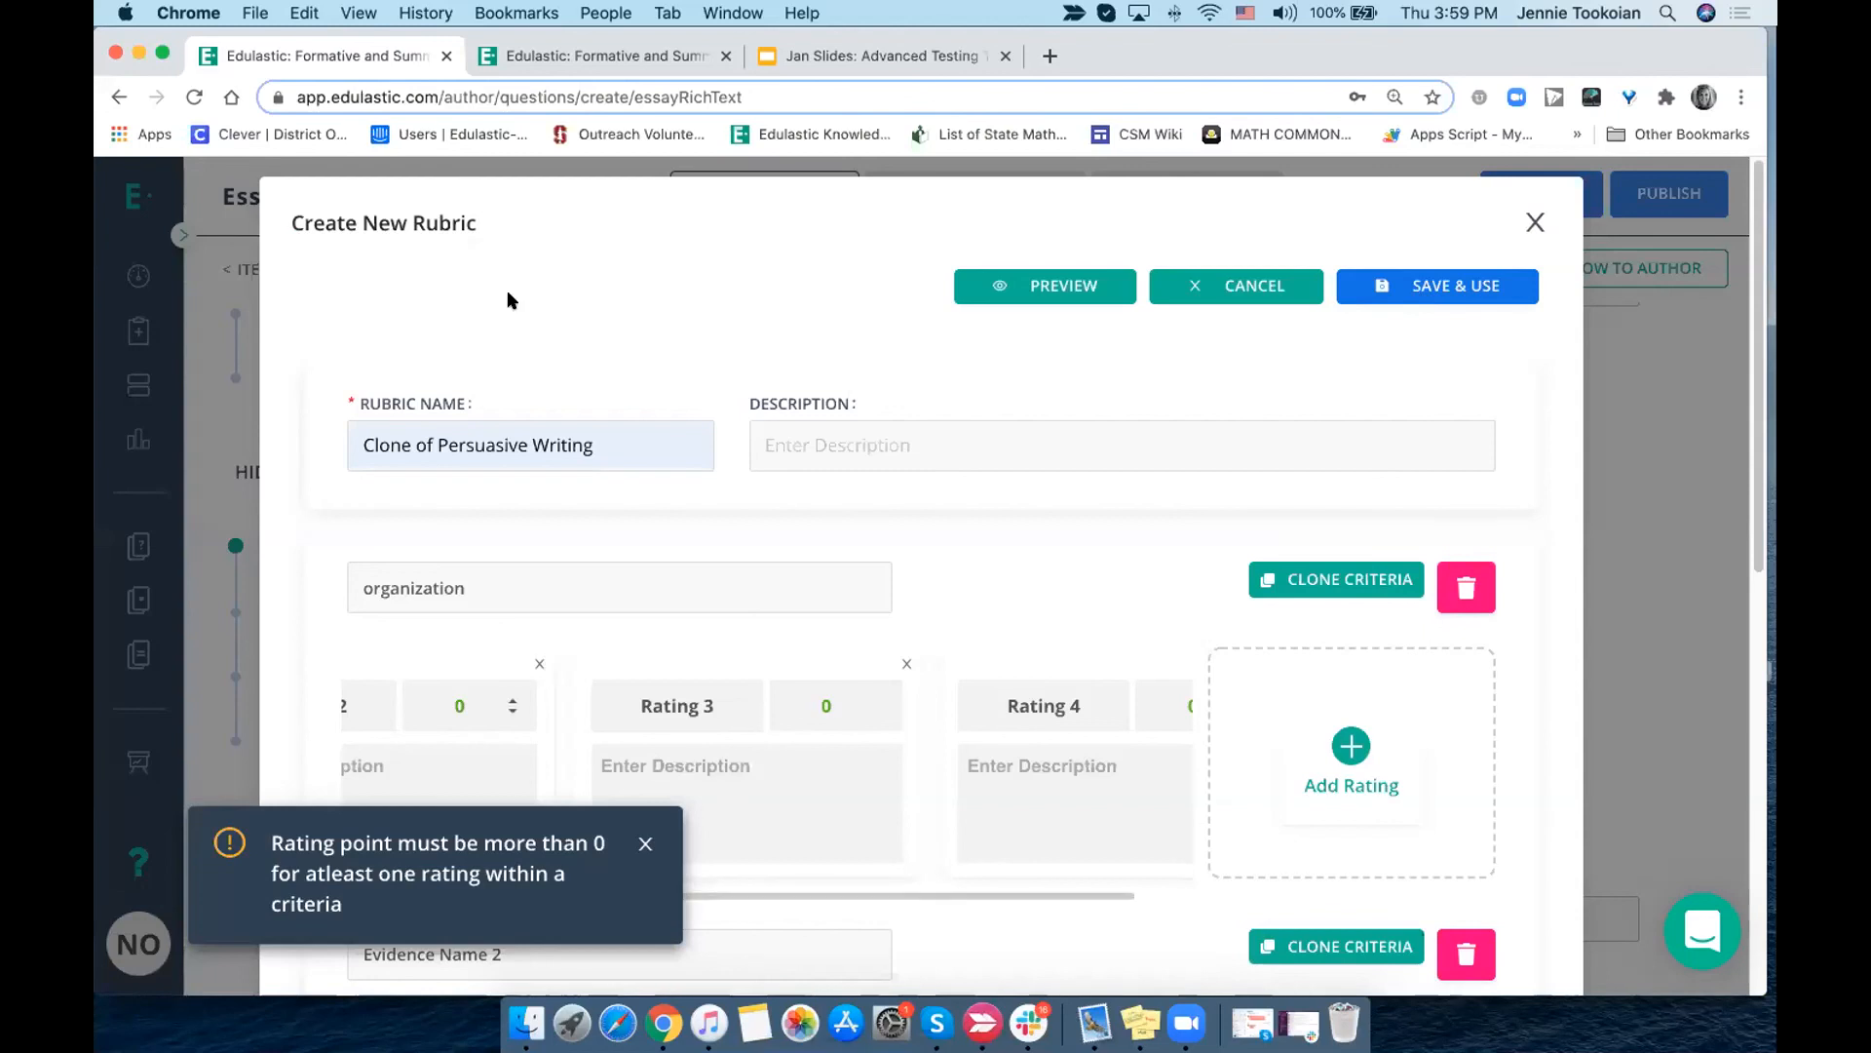
pyautogui.click(1233, 295)
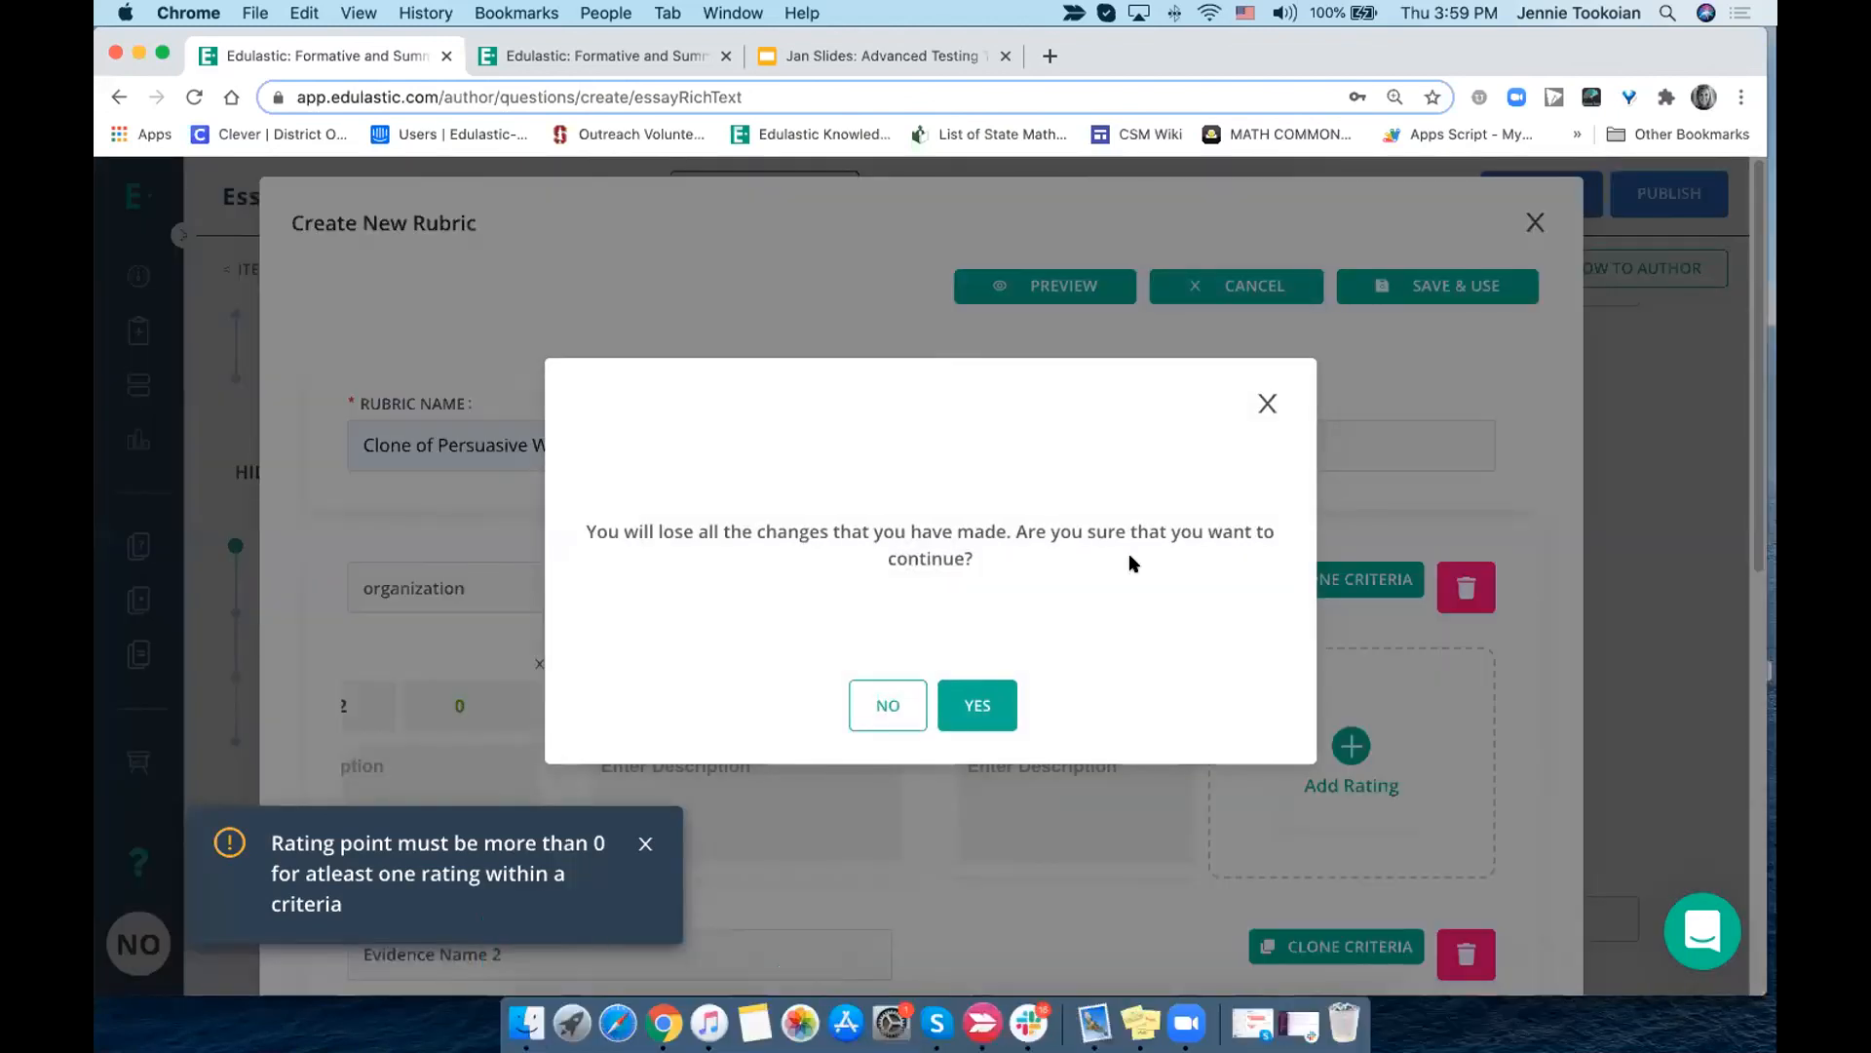
pyautogui.click(979, 704)
# - Enable the grading rubric option for the essay question and search the existing rubrics for "math"
pyautogui.click(625, 567)
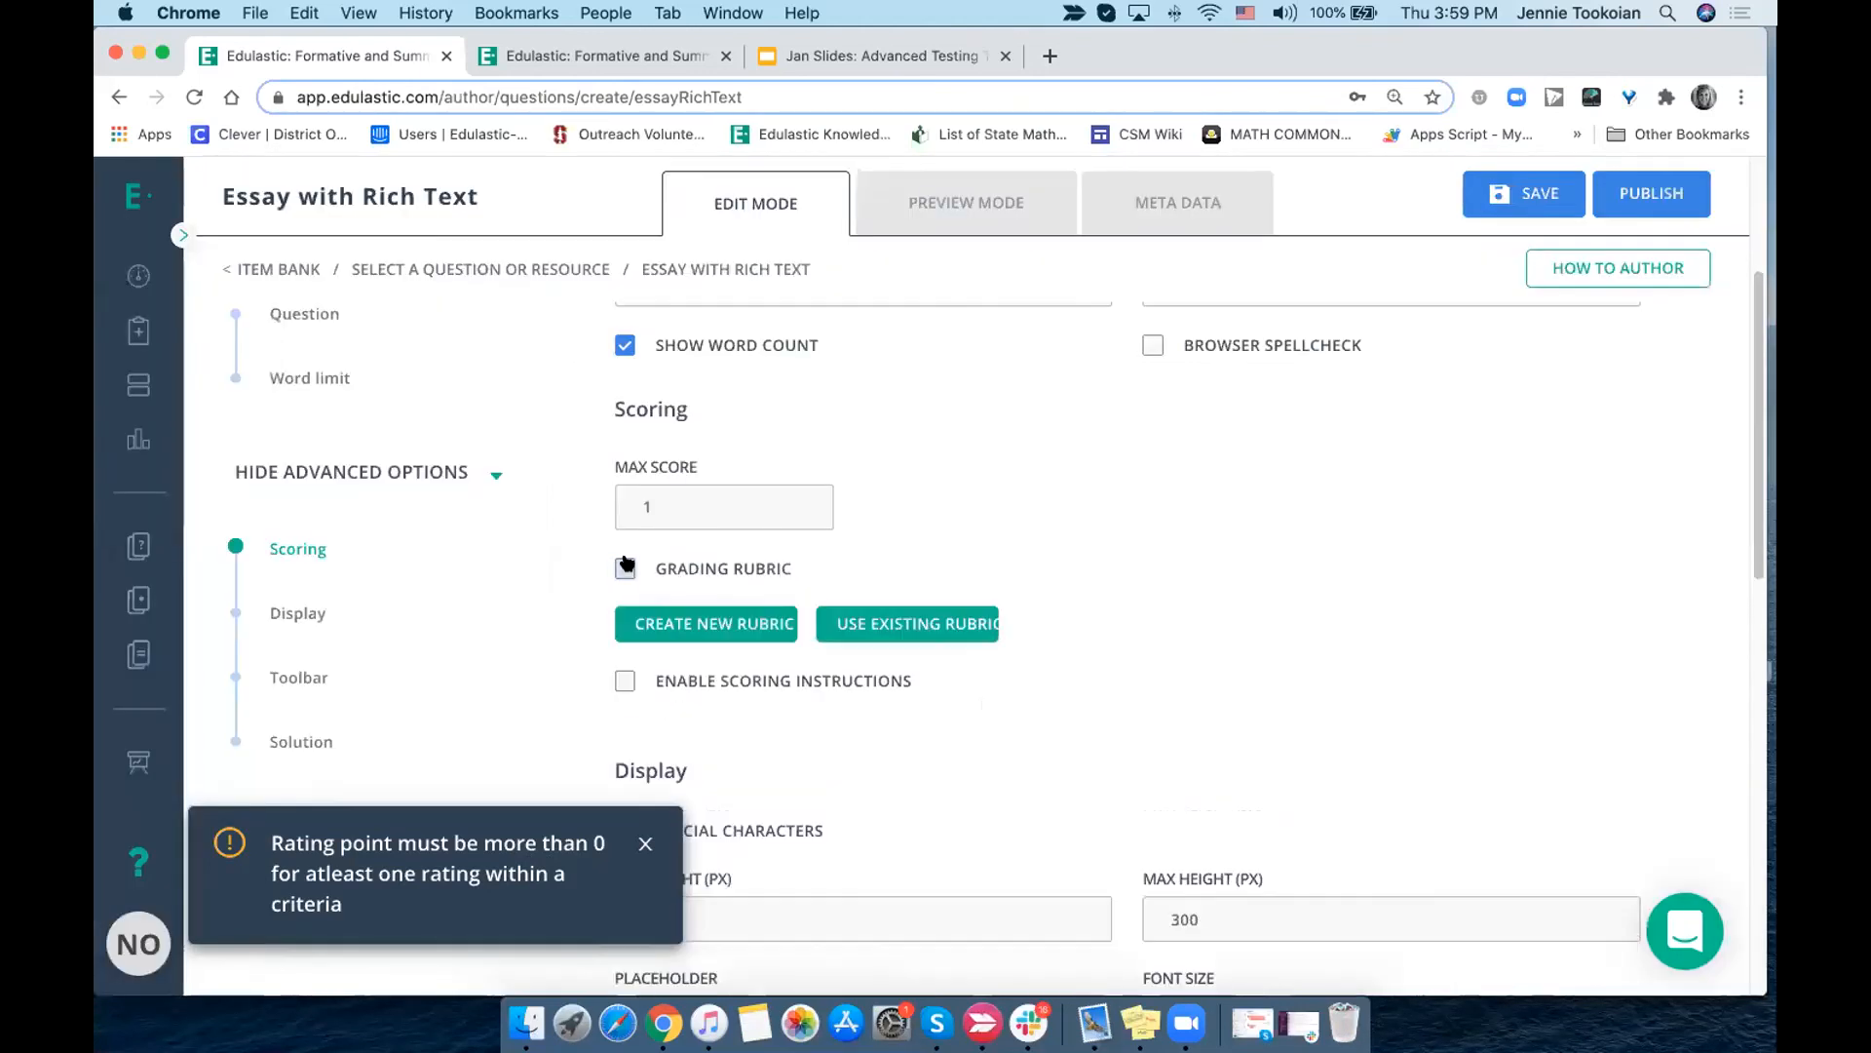
pyautogui.click(894, 625)
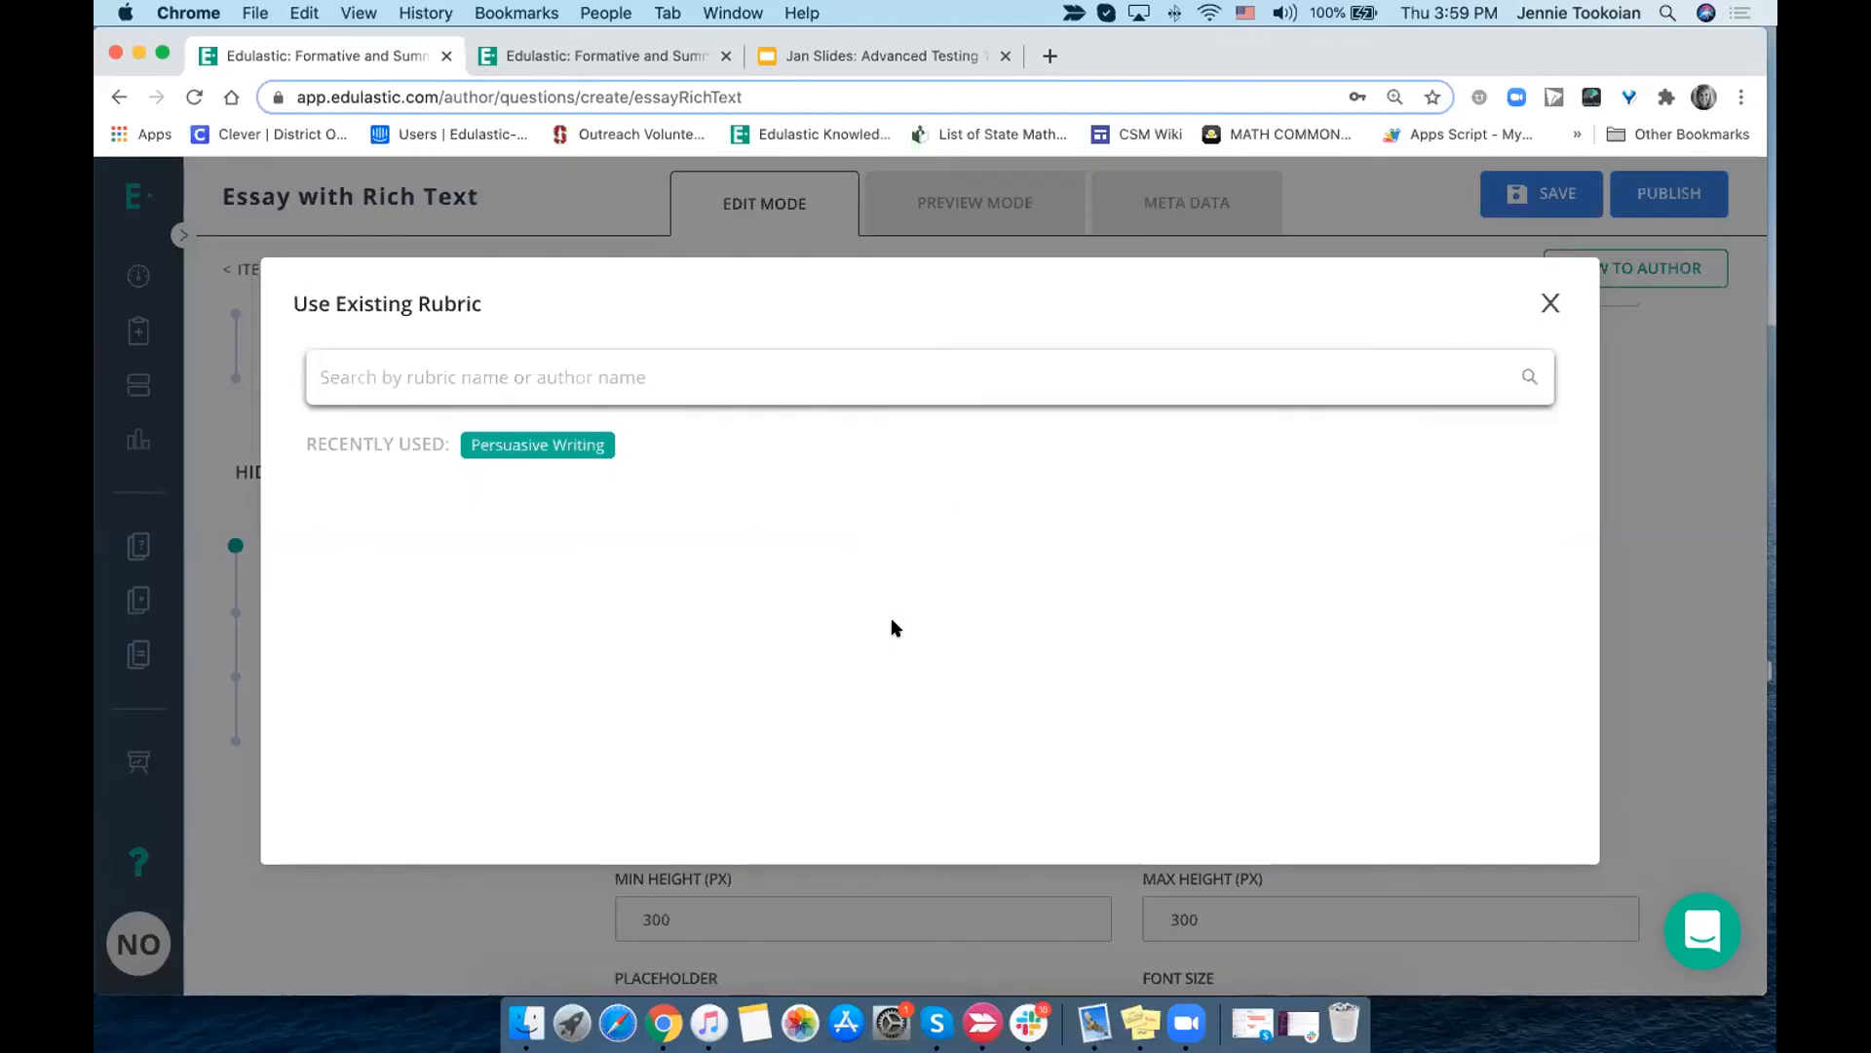
pyautogui.click(401, 381)
pyautogui.write('math')
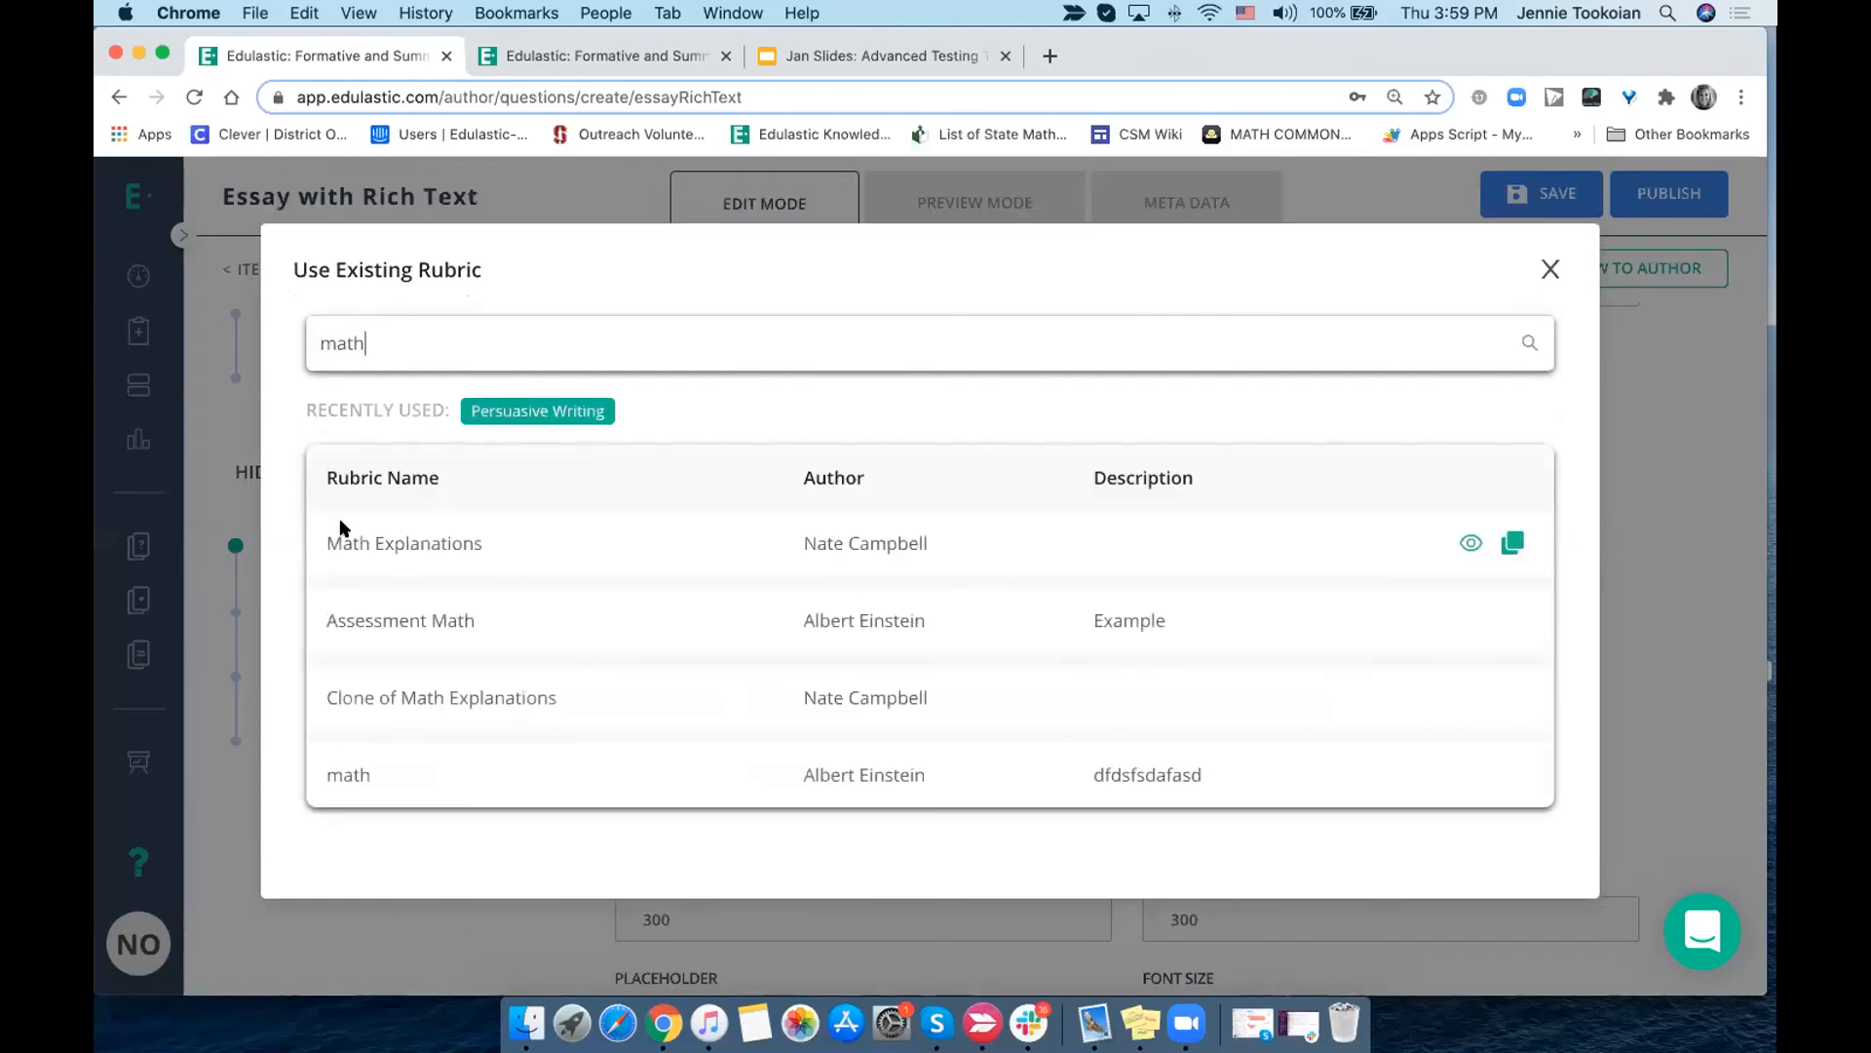
# - View the "Math Explanations" rubric's criteria and ratings, and close it without using it
pyautogui.click(1468, 542)
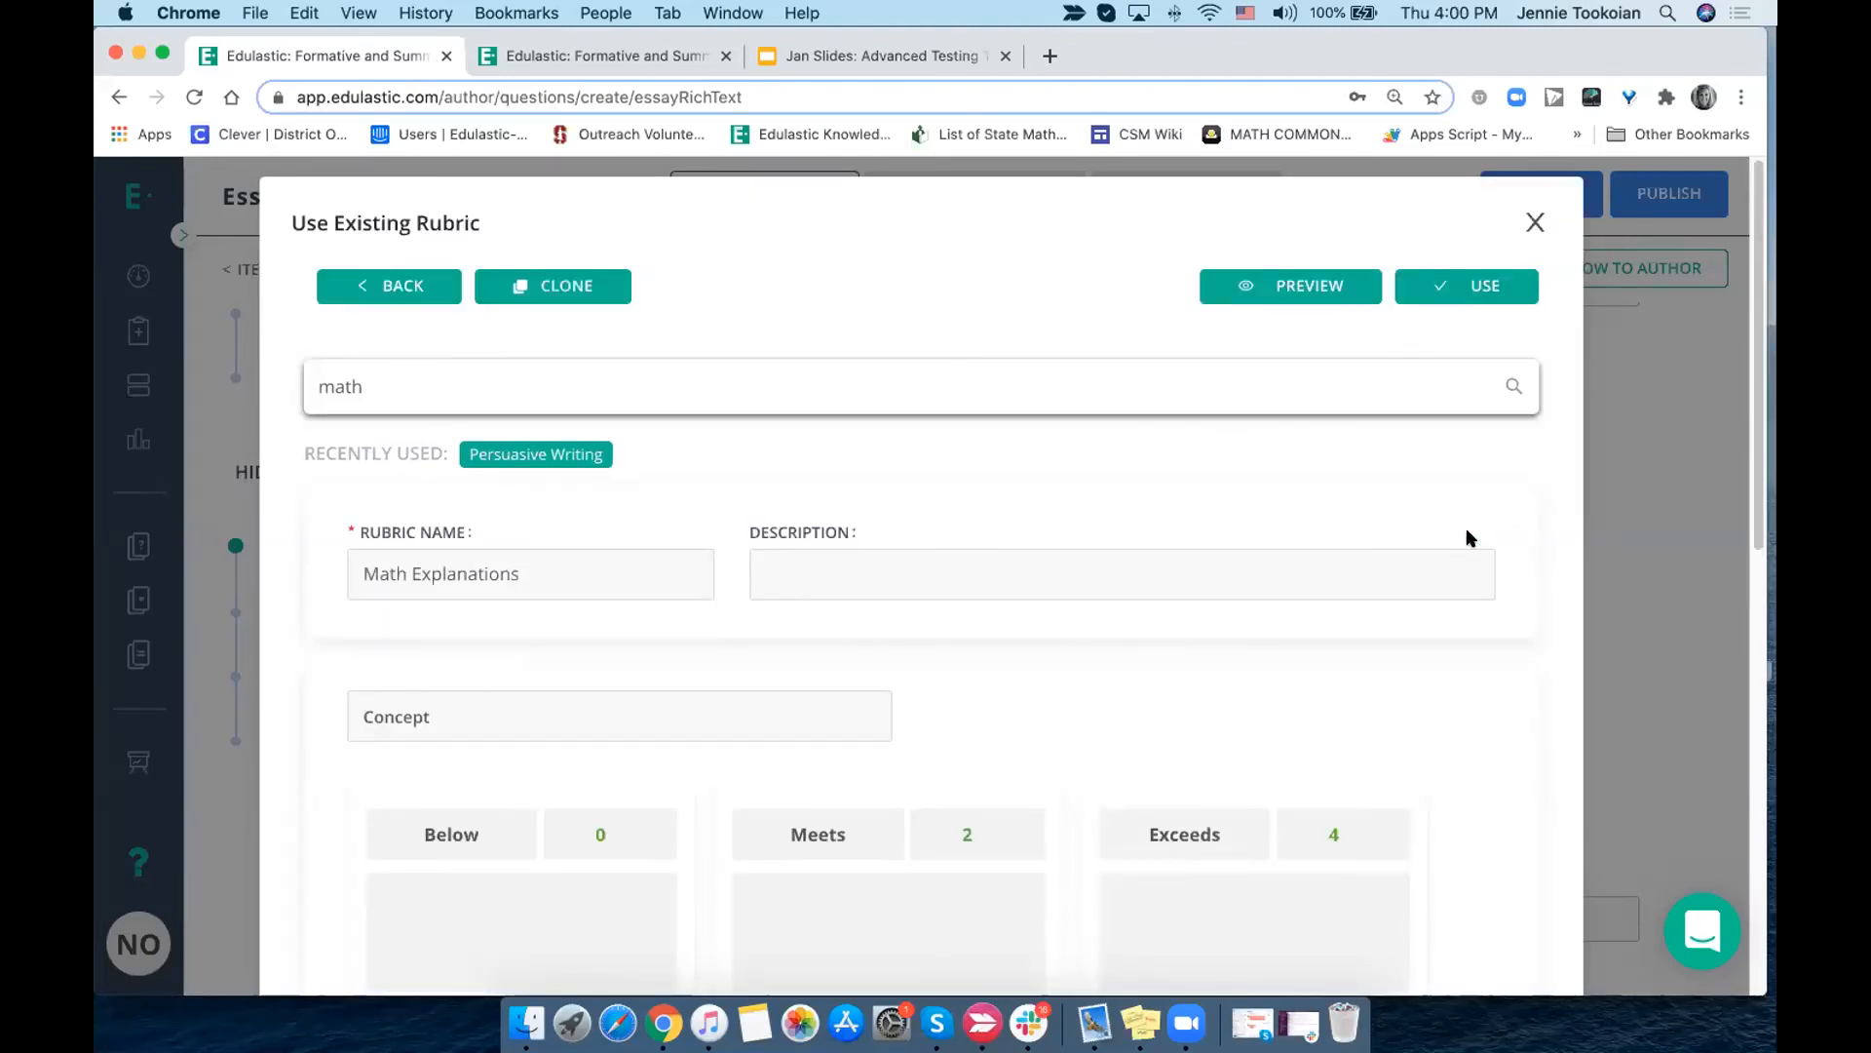
pyautogui.scroll(-3, 1470, 538)
pyautogui.scroll(3, 1470, 538)
pyautogui.click(1536, 222)
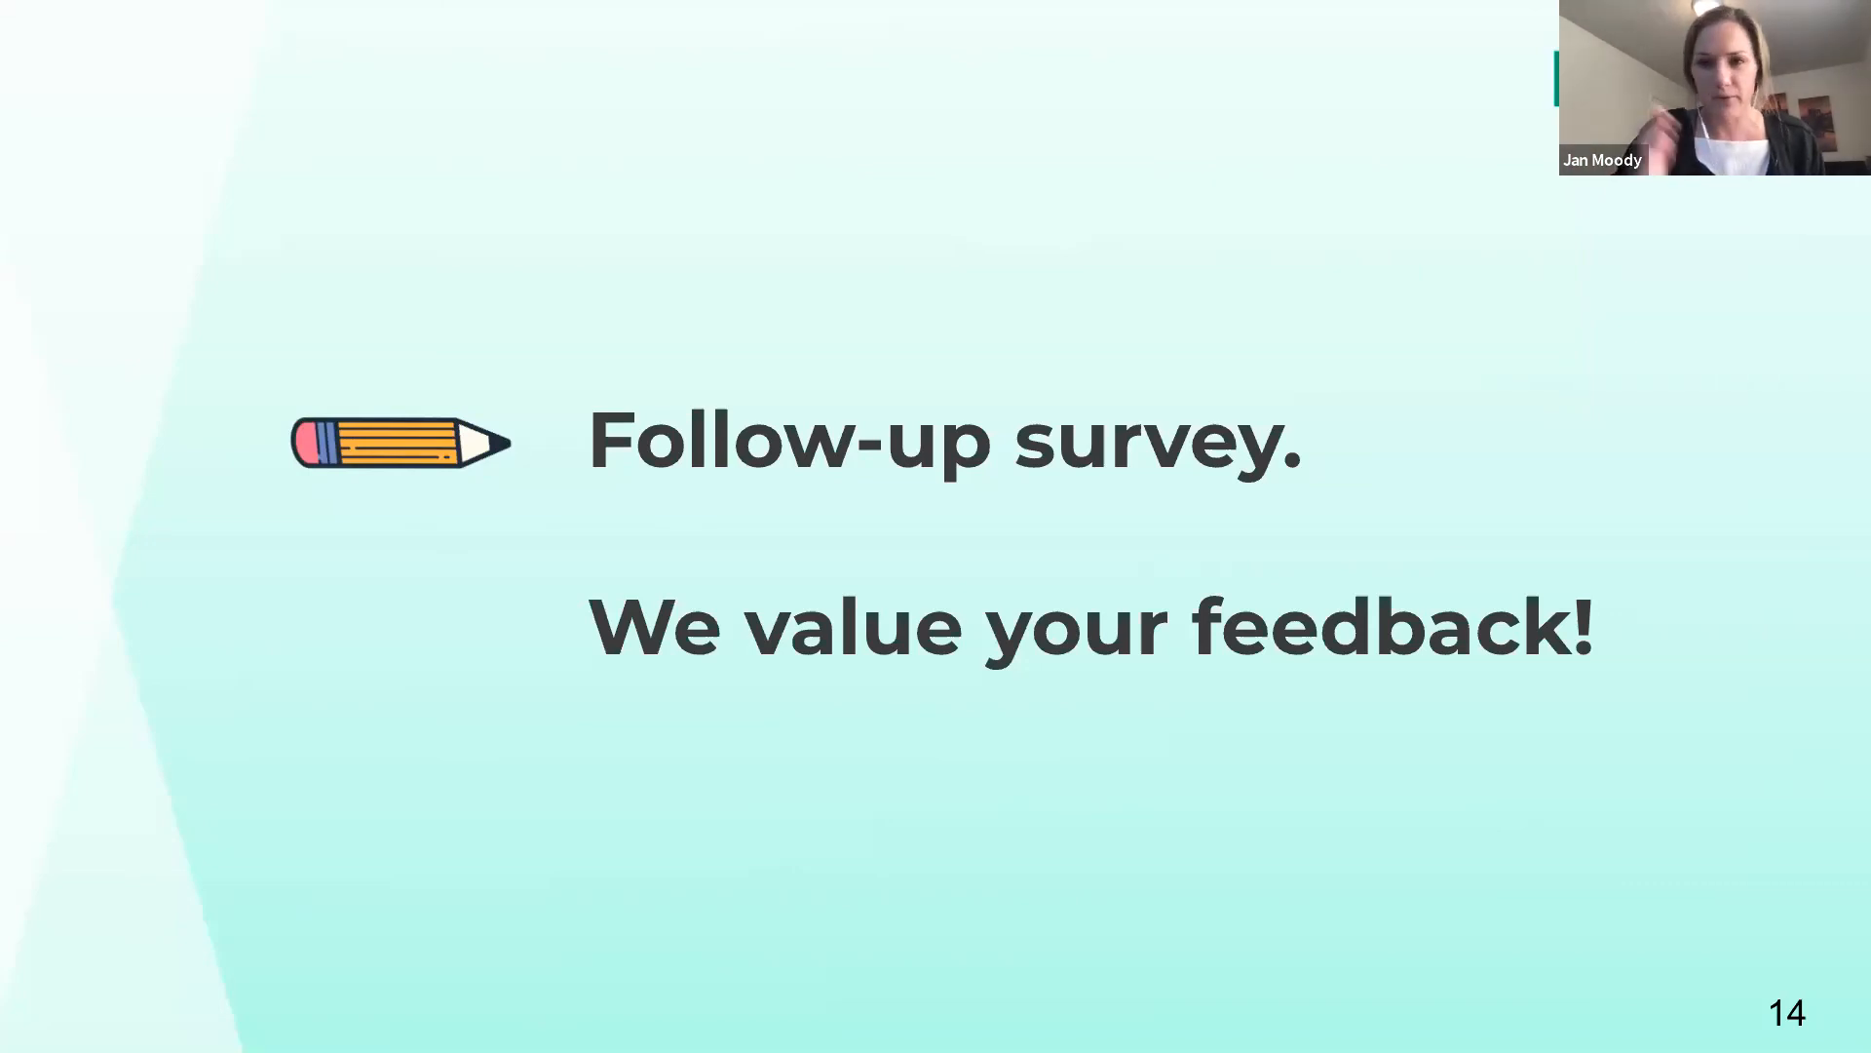
pyautogui.press('Right')
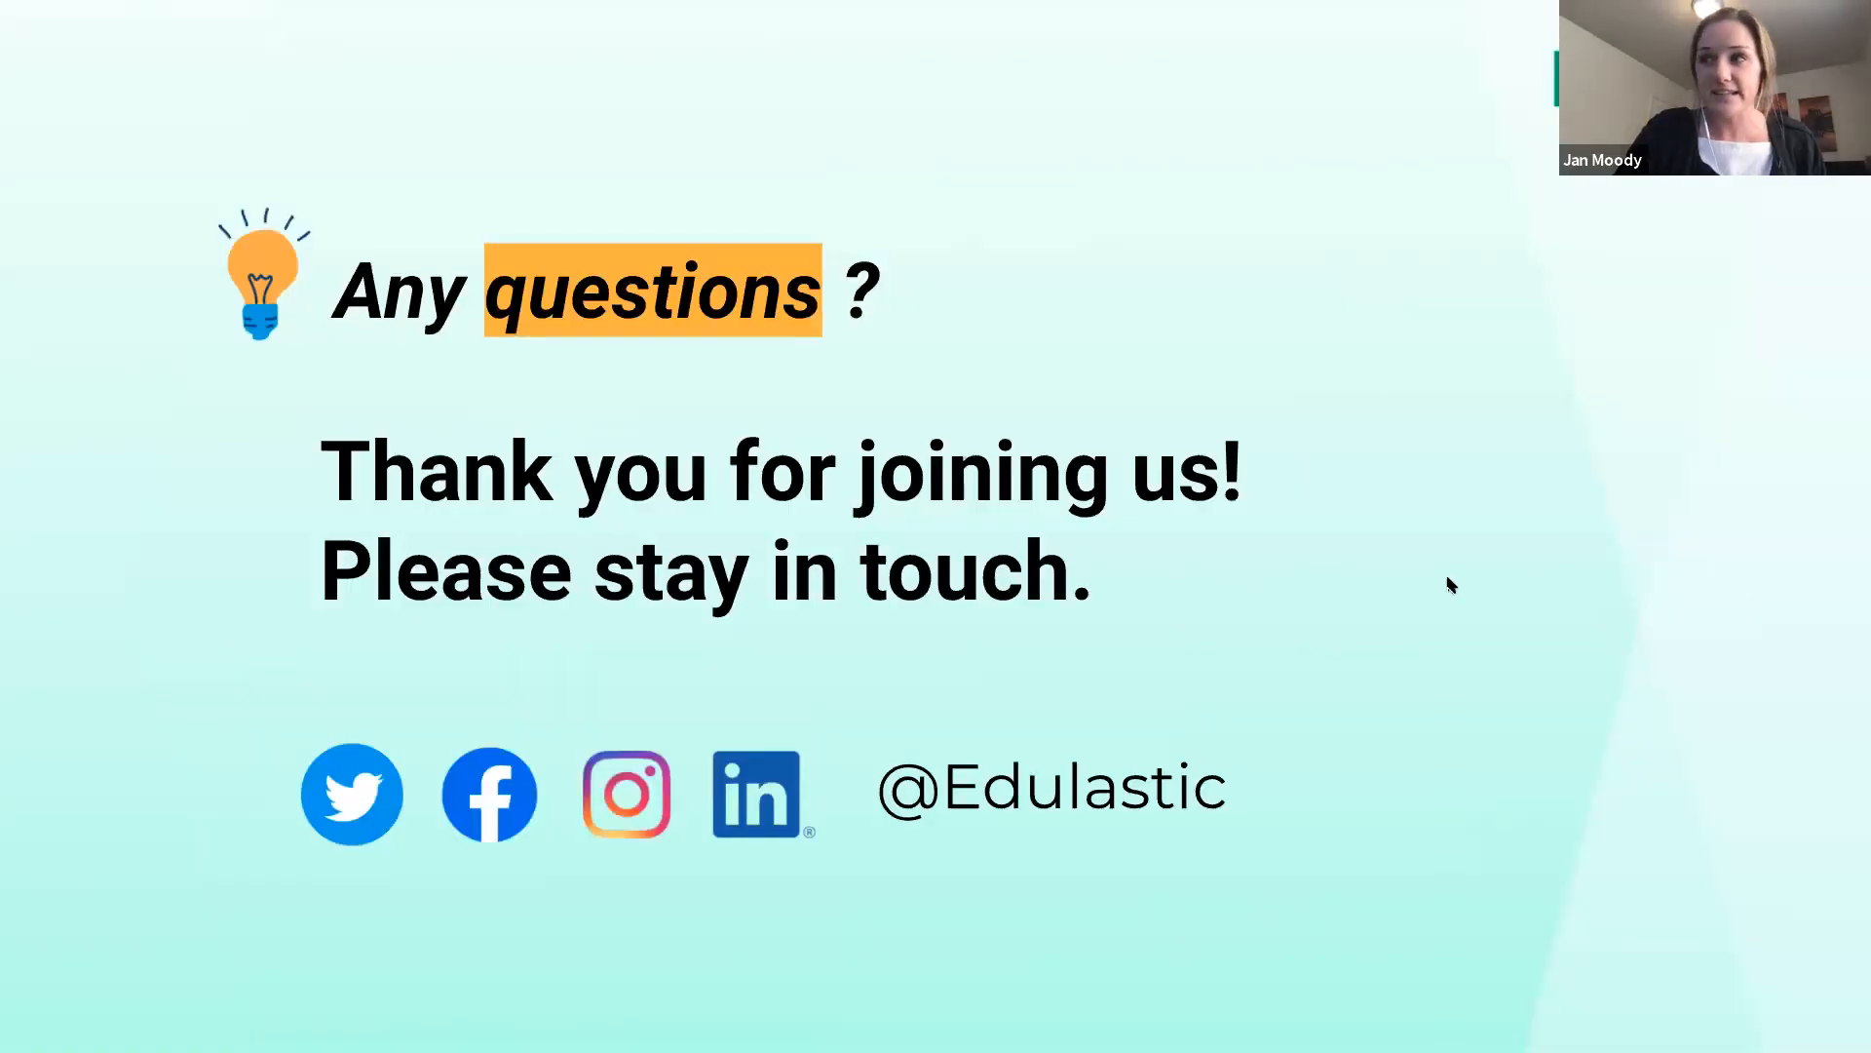